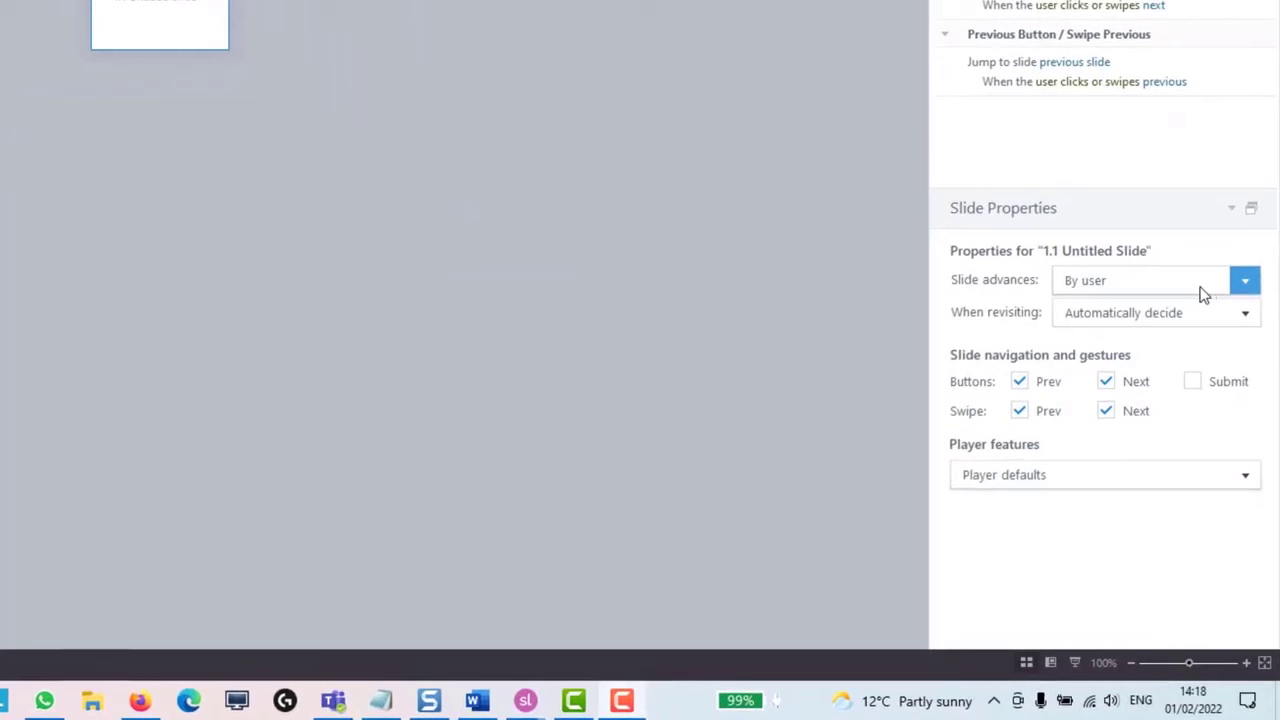
# Set the untitled slide in the scene to advance by user
pyautogui.click(1195, 287)
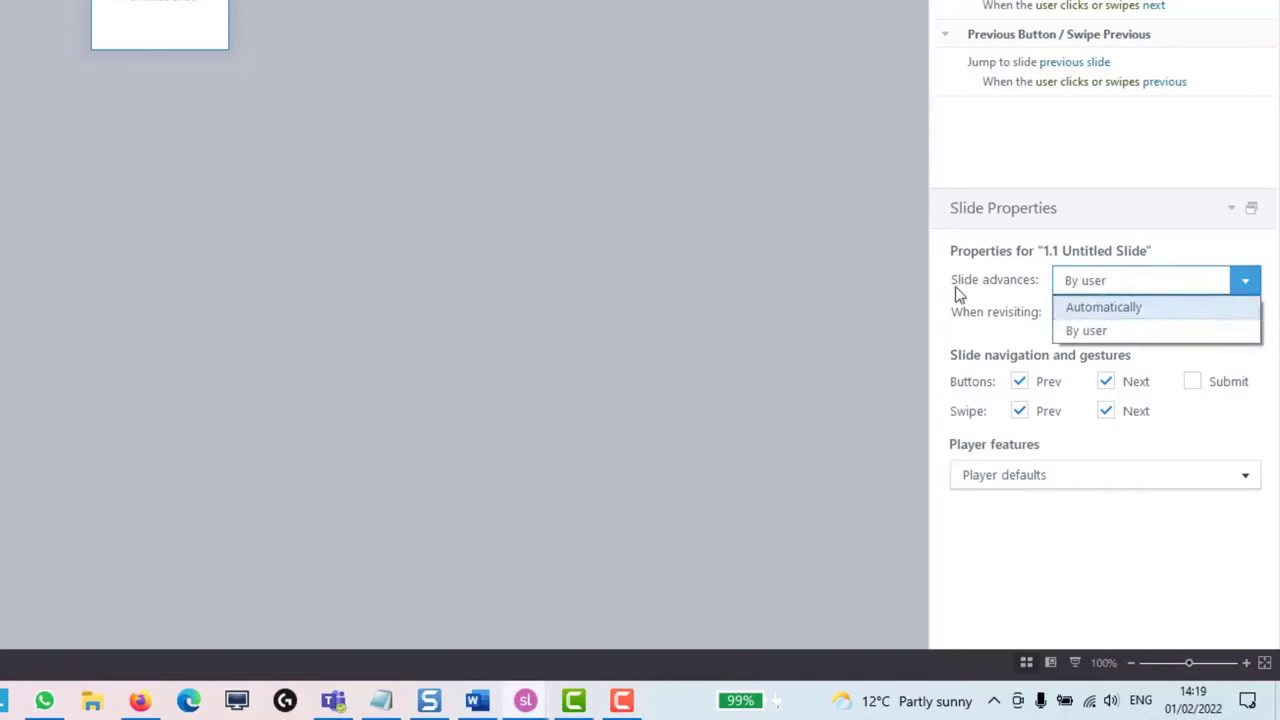
pyautogui.click(1110, 334)
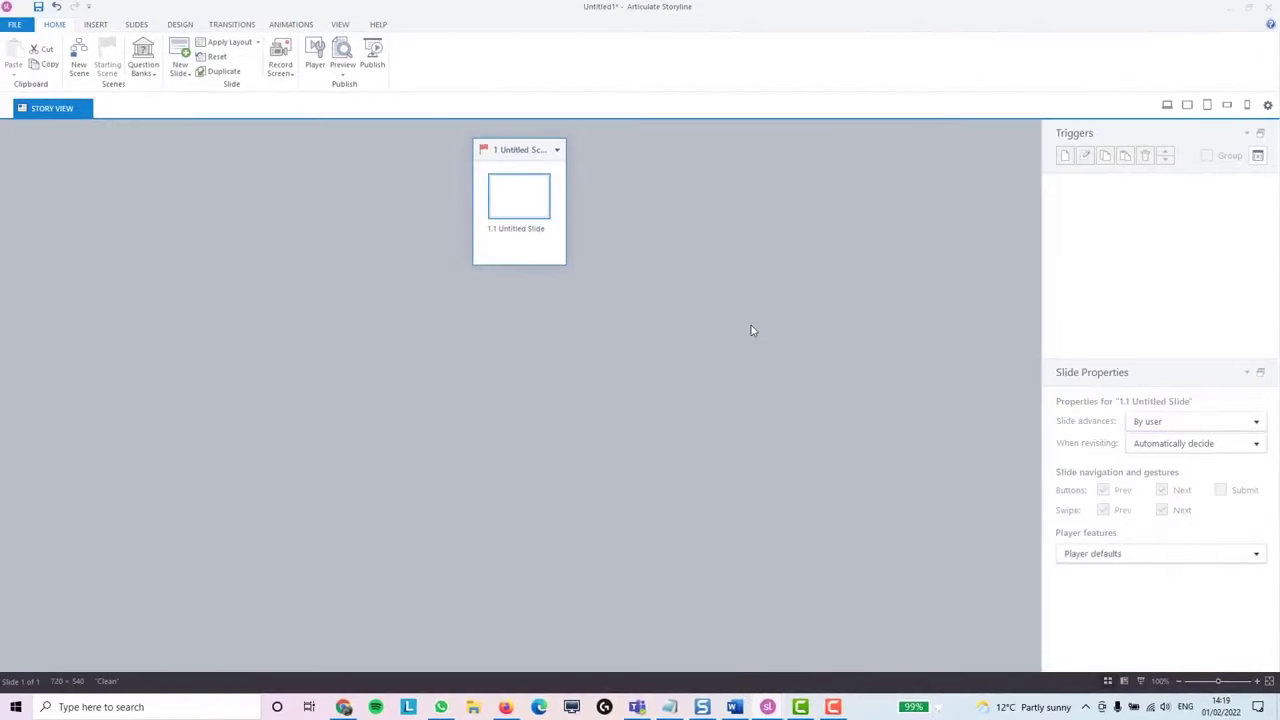
pyautogui.click(751, 330)
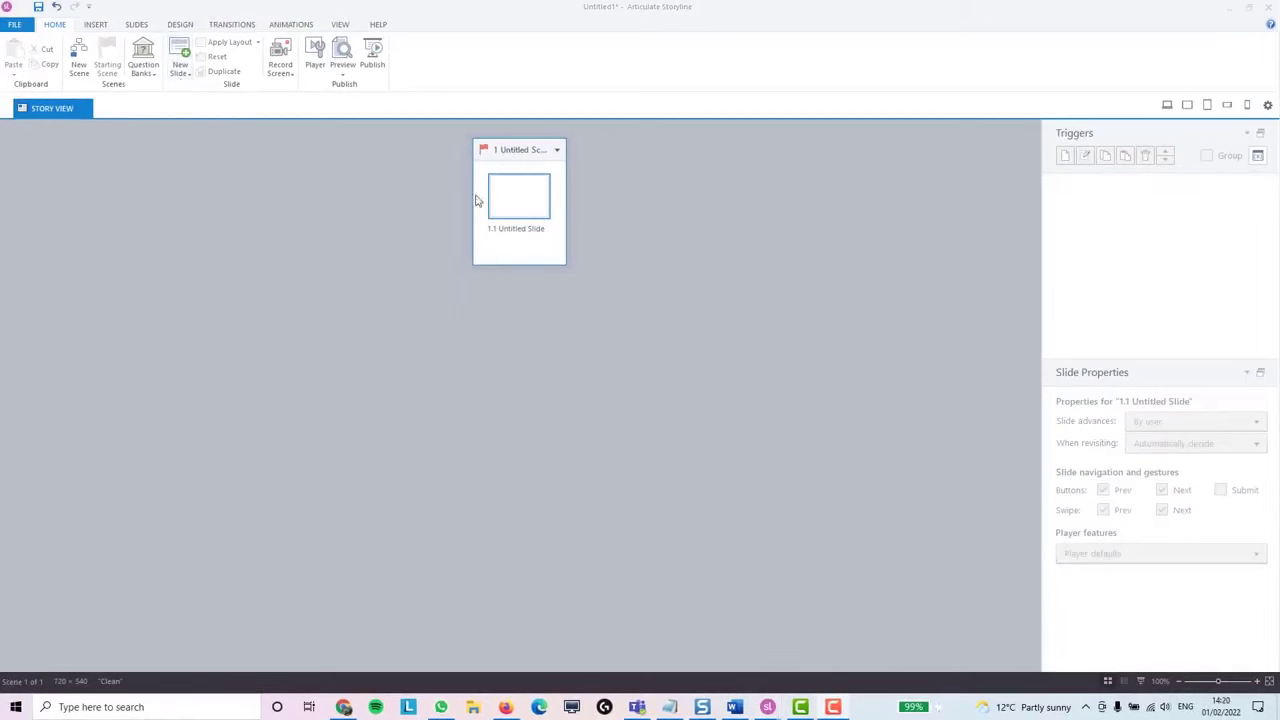
# Open slide 1.1 for editing and add a text box reading "Hello." near its upper edge
pyautogui.doubleClick(534, 210)
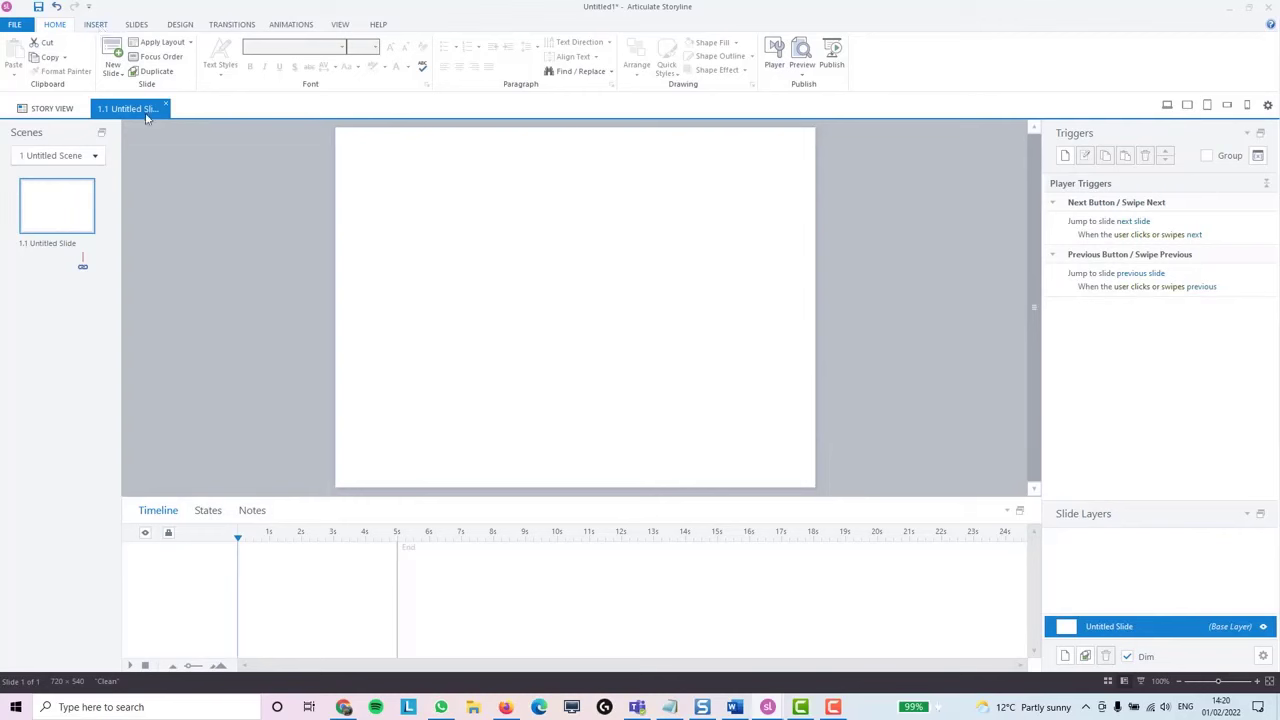
pyautogui.click(98, 26)
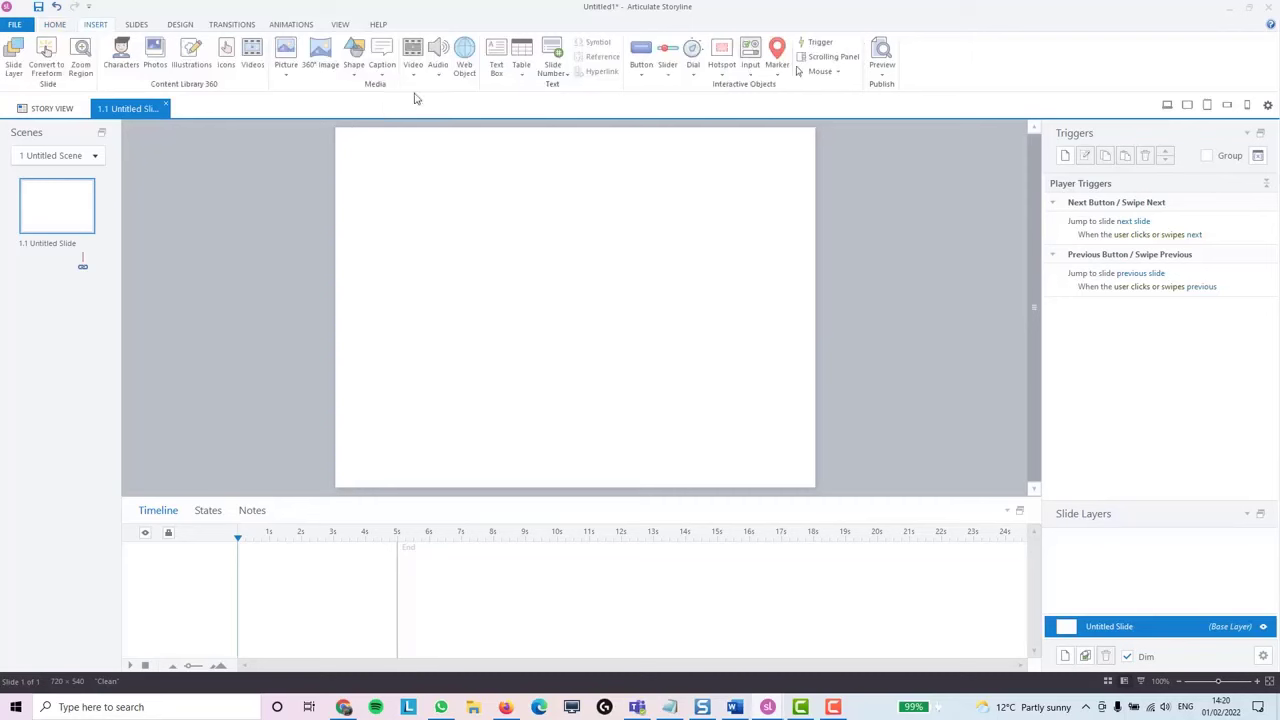
pyautogui.click(497, 60)
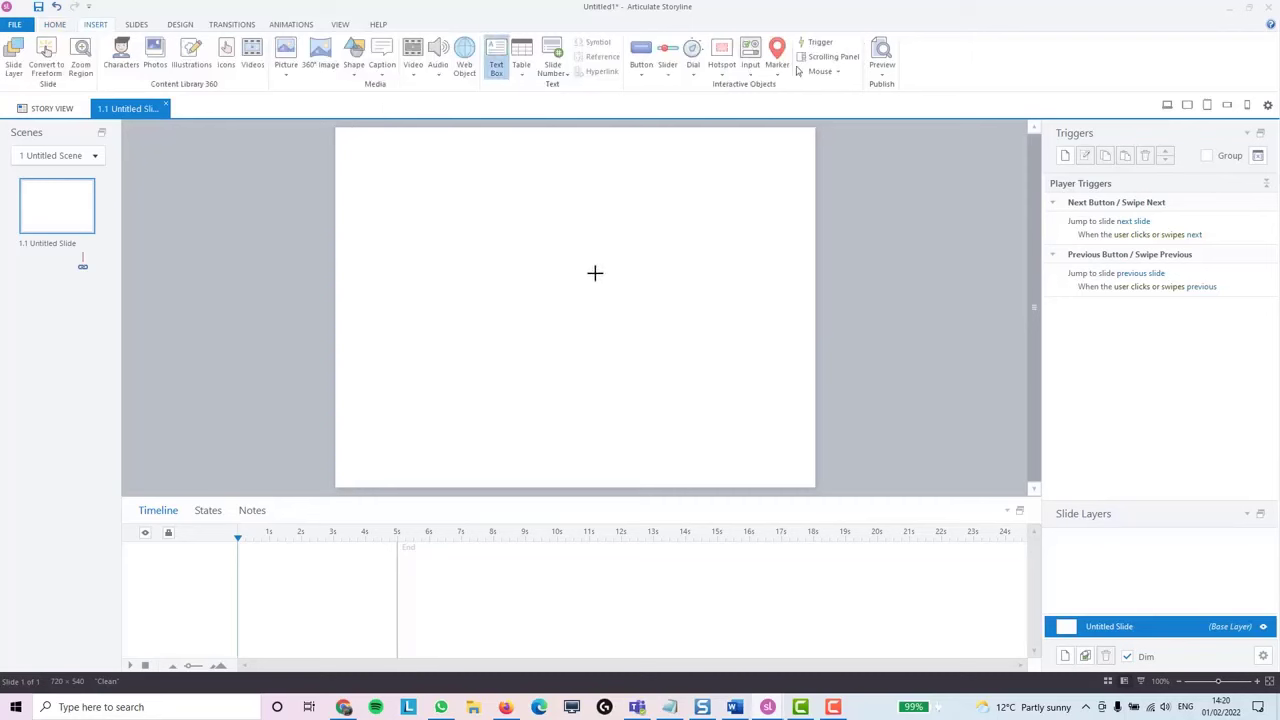
pyautogui.click(378, 164)
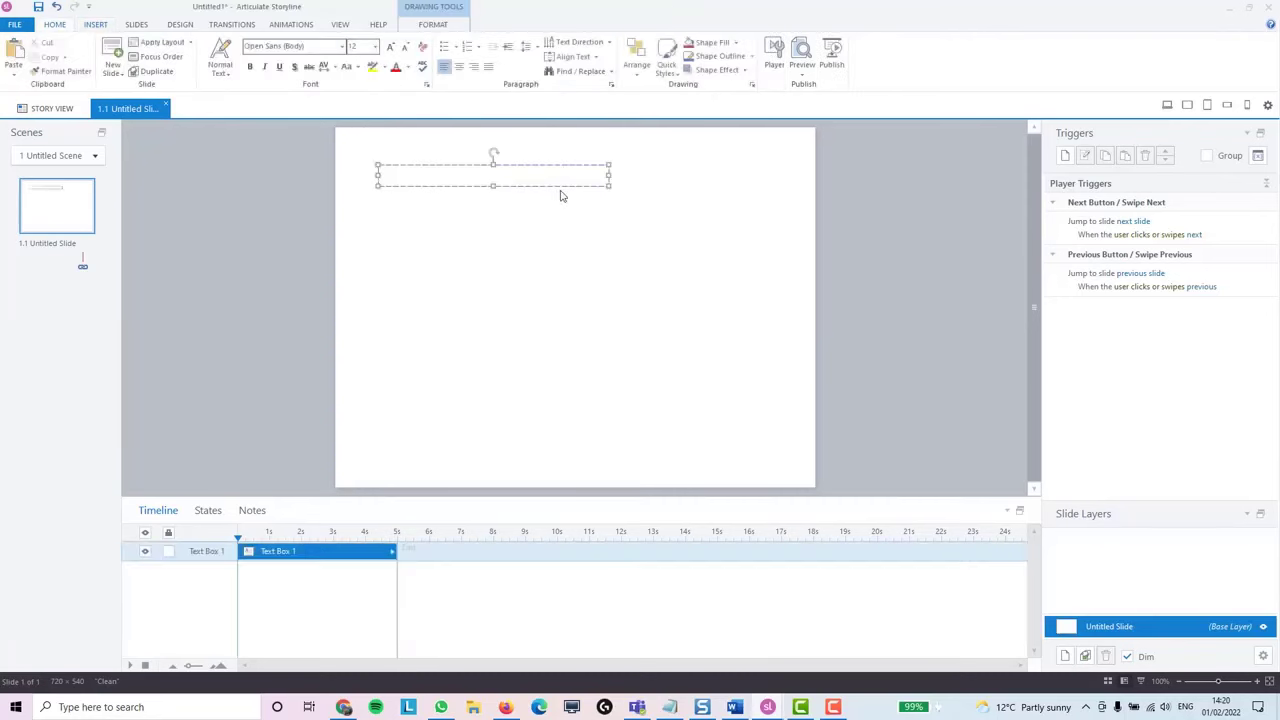
pyautogui.write('Hello.')
pyautogui.click(569, 279)
# Insert a rectangle about 274 by 158 px below the "Hello." text
pyautogui.click(103, 25)
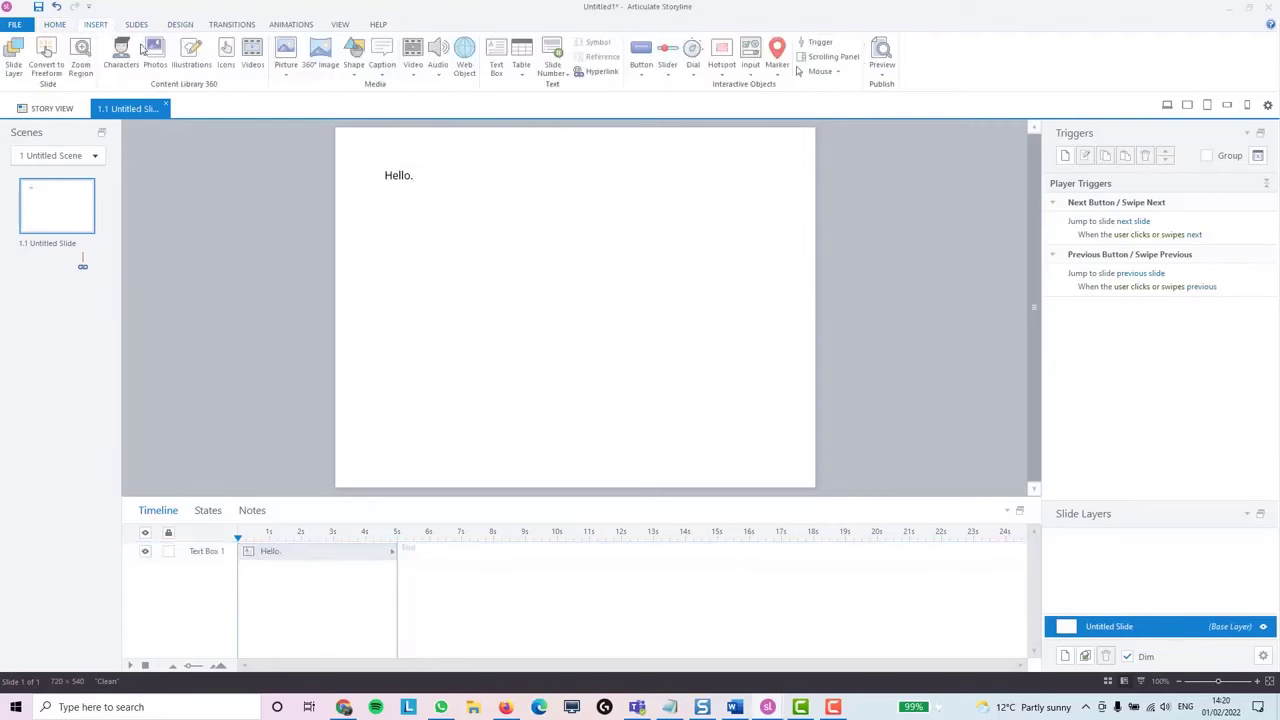
pyautogui.click(353, 55)
pyautogui.click(360, 125)
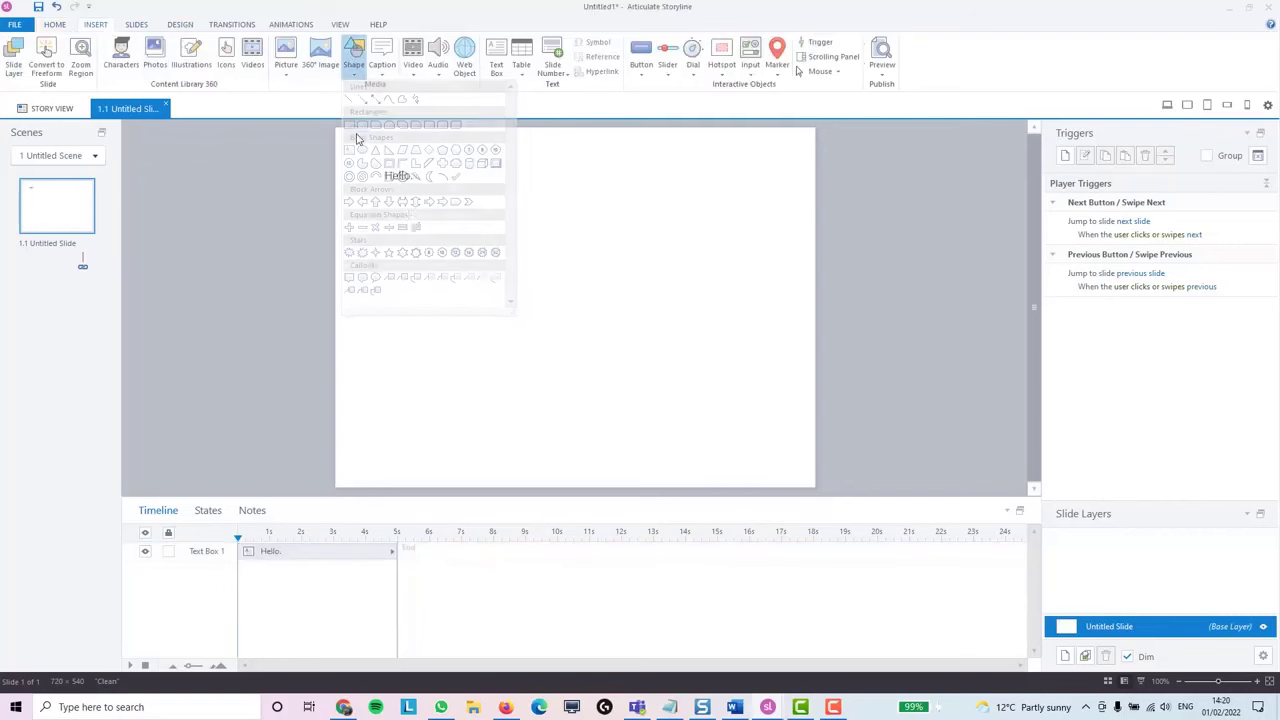
pyautogui.moveTo(587, 318); pyautogui.dragTo(405, 213)
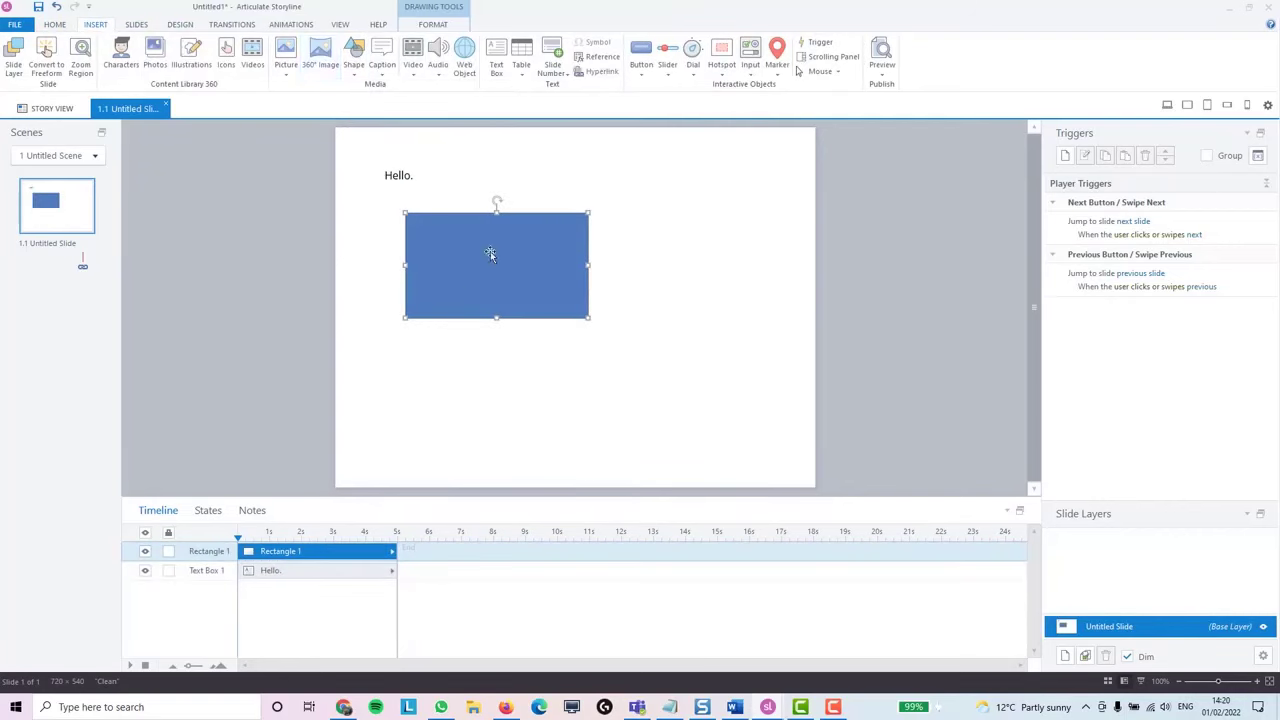
# Style the rectangle with the red shape style, overridden by a light green fill and a dark outline
pyautogui.click(436, 25)
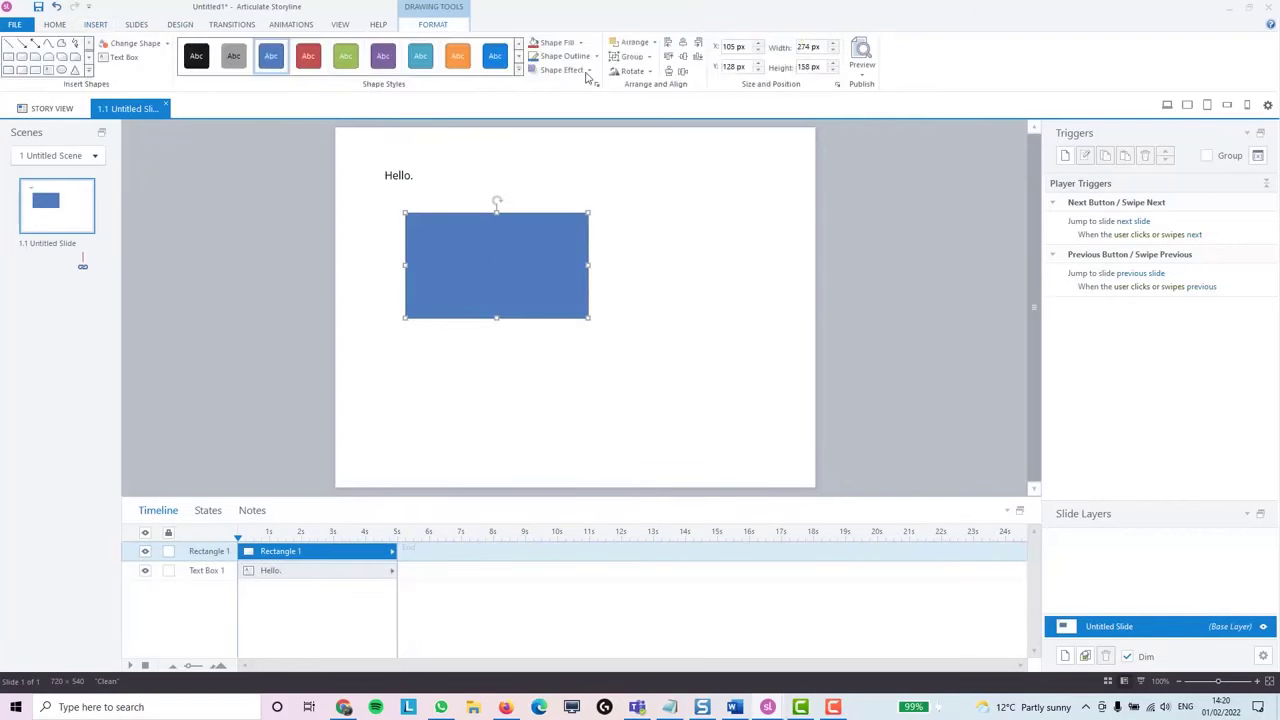
pyautogui.click(308, 55)
pyautogui.click(560, 42)
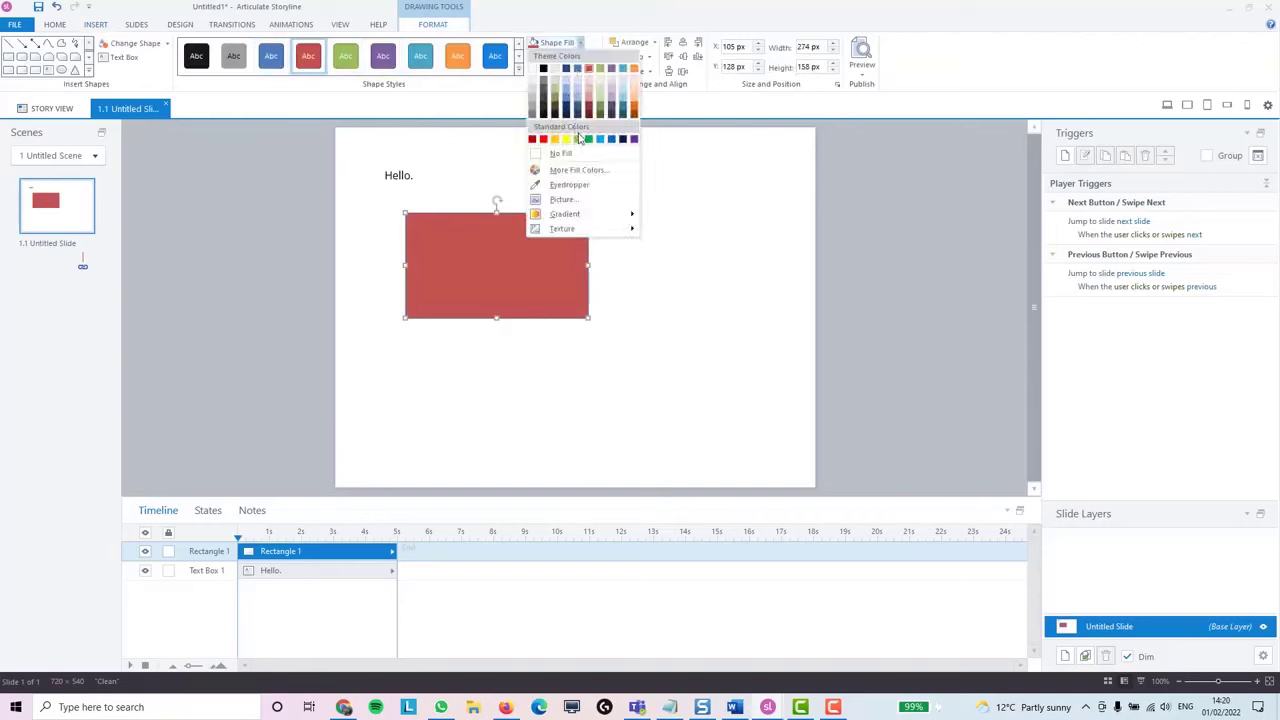
pyautogui.click(577, 139)
pyautogui.click(565, 56)
pyautogui.click(566, 88)
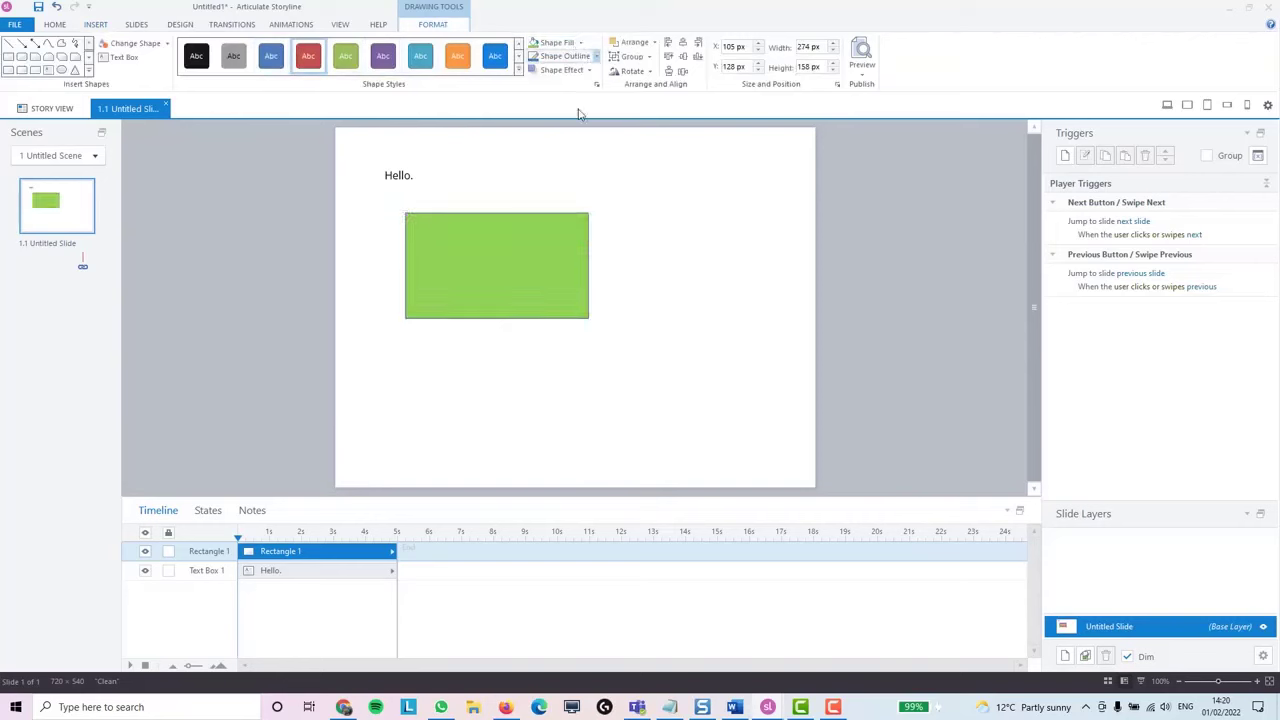
# Add an outer shadow effect to the green rectangle
pyautogui.click(585, 70)
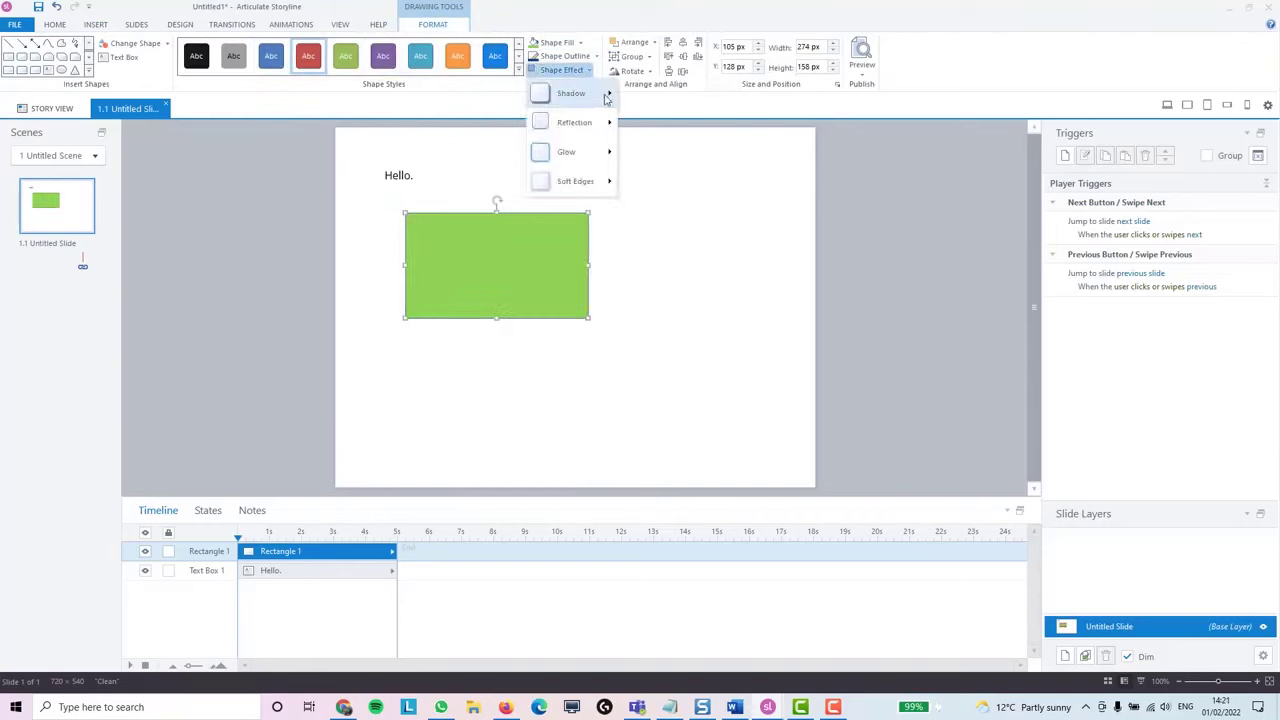
pyautogui.click(650, 162)
pyautogui.click(645, 352)
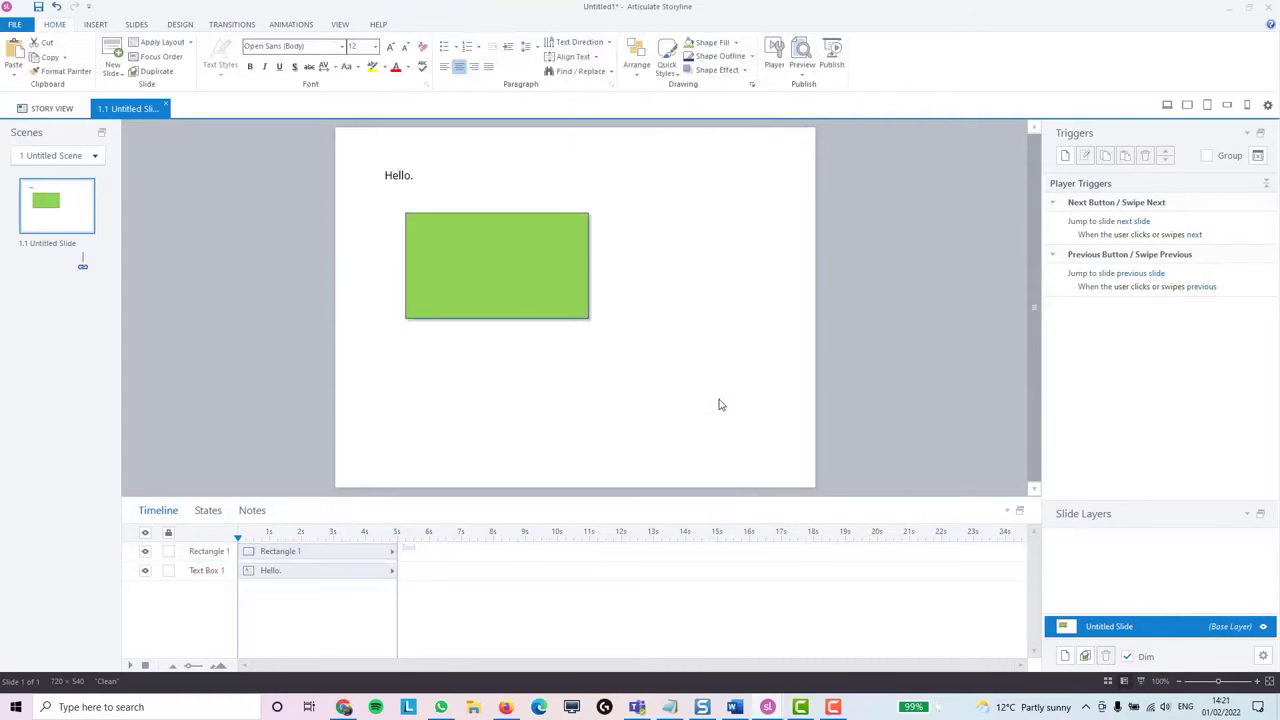
# Format the "Hello." text as bold Arial in a larger font size
pyautogui.click(408, 175)
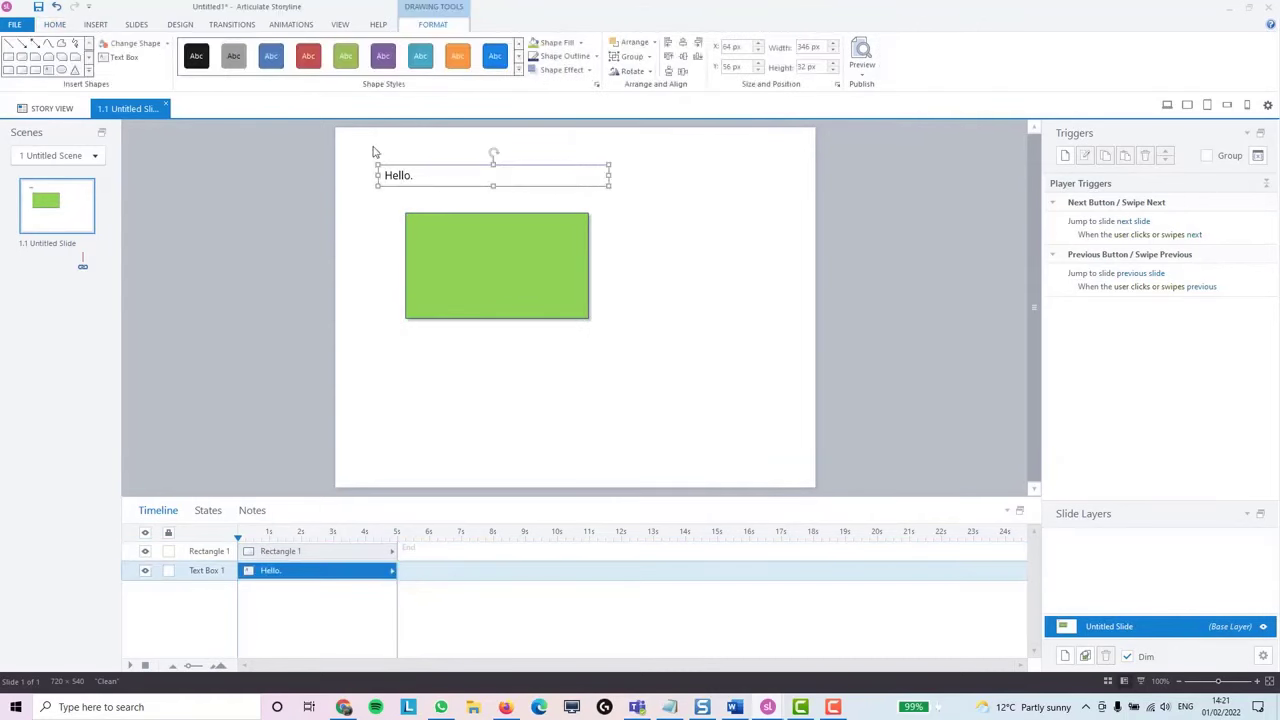
pyautogui.click(66, 26)
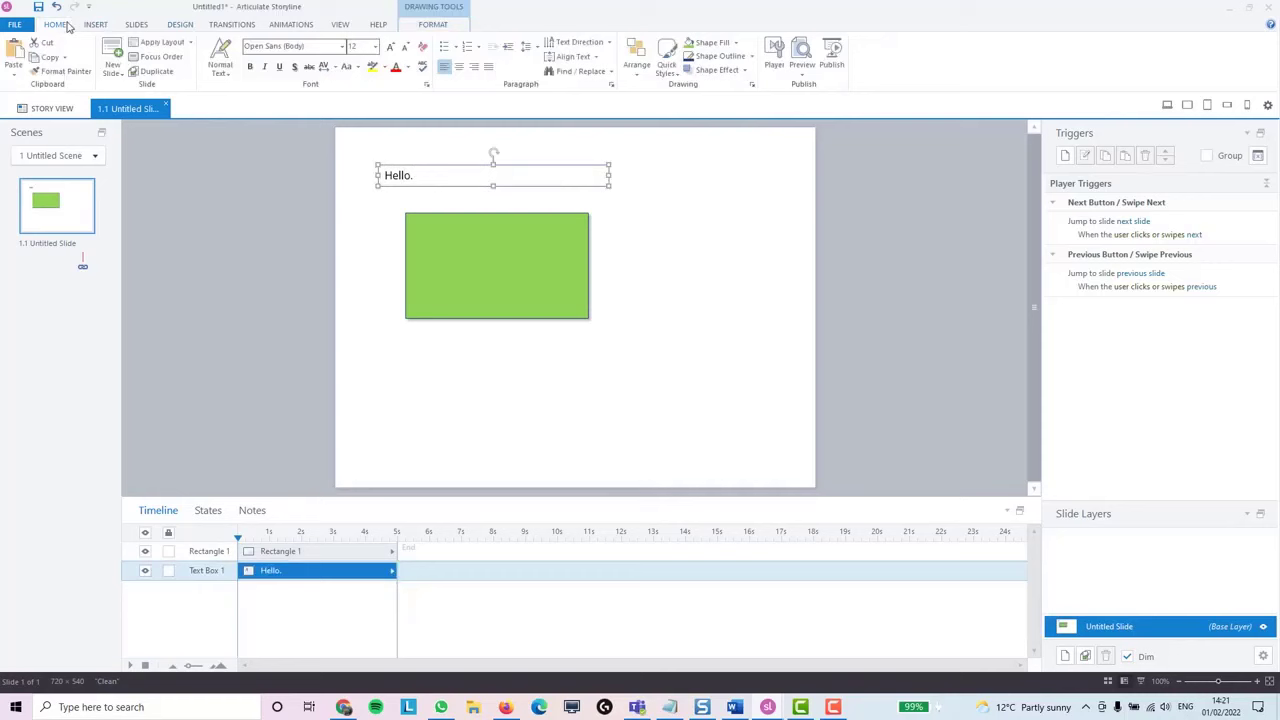
pyautogui.click(343, 46)
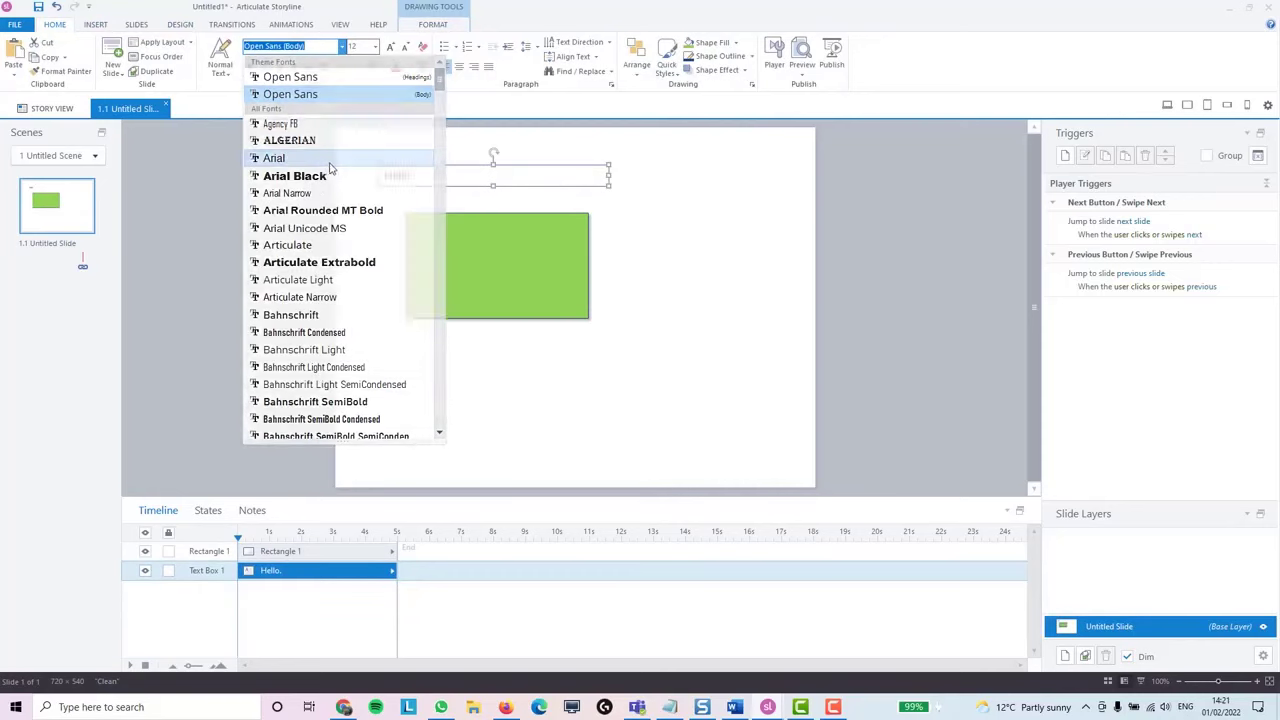
pyautogui.click(320, 158)
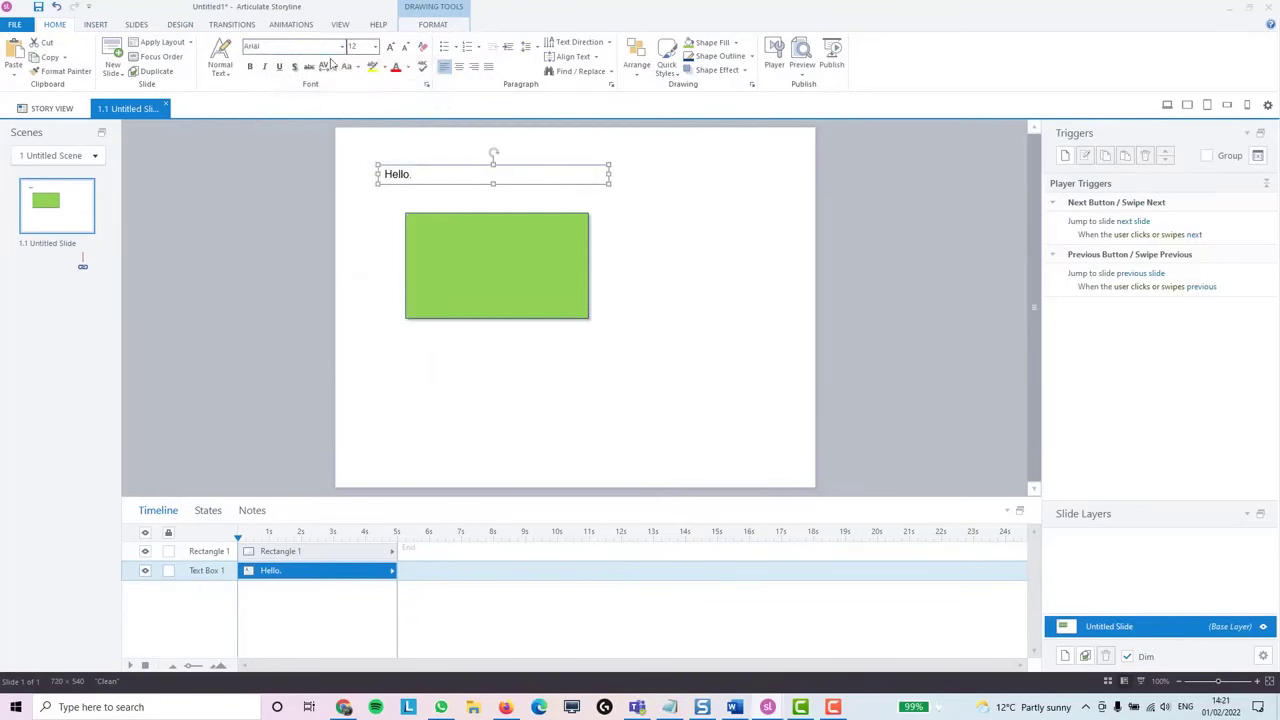
pyautogui.click(250, 66)
pyautogui.click(375, 47)
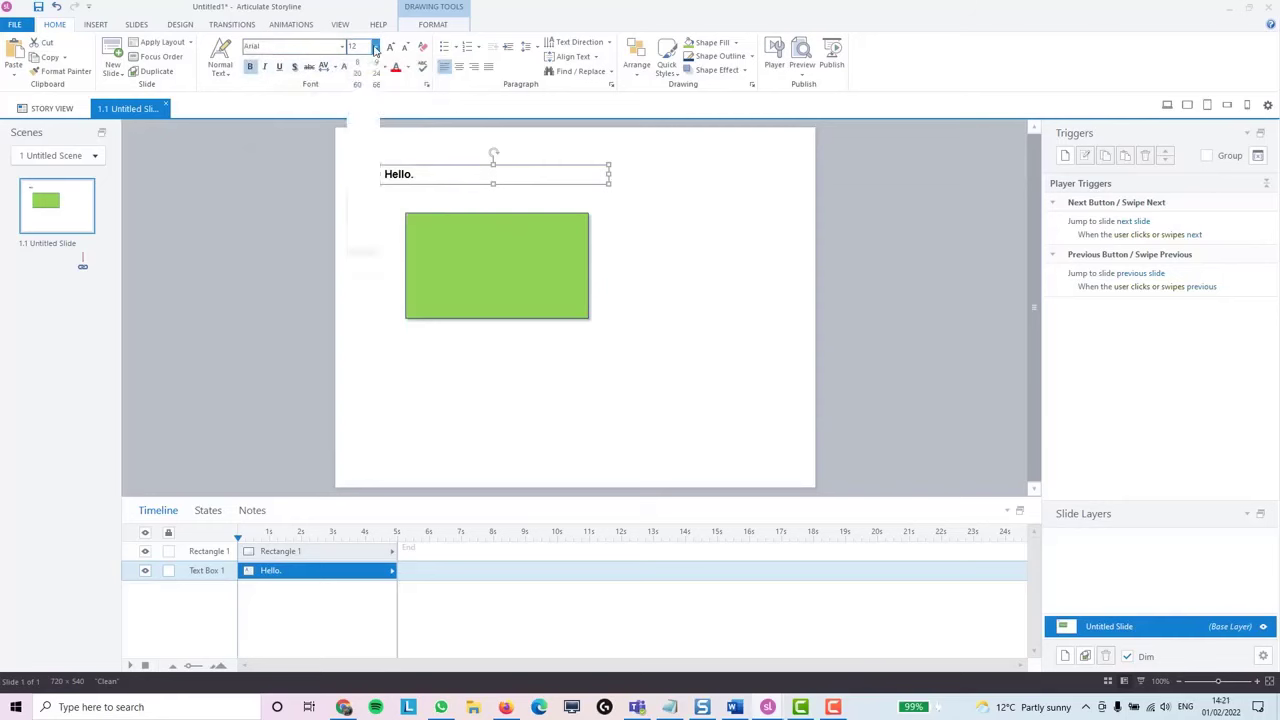
pyautogui.click(357, 177)
pyautogui.click(530, 210)
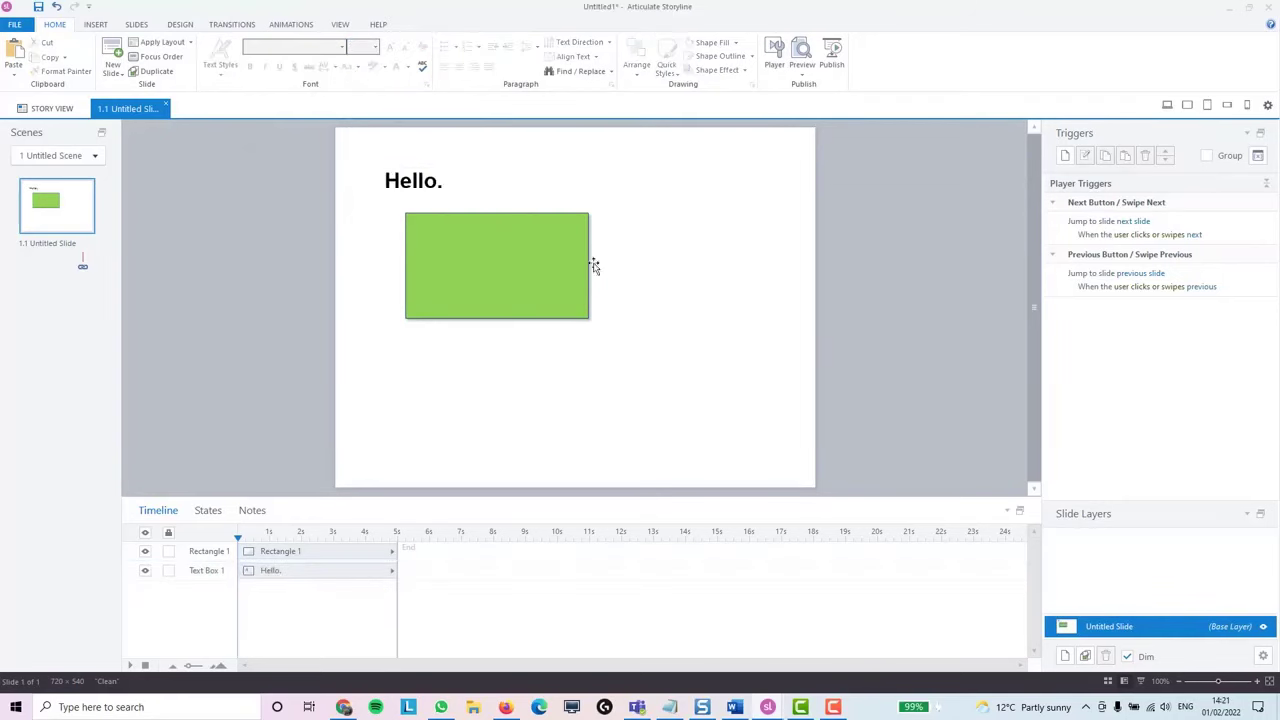
pyautogui.click(514, 272)
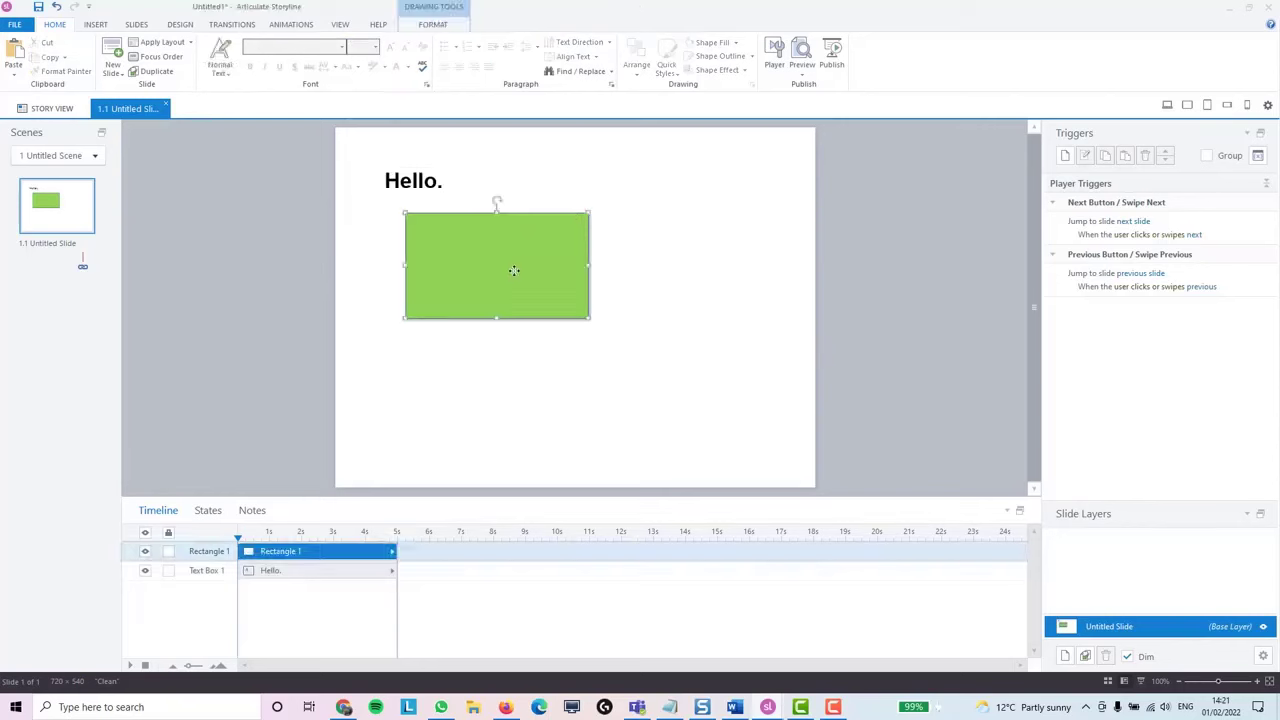
pyautogui.click(613, 283)
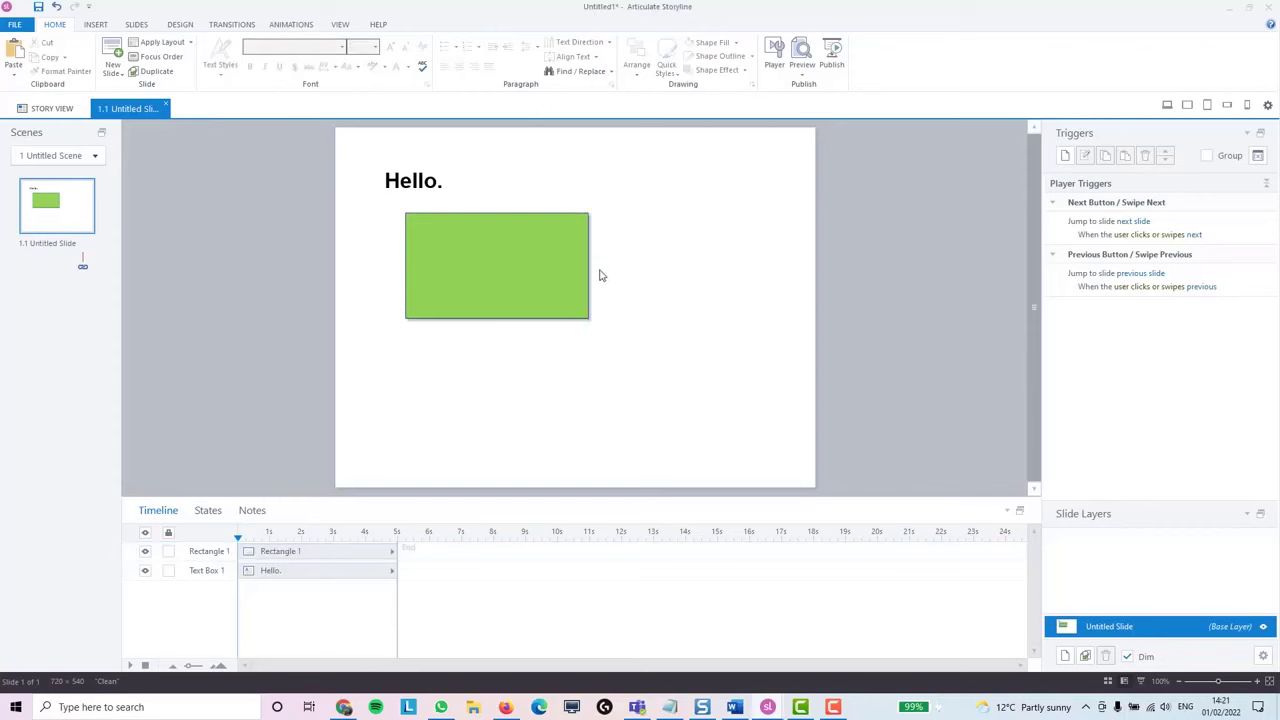
# Insert an oval speech caption reading "Hello", about 228 by 170 px, beside the rectangle, with its tail aimed at the lower left
pyautogui.click(103, 27)
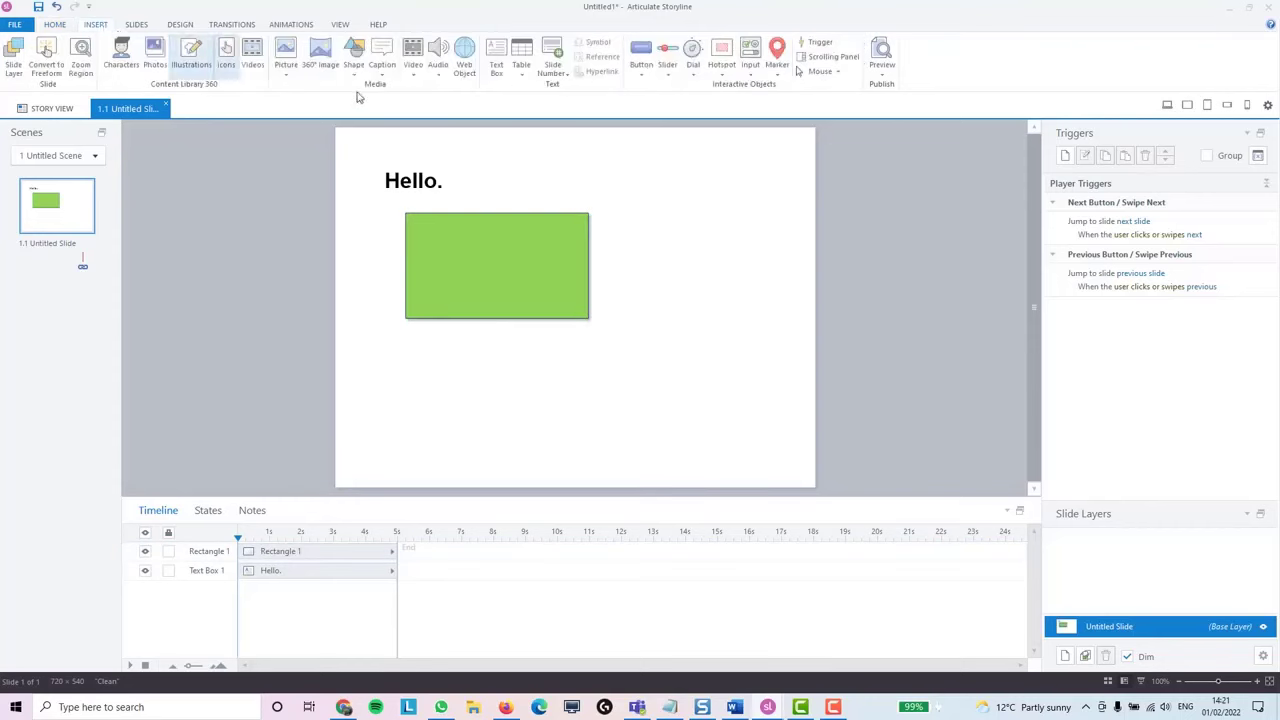
pyautogui.click(382, 62)
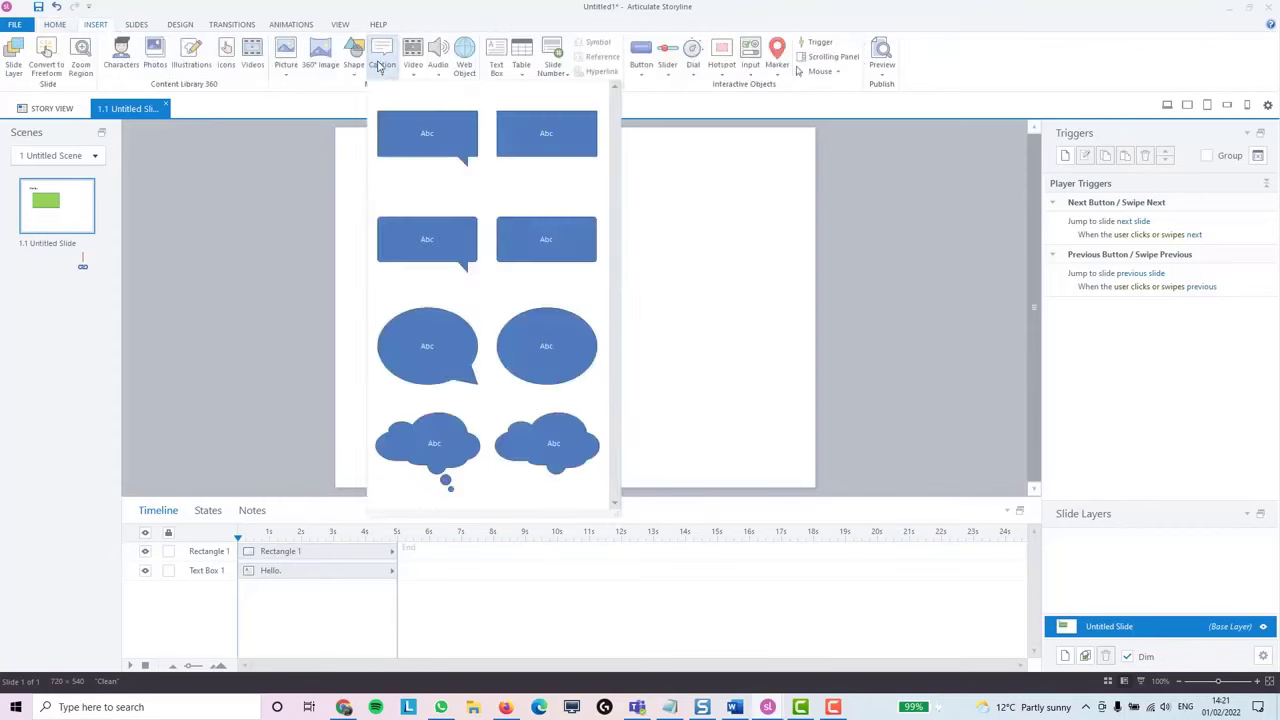
pyautogui.click(428, 348)
pyautogui.moveTo(630, 331); pyautogui.dragTo(784, 222)
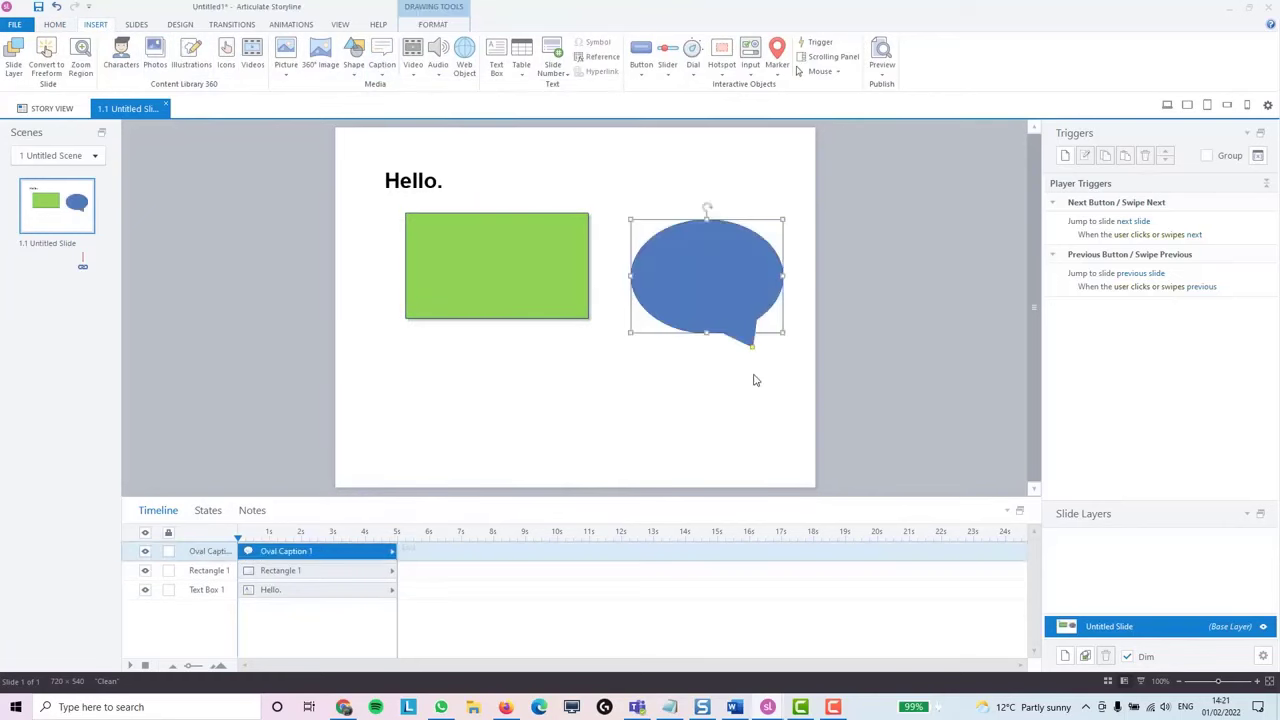
pyautogui.moveTo(752, 345); pyautogui.dragTo(622, 338)
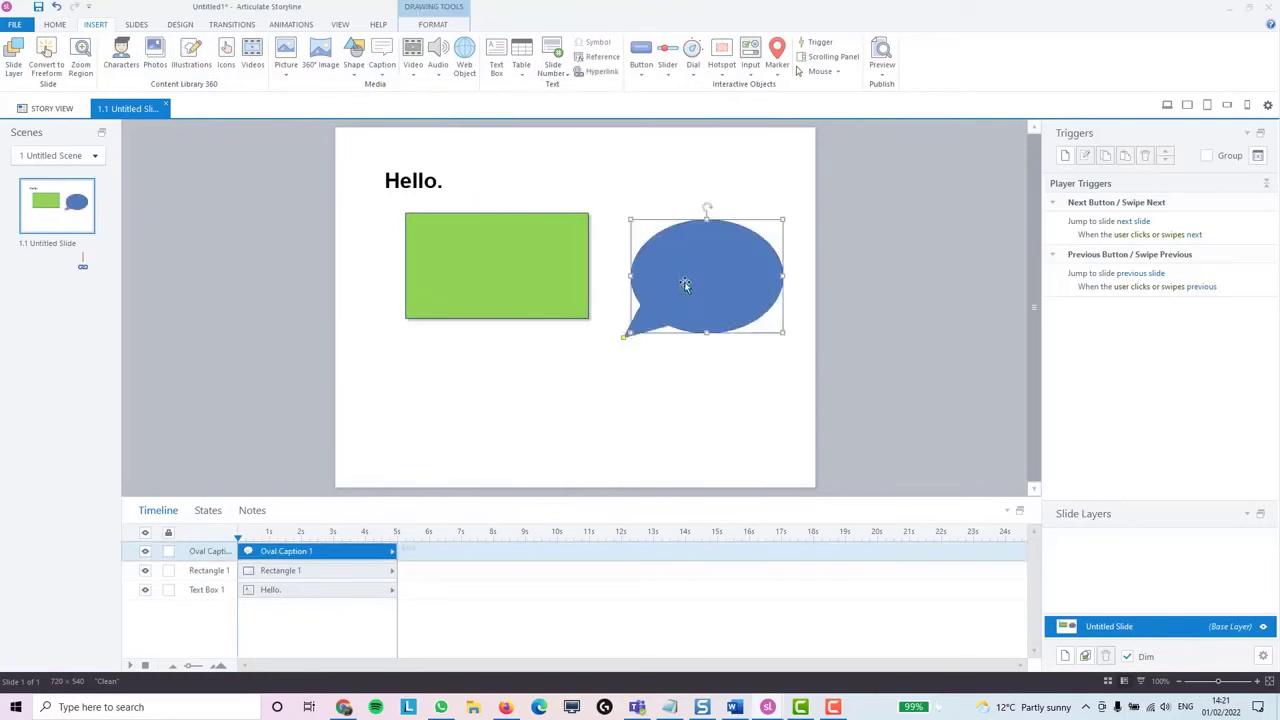
pyautogui.click(231, 26)
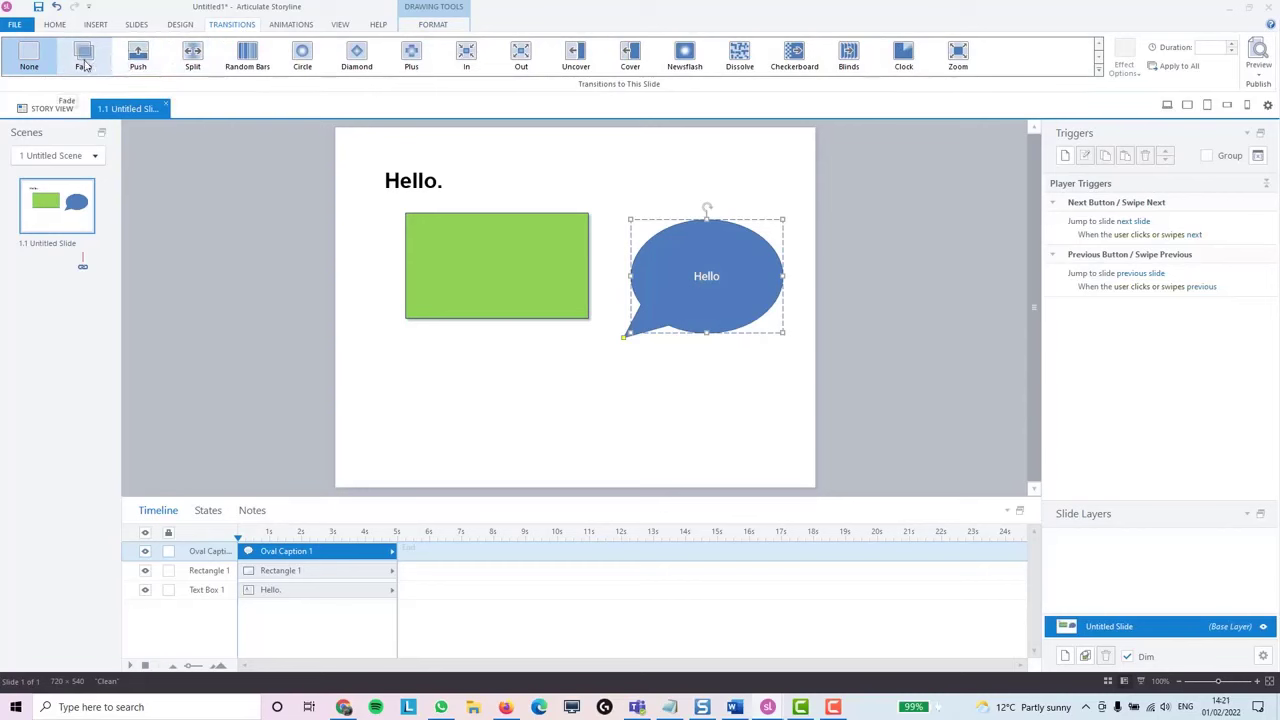
pyautogui.click(676, 342)
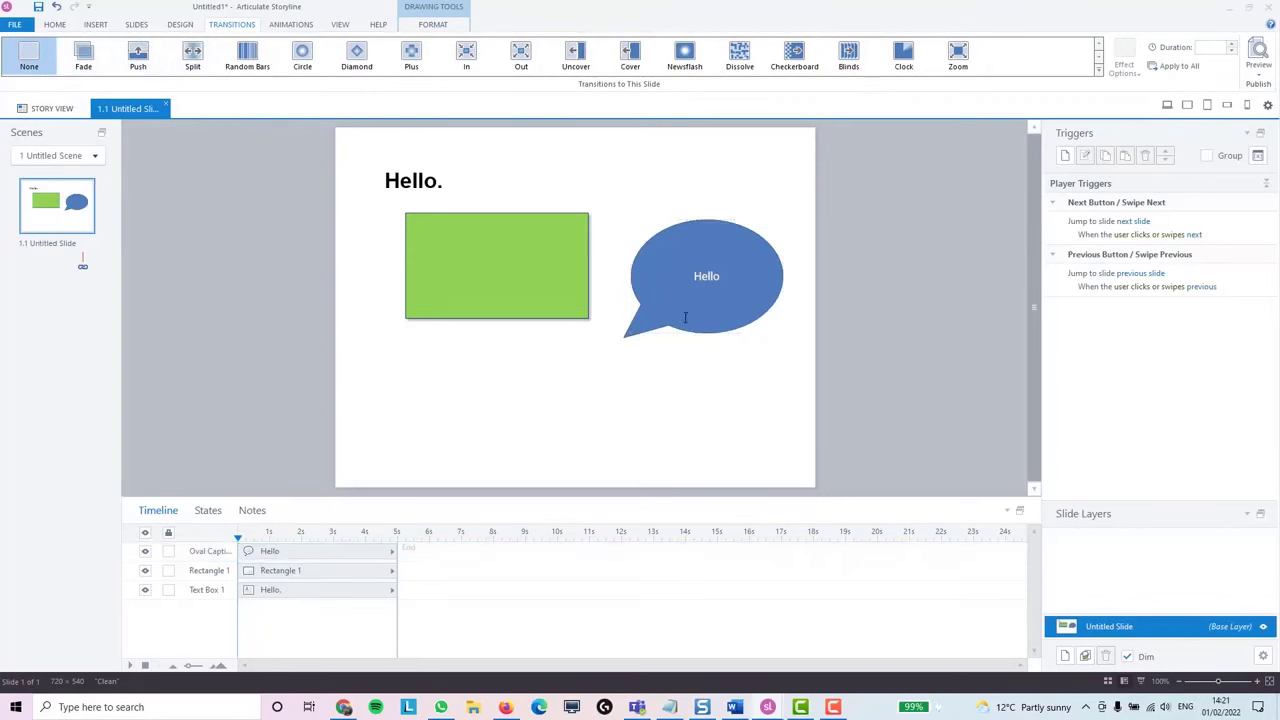
# Give the oval caption a Fade entrance animation that enters from the right
pyautogui.click(676, 324)
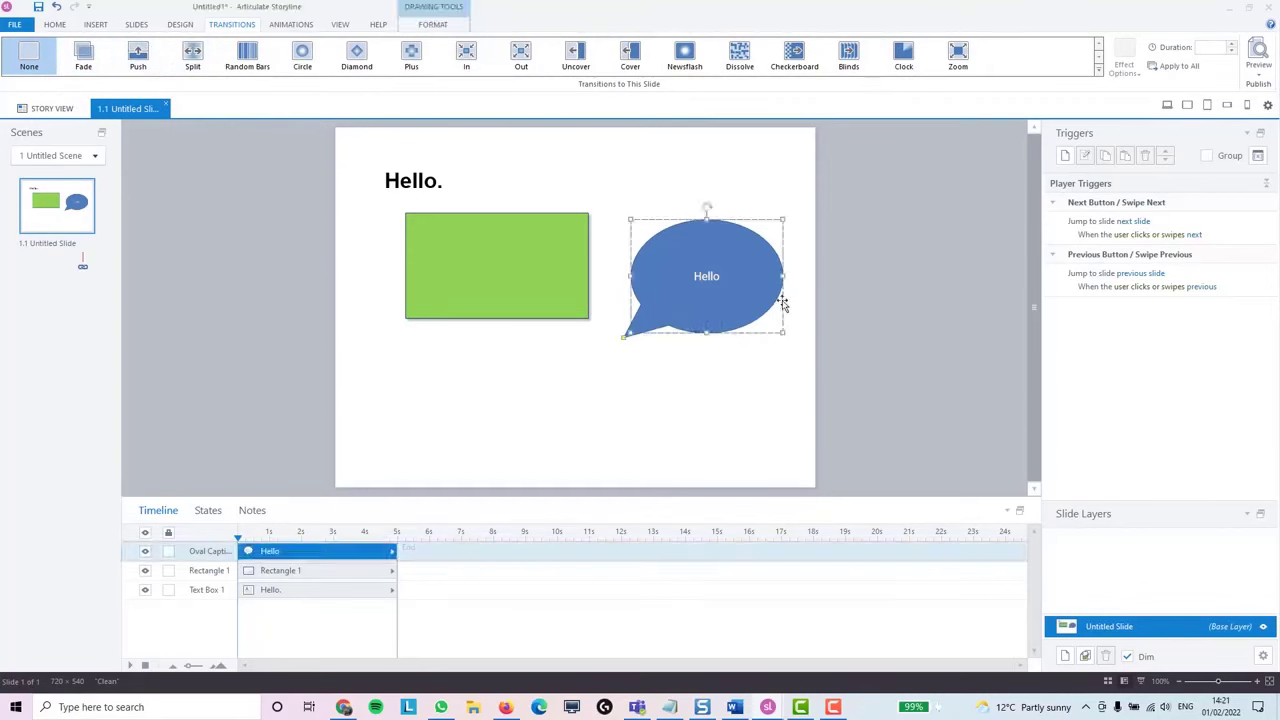
pyautogui.click(291, 24)
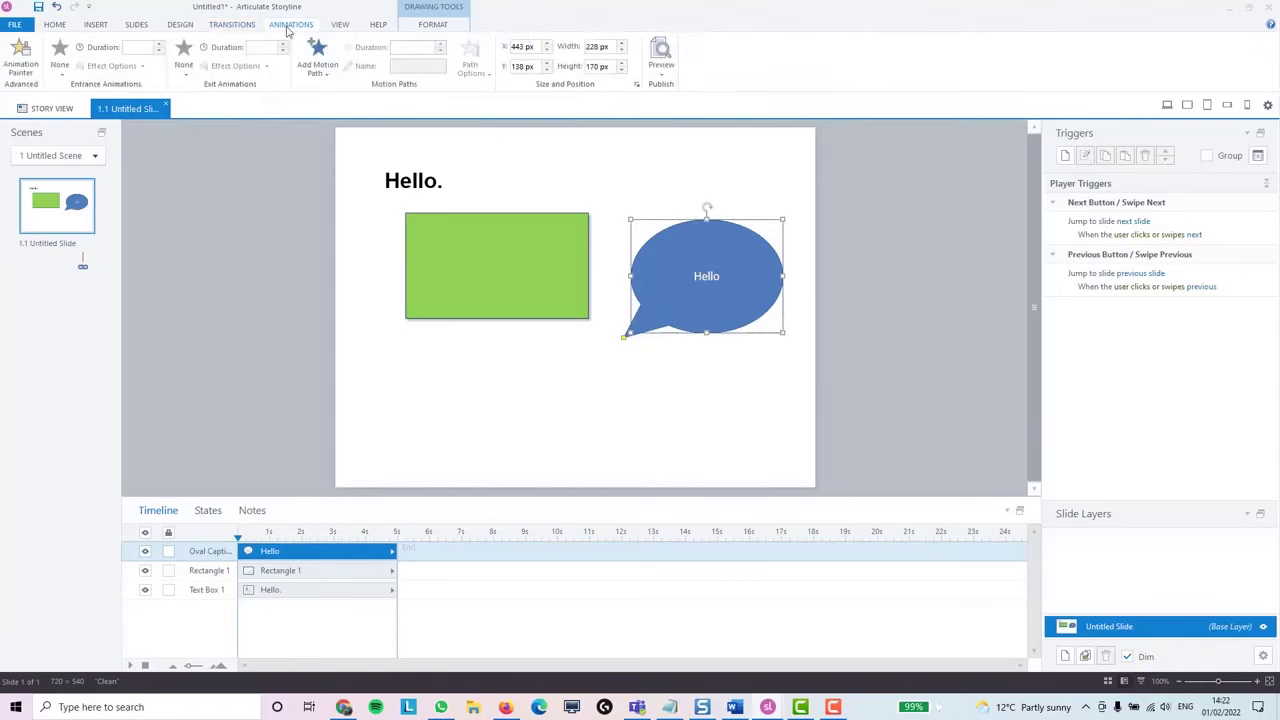
pyautogui.click(60, 55)
pyautogui.click(138, 100)
pyautogui.click(142, 67)
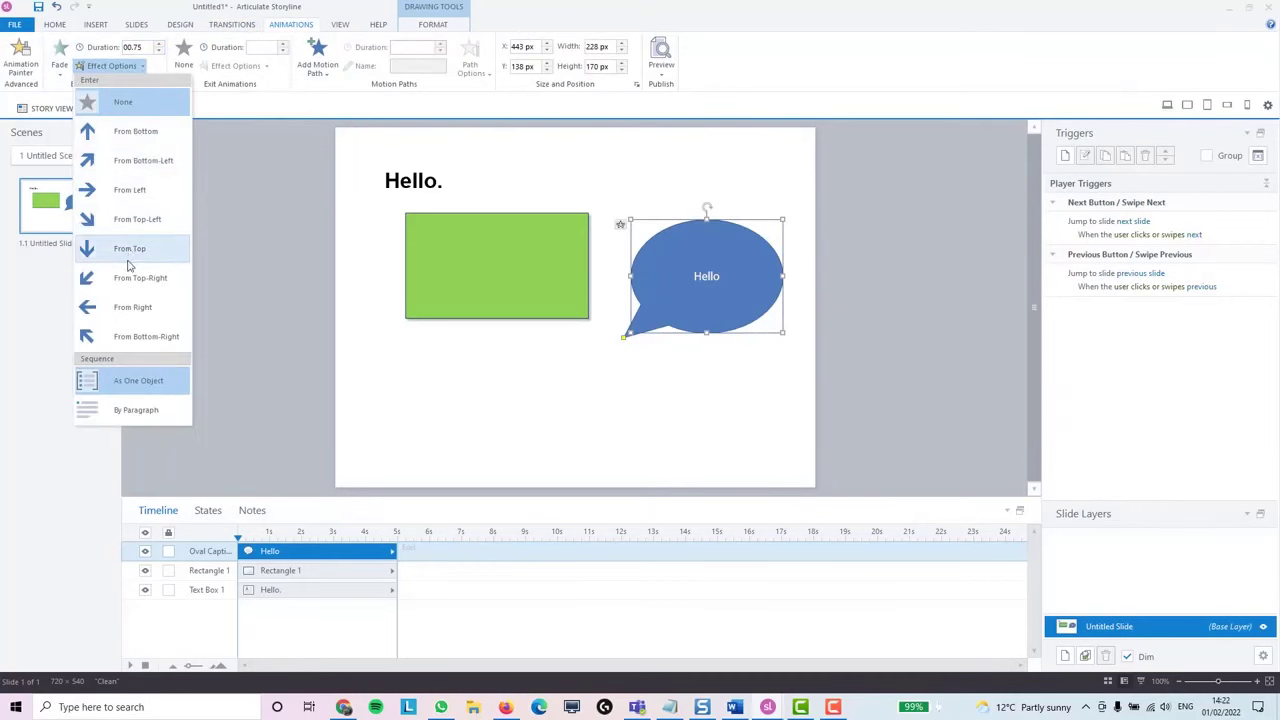
pyautogui.click(129, 310)
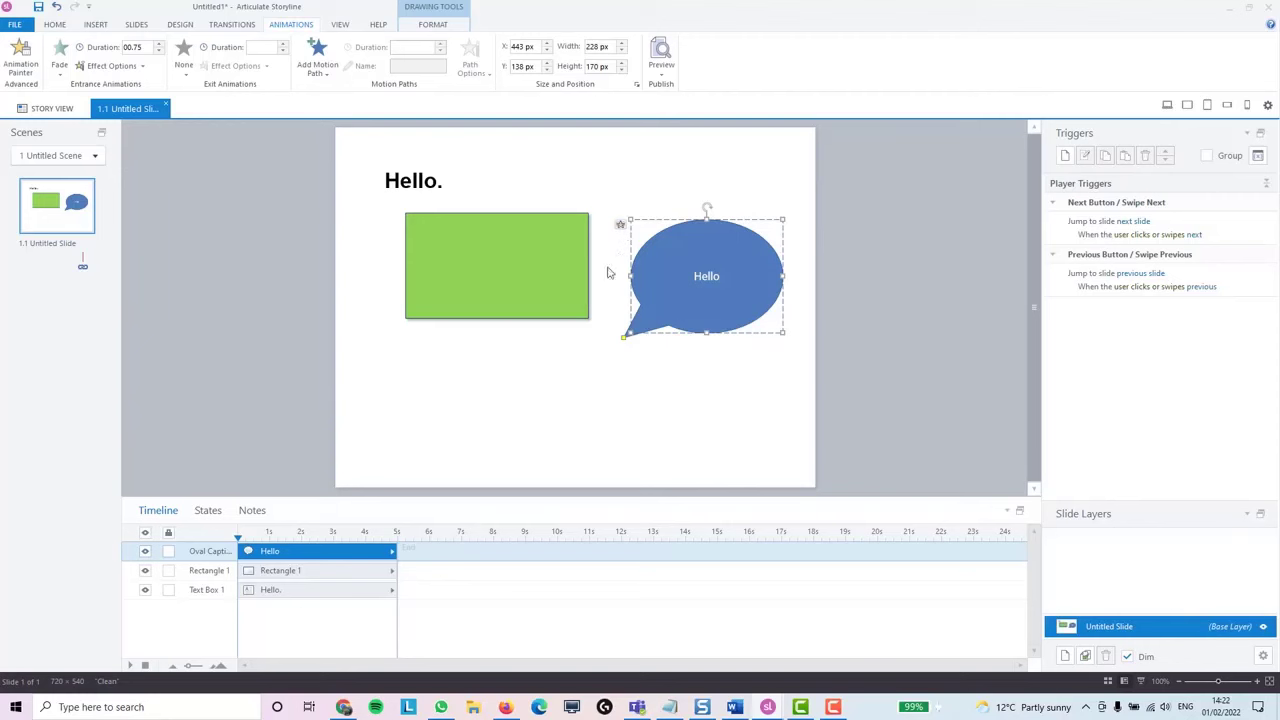
pyautogui.click(543, 401)
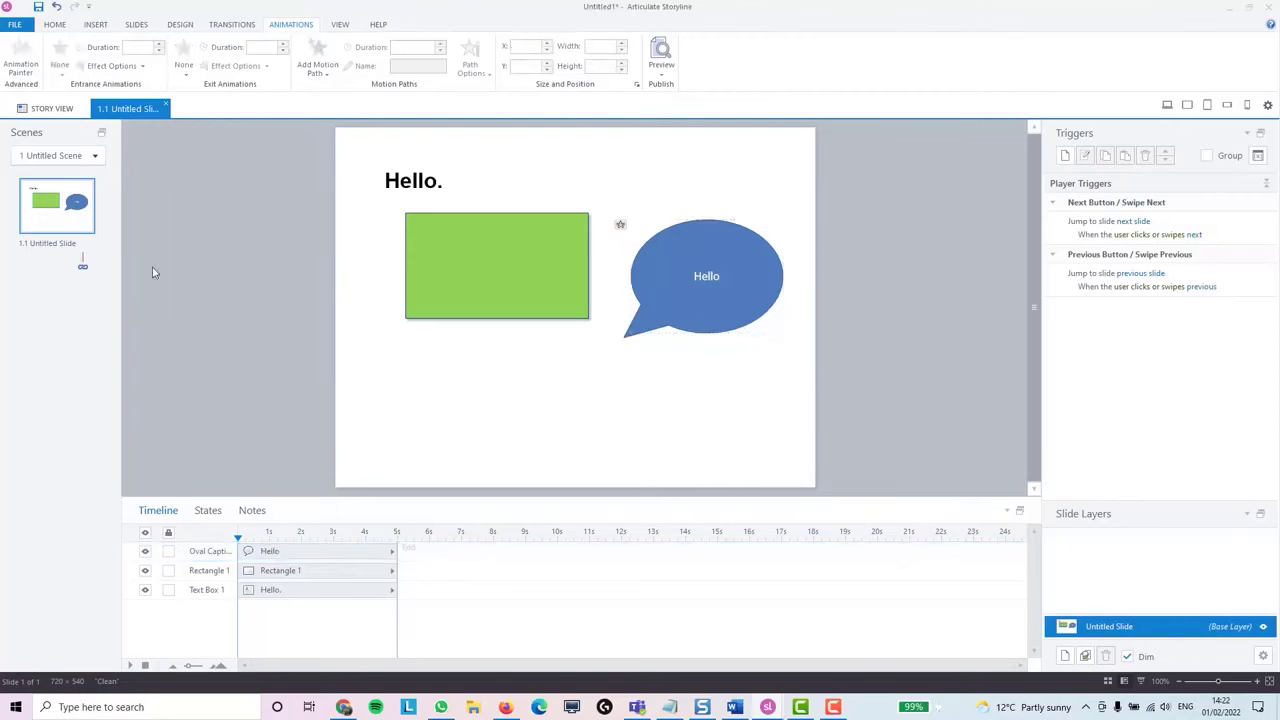
# Add a new slide with the Title and Content layout, linked after slide 1.1
pyautogui.rightClick(83, 268)
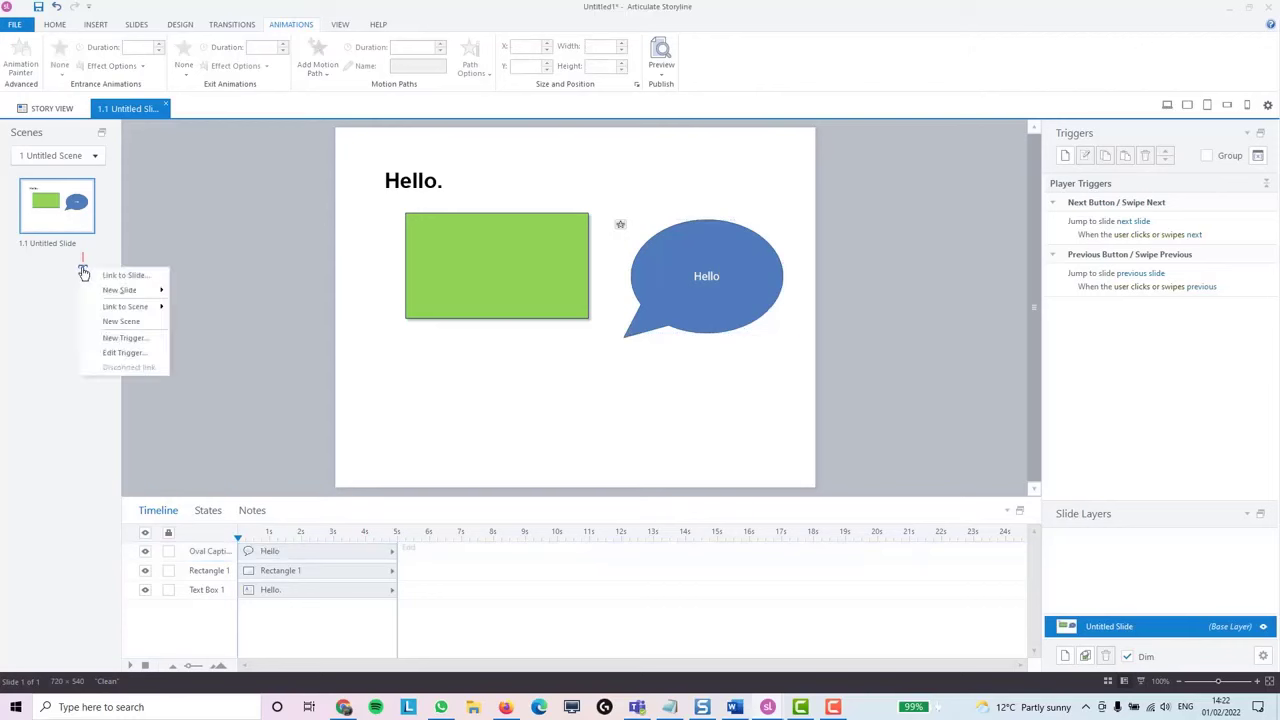
pyautogui.moveTo(131, 295)
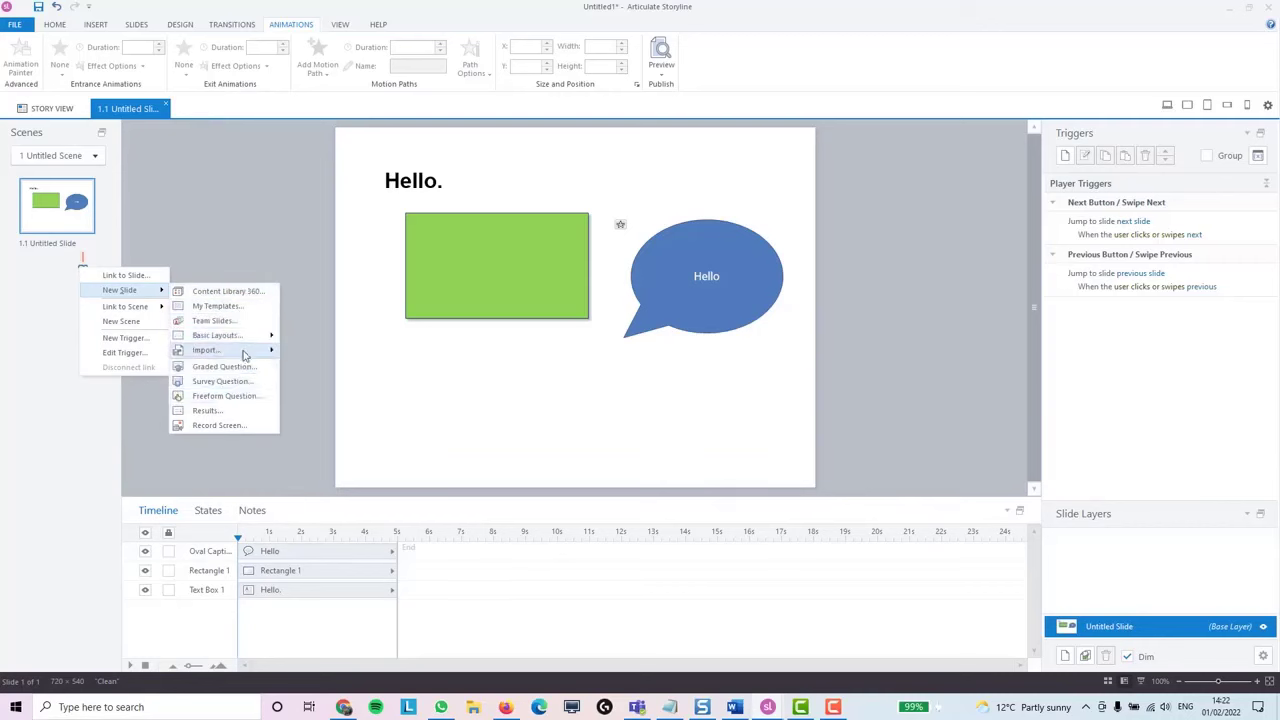
pyautogui.moveTo(245, 340)
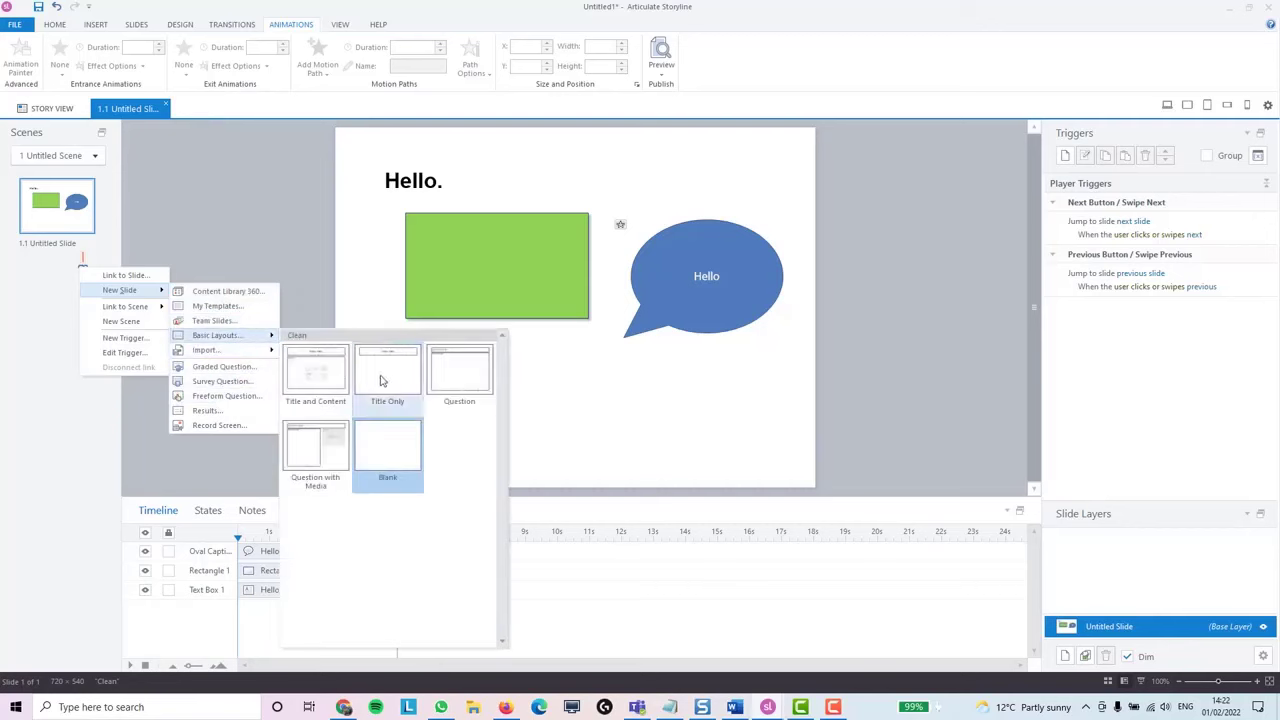
pyautogui.click(322, 386)
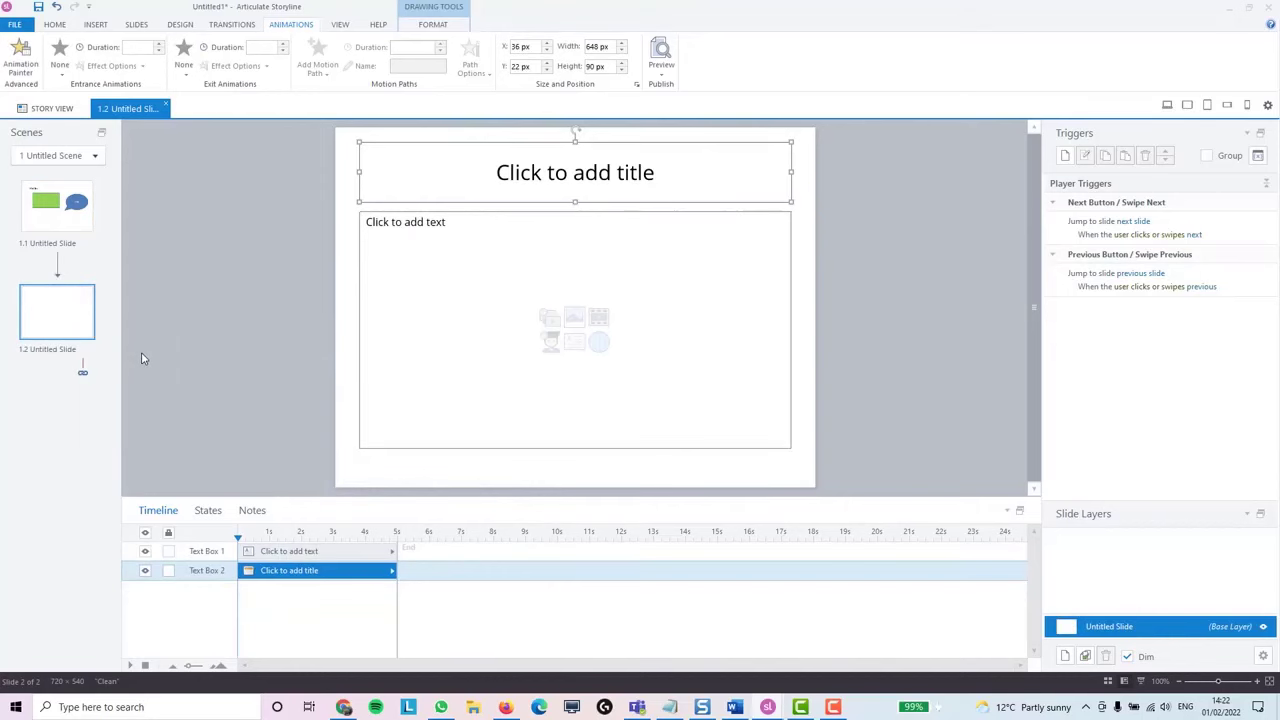
# Fill in the new slide with the title "Page 1 - Intro" and the body text "Hello."
pyautogui.click(591, 181)
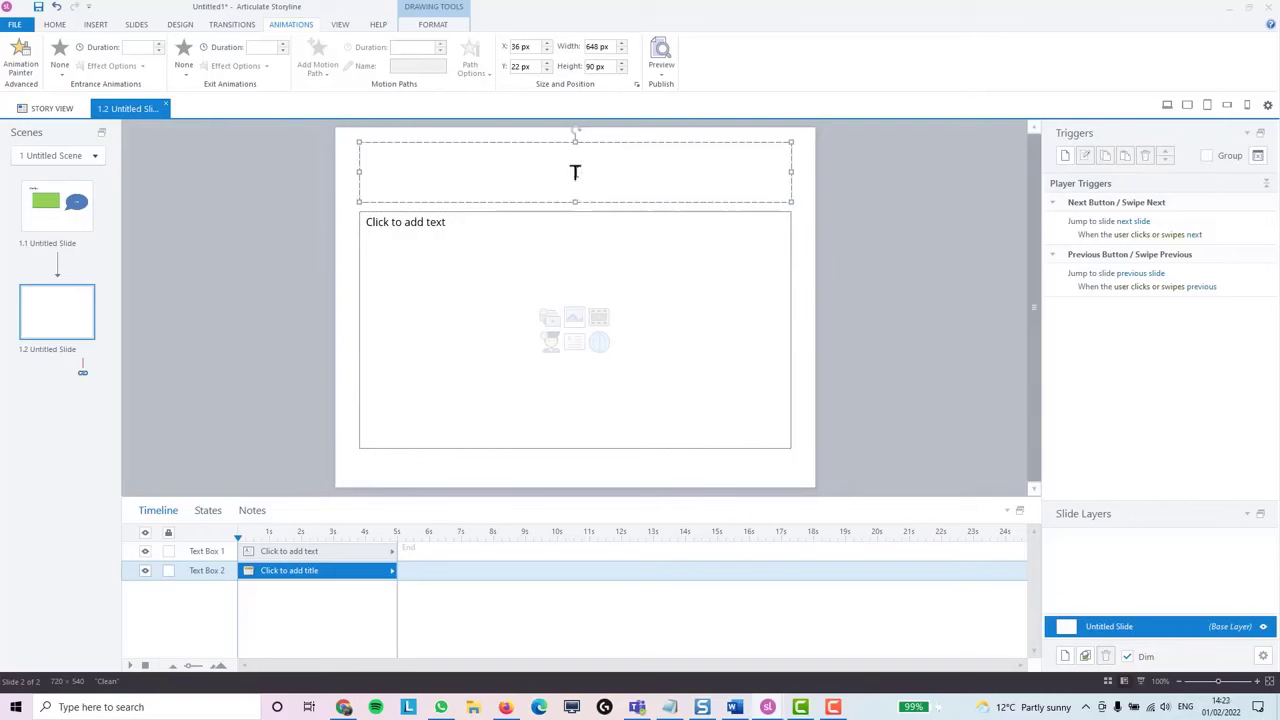
pyautogui.write('Page 1 - Intro')
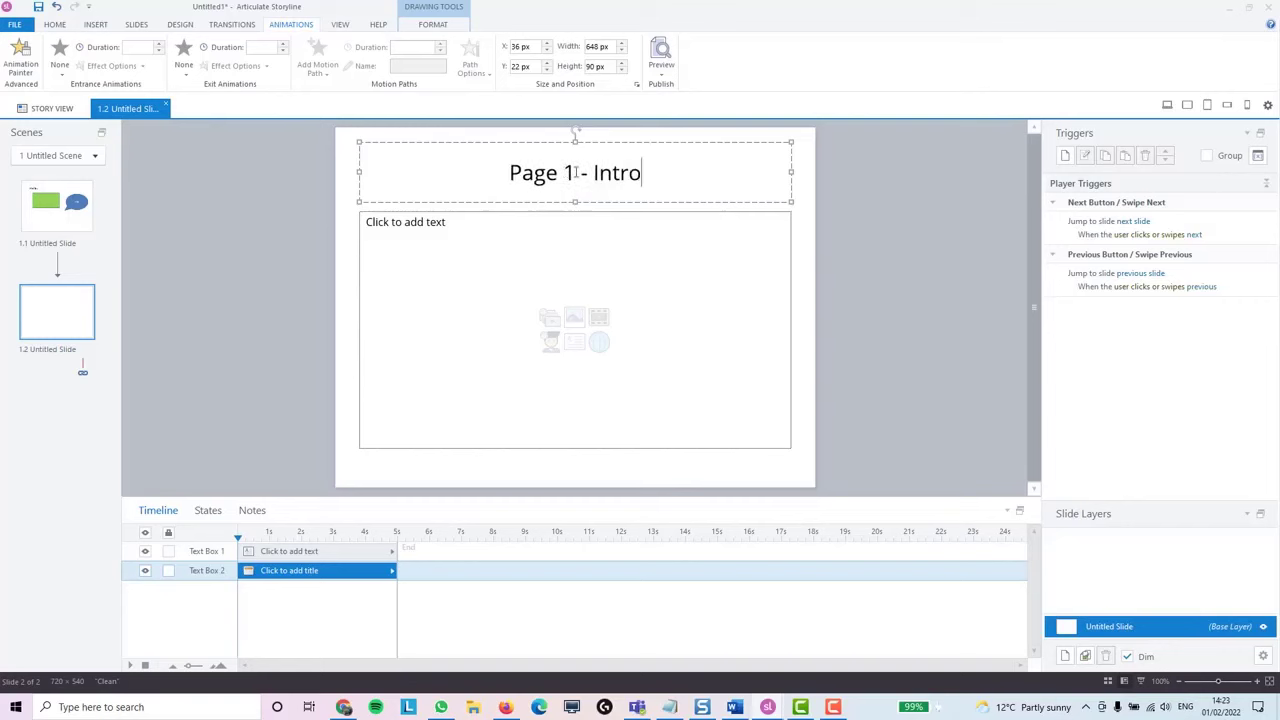
pyautogui.click(674, 266)
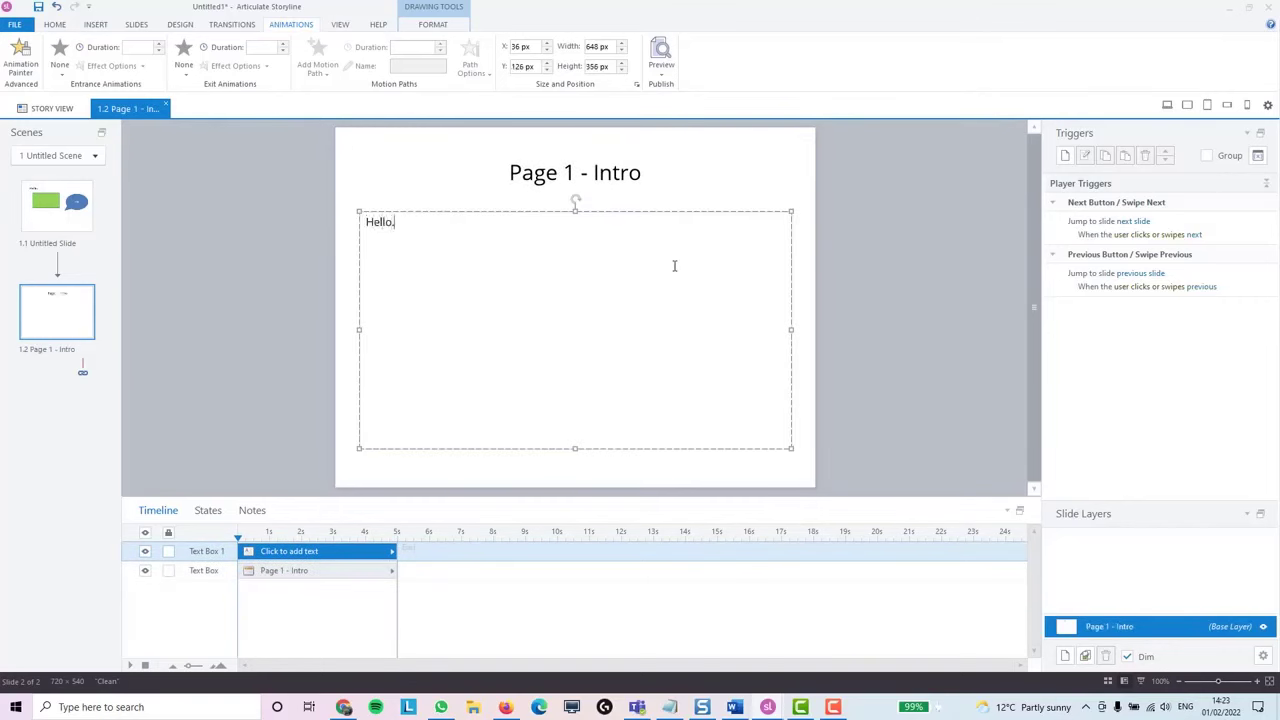
pyautogui.click(295, 287)
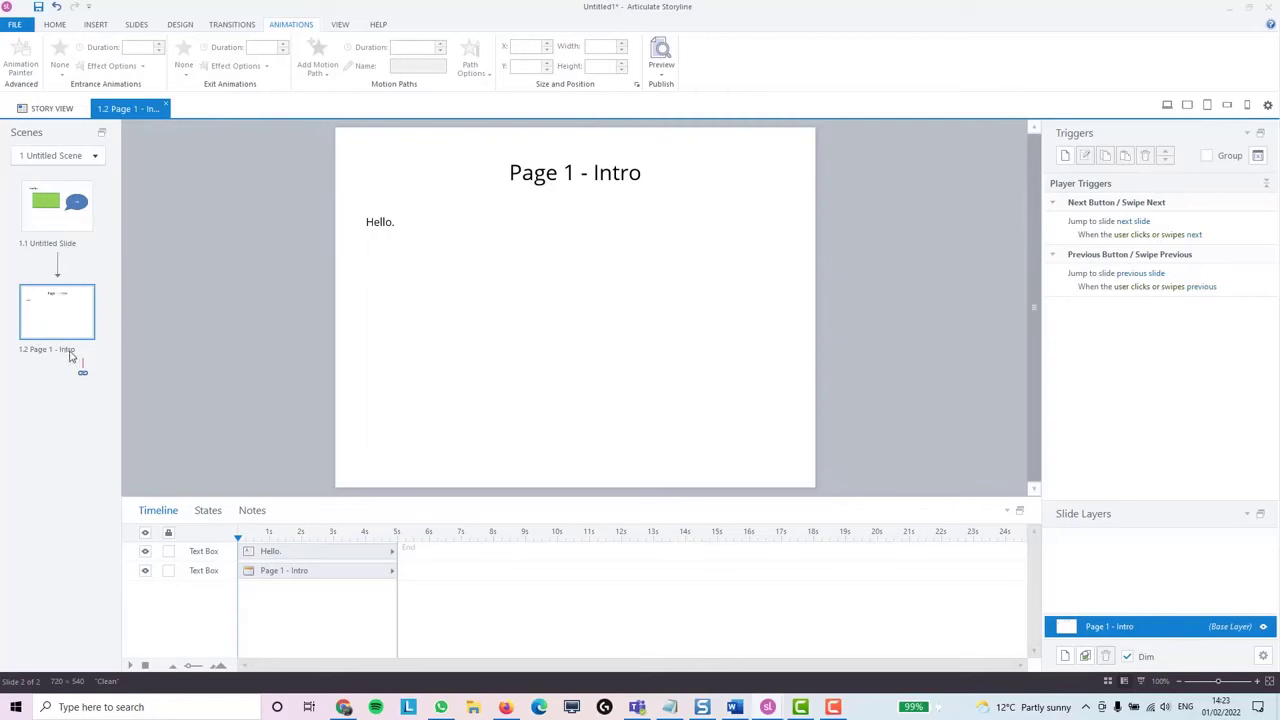
# Rename slide 1.1 as "Introduction"
pyautogui.rightClick(75, 229)
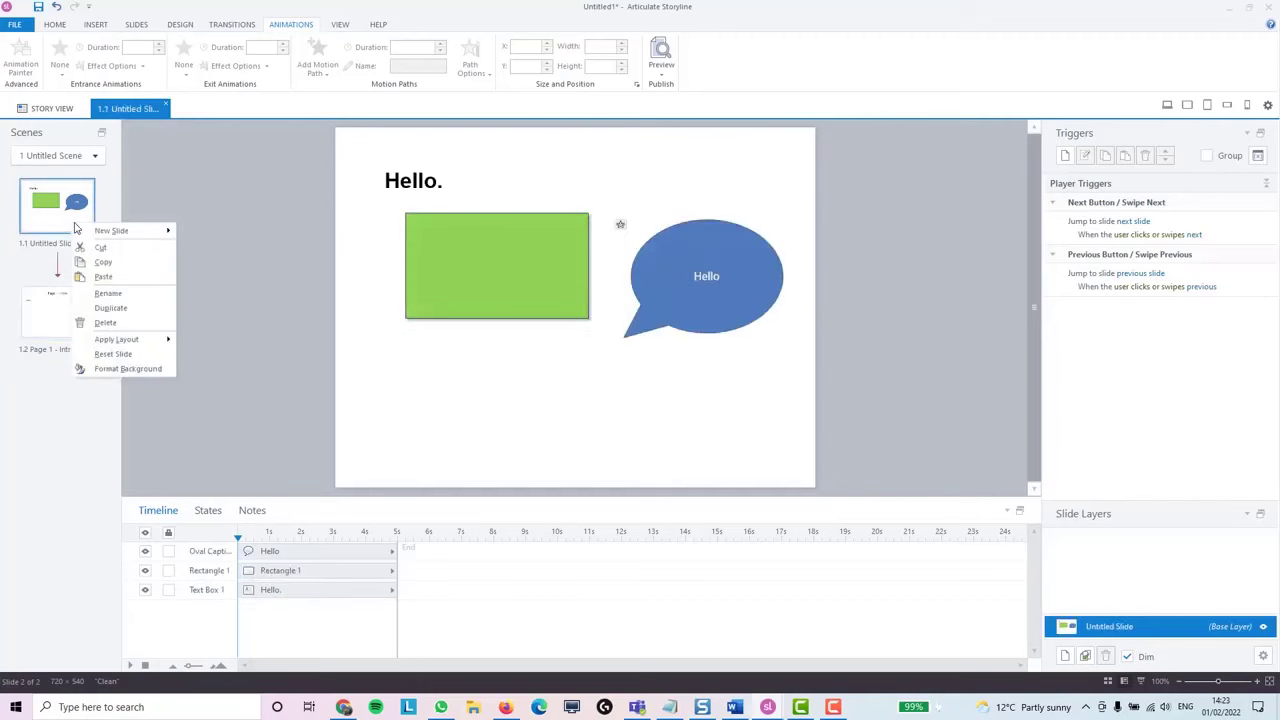
pyautogui.click(109, 295)
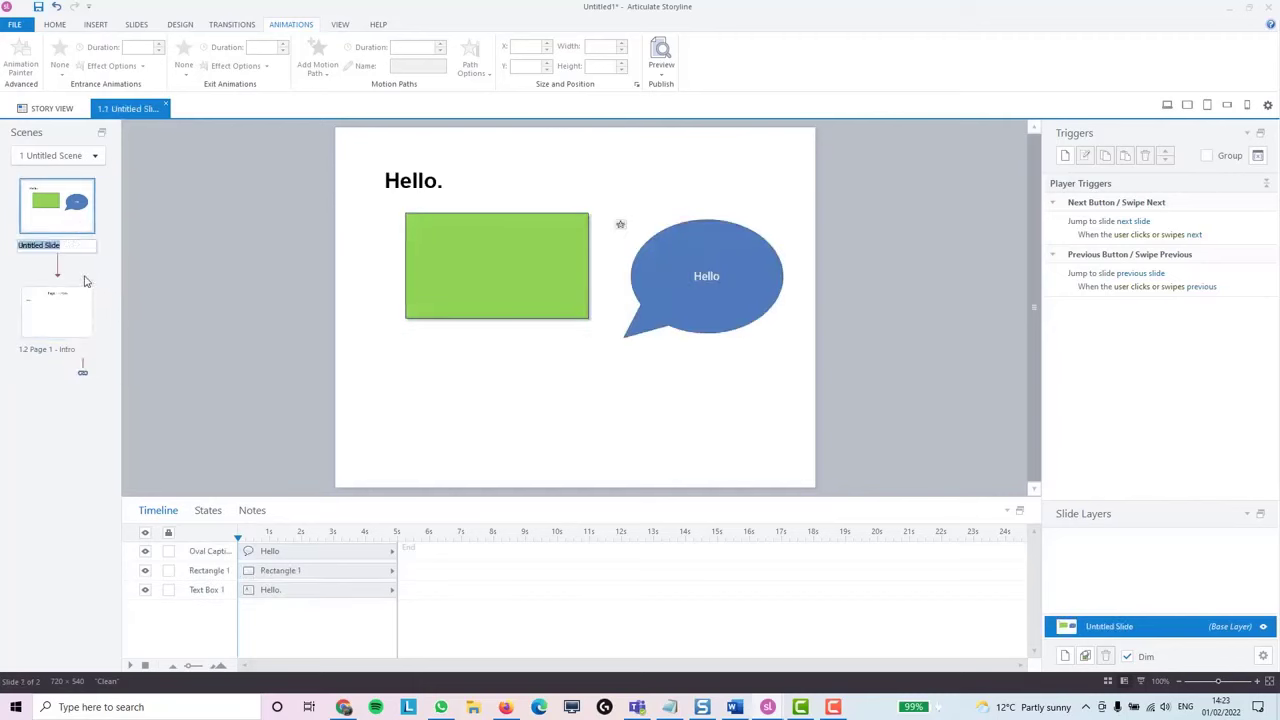
pyautogui.write('Tntor')
pyautogui.press('BackSpace')
pyautogui.press('BackSpace')
pyautogui.write('roduction')
pyautogui.click(101, 259)
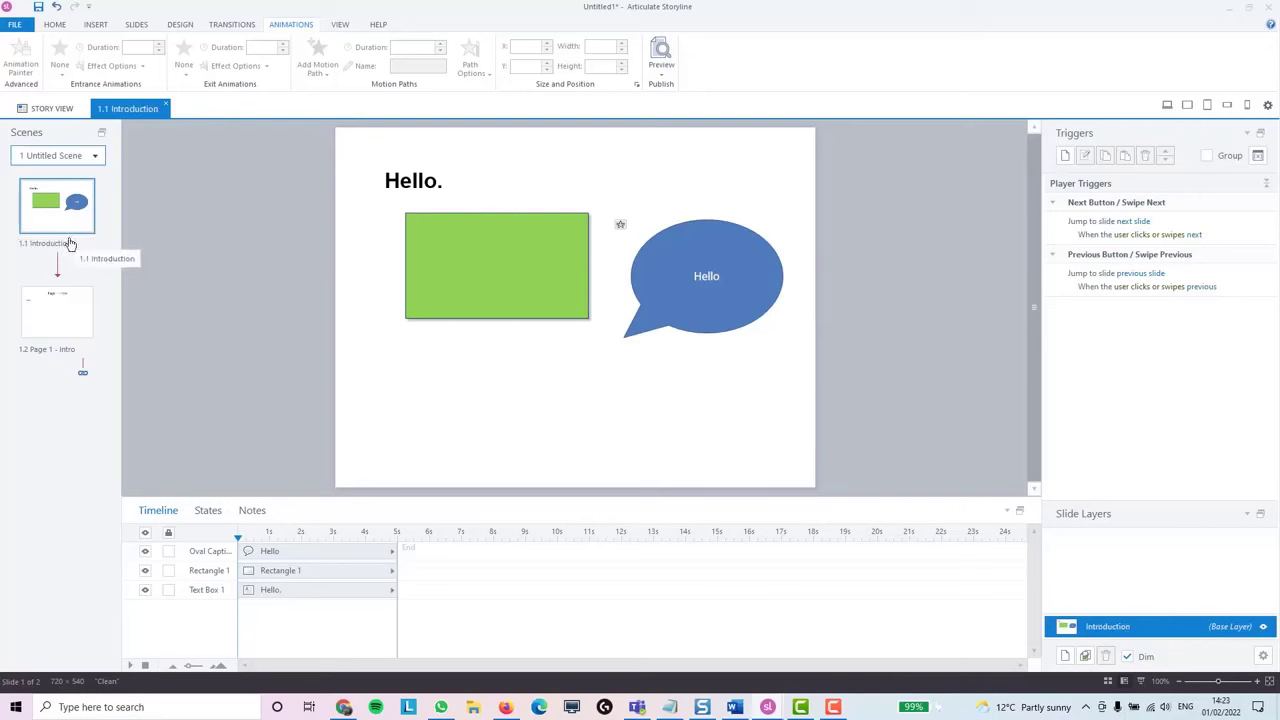
# Delay the "Hello." text on the Page 1 - Intro slide to start at 1 second, and open the preview options
pyautogui.click(57, 310)
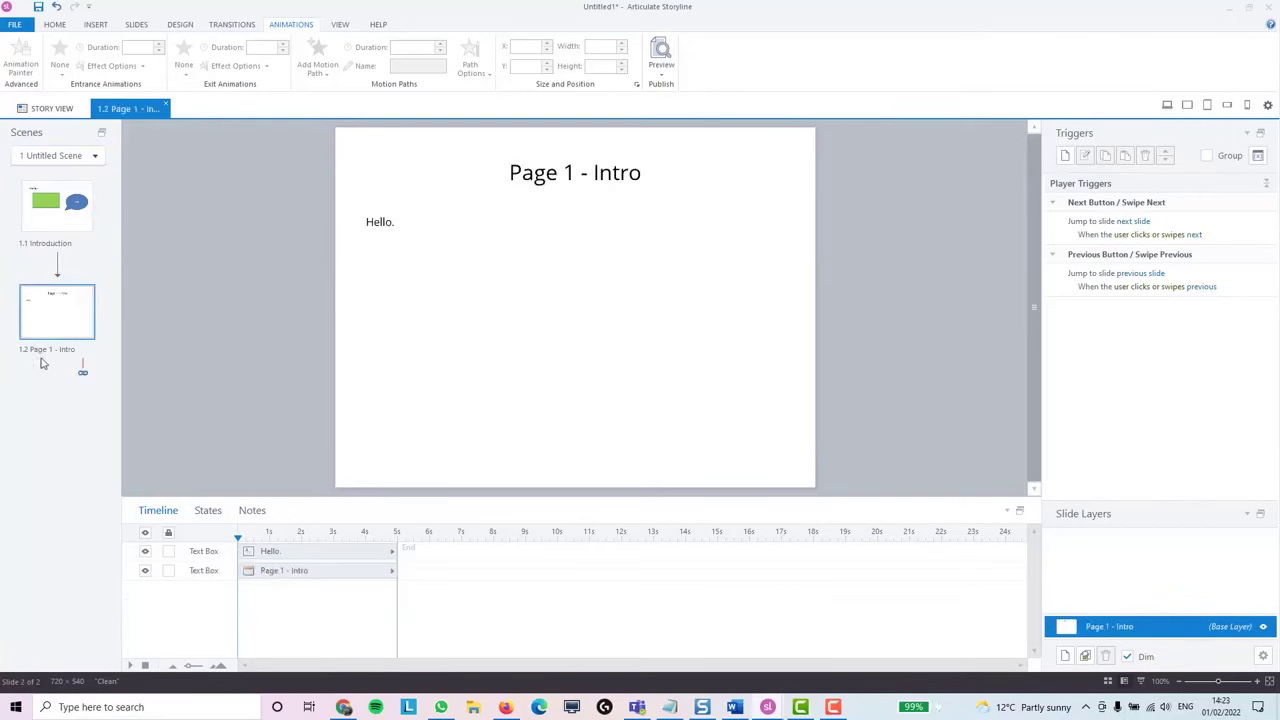
pyautogui.click(471, 196)
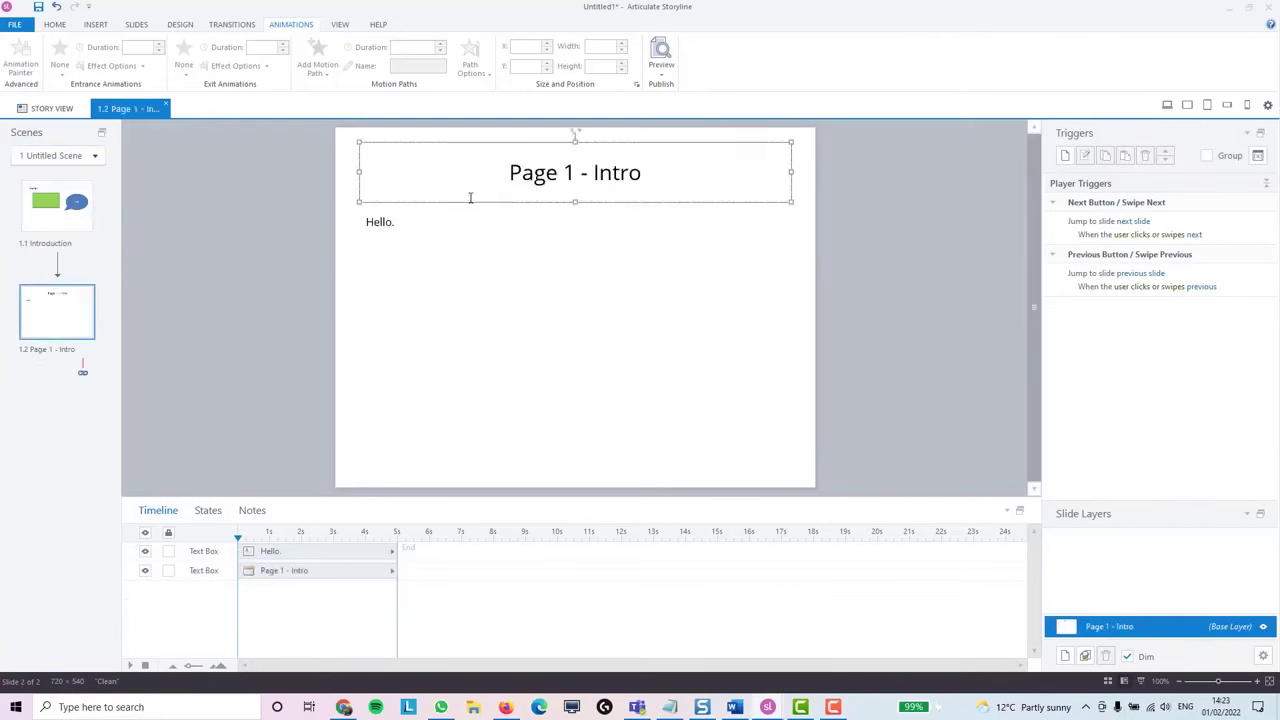
pyautogui.click(358, 194)
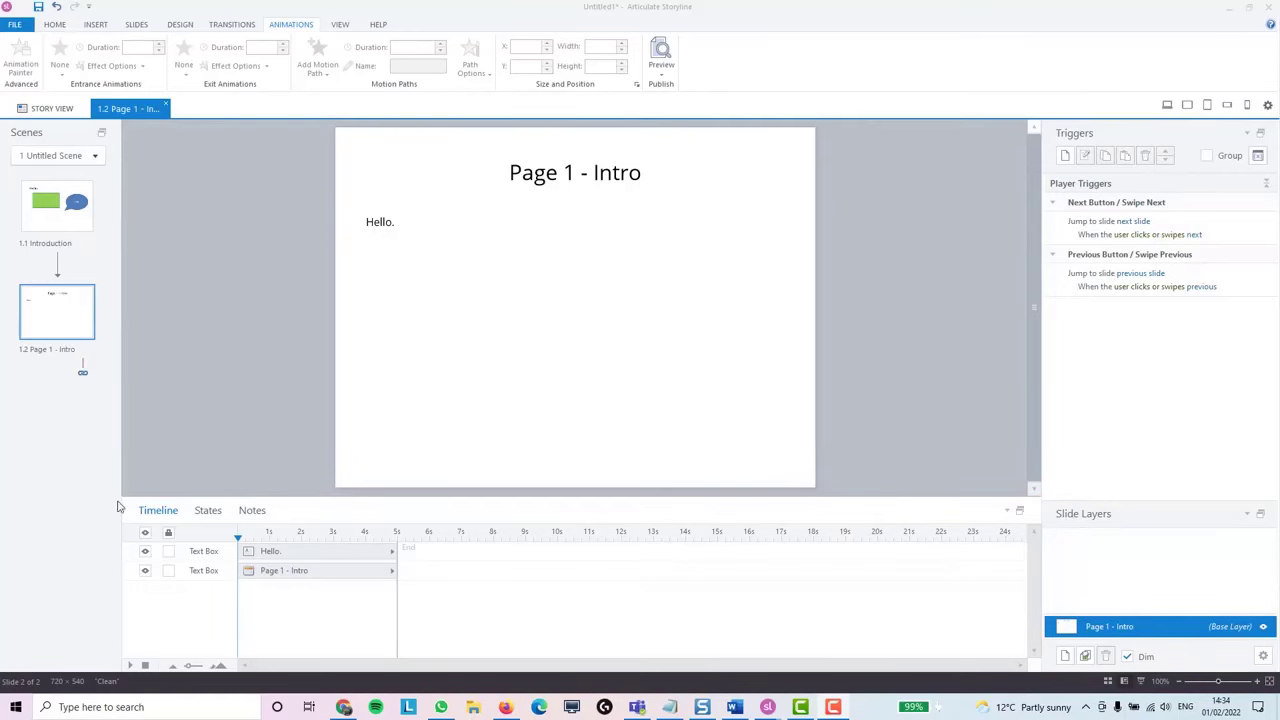
pyautogui.click(285, 553)
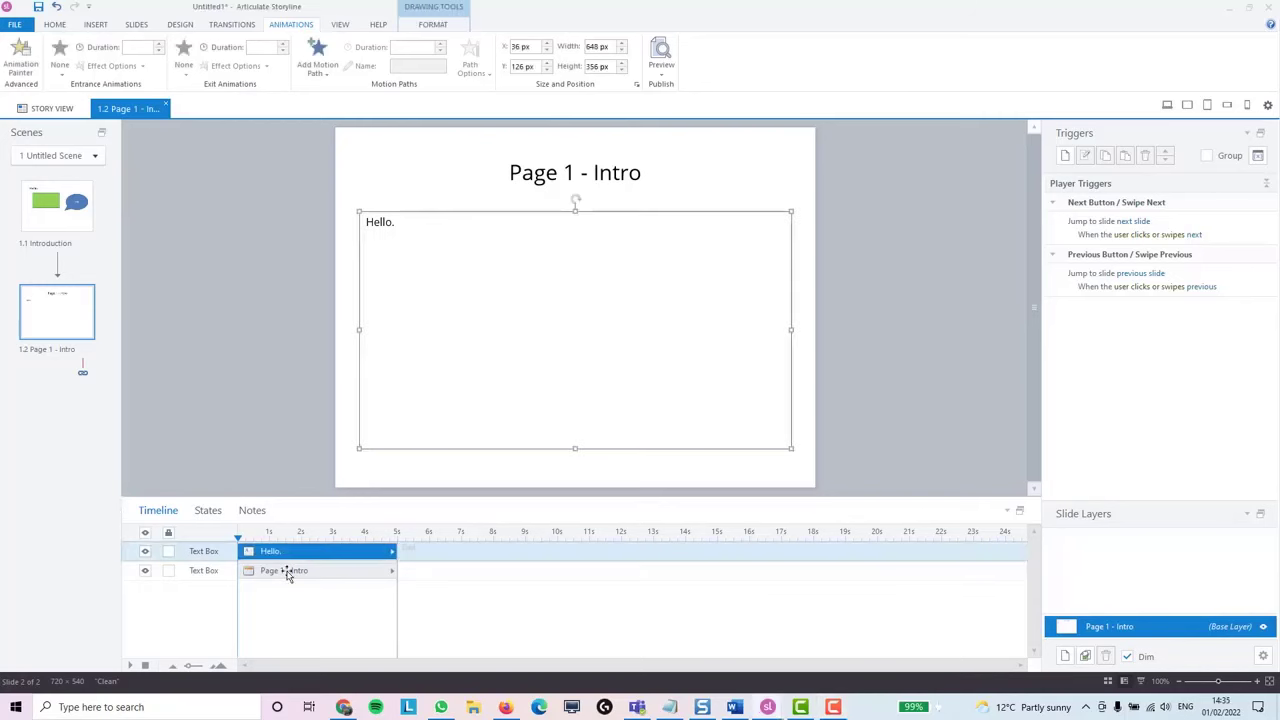
pyautogui.click(287, 572)
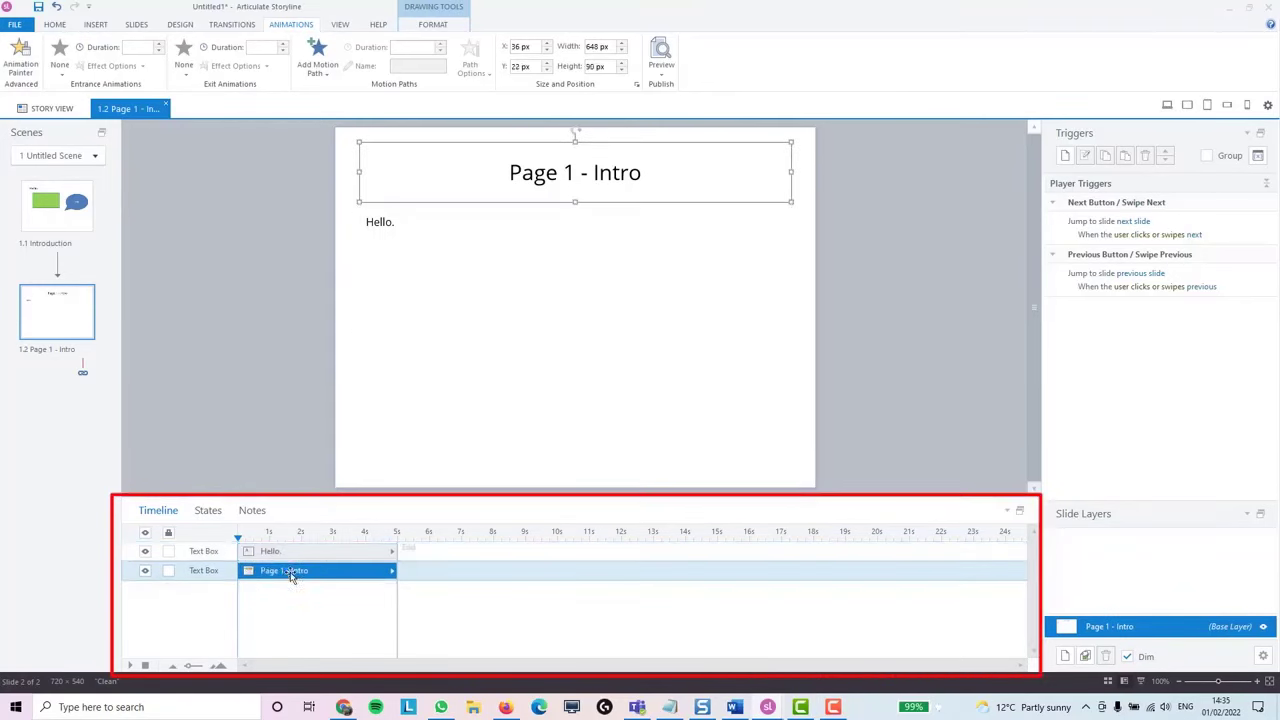
pyautogui.click(292, 553)
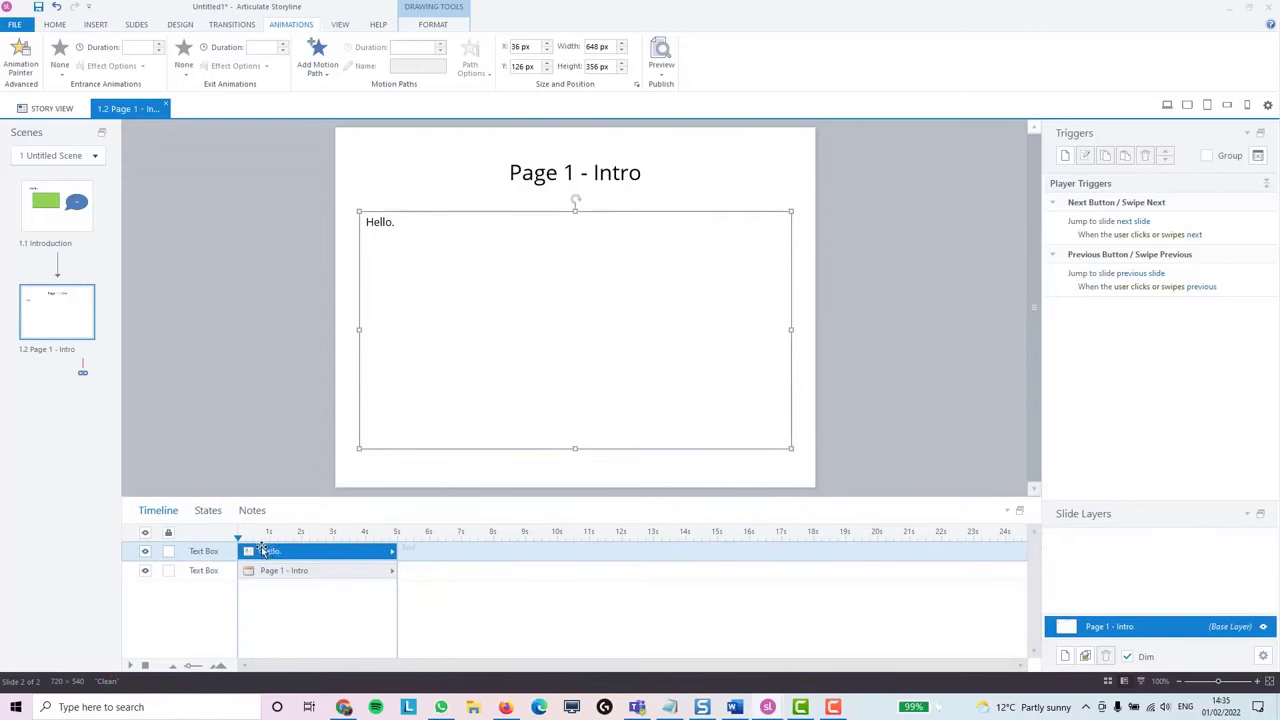
pyautogui.moveTo(249, 553); pyautogui.dragTo(281, 553)
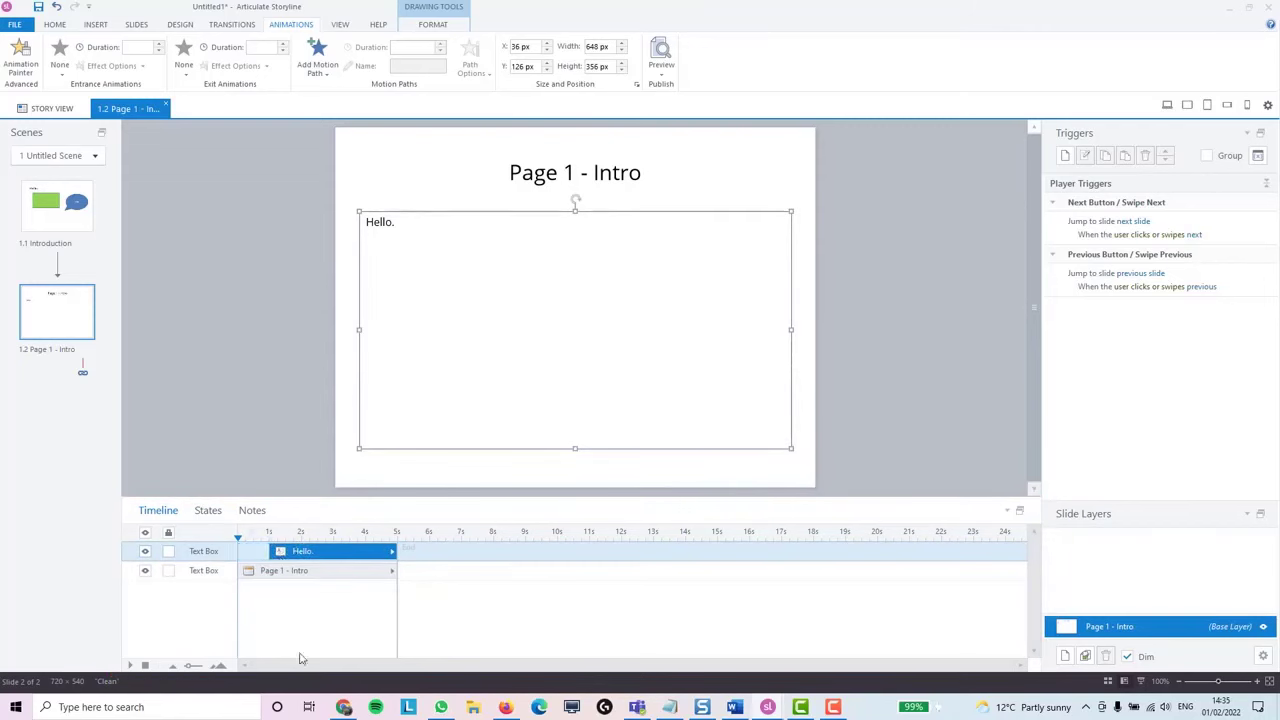
pyautogui.click(264, 465)
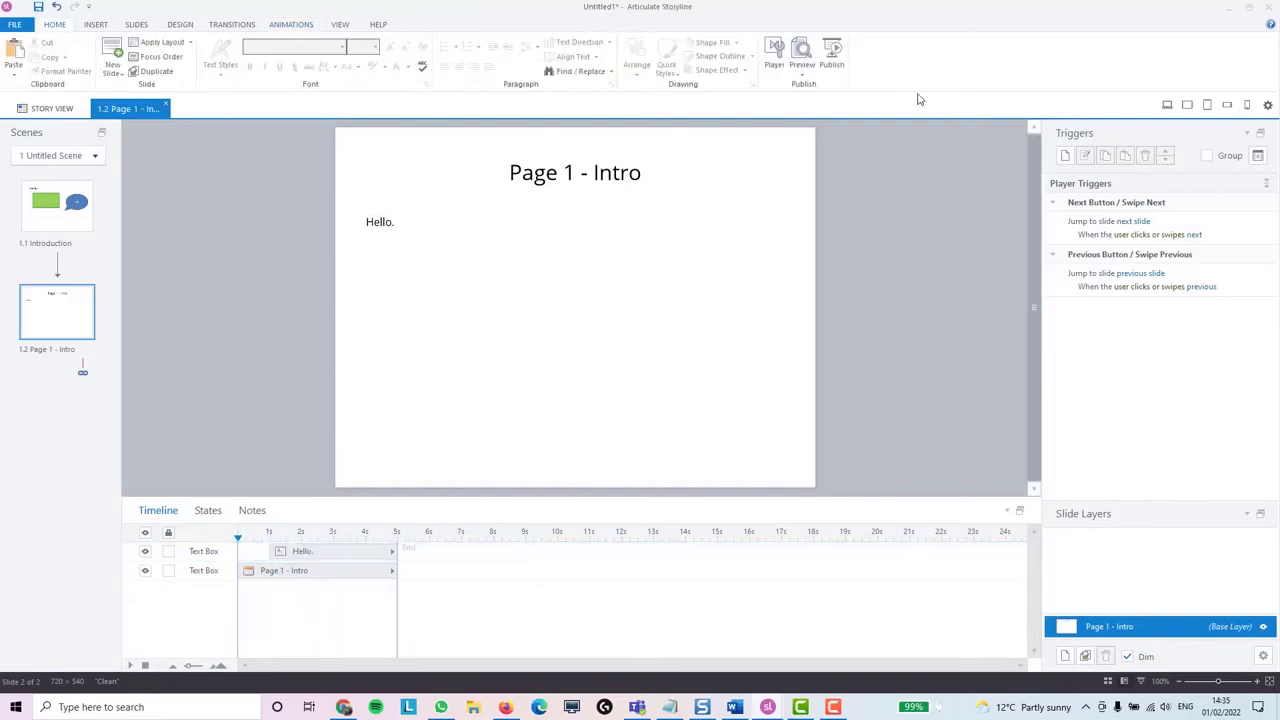
pyautogui.click(803, 73)
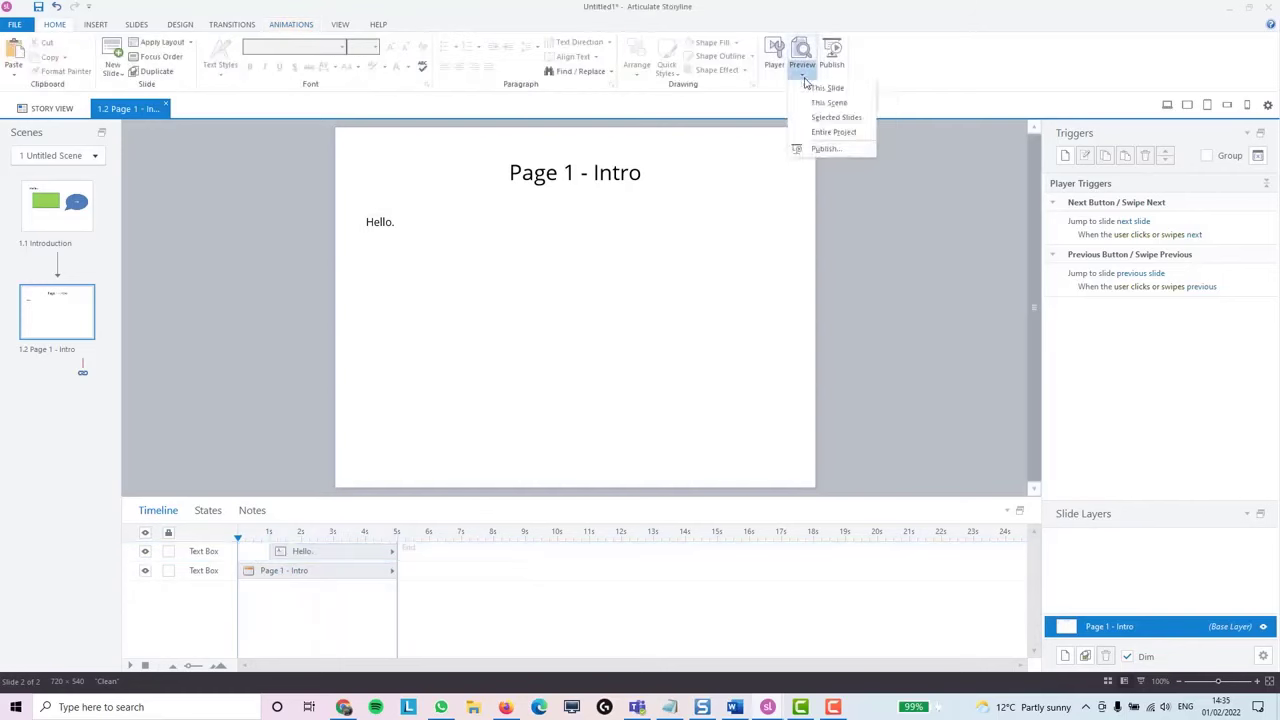
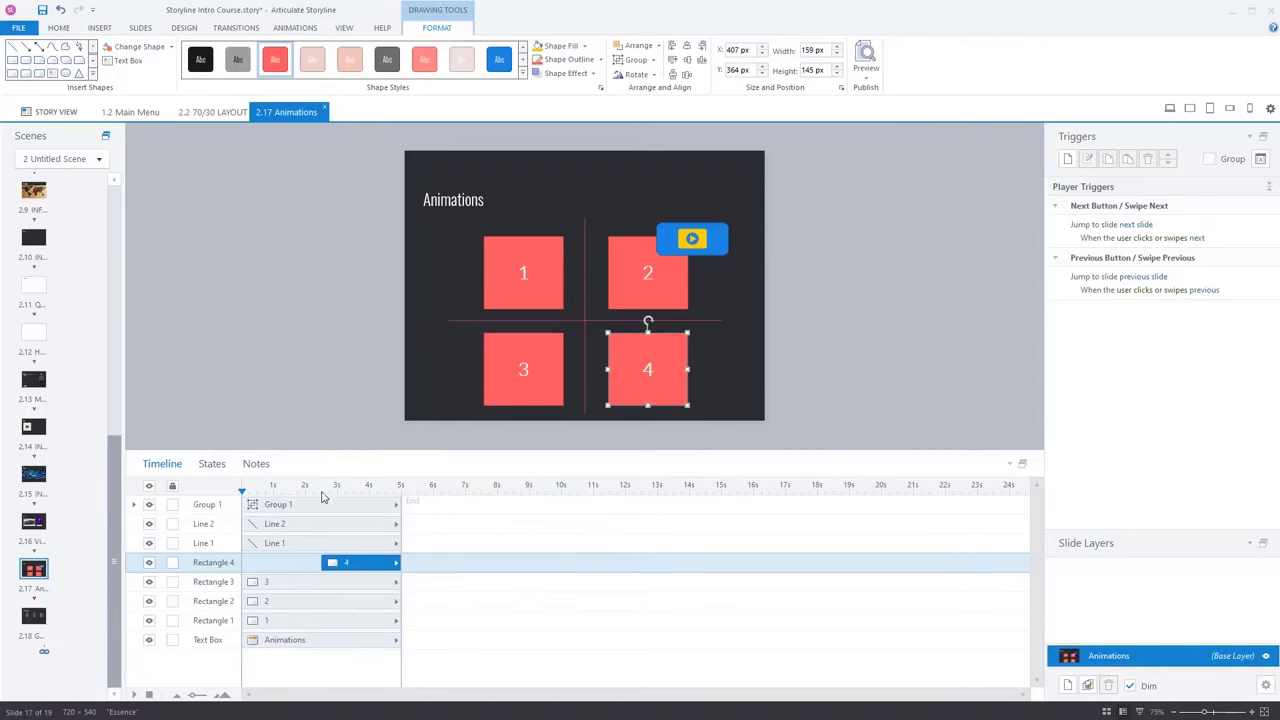
# Preview only the Animations slide to check when square 4 appears, and close the preview
pyautogui.click(866, 78)
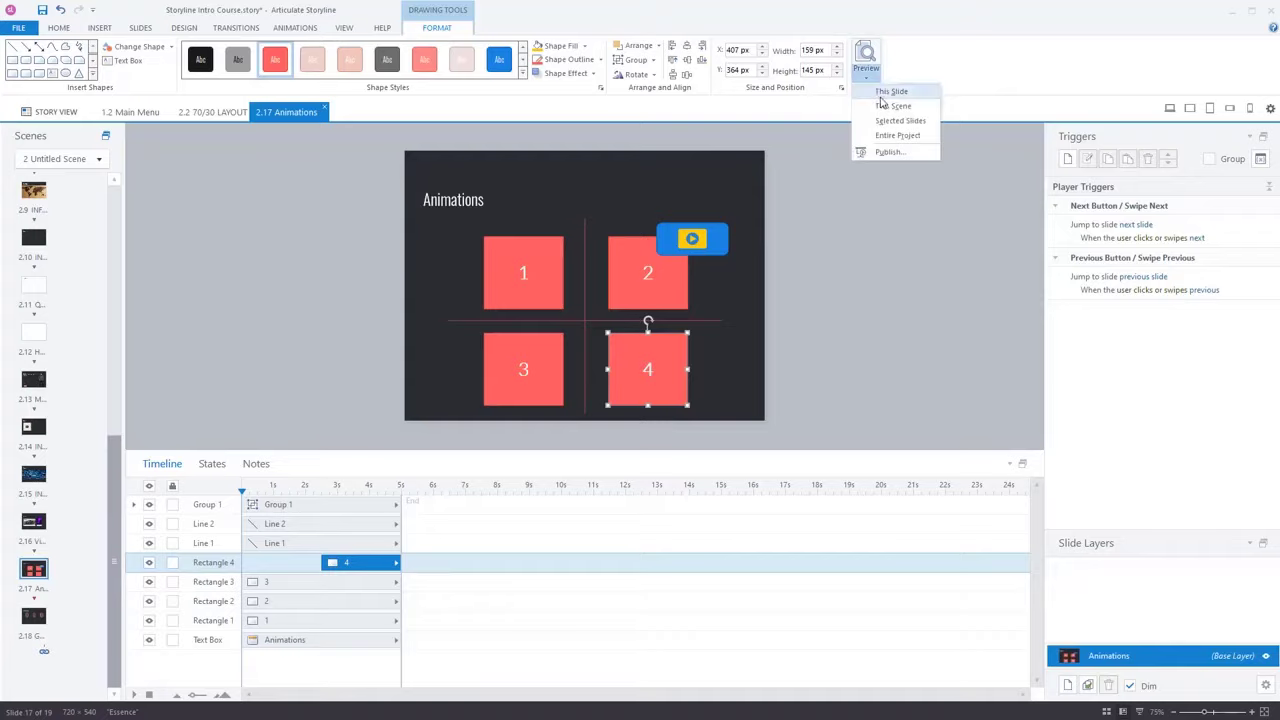
pyautogui.click(882, 100)
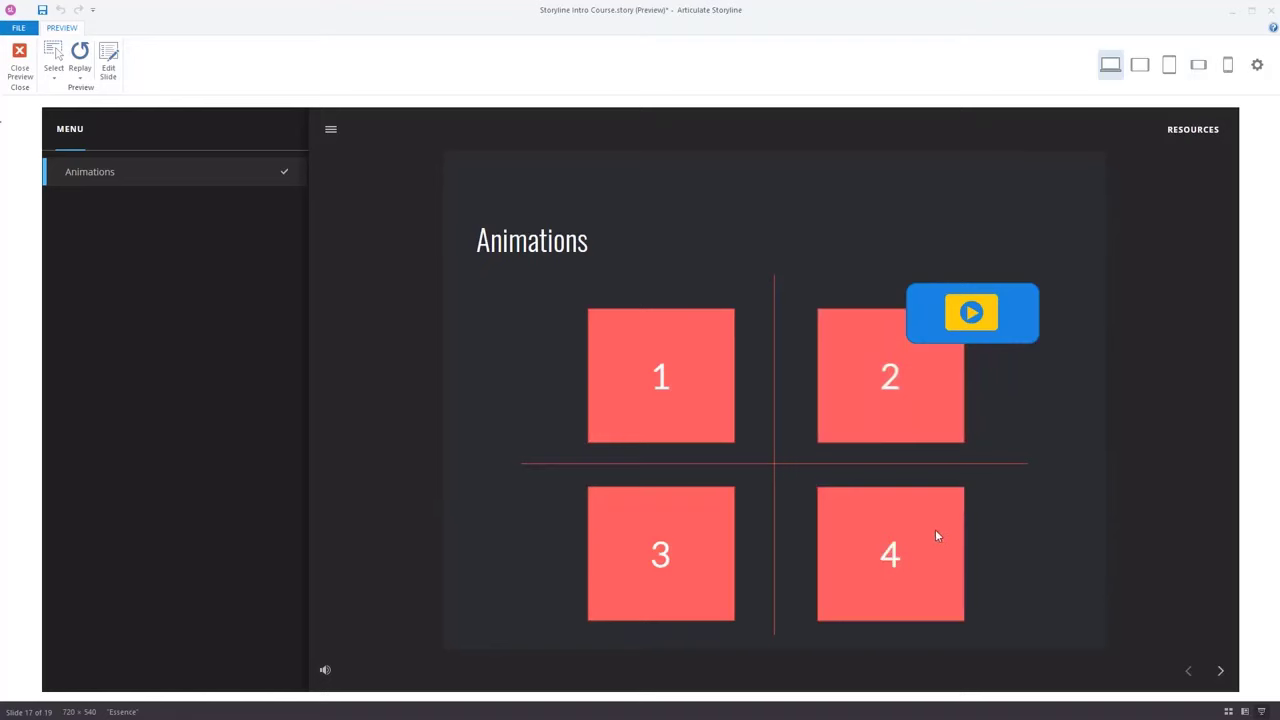
pyautogui.click(19, 60)
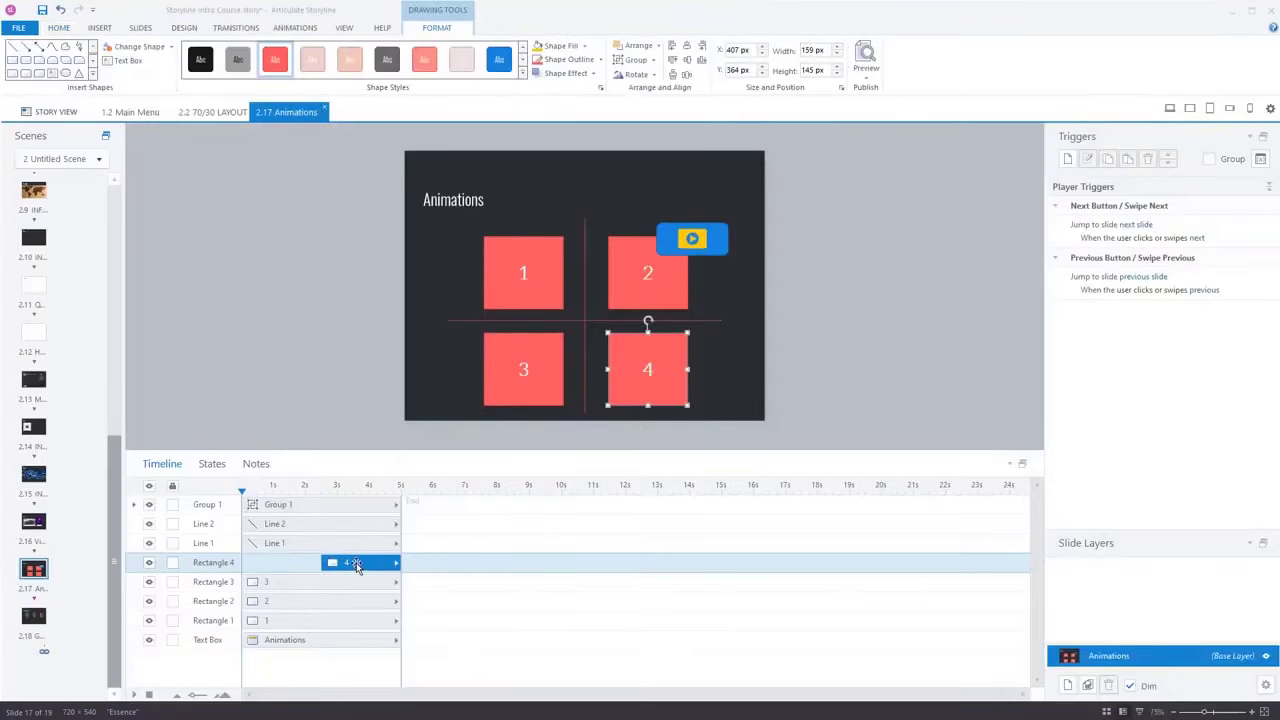
# Shift the start of square 4 on the Animations slide's timeline to about 2.25 seconds
pyautogui.moveTo(355, 565); pyautogui.dragTo(285, 563)
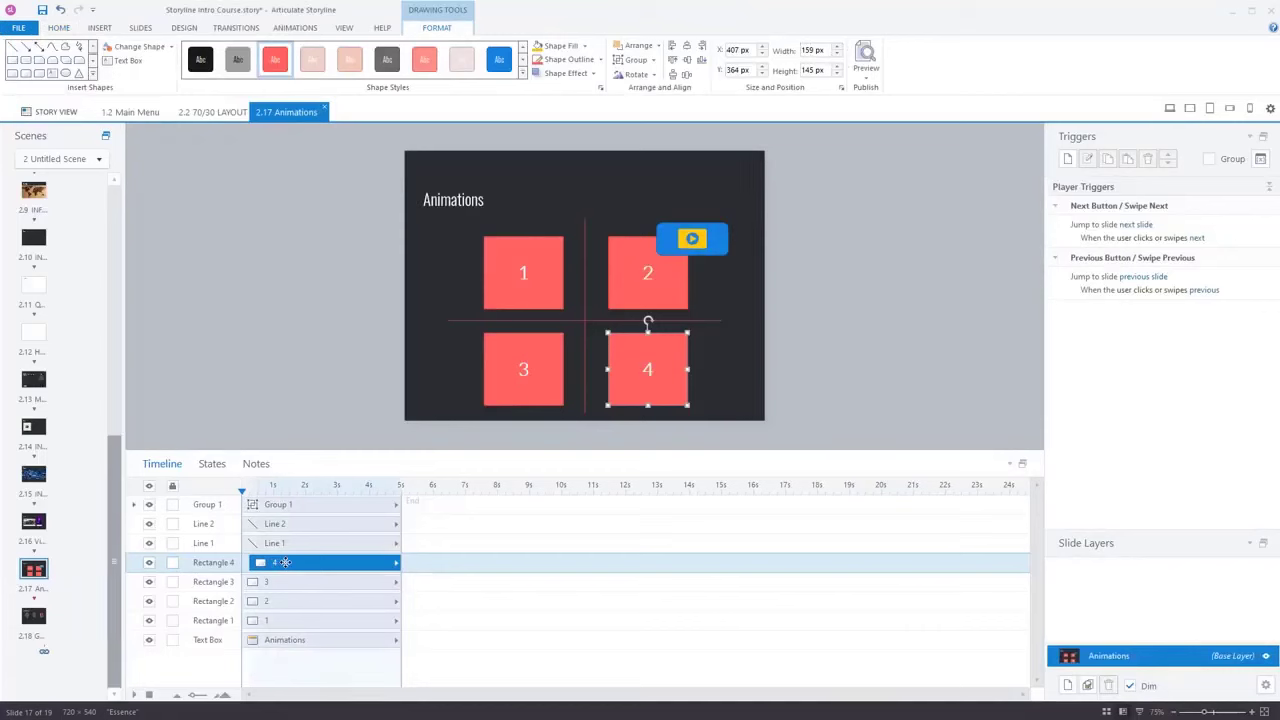
pyautogui.moveTo(285, 563)
pyautogui.mouseDown()
pyautogui.moveTo(365, 563)
pyautogui.moveTo(284, 543)
pyautogui.moveTo(300, 545)
pyautogui.mouseUp()
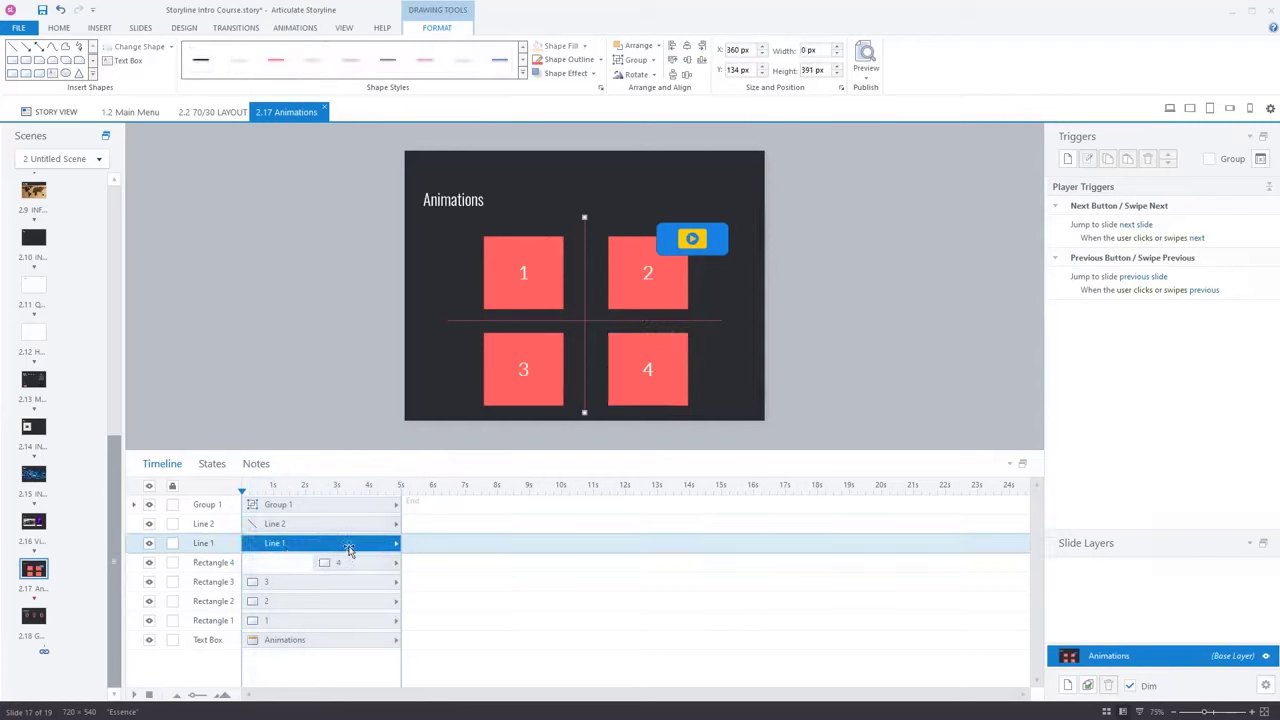
# Move Group 1, the blue play button, behind square 2 by placing it between Rectangle 2 and Rectangle 1 in the timeline order
pyautogui.click(330, 505)
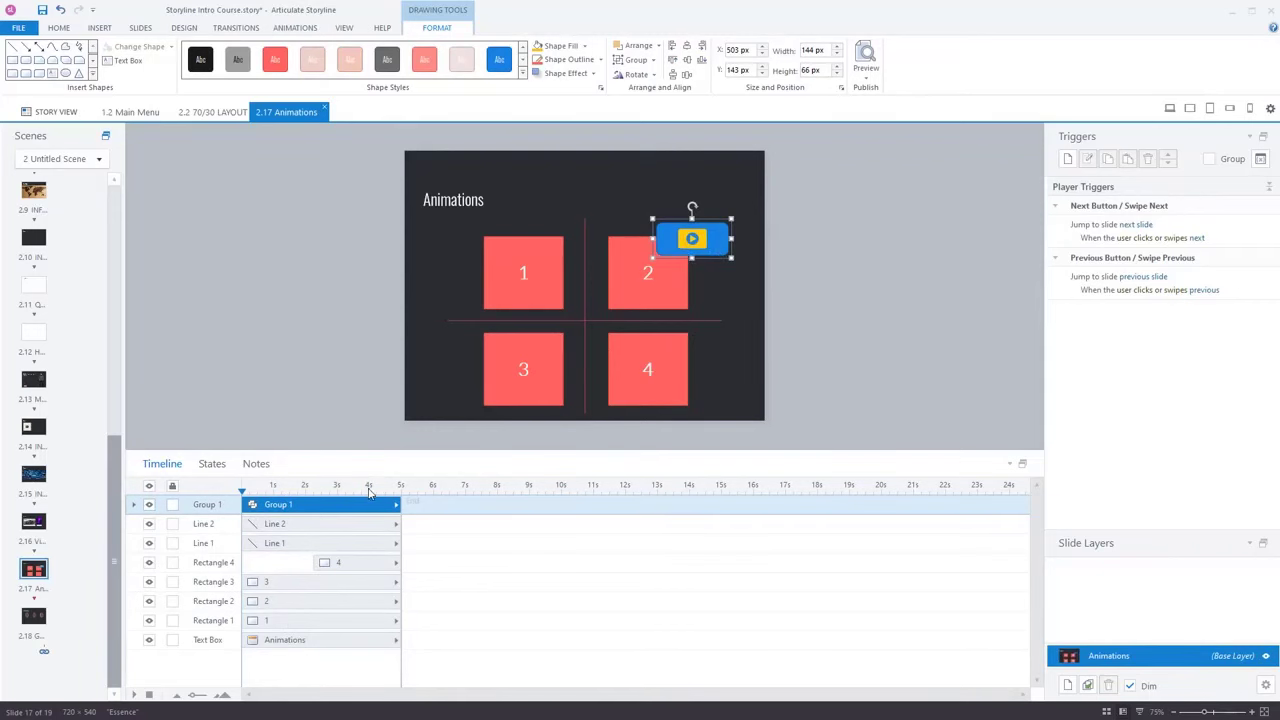
pyautogui.moveTo(346, 509); pyautogui.dragTo(334, 607)
pyautogui.click(350, 667)
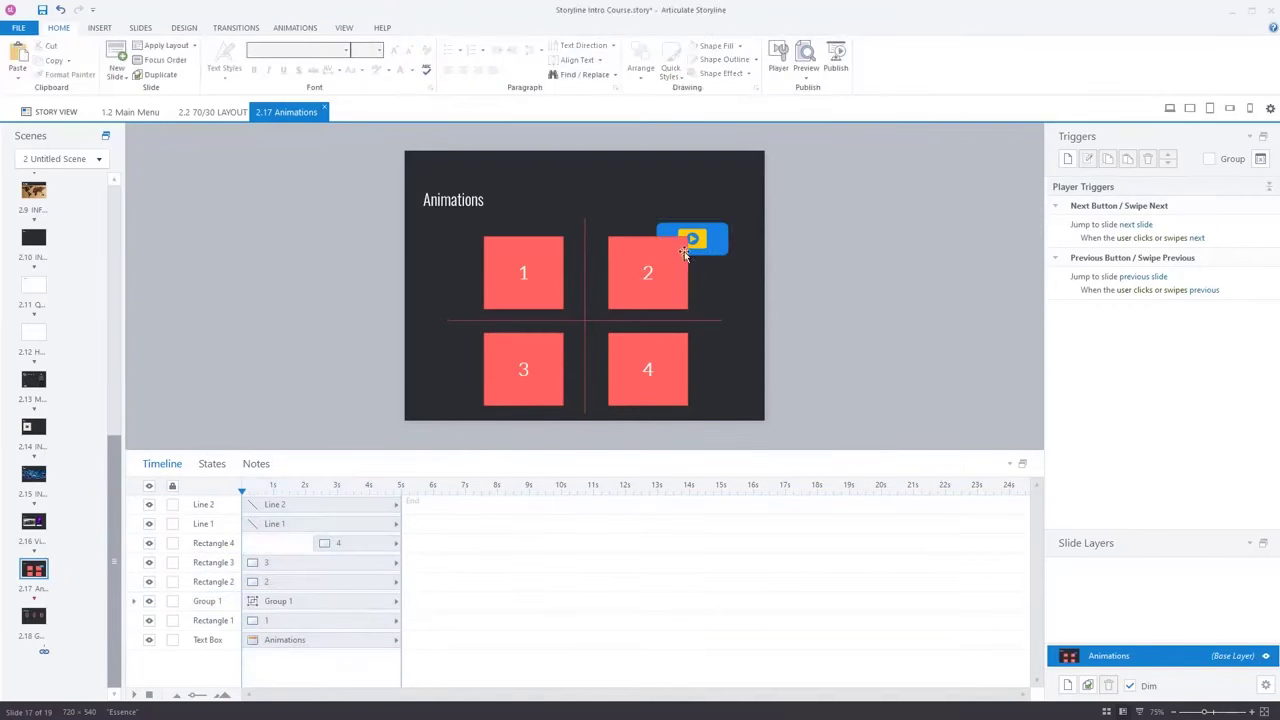
# Bring Group 1, the blue play button, to the front of all objects
pyautogui.rightClick(293, 606)
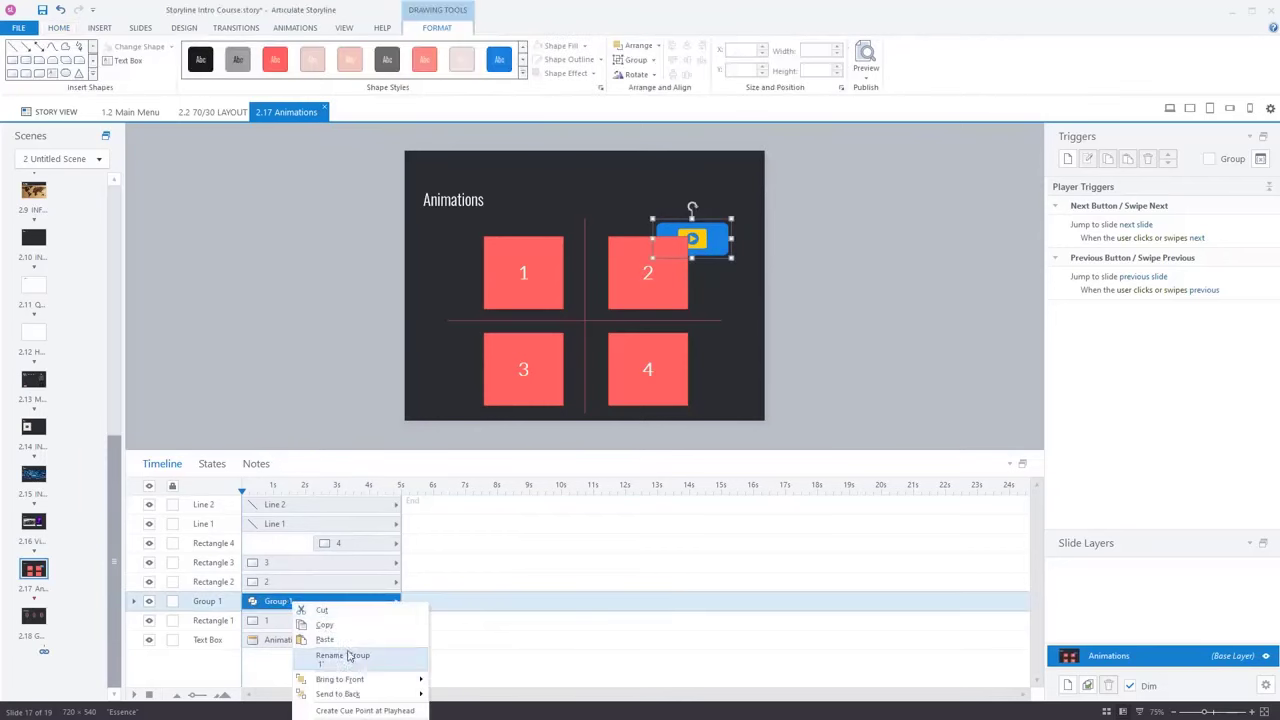
pyautogui.moveTo(362, 683)
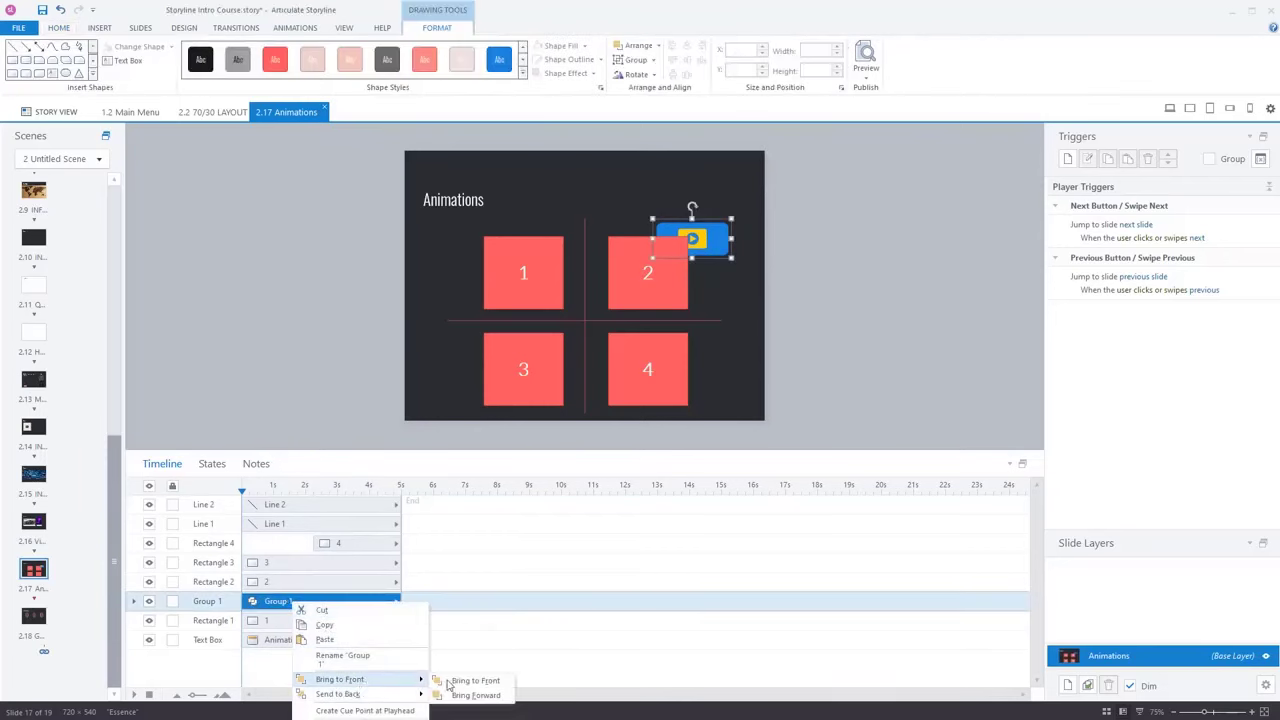
pyautogui.click(488, 678)
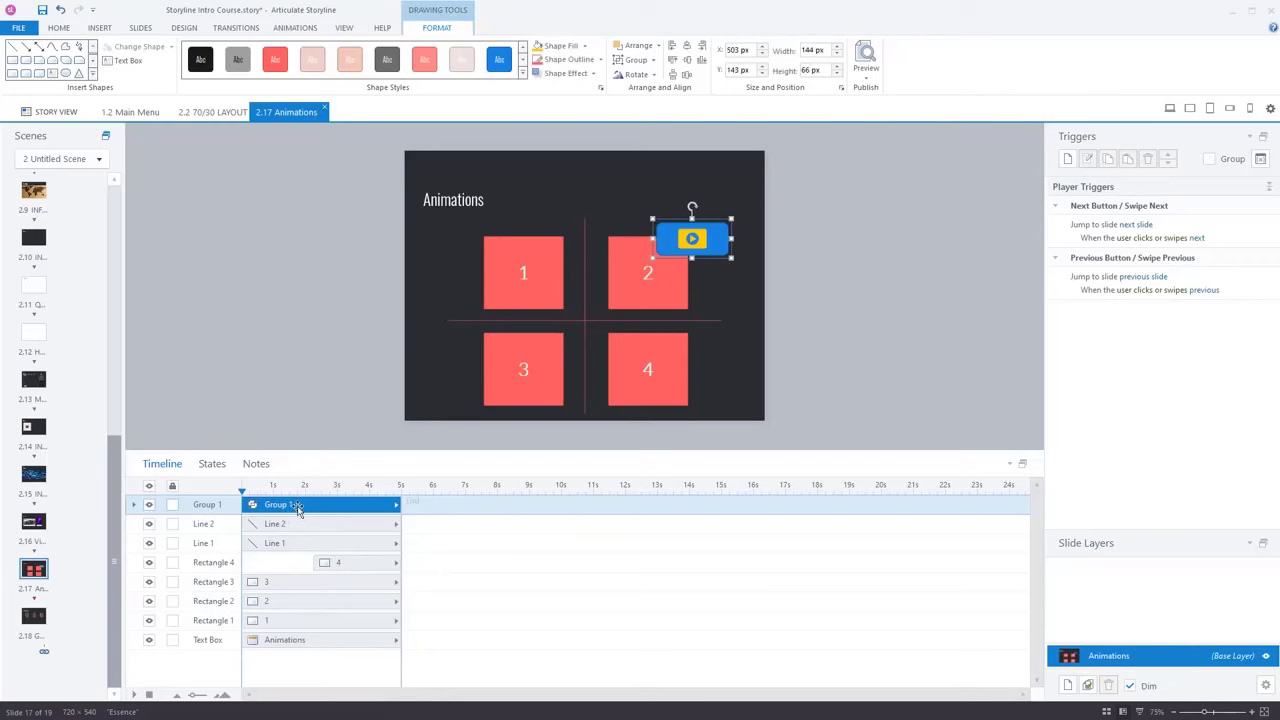
# Expand Group 1 and its Icon 1 in the timeline to examine their component shapes, and collapse Icon 1
pyautogui.click(134, 505)
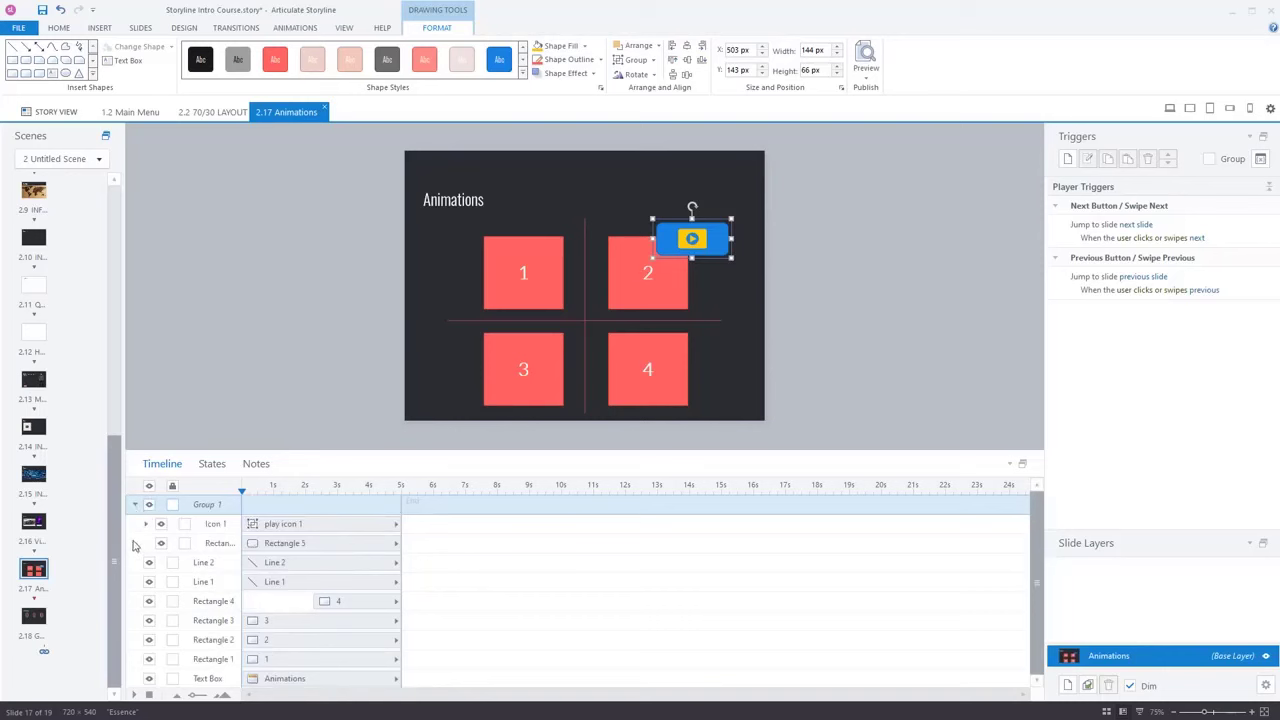
pyautogui.click(146, 523)
pyautogui.click(273, 543)
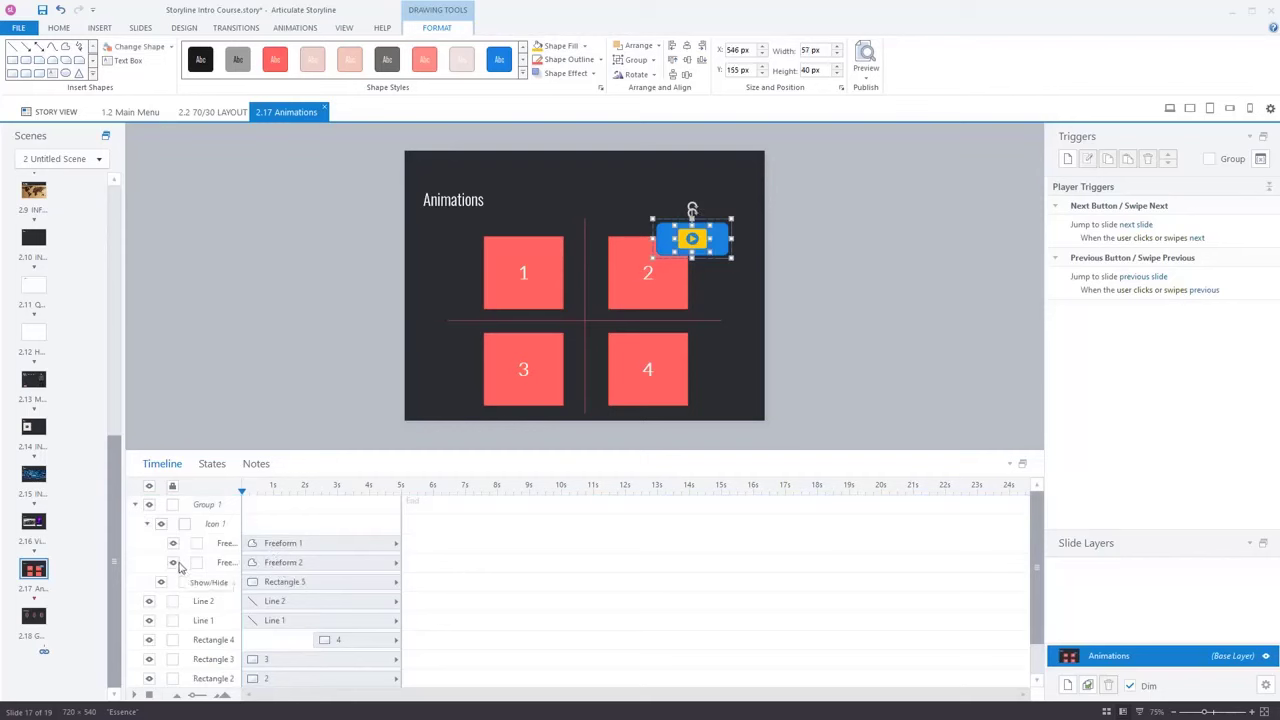
pyautogui.click(146, 524)
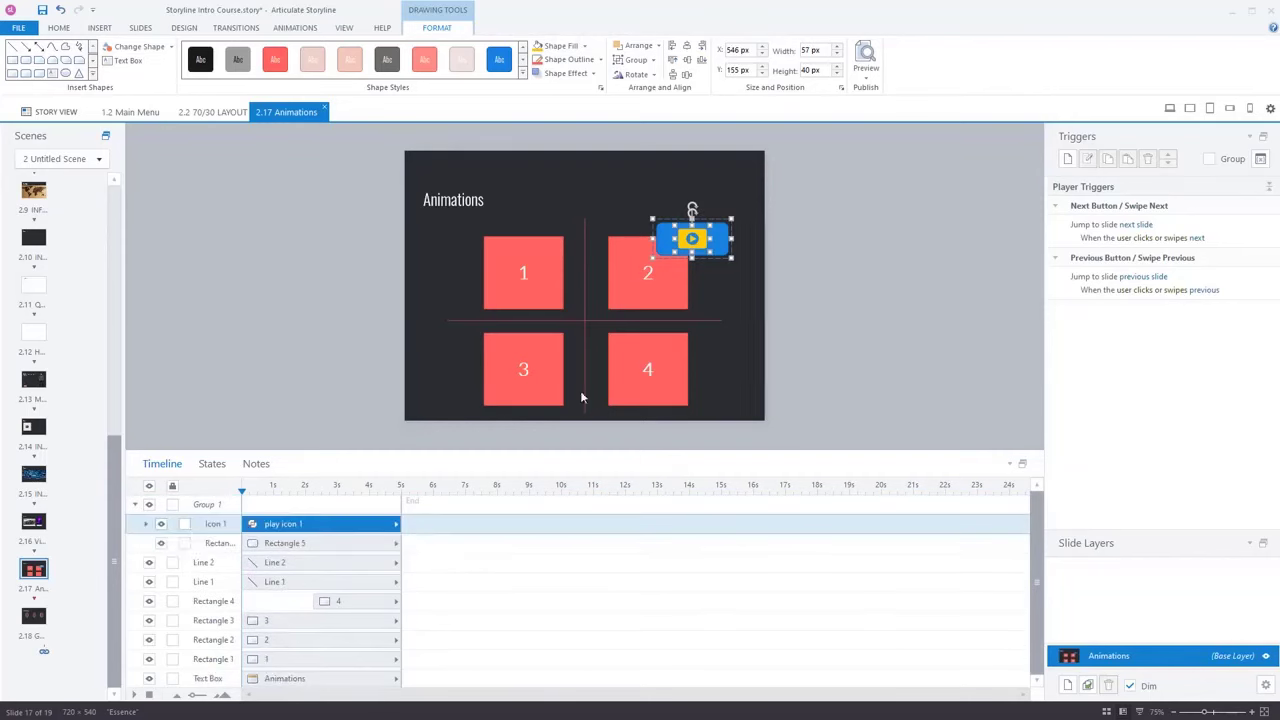
# Examine the context options of the play button's Rectangle 5 and of Group 1, collapsing Group 1 in the timeline
pyautogui.click(721, 248)
pyautogui.rightClick(721, 248)
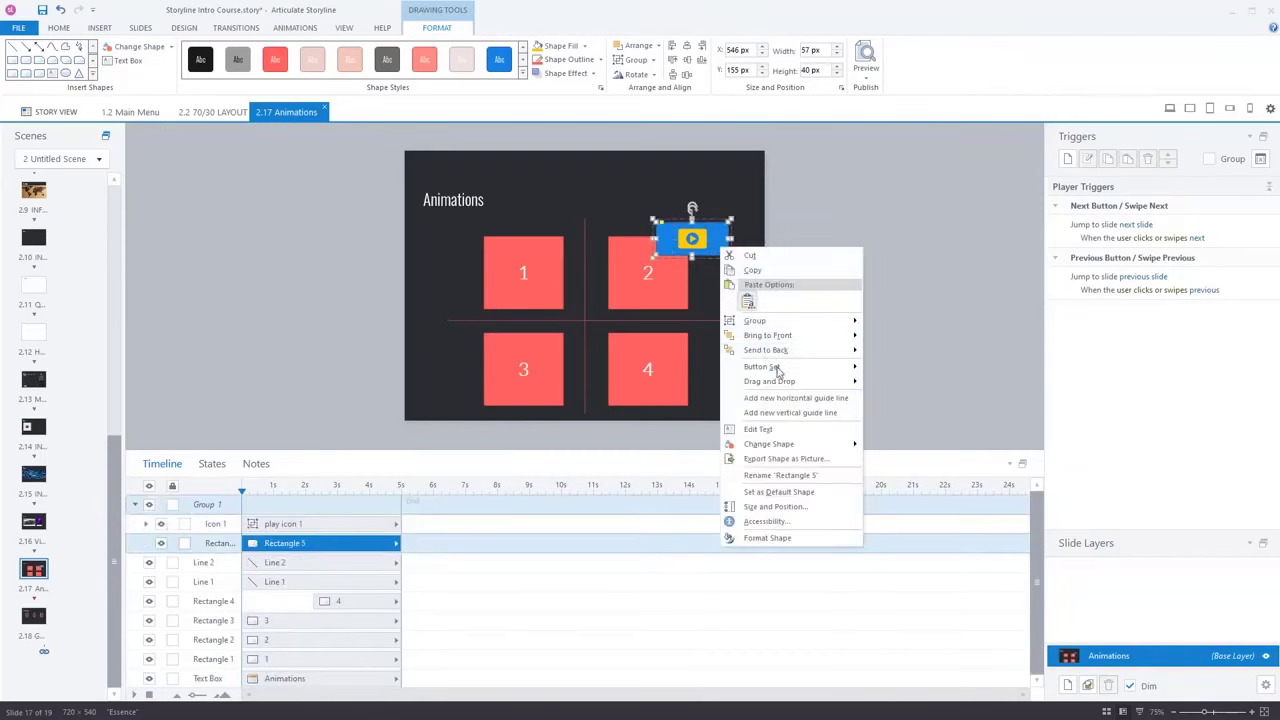
pyautogui.moveTo(788, 327)
pyautogui.click(139, 508)
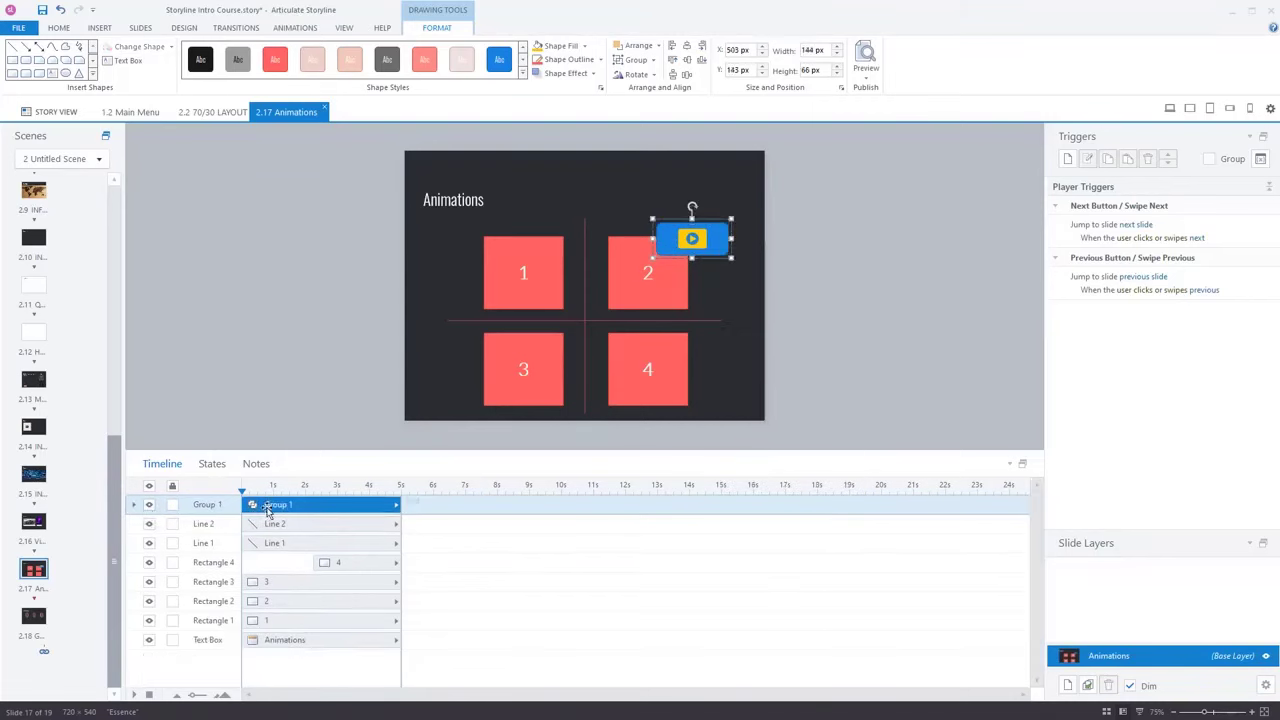
pyautogui.rightClick(266, 504)
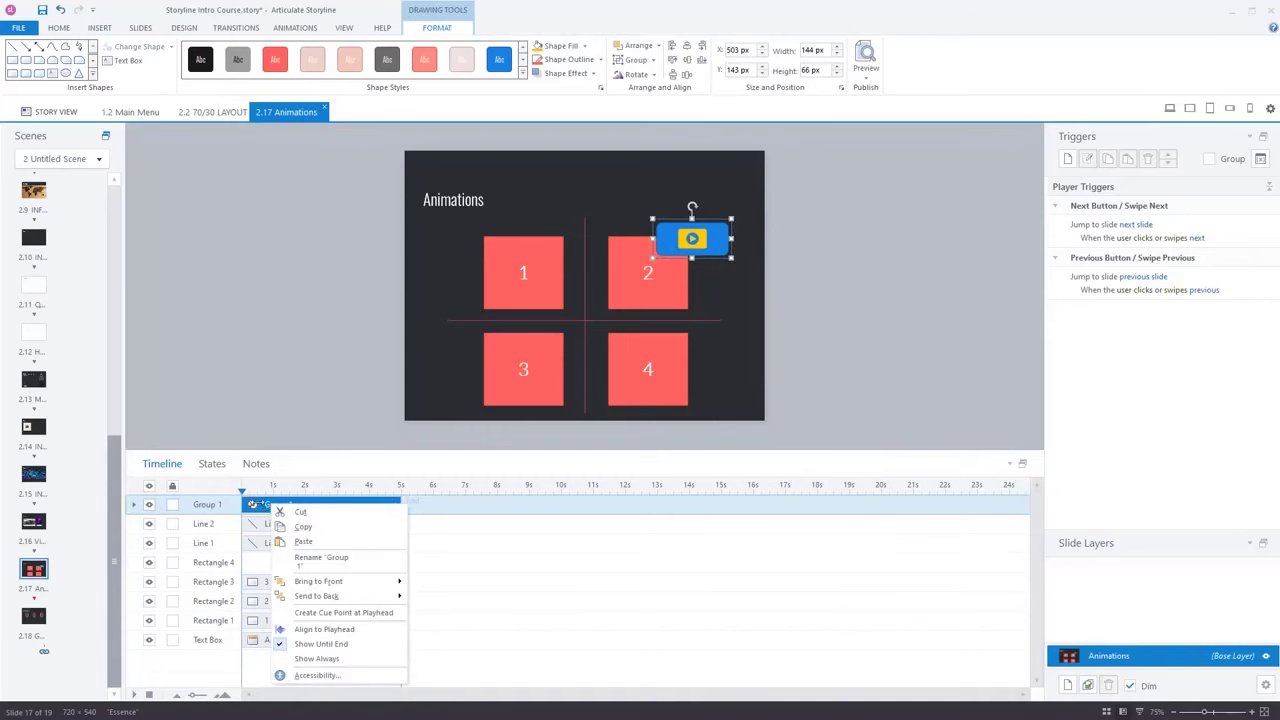
pyautogui.click(236, 421)
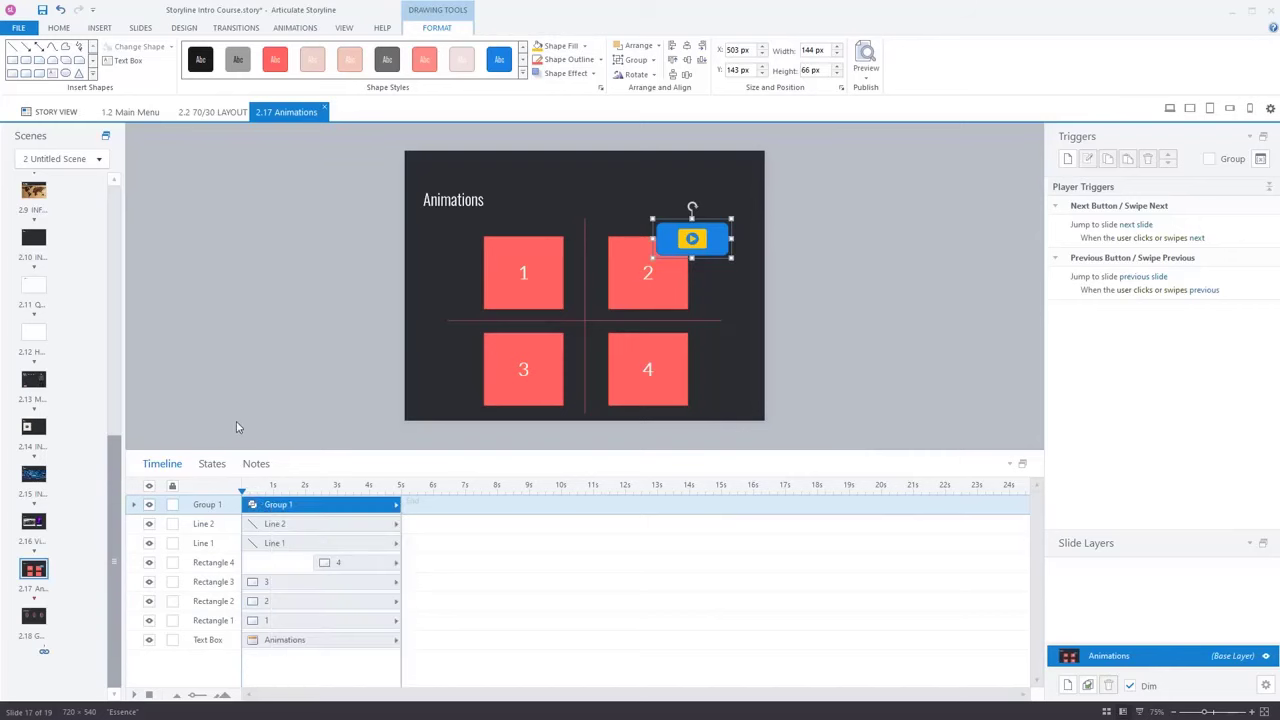
pyautogui.click(236, 421)
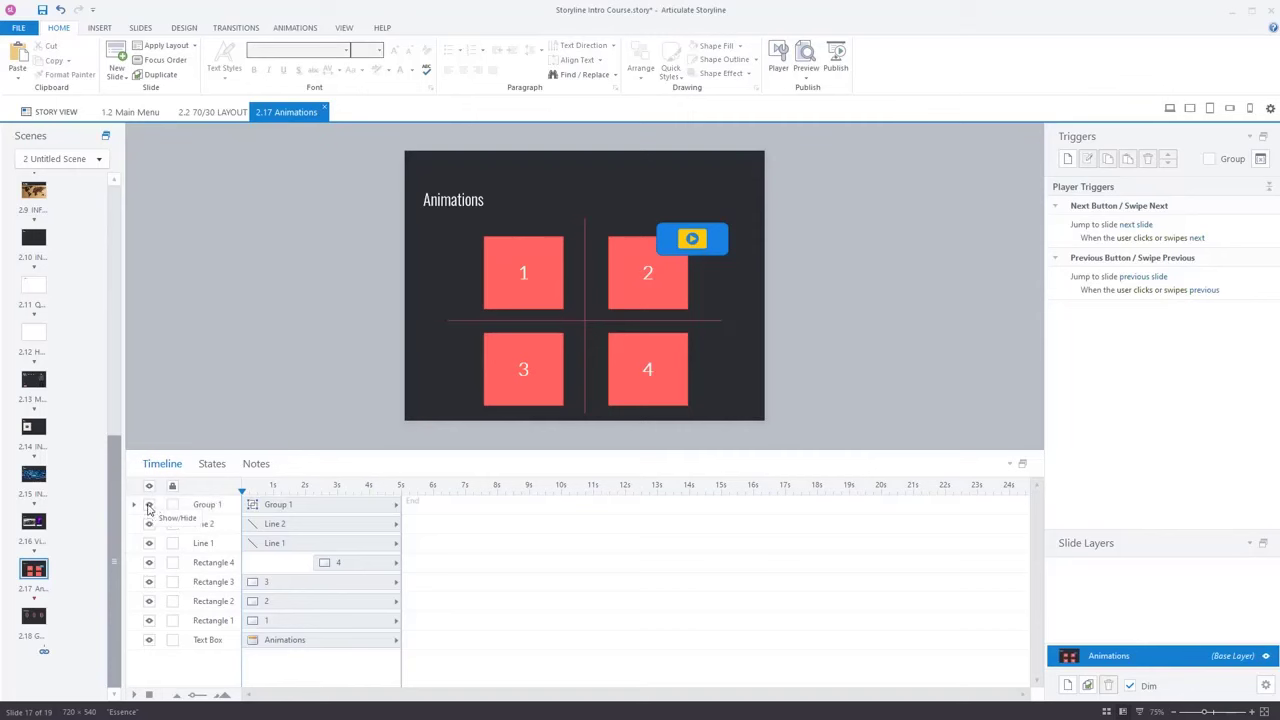
# Preview only the Animations slide with Group 1, the blue play button, hidden, and show the group again
pyautogui.click(710, 252)
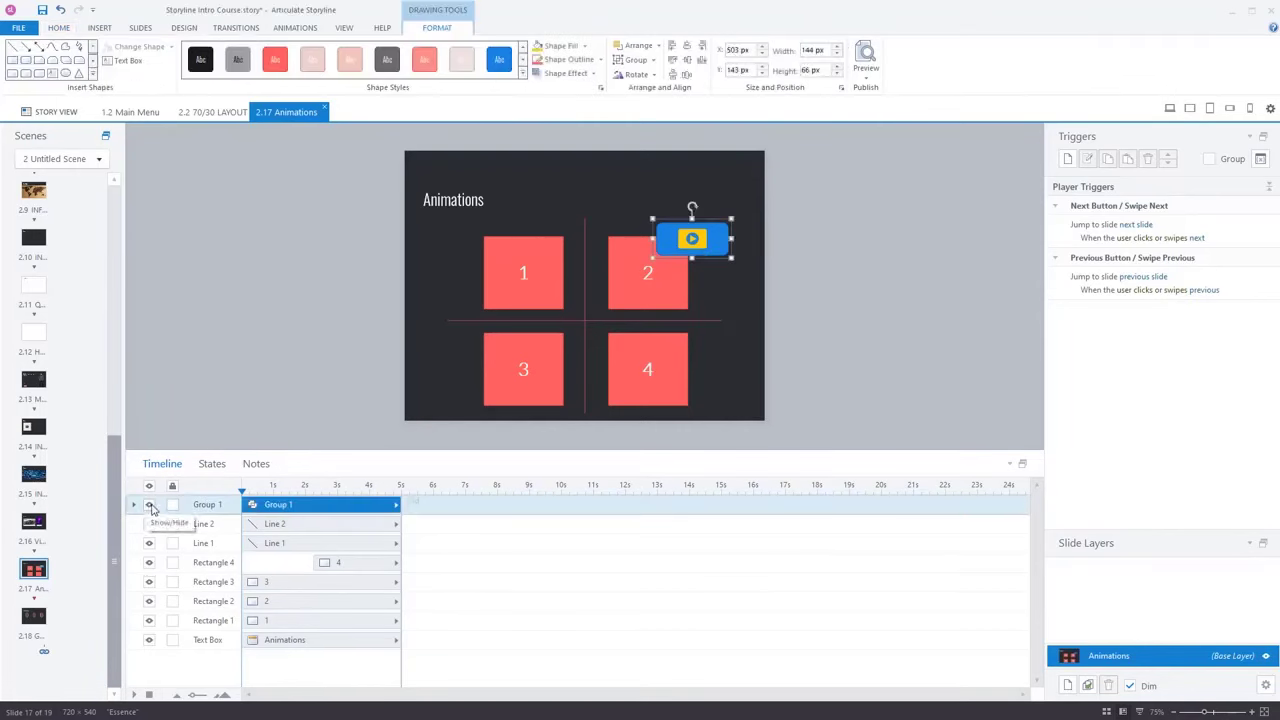
pyautogui.click(149, 504)
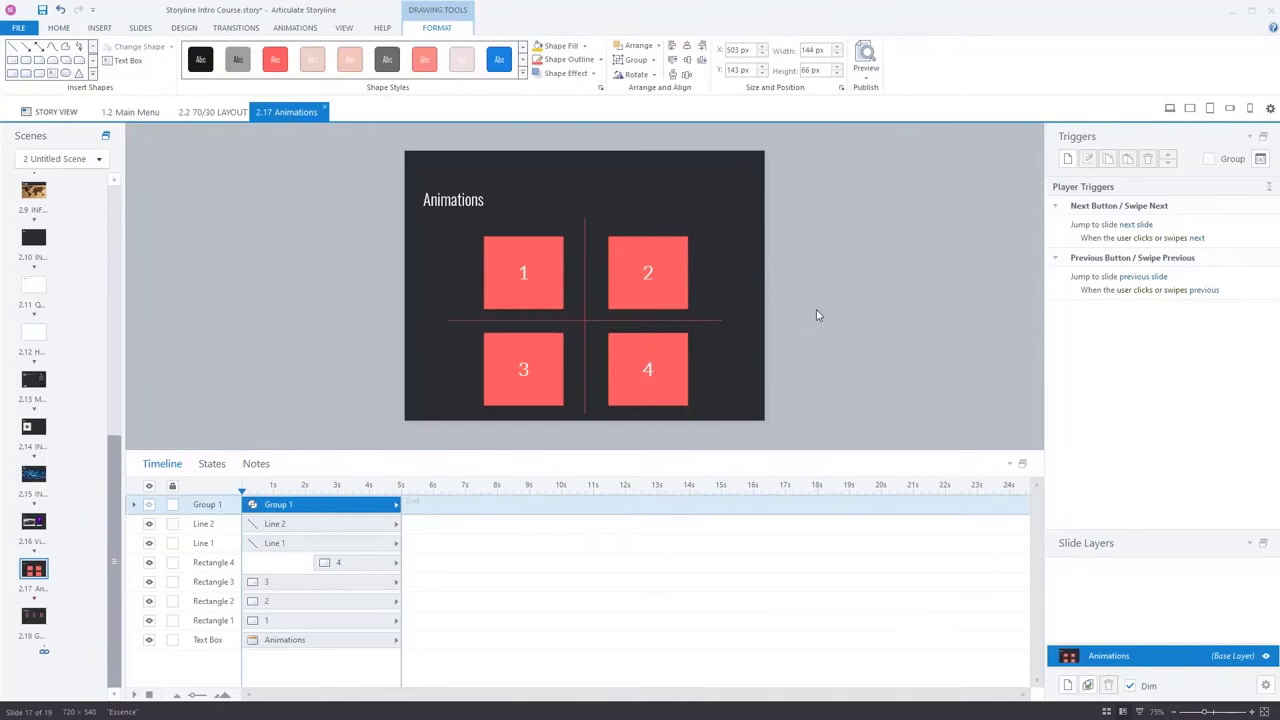
pyautogui.click(828, 262)
pyautogui.click(806, 58)
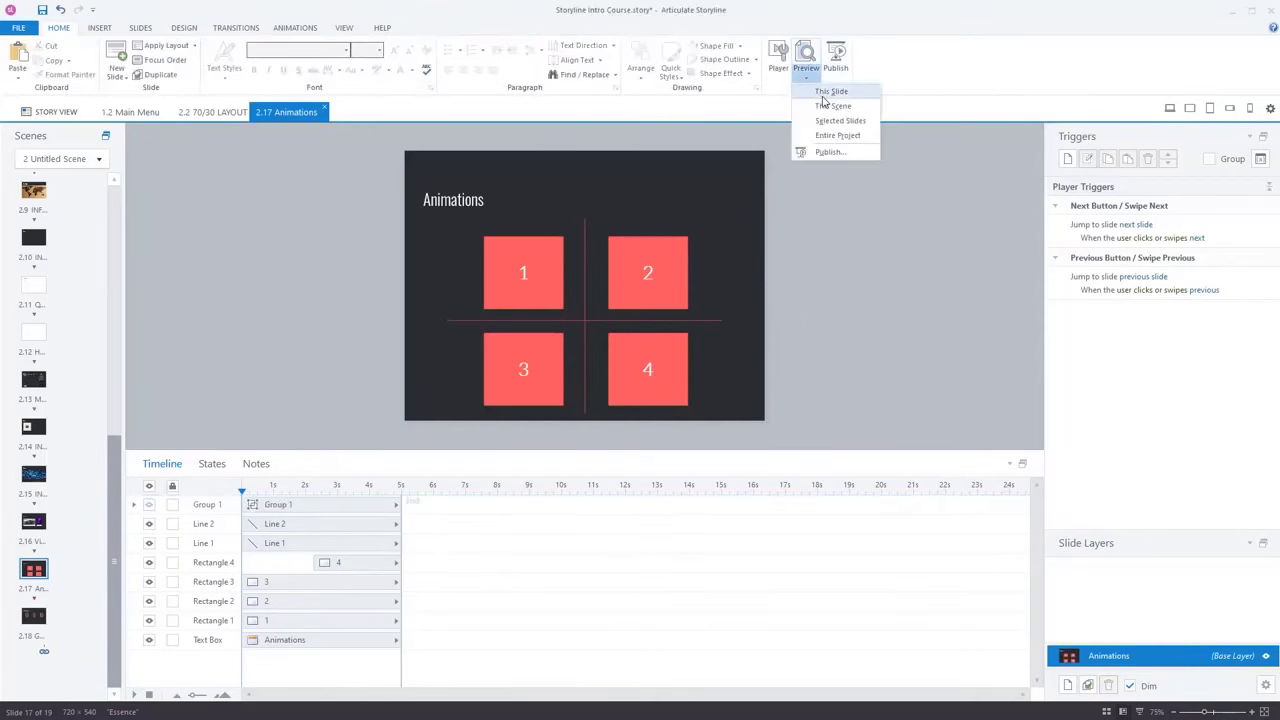
pyautogui.click(824, 94)
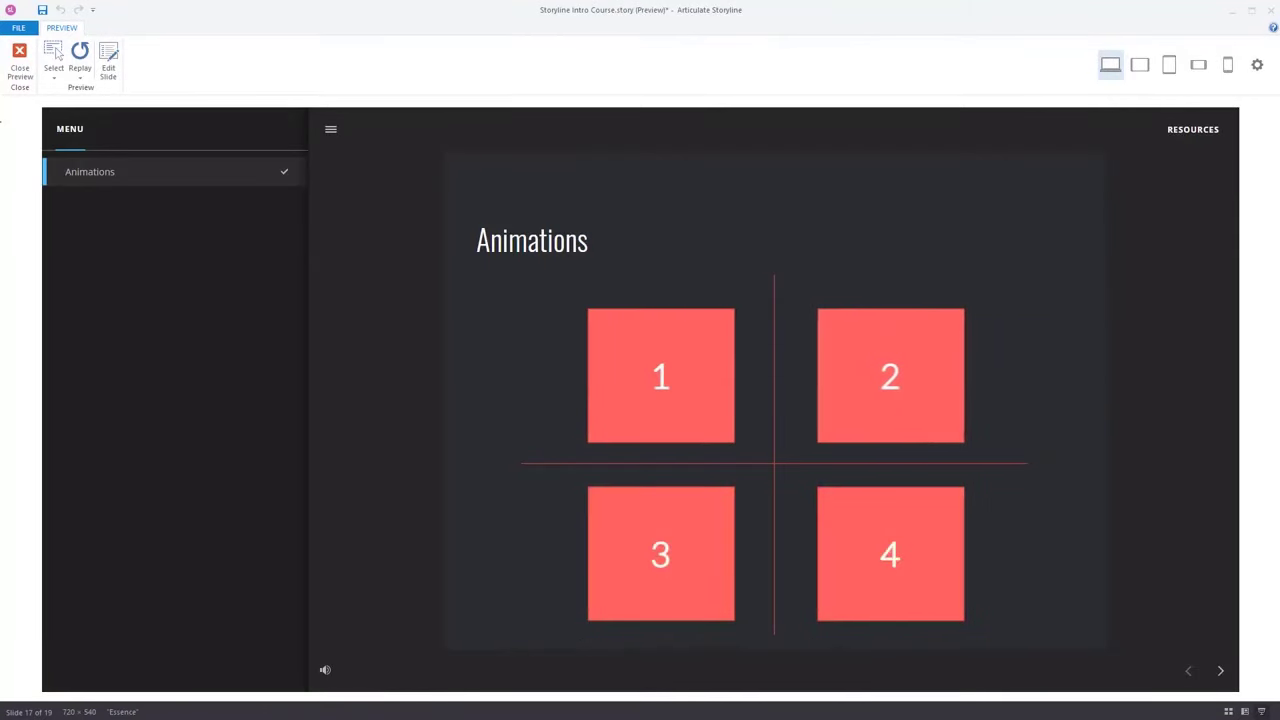
pyautogui.click(22, 66)
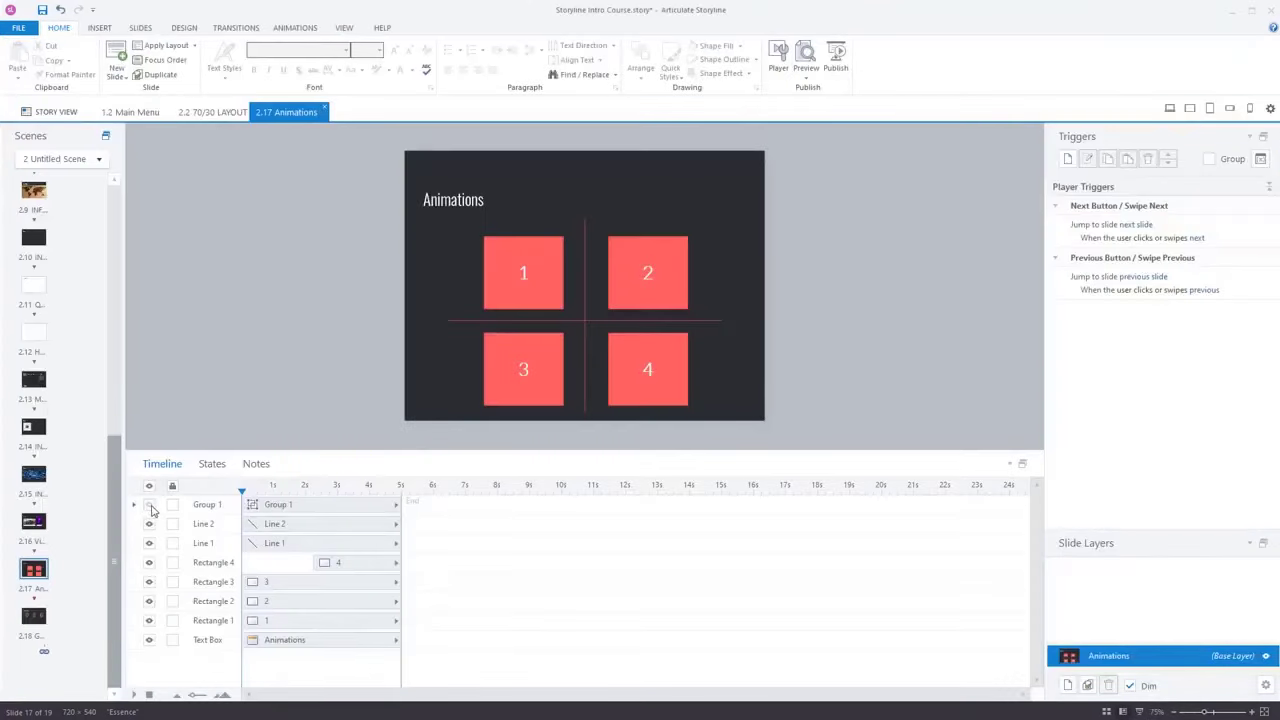
pyautogui.click(149, 505)
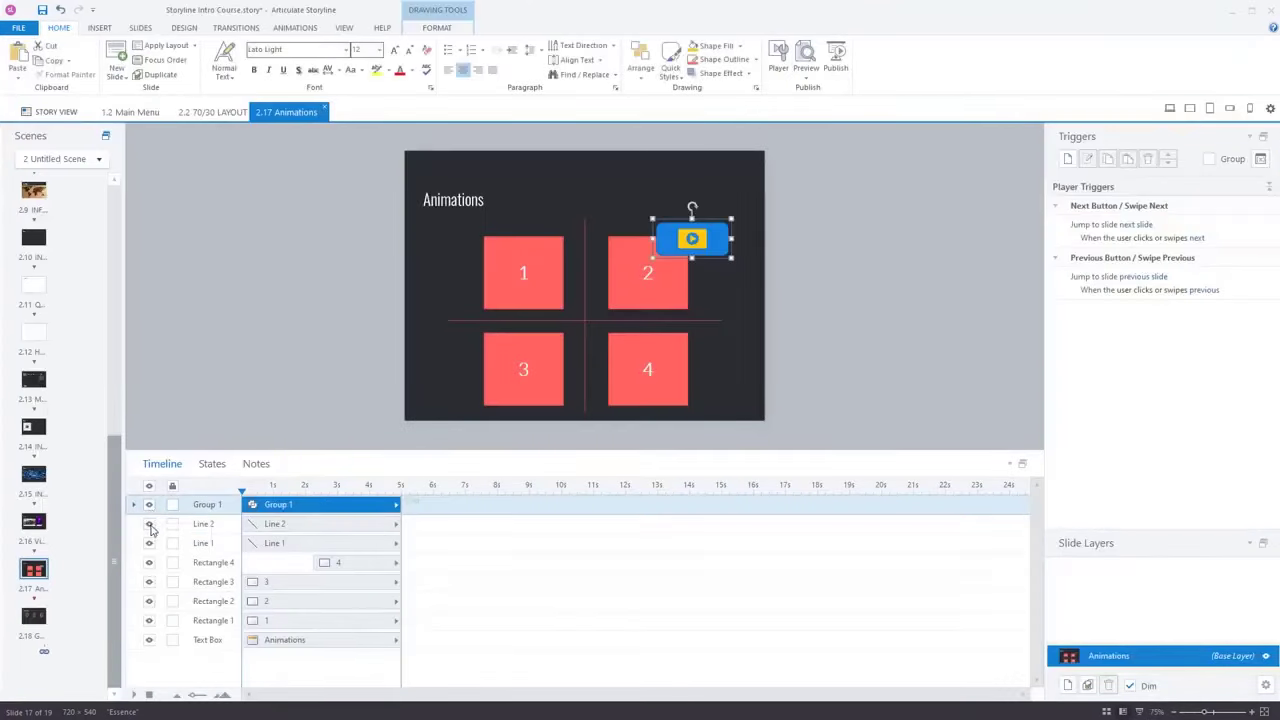
# Hide Line 2, Line 1, Rectangles 4 to 1 and the title text box individually in the timeline, leaving Group 1 shown
pyautogui.click(149, 524)
pyautogui.click(149, 543)
pyautogui.click(149, 562)
pyautogui.click(149, 582)
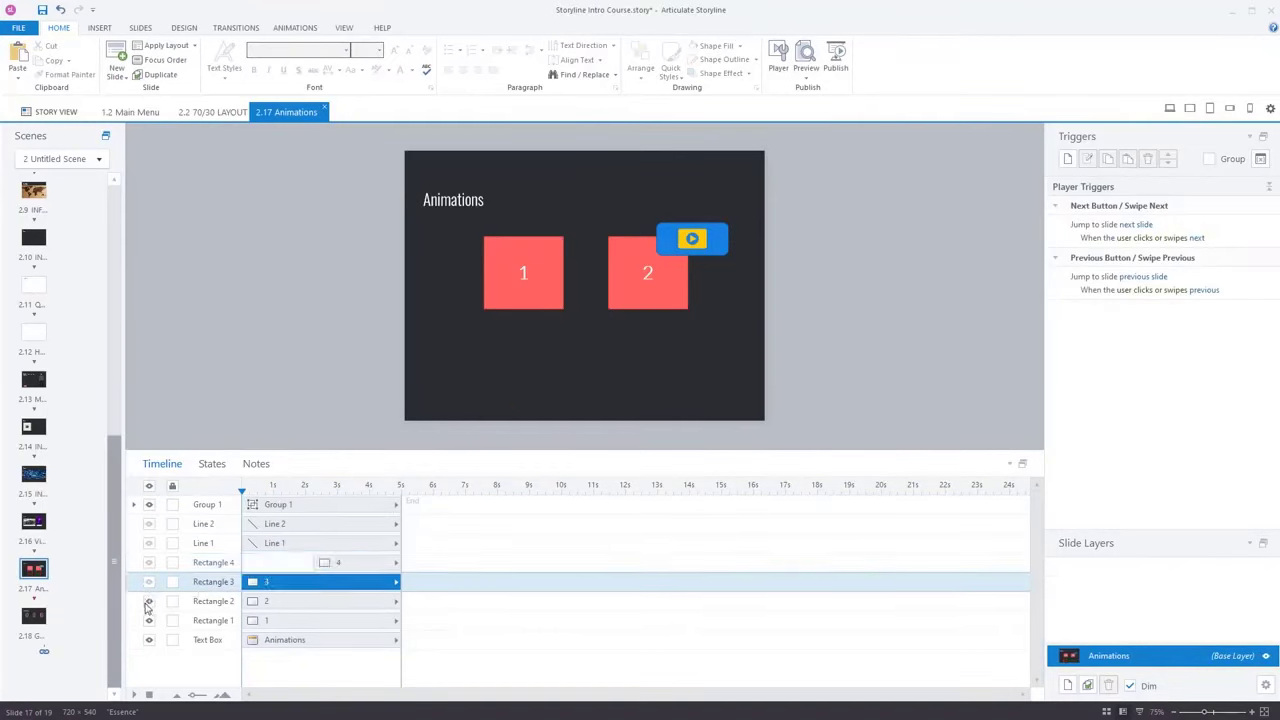
pyautogui.click(149, 601)
pyautogui.click(149, 620)
pyautogui.click(149, 640)
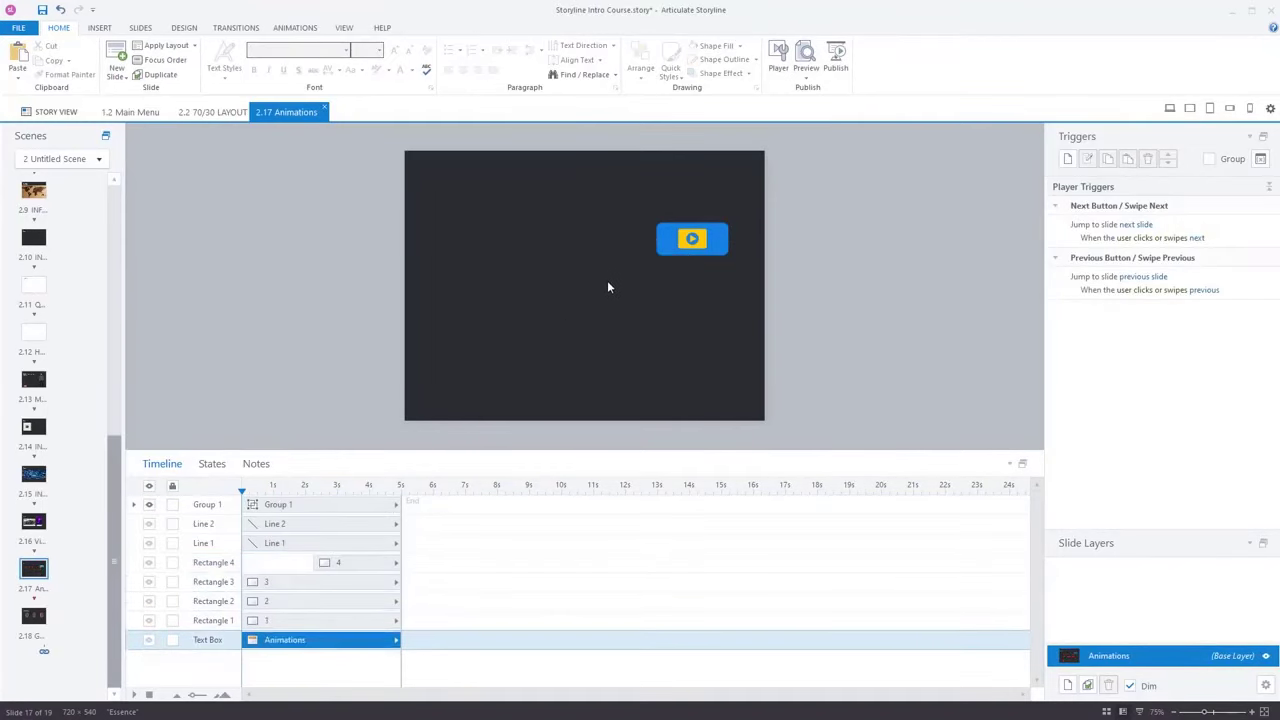
# Toggle the visibility of all timeline objects at once several times, ending with every object shown
pyautogui.click(149, 640)
pyautogui.click(149, 486)
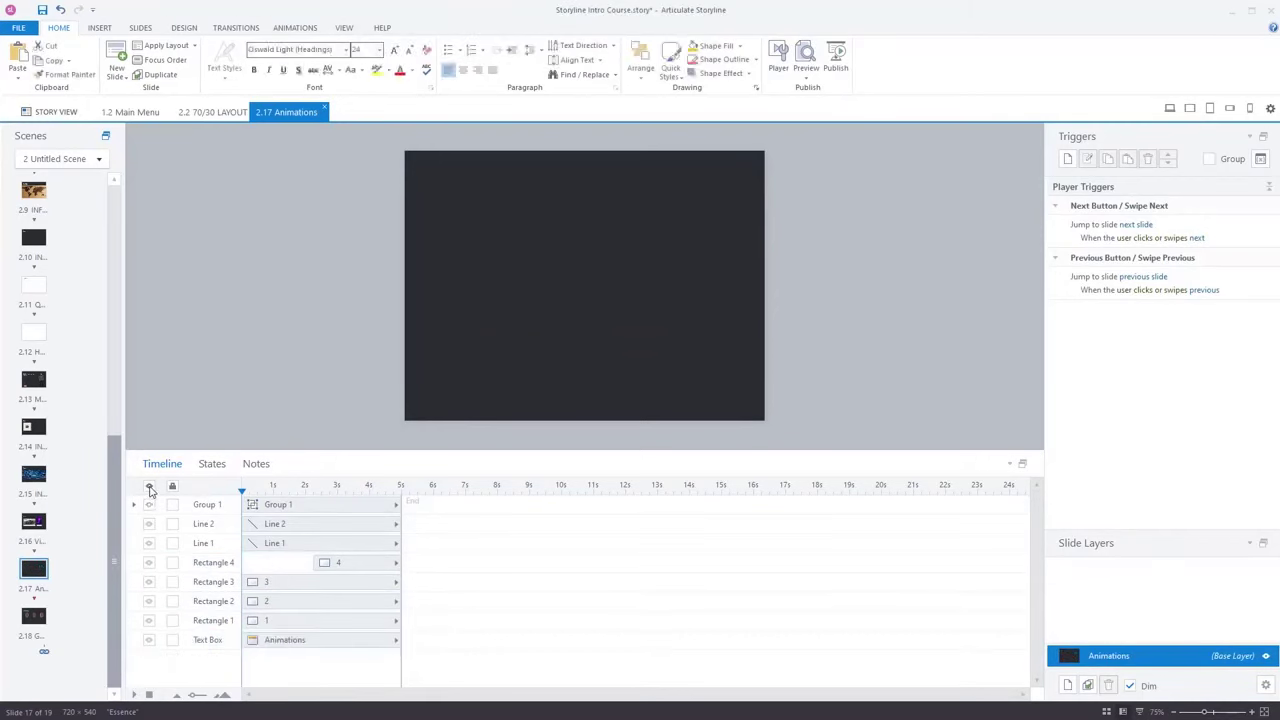
pyautogui.click(149, 486)
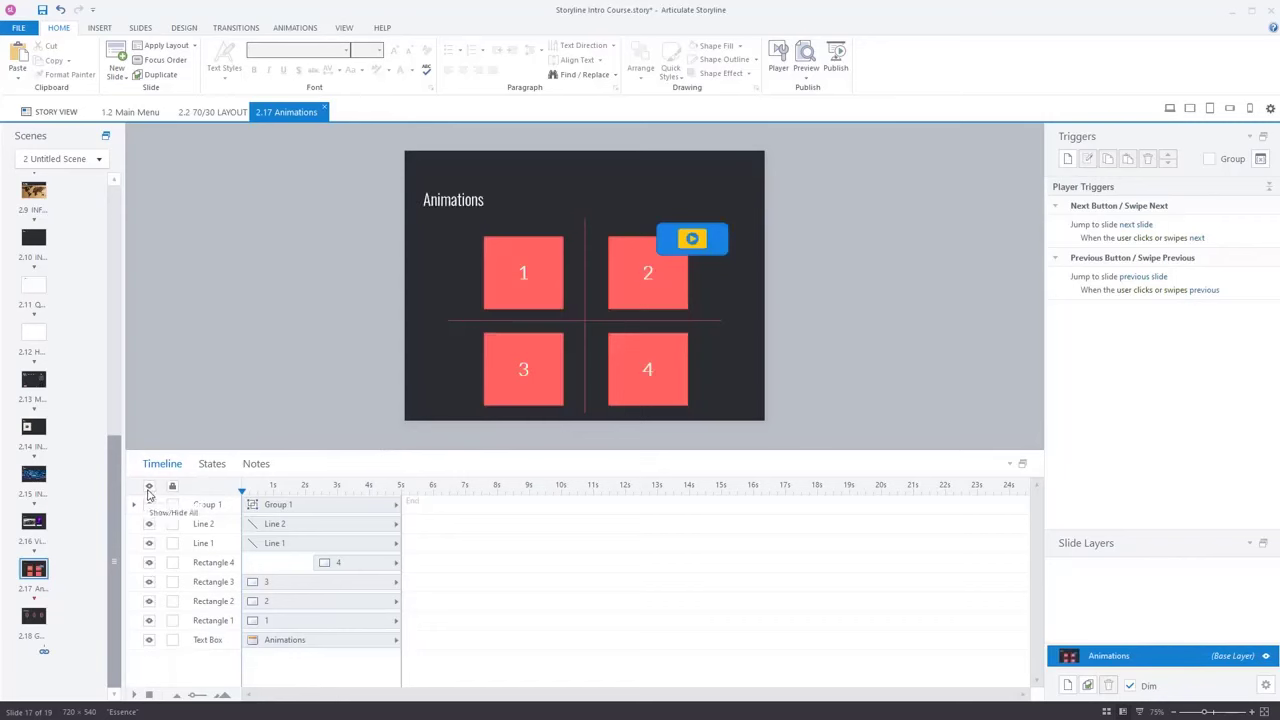
pyautogui.click(149, 486)
pyautogui.click(149, 486)
pyautogui.click(149, 486)
pyautogui.click(149, 486)
# Nudge Group 1, the blue play button, slightly further onto square 2, and test selecting it while locked before unlocking it
pyautogui.moveTo(710, 248)
pyautogui.mouseDown()
pyautogui.moveTo(708, 211)
pyautogui.moveTo(672, 199)
pyautogui.moveTo(706, 255)
pyautogui.mouseUp()
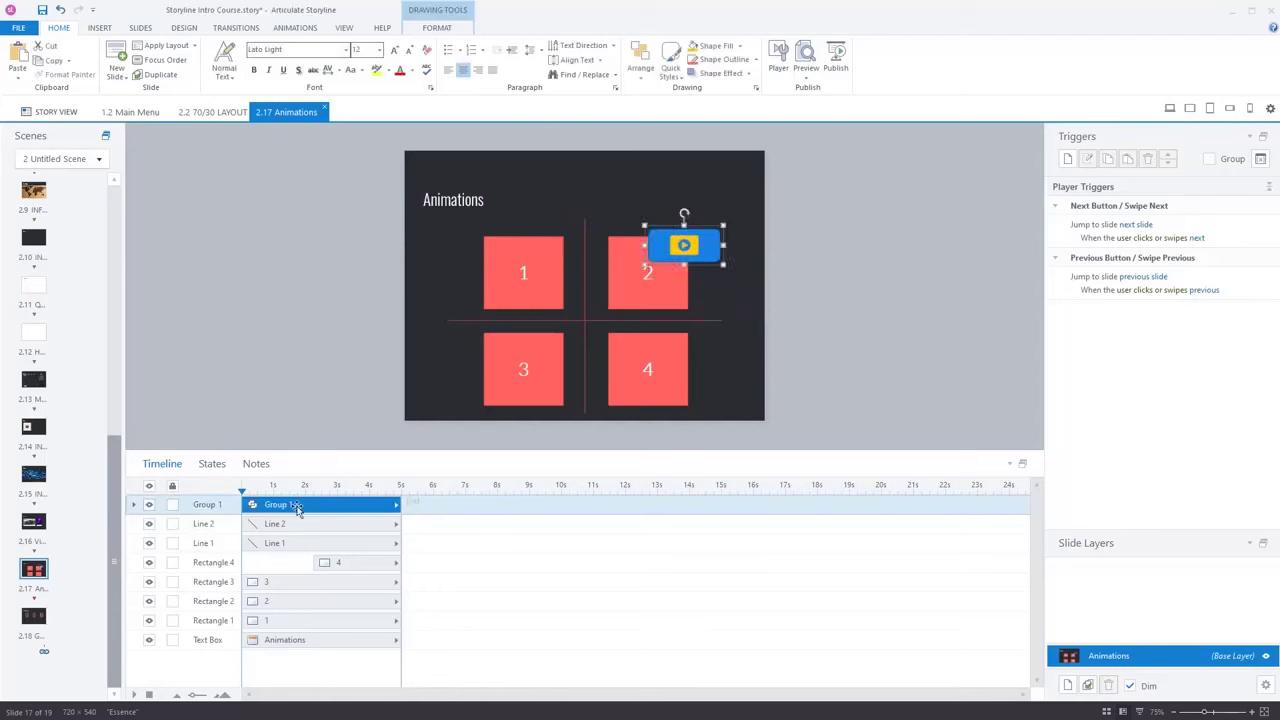
pyautogui.click(172, 504)
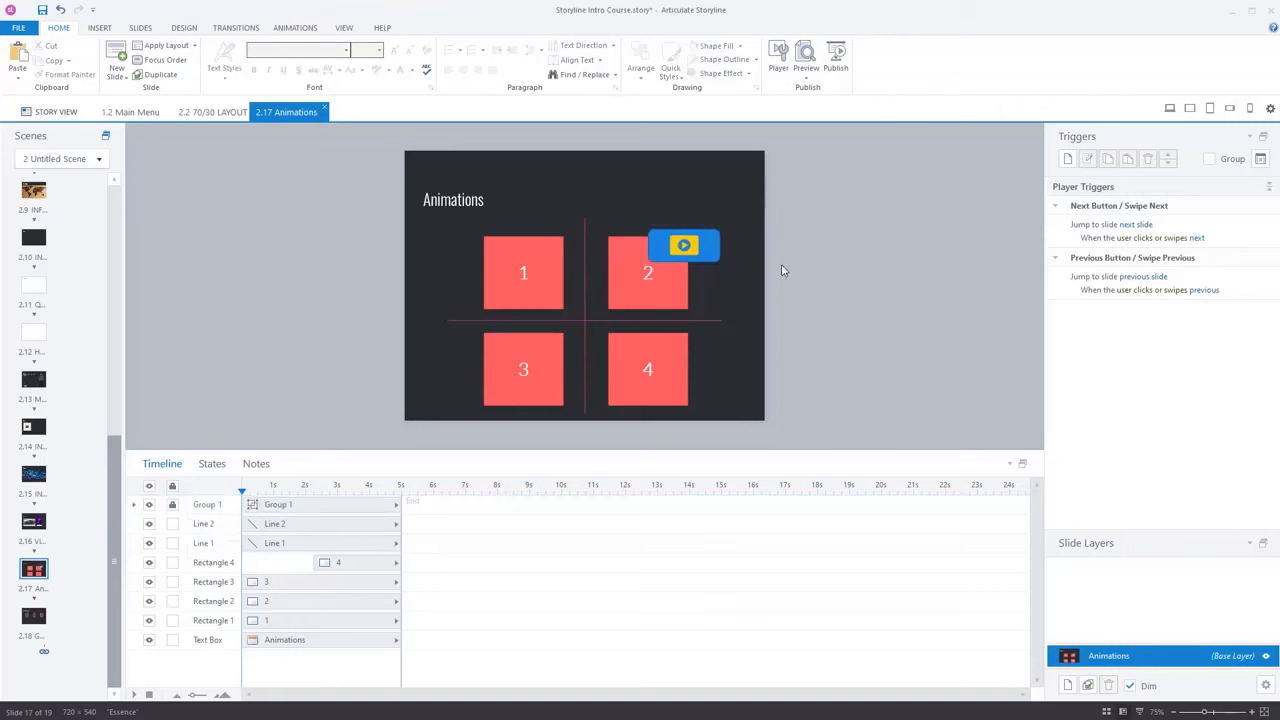
pyautogui.click(706, 252)
pyautogui.moveTo(729, 297); pyautogui.dragTo(613, 198)
pyautogui.click(173, 506)
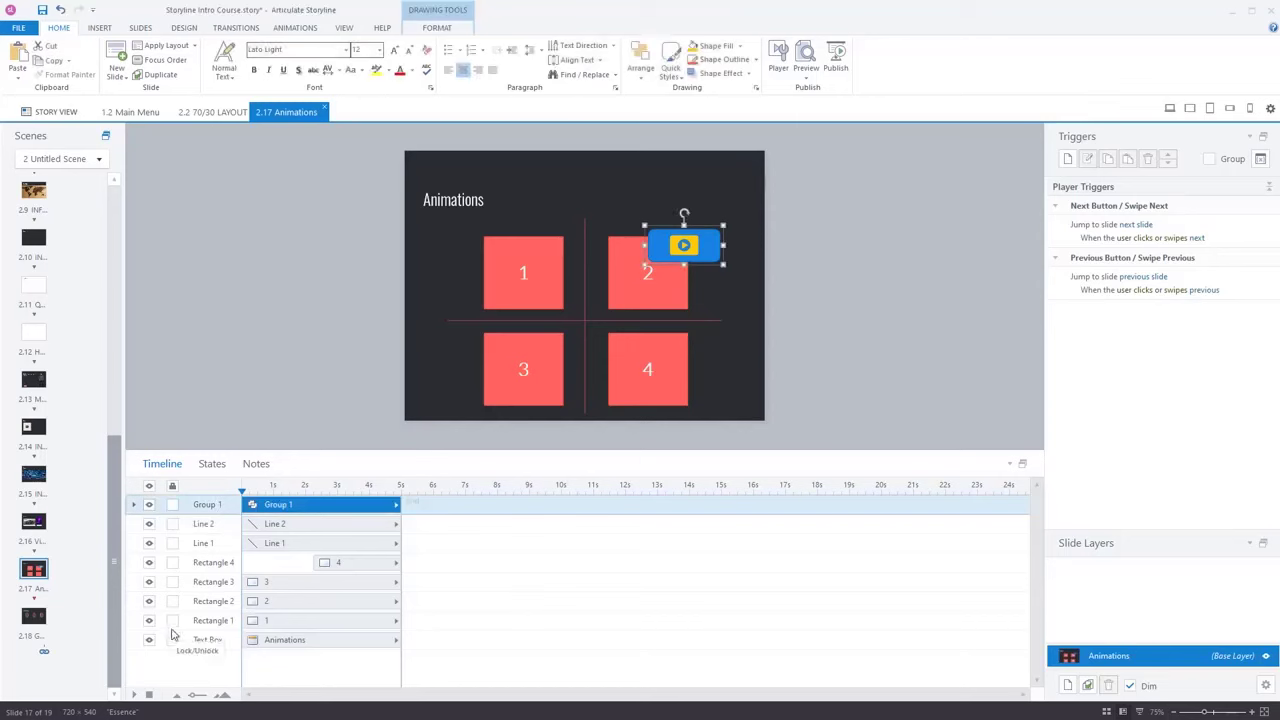
# Extend the Animations slide's timeline to 10 seconds, and examine its slide advance options in Story View before returning to the slide
pyautogui.moveTo(403, 526); pyautogui.dragTo(561, 544)
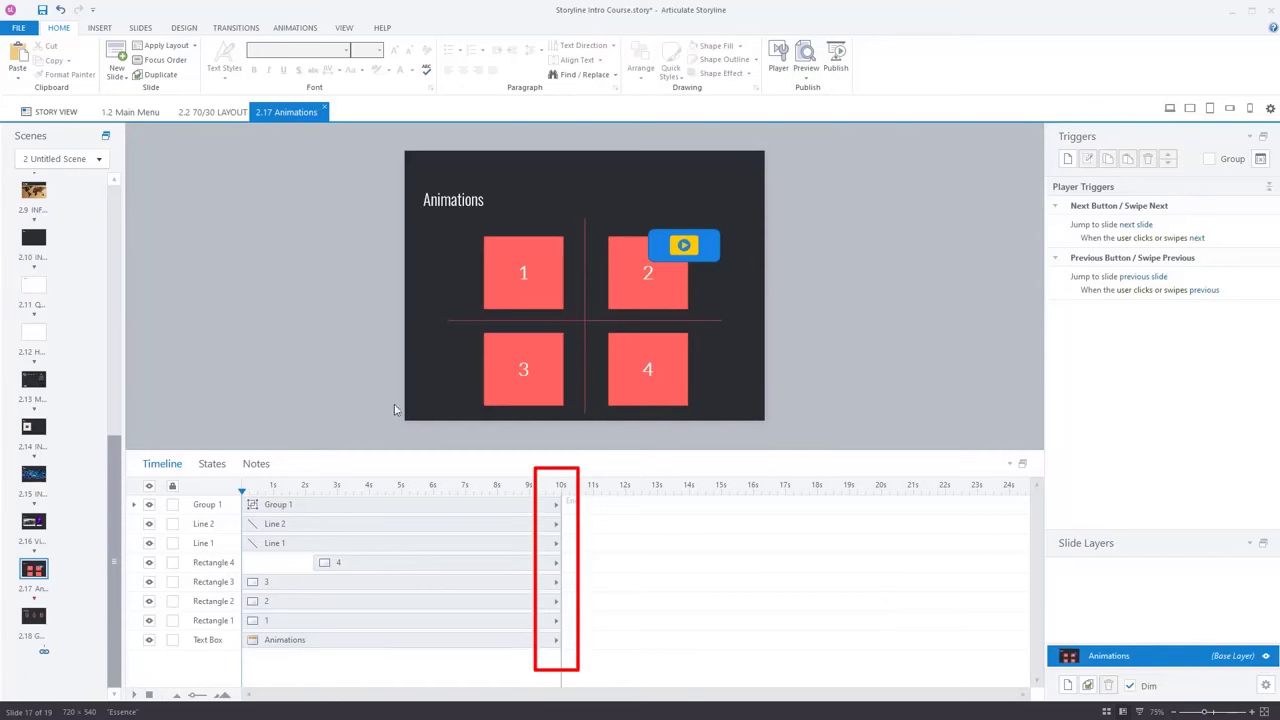
pyautogui.click(56, 111)
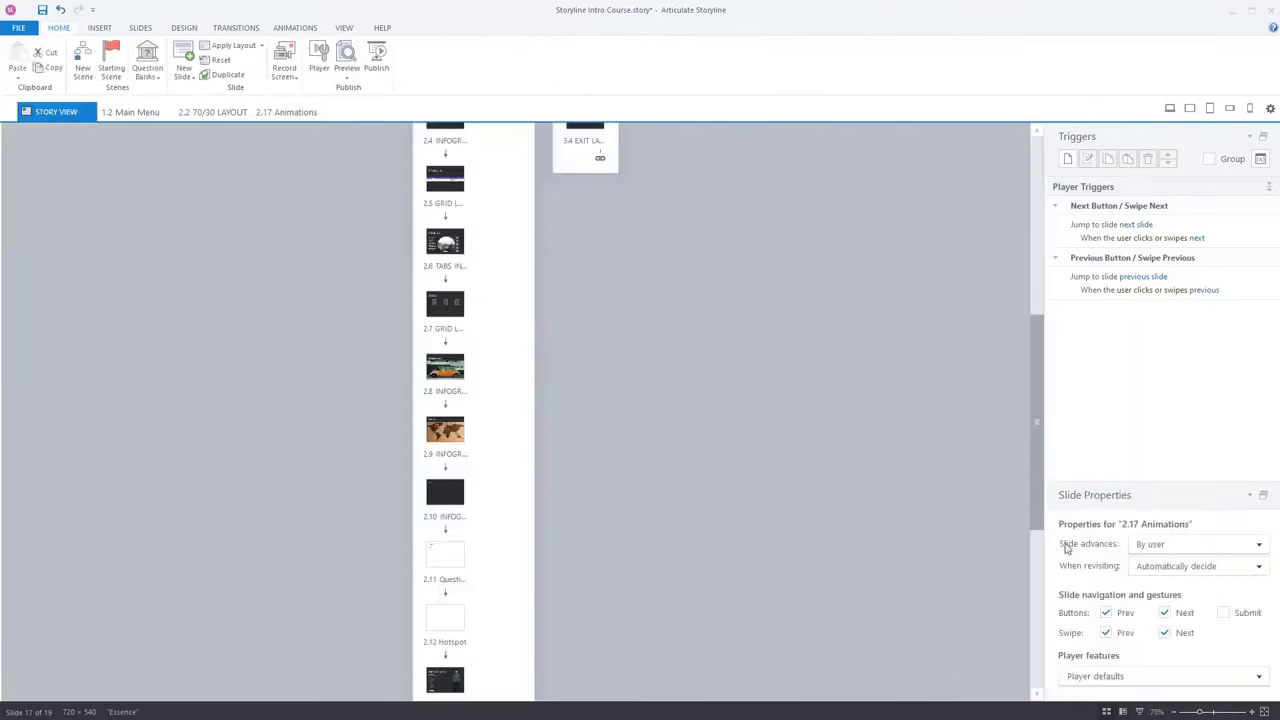
pyautogui.click(1219, 548)
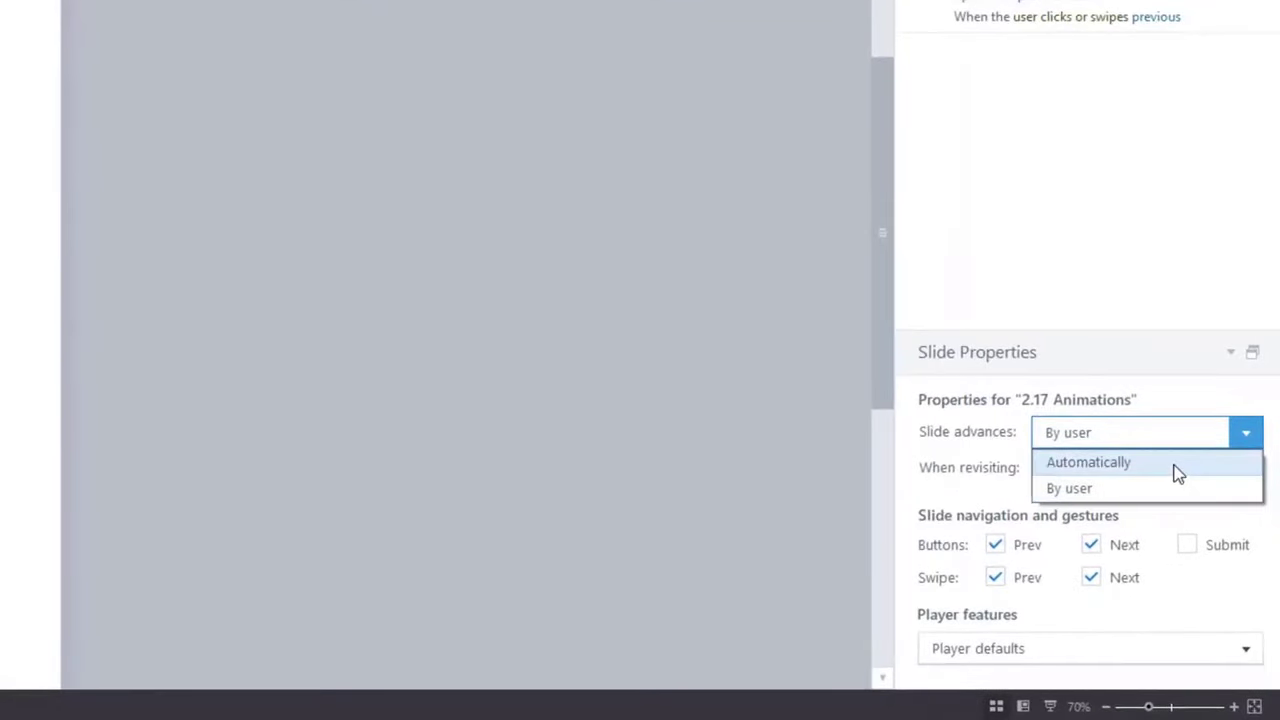
pyautogui.click(563, 441)
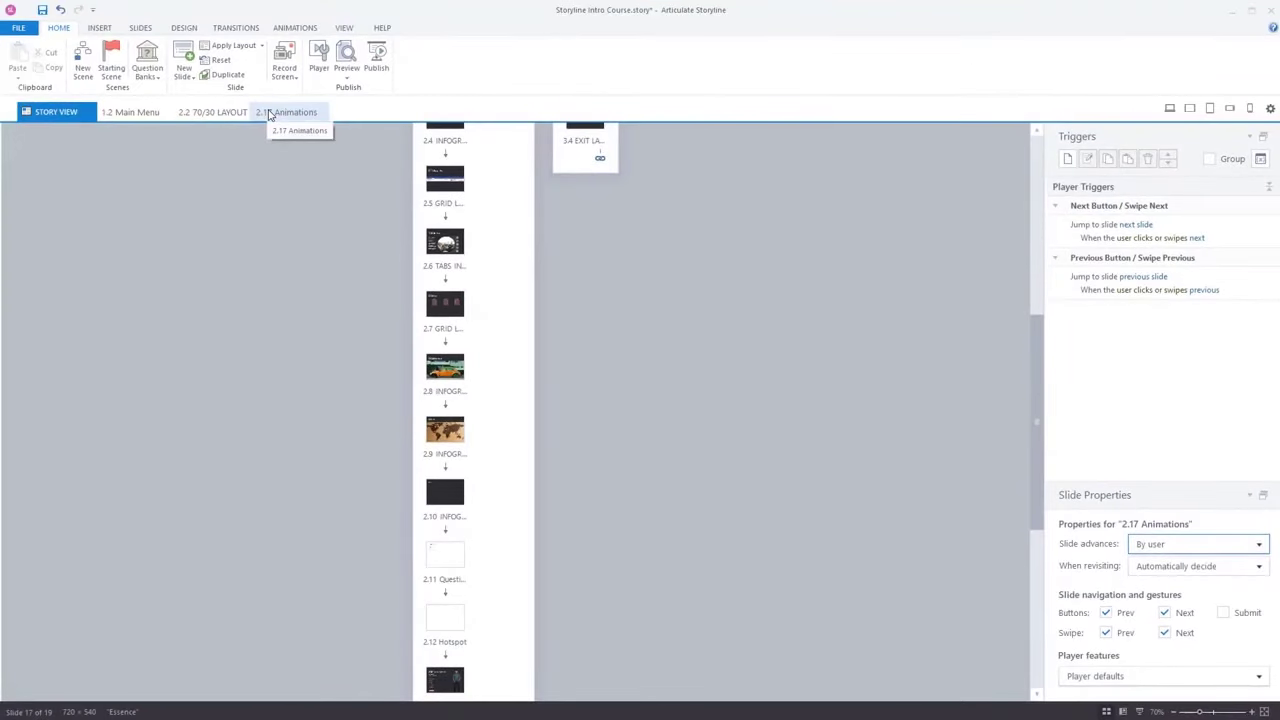
pyautogui.click(269, 114)
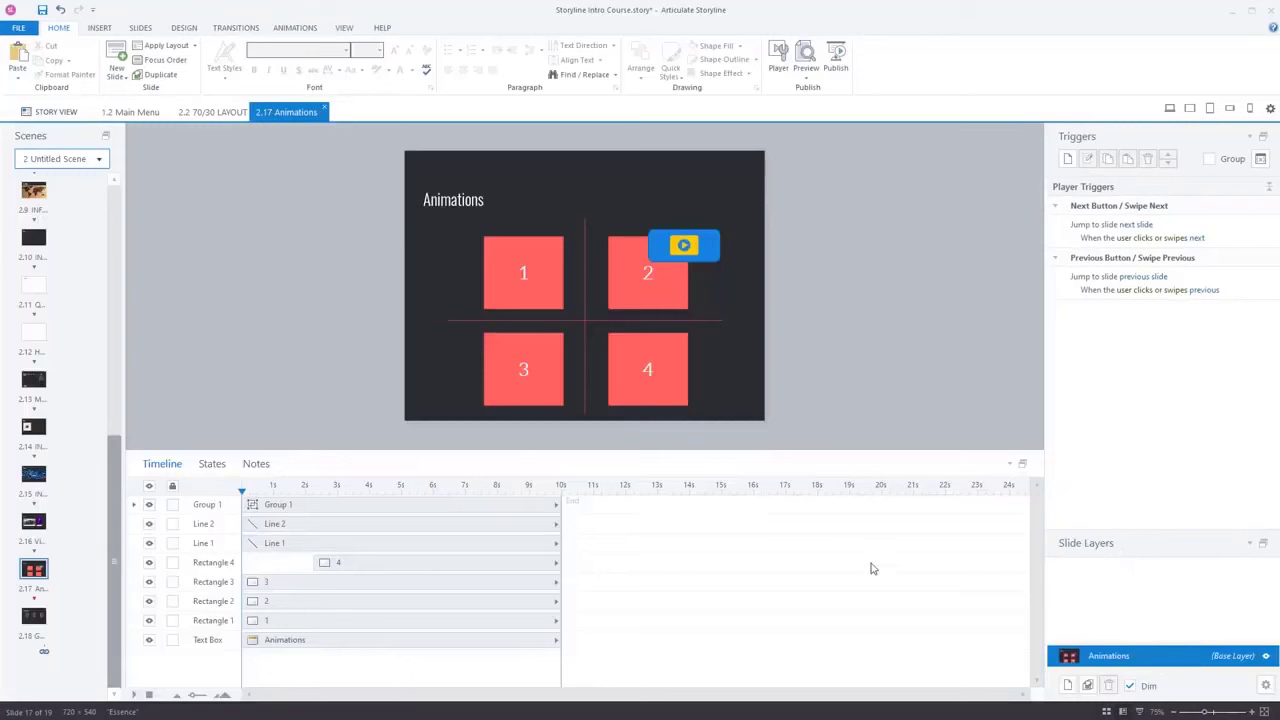
# Set the Animations slide's total timeline duration to about 6.5 seconds and select square 4
pyautogui.moveTo(561, 525); pyautogui.dragTo(450, 548)
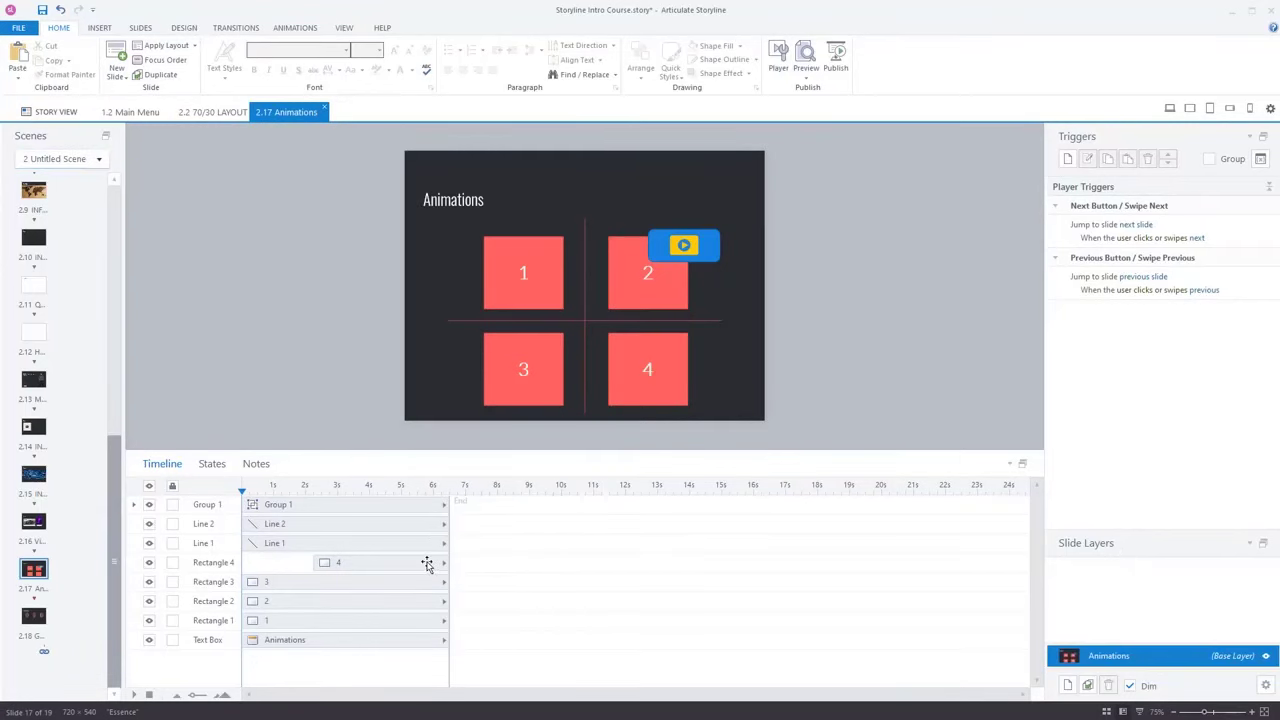
pyautogui.click(446, 567)
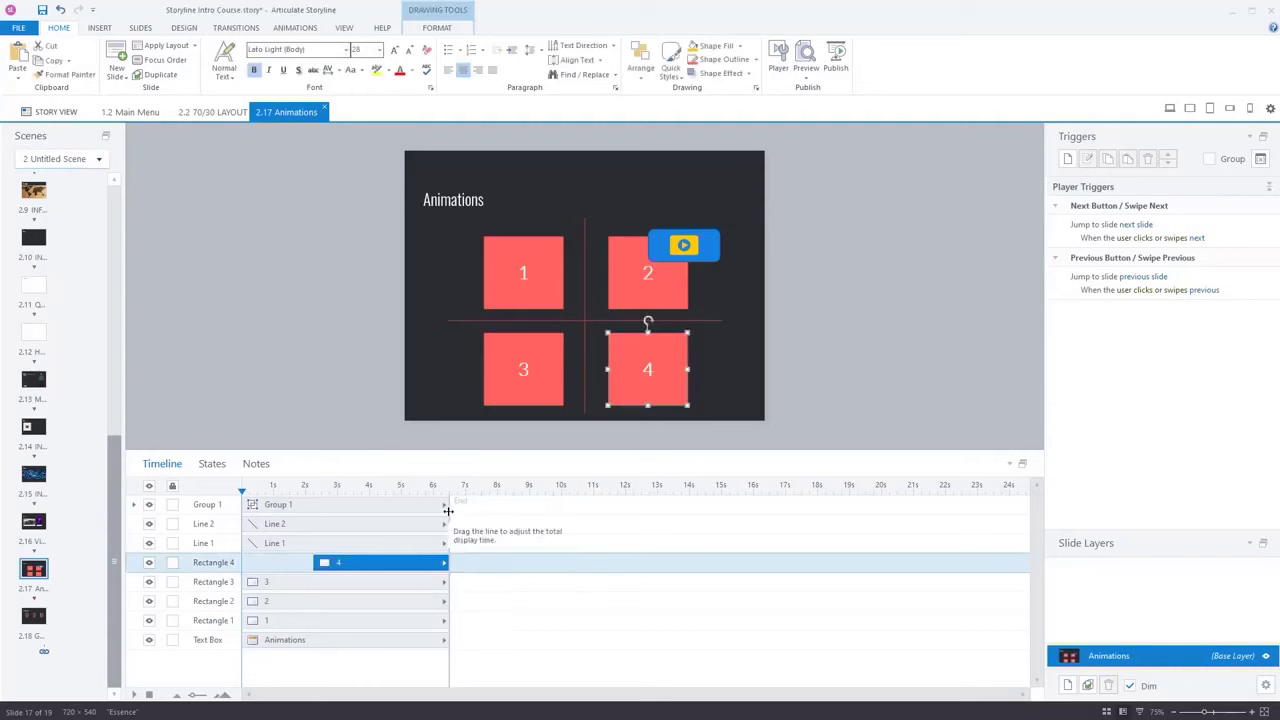
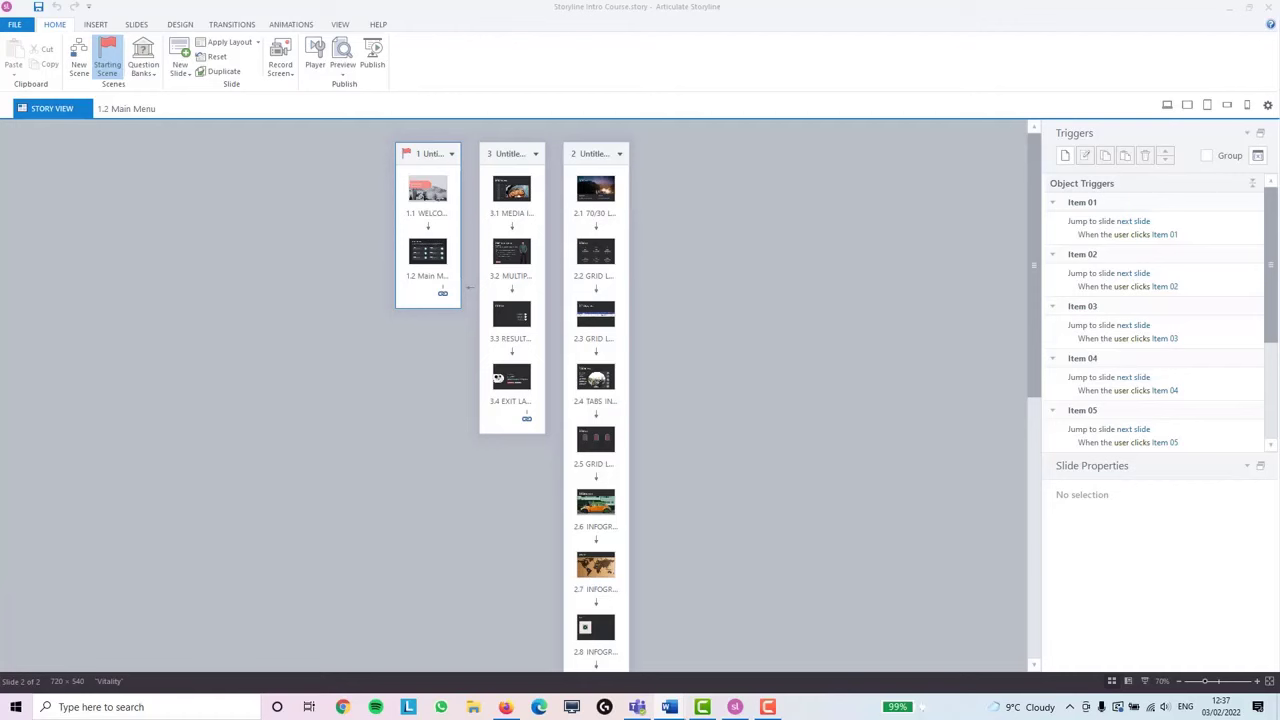
# Set Item 01's trigger on the 1.2 Main Menu slide to jump to 2.1 70/30 LAYOUT, and check the link in Story View
pyautogui.click(428, 252)
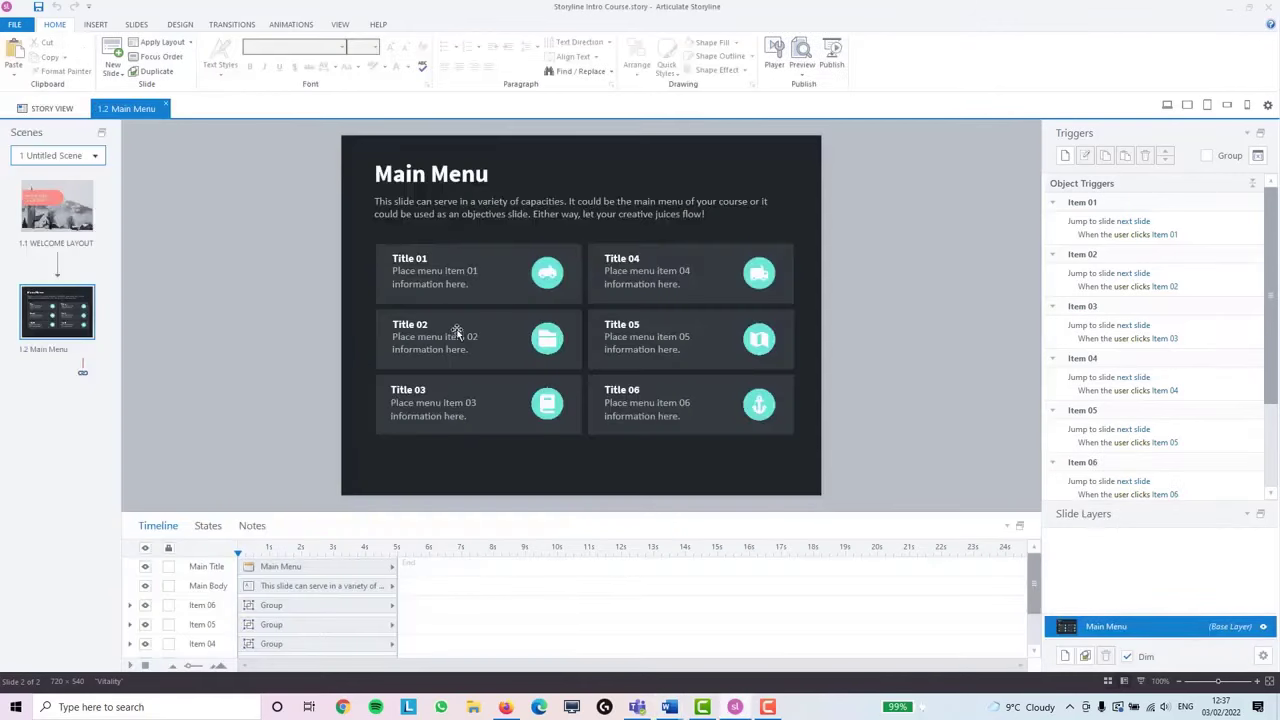
pyautogui.click(502, 300)
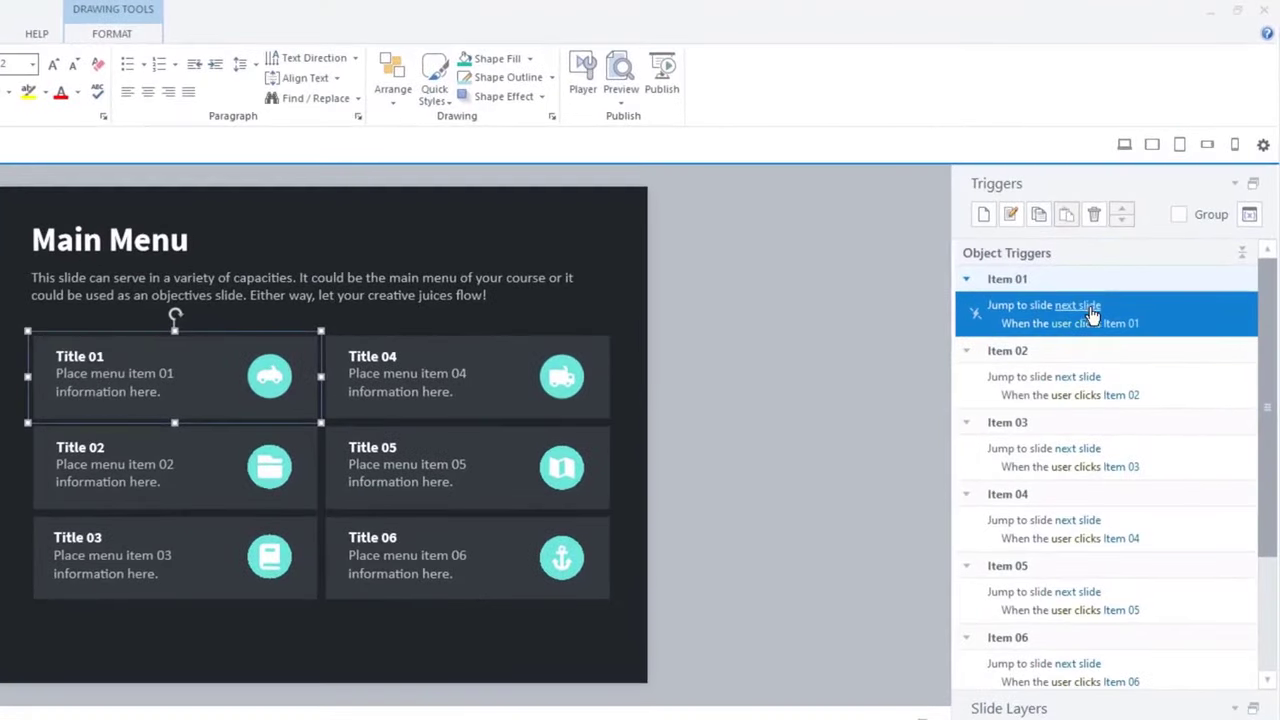
pyautogui.click(1091, 310)
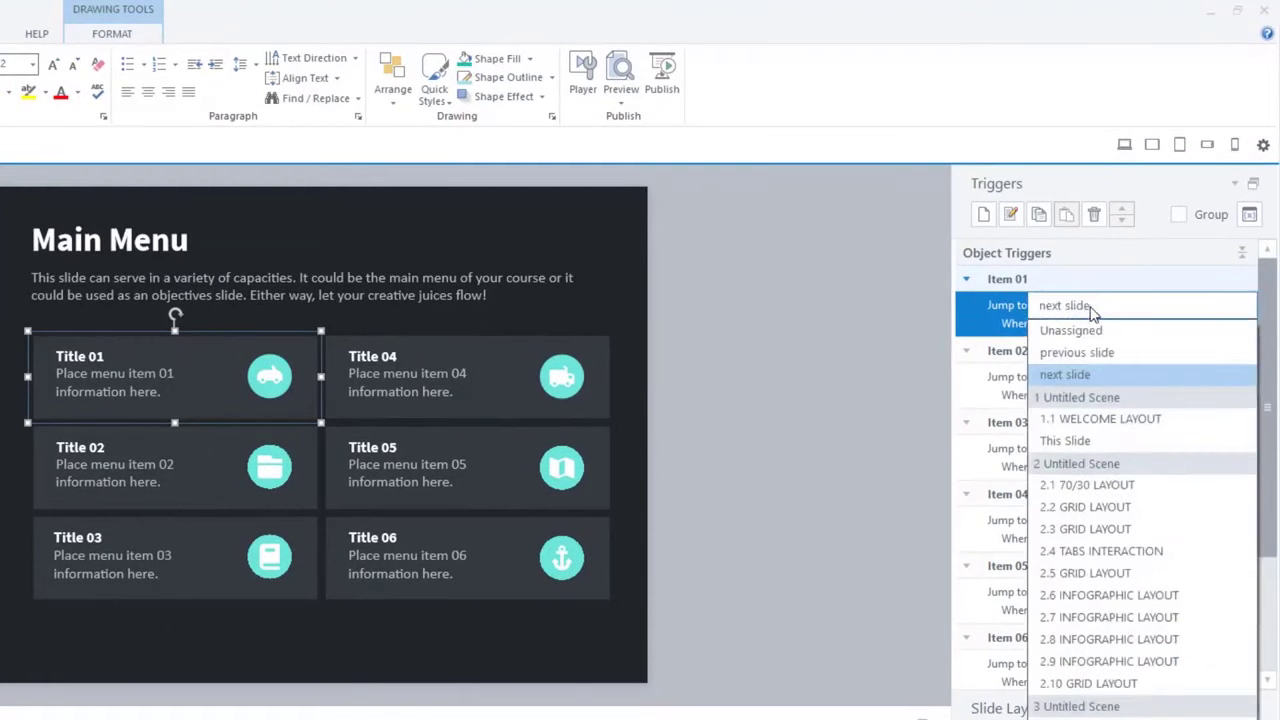
pyautogui.click(1100, 487)
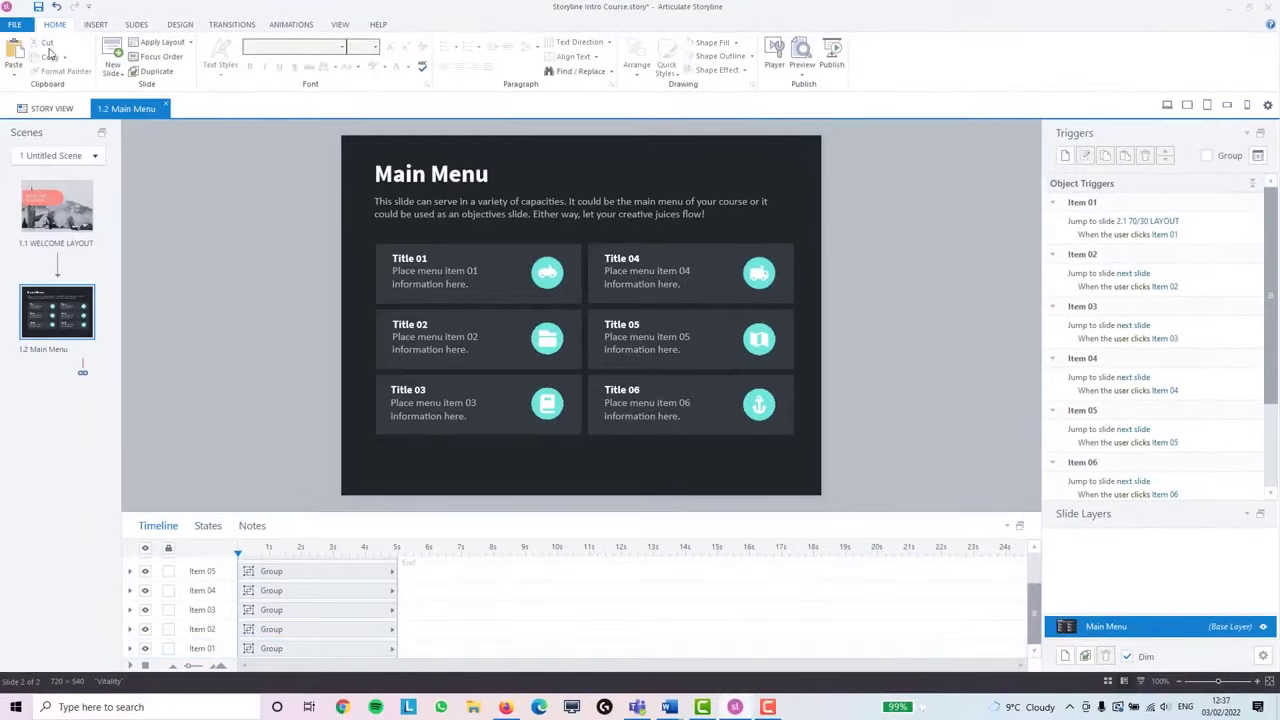
pyautogui.click(50, 109)
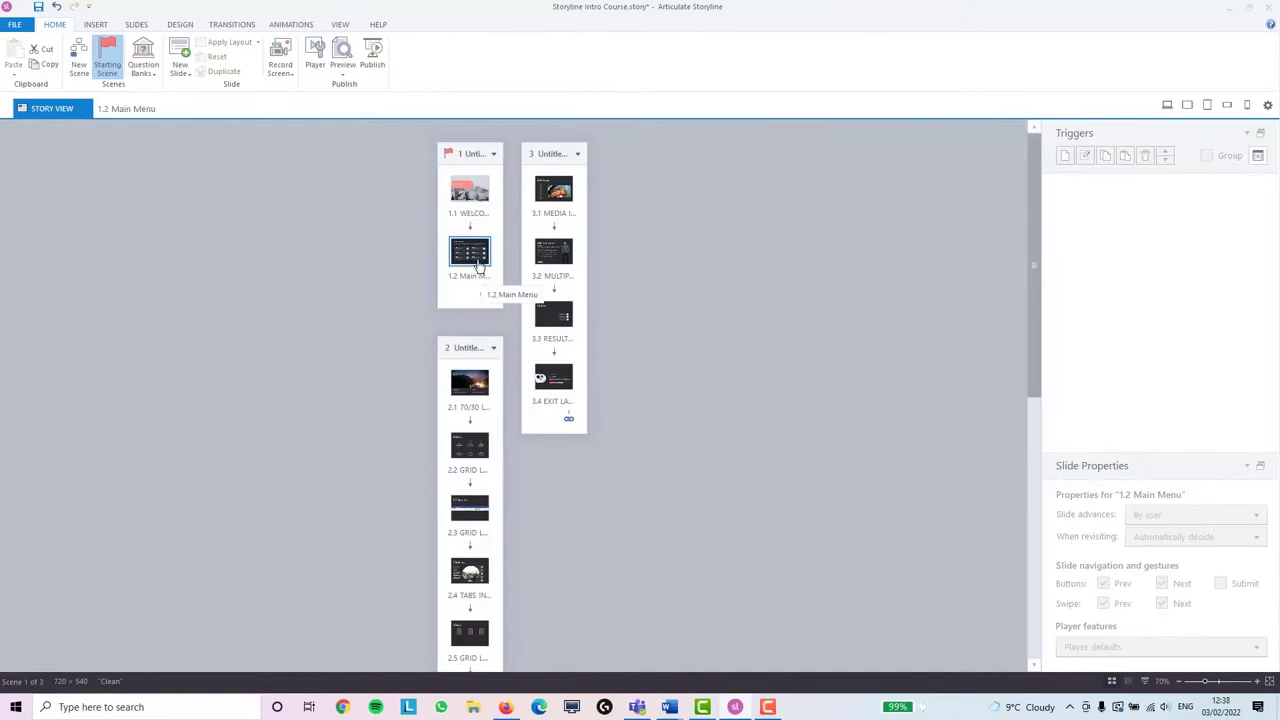
pyautogui.moveTo(490, 289)
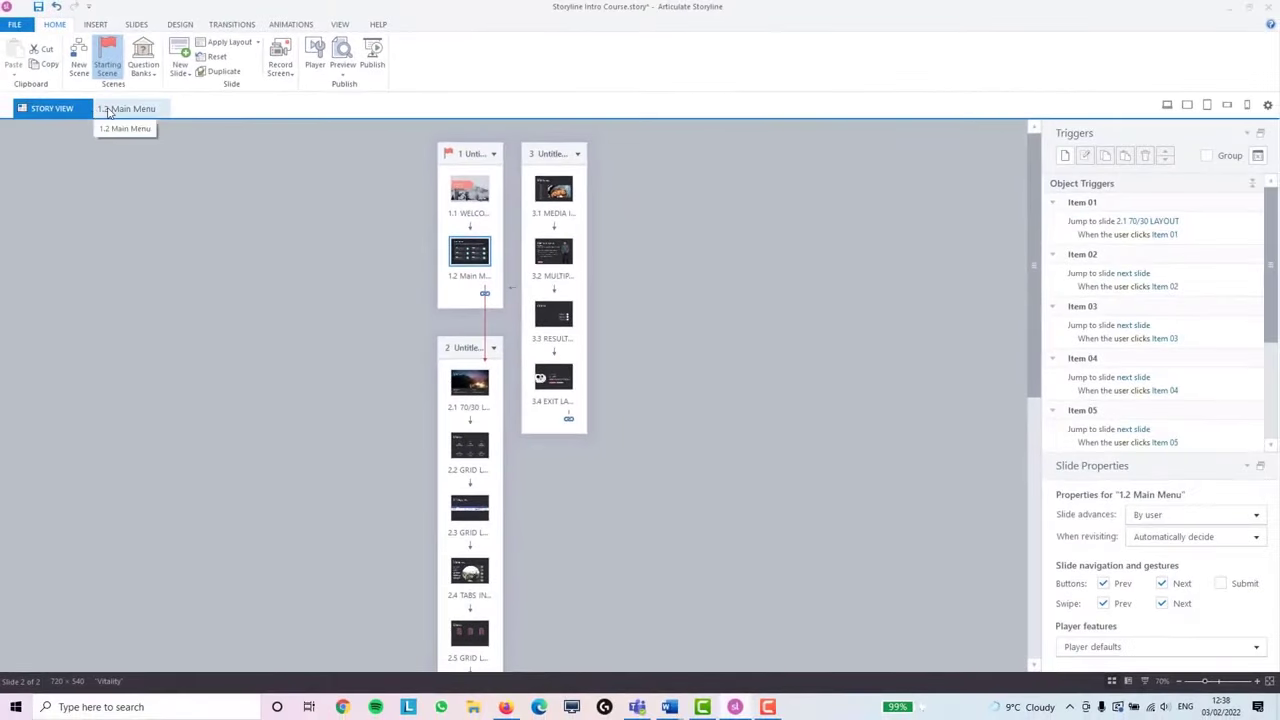
# Set Item 02's trigger on the 1.2 Main Menu slide to jump to slide 3.1 MEDIA INTERACTION
pyautogui.click(108, 110)
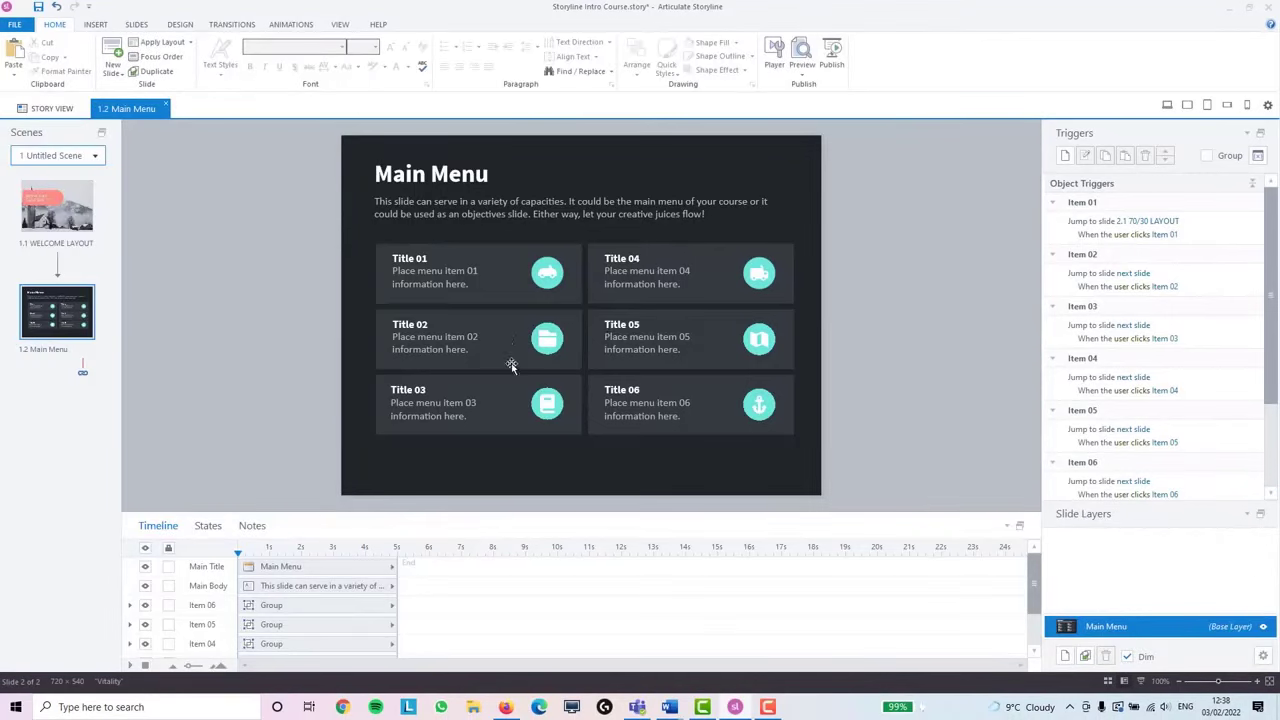
pyautogui.click(510, 365)
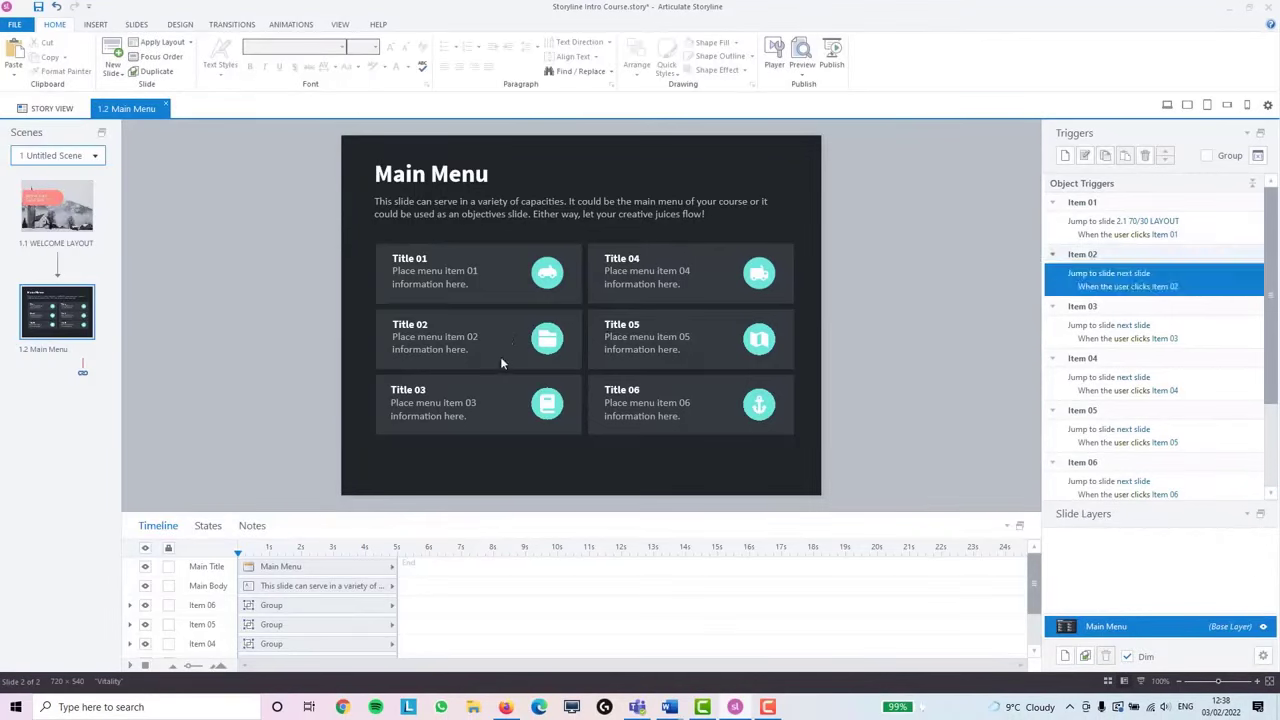
pyautogui.click(1140, 274)
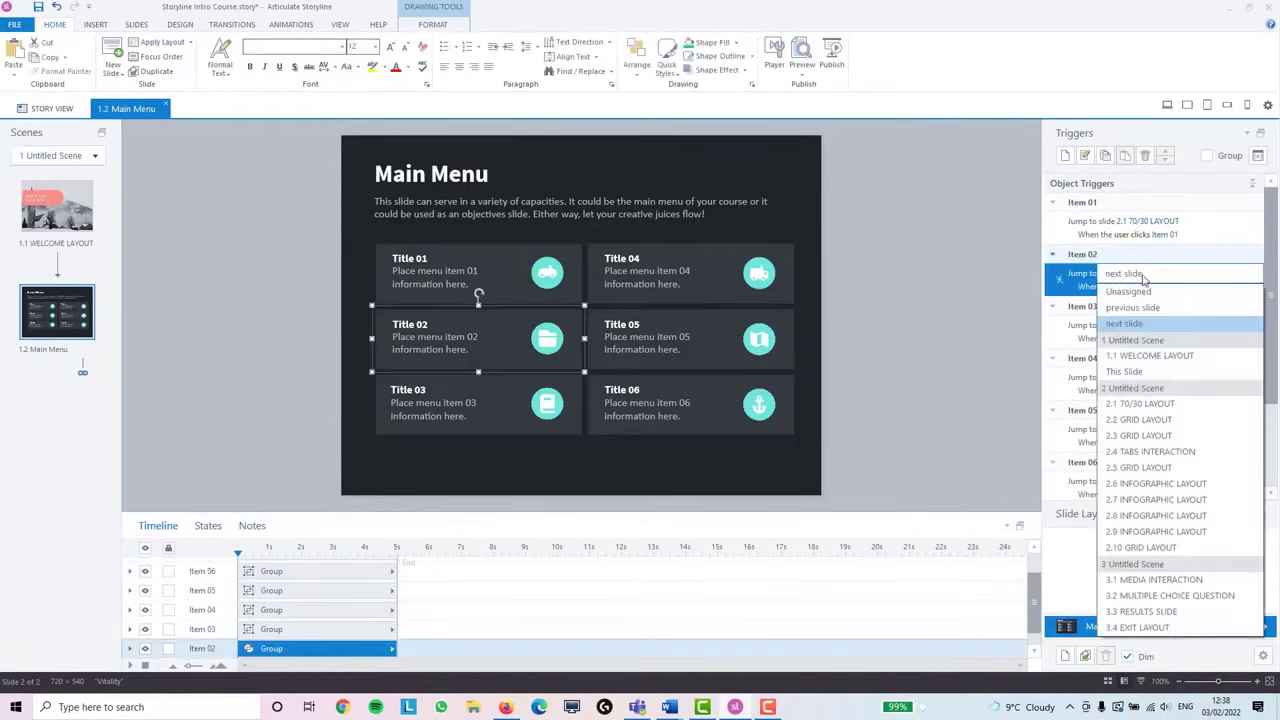
pyautogui.click(1186, 585)
pyautogui.click(914, 400)
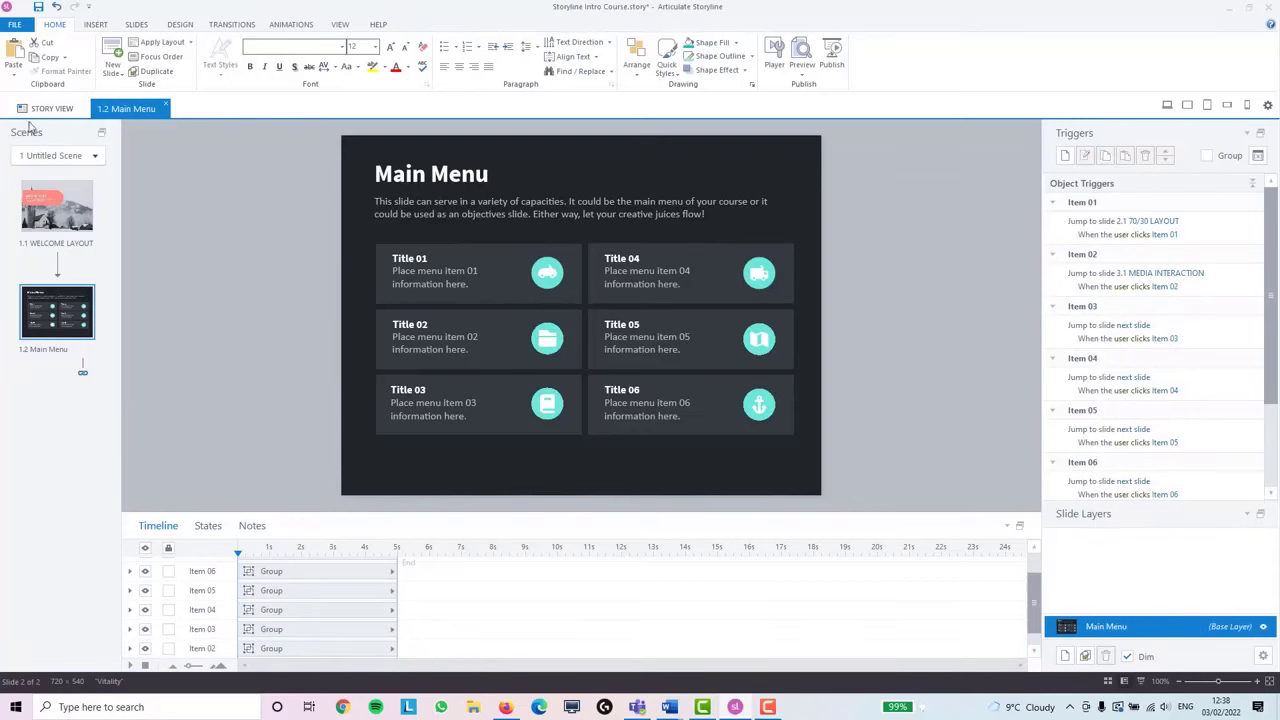
# Examine in Story View how slides 1.2 Main Menu and 2.1 70/30 LAYOUT are linked across the scenes
pyautogui.click(49, 109)
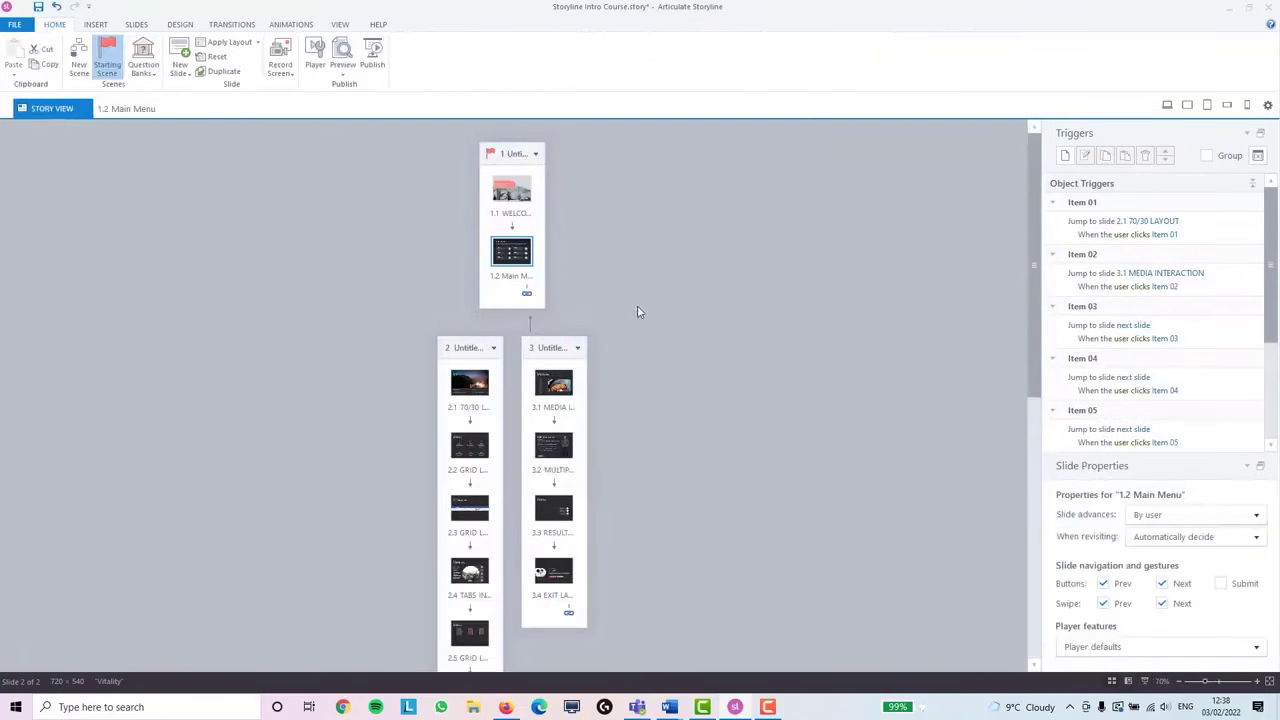
pyautogui.click(470, 383)
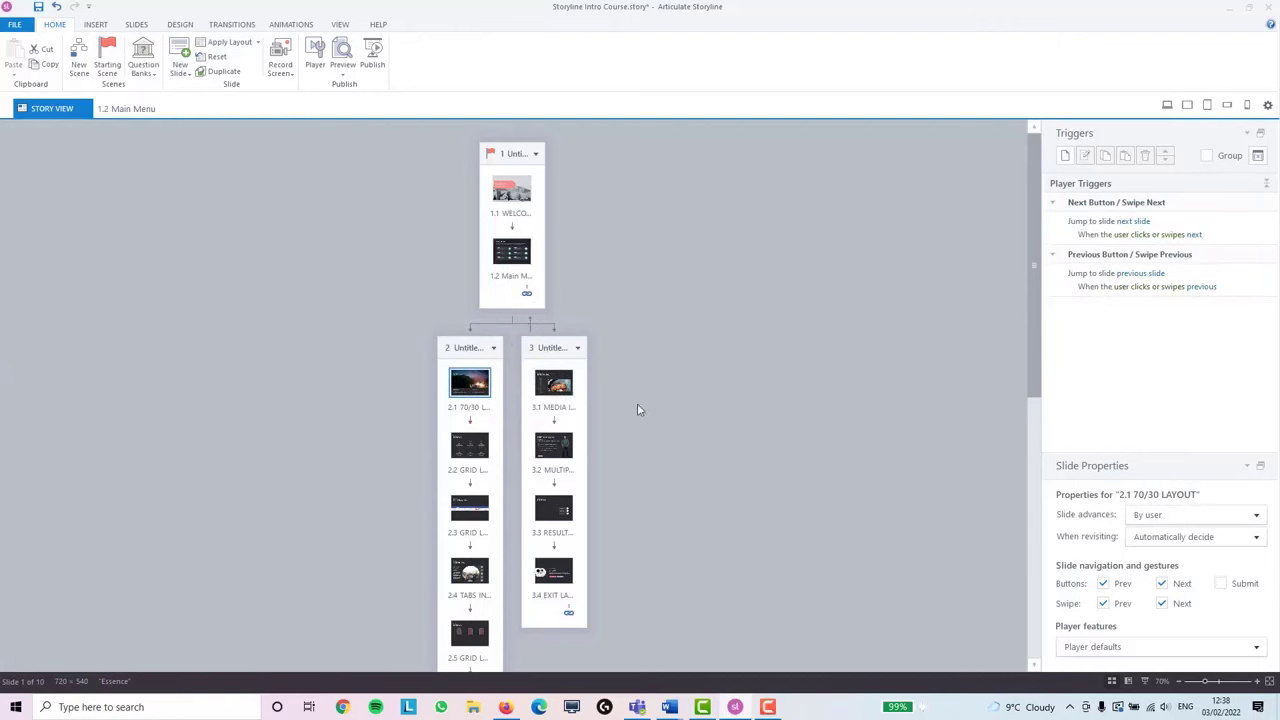
pyautogui.scroll(-1, 638, 405)
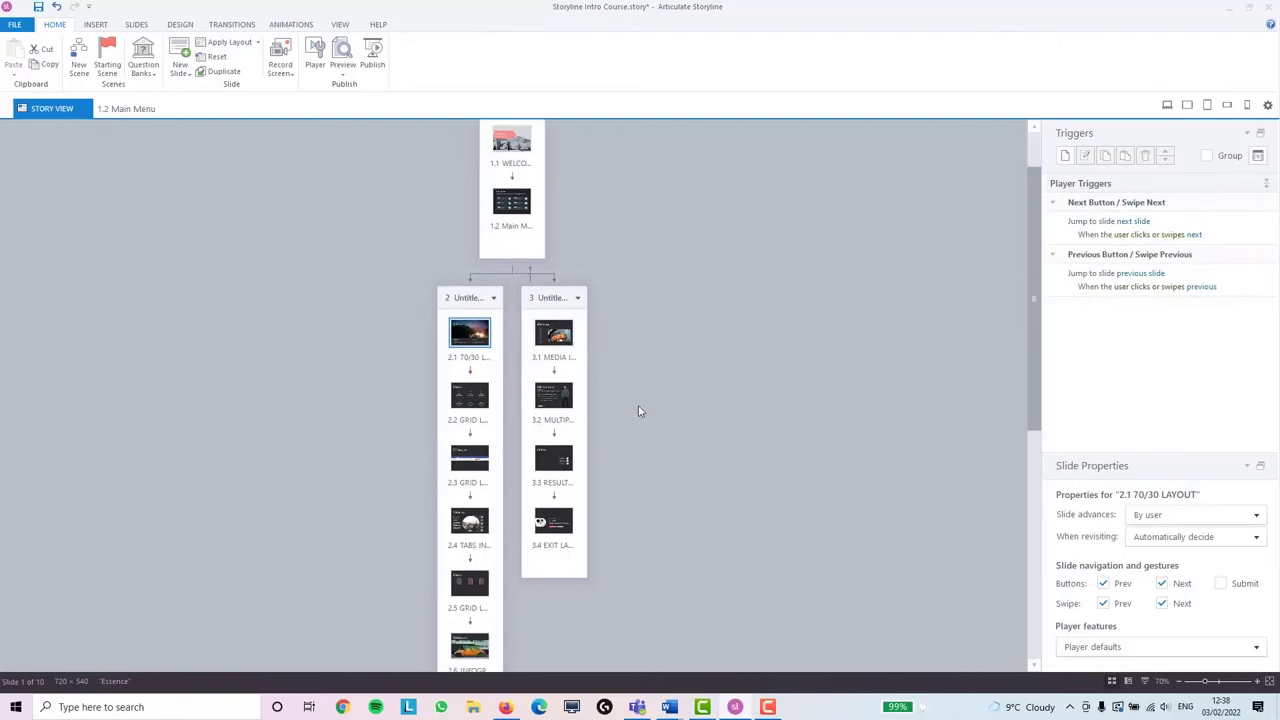
pyautogui.click(522, 210)
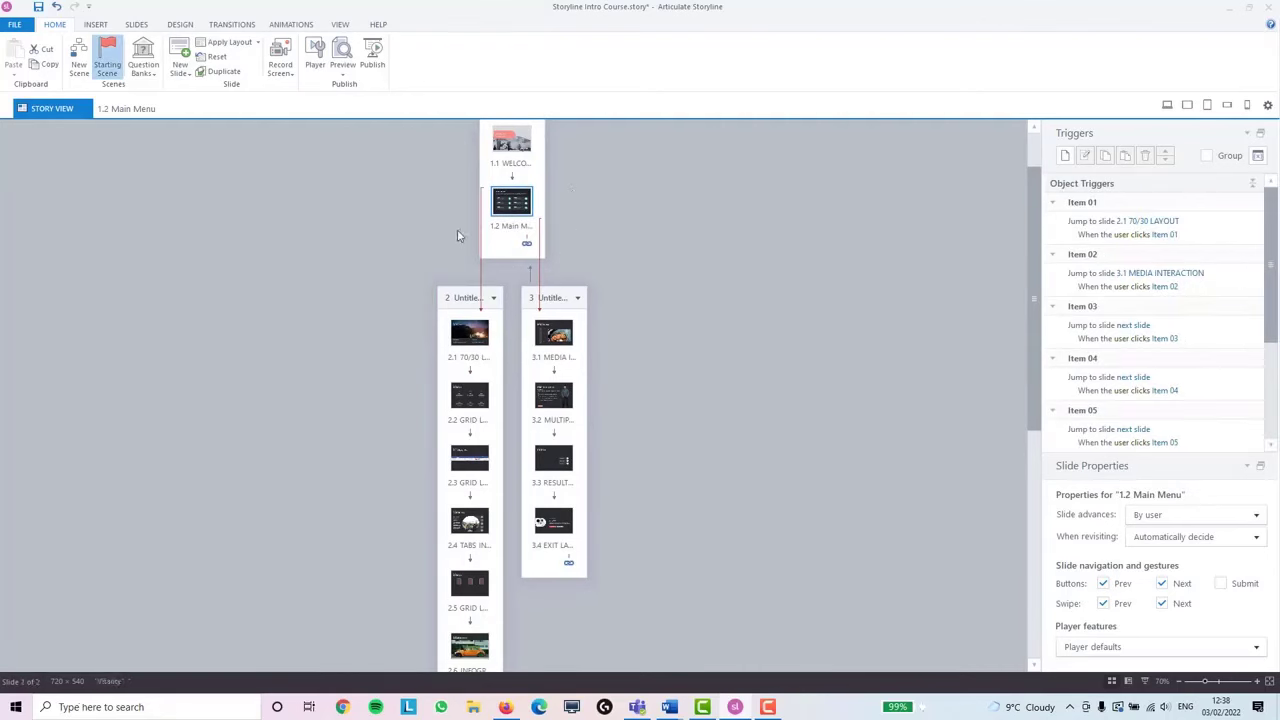
pyautogui.scroll(-2, 701, 317)
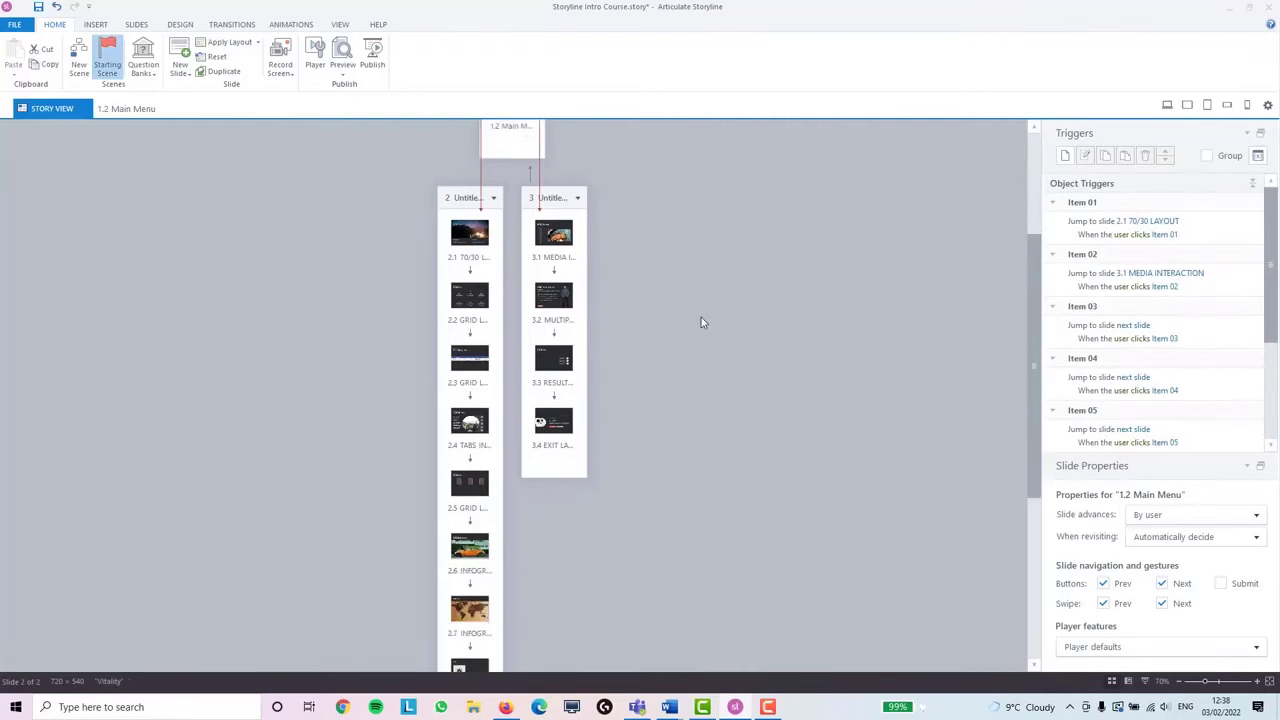
# Set the Next button trigger of slide 3.4 EXIT LAYOUT to jump to 1.2 Main Menu, and check the link in Story View
pyautogui.click(558, 430)
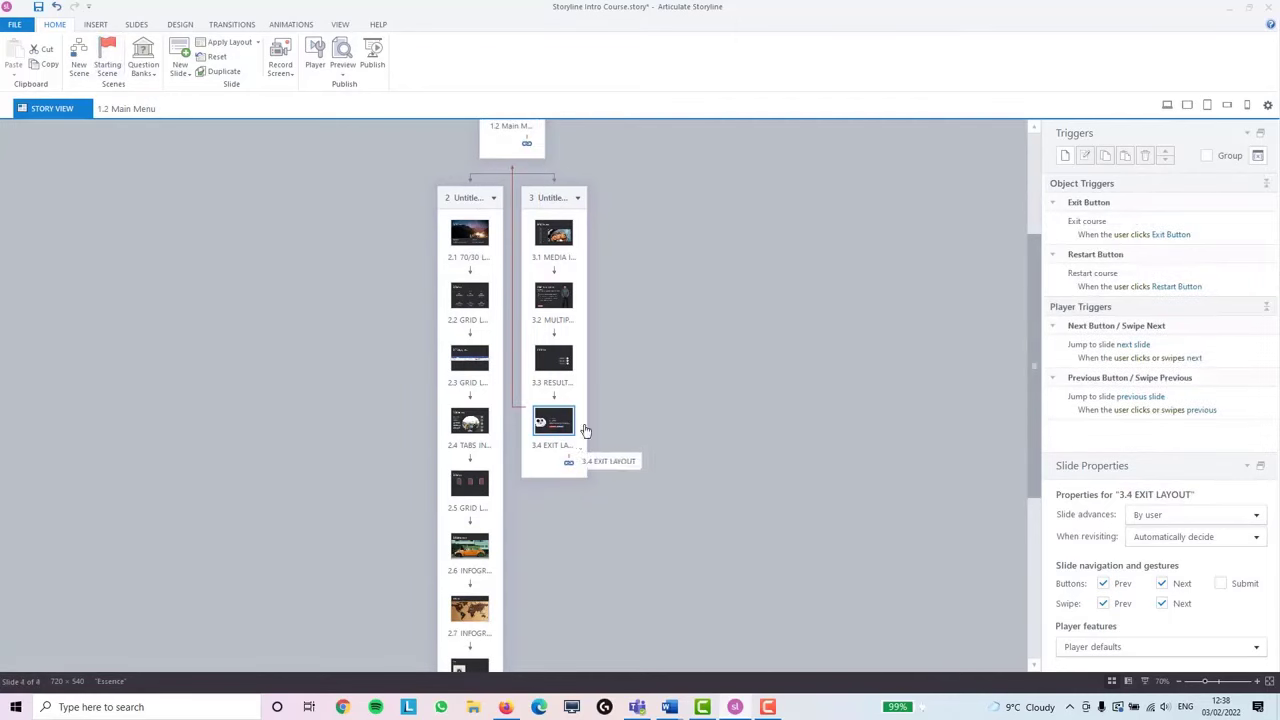
pyautogui.doubleClick(540, 420)
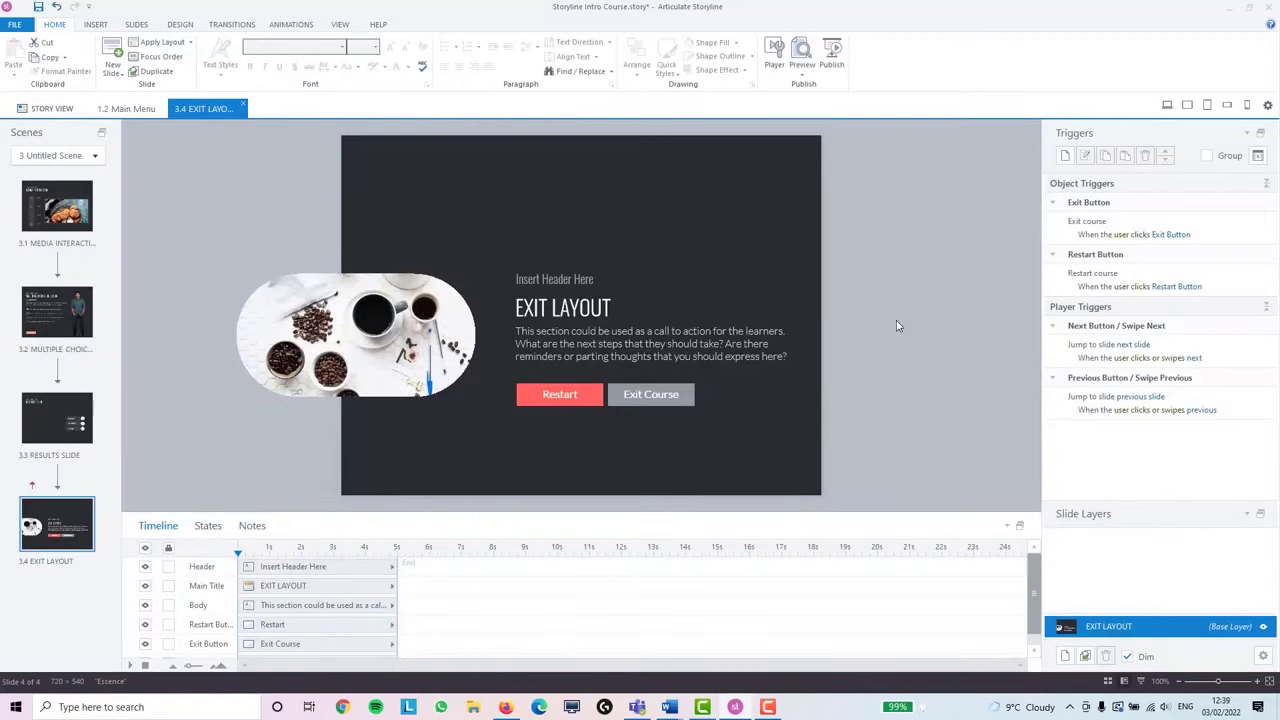
pyautogui.click(1146, 346)
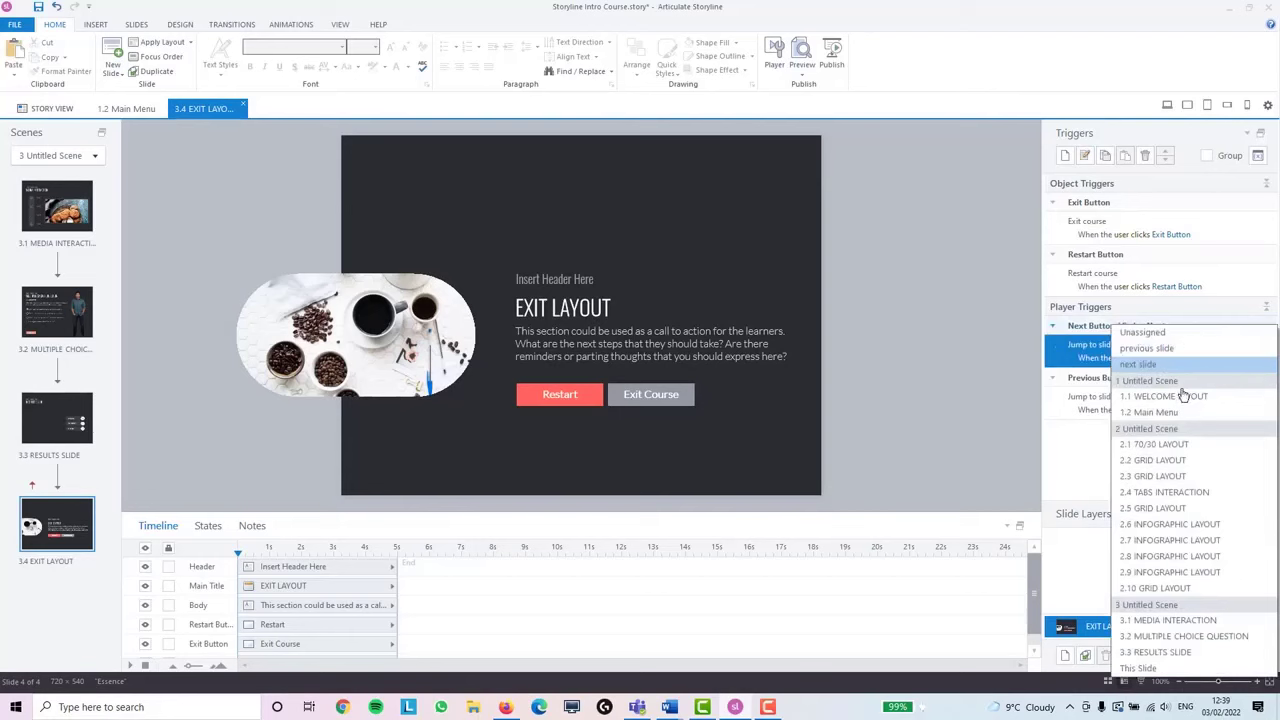
pyautogui.click(1166, 413)
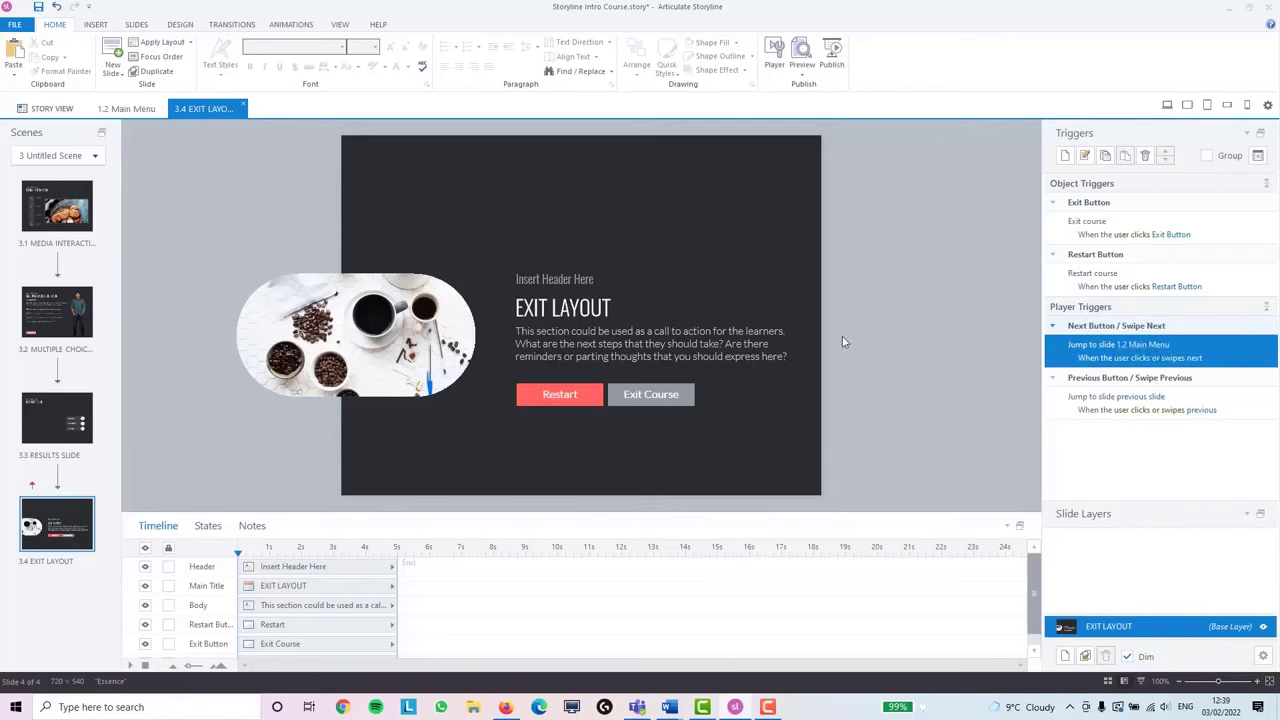
pyautogui.click(133, 108)
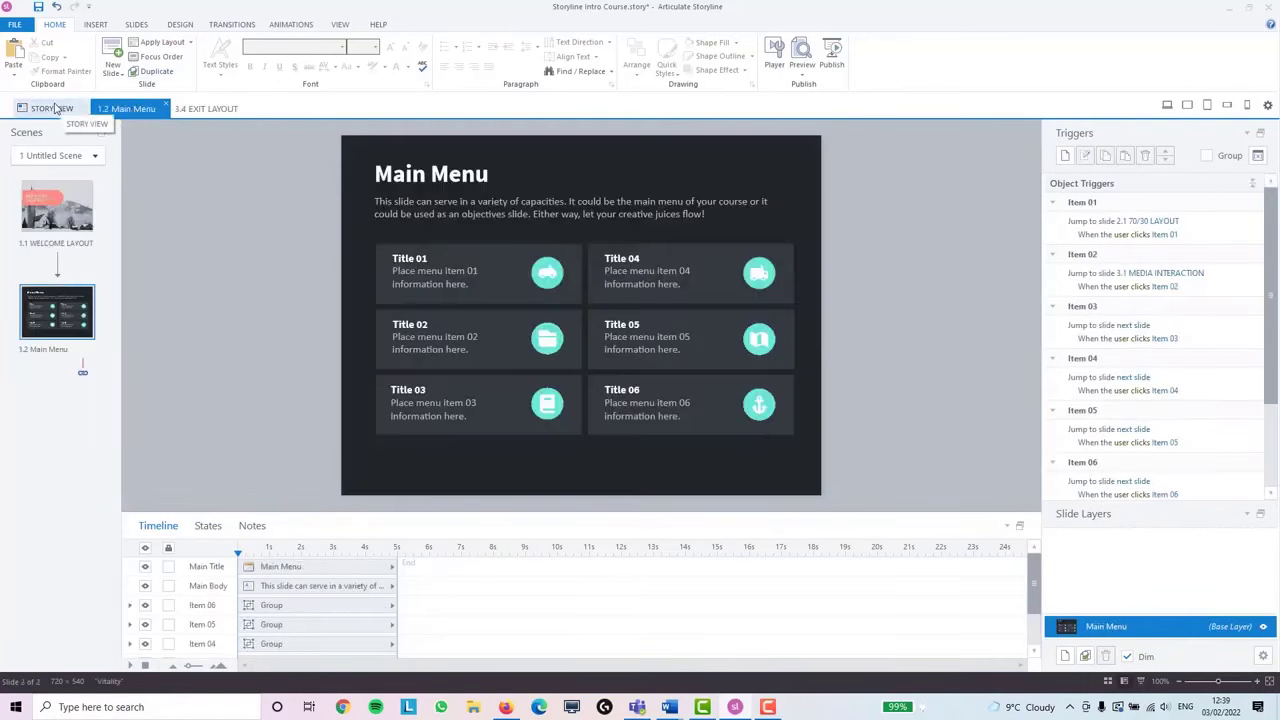
pyautogui.click(56, 108)
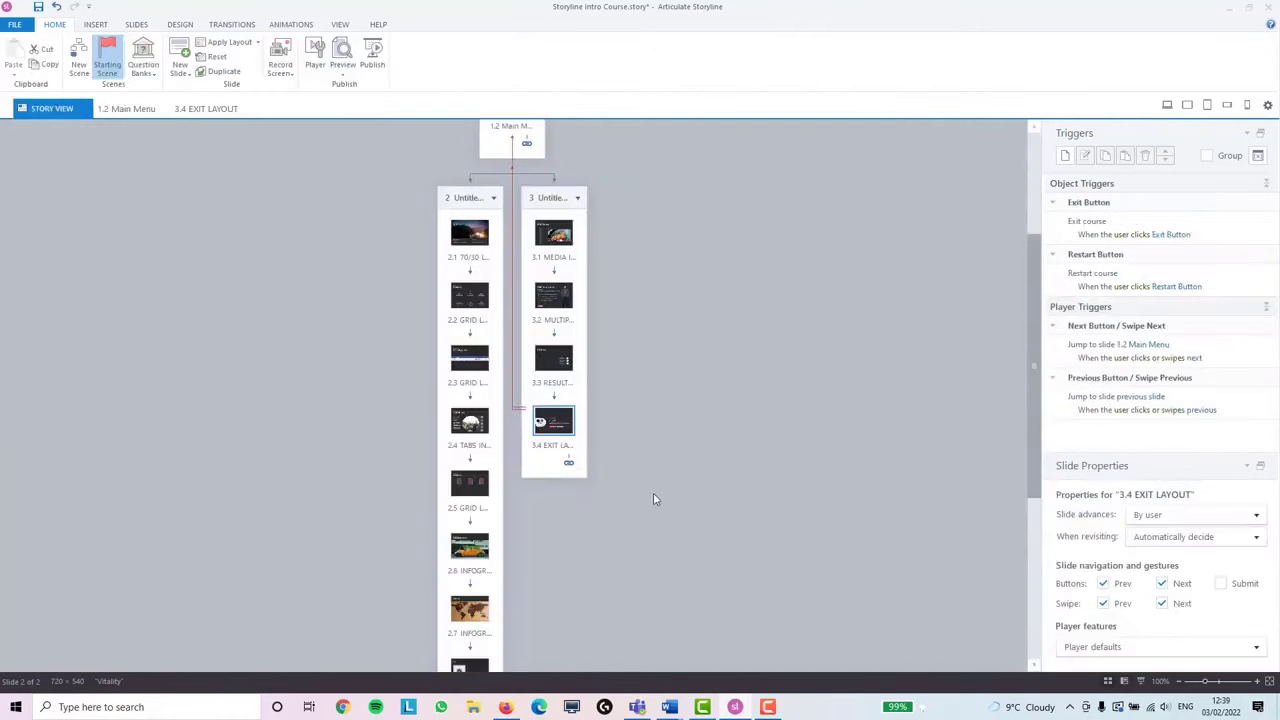
pyautogui.click(551, 491)
# Set the Next button trigger of slide 2.10 GRID LAYOUT to jump to 3.1 MEDIA INTERACTION
pyautogui.scroll(-5, 517, 532)
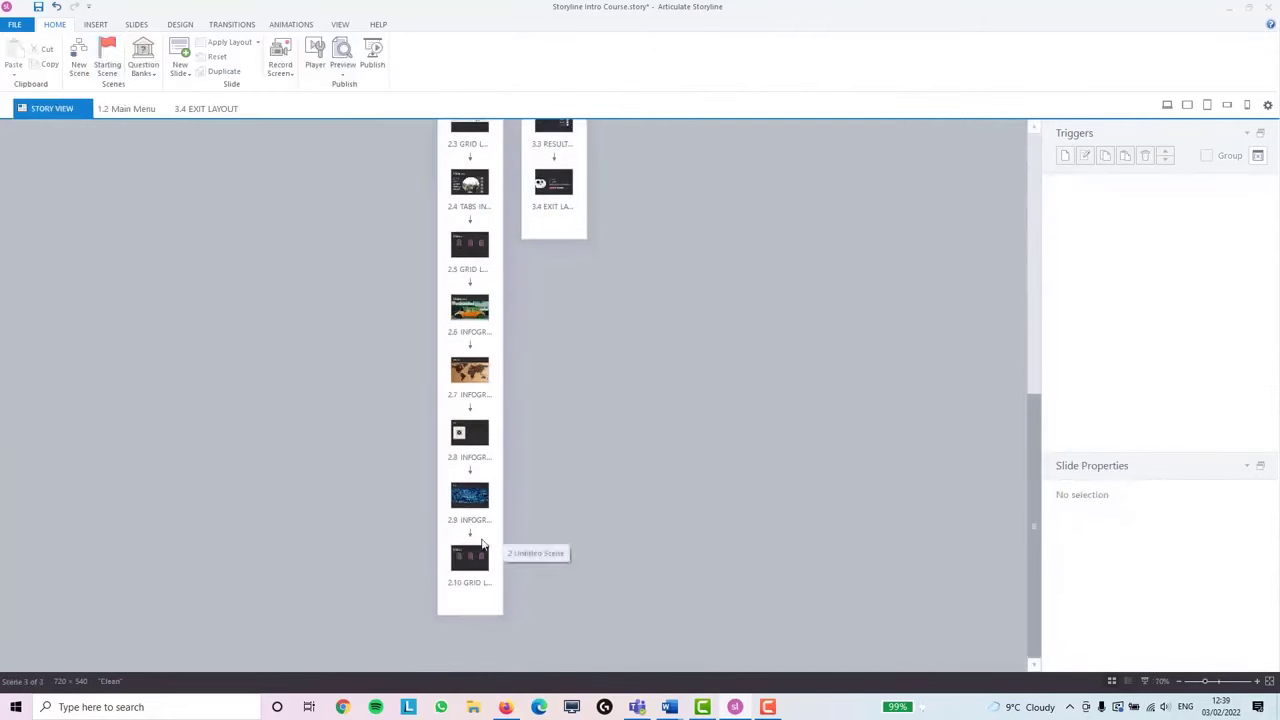
pyautogui.click(475, 557)
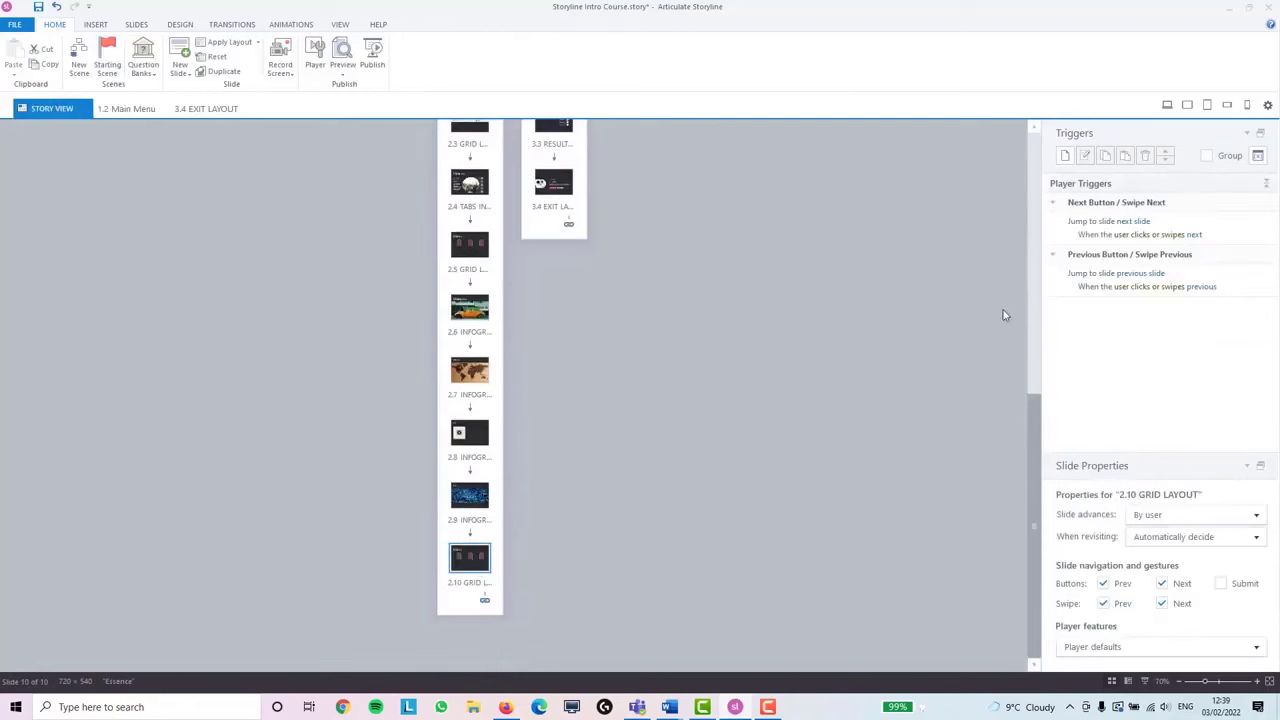
pyautogui.doubleClick(486, 576)
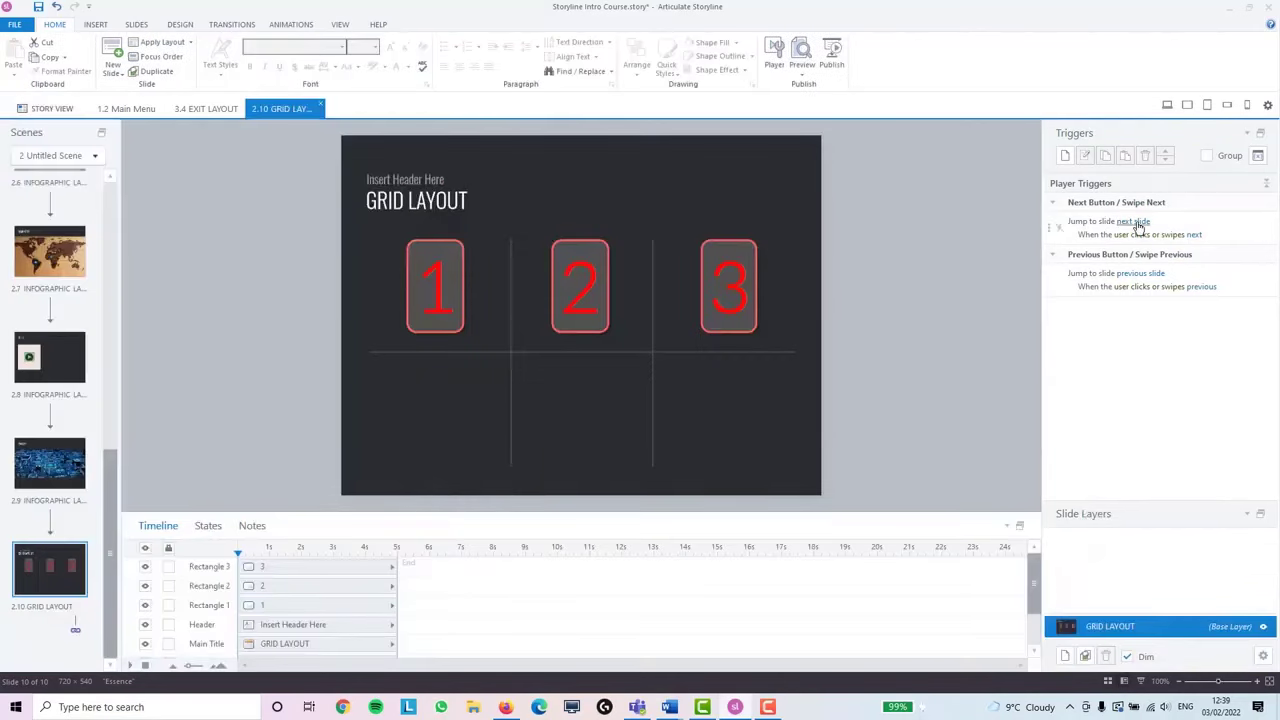
pyautogui.click(1136, 222)
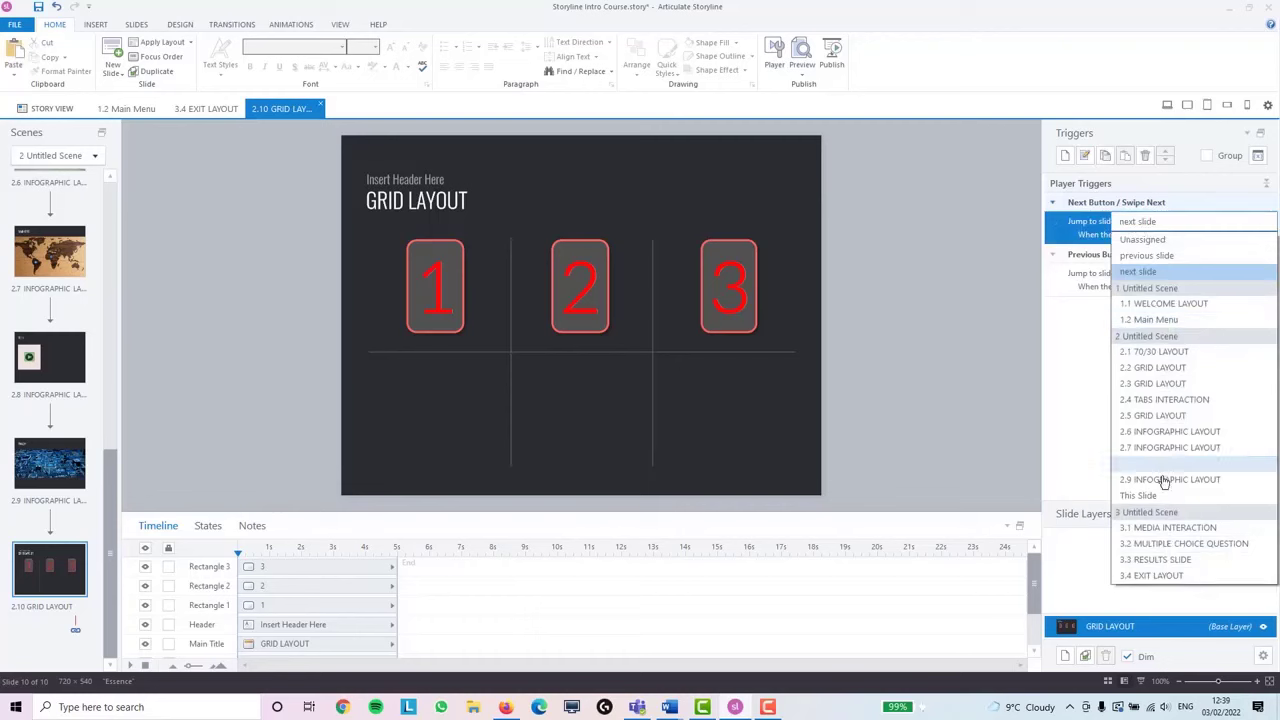
pyautogui.click(1178, 530)
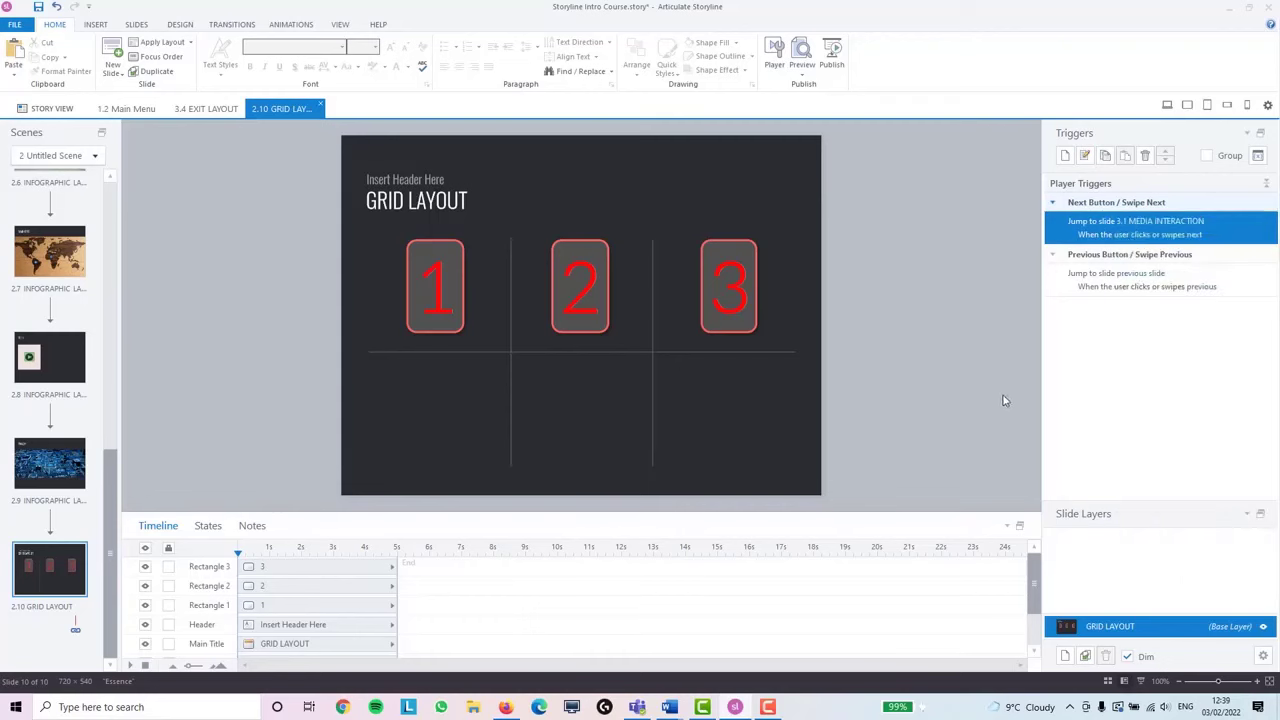
# Trace the link from slide 2.10 GRID LAYOUT to scene 3 in Story View
pyautogui.click(46, 110)
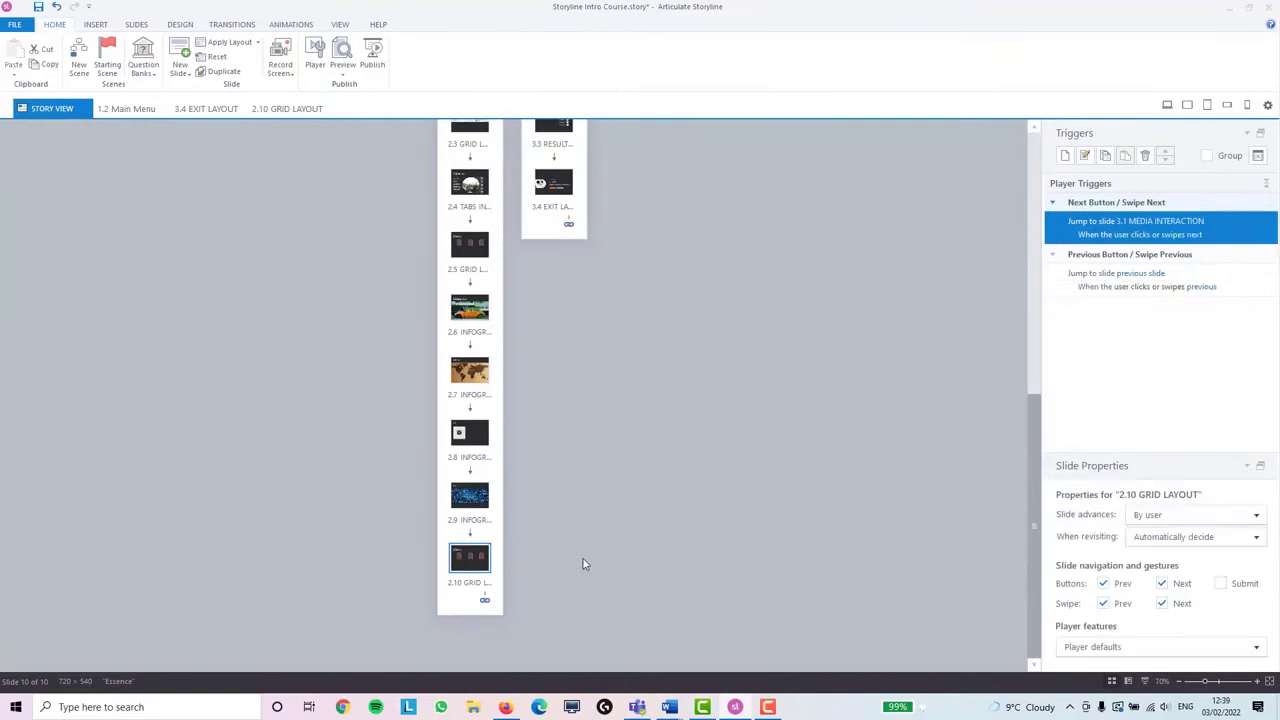
pyautogui.click(467, 511)
pyautogui.click(482, 580)
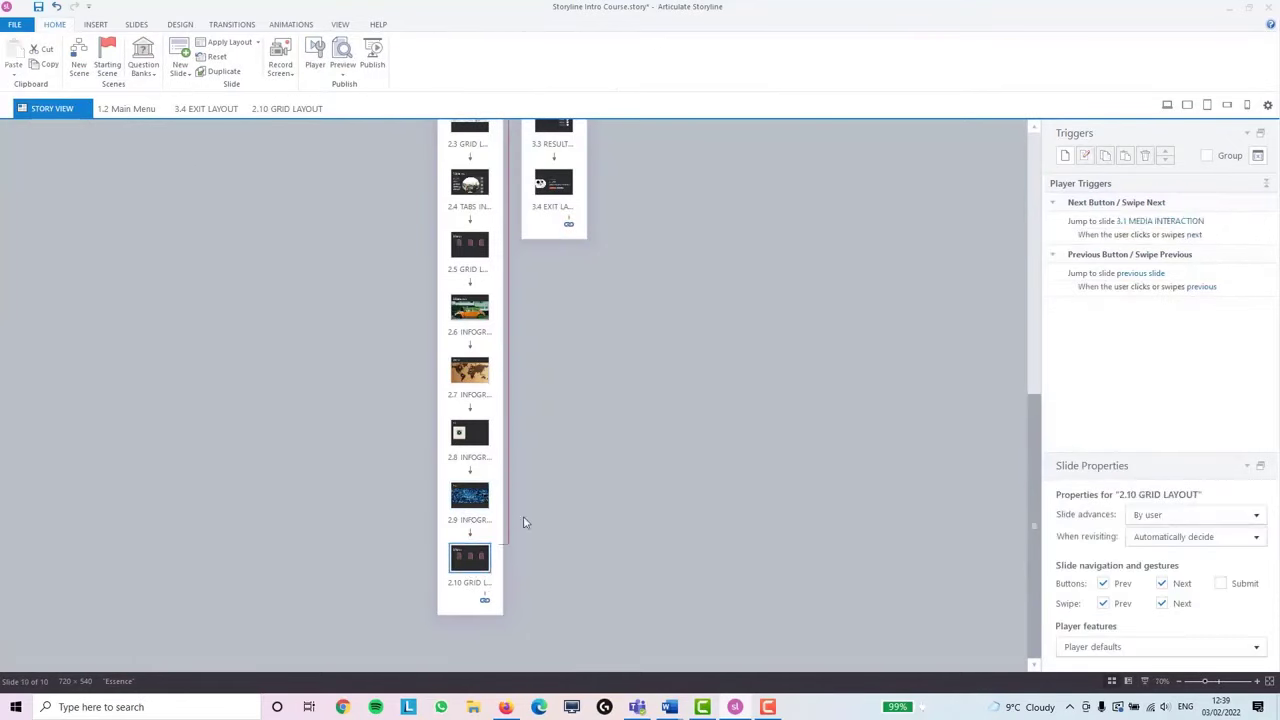
pyautogui.scroll(5, 492, 550)
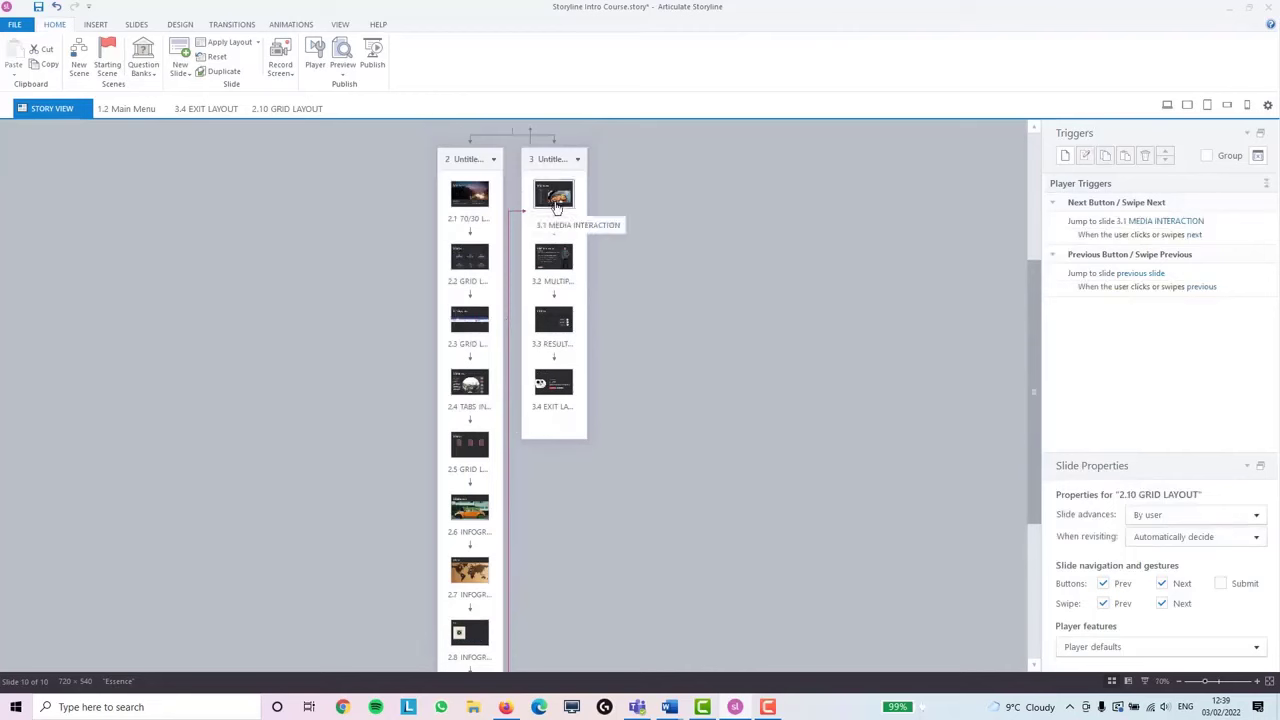
pyautogui.scroll(-5, 545, 488)
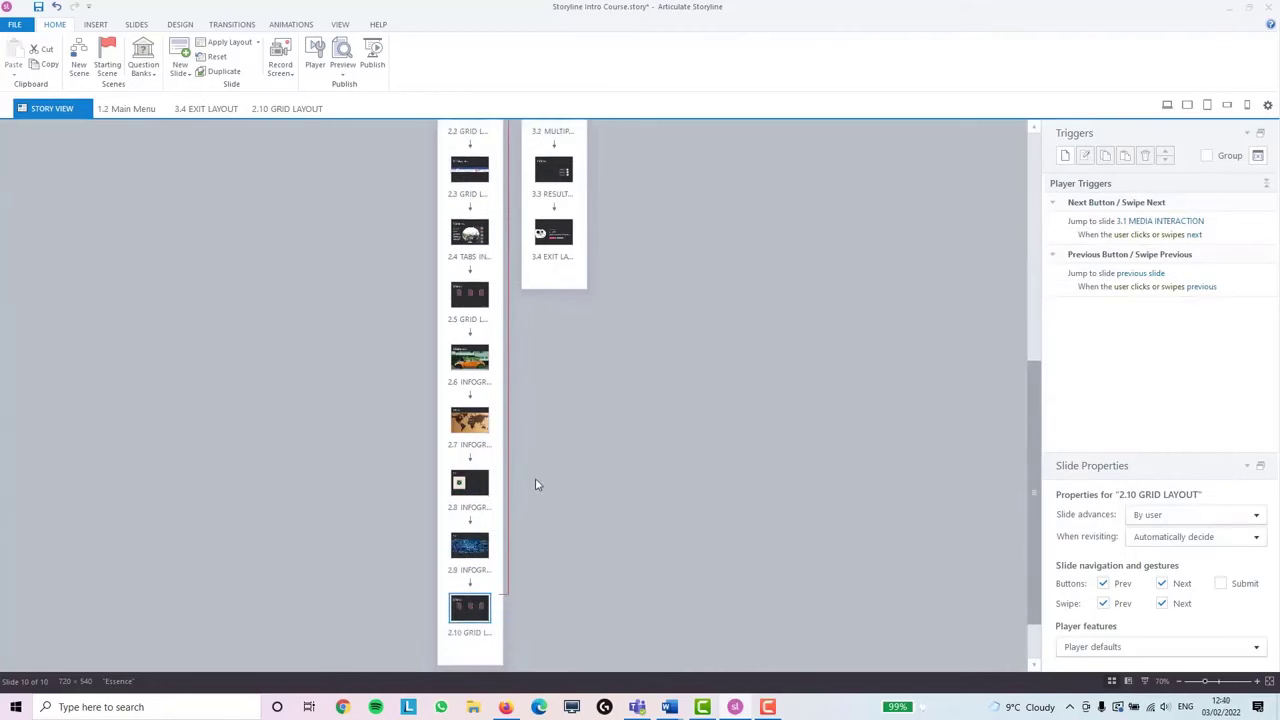
# Set the Next button trigger of slide 2.10 GRID LAYOUT to jump to 1.2 Main Menu, and check the link in Story View
pyautogui.doubleClick(462, 562)
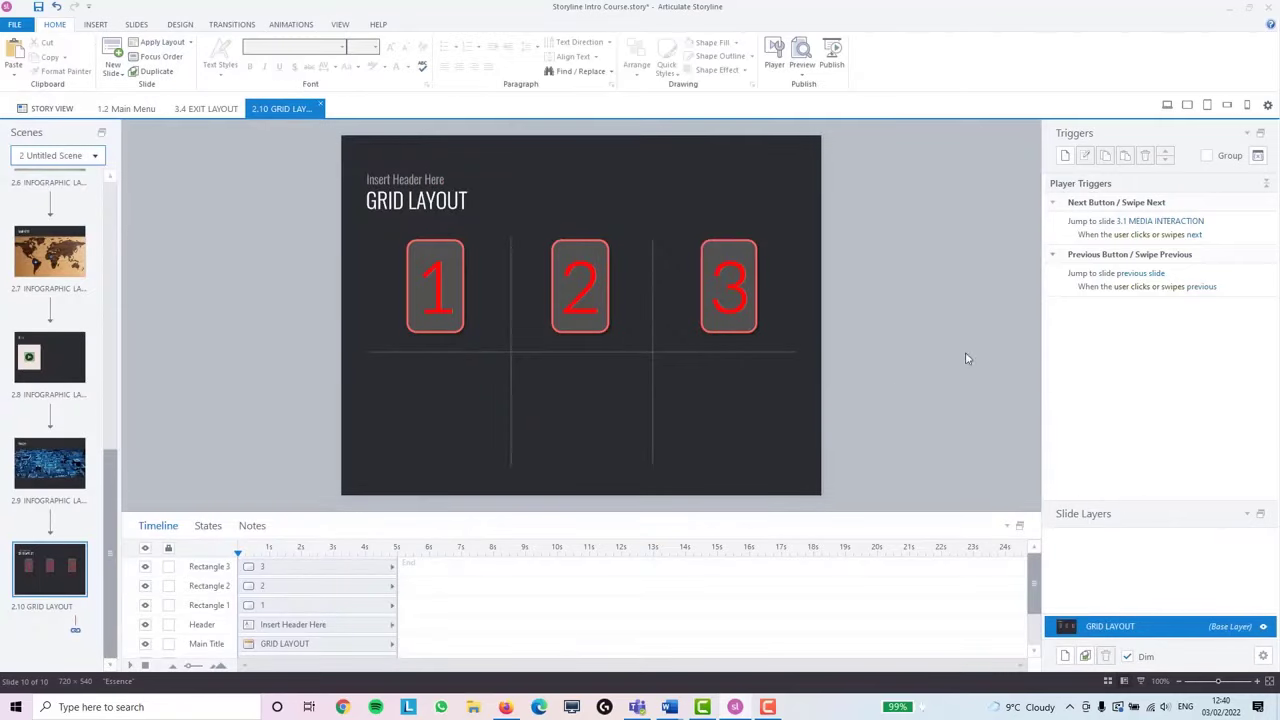
pyautogui.click(1165, 223)
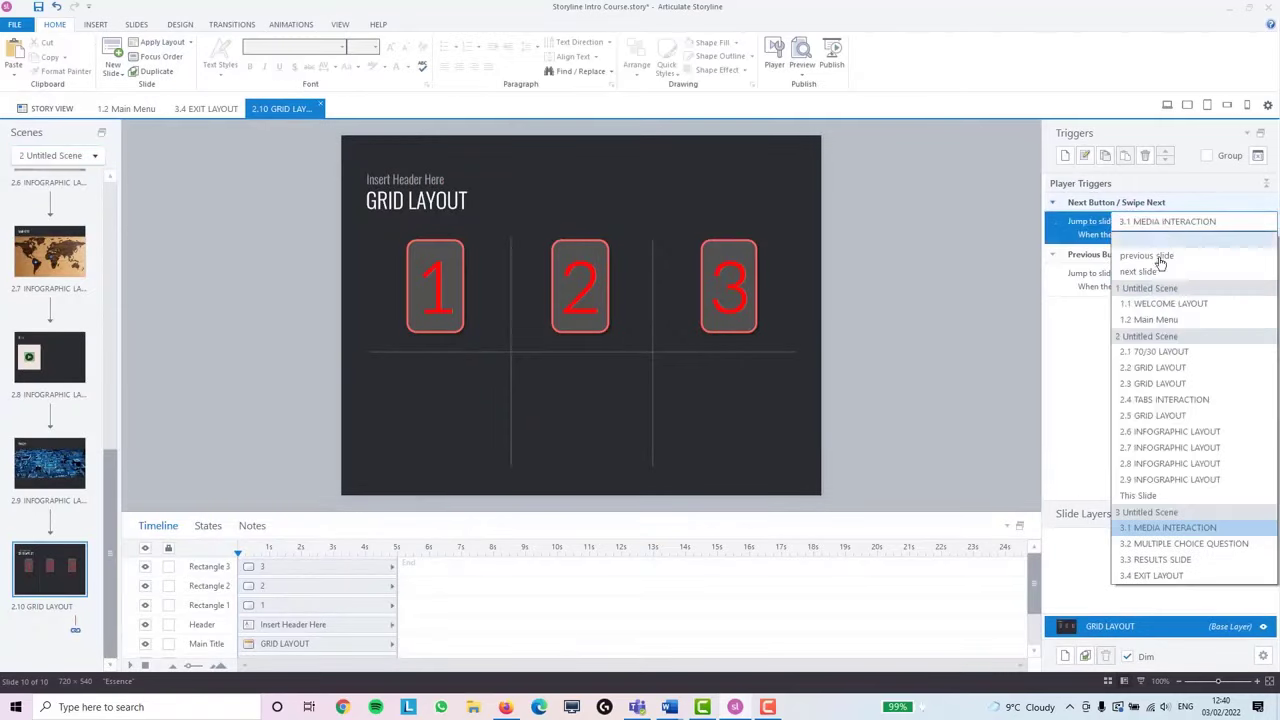
pyautogui.click(1158, 322)
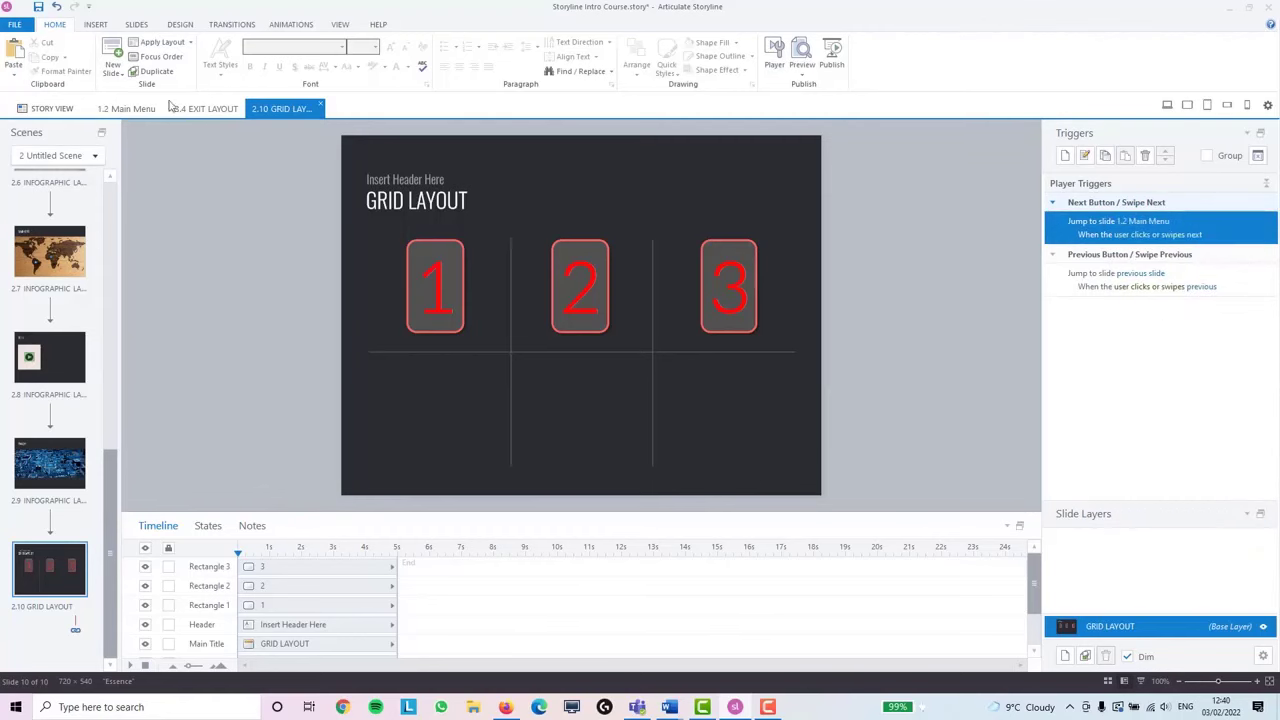
pyautogui.click(122, 108)
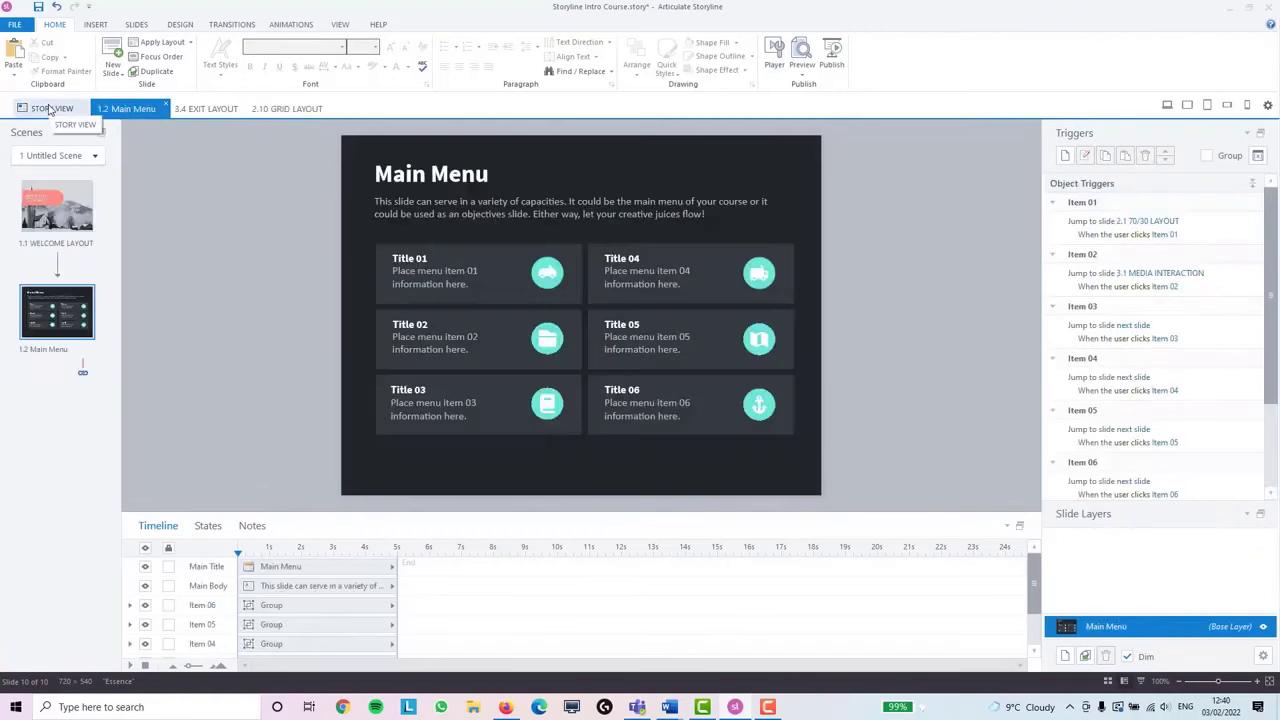
pyautogui.click(45, 108)
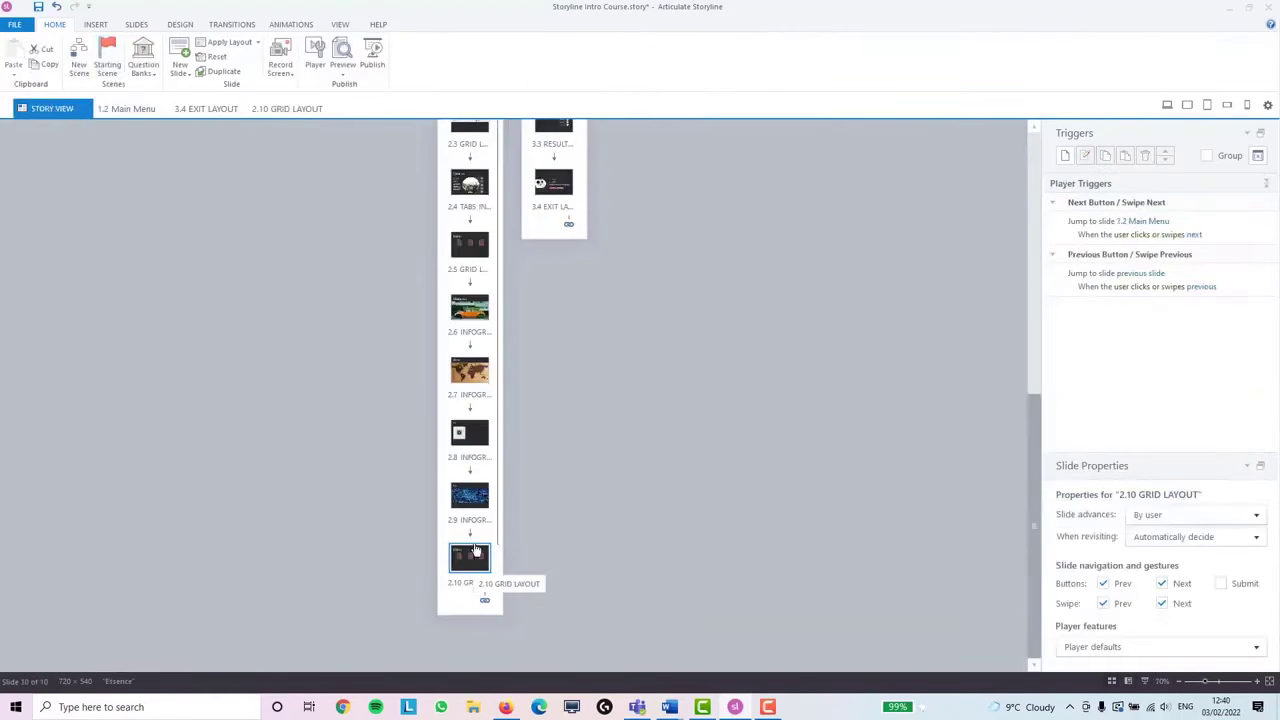
pyautogui.scroll(7, 482, 554)
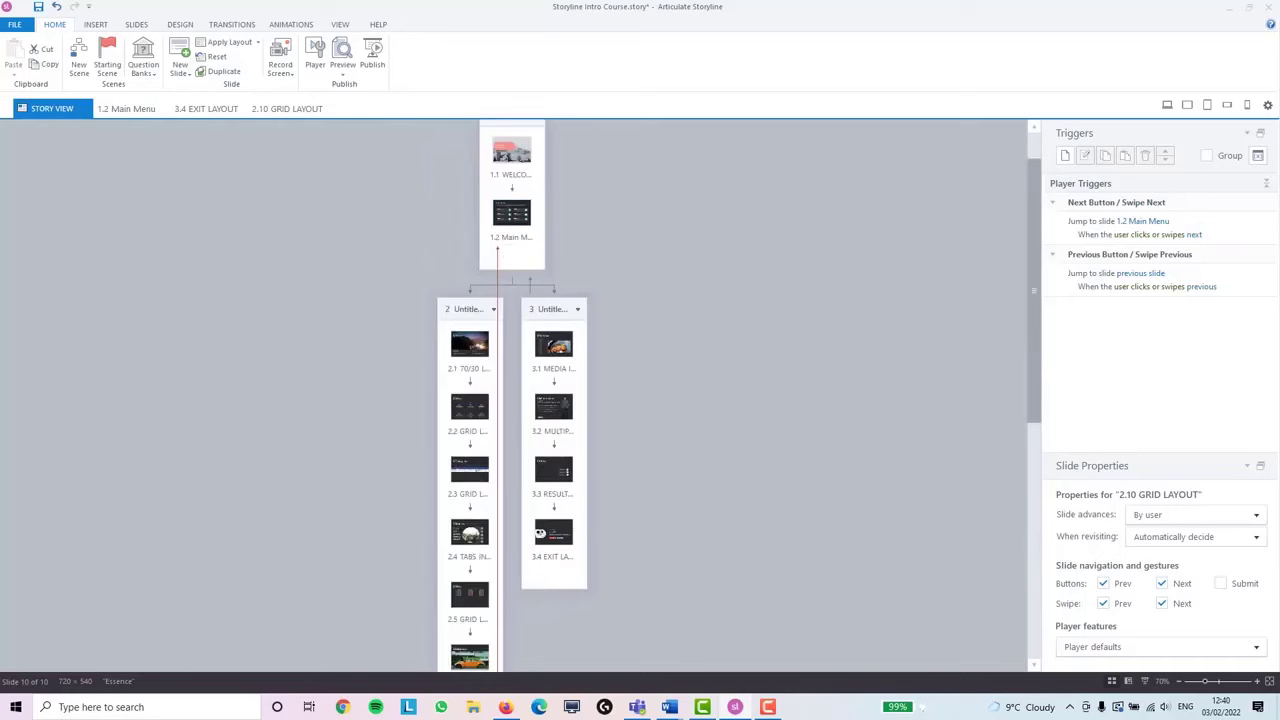
pyautogui.click(688, 436)
# Open Link to Slide for slide 3.4 EXIT LAYOUT in Story View and look through the scenes offered as targets
pyautogui.scroll(-3, 630, 436)
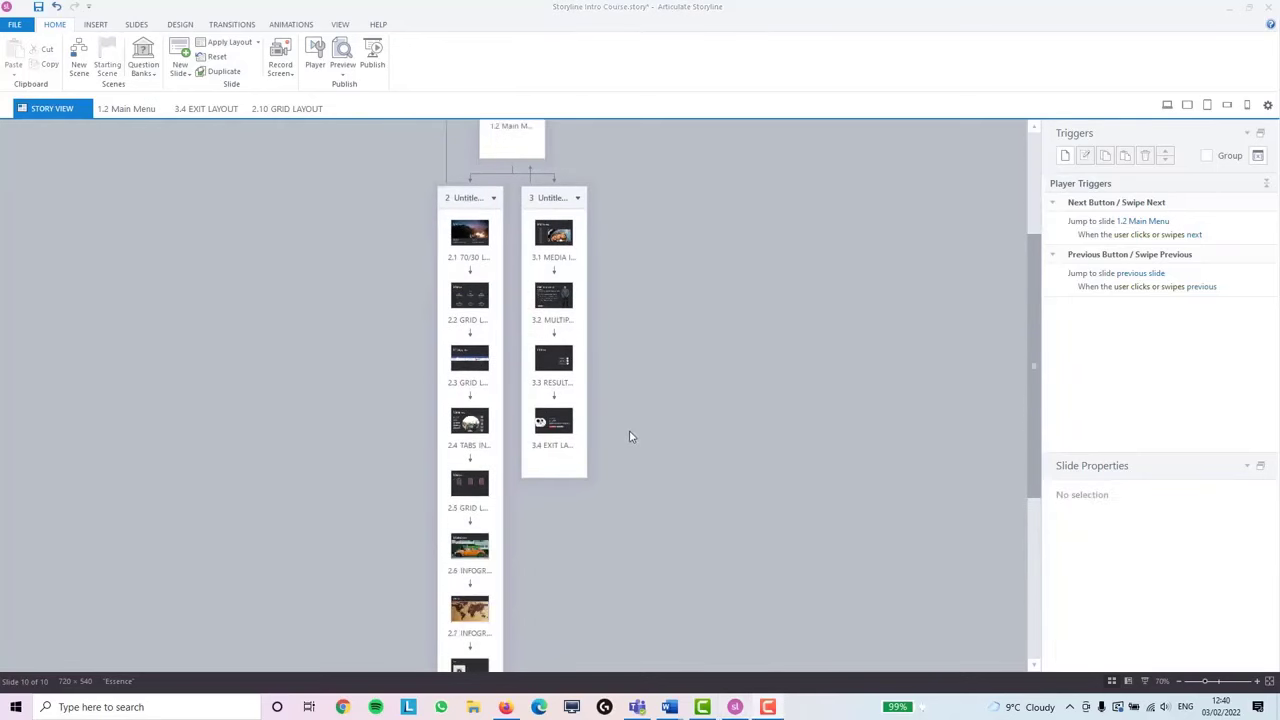
pyautogui.click(553, 425)
pyautogui.moveTo(569, 468)
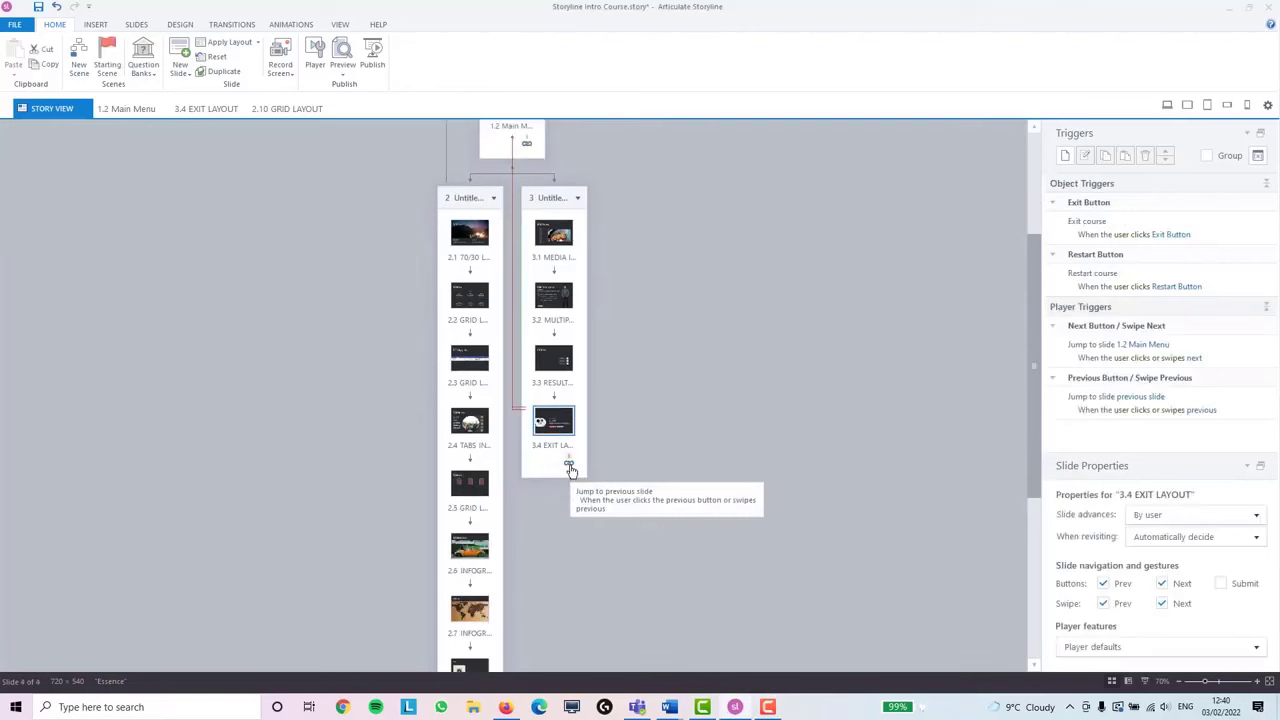
pyautogui.rightClick(571, 470)
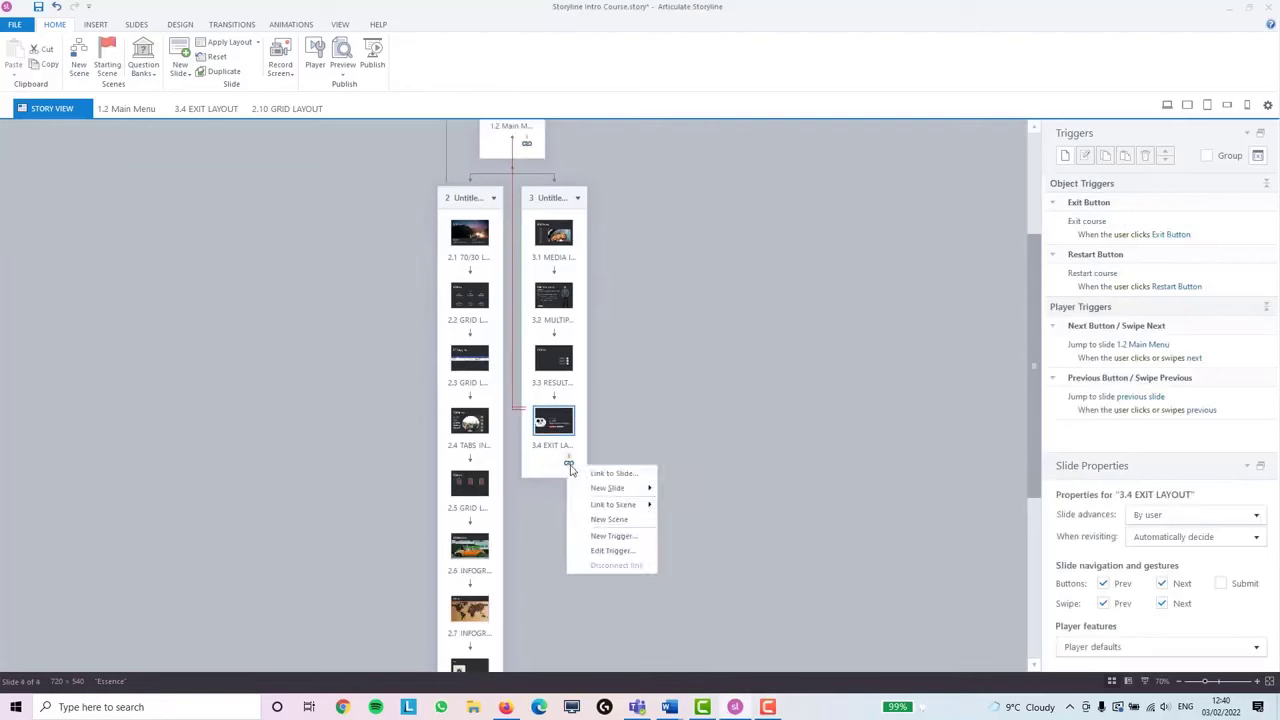
pyautogui.click(630, 476)
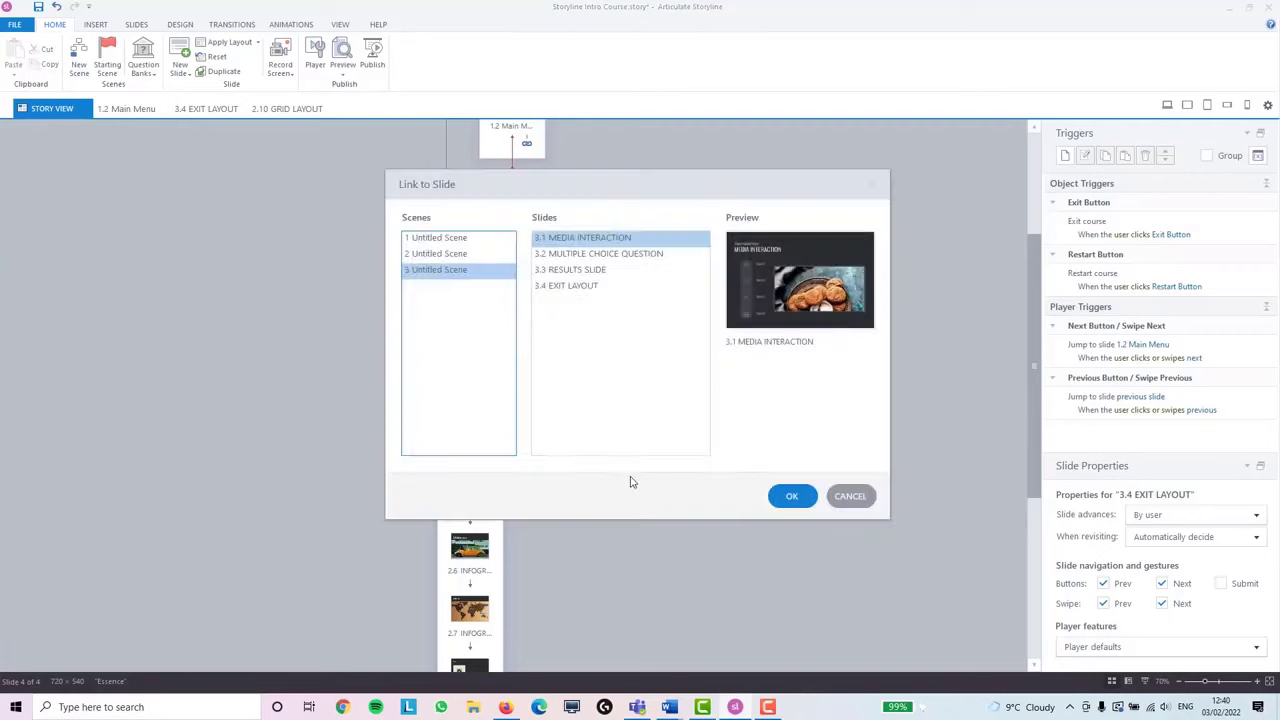
pyautogui.click(463, 254)
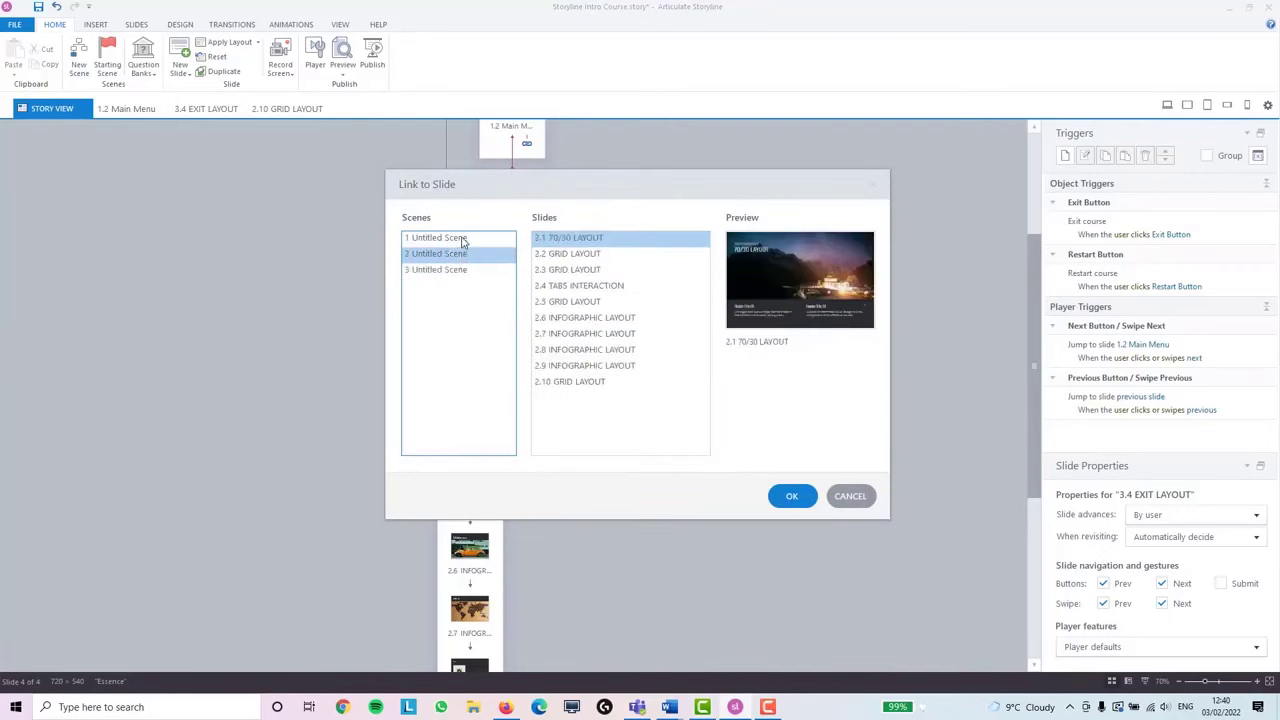
pyautogui.click(462, 239)
pyautogui.click(457, 256)
pyautogui.click(458, 270)
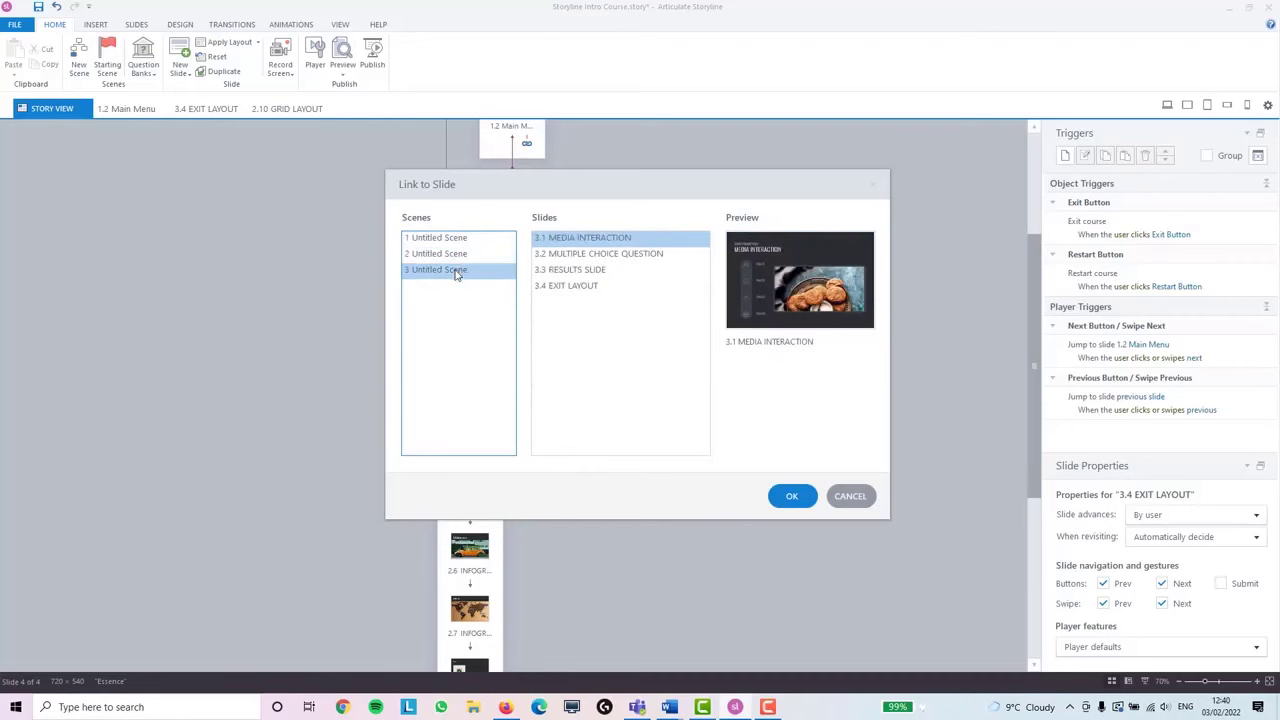
# Preview several slides of scene 2 as targets, and link slide 3.4 EXIT LAYOUT to 1.1 WELCOME LAYOUT in scene 1
pyautogui.click(460, 254)
pyautogui.click(575, 254)
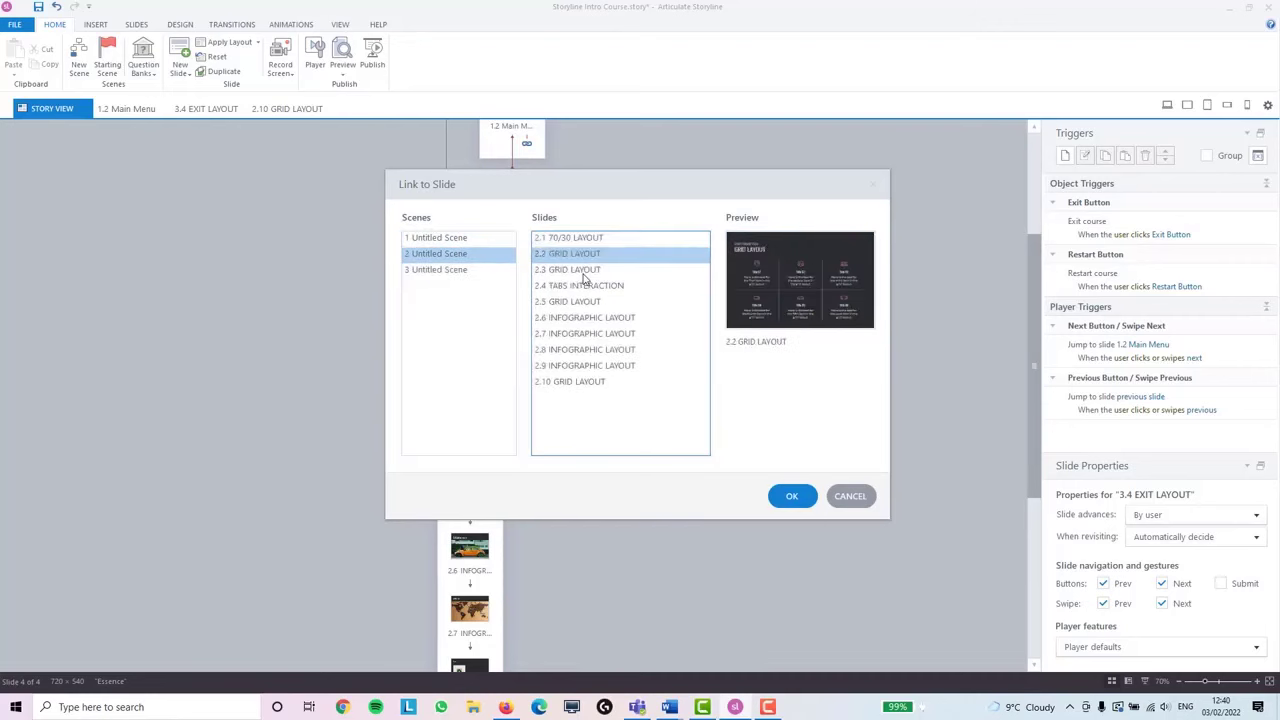
pyautogui.click(585, 272)
pyautogui.click(585, 287)
pyautogui.click(585, 302)
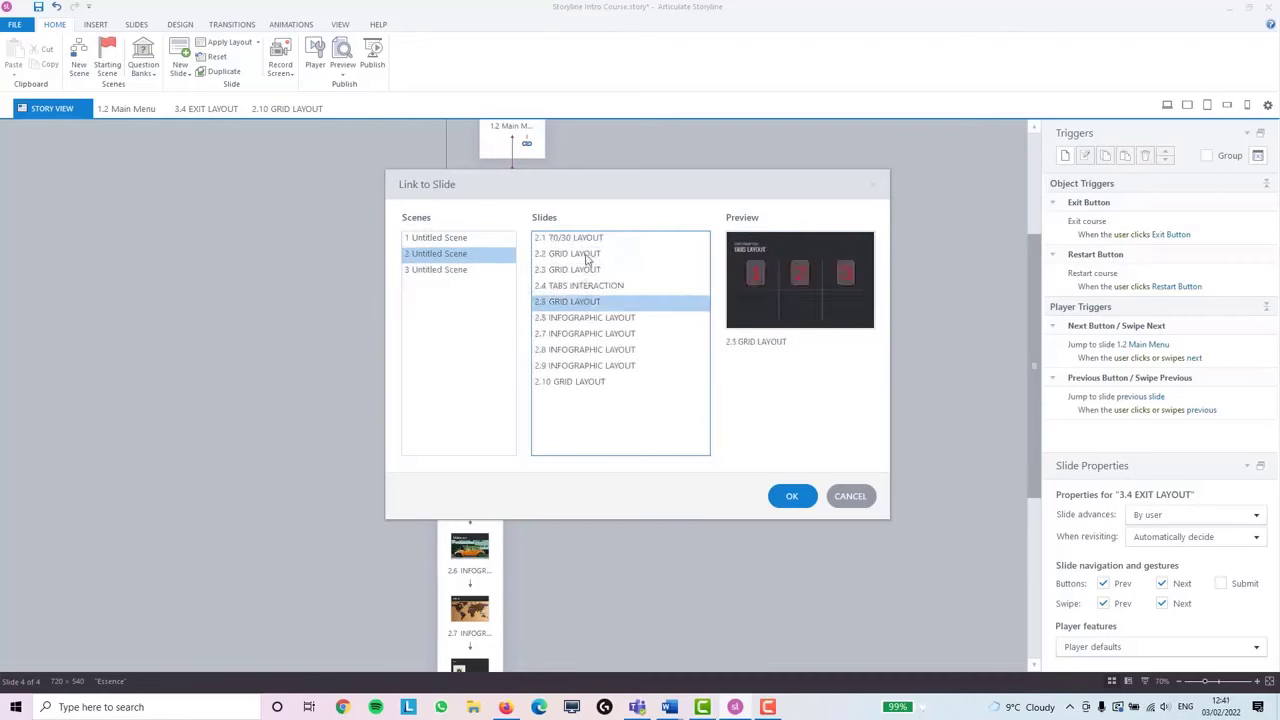
pyautogui.click(588, 240)
pyautogui.click(458, 241)
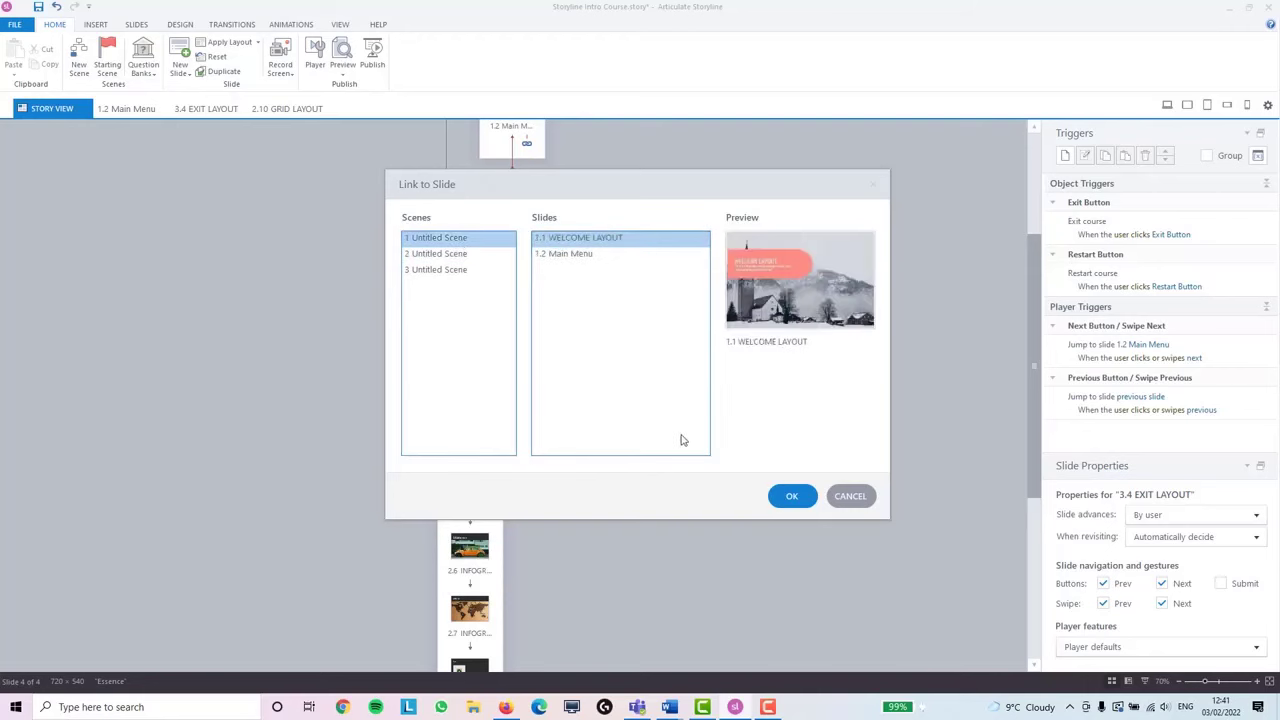
pyautogui.click(791, 497)
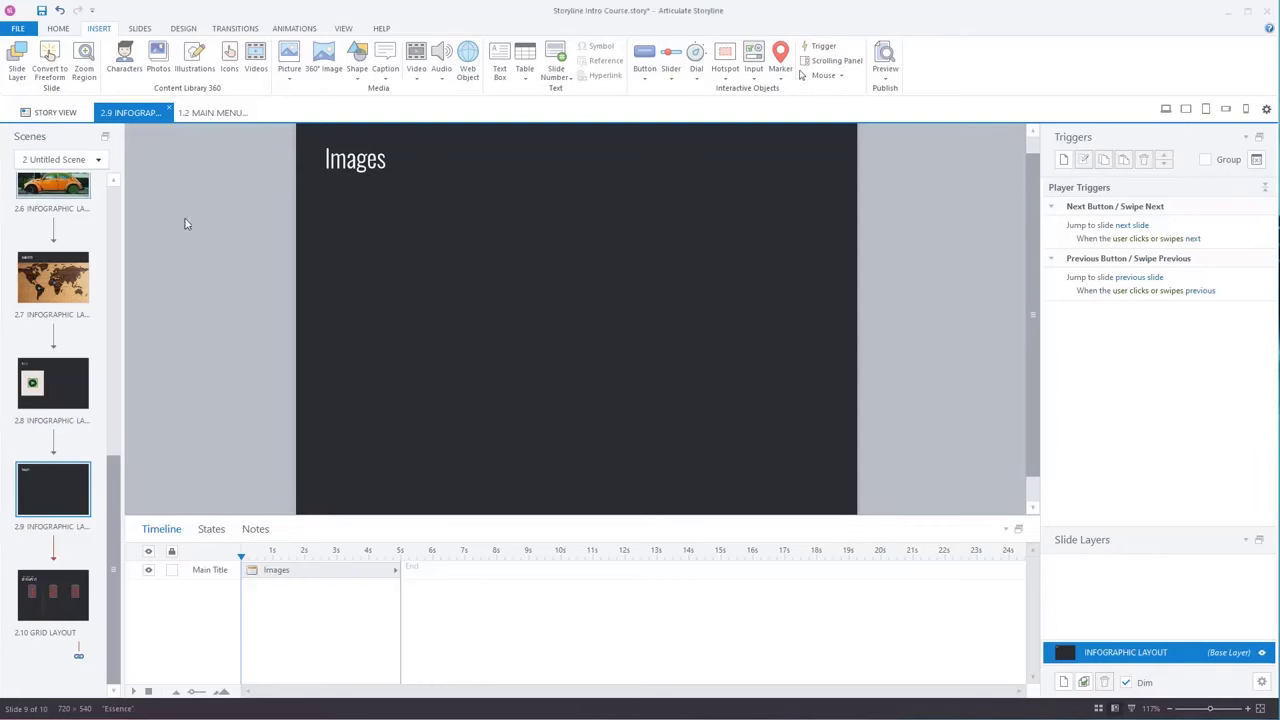
# Search the Content Library photos for "meeting" and insert the photo of two women at a white table on slide 2.9
pyautogui.click(160, 66)
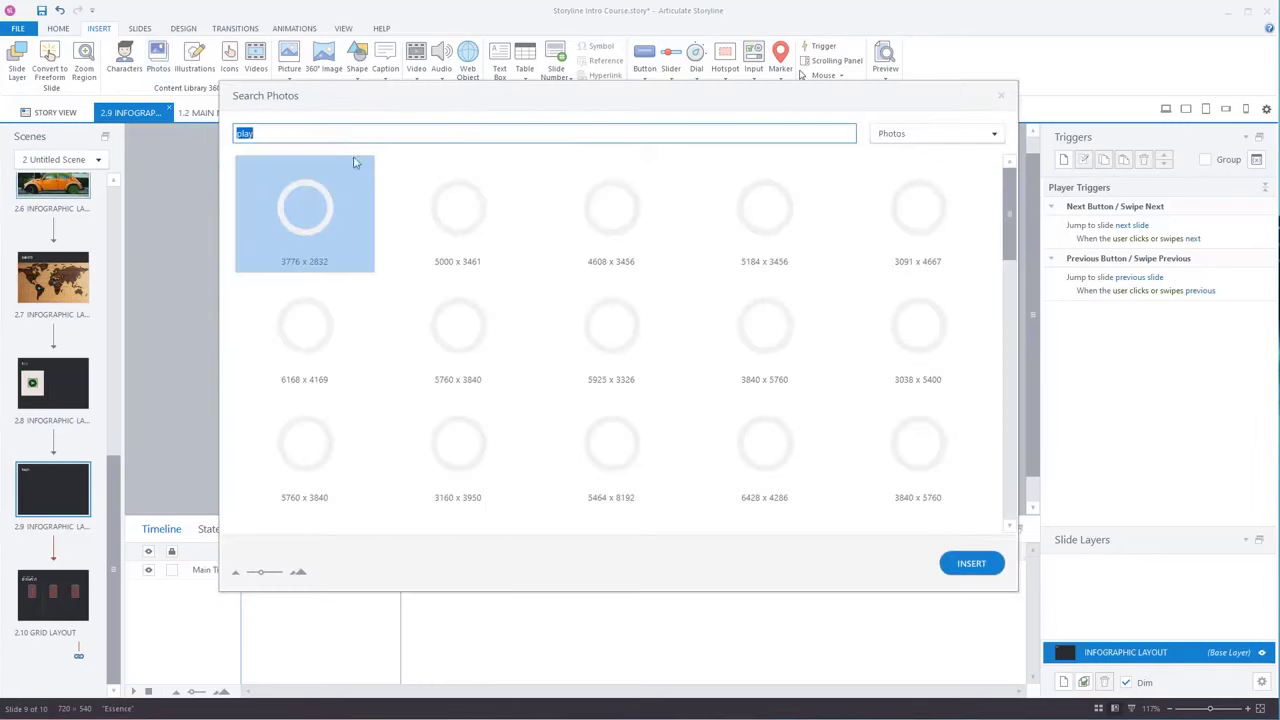
pyautogui.click(321, 131)
pyautogui.moveTo(341, 136); pyautogui.dragTo(47, 152)
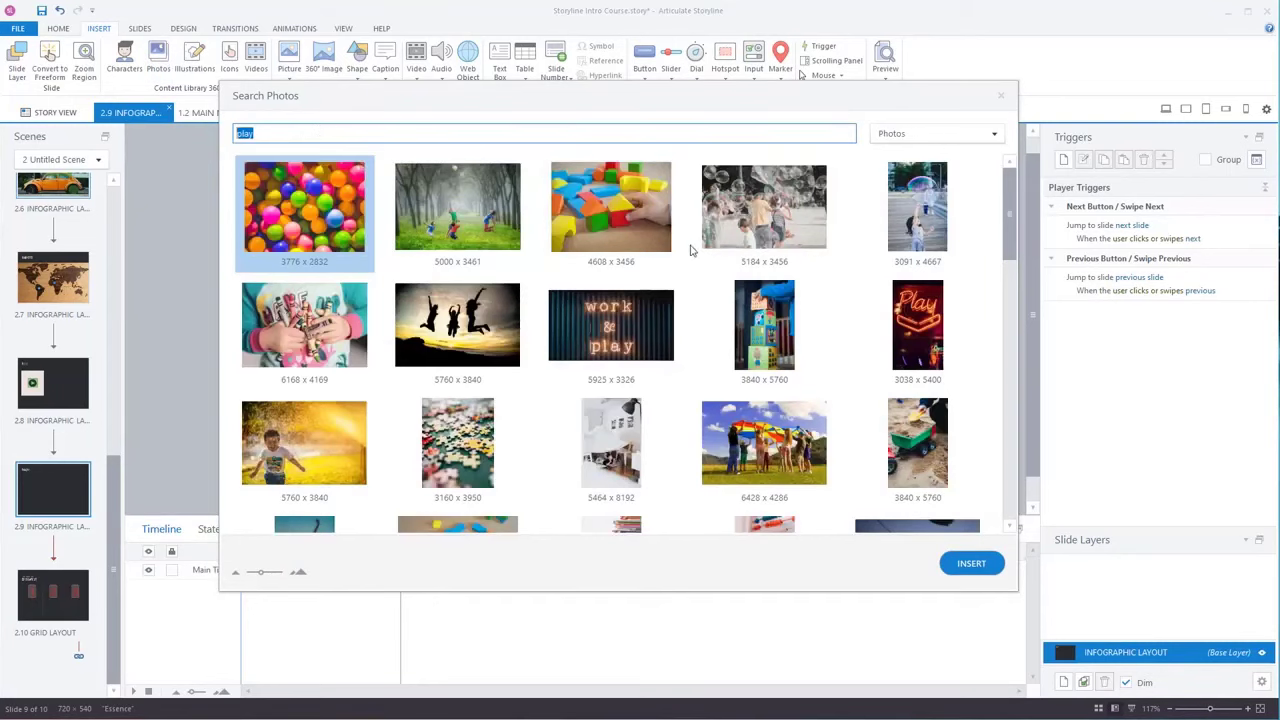
pyautogui.write('meeting')
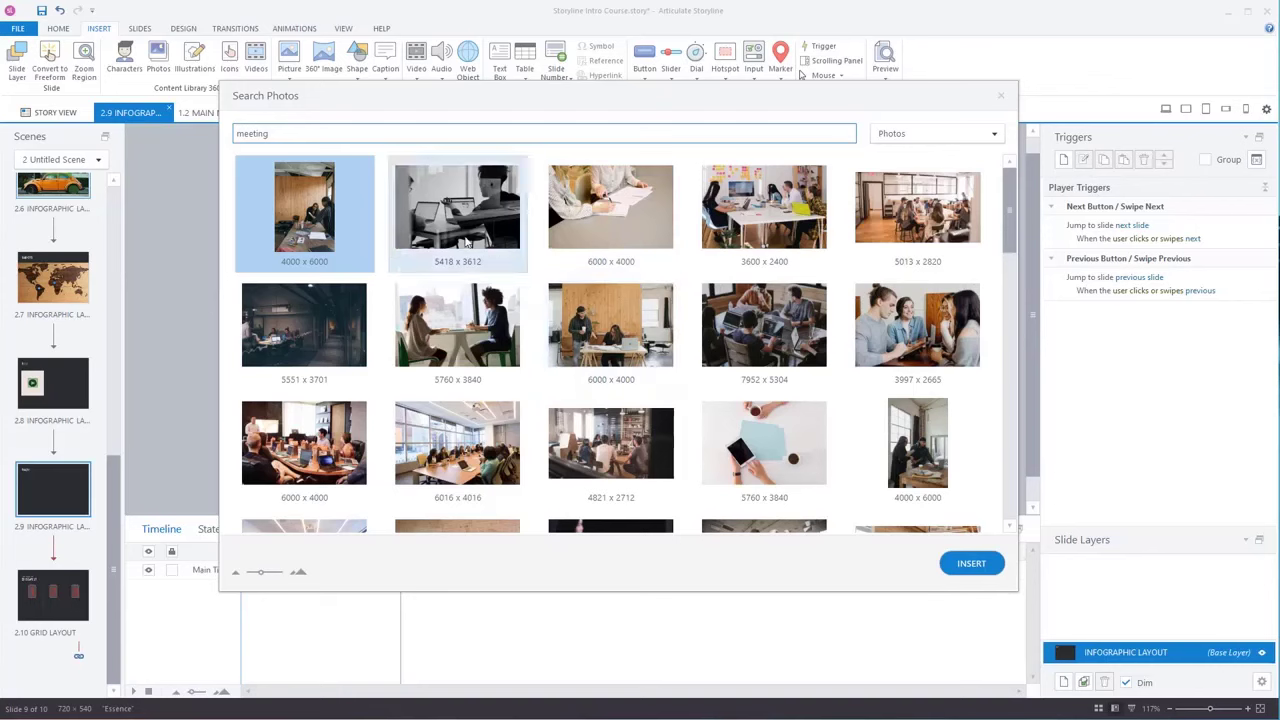
pyautogui.click(453, 348)
pyautogui.click(967, 563)
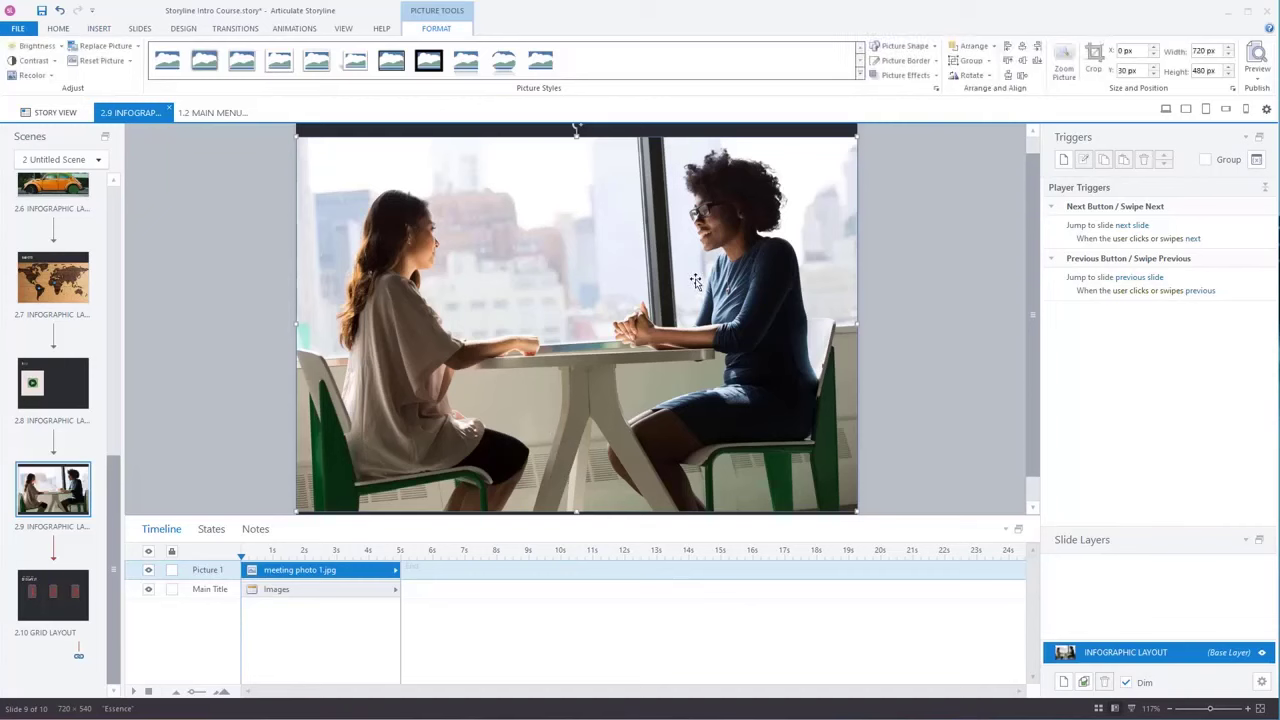
# Crop the left and right sides of the meeting photo to a width of about 631 px
pyautogui.click(1094, 56)
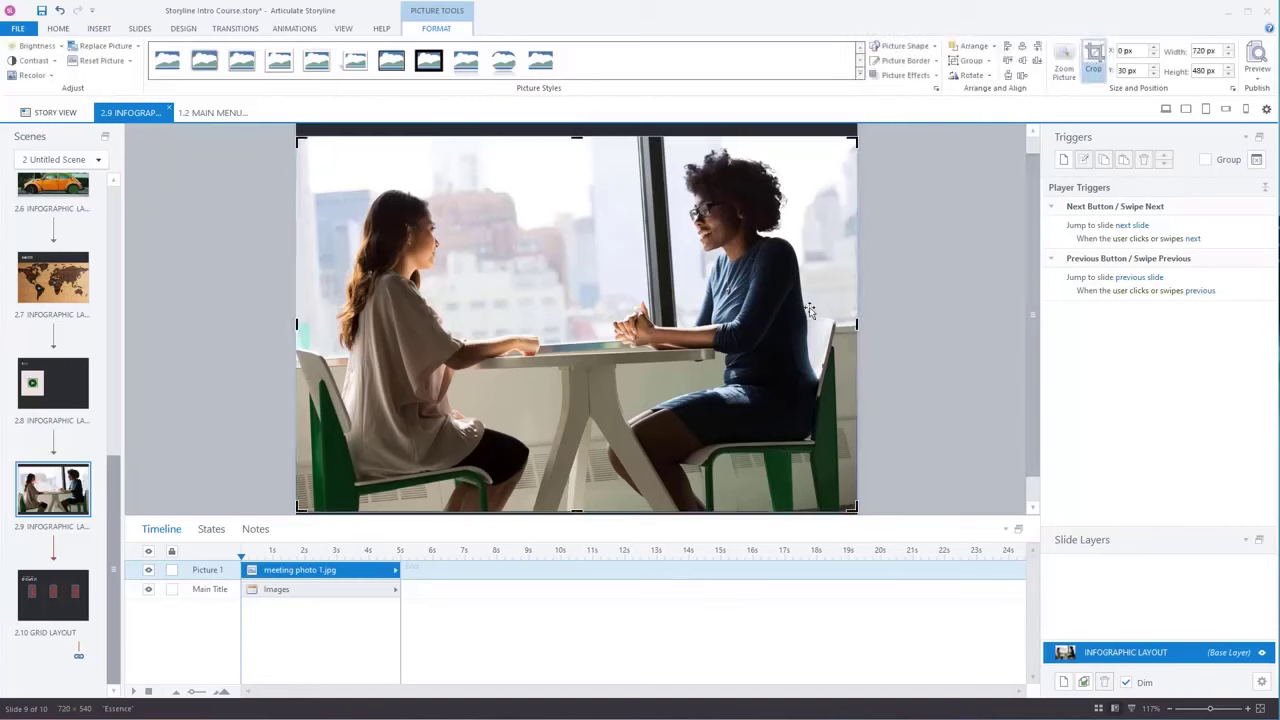
pyautogui.moveTo(857, 323); pyautogui.dragTo(818, 323)
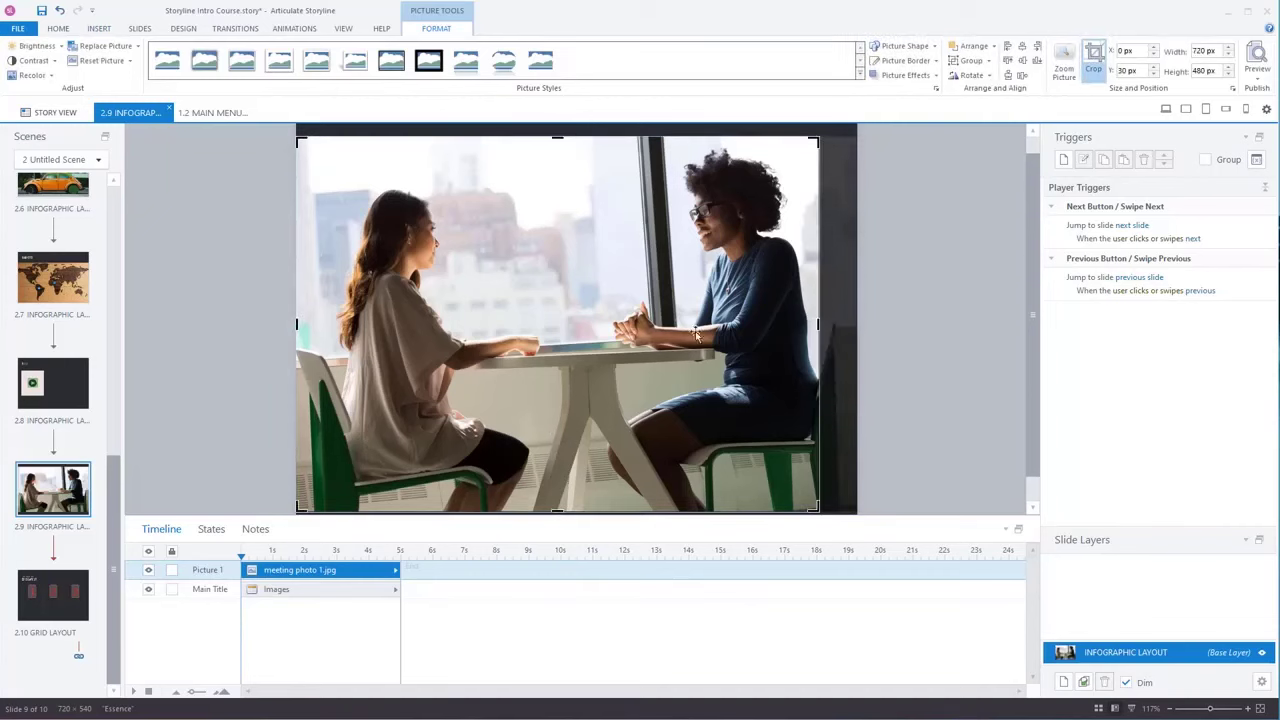
pyautogui.moveTo(296, 323); pyautogui.dragTo(327, 323)
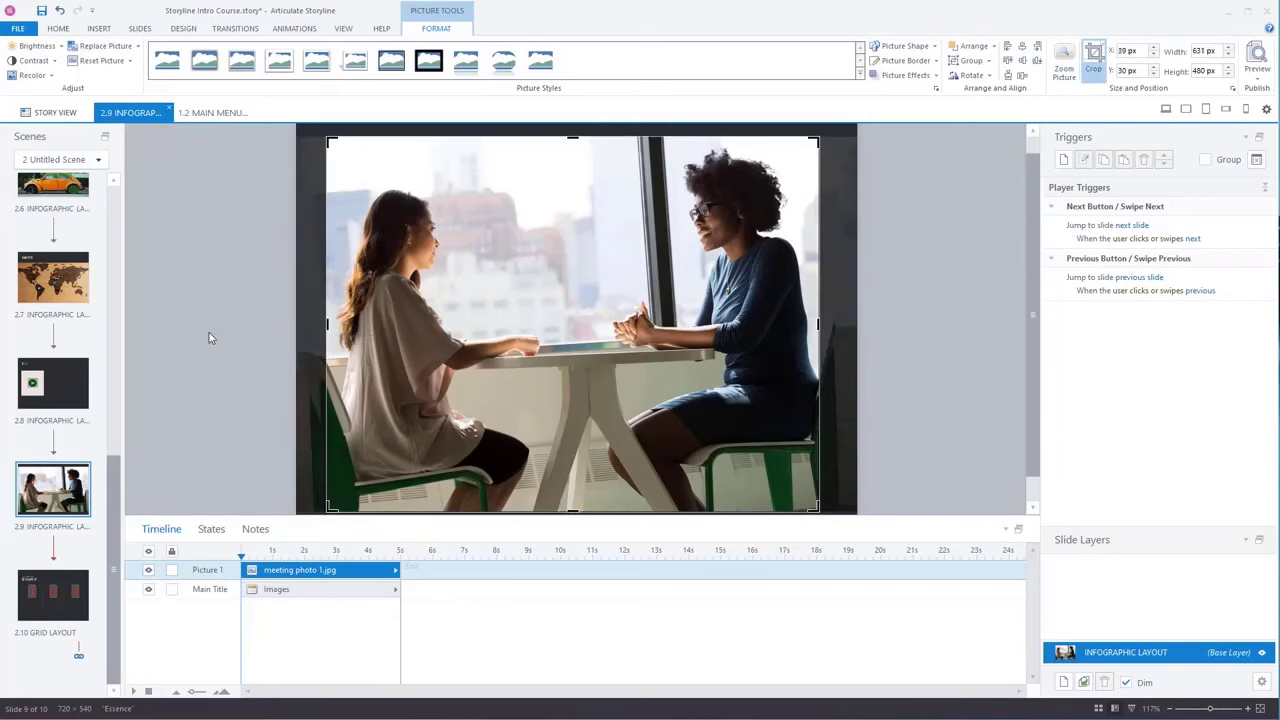
pyautogui.click(209, 332)
# Shrink the cropped meeting photo and place it near the centre of the slide, below the Images title
pyautogui.click(334, 186)
pyautogui.moveTo(327, 137); pyautogui.dragTo(564, 373)
pyautogui.moveTo(703, 432); pyautogui.dragTo(269, 273)
pyautogui.click(225, 410)
pyautogui.hotkey('ctrl', 'z')
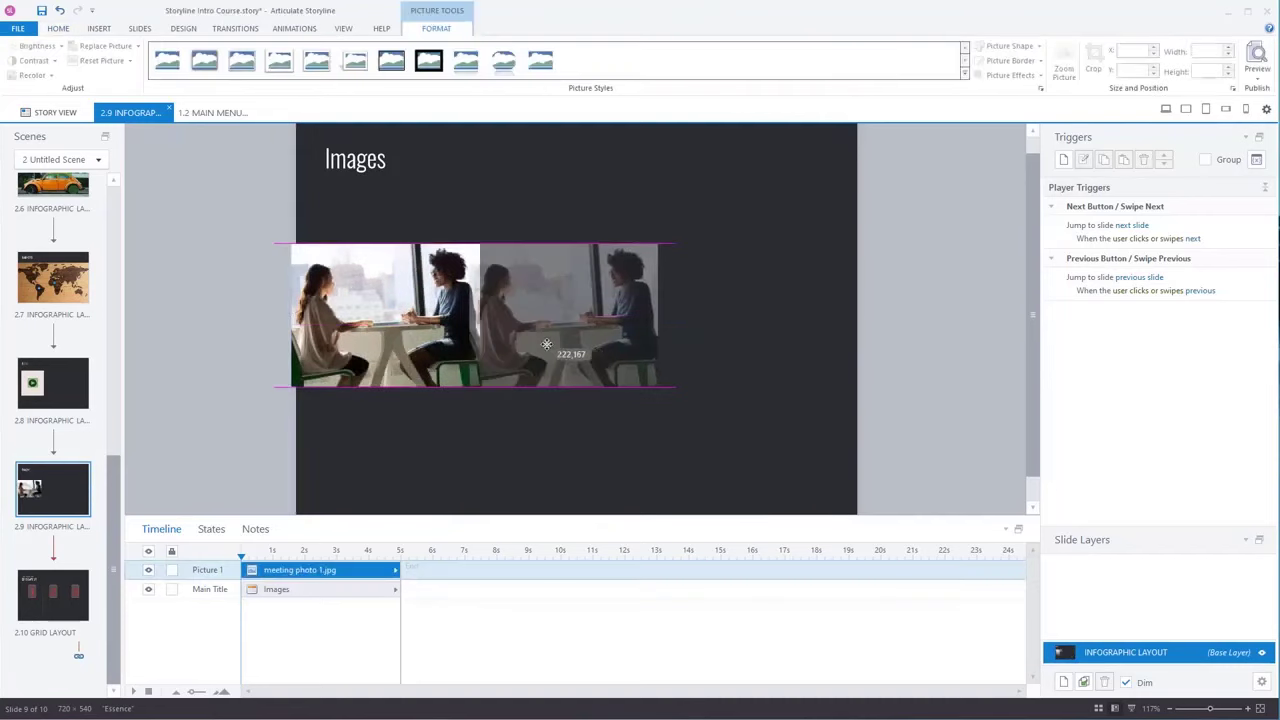
pyautogui.click(243, 357)
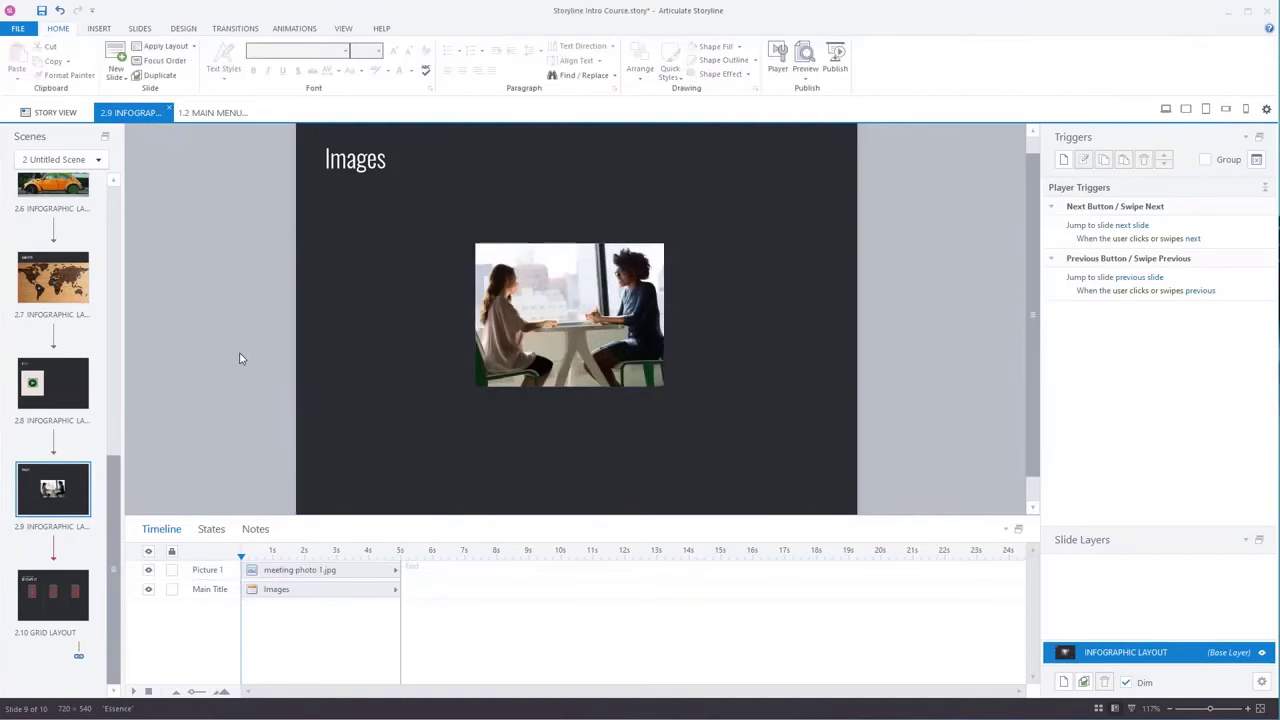
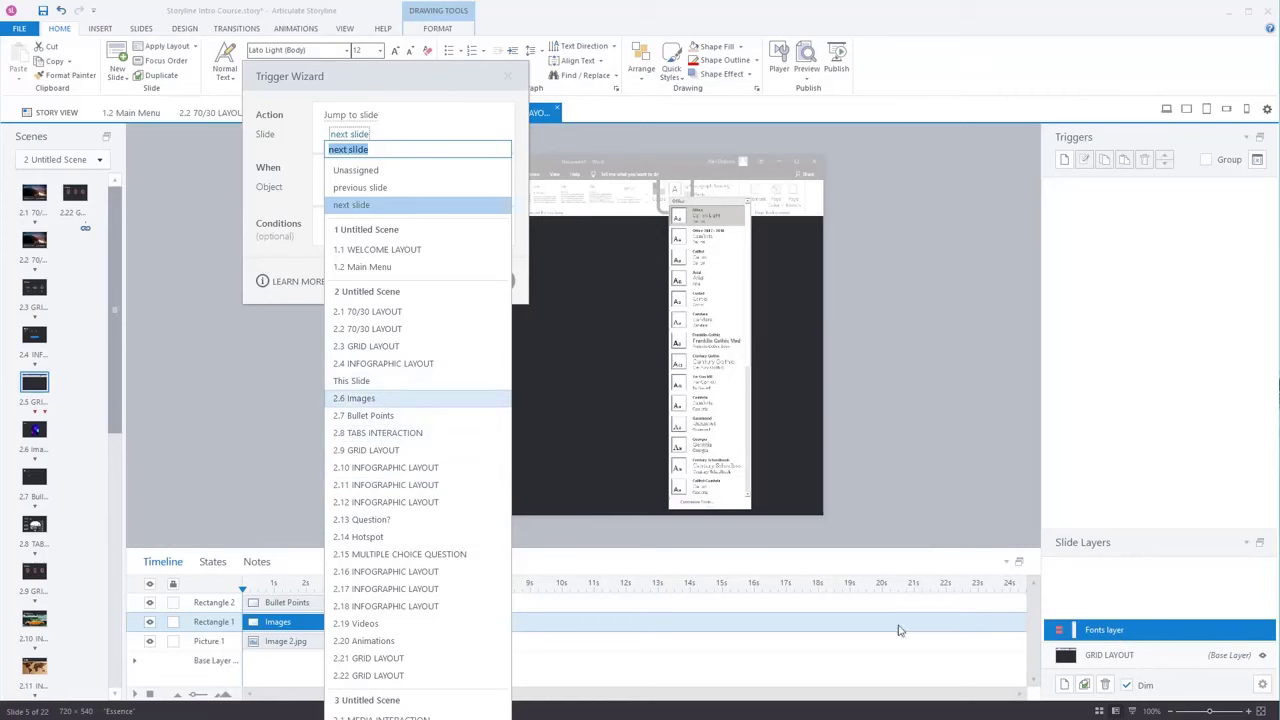
# Set the Images rectangle's trigger on the Fonts layer to jump to slide 2.6 Images when clicked
pyautogui.click(382, 402)
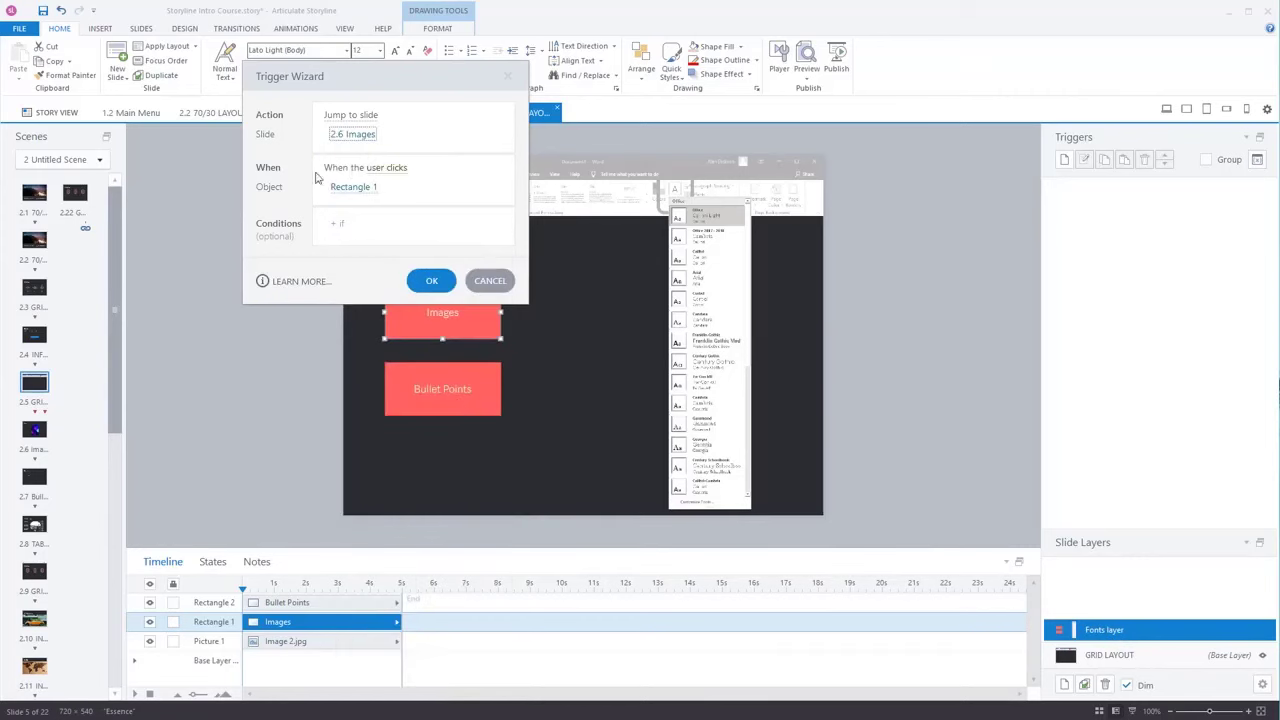
pyautogui.click(432, 284)
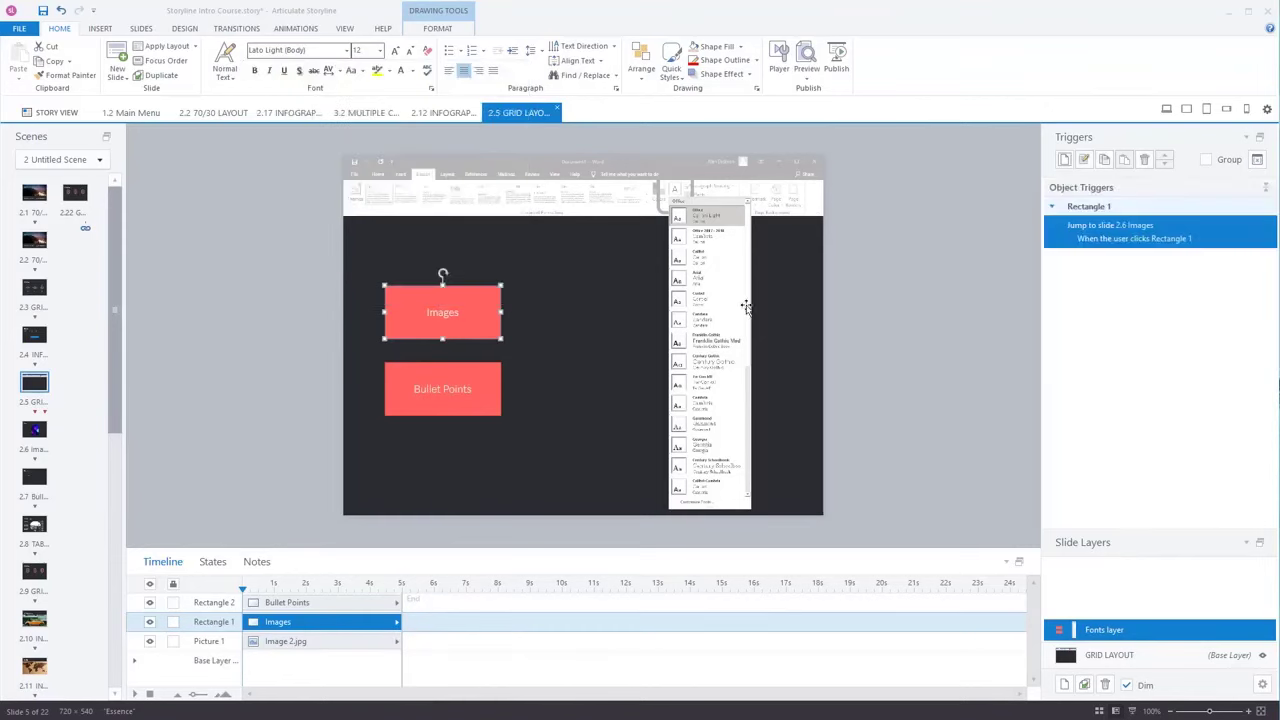
# Preview slide 2.5 GRID LAYOUT on its own, open its Fonts layer and test the Images rectangle's link
pyautogui.click(806, 72)
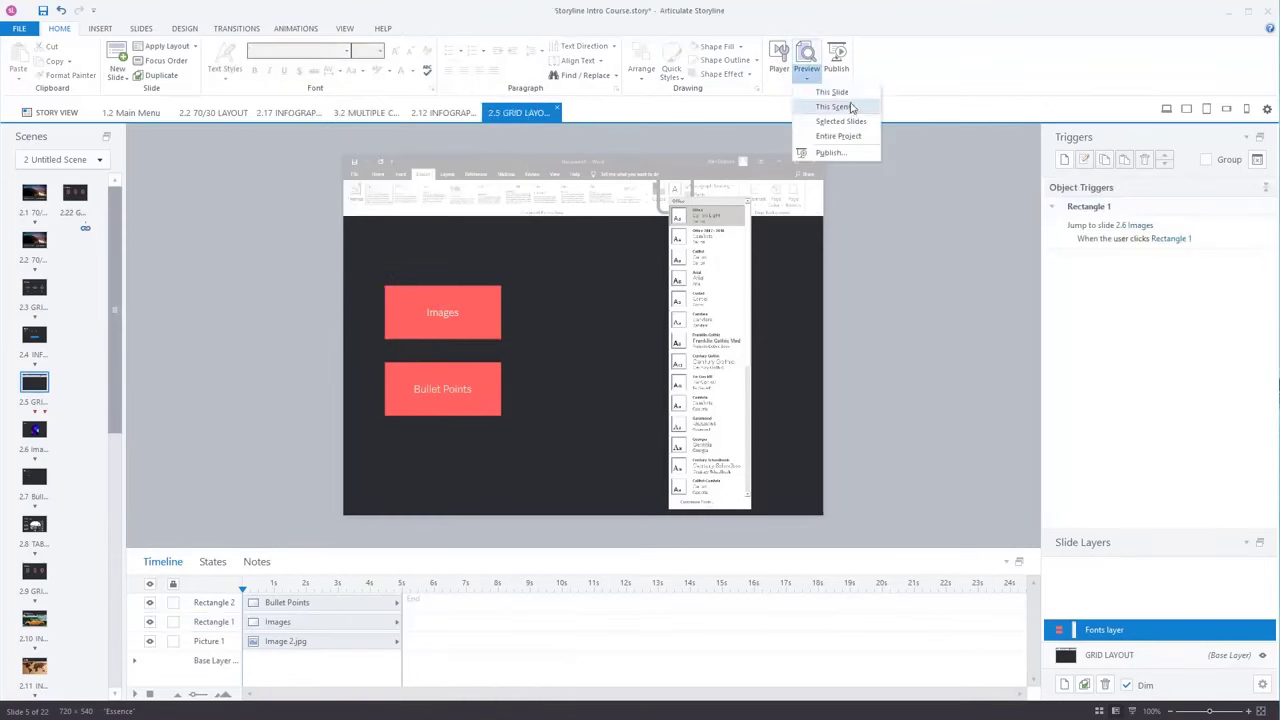
pyautogui.click(828, 106)
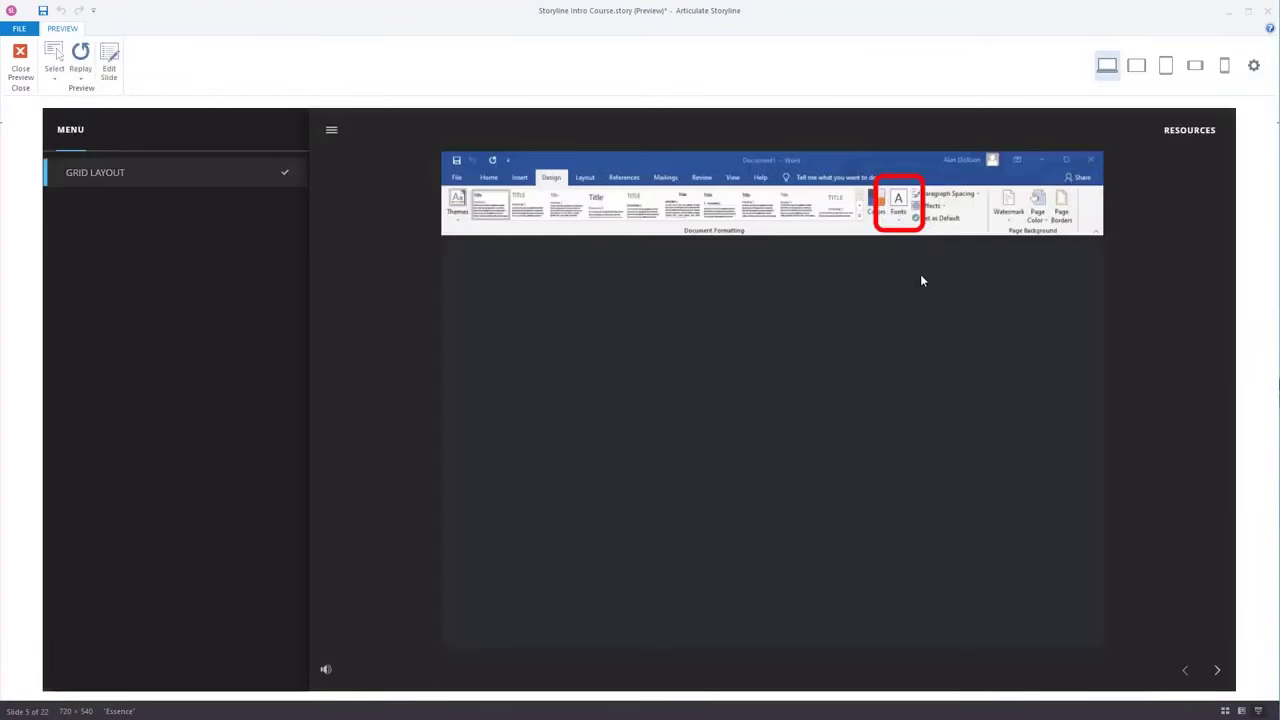
pyautogui.click(906, 218)
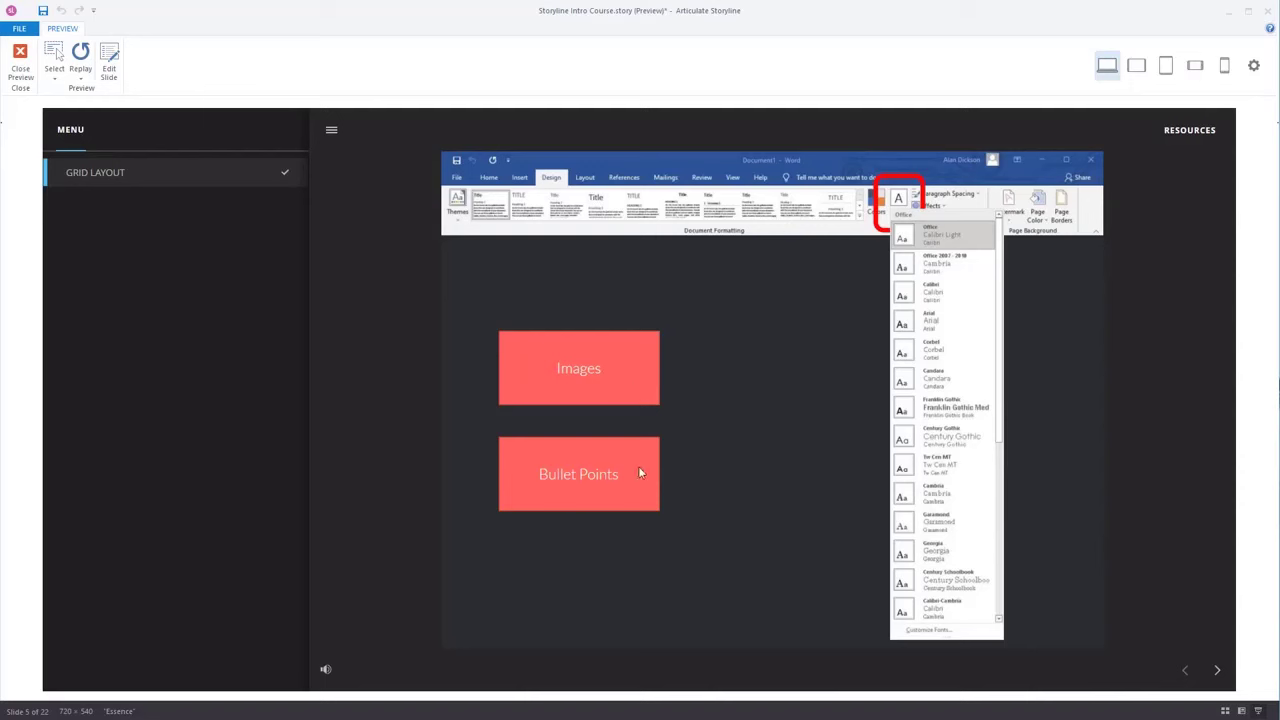
pyautogui.click(634, 383)
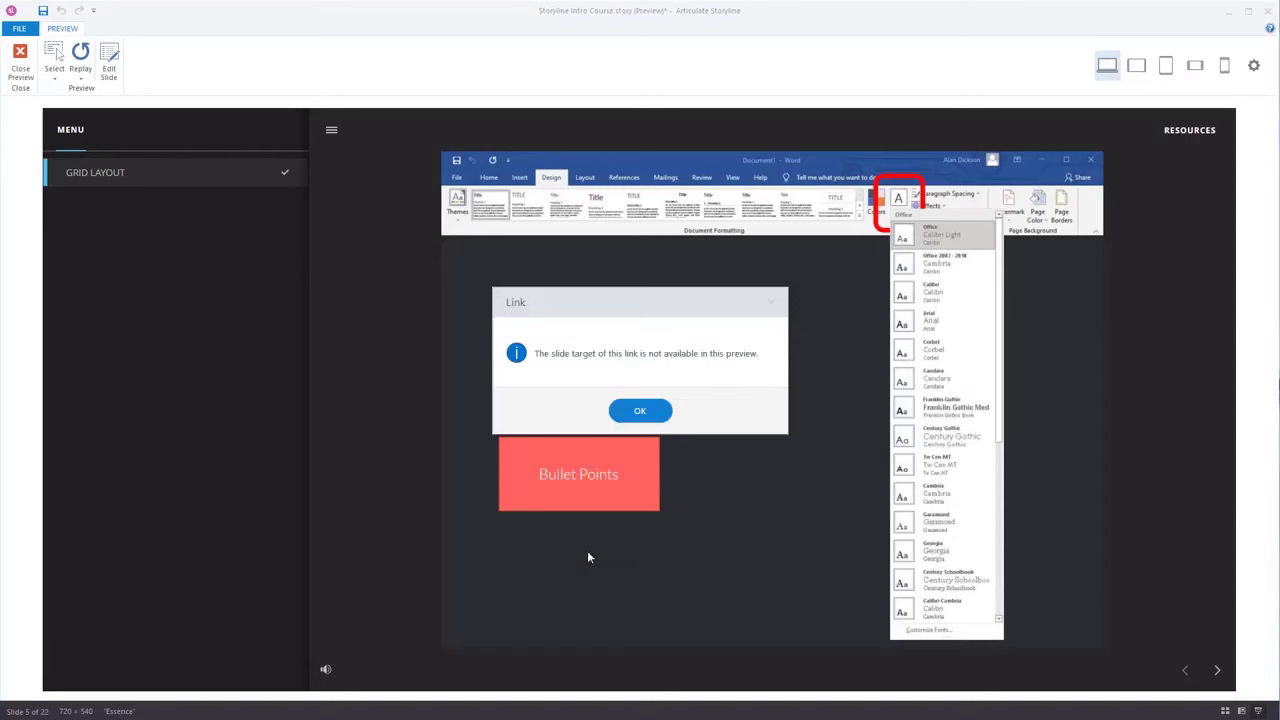
pyautogui.click(656, 414)
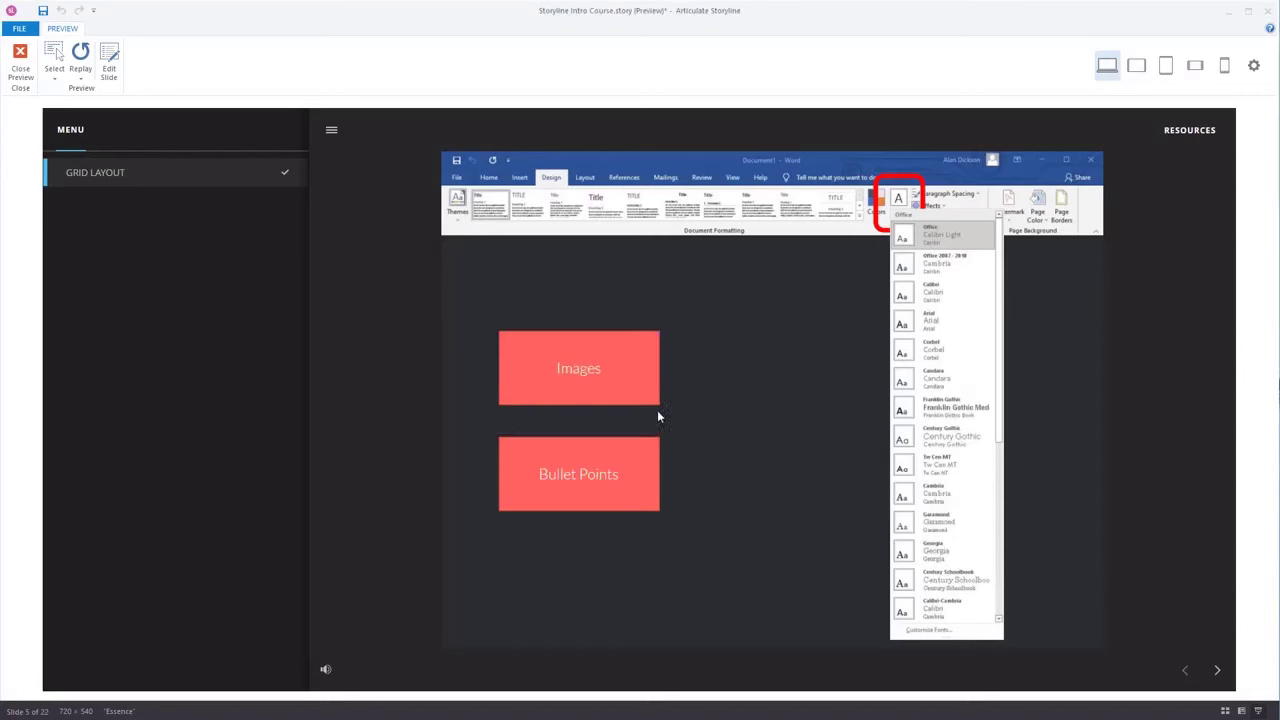
pyautogui.click(22, 68)
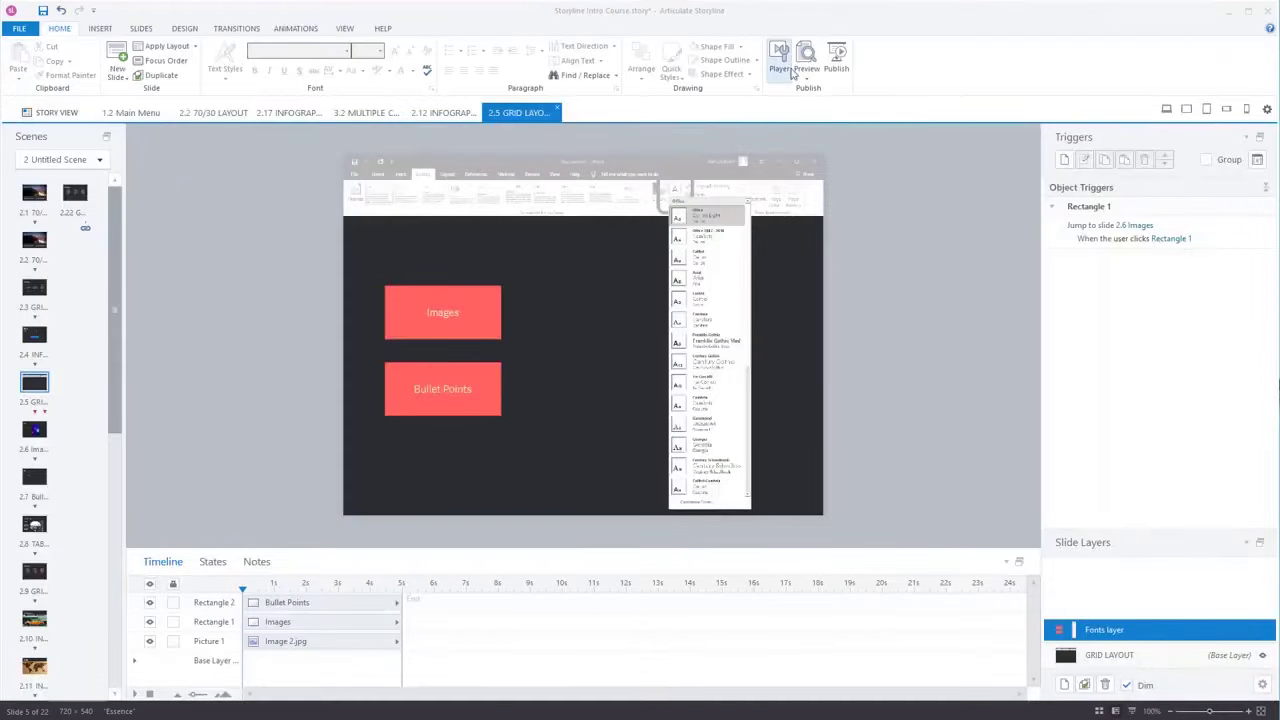
# Preview the entire project and test the Images rectangle's link from the GRID LAYOUT slide that precedes Images
pyautogui.click(806, 77)
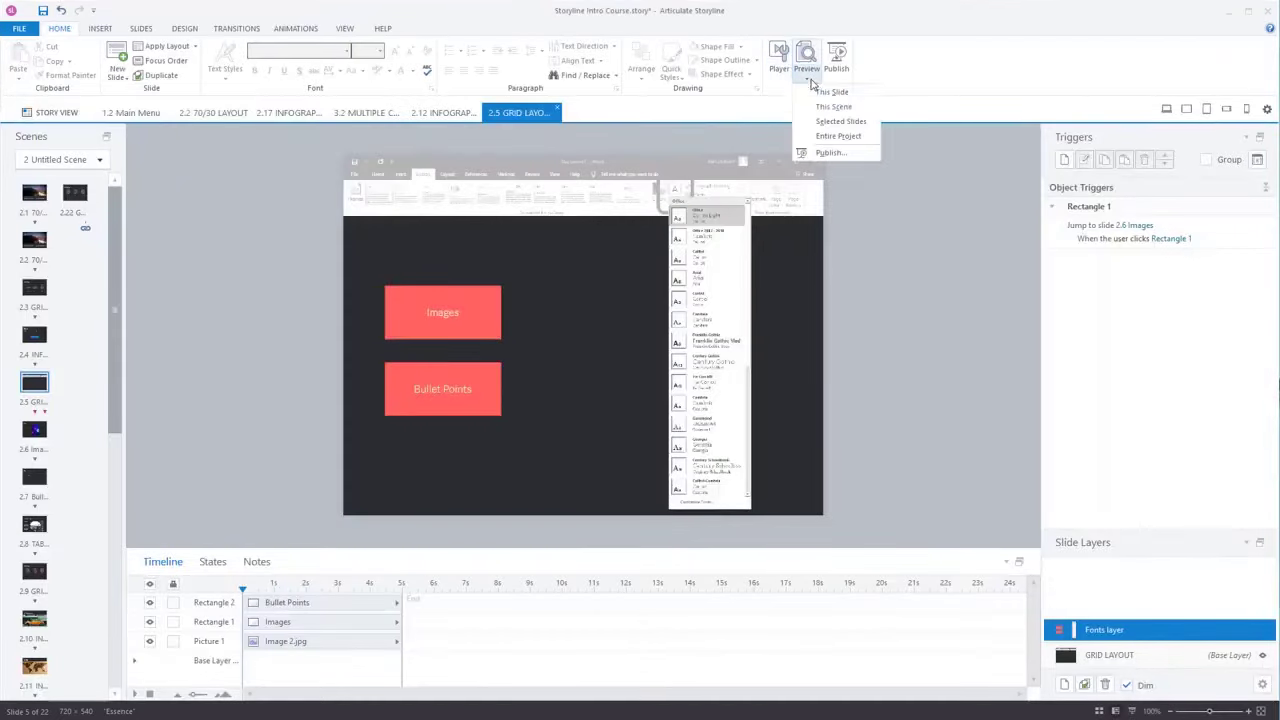
pyautogui.click(852, 138)
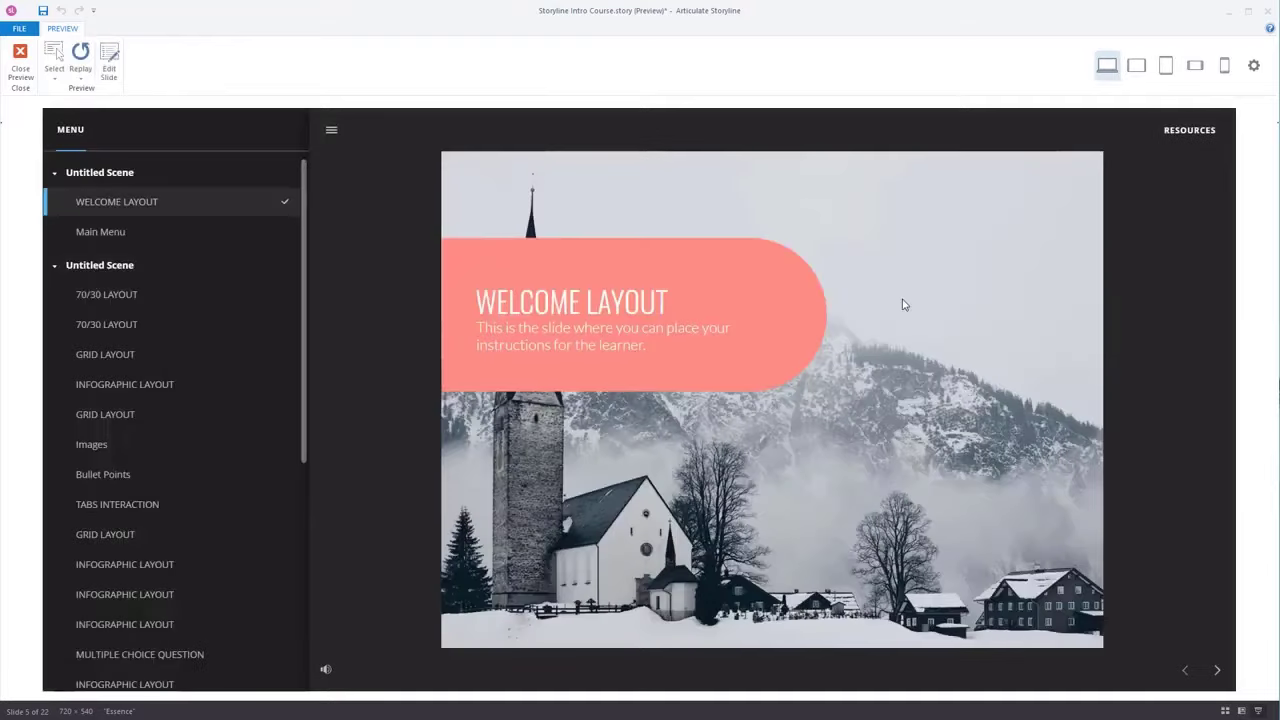
pyautogui.scroll(-2, 140, 375)
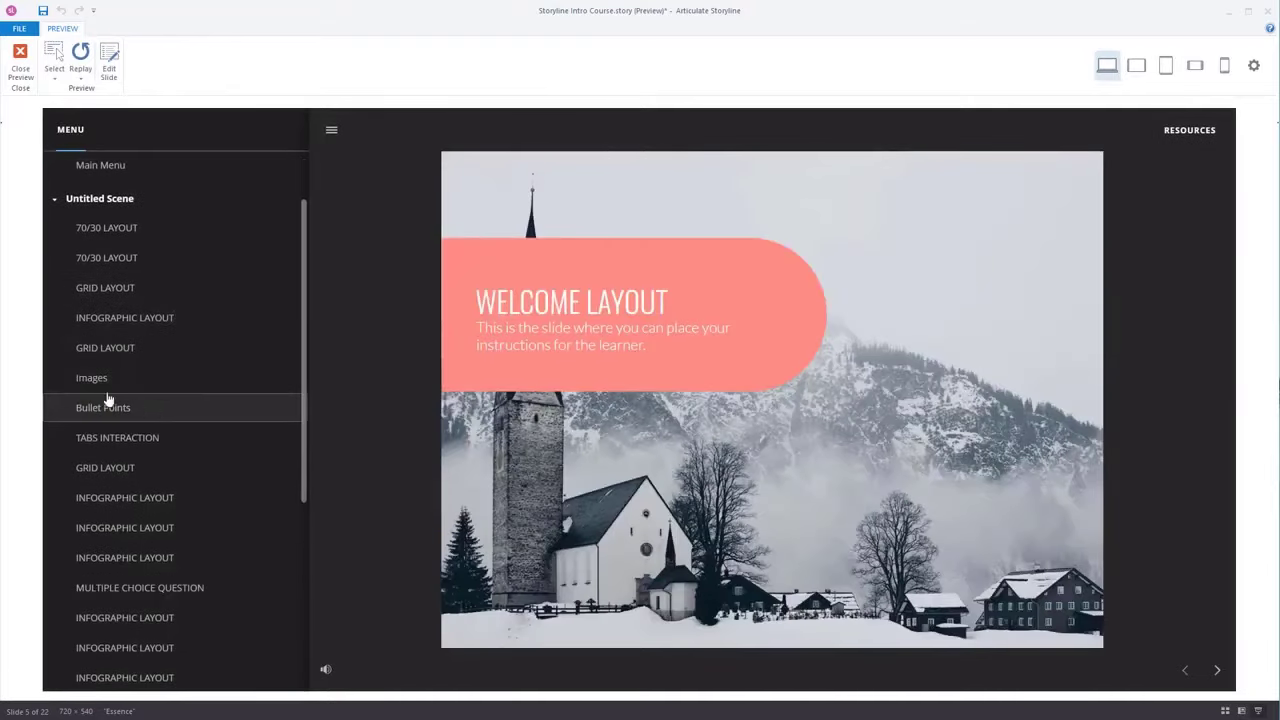
pyautogui.click(118, 350)
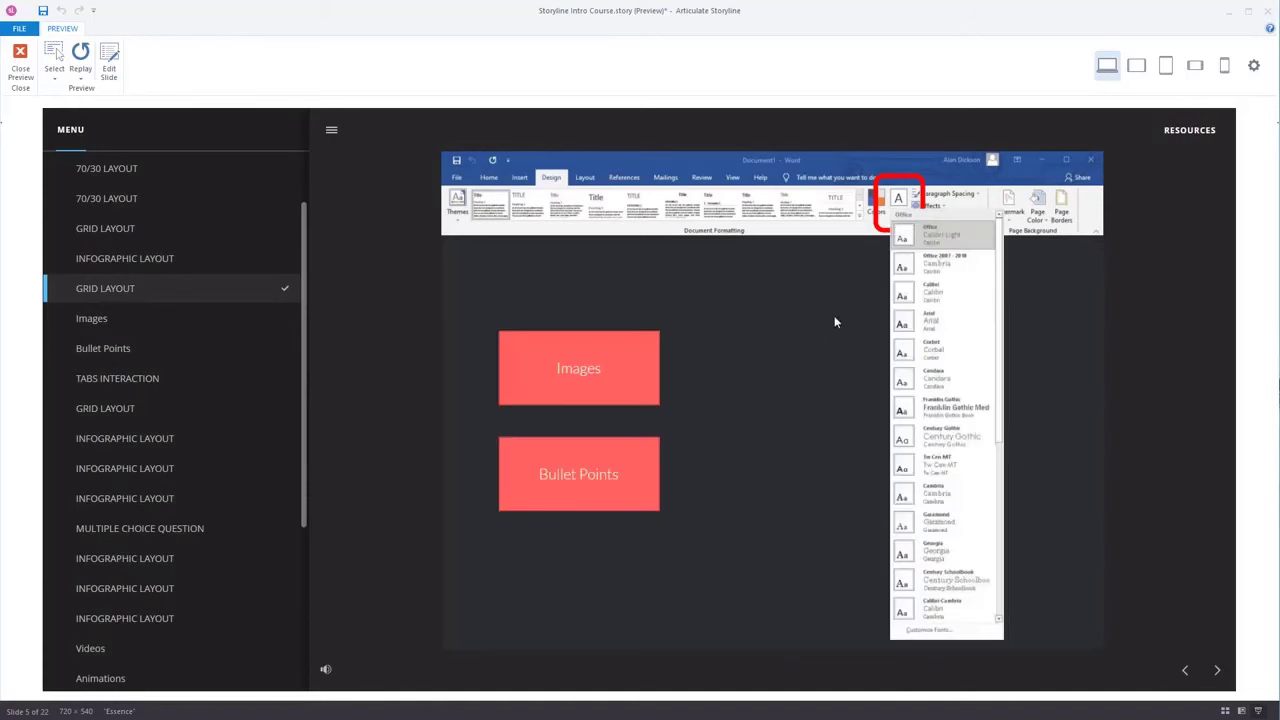
pyautogui.click(598, 387)
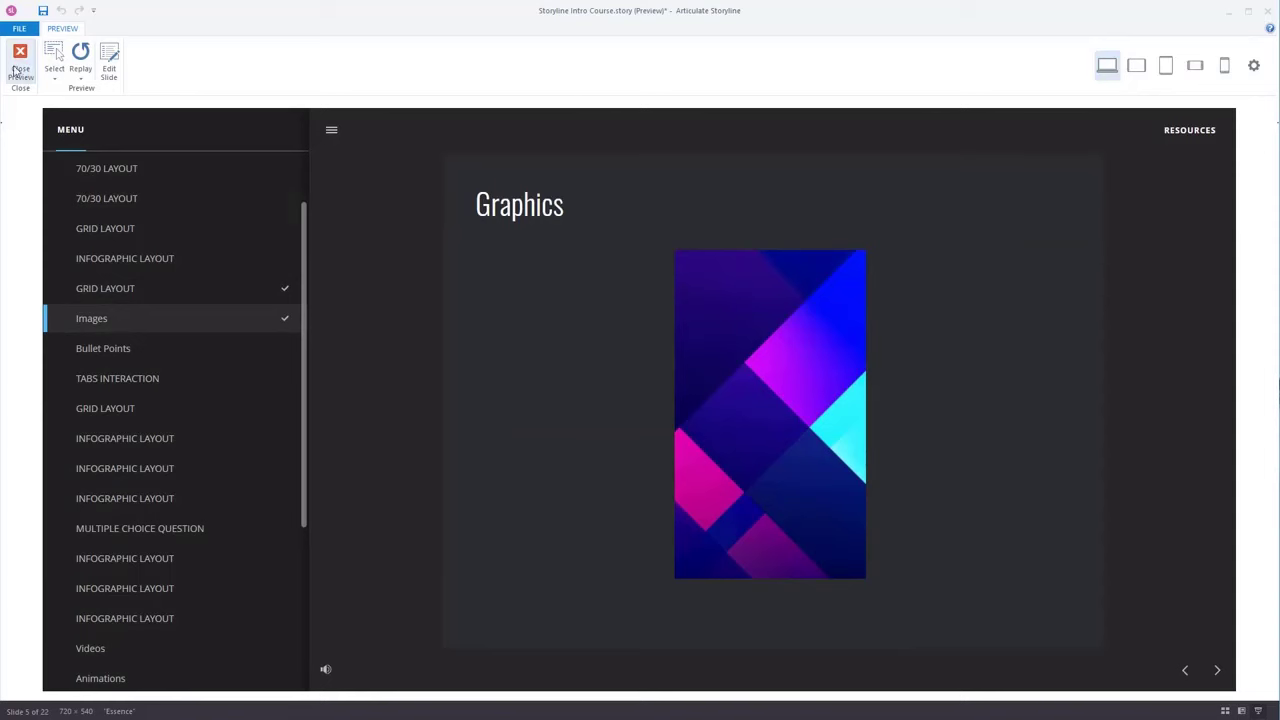
pyautogui.click(20, 60)
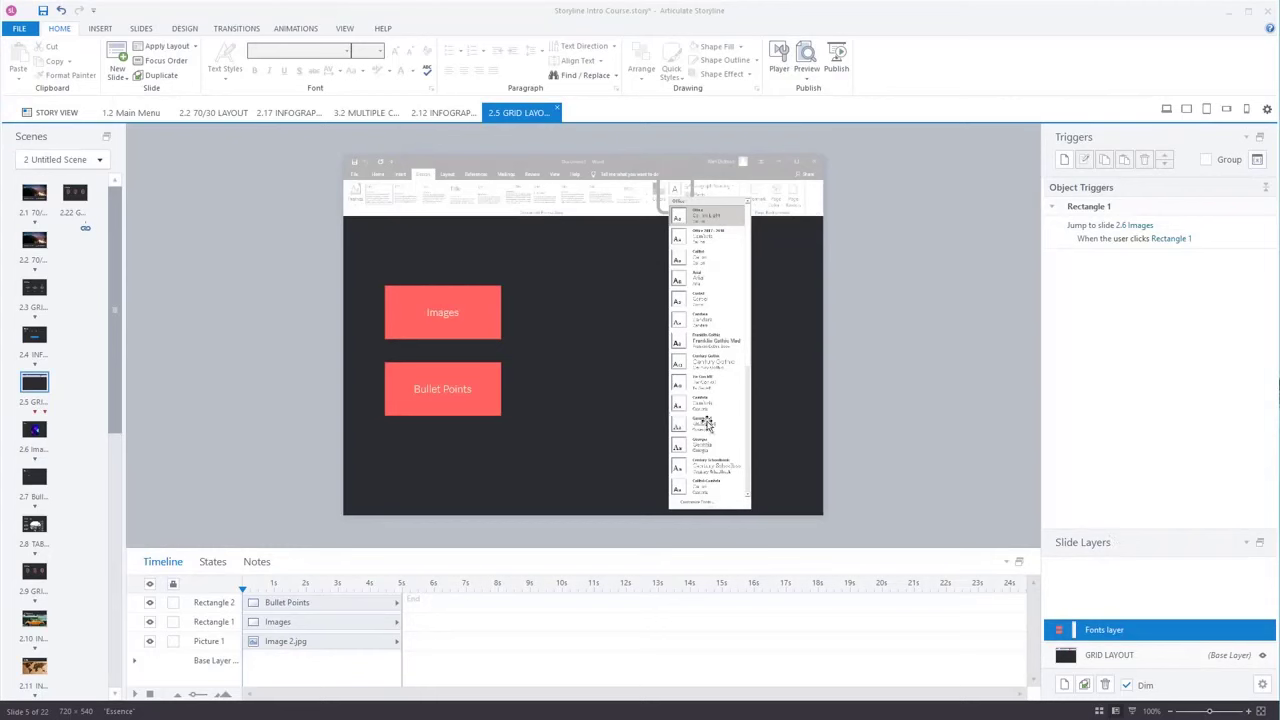
pyautogui.click(493, 320)
pyautogui.click(565, 352)
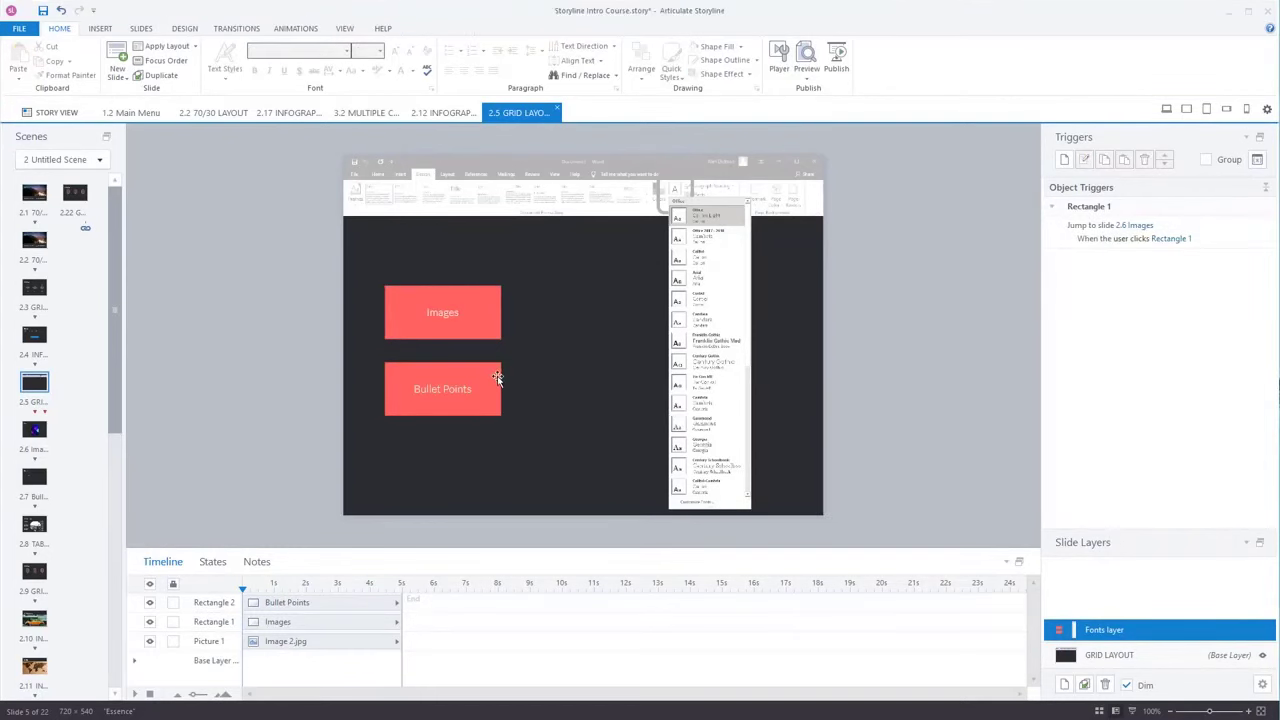
# Review the jump triggers of the items on slide 1.2 Main Menu and of the Images rectangle on slide 2.5's Fonts layer
pyautogui.click(494, 322)
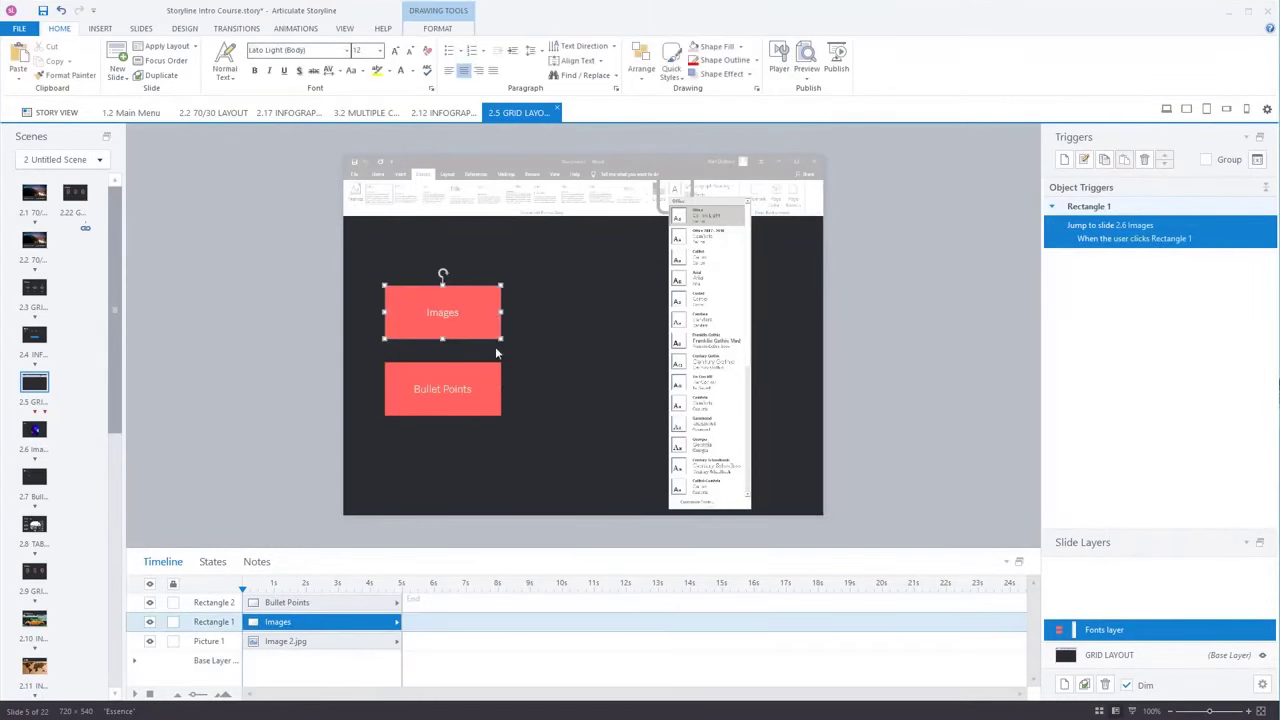
pyautogui.click(77, 115)
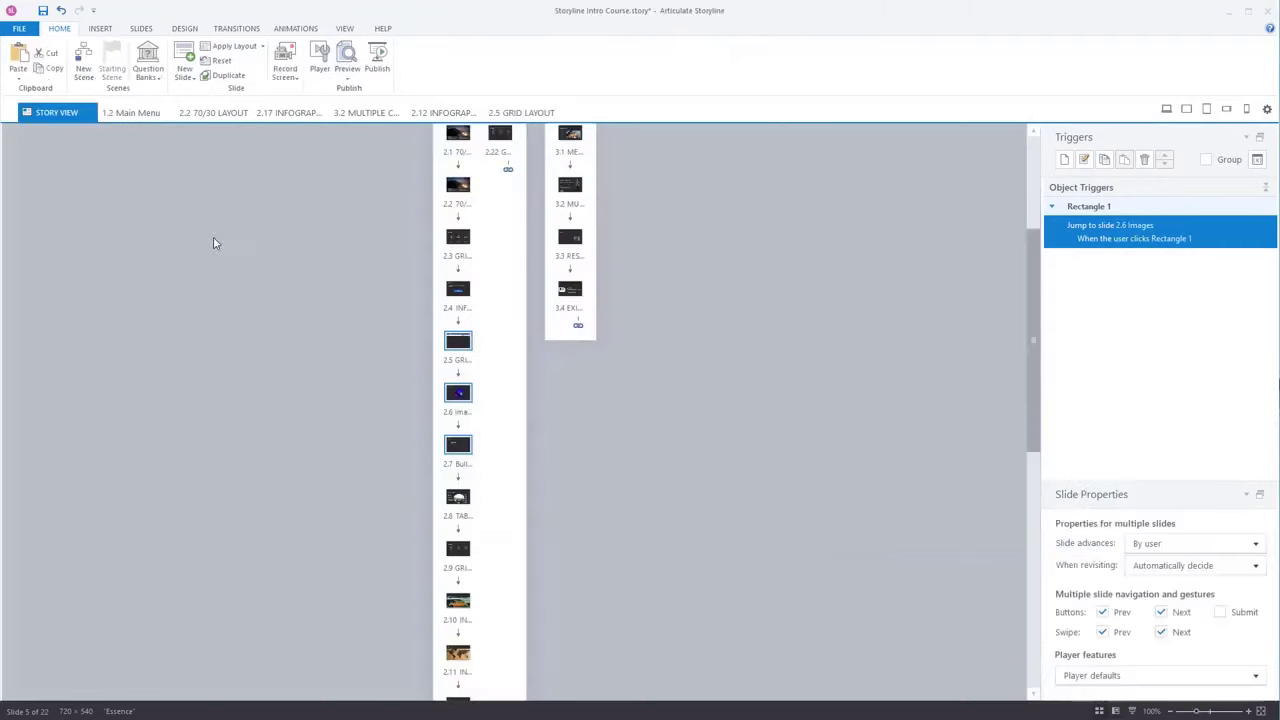
pyautogui.doubleClick(514, 242)
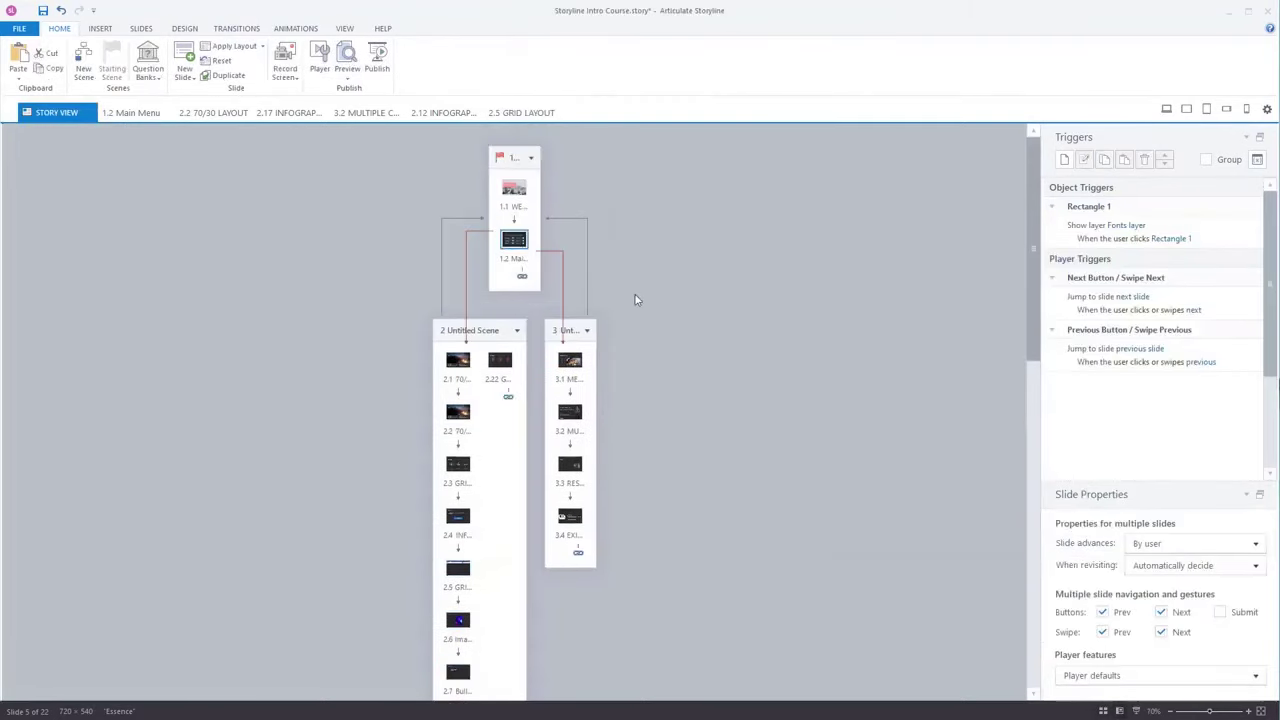
pyautogui.click(520, 322)
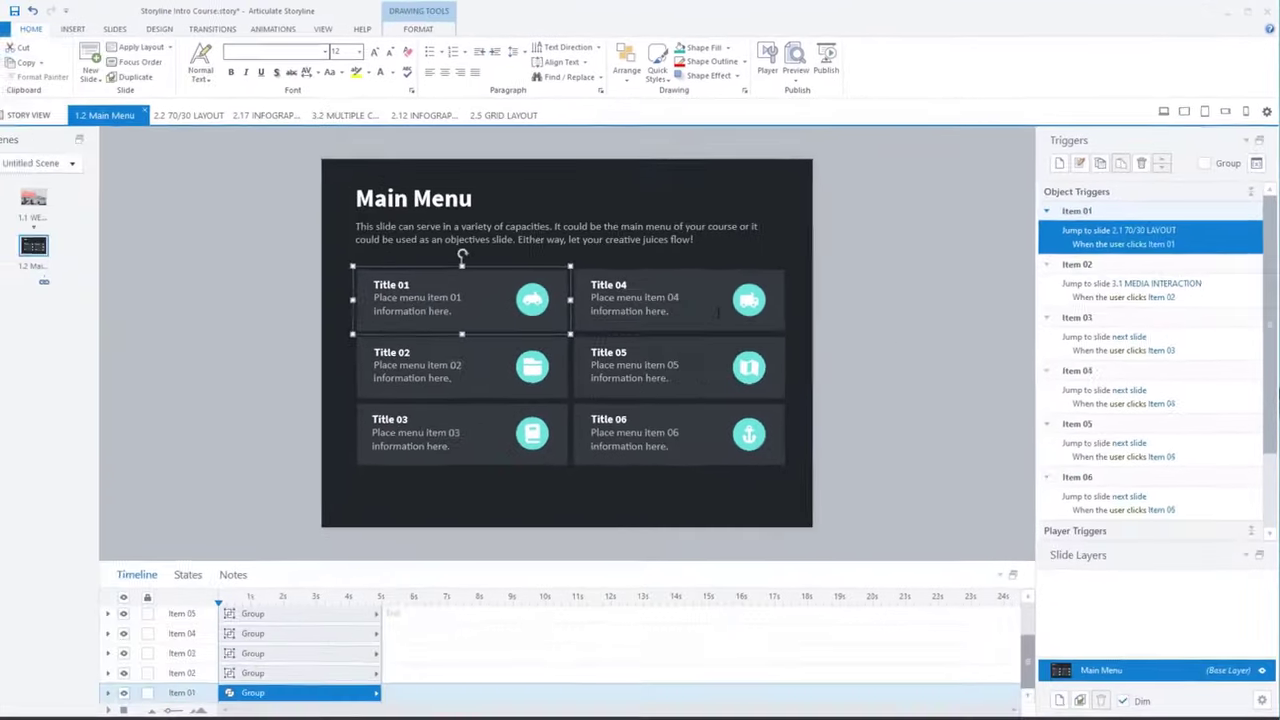
pyautogui.click(422, 450)
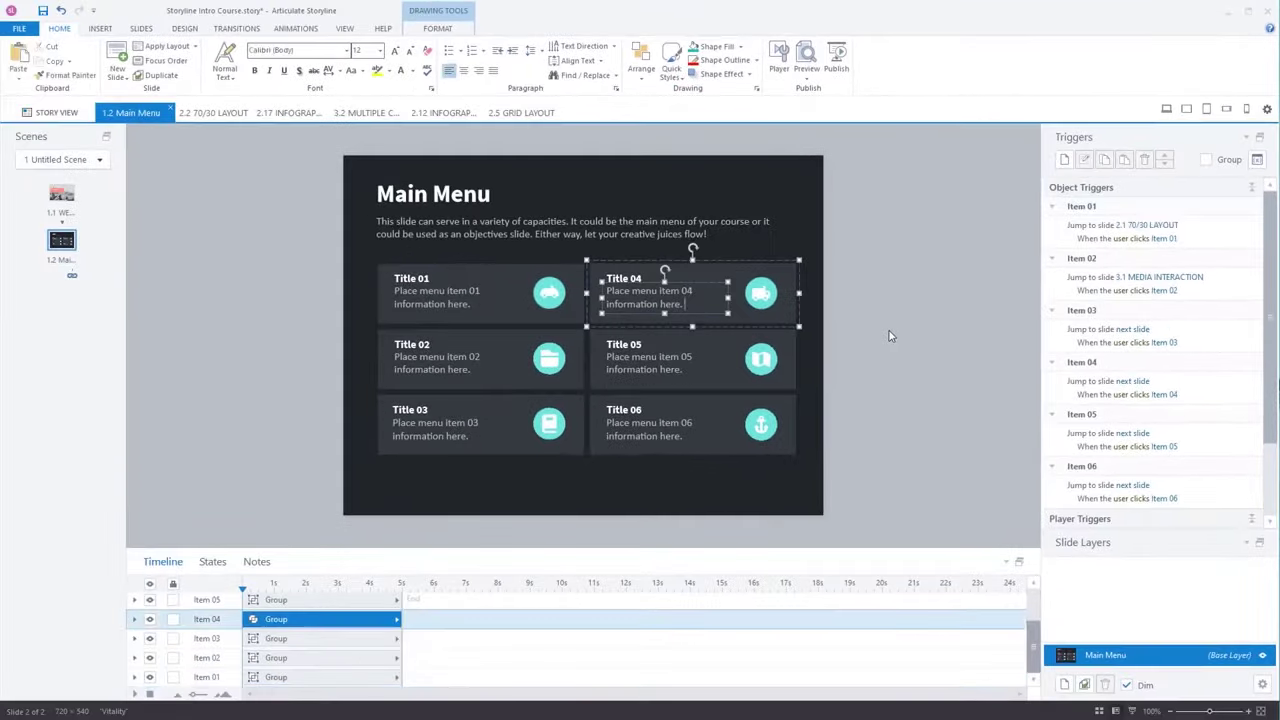
pyautogui.click(858, 355)
pyautogui.click(794, 308)
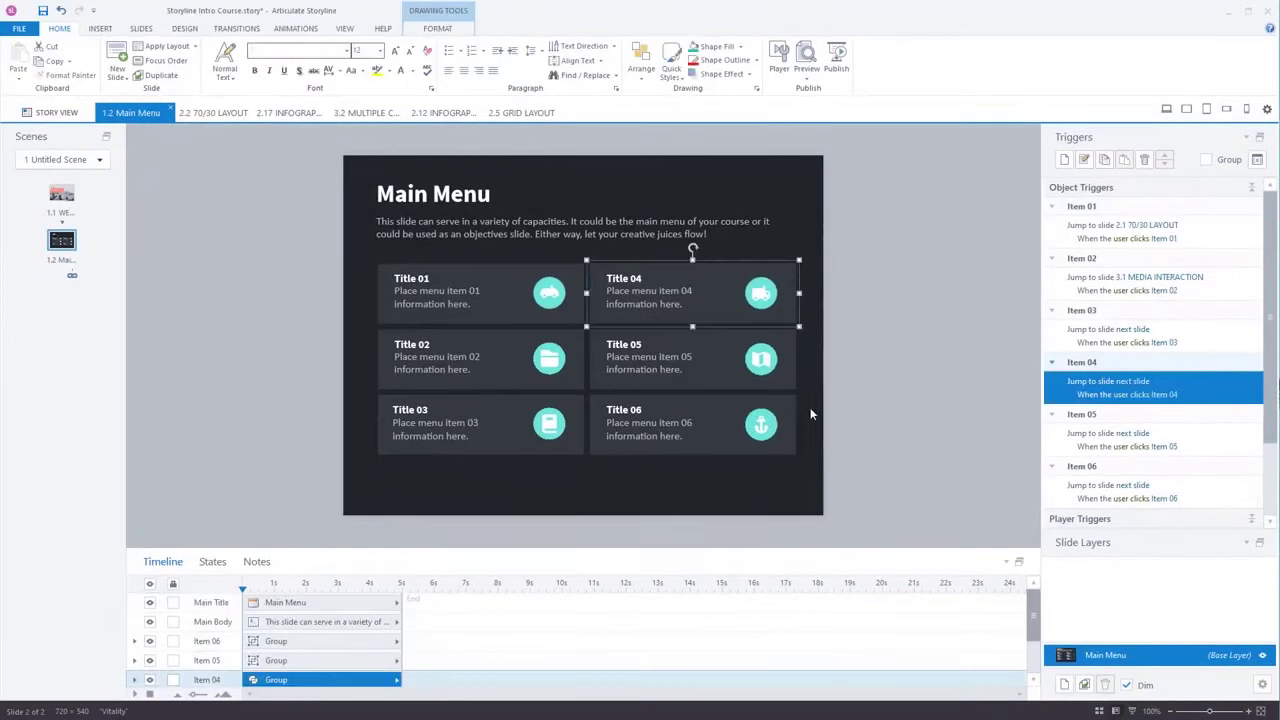
pyautogui.click(524, 390)
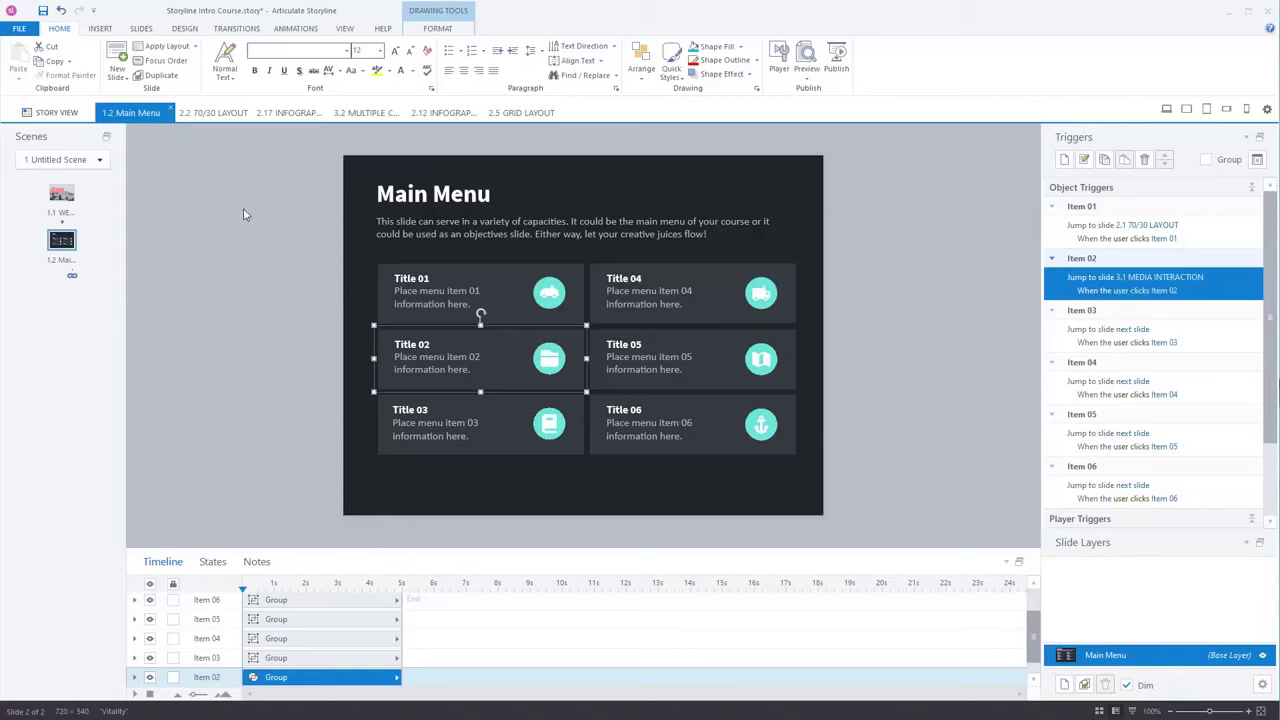
pyautogui.click(521, 112)
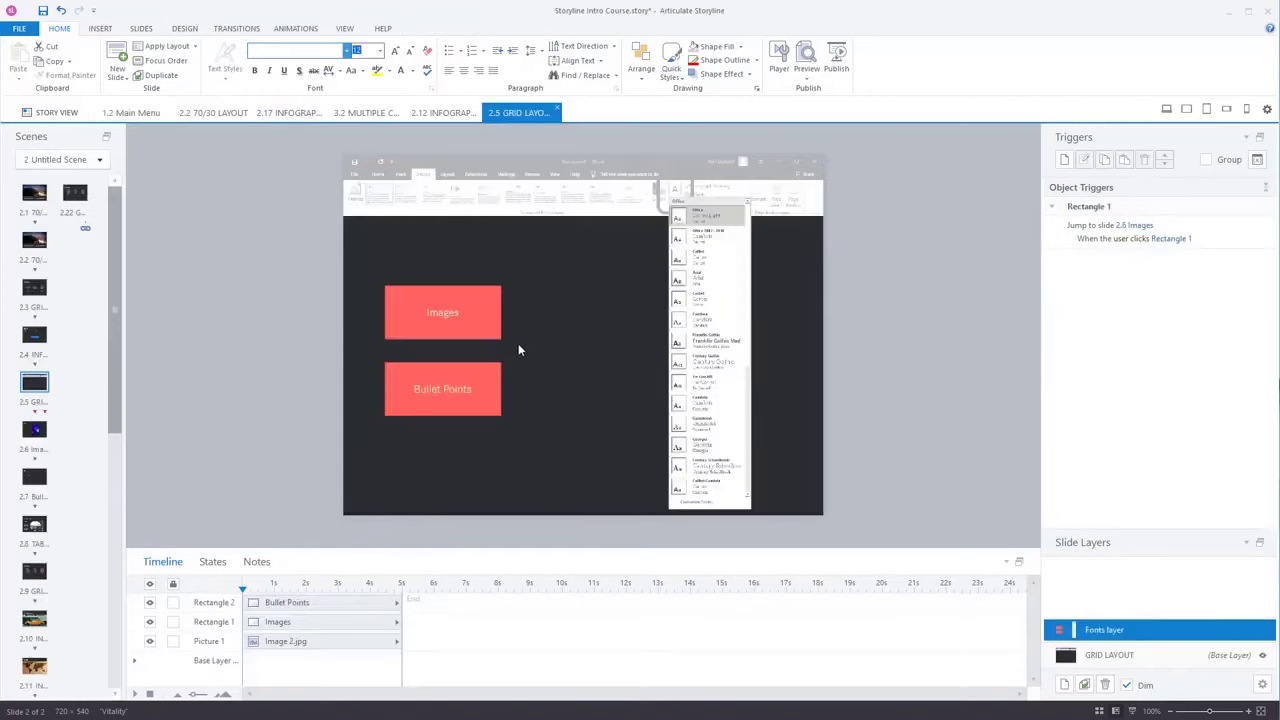
pyautogui.click(496, 322)
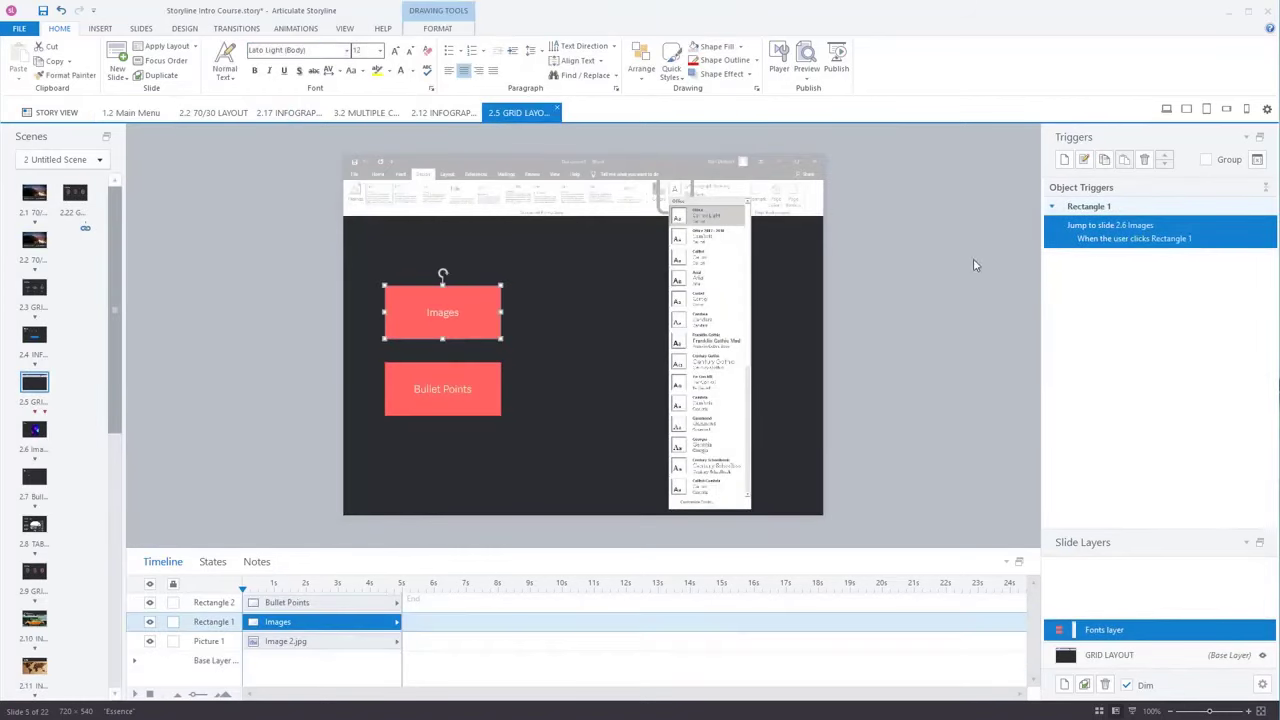
# Add a trigger to the Bullet Points rectangle on the Fonts layer that jumps to slide 2.7 Bullet Points when the mouse hovers over it
pyautogui.click(494, 406)
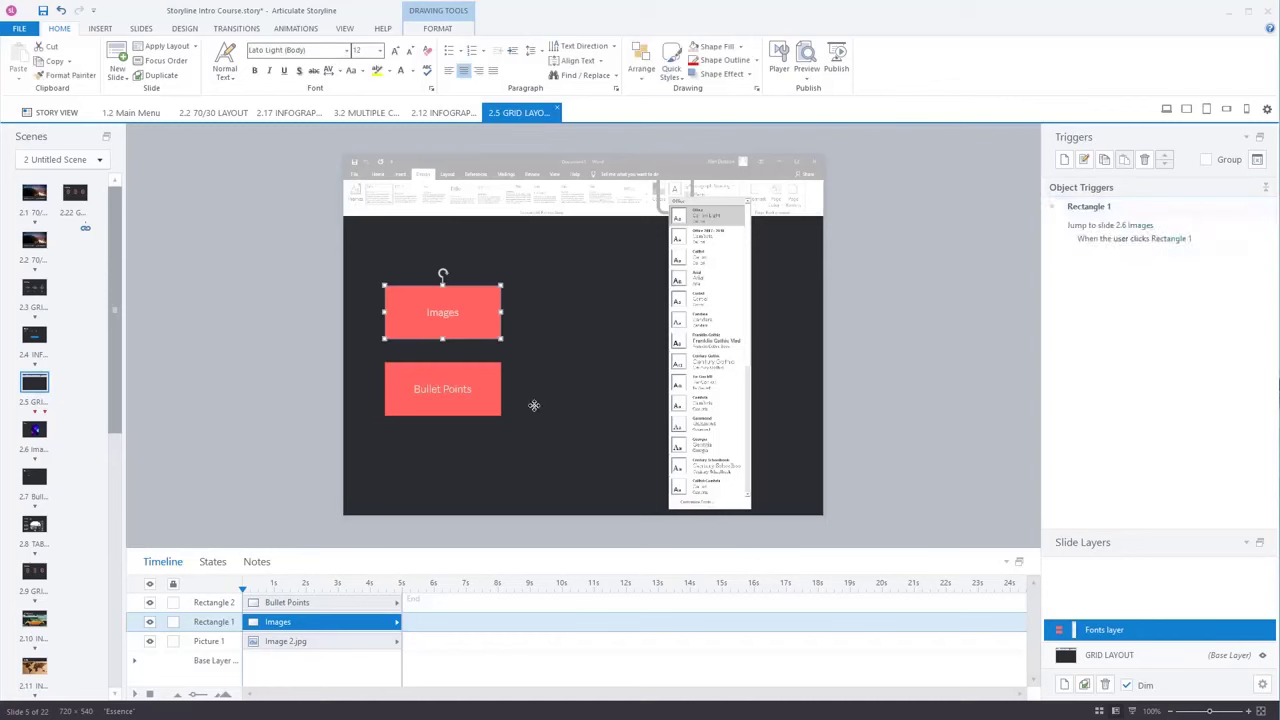
pyautogui.click(1066, 161)
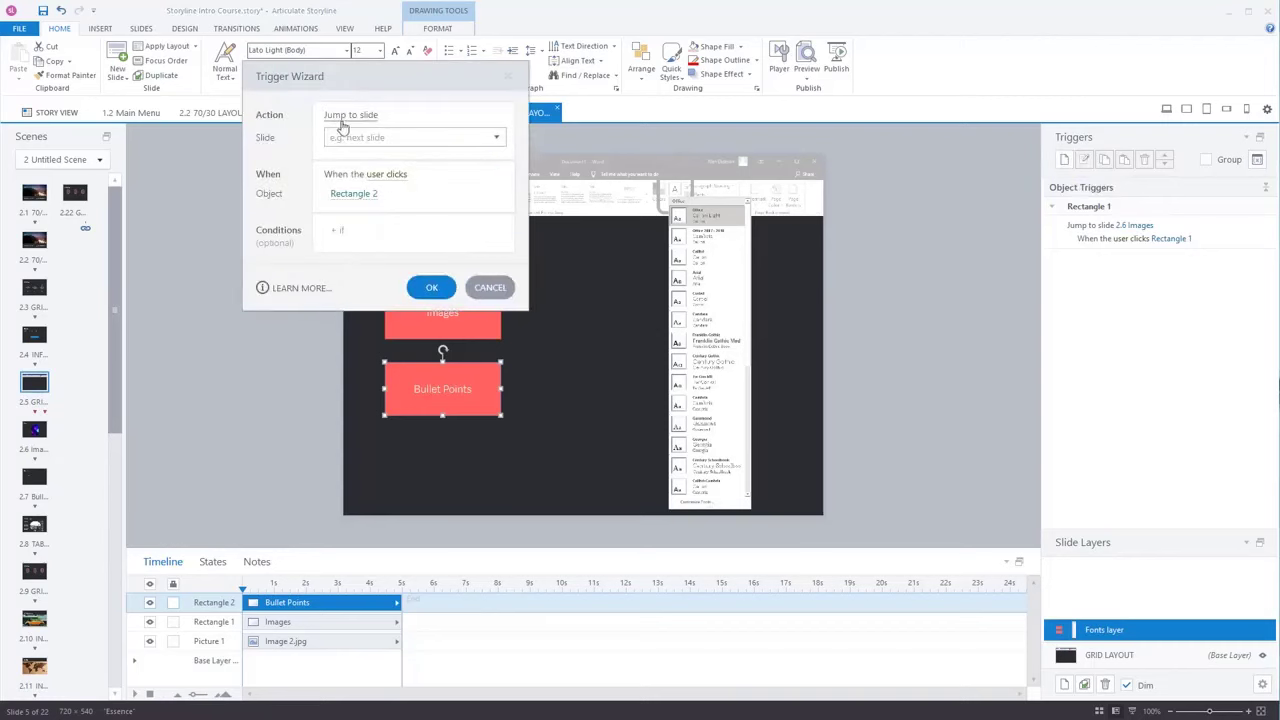
pyautogui.click(350, 115)
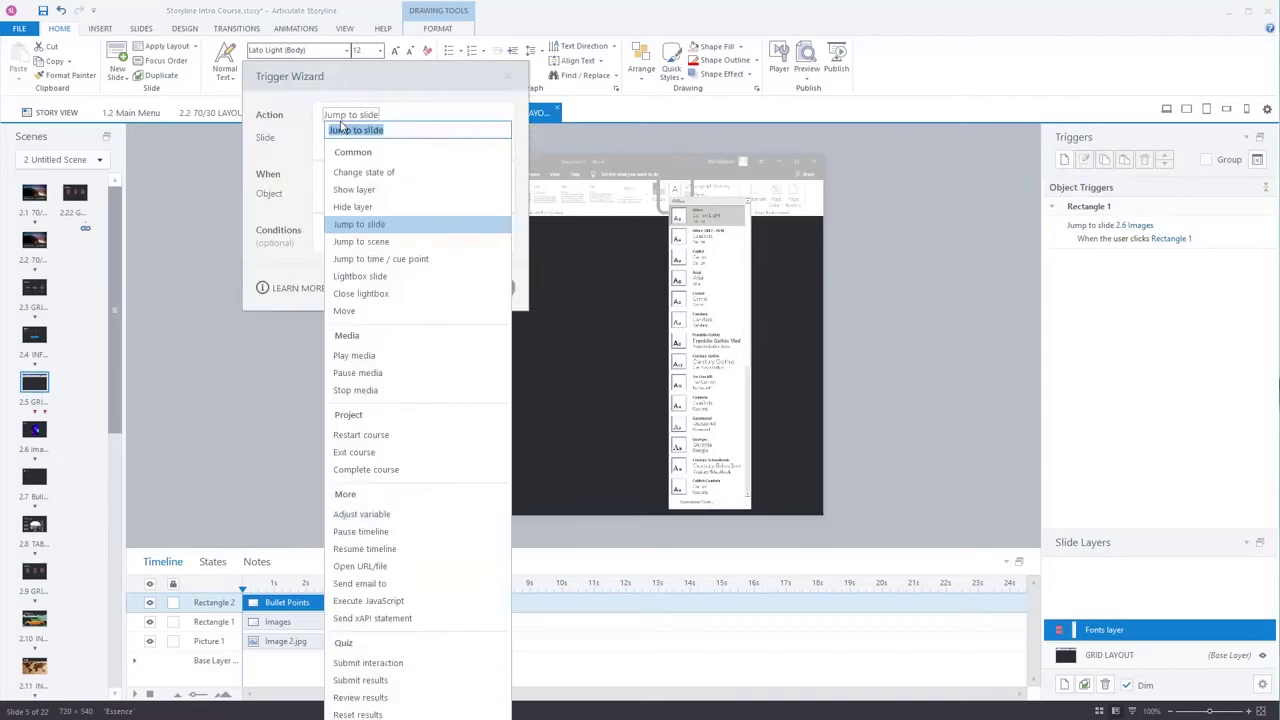
pyautogui.click(380, 228)
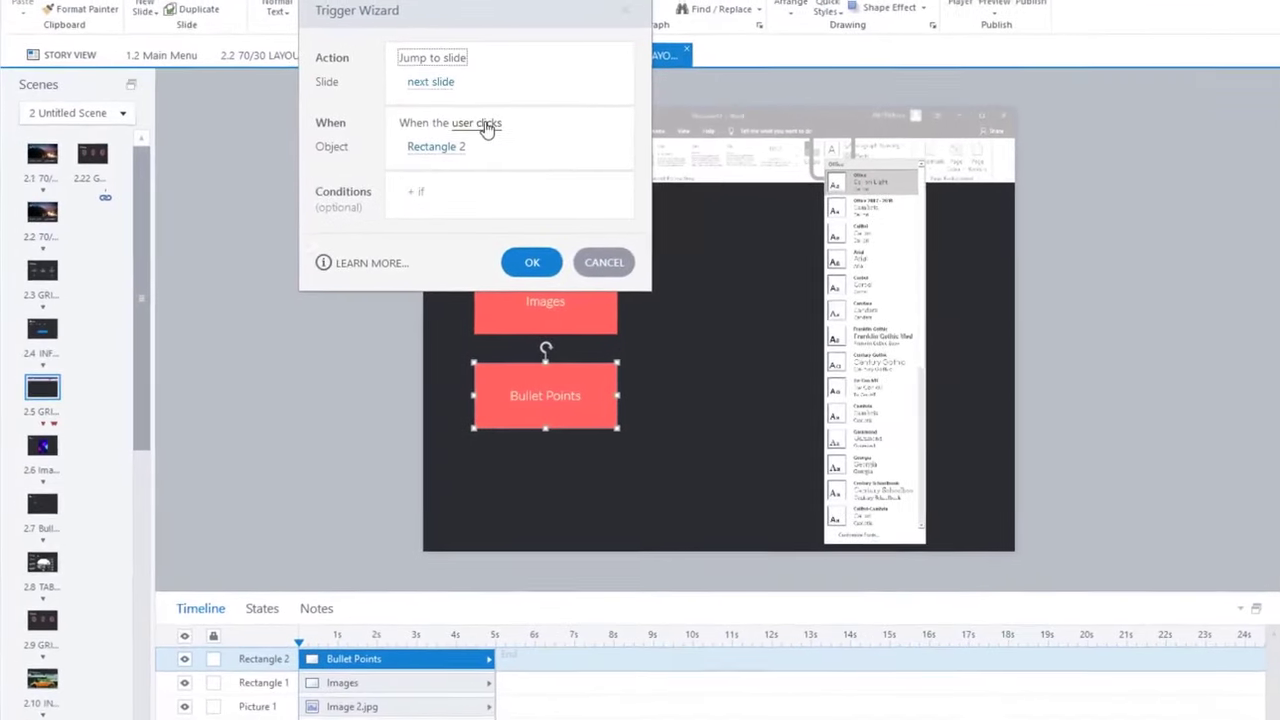
pyautogui.click(485, 126)
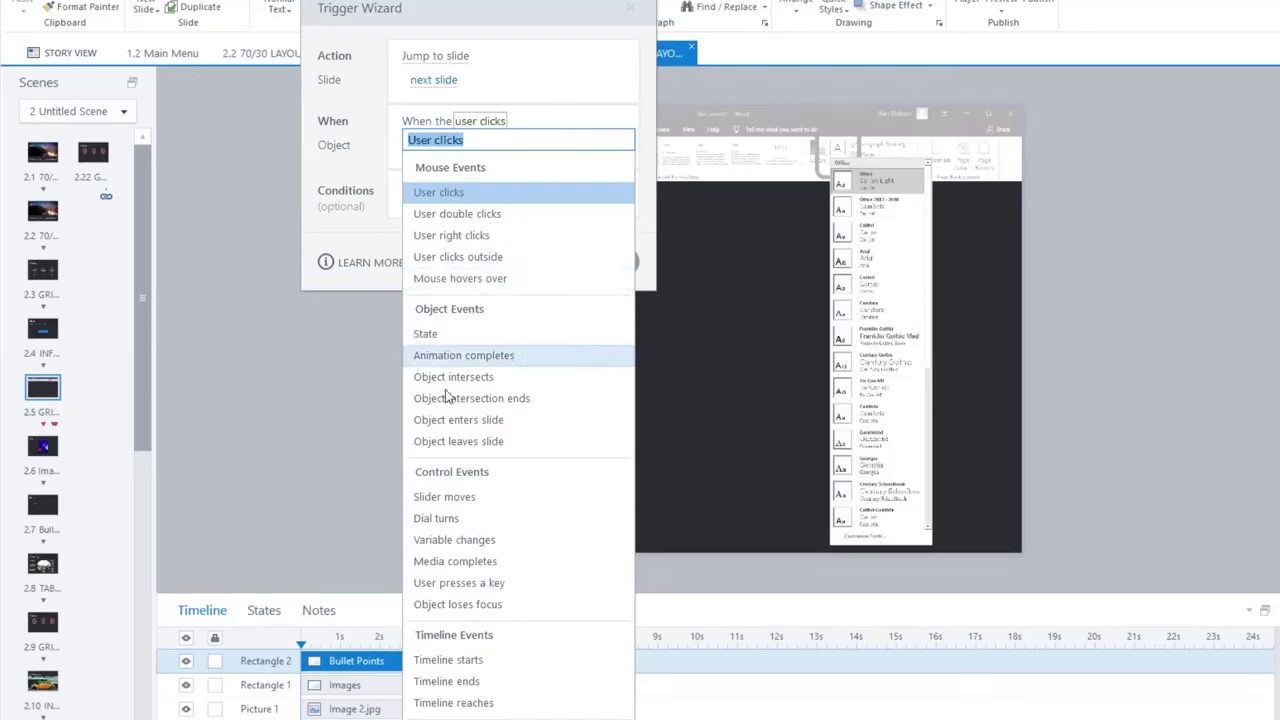
pyautogui.click(497, 279)
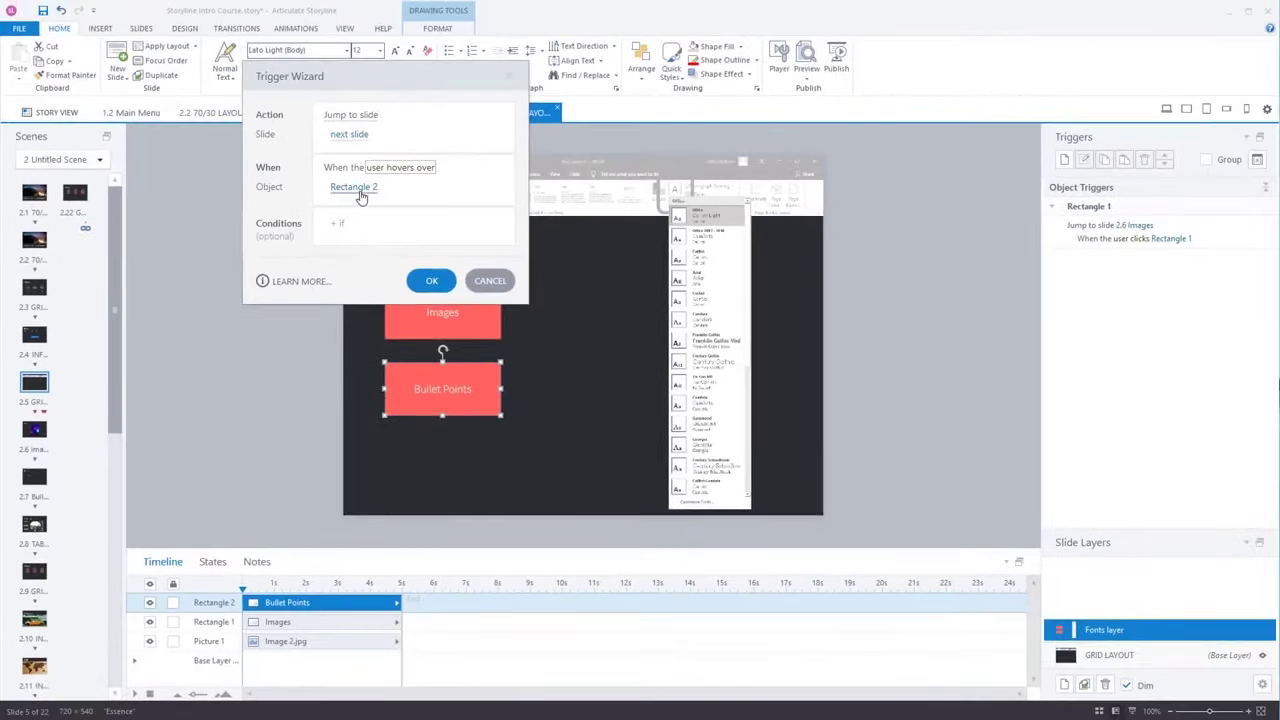
pyautogui.click(358, 134)
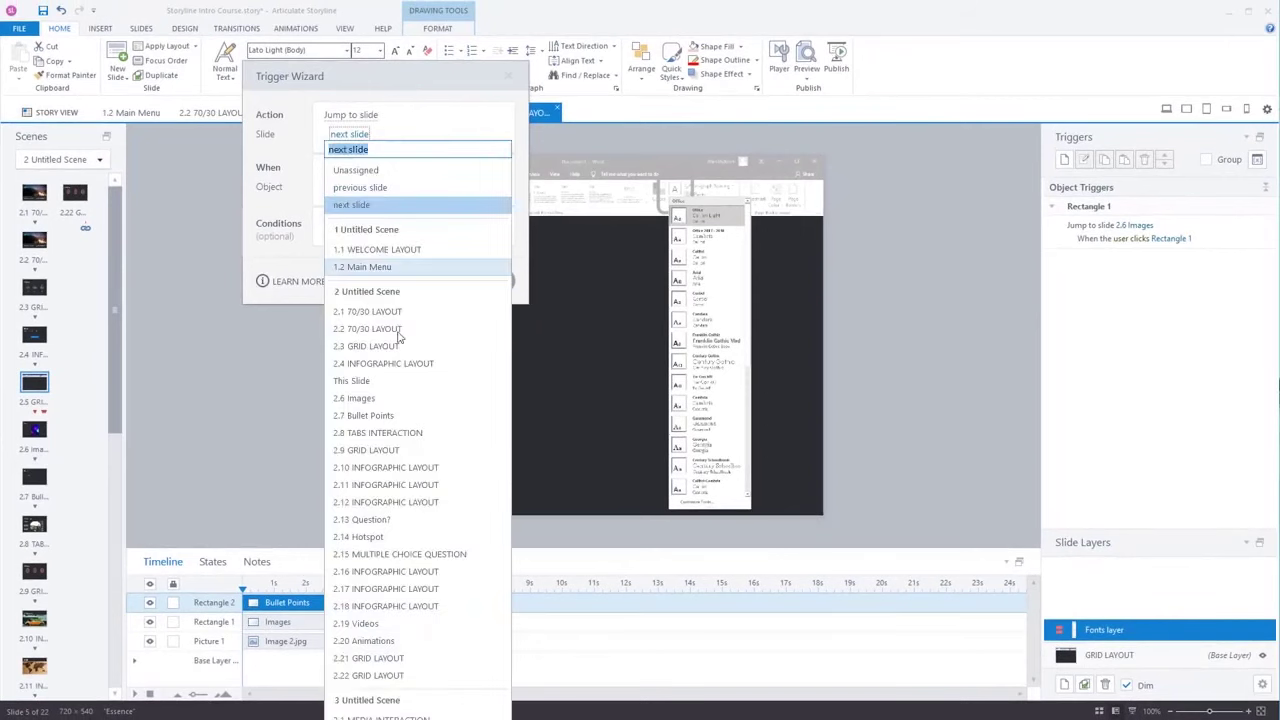
pyautogui.click(384, 417)
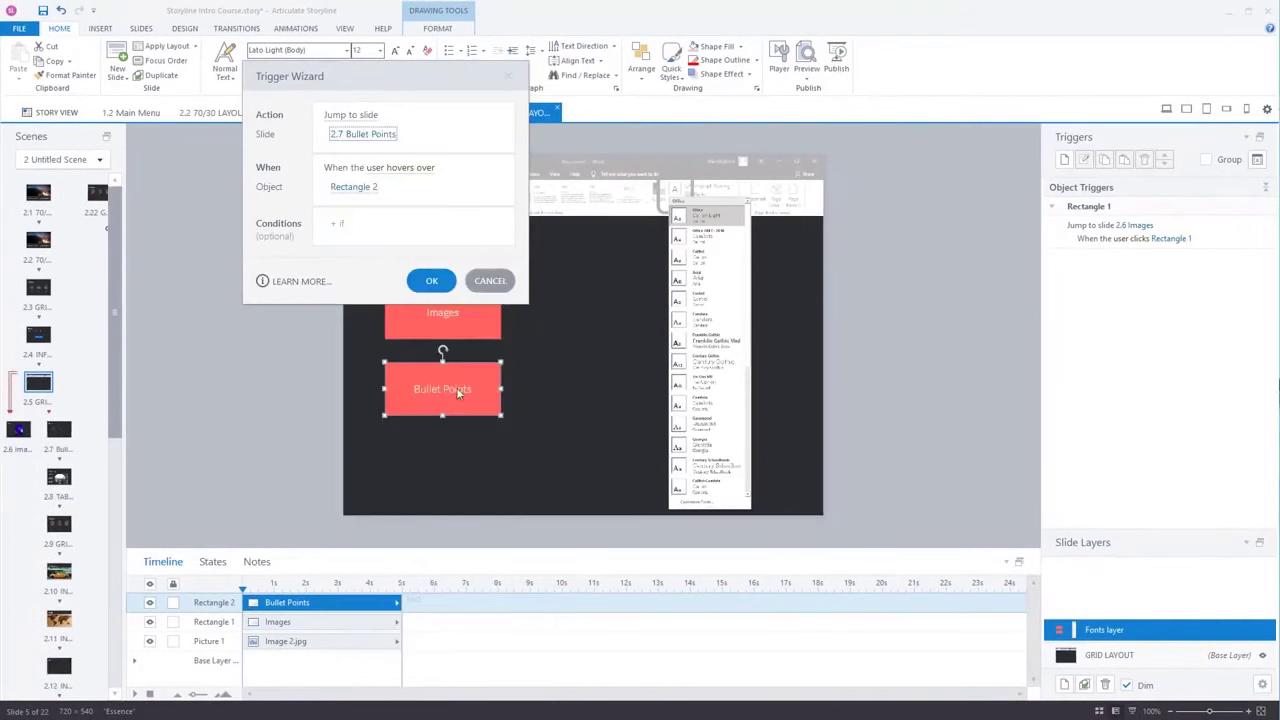
pyautogui.click(432, 283)
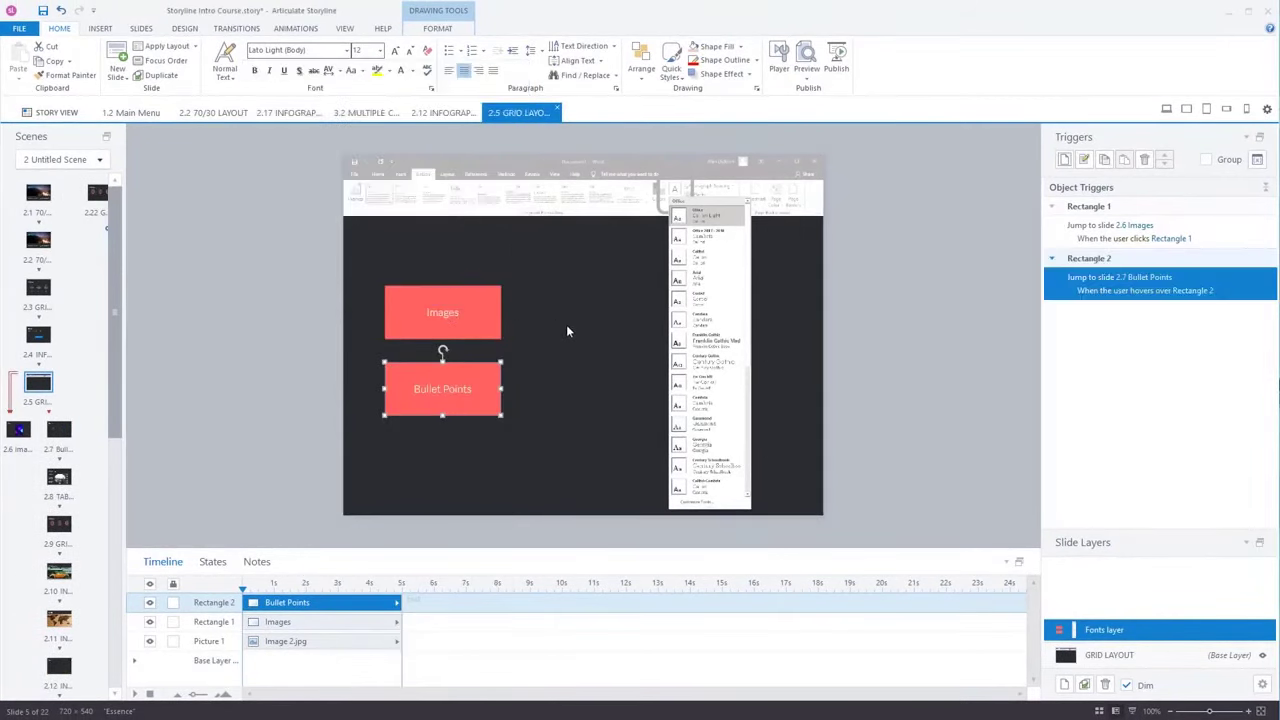
pyautogui.click(920, 217)
# Preview the entire project and repeatedly test the Bullet Points rectangle's hover link from the GRID LAYOUT slide that precedes Images
pyautogui.click(806, 70)
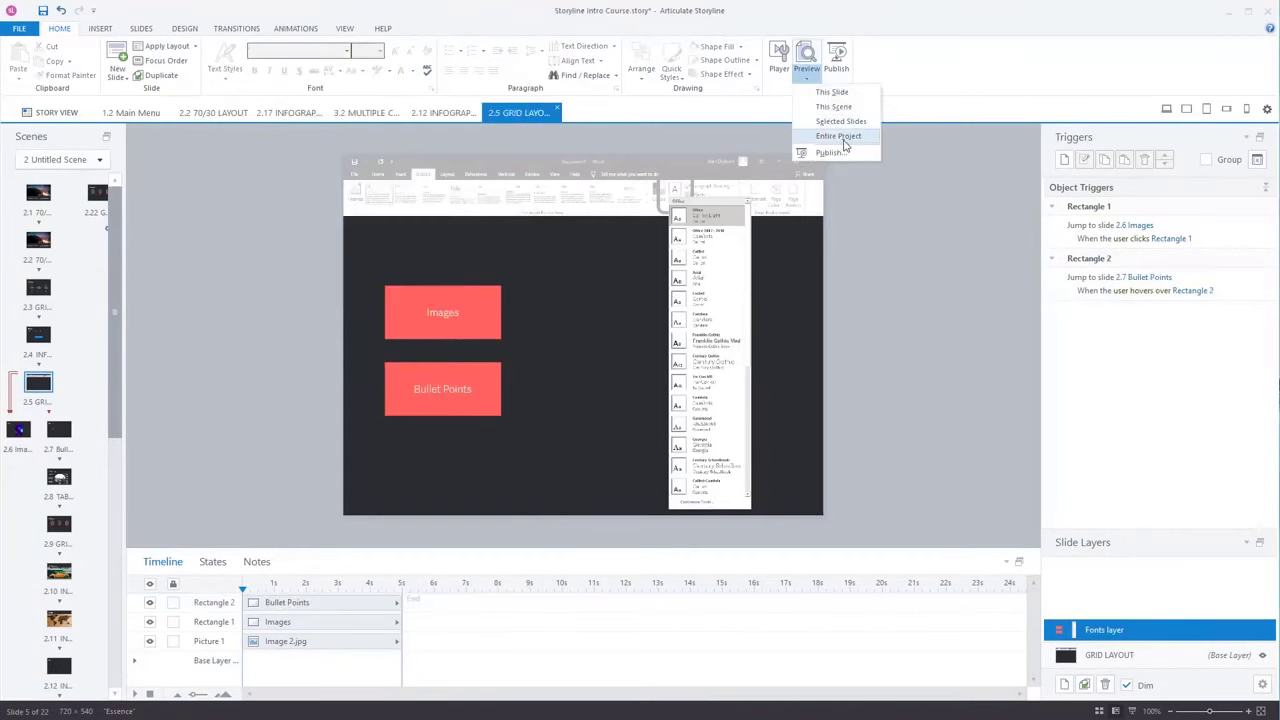
pyautogui.click(838, 136)
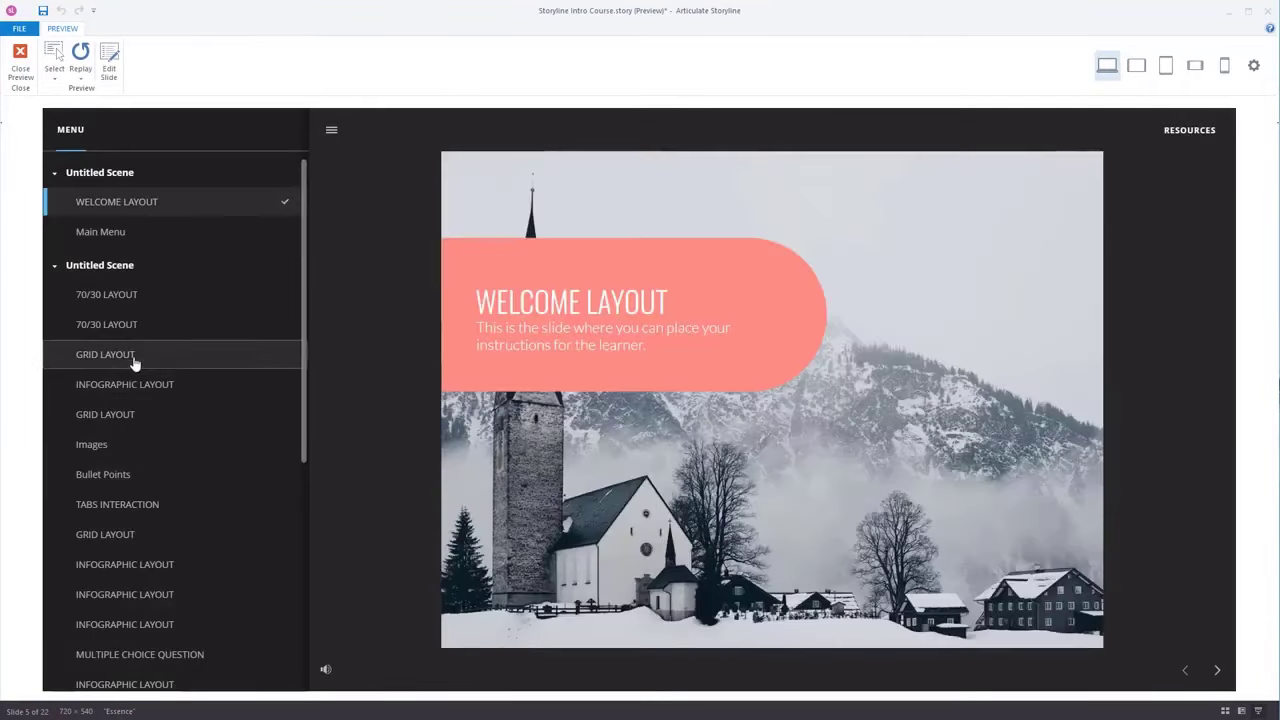
pyautogui.click(140, 358)
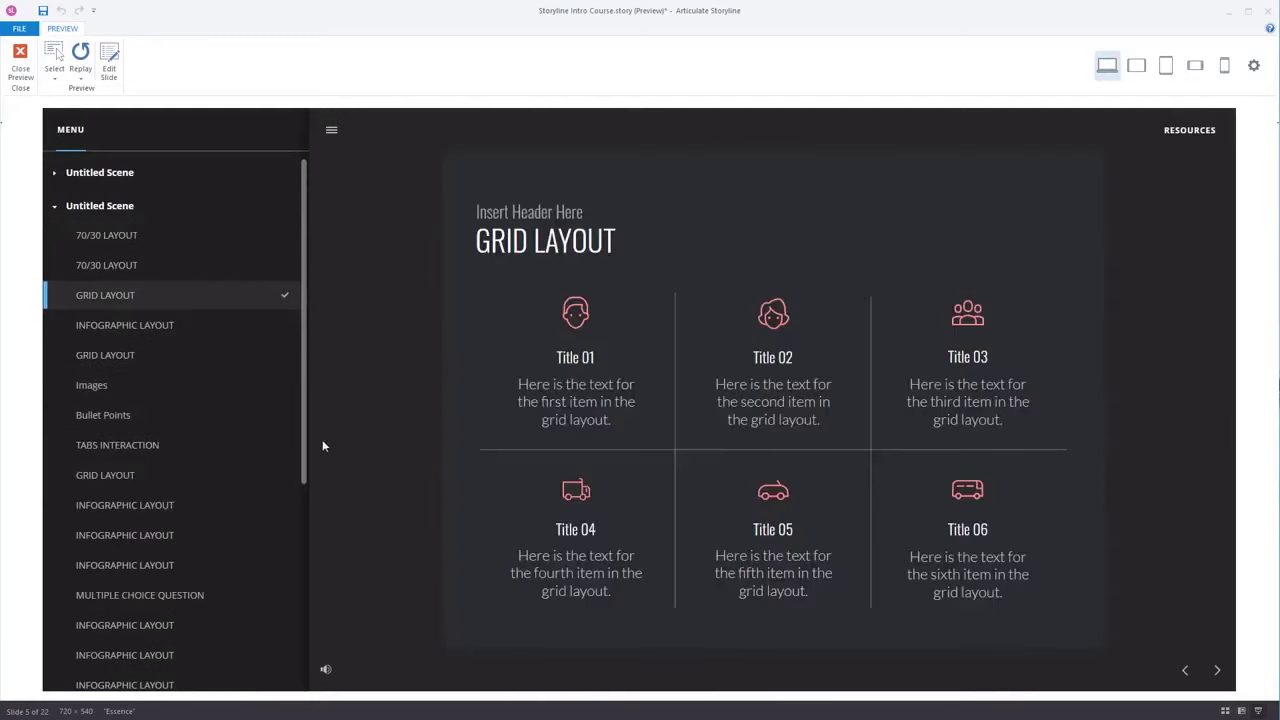
pyautogui.click(134, 328)
pyautogui.click(145, 358)
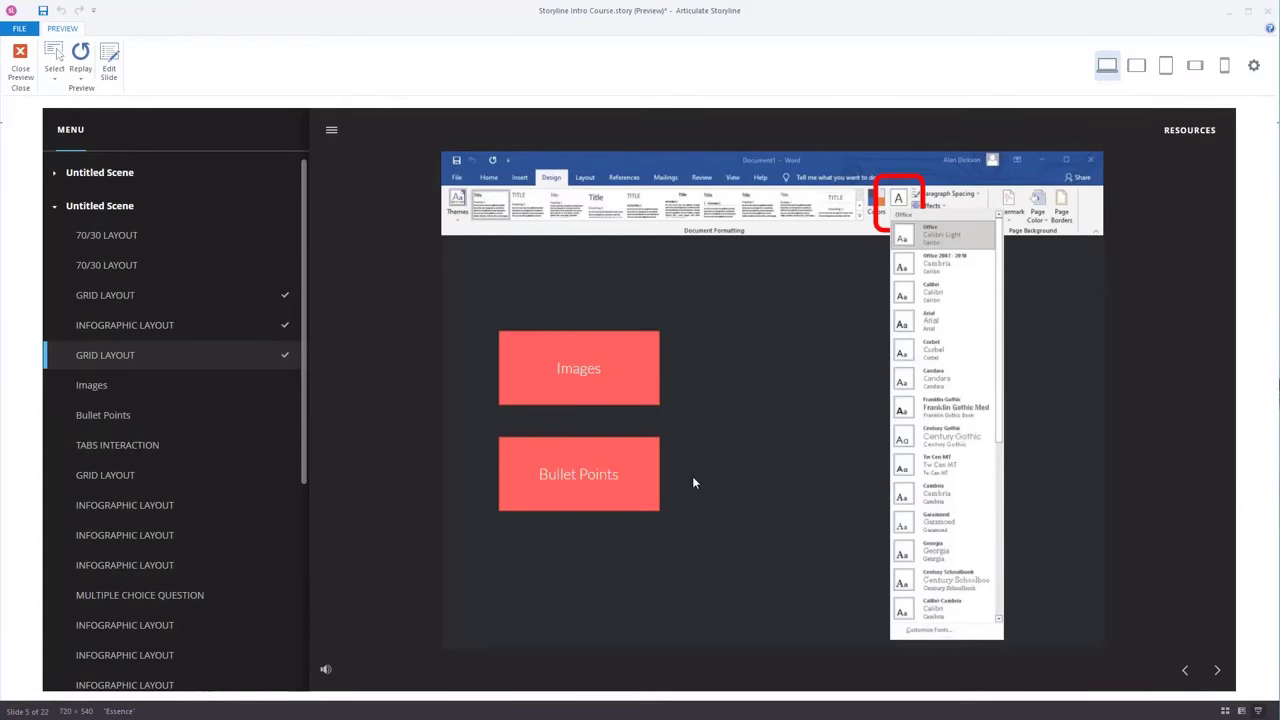
pyautogui.click(650, 483)
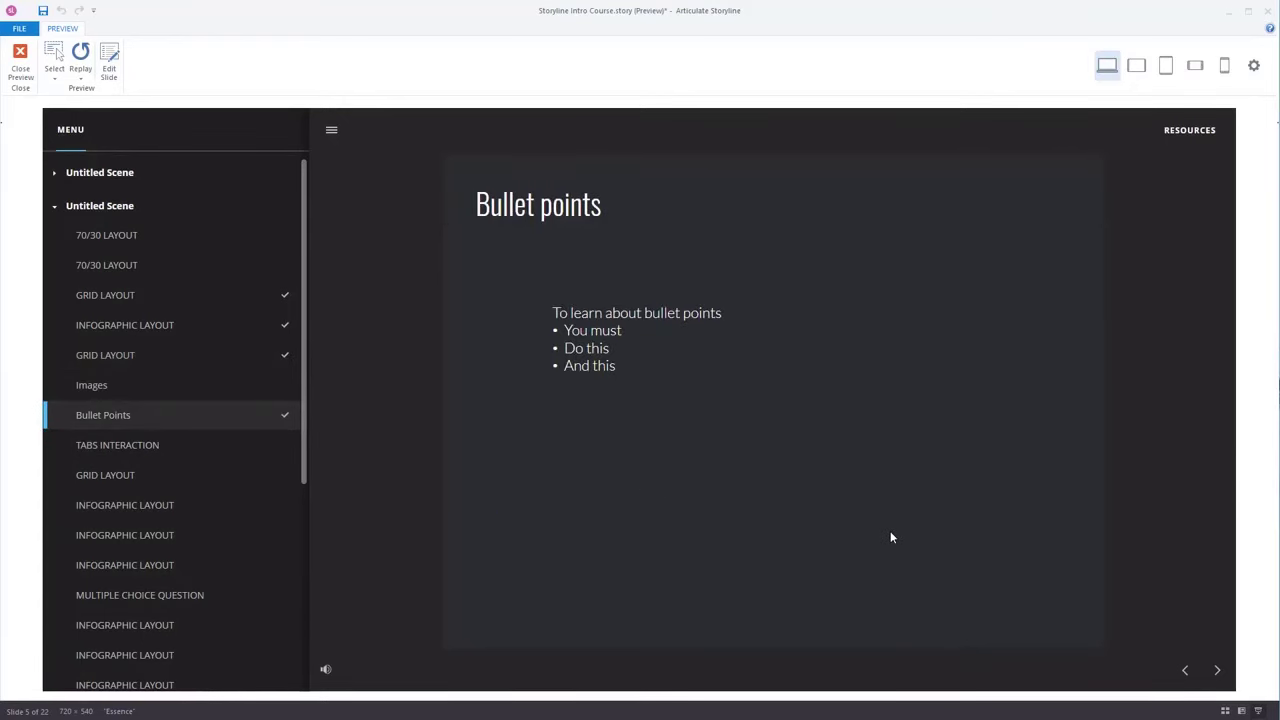
pyautogui.click(118, 355)
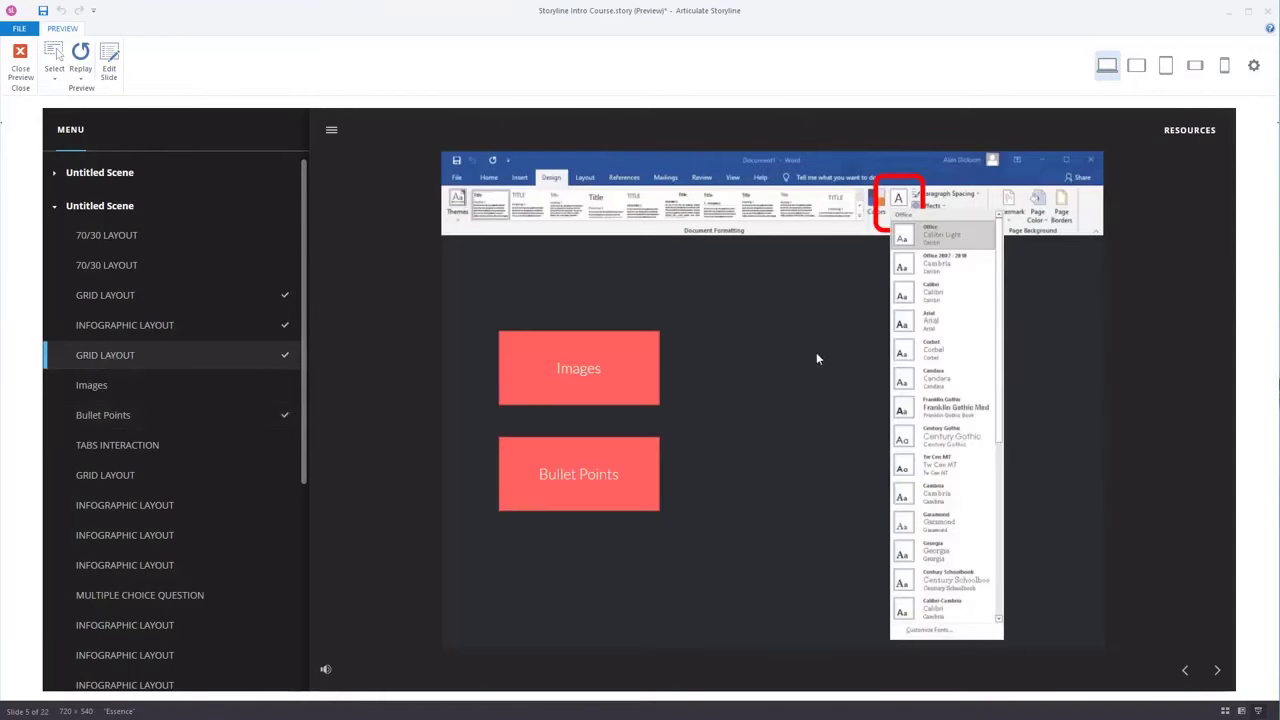
pyautogui.click(652, 495)
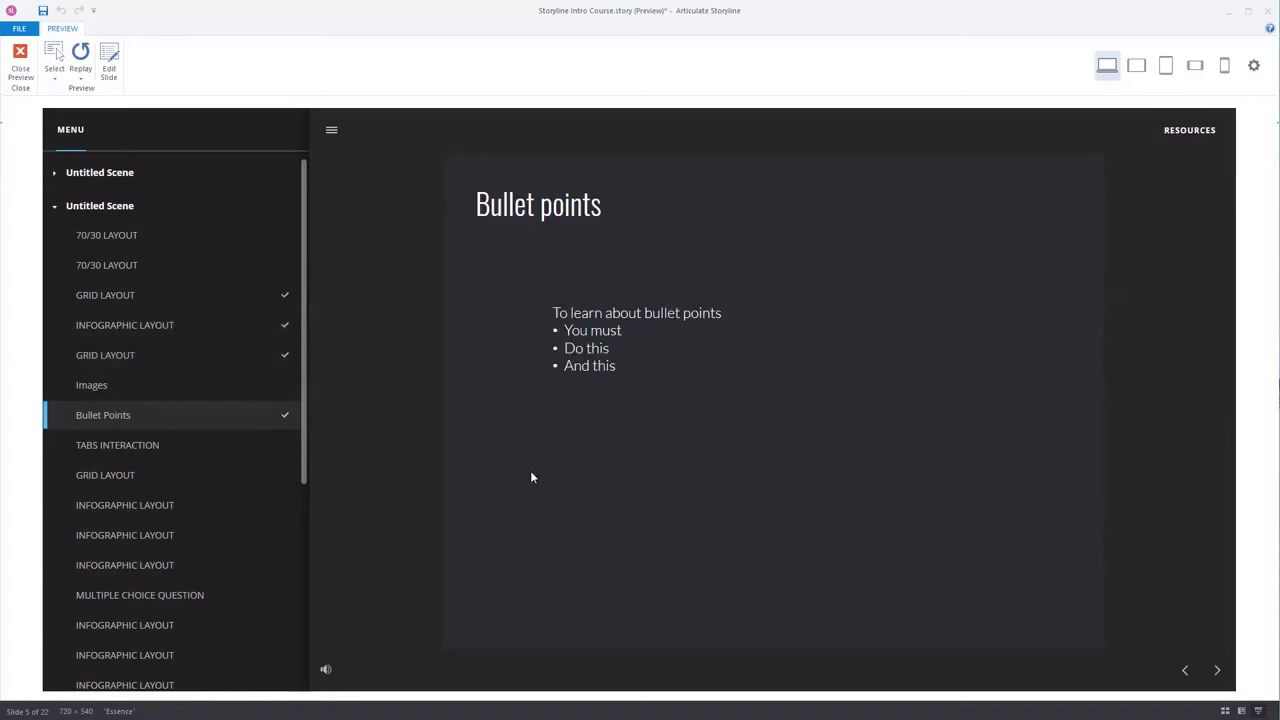
pyautogui.click(143, 355)
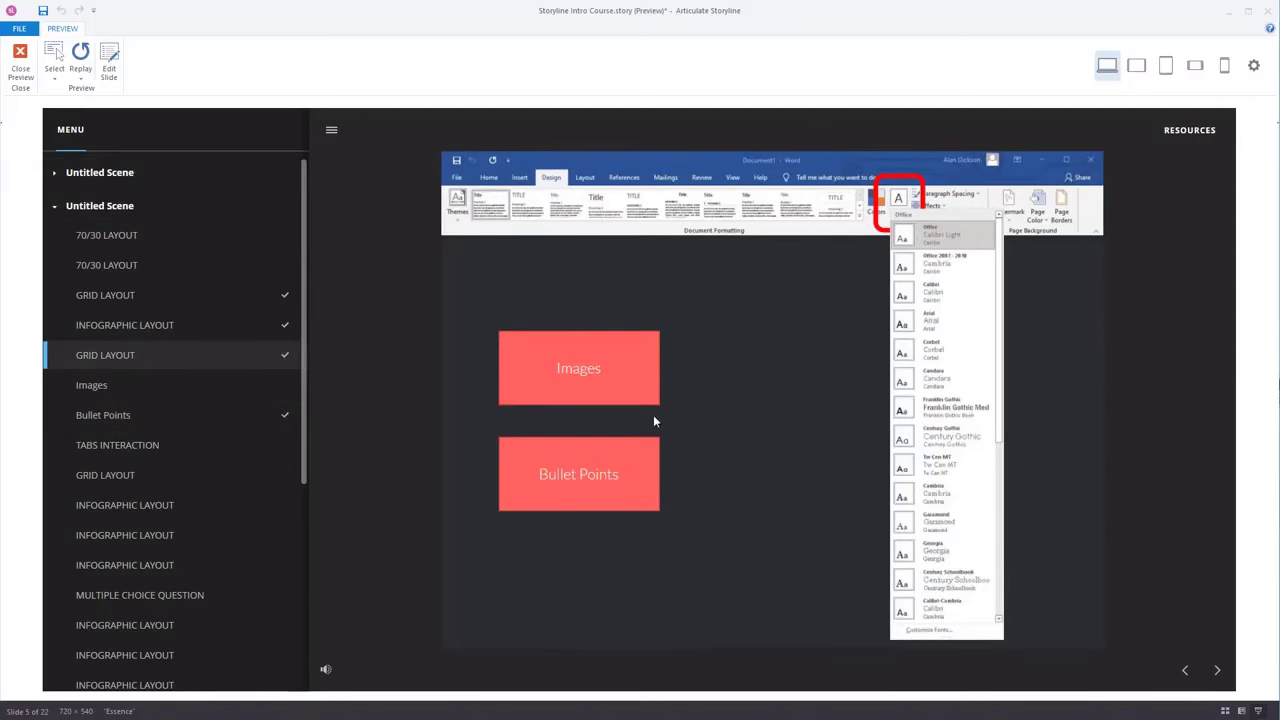
pyautogui.click(650, 480)
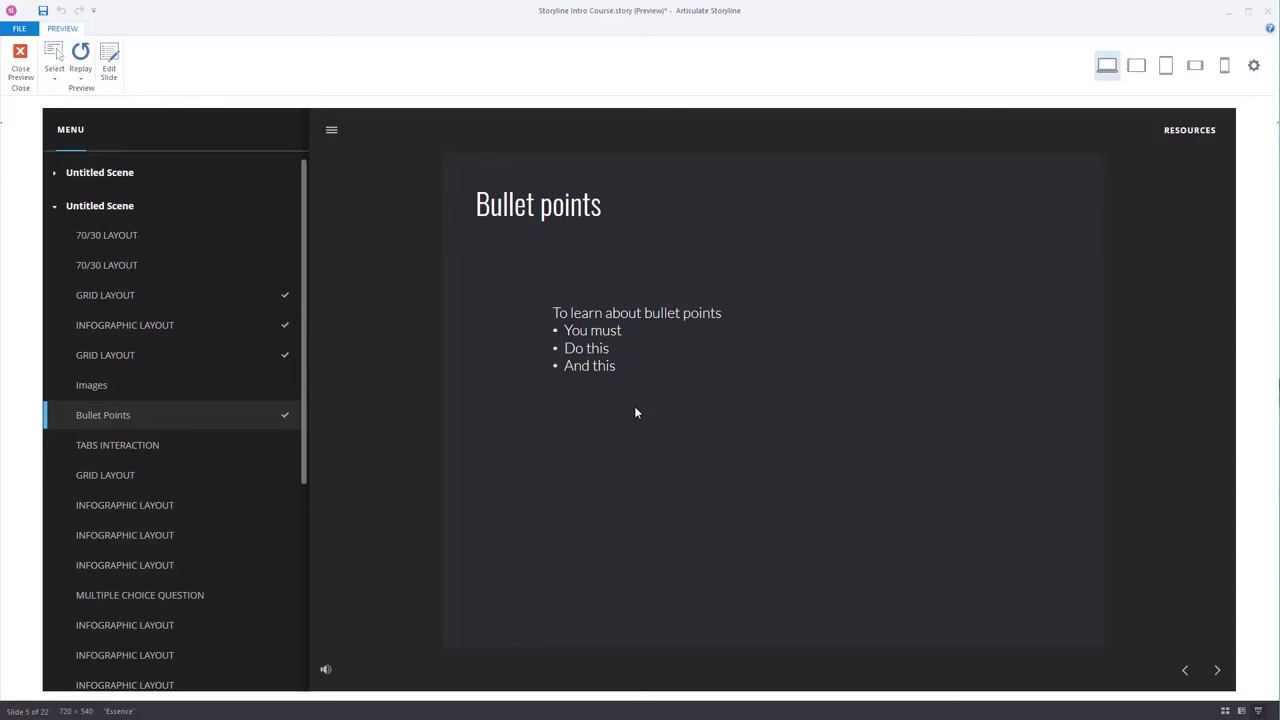
pyautogui.click(20, 60)
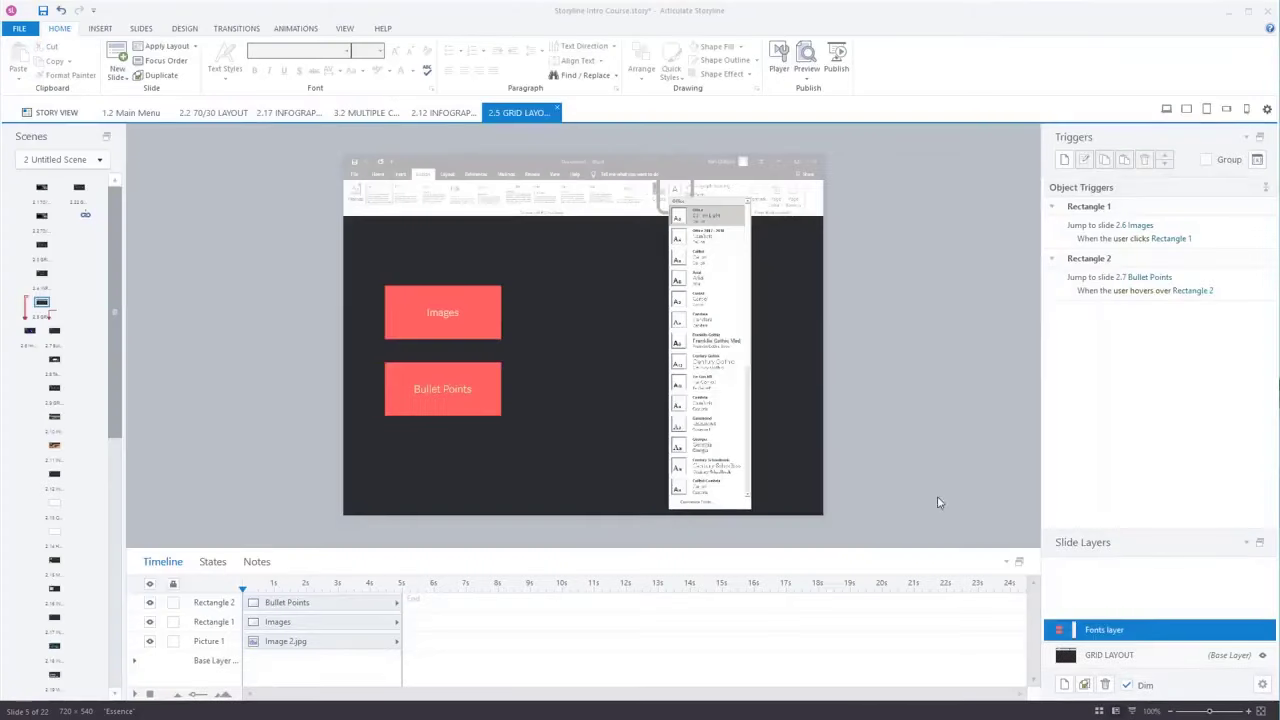
# On slide 2.5's base layer, set the red Fonts outline's trigger to show the Fonts layer when the mouse hovers over it
pyautogui.click(1128, 657)
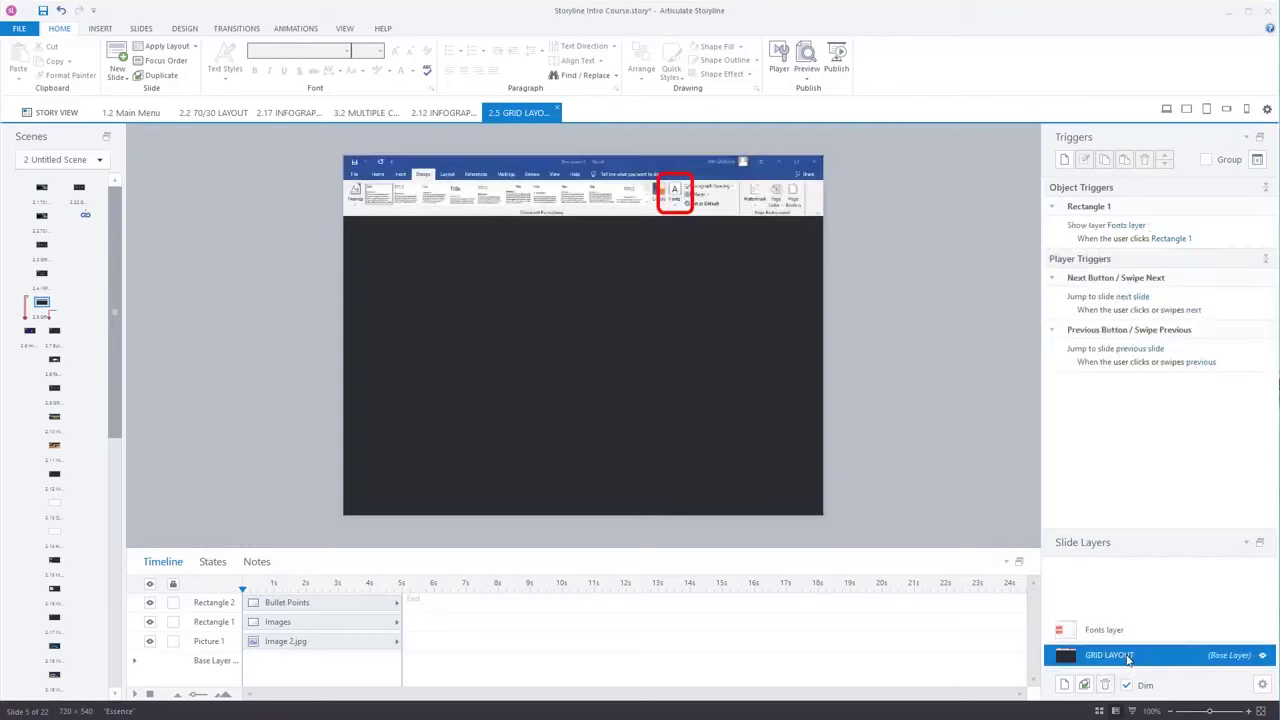
pyautogui.click(671, 211)
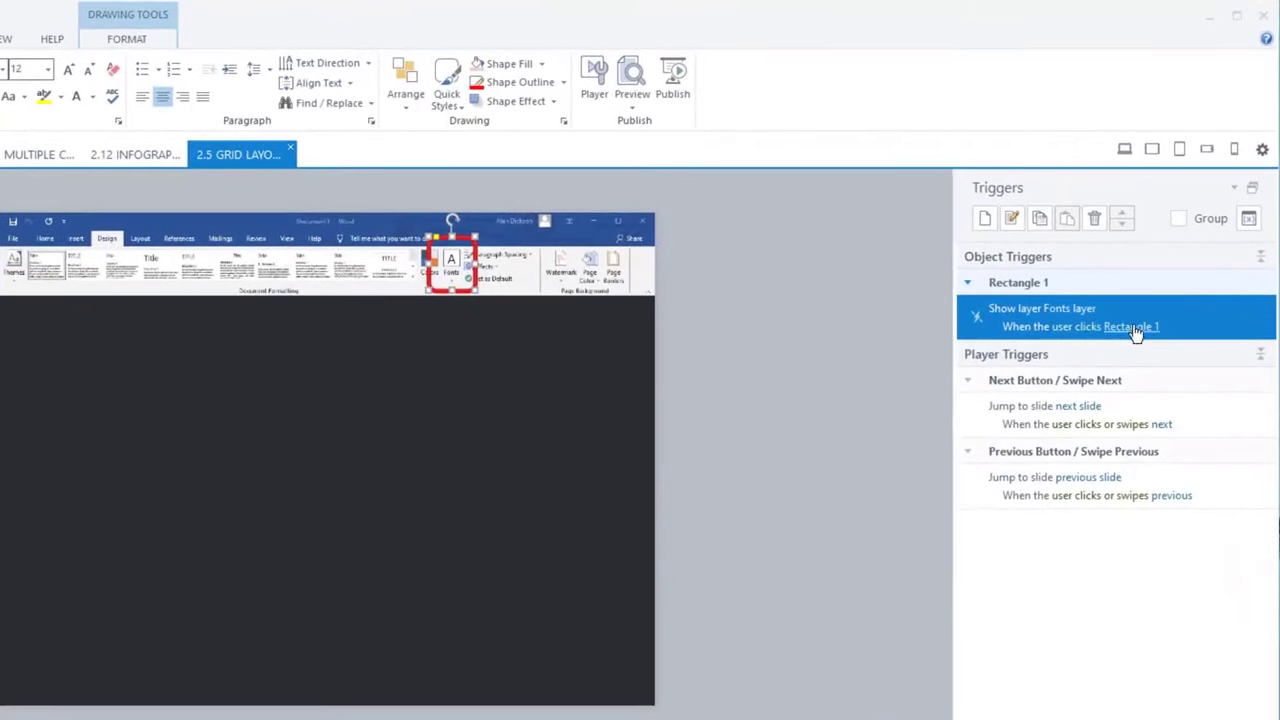
pyautogui.click(1132, 328)
pyautogui.click(1040, 341)
pyautogui.click(1080, 332)
pyautogui.scroll(3, 1100, 371)
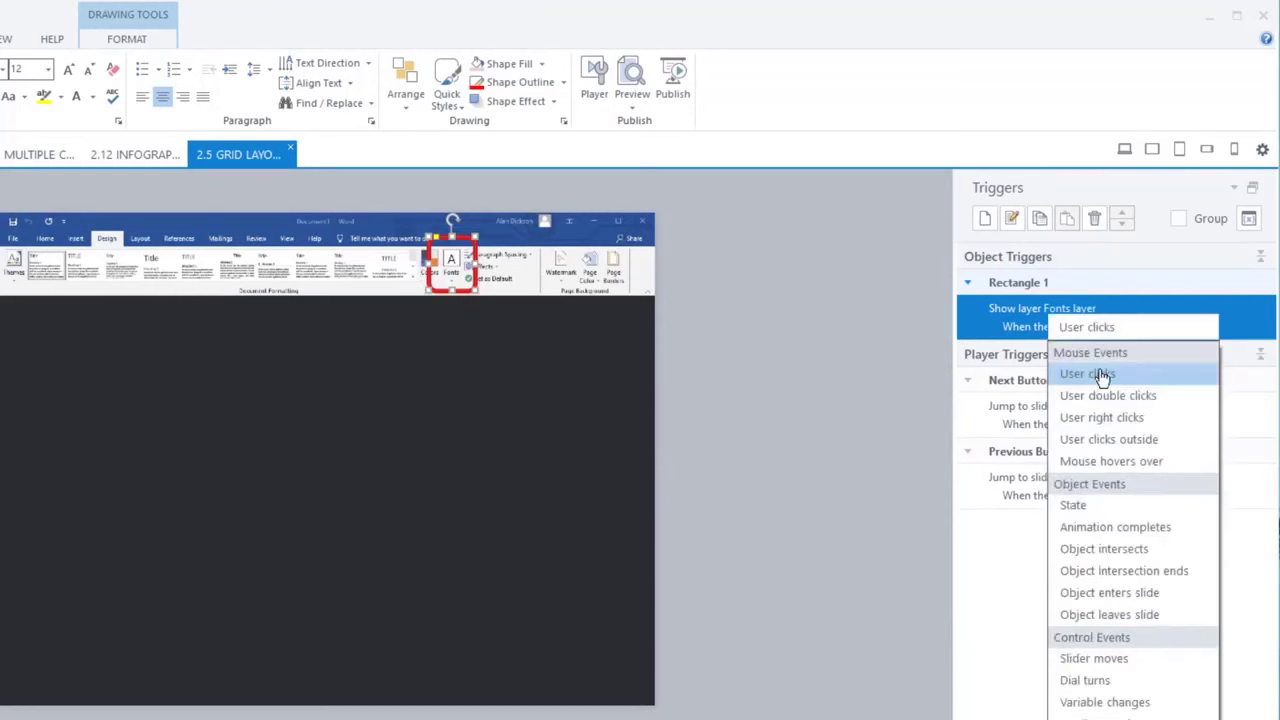
pyautogui.click(1130, 466)
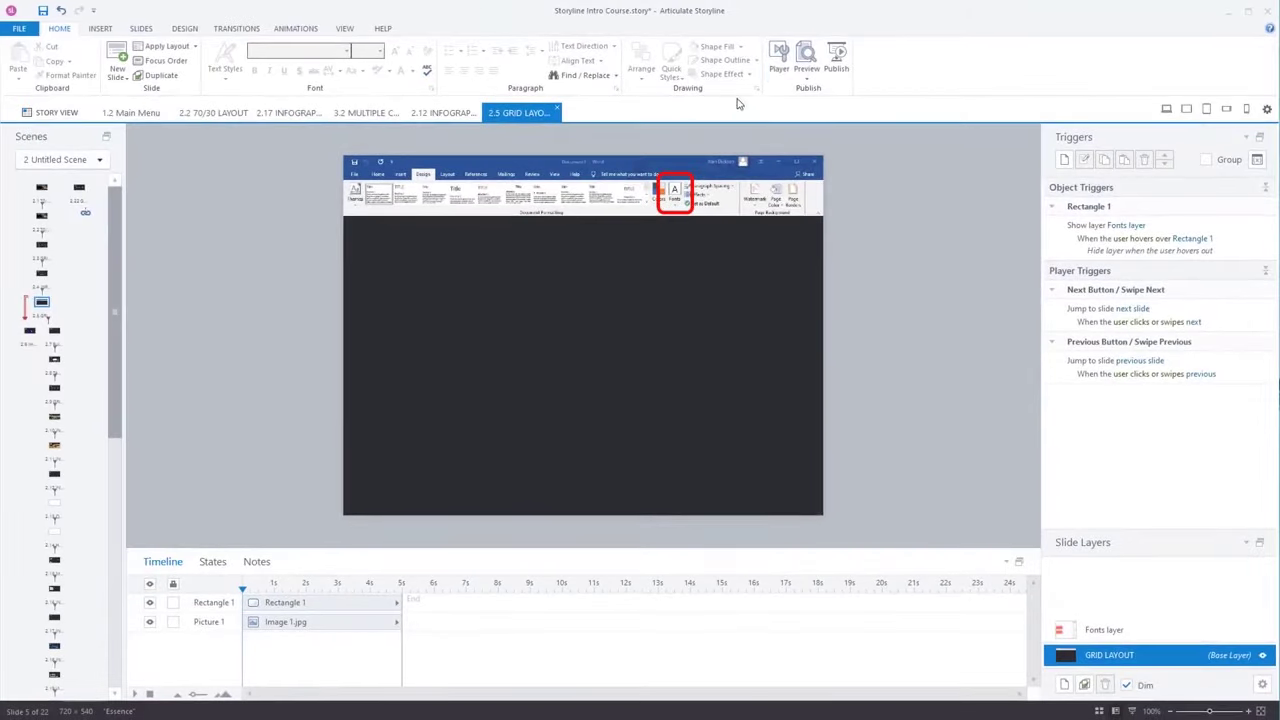
# Preview slide 2.5 GRID LAYOUT on its own and test showing the Fonts layer by pointing at the red outline
pyautogui.click(638, 95)
pyautogui.click(833, 106)
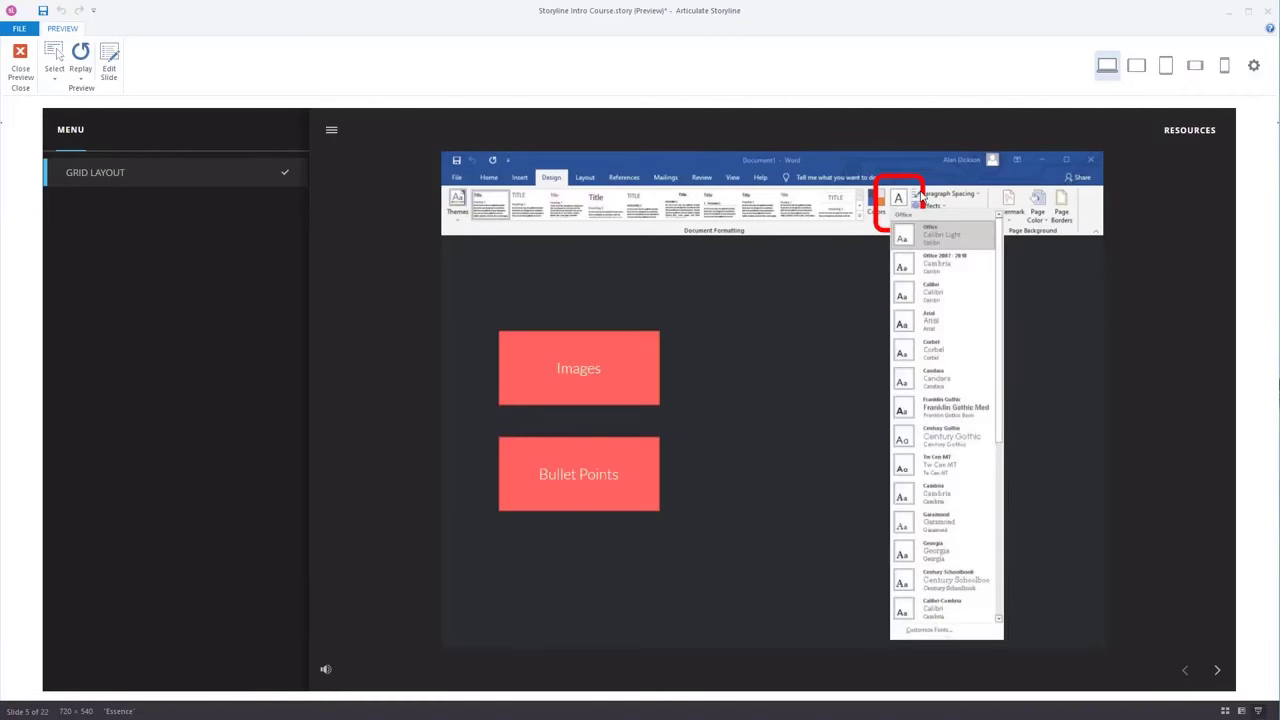
pyautogui.click(27, 56)
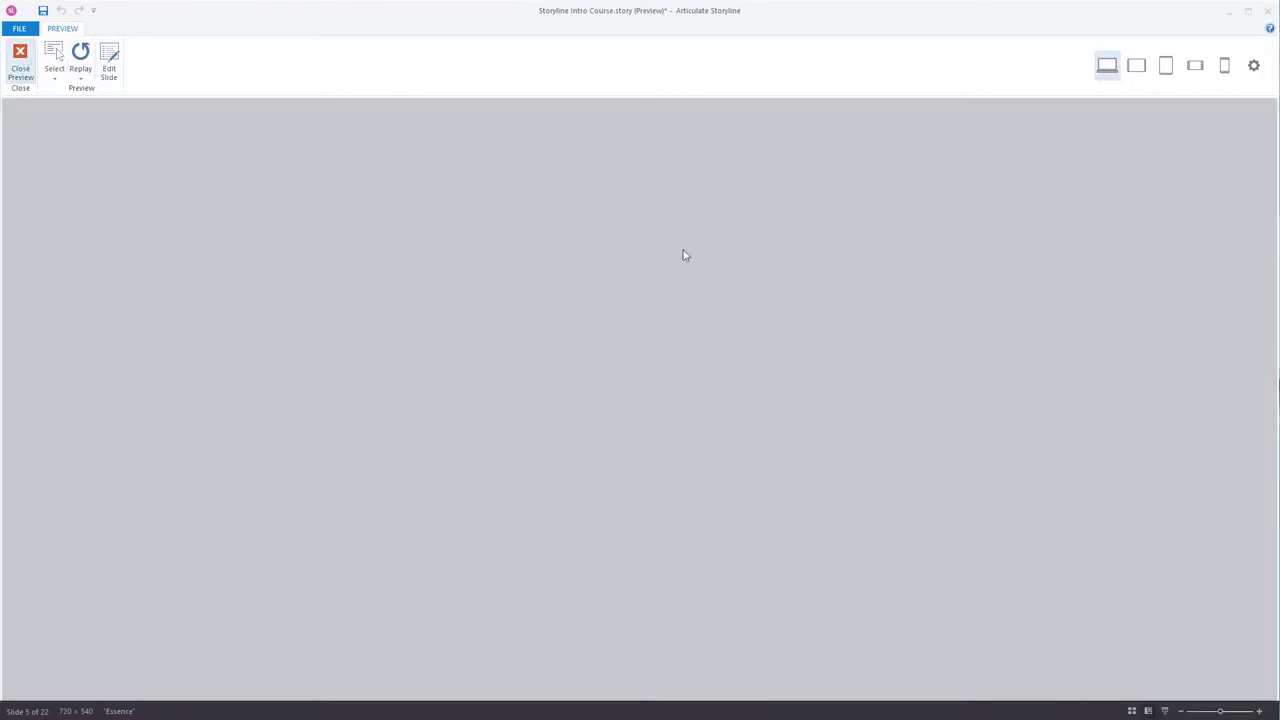
# Set the red Fonts outline's trigger on slide 2.5's base layer to show the Fonts layer when the user clicks it
pyautogui.click(1127, 240)
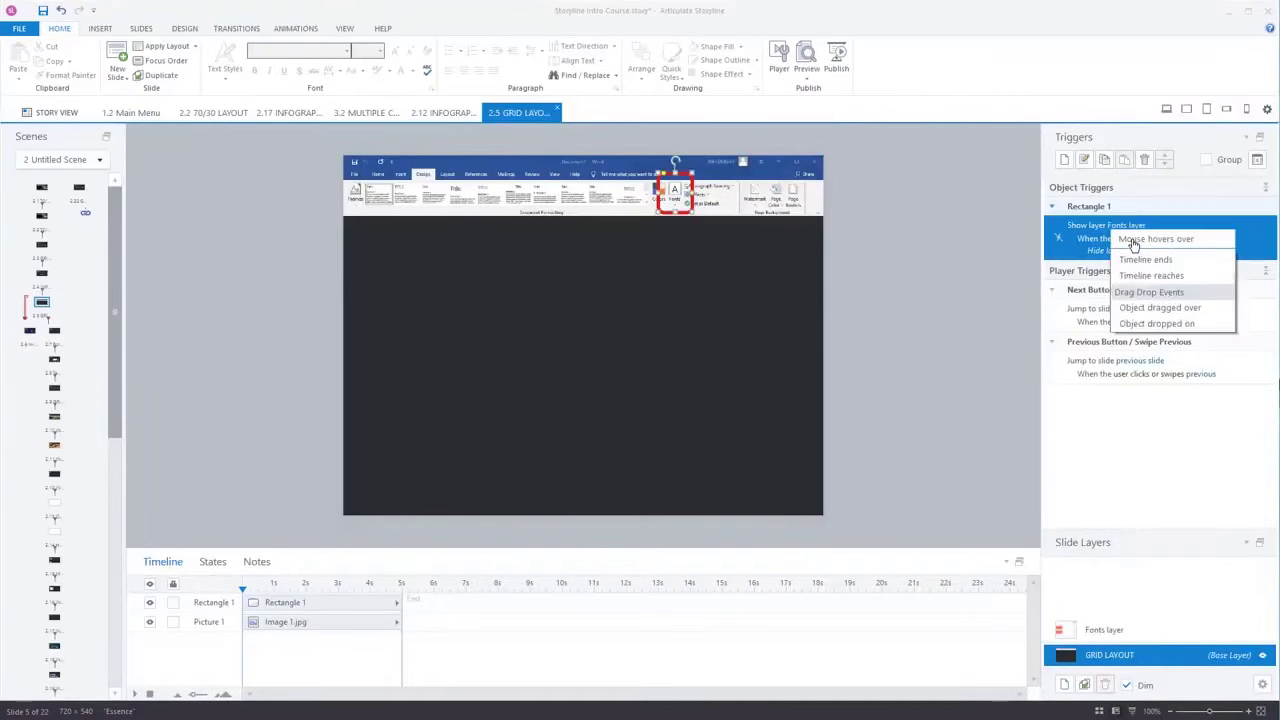
pyautogui.click(1157, 276)
pyautogui.click(960, 352)
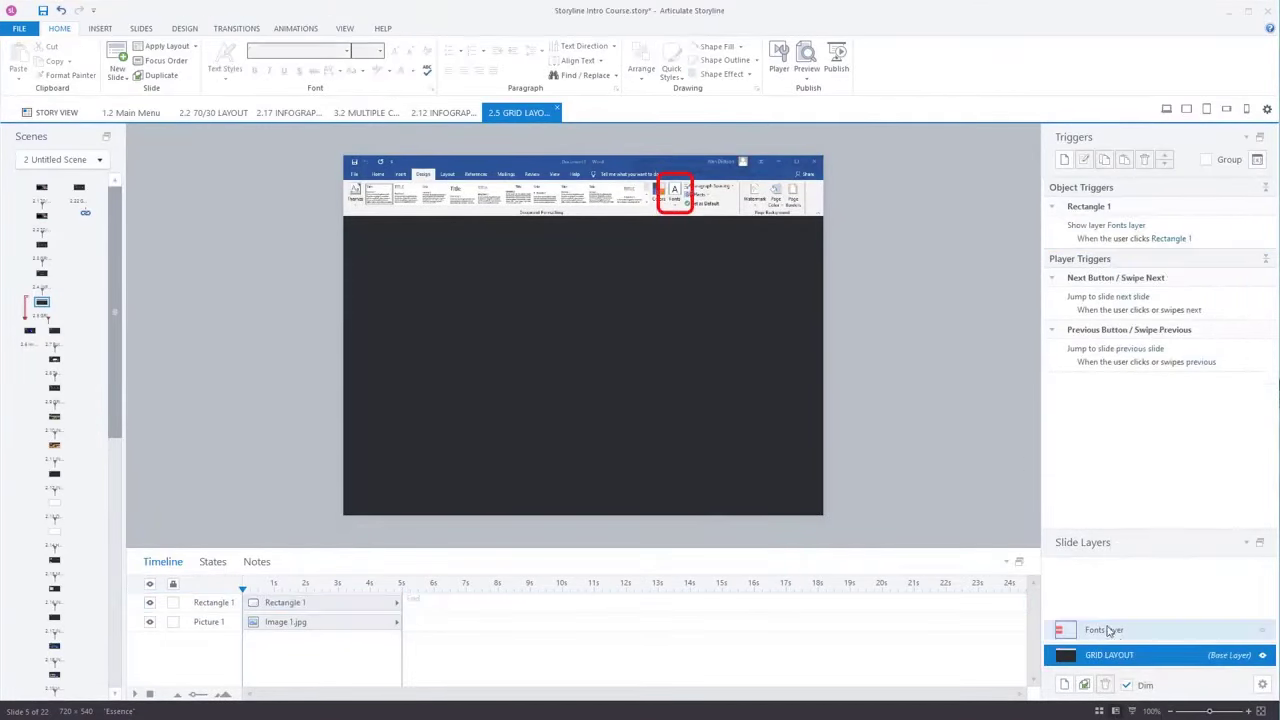
# On the Fonts layer, set the Bullet Points rectangle's jump trigger to run when the user clicks it
pyautogui.click(1115, 637)
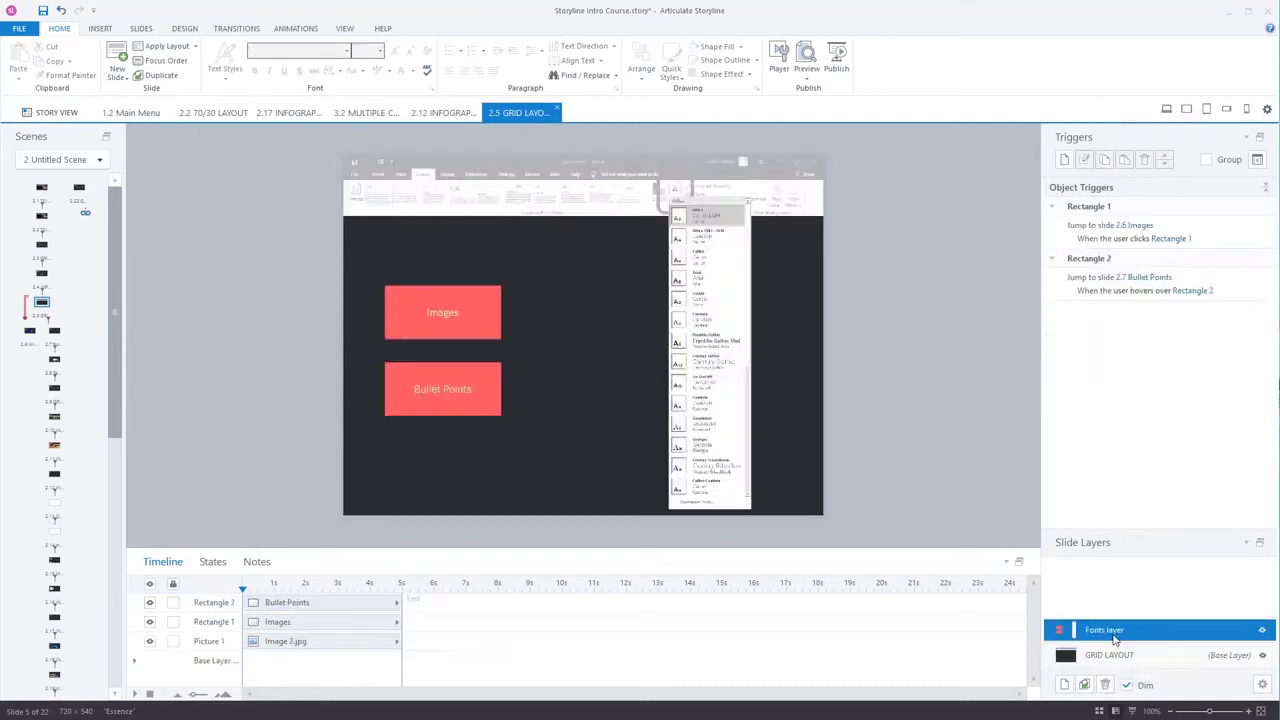
pyautogui.click(494, 412)
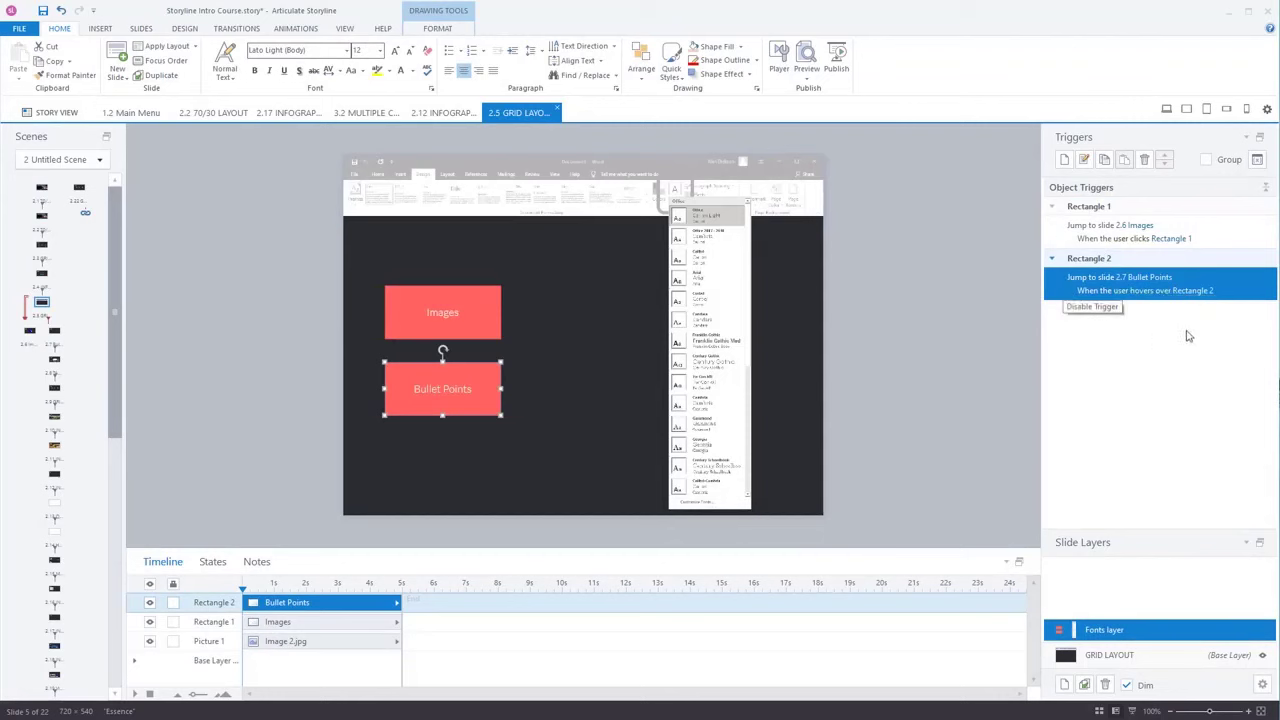
pyautogui.click(1143, 292)
pyautogui.click(1143, 293)
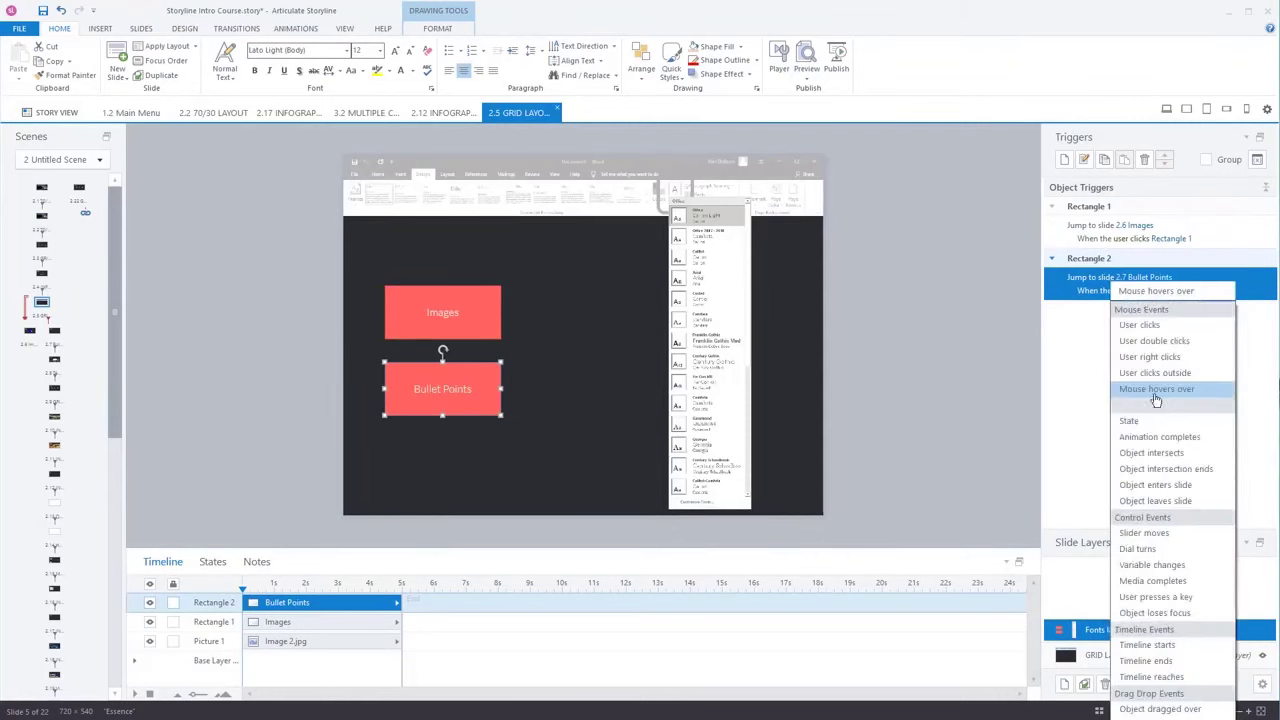
pyautogui.click(1157, 325)
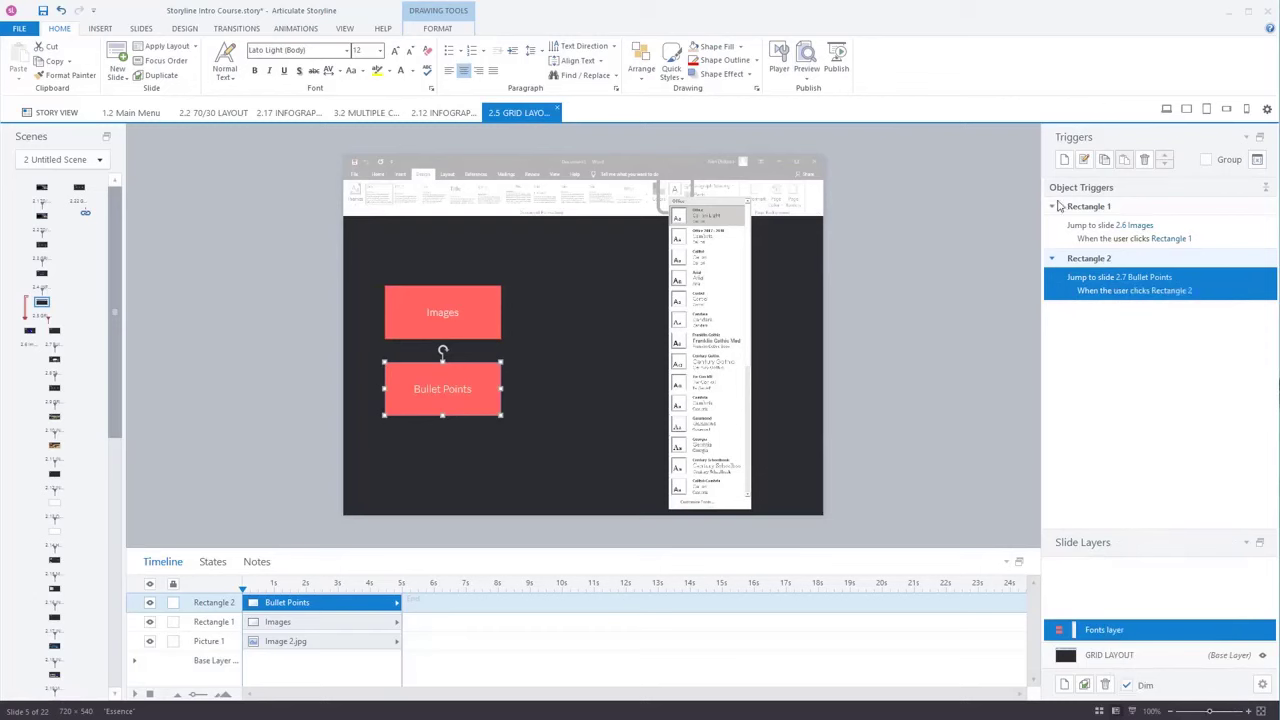
# Open the Bullet Points rectangle's trigger for editing and look through the available mouse, object, control, timeline and drag-drop events
pyautogui.rightClick(1214, 292)
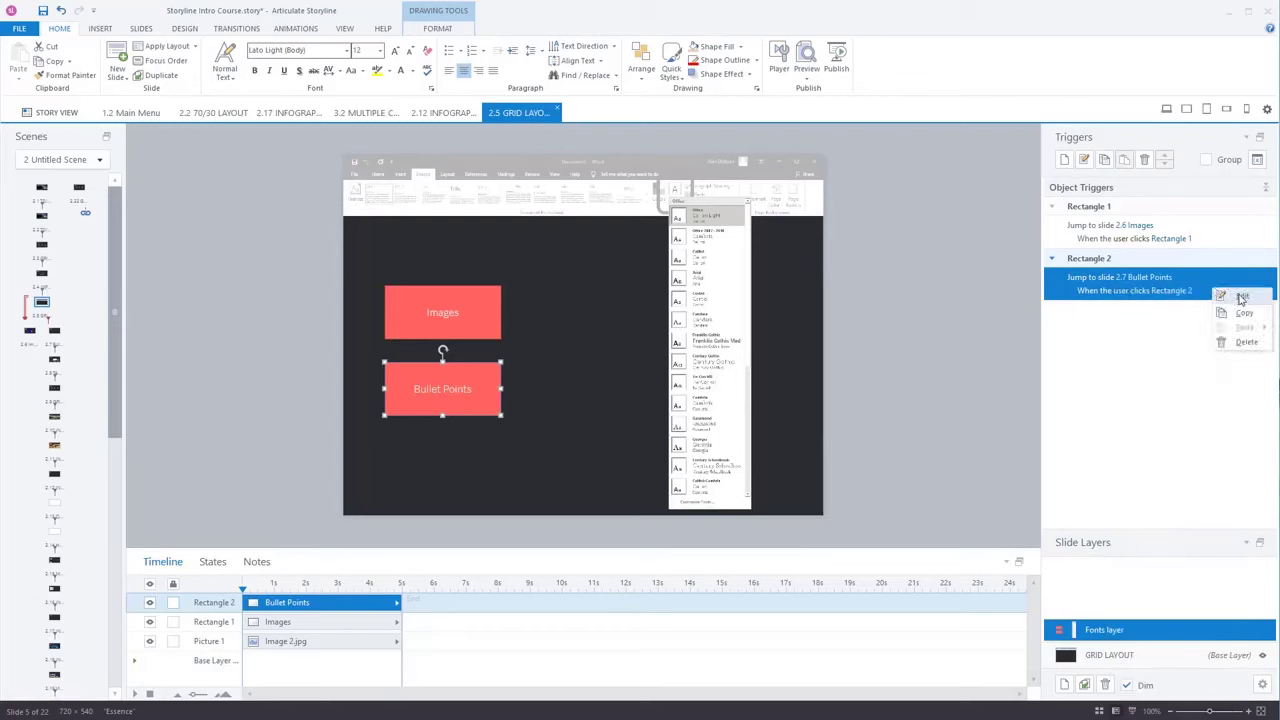
pyautogui.click(1242, 296)
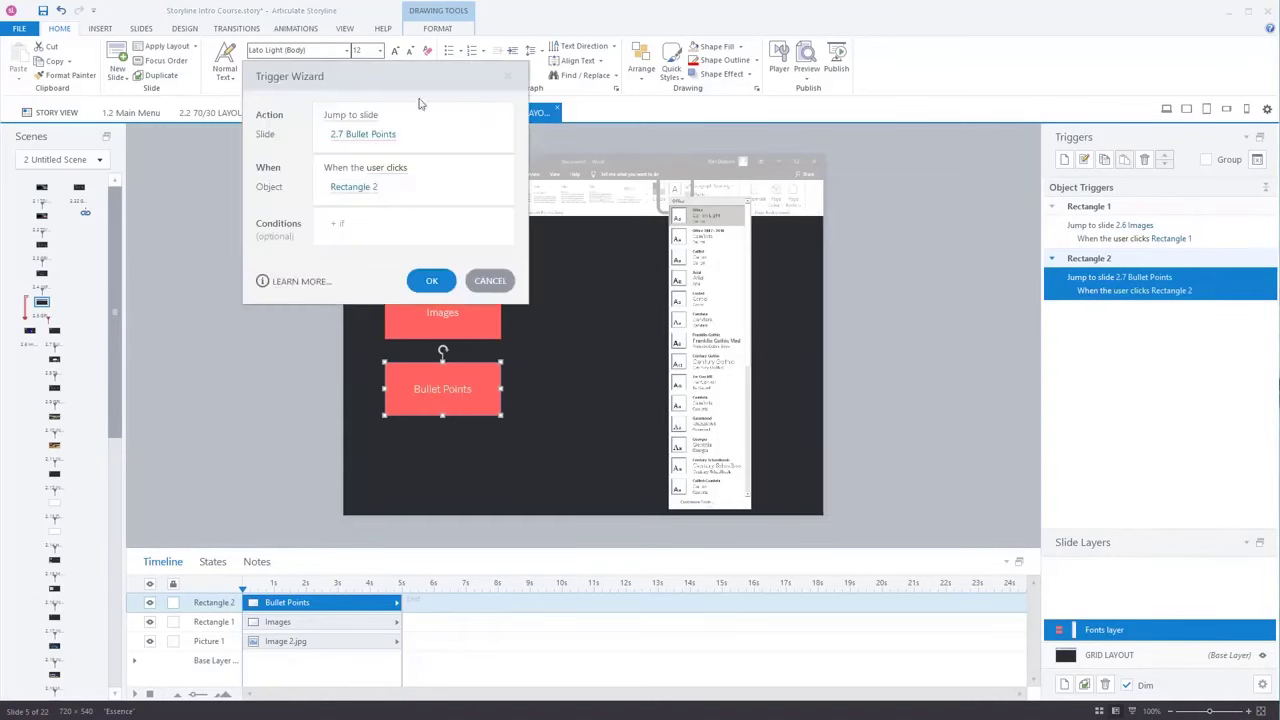
pyautogui.click(389, 172)
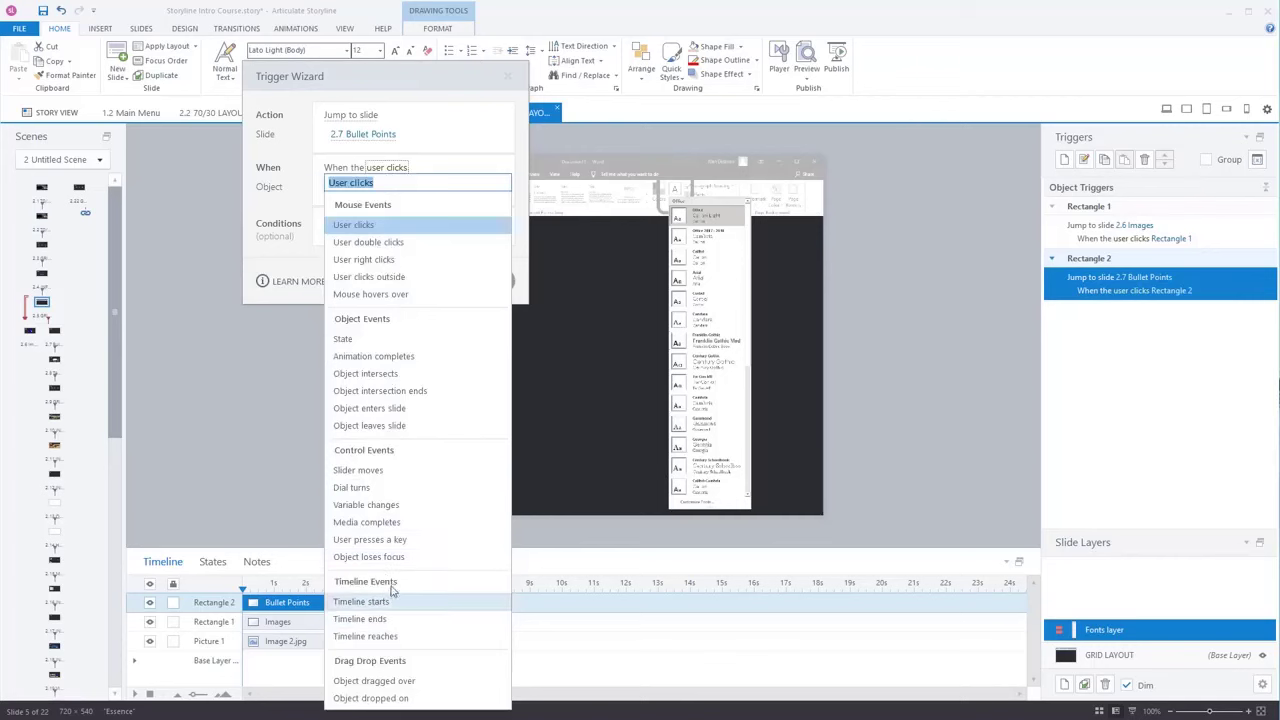
pyautogui.click(860, 203)
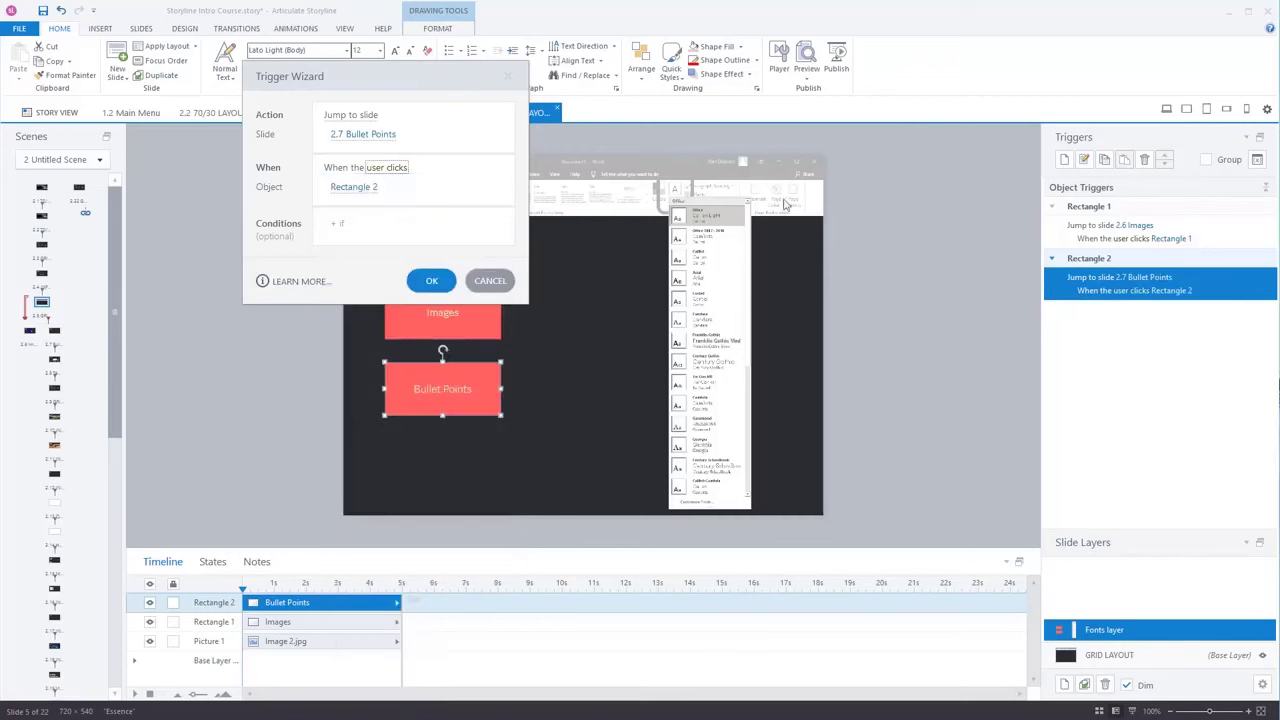
pyautogui.click(430, 279)
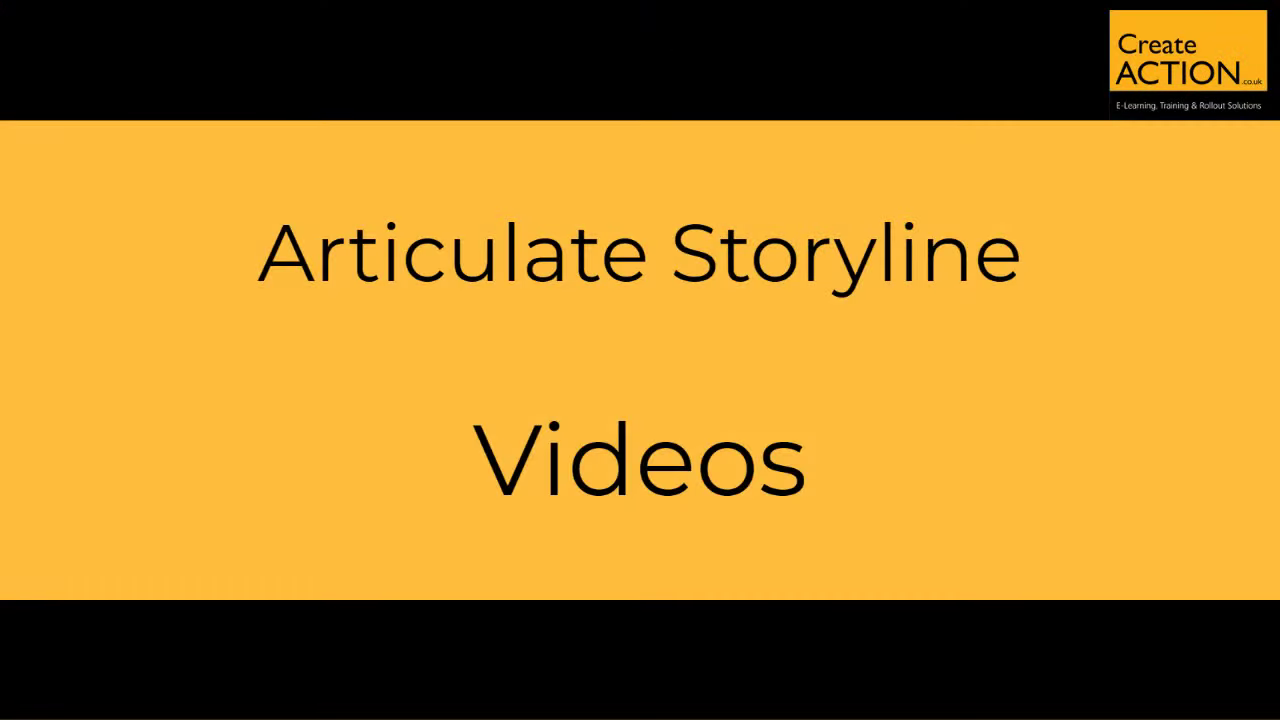
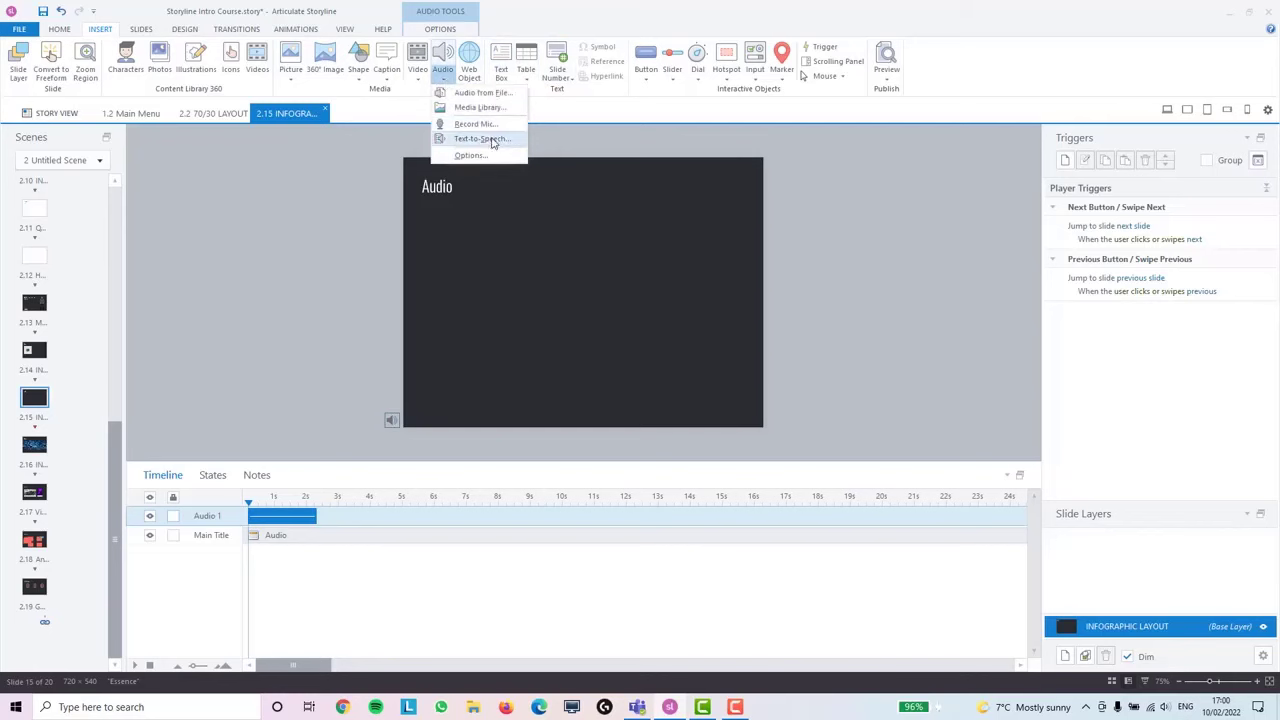
# Insert text-to-speech audio on slide 2.15 using the English (US) voice Joanna and the script "Hello."
pyautogui.click(485, 139)
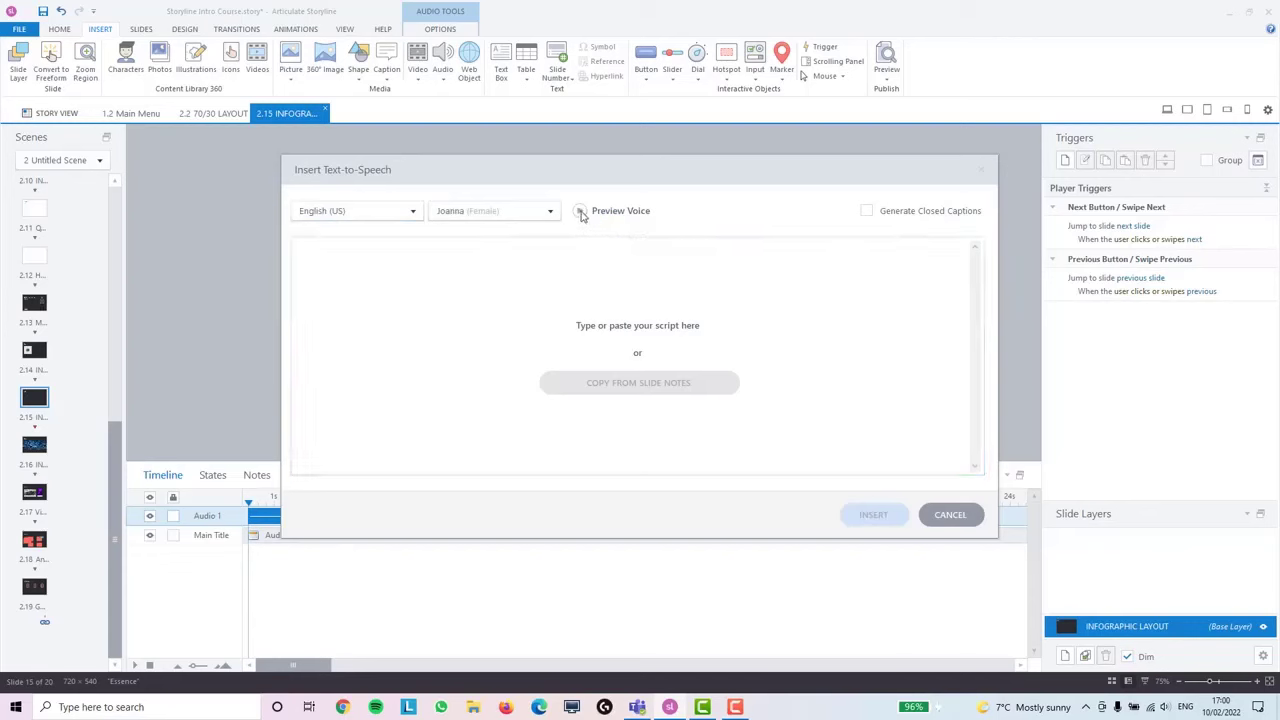
pyautogui.click(423, 308)
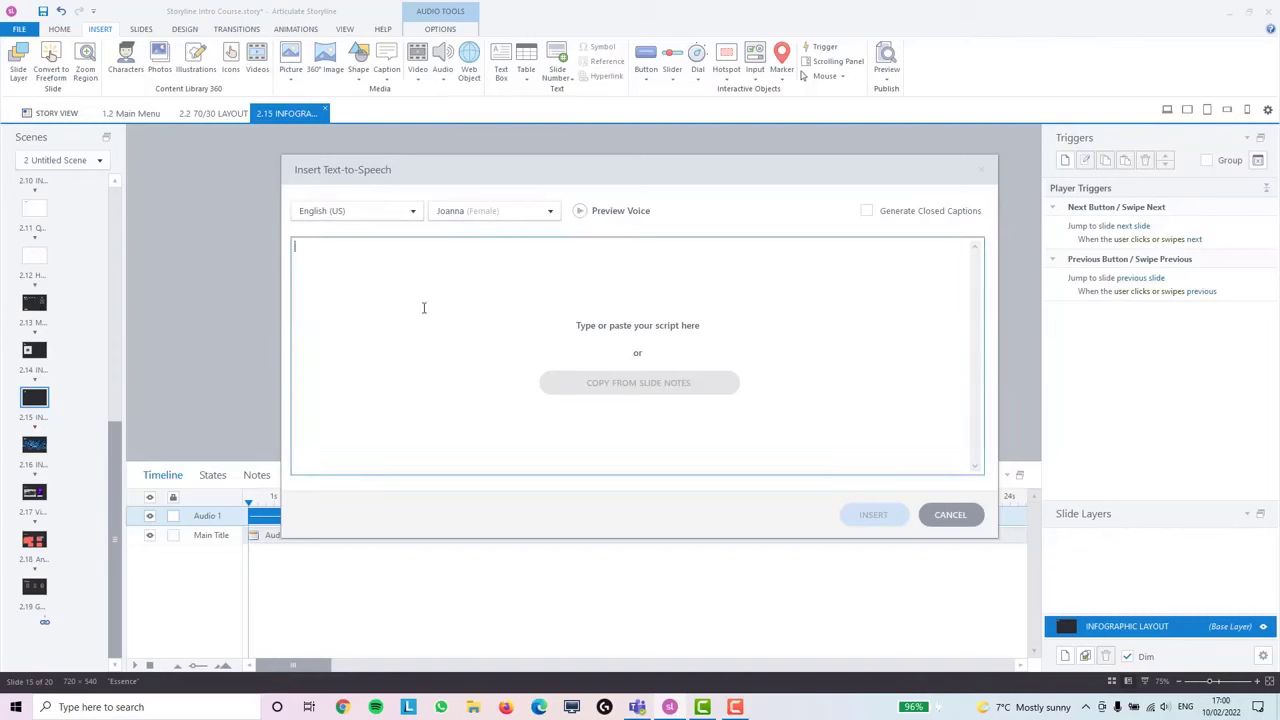
pyautogui.write('Hello.')
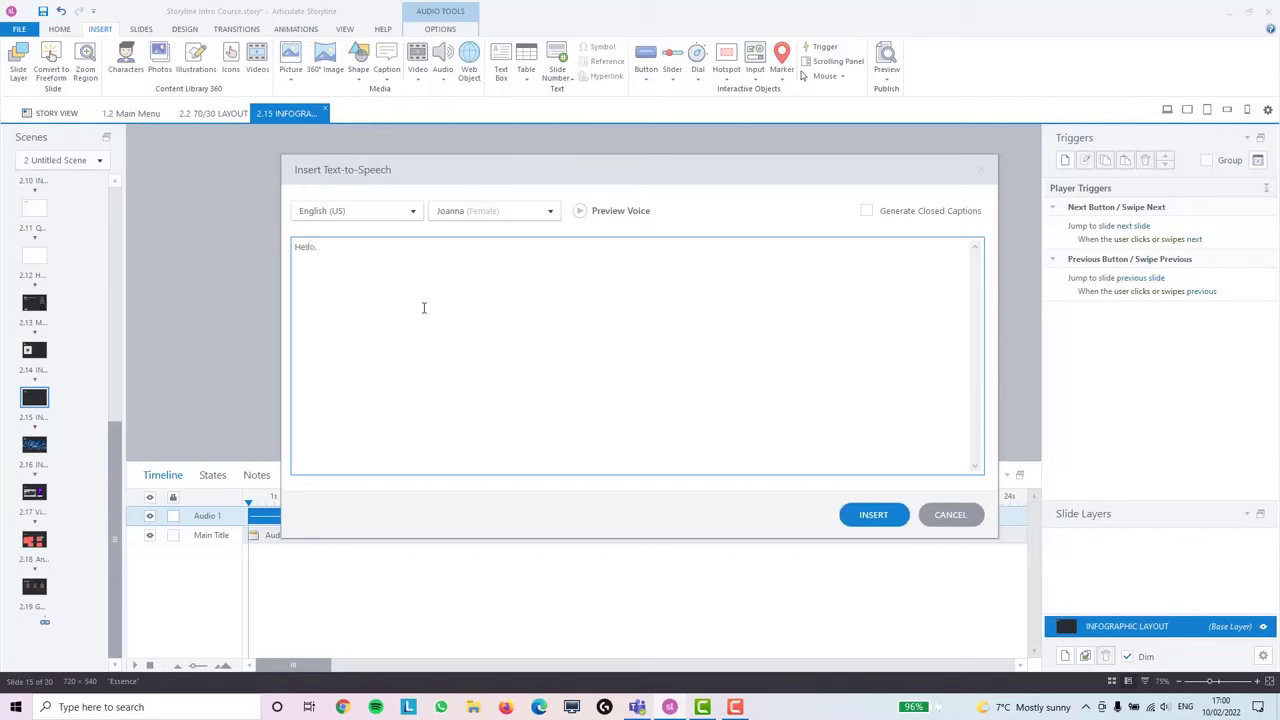
pyautogui.click(872, 514)
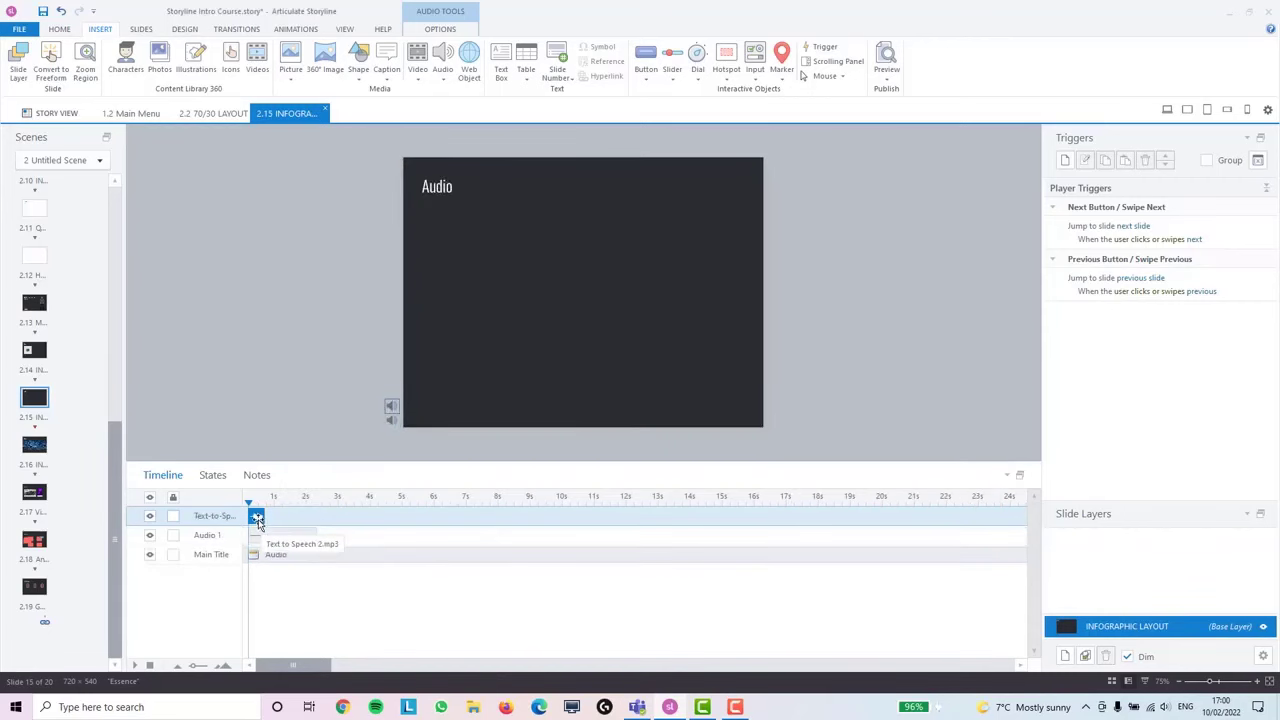
# Insert the audio file 6I194NttIGT_44100_56_0 from the New folder directory onto the Audio slide
pyautogui.click(445, 86)
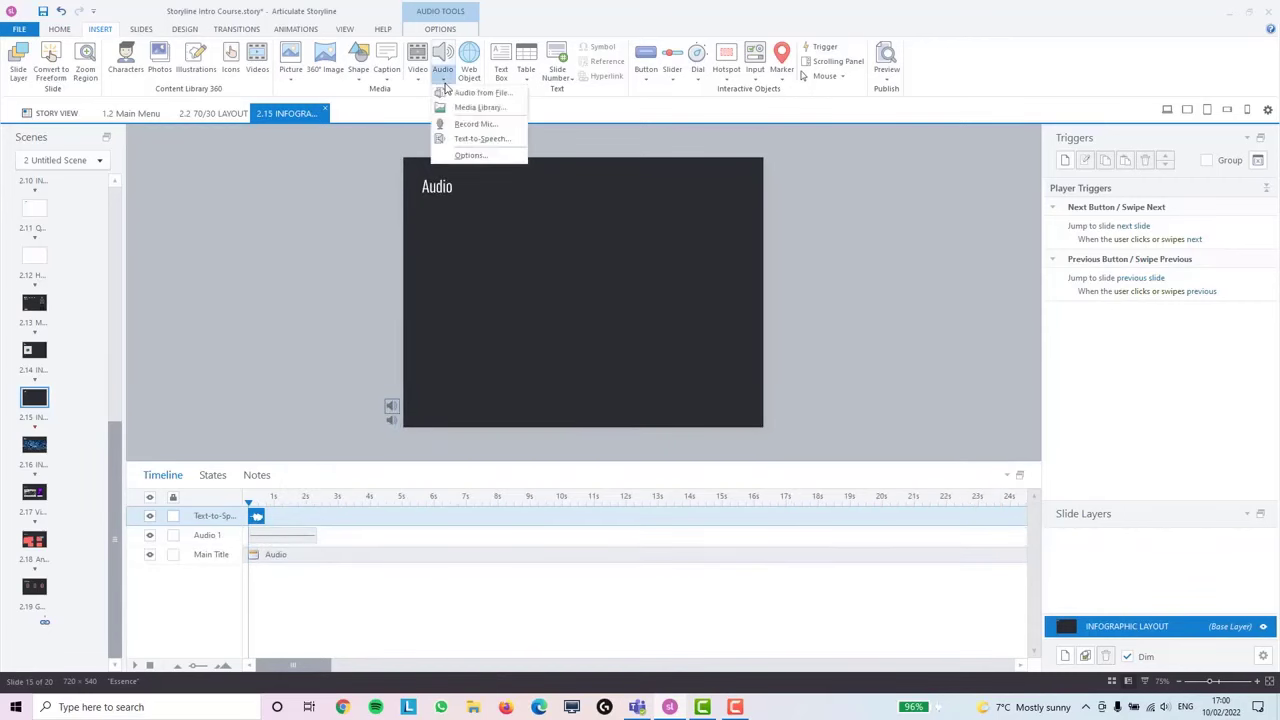
pyautogui.click(496, 96)
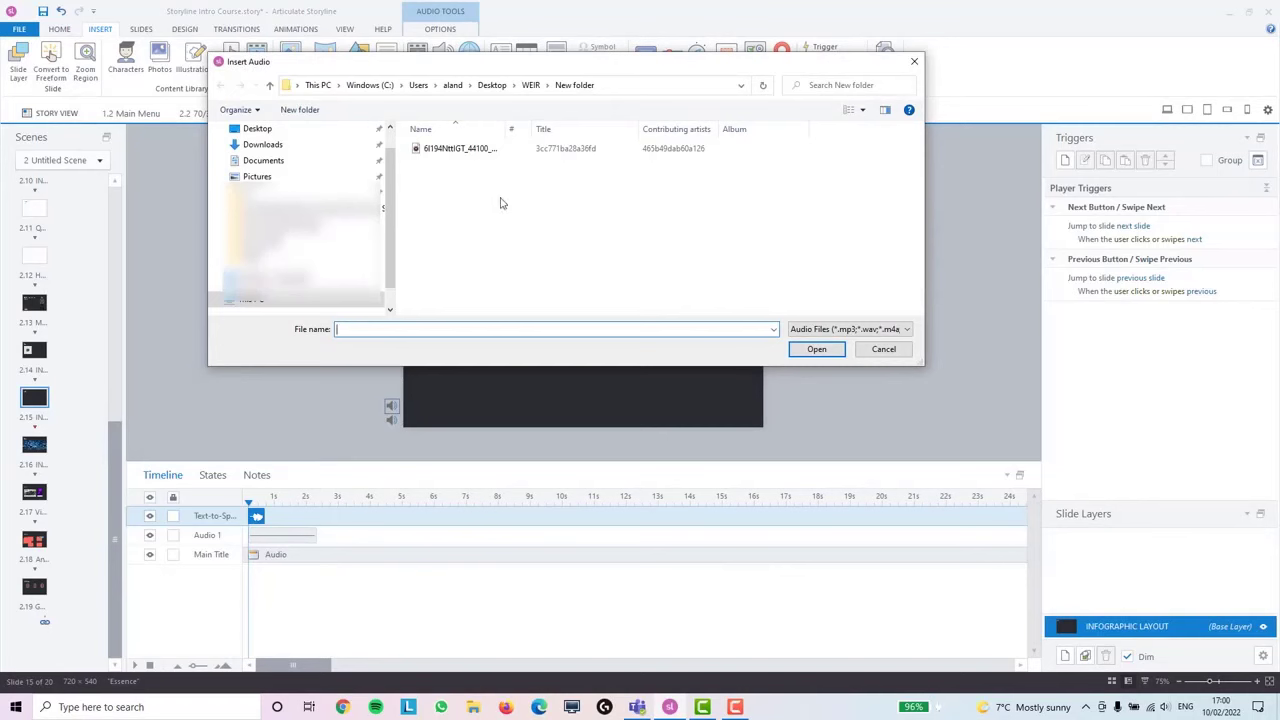
pyautogui.click(470, 150)
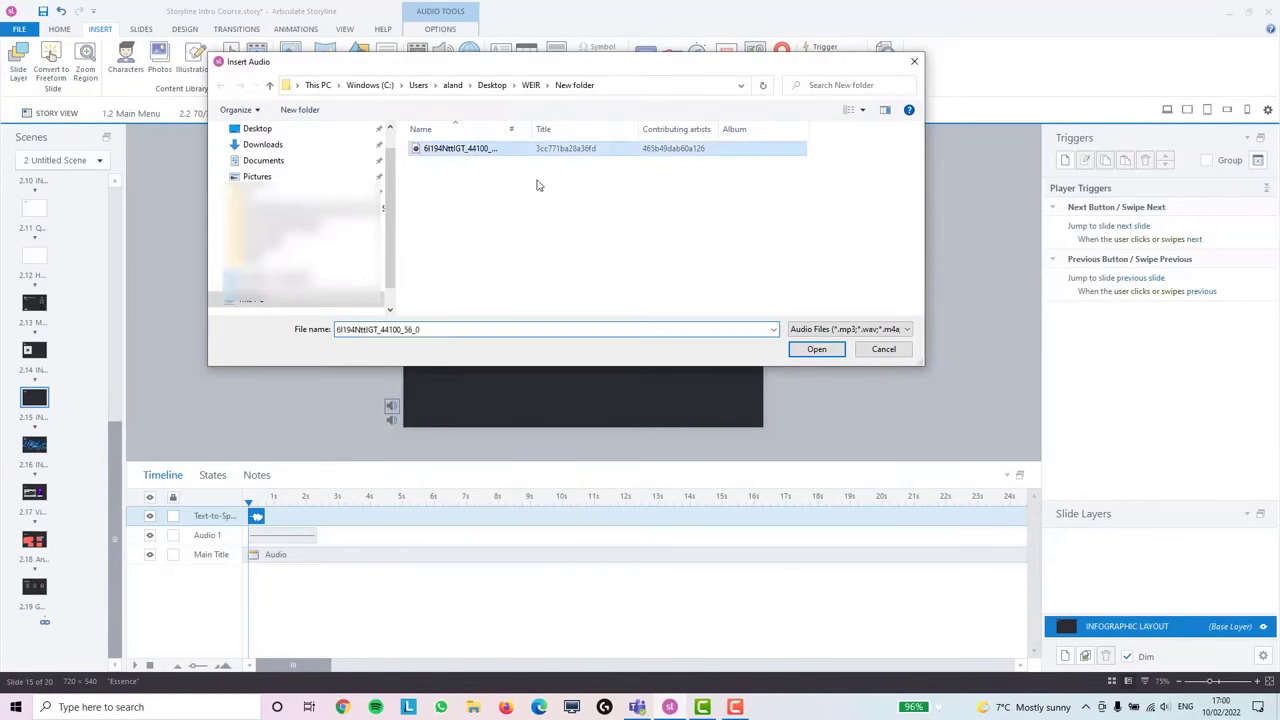
pyautogui.click(816, 349)
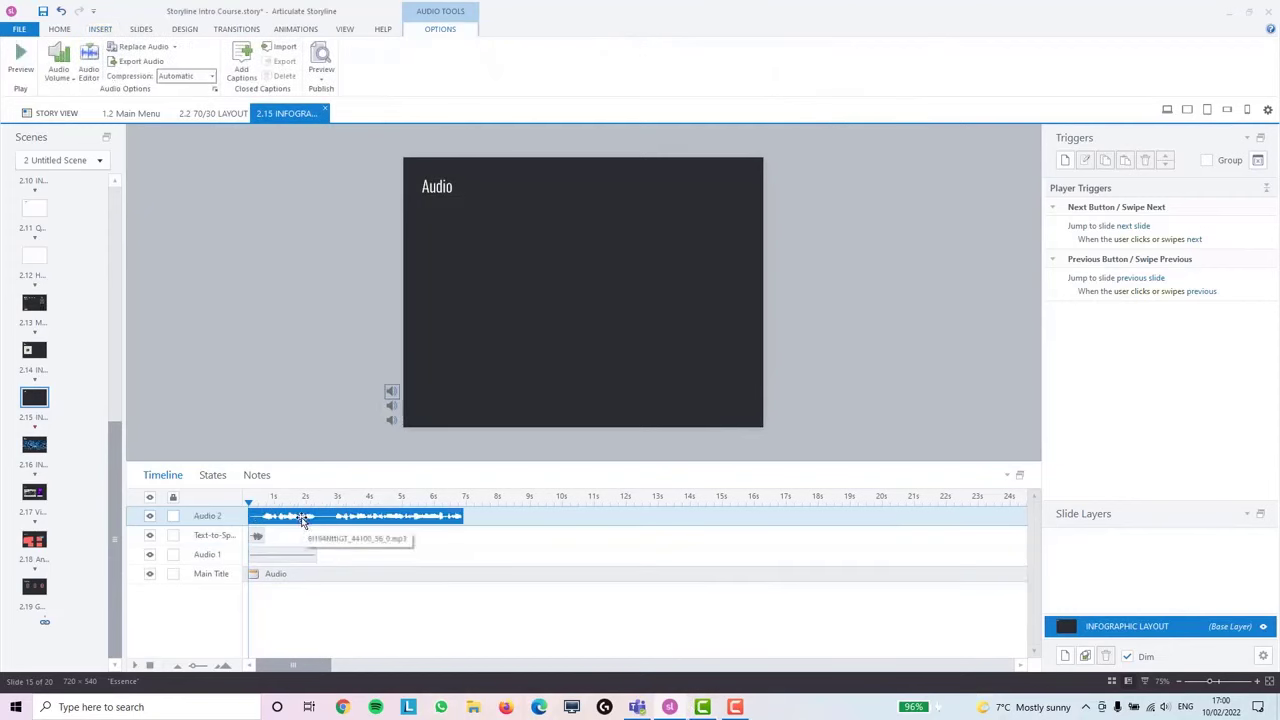
# Arrange the timeline clips end to end, with the text-to-speech clip following Audio 1 and Audio 2 following the text-to-speech clip
pyautogui.moveTo(302, 519); pyautogui.dragTo(384, 519)
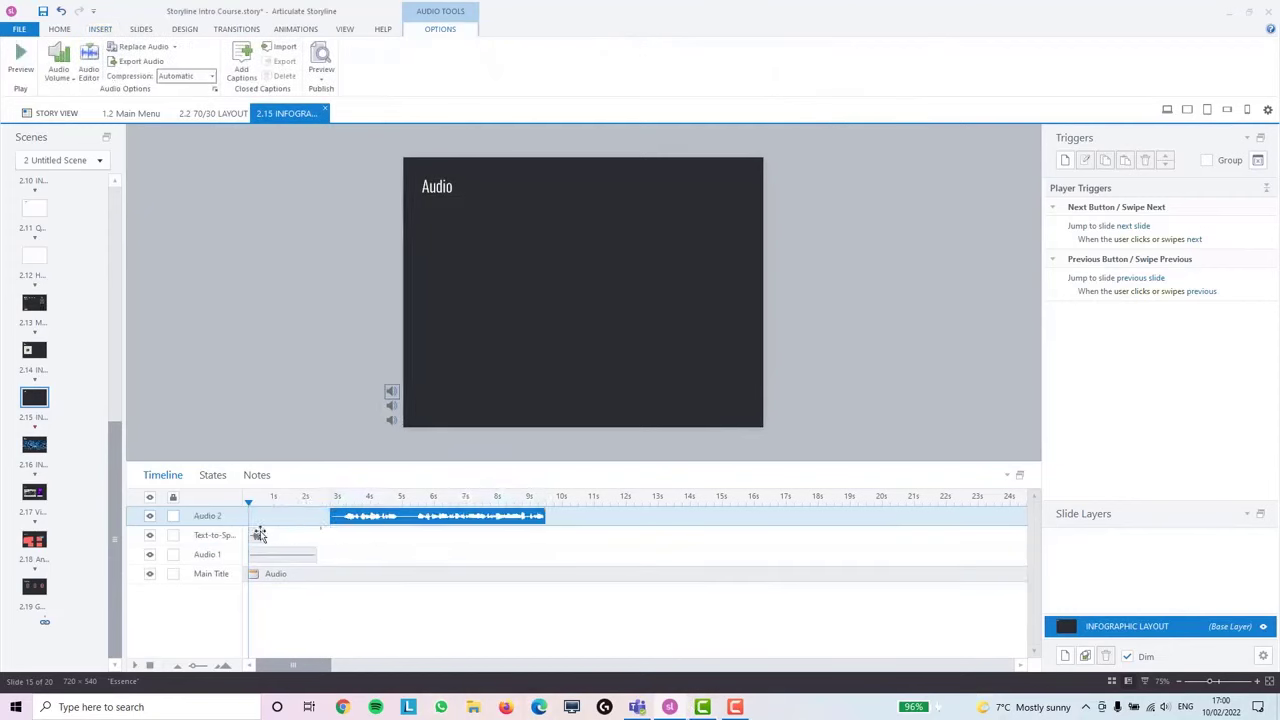
pyautogui.moveTo(257, 537); pyautogui.dragTo(325, 537)
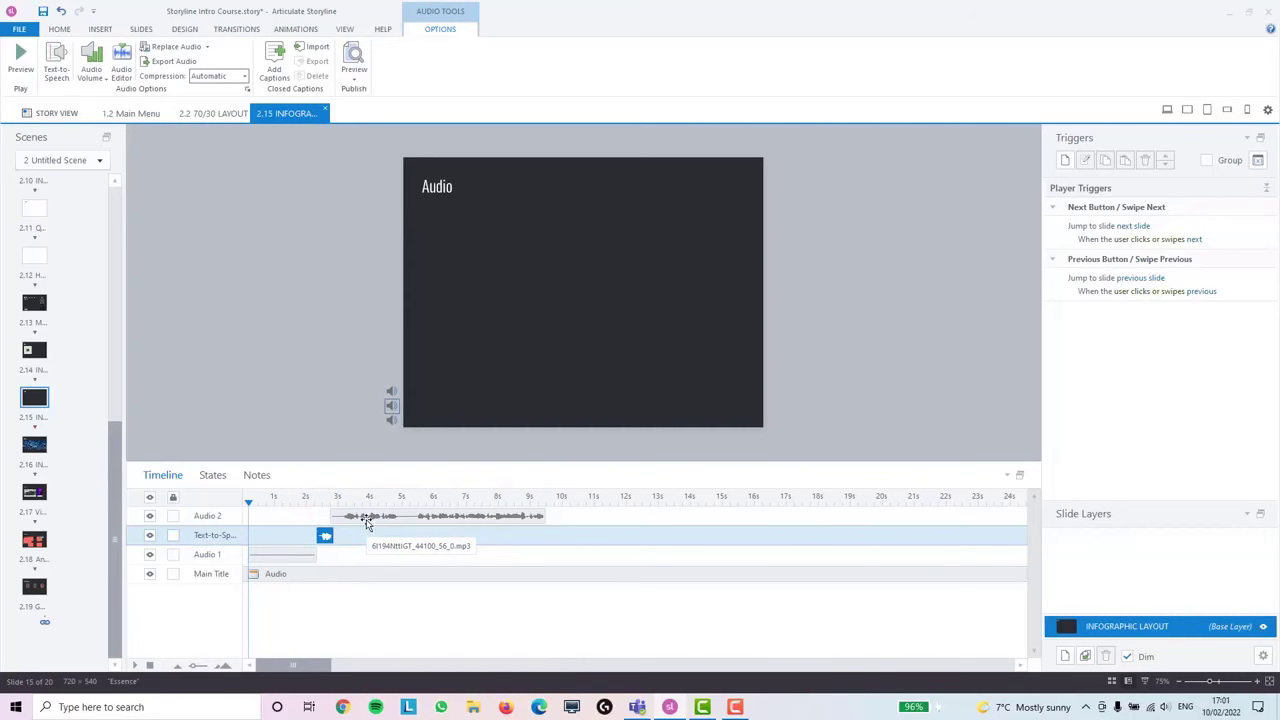
pyautogui.moveTo(367, 522); pyautogui.dragTo(371, 522)
pyautogui.click(326, 536)
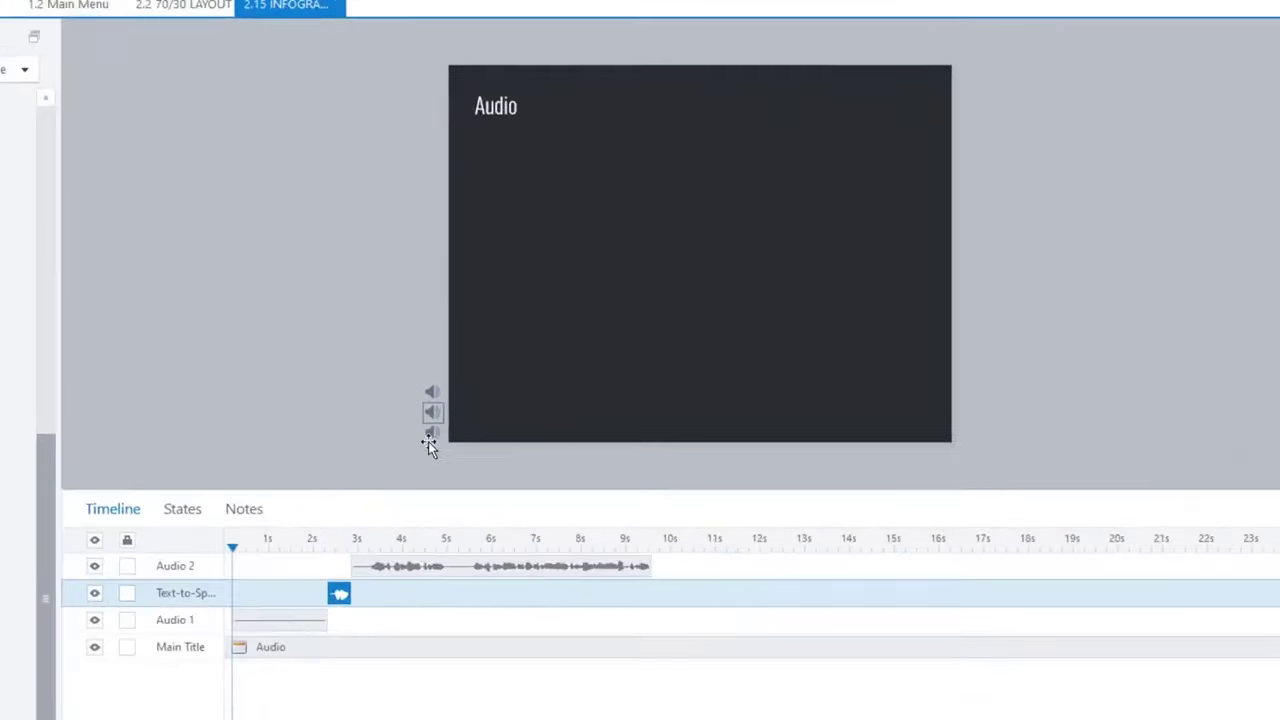
# Select all three audio icons beside the slide and move them together onto the slide's lower-left area
pyautogui.click(423, 407)
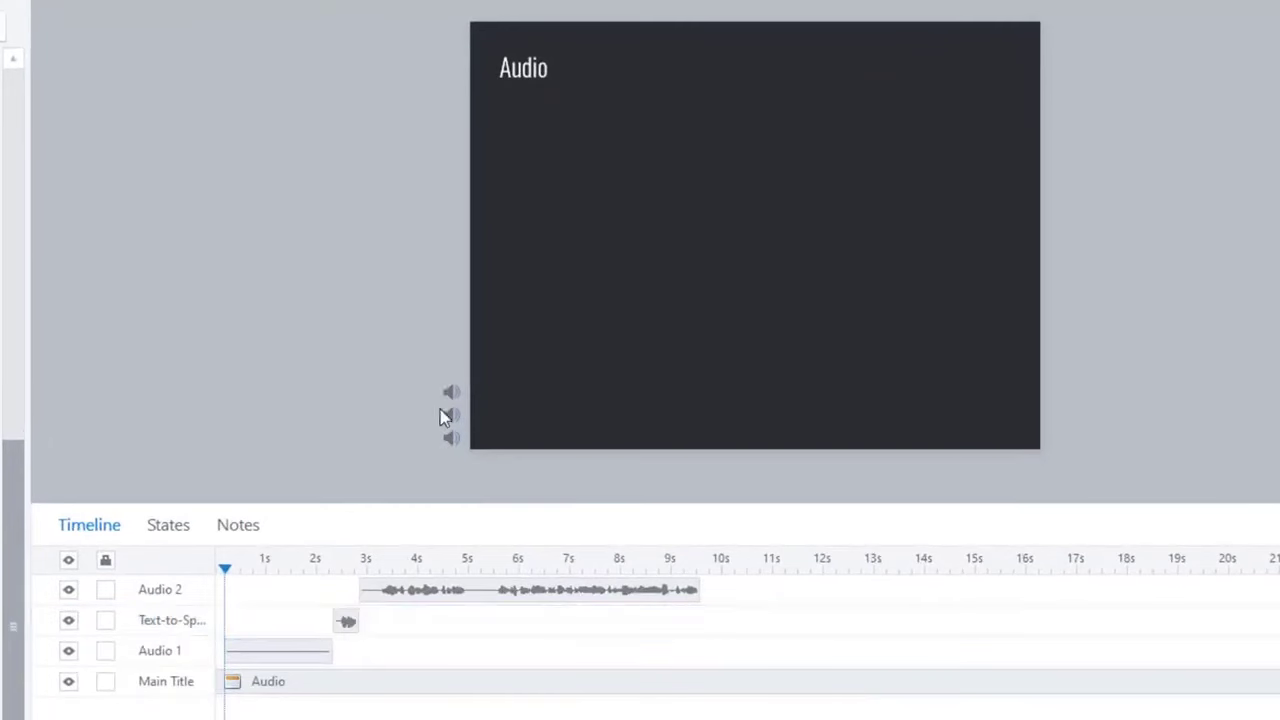
pyautogui.moveTo(441, 411); pyautogui.dragTo(451, 457)
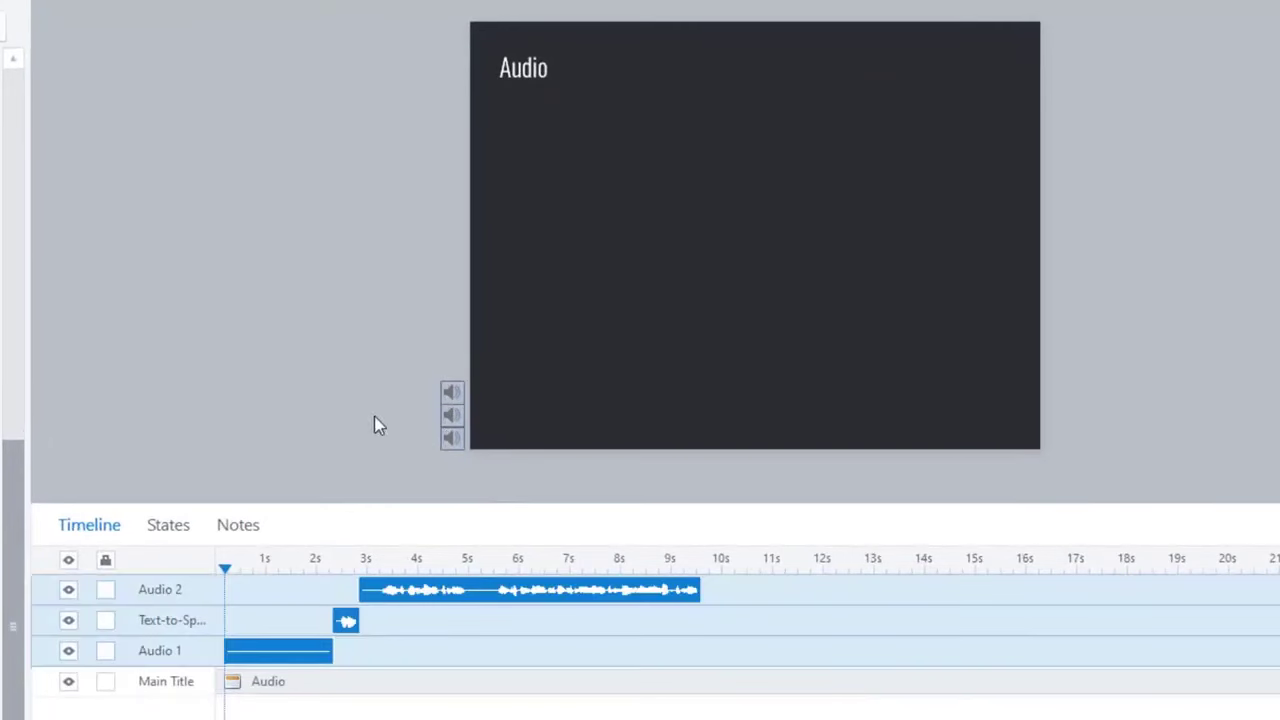
pyautogui.moveTo(411, 362); pyautogui.dragTo(484, 460)
pyautogui.moveTo(438, 414); pyautogui.dragTo(524, 395)
pyautogui.click(389, 454)
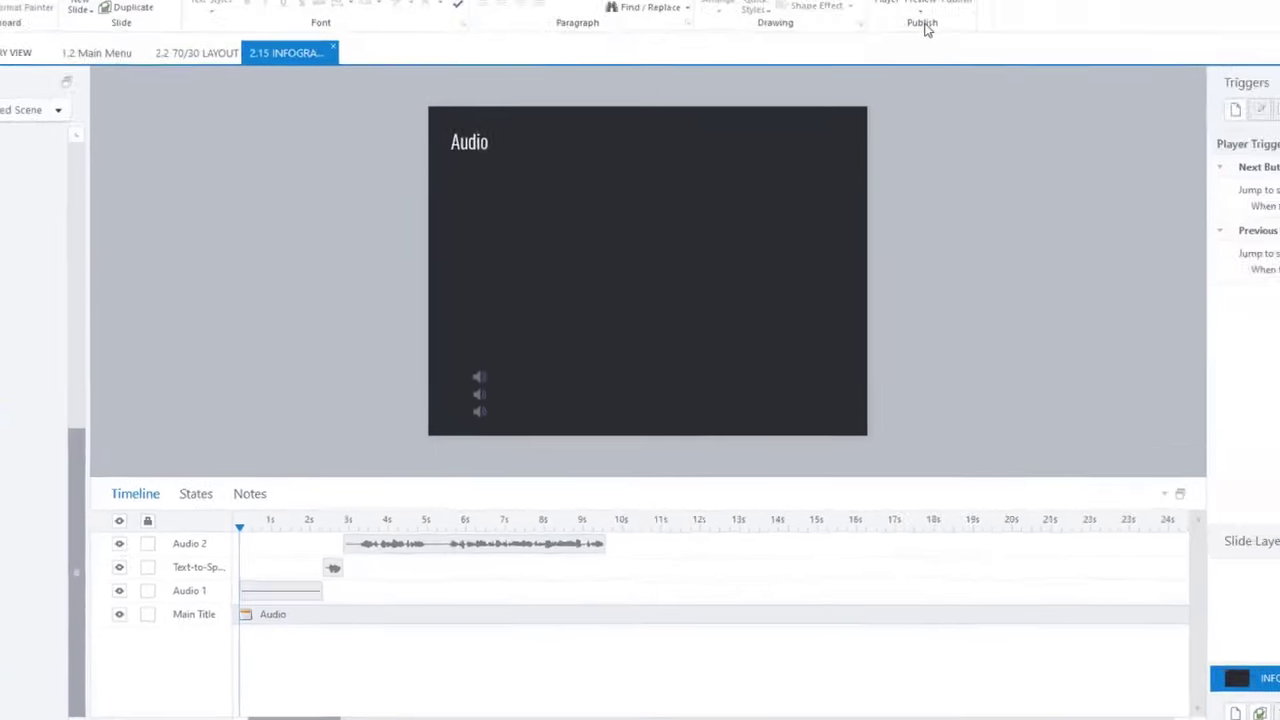
# Preview the Audio slide on its own, try the player's volume control, and close the preview
pyautogui.click(806, 75)
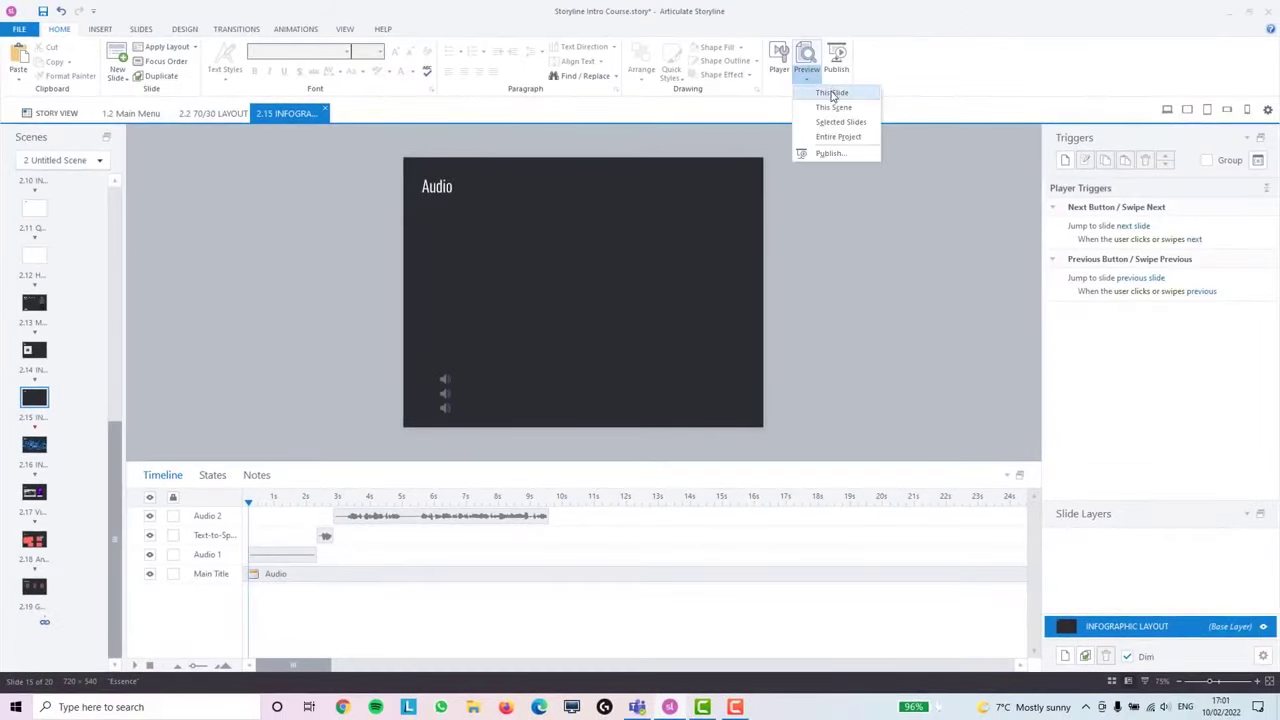
pyautogui.click(832, 93)
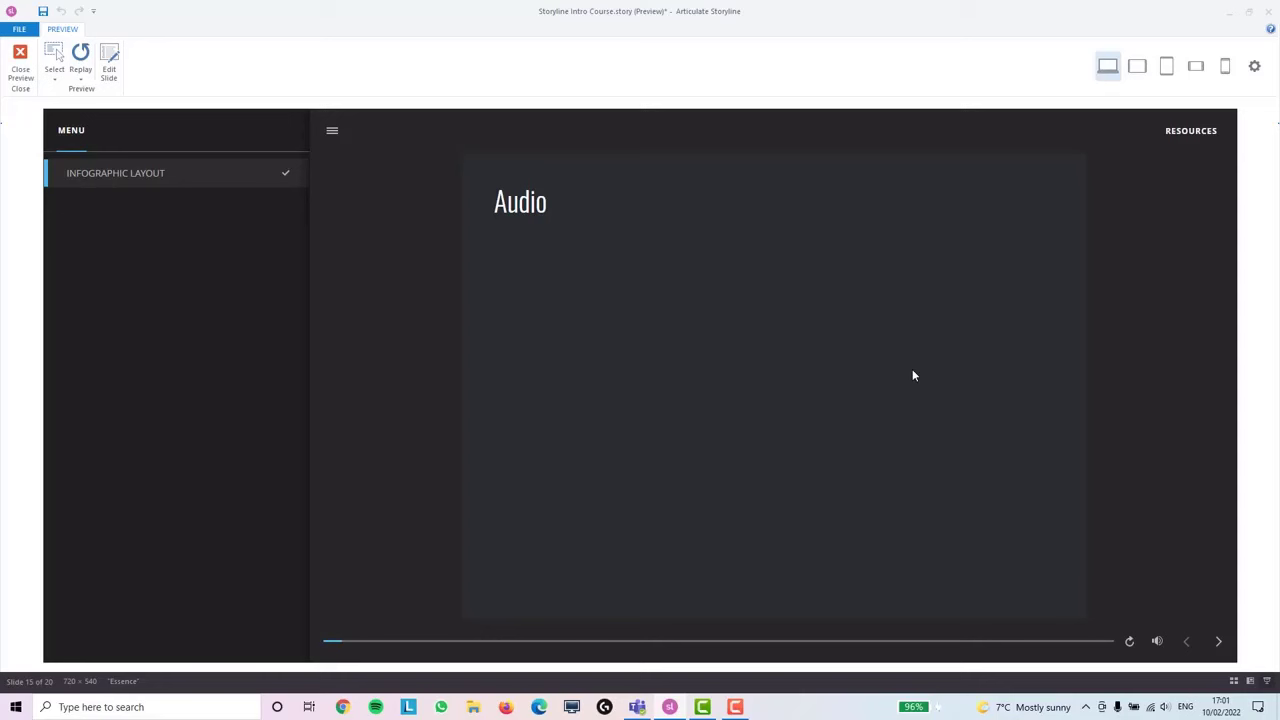
pyautogui.click(1156, 646)
pyautogui.click(22, 66)
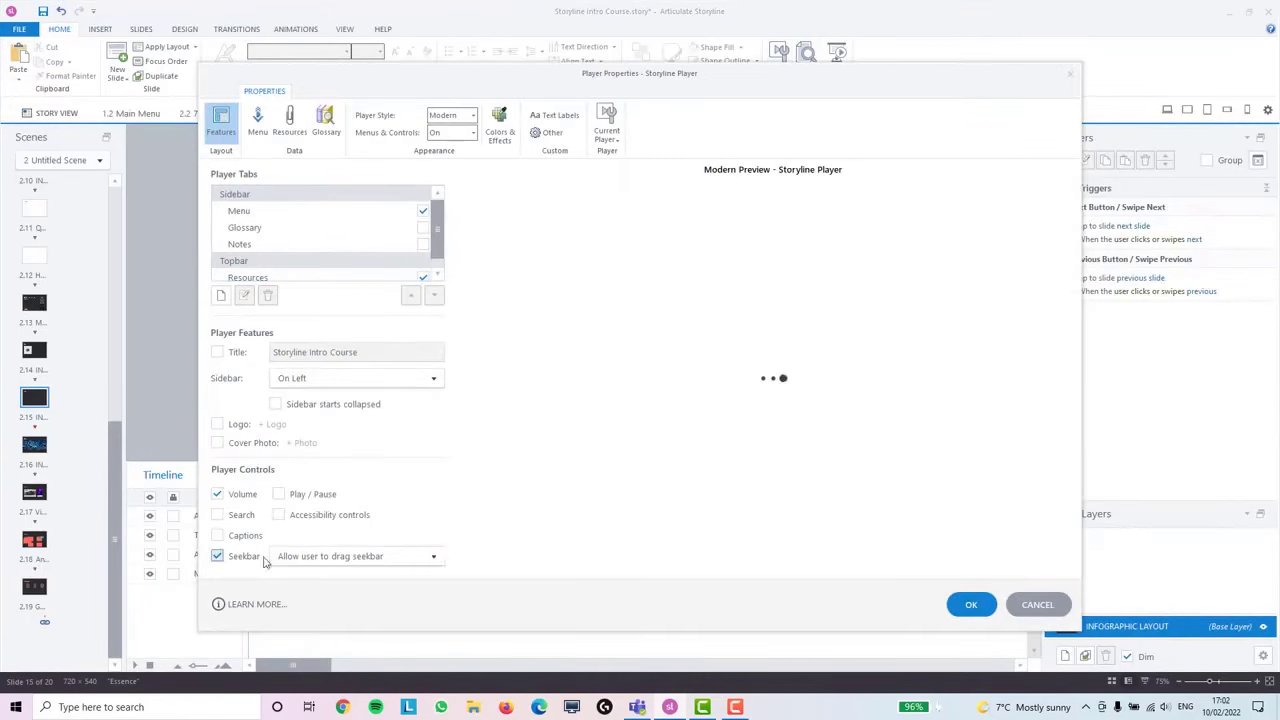
# Turn off the Seekbar control in the player properties, keeping the Volume control enabled
pyautogui.click(221, 558)
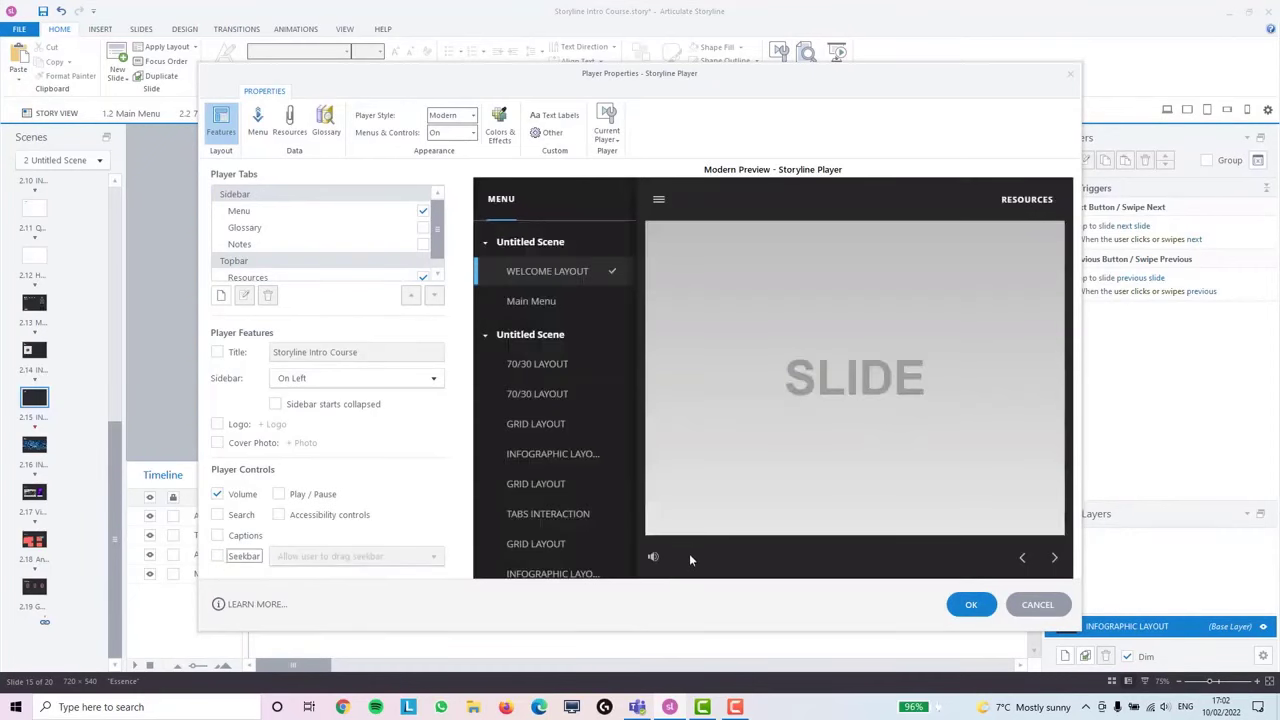
pyautogui.moveTo(653, 563)
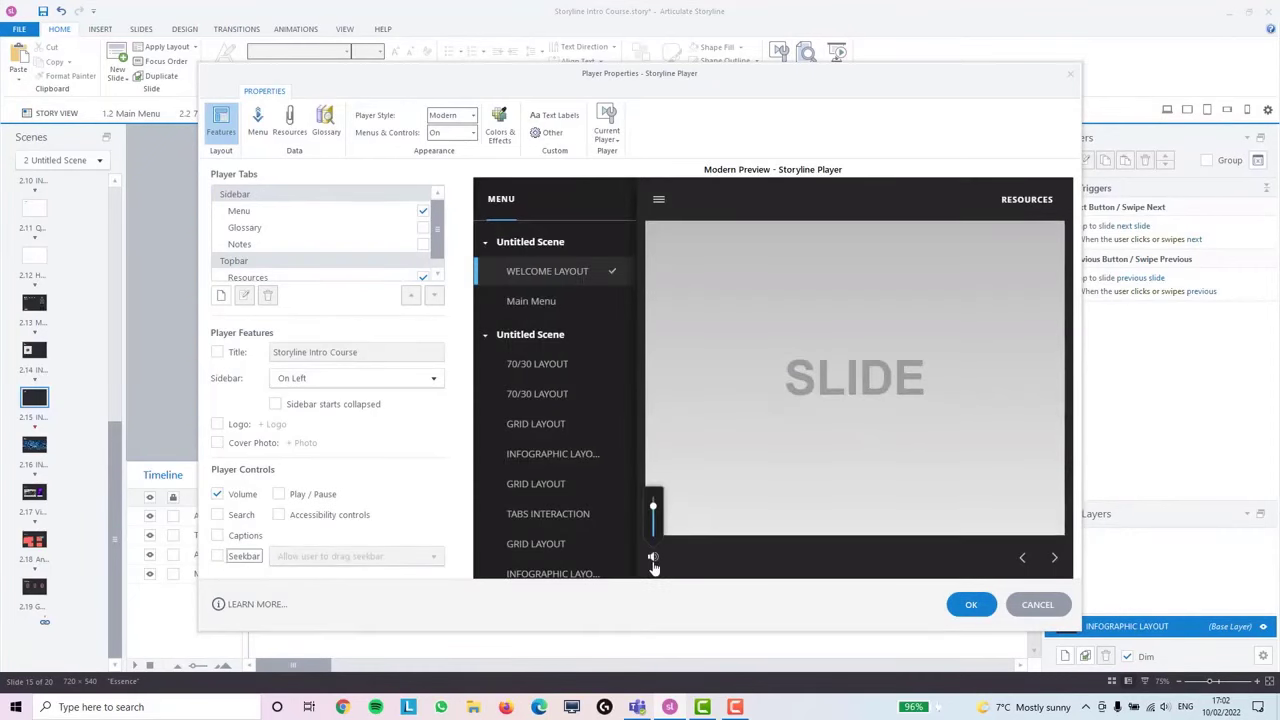
pyautogui.click(971, 604)
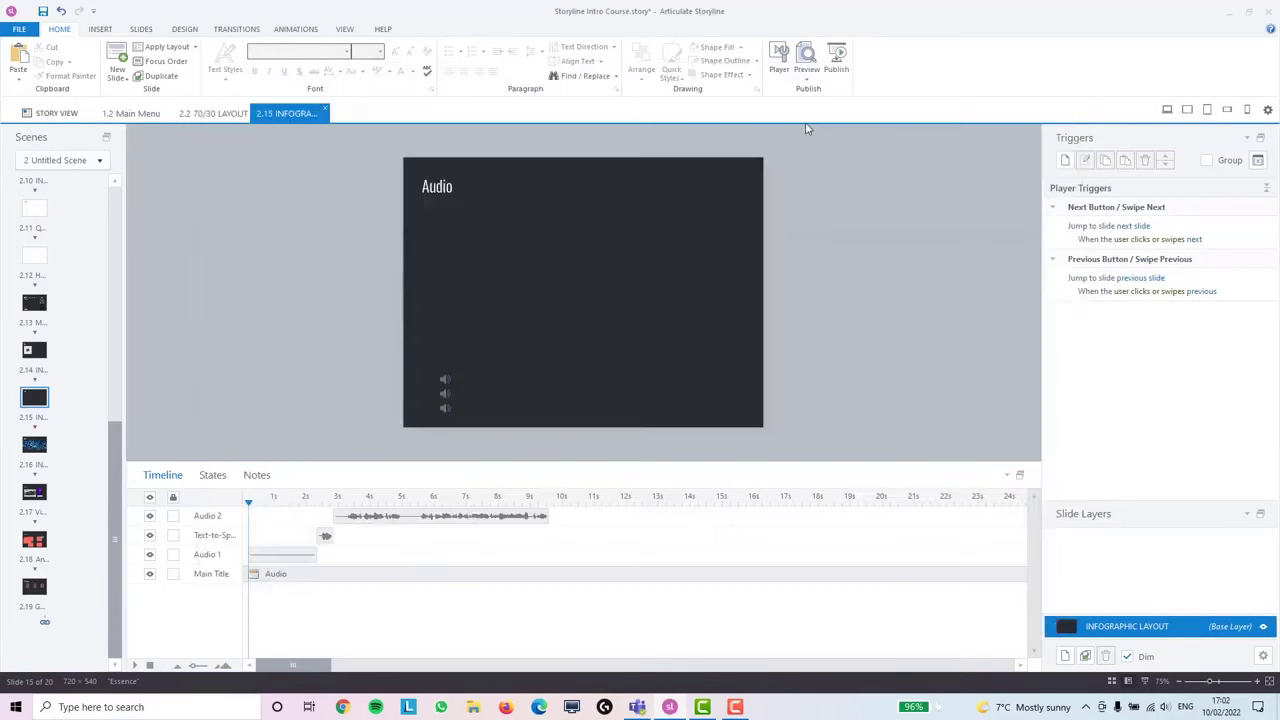
# Preview the Audio slide again to check the player without its seekbar, test the volume control, and return to editing
pyautogui.click(810, 80)
pyautogui.click(829, 90)
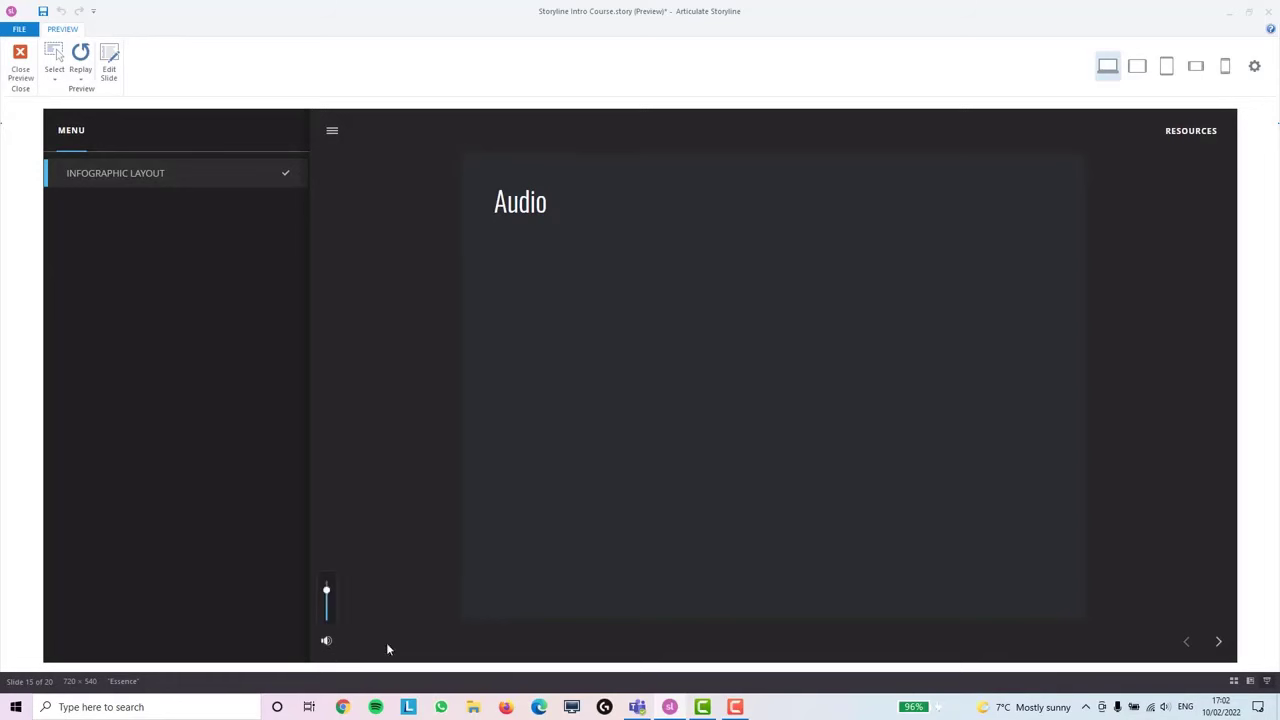
pyautogui.click(326, 641)
pyautogui.click(20, 65)
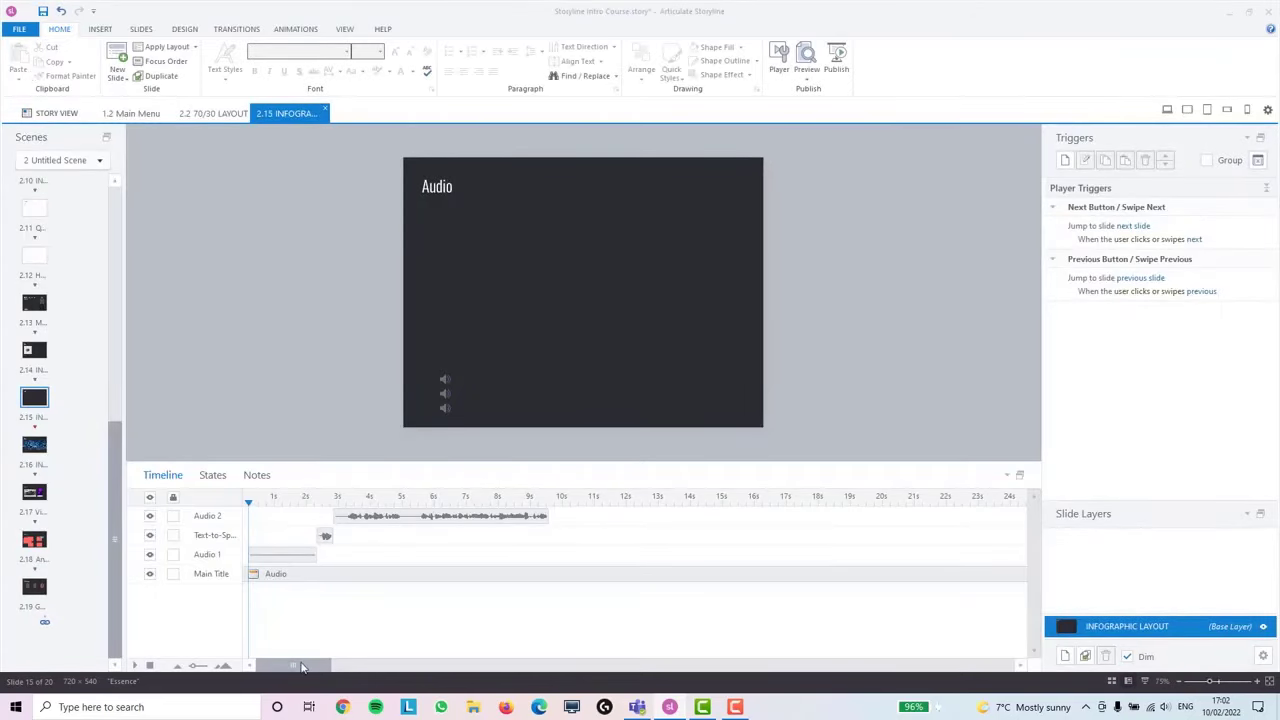
pyautogui.moveTo(318, 665)
pyautogui.mouseDown()
pyautogui.moveTo(990, 655)
pyautogui.moveTo(258, 648)
pyautogui.mouseUp()
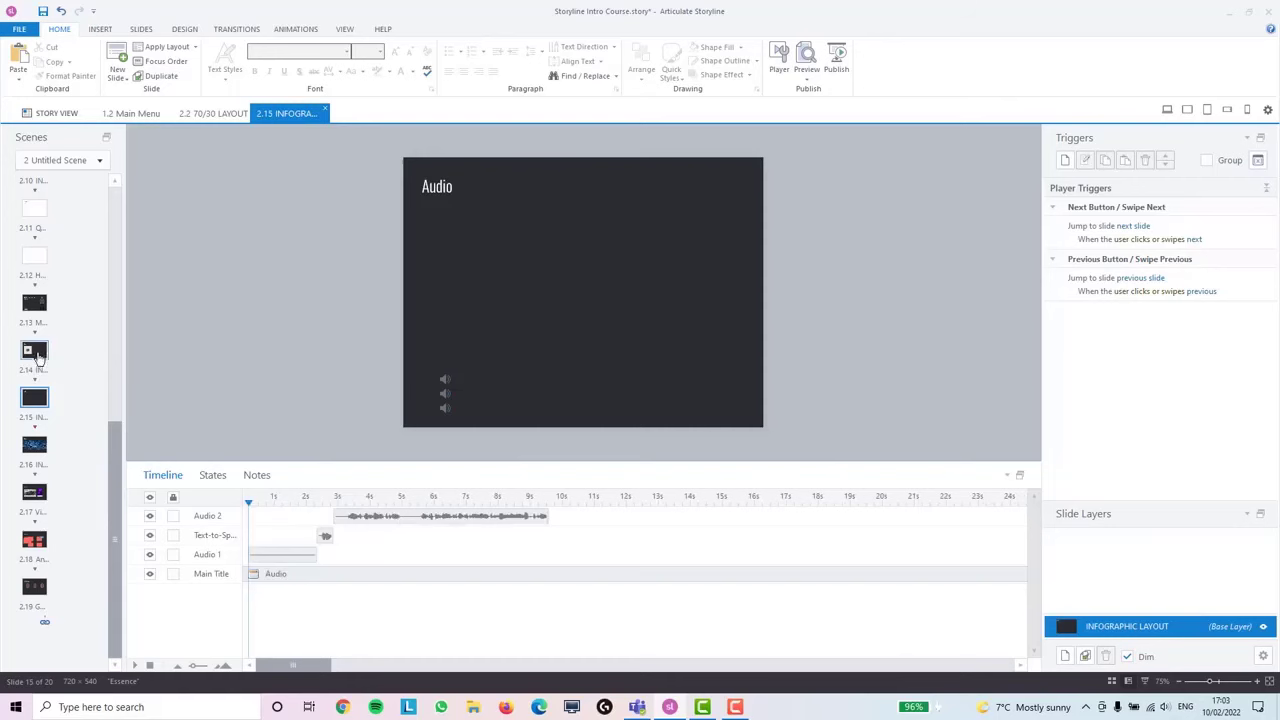
# Open the Audio slide's Audio 2 clip for editing, crop it to the section from 2.54 to 3.98 seconds, and save it
pyautogui.click(34, 349)
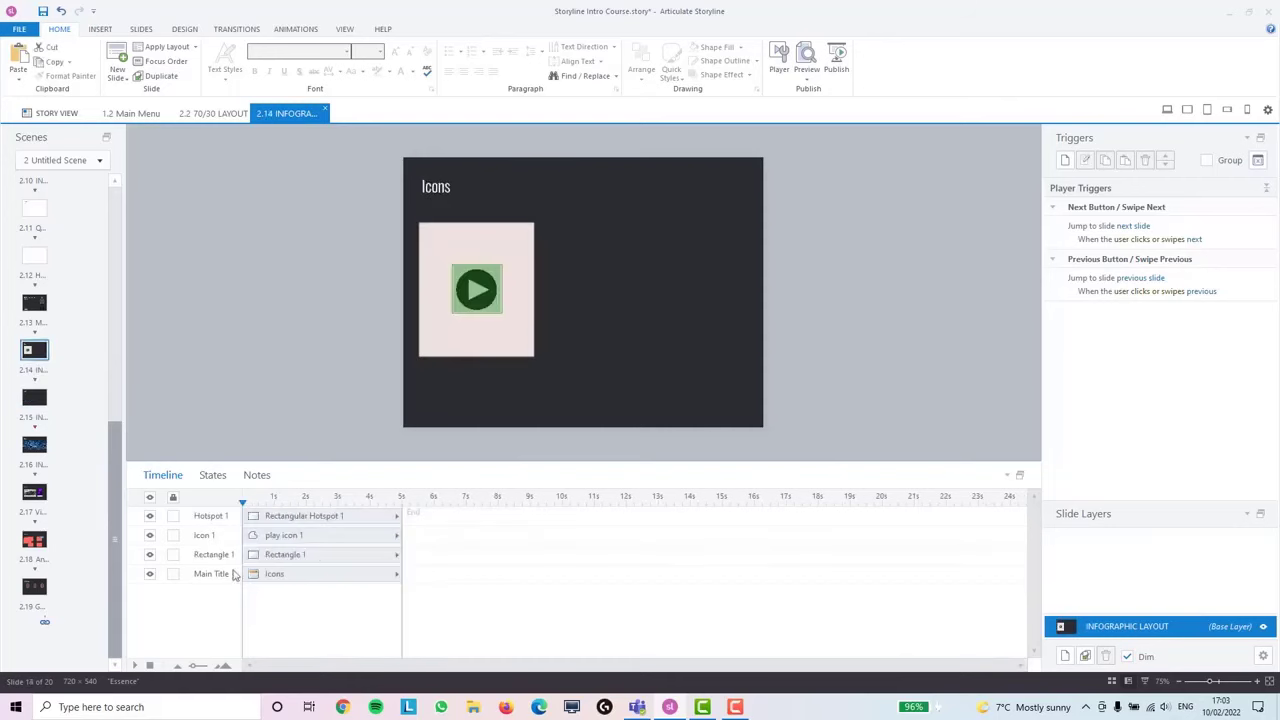
pyautogui.click(34, 397)
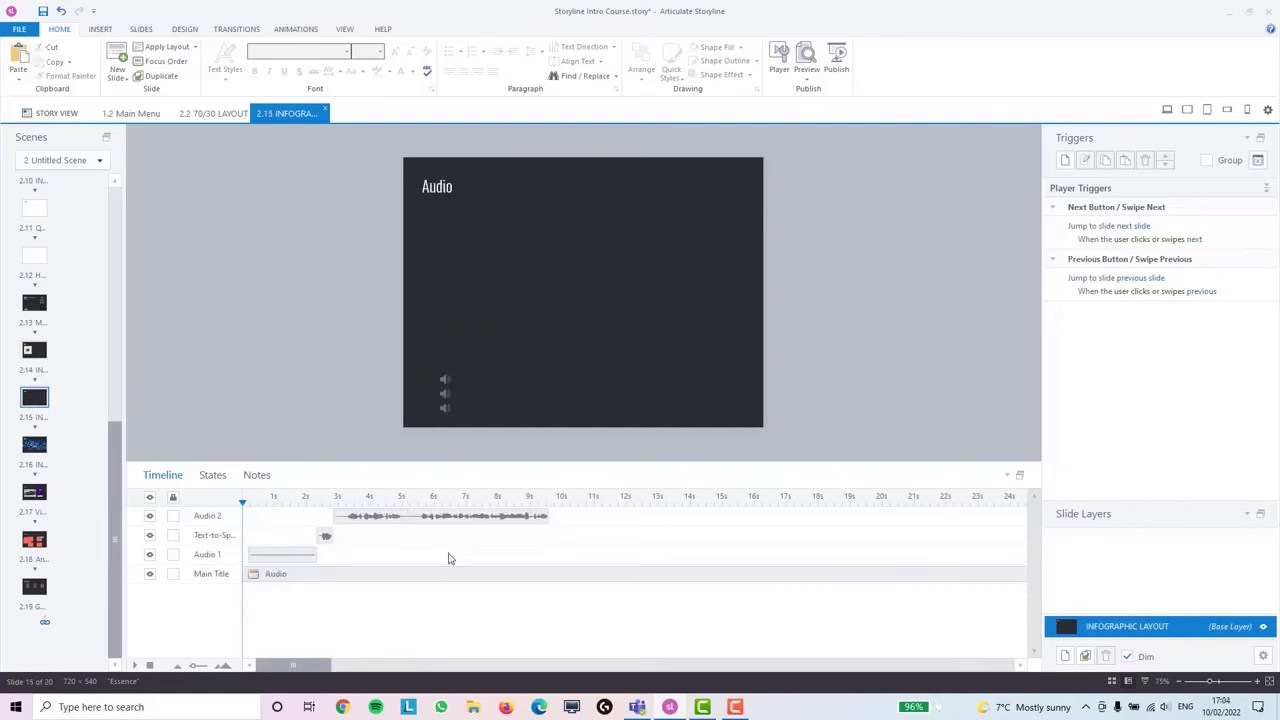
pyautogui.click(455, 517)
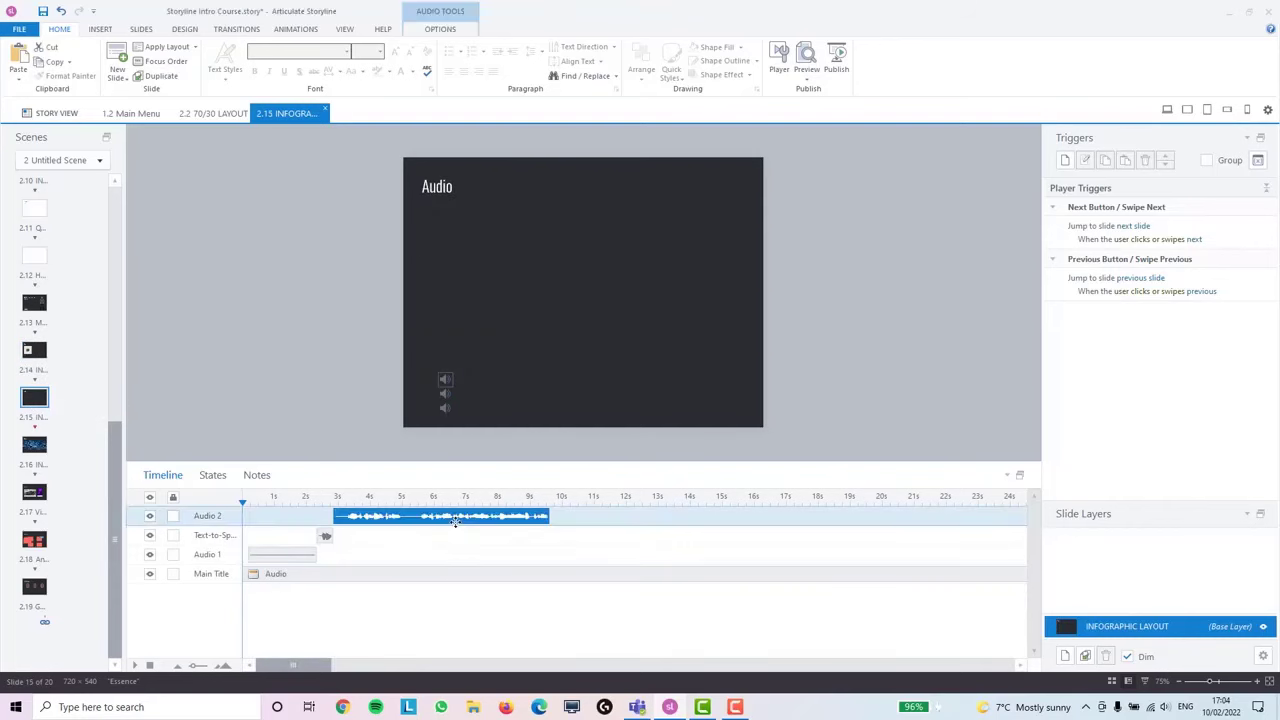
pyautogui.rightClick(455, 517)
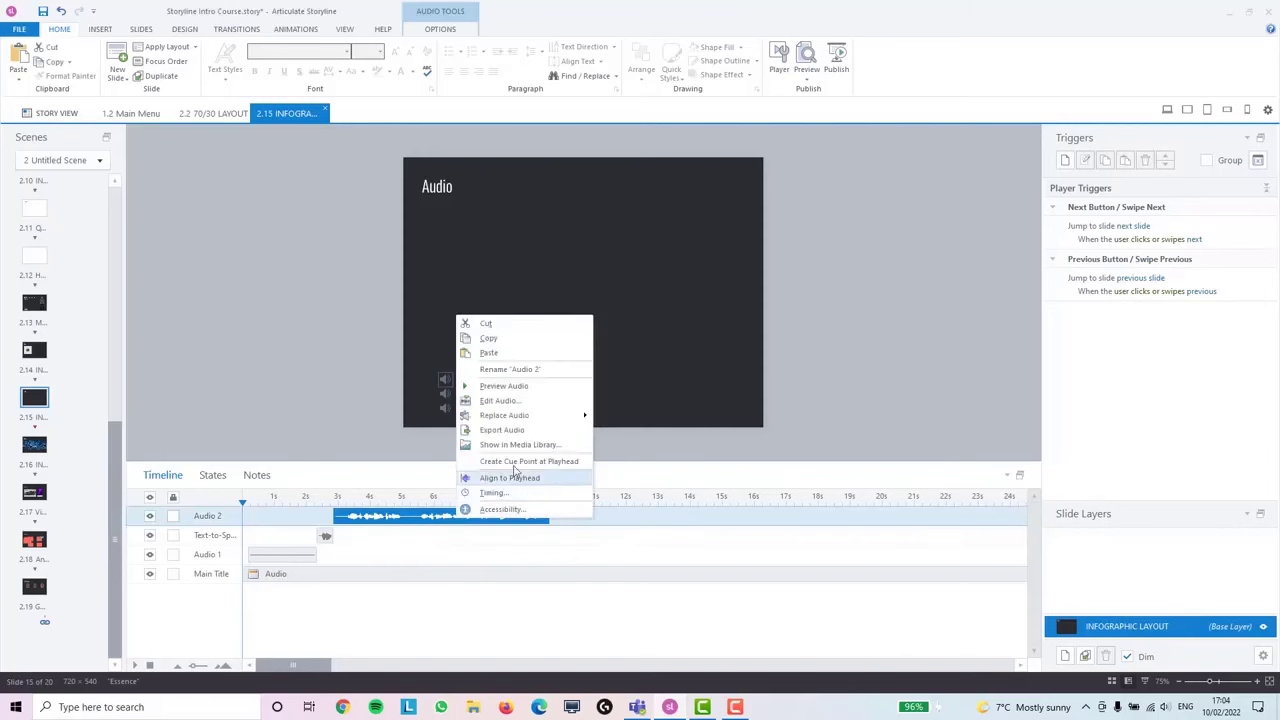
pyautogui.click(528, 403)
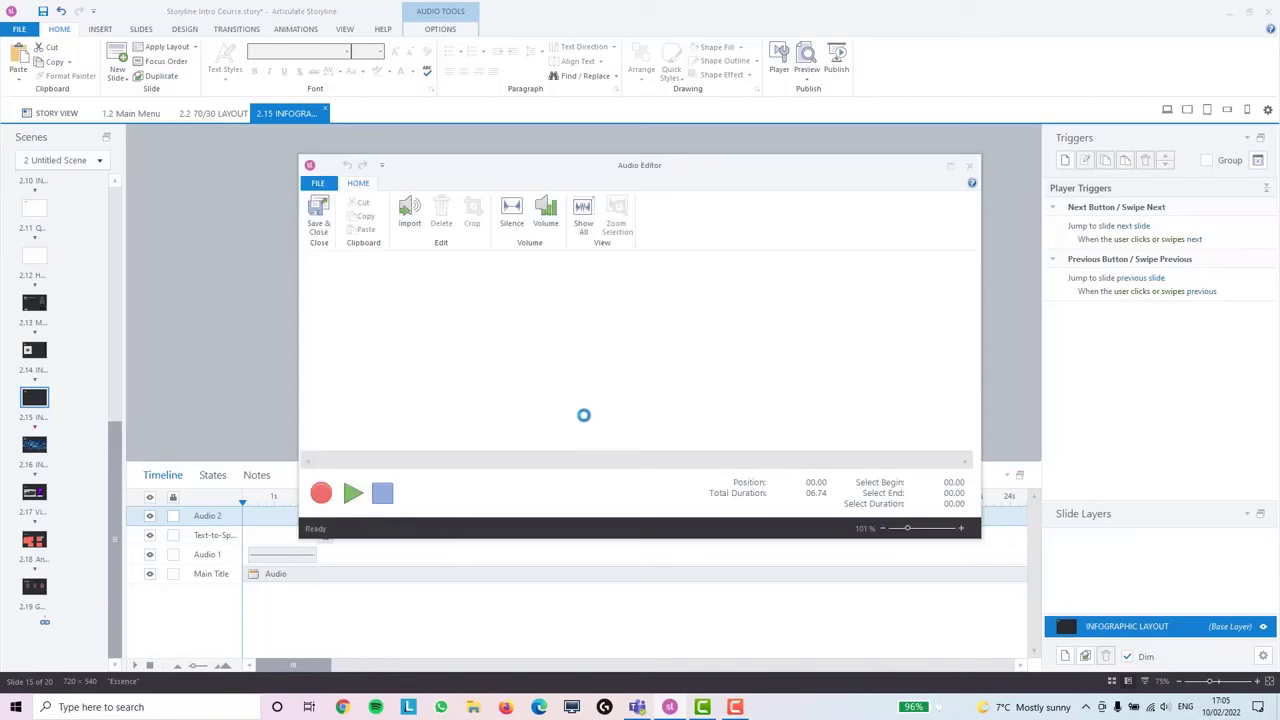
pyautogui.click(563, 268)
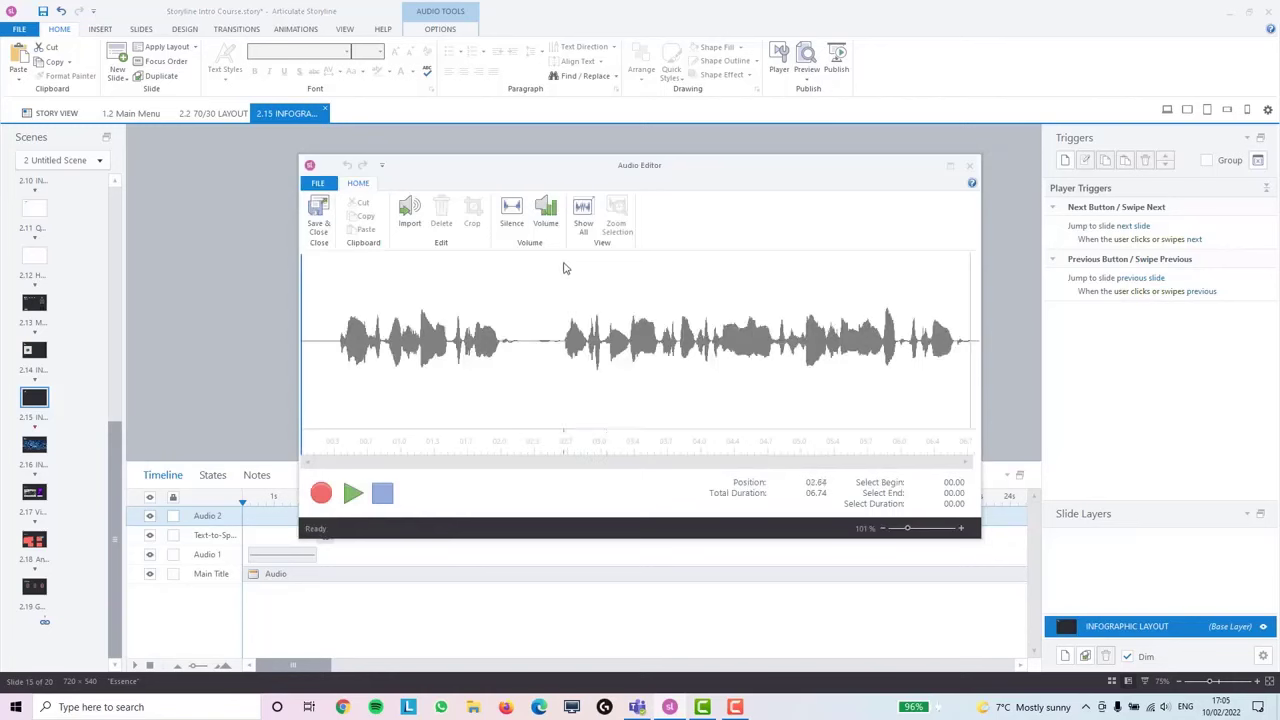
pyautogui.moveTo(553, 265); pyautogui.dragTo(696, 268)
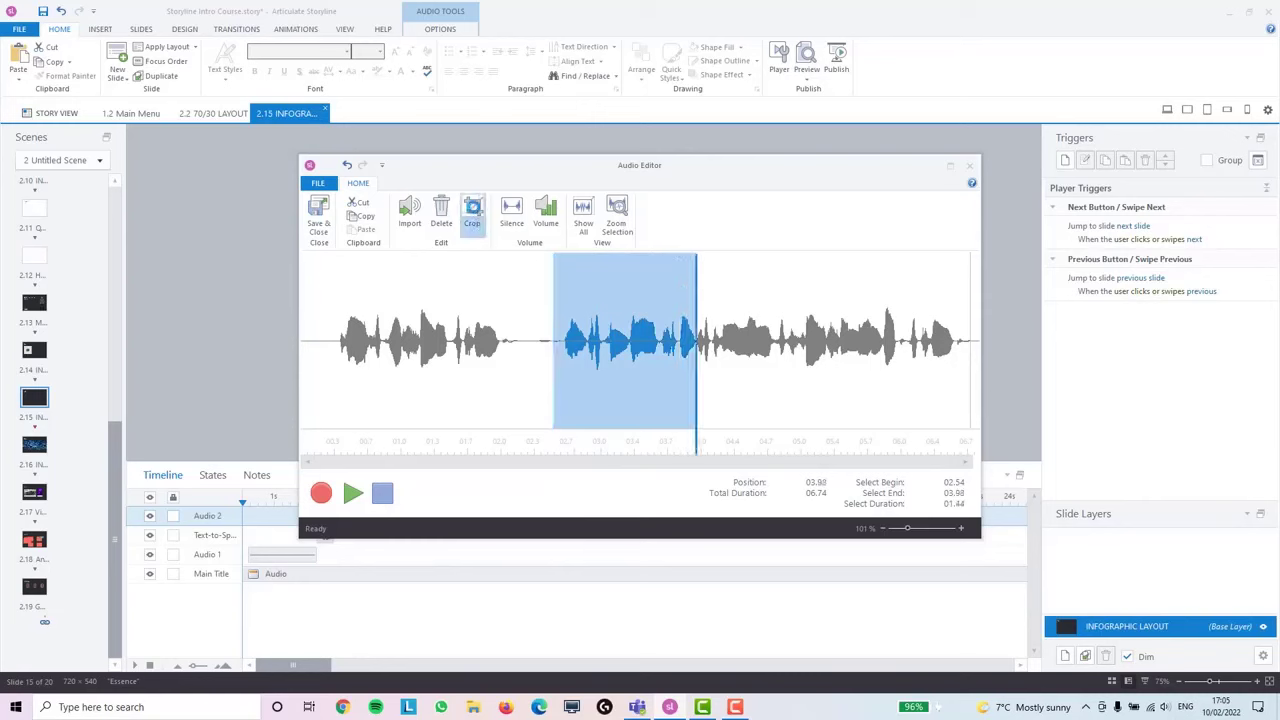
pyautogui.click(475, 212)
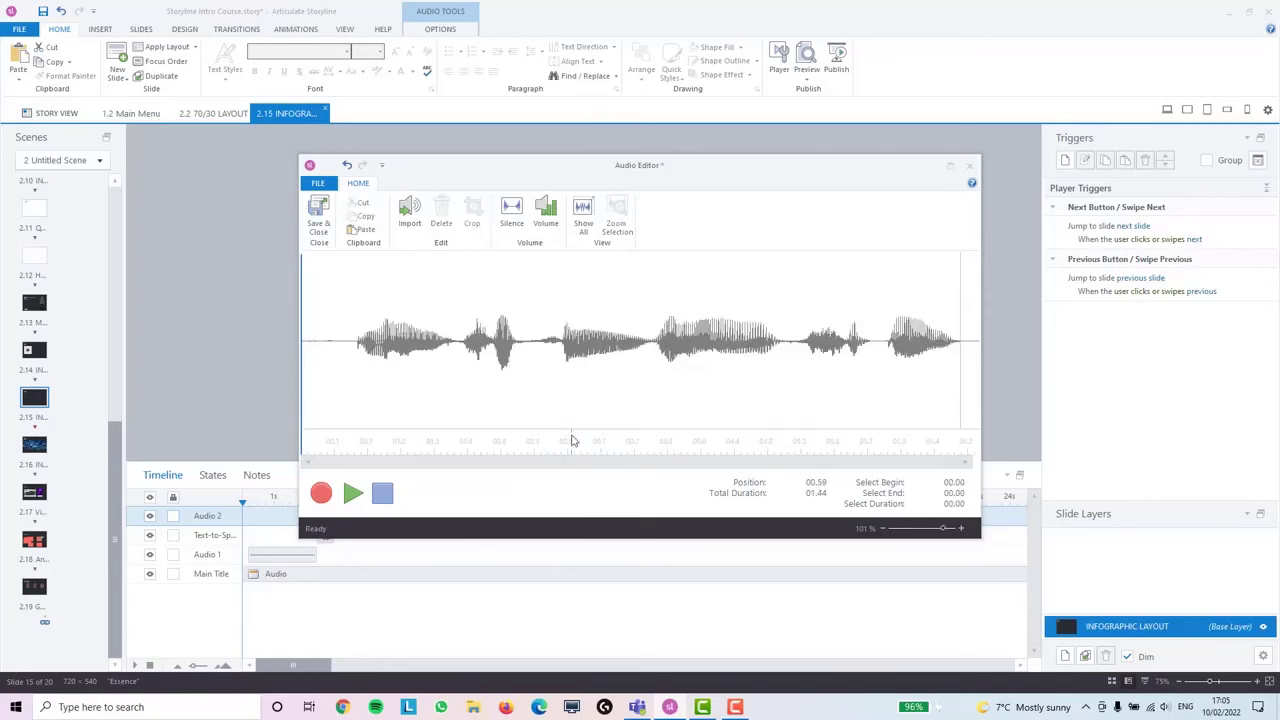
pyautogui.click(318, 215)
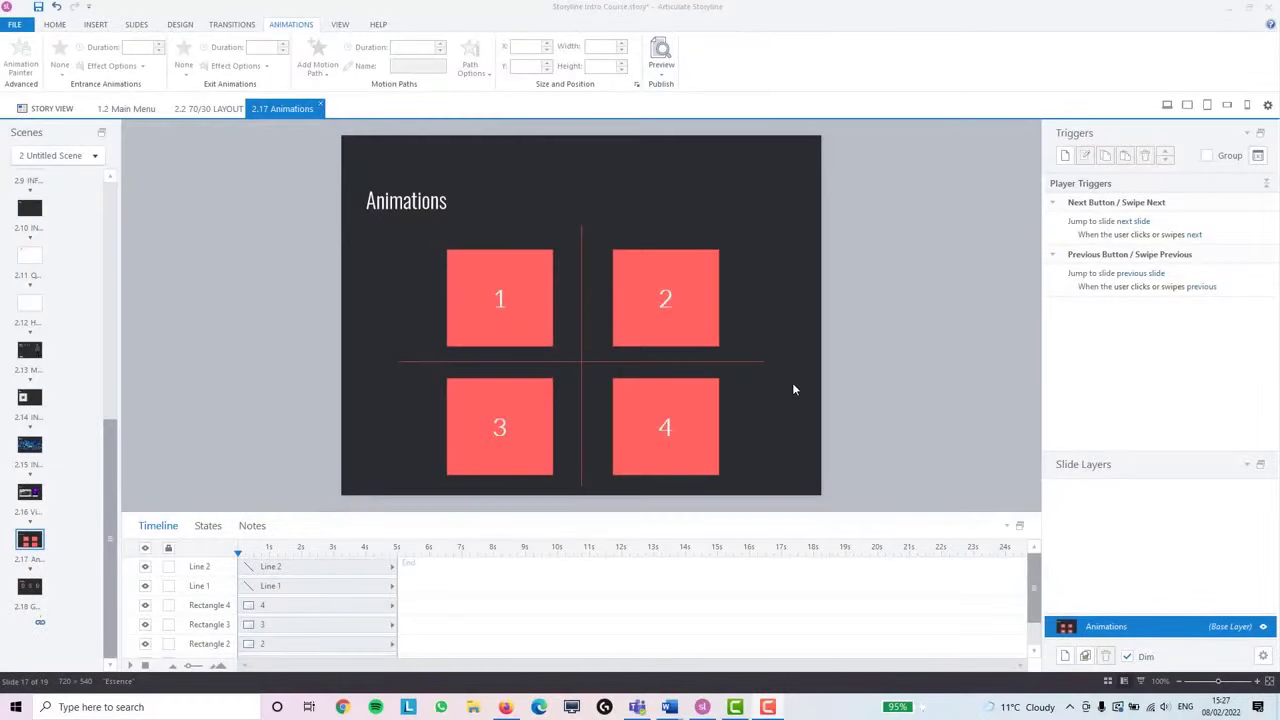
# Apply a Fly In entrance animation to rectangle 1 on the Animations slide
pyautogui.click(552, 302)
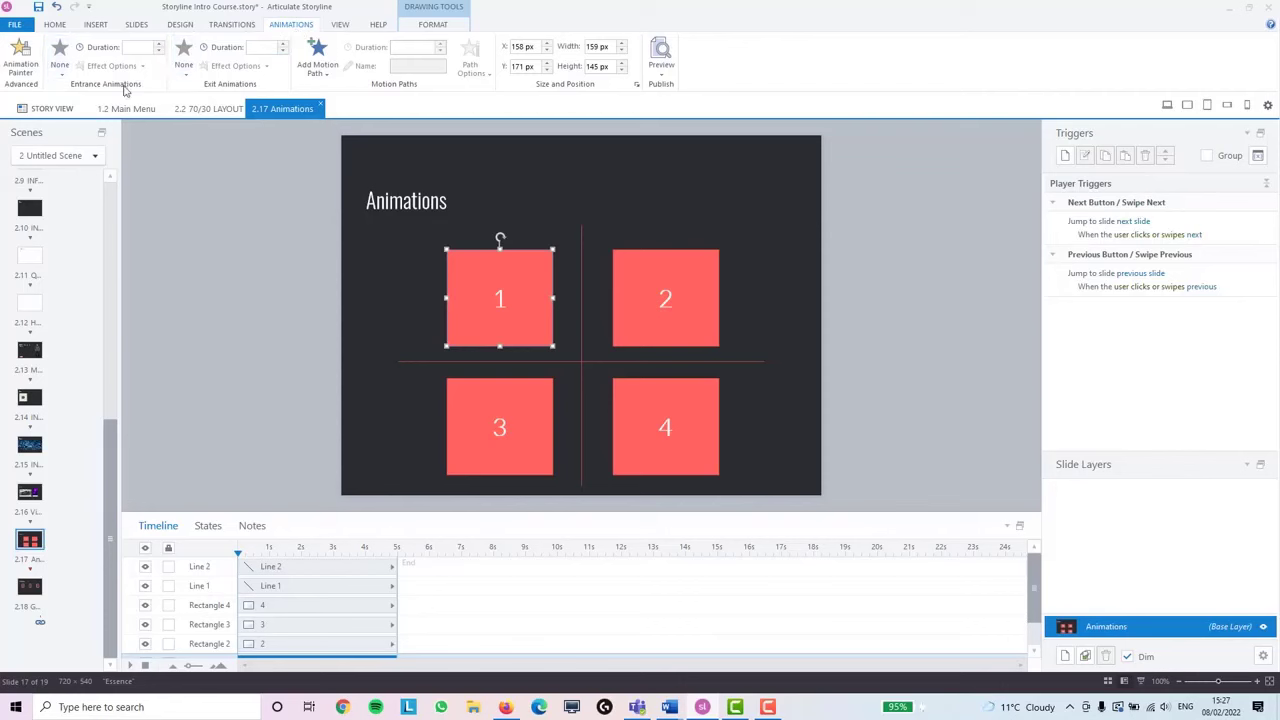
pyautogui.click(60, 64)
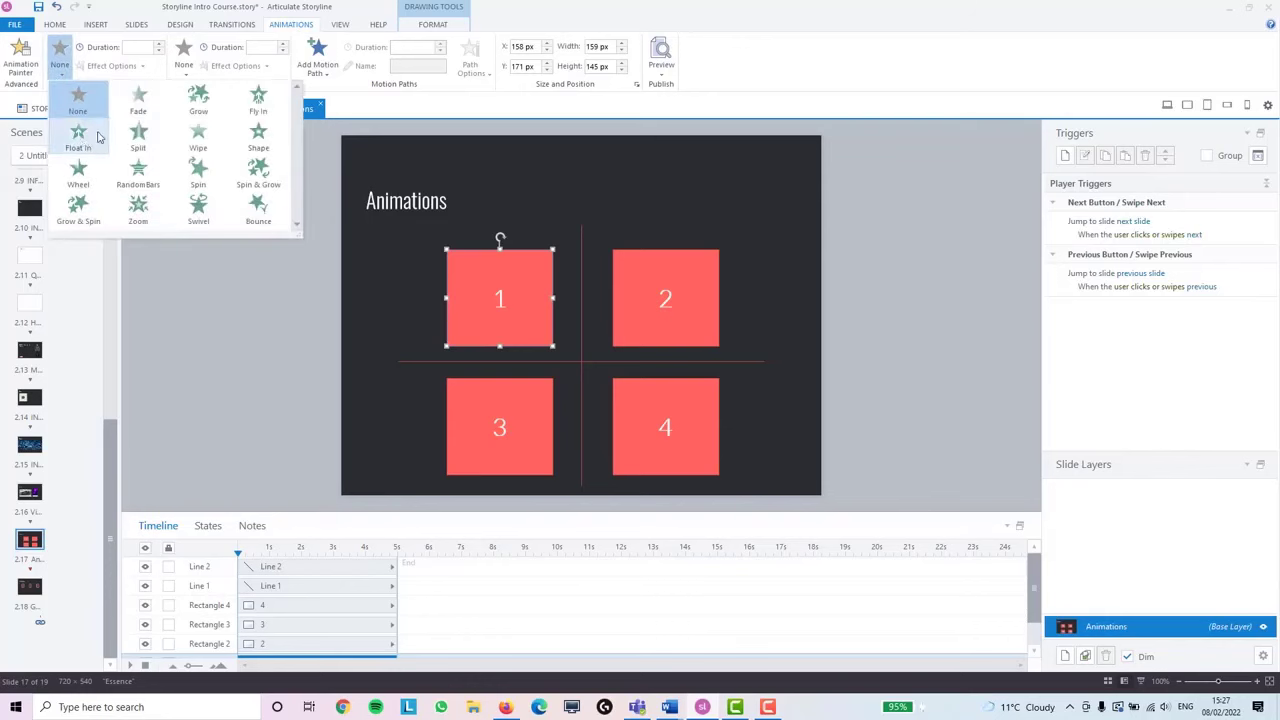
pyautogui.click(258, 97)
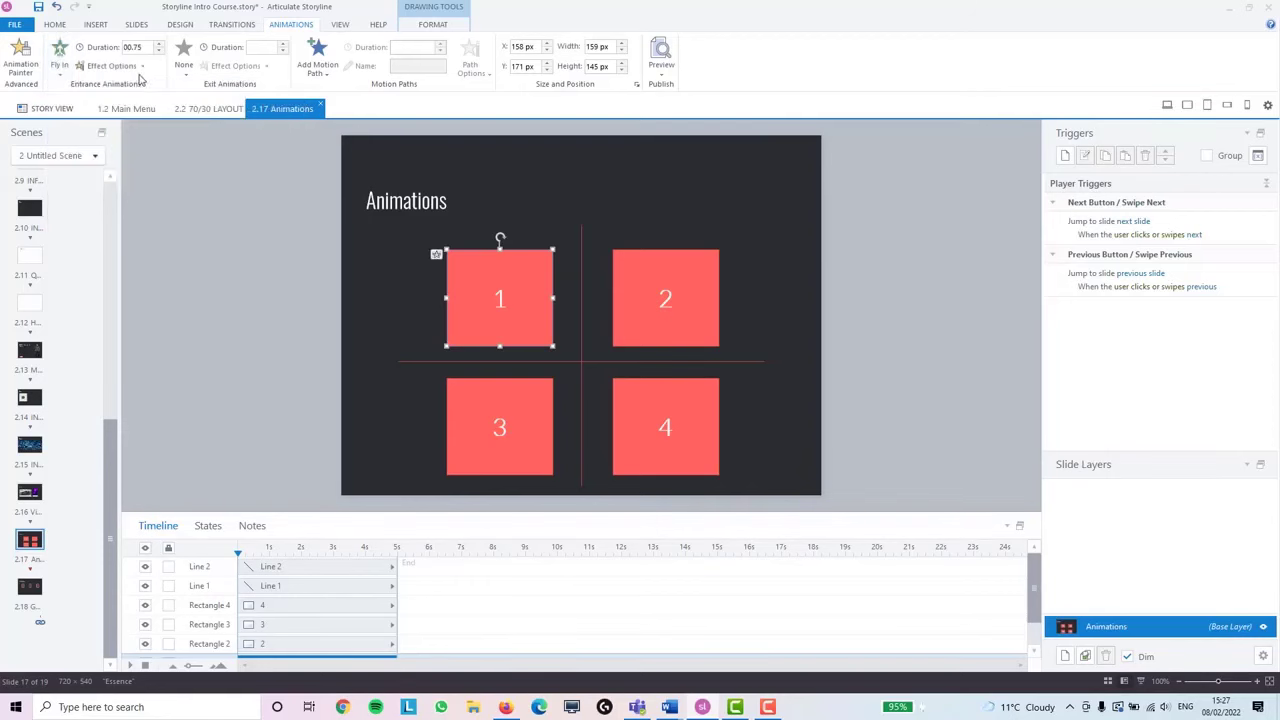
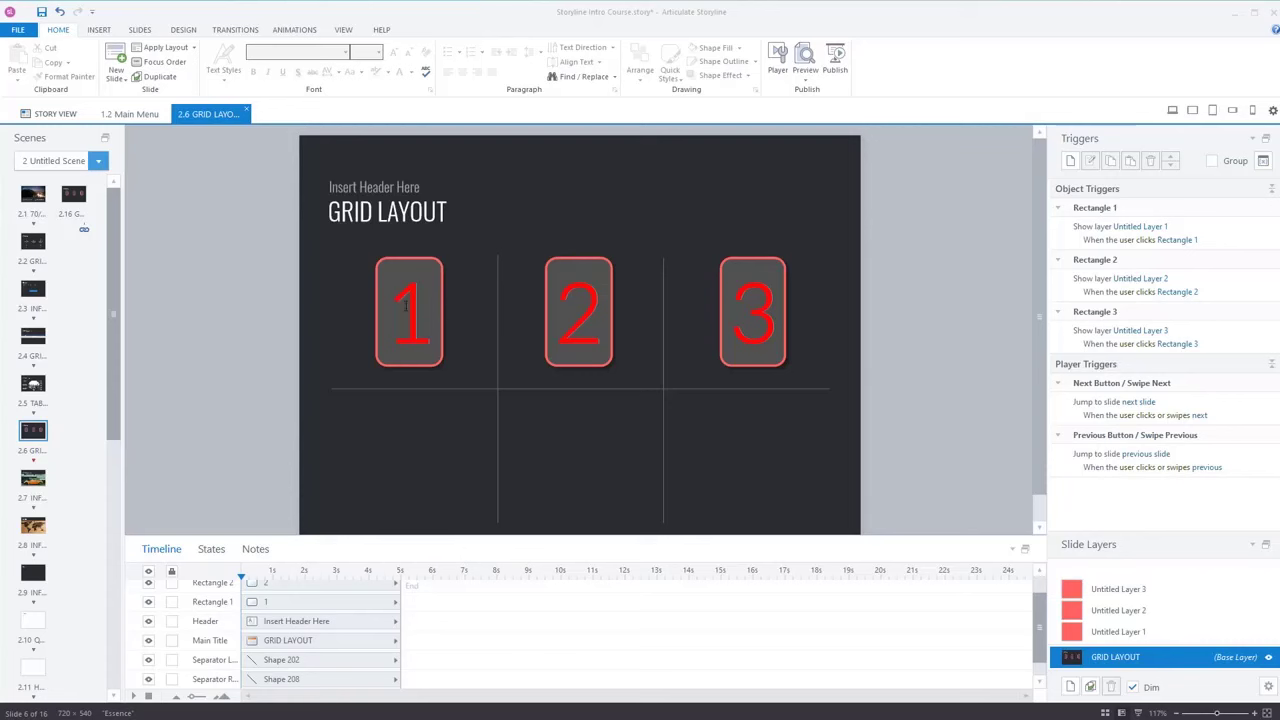
# Examine the click triggers of slide 2.6 GRID LAYOUT and the content of its three layers, then return to the base layer
pyautogui.click(439, 309)
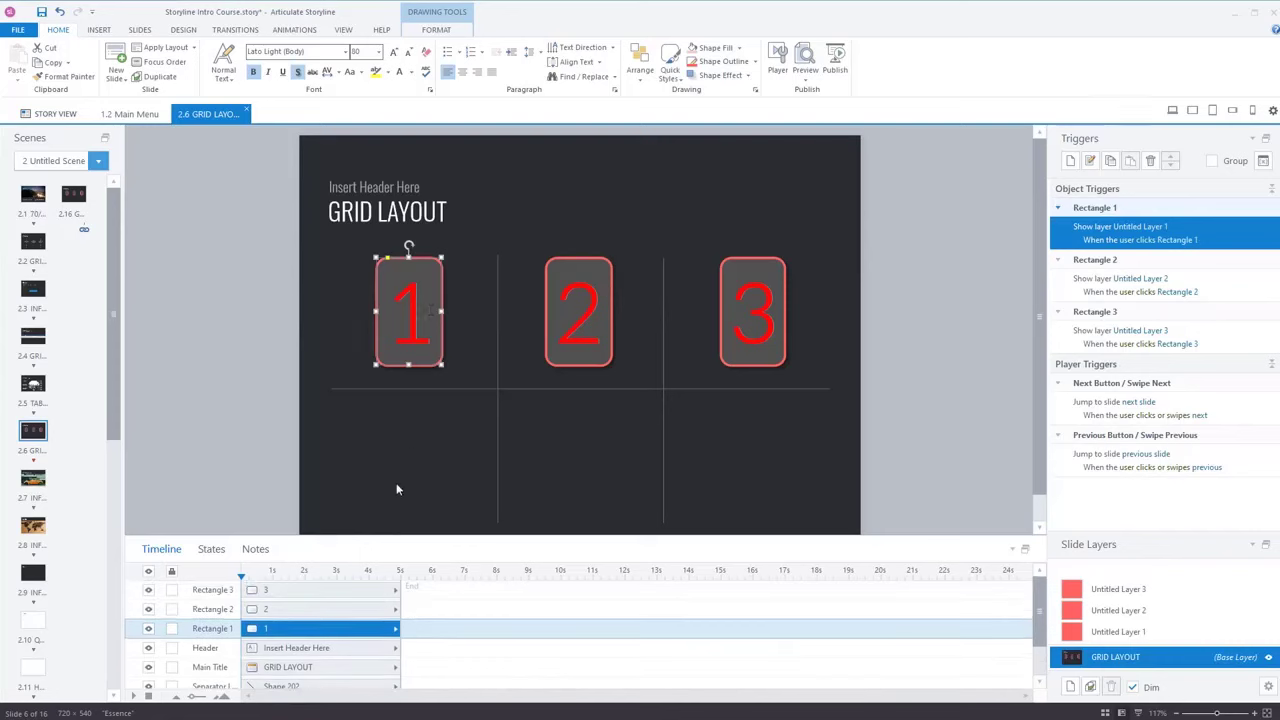
pyautogui.click(1134, 633)
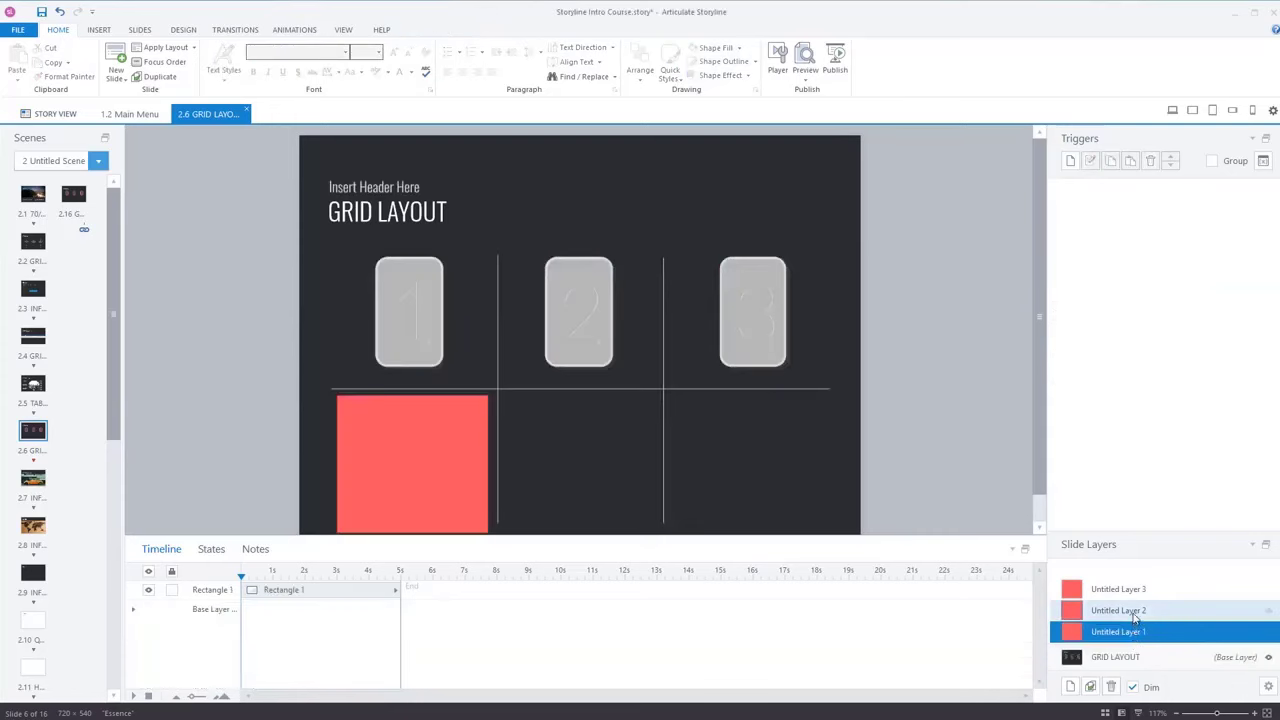
pyautogui.click(1134, 614)
pyautogui.click(1134, 590)
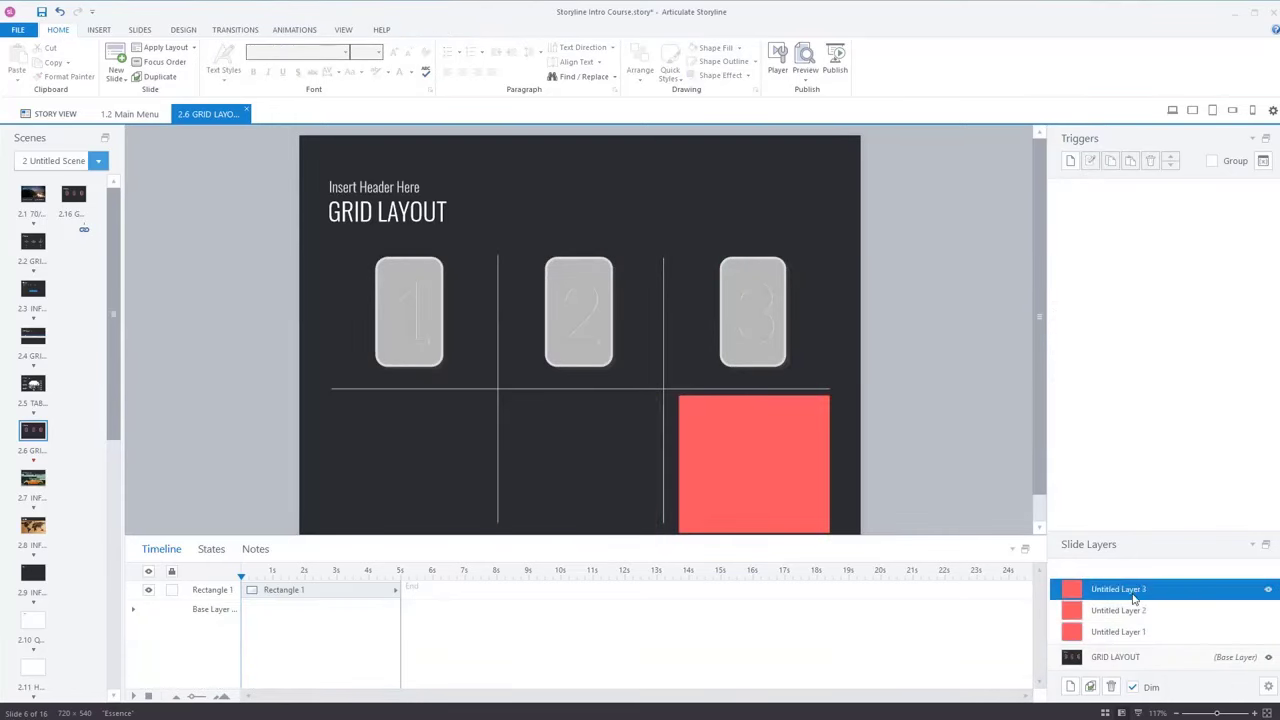
pyautogui.click(1134, 658)
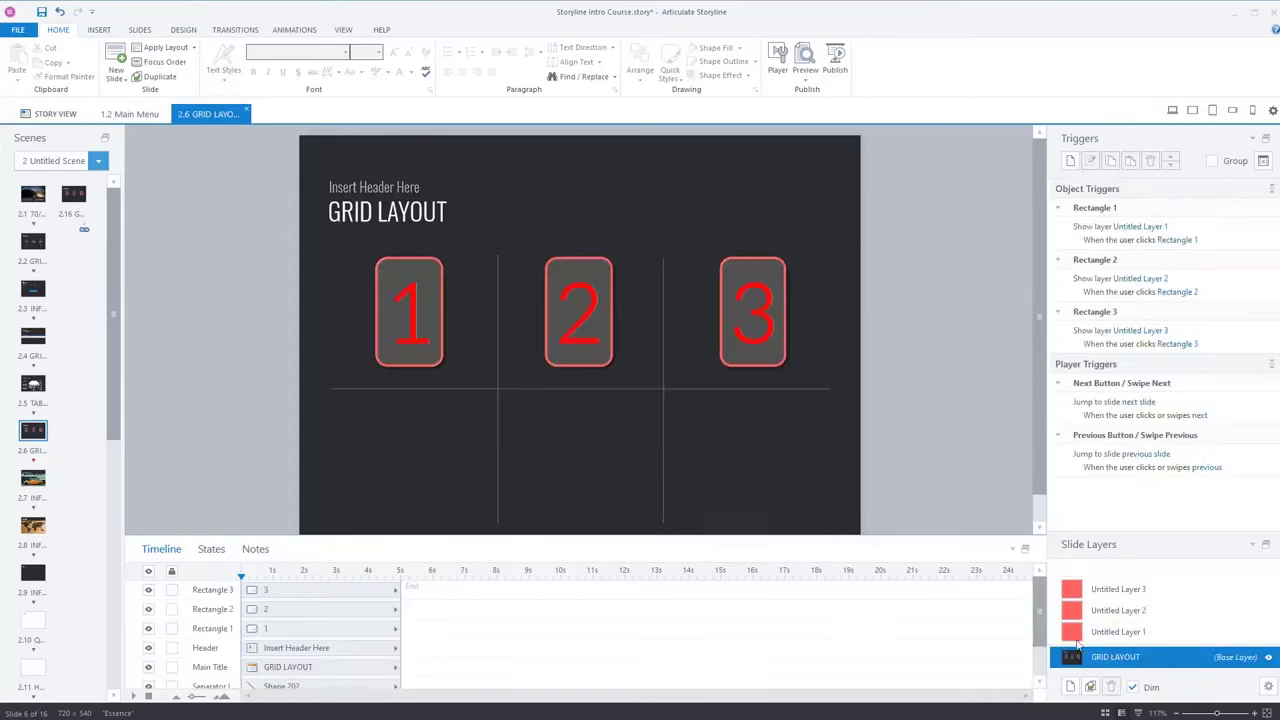
pyautogui.click(435, 326)
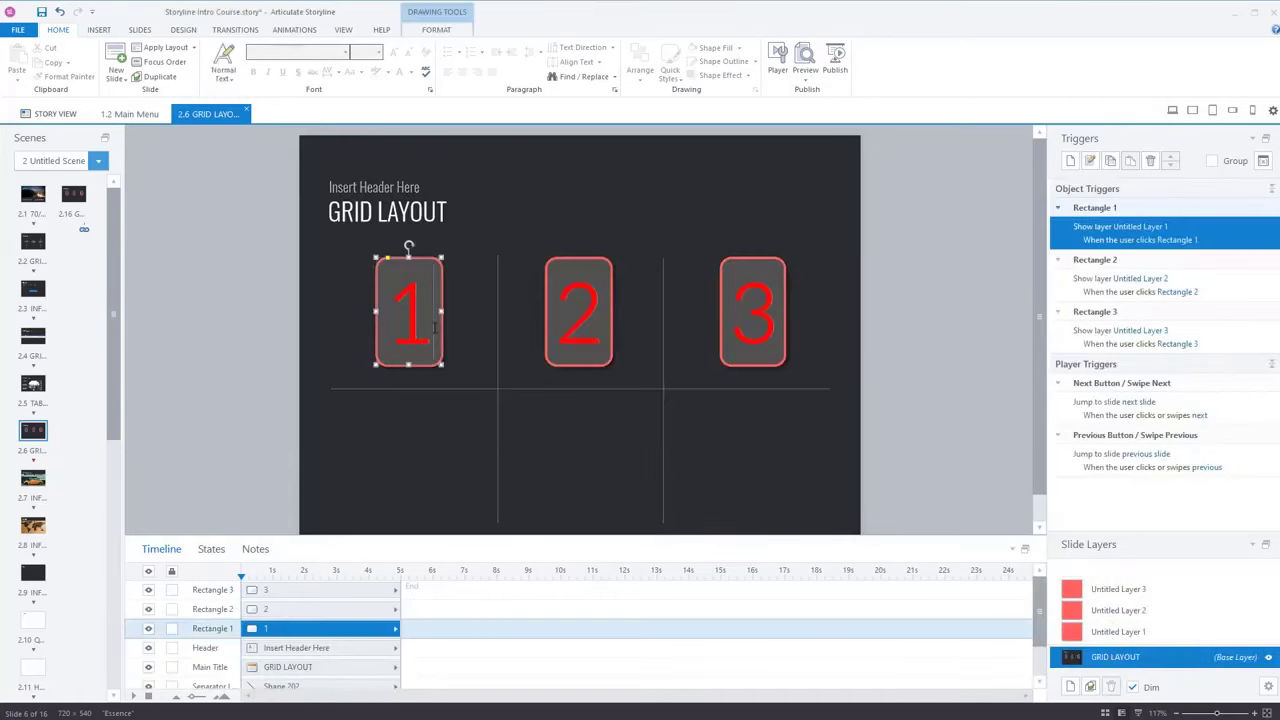
pyautogui.click(436, 474)
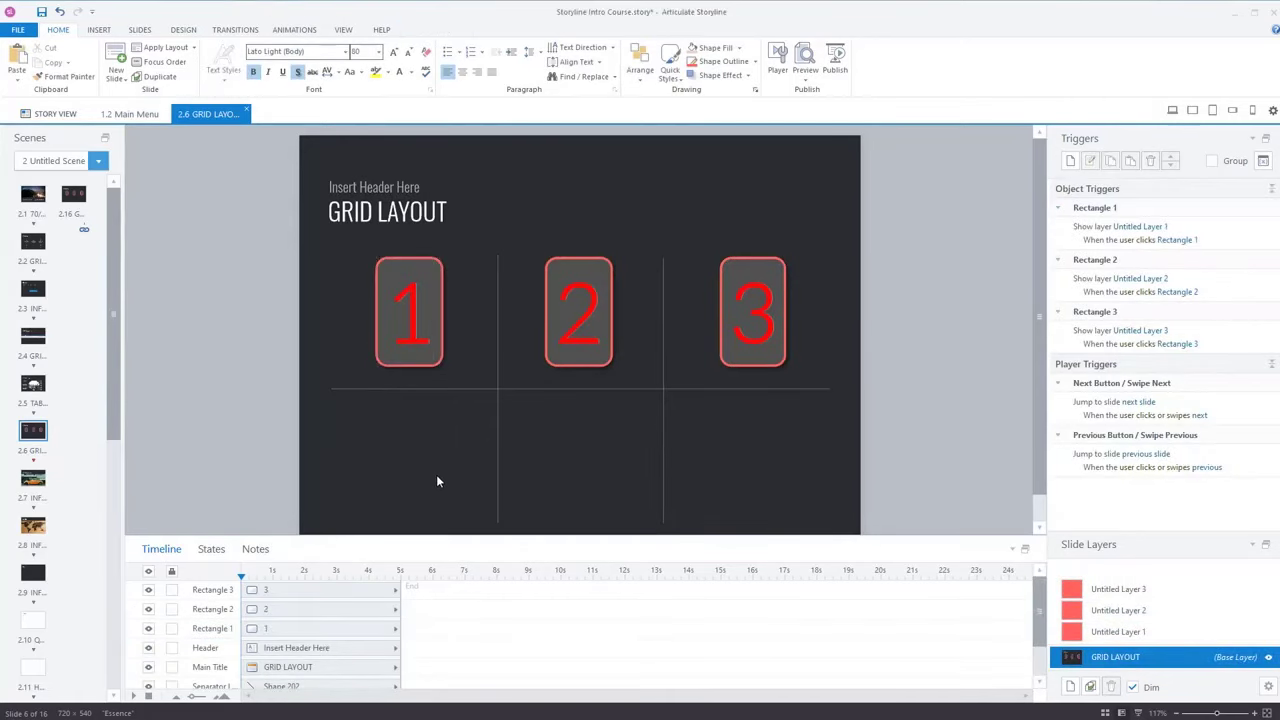
pyautogui.click(1104, 633)
pyautogui.click(1131, 656)
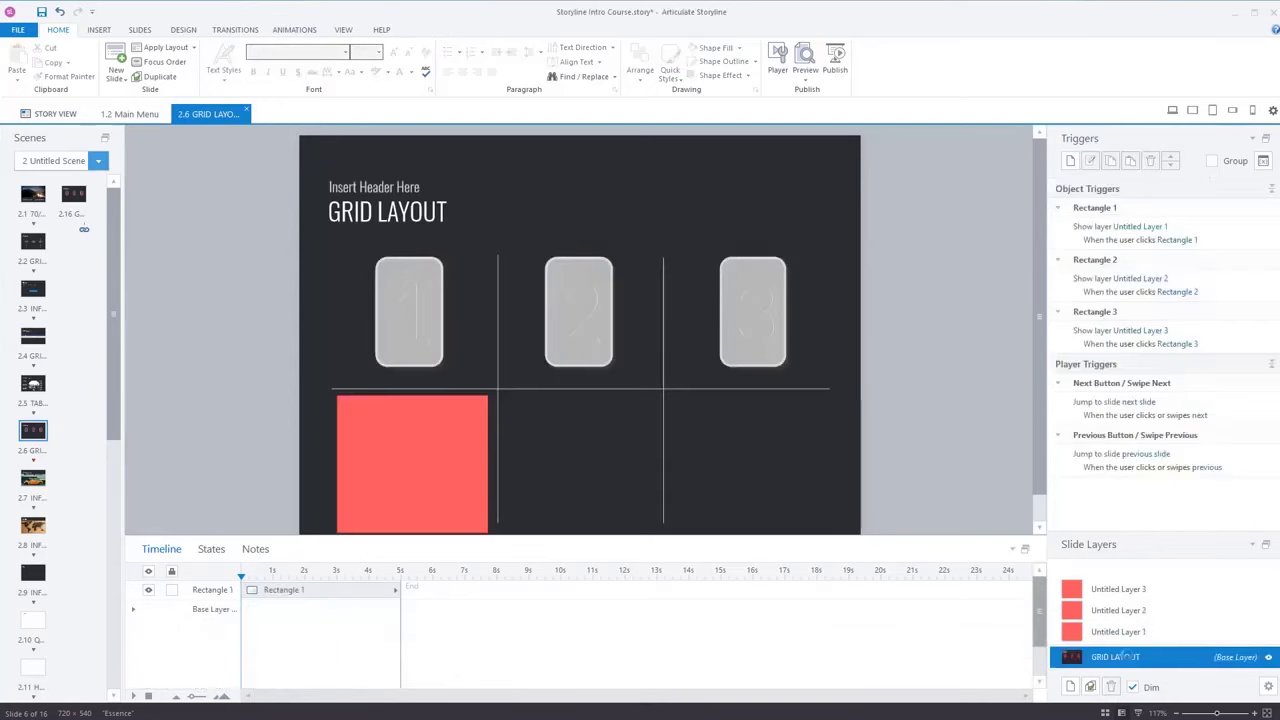
# Preview slide 2.6 on its own, test the layers shown by buttons 1, 2 and 3 in varying order, and close the preview
pyautogui.click(807, 82)
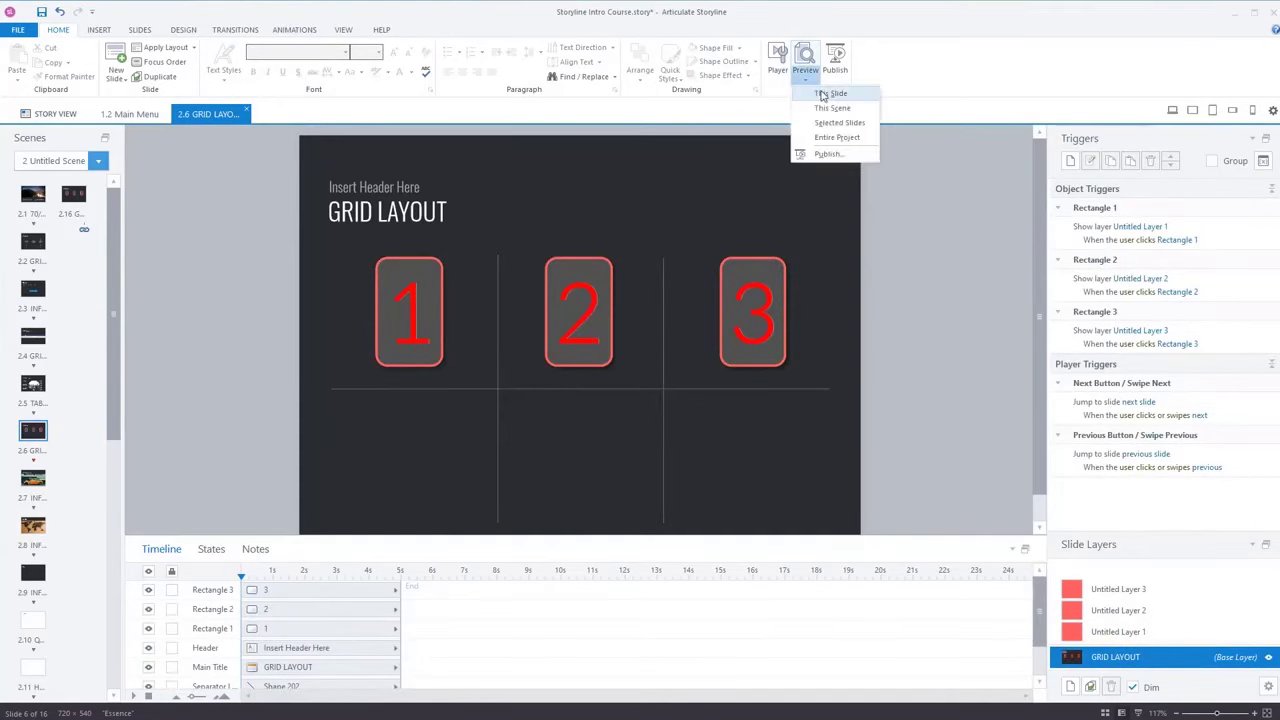
pyautogui.click(829, 95)
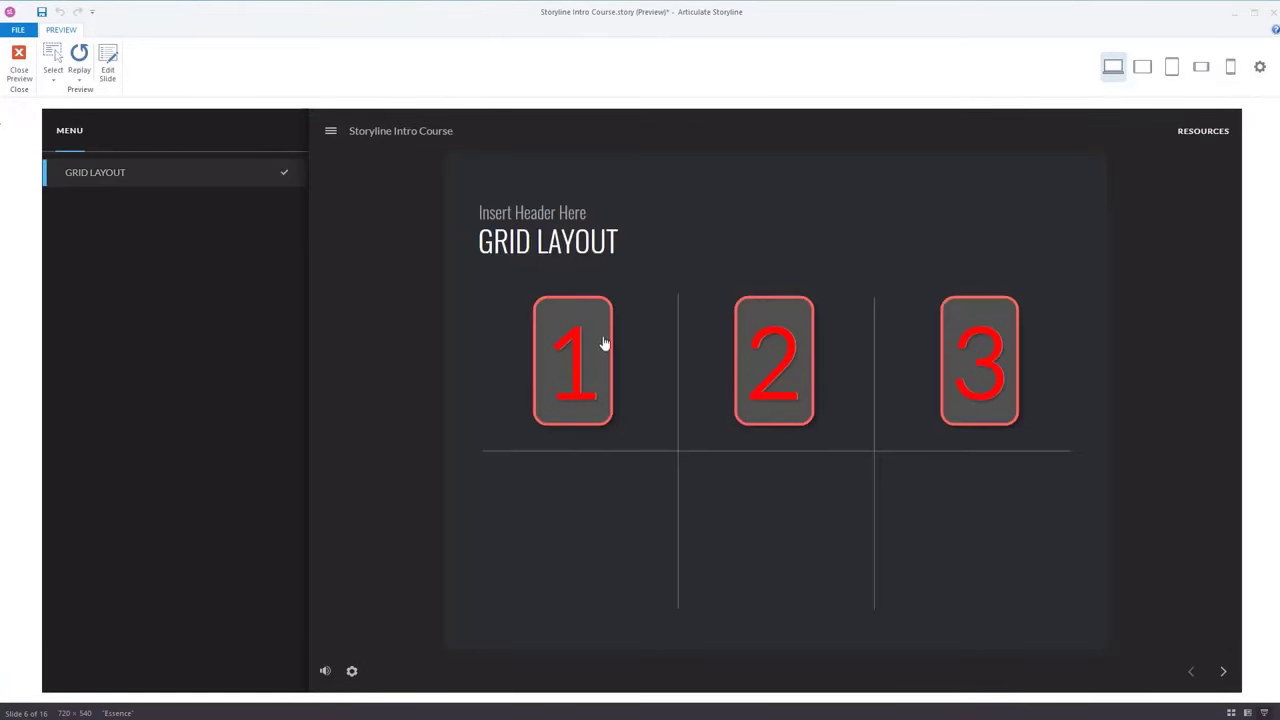
pyautogui.click(604, 343)
pyautogui.click(801, 389)
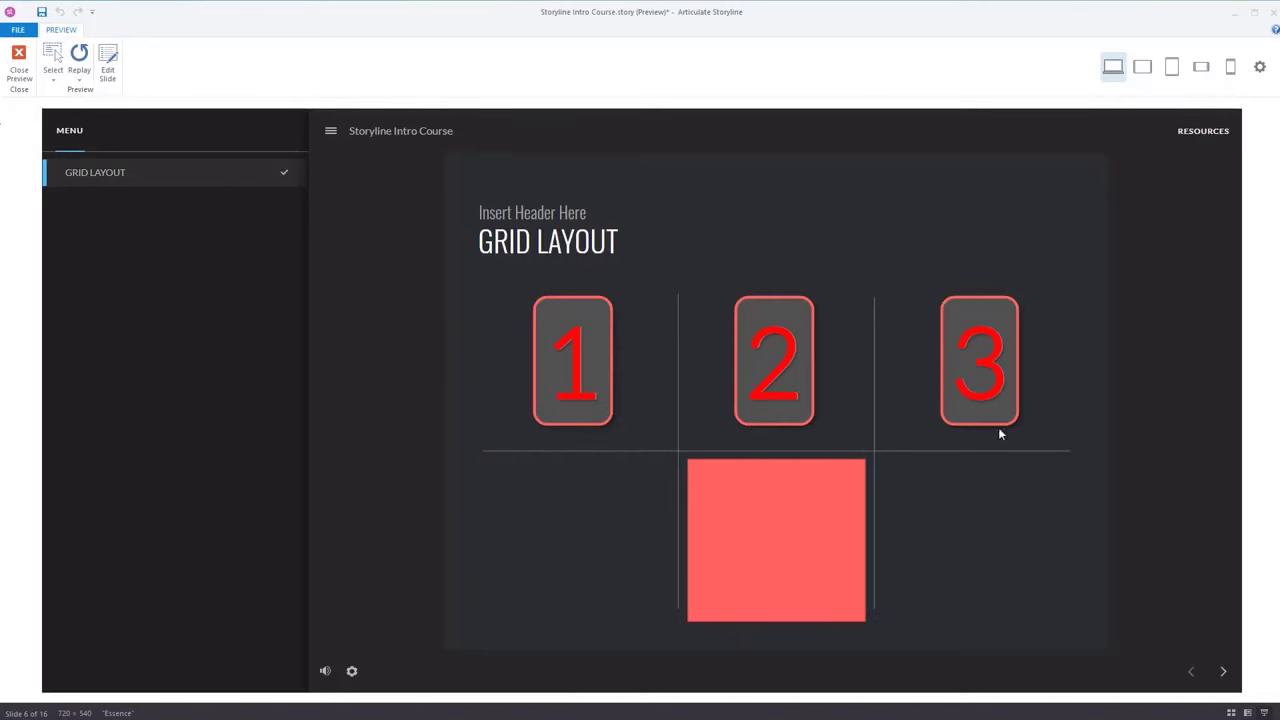
pyautogui.click(1015, 368)
pyautogui.click(762, 400)
pyautogui.click(545, 350)
pyautogui.click(808, 390)
pyautogui.click(983, 409)
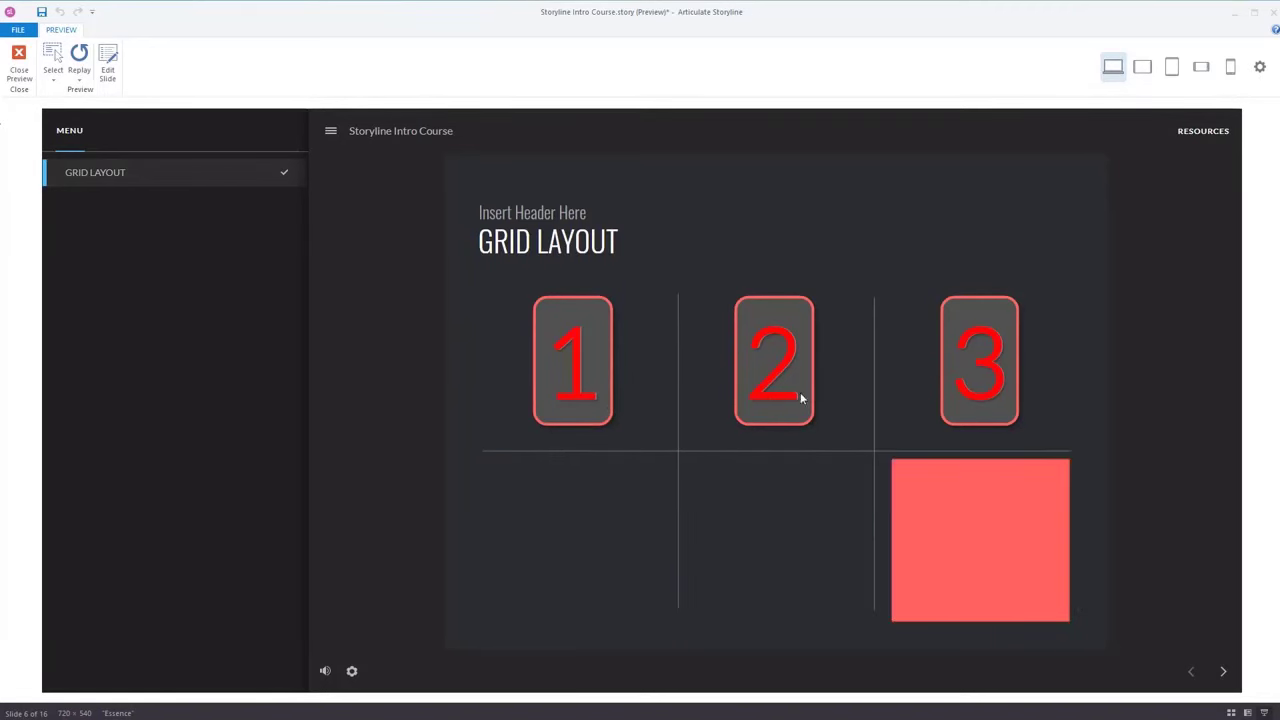
pyautogui.click(601, 373)
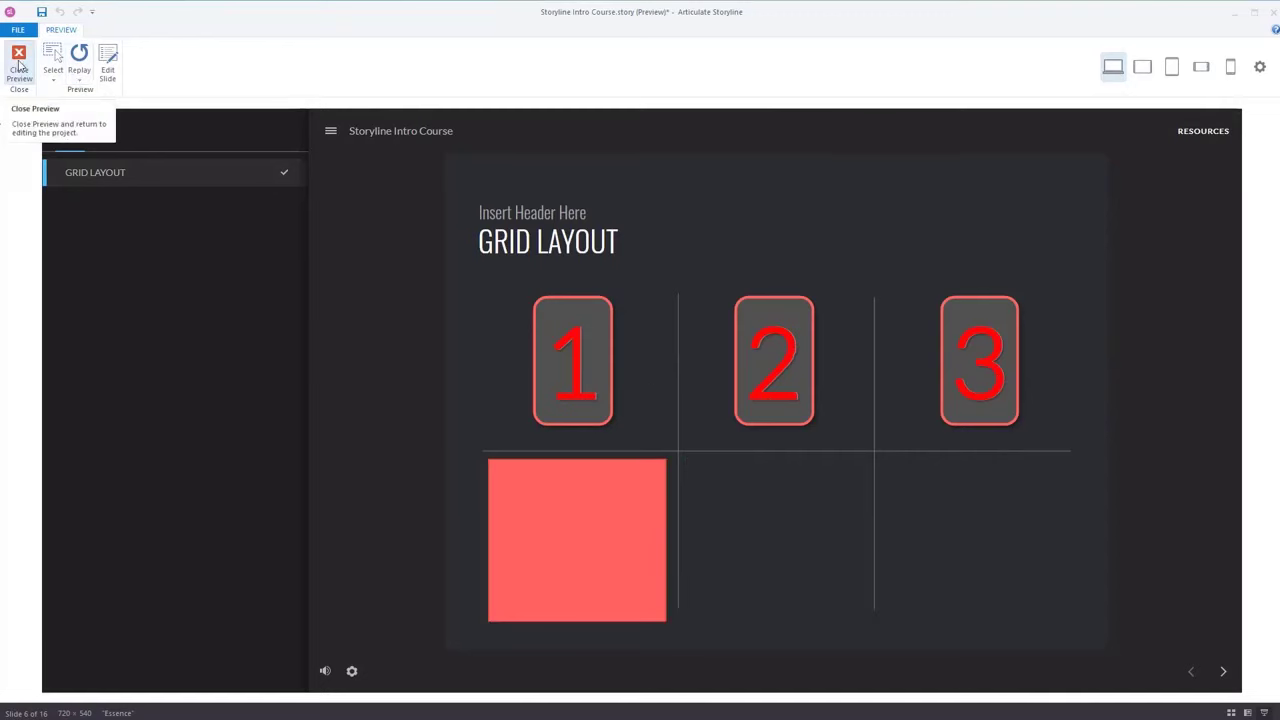
pyautogui.click(19, 62)
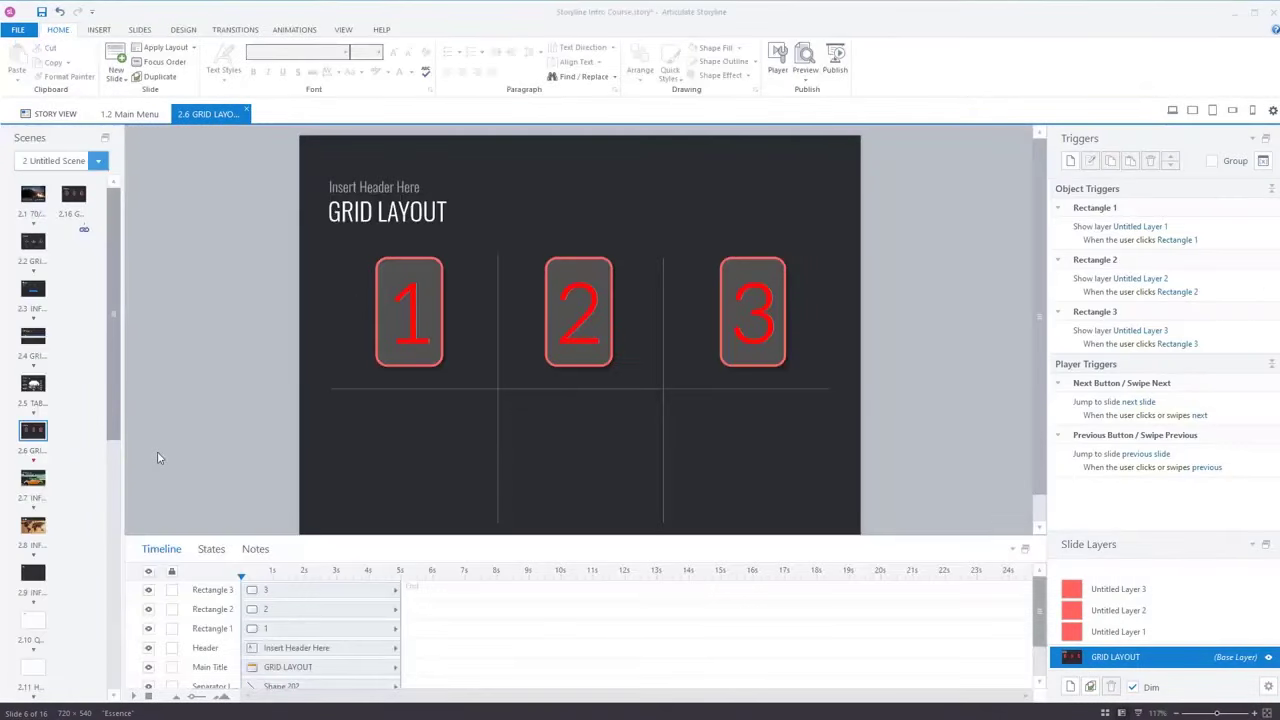
# Open slide 2.16 GRID LAYOUT, review its three numbered rectangles, and add a new slide layer
pyautogui.click(71, 200)
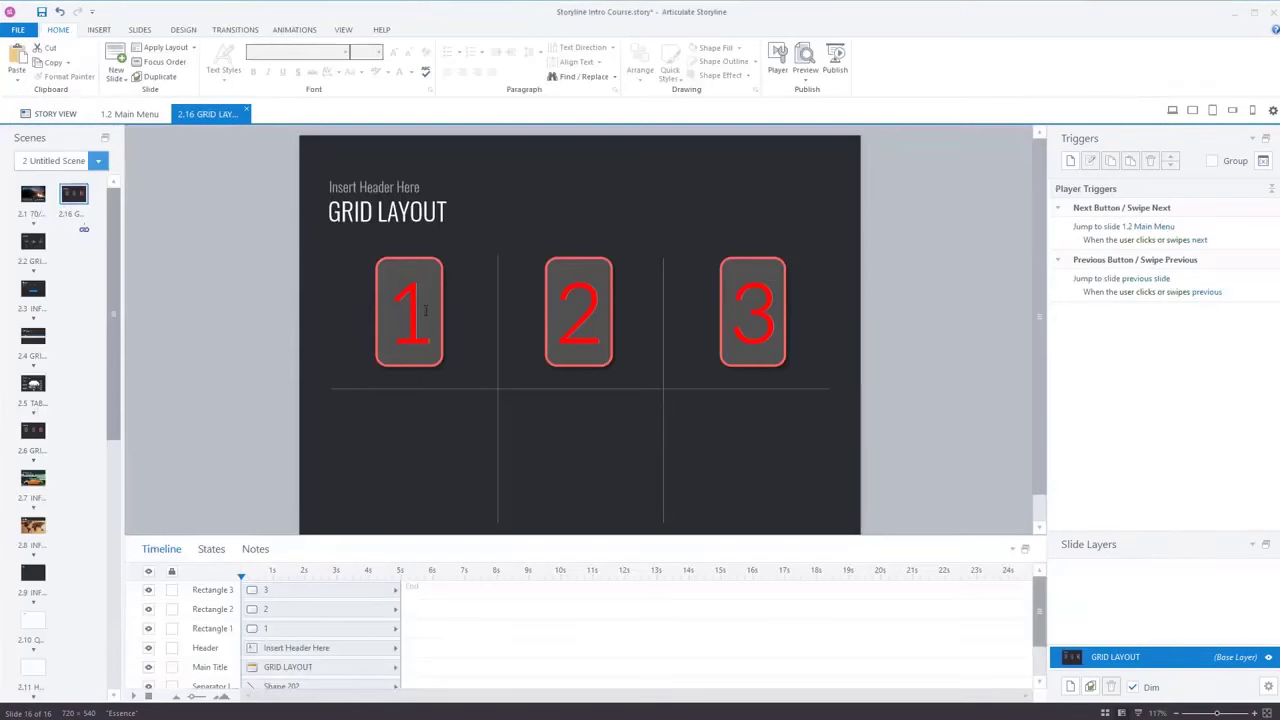
pyautogui.click(424, 310)
pyautogui.click(601, 325)
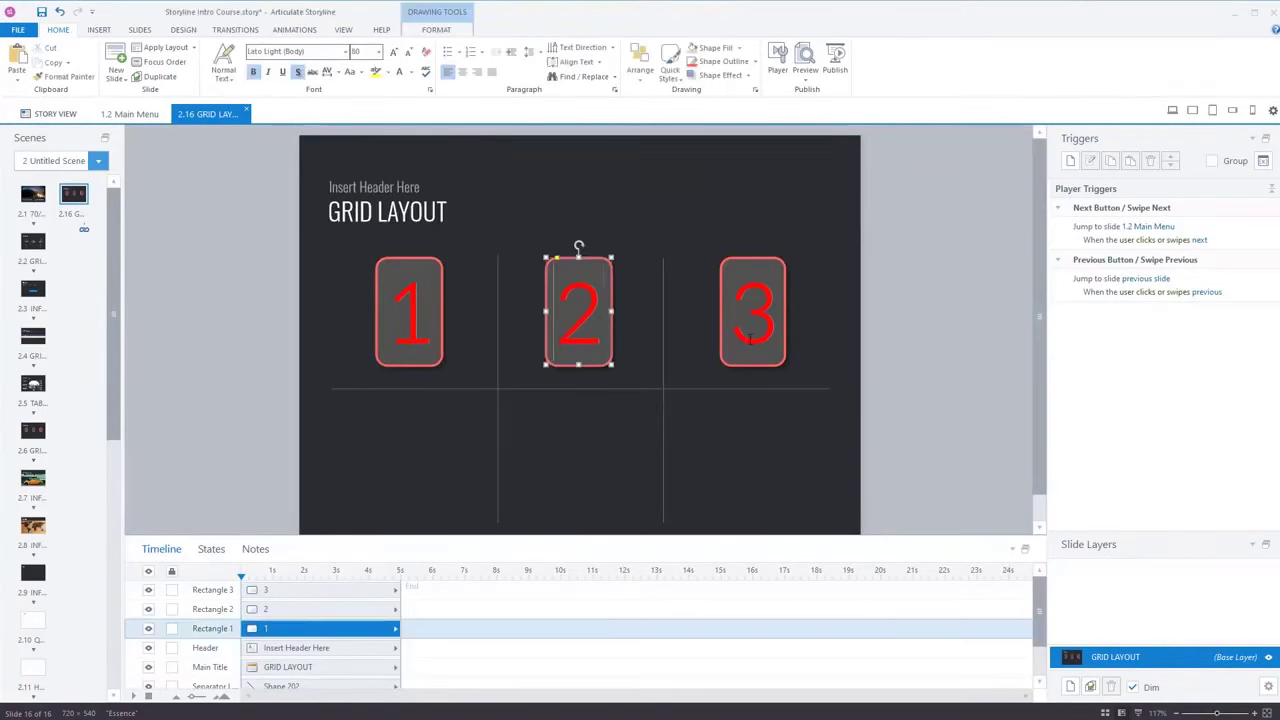
pyautogui.click(752, 338)
pyautogui.click(932, 380)
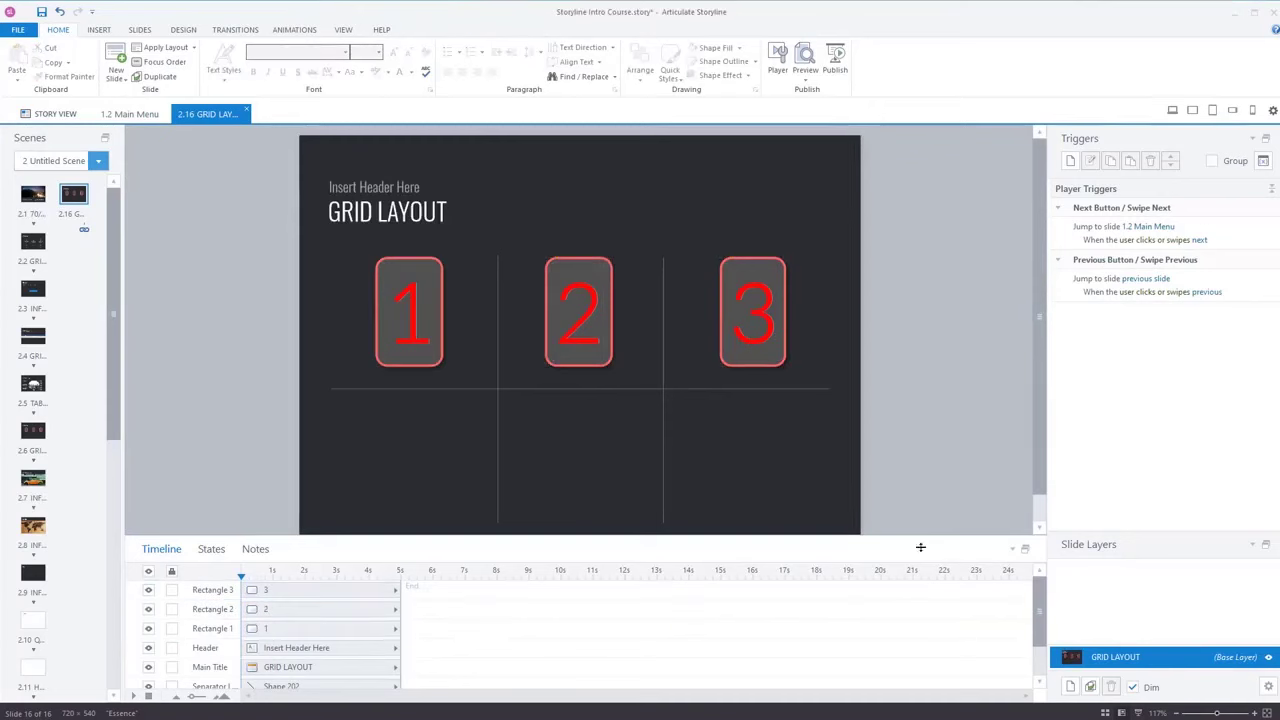
pyautogui.click(1070, 688)
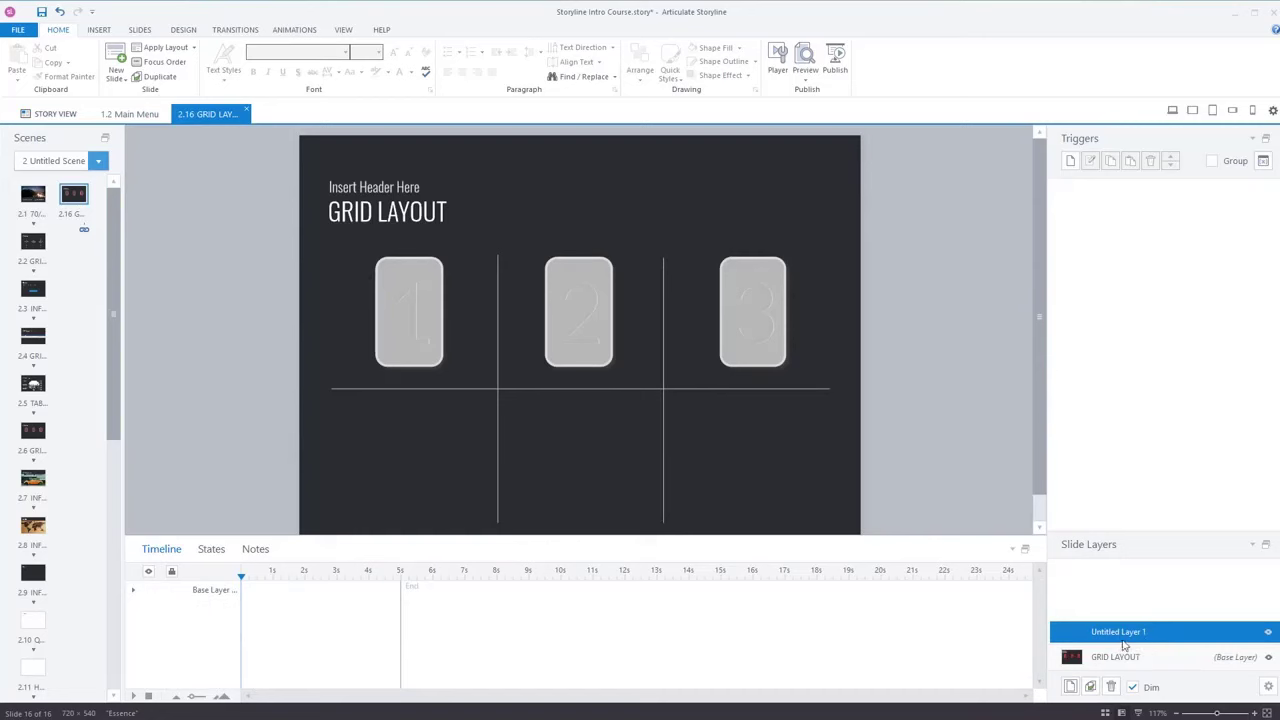
# Draw a rectangle in the grid cell beneath number 1 on Untitled Layer 1, and return to the base layer
pyautogui.click(97, 30)
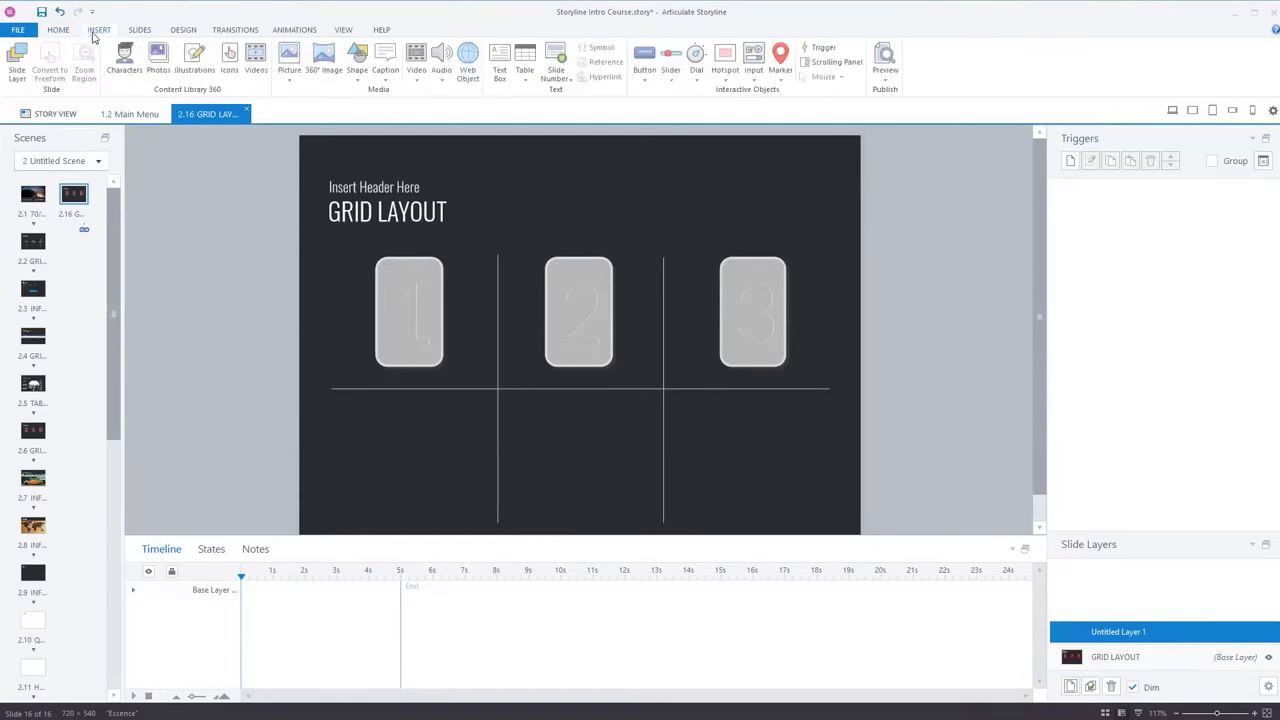
pyautogui.click(369, 73)
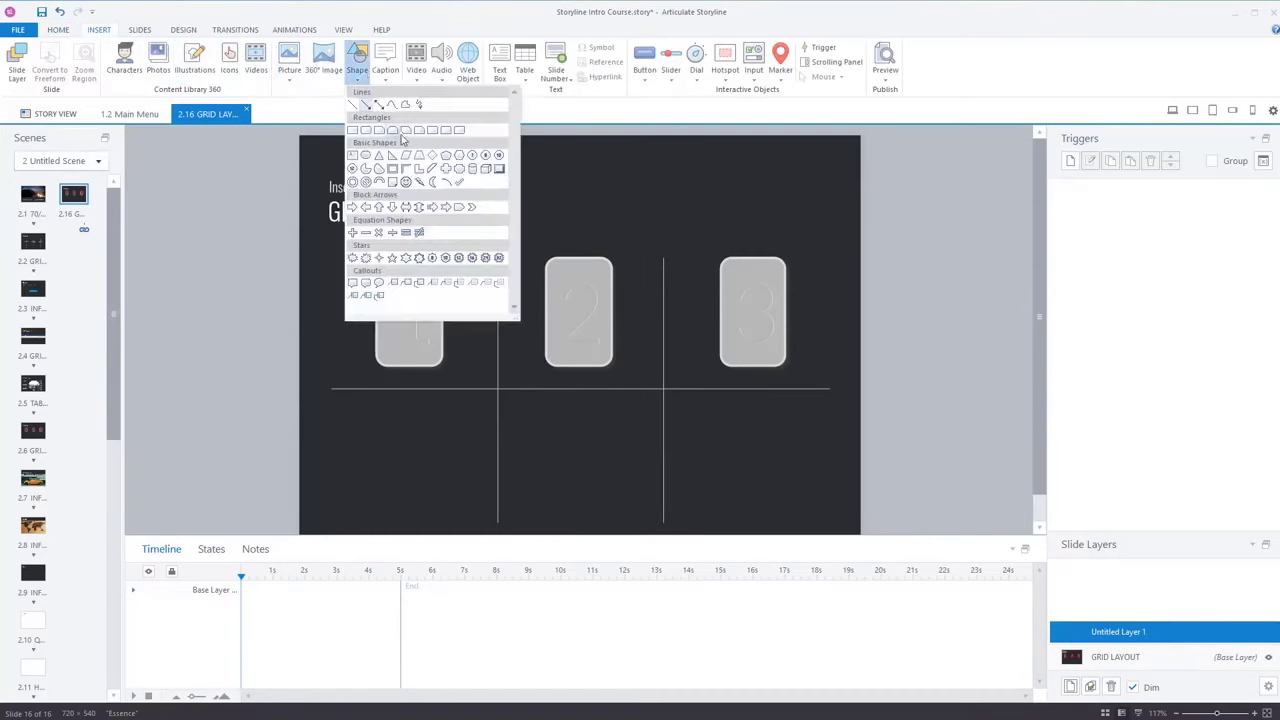
pyautogui.click(357, 131)
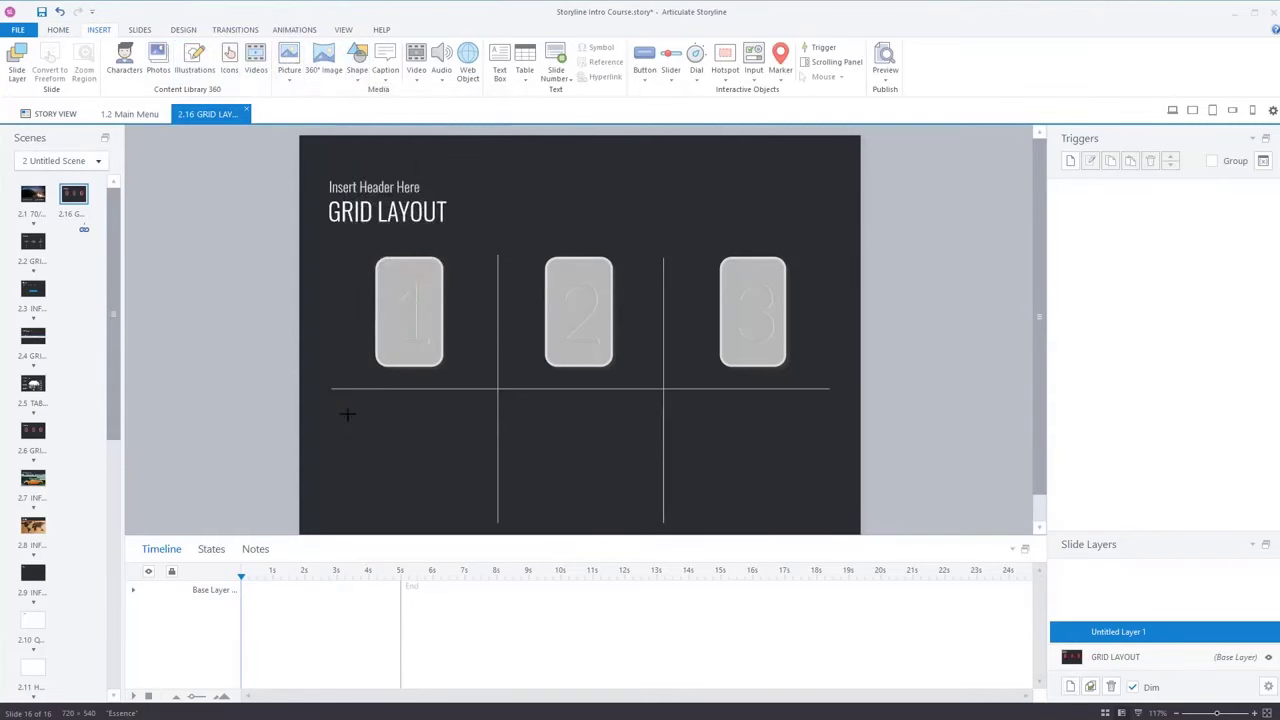
pyautogui.moveTo(347, 414)
pyautogui.mouseDown()
pyautogui.moveTo(470, 522)
pyautogui.moveTo(500, 527)
pyautogui.mouseUp()
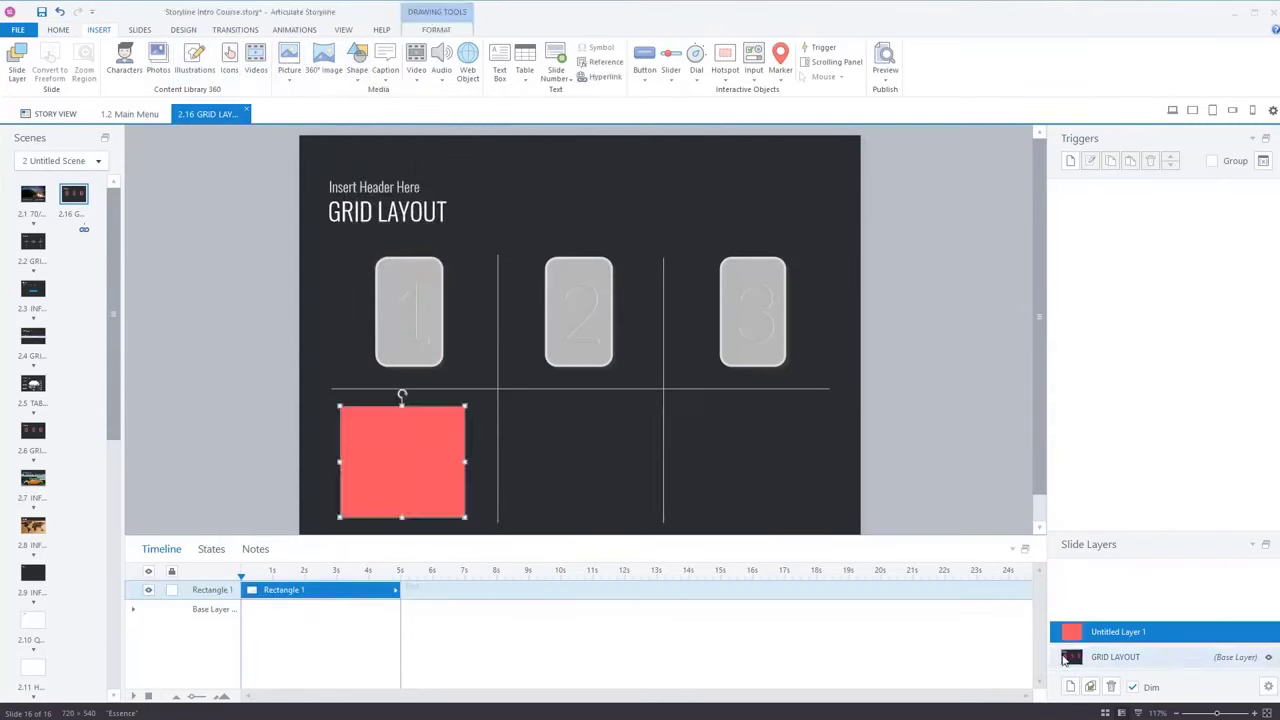
pyautogui.click(1115, 658)
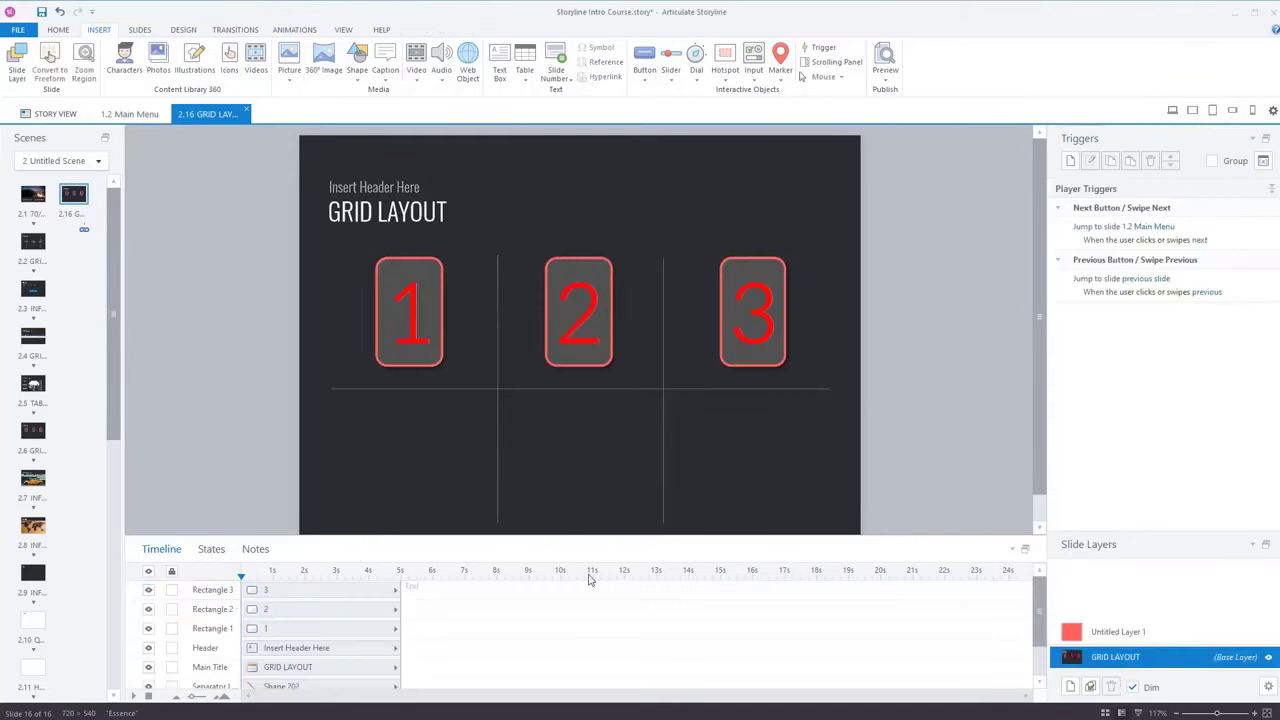
# Copy the rectangle on Untitled Layer 1, and return to the base layer with nothing selected
pyautogui.click(1125, 632)
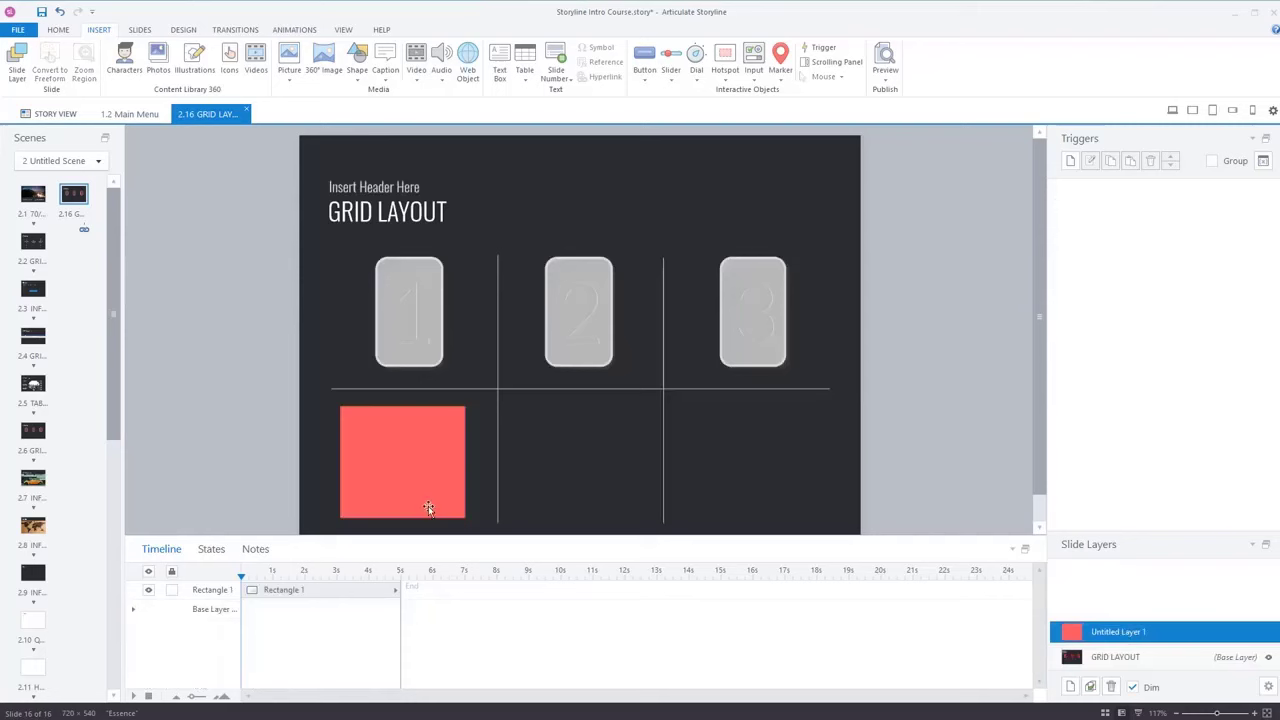
pyautogui.click(430, 487)
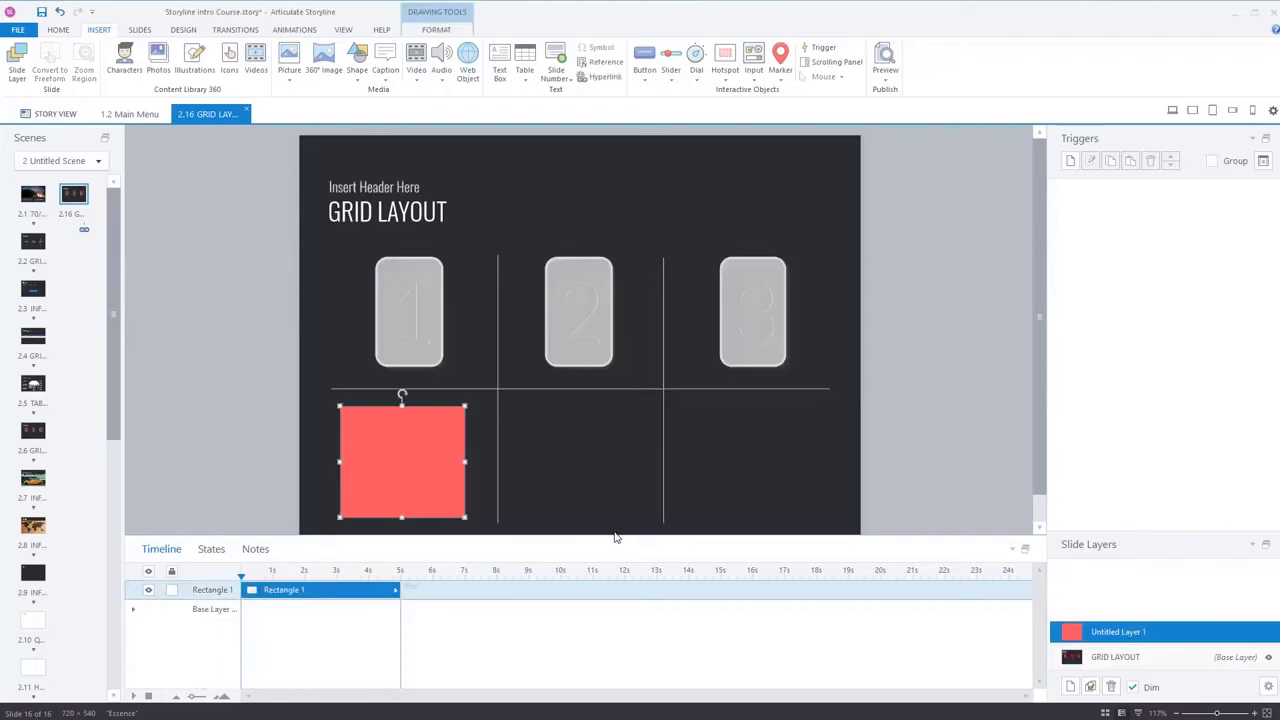
pyautogui.click(1120, 657)
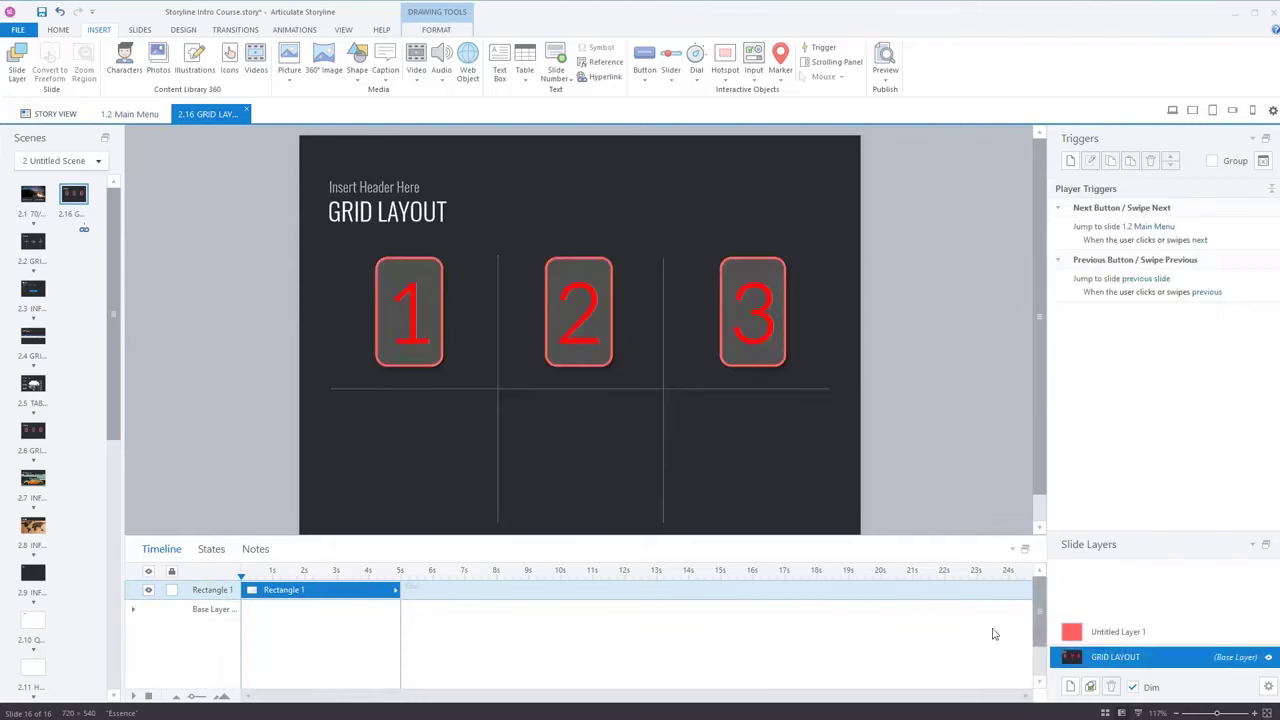
pyautogui.click(606, 340)
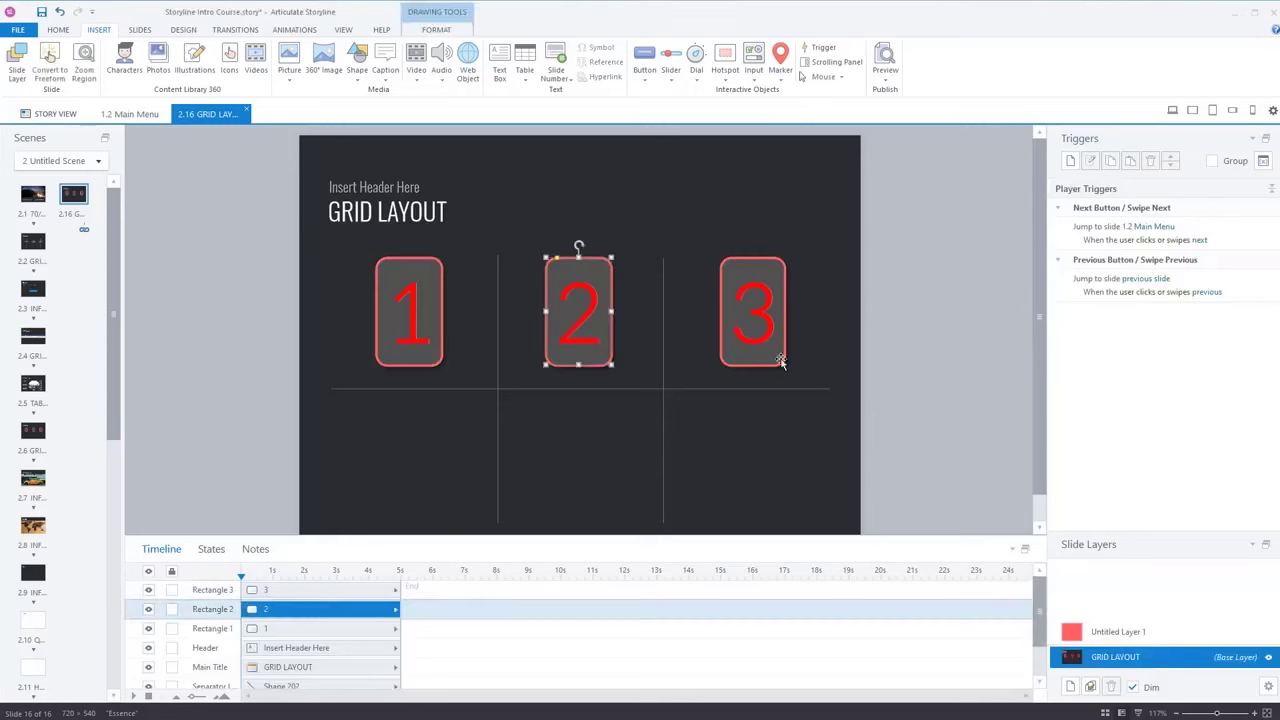
pyautogui.click(828, 461)
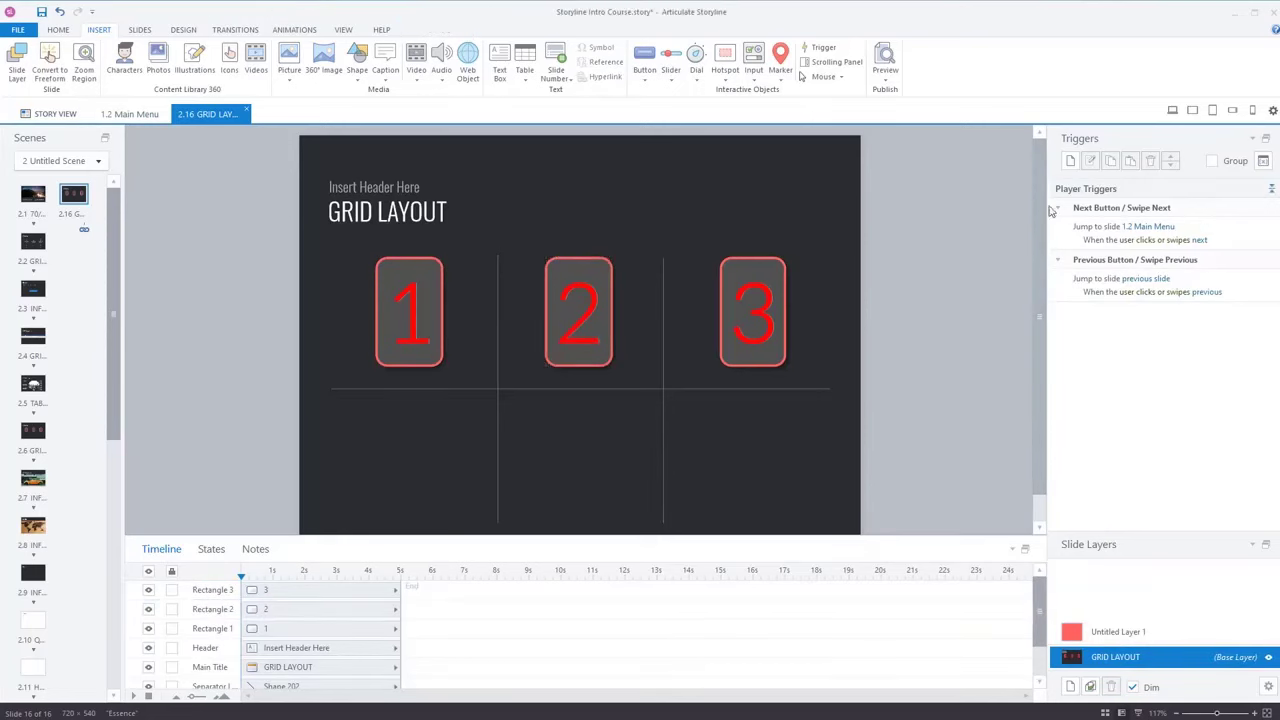
# Add a trigger to the number 1 rectangle that shows Untitled Layer 1 when the user clicks it
pyautogui.click(436, 324)
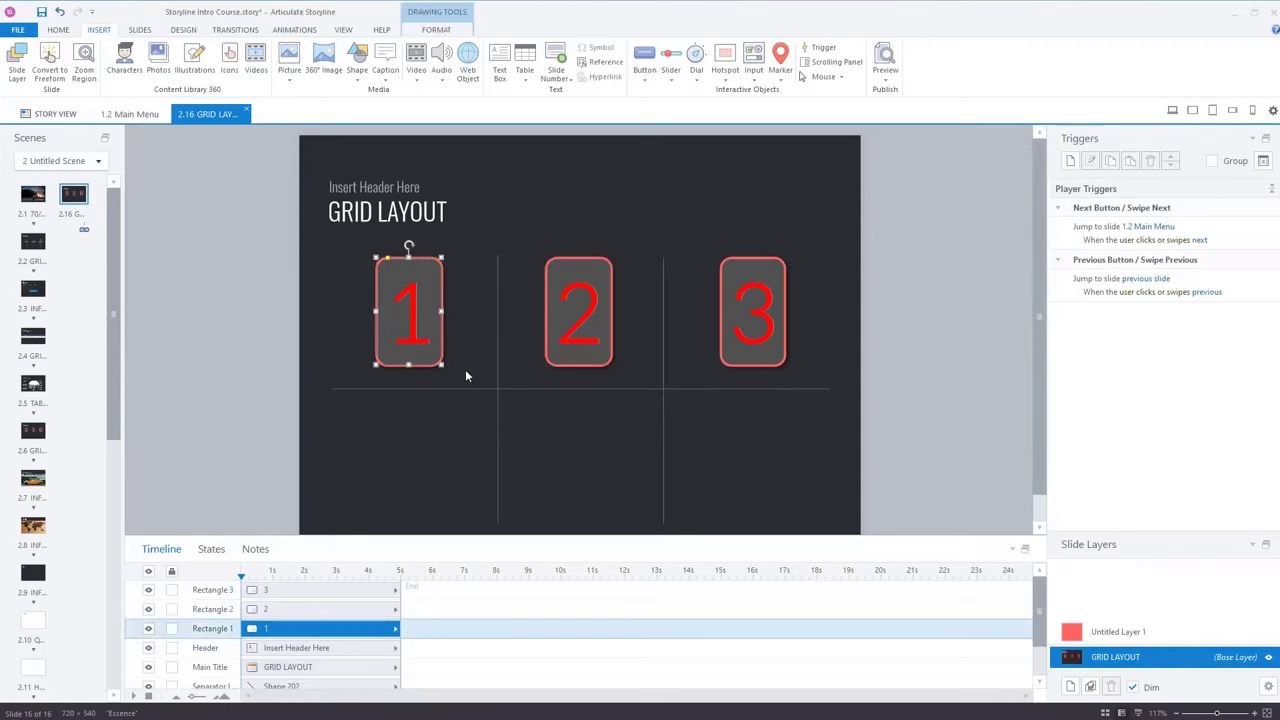
pyautogui.click(1070, 161)
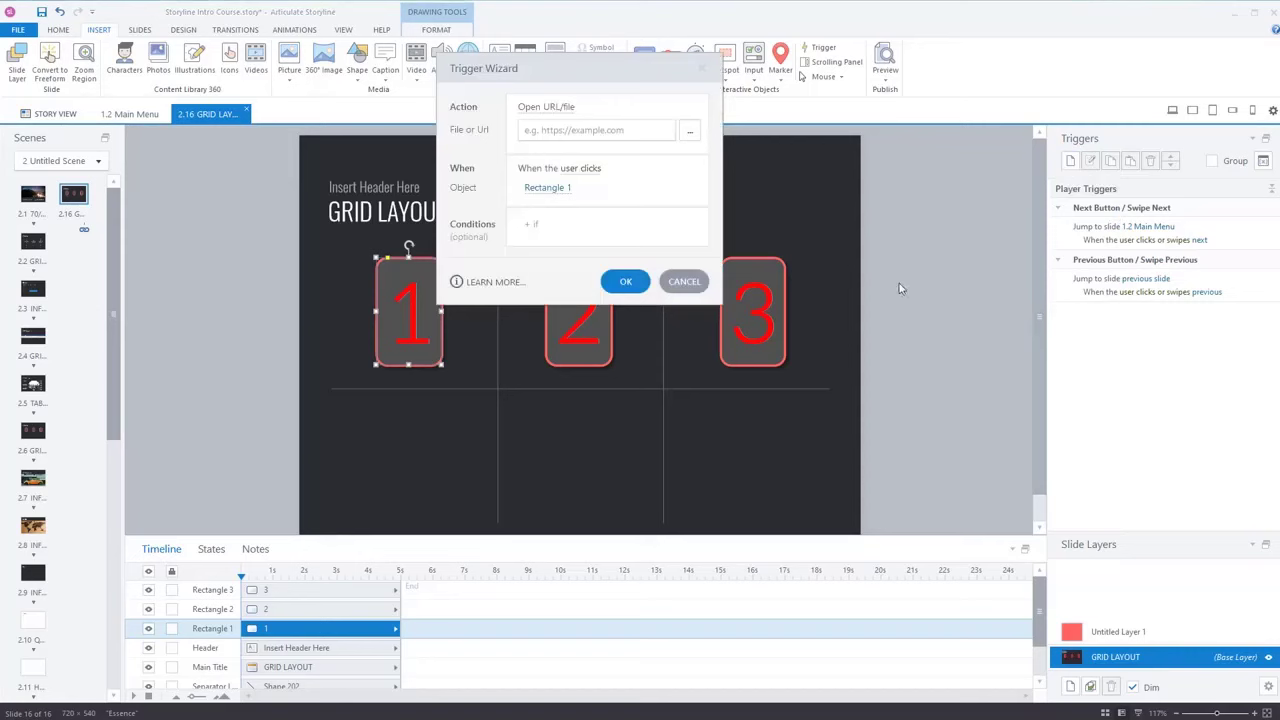
pyautogui.click(551, 113)
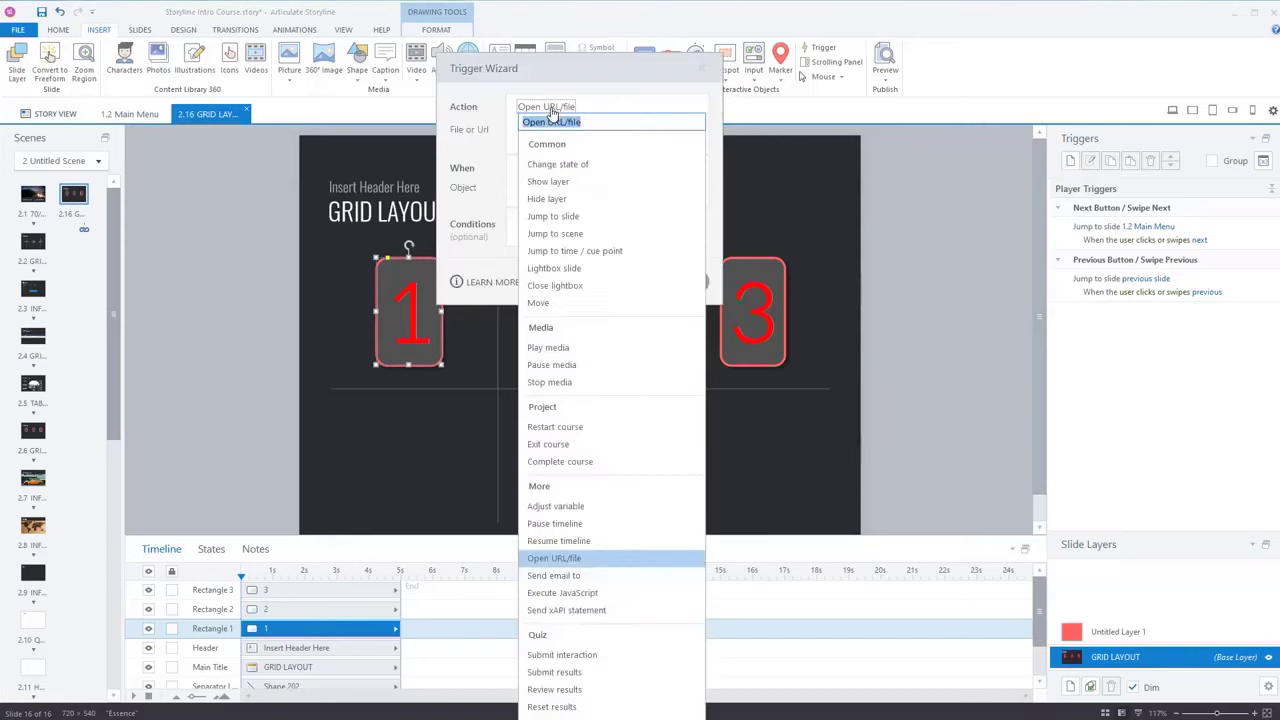
pyautogui.click(596, 183)
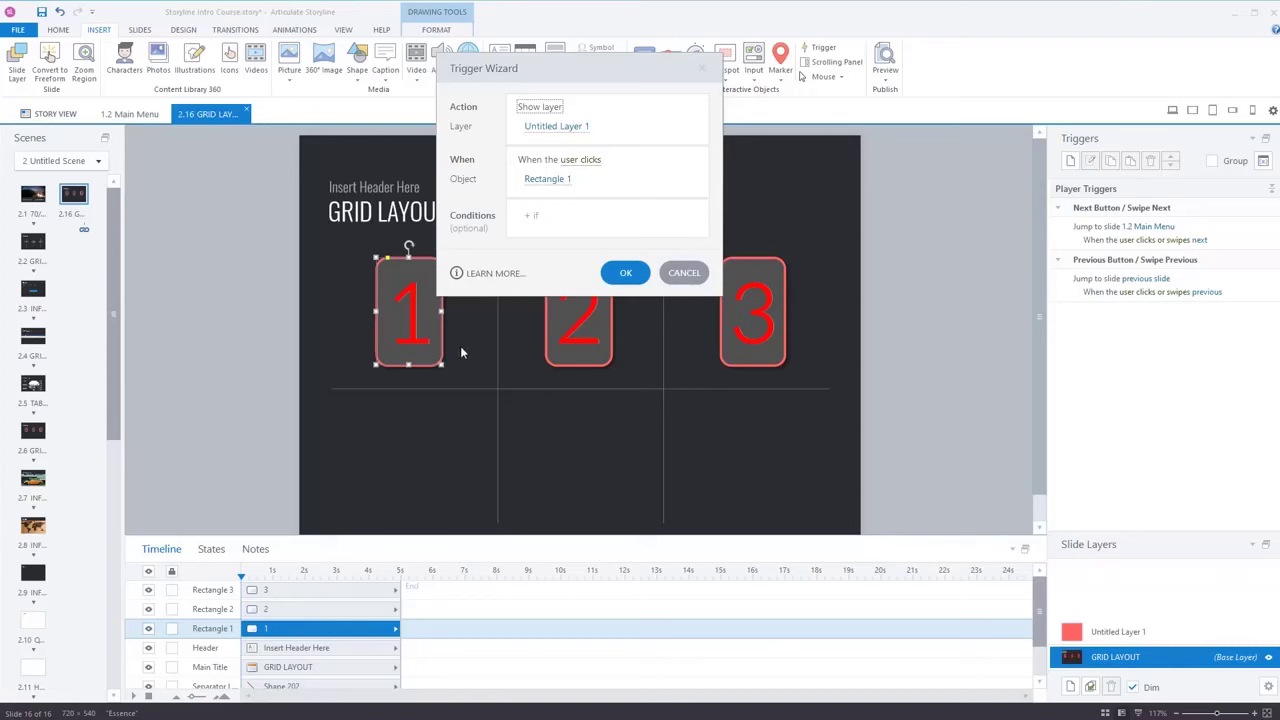
pyautogui.click(626, 273)
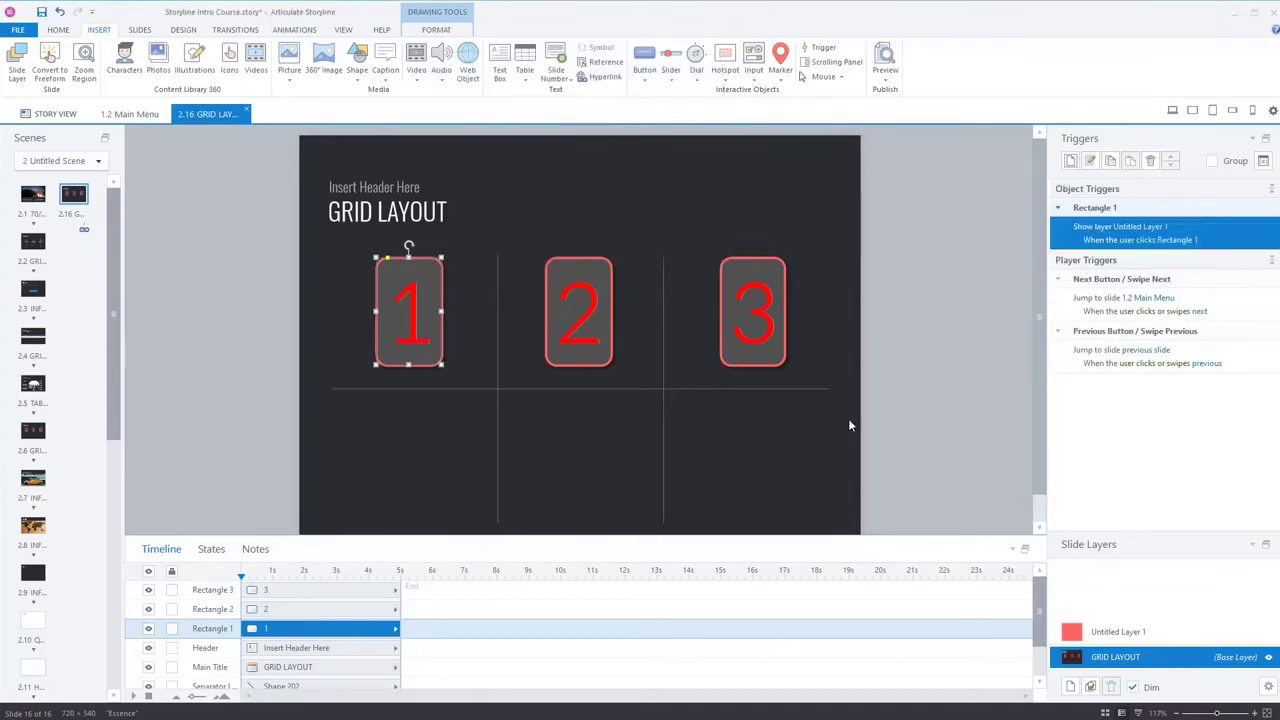
# Preview only this slide, test the layer shown by number 1, and close the preview
pyautogui.click(977, 489)
pyautogui.click(889, 81)
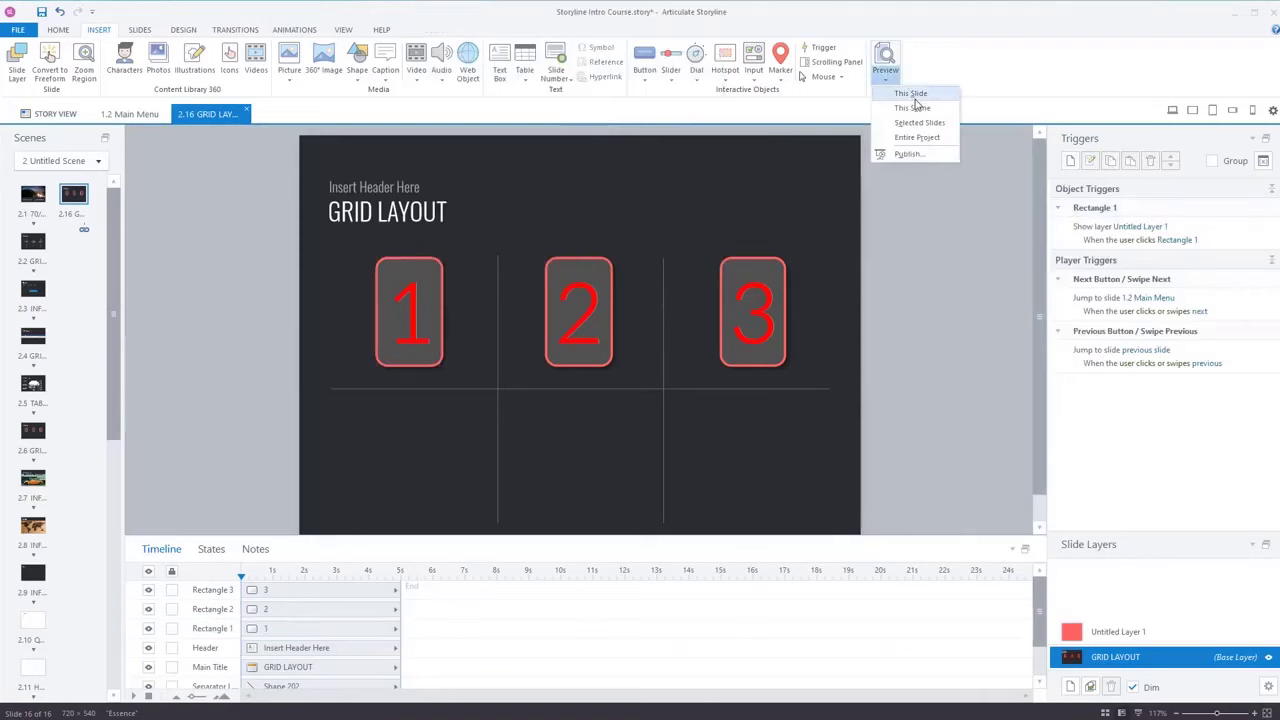
pyautogui.click(913, 95)
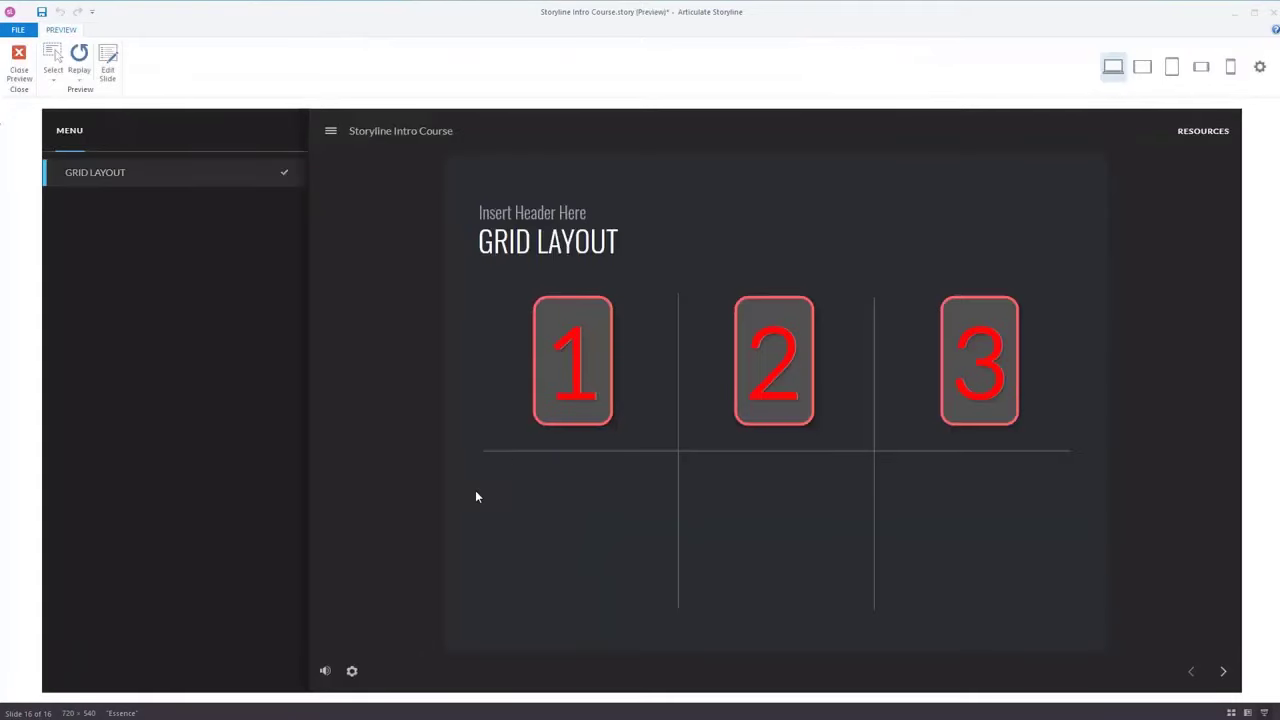
pyautogui.click(597, 375)
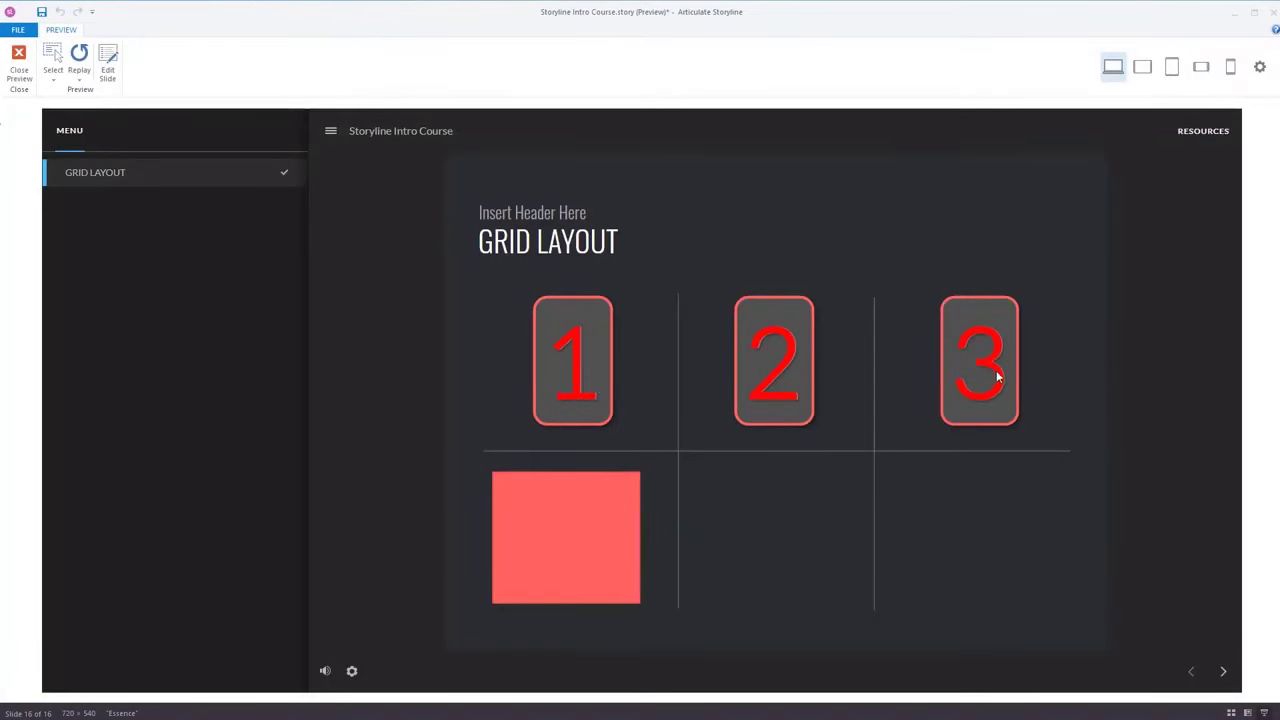
pyautogui.click(19, 68)
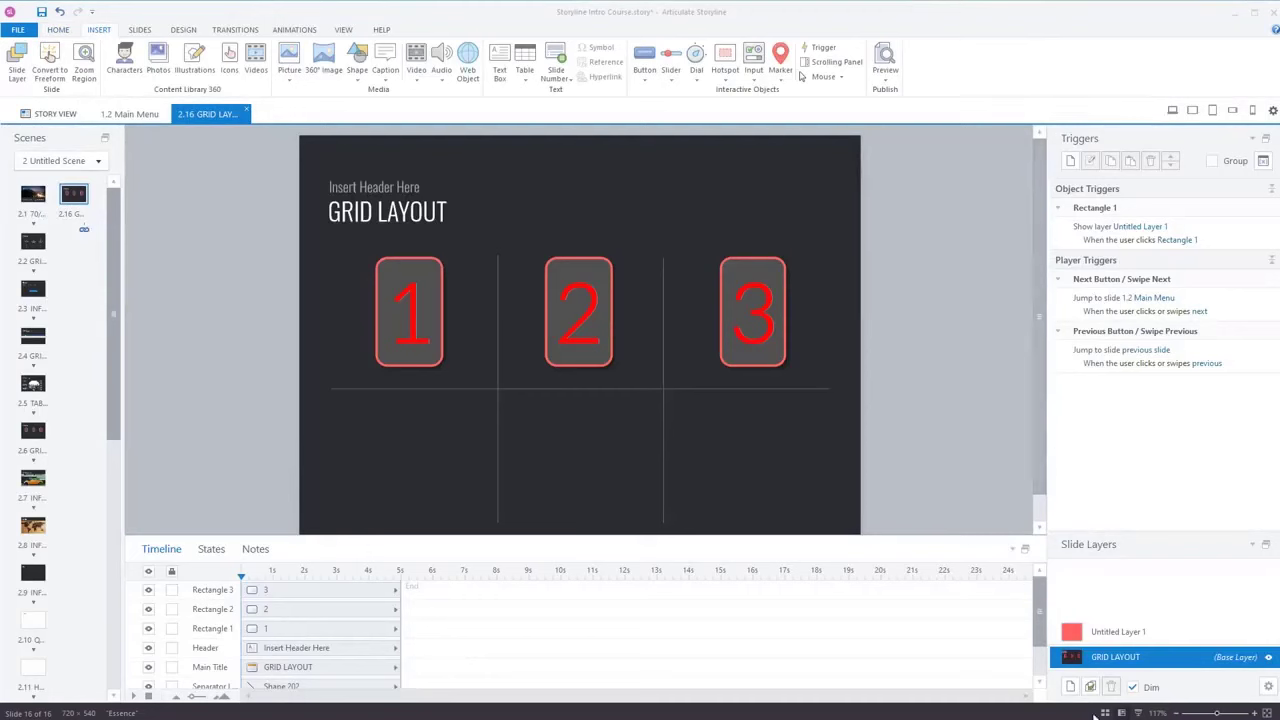
# Add a second slide layer, paste the copied rectangle on it, and move it into the grid cell beneath number 2
pyautogui.click(1070, 687)
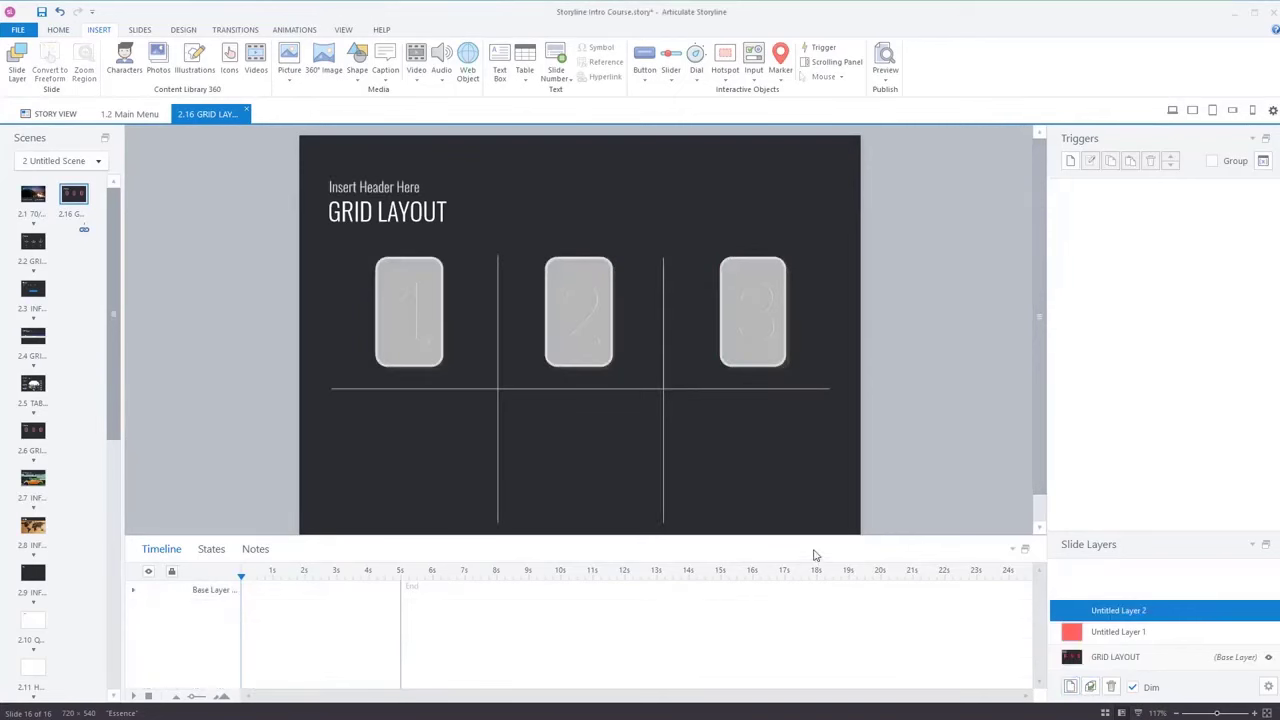
pyautogui.hotkey('ctrl', 'v')
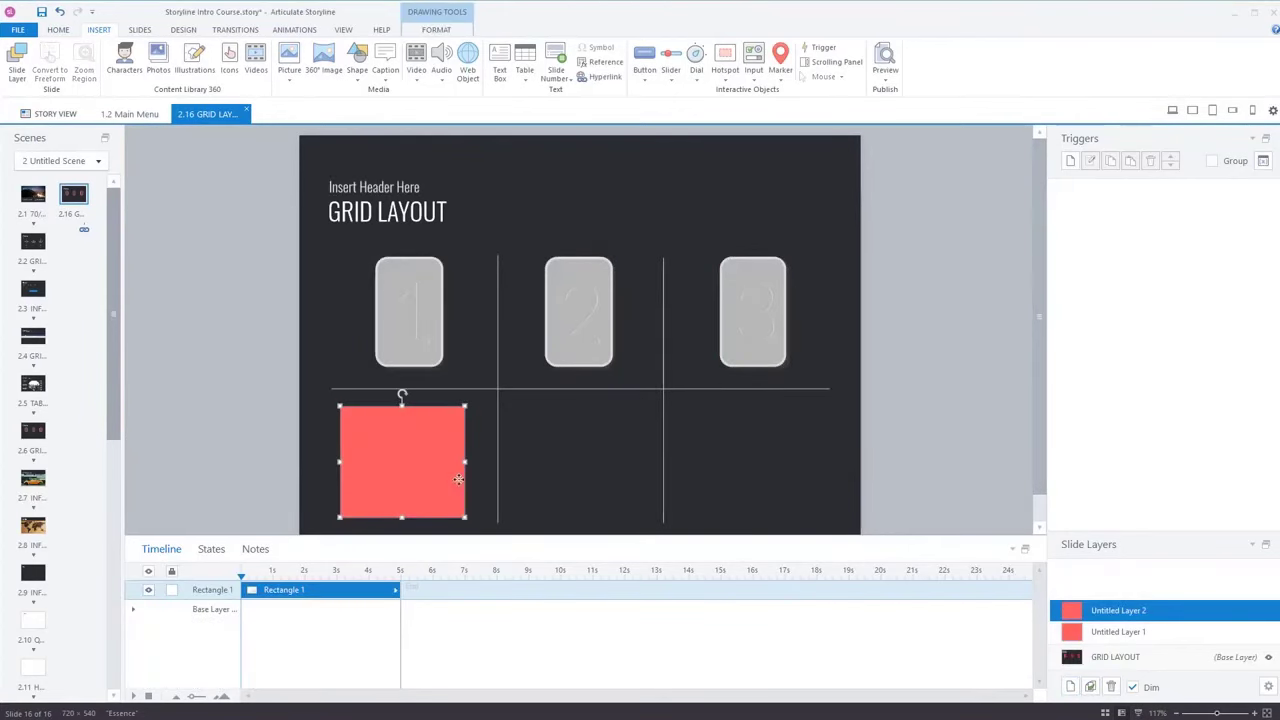
pyautogui.moveTo(456, 480); pyautogui.dragTo(634, 479)
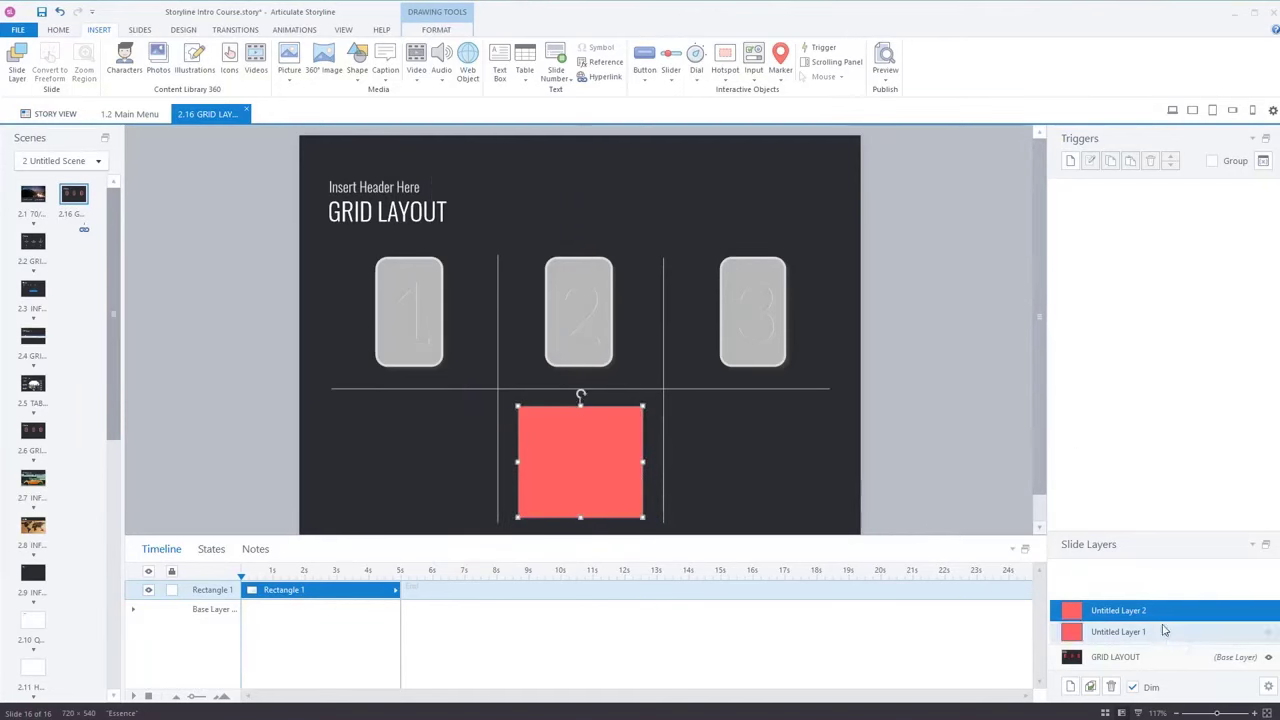
# On the base layer, add a trigger to the number 2 rectangle that shows Untitled Layer 2 when the user clicks it
pyautogui.click(1133, 660)
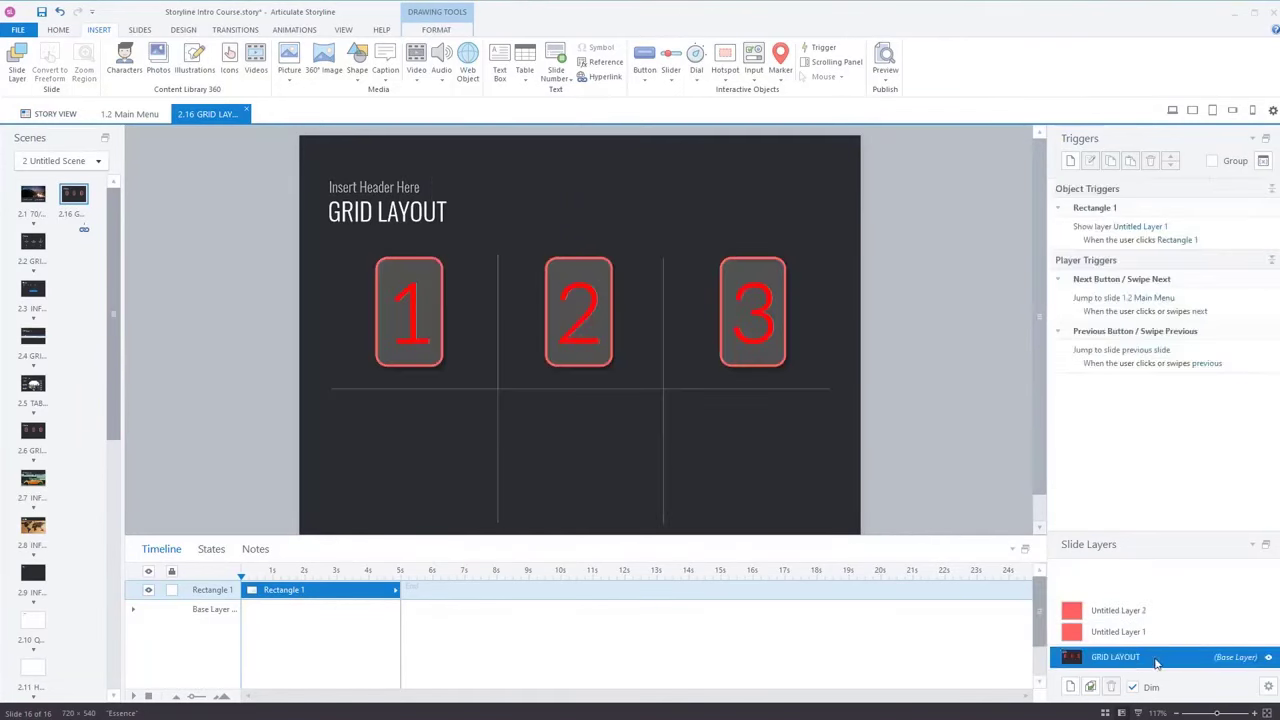
pyautogui.click(602, 330)
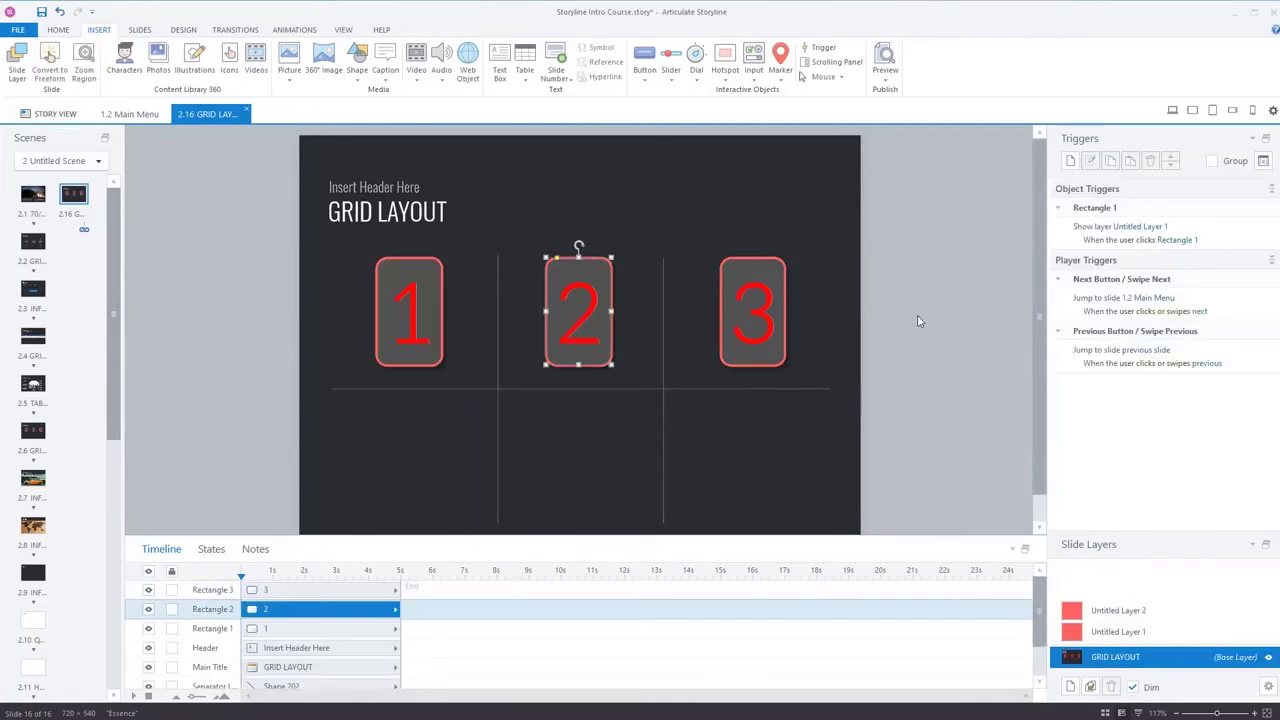
pyautogui.click(1068, 162)
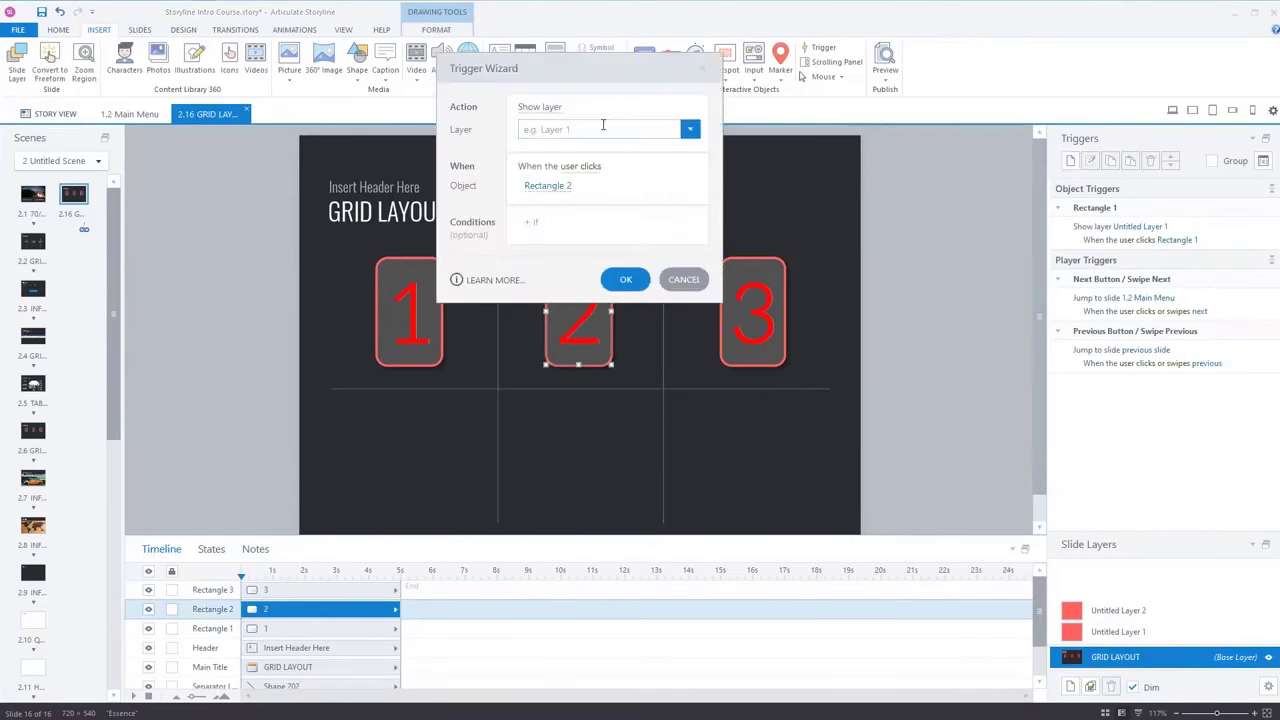
pyautogui.click(694, 134)
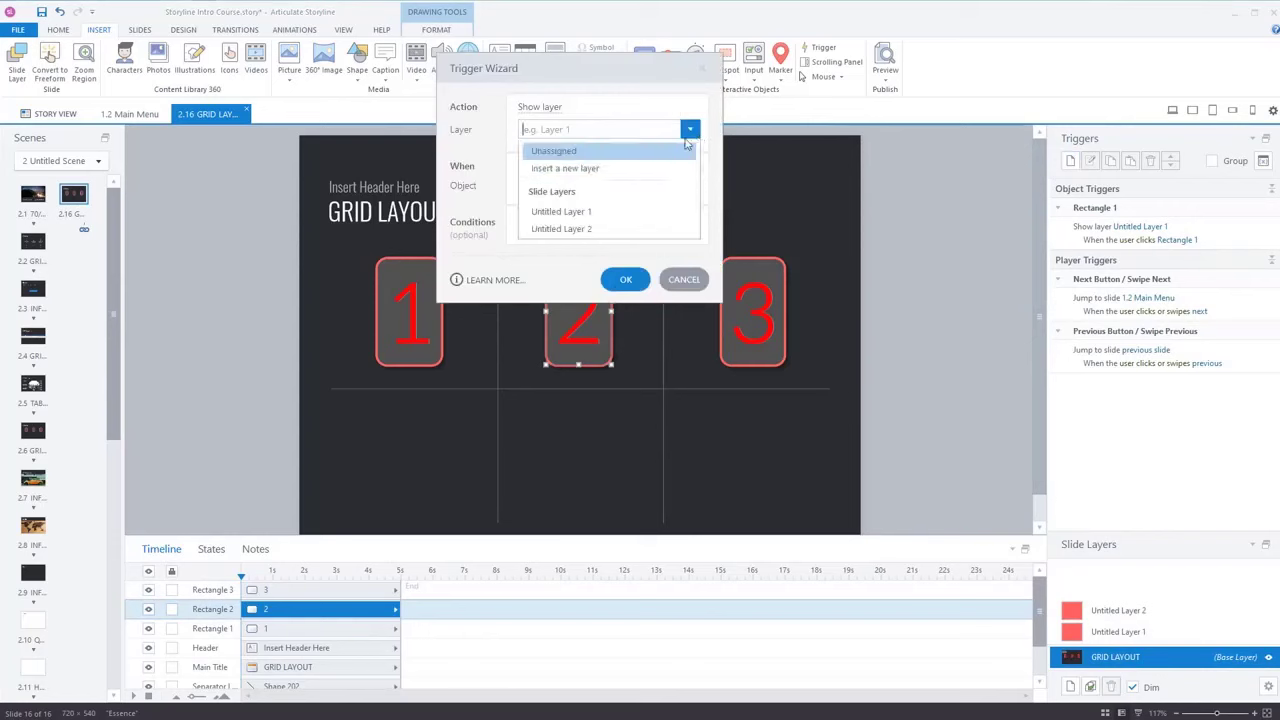
pyautogui.click(606, 231)
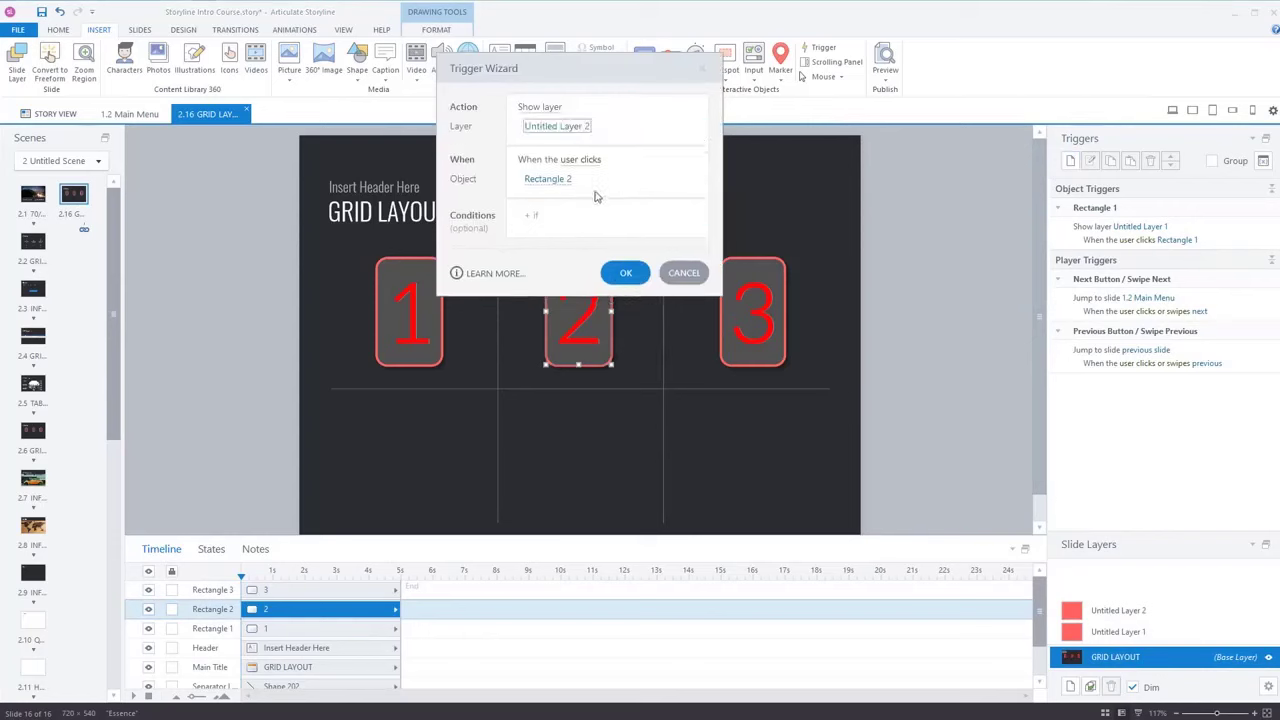
pyautogui.click(625, 273)
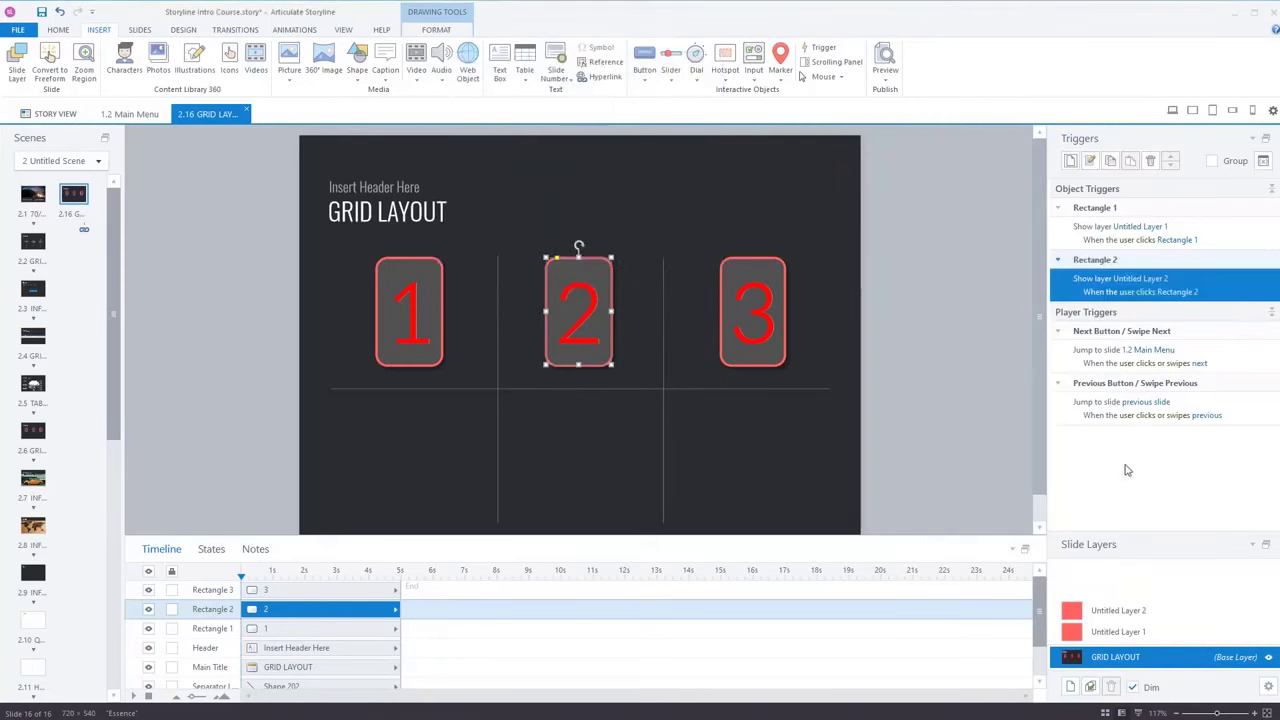
# Add a third slide layer, paste the copied rectangle on it, and move it into the grid cell beneath number 3
pyautogui.click(1070, 686)
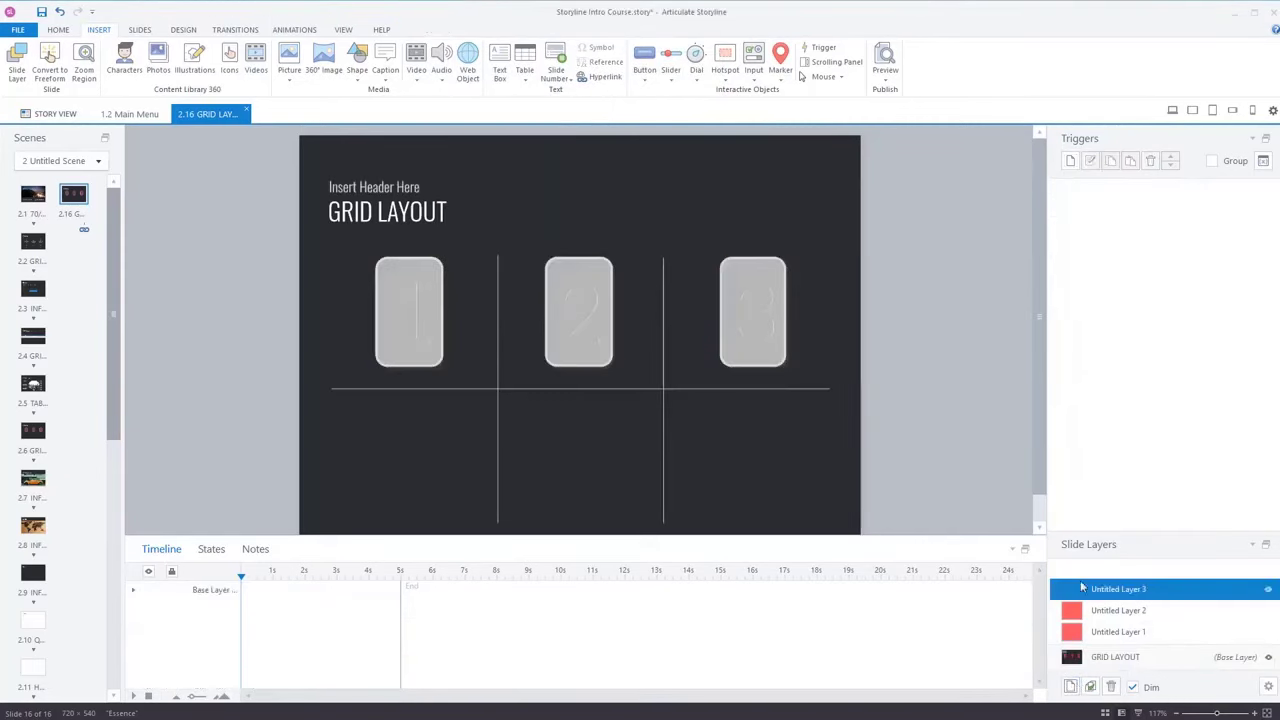
pyautogui.hotkey('ctrl', 'v')
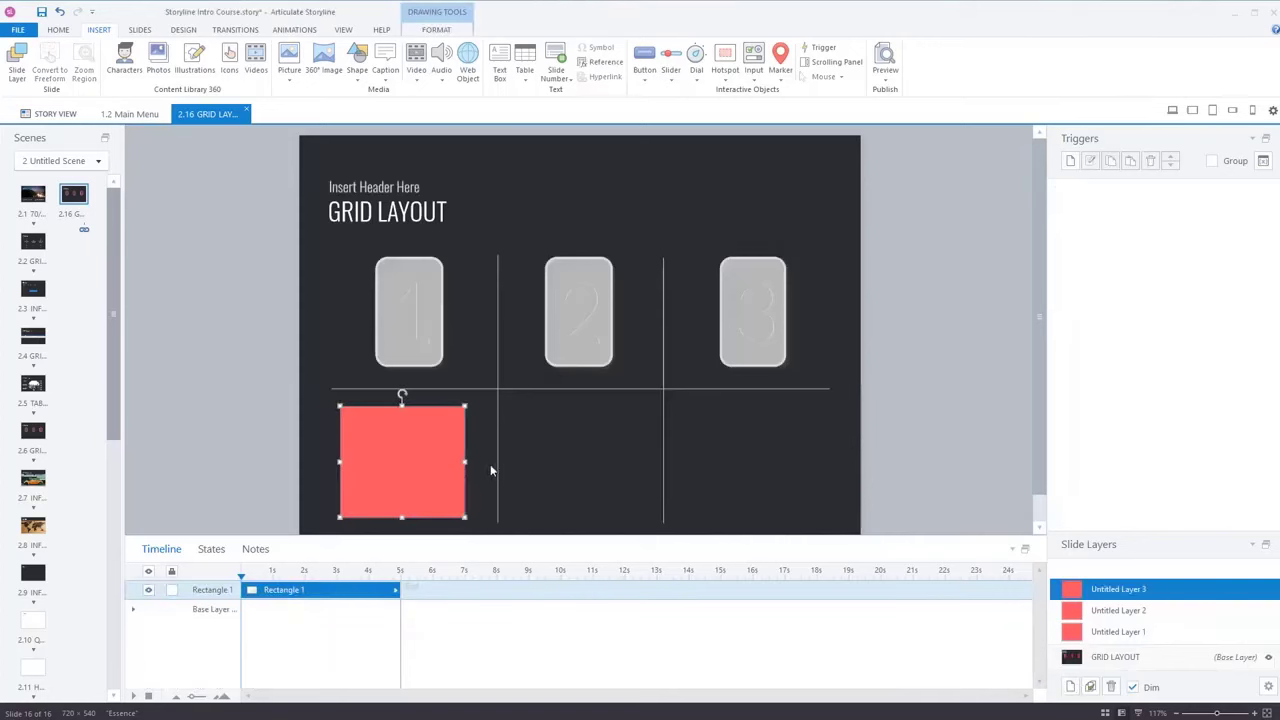
pyautogui.moveTo(463, 480); pyautogui.dragTo(820, 485)
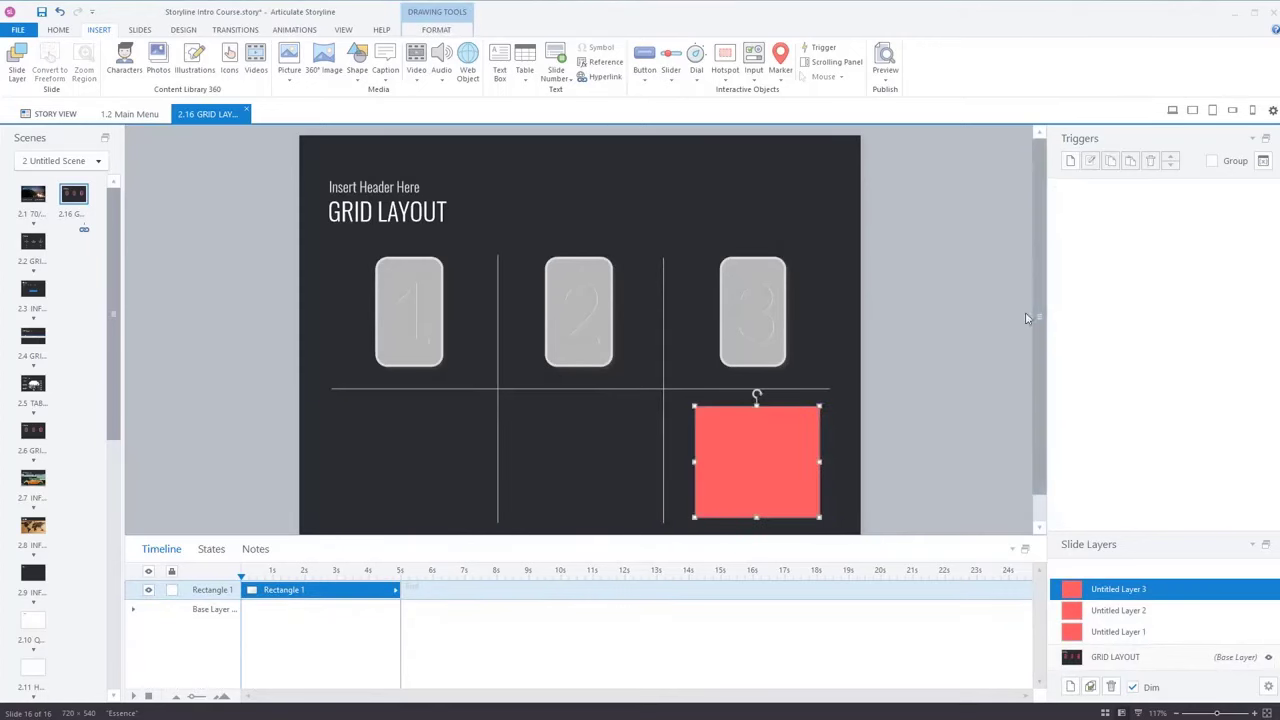
# On the base layer, add a trigger to the number 3 rectangle that shows Untitled Layer 3 when the user clicks it
pyautogui.click(1135, 660)
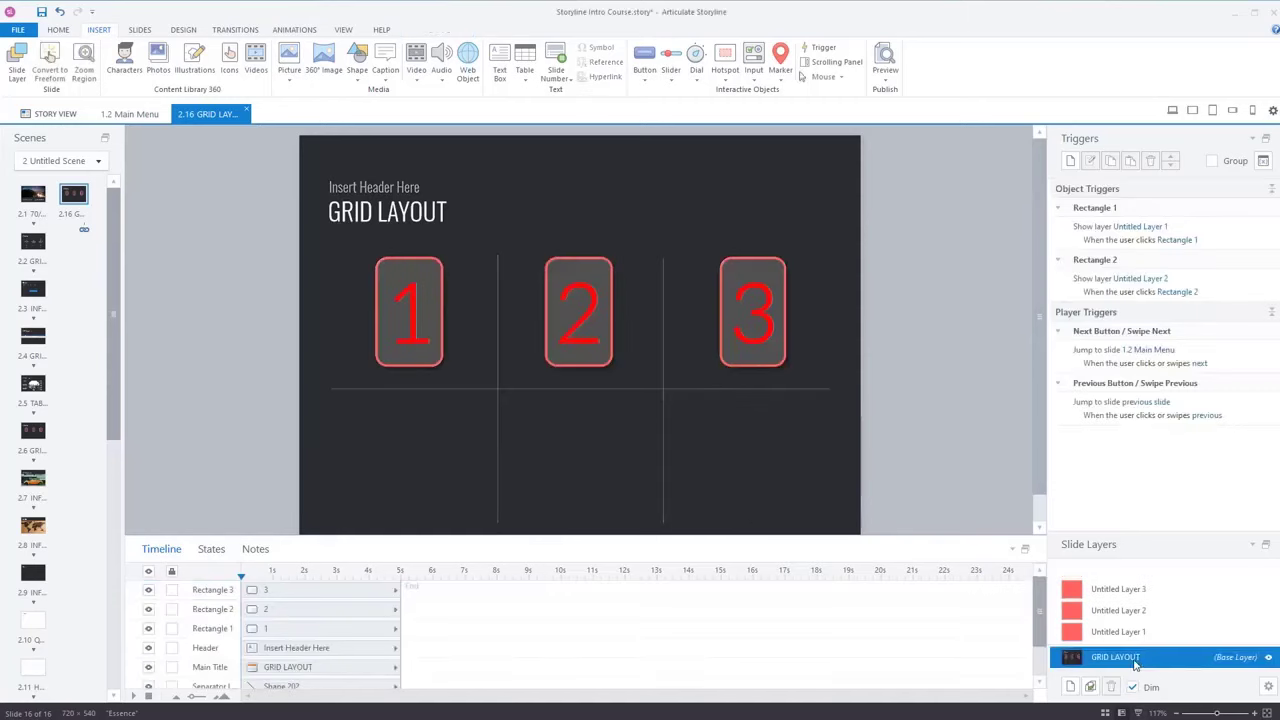
pyautogui.click(780, 351)
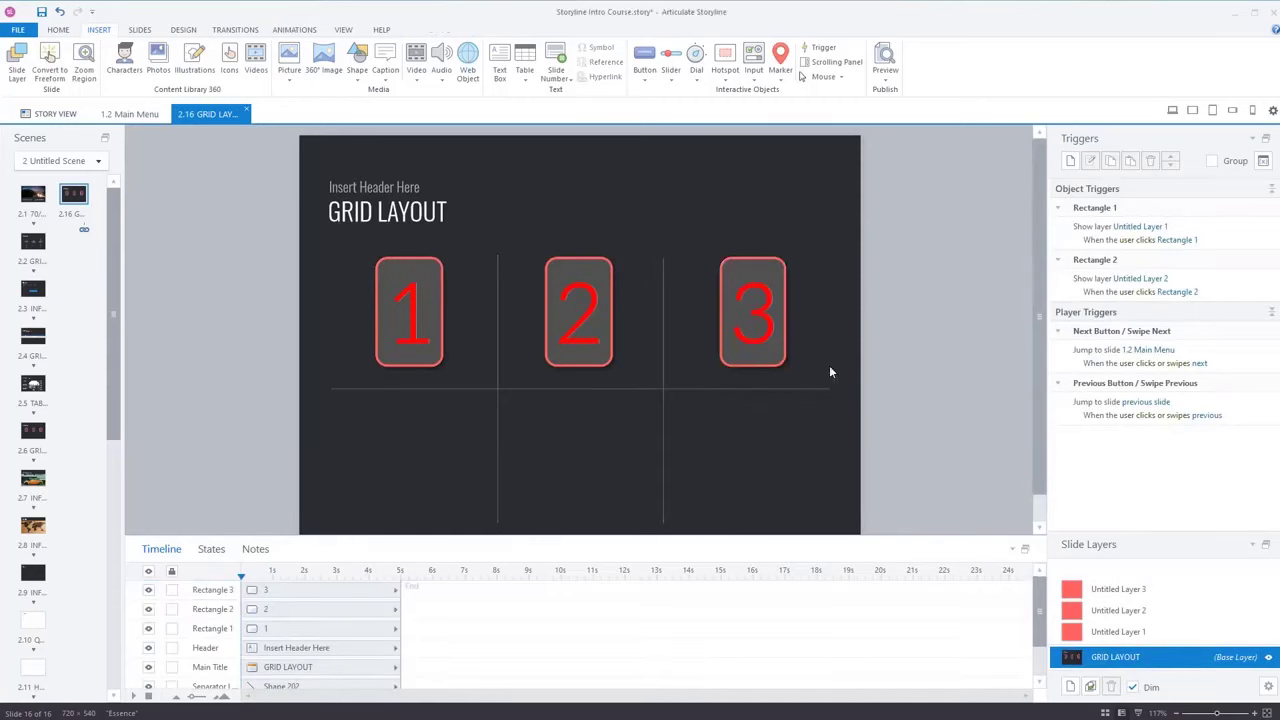
pyautogui.click(1070, 161)
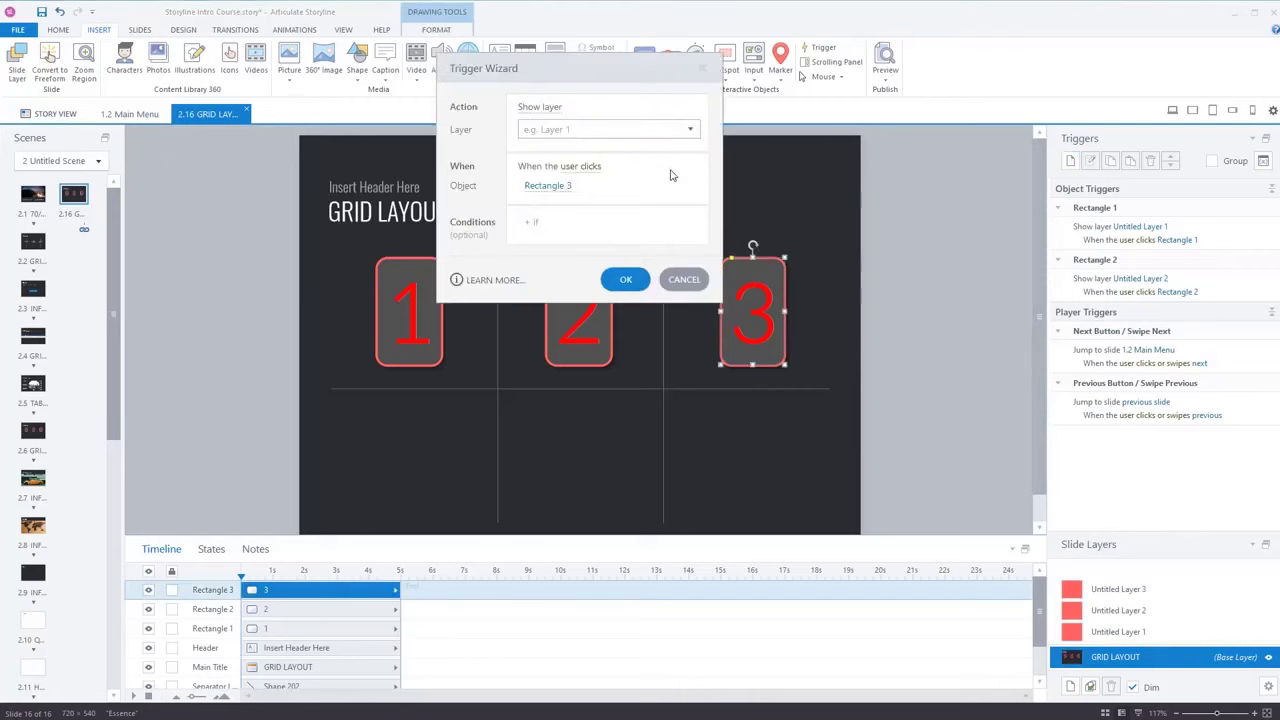
pyautogui.click(690, 129)
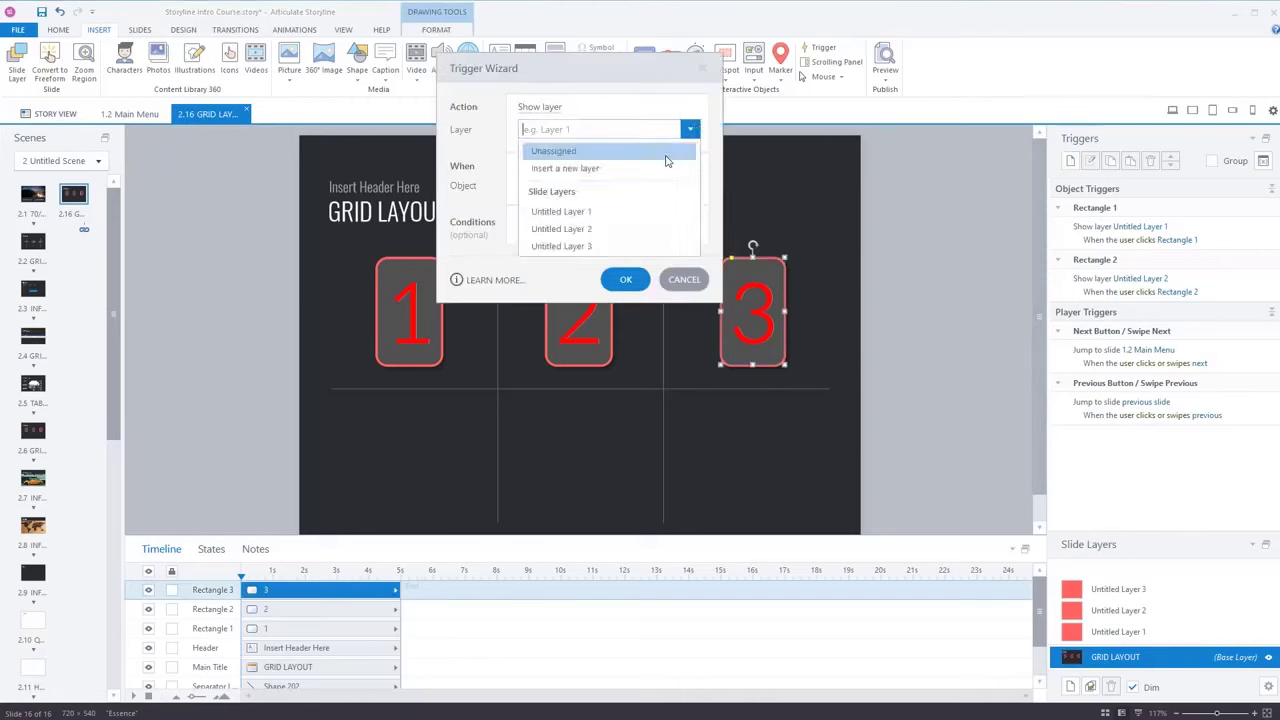
pyautogui.click(595, 246)
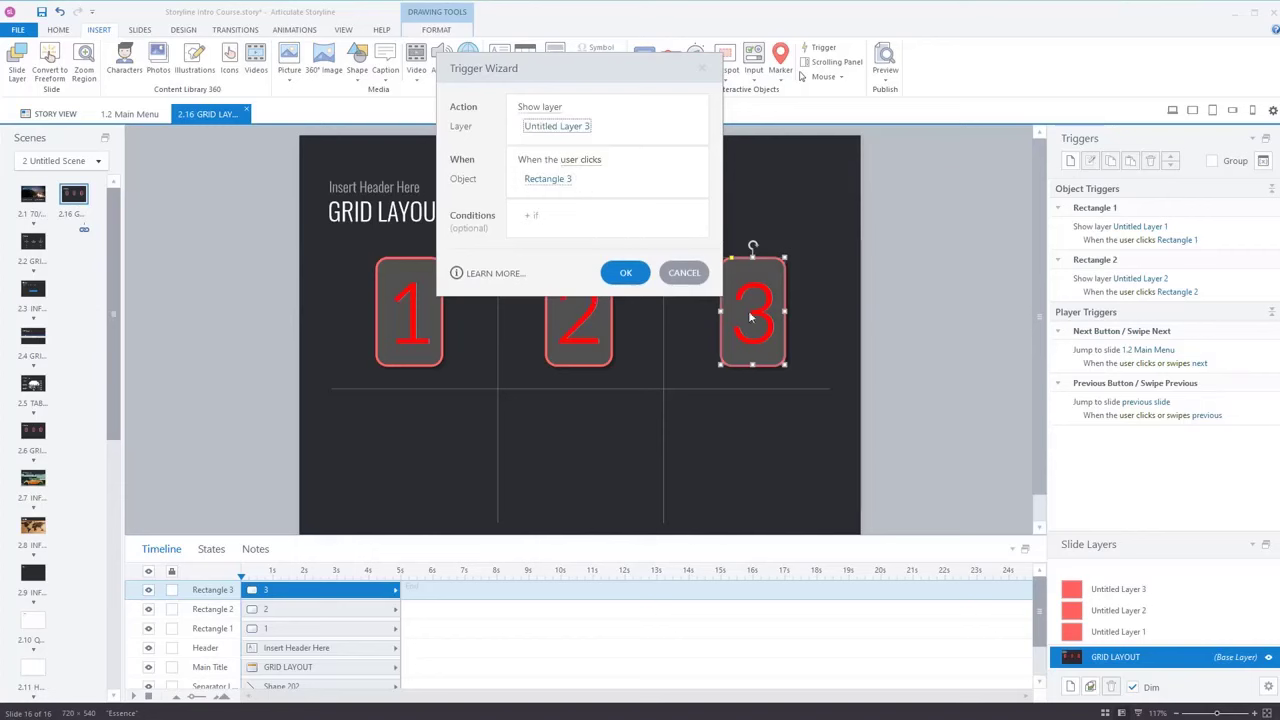
pyautogui.click(640, 277)
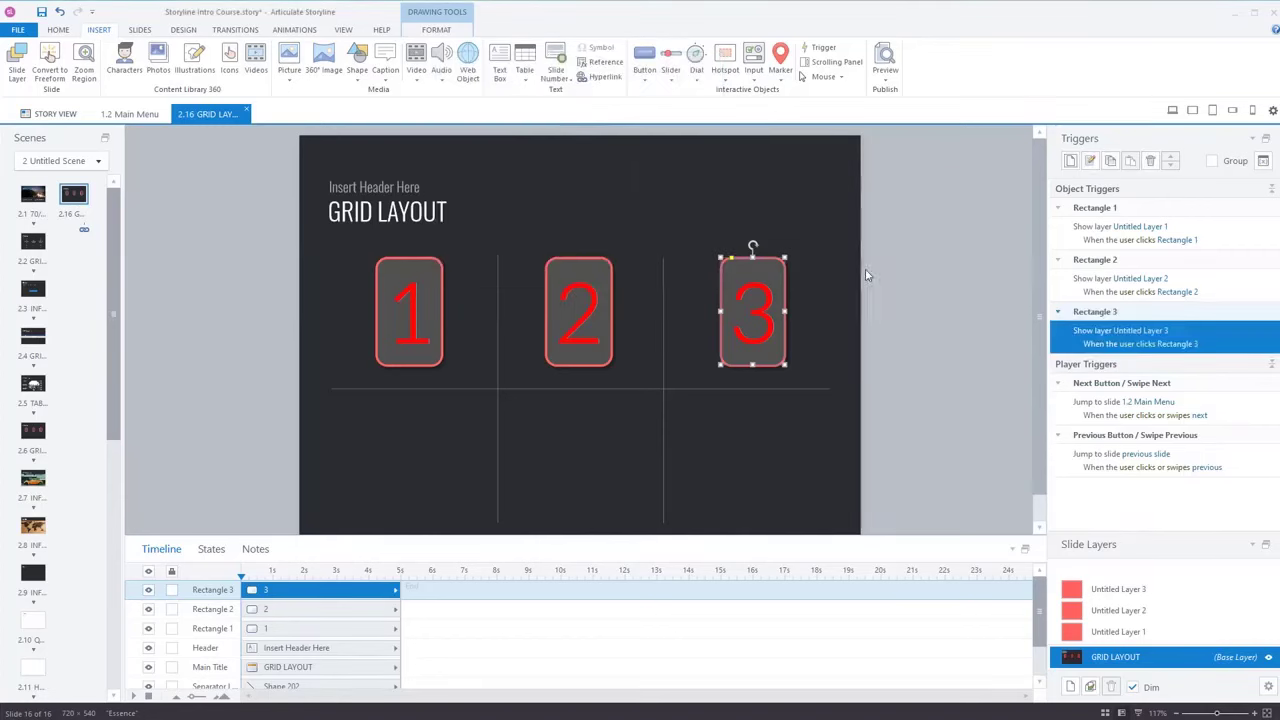
# Preview only this slide and test the layers shown by numbers 1, 2 and 3 in order
pyautogui.click(895, 140)
pyautogui.click(885, 80)
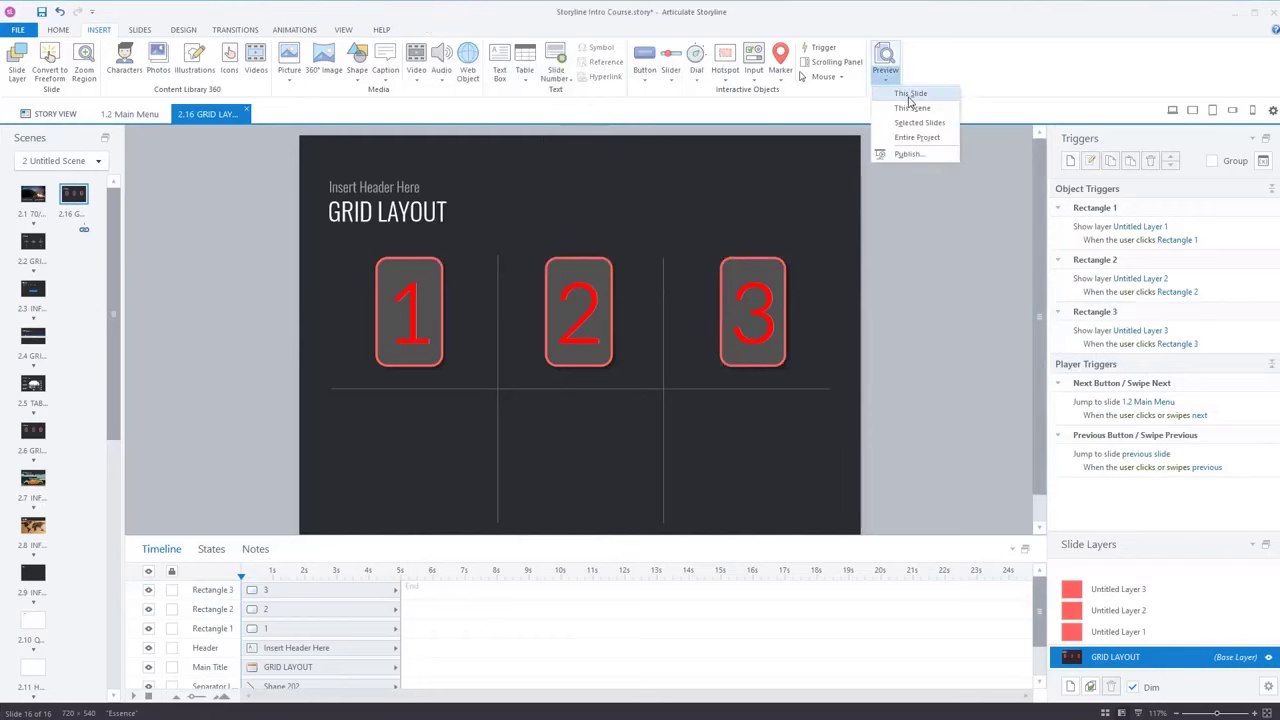
pyautogui.click(905, 93)
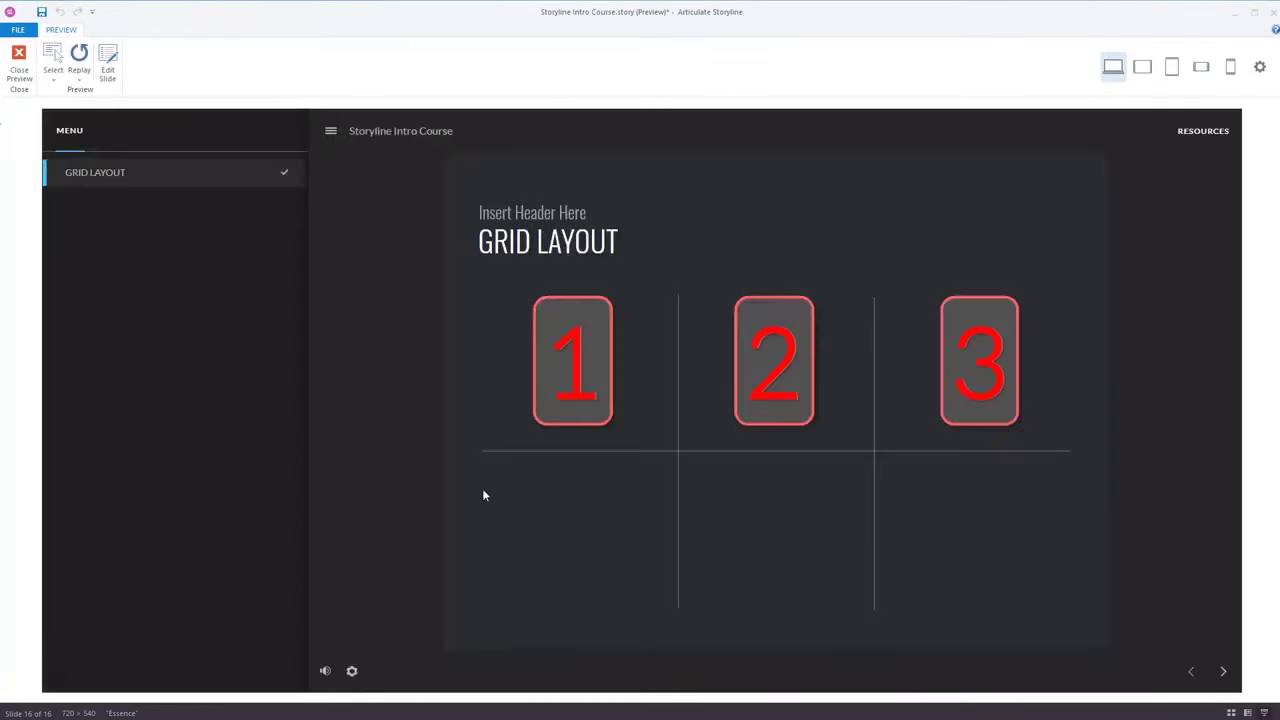
pyautogui.click(566, 366)
pyautogui.click(763, 398)
pyautogui.click(964, 385)
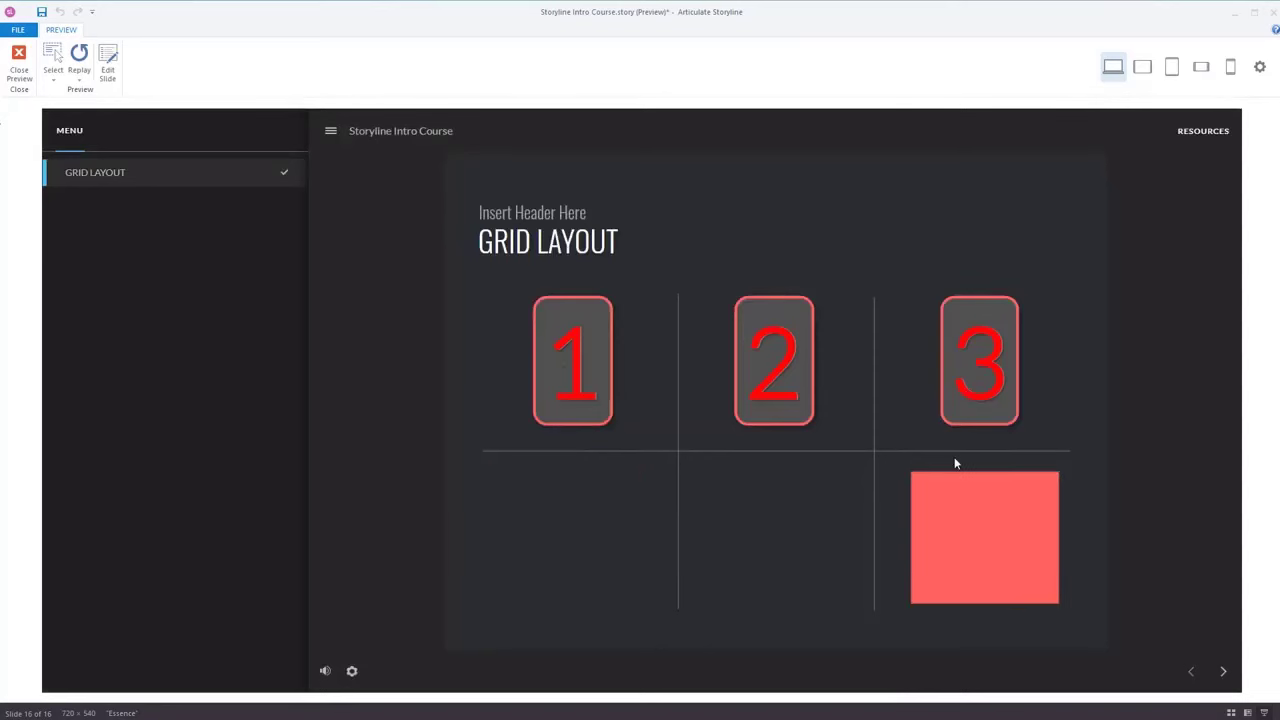
# Retest the number 1, 2 and 3 rectangles in varying order to check their layers, and close the preview
pyautogui.click(776, 380)
pyautogui.click(586, 386)
pyautogui.click(774, 372)
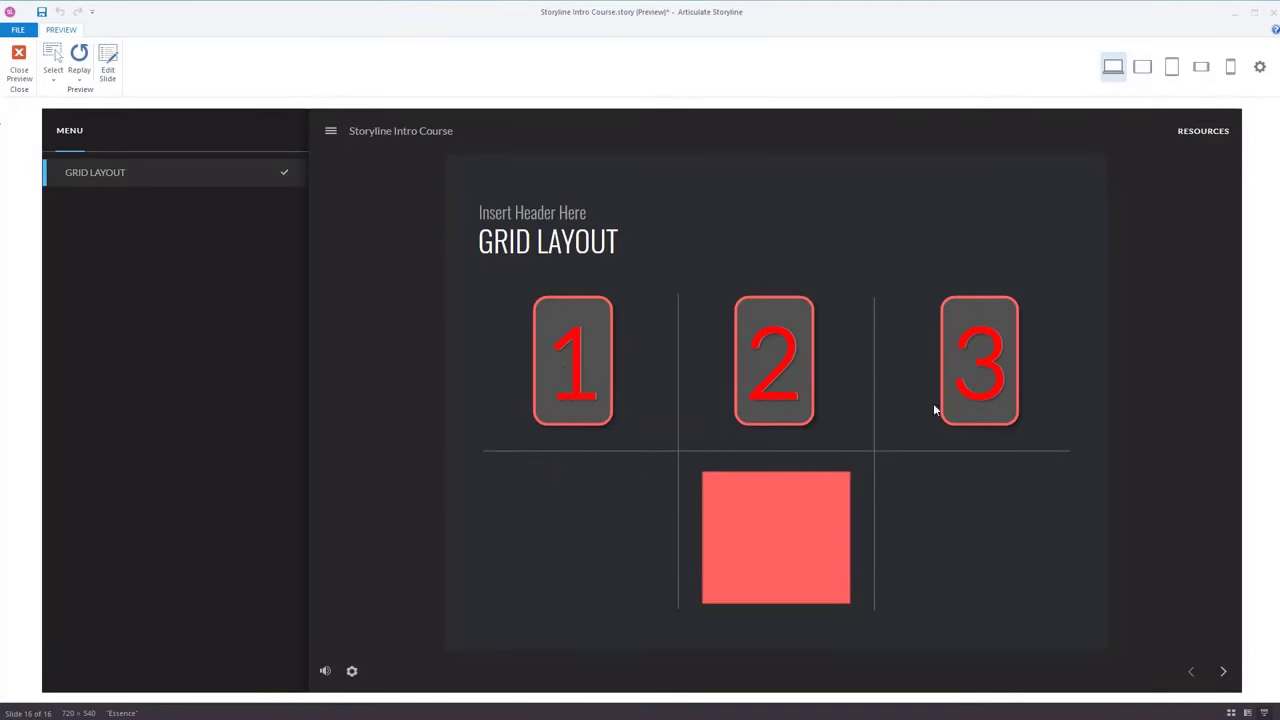
pyautogui.click(988, 378)
pyautogui.click(758, 392)
pyautogui.click(598, 378)
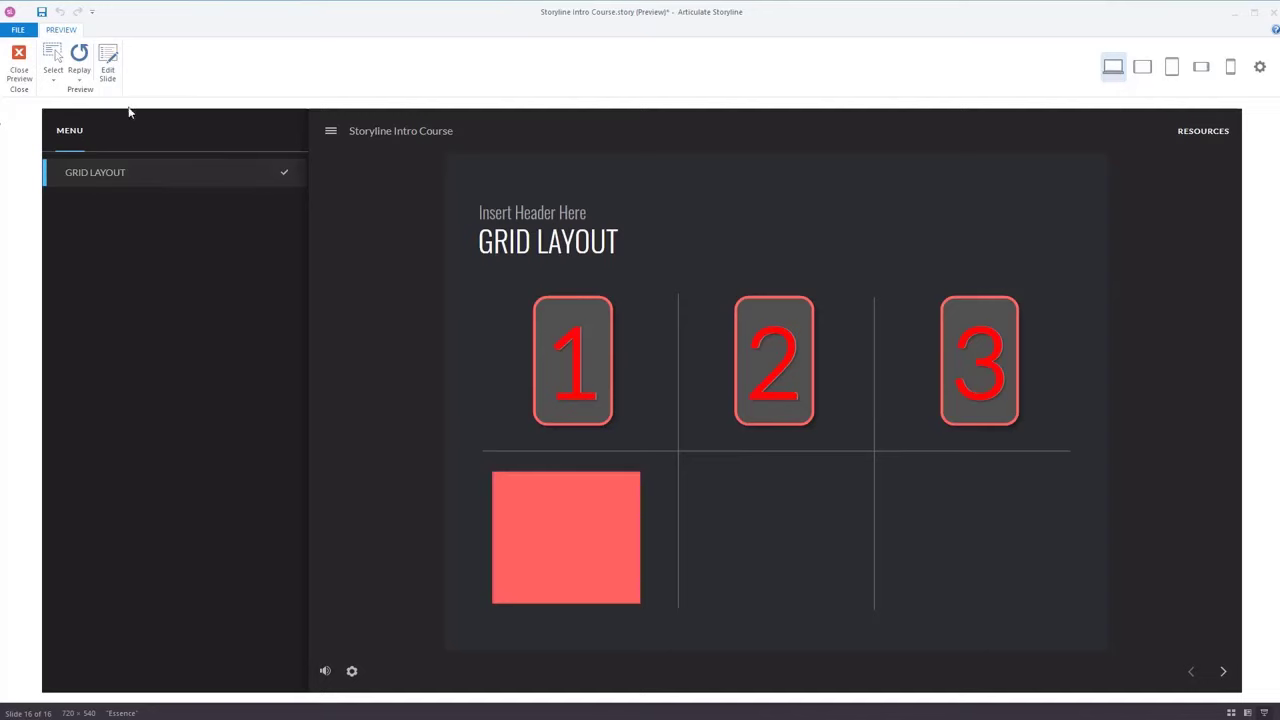
pyautogui.click(19, 62)
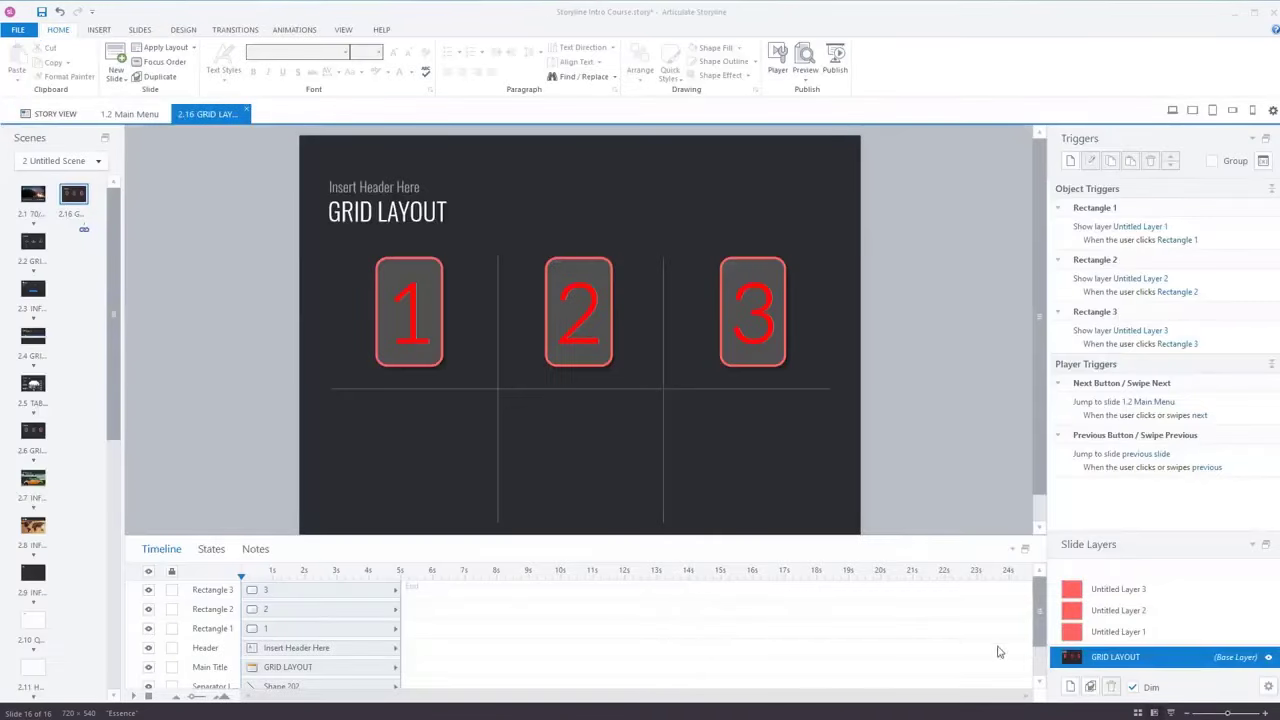
# Add the text "Hello" to the red rectangle on Untitled Layer 1 and return to the base layer
pyautogui.click(1118, 631)
pyautogui.click(410, 466)
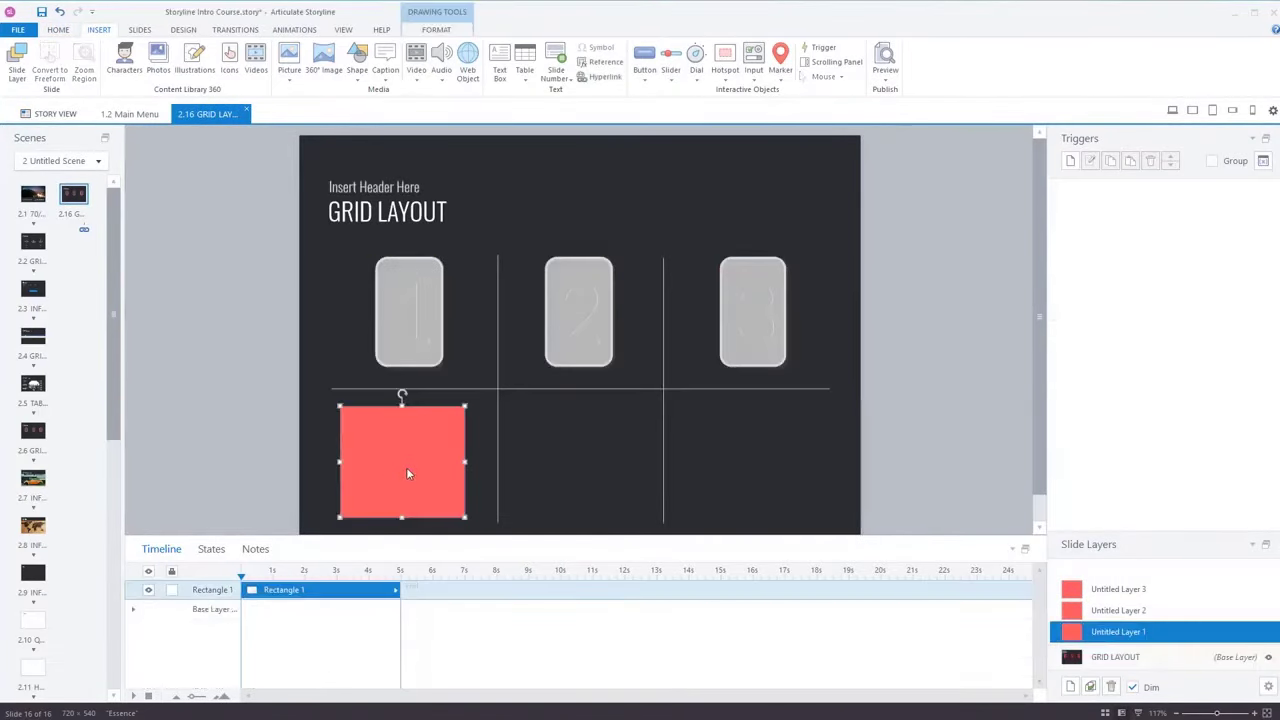
pyautogui.doubleClick(409, 481)
pyautogui.write('He')
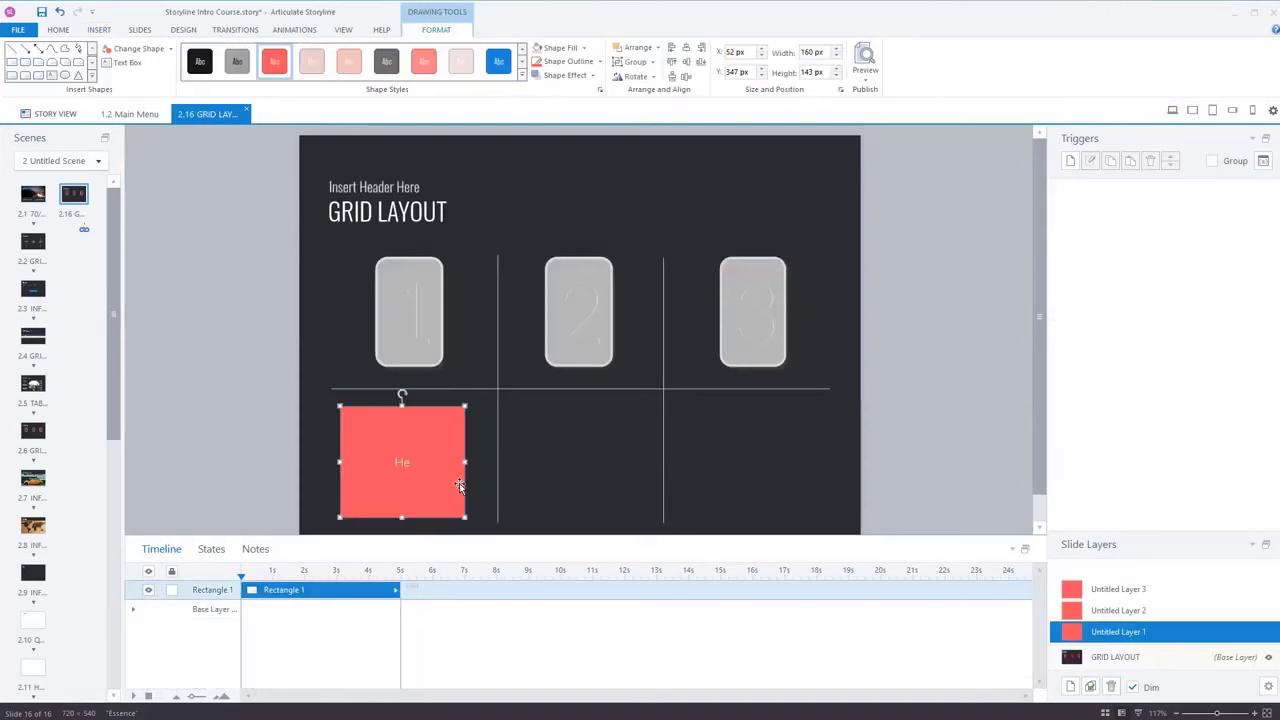
pyautogui.write('llo')
pyautogui.click(918, 445)
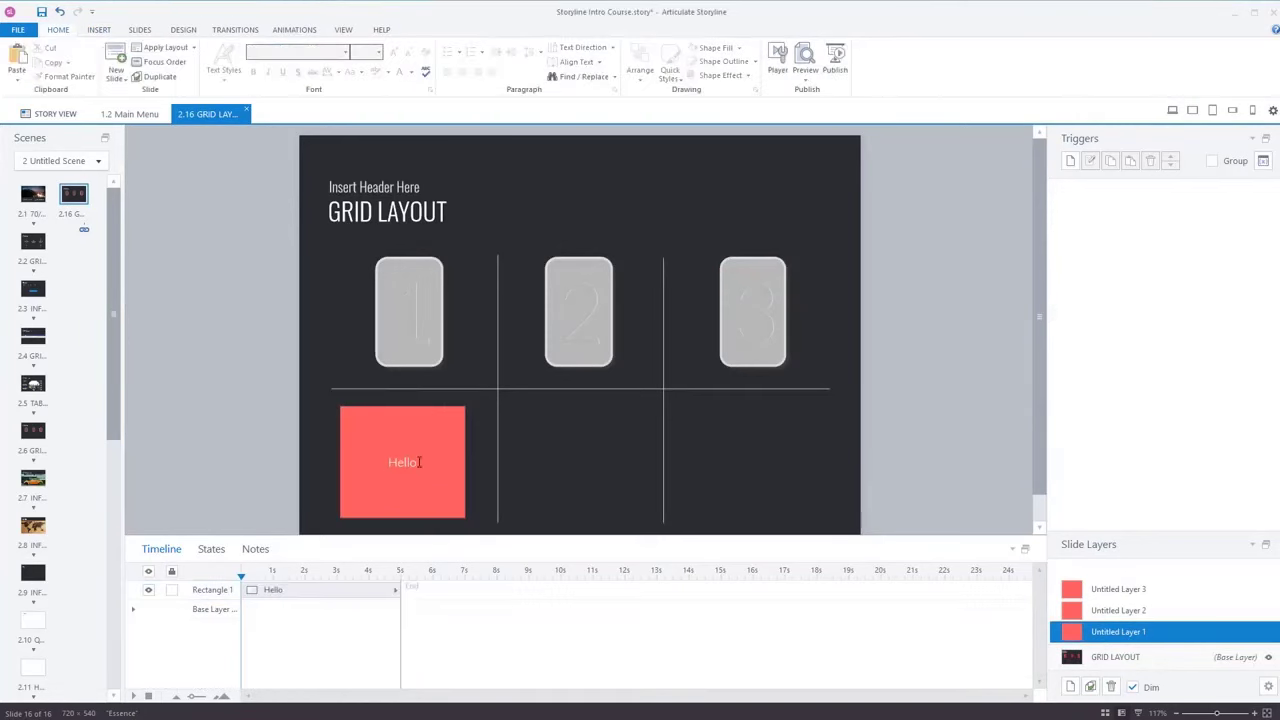
pyautogui.click(1122, 658)
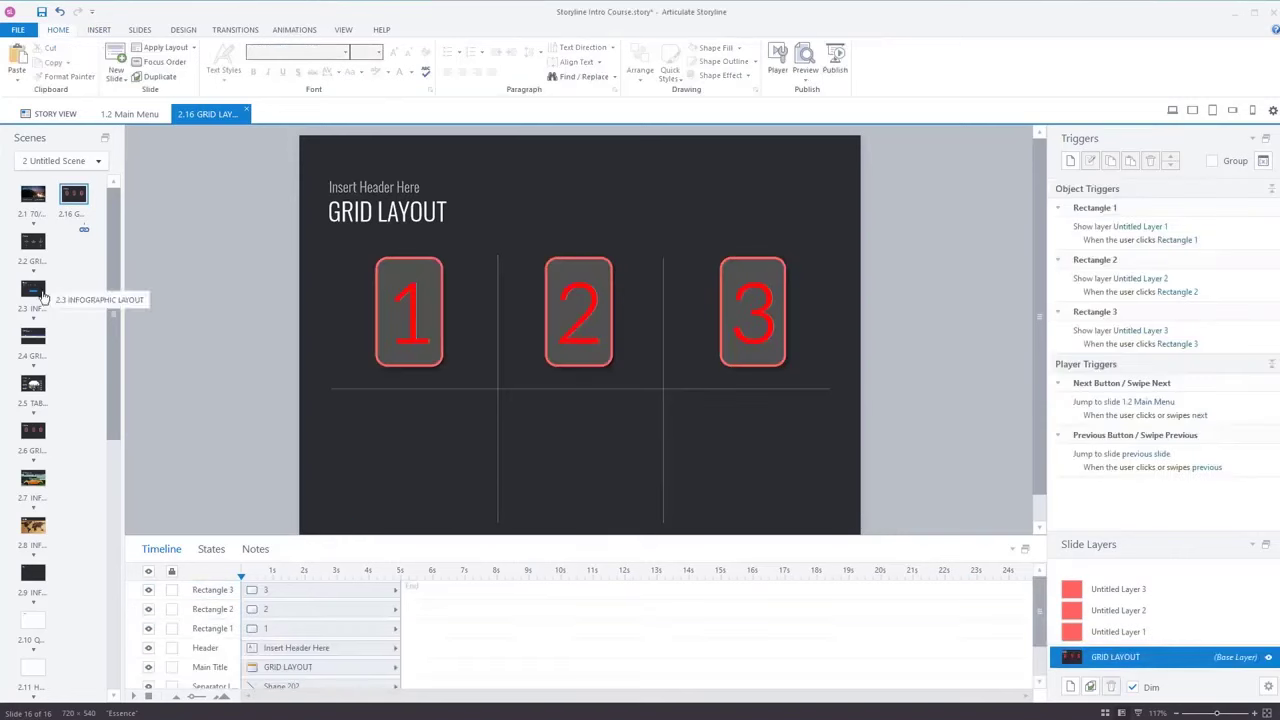
# Open slide 2.5 Tabs Interaction and examine its tab layers, ending on the base layer with its triggers
pyautogui.click(33, 385)
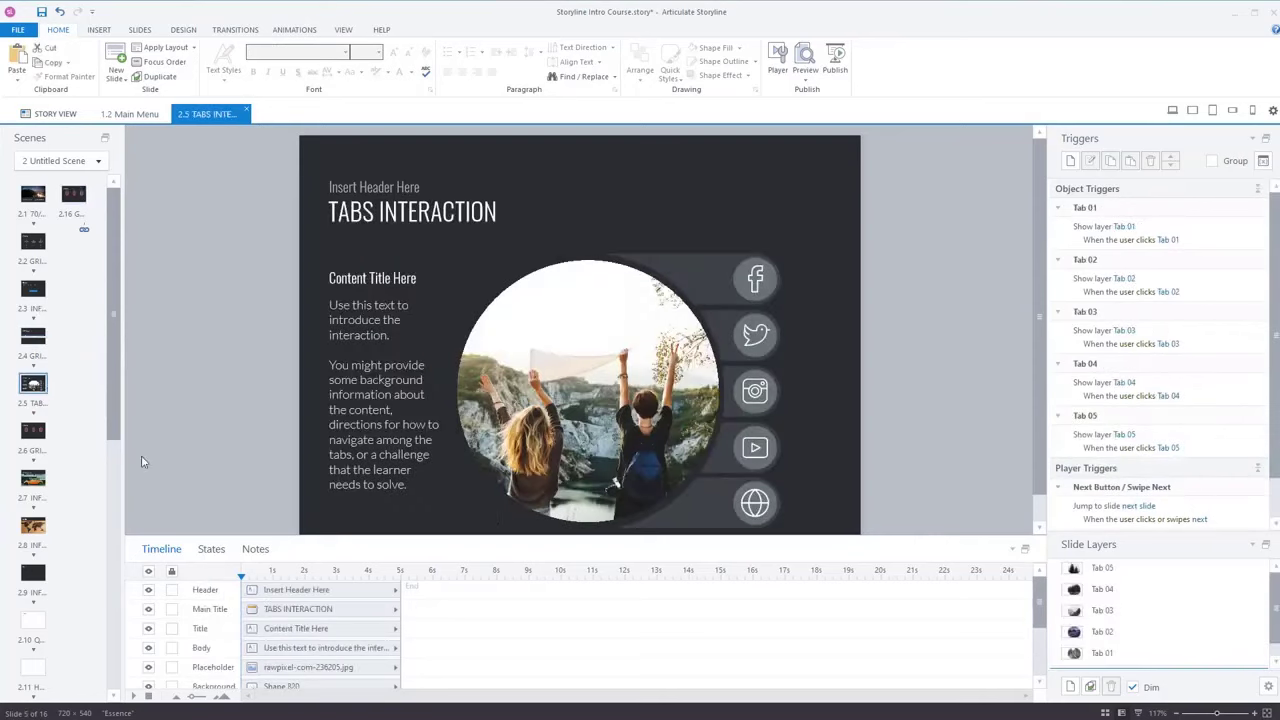
pyautogui.click(1115, 653)
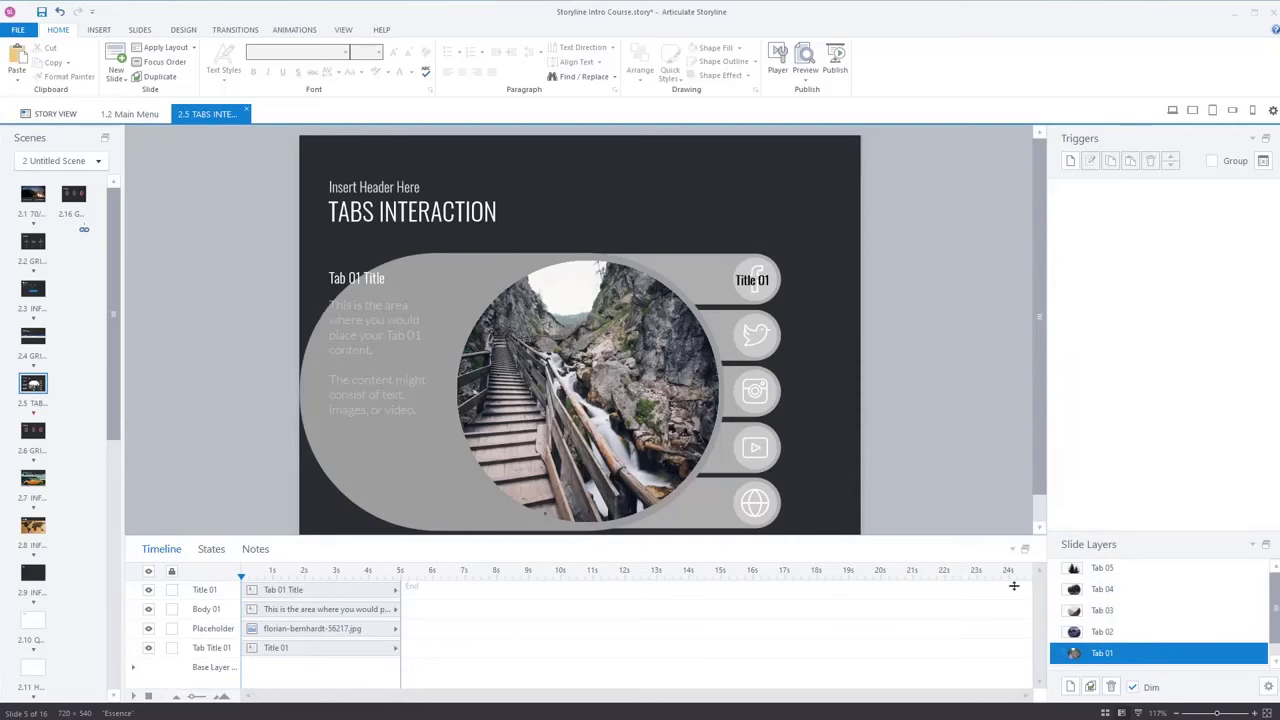
pyautogui.click(1115, 631)
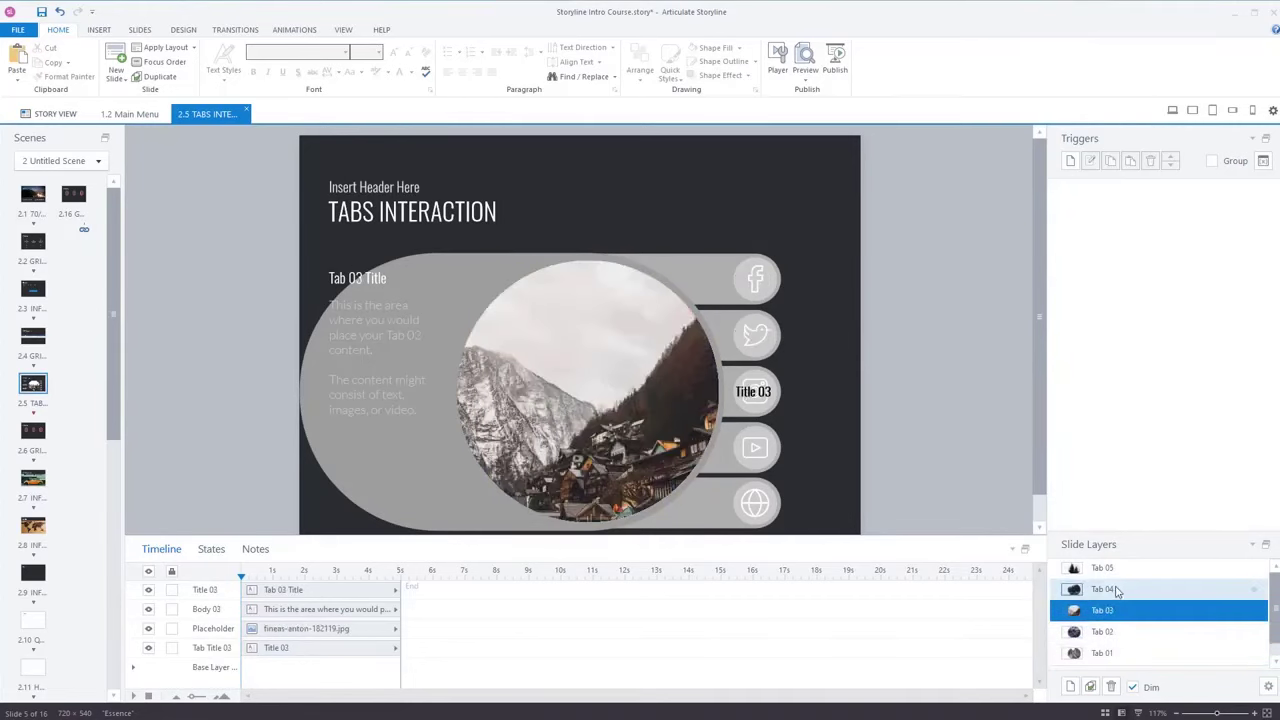
pyautogui.click(1112, 590)
pyautogui.click(1108, 573)
pyautogui.scroll(-1, 1108, 640)
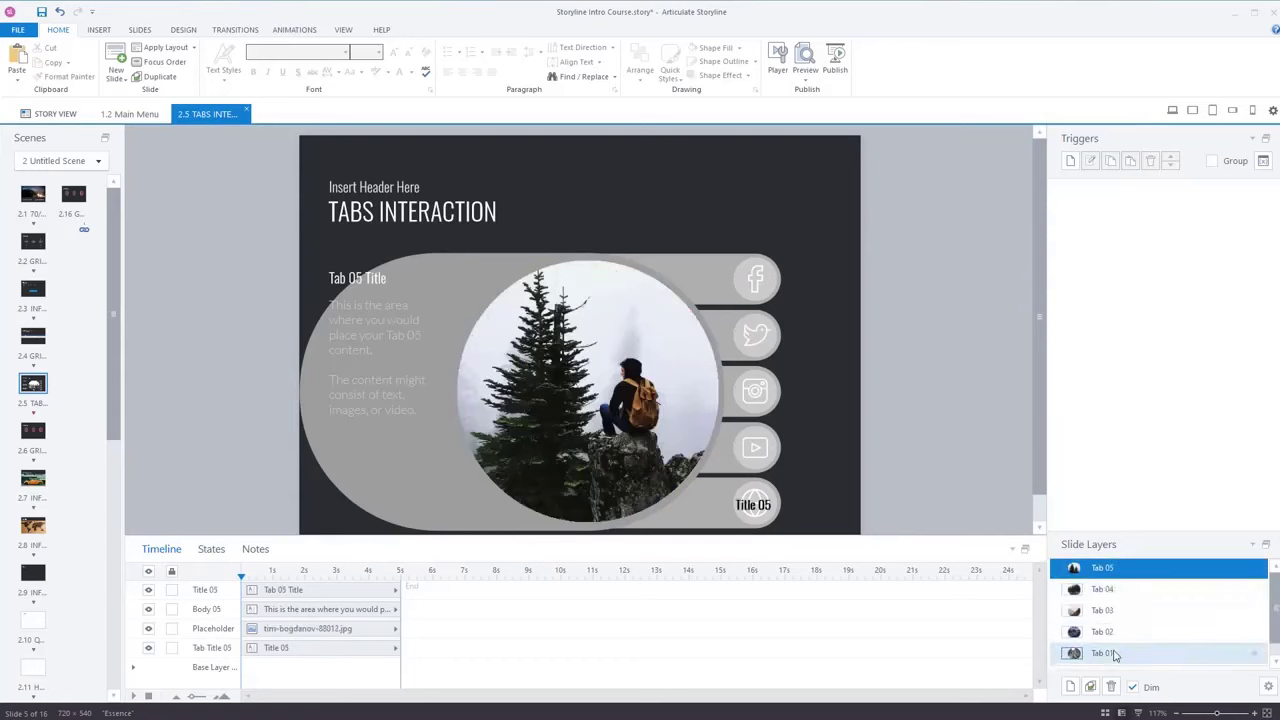
pyautogui.click(1110, 657)
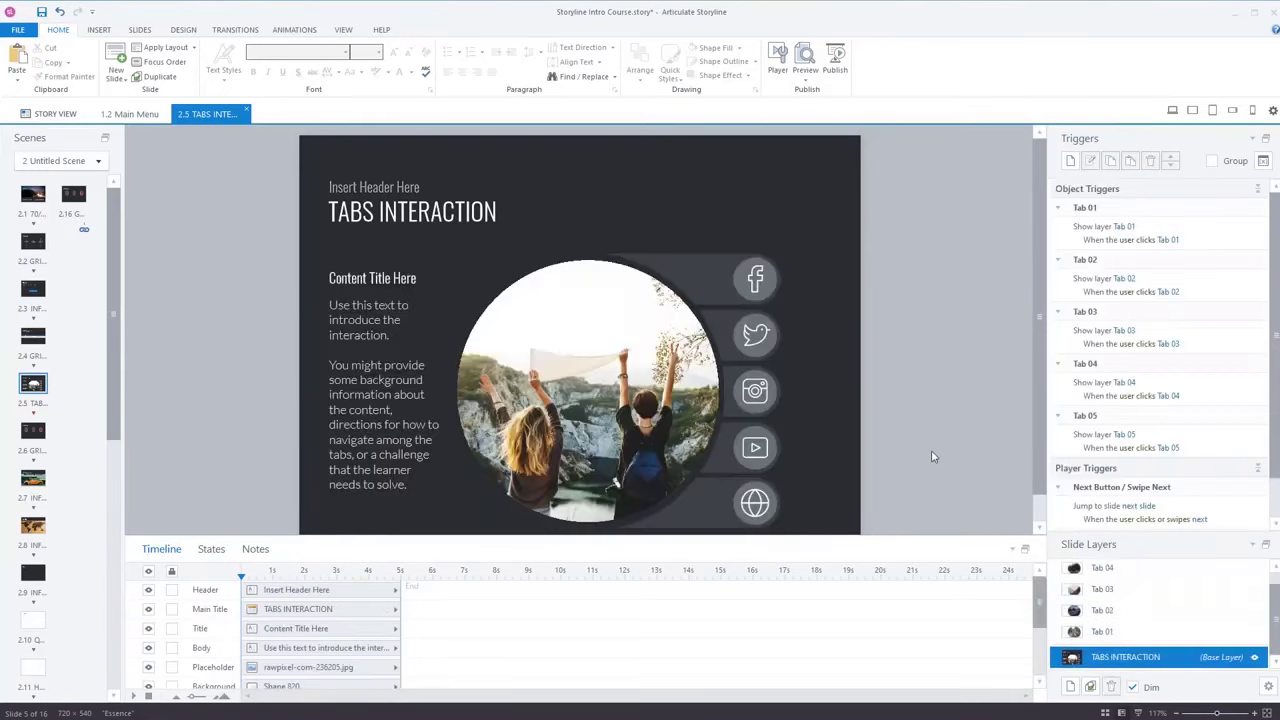
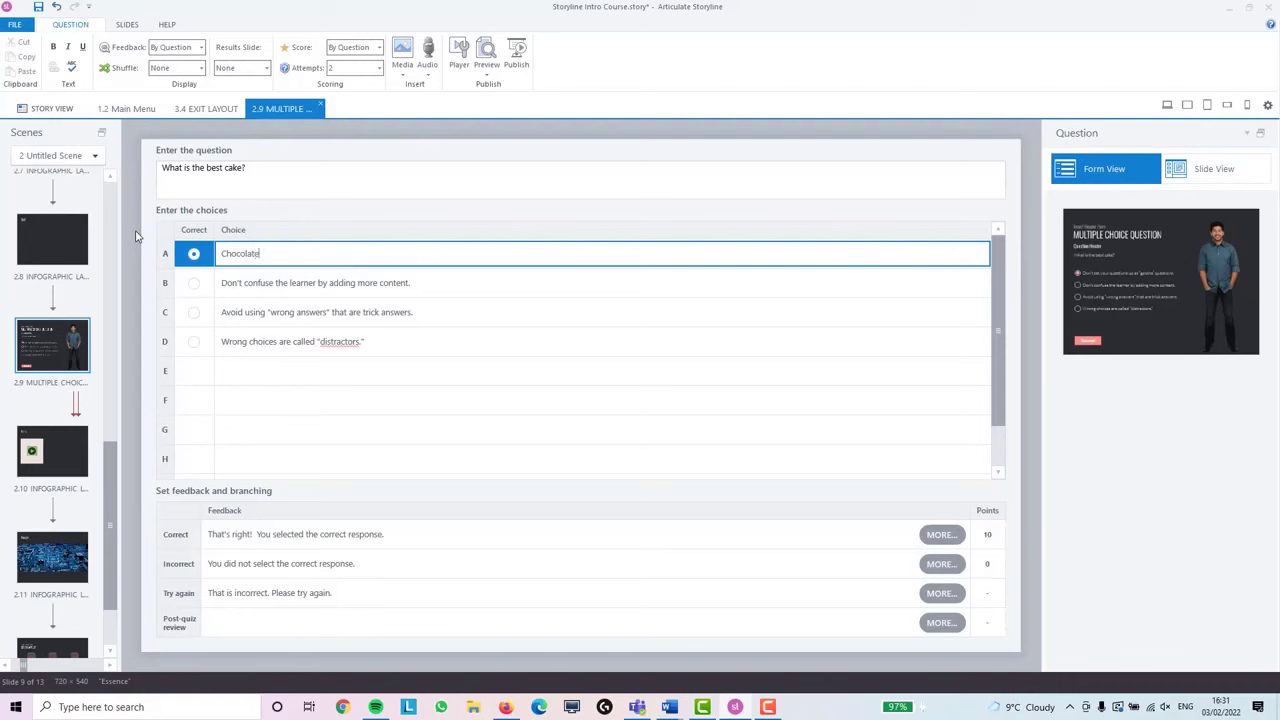
# Replace the placeholder text of answer choice B with "Vanilla" and of choice C with "Mint"
pyautogui.click(329, 285)
pyautogui.moveTo(410, 284); pyautogui.dragTo(66, 283)
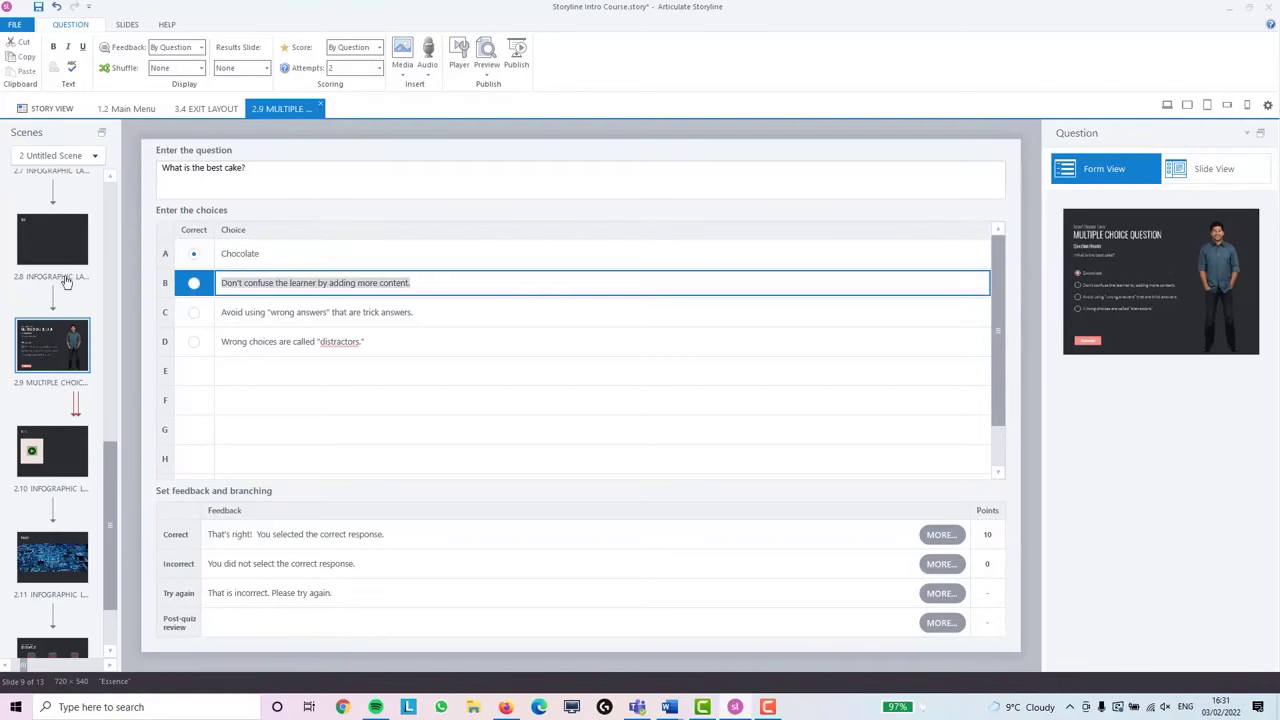
pyautogui.write('Vani')
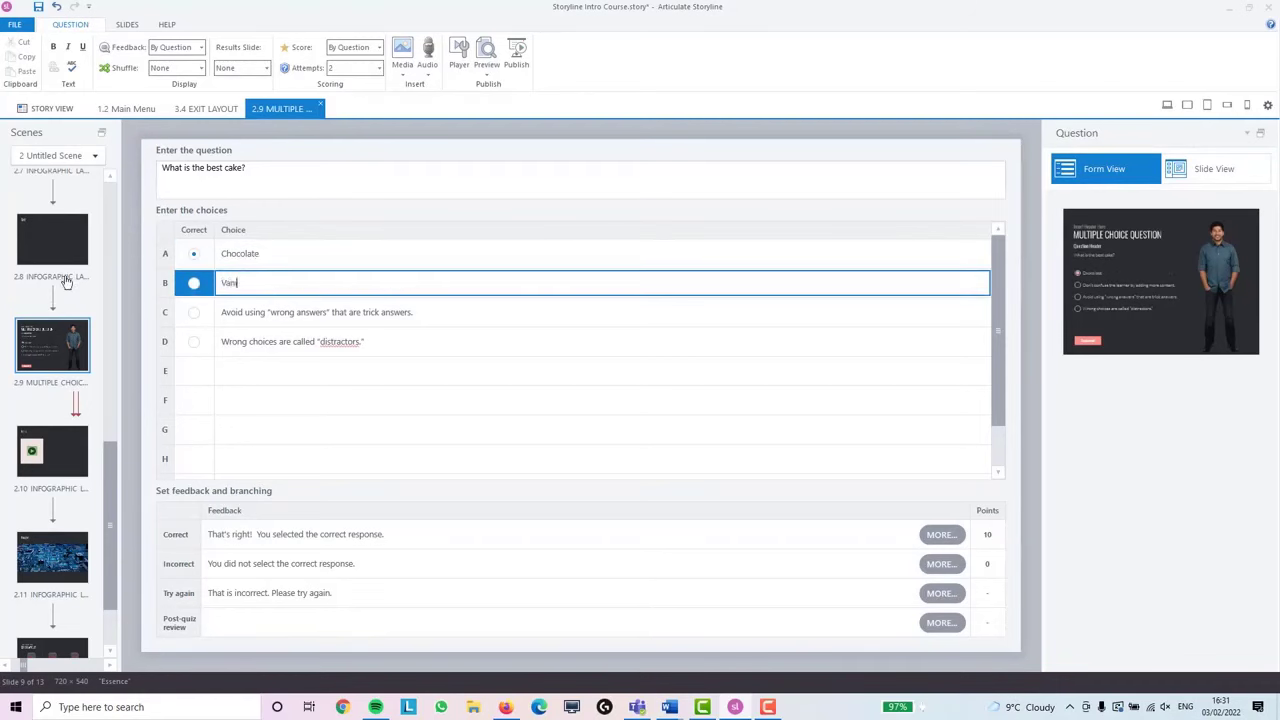
pyautogui.write('lla')
pyautogui.click(446, 317)
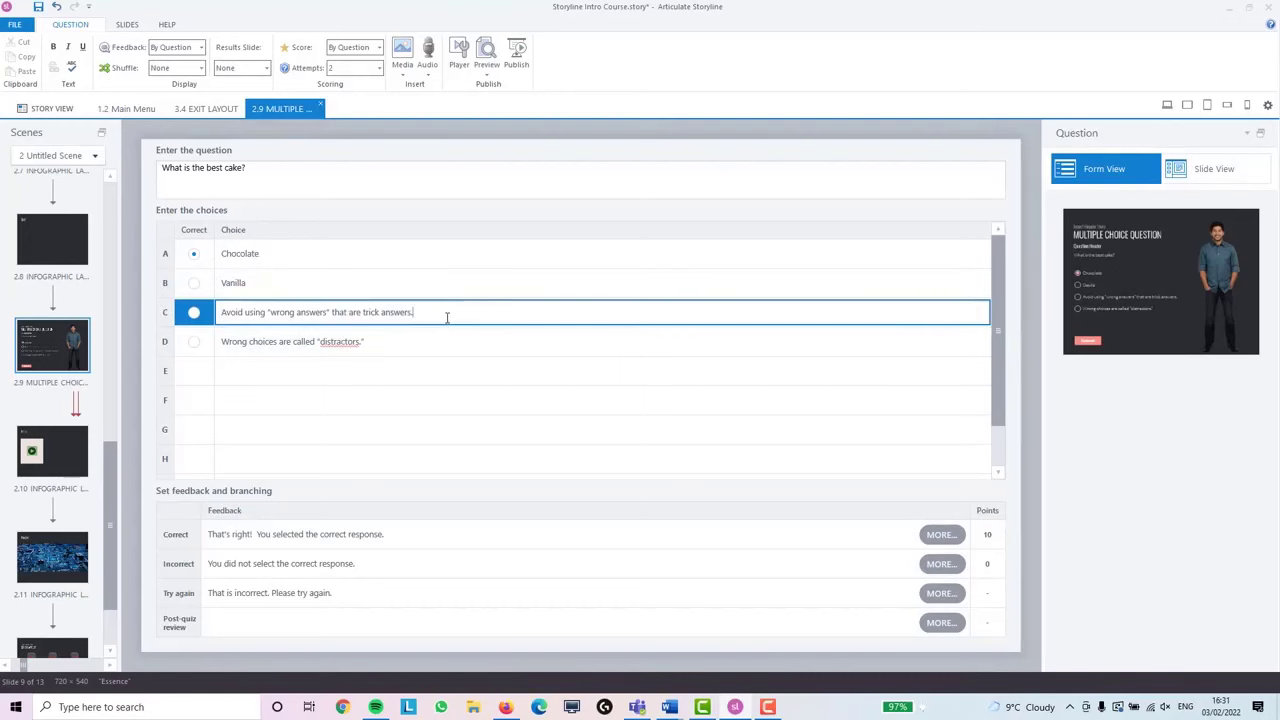
pyautogui.moveTo(446, 317); pyautogui.dragTo(66, 302)
pyautogui.write('Mint')
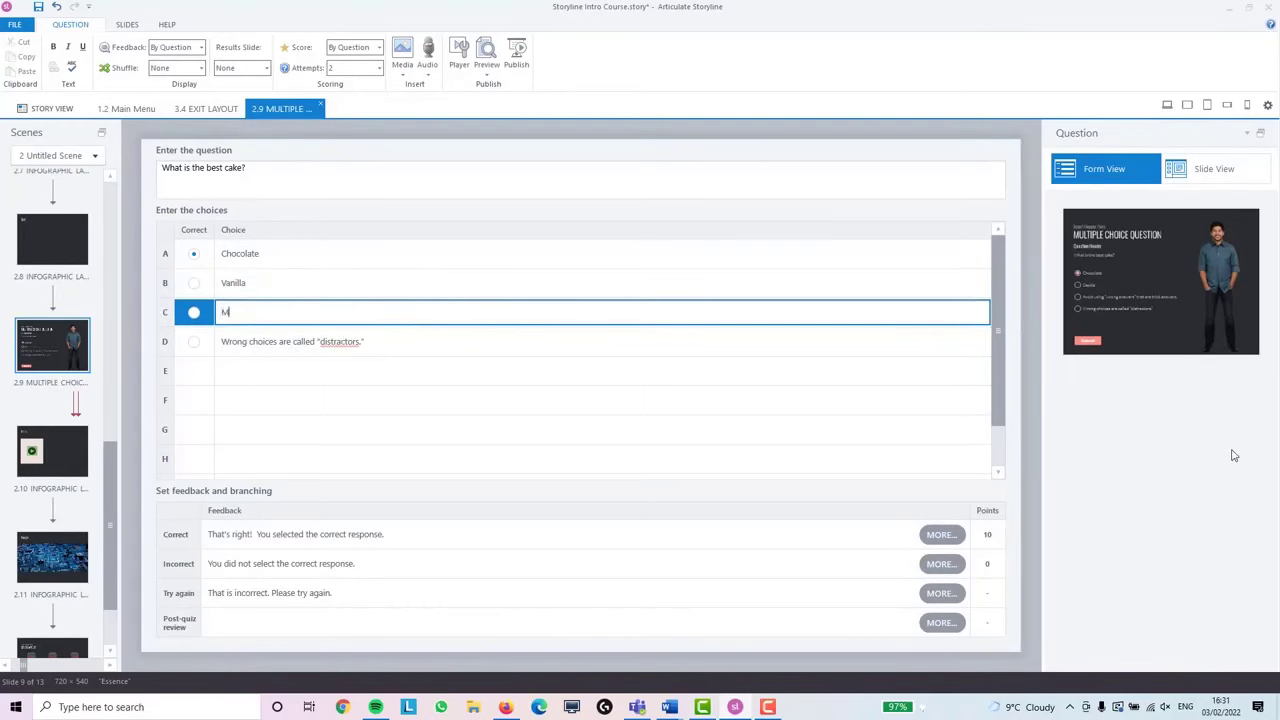
# Replace the text of answer choice D with "Orange" and add "Banana" as choice E
pyautogui.click(439, 342)
pyautogui.hotkey('ctrl', 'a')
pyautogui.write('Ora')
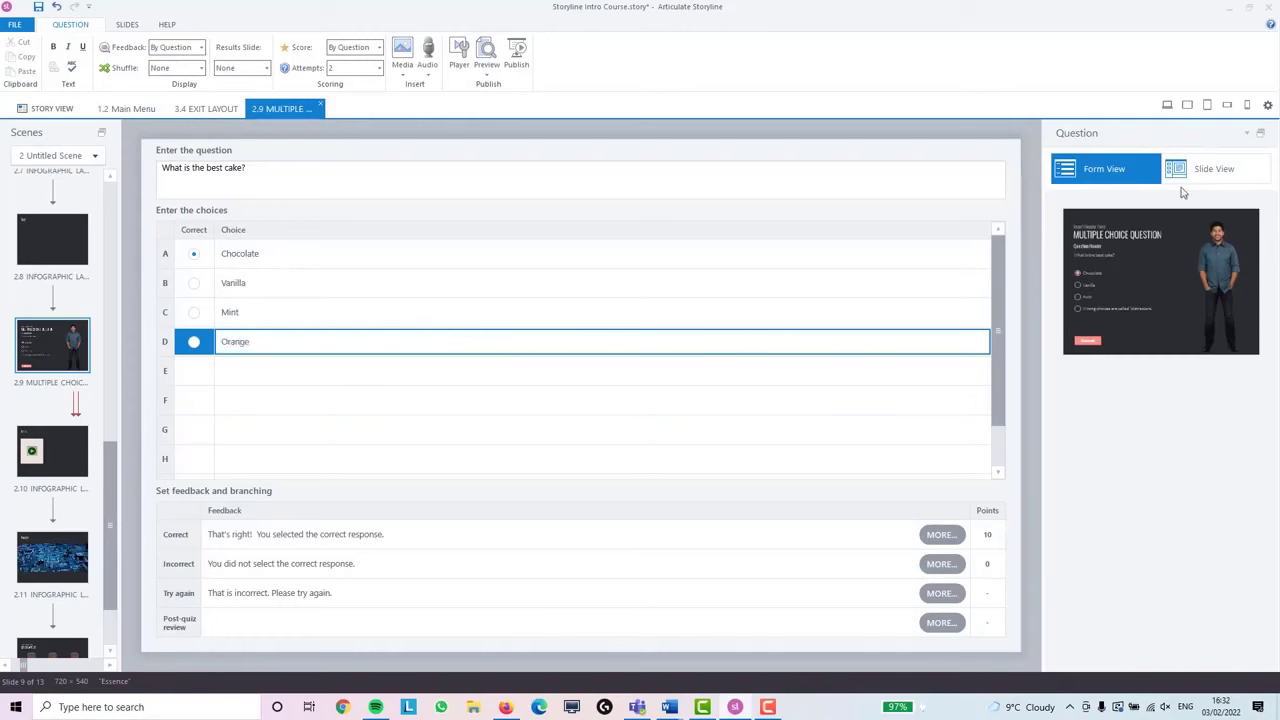
pyautogui.press('Return')
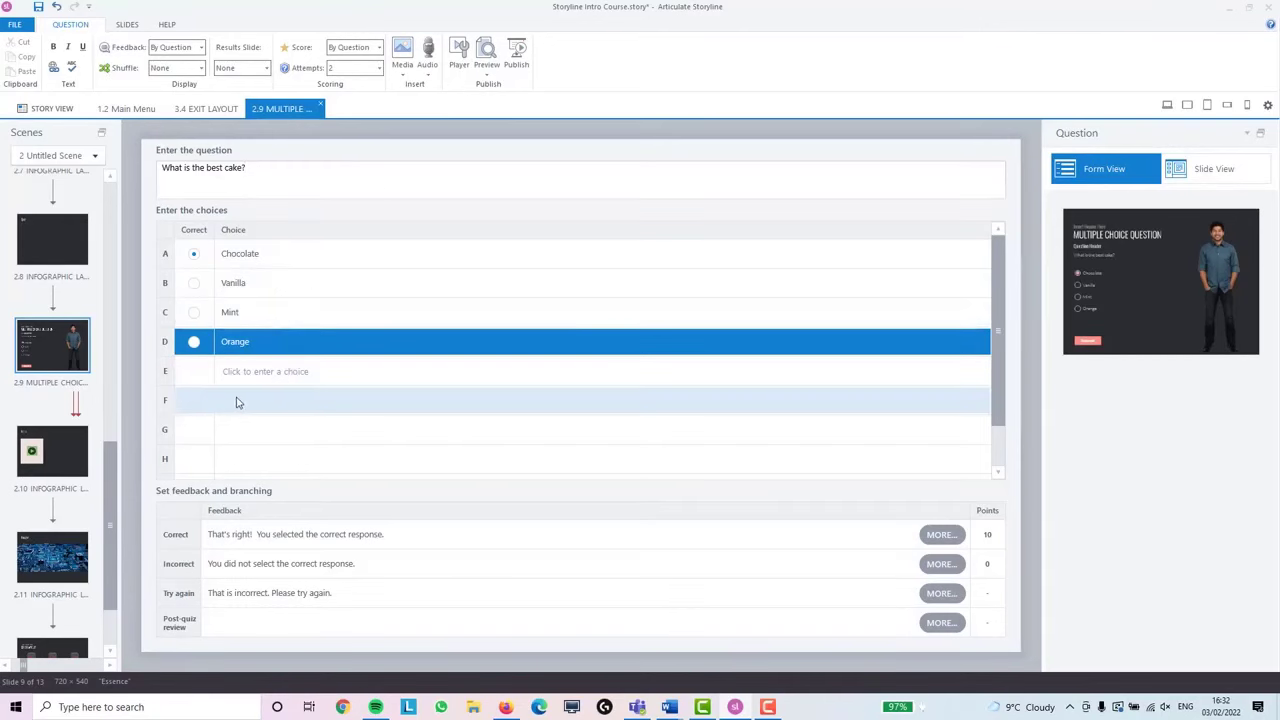
pyautogui.click(267, 374)
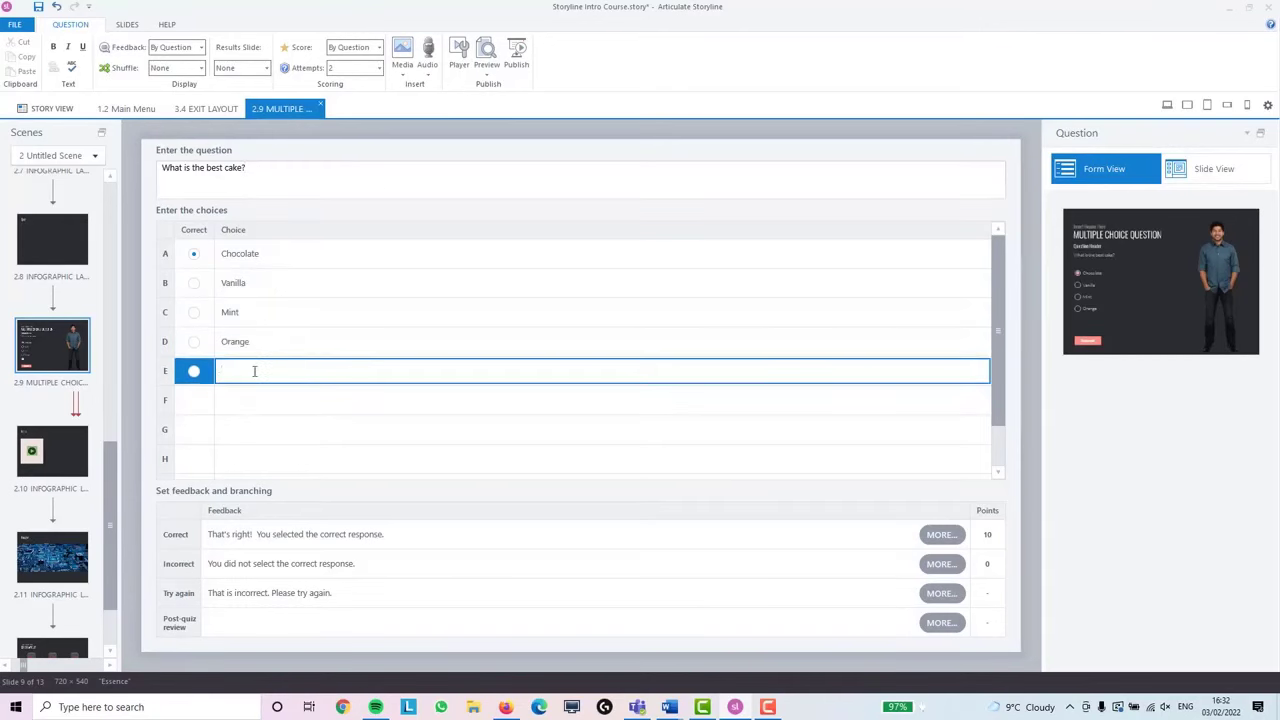
pyautogui.write('Banana')
pyautogui.press('Return')
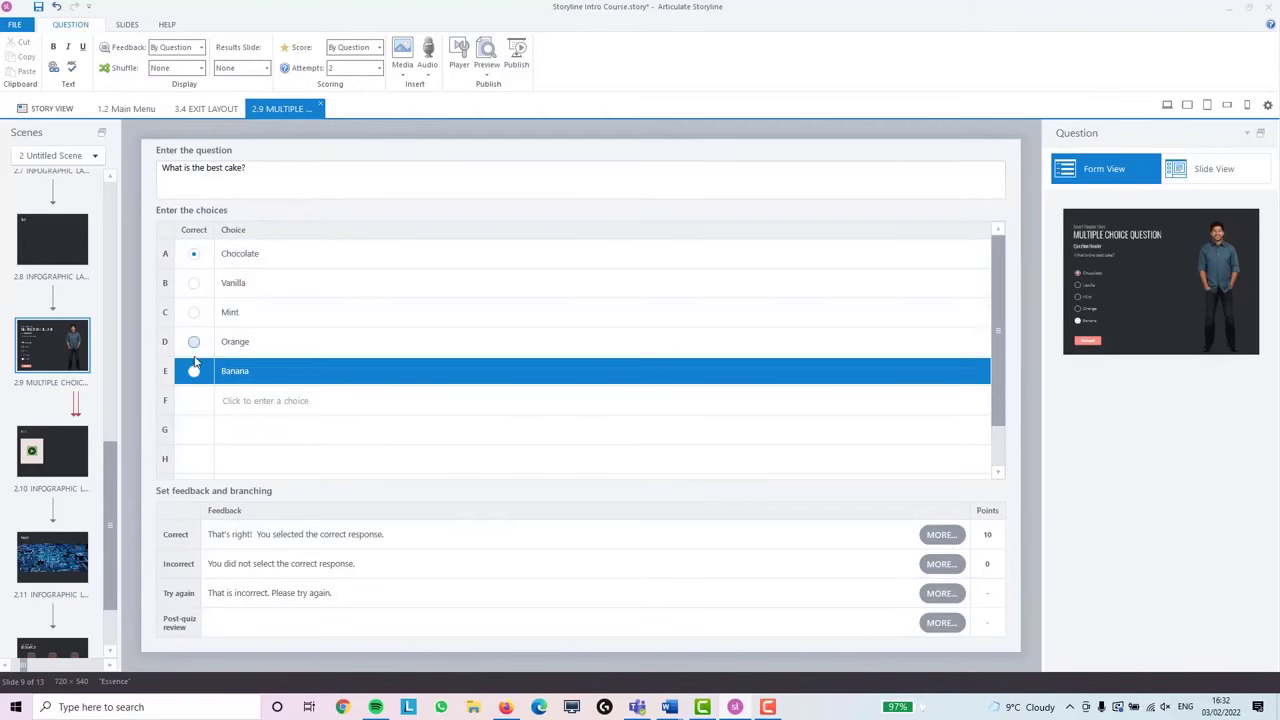
# Try Vanilla, Mint and Orange as the correct answer, and settle on Banana as the correct choice
pyautogui.click(194, 283)
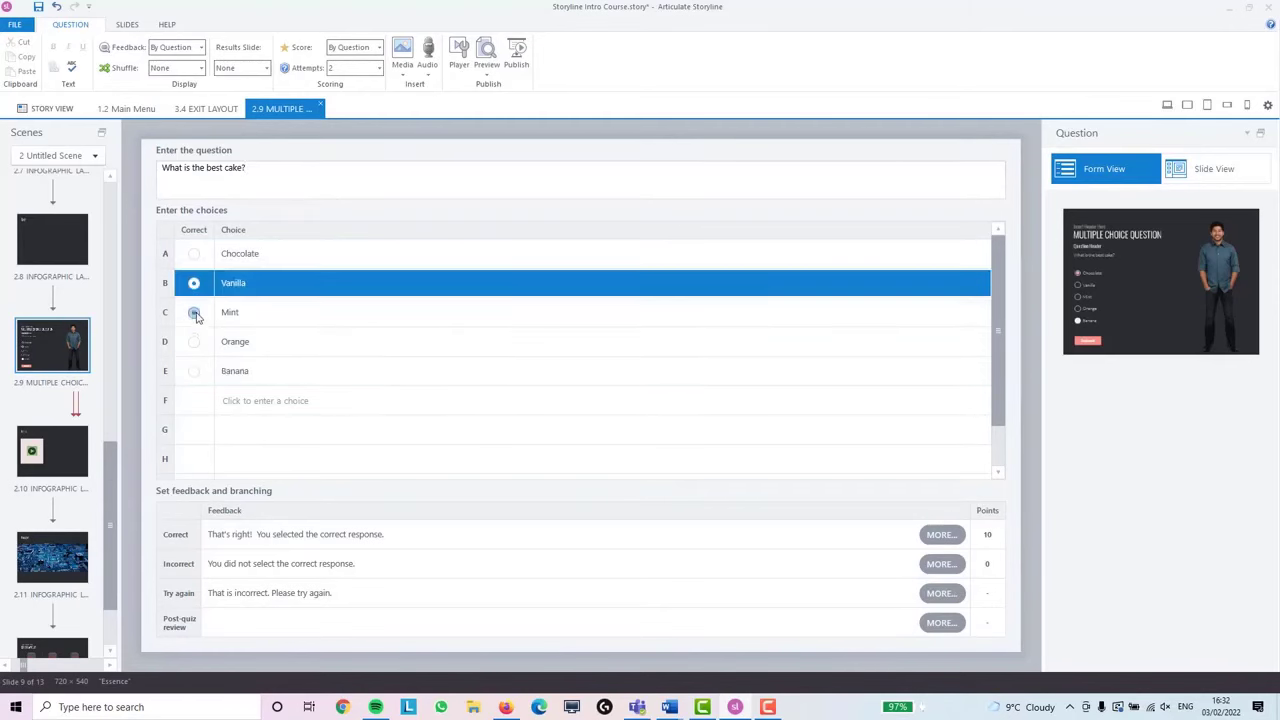
pyautogui.click(194, 312)
pyautogui.click(194, 341)
pyautogui.click(194, 371)
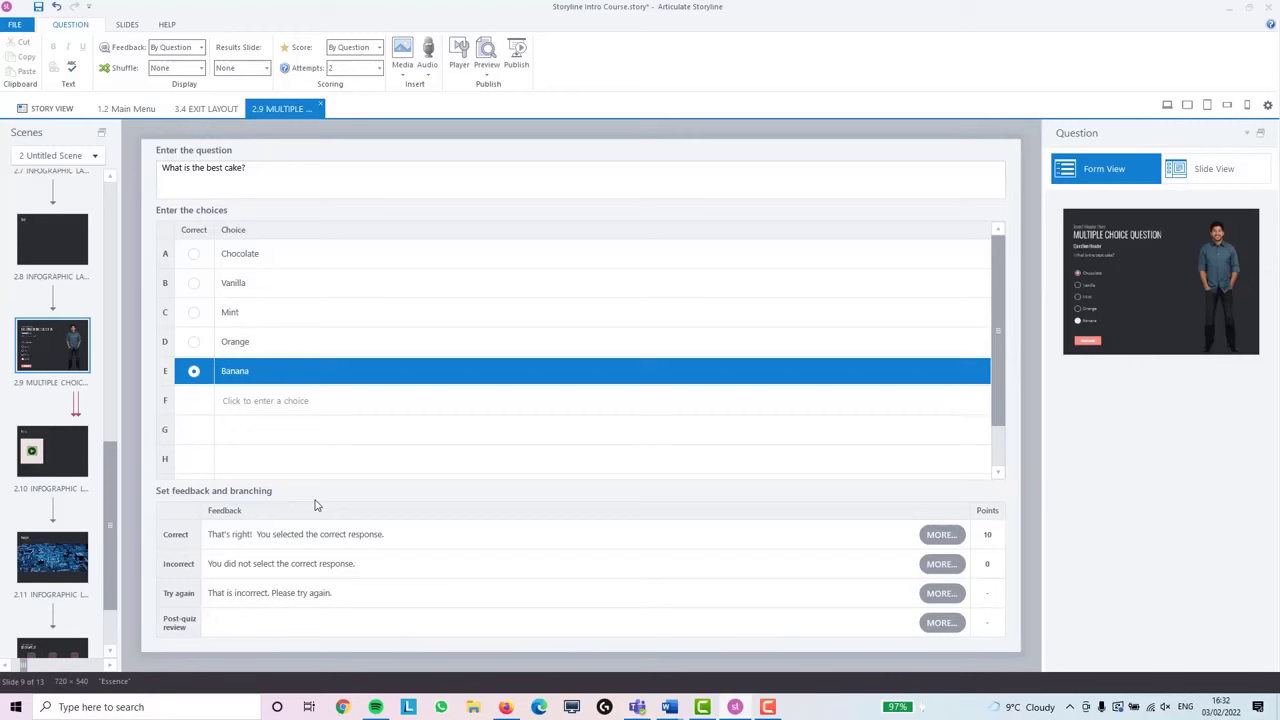
pyautogui.click(308, 182)
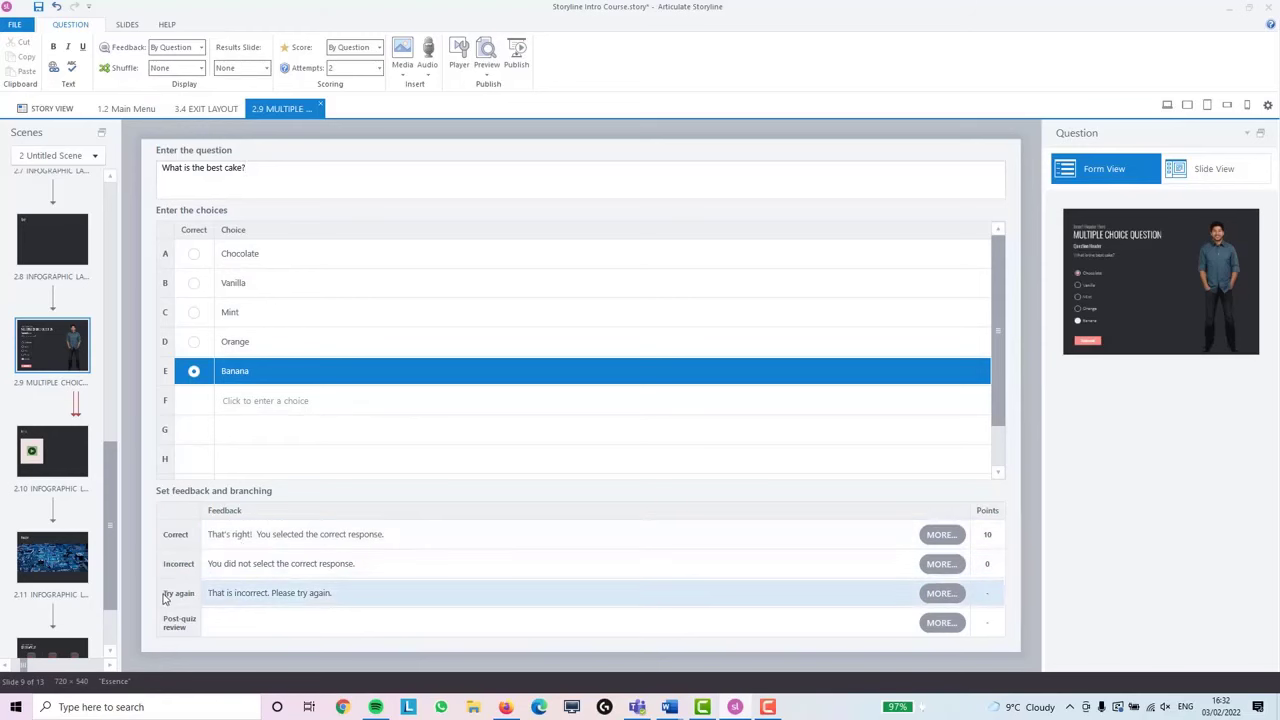
# Examine the feedback and branching settings and the points field for the Correct response without changing them
pyautogui.click(945, 537)
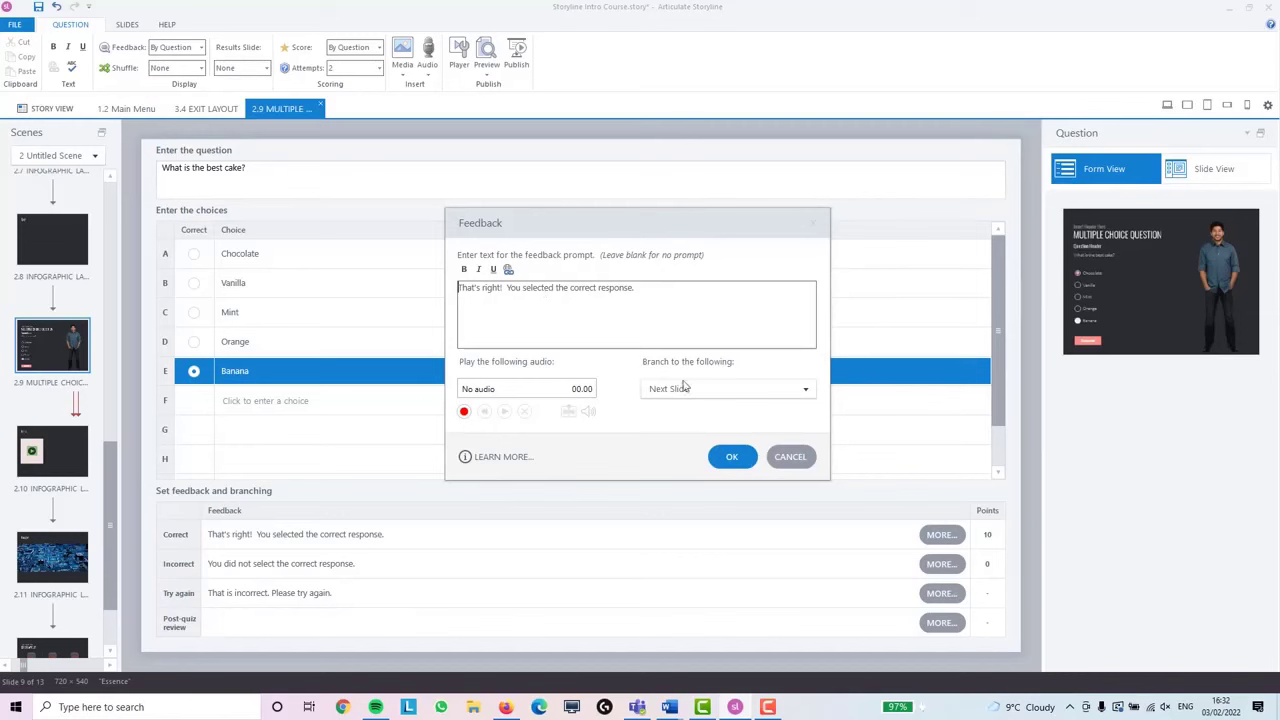
pyautogui.click(778, 458)
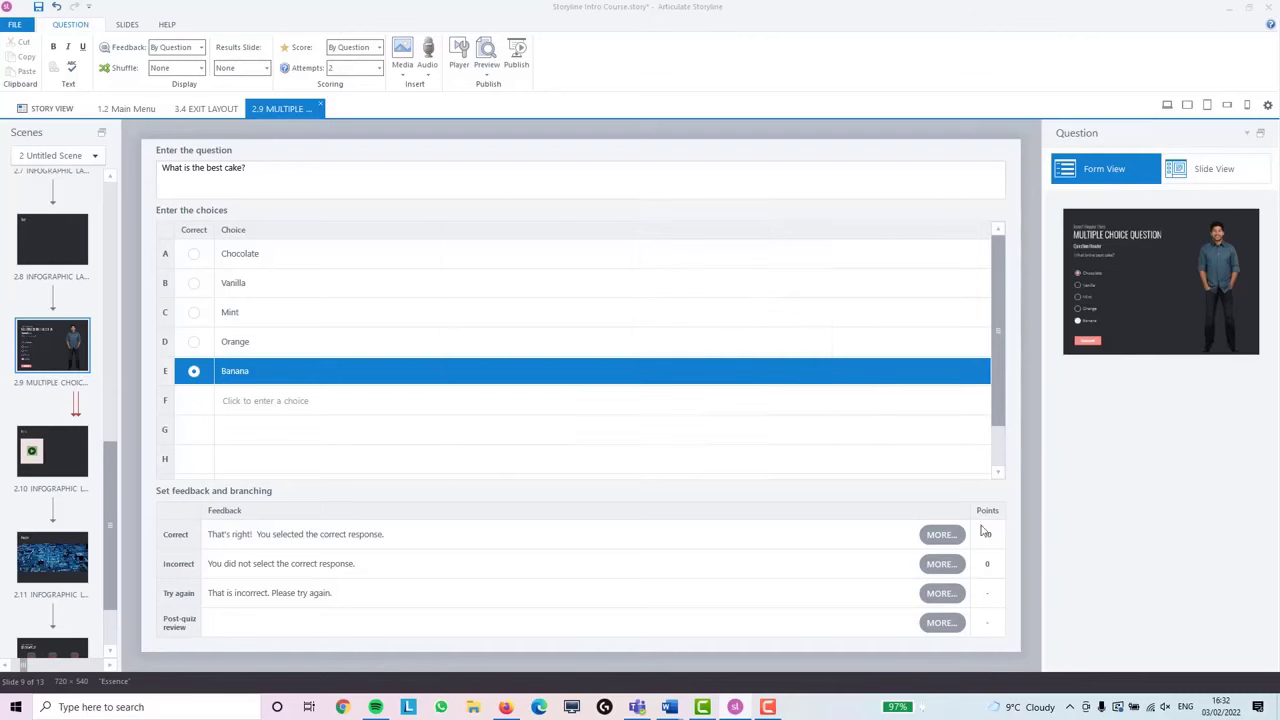
pyautogui.click(993, 537)
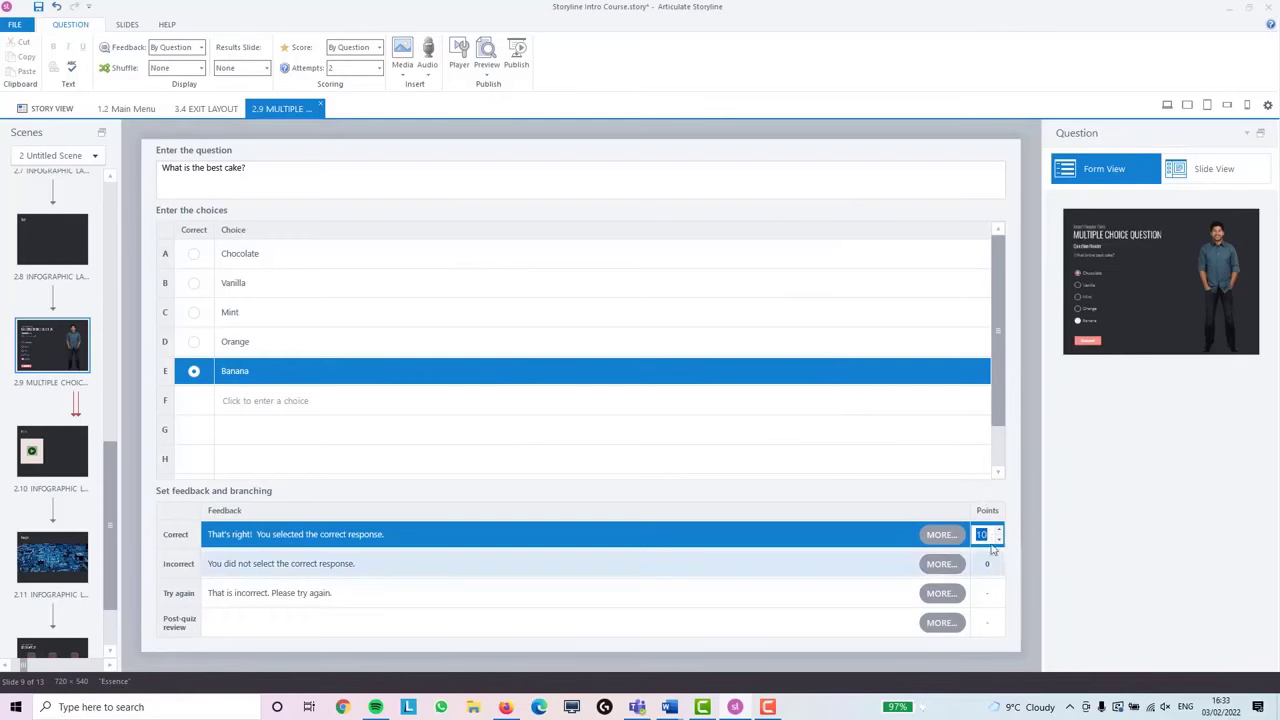
pyautogui.click(980, 481)
pyautogui.click(691, 236)
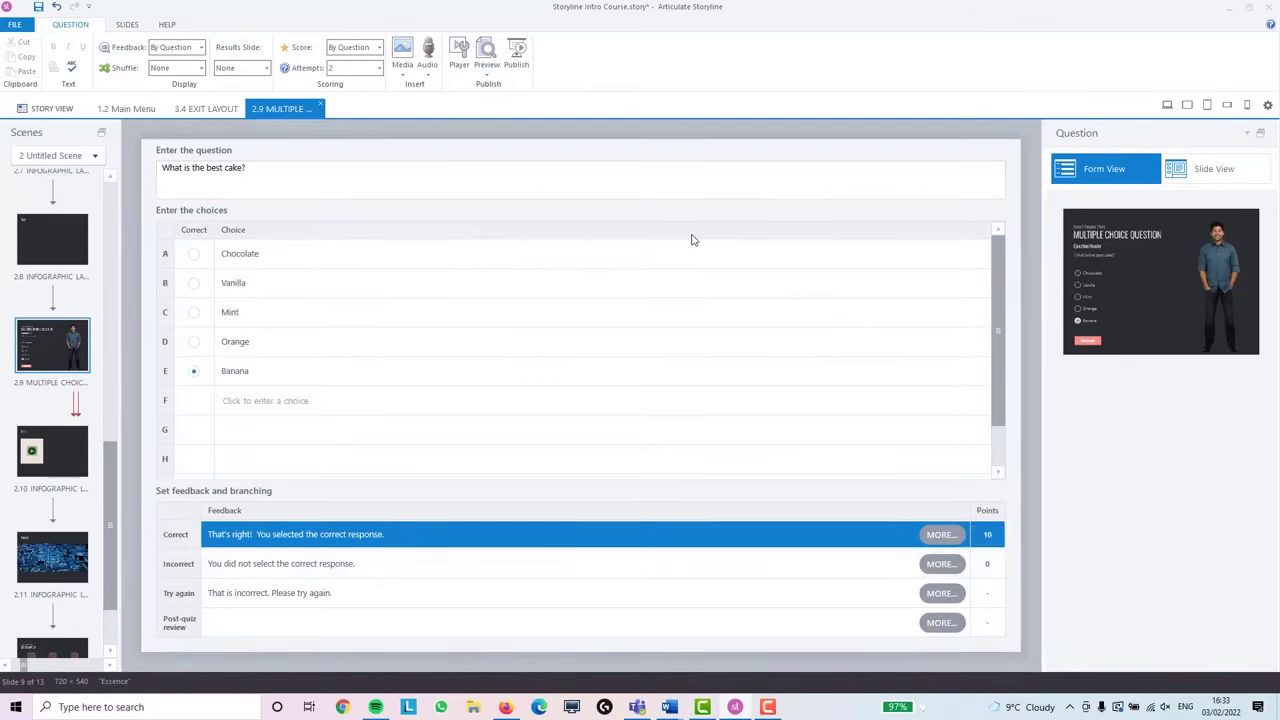
# Show the question as a slide and examine its Correct, Incorrect and Try Again feedback layers
pyautogui.click(1220, 178)
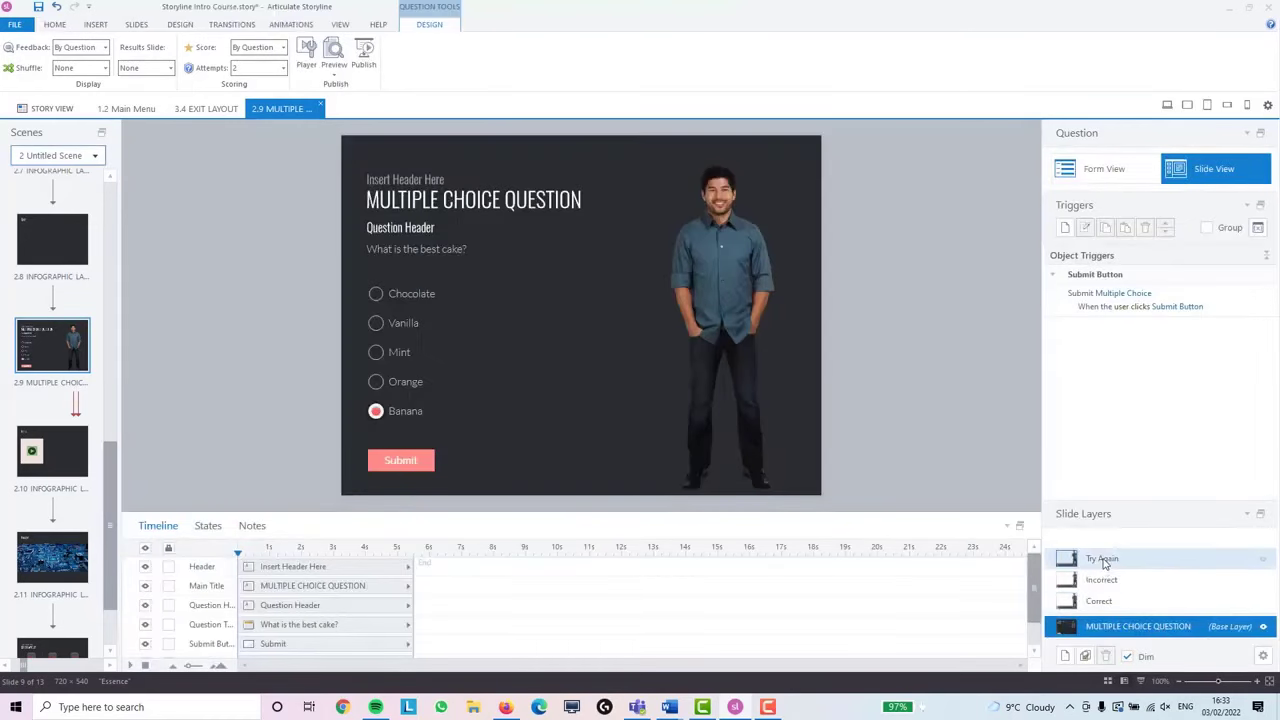
pyautogui.click(1098, 603)
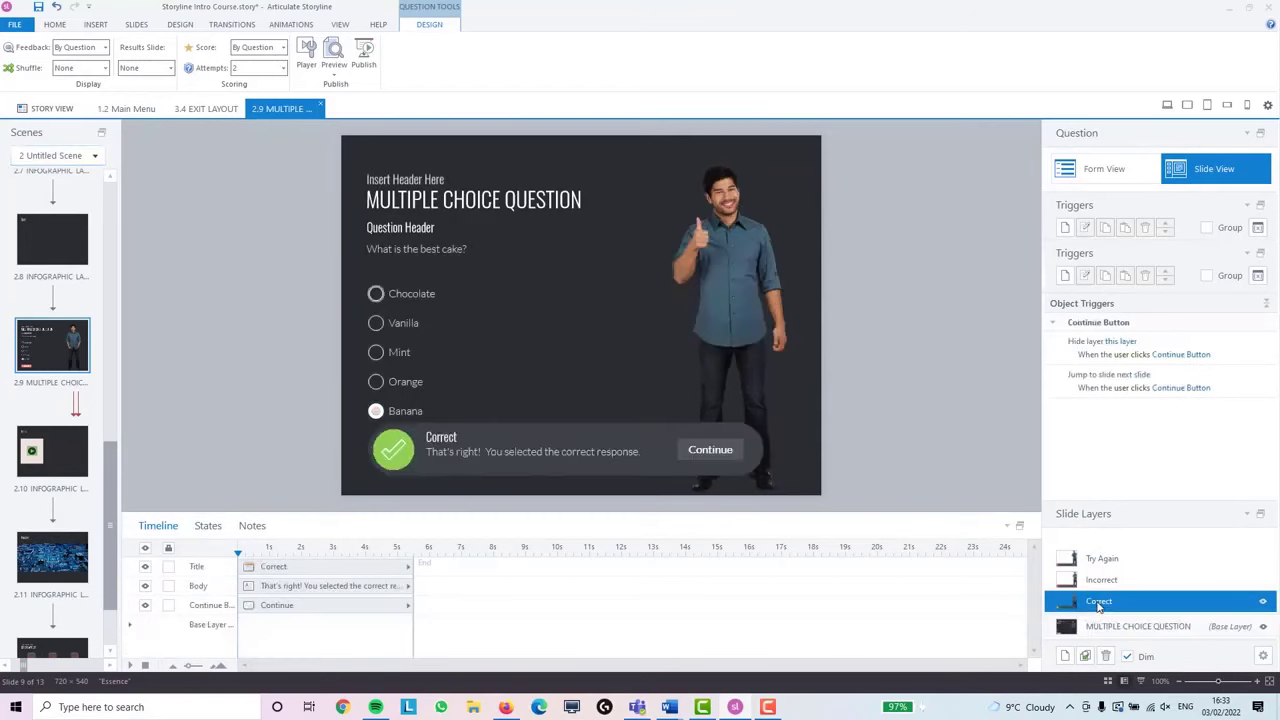
pyautogui.click(1105, 583)
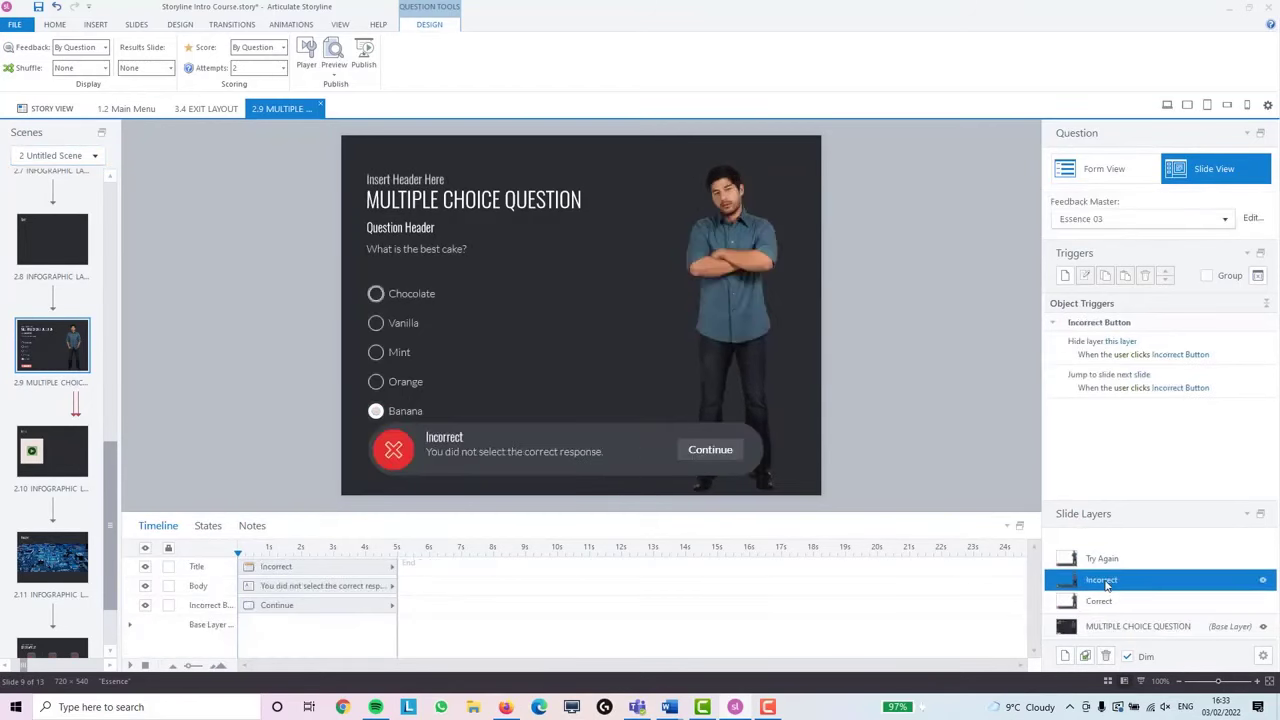
pyautogui.click(1116, 562)
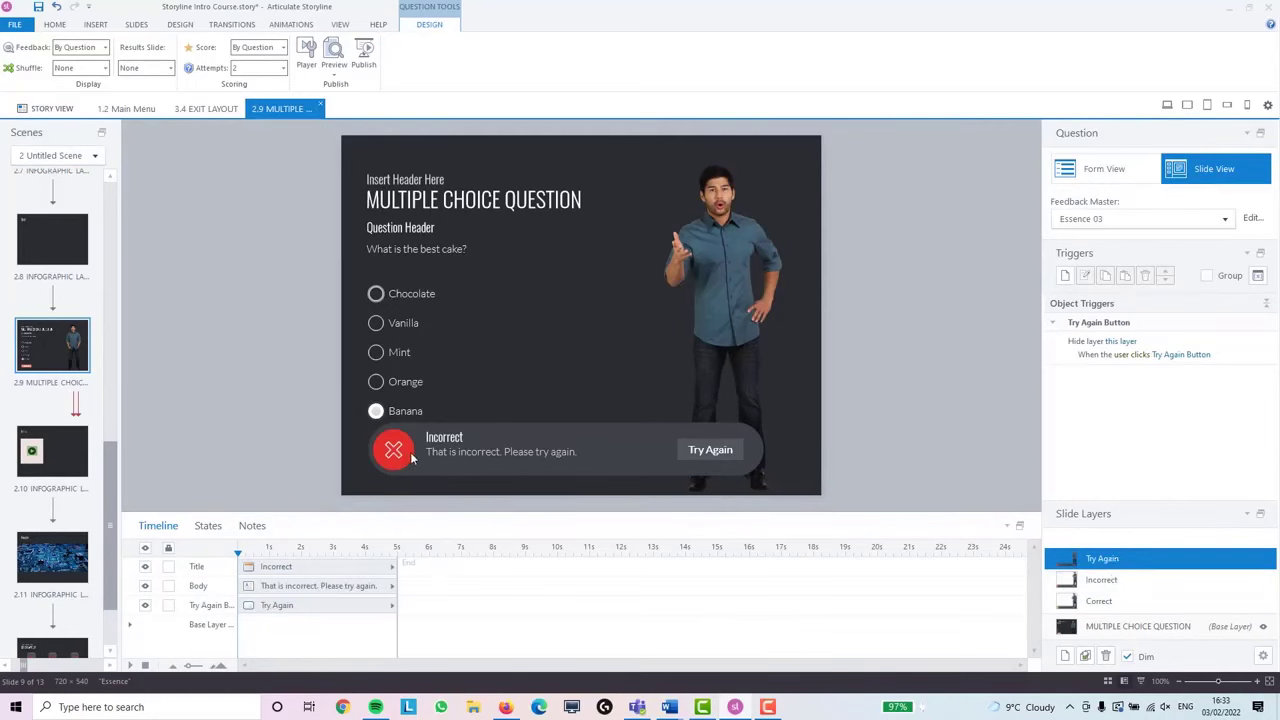
# Check the available feedback master designs for the Correct layer without changing the selection
pyautogui.click(1140, 601)
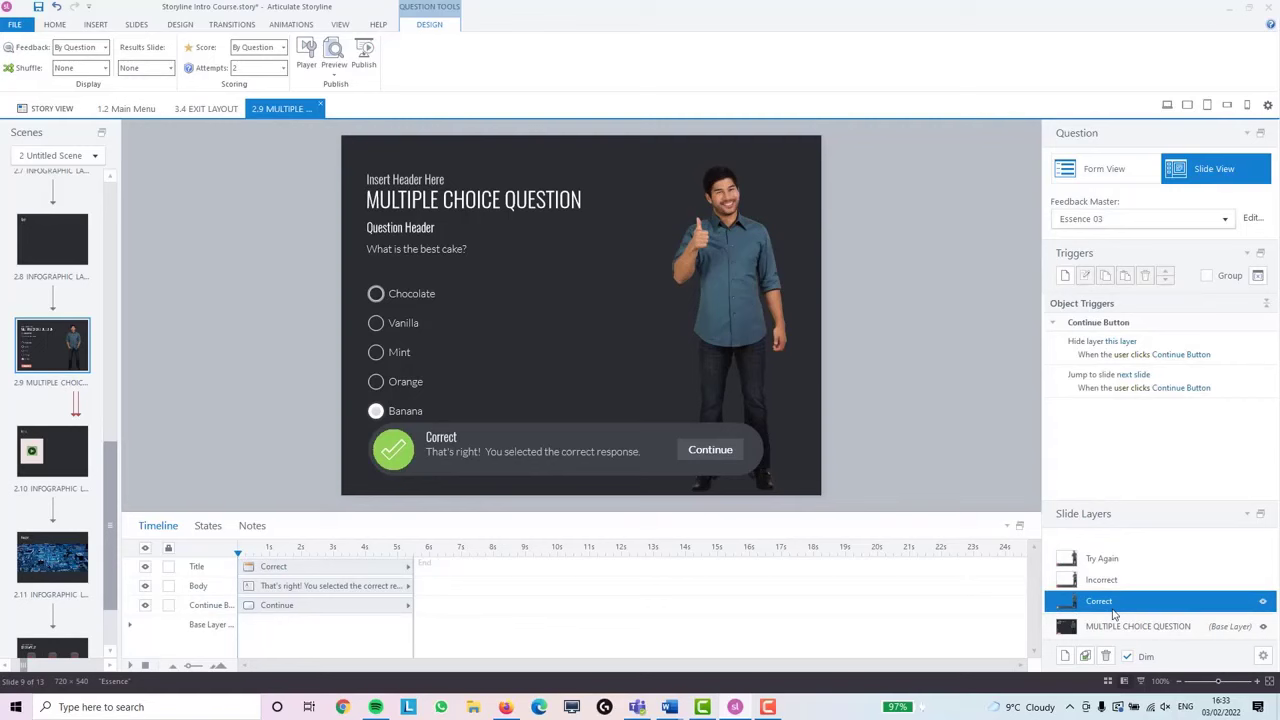
pyautogui.click(1157, 219)
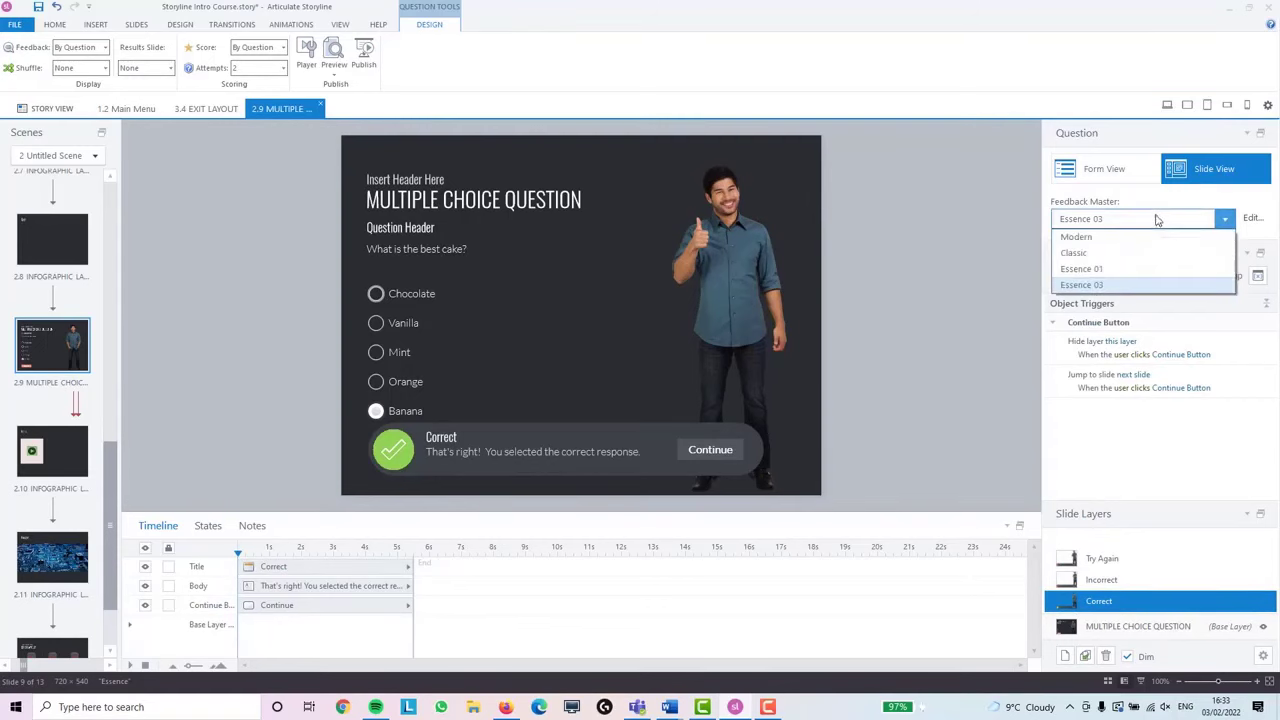
pyautogui.click(1157, 219)
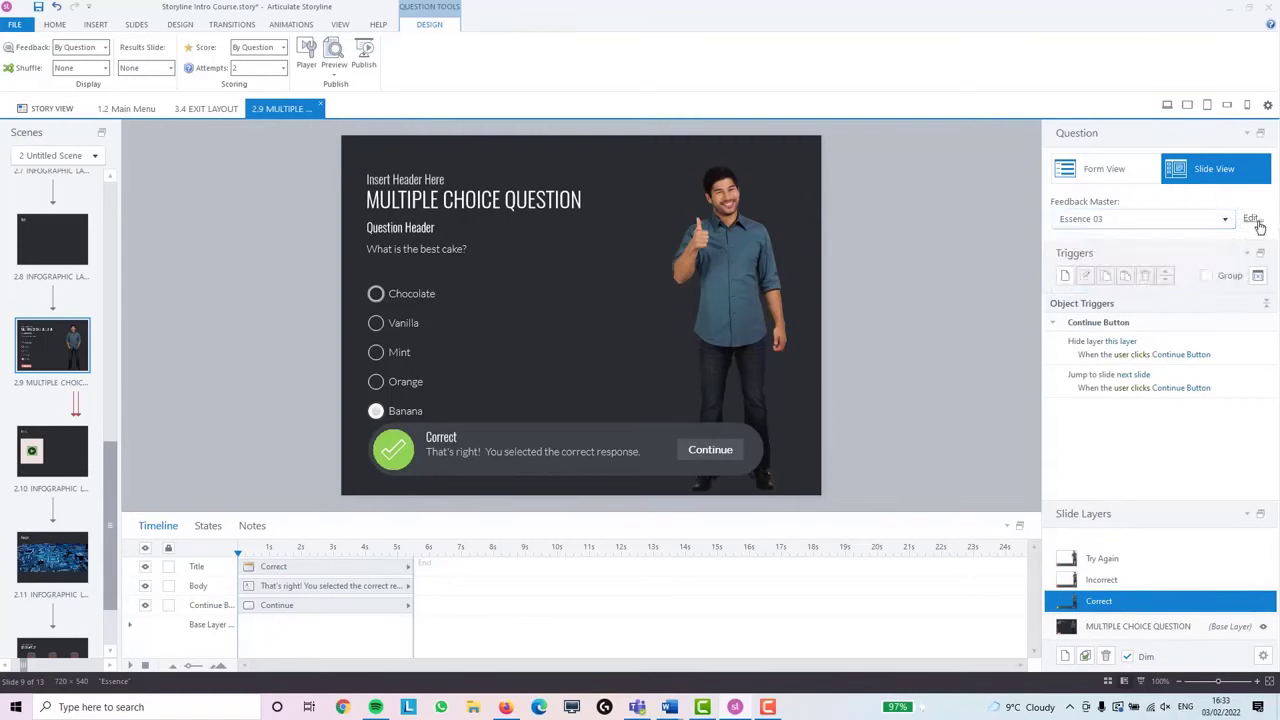
# Open the Essence 03 feedback master used by the Correct layer, examine its layout, and close the master view
pyautogui.click(1257, 222)
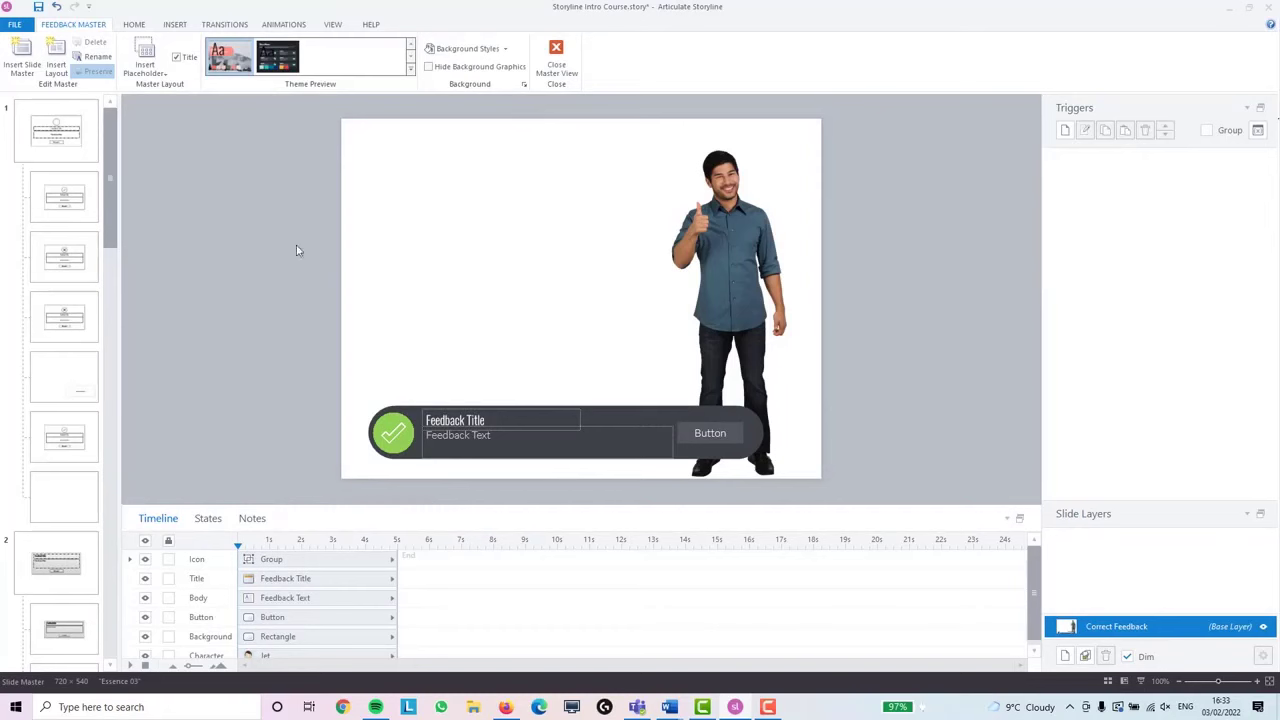
pyautogui.click(553, 58)
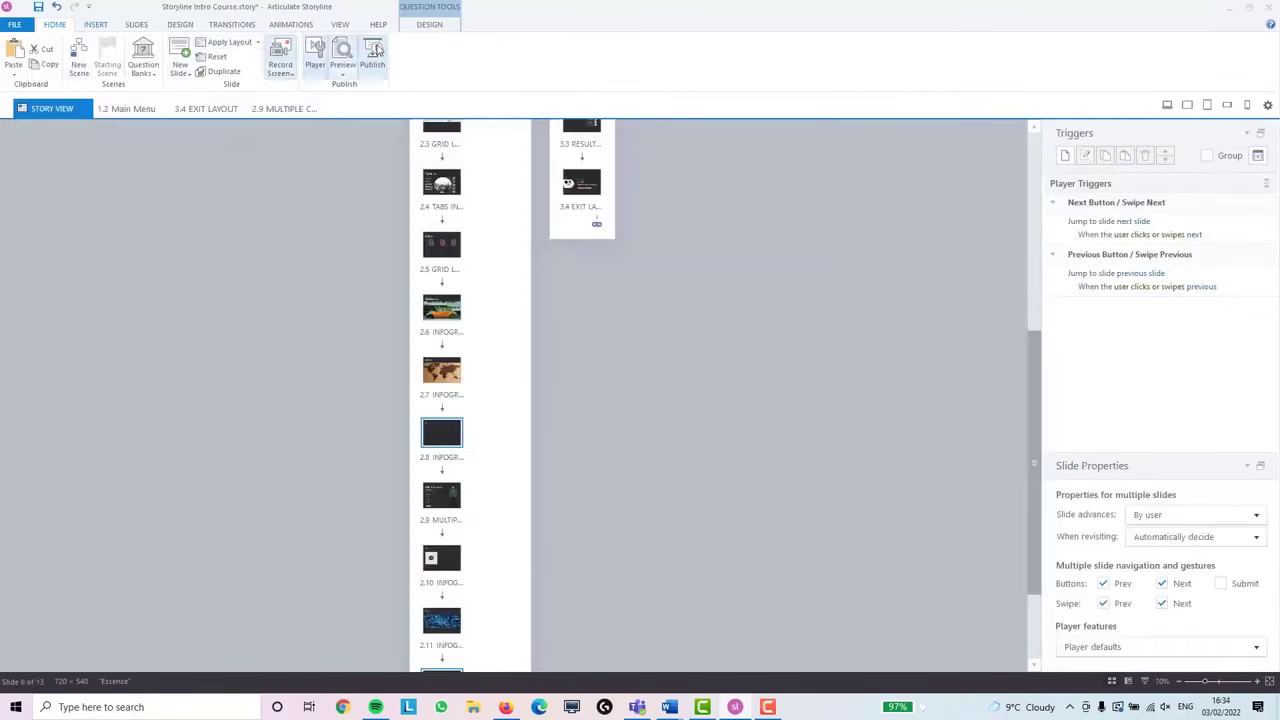
pyautogui.click(341, 27)
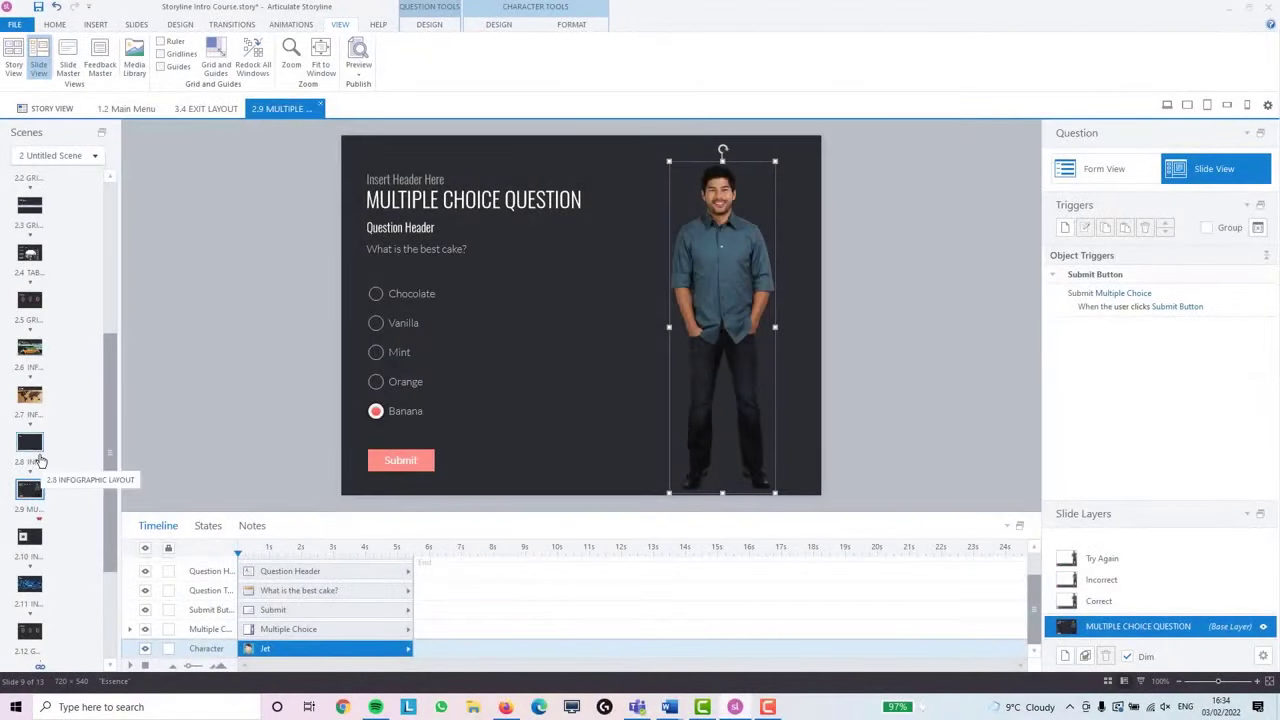
# From the Quiz slide 2.8, examine the built-in graded question types, from Multiple Choice through to Hotspot
pyautogui.click(36, 448)
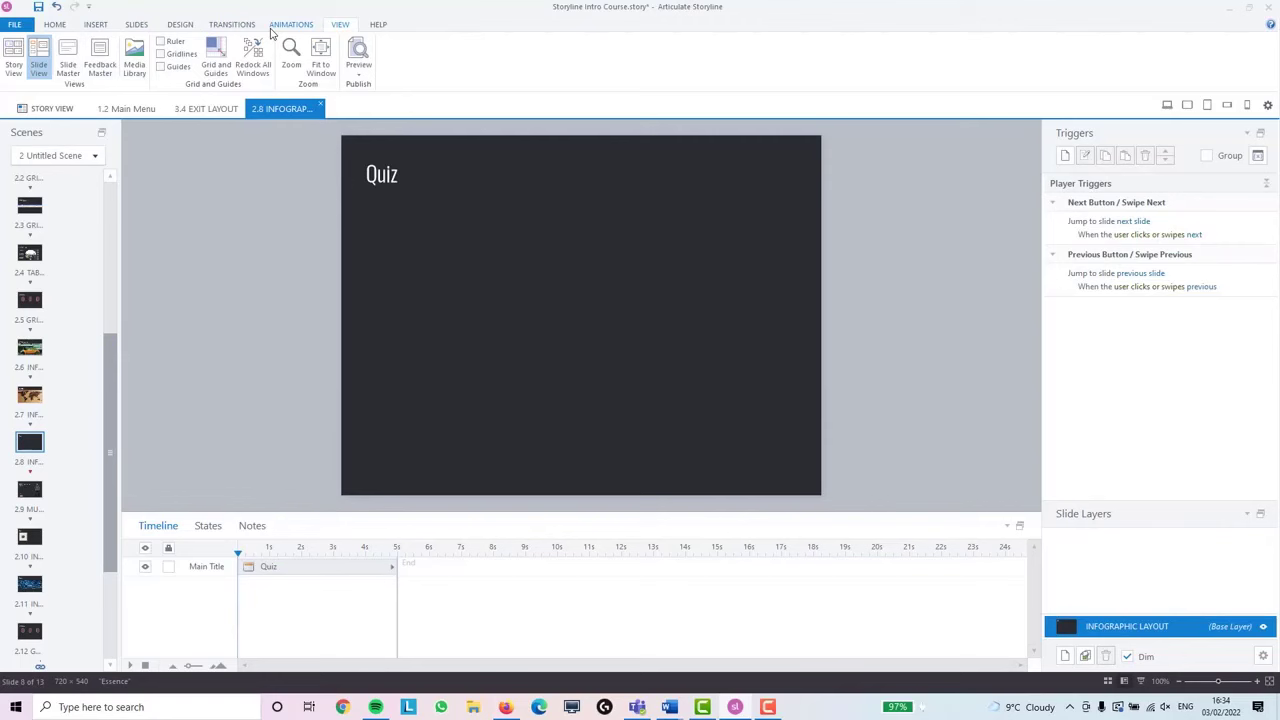
pyautogui.click(137, 25)
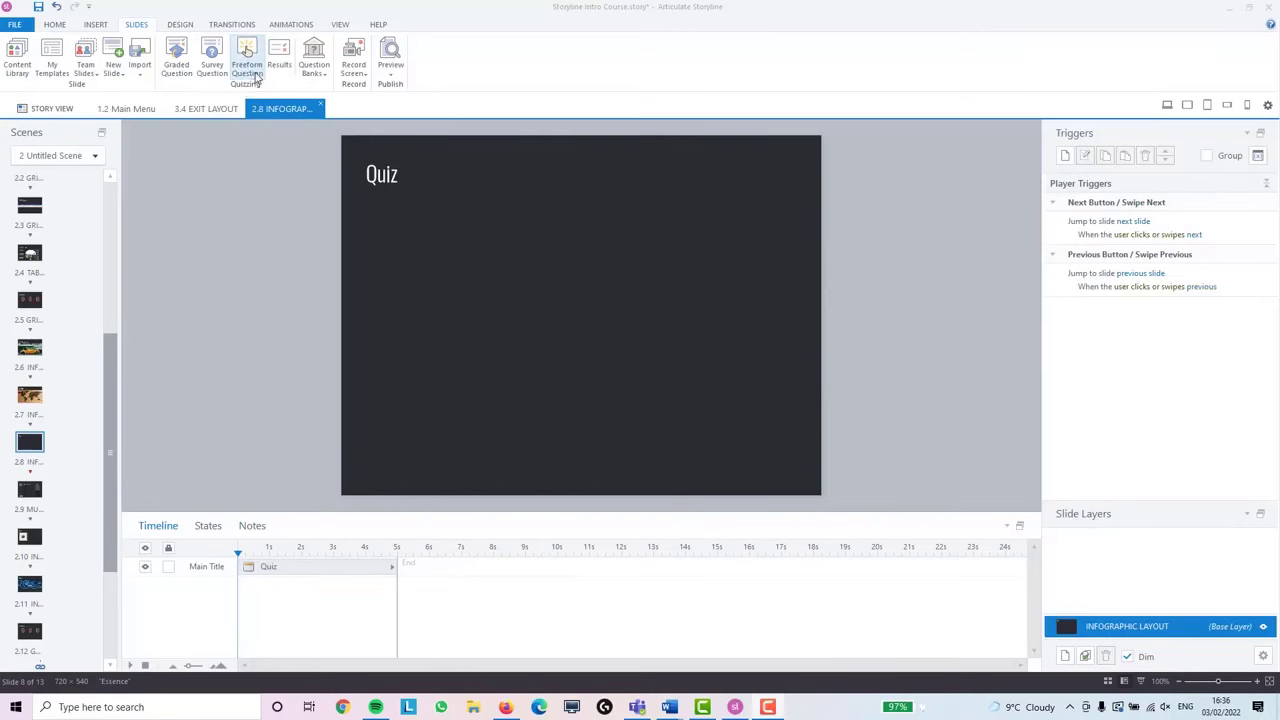
pyautogui.click(184, 71)
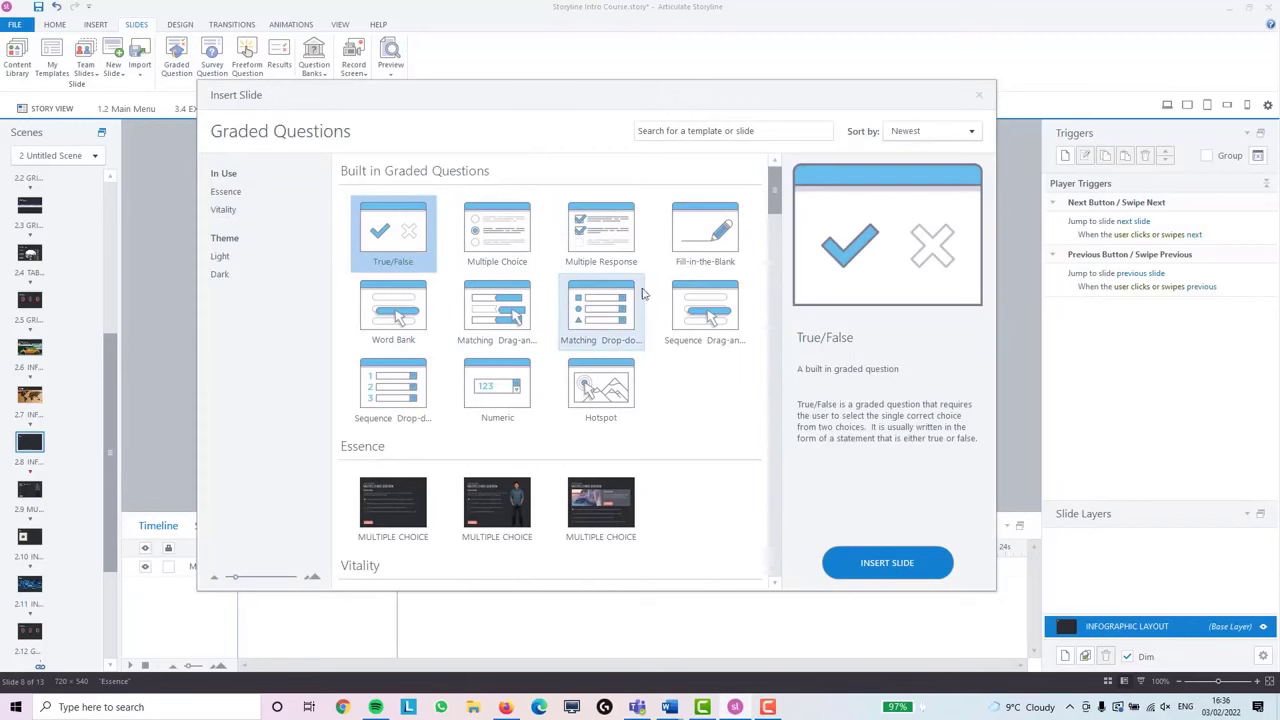
pyautogui.scroll(-3, 403, 478)
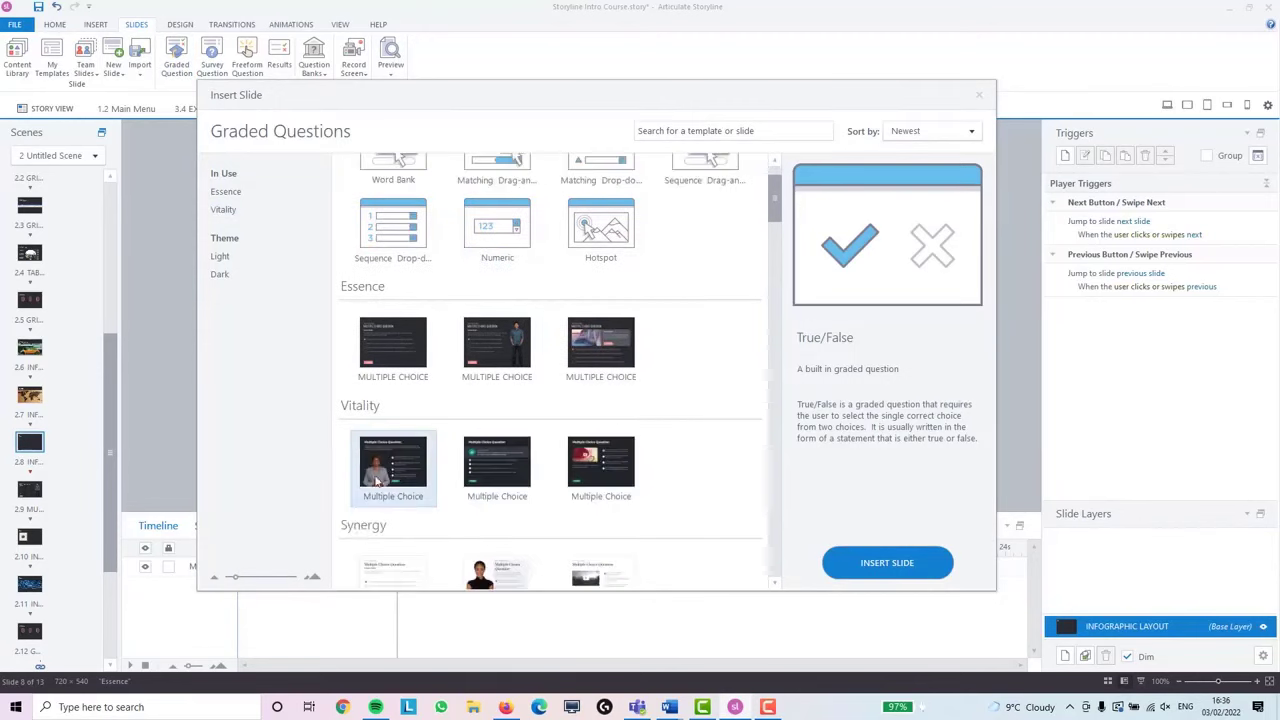
pyautogui.scroll(3, 474, 414)
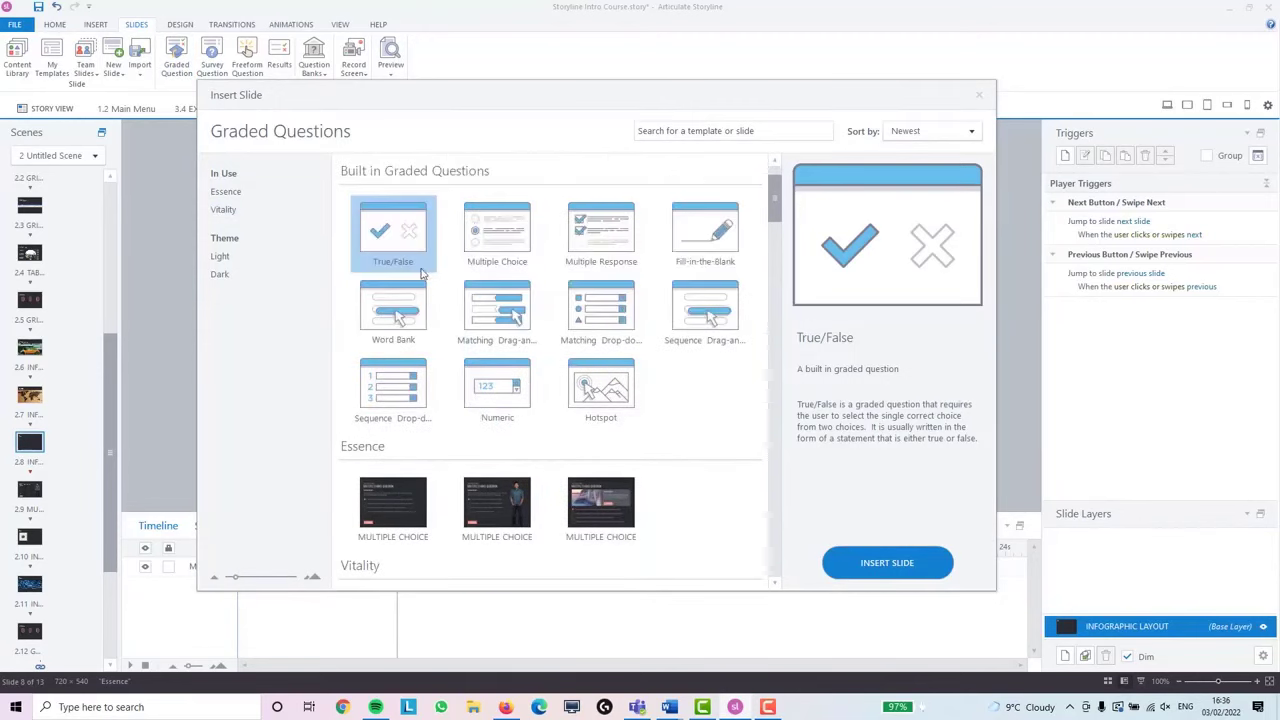
pyautogui.click(498, 240)
pyautogui.click(603, 238)
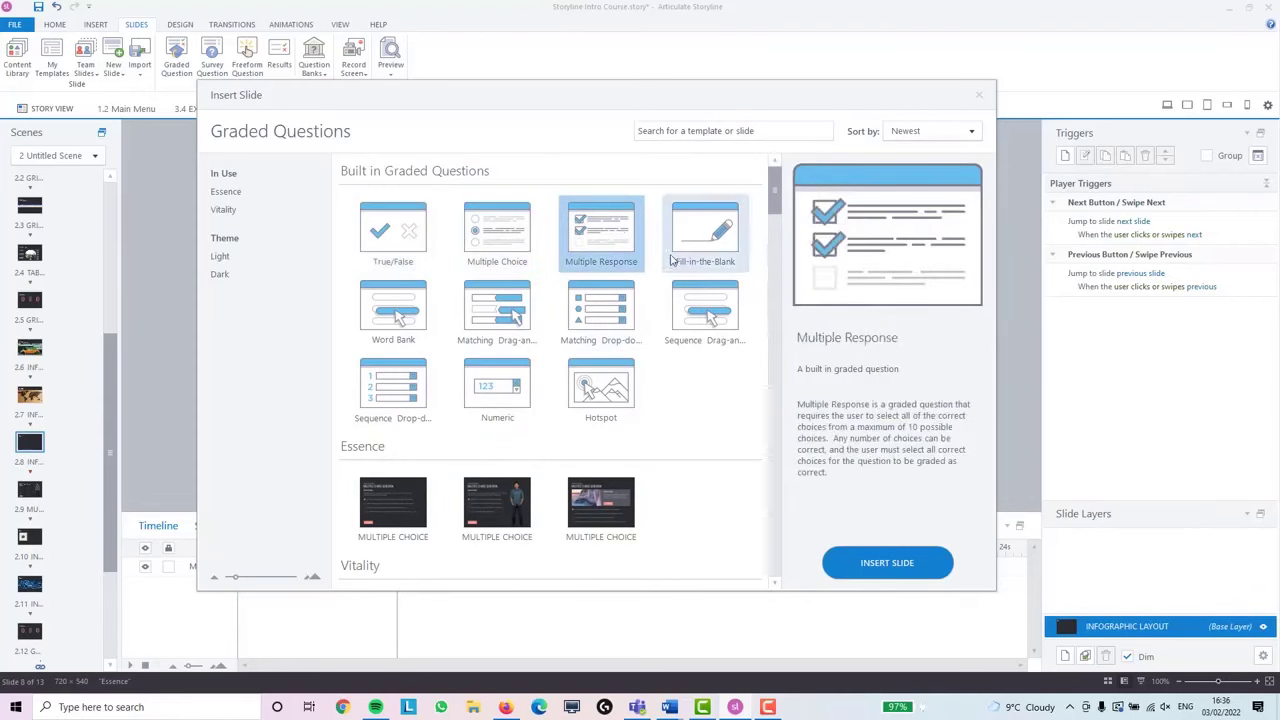
pyautogui.click(704, 246)
pyautogui.click(401, 316)
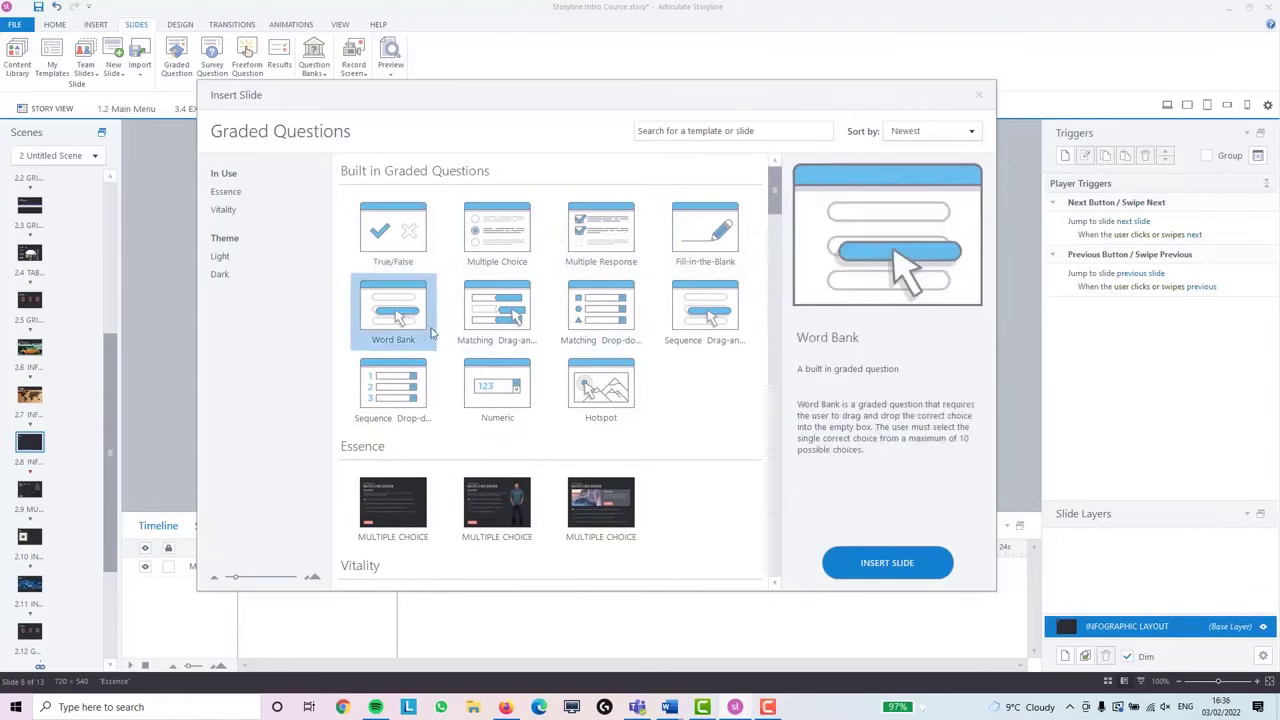
pyautogui.click(498, 314)
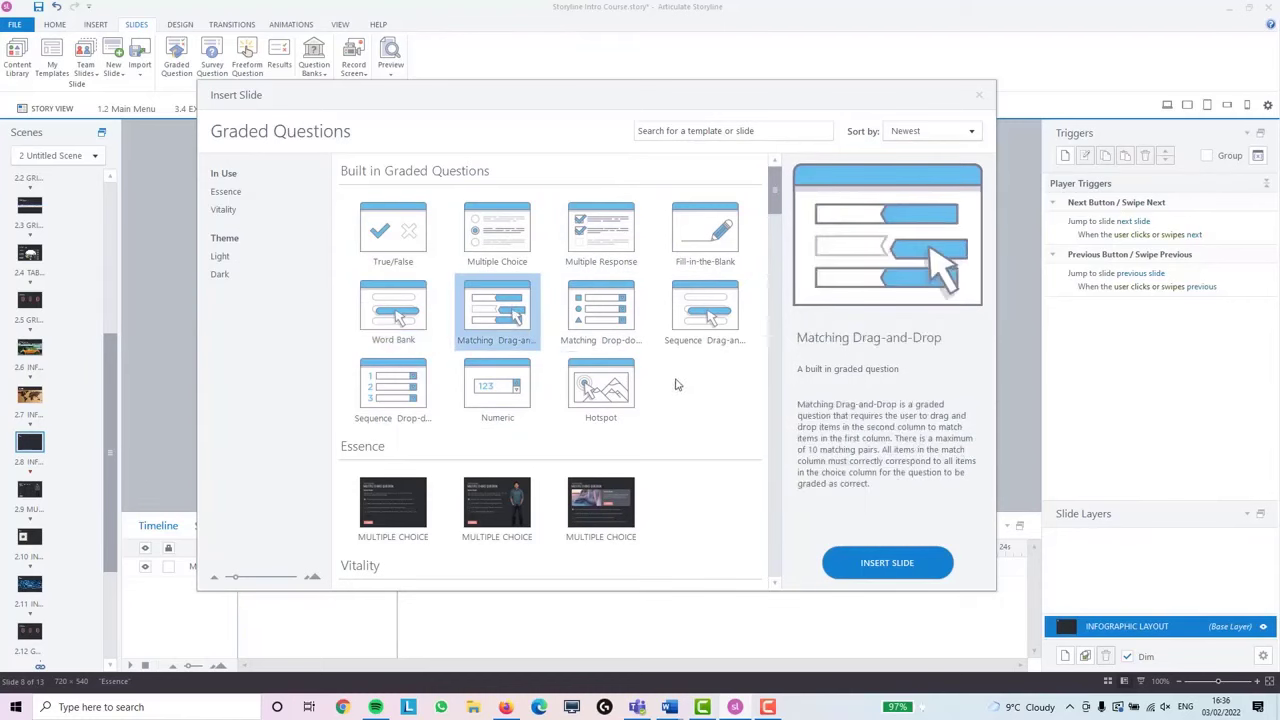
pyautogui.click(624, 316)
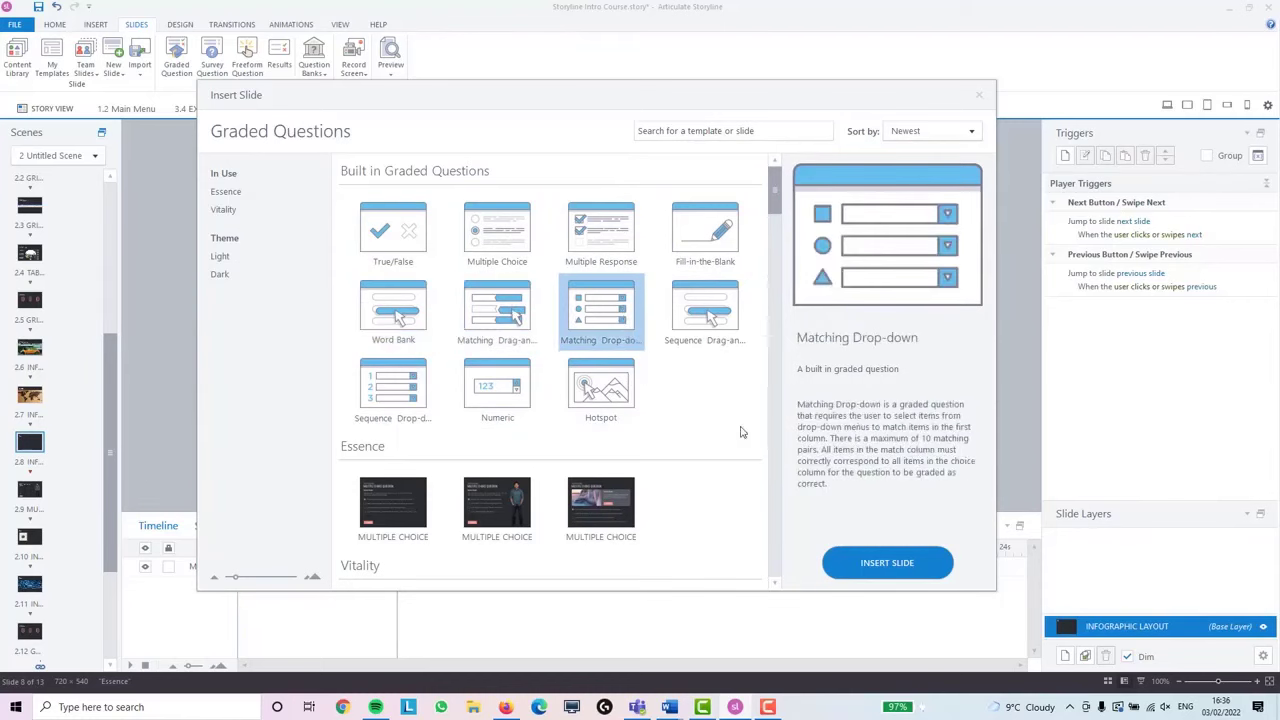
pyautogui.click(717, 325)
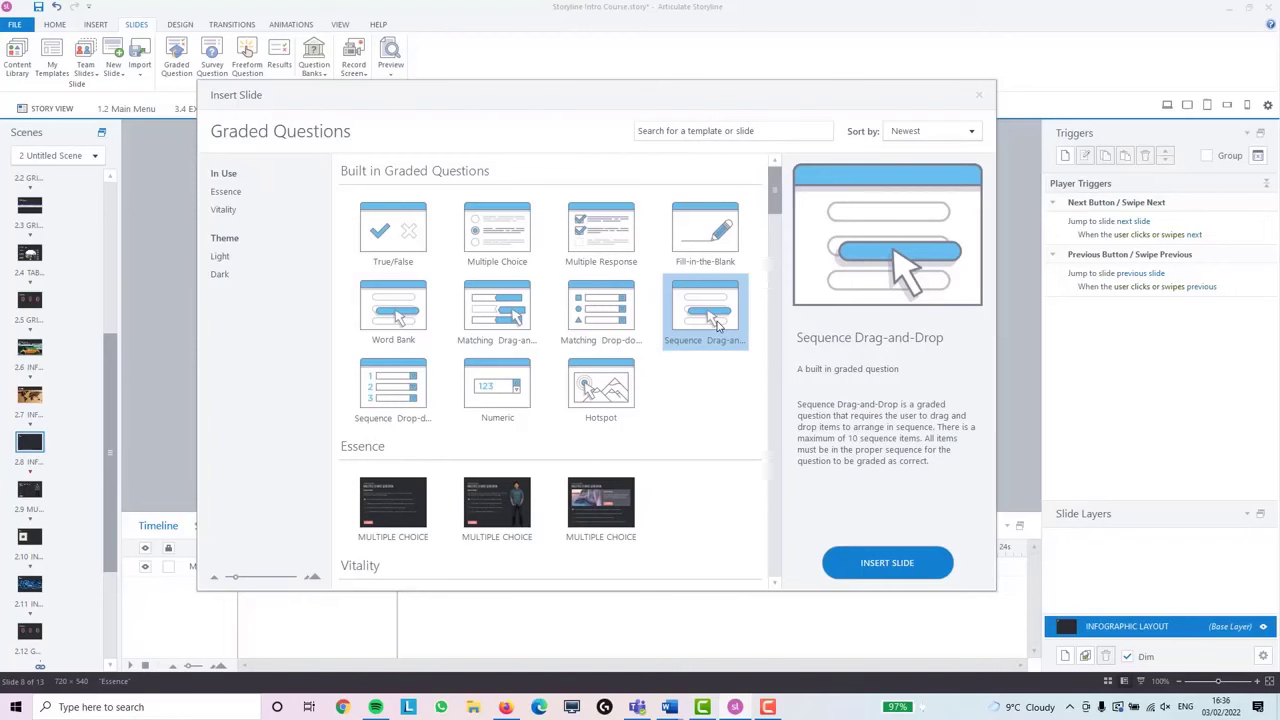
pyautogui.click(430, 386)
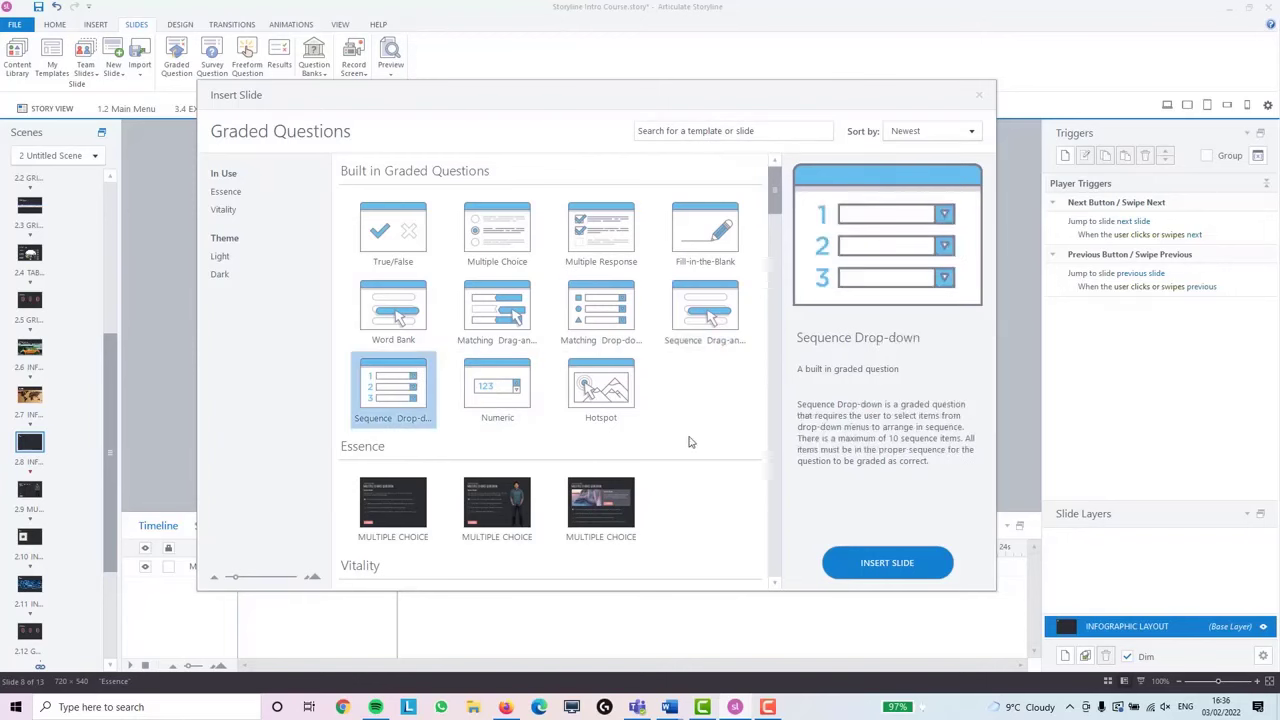
pyautogui.click(506, 405)
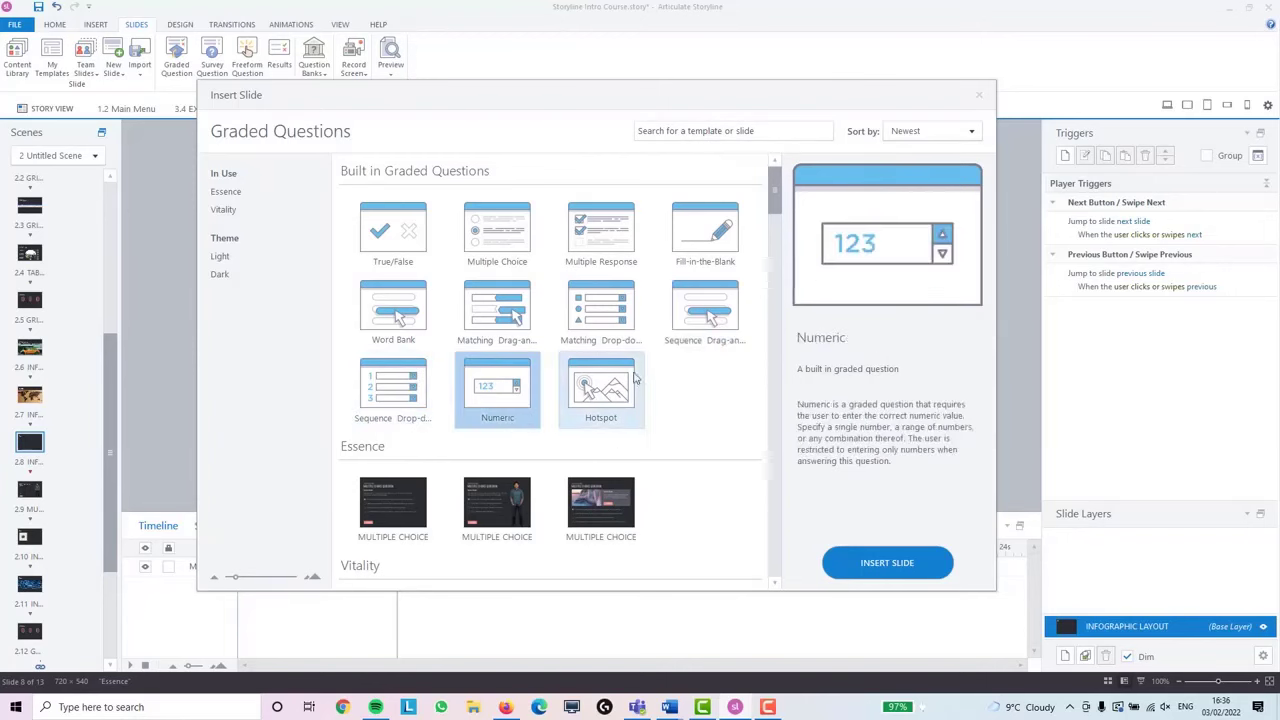
pyautogui.click(618, 402)
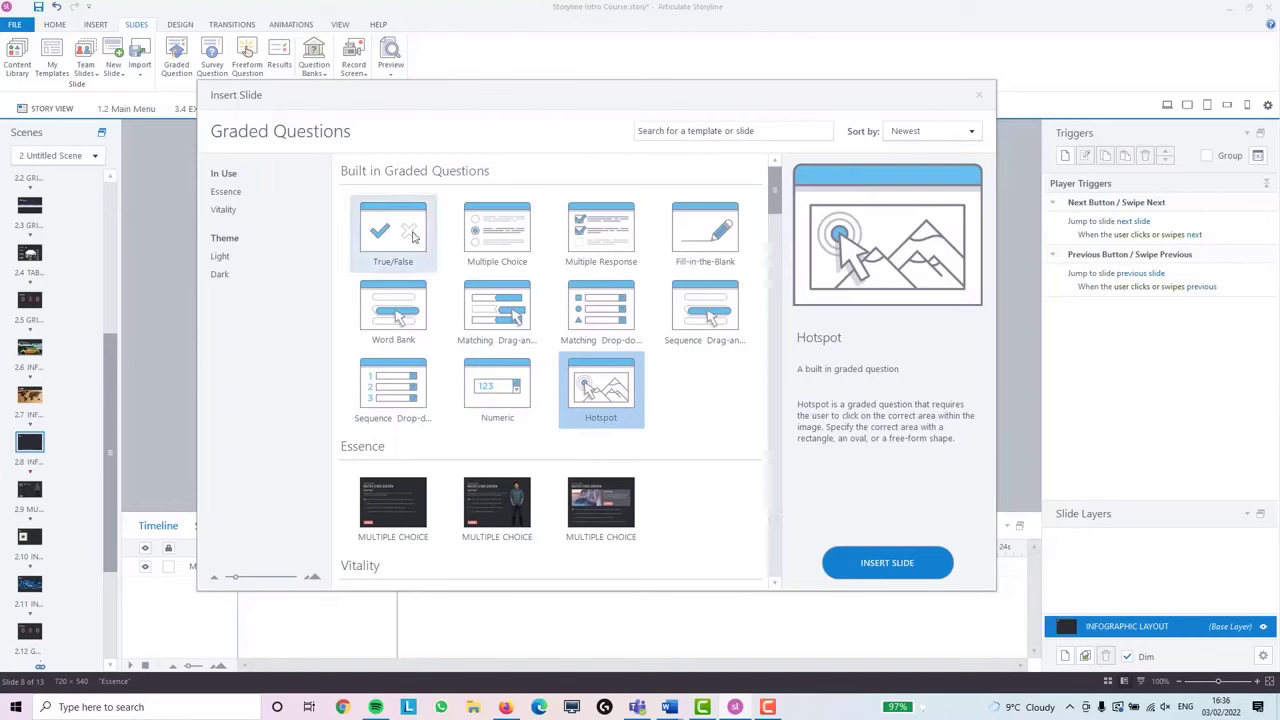
# Insert a built-in True/False graded question after the Quiz slide and enter "Question?" as its question text
pyautogui.click(408, 236)
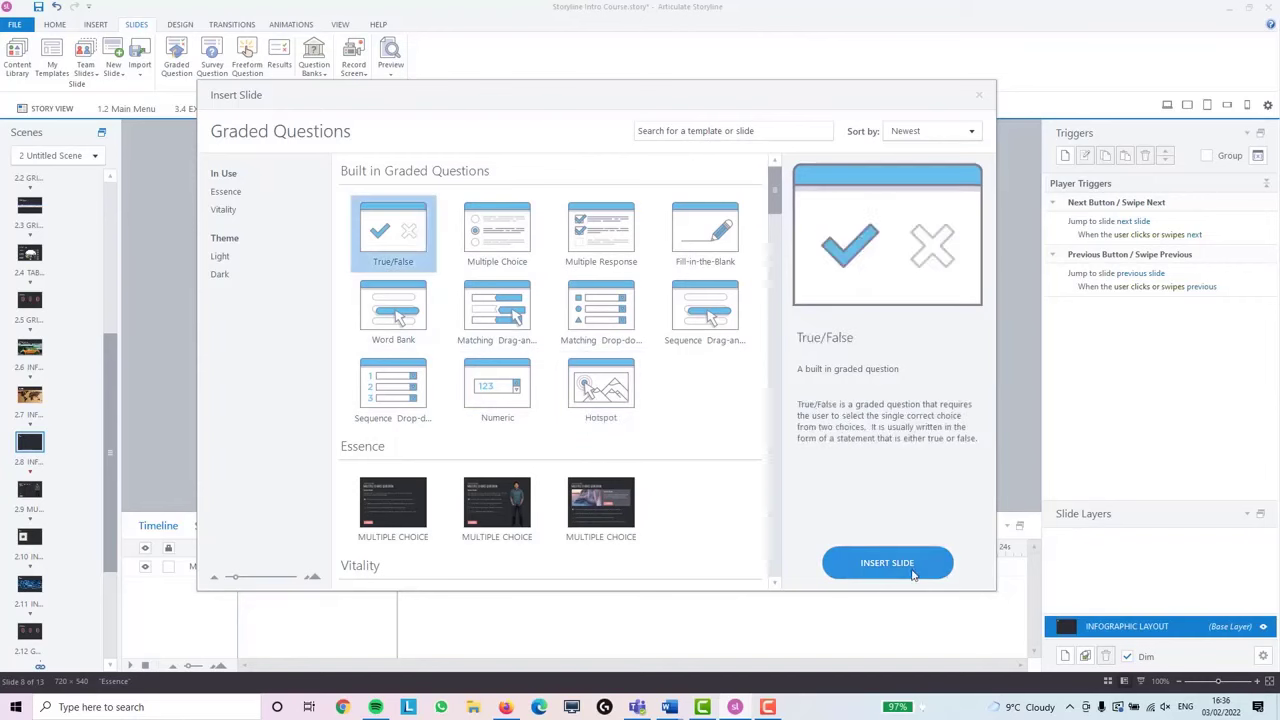
pyautogui.click(887, 563)
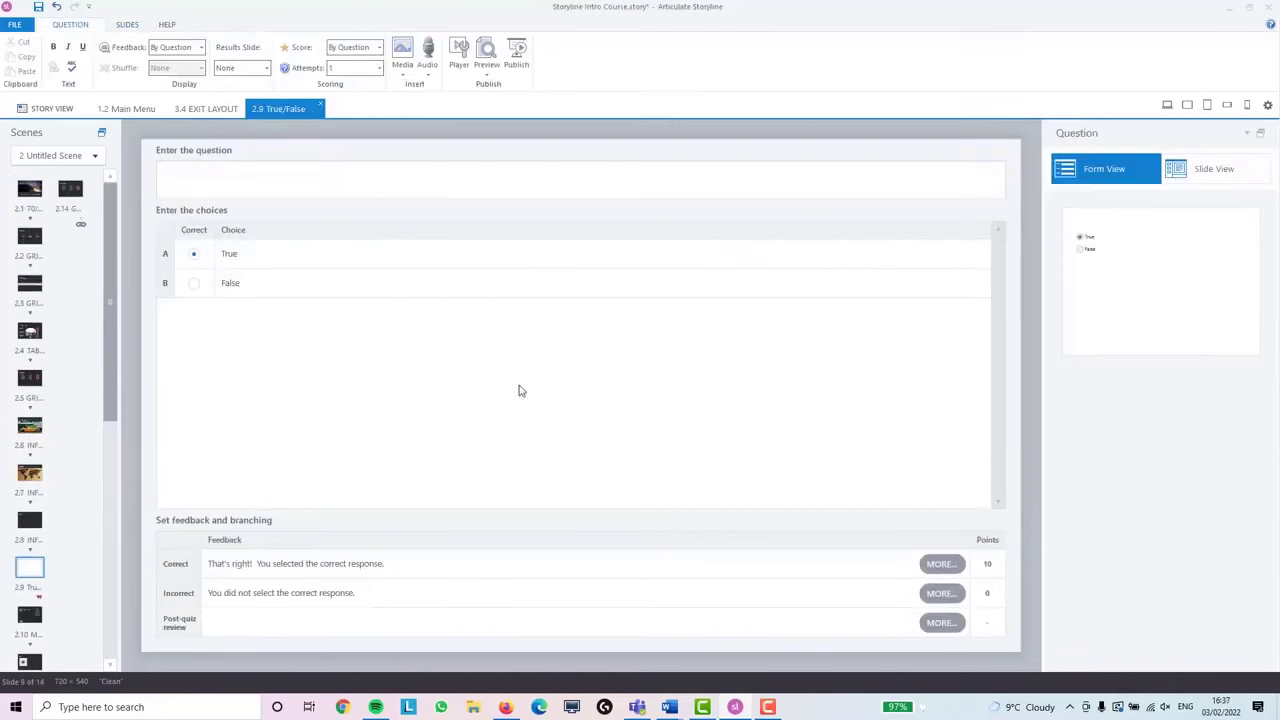
pyautogui.click(208, 184)
# Examine the editable True and False choice texts of the new question without changing them
pyautogui.click(237, 257)
pyautogui.moveTo(251, 253); pyautogui.dragTo(221, 254)
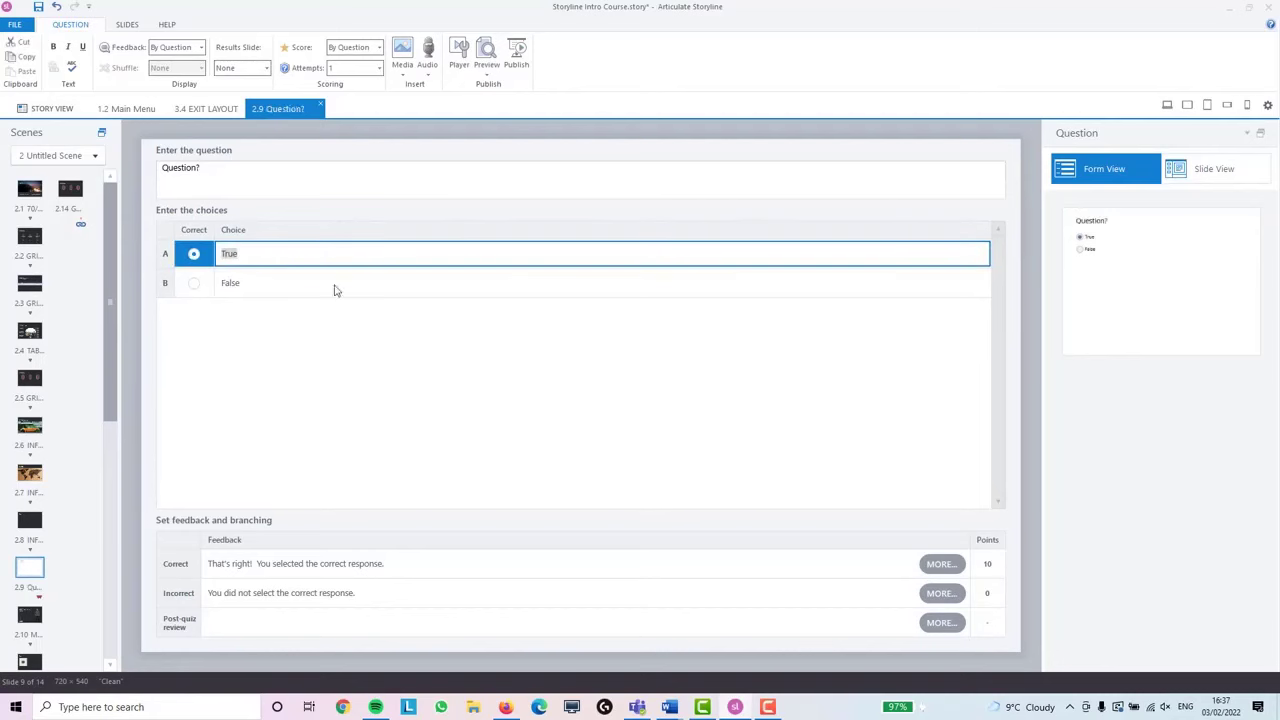
pyautogui.click(257, 257)
pyautogui.click(258, 282)
pyautogui.click(261, 256)
pyautogui.click(330, 383)
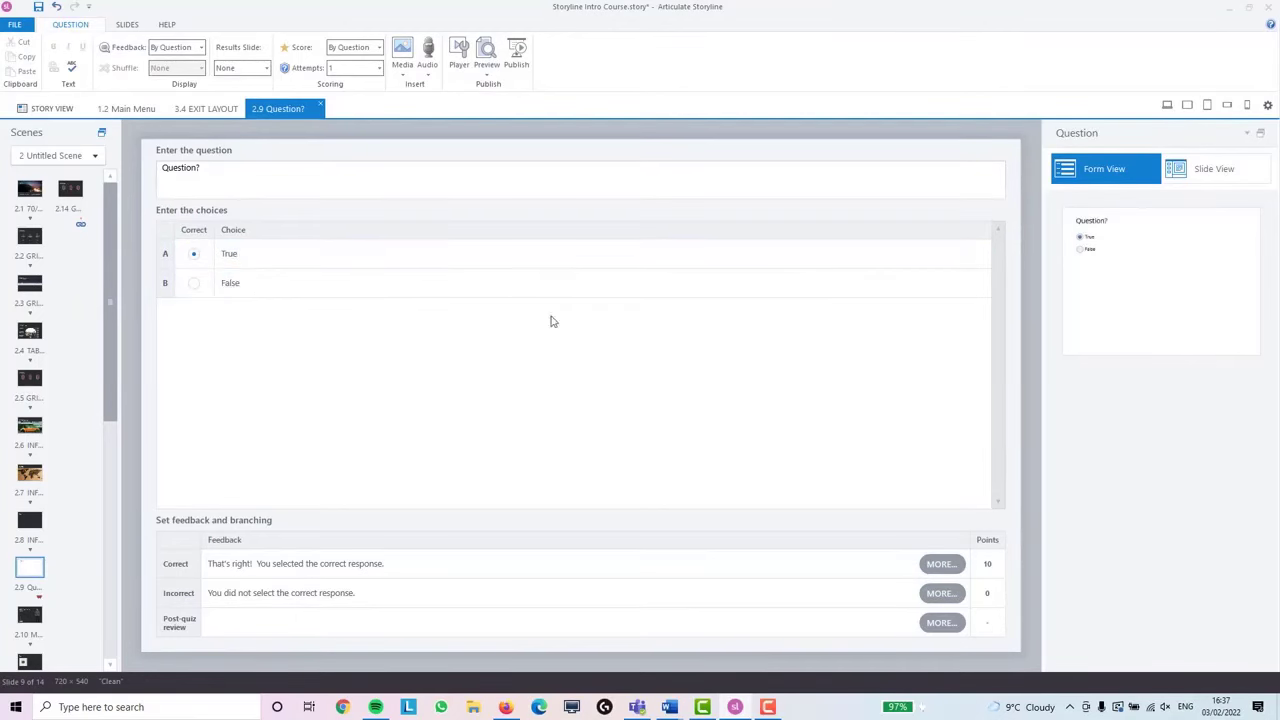
# Show the True/False question as a slide and examine its Correct and Incorrect feedback layers, returning to the base layer
pyautogui.click(1210, 169)
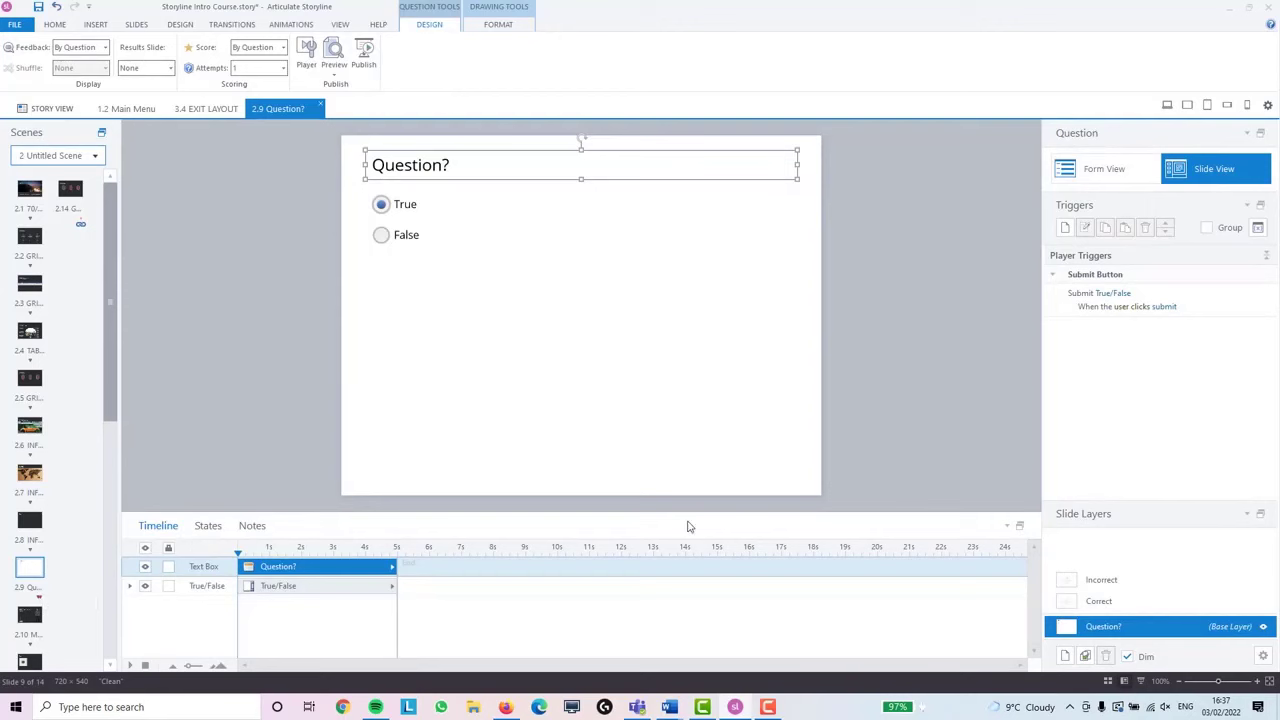
pyautogui.click(1120, 601)
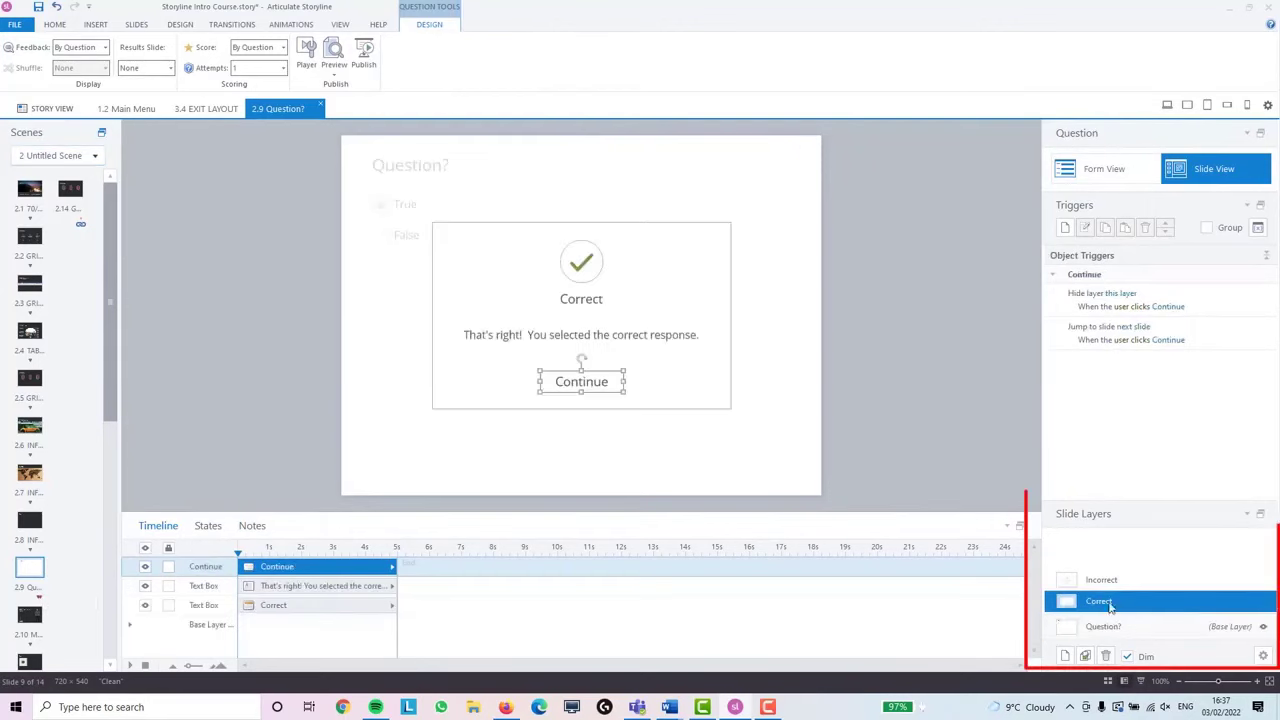
pyautogui.click(1113, 582)
pyautogui.click(1118, 628)
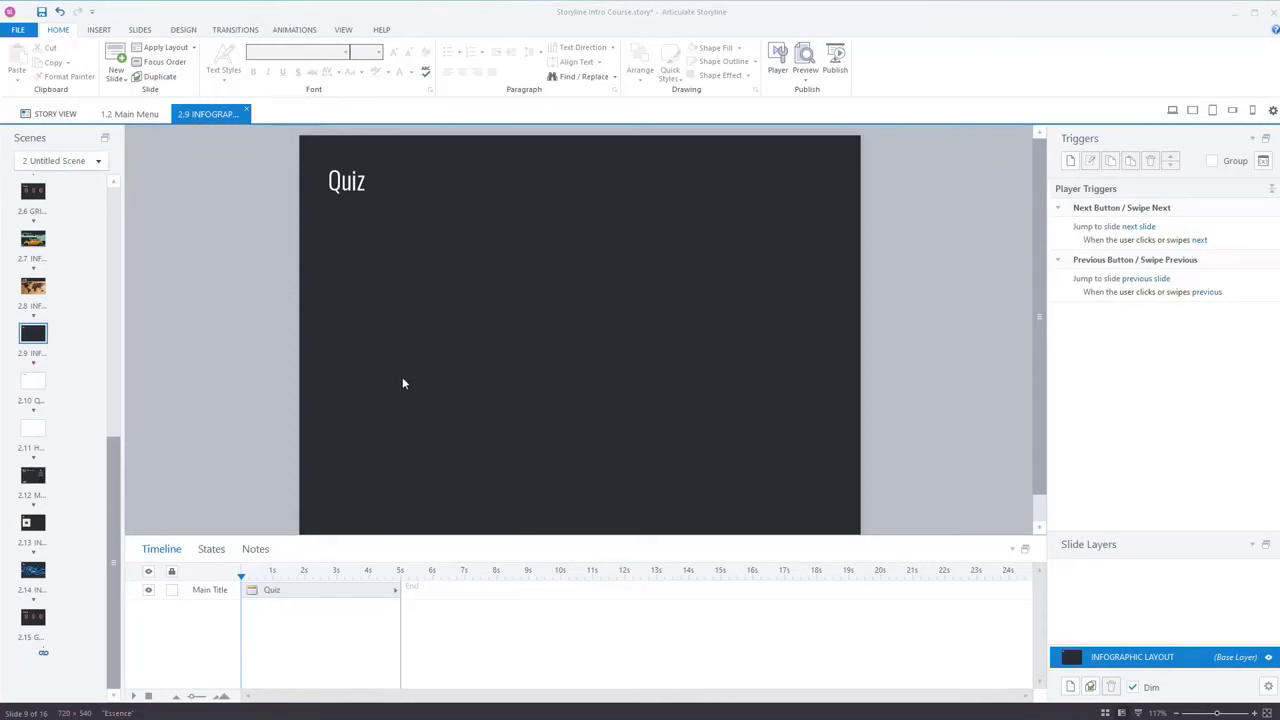
pyautogui.click(40, 383)
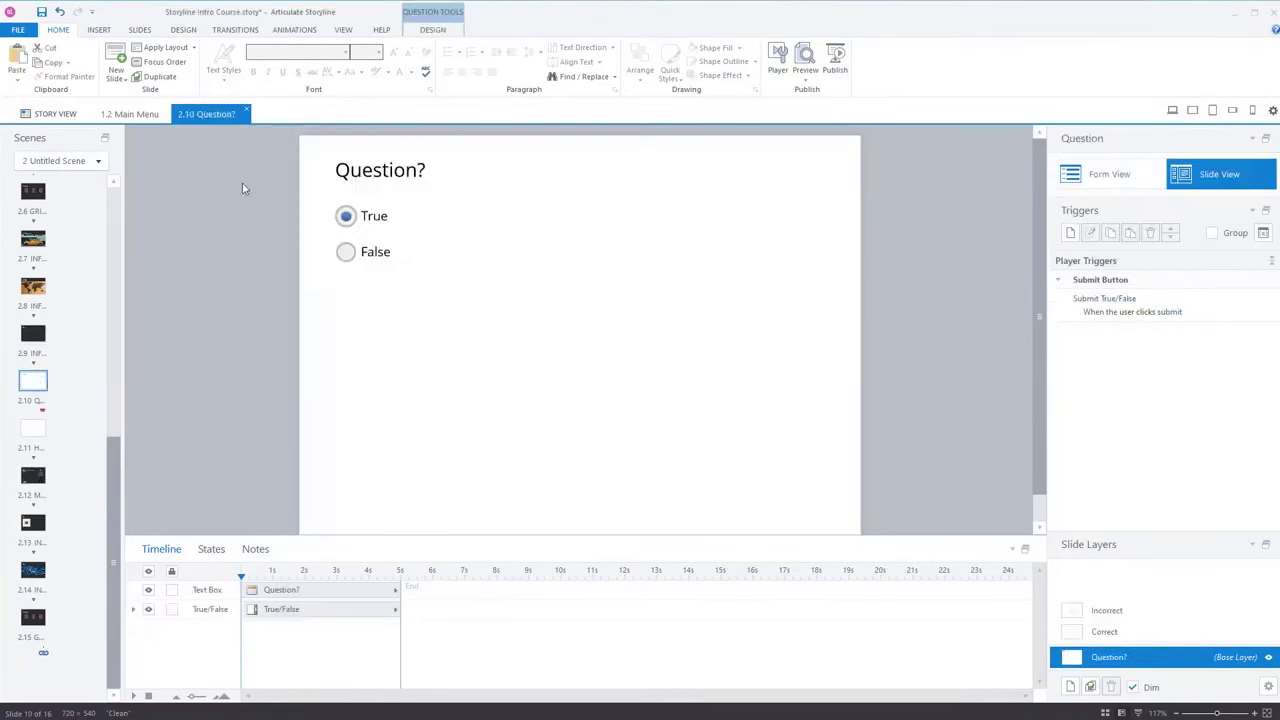
pyautogui.click(40, 338)
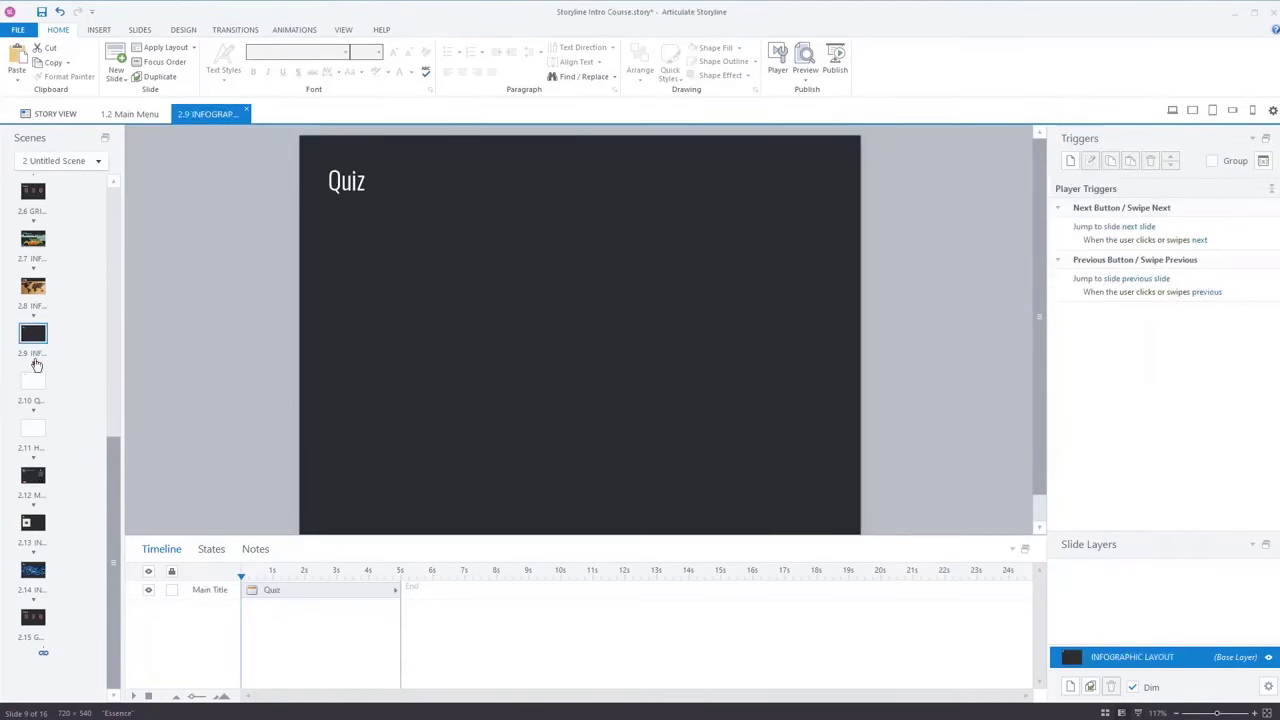
pyautogui.click(33, 340)
pyautogui.press('Delete')
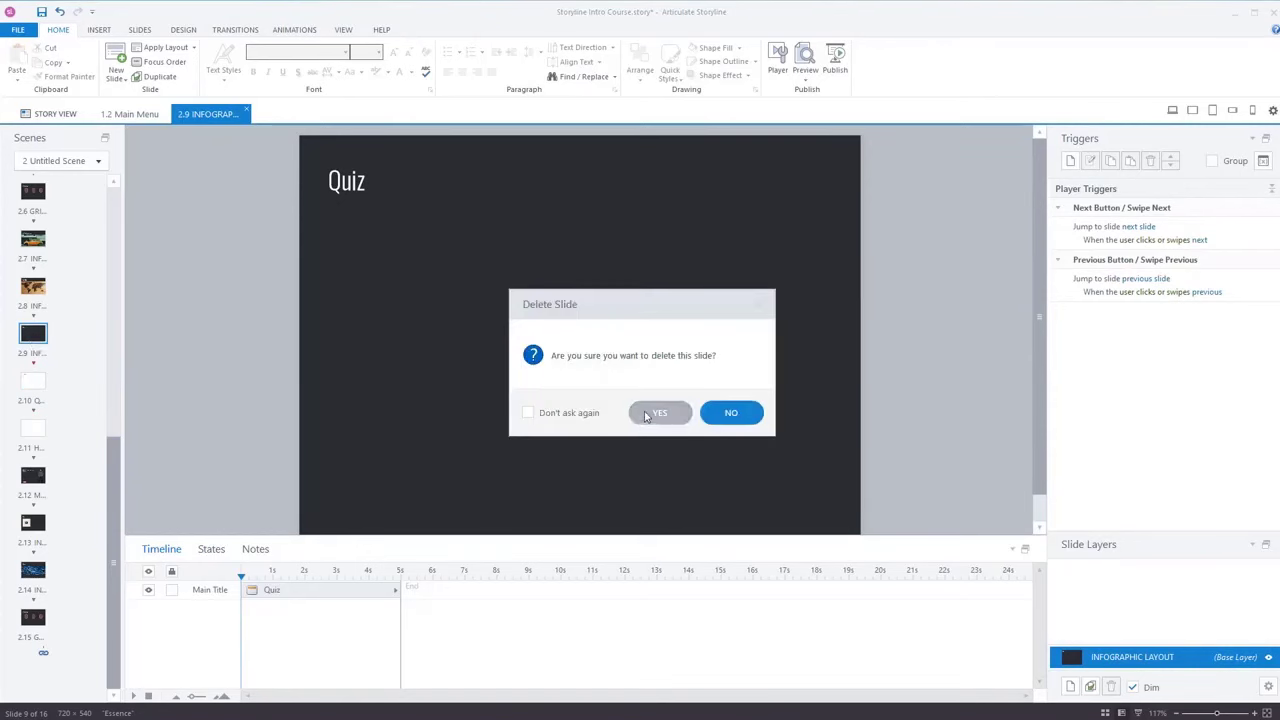
pyautogui.click(748, 420)
# Browse the Essence layouts that can be applied to the True/False question slide 2.10
pyautogui.click(40, 378)
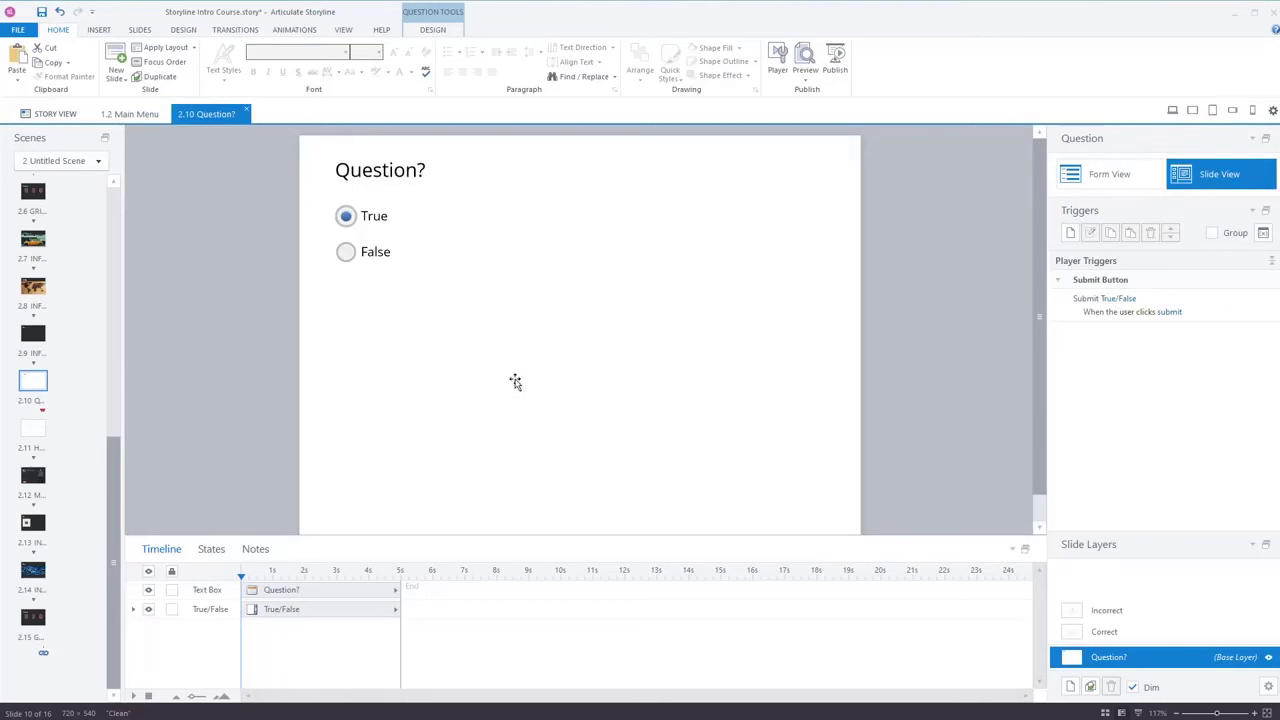
pyautogui.click(511, 368)
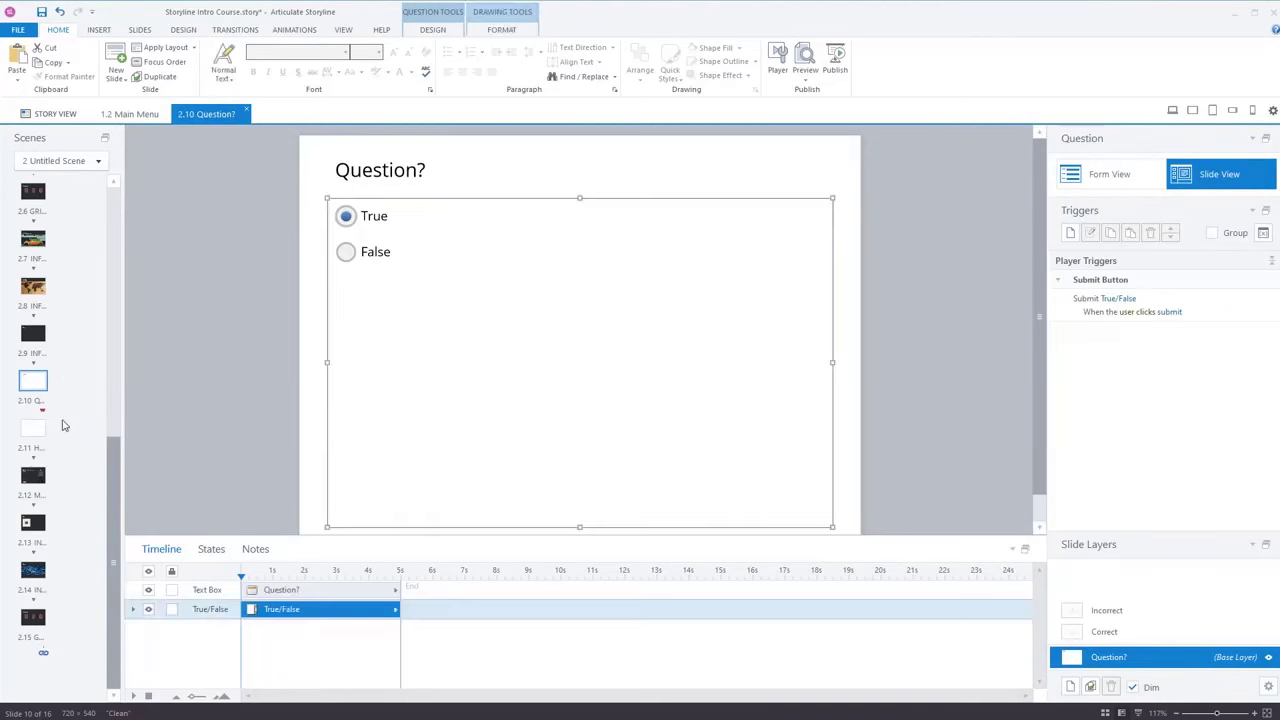
pyautogui.rightClick(34, 390)
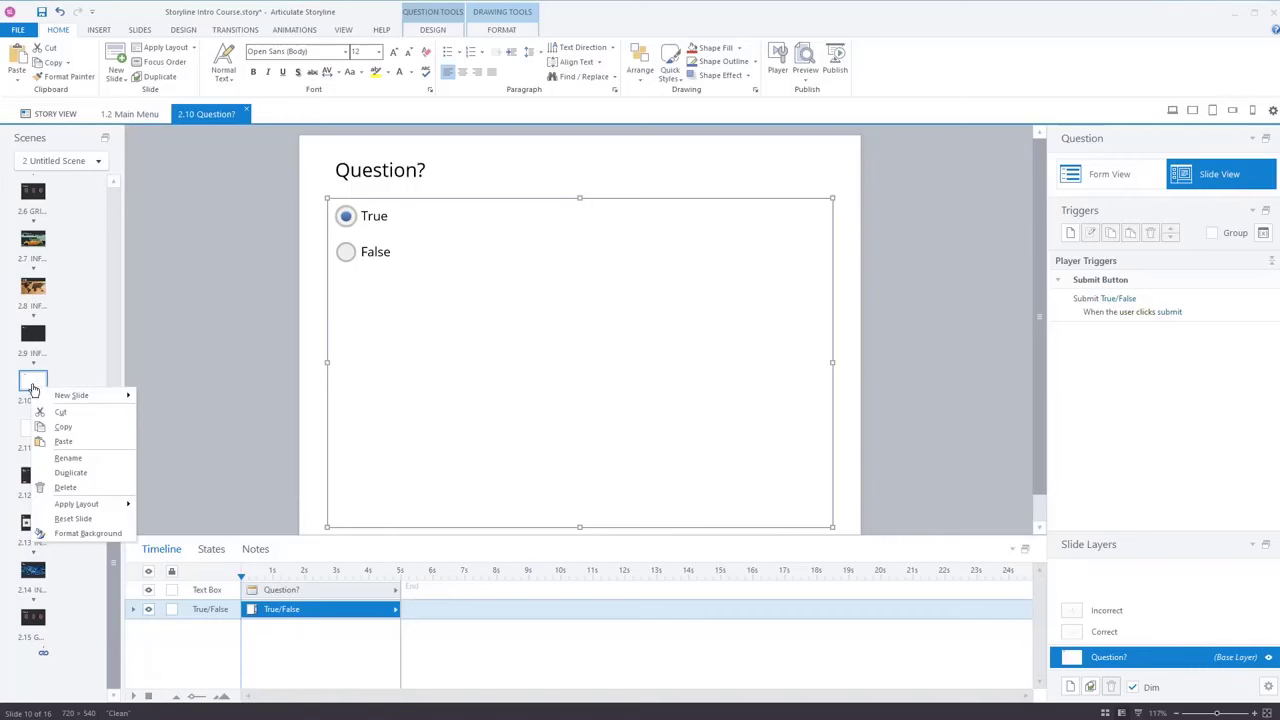
pyautogui.moveTo(100, 504)
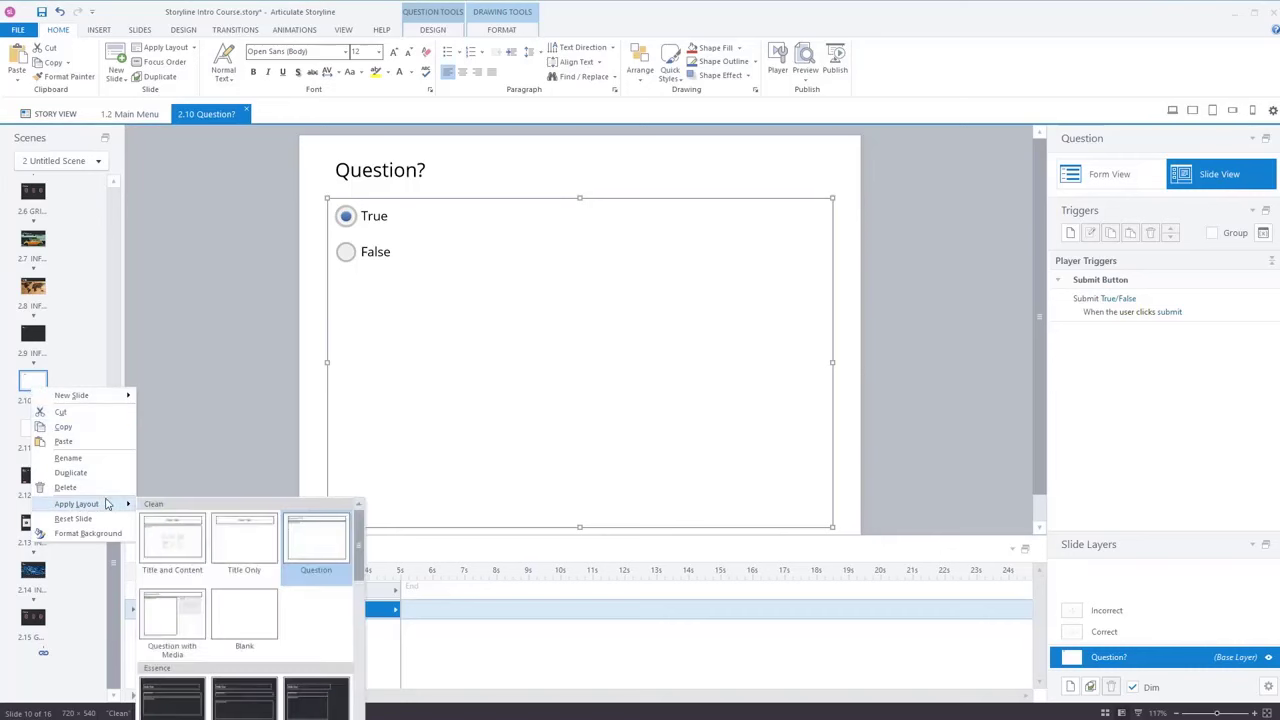
pyautogui.scroll(-4, 230, 630)
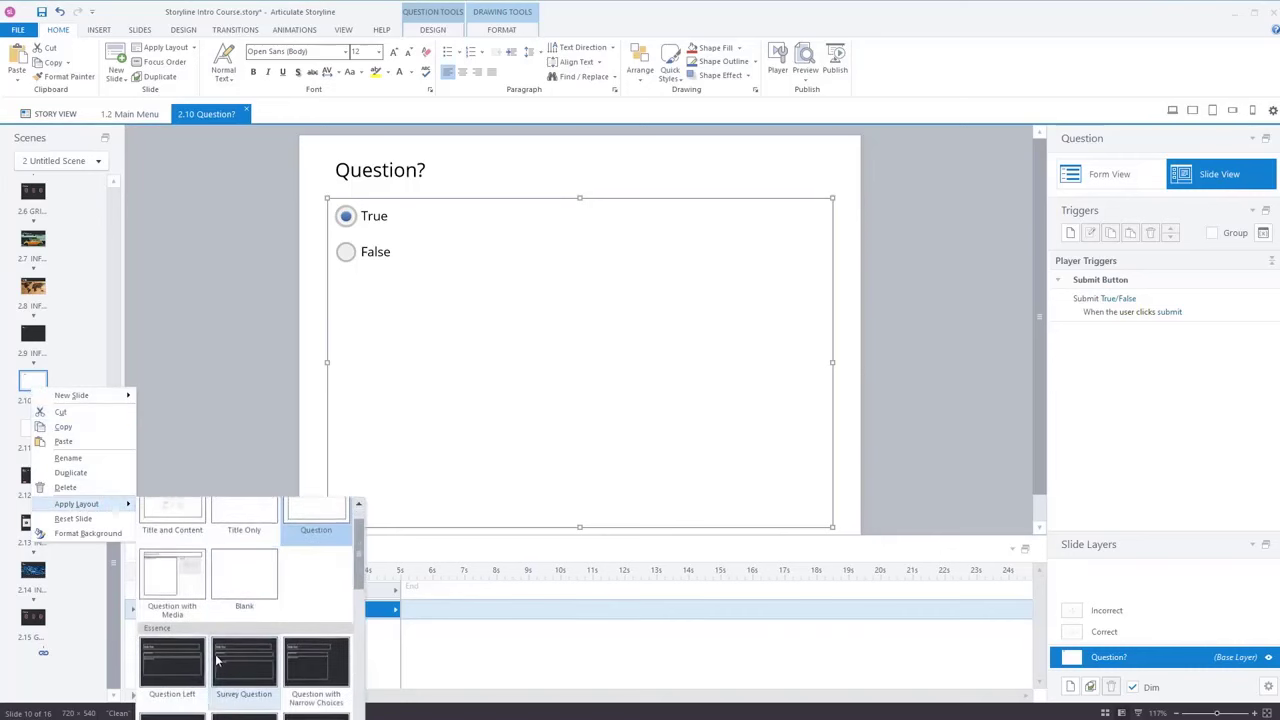
pyautogui.scroll(-1, 212, 652)
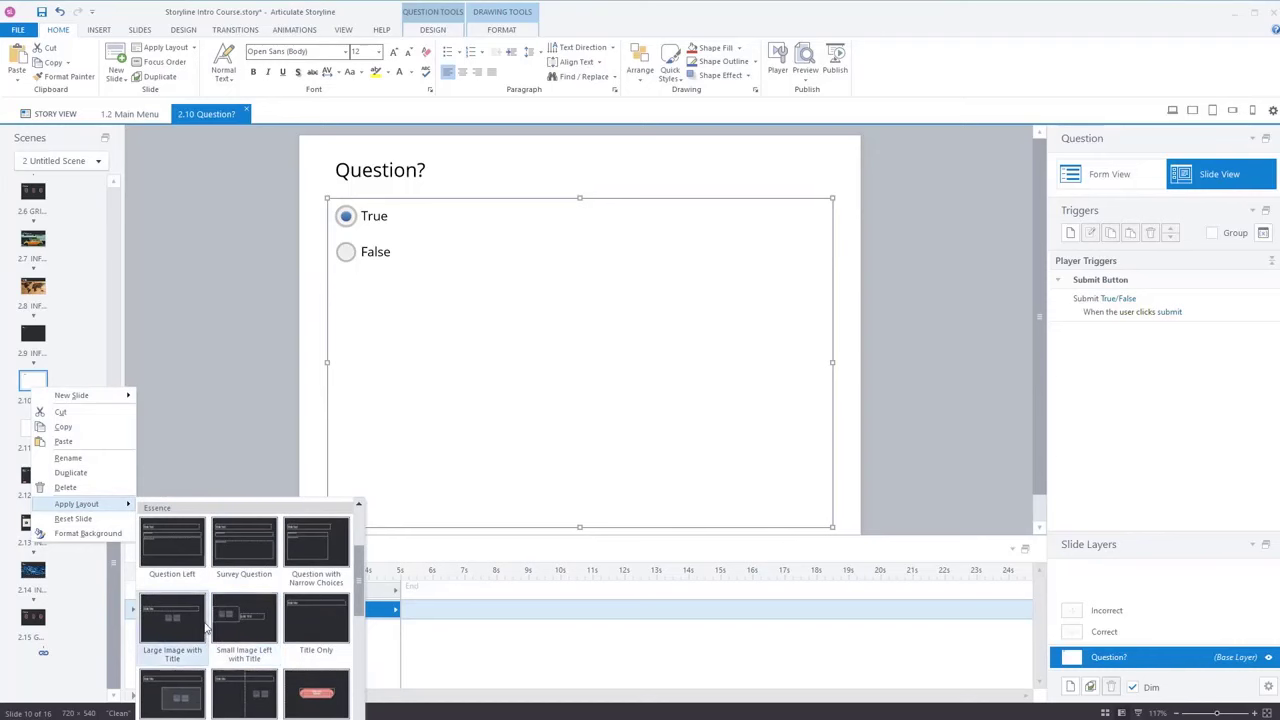
pyautogui.scroll(-2, 193, 620)
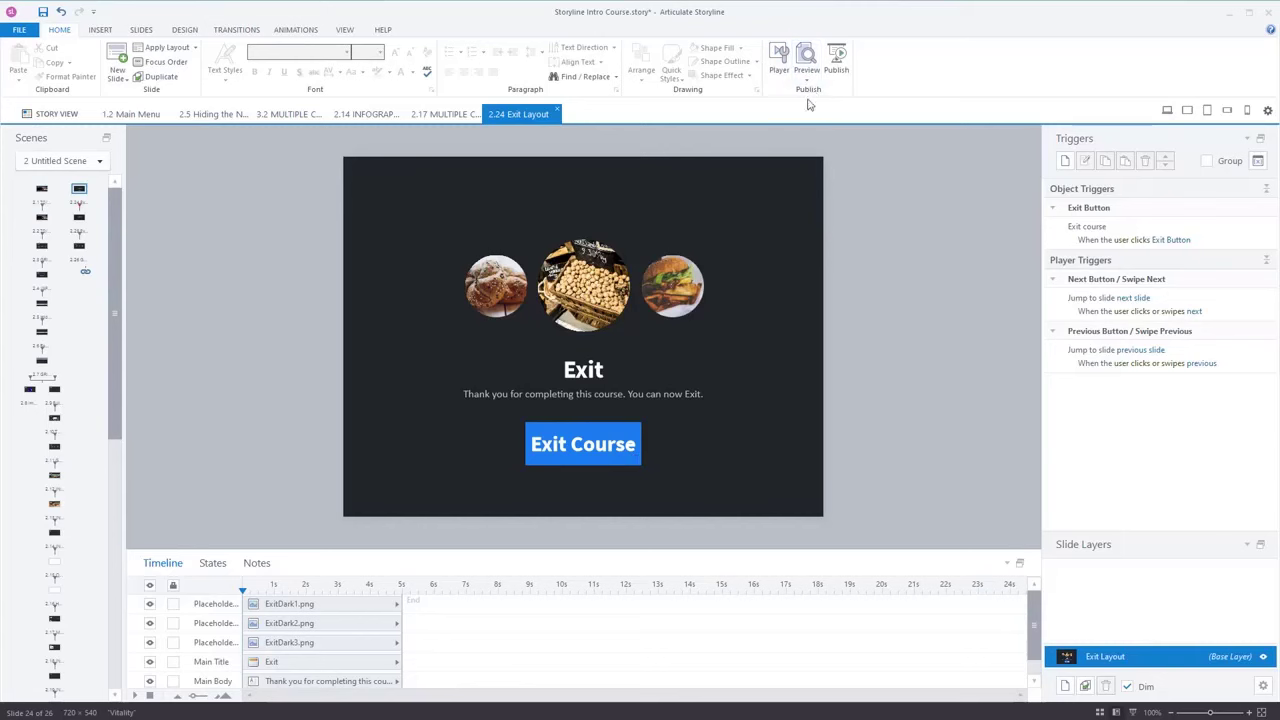
# Preview only the Exit Layout slide 2.24 to check its Exit Course button
pyautogui.click(583, 440)
pyautogui.click(584, 372)
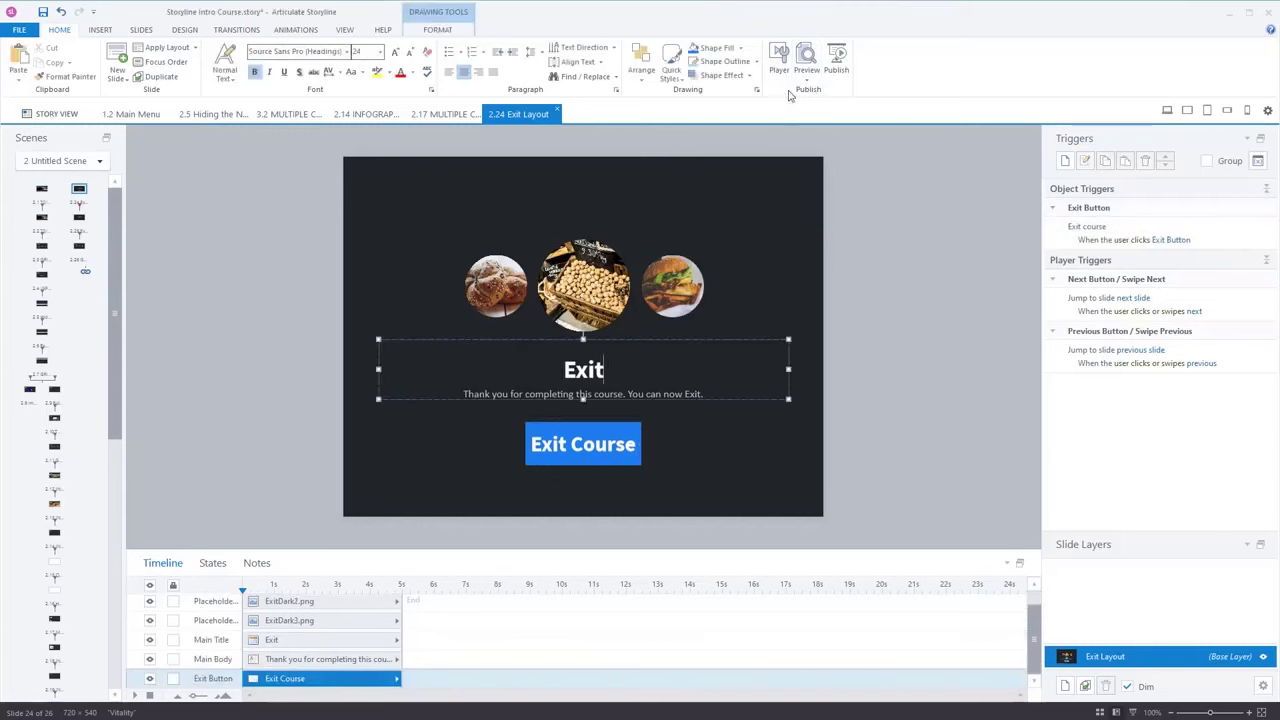
pyautogui.click(808, 79)
pyautogui.click(825, 89)
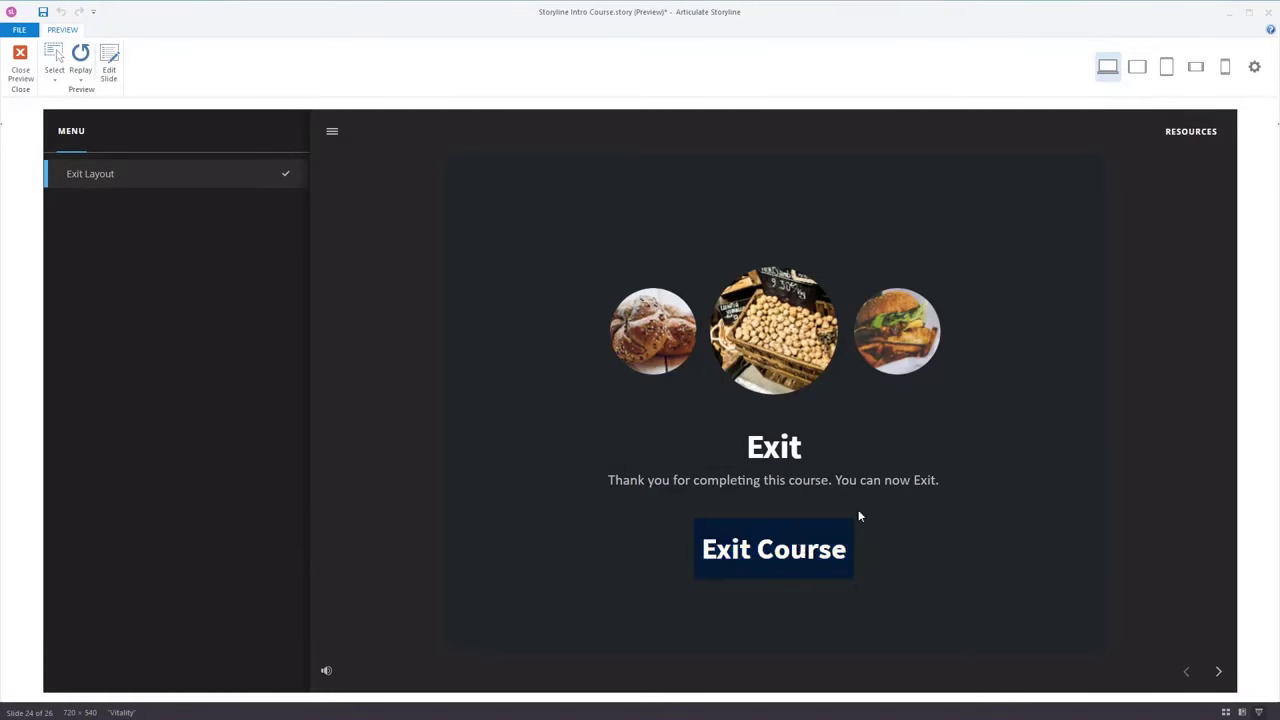
# Test the Exit Course button in the preview of slide 2.24 and examine the exit trigger attached to it
pyautogui.click(786, 540)
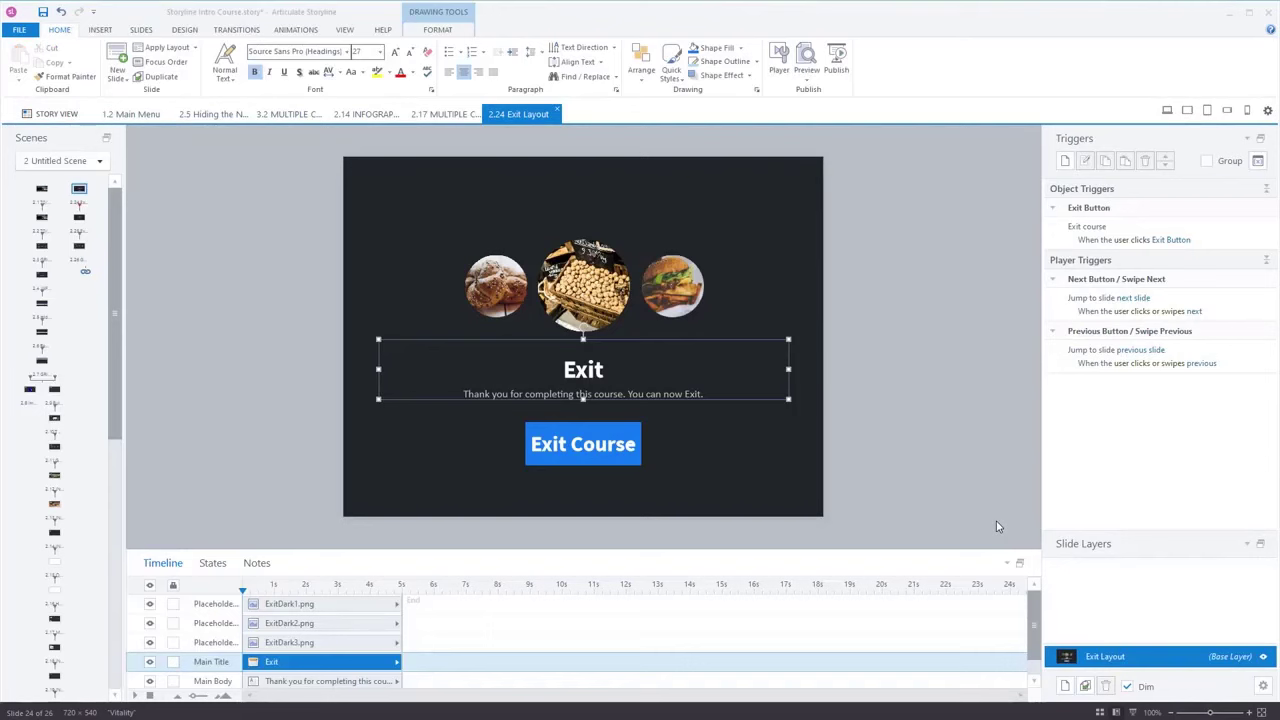
pyautogui.click(877, 439)
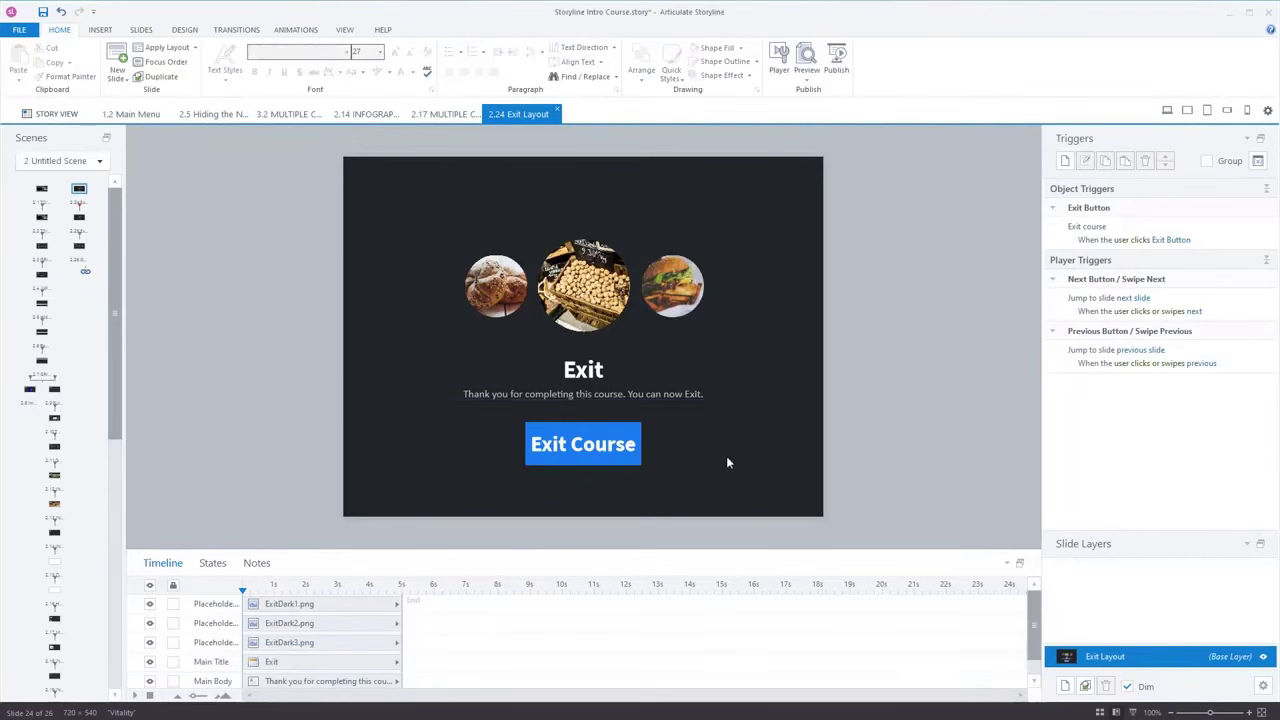
pyautogui.click(636, 458)
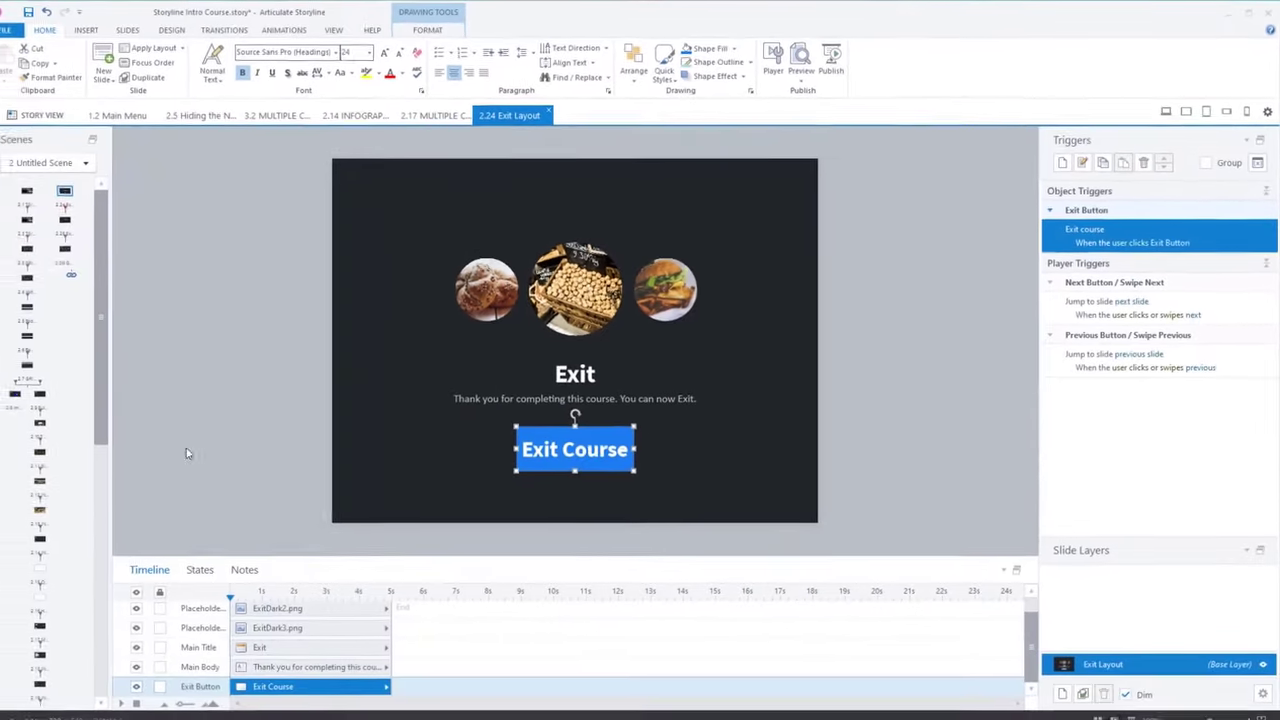
pyautogui.click(218, 360)
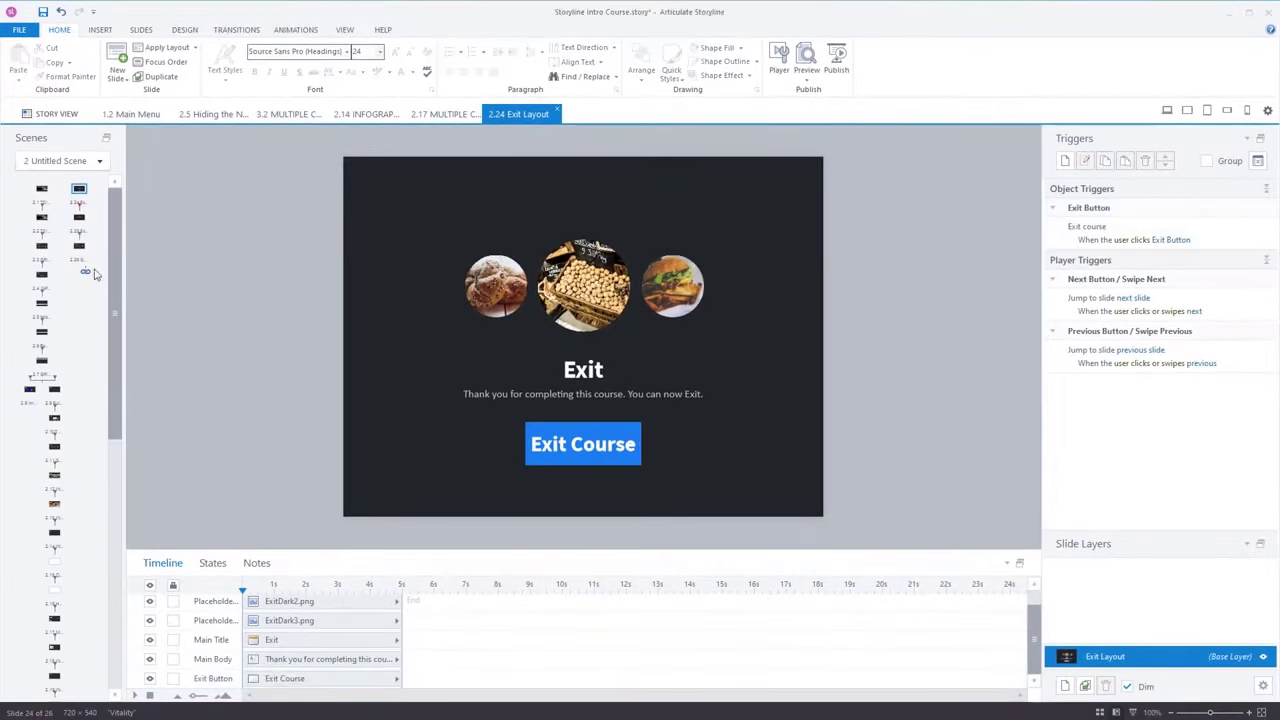
# On slide 2.25, insert a button about 261 × 82 px below the thank-you text and label it EXIT
pyautogui.click(79, 217)
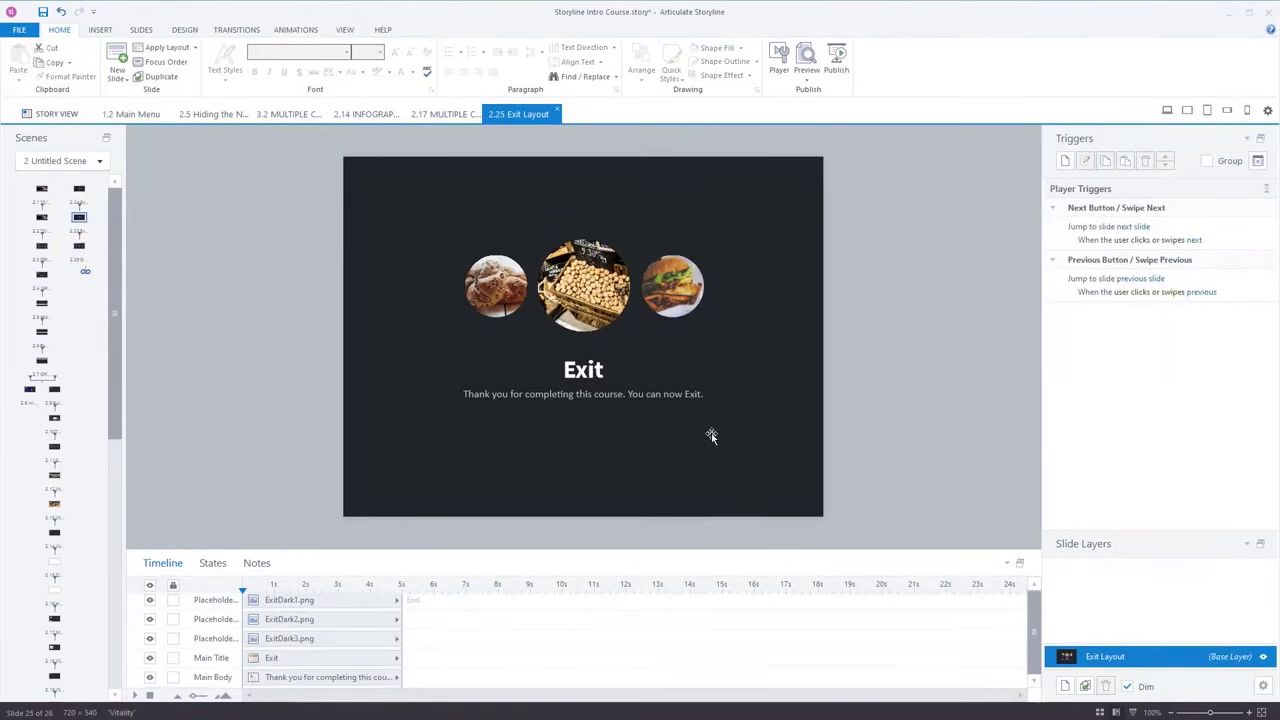
pyautogui.click(100, 29)
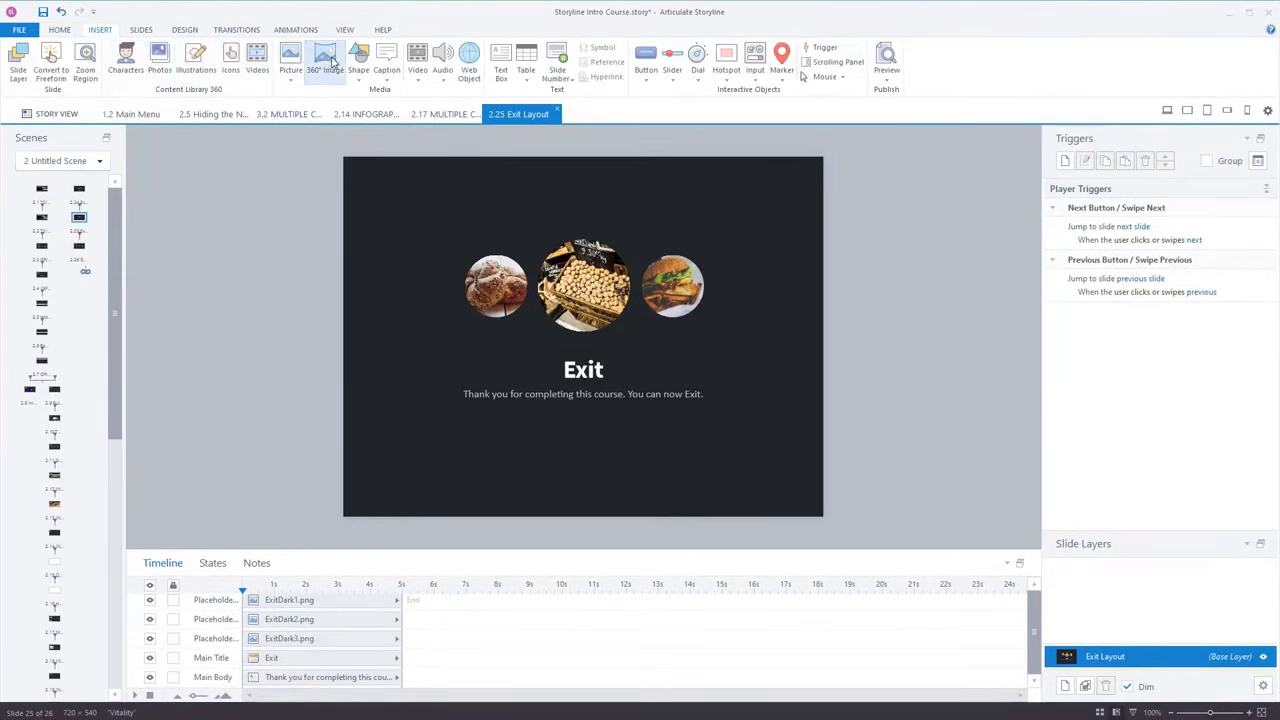
pyautogui.click(648, 70)
pyautogui.click(727, 108)
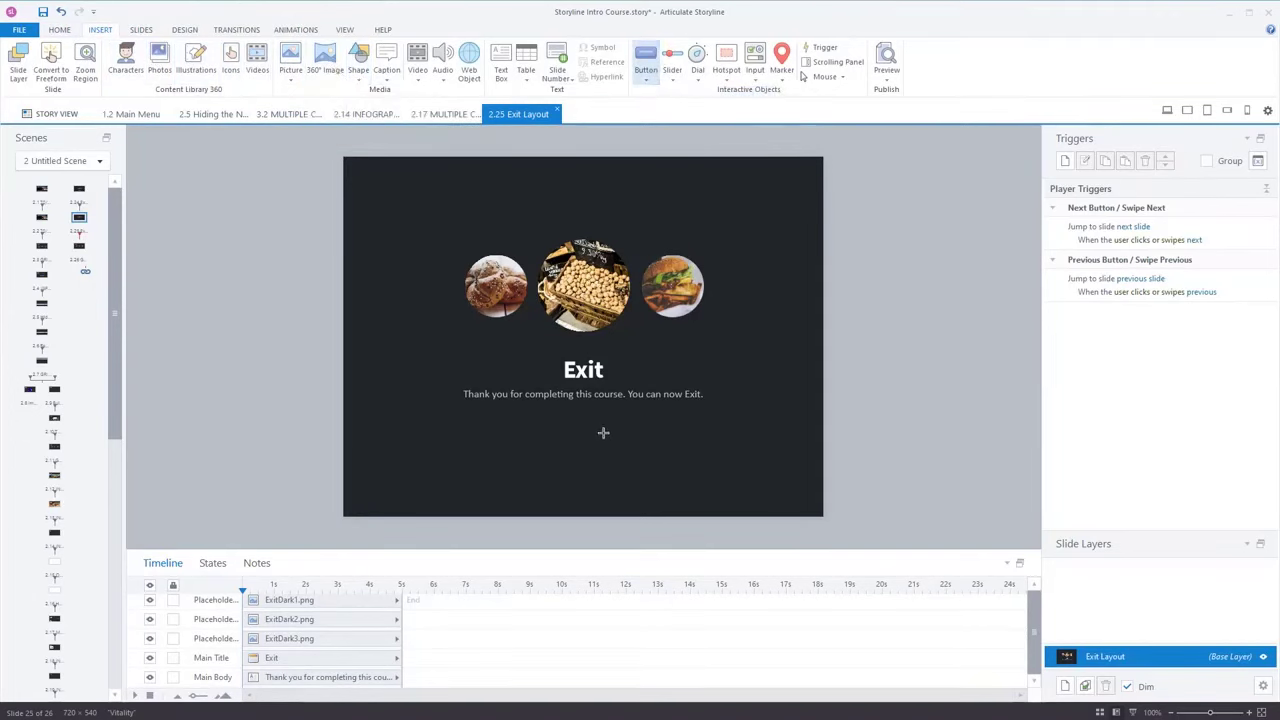
pyautogui.moveTo(508, 422); pyautogui.dragTo(682, 477)
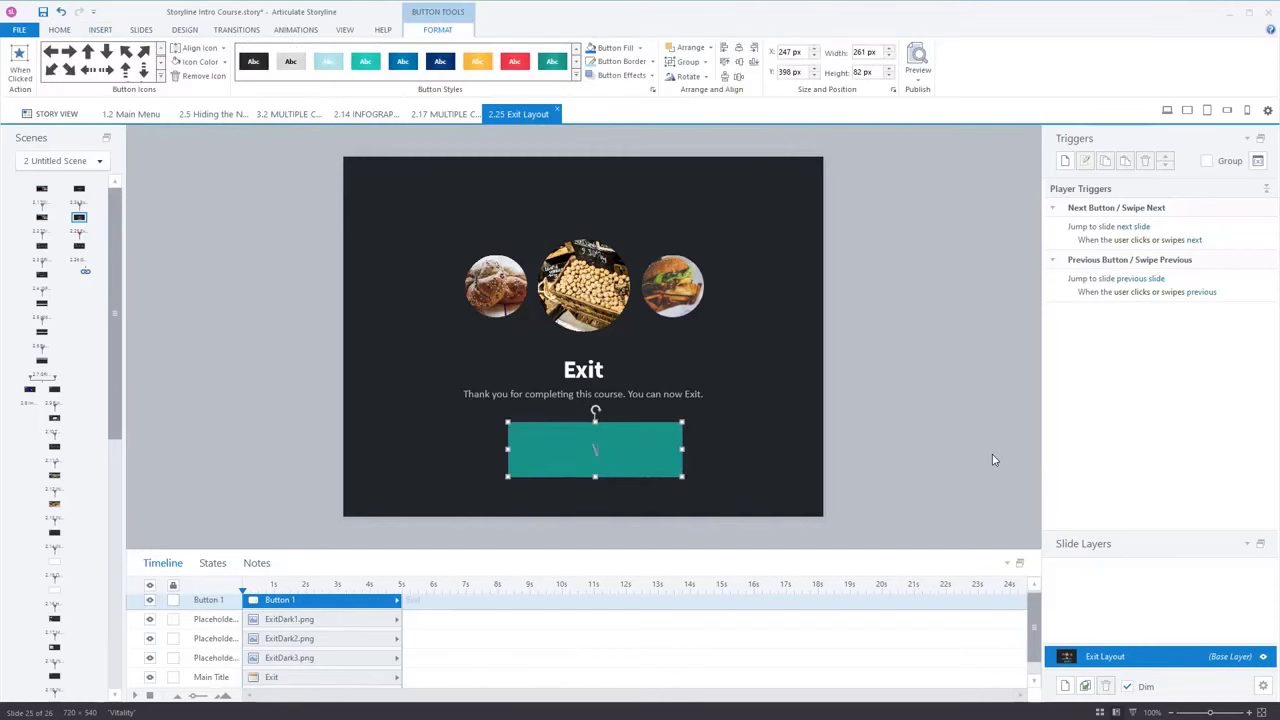
pyautogui.write('EXIT')
# Apply the red button style to the EXIT button and set its font size to 24
pyautogui.click(514, 62)
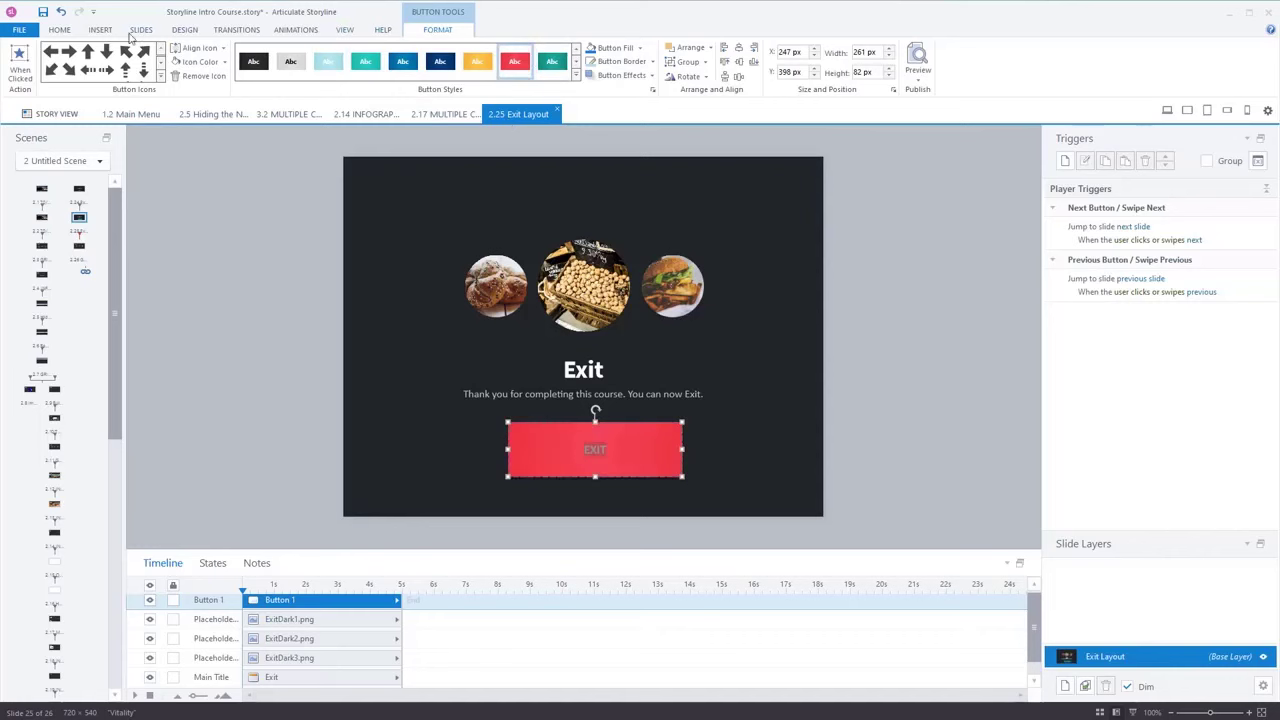
pyautogui.click(59, 29)
pyautogui.click(379, 51)
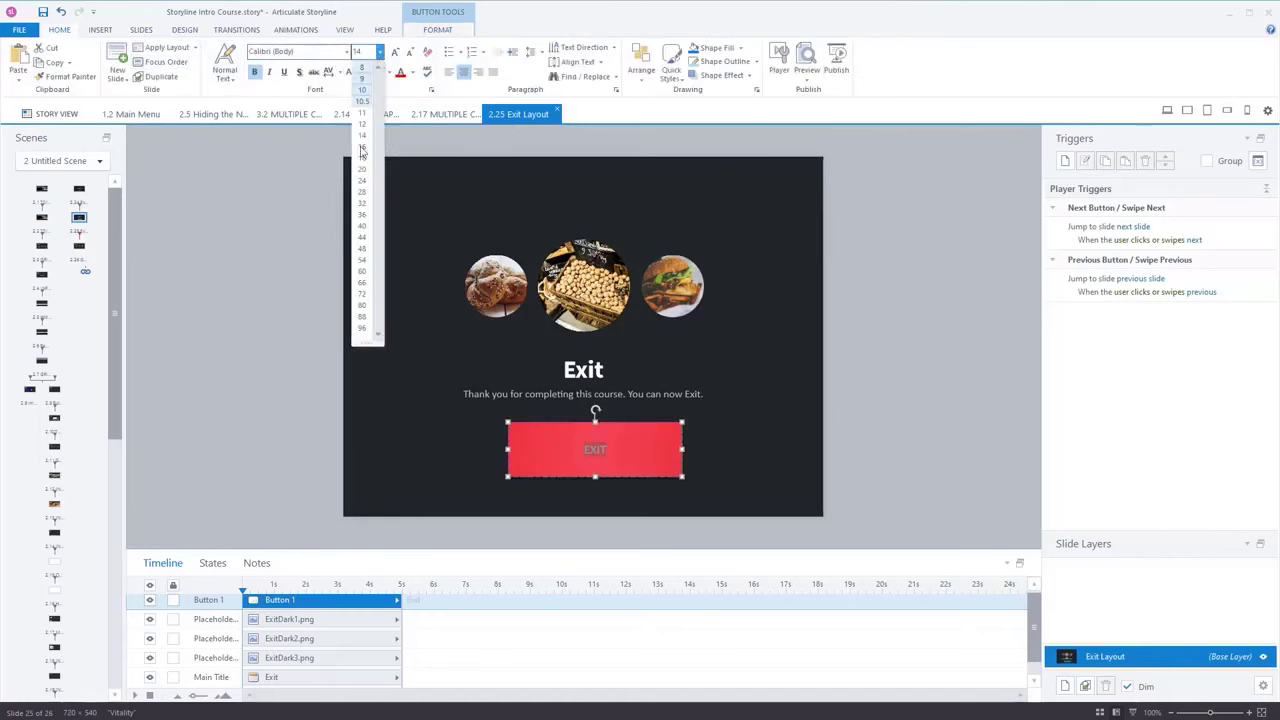
pyautogui.click(363, 181)
pyautogui.click(603, 371)
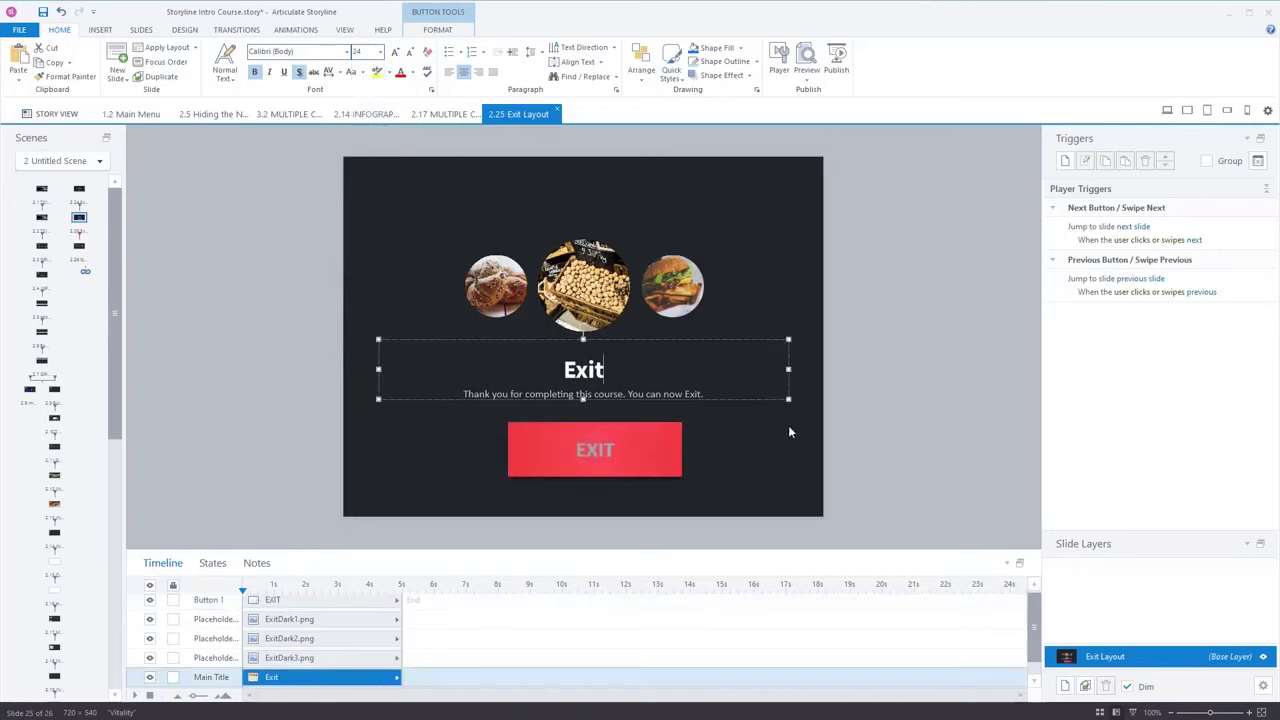
pyautogui.click(757, 486)
# Change the EXIT button's text colour to black
pyautogui.click(665, 464)
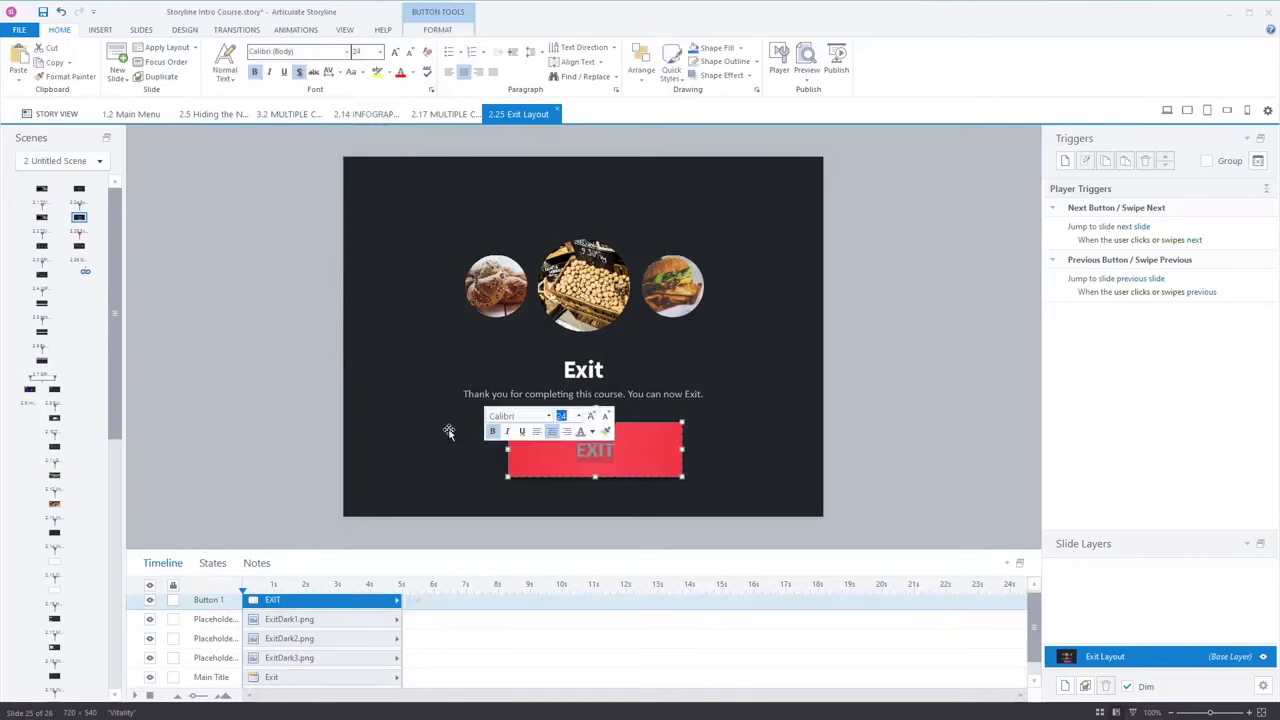
pyautogui.click(411, 73)
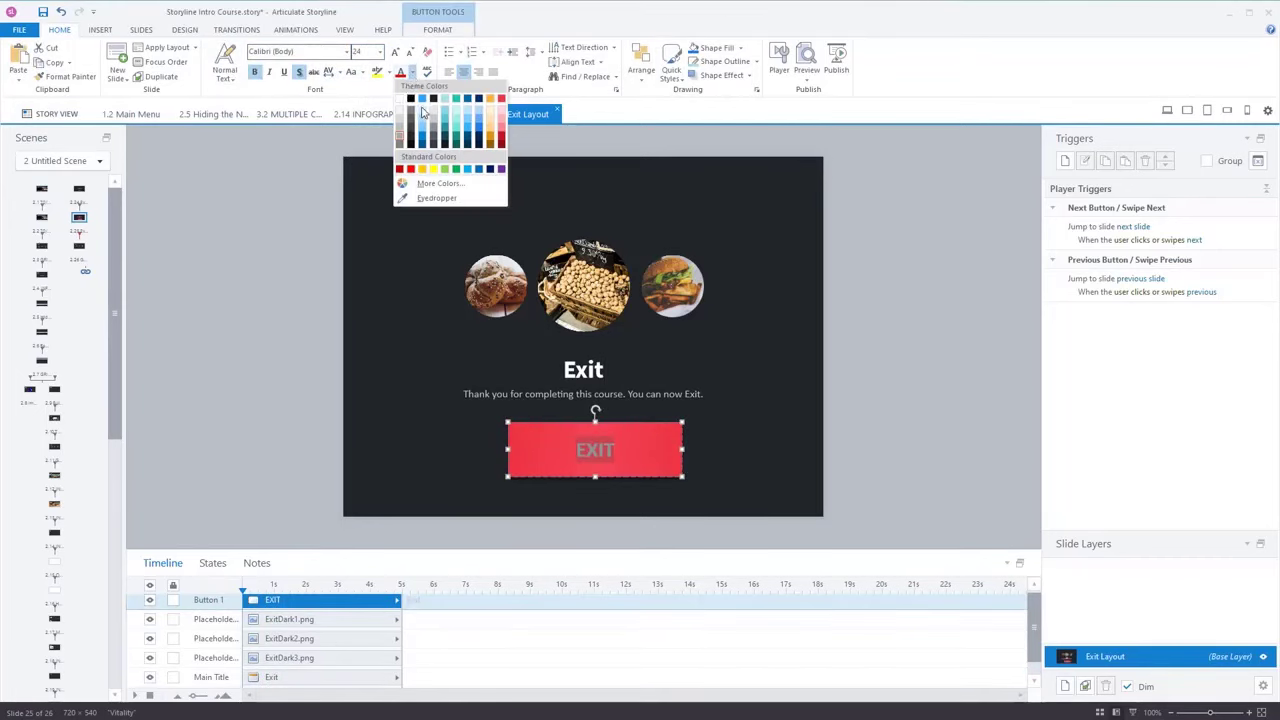
pyautogui.click(411, 99)
pyautogui.click(726, 416)
pyautogui.click(759, 511)
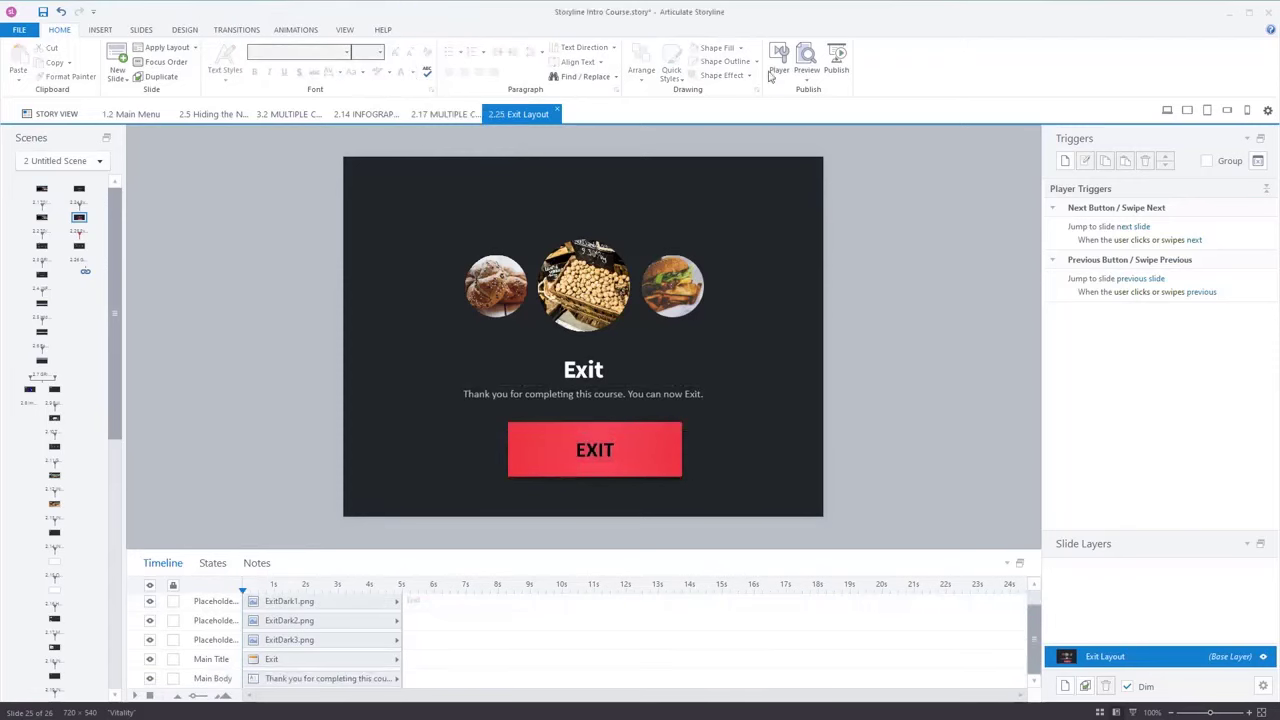
# Preview only slide 2.25 to check the new EXIT button without a trigger, and return to editing
pyautogui.click(808, 80)
pyautogui.click(849, 96)
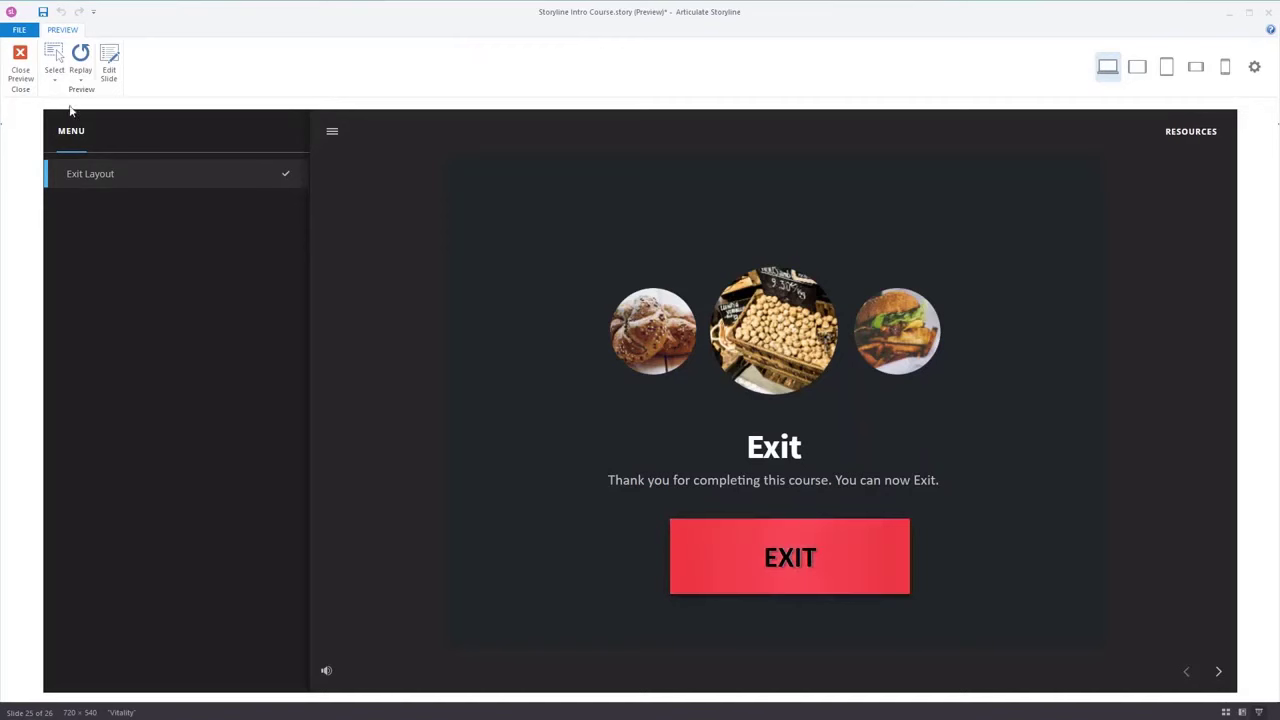
pyautogui.click(24, 68)
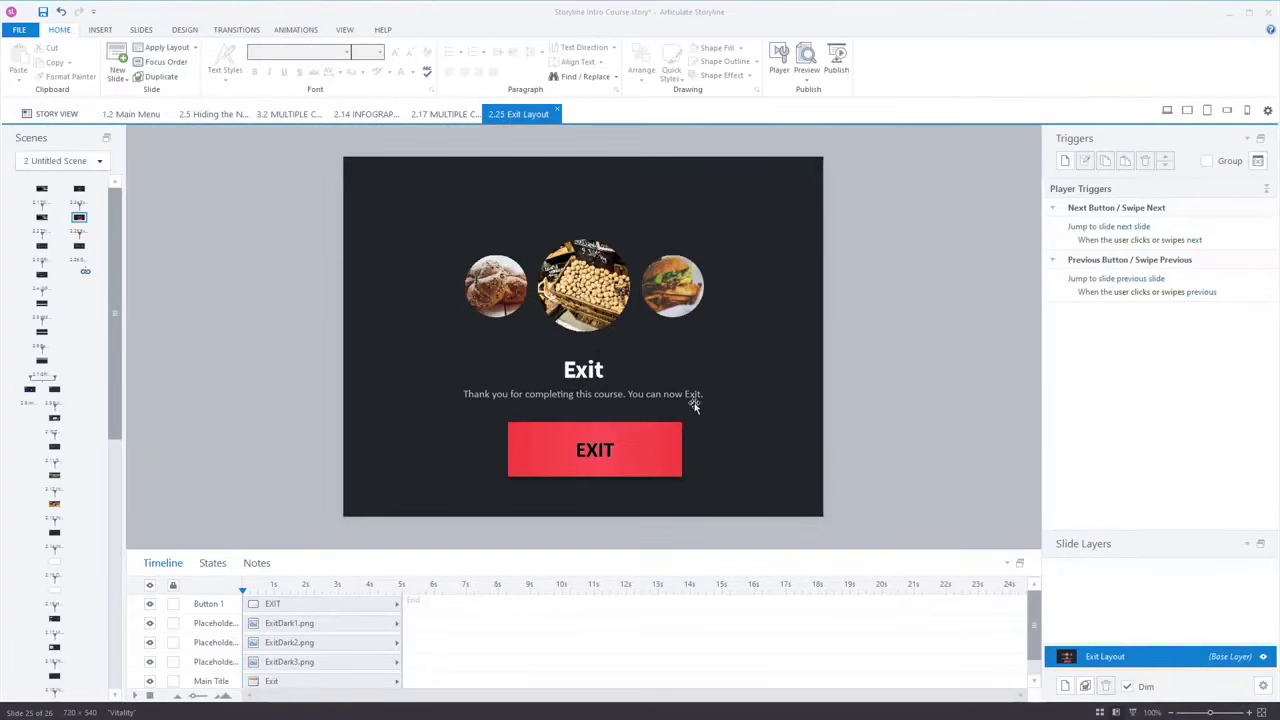
# Add a trigger to the EXIT button that performs Exit course when the user clicks Button 1
pyautogui.click(679, 440)
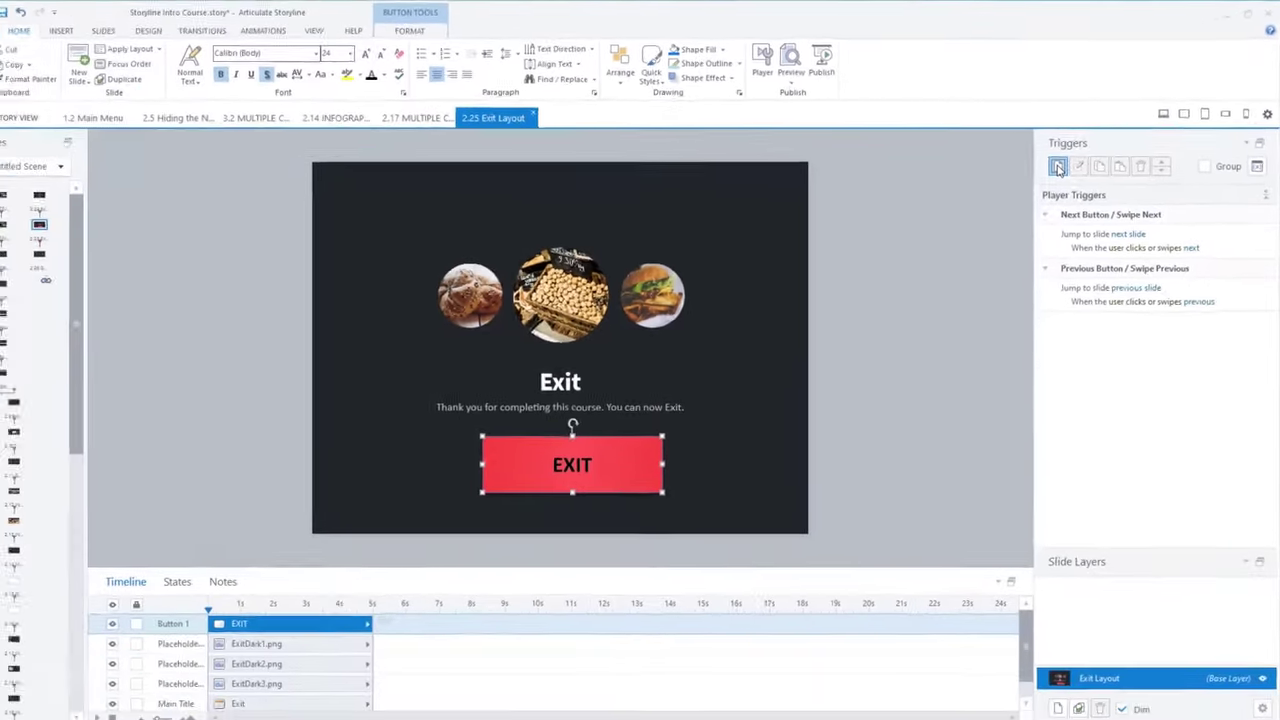
pyautogui.click(937, 258)
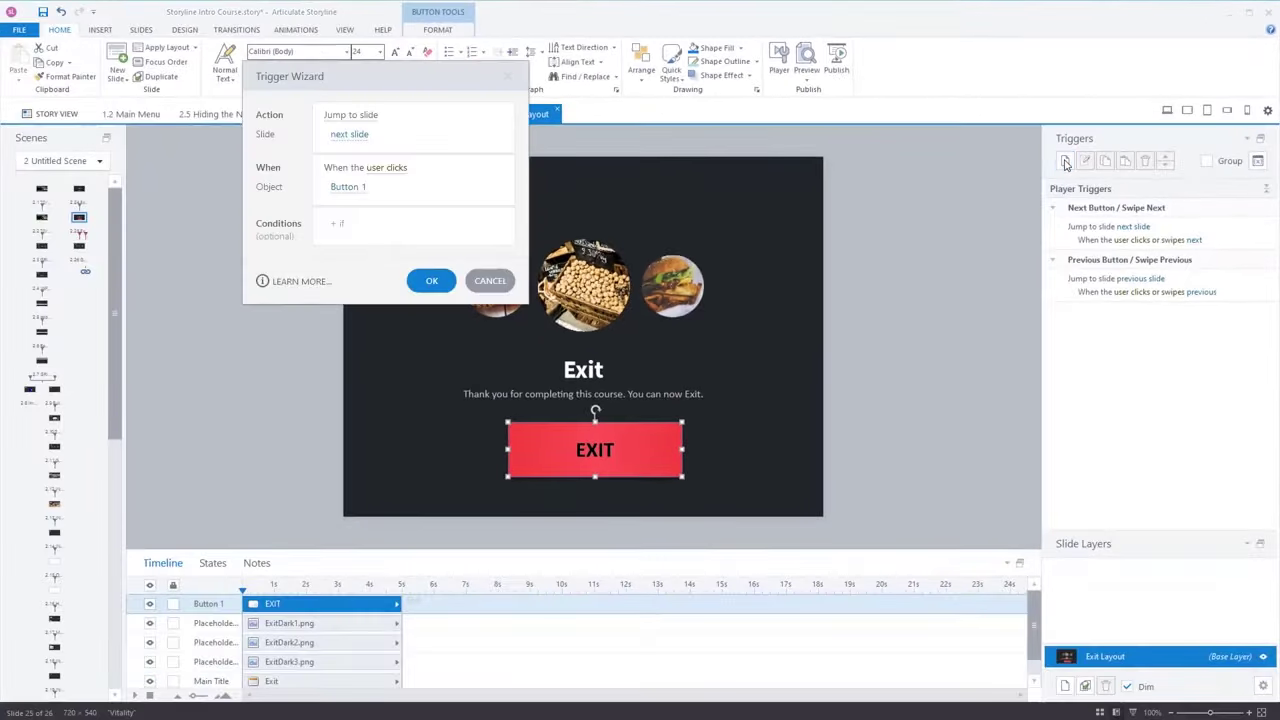
pyautogui.moveTo(458, 77); pyautogui.dragTo(692, 126)
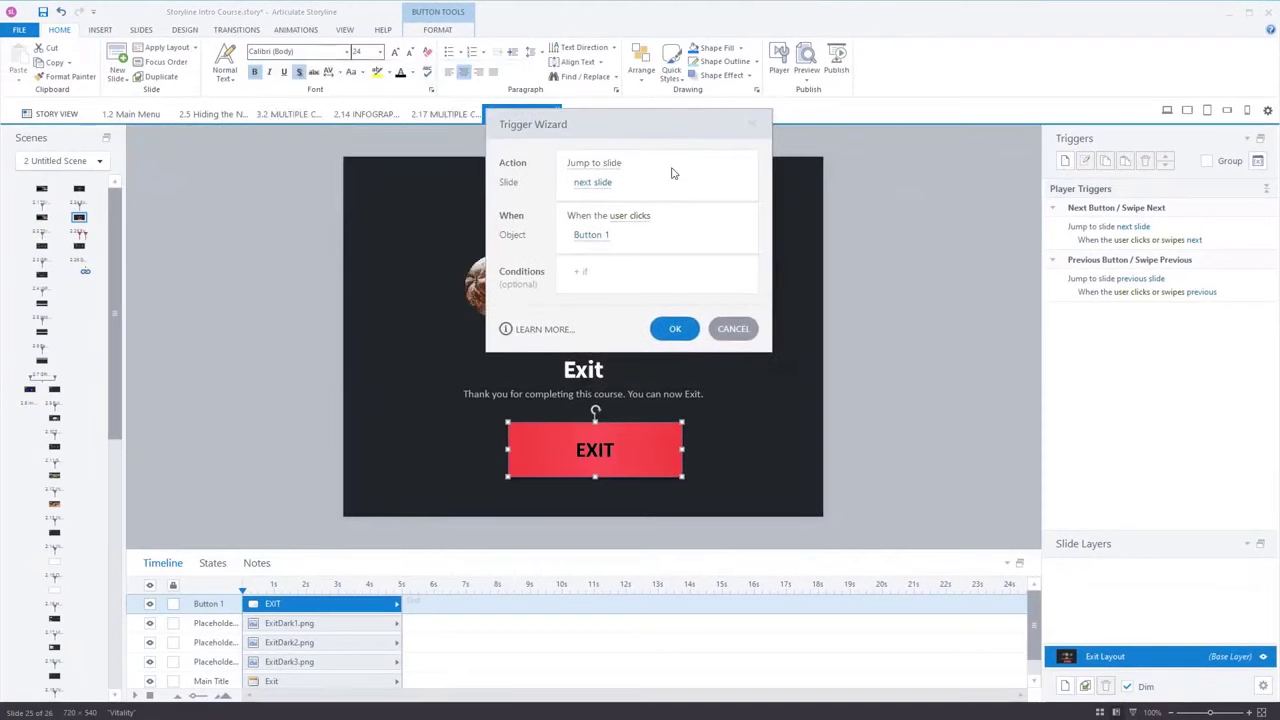
pyautogui.click(611, 165)
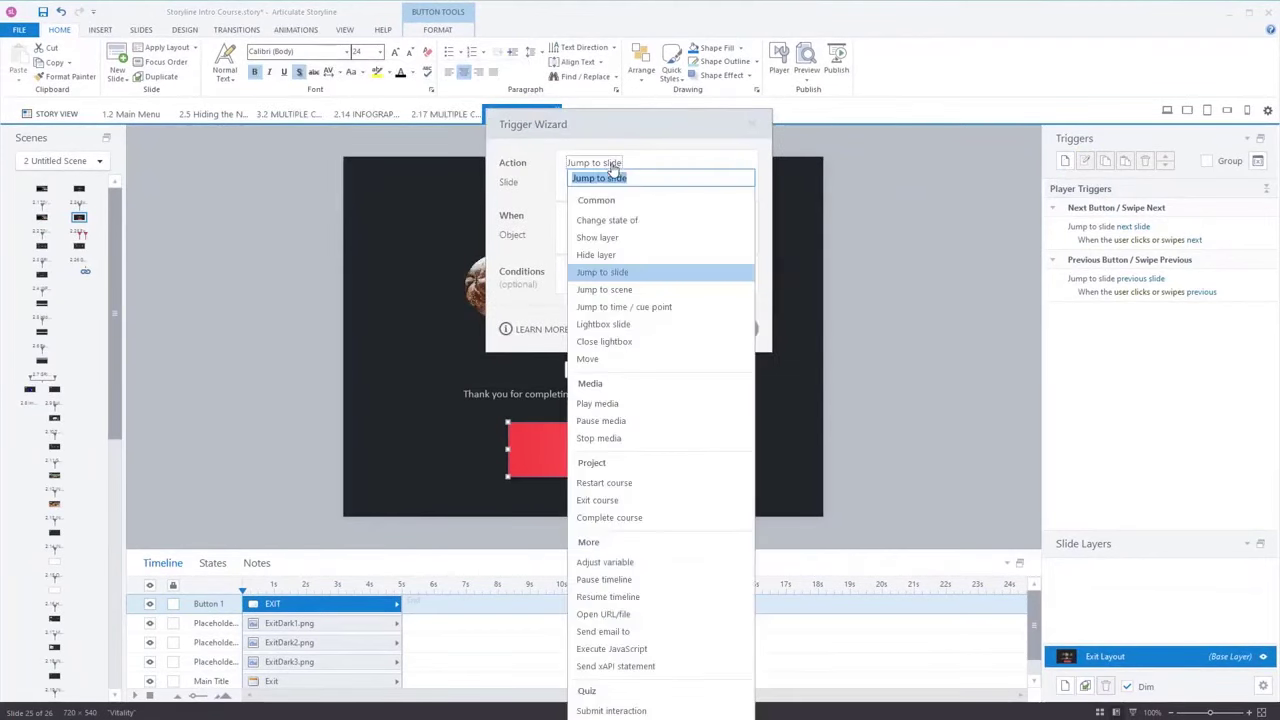
pyautogui.click(617, 505)
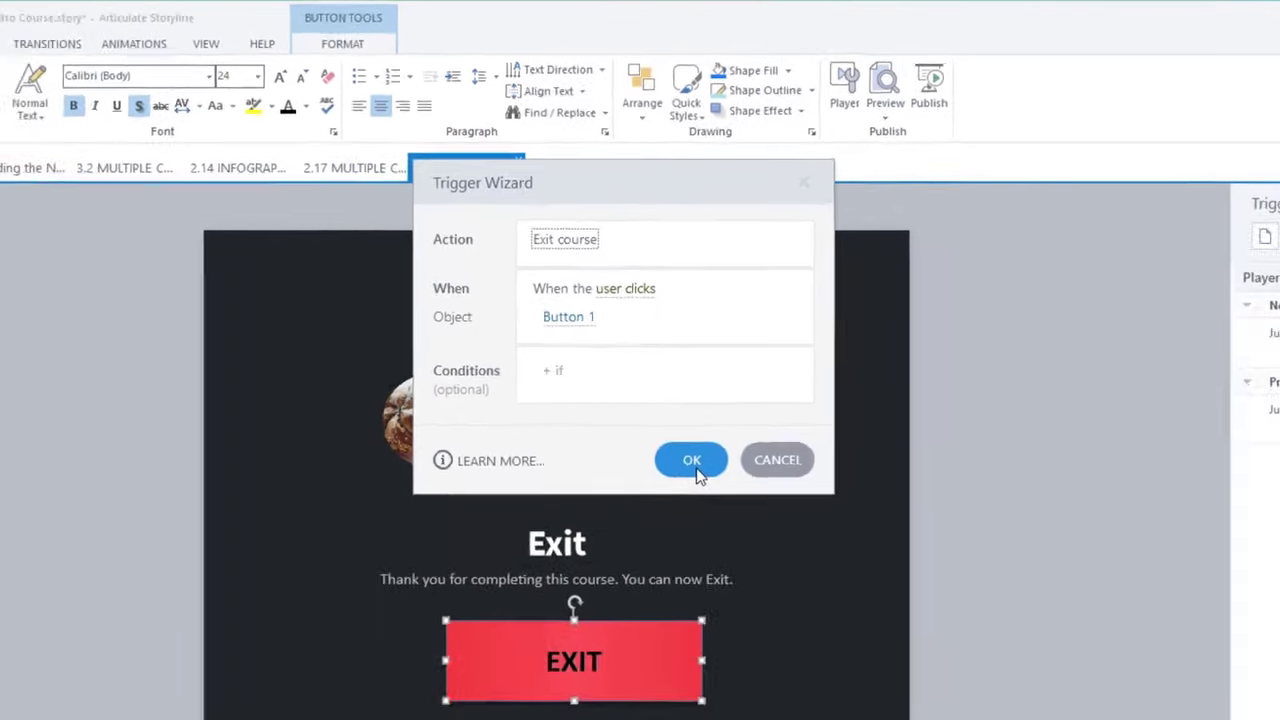
pyautogui.click(704, 538)
pyautogui.click(919, 358)
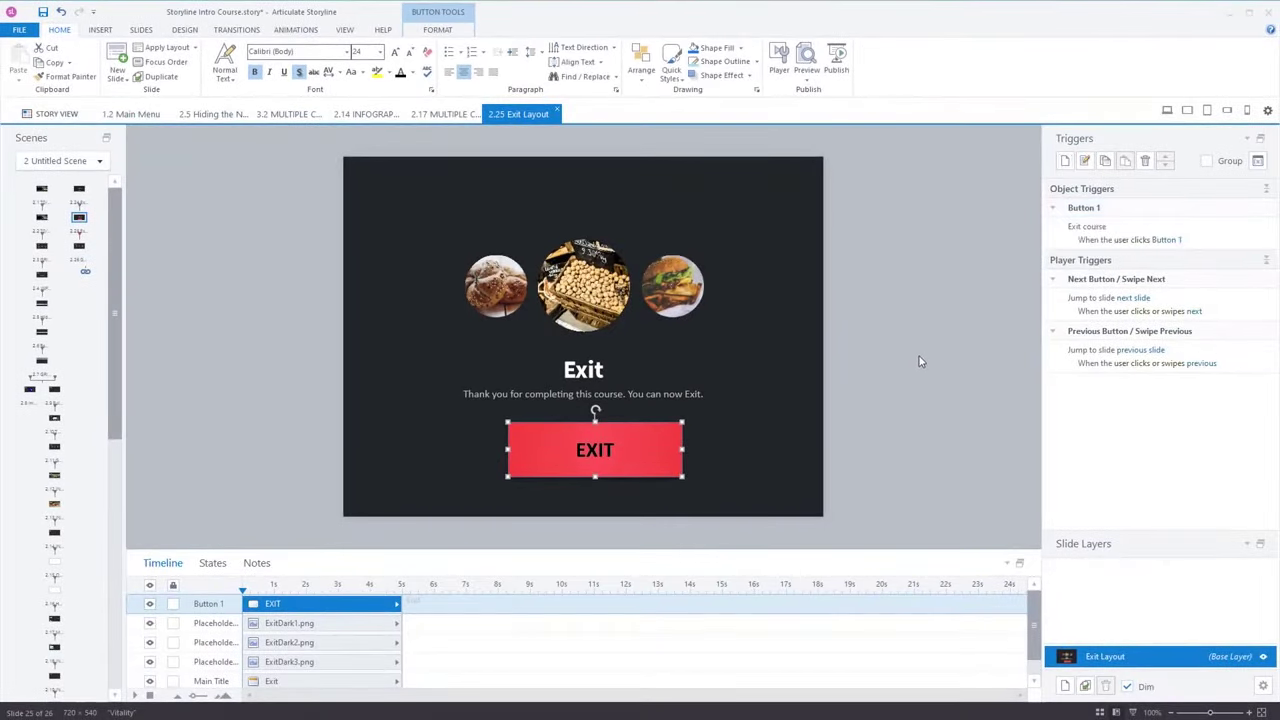
# Preview only slide 2.25 to test the EXIT button with its exit trigger
pyautogui.click(808, 88)
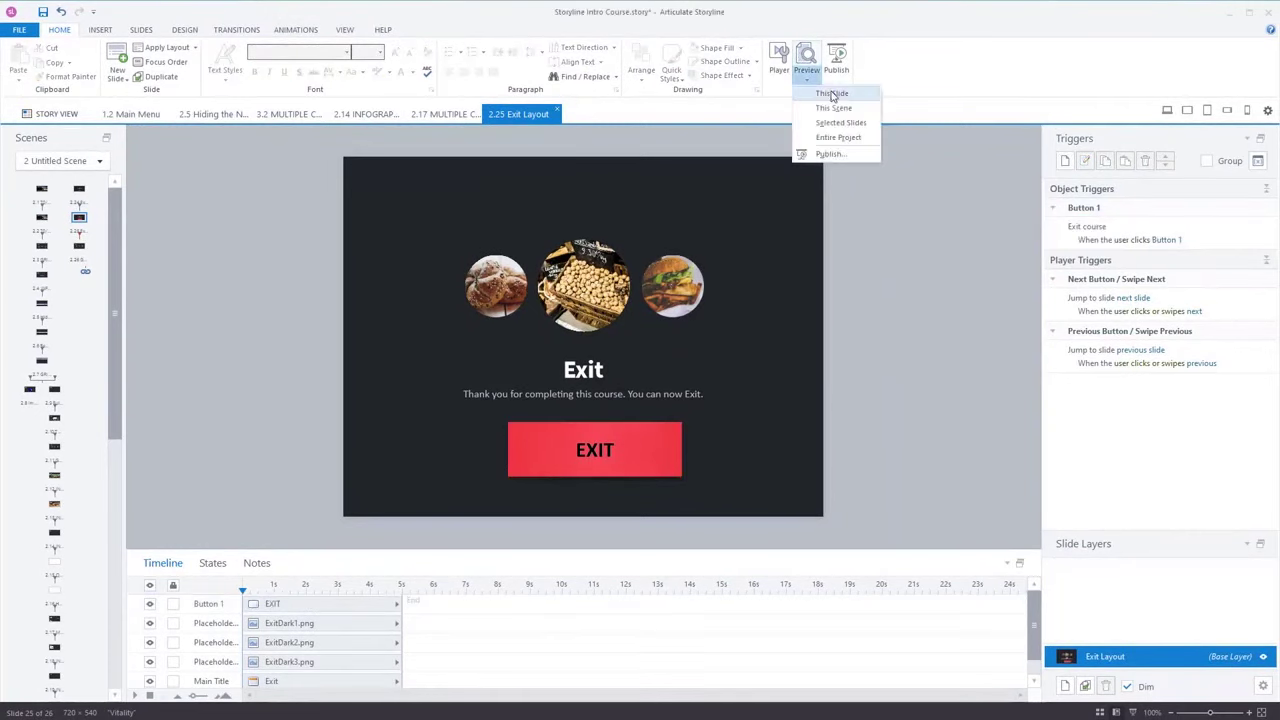
pyautogui.click(831, 94)
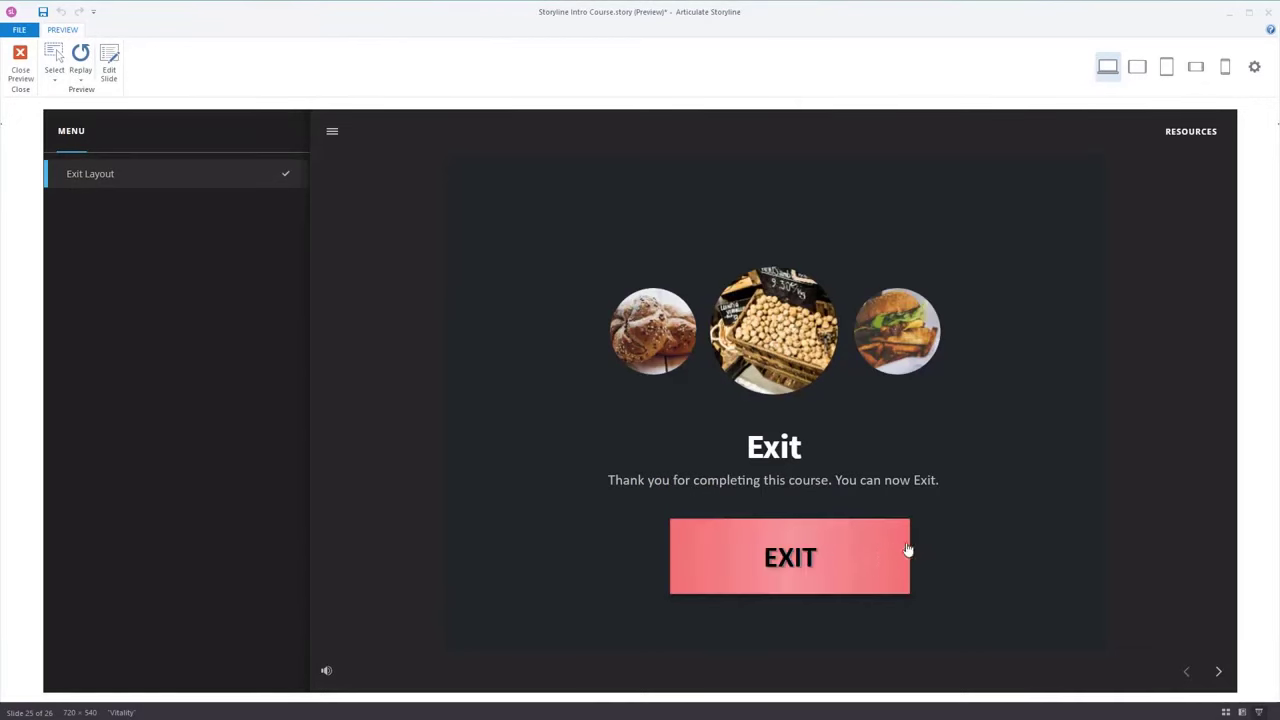
# Test the EXIT button in the slide preview and check its trigger on the slide
pyautogui.click(869, 553)
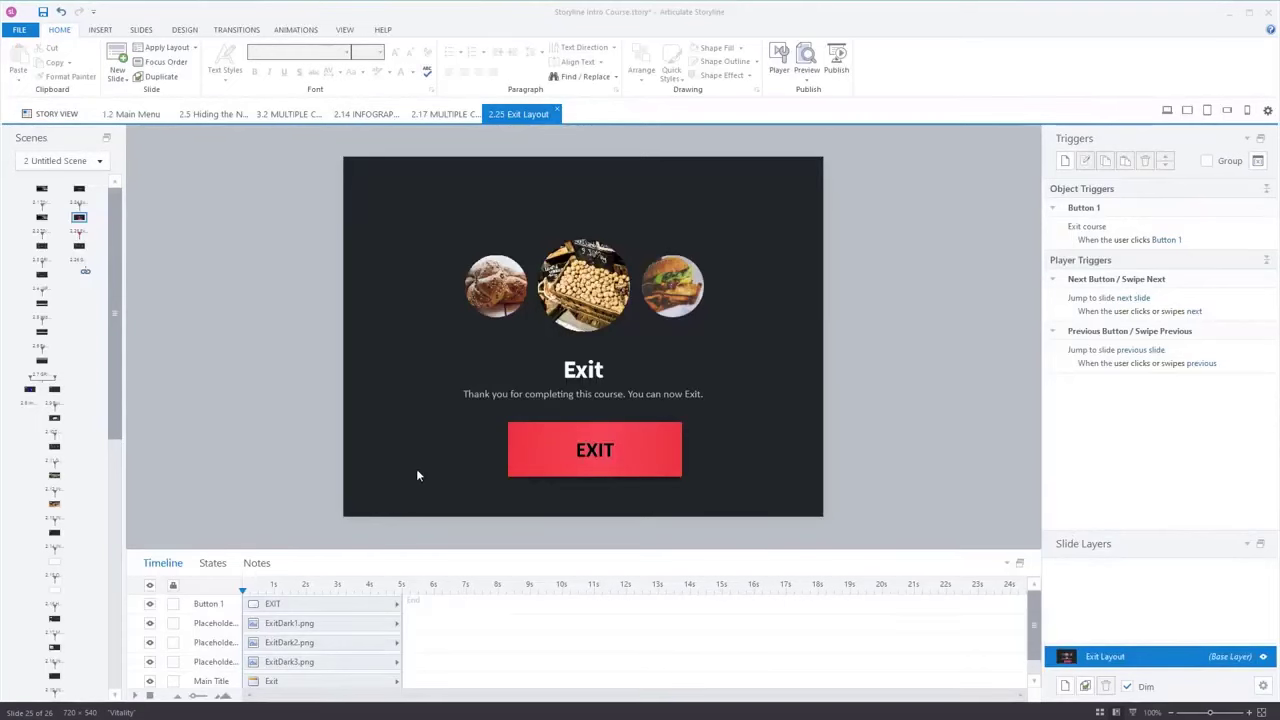
pyautogui.click(513, 456)
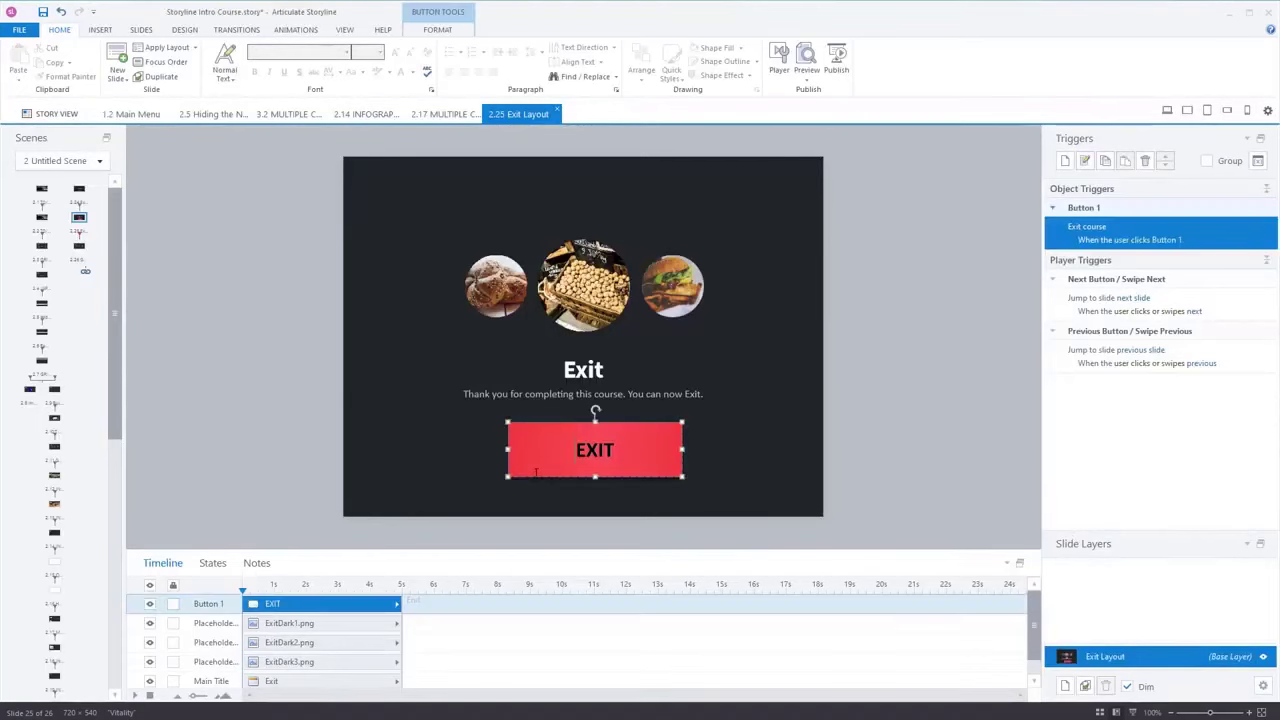
pyautogui.click(363, 360)
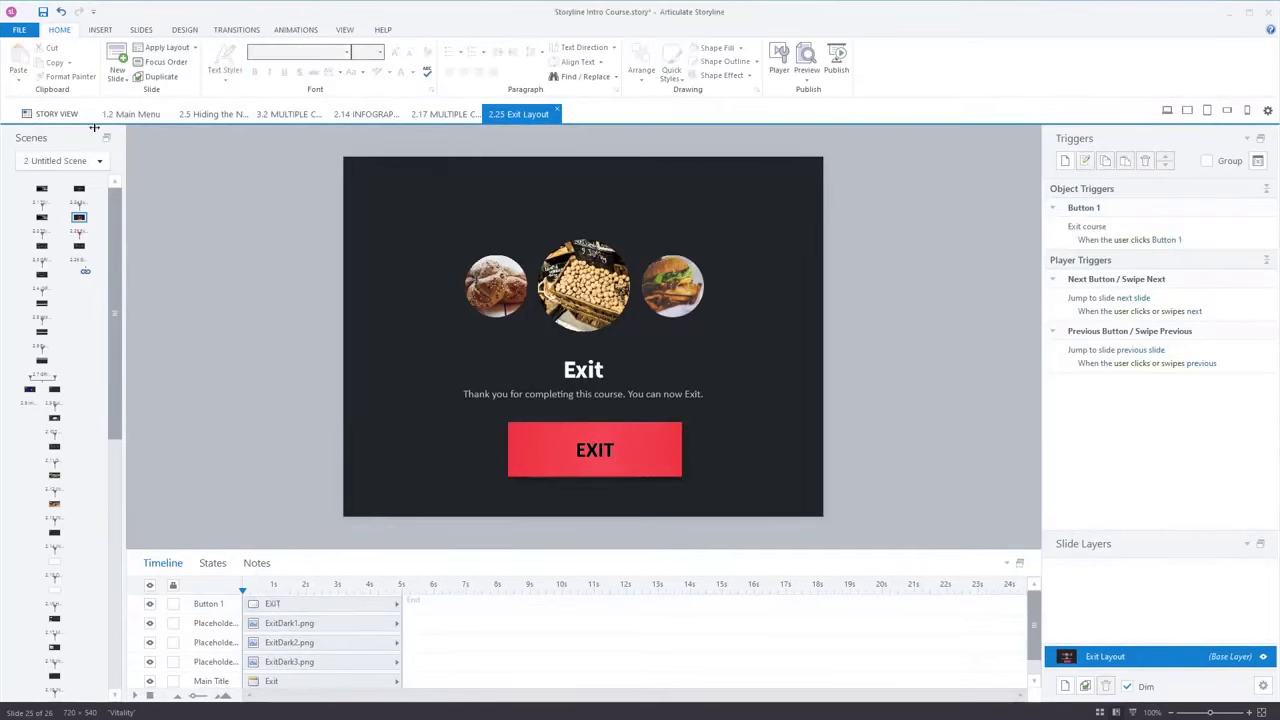
# Draw a circle about 172 px in diameter on the exit slide, beside the Exit title
pyautogui.click(100, 32)
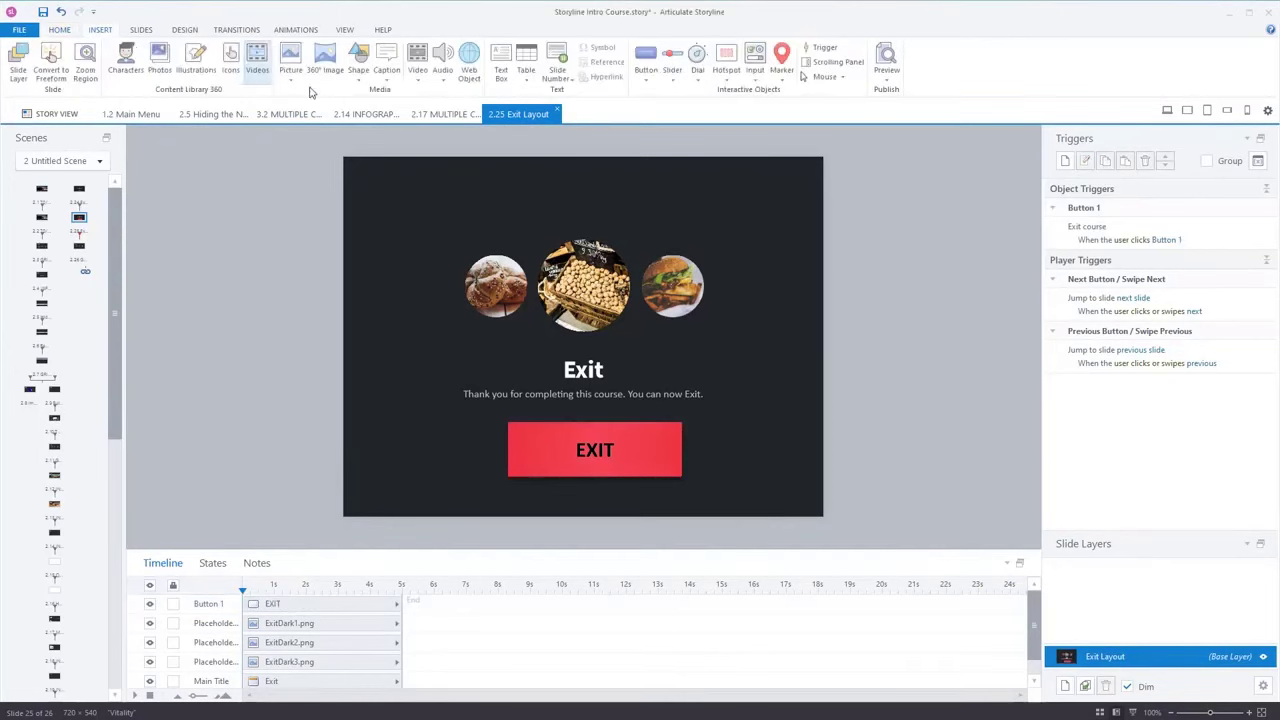
pyautogui.click(358, 67)
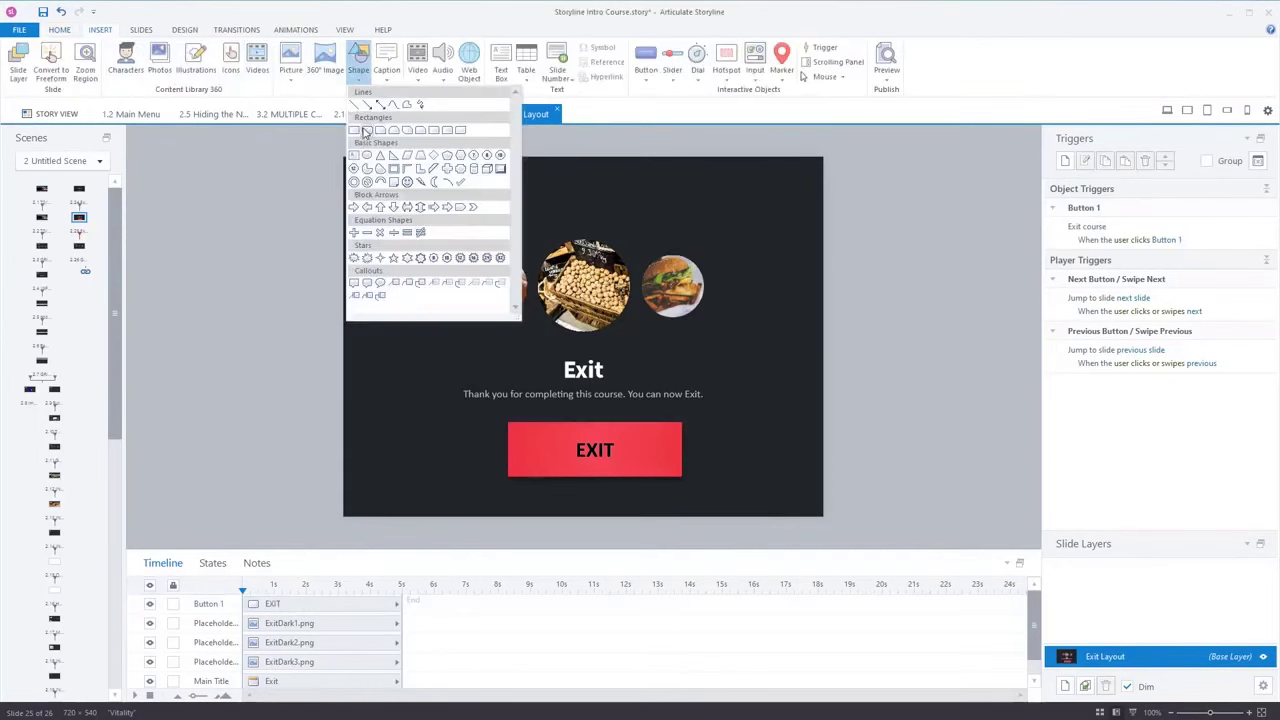
pyautogui.click(373, 156)
pyautogui.moveTo(369, 318); pyautogui.dragTo(484, 431)
pyautogui.click(425, 375)
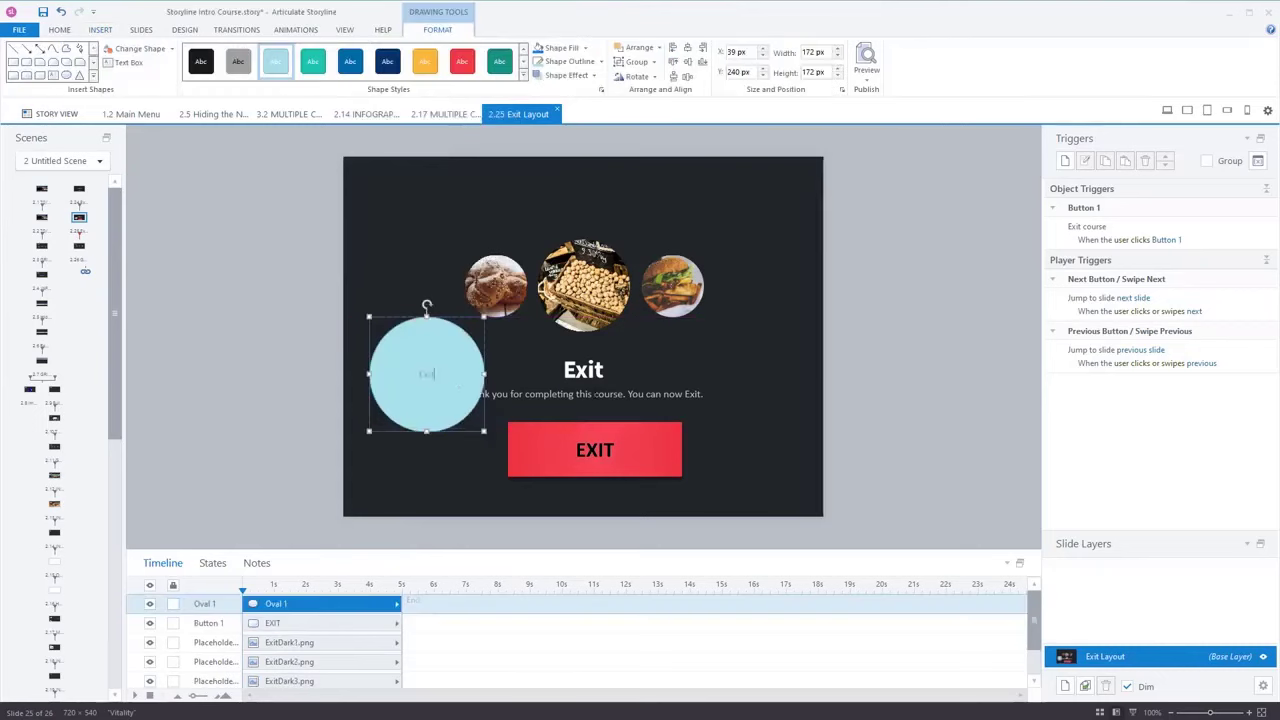
# Label the circle "Exit" and set its text size to 36
pyautogui.write('Exit')
pyautogui.hotkey('ctrl', 'a')
pyautogui.click(59, 29)
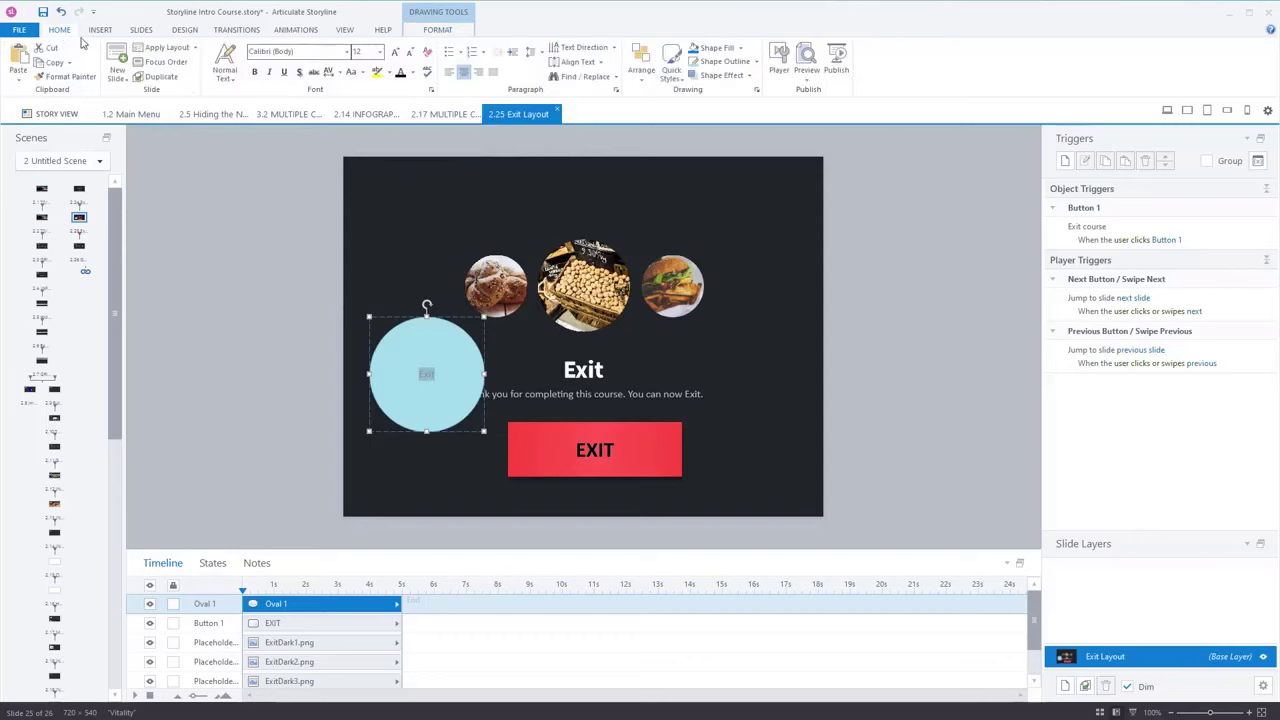
pyautogui.click(379, 52)
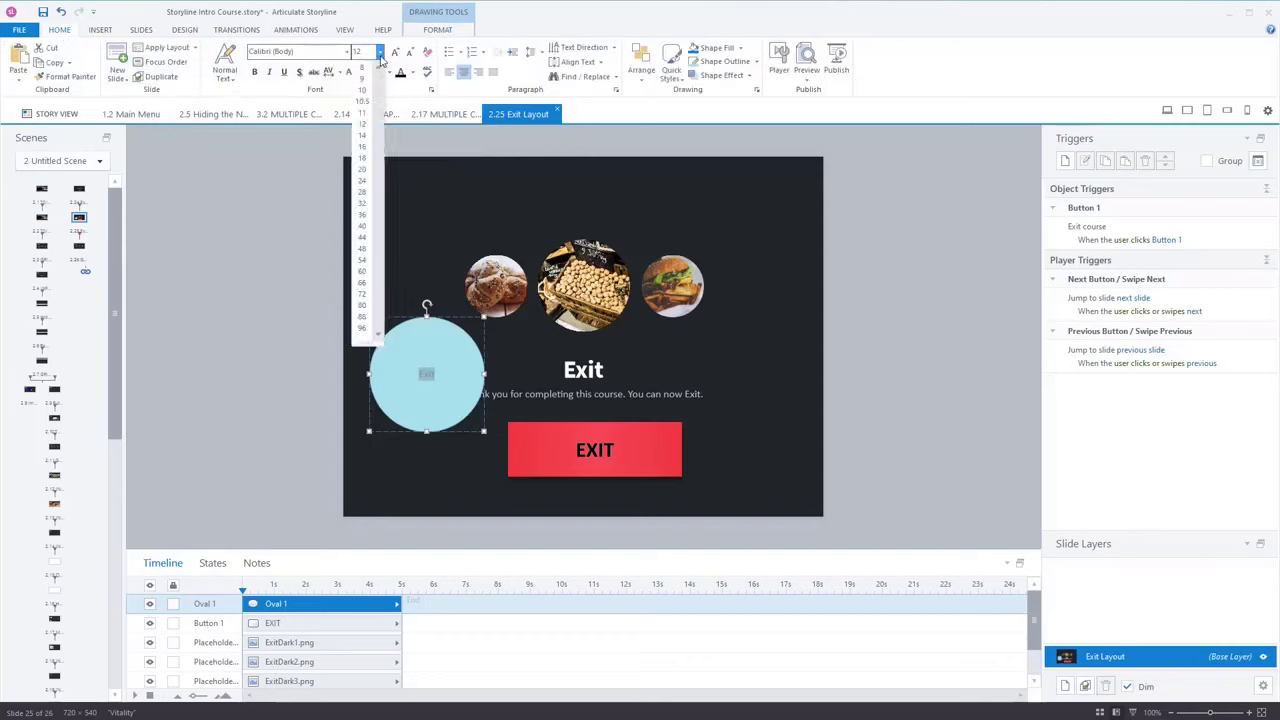
pyautogui.click(366, 215)
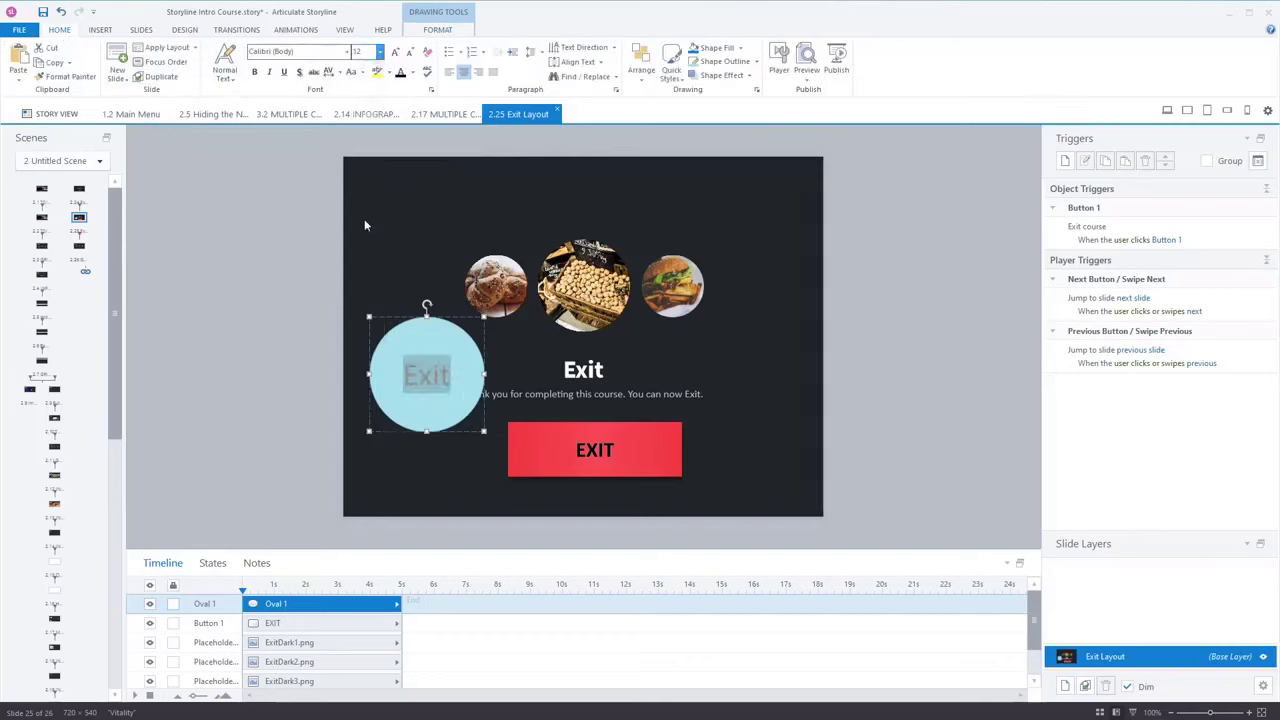
pyautogui.click(922, 393)
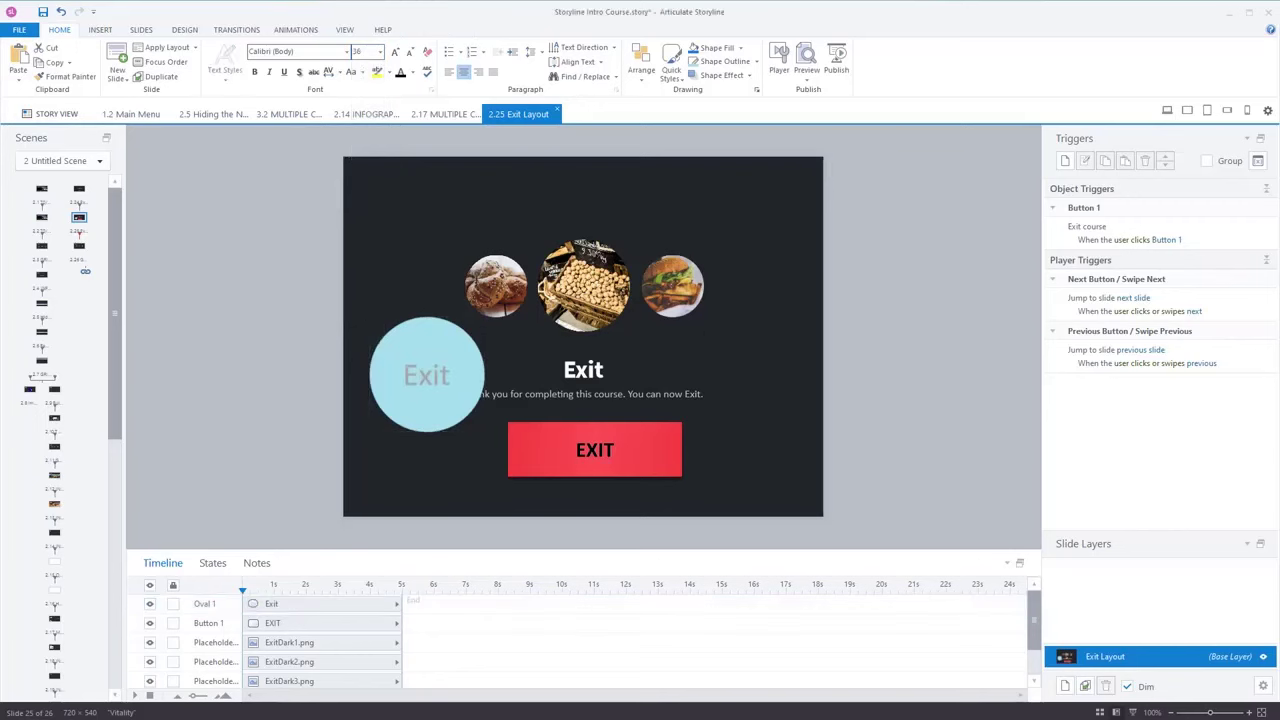
# Add a trigger to the circle that exits the course when the user clicks it
pyautogui.click(462, 418)
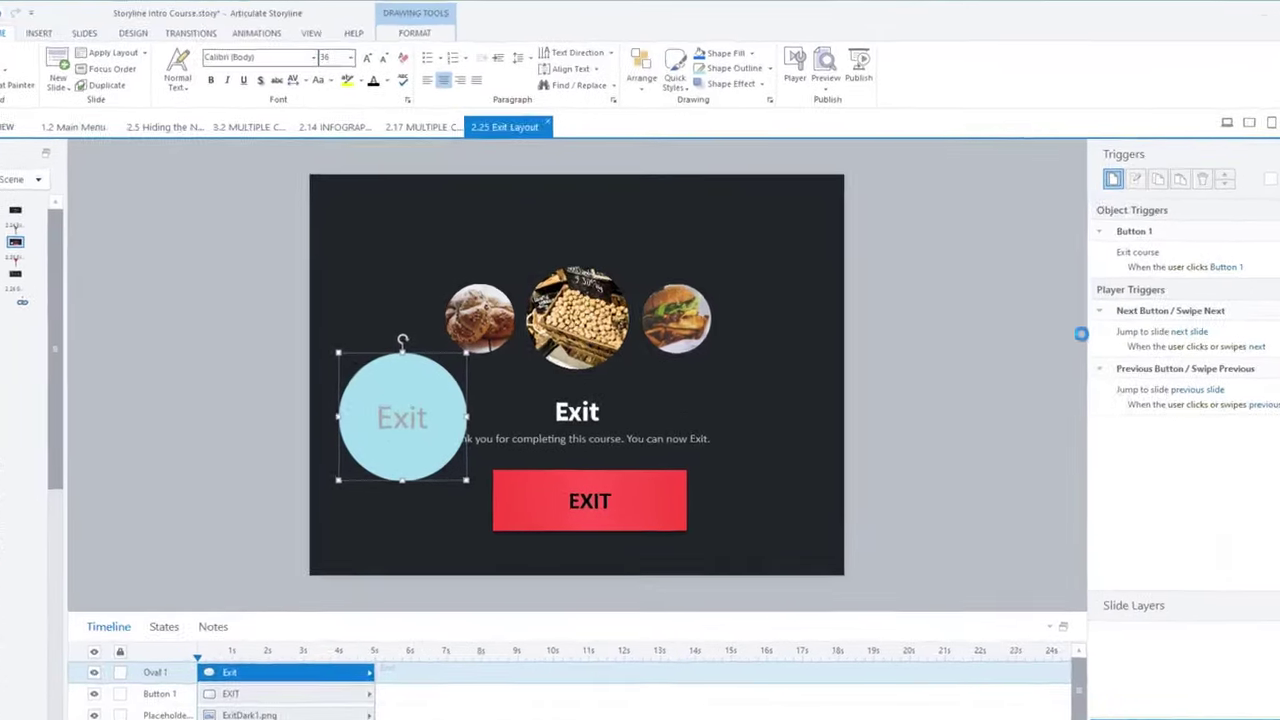
pyautogui.click(1065, 161)
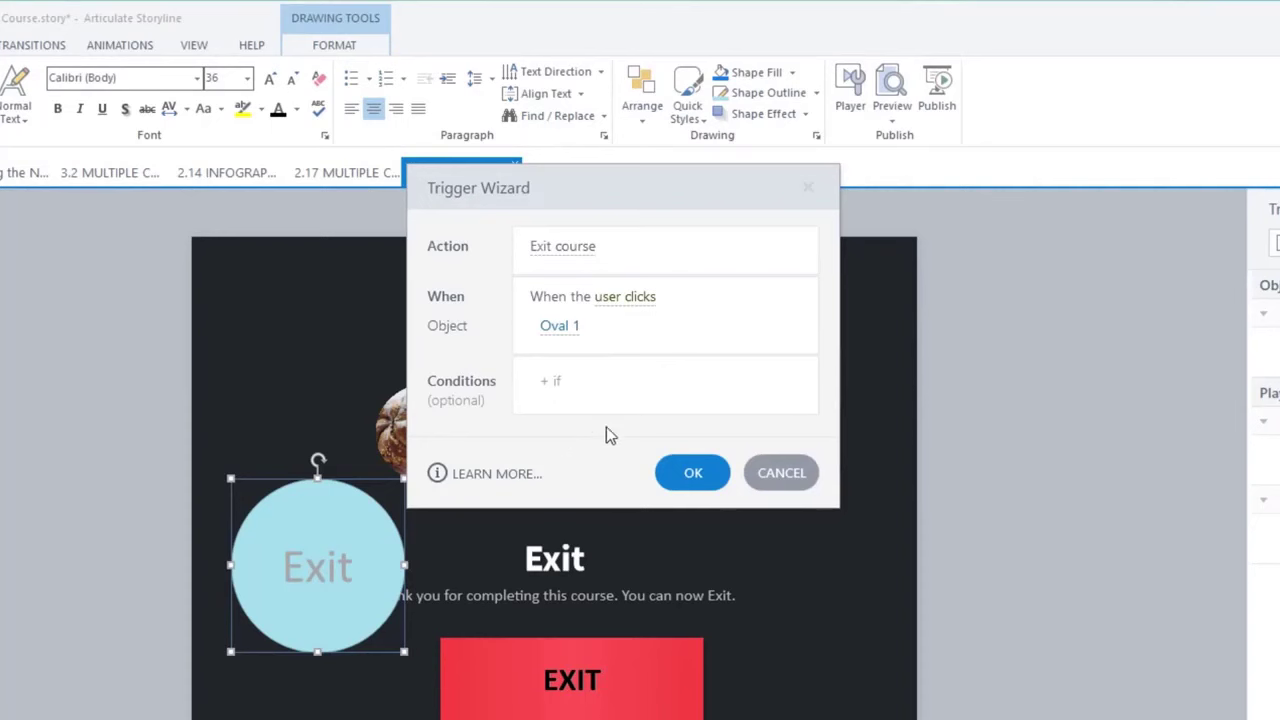
pyautogui.click(716, 489)
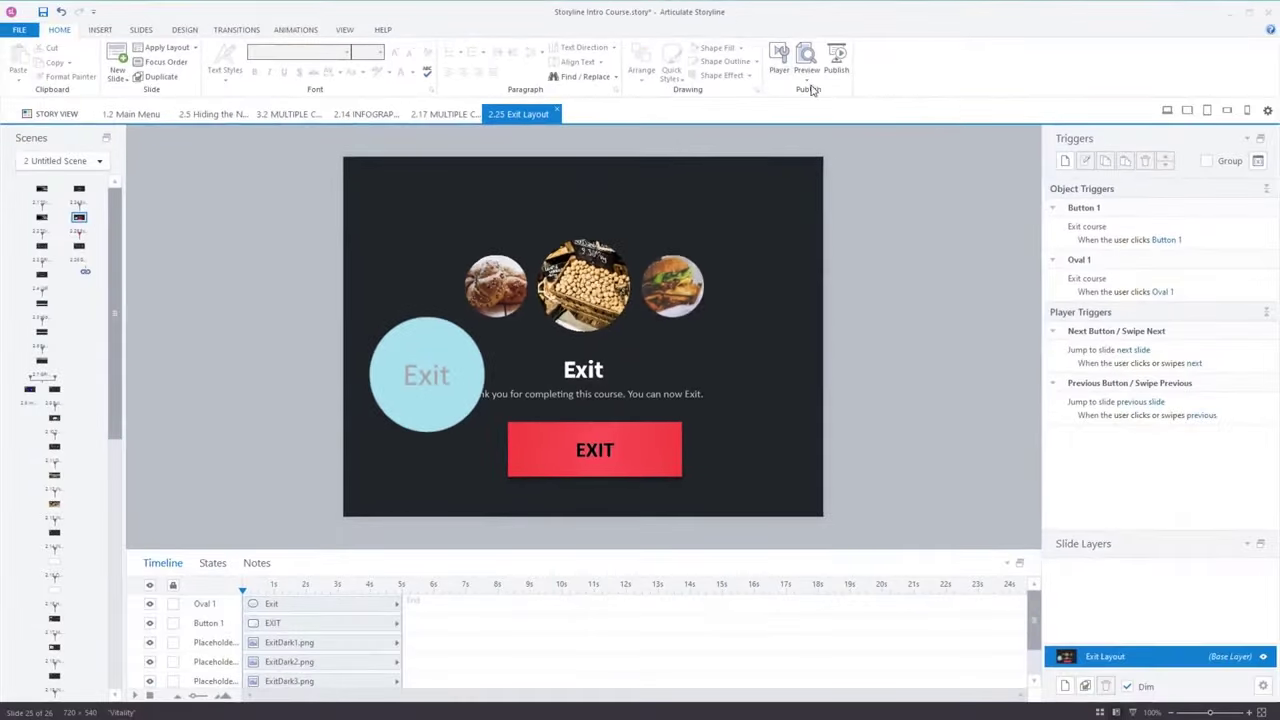
# Preview this slide and test the circular Exit shape
pyautogui.click(807, 80)
pyautogui.click(836, 103)
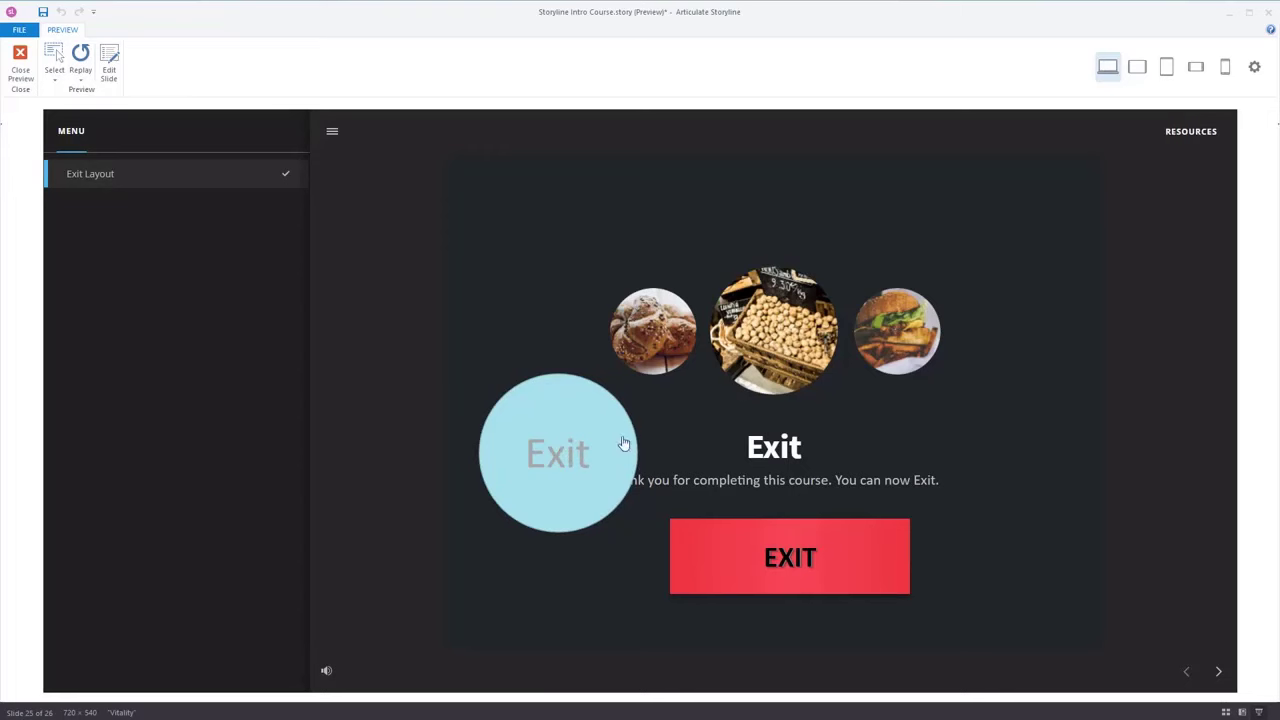
pyautogui.click(555, 429)
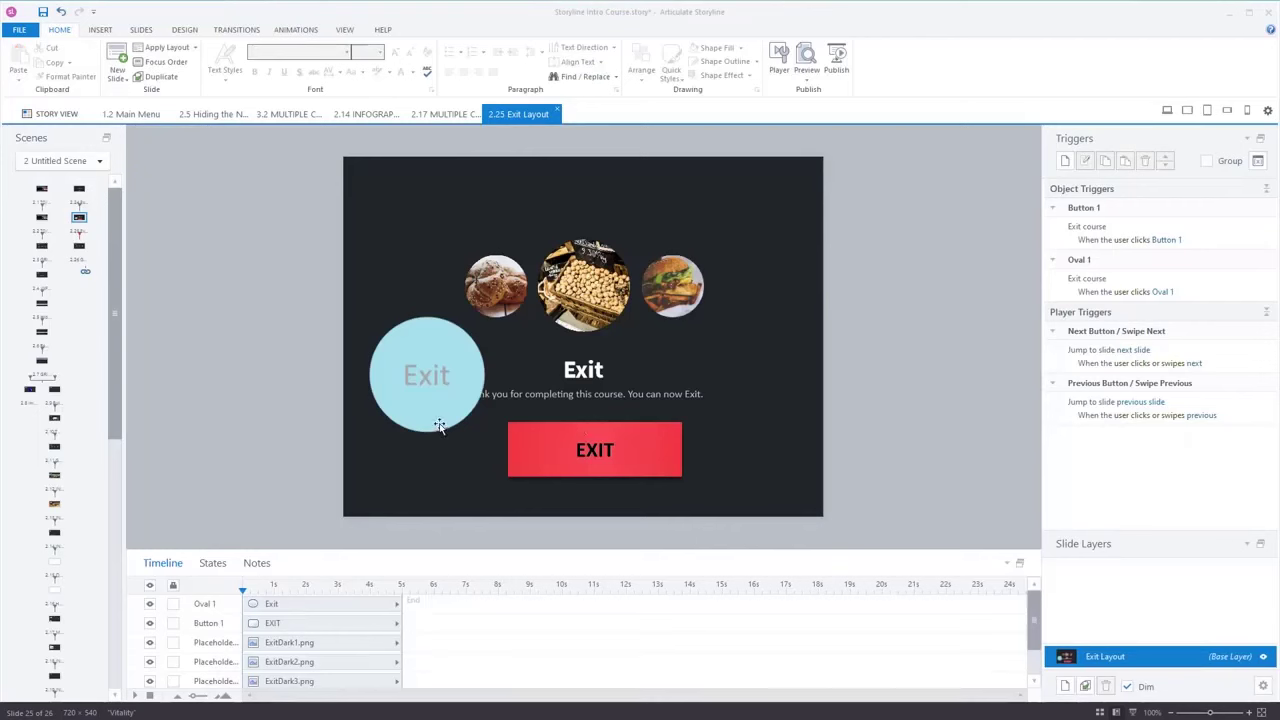
# Delete the circular Exit shape from the slide, keeping the red EXIT button
pyautogui.click(437, 423)
pyautogui.click(605, 468)
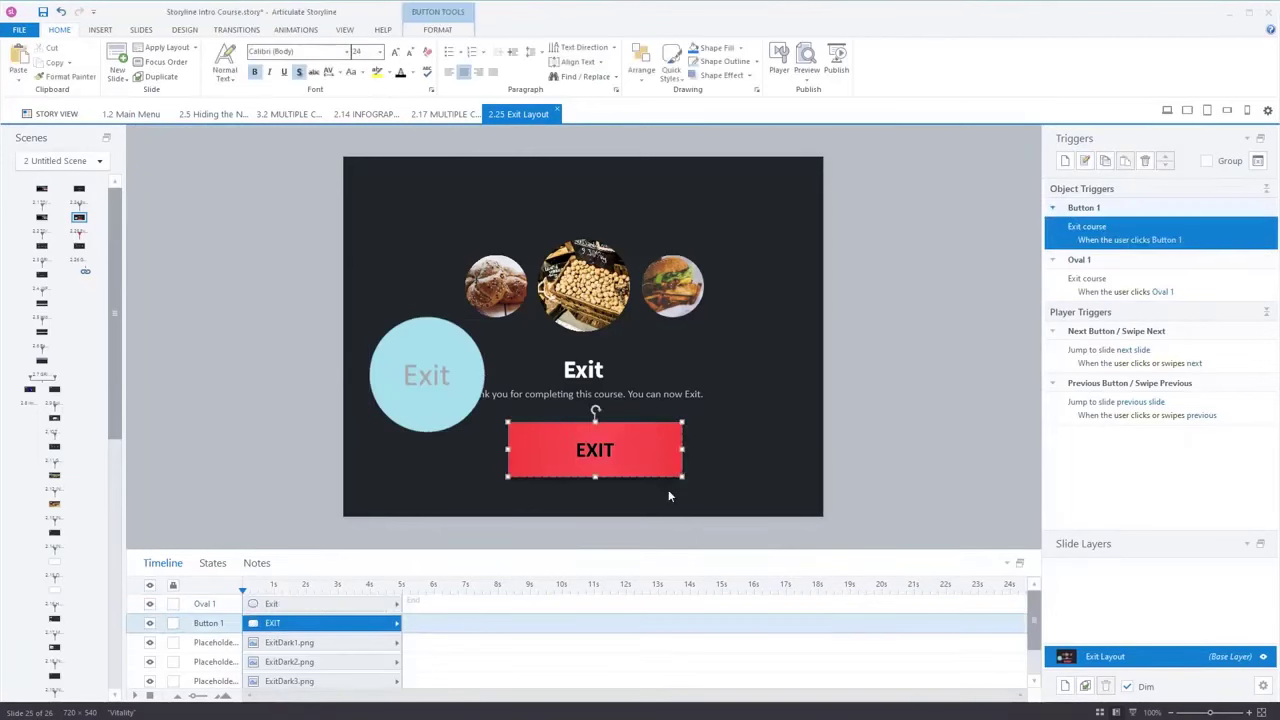
pyautogui.click(743, 466)
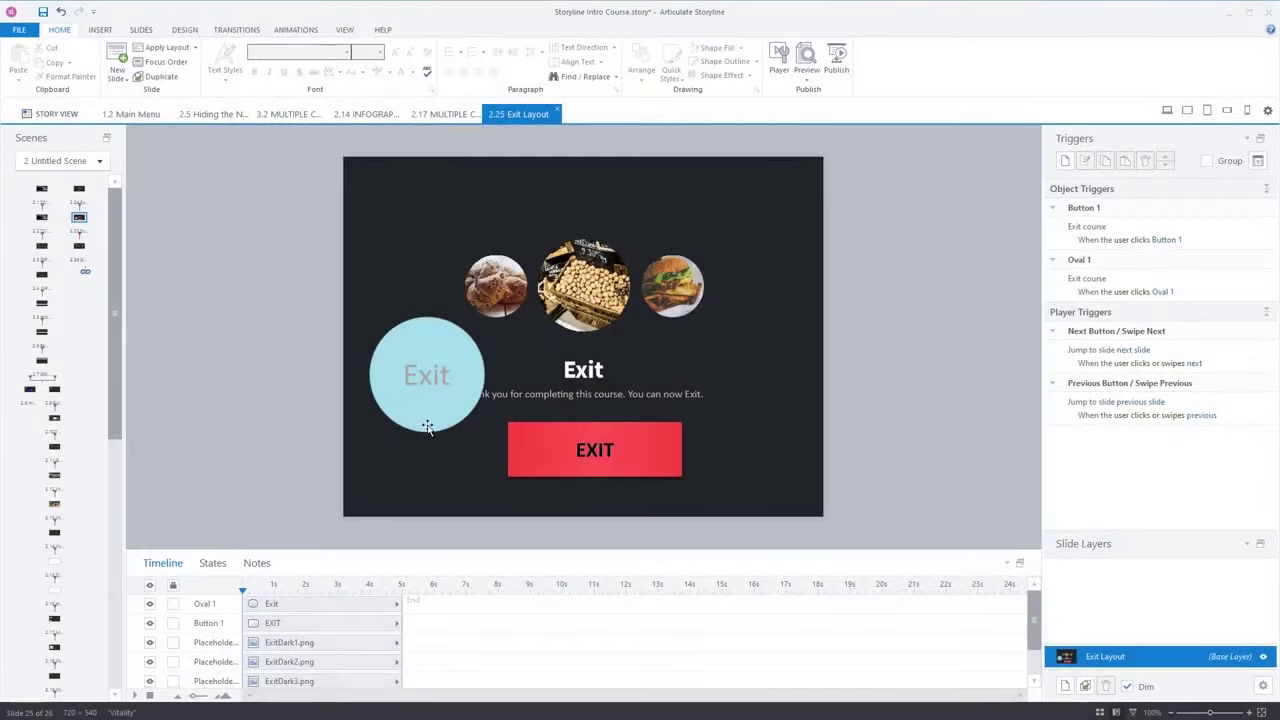
pyautogui.click(427, 427)
pyautogui.press('Delete')
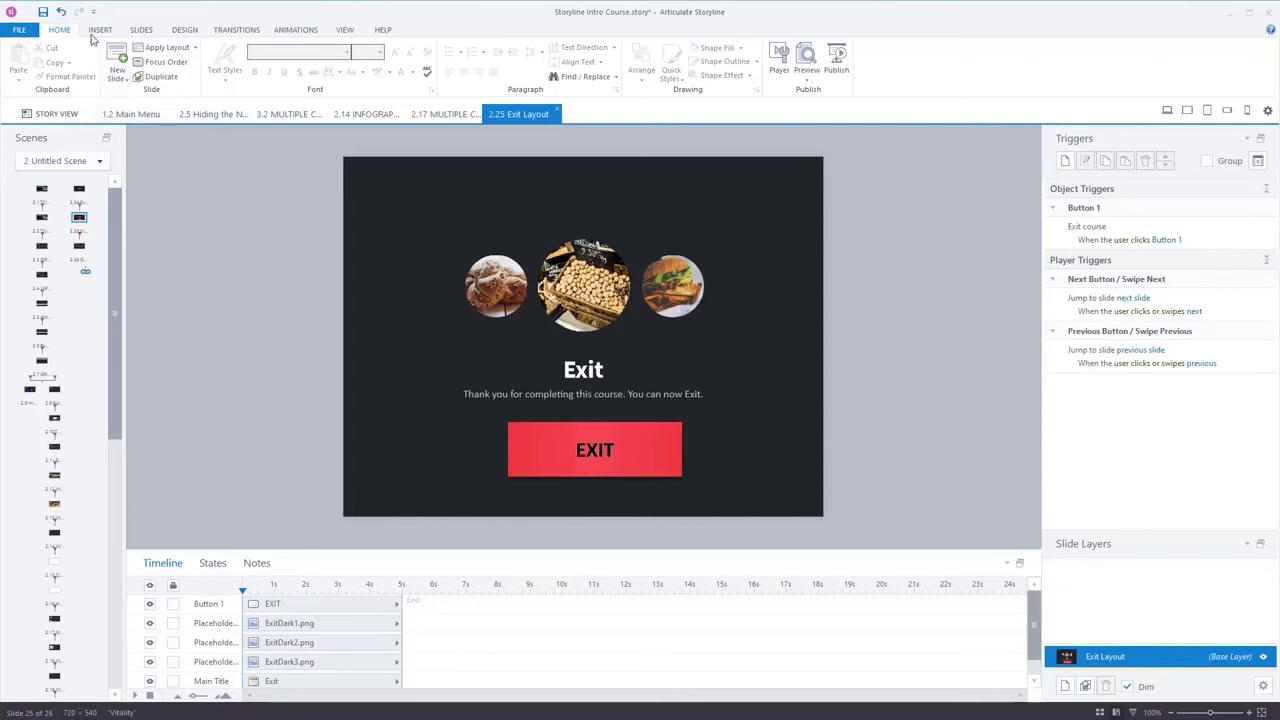
pyautogui.click(1065, 160)
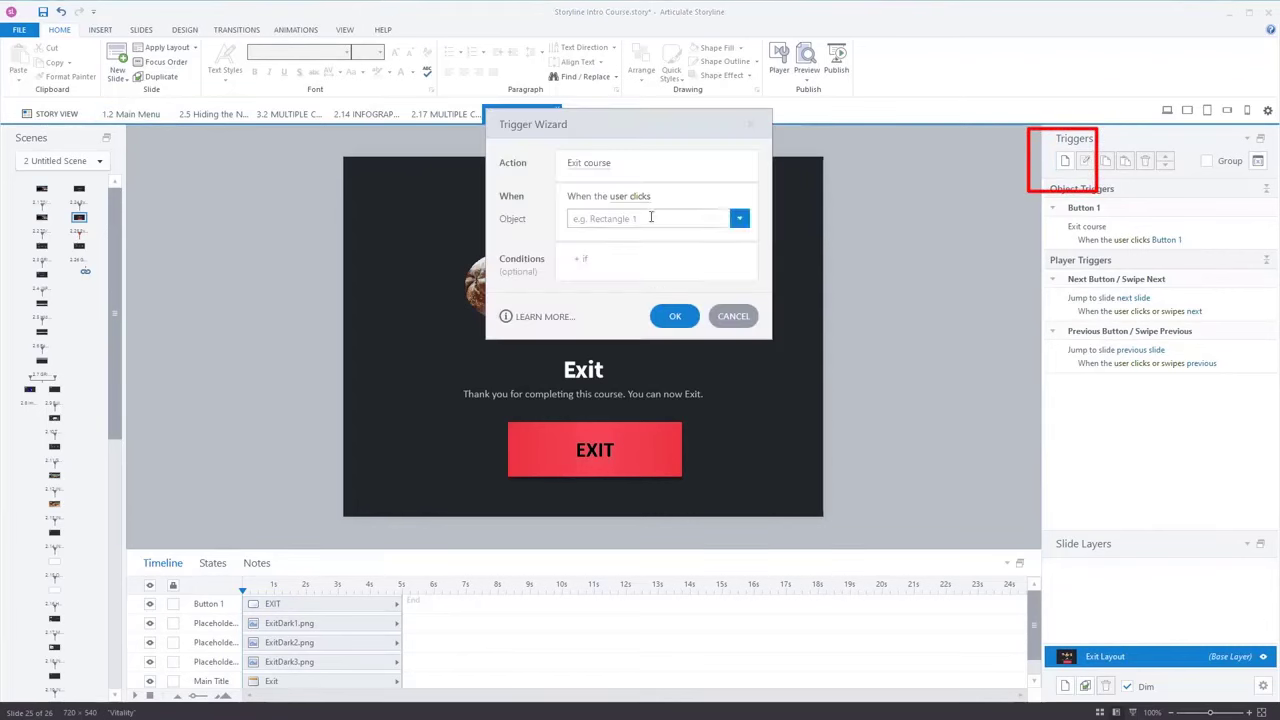
pyautogui.click(596, 163)
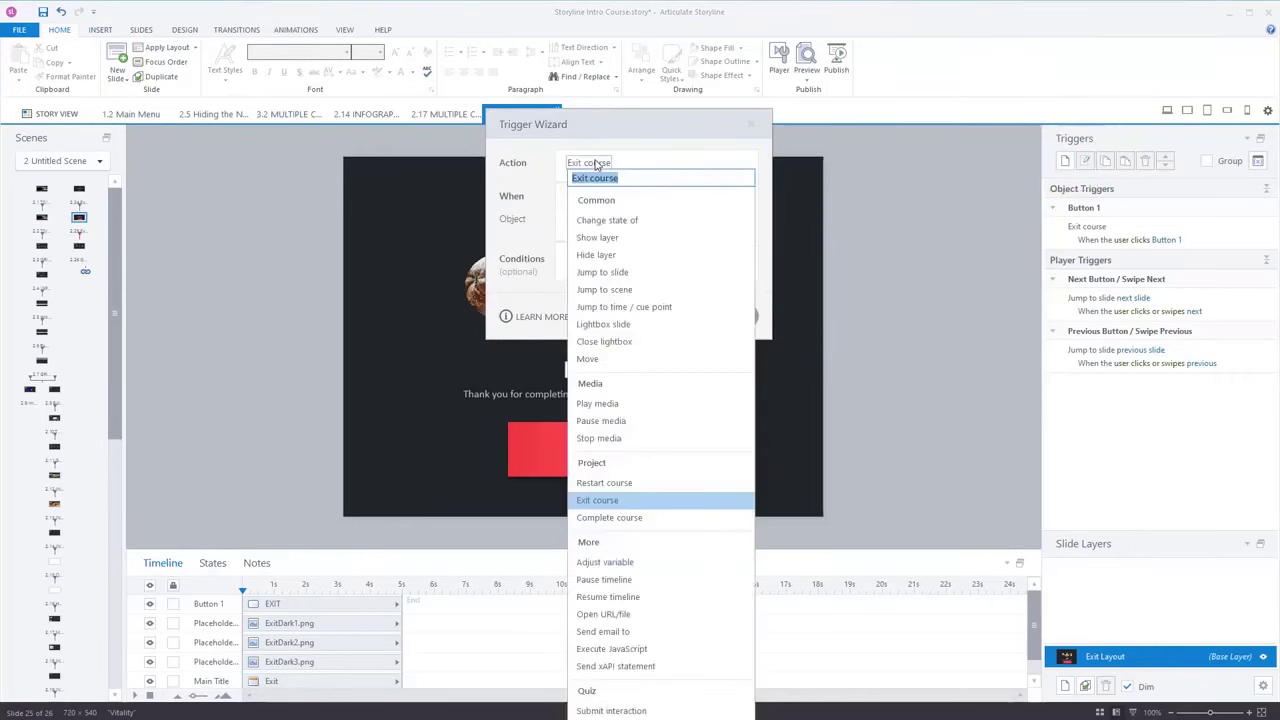
pyautogui.click(605, 614)
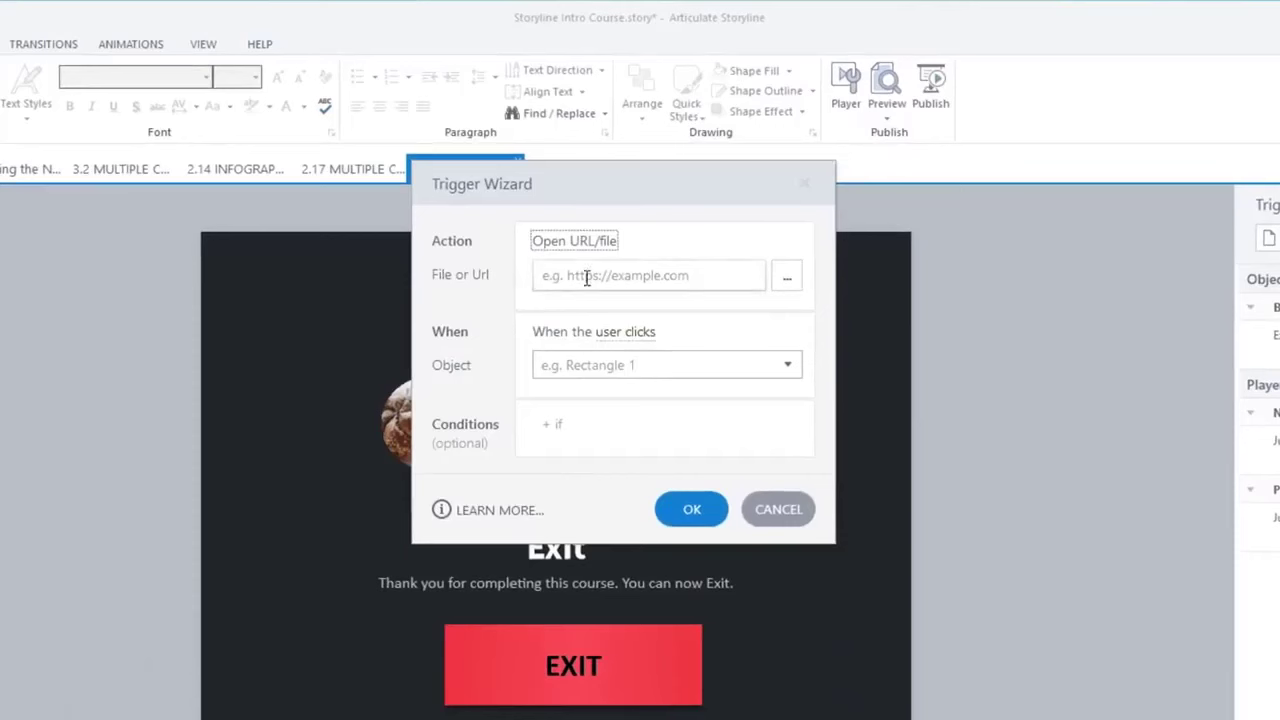
pyautogui.click(582, 275)
pyautogui.write('https:/')
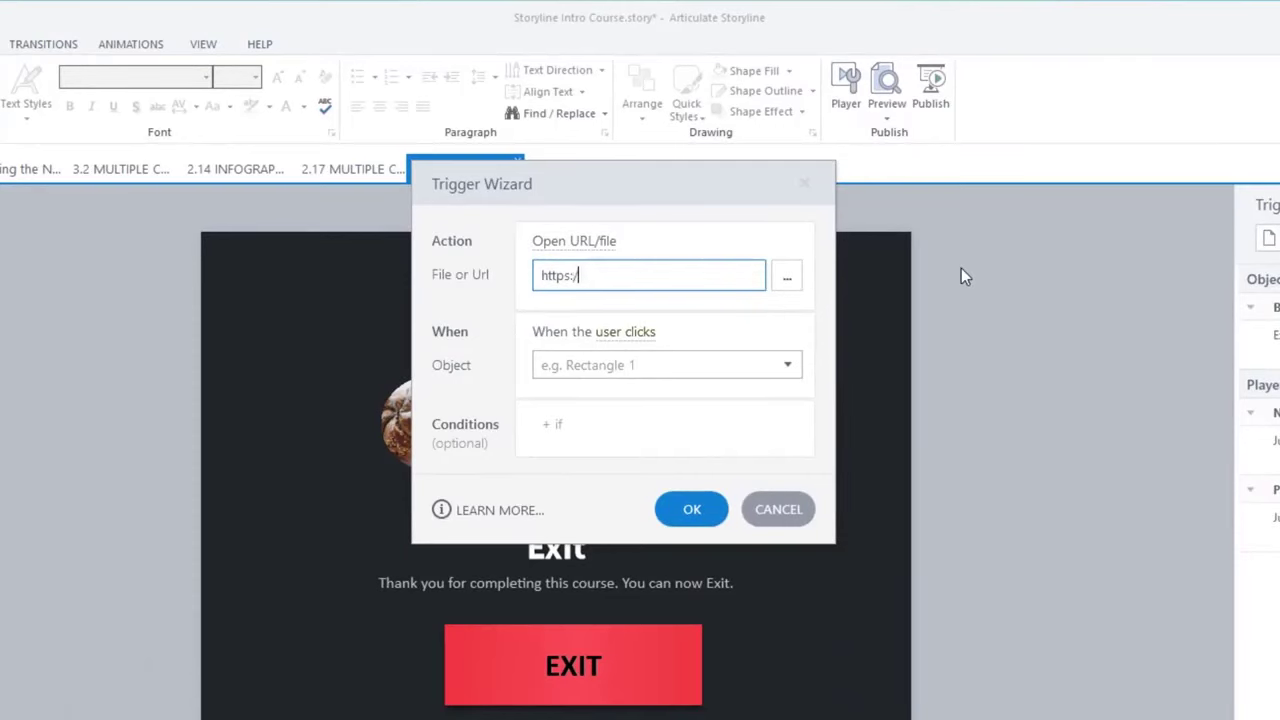
pyautogui.write('/www.google.com')
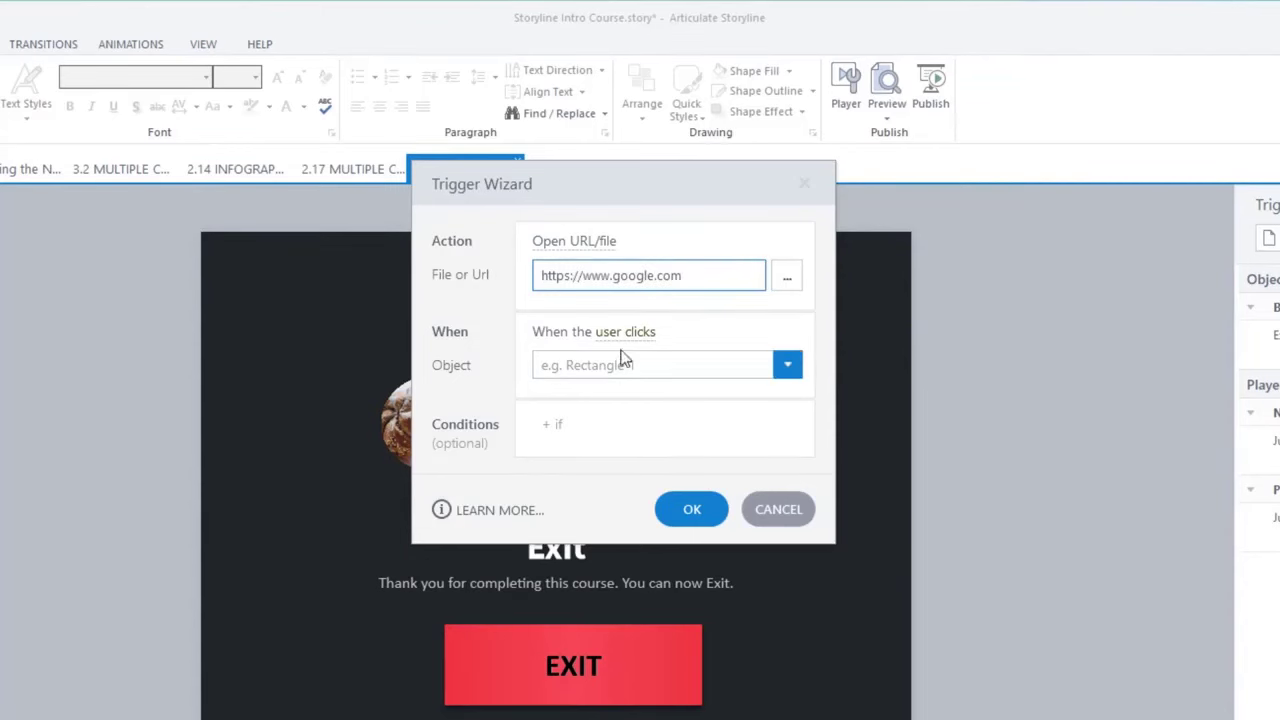
# Assign the new trigger to clicks on Button 1 and move it above the Exit course trigger
pyautogui.click(787, 364)
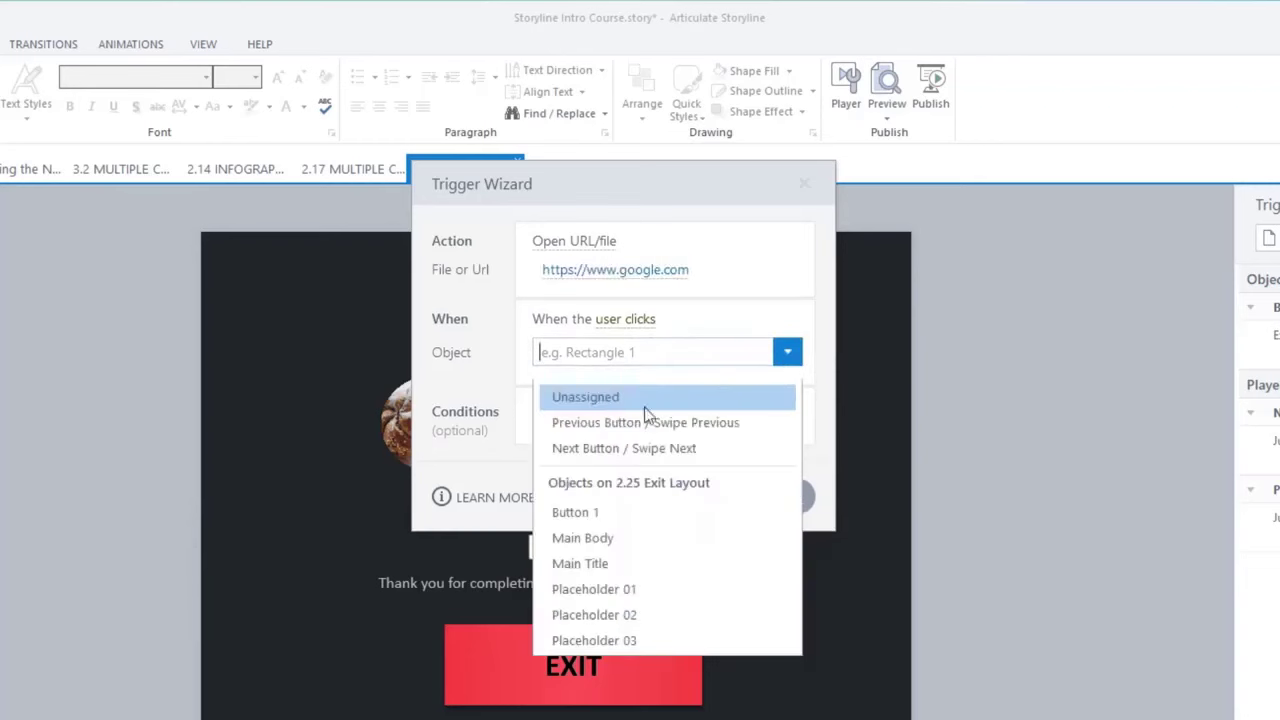
pyautogui.click(598, 515)
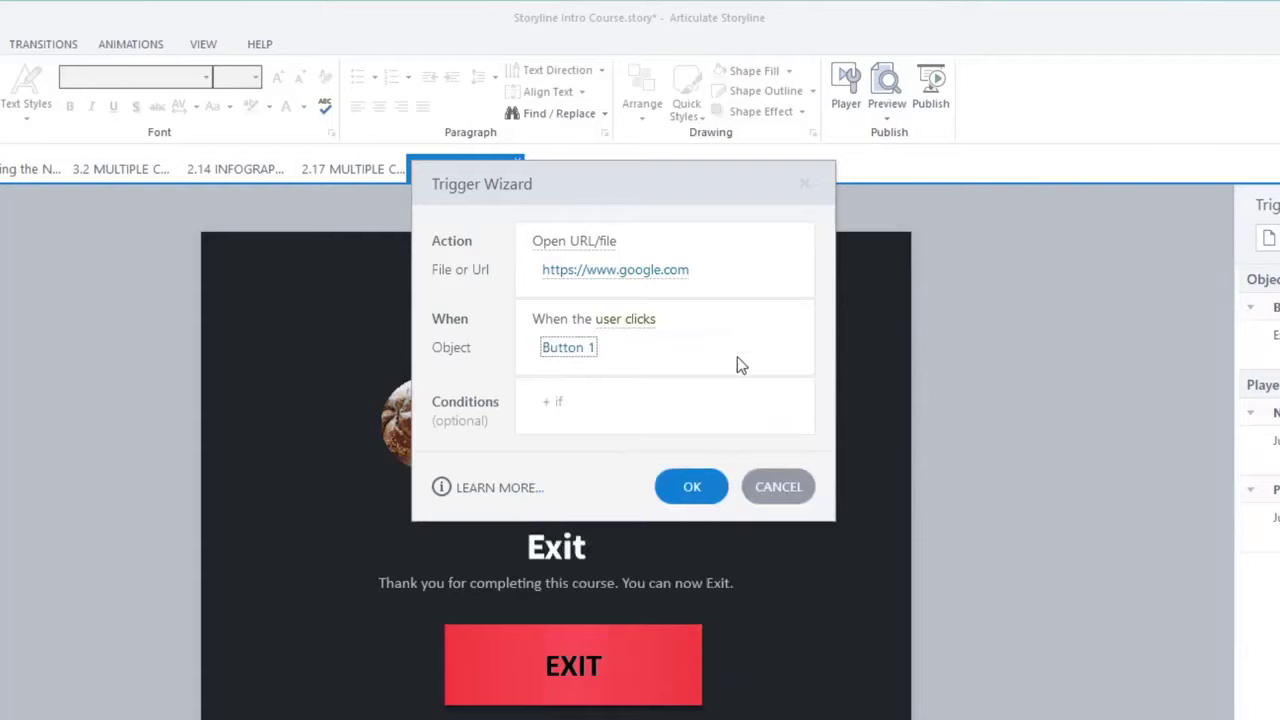
pyautogui.click(692, 486)
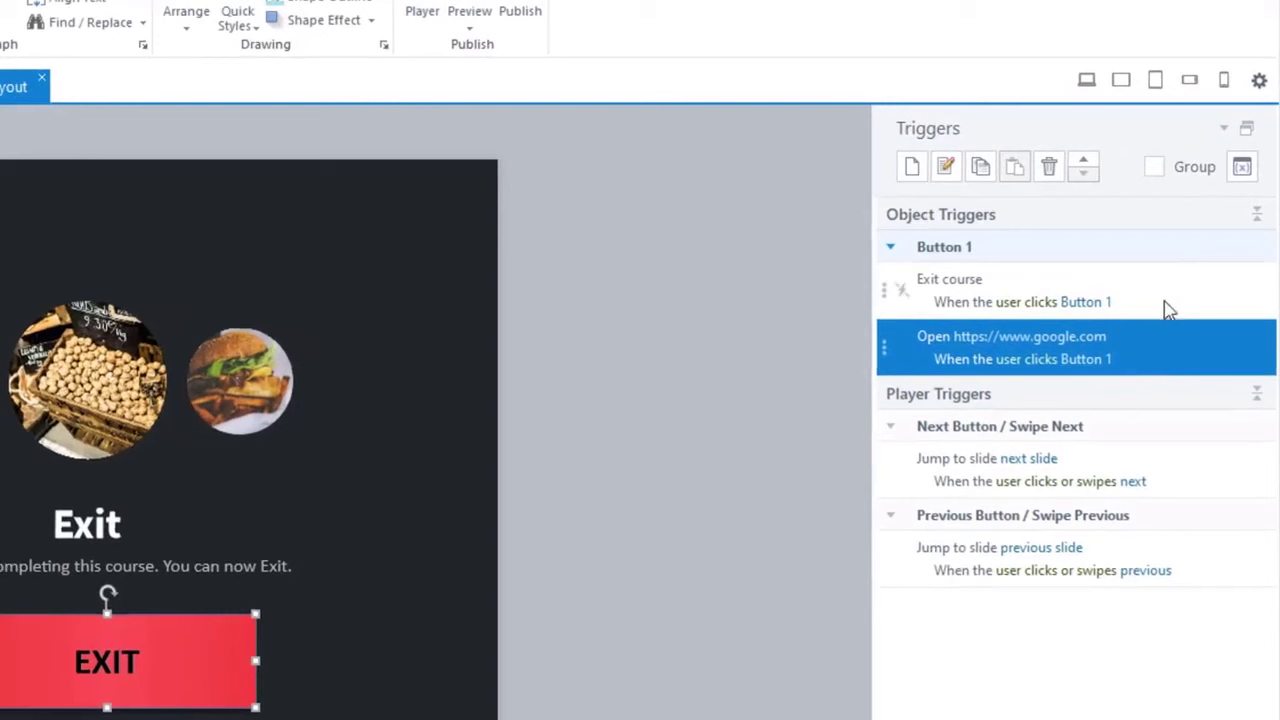
pyautogui.click(1084, 162)
pyautogui.click(724, 532)
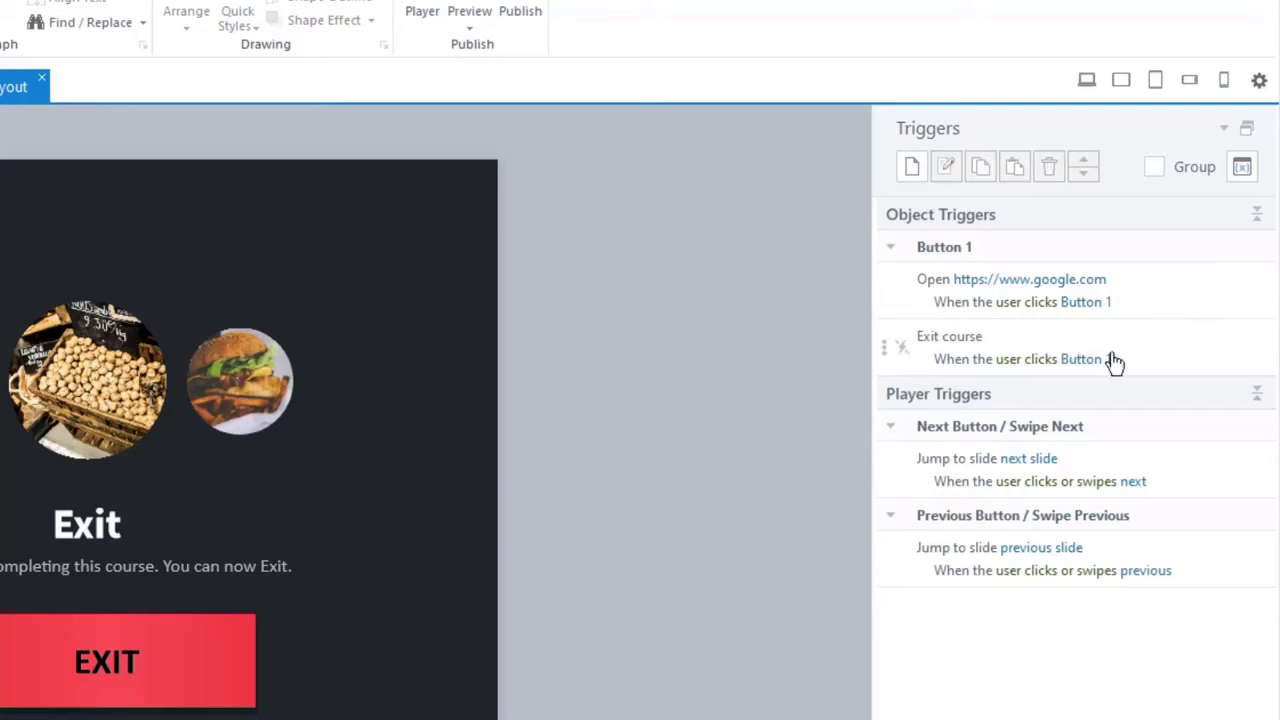
# Preview this slide and test the EXIT button's web link and course exit
pyautogui.click(470, 27)
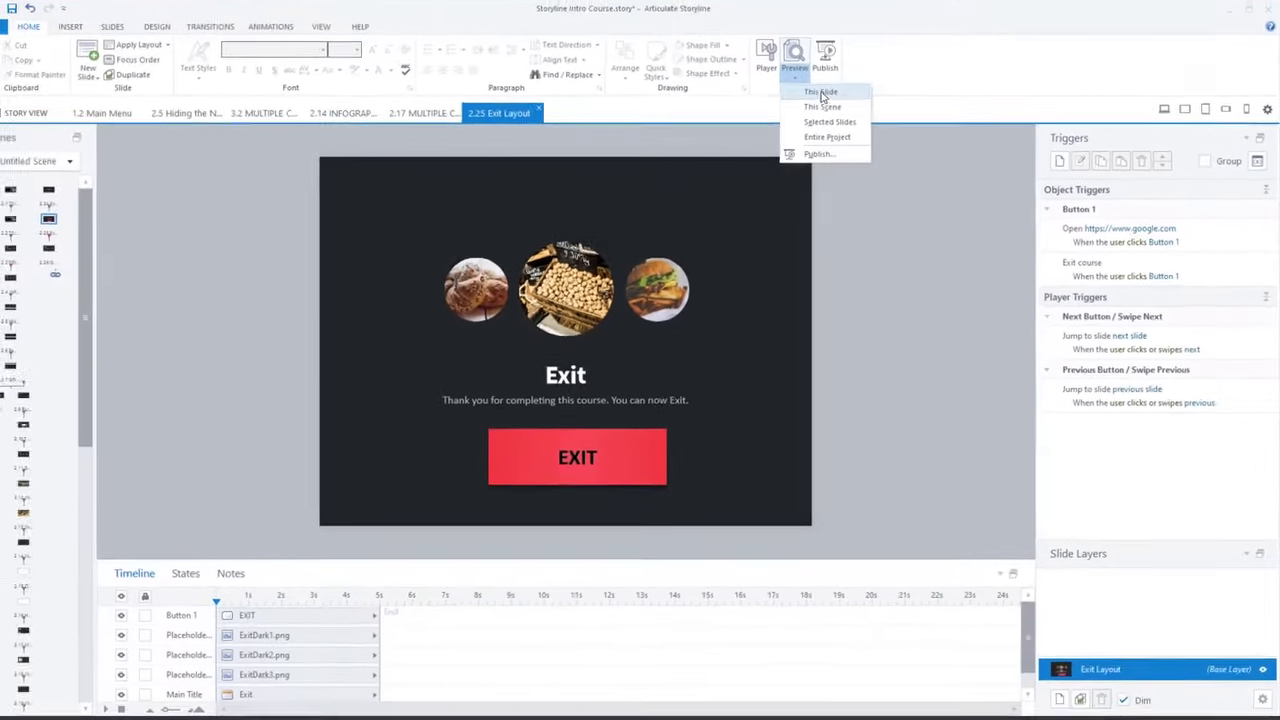
pyautogui.click(505, 57)
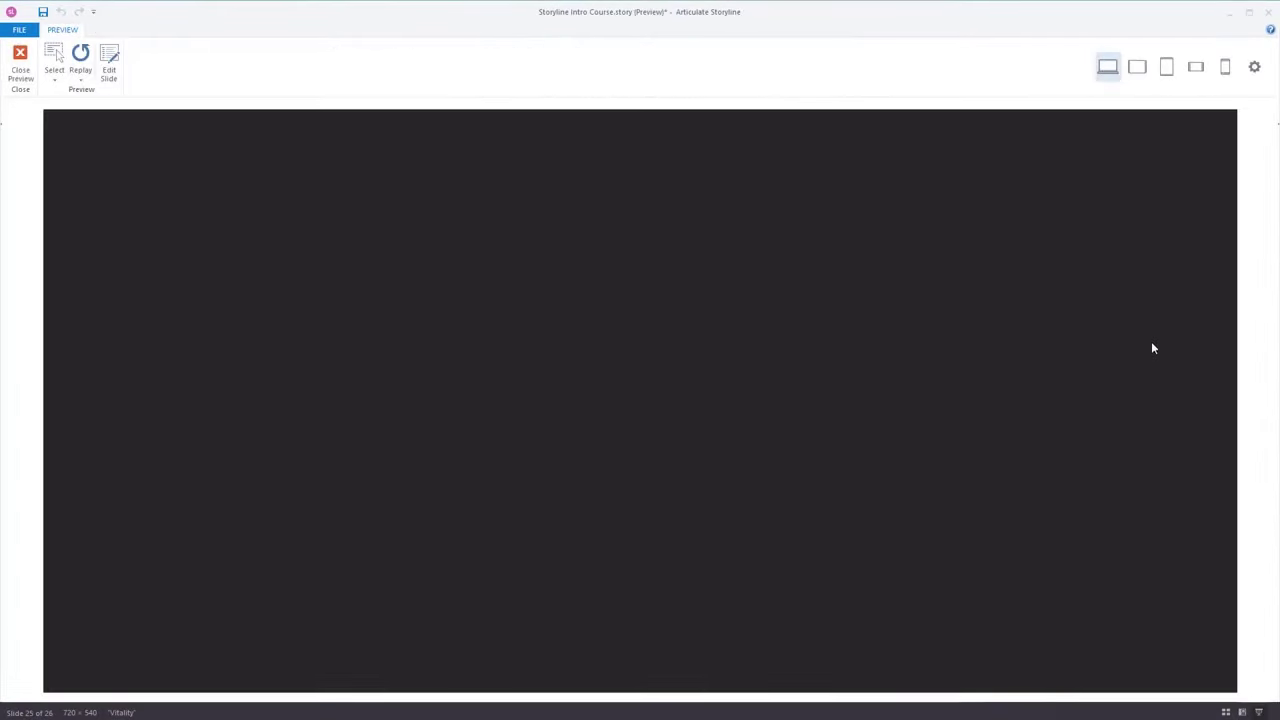
pyautogui.click(897, 580)
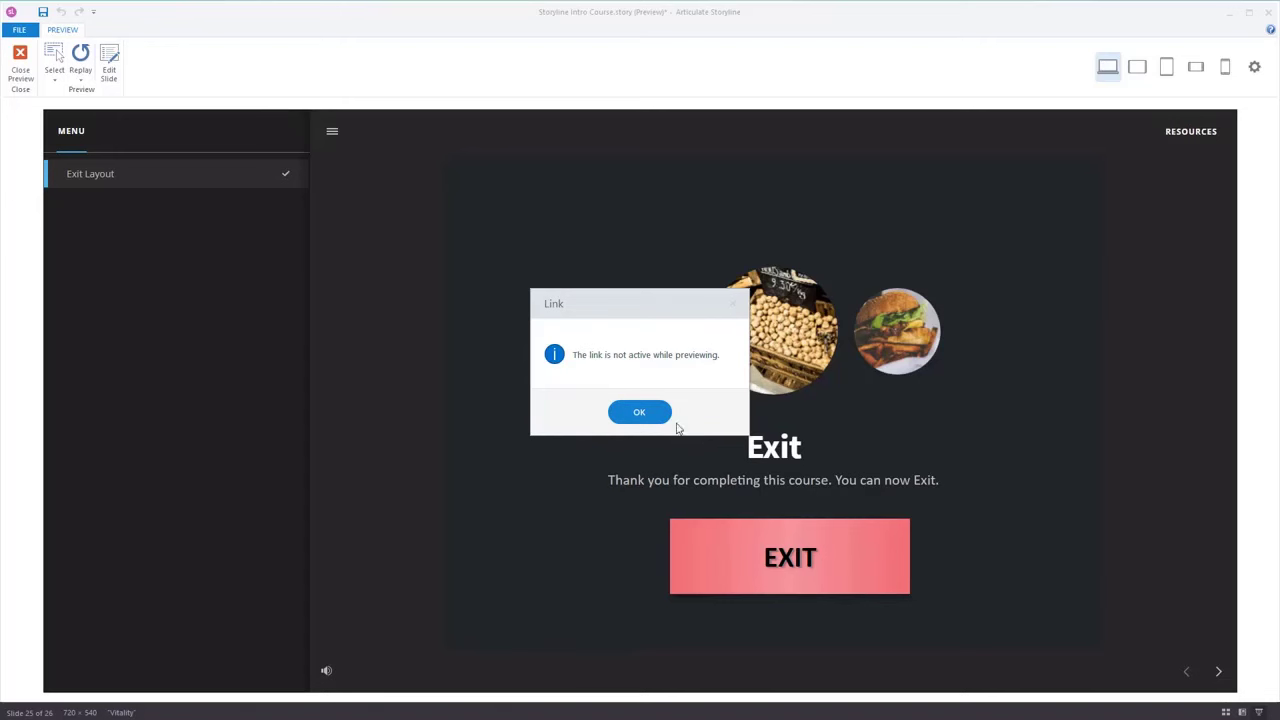
pyautogui.click(640, 412)
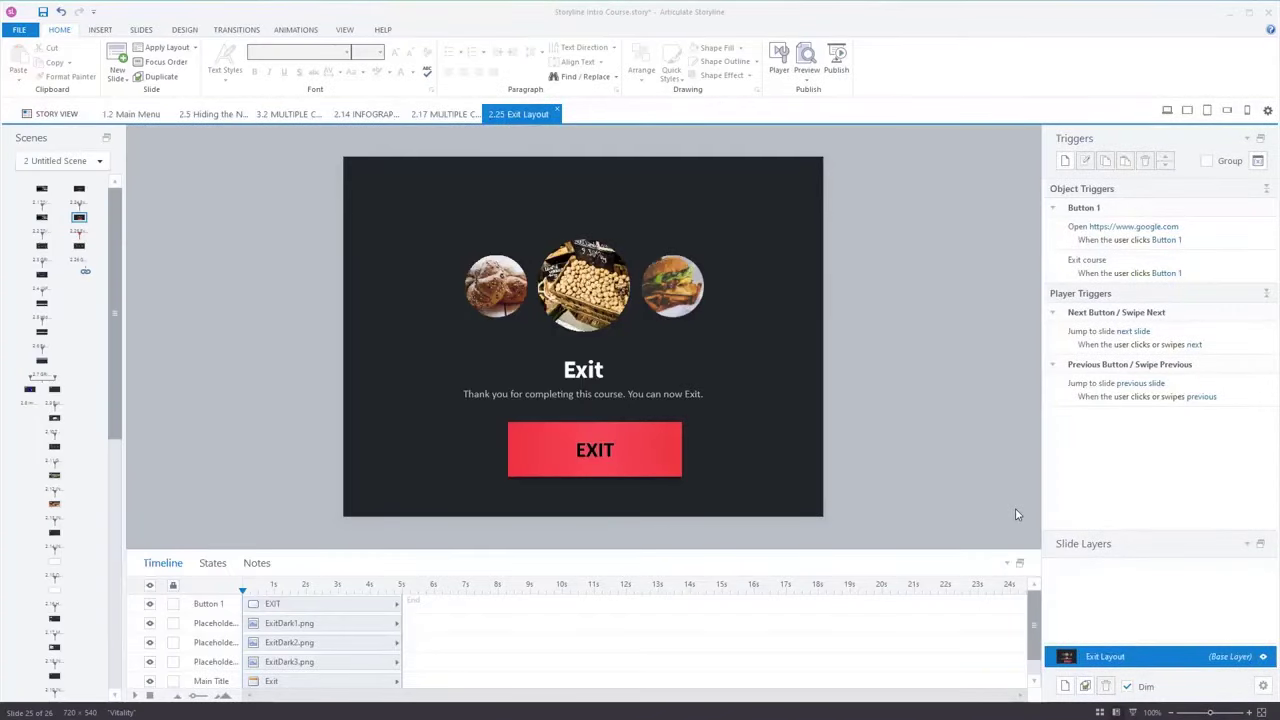
pyautogui.click(1193, 234)
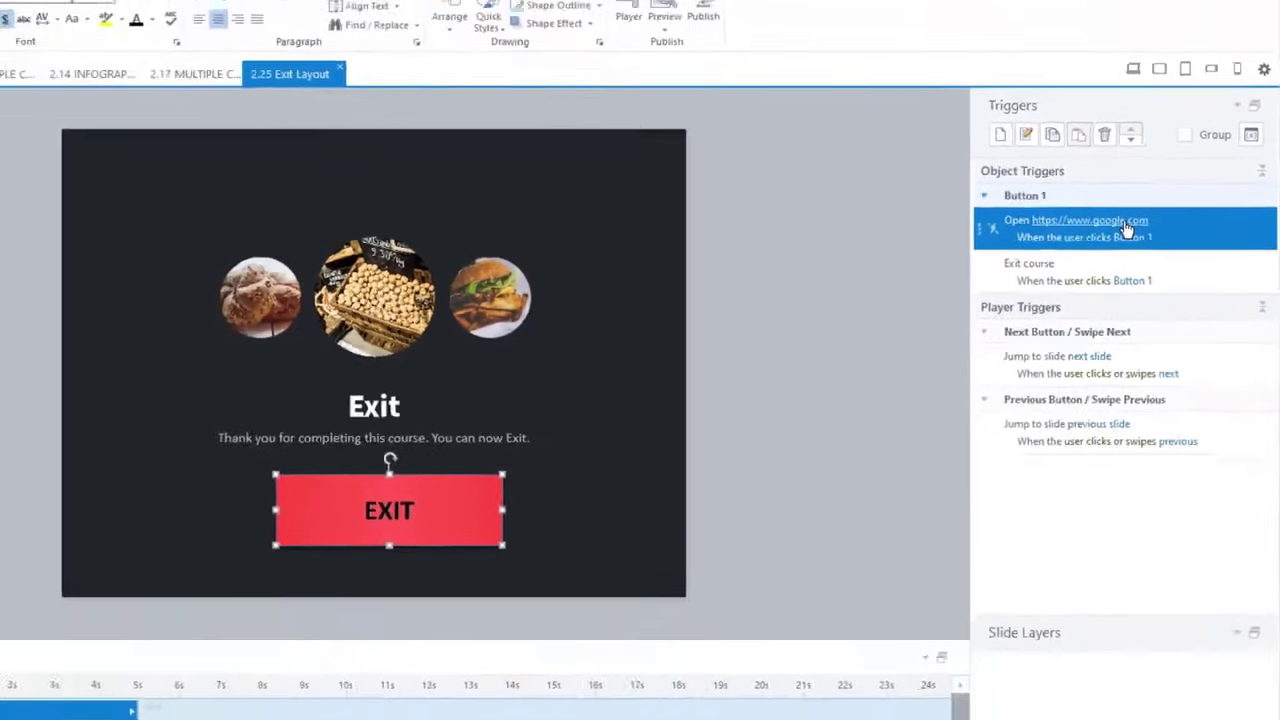
pyautogui.click(781, 267)
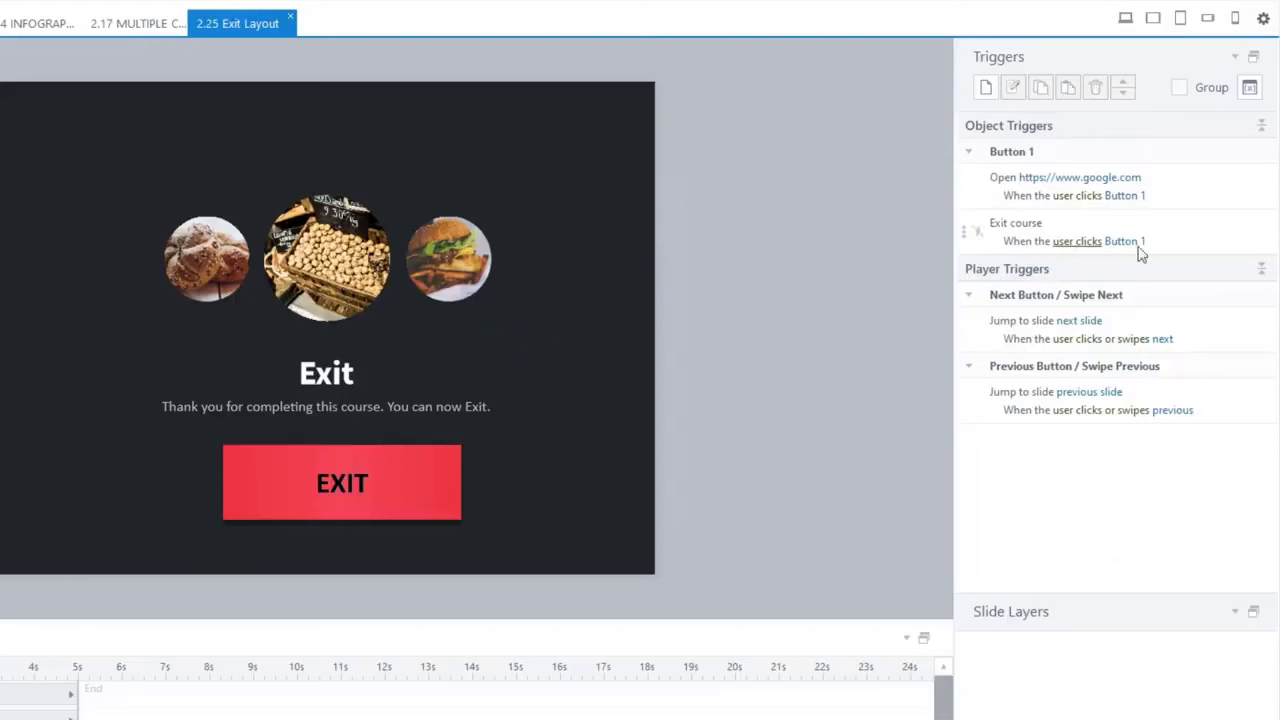
pyautogui.click(1217, 243)
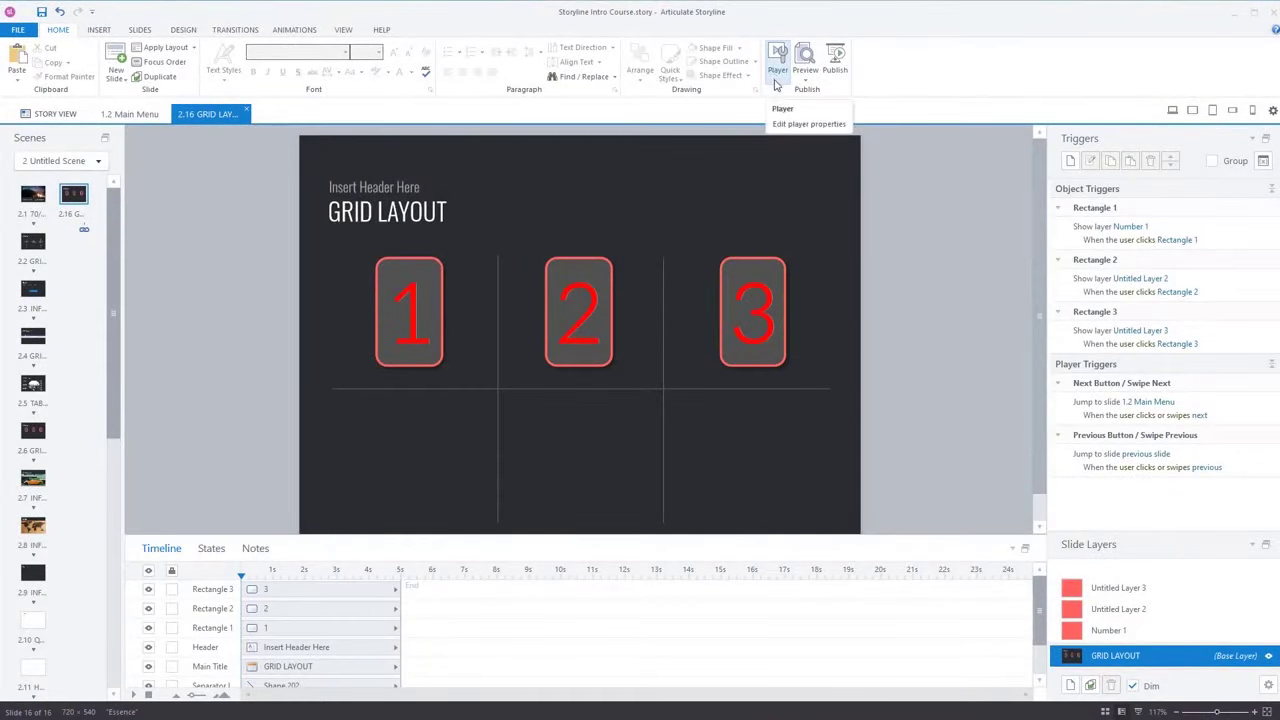
# Open the player properties, toggle the sidebar's Menu tab to compare the preview, and leave it disabled
pyautogui.click(777, 59)
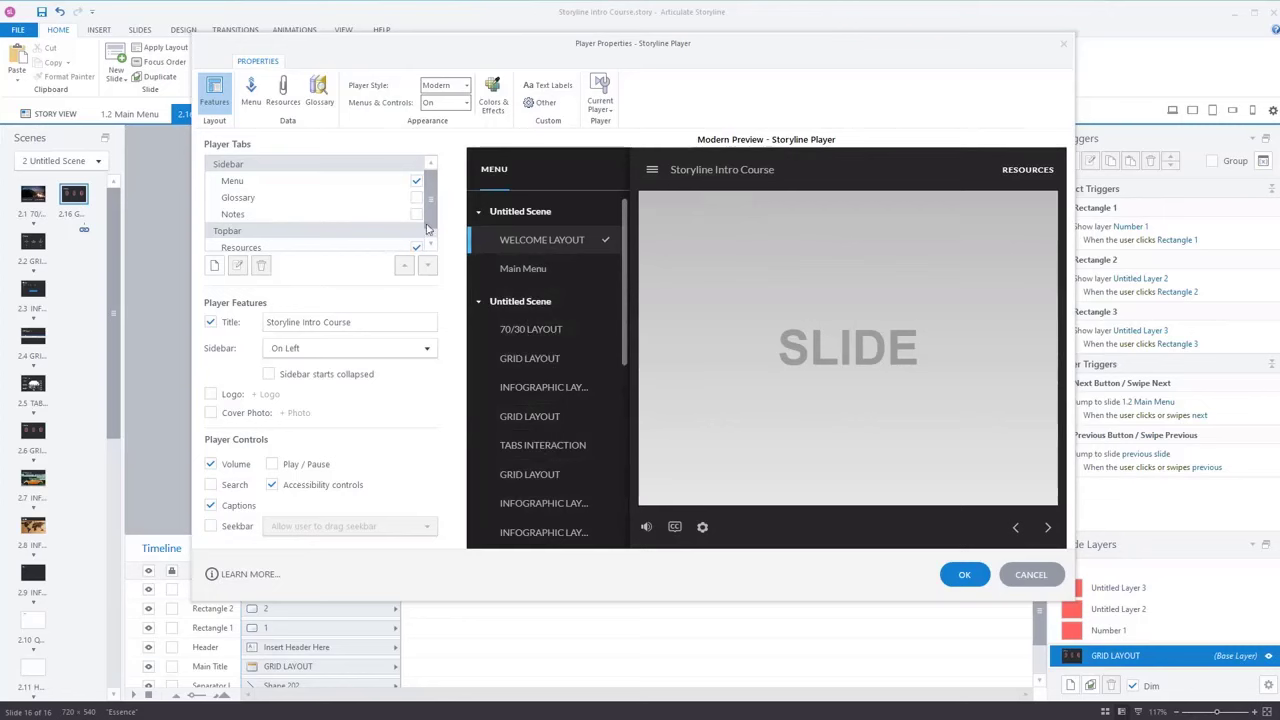
pyautogui.click(417, 184)
pyautogui.click(416, 182)
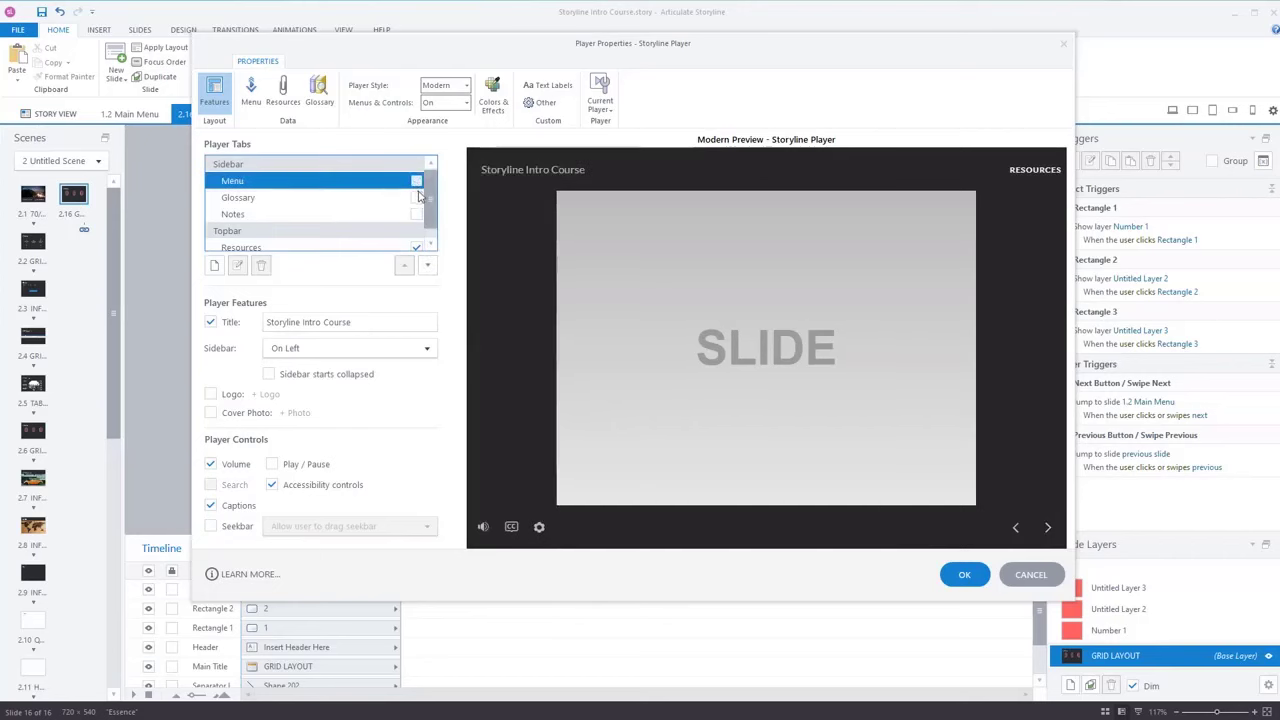
pyautogui.click(416, 182)
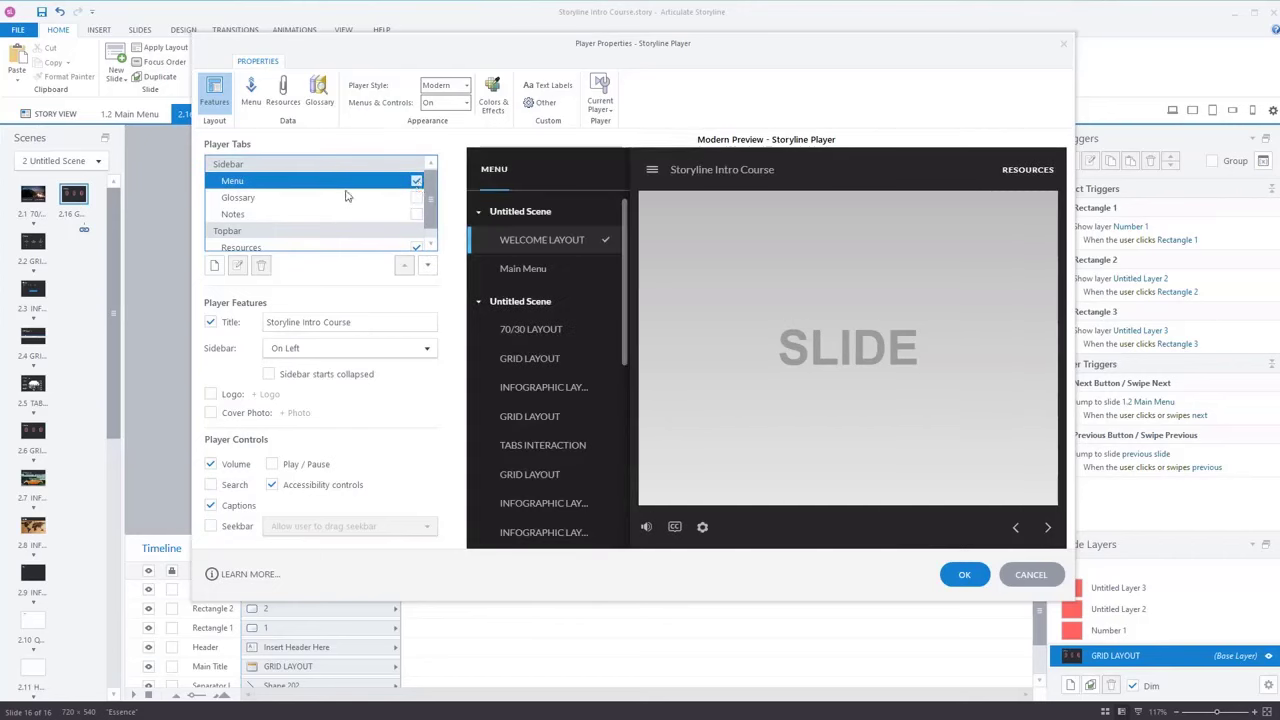
pyautogui.click(416, 182)
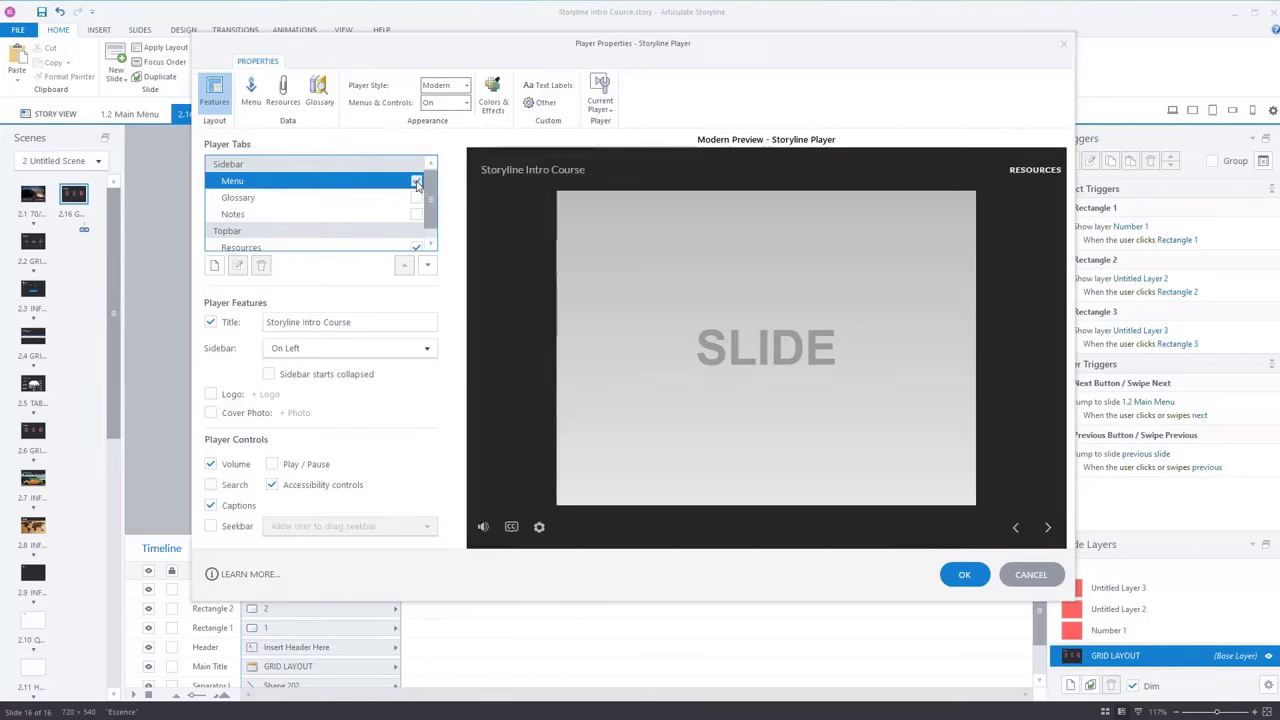
pyautogui.click(416, 182)
pyautogui.click(416, 182)
# Turn off the player's Resources tab in the topbar and the course title
pyautogui.scroll(-1, 369, 239)
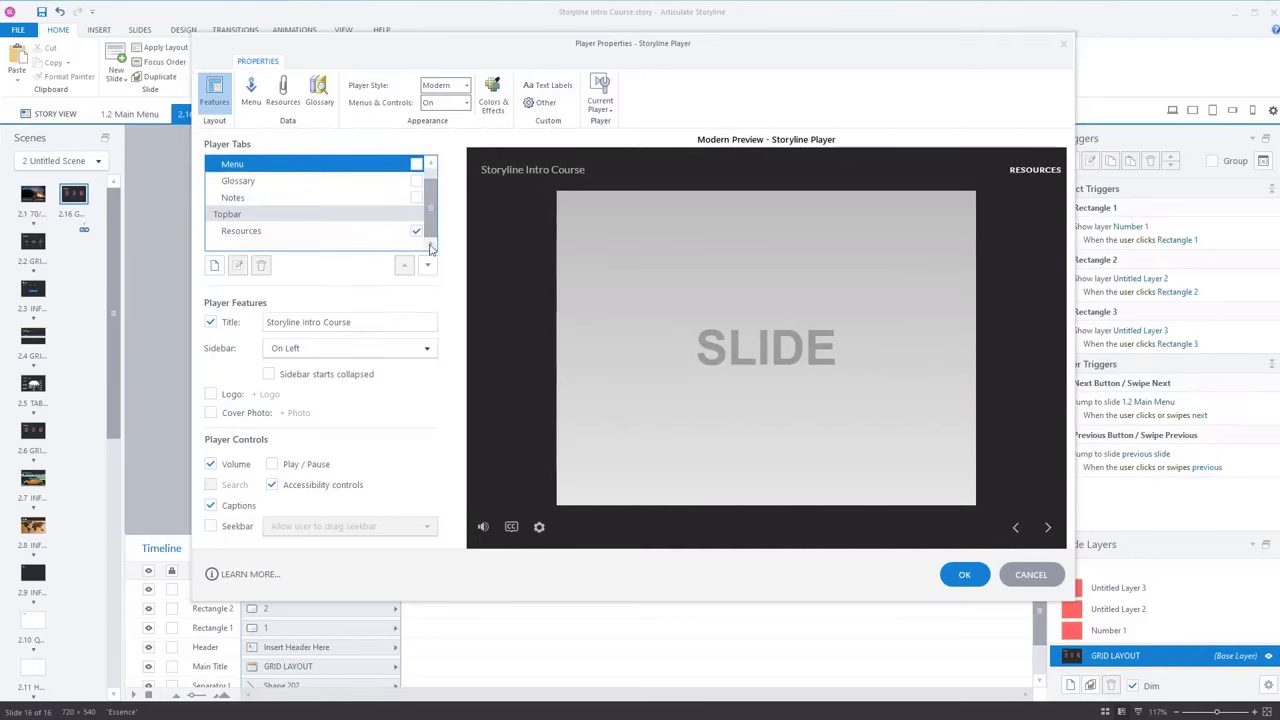
pyautogui.click(417, 233)
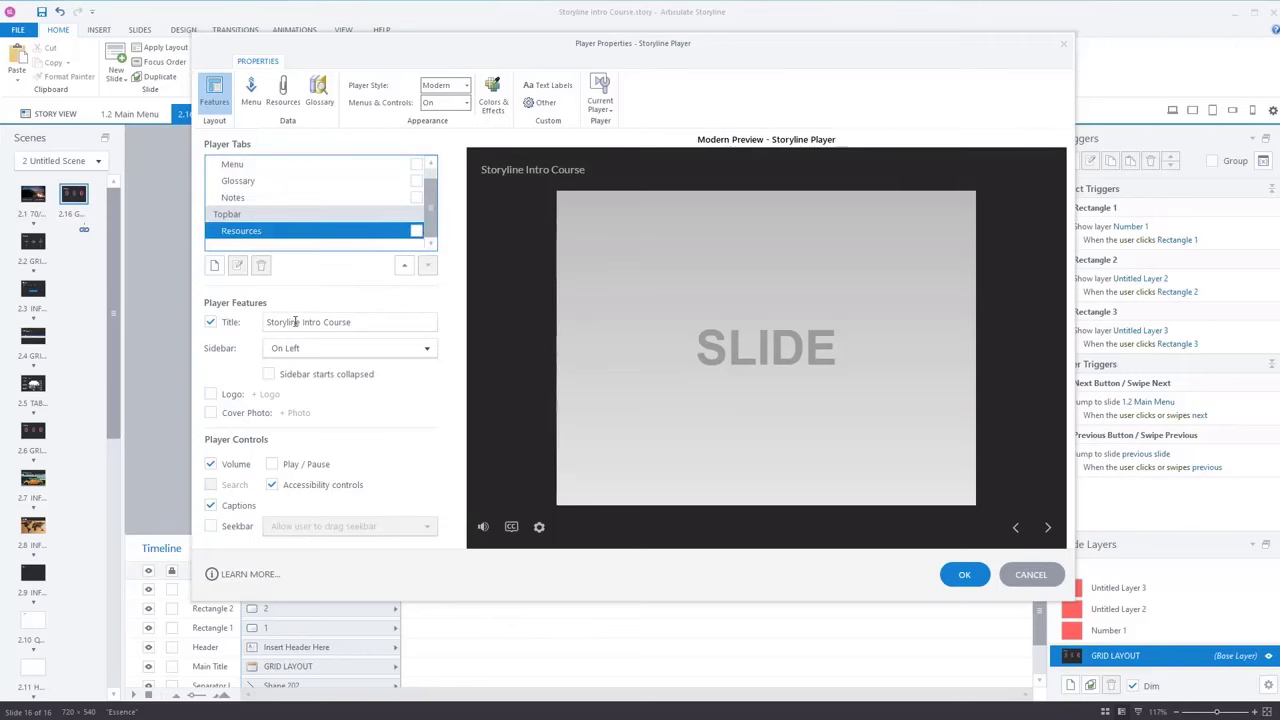
pyautogui.click(210, 322)
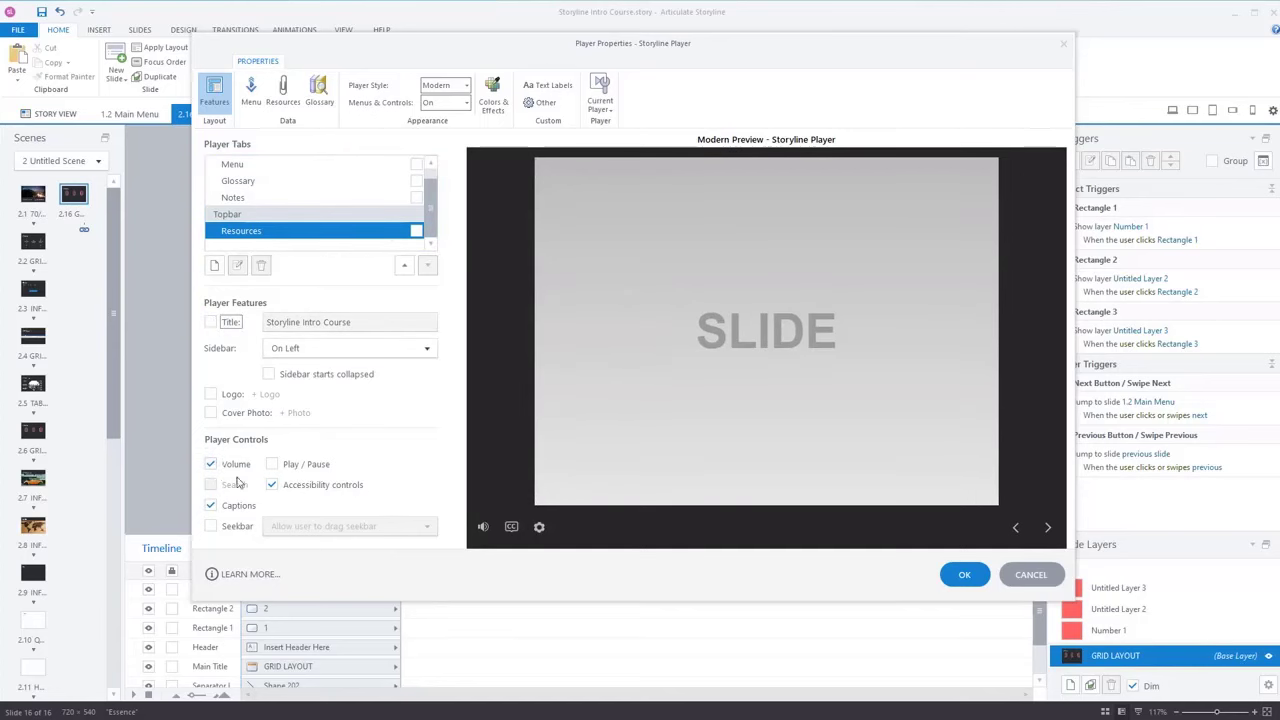
# Check the accessibility settings in the player preview, disable Accessibility controls and Captions, and apply the player settings
pyautogui.click(539, 527)
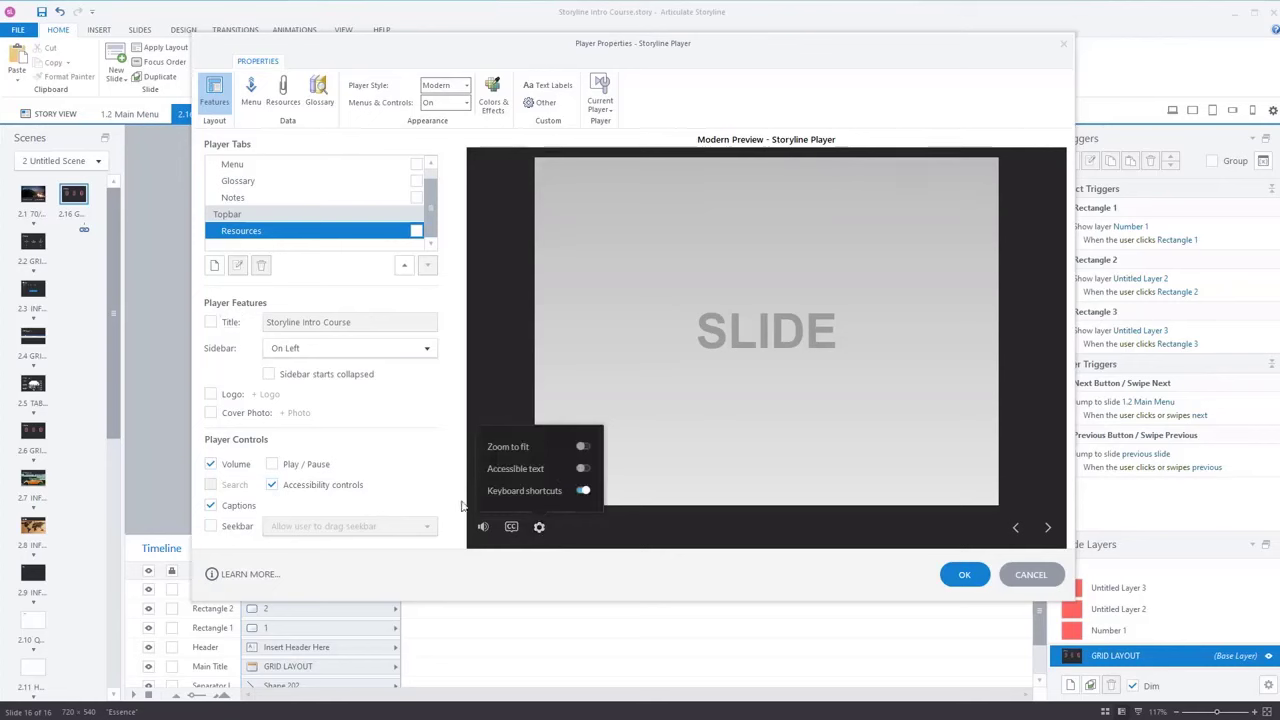
pyautogui.click(272, 484)
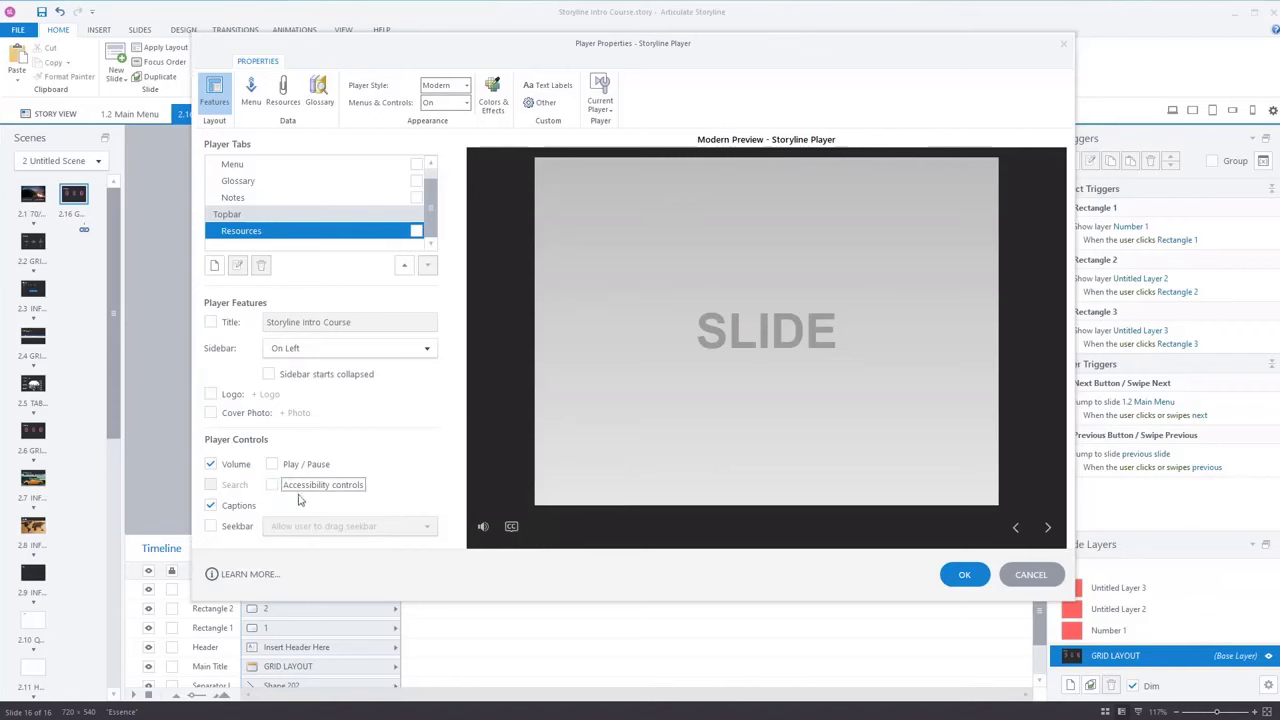
pyautogui.click(211, 506)
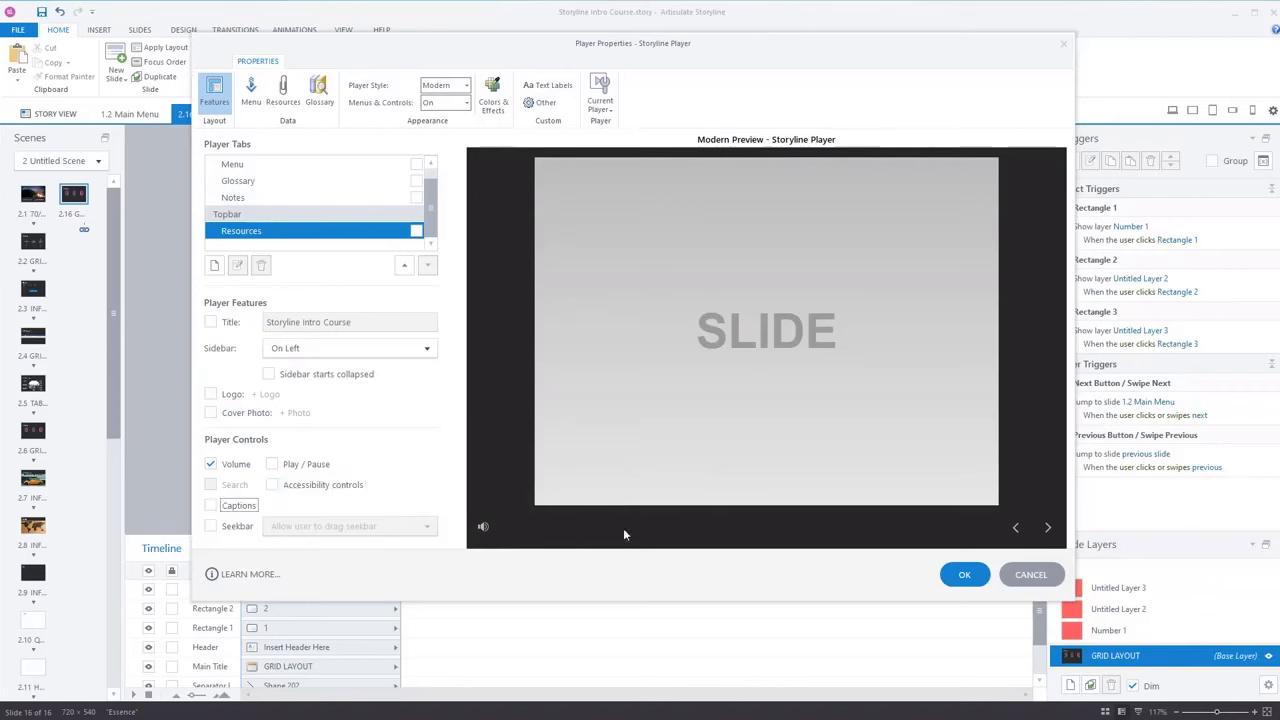
pyautogui.click(965, 575)
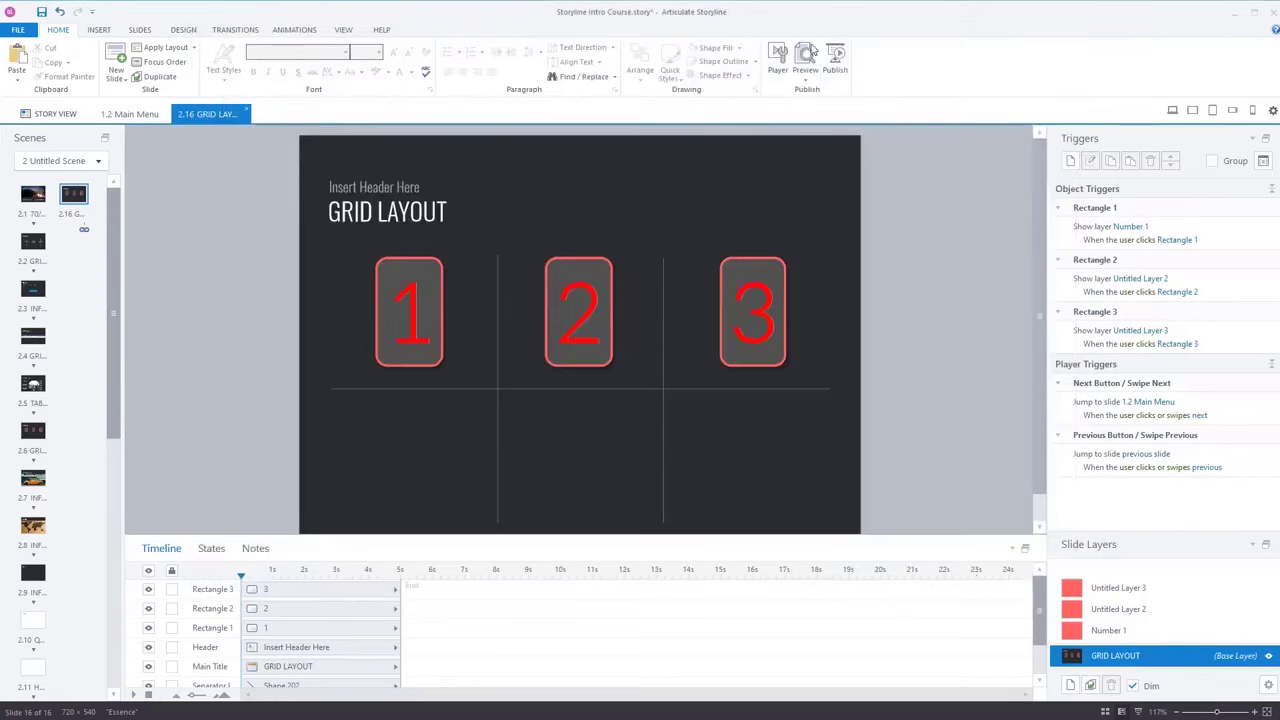
# Reopen the player properties and enable the Resources tab in the topbar
pyautogui.click(778, 70)
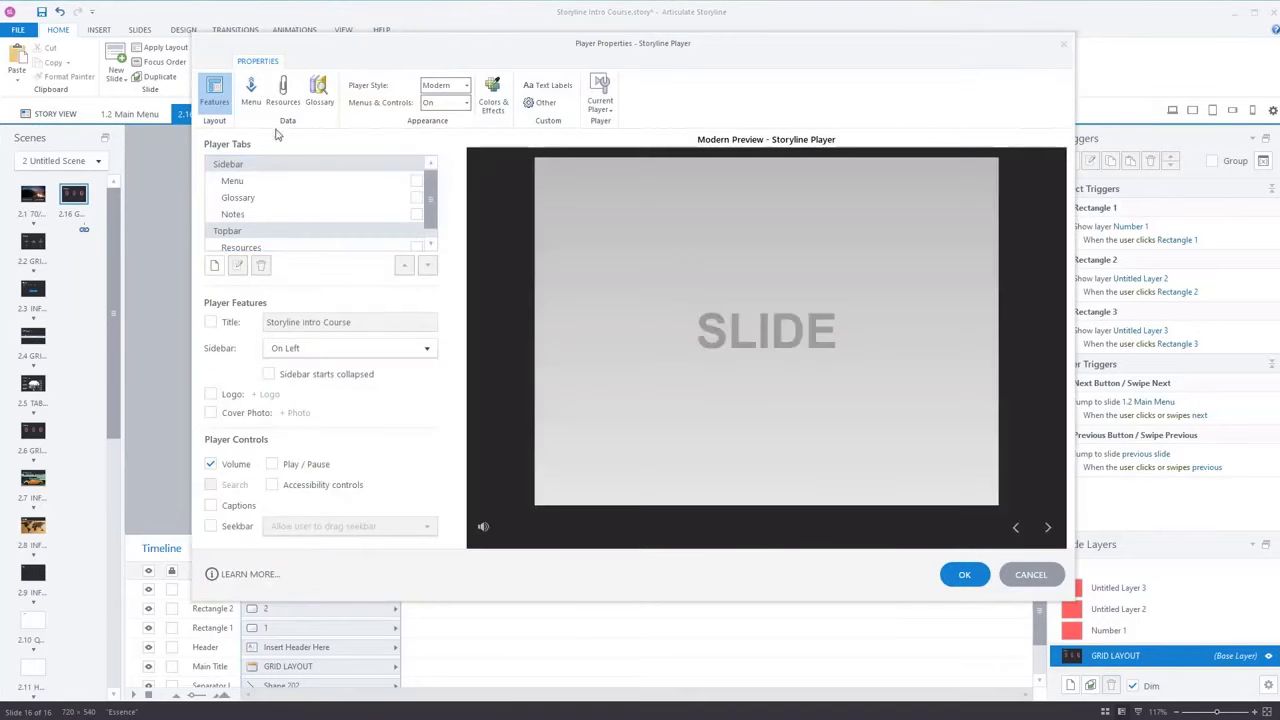
pyautogui.scroll(-1, 380, 232)
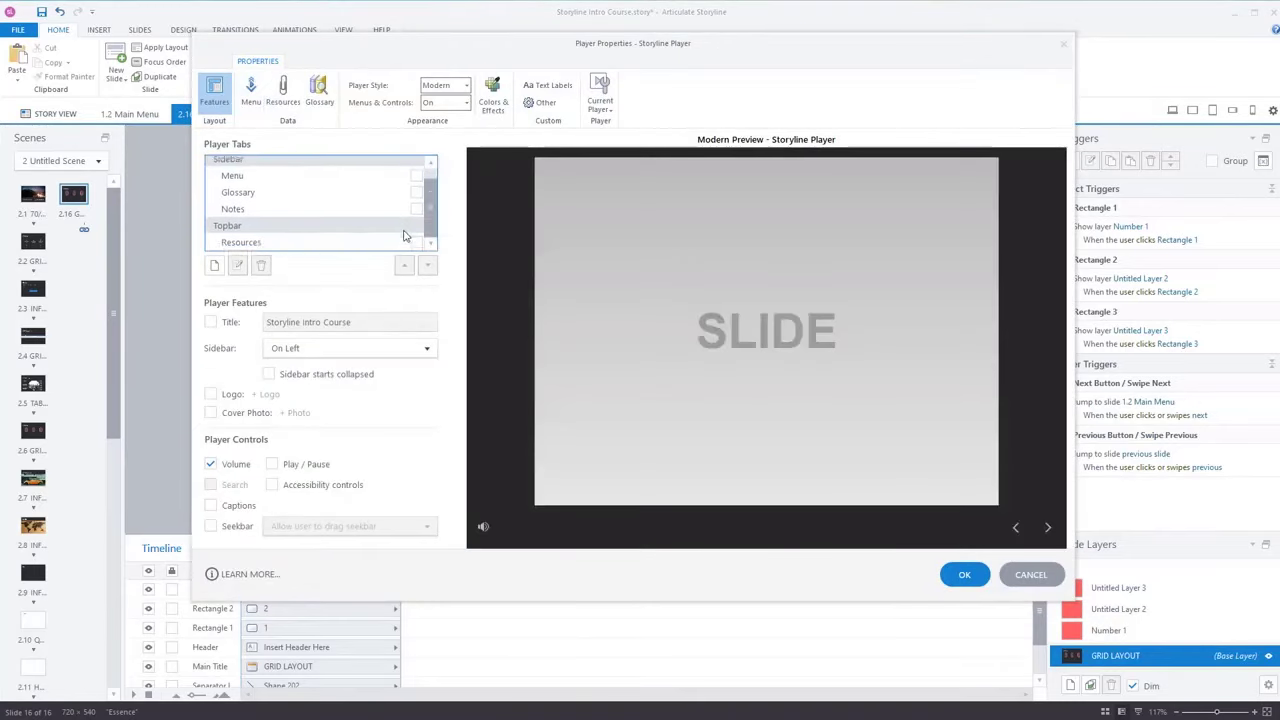
pyautogui.click(416, 231)
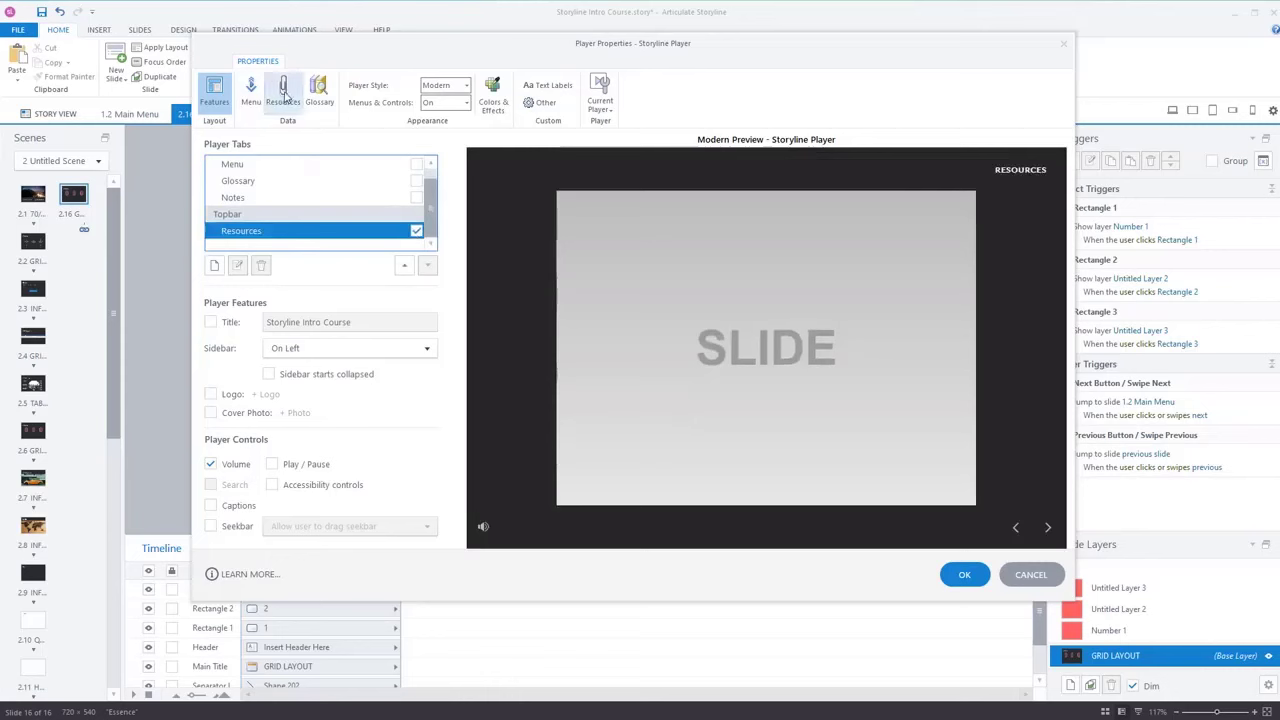
# Examine the URL and File options for adding a player resource without saving one
pyautogui.click(284, 94)
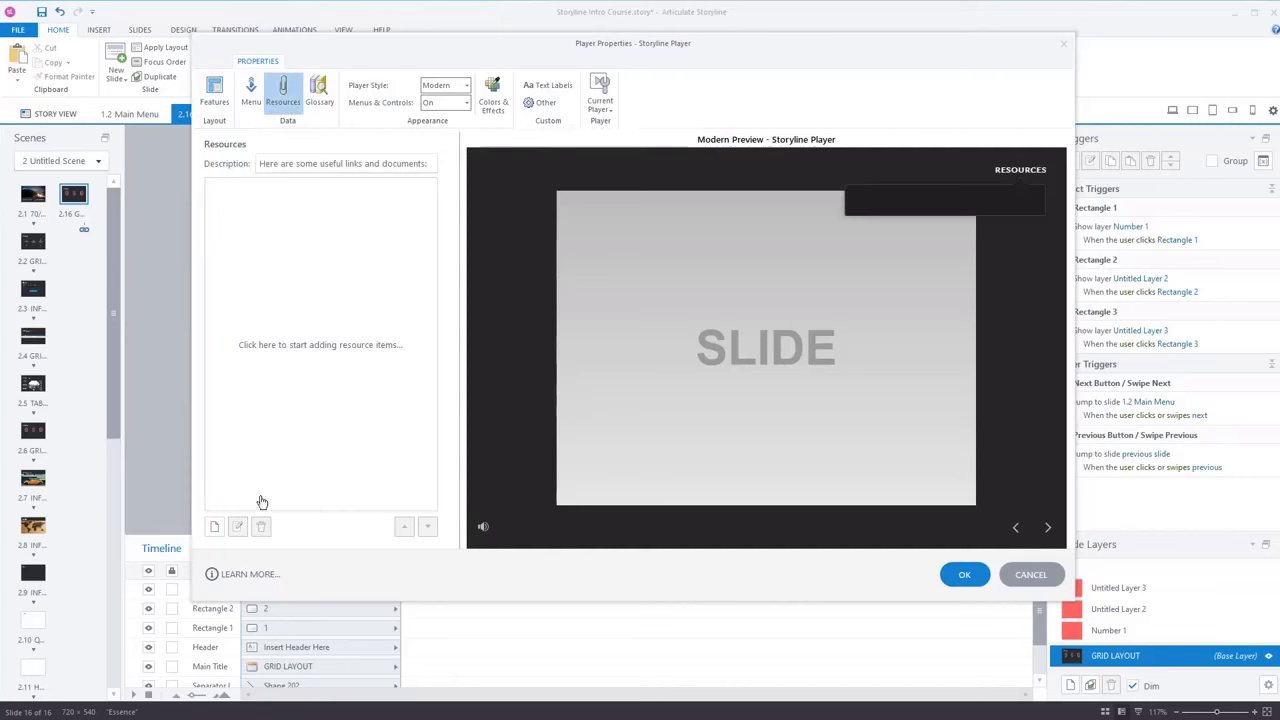
pyautogui.click(214, 527)
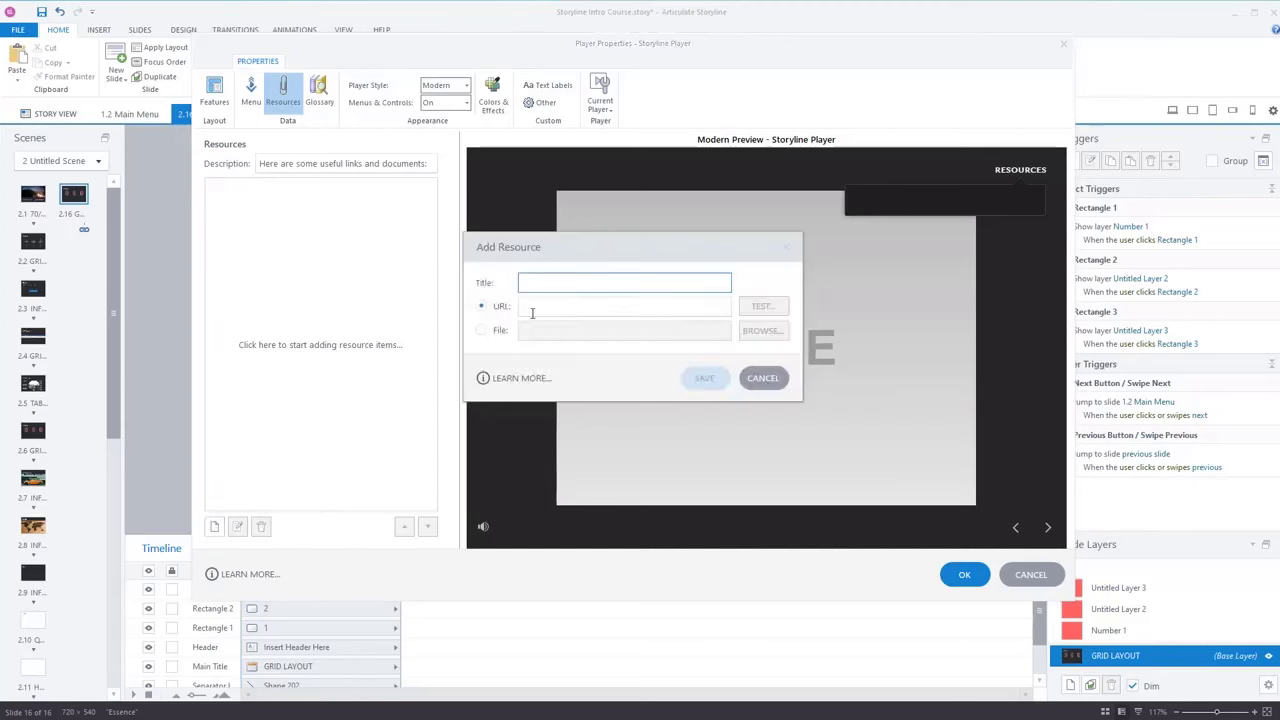
pyautogui.click(481, 330)
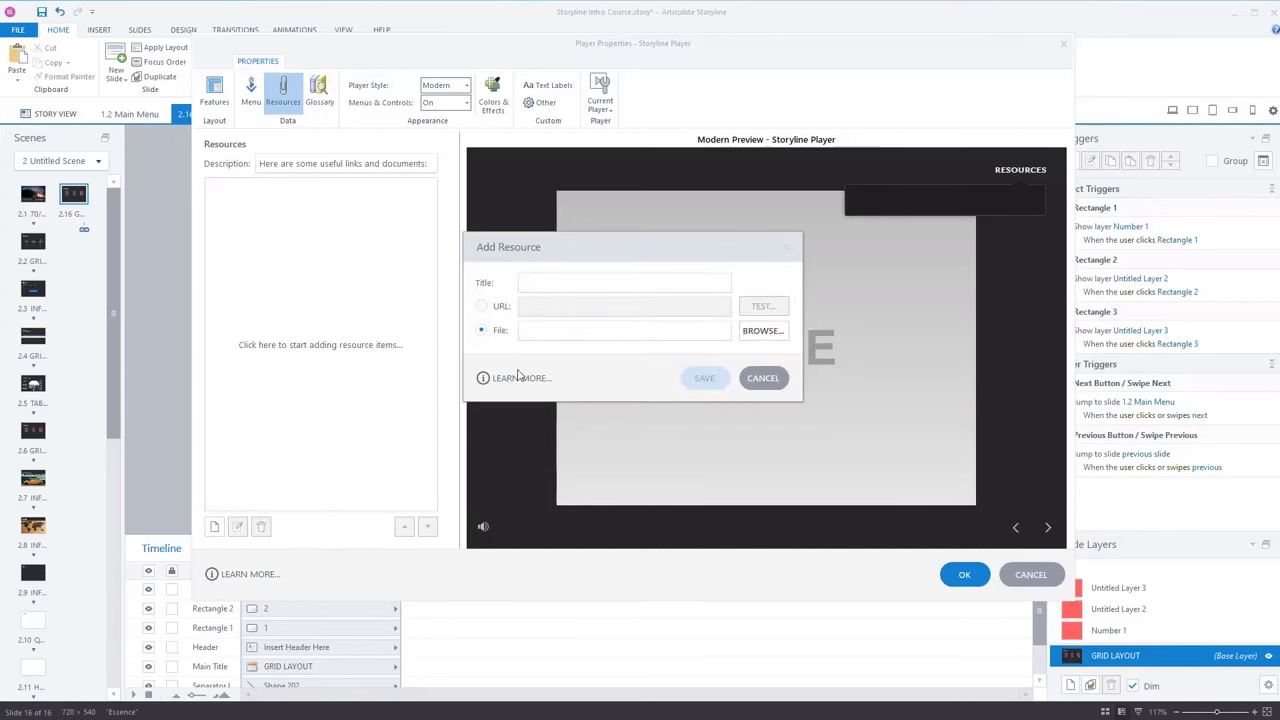
pyautogui.click(763, 380)
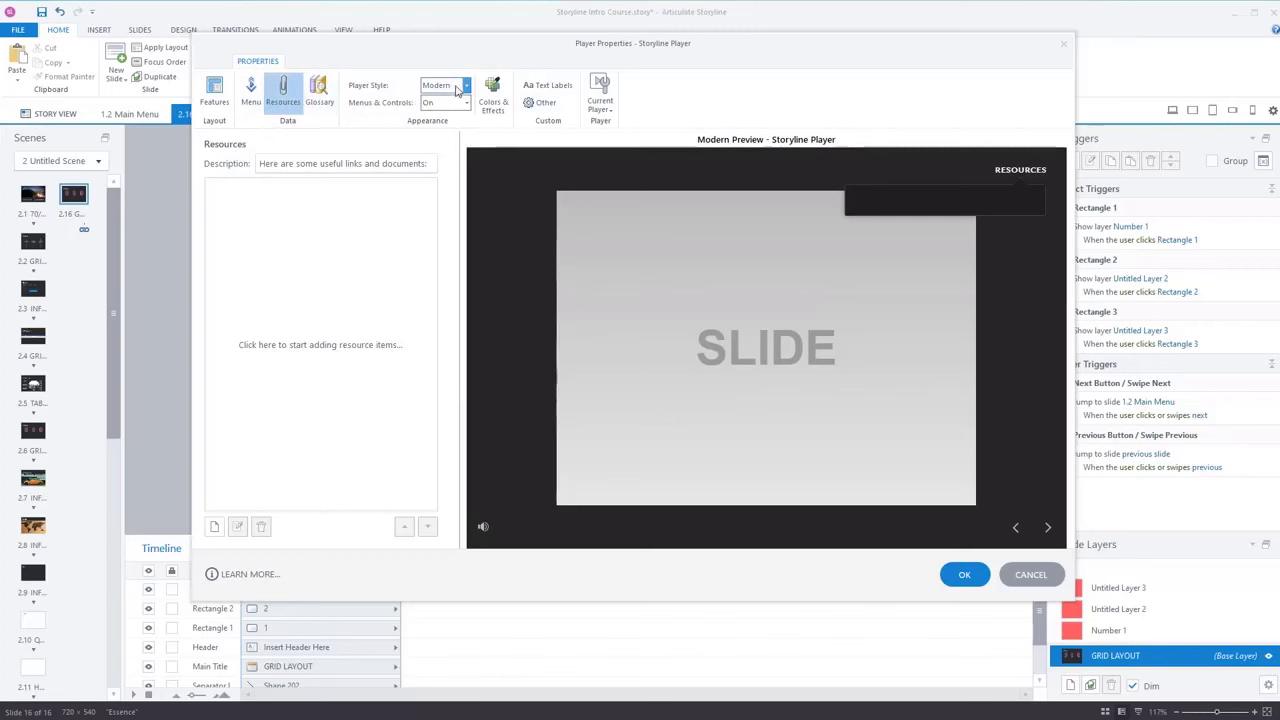
# Enable the player's sidebar Menu tab and the Storyline Intro Course title
pyautogui.click(214, 92)
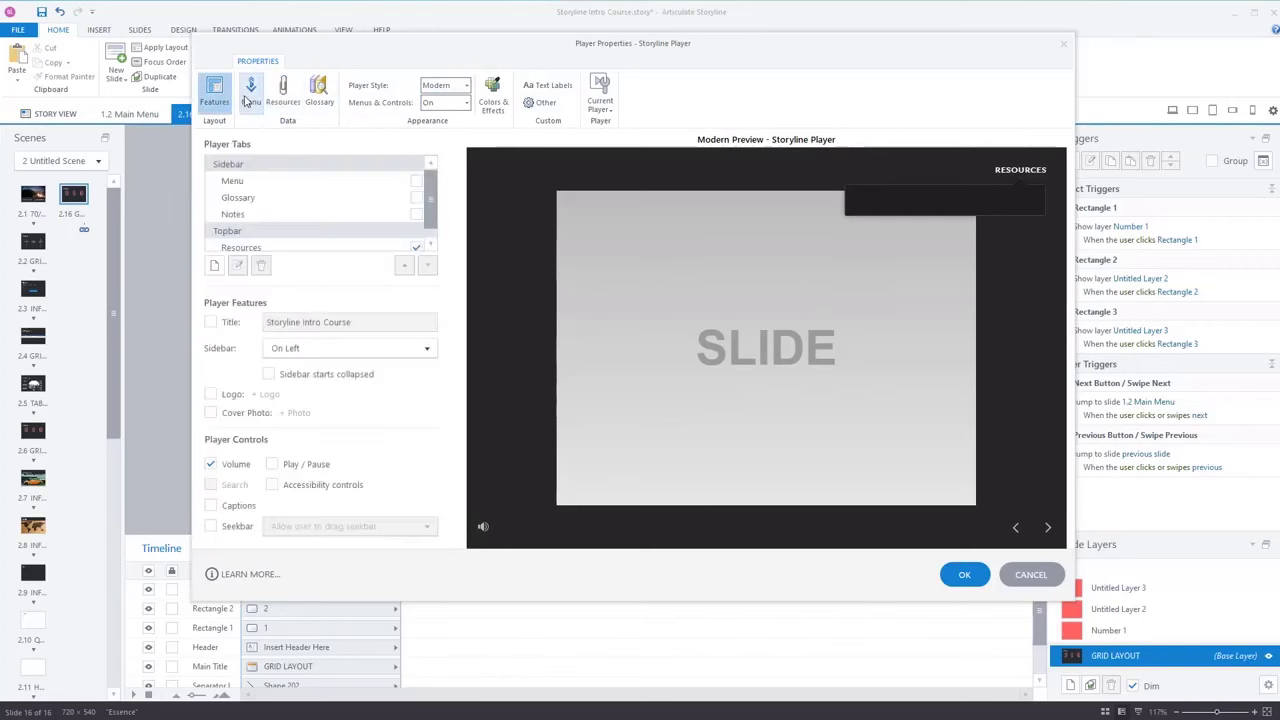
pyautogui.click(416, 181)
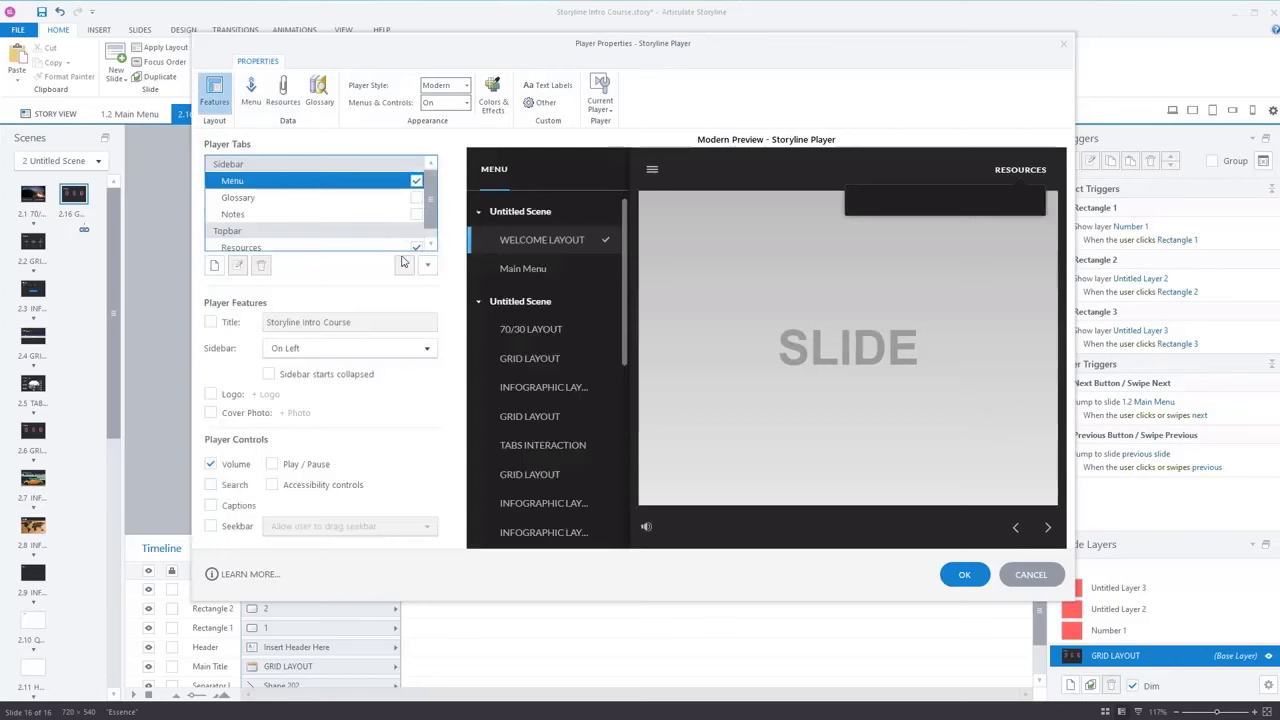
pyautogui.click(210, 322)
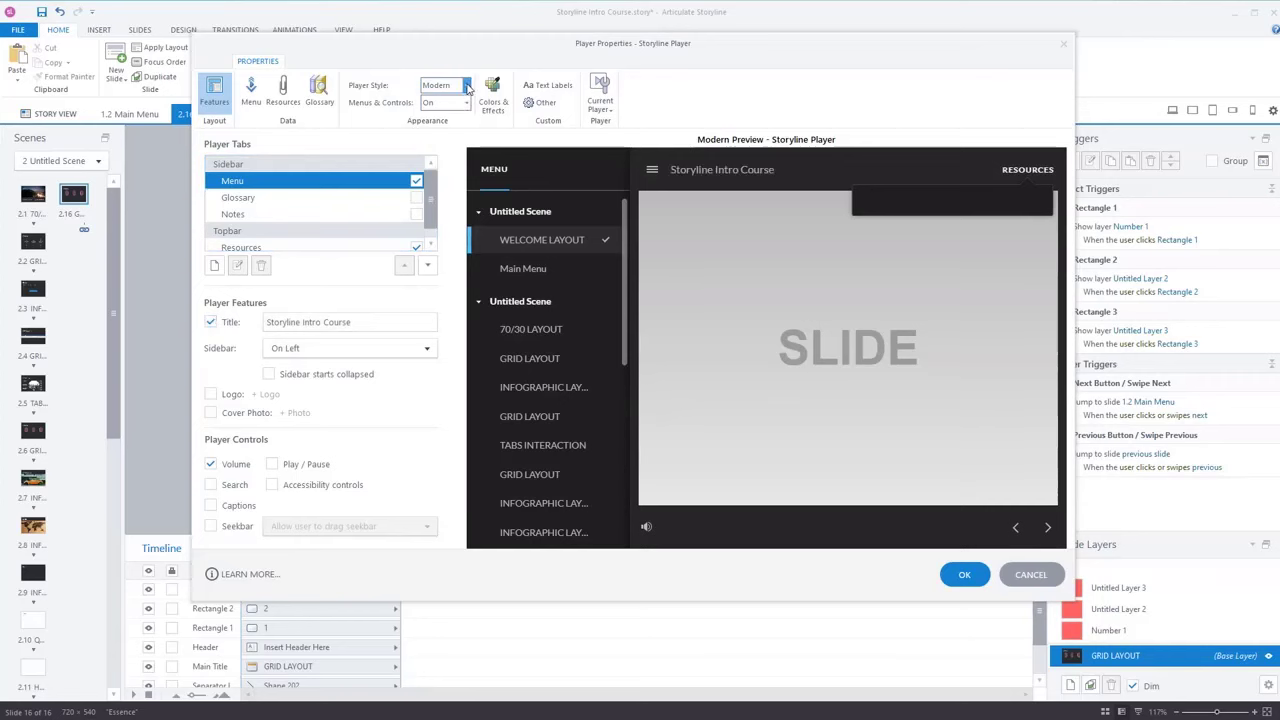
# Try the Classic player style and switch back to Modern
pyautogui.click(467, 88)
pyautogui.click(443, 121)
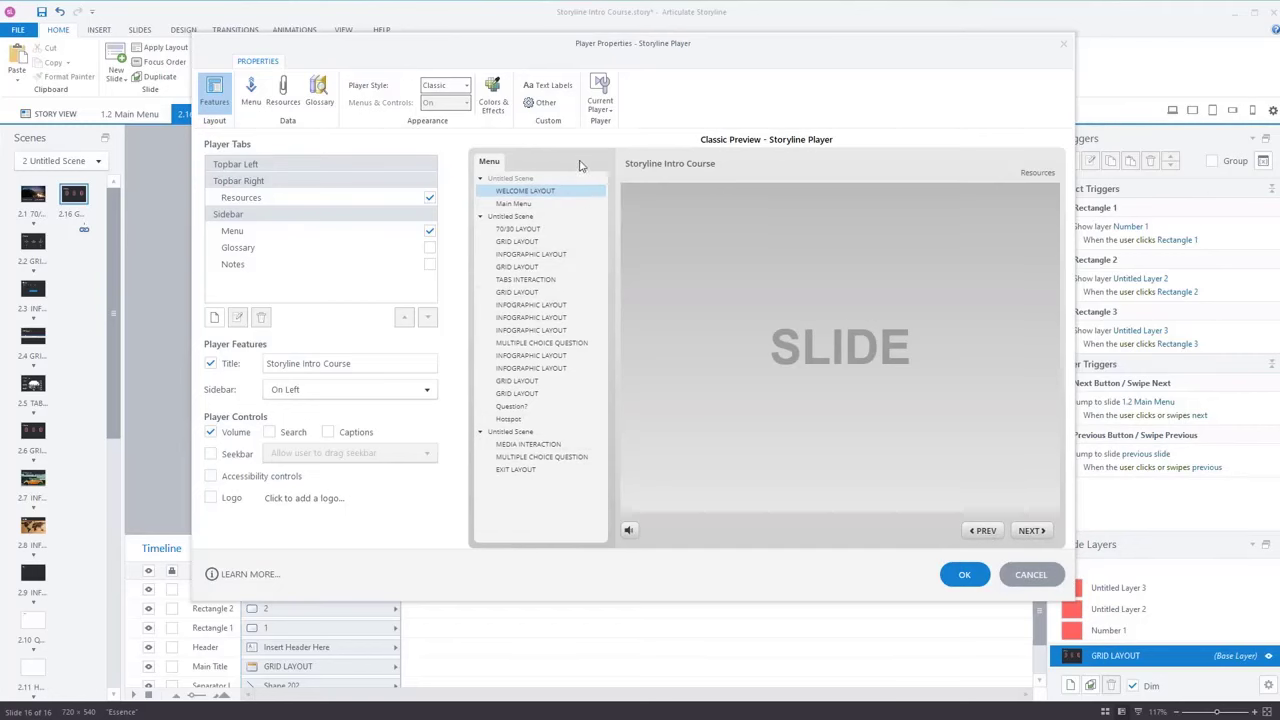
pyautogui.click(466, 85)
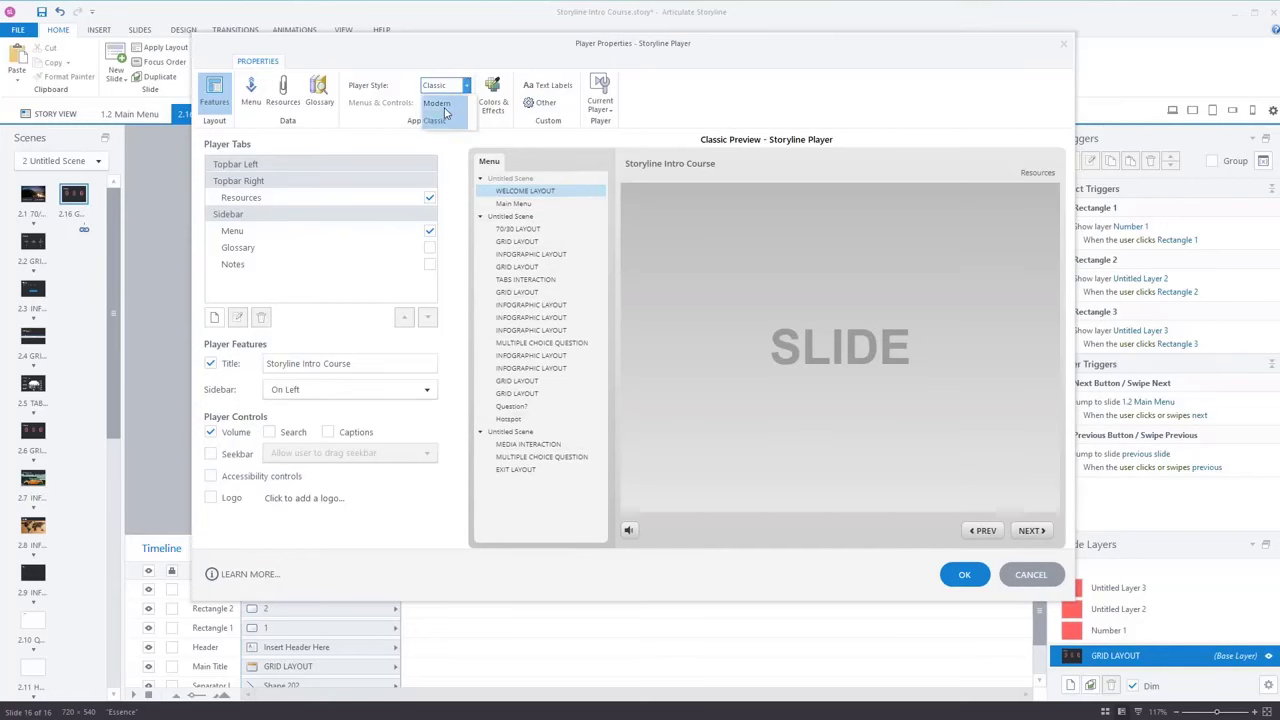
pyautogui.click(445, 109)
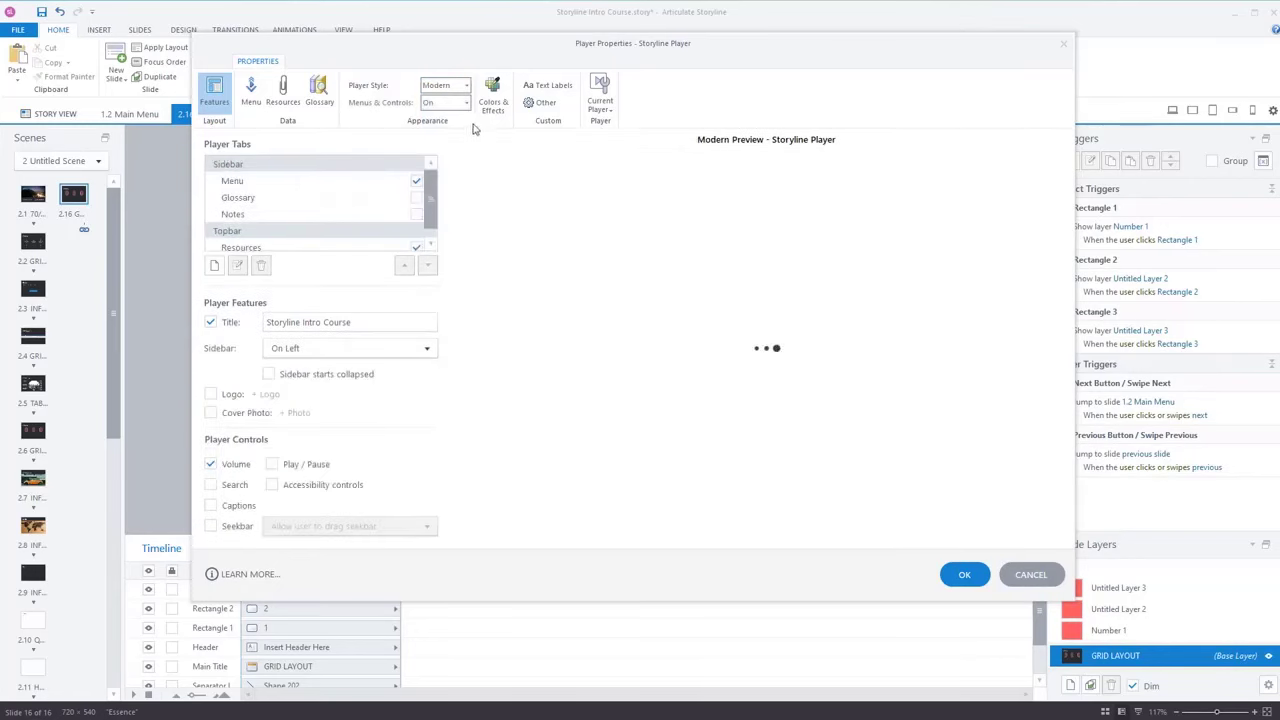
# Try the player with Menus & Controls set to Off, and set them back to On
pyautogui.click(466, 103)
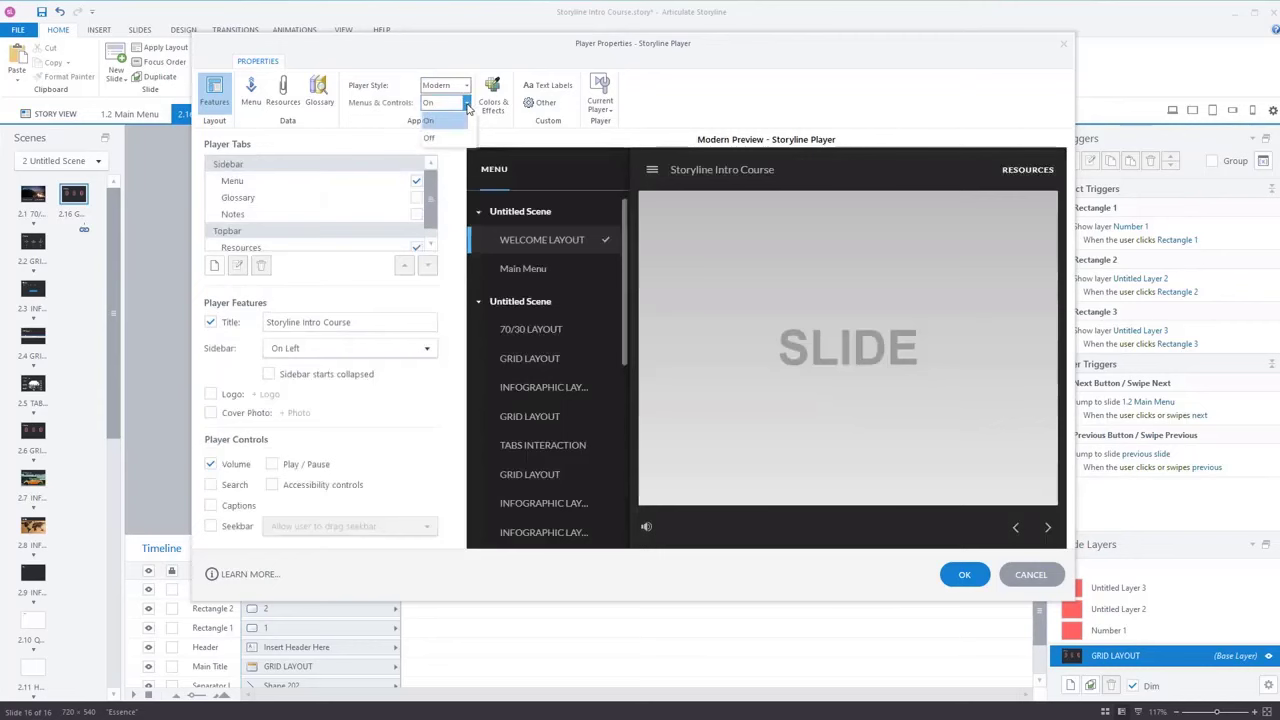
pyautogui.click(455, 141)
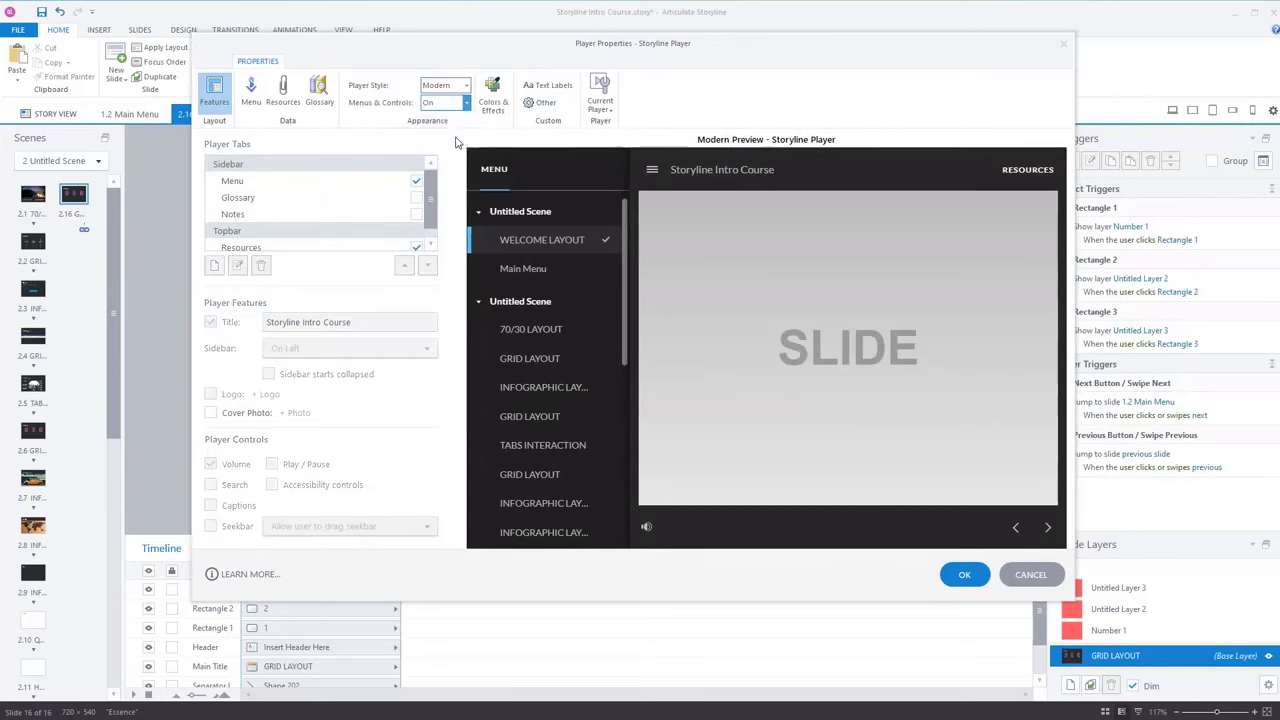
pyautogui.click(466, 103)
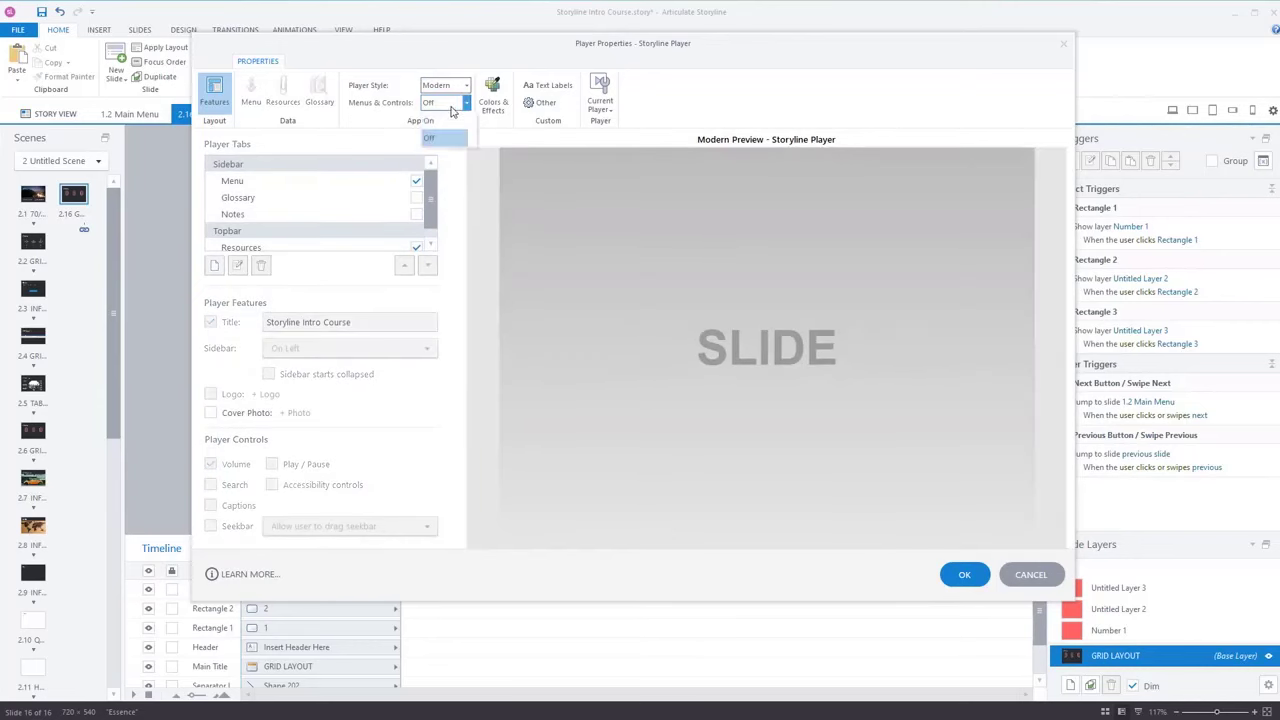
pyautogui.click(456, 122)
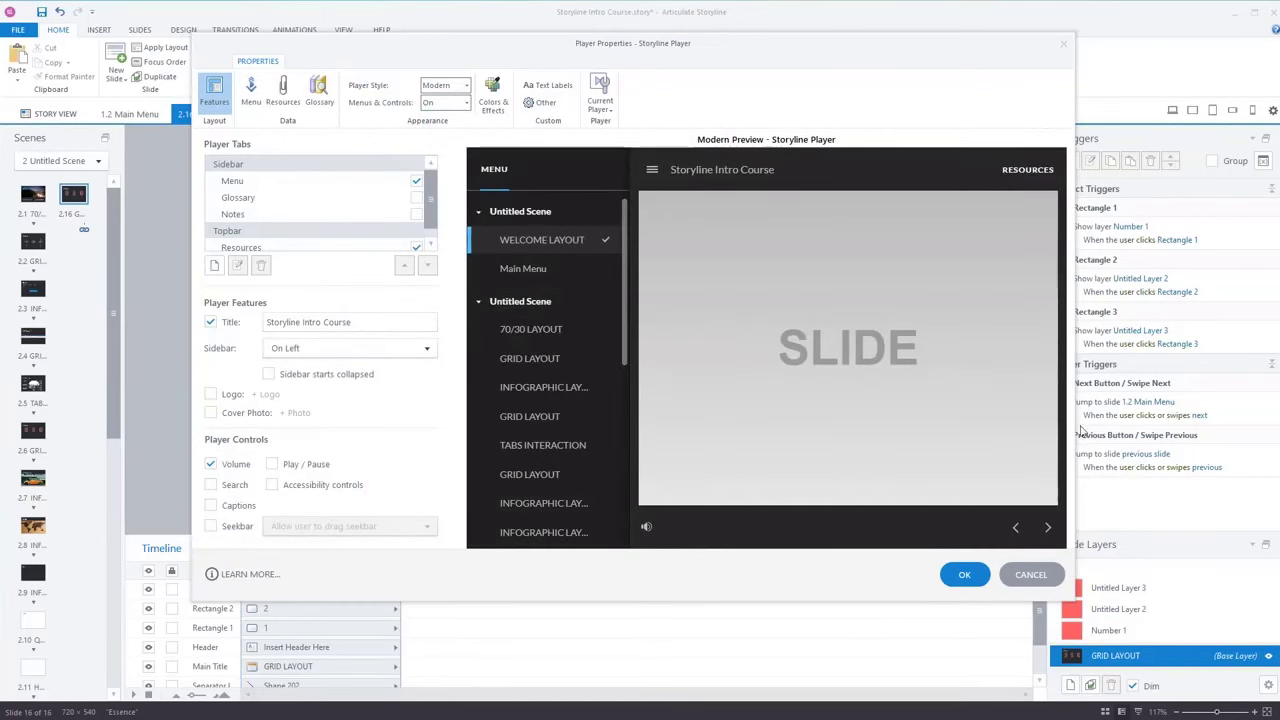
# Try the Light player color scheme and set the player colors to Custom
pyautogui.click(494, 104)
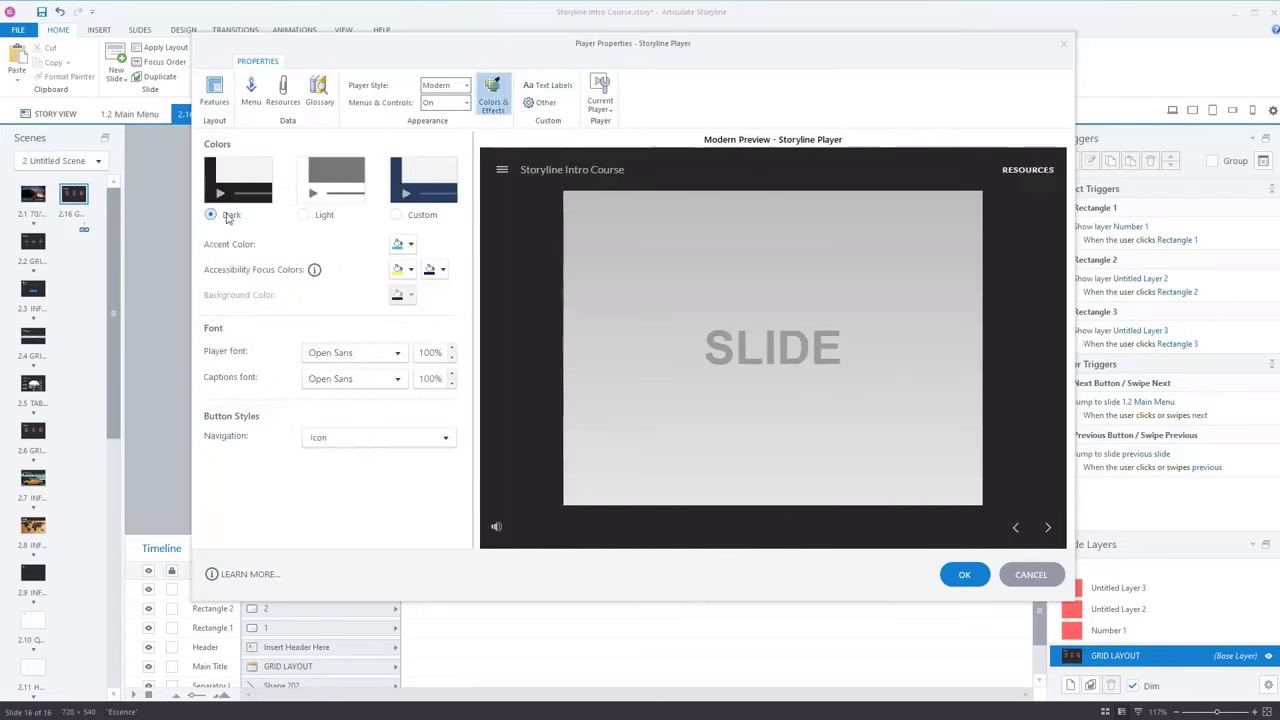
pyautogui.click(304, 215)
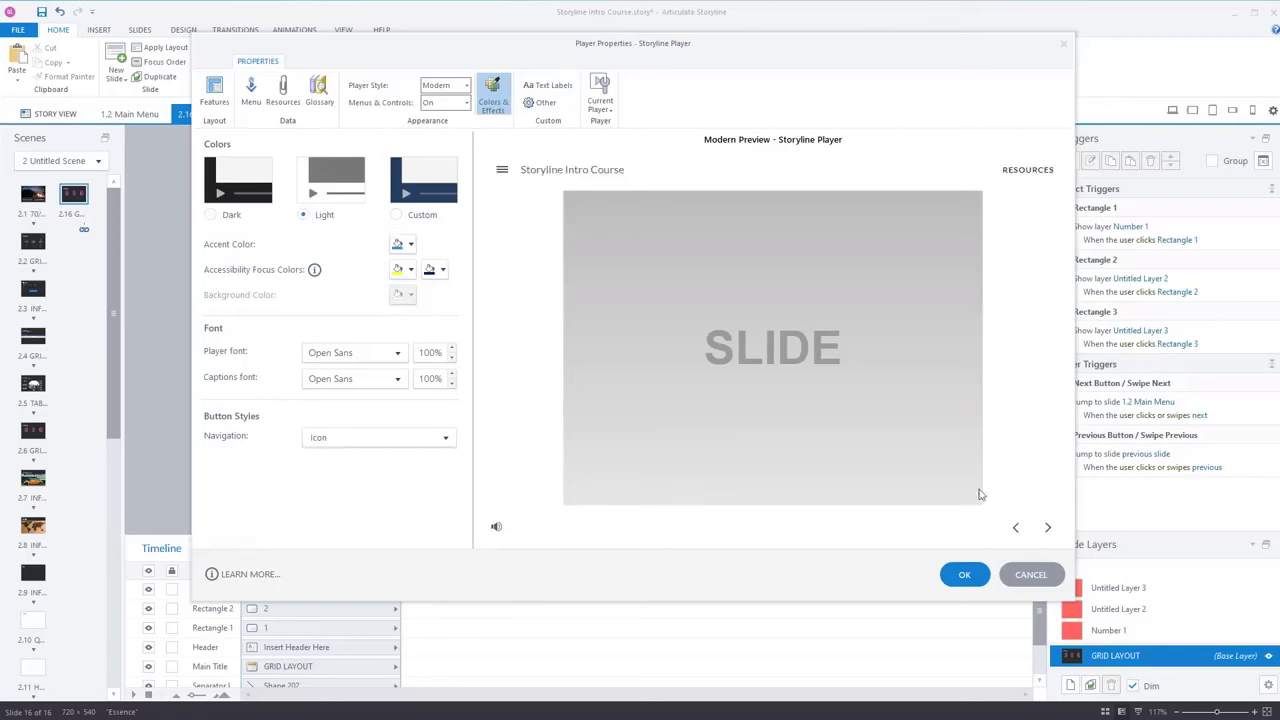
pyautogui.click(396, 215)
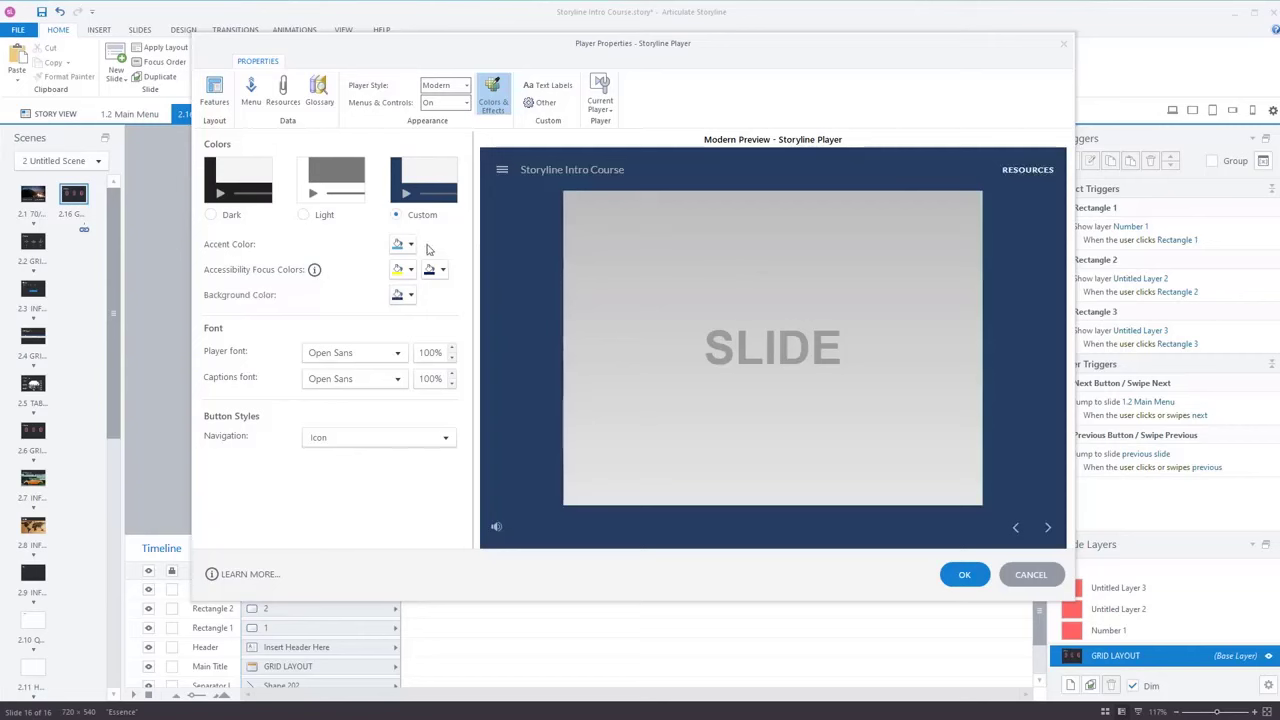
# Try a red player background and change the custom background color to a dark olive theme shade
pyautogui.click(409, 295)
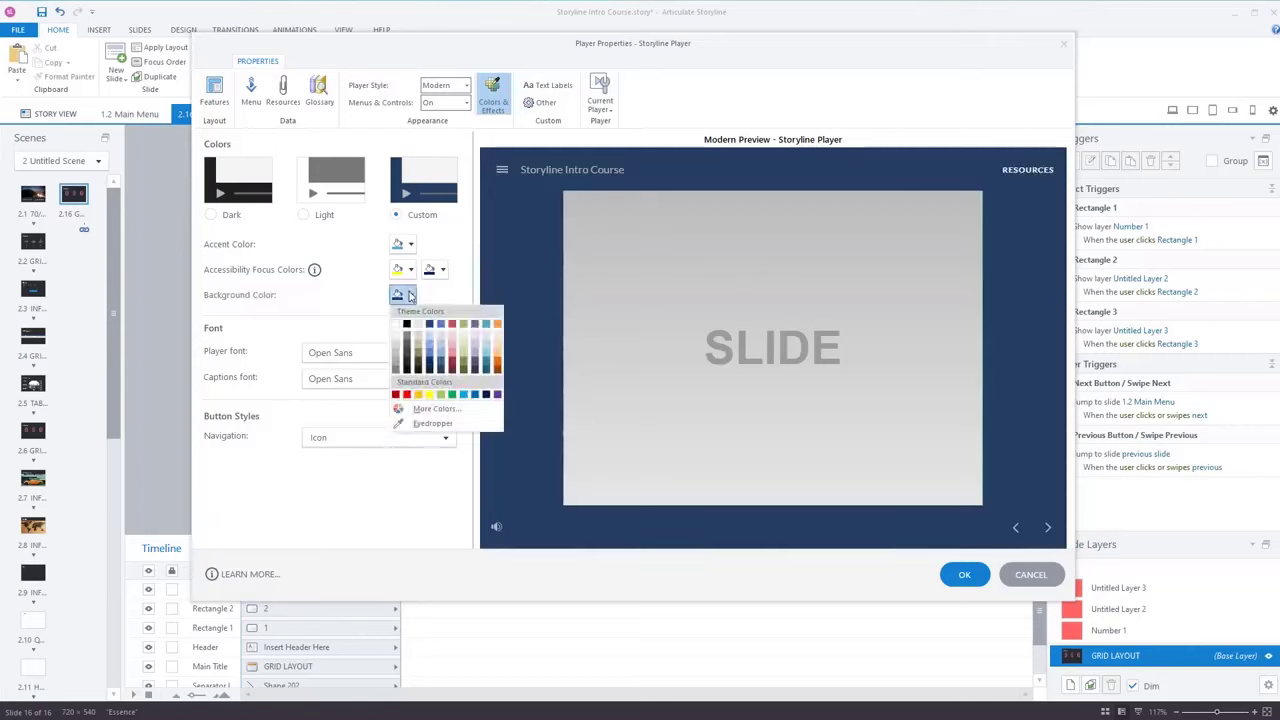
pyautogui.click(452, 324)
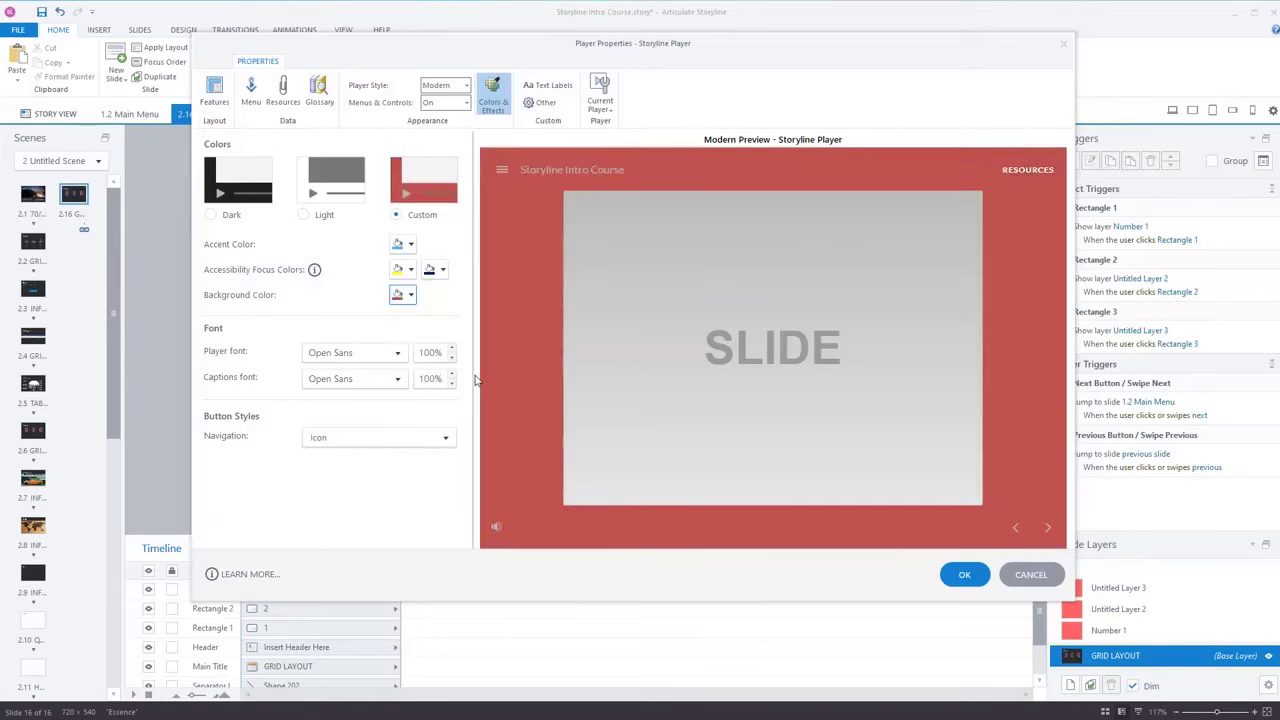
pyautogui.click(409, 295)
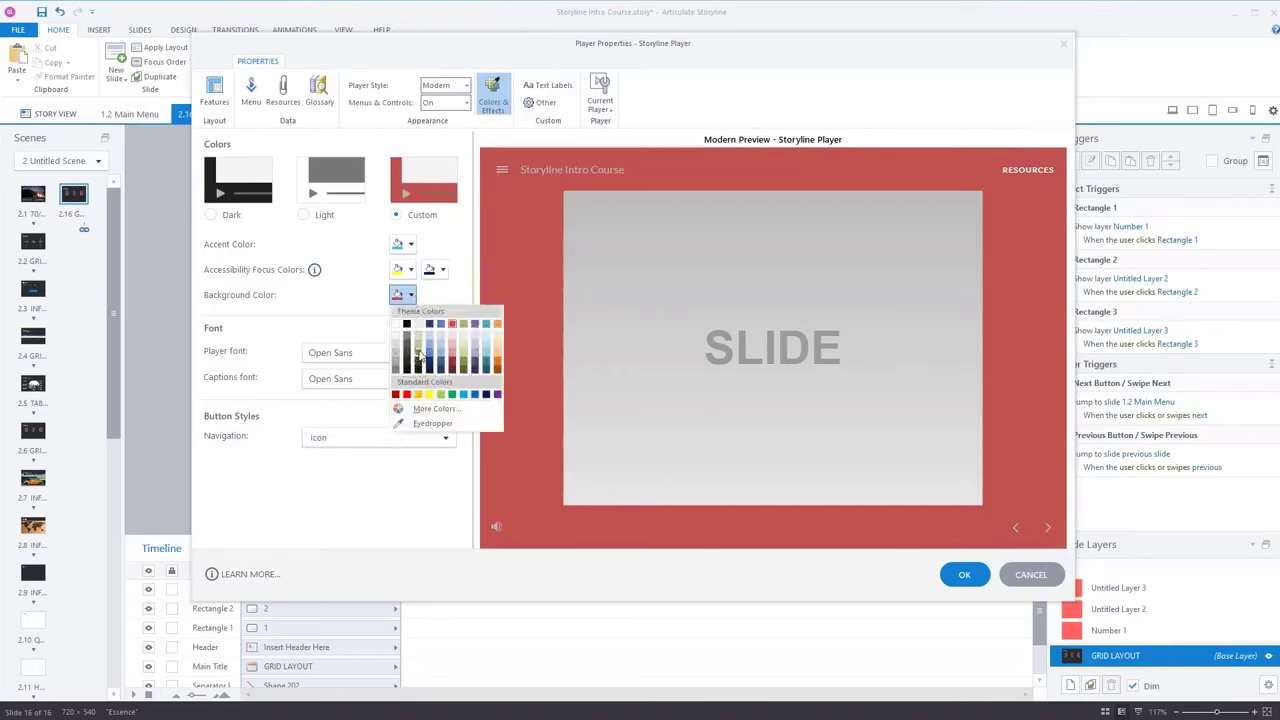
pyautogui.click(420, 368)
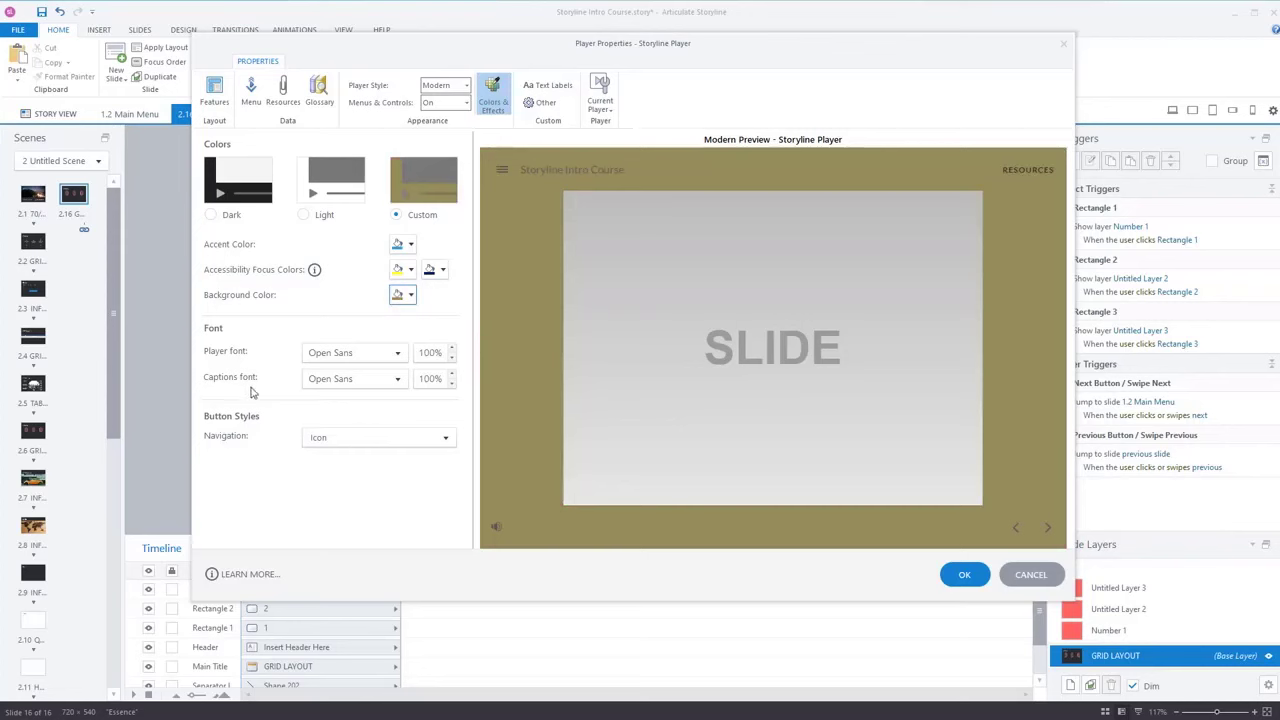
# Try the Text and the Icon and text navigation button styles, and set the style back to Icon
pyautogui.click(445, 437)
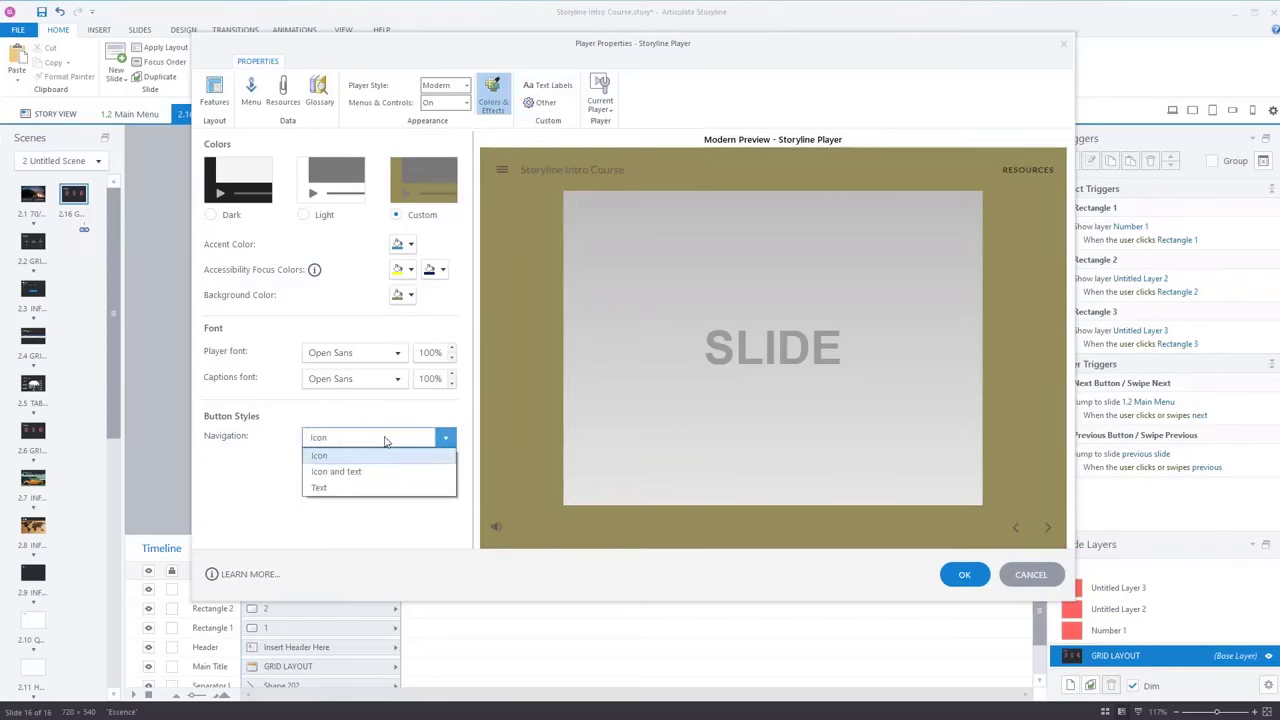
pyautogui.click(349, 490)
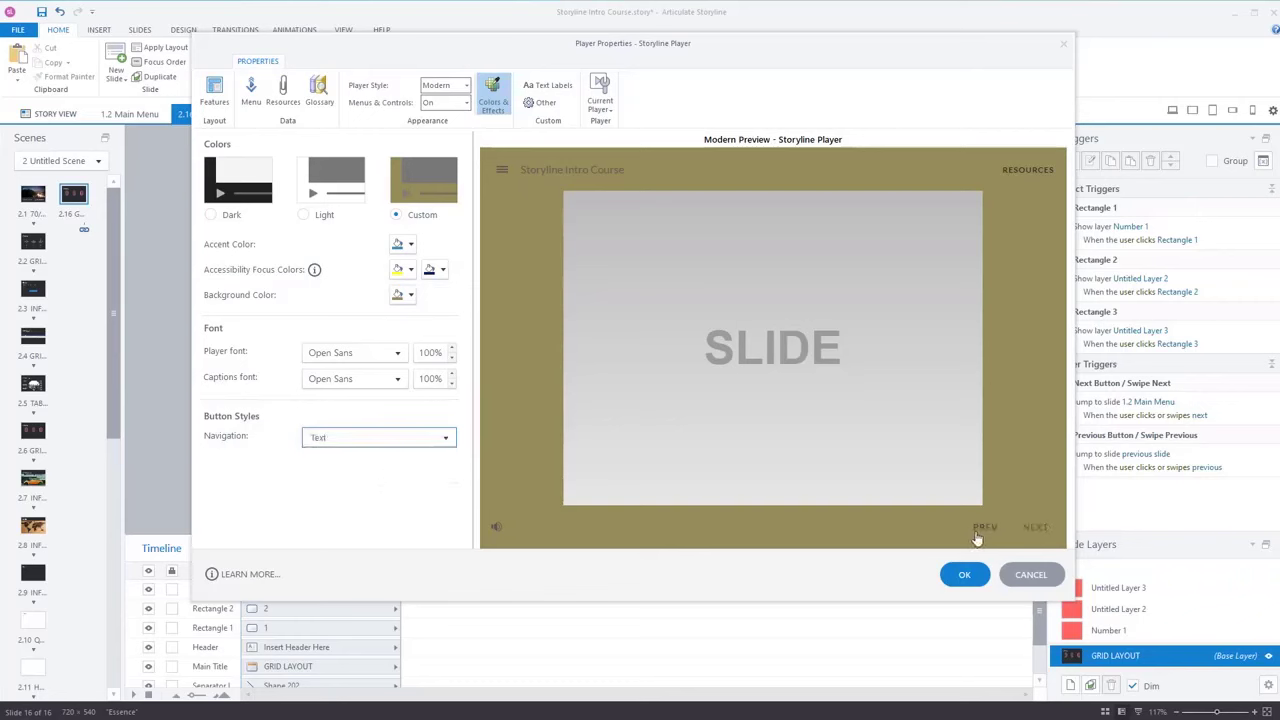
pyautogui.click(445, 437)
pyautogui.click(359, 471)
pyautogui.click(362, 440)
pyautogui.click(346, 455)
pyautogui.click(390, 437)
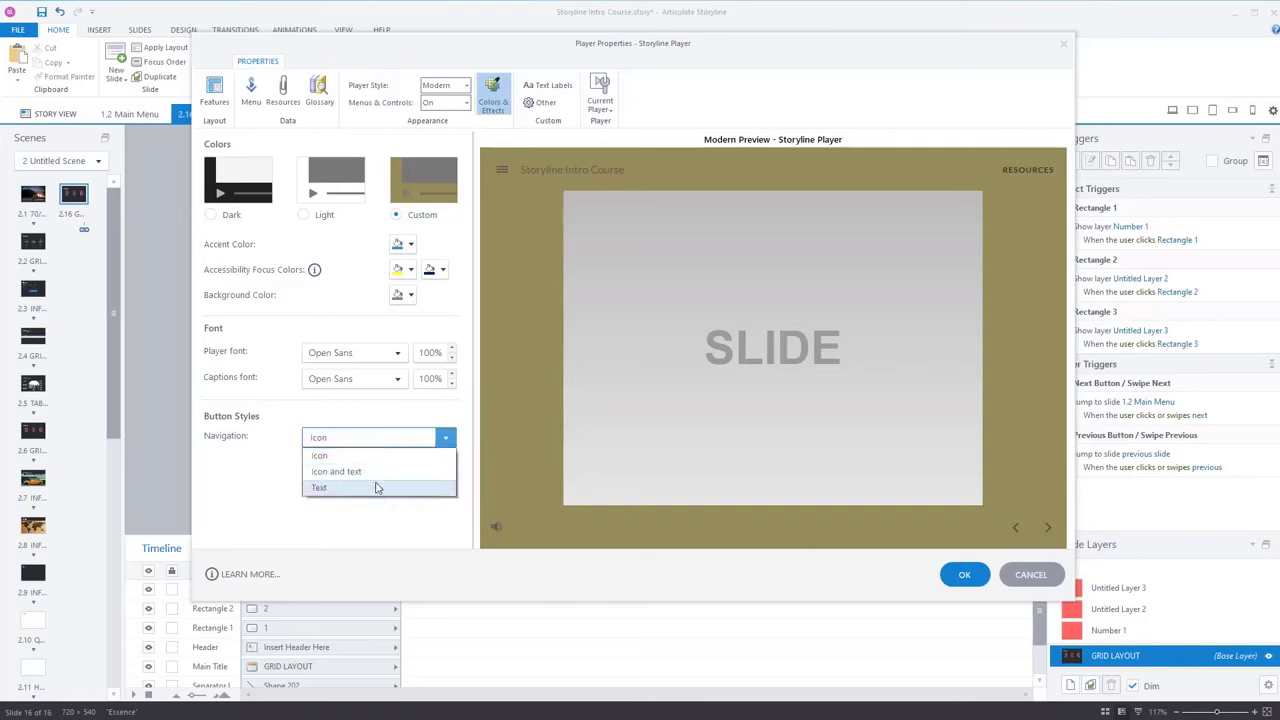
pyautogui.click(372, 488)
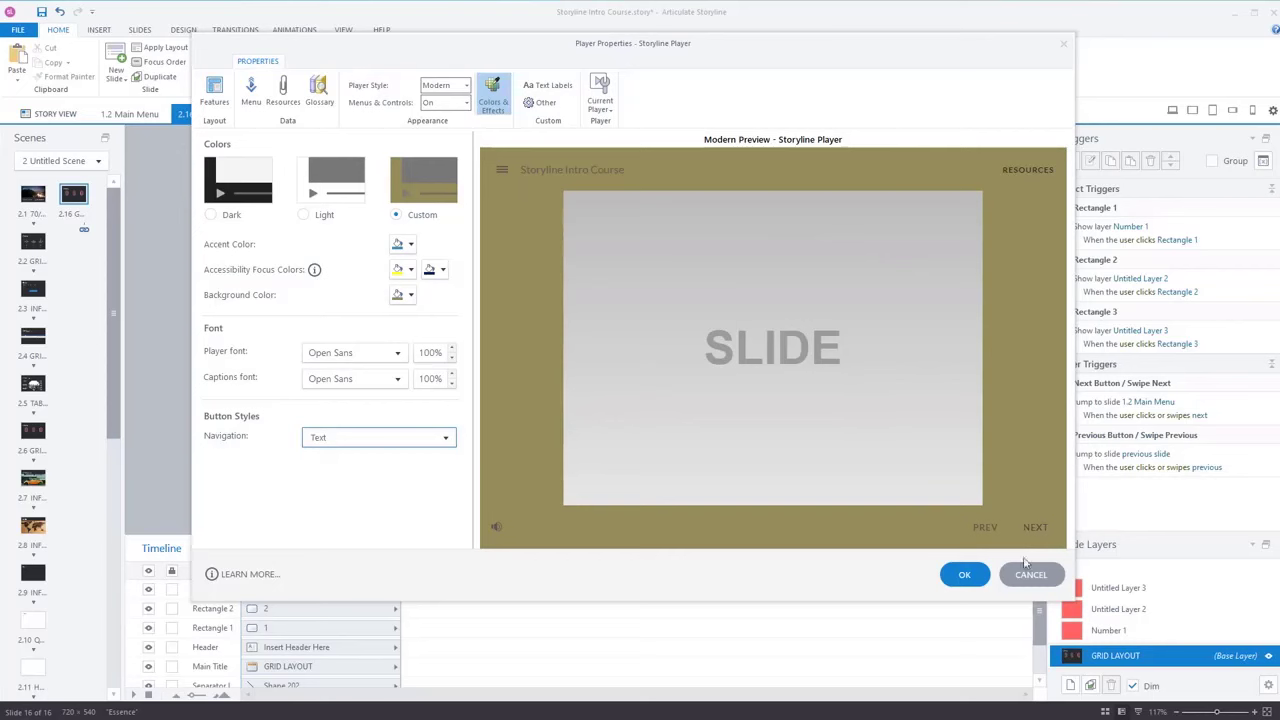
pyautogui.click(410, 448)
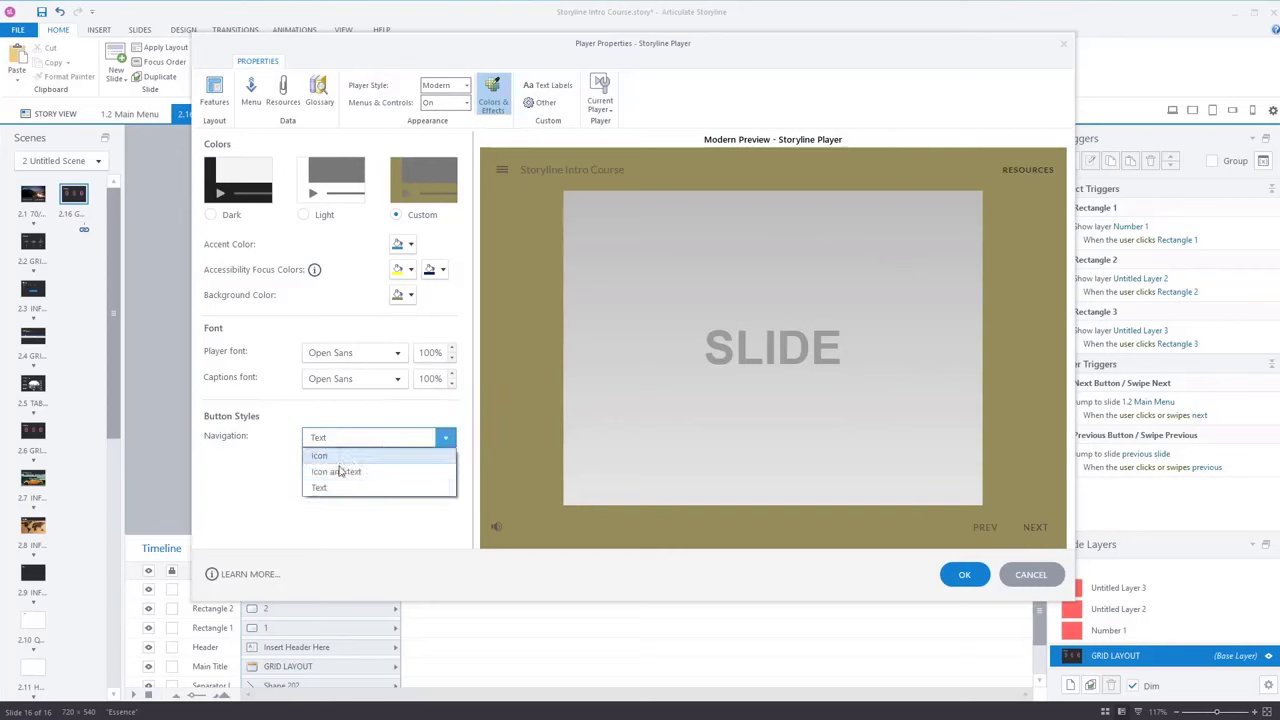
pyautogui.click(342, 468)
# Set the player colors to Dark and hide the course title in the player features
pyautogui.click(230, 216)
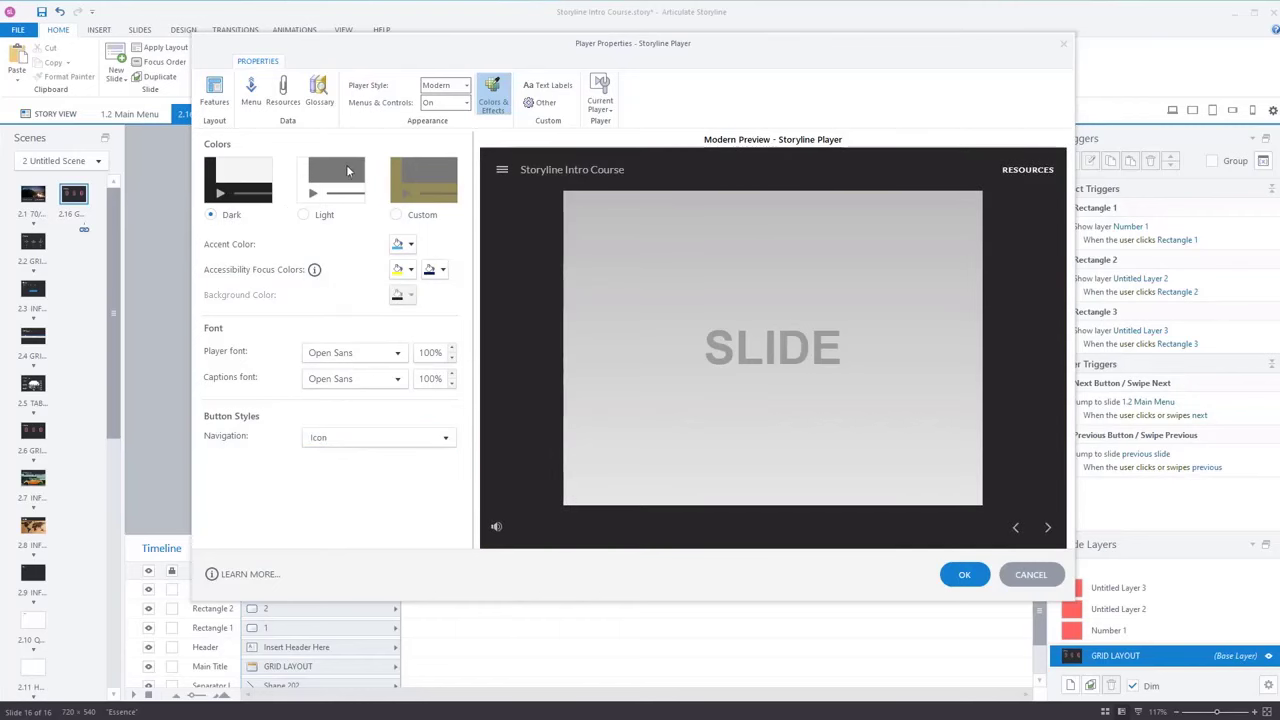
pyautogui.click(216, 94)
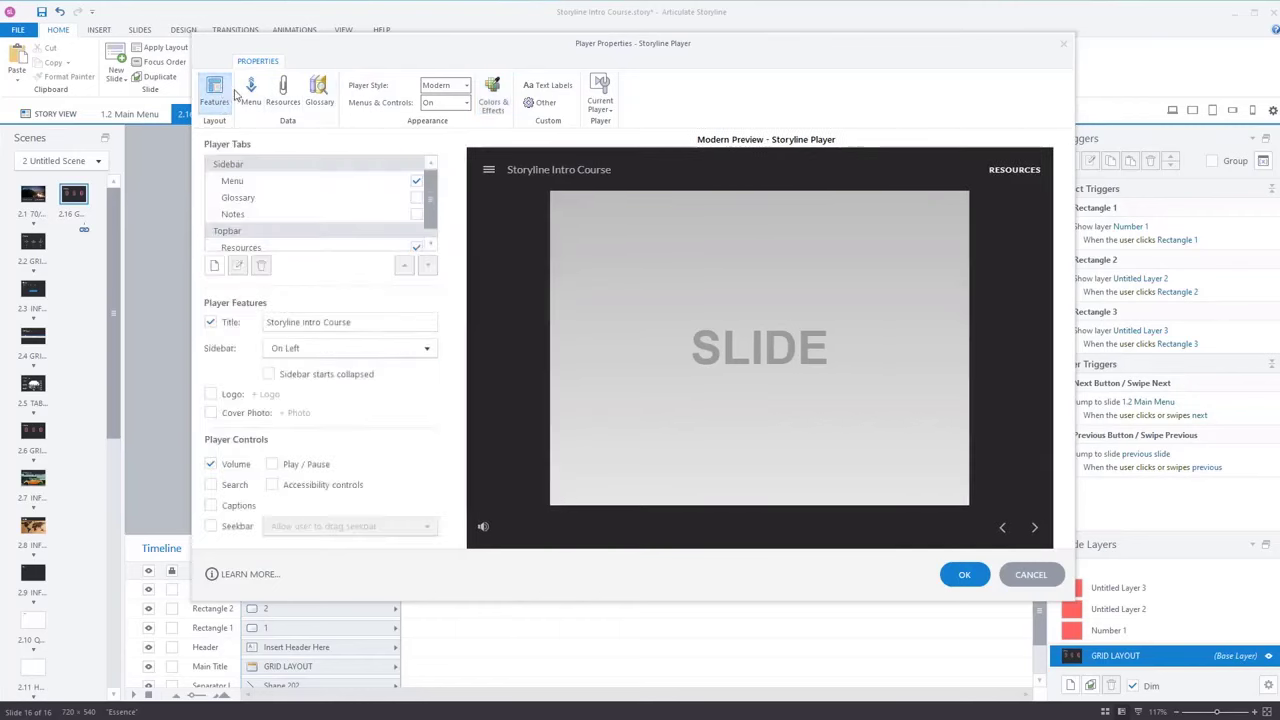
pyautogui.click(211, 322)
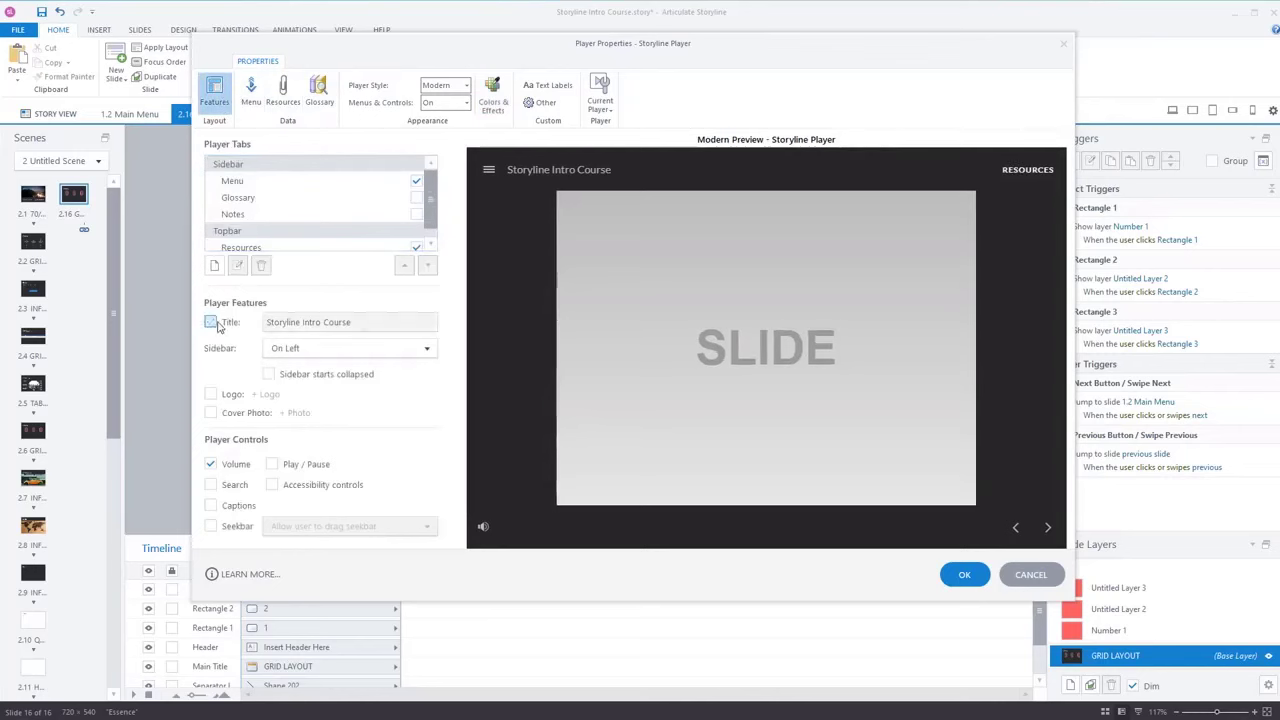
# Try removing the Menu tab from the player sidebar and turn it back on
pyautogui.click(416, 181)
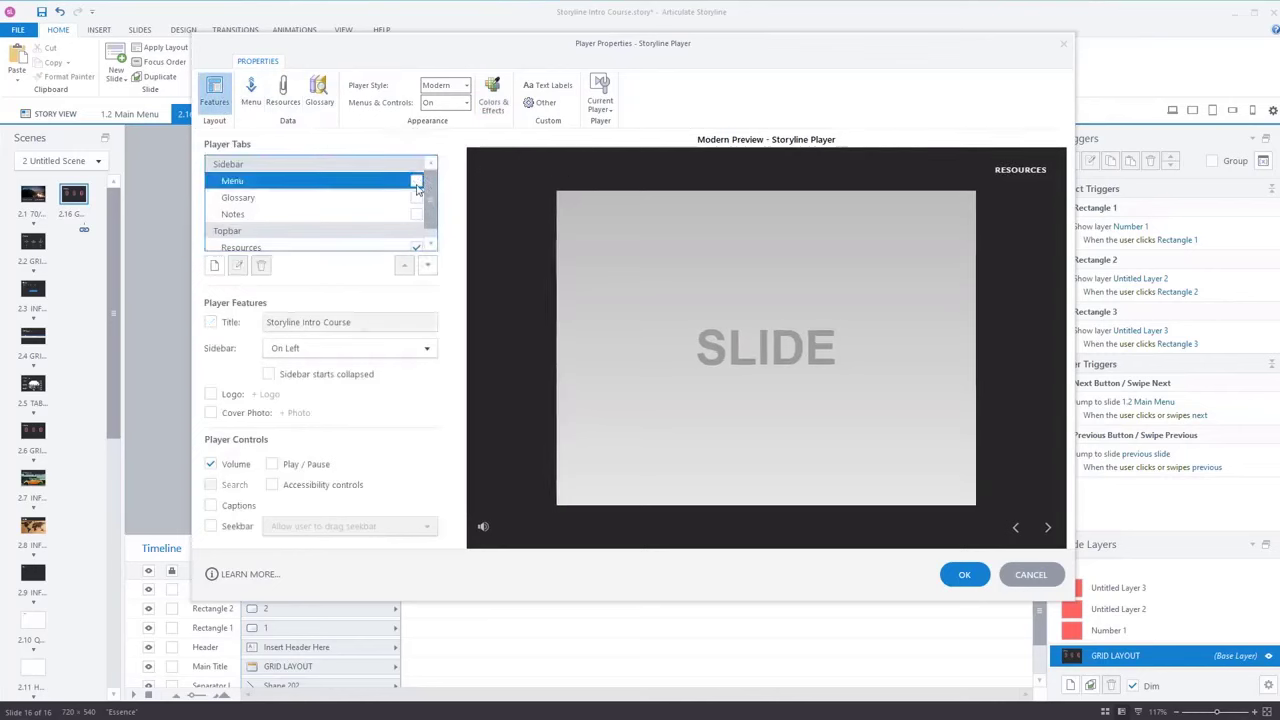
pyautogui.click(416, 181)
# Test expanding and collapsing the menu sidebar in the player preview, and apply the player properties
pyautogui.click(489, 172)
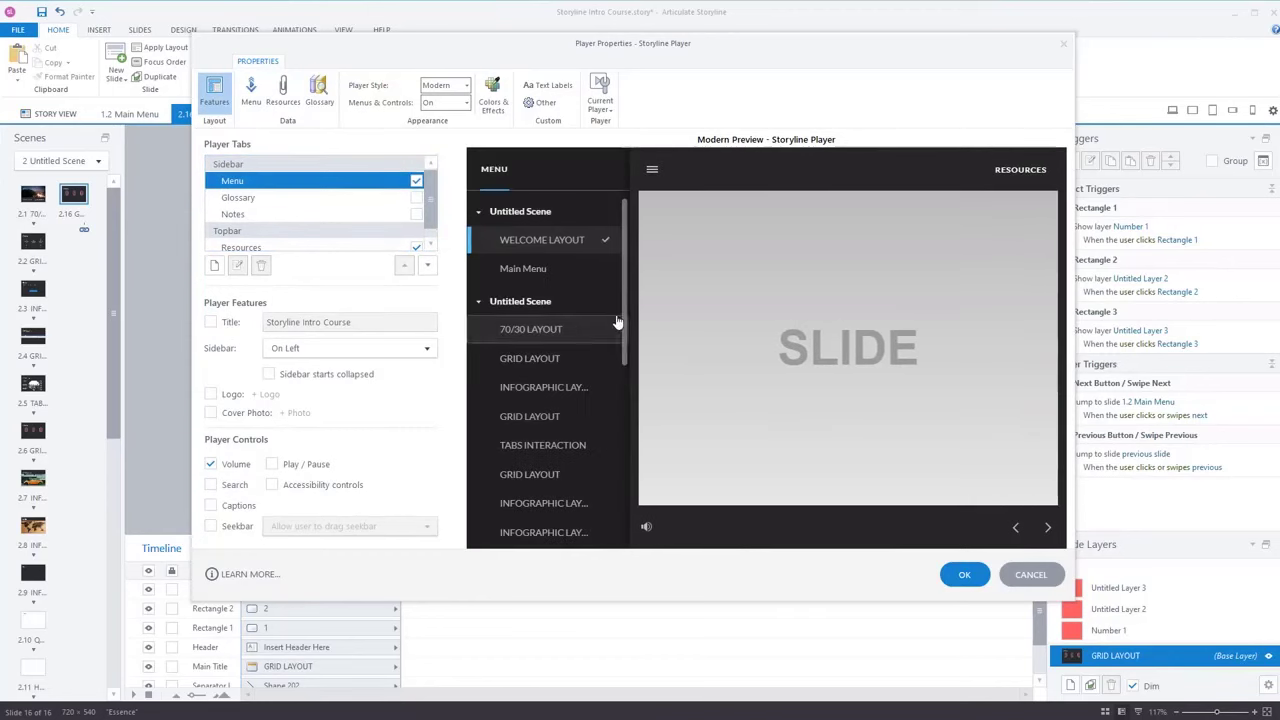
pyautogui.click(651, 171)
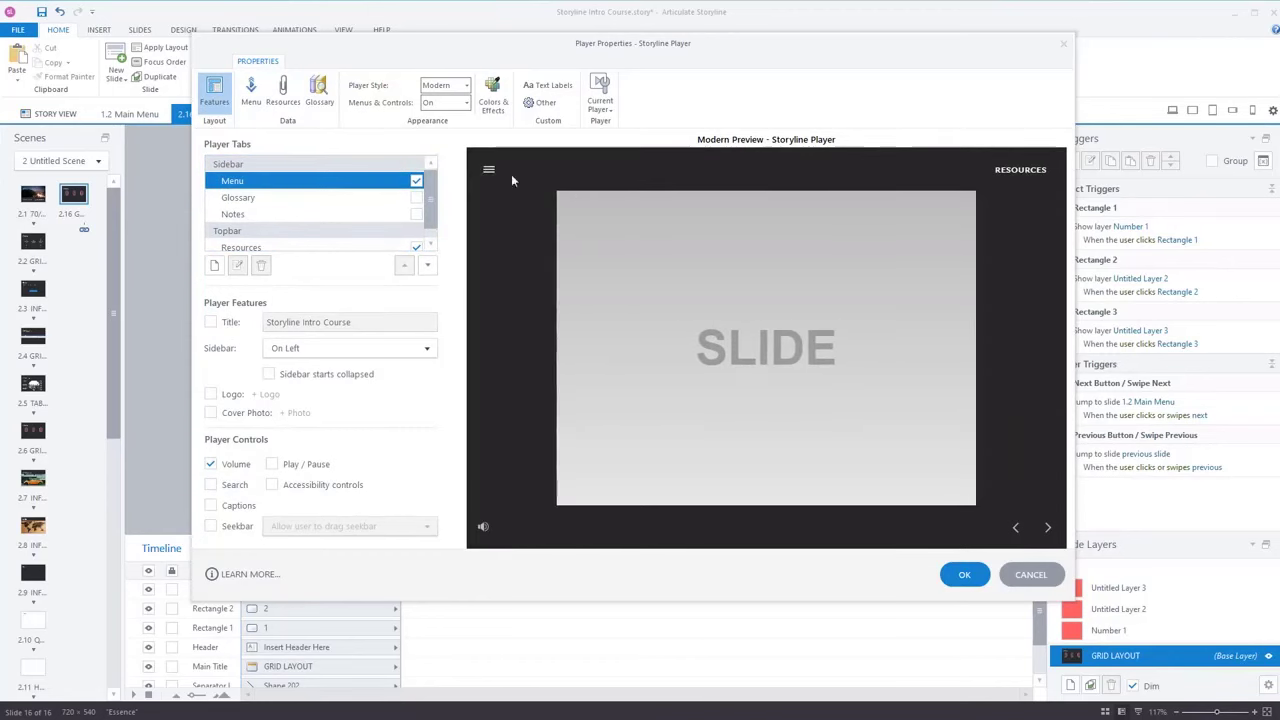
pyautogui.click(488, 172)
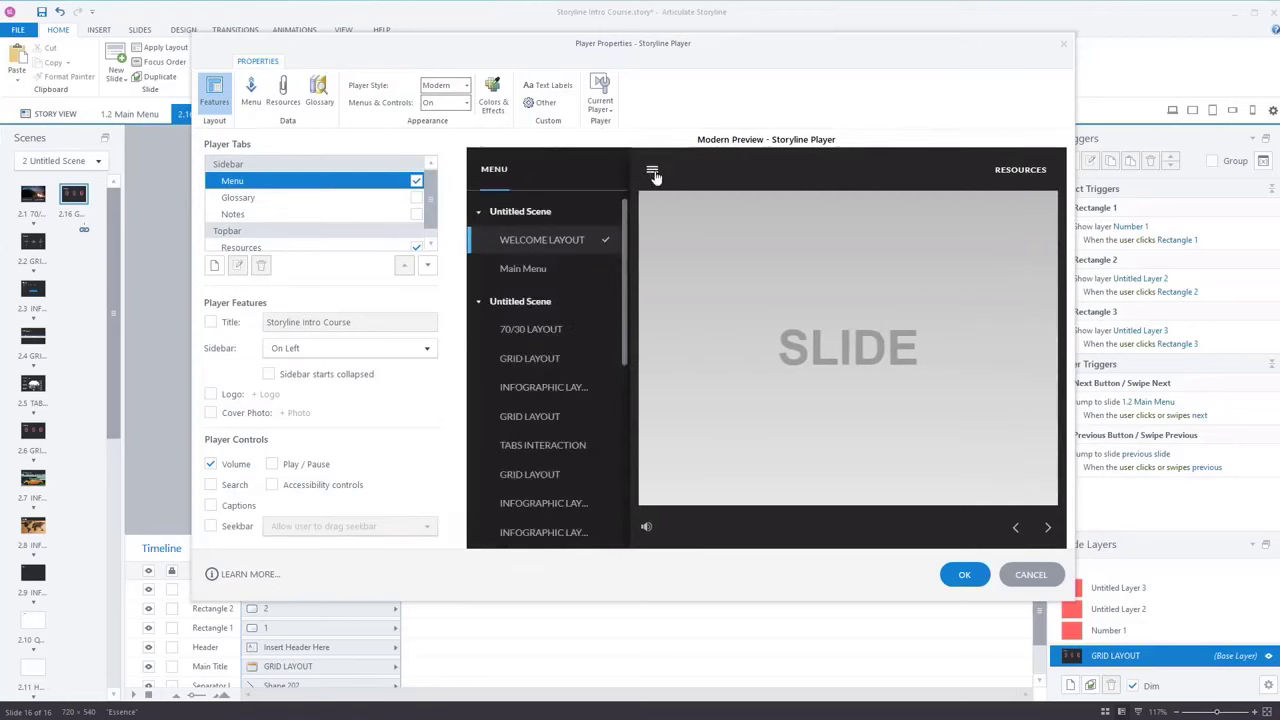
pyautogui.click(652, 174)
pyautogui.click(490, 174)
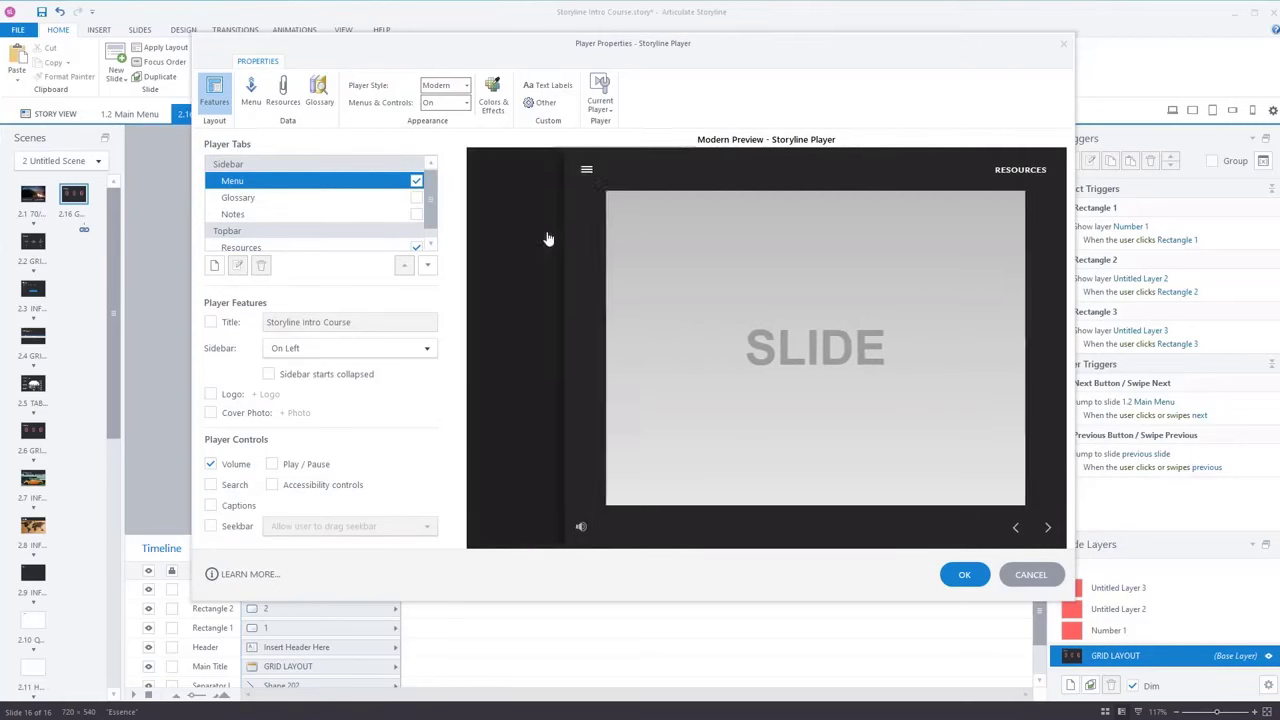
pyautogui.click(653, 172)
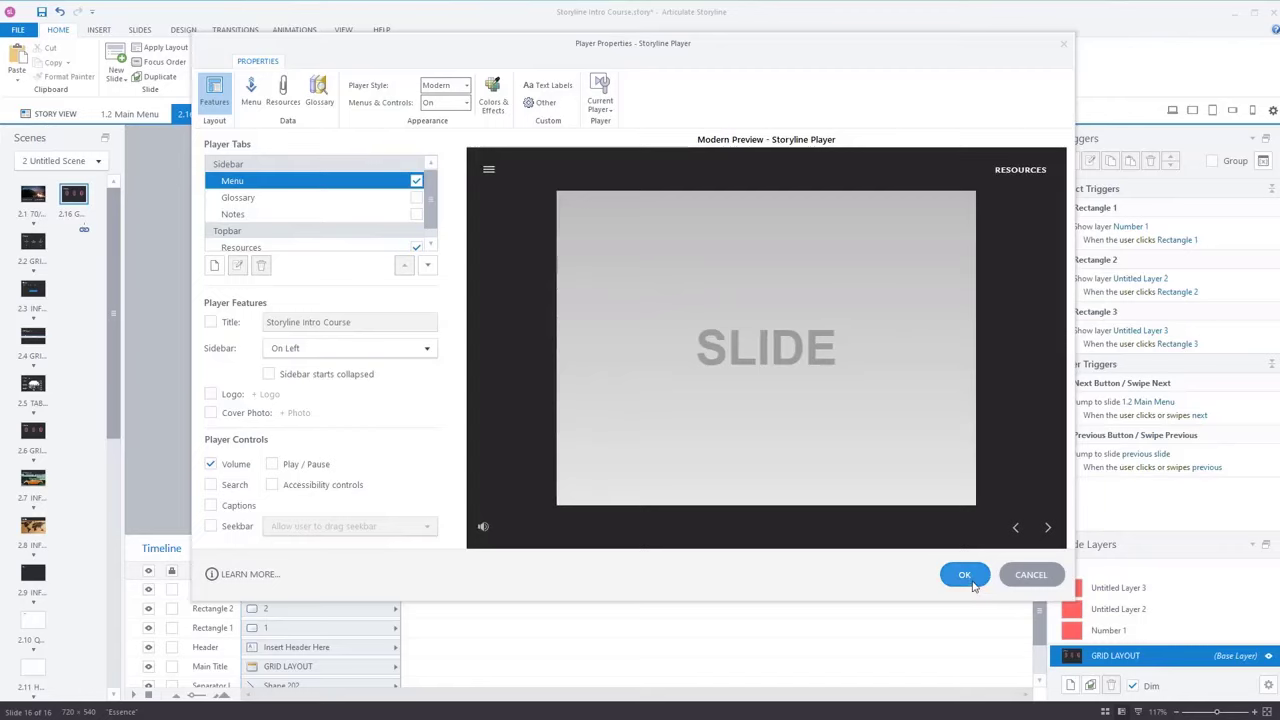
pyautogui.click(965, 575)
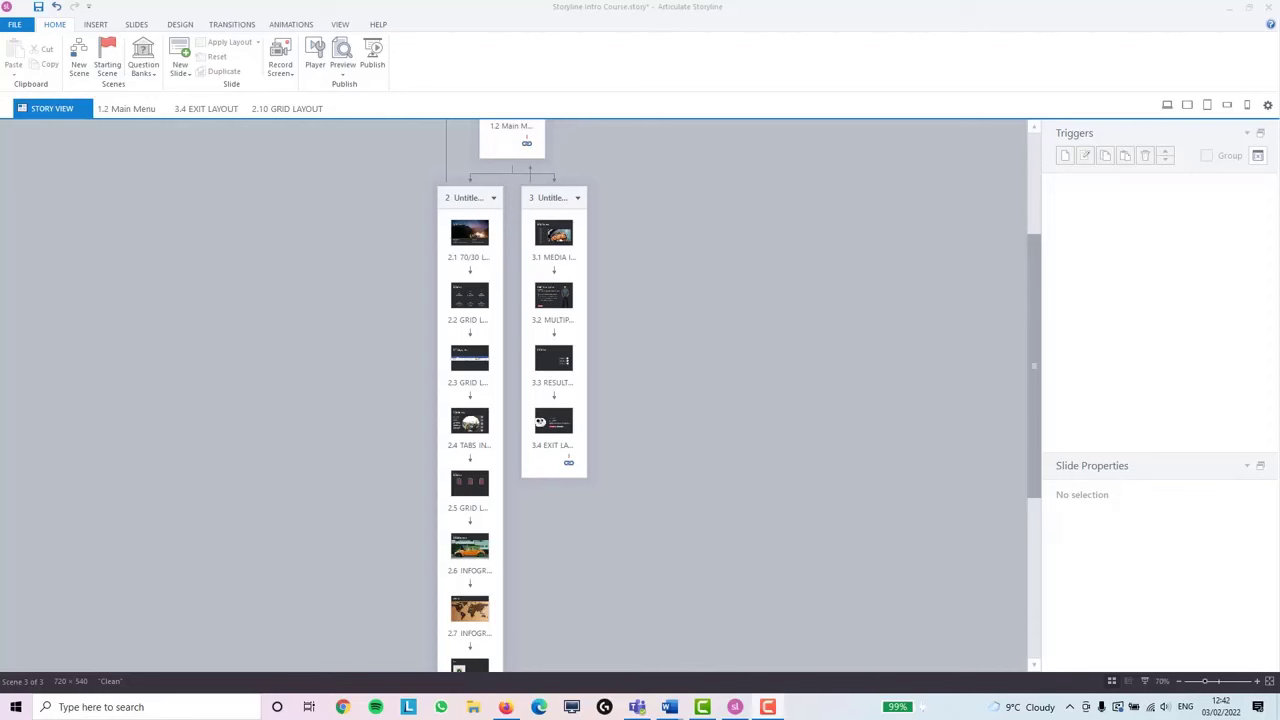
# Reopen the player properties from the story view and show the menu settings
pyautogui.click(316, 55)
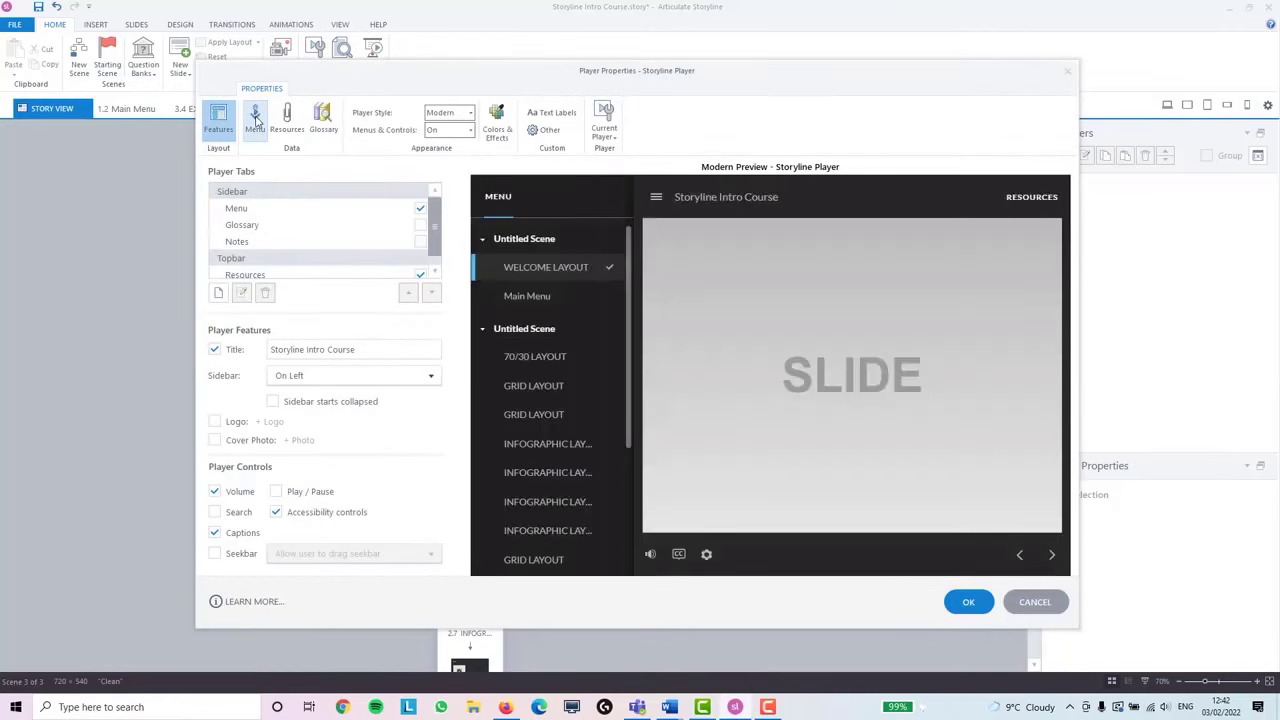
pyautogui.click(256, 118)
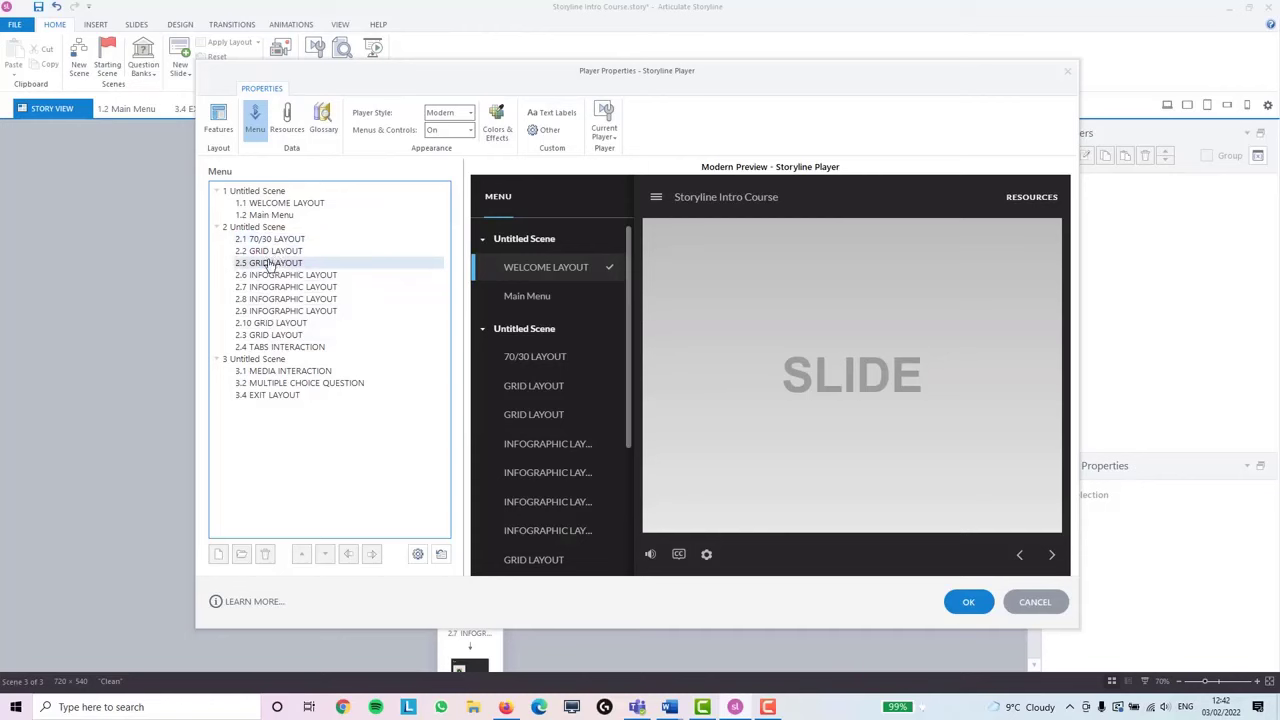
# Move the 2.3 GRID LAYOUT menu entry up to directly below 2.2 GRID LAYOUT
pyautogui.click(274, 337)
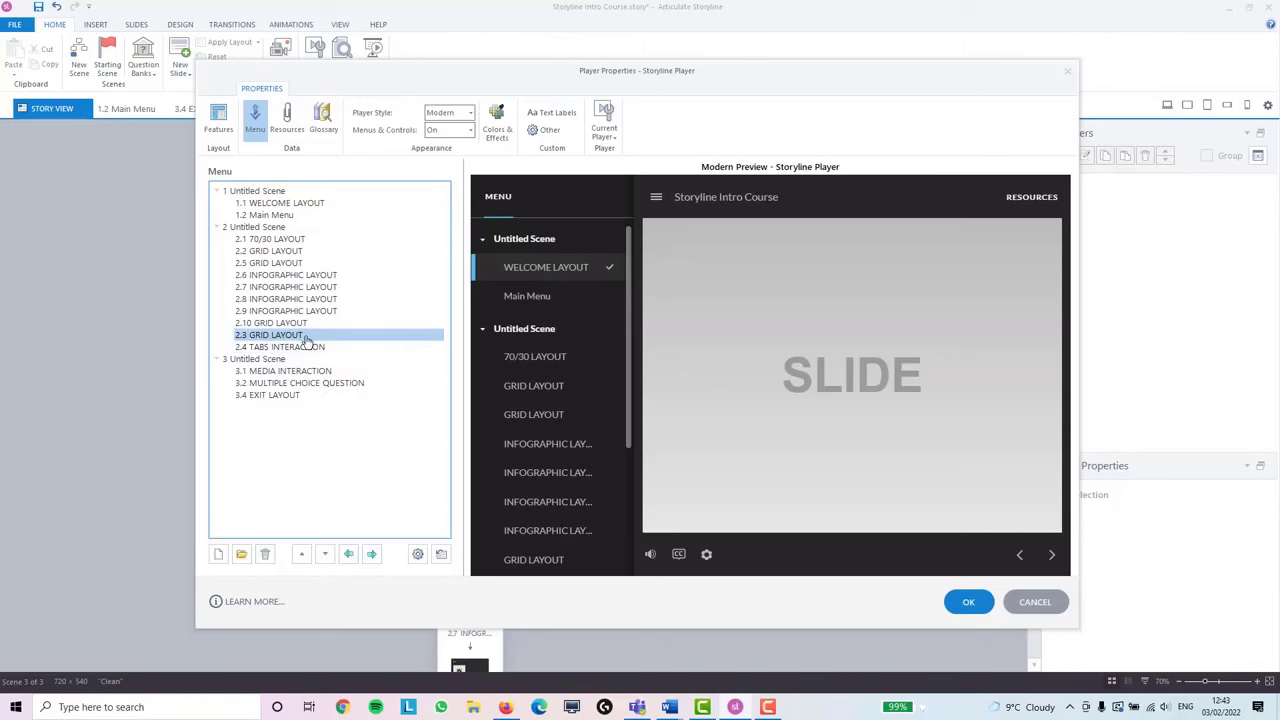
pyautogui.click(300, 555)
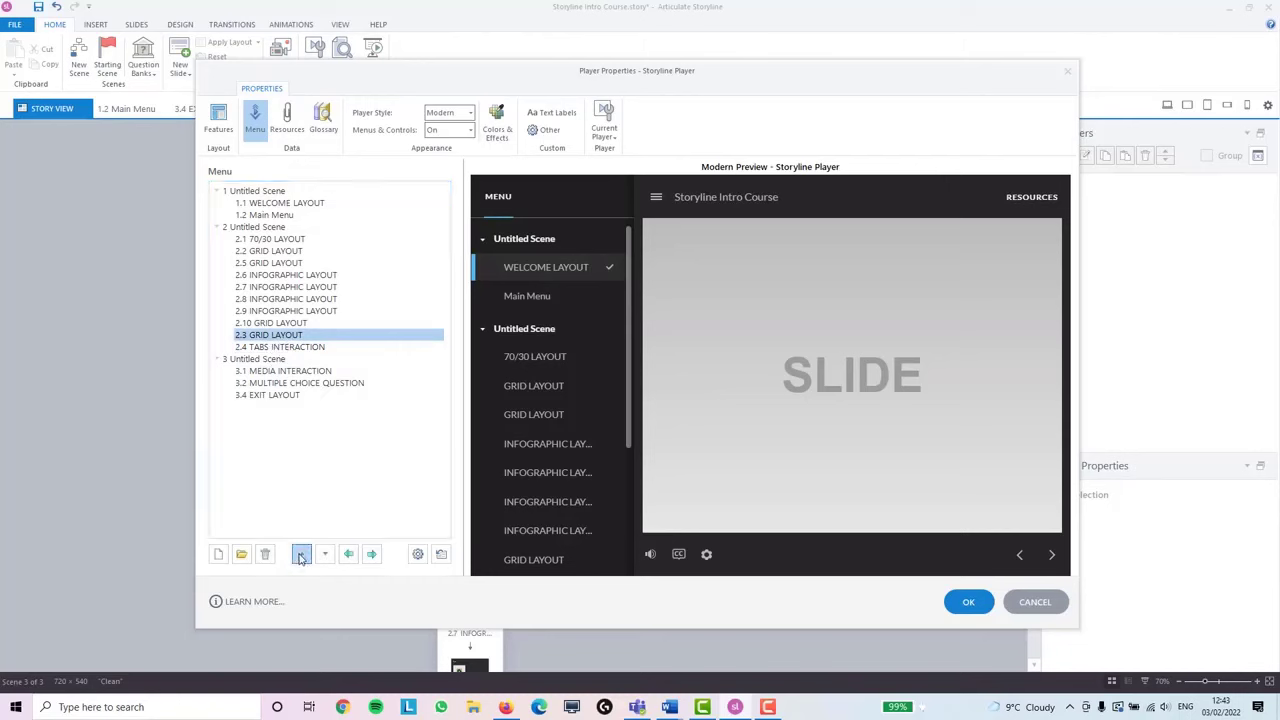
pyautogui.click(300, 556)
pyautogui.click(300, 556)
pyautogui.click(300, 556)
pyautogui.click(300, 556)
pyautogui.click(300, 556)
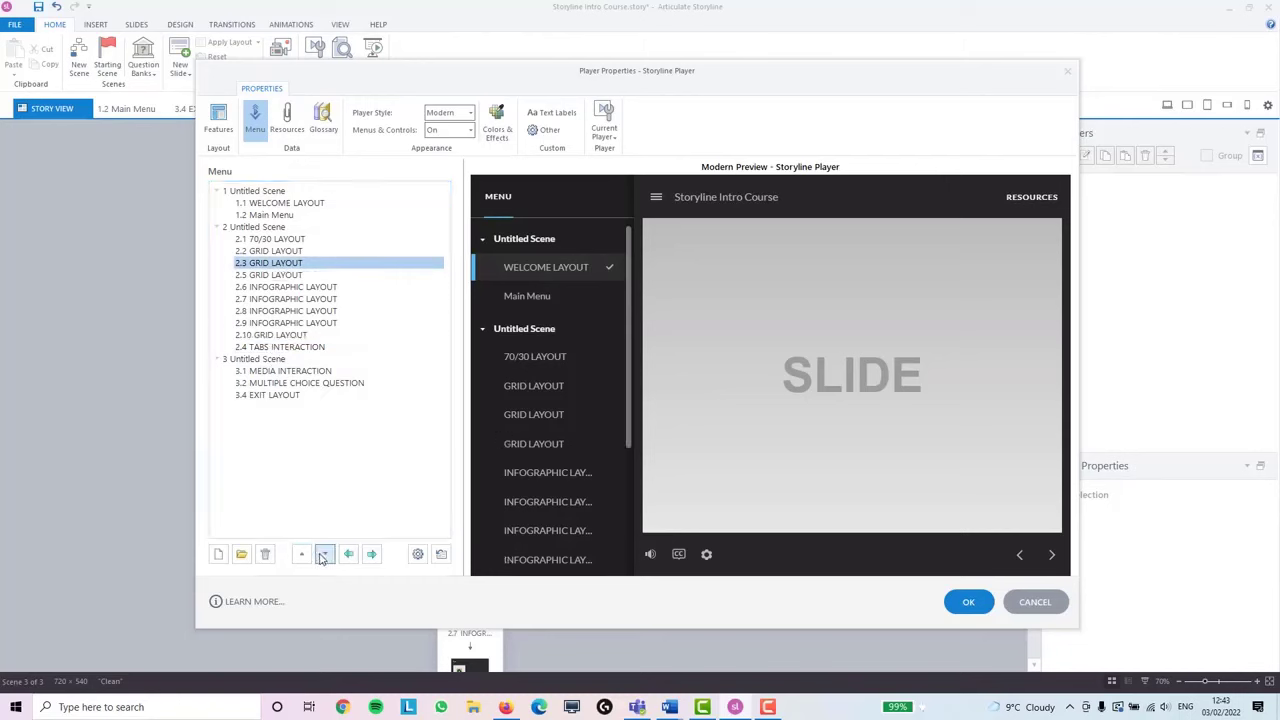
# Move the 2.3 GRID LAYOUT menu entry back down to between 2.10 GRID LAYOUT and 2.4 TABS INTERACTION
pyautogui.click(322, 556)
pyautogui.click(322, 556)
pyautogui.click(322, 556)
pyautogui.click(322, 556)
pyautogui.click(322, 556)
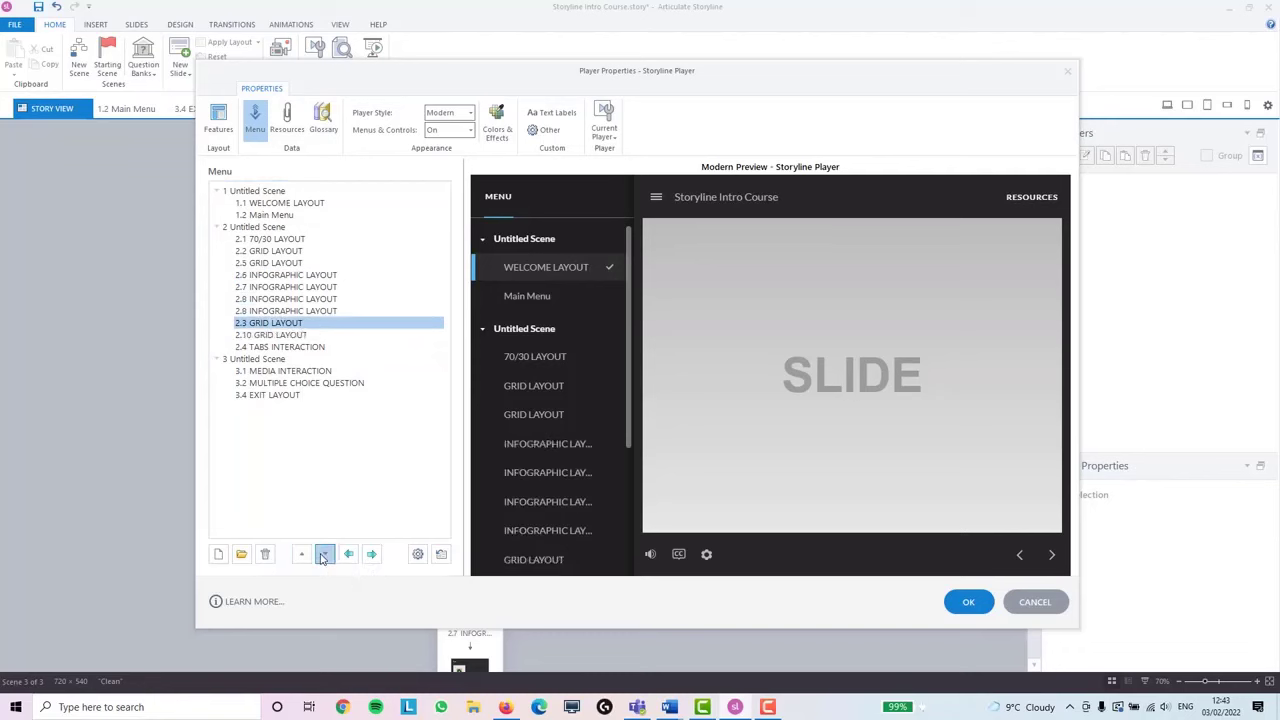
pyautogui.click(322, 556)
pyautogui.click(345, 443)
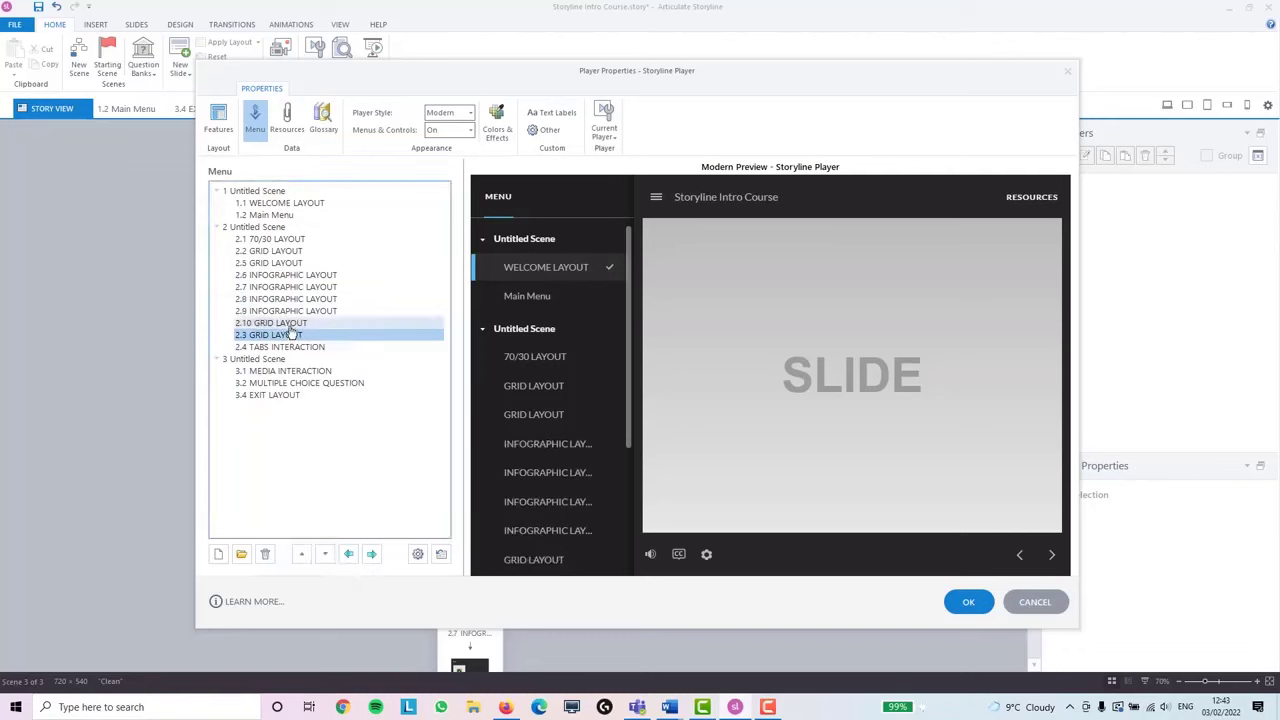
# Reset the contents of the player menu to match the story order and apply the player properties
pyautogui.click(440, 565)
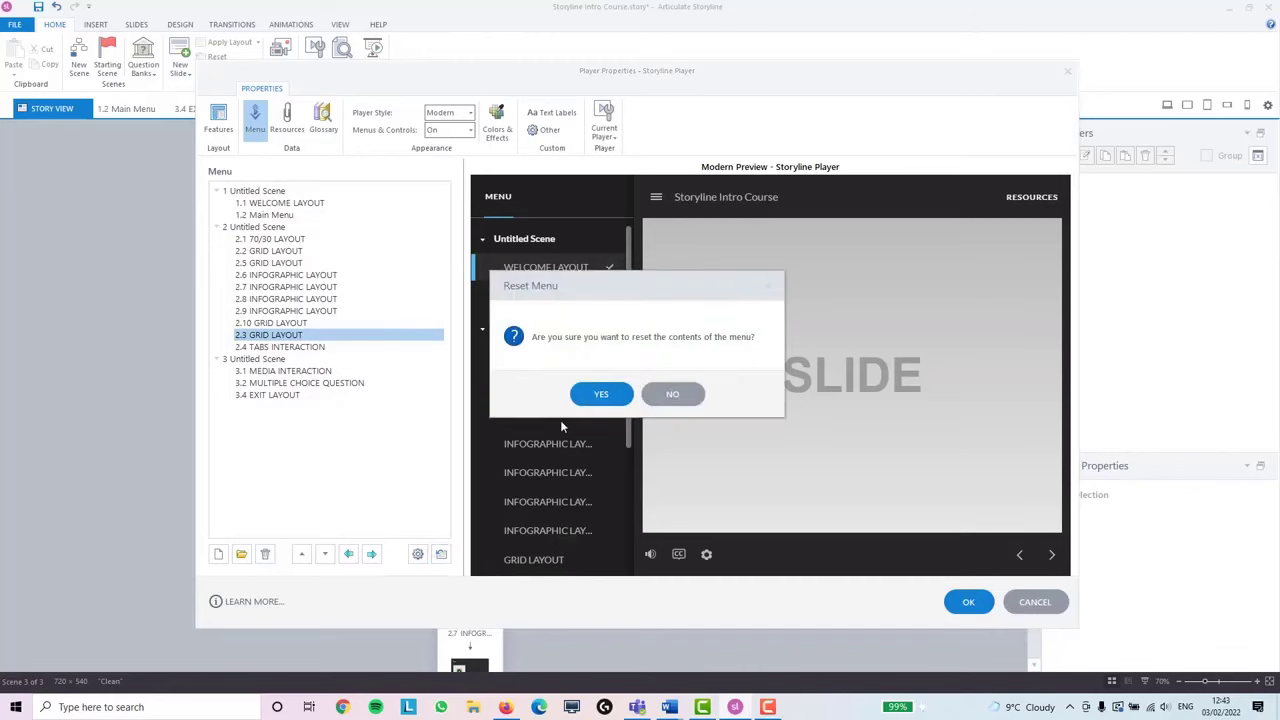
pyautogui.click(601, 395)
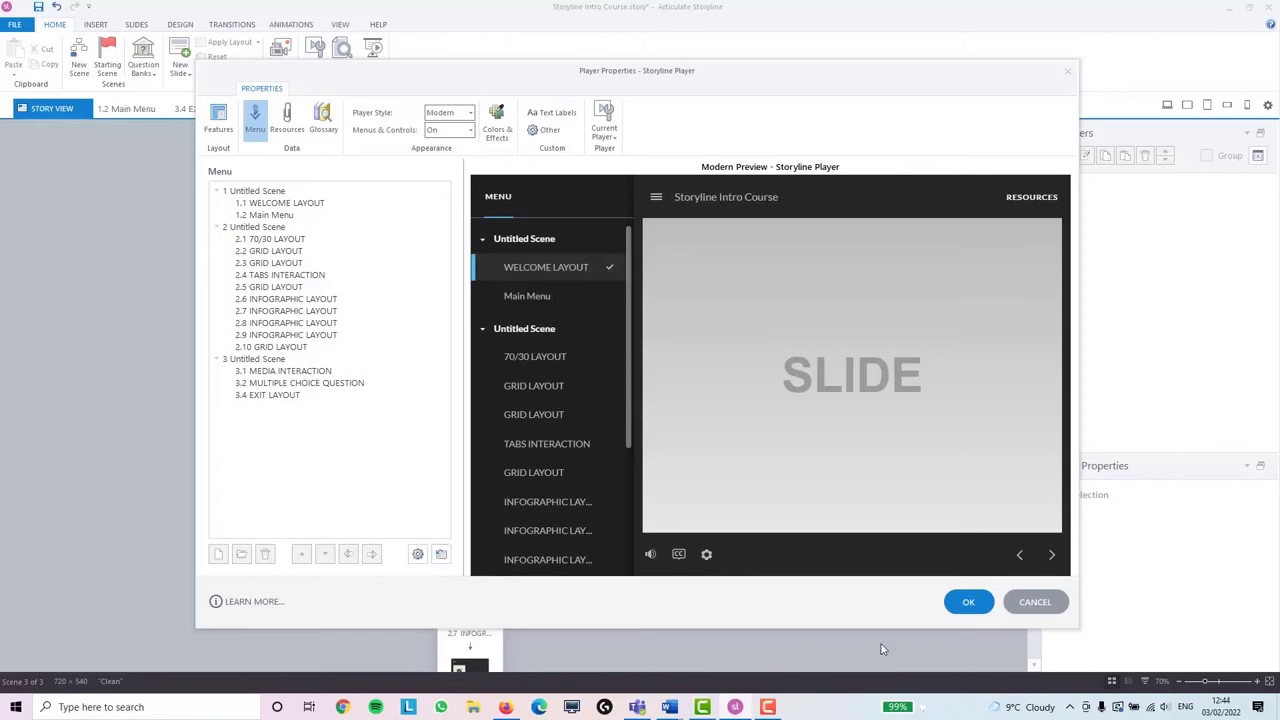
pyautogui.click(969, 602)
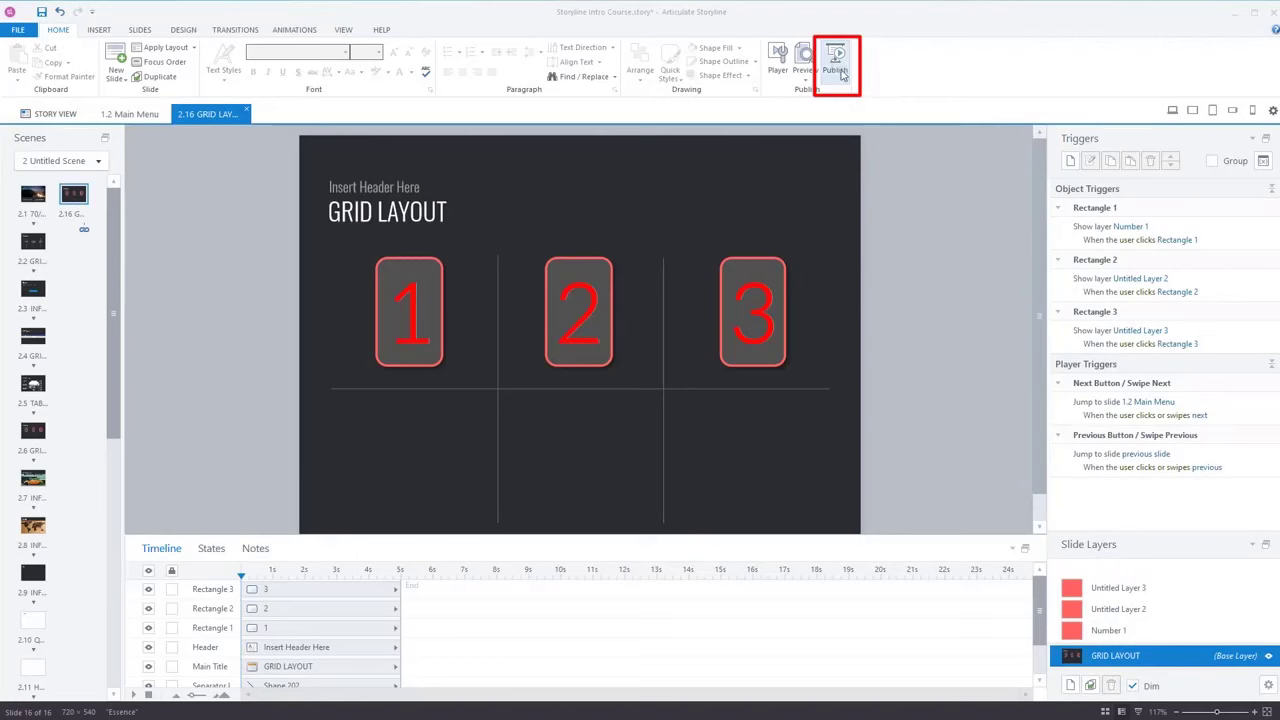
# Start publishing the course, view the Review 360 options, and choose LMS / LRS as the publish target
pyautogui.click(842, 75)
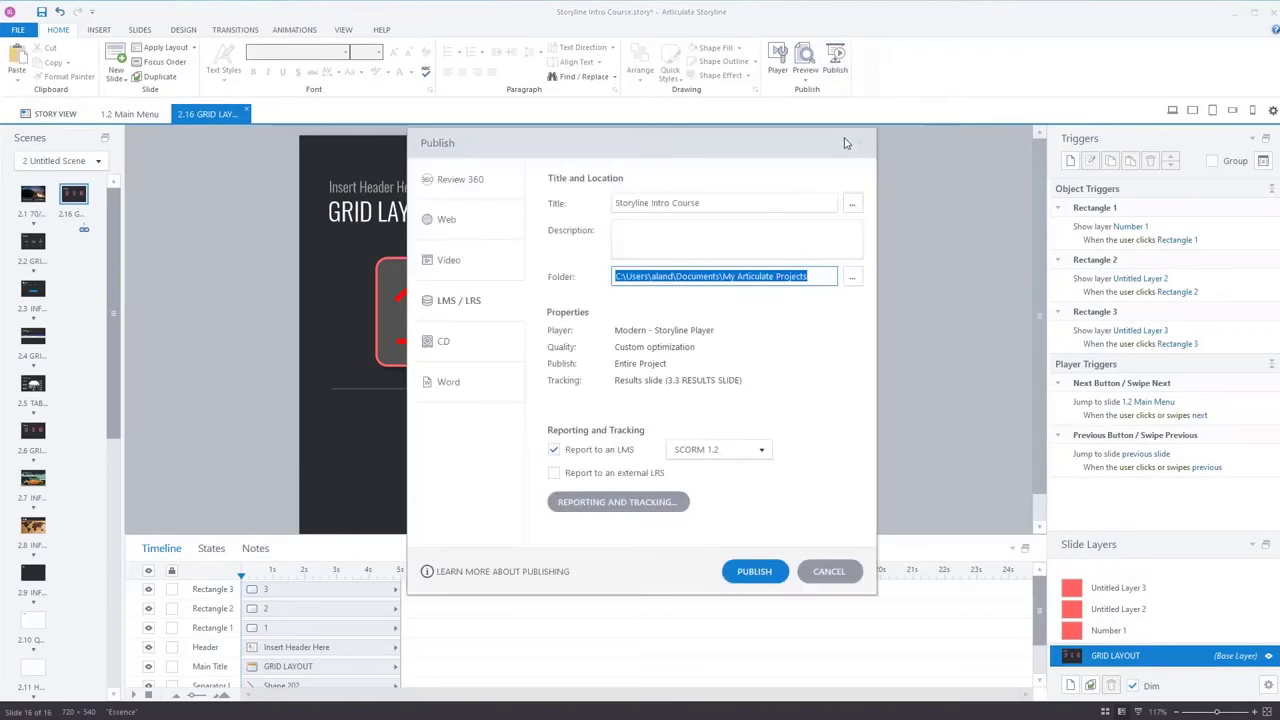
pyautogui.click(480, 186)
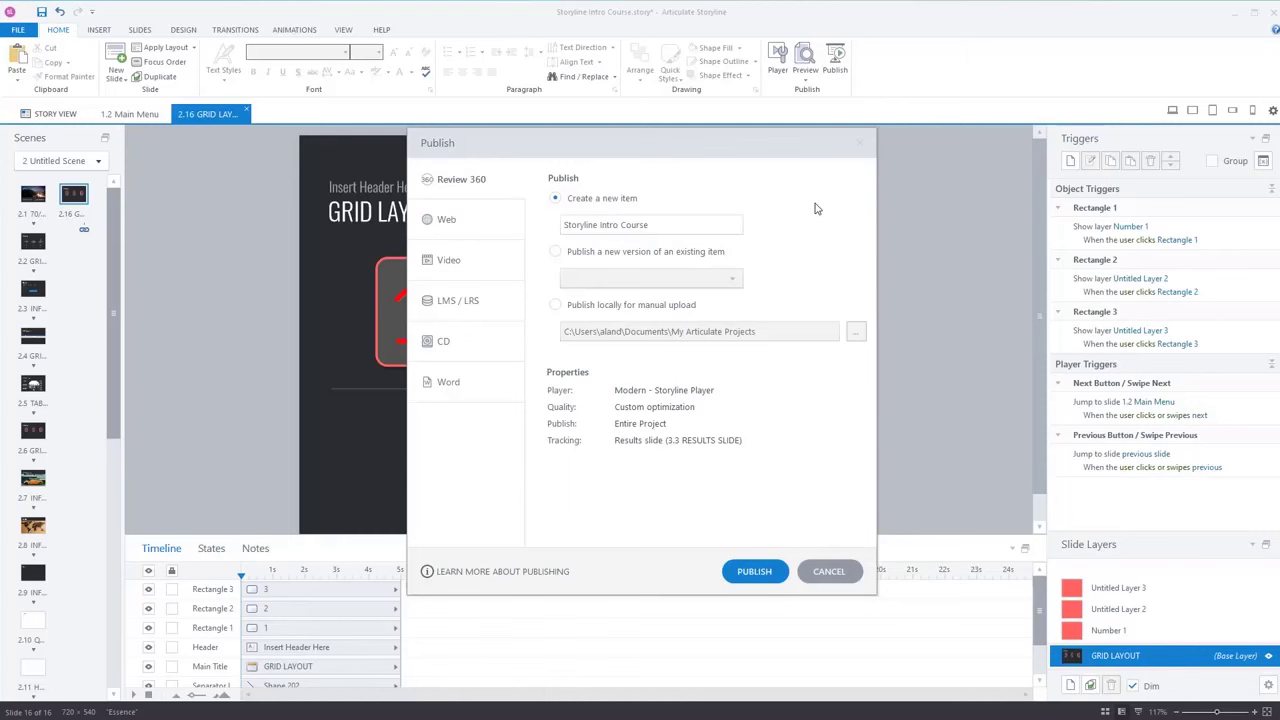
pyautogui.click(458, 304)
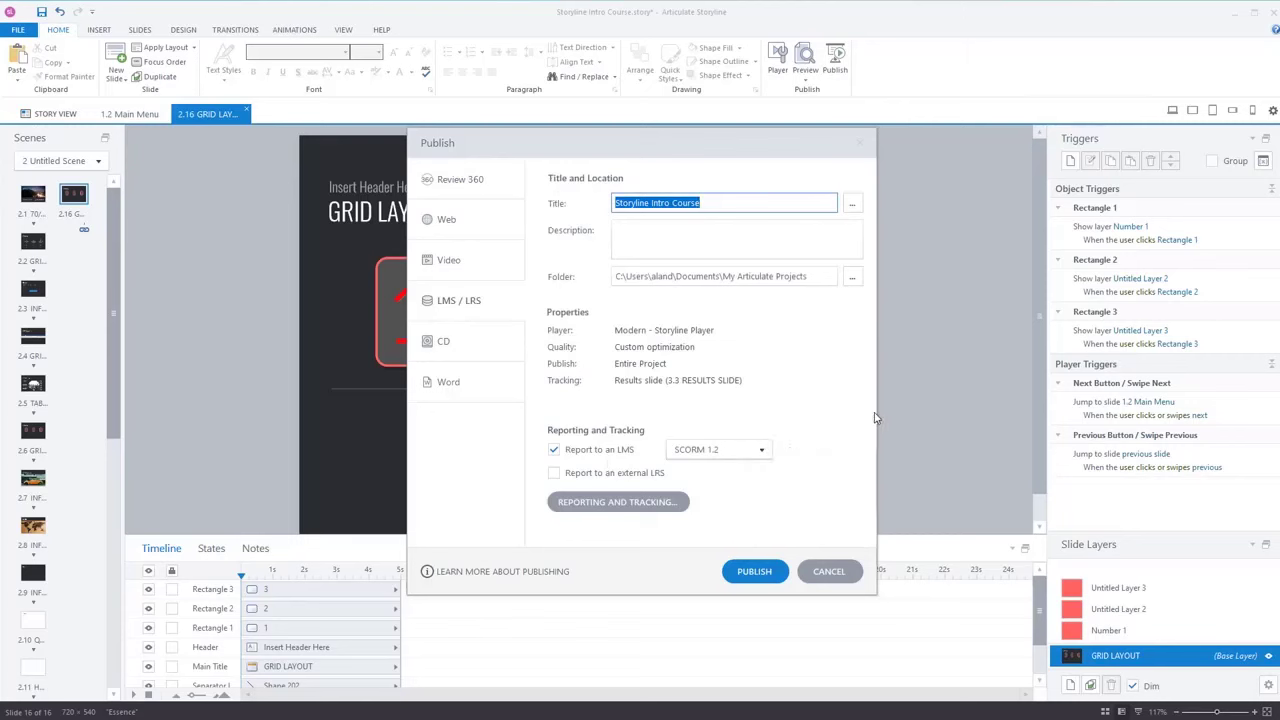
# Review the course title in the publish settings and the assigned player's properties, leaving both unchanged
pyautogui.click(734, 206)
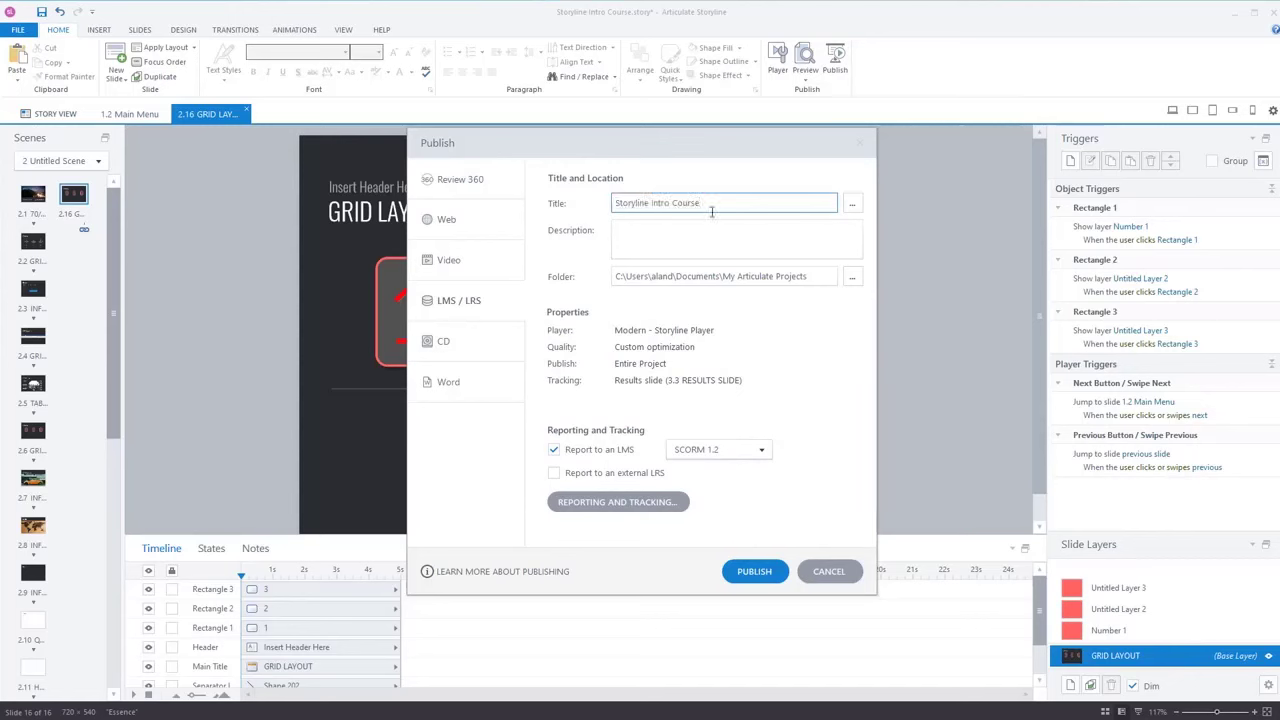
pyautogui.moveTo(712, 211); pyautogui.dragTo(614, 218)
pyautogui.click(725, 203)
pyautogui.click(695, 331)
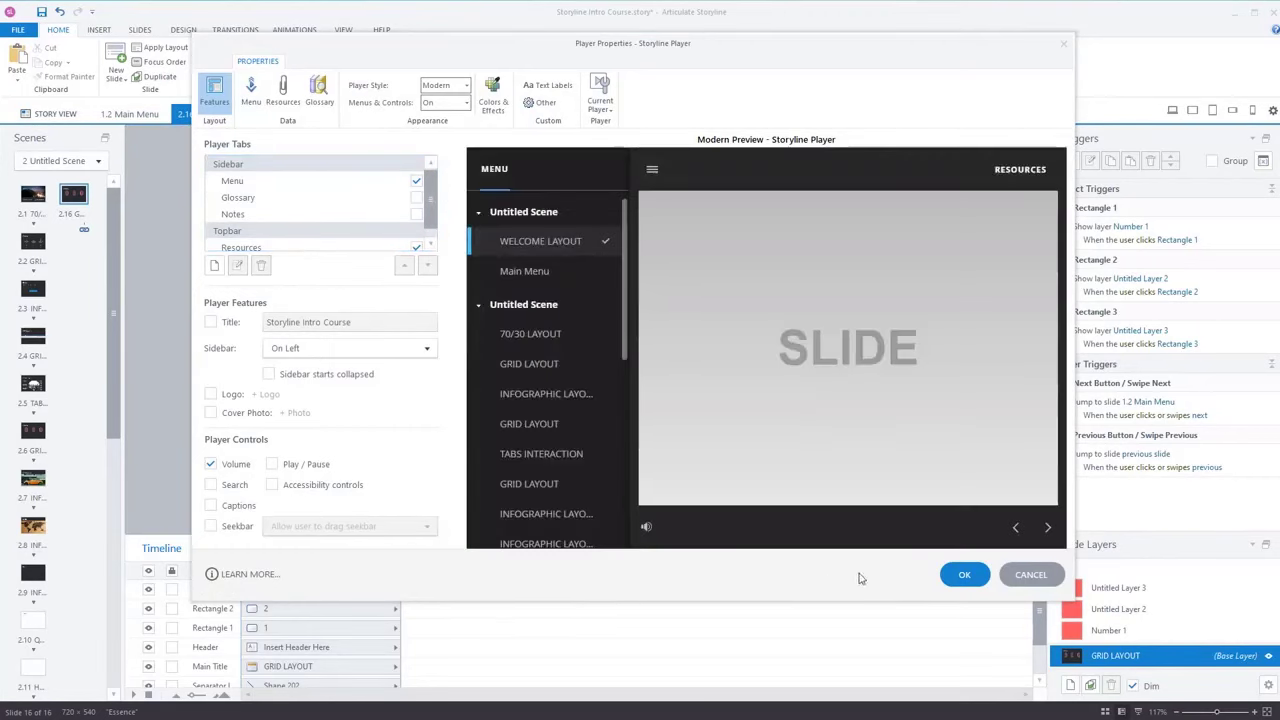
pyautogui.click(1031, 575)
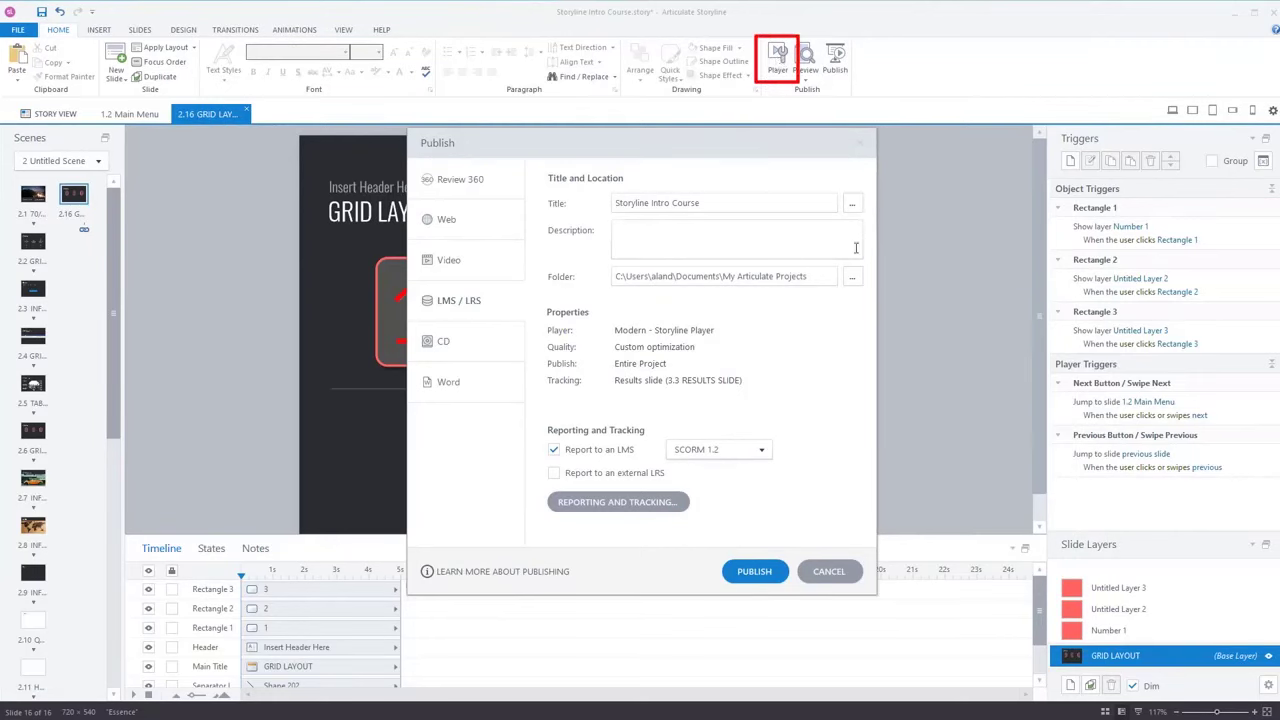
# Set the publish quality to Custom with video quality 9 and image quality 100%
pyautogui.click(676, 352)
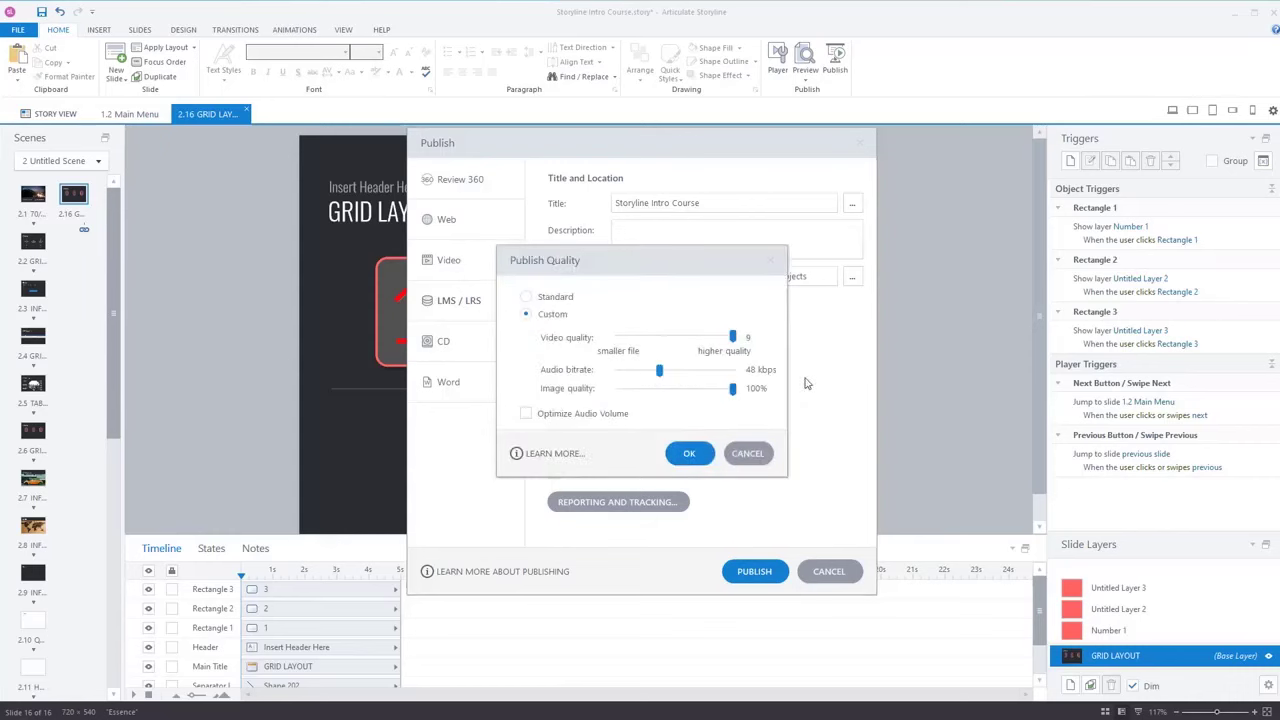
pyautogui.click(555, 298)
pyautogui.moveTo(675, 338); pyautogui.dragTo(733, 337)
pyautogui.moveTo(707, 388); pyautogui.dragTo(784, 392)
pyautogui.click(689, 455)
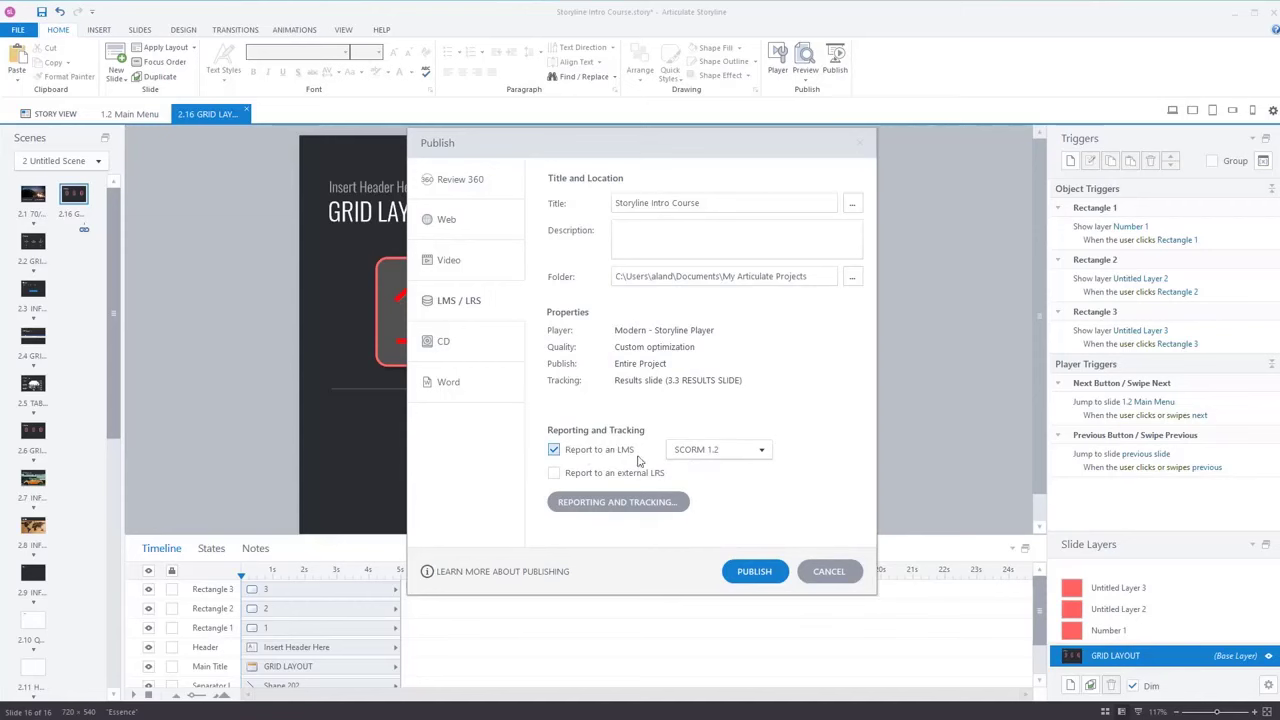
# Look through the available LMS reporting standards and keep SCORM 1.2
pyautogui.click(761, 452)
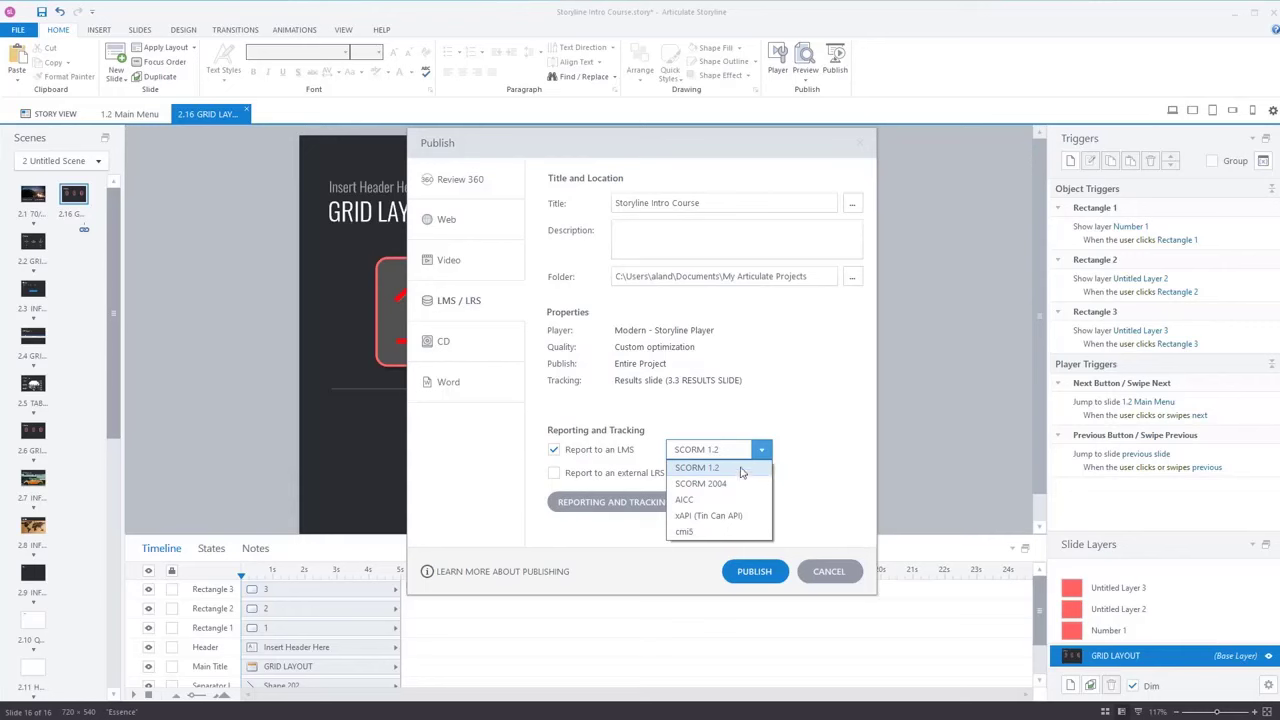
pyautogui.click(825, 471)
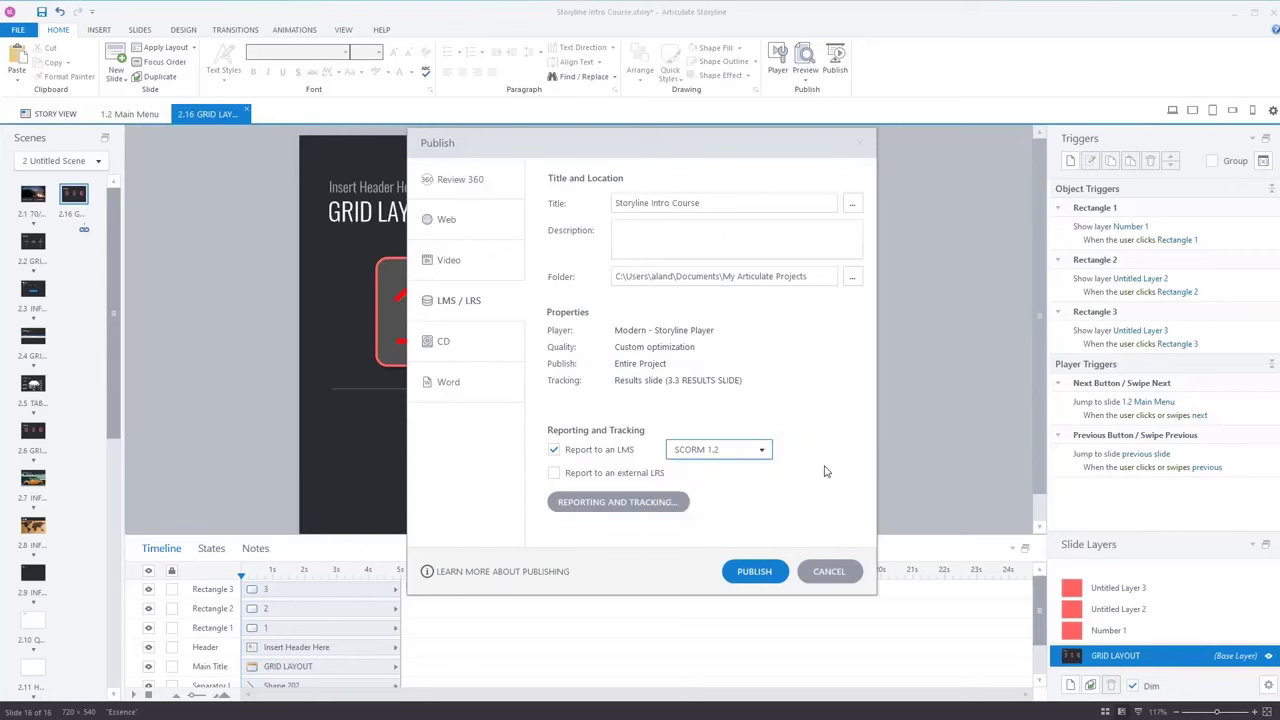
# Publish the course for the LMS using SCORM 1.2 and save the output as a zip archive named Storyline Intro Course
pyautogui.click(761, 450)
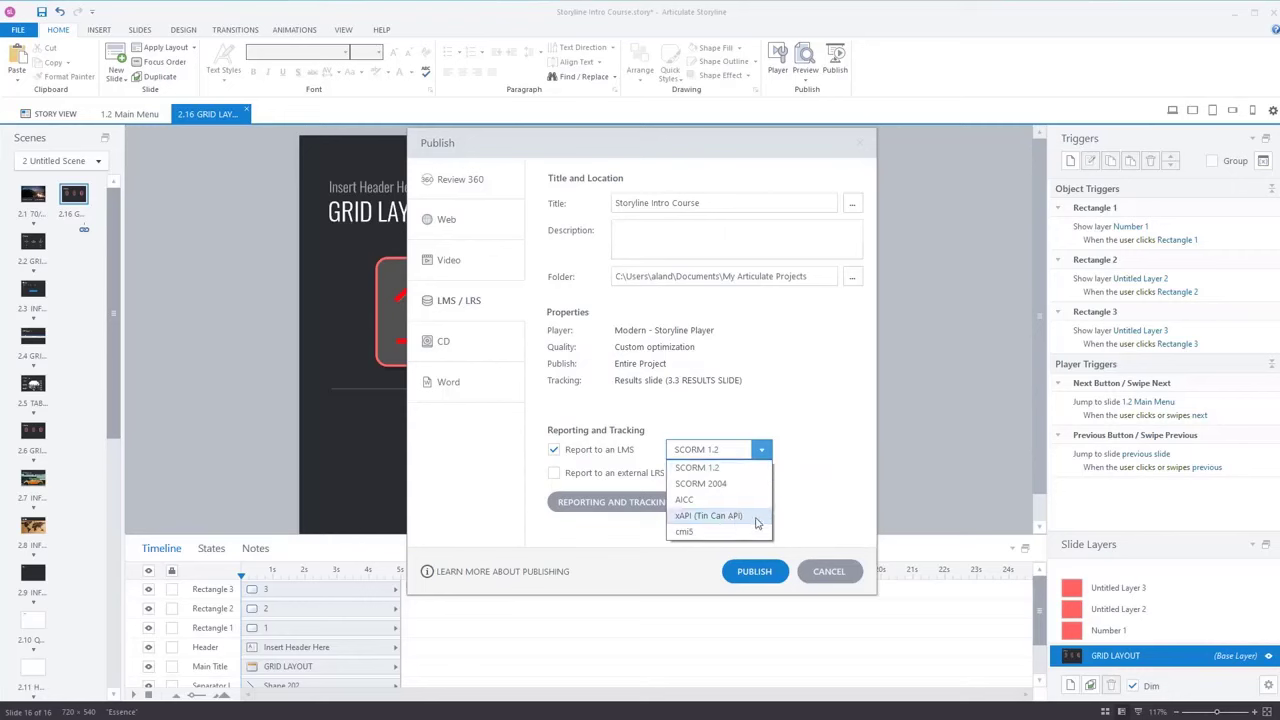
pyautogui.click(806, 482)
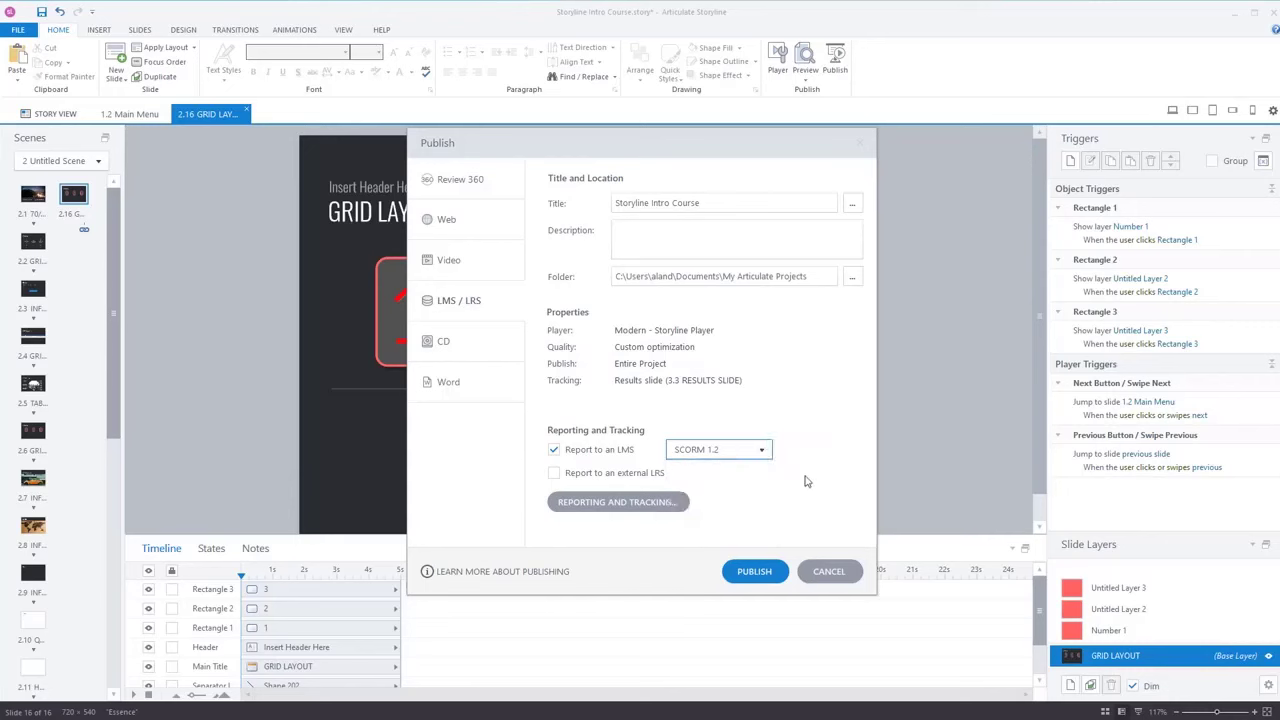
pyautogui.click(753, 574)
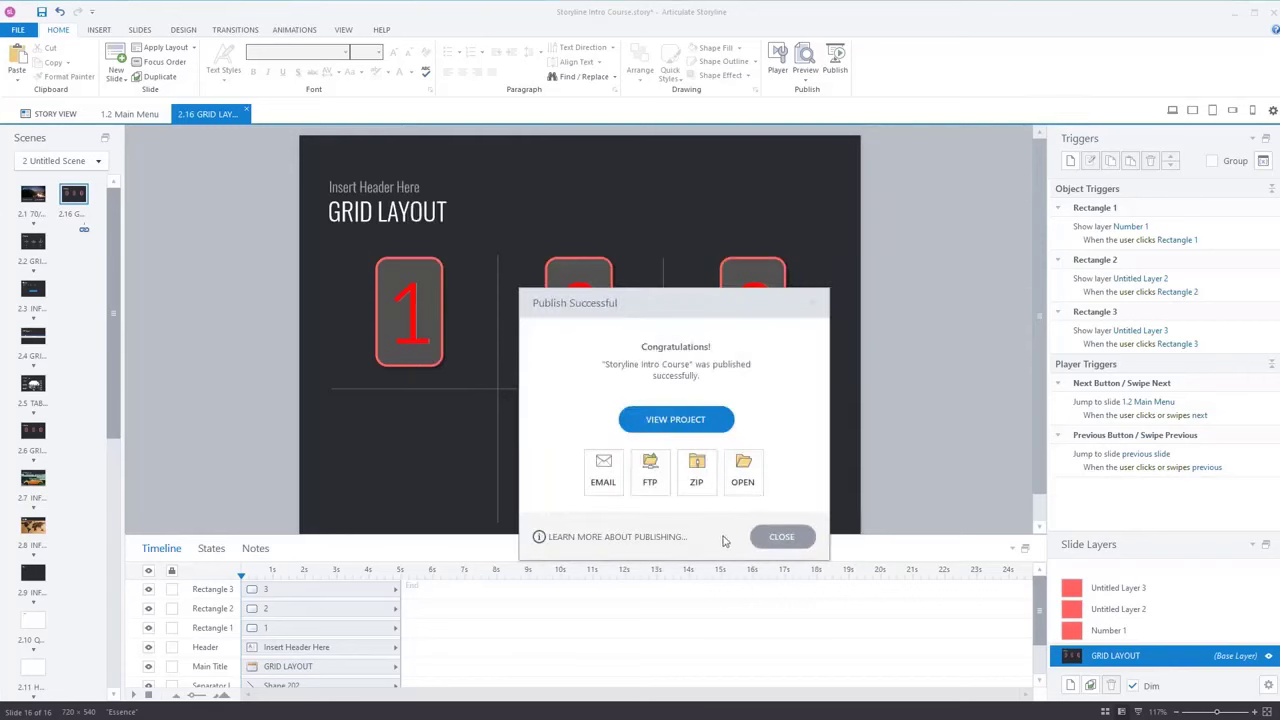
pyautogui.click(697, 472)
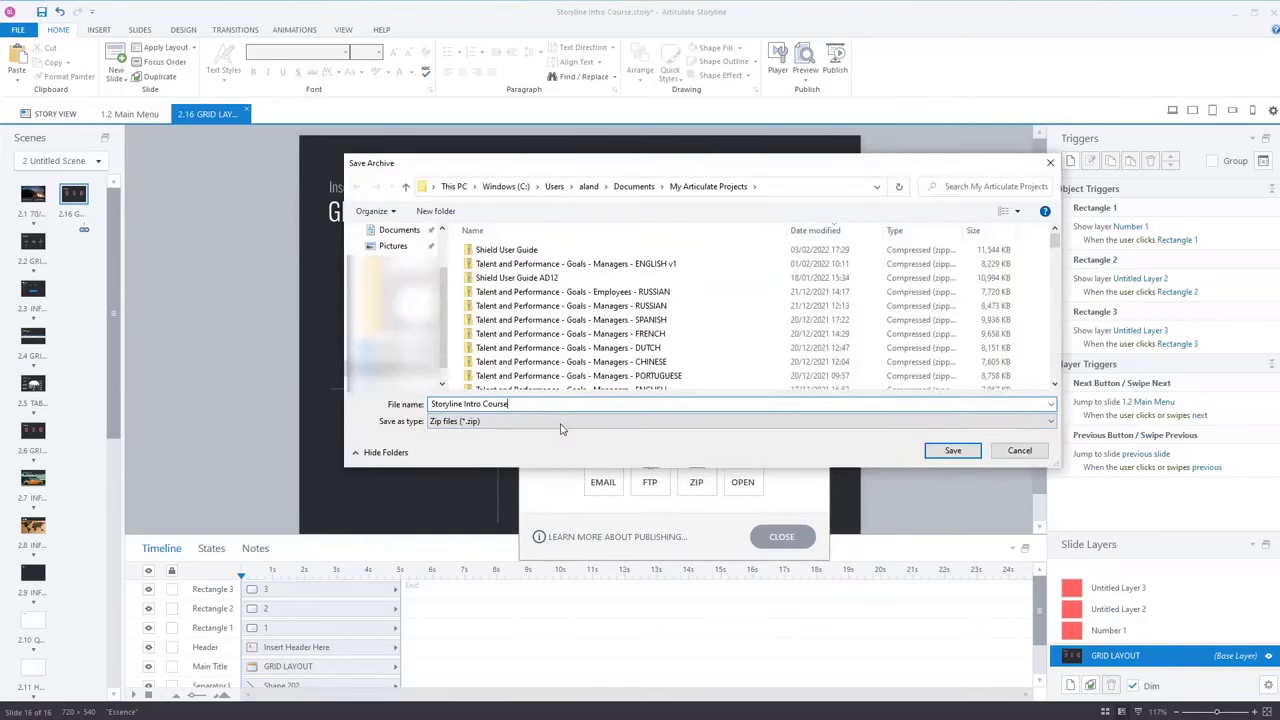
pyautogui.click(966, 455)
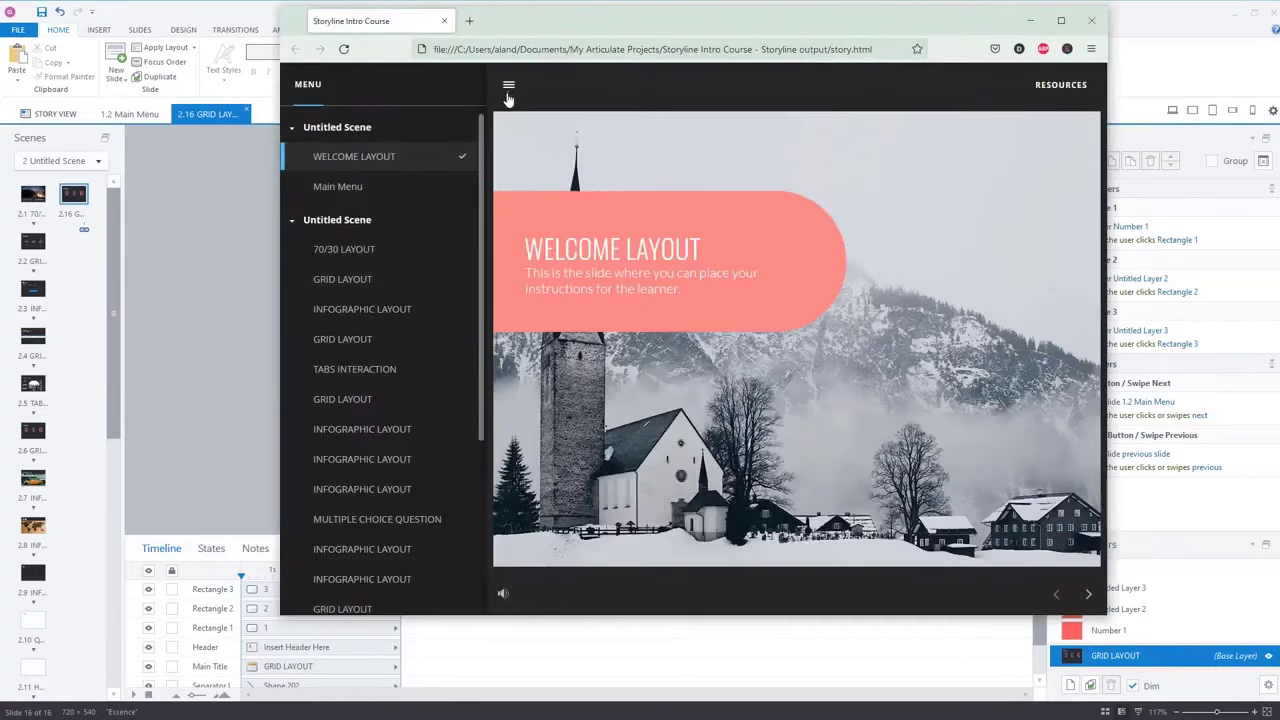
# Check how the sidebar menu of the published course collapses and reopens in the browser
pyautogui.click(508, 86)
pyautogui.click(303, 88)
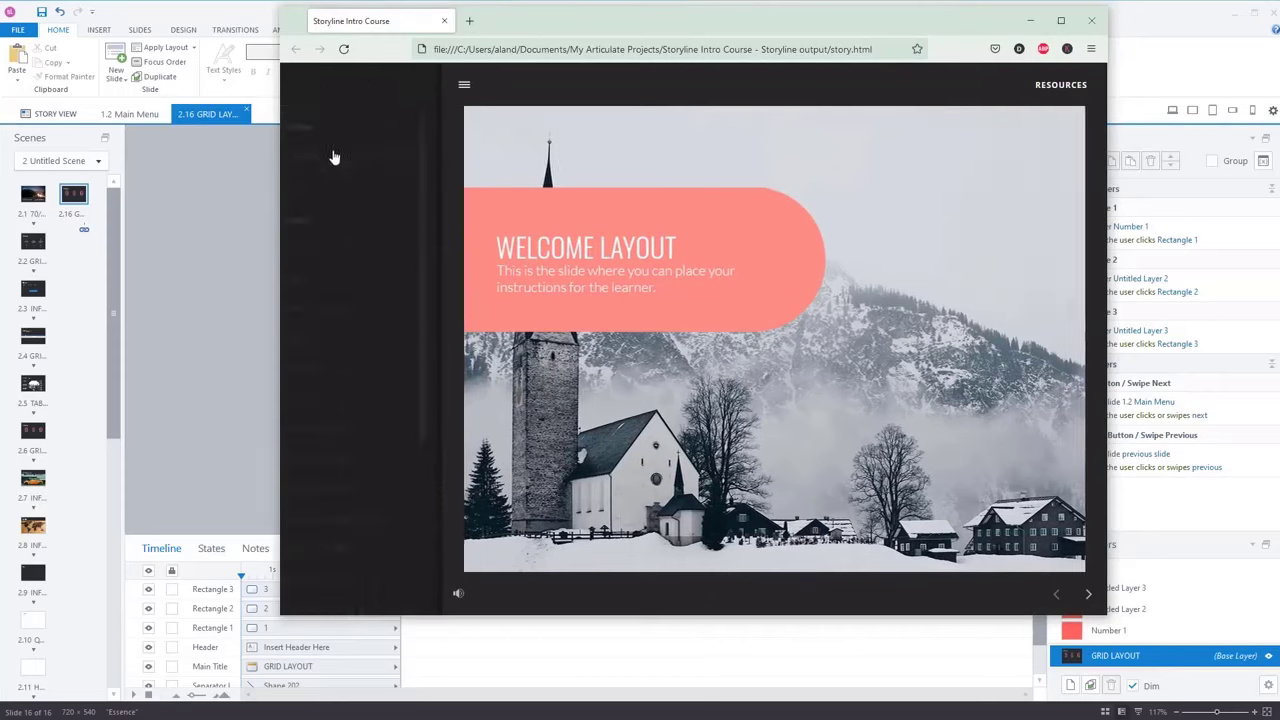
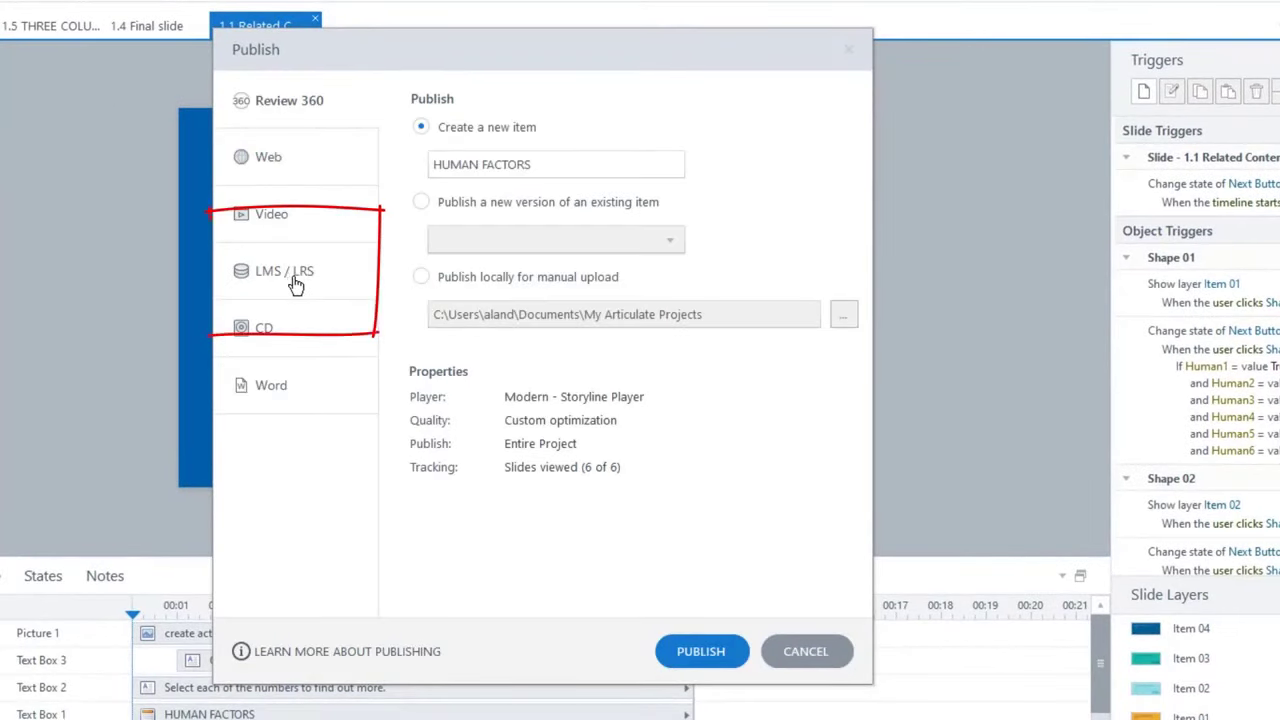
# Review the LMS / LRS publish settings and project info of the HUMAN FACTORS course without publishing it
pyautogui.click(297, 285)
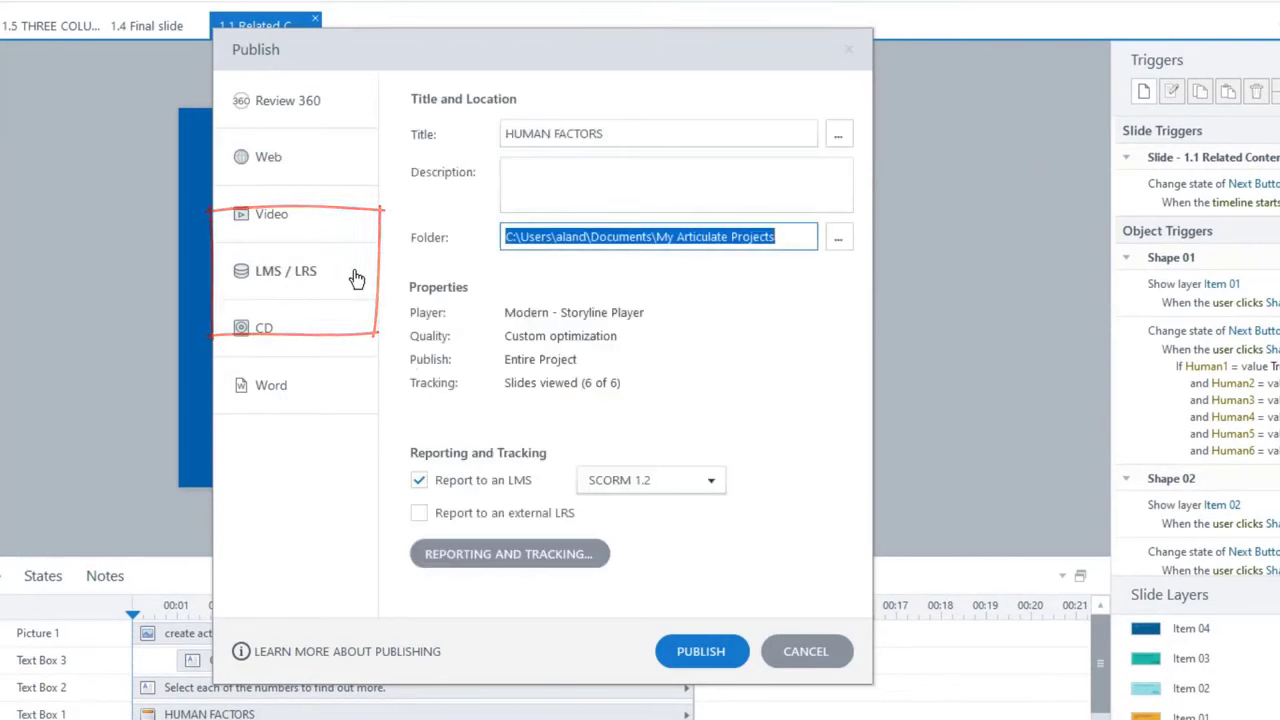
pyautogui.moveTo(622, 133); pyautogui.dragTo(436, 128)
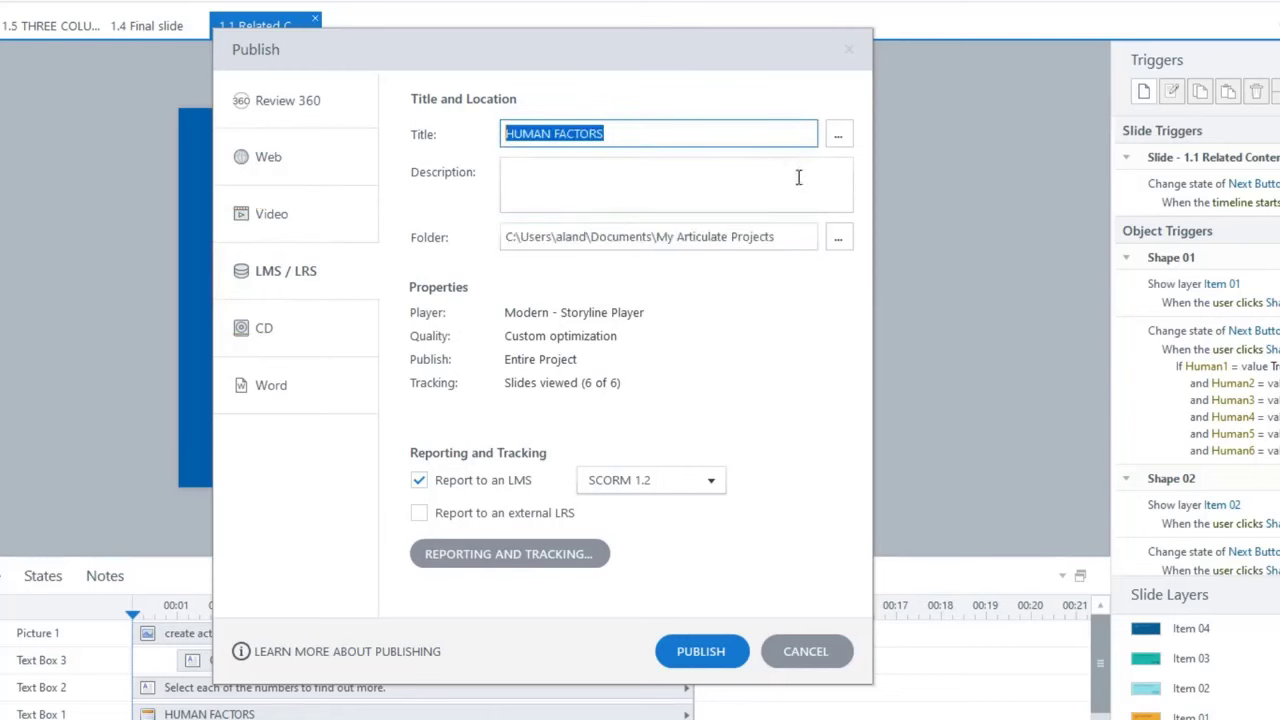
pyautogui.click(840, 140)
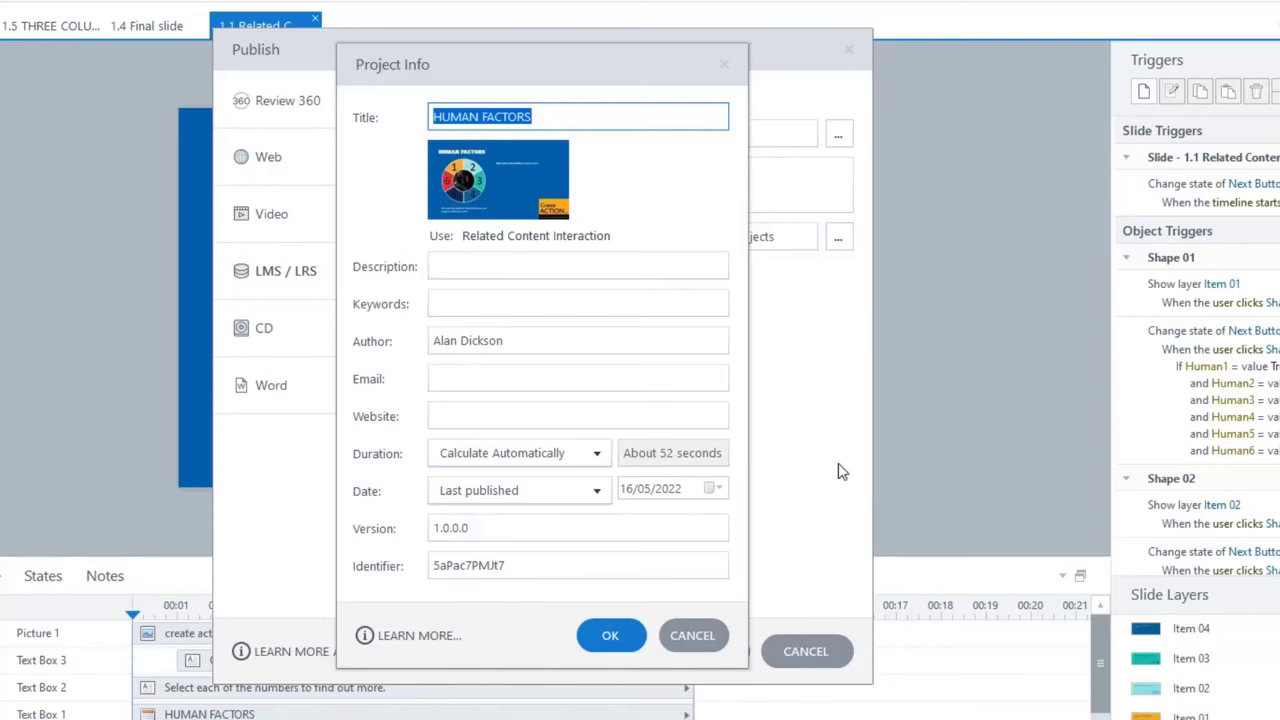
pyautogui.click(692, 635)
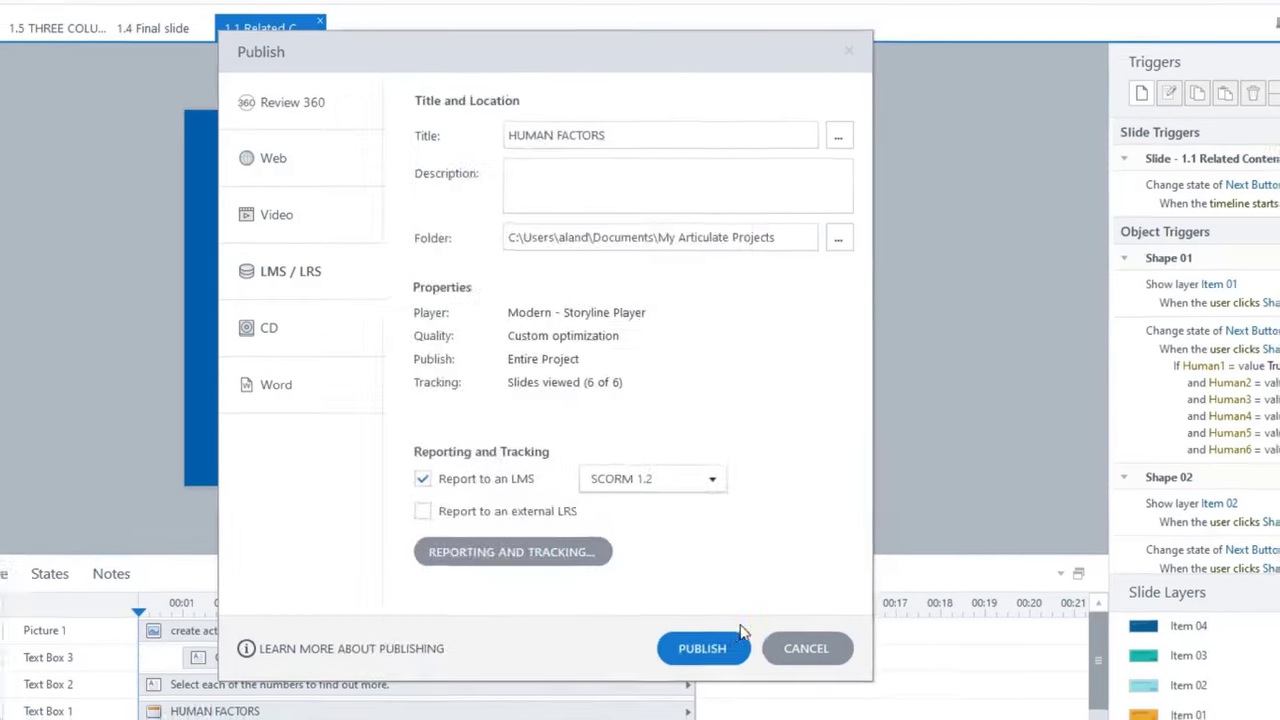
pyautogui.click(805, 651)
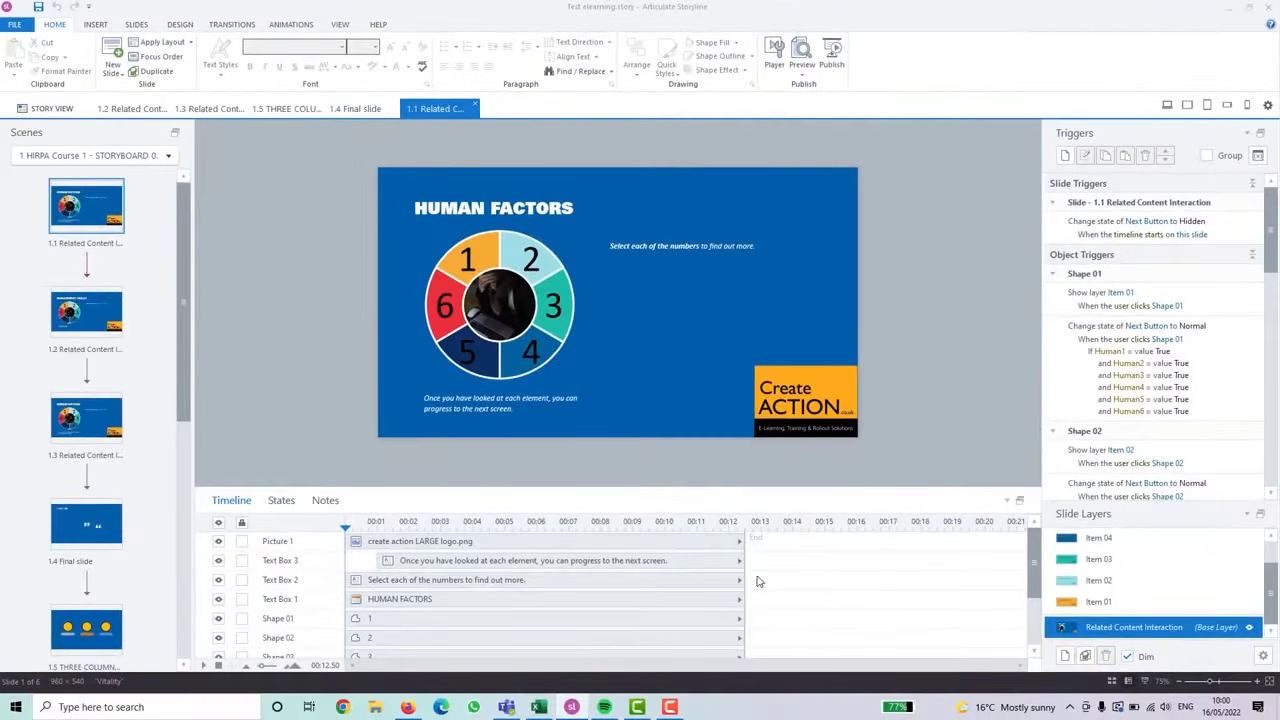
# Look through the Item 01, Item 03, Item 04 and Item 05 layers of the HUMAN FACTORS slide and their triggers
pyautogui.click(1120, 601)
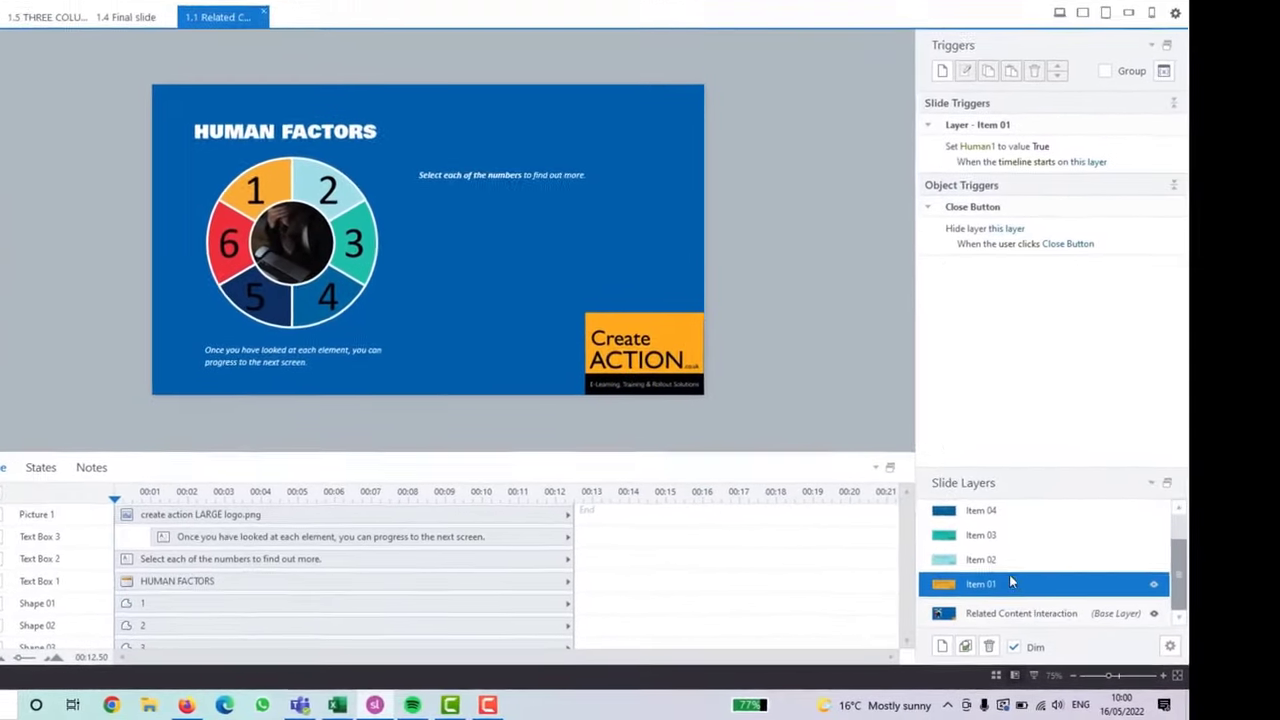
pyautogui.click(1013, 535)
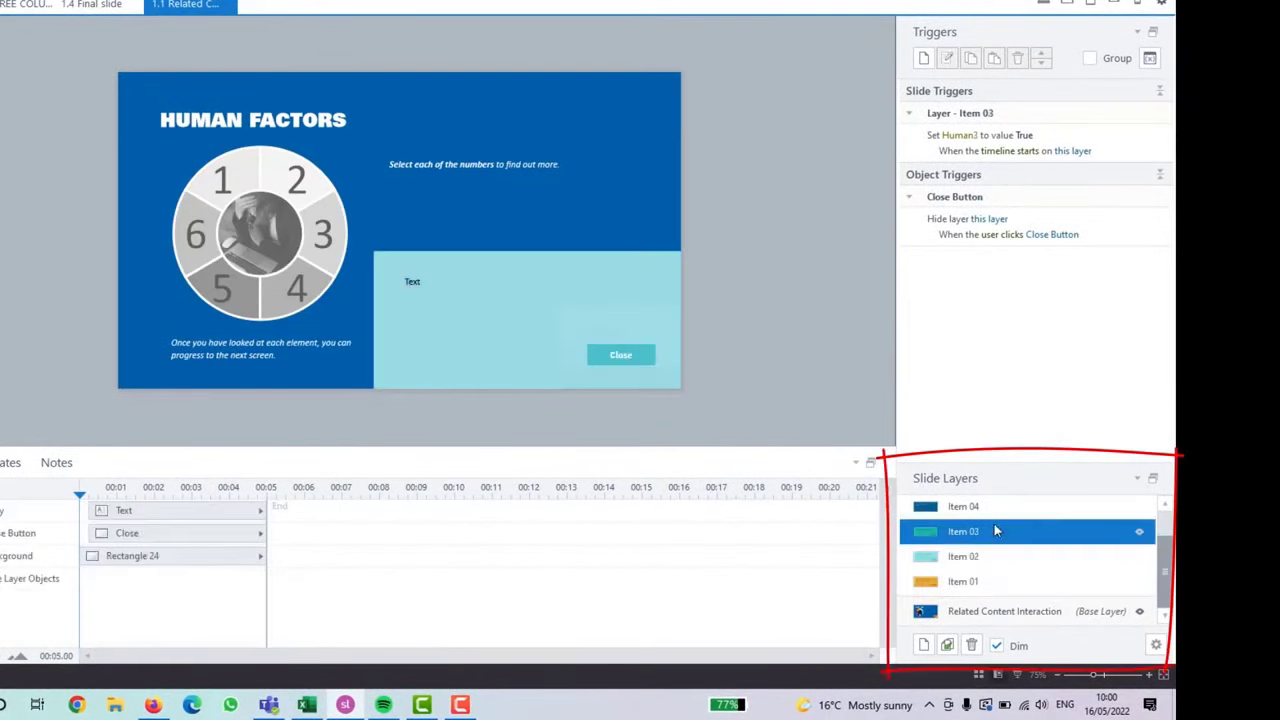
pyautogui.click(995, 507)
pyautogui.scroll(2, 1000, 540)
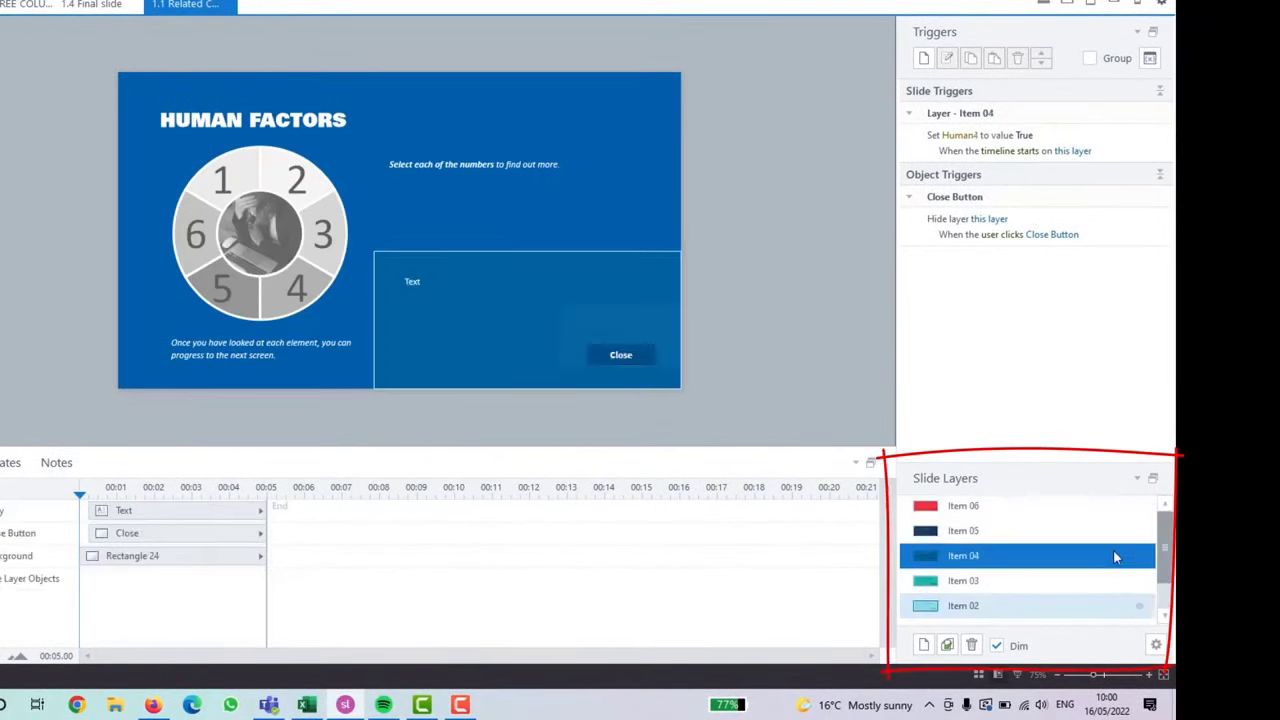
pyautogui.click(1008, 538)
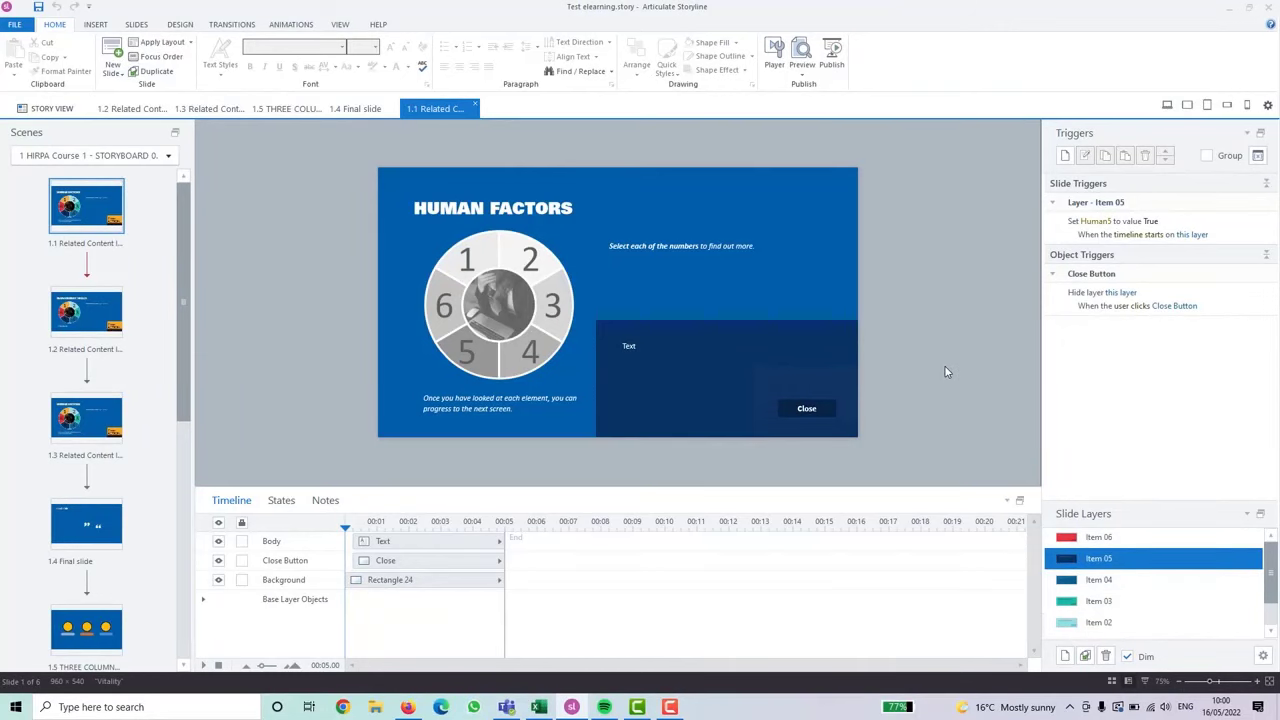
pyautogui.scroll(-2, 1128, 590)
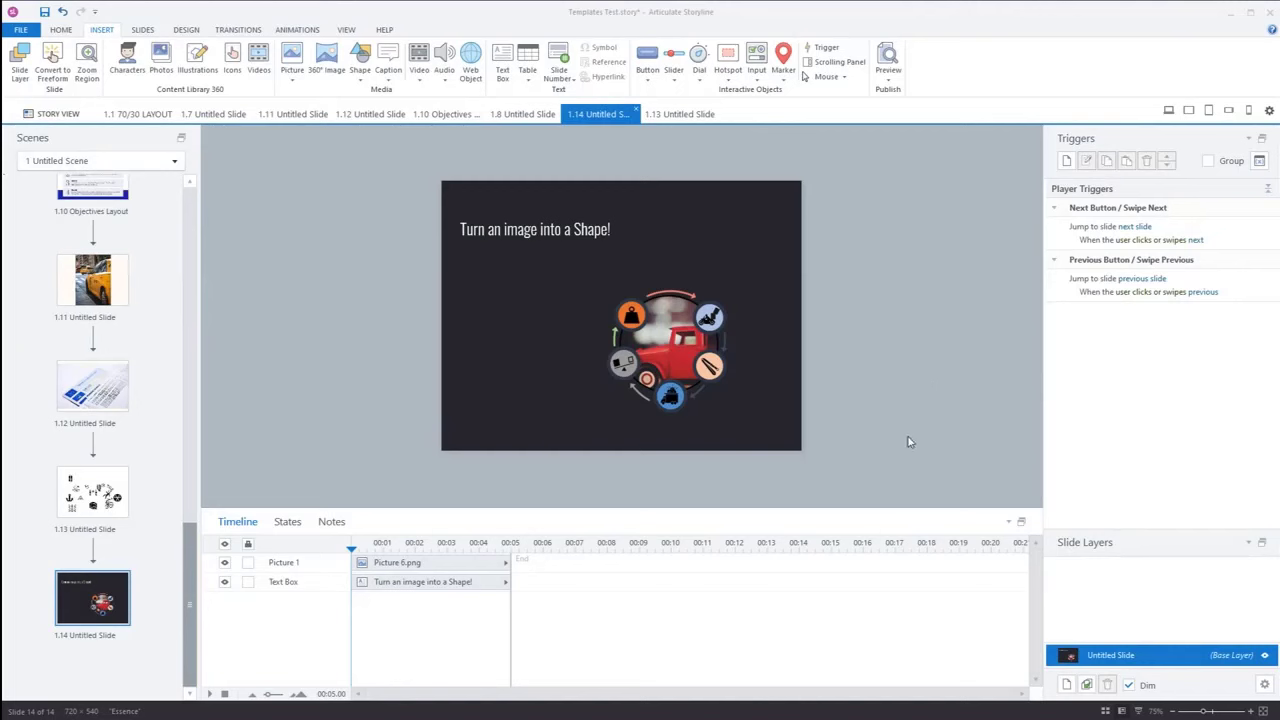
# Examine the circular red vehicle picture on slide 1.14 up close
pyautogui.click(685, 377)
pyautogui.scroll(3, 687, 383)
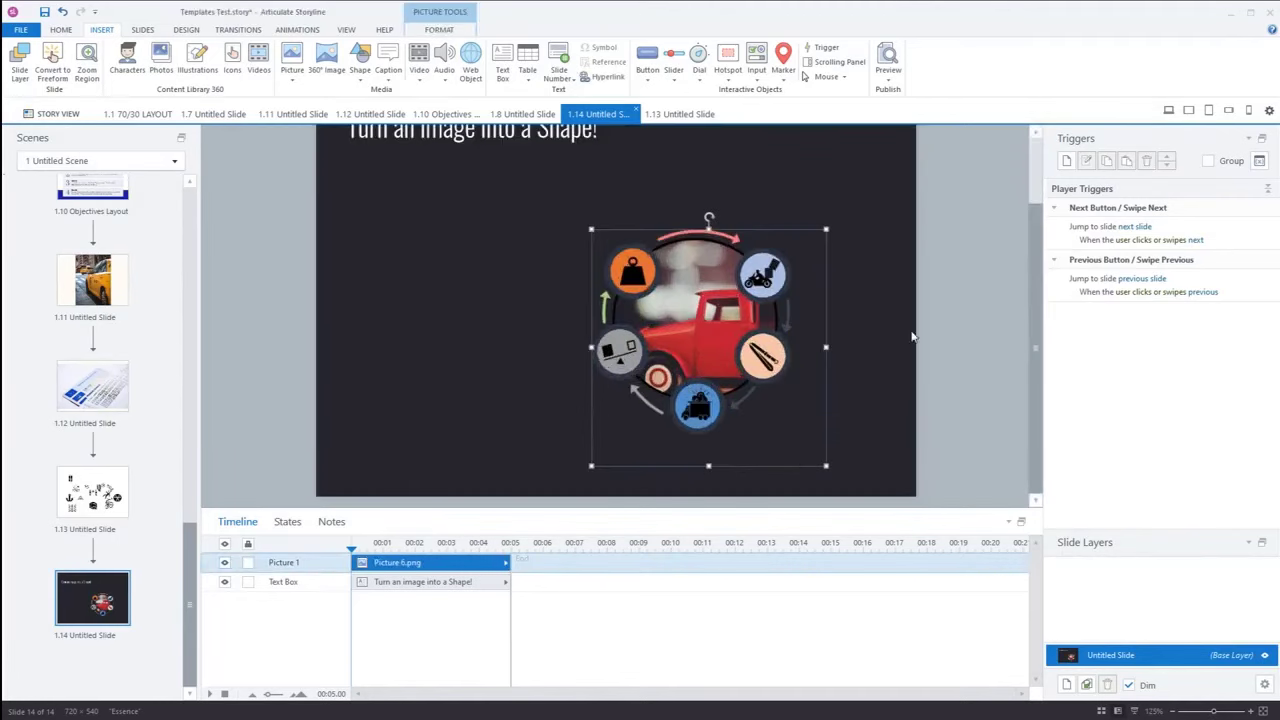
pyautogui.click(967, 346)
pyautogui.click(698, 312)
pyautogui.click(459, 350)
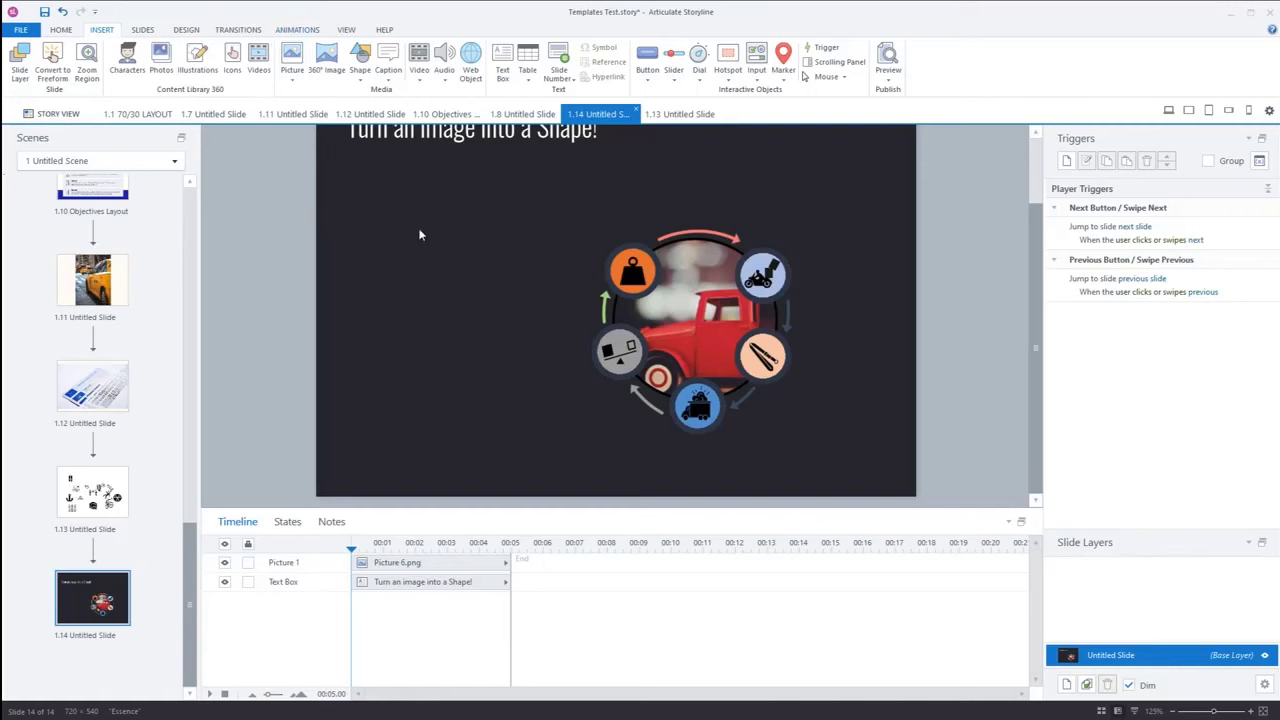
# Insert the library photo of a train on city tracks at dusk into slide 1.14 and shift it sideways to about X 84 px
pyautogui.click(162, 70)
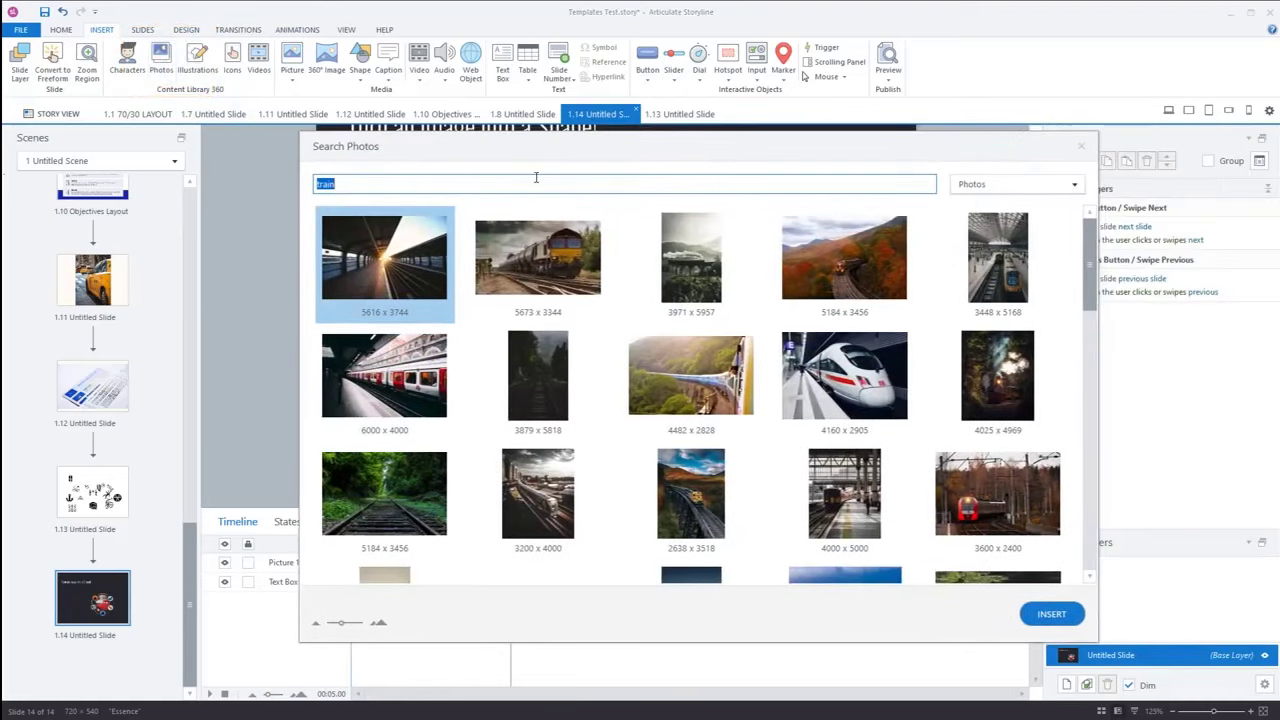
pyautogui.scroll(-8, 620, 418)
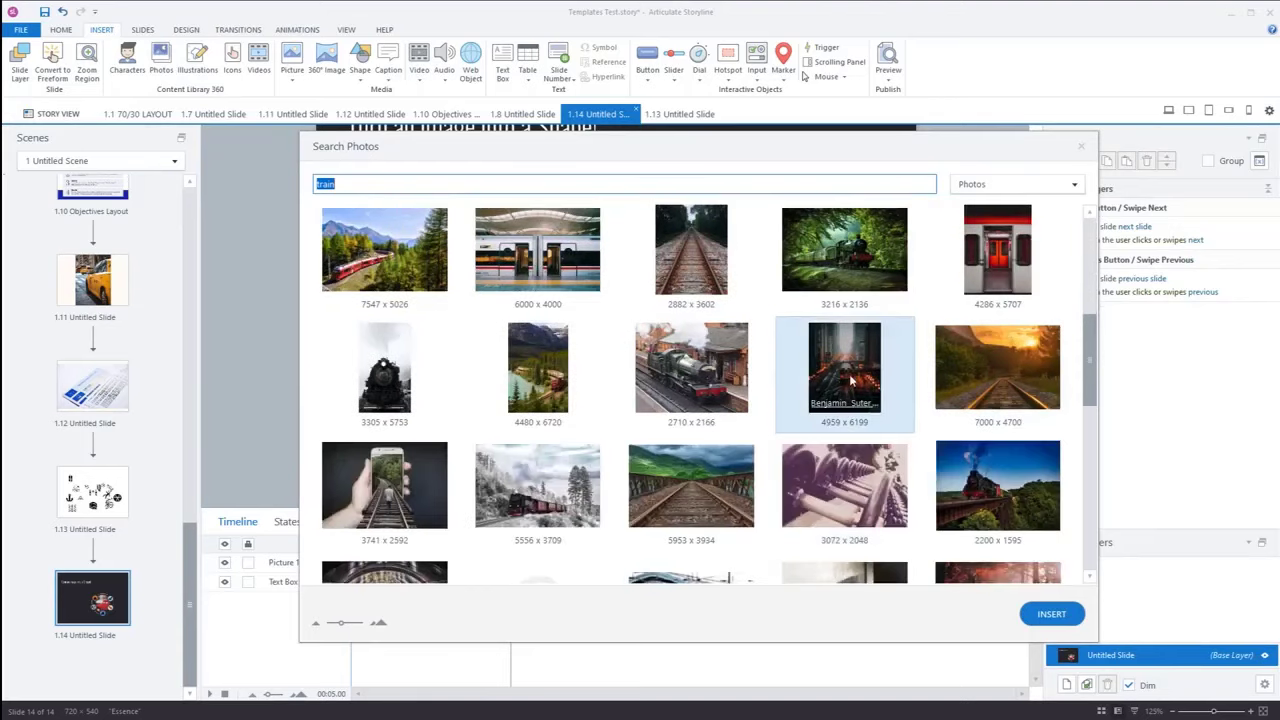
pyautogui.click(856, 388)
pyautogui.click(1049, 615)
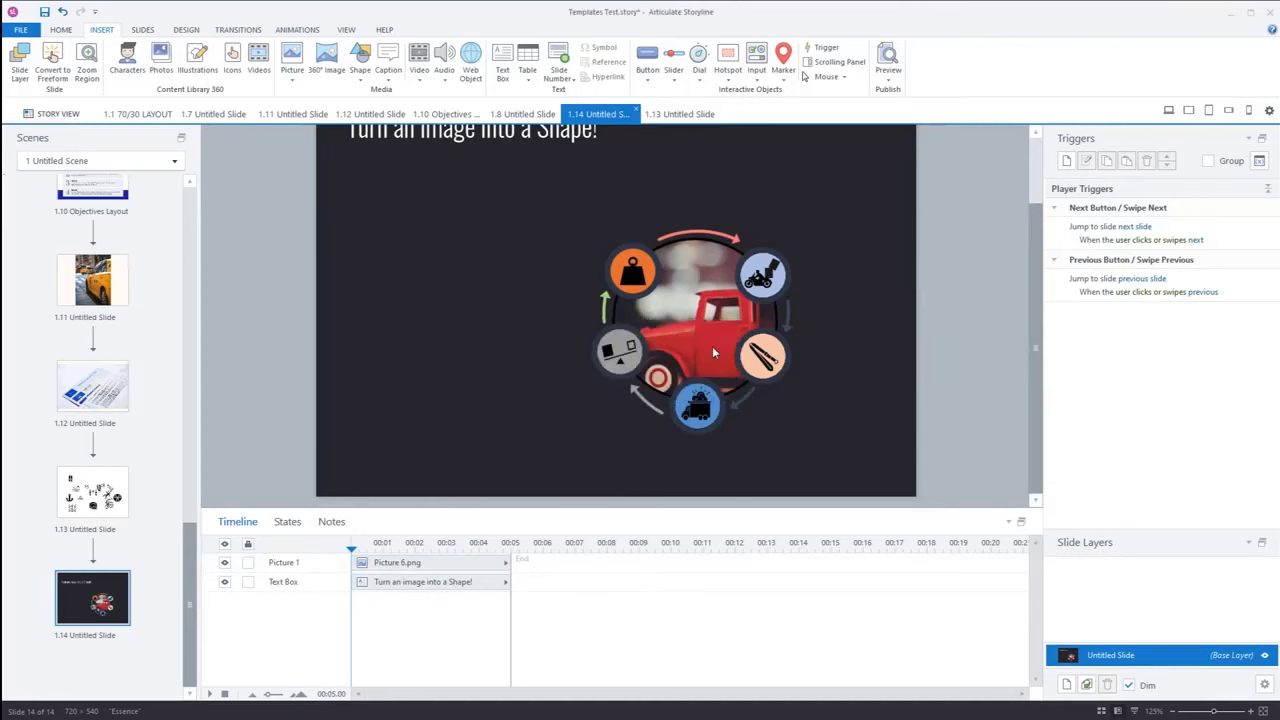
pyautogui.scroll(-2, 794, 321)
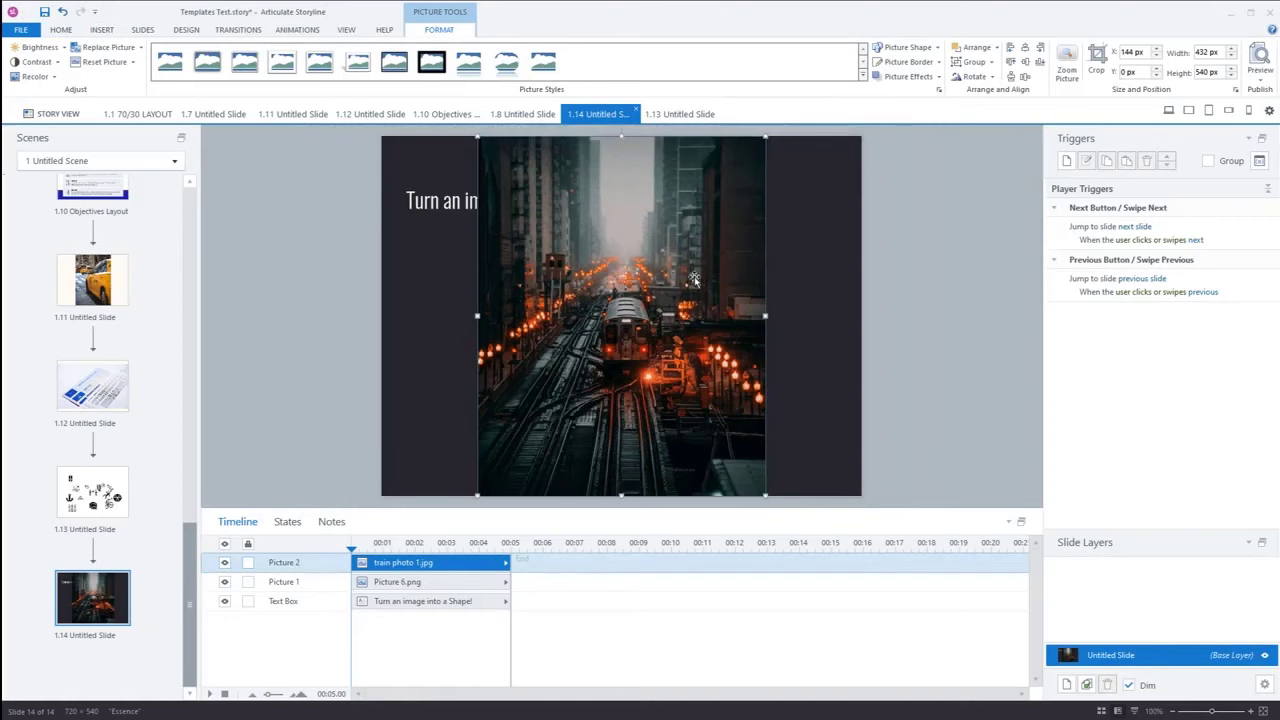
pyautogui.moveTo(694, 287); pyautogui.dragTo(652, 287)
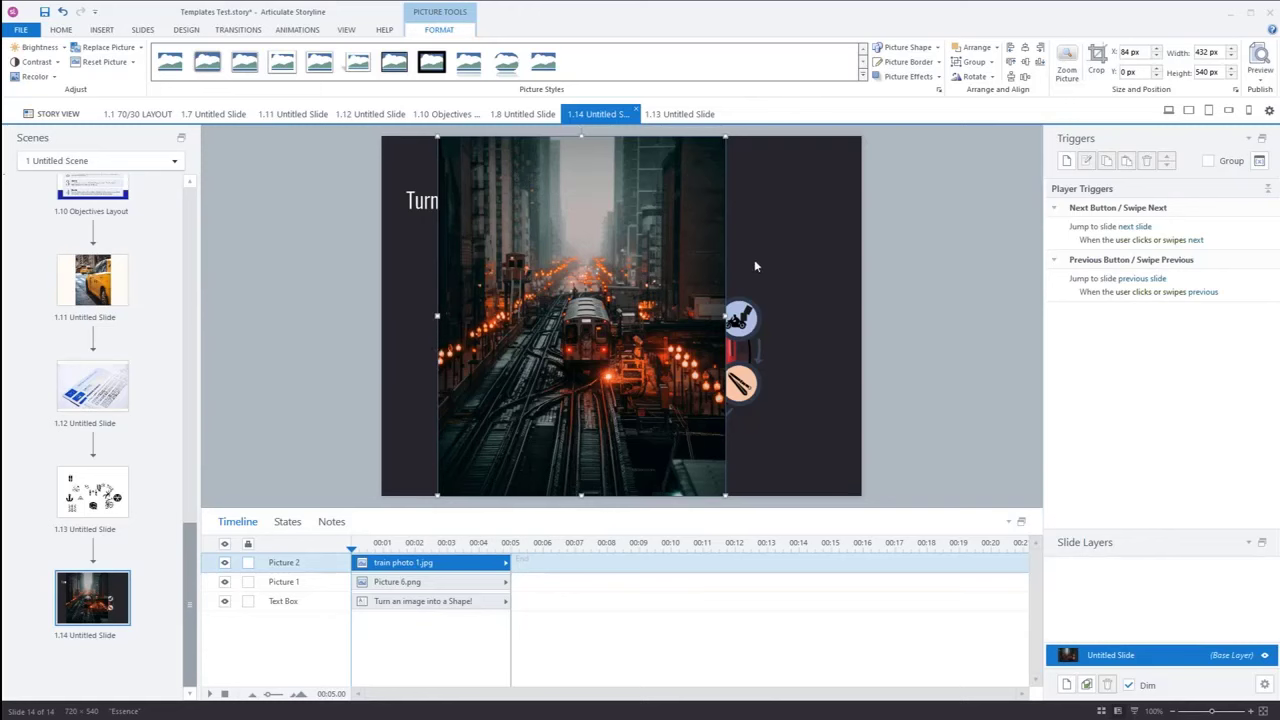
# Crop the train photo's upper and lower edges to about 432 × 431 px and move it to about X 53 px, Y 68 px
pyautogui.click(1097, 58)
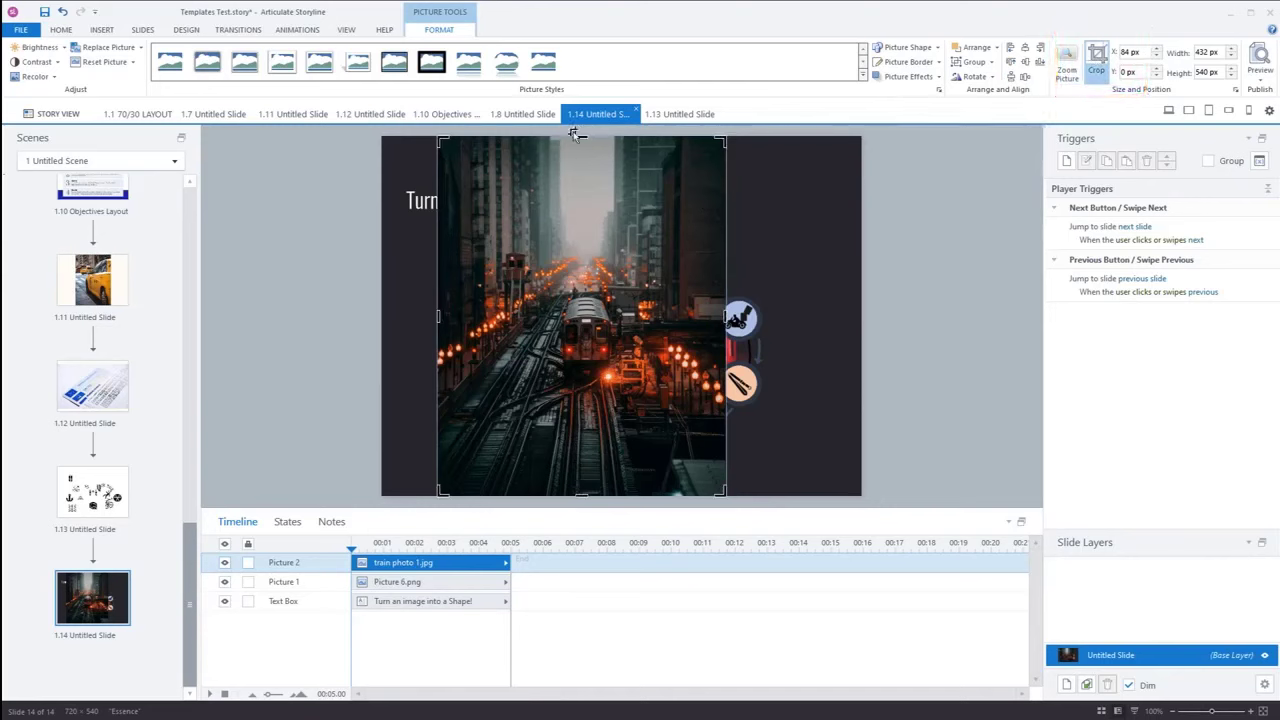
pyautogui.moveTo(581, 136); pyautogui.dragTo(588, 197)
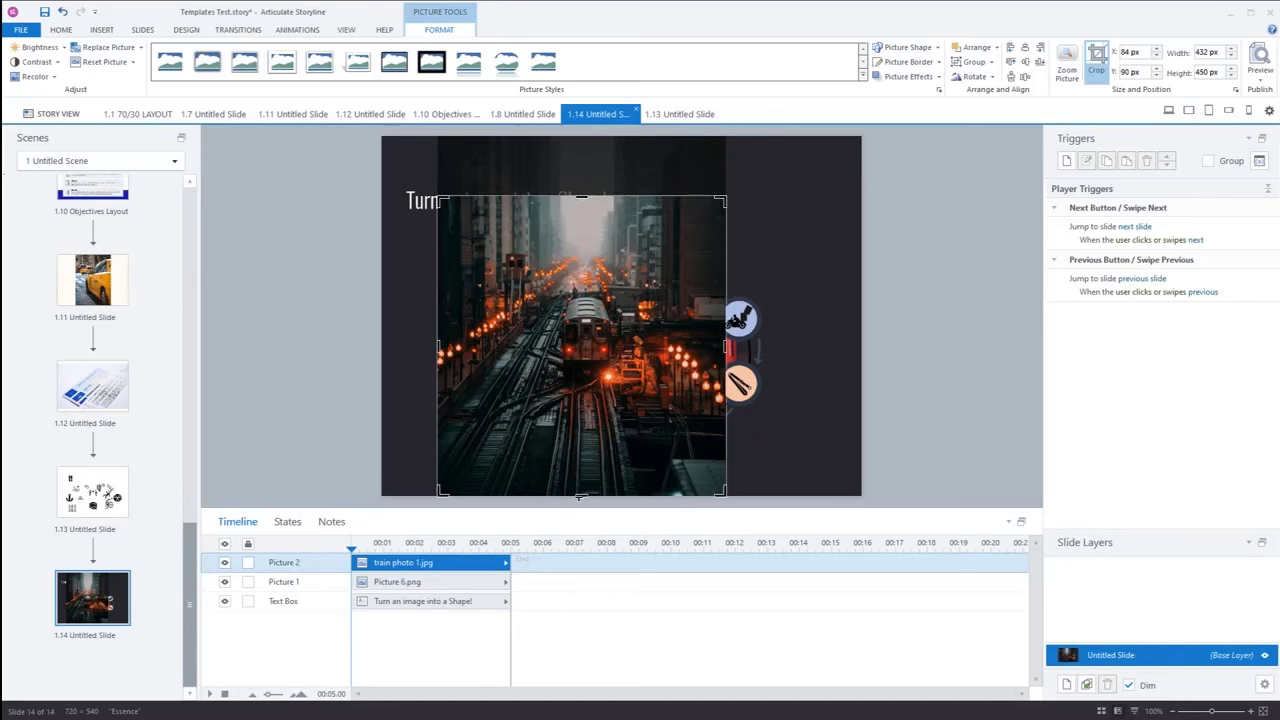
pyautogui.moveTo(580, 497); pyautogui.dragTo(581, 478)
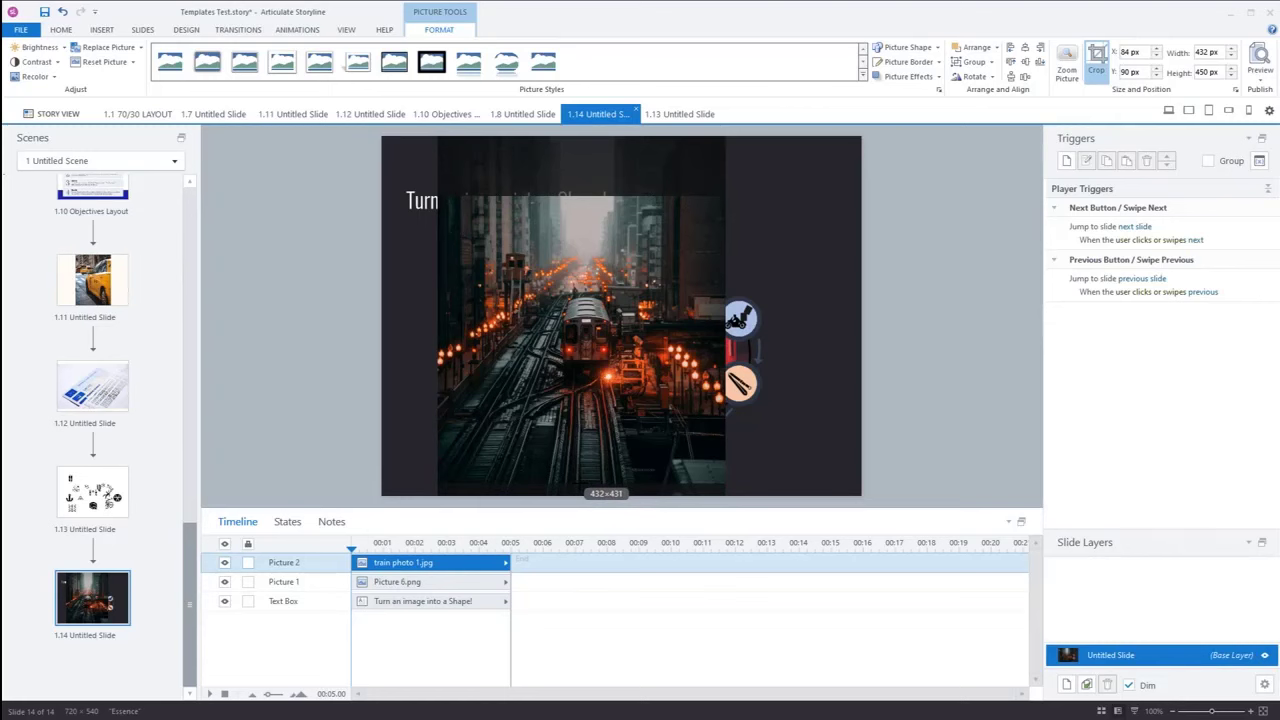
pyautogui.moveTo(595, 482); pyautogui.dragTo(596, 483)
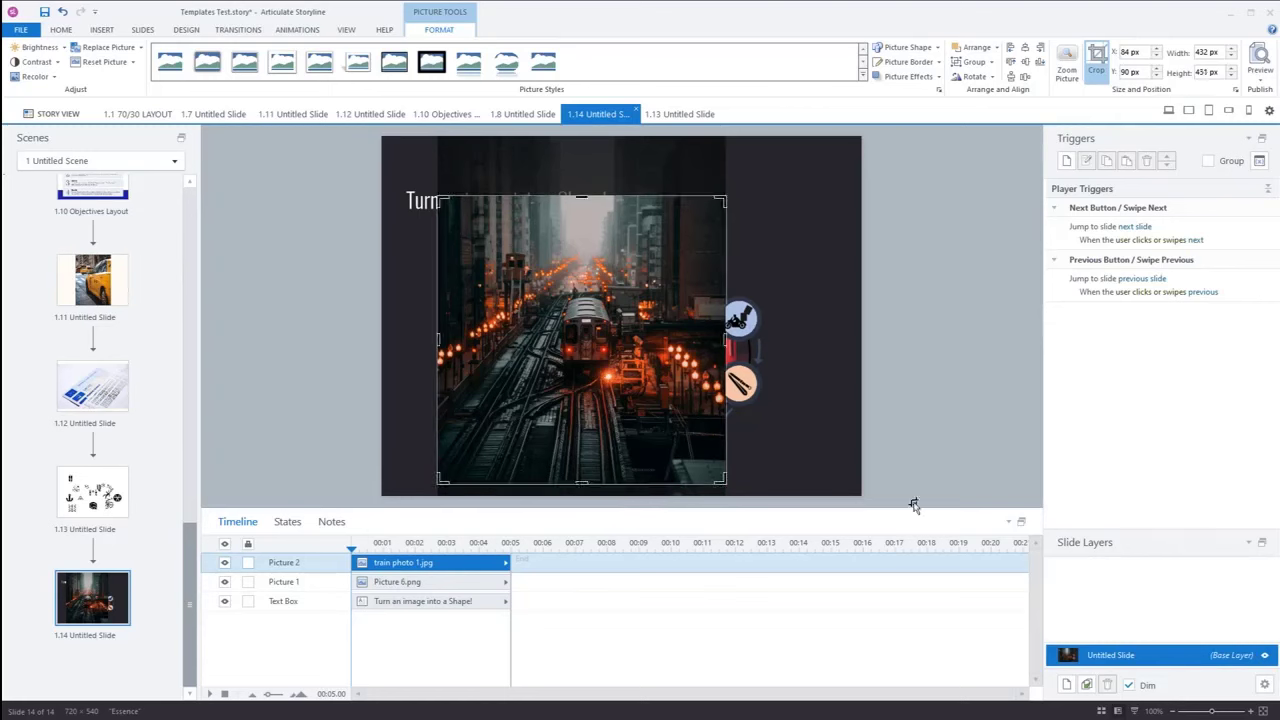
pyautogui.click(886, 418)
pyautogui.moveTo(612, 372); pyautogui.dragTo(589, 356)
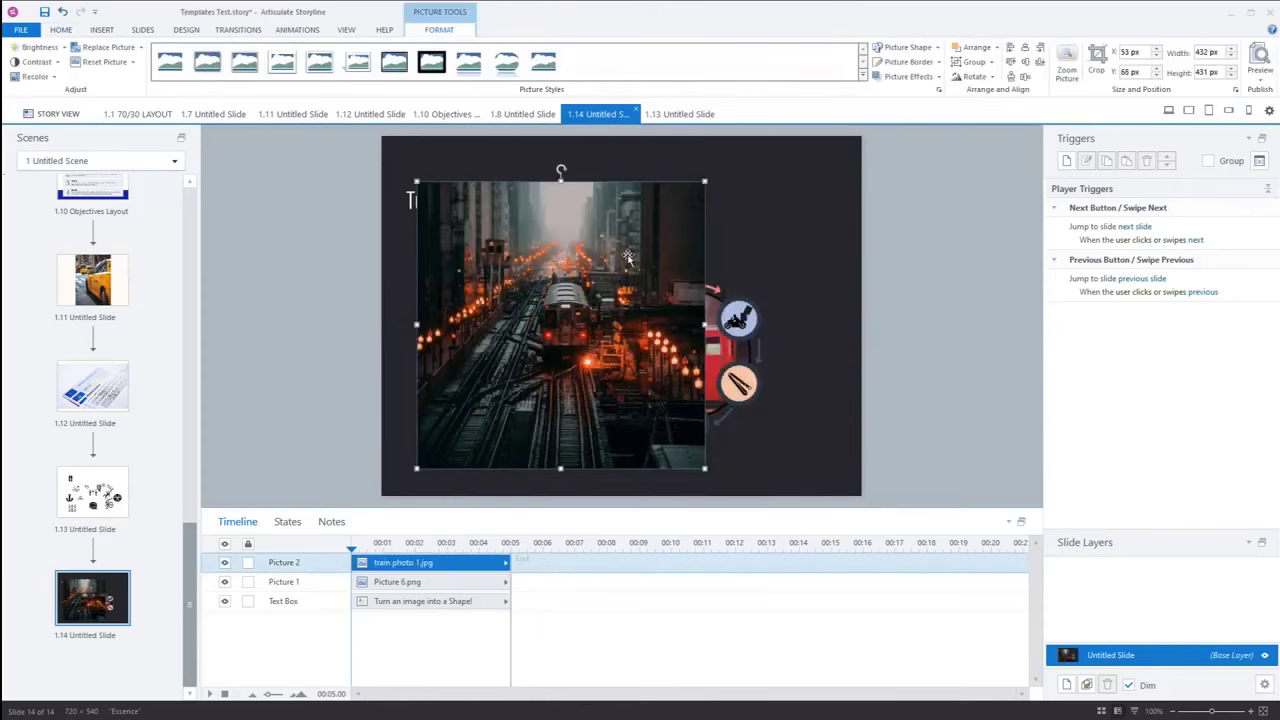
pyautogui.click(908, 282)
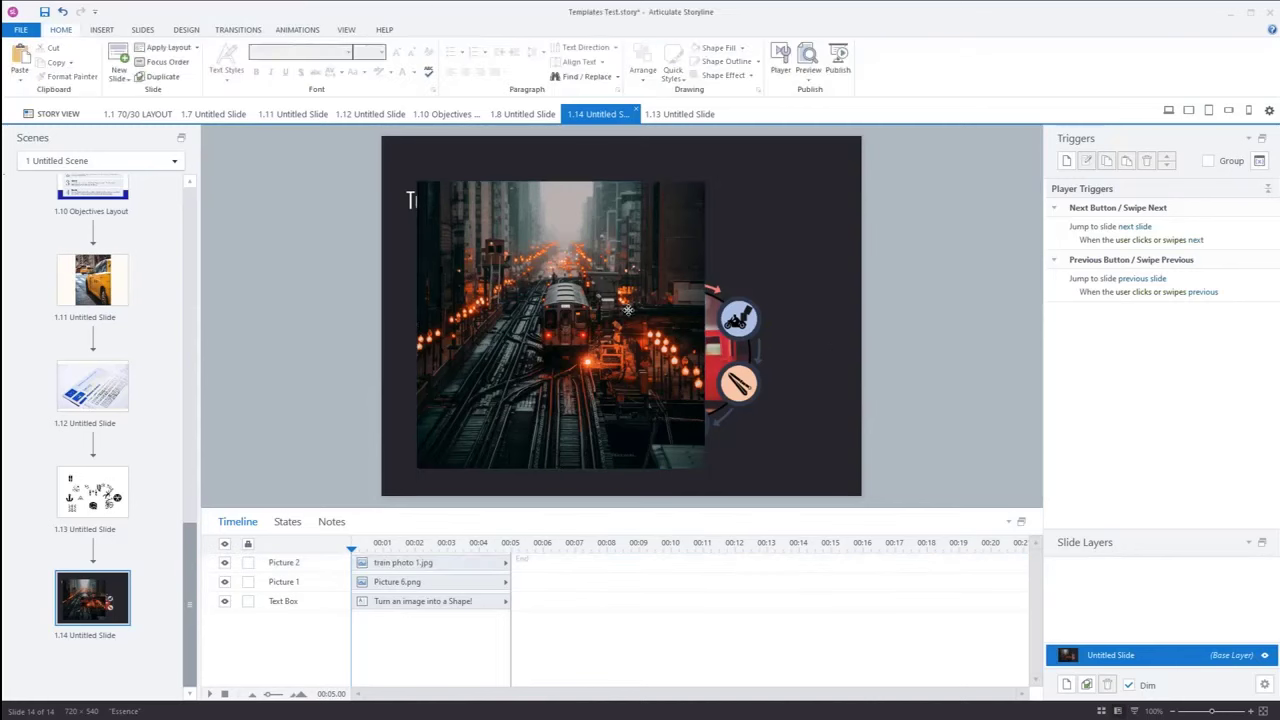
# Change the train photo's shape to an oval and move it to about X 288 px, Y 37 px
pyautogui.click(628, 310)
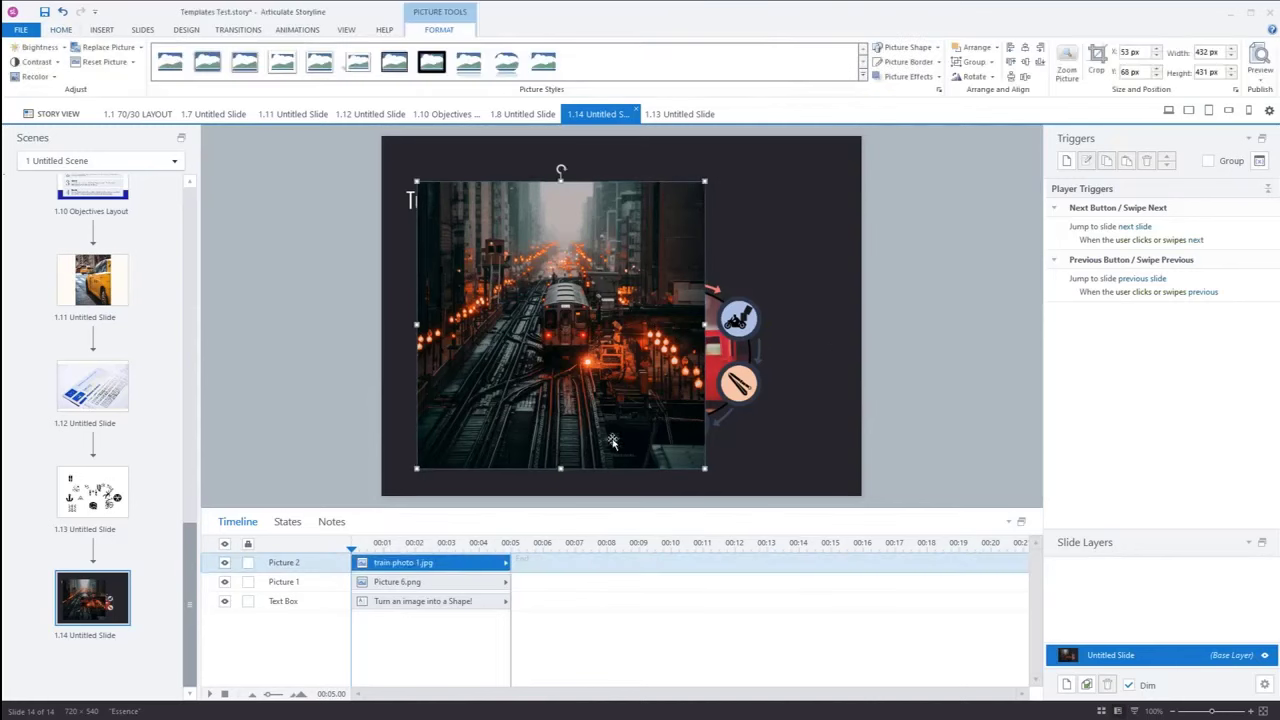
pyautogui.click(939, 50)
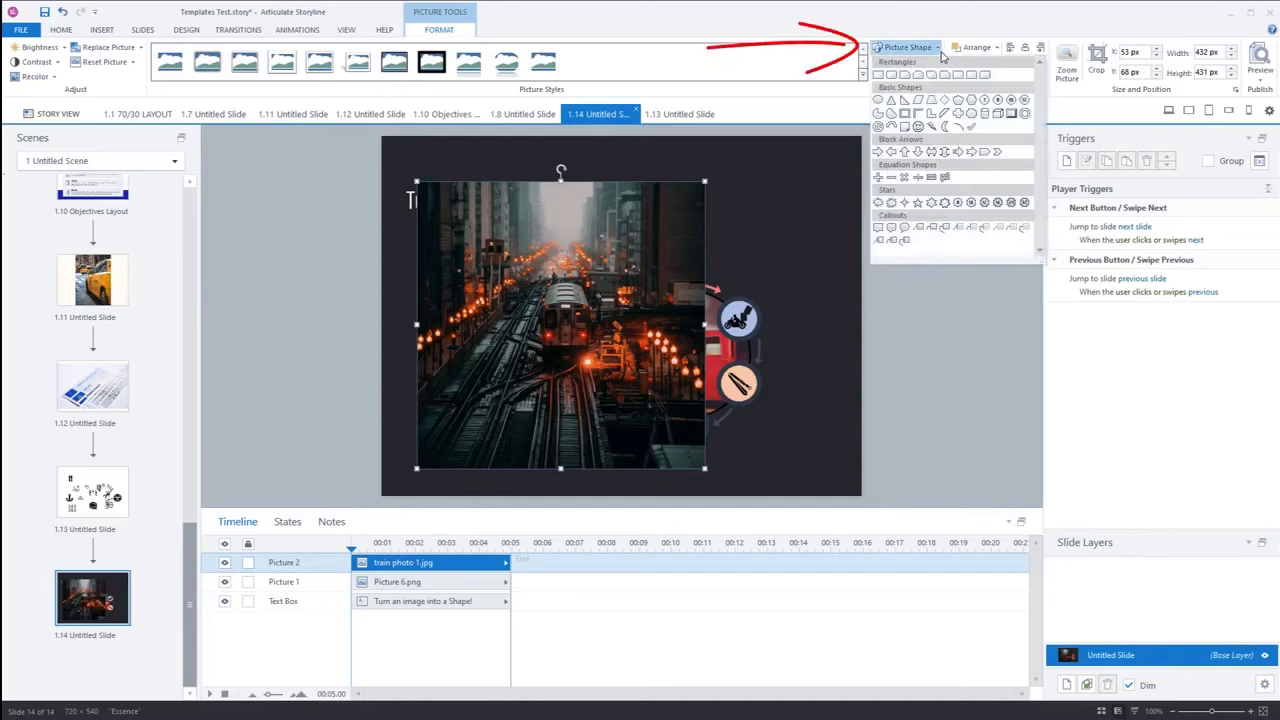
pyautogui.click(879, 102)
pyautogui.click(868, 397)
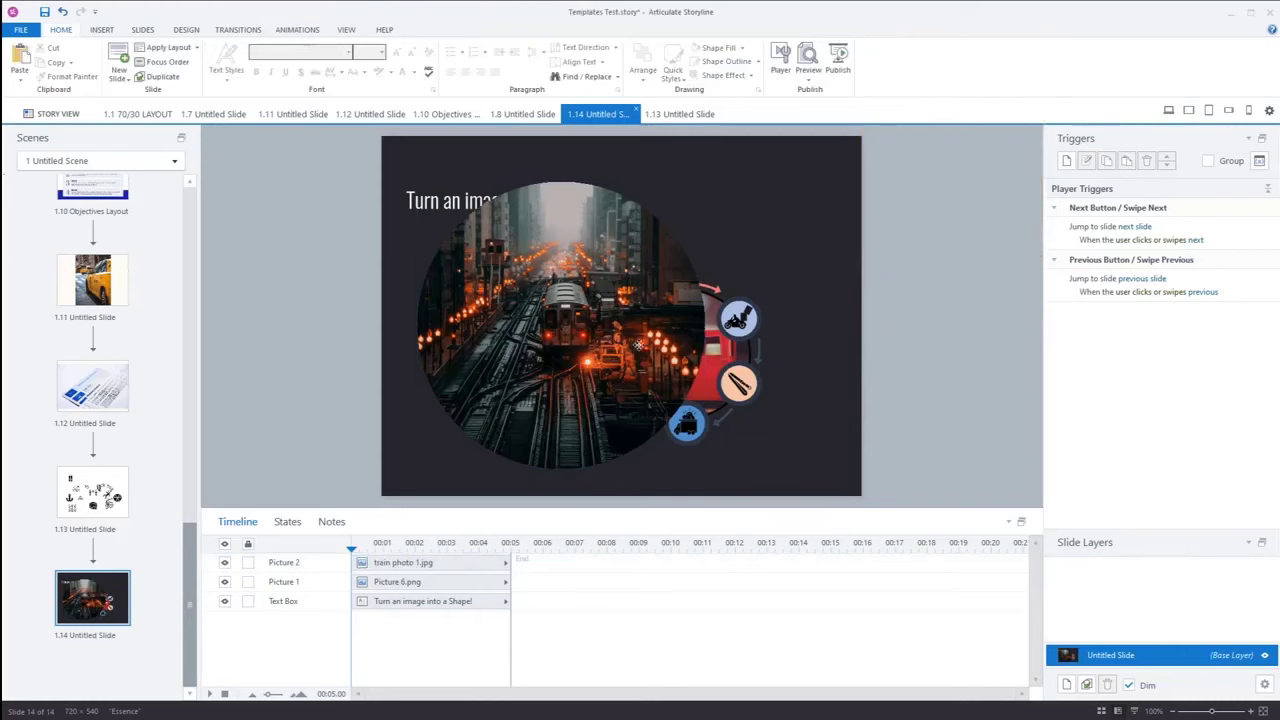
pyautogui.moveTo(622, 390); pyautogui.dragTo(710, 330)
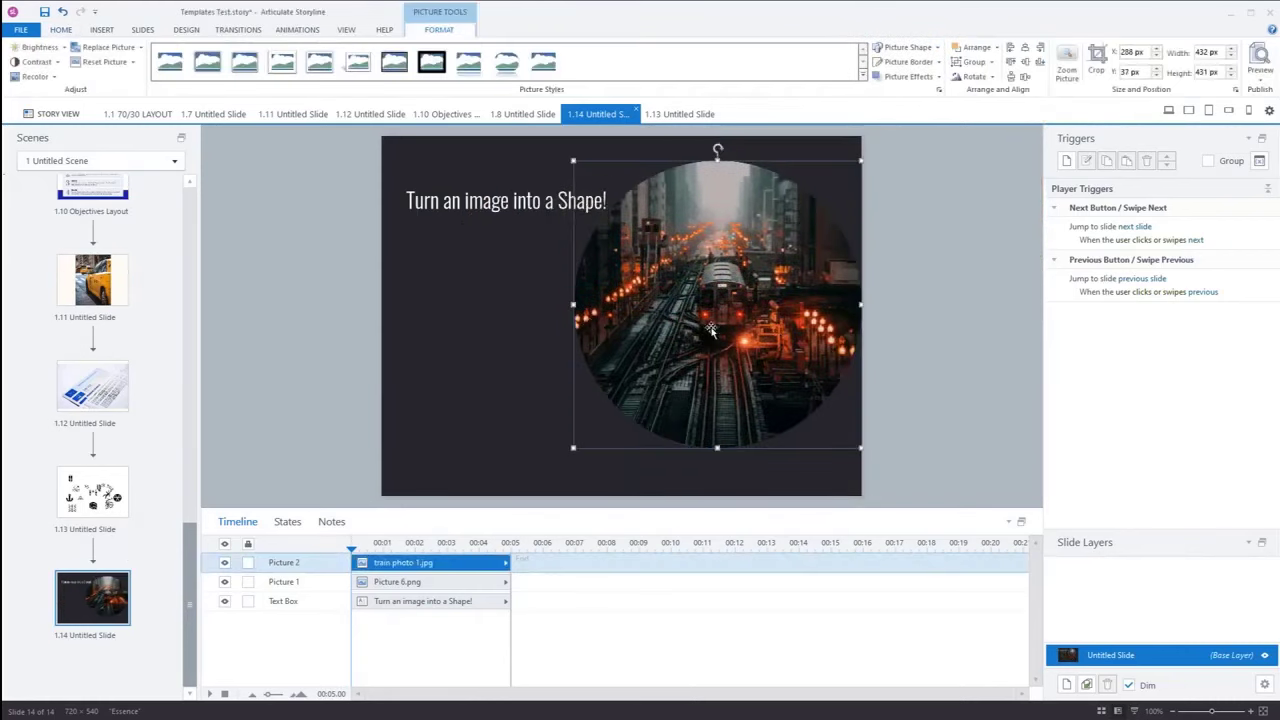
pyautogui.click(501, 355)
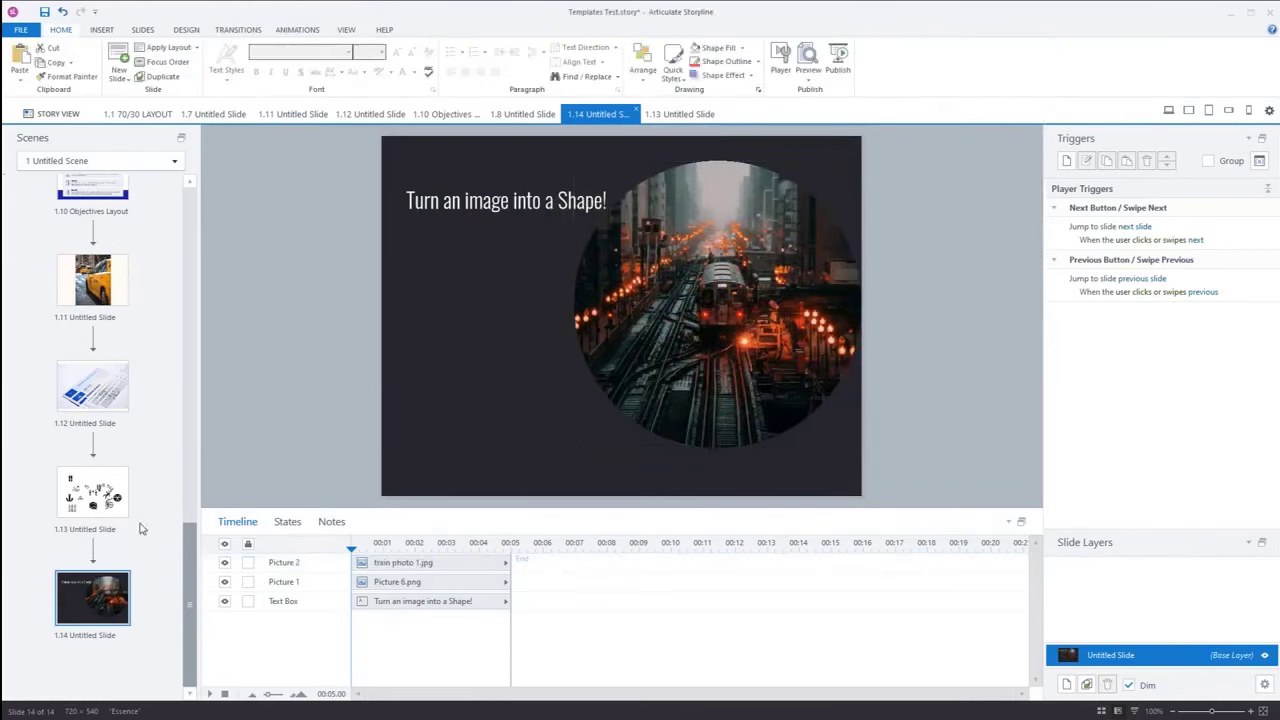
# Add a blank basic-layout slide after slide 1.14
pyautogui.rightClick(113, 637)
pyautogui.moveTo(155, 632)
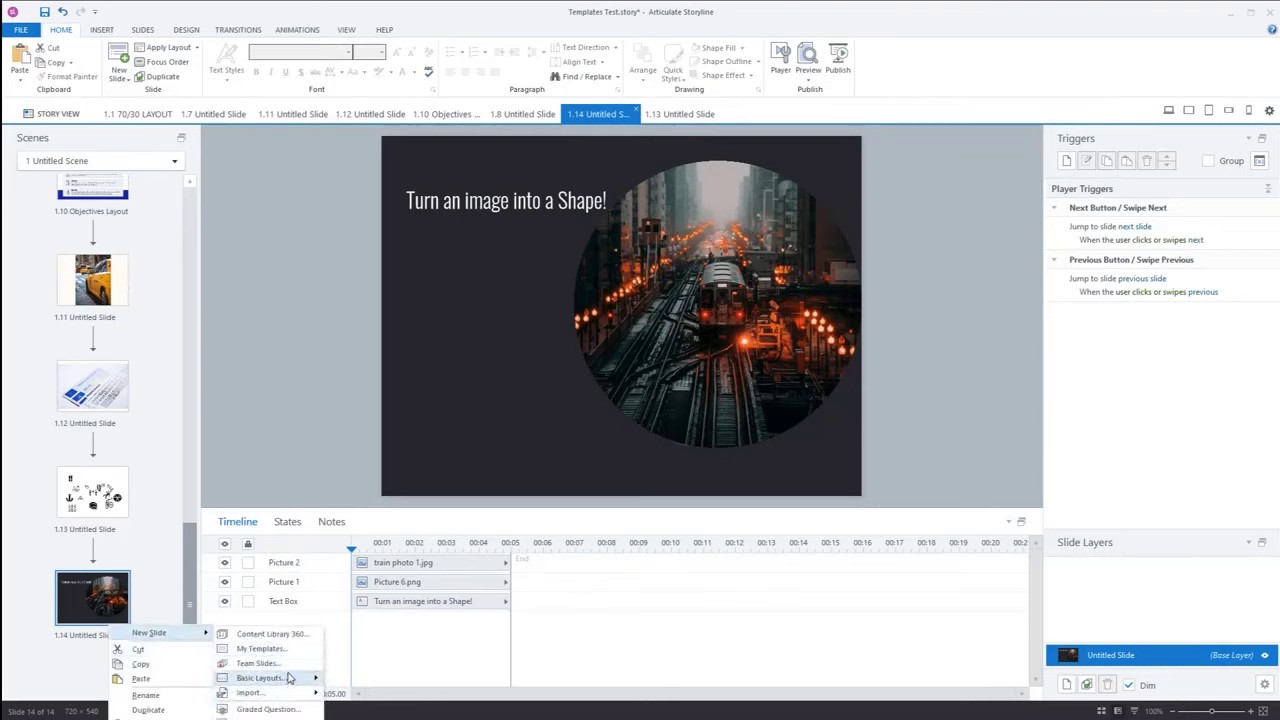
pyautogui.click(362, 582)
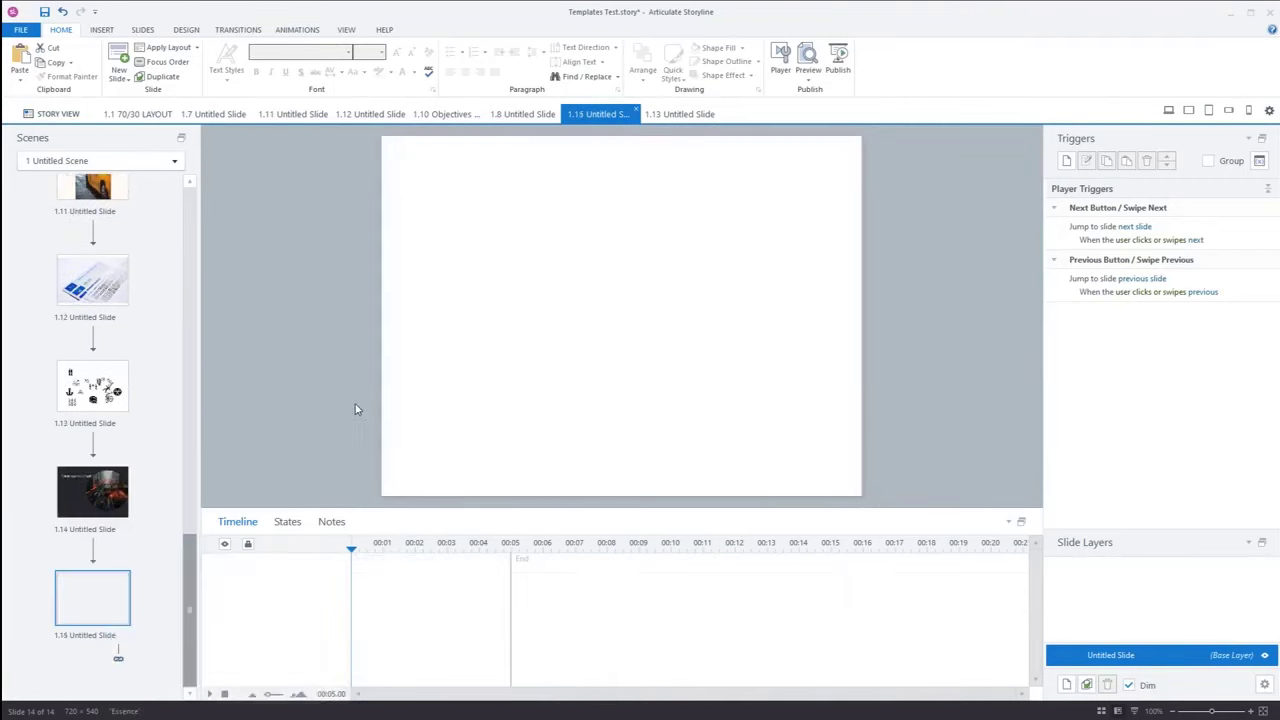
# Insert the library photo of a child leaning against a rainy train window into slide 1.15
pyautogui.click(101, 30)
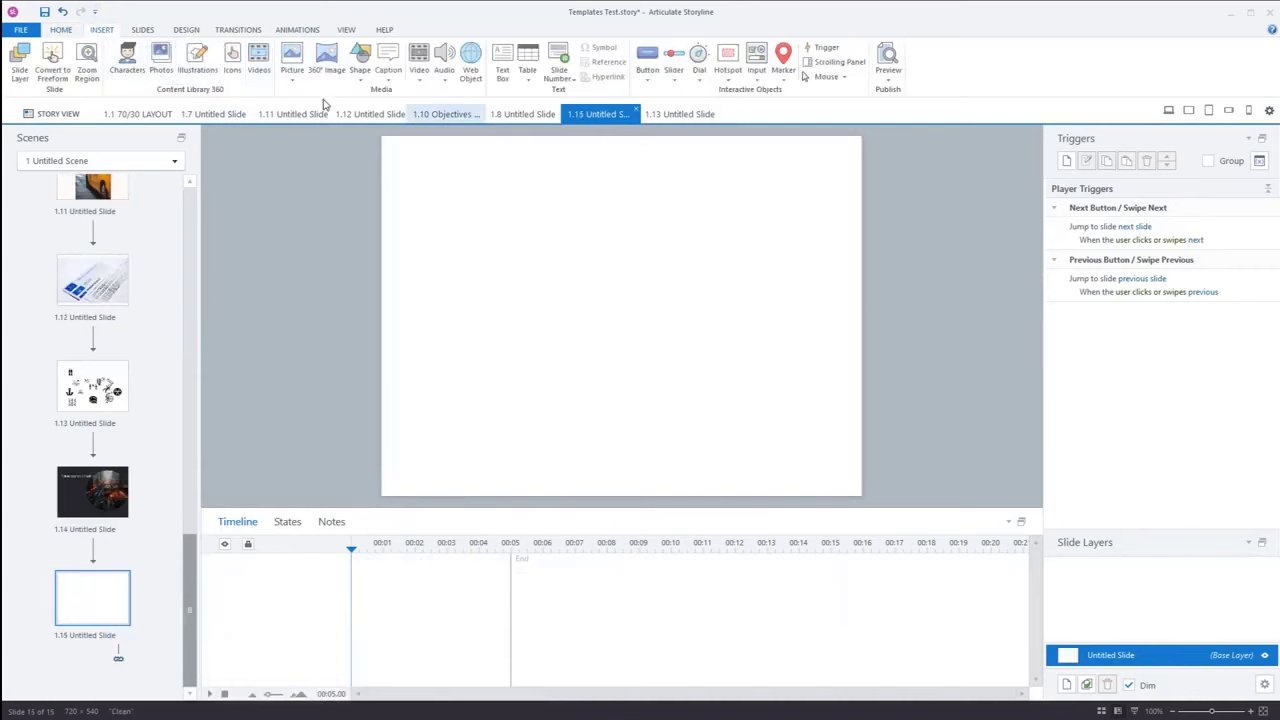
pyautogui.click(161, 60)
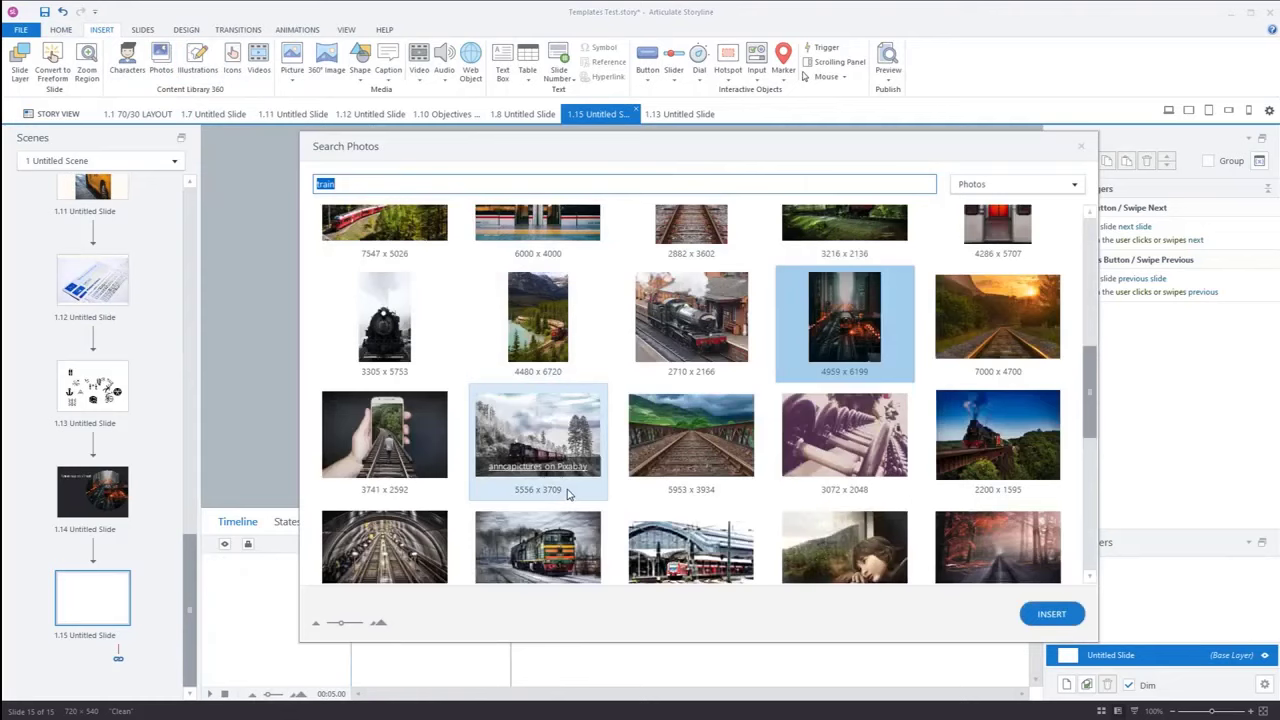
pyautogui.scroll(-3, 566, 491)
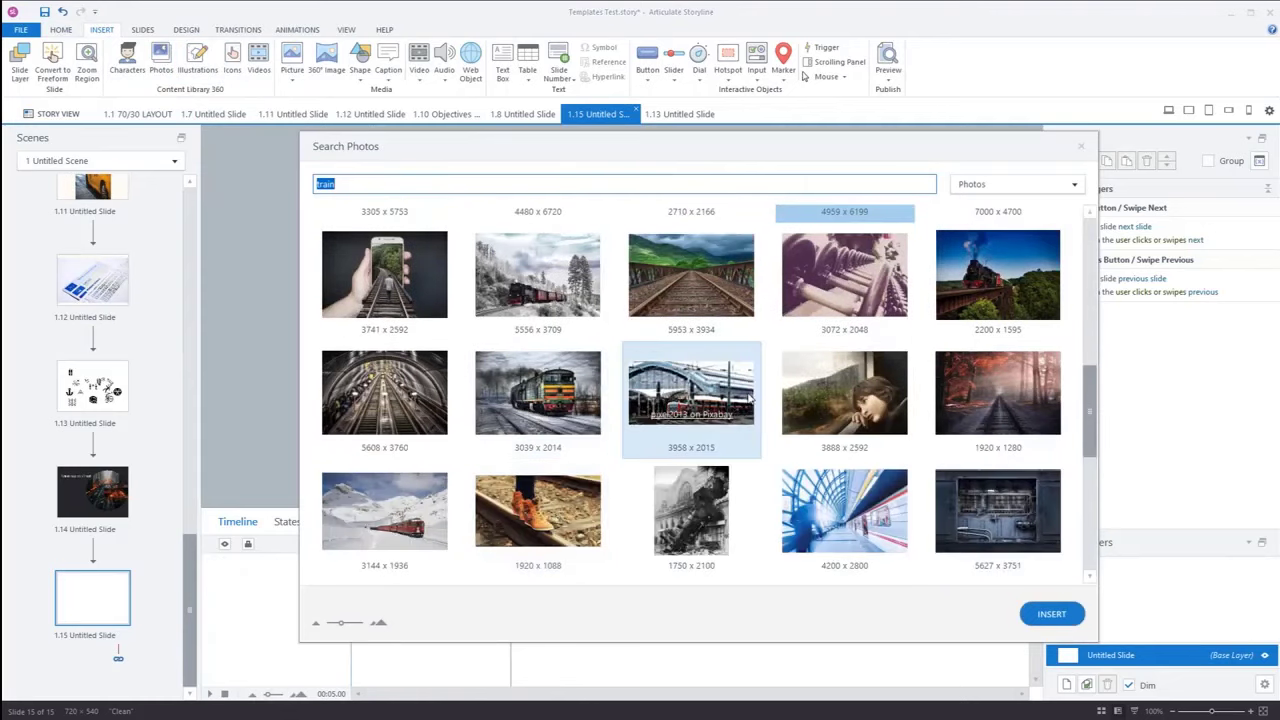
pyautogui.click(844, 393)
pyautogui.click(1055, 618)
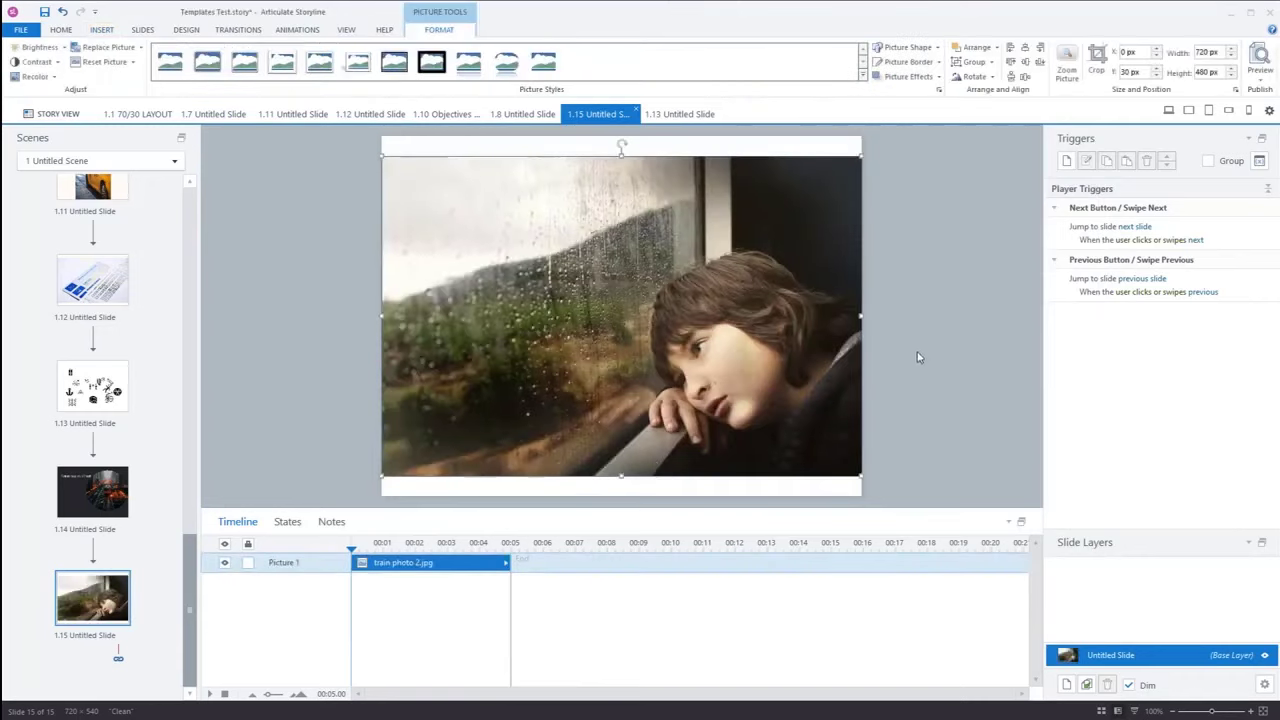
pyautogui.click(918, 359)
pyautogui.click(681, 344)
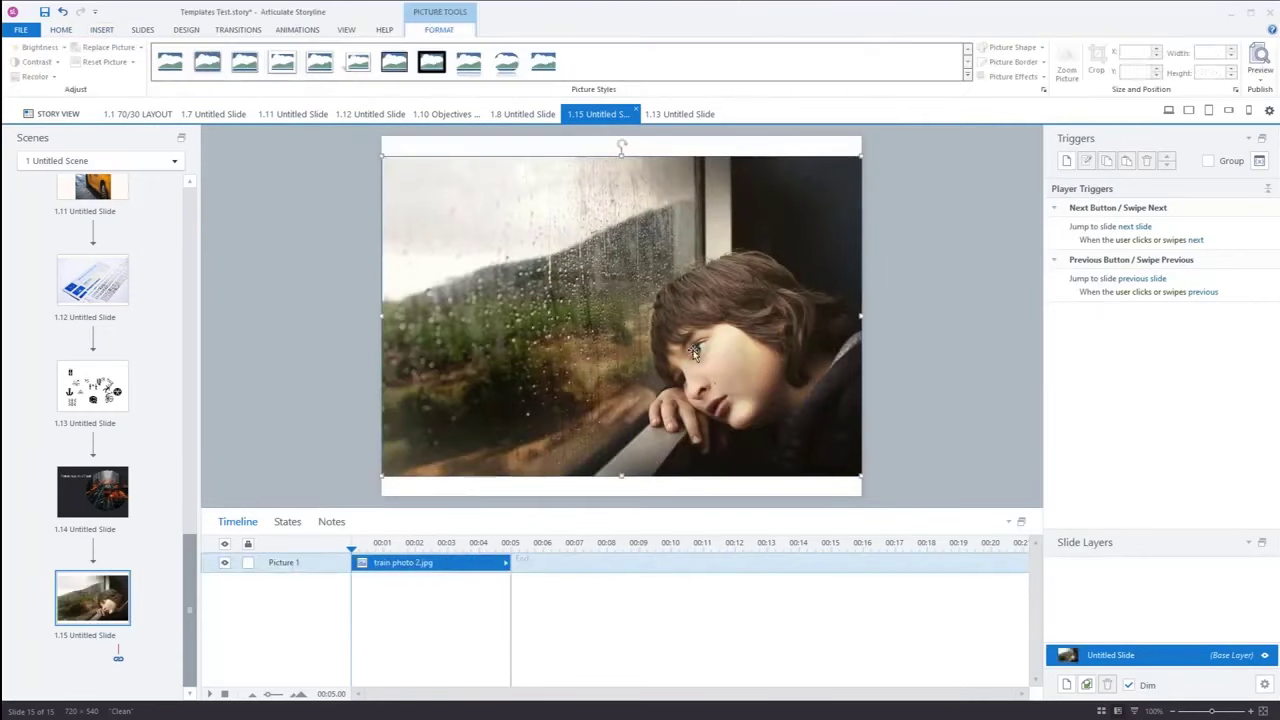
pyautogui.click(900, 274)
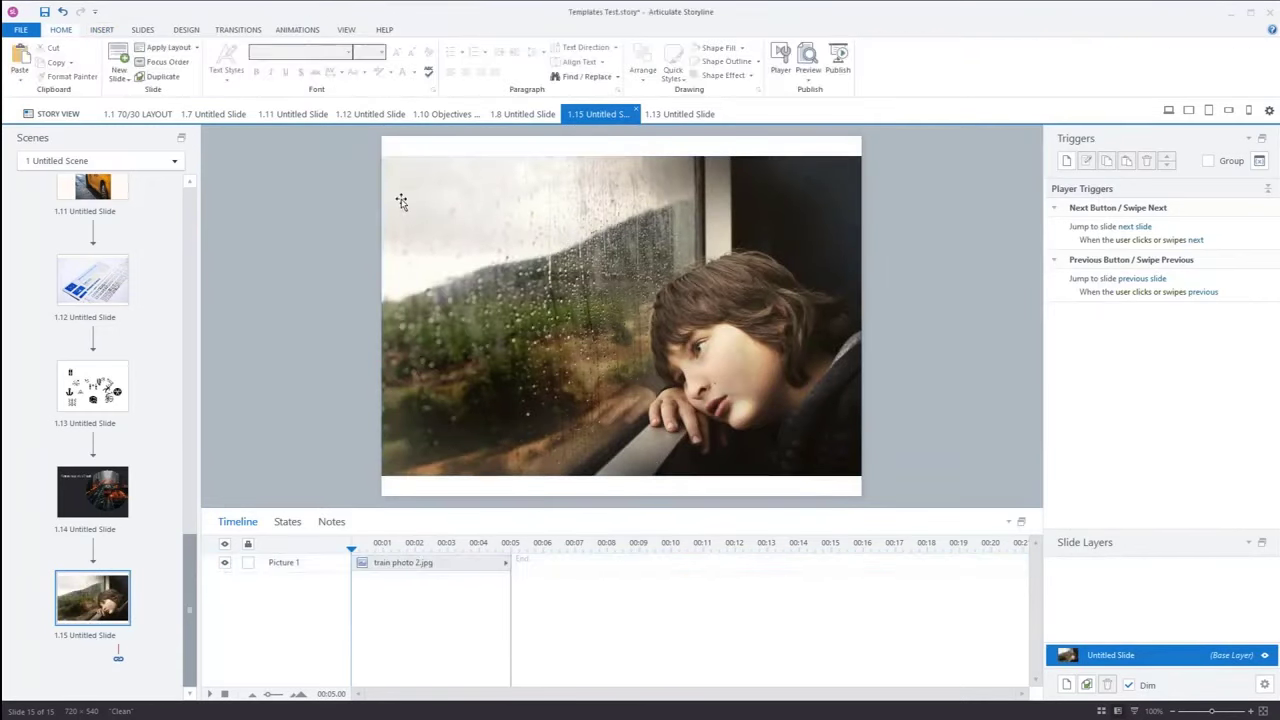
# Change the uncropped train window photo's shape to an oval
pyautogui.click(713, 281)
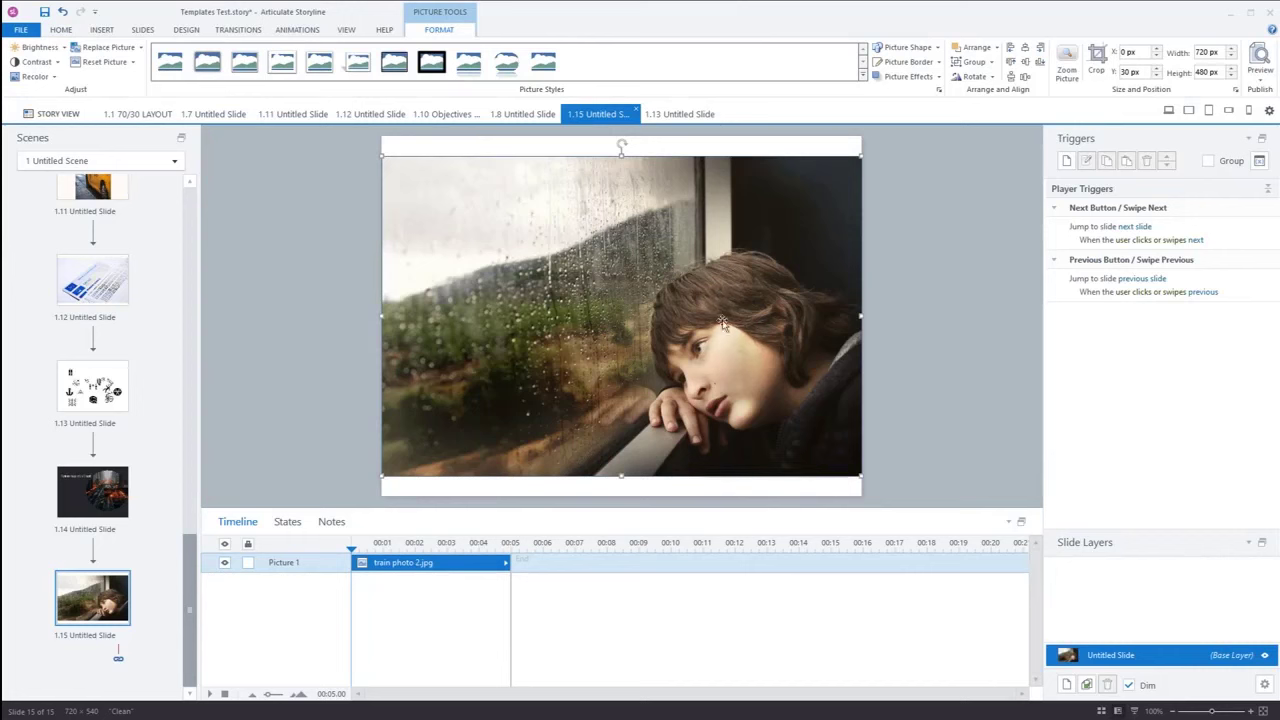
pyautogui.click(938, 48)
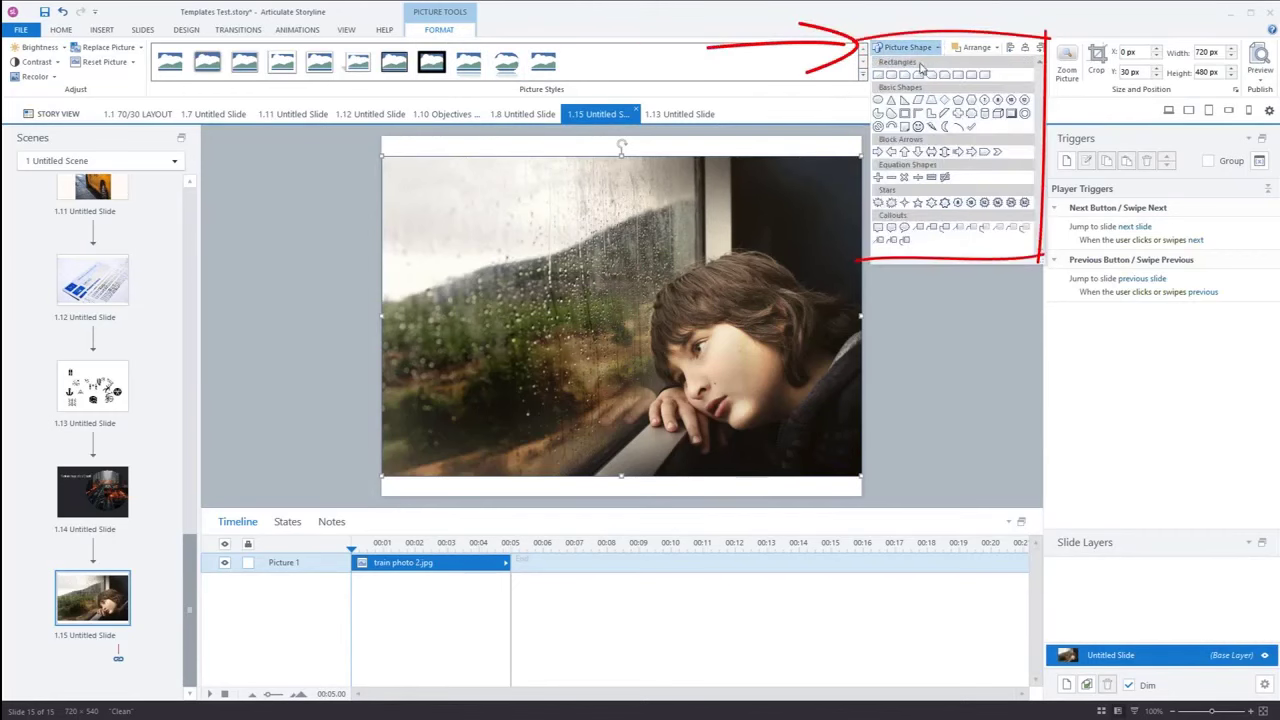
pyautogui.click(880, 99)
pyautogui.click(932, 333)
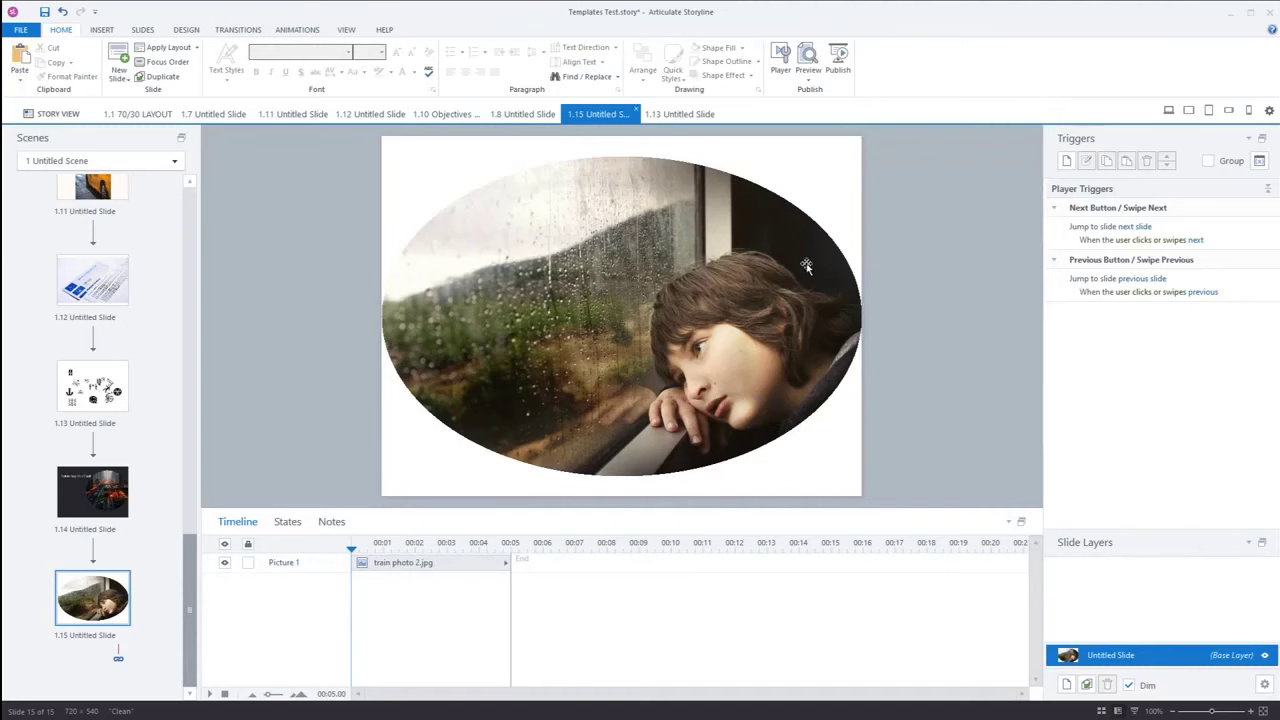
# Narrow the oval photo to about 480 px wide, and then stretch it back out to about 623 px
pyautogui.click(672, 284)
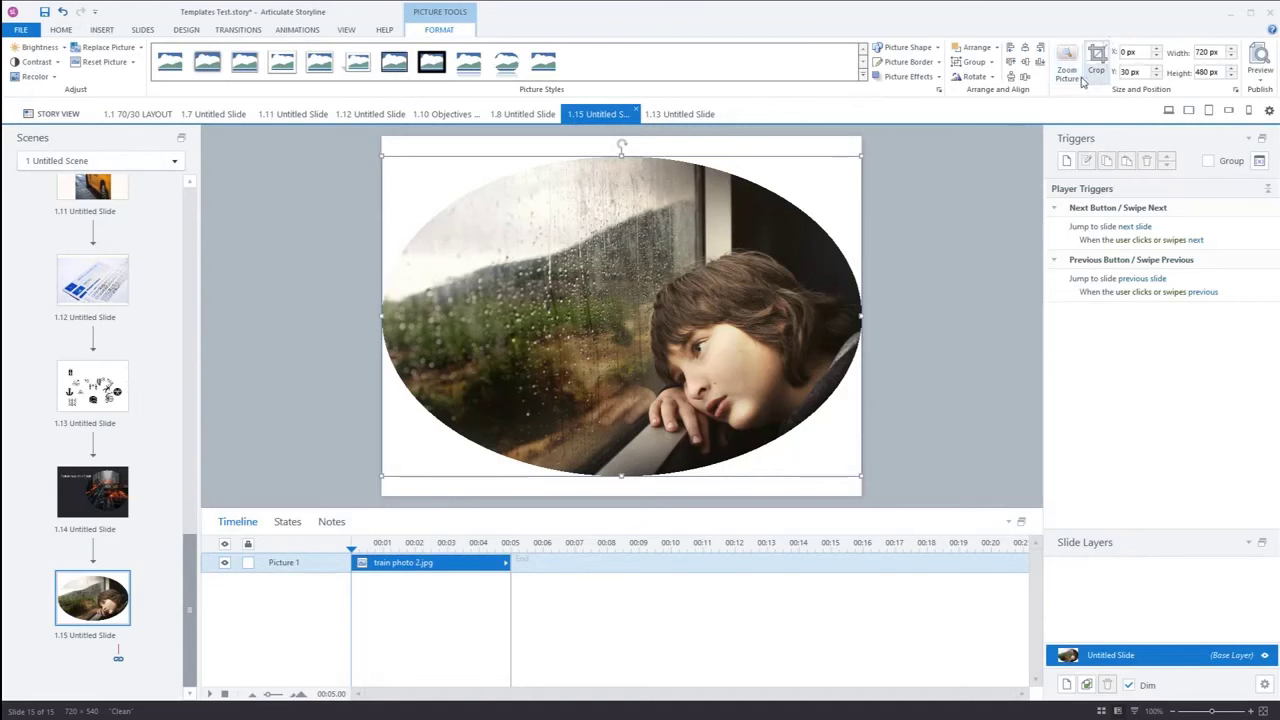
pyautogui.moveTo(861, 315); pyautogui.dragTo(701, 320)
pyautogui.click(943, 400)
pyautogui.click(651, 368)
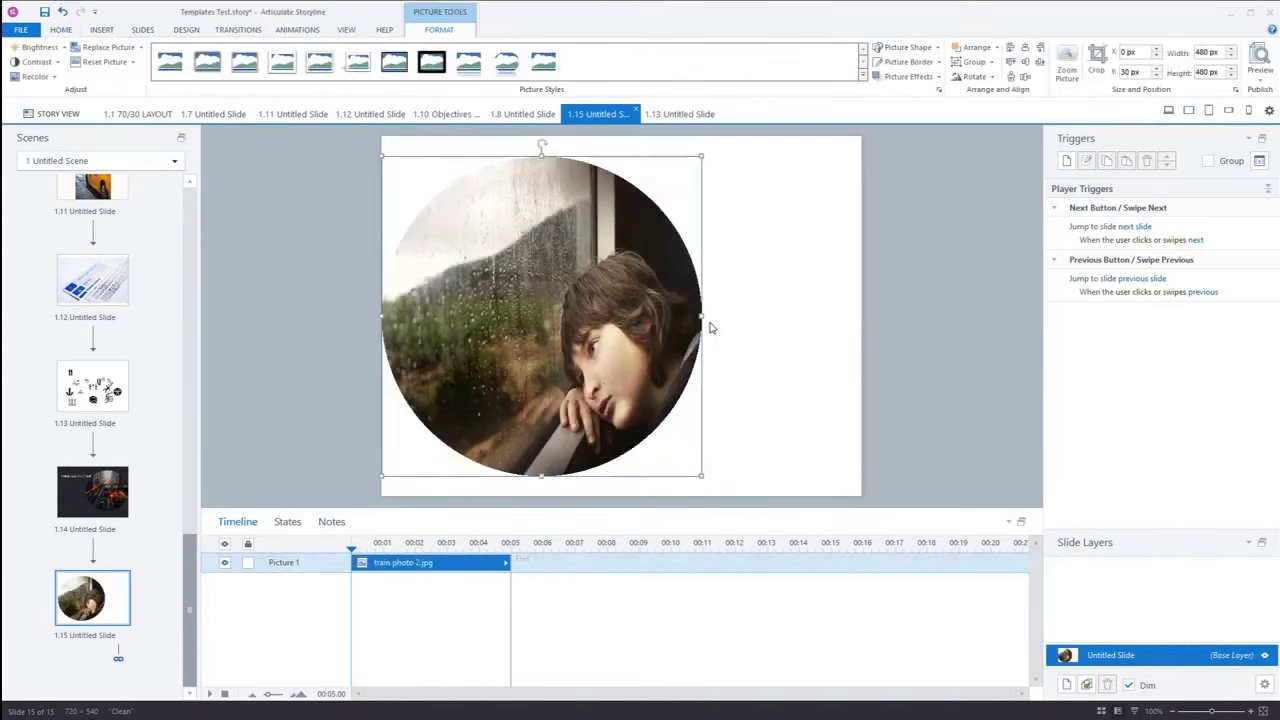
pyautogui.moveTo(701, 316); pyautogui.dragTo(796, 314)
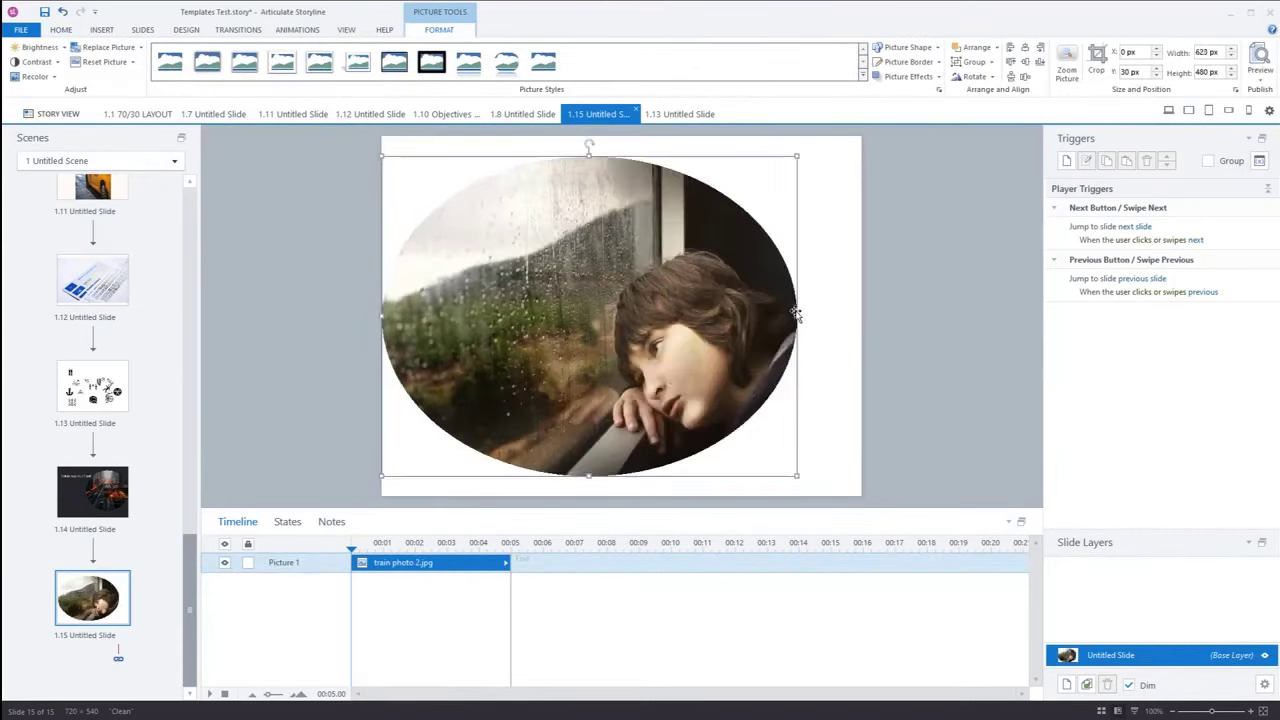
pyautogui.click(339, 461)
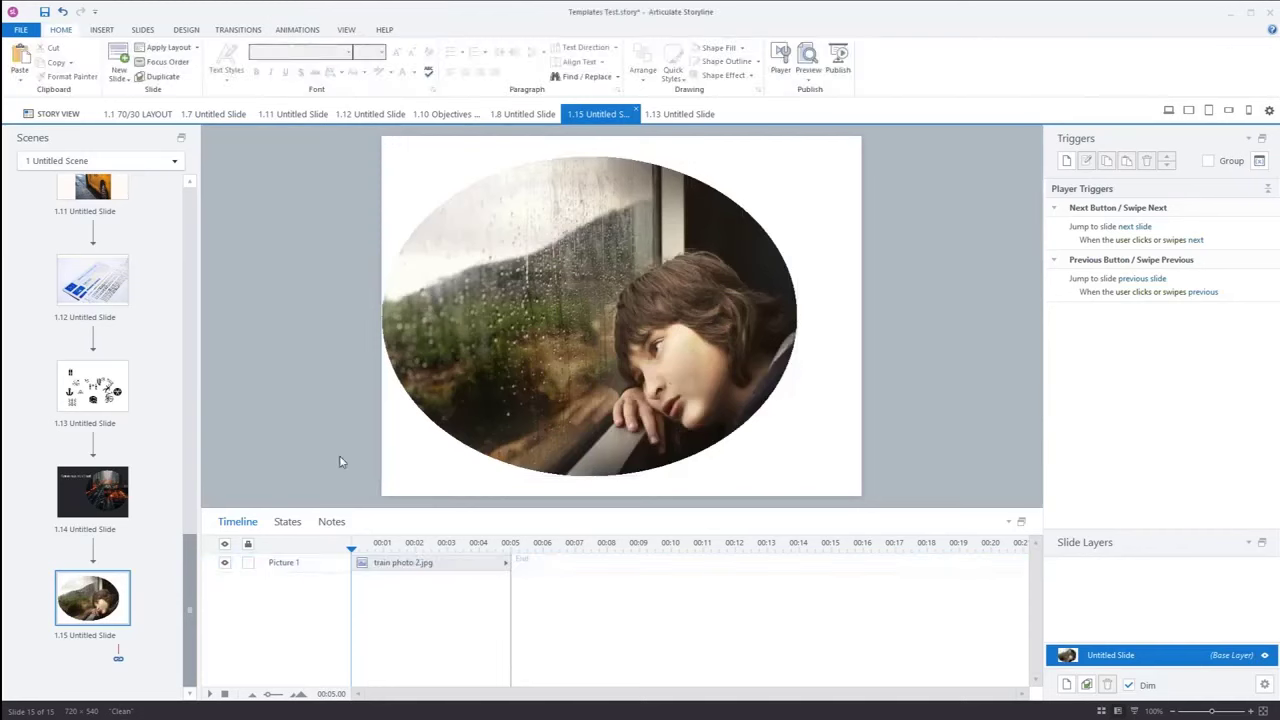
# Undo both width changes and the oval shape on the train window photo
pyautogui.click(505, 360)
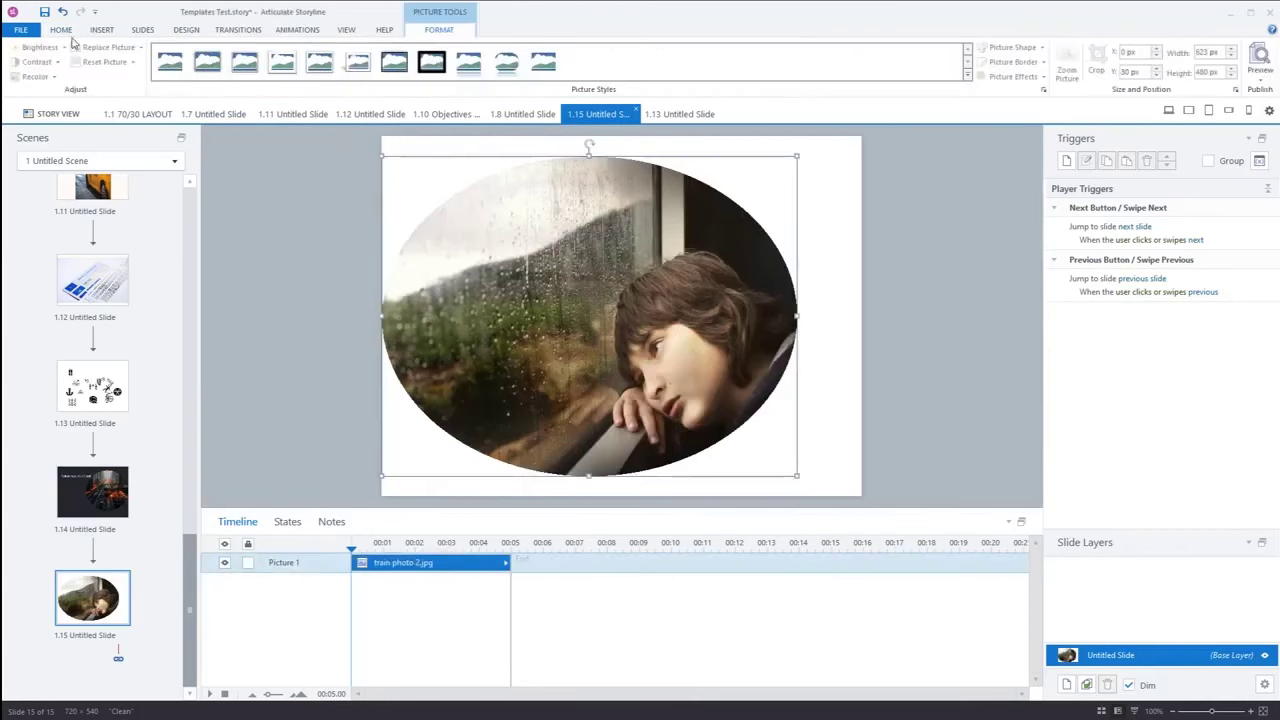
pyautogui.click(63, 12)
pyautogui.click(63, 12)
pyautogui.click(63, 12)
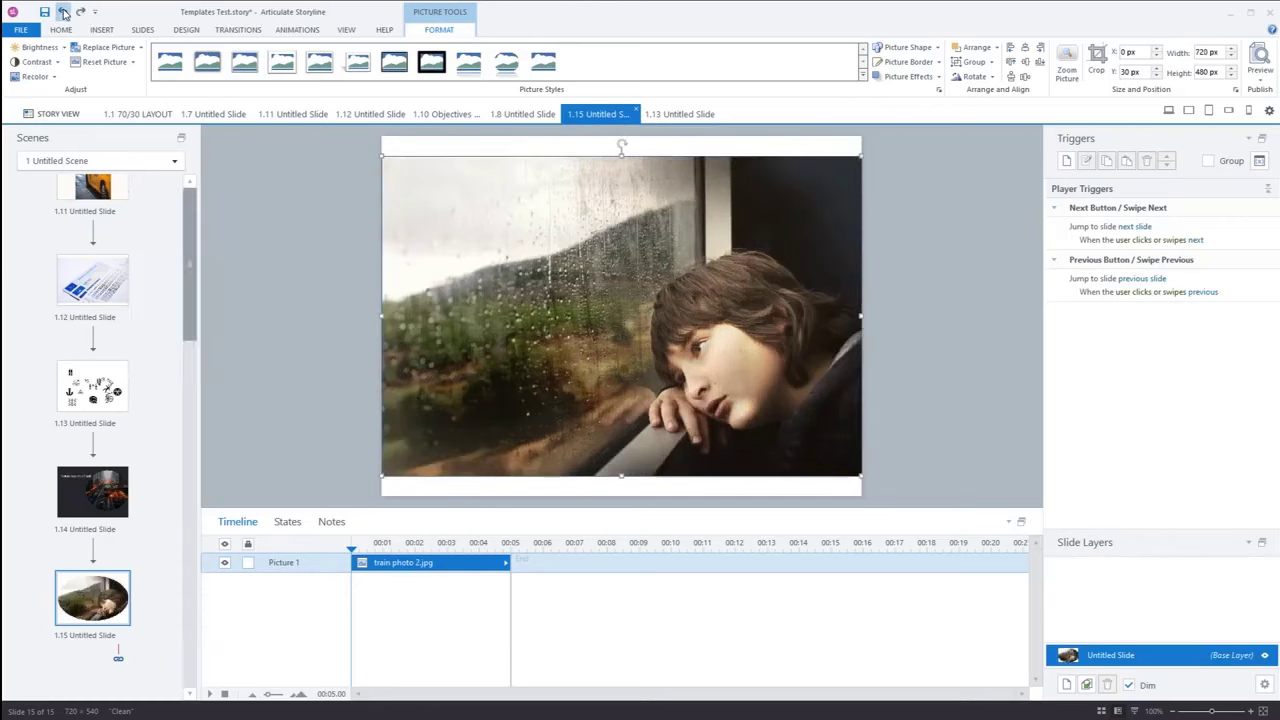
# Crop the train window photo from its landscape side to about 477 × 480 px, keeping the child in the frame
pyautogui.click(1097, 60)
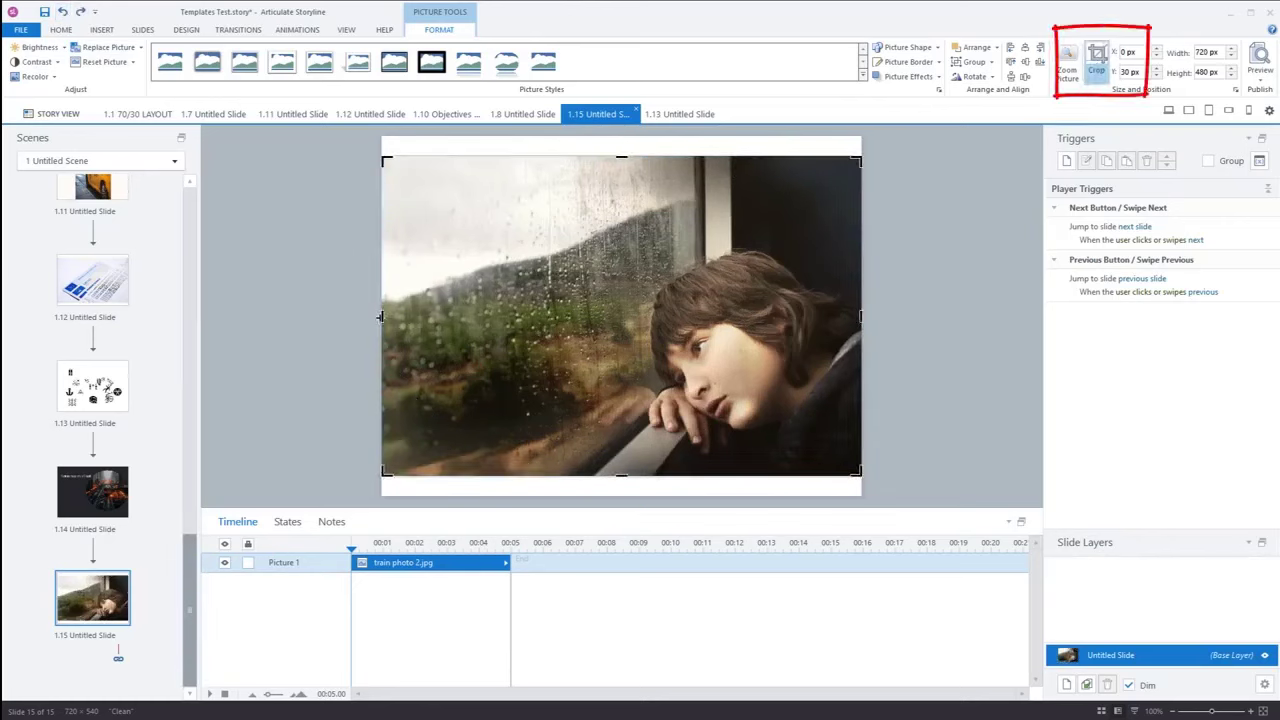
pyautogui.moveTo(380, 321); pyautogui.dragTo(540, 316)
pyautogui.click(936, 276)
pyautogui.click(744, 290)
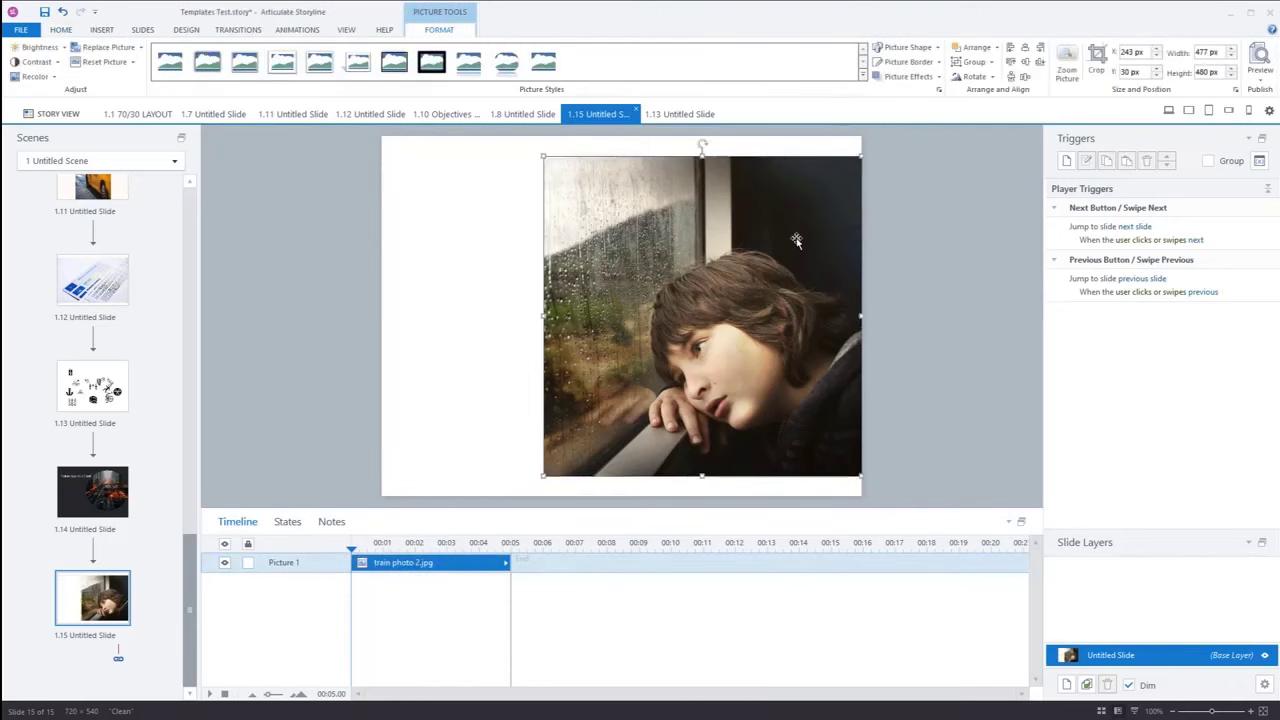
# Try an oval shape on the cropped train window photo and undo it
pyautogui.click(903, 47)
pyautogui.click(878, 101)
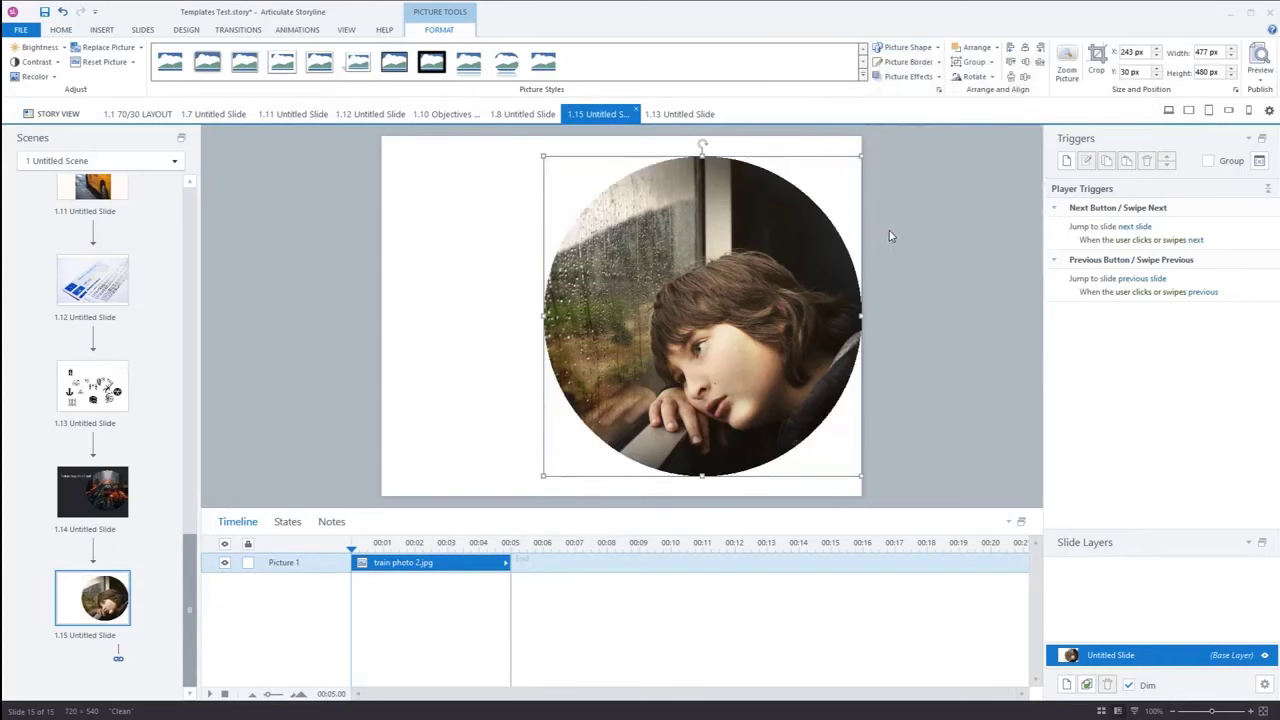
pyautogui.click(940, 257)
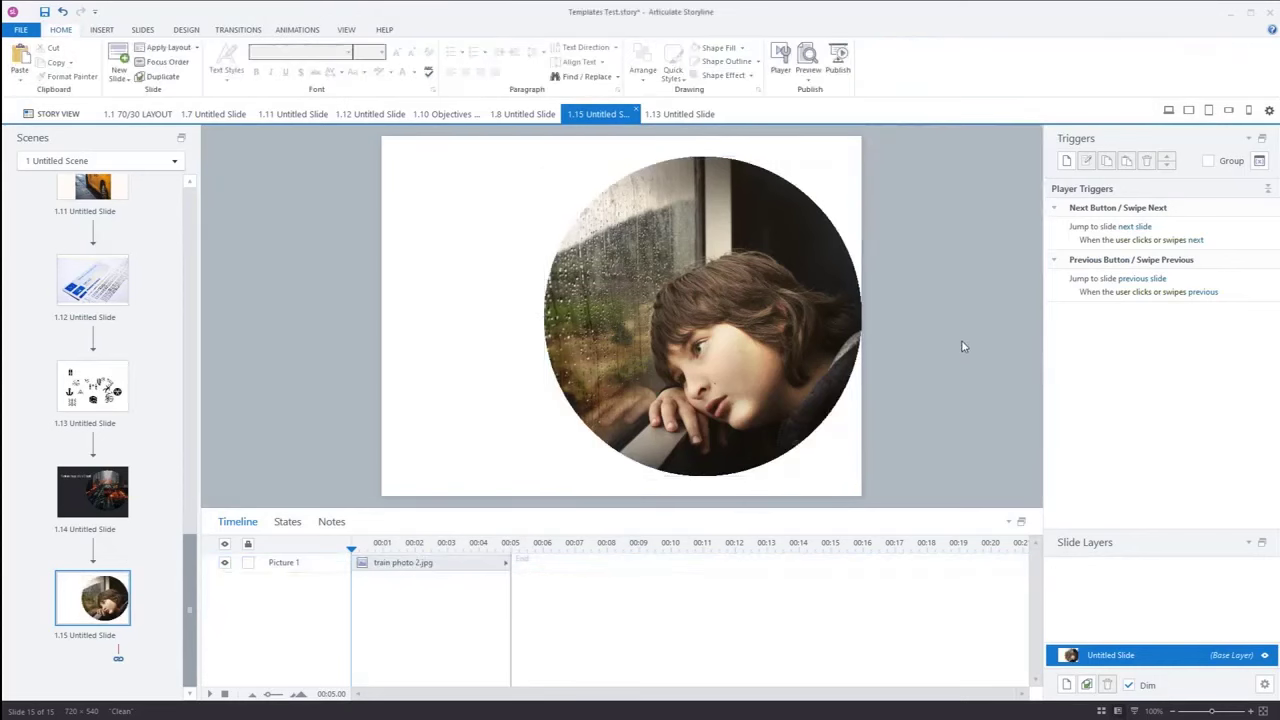
pyautogui.click(63, 13)
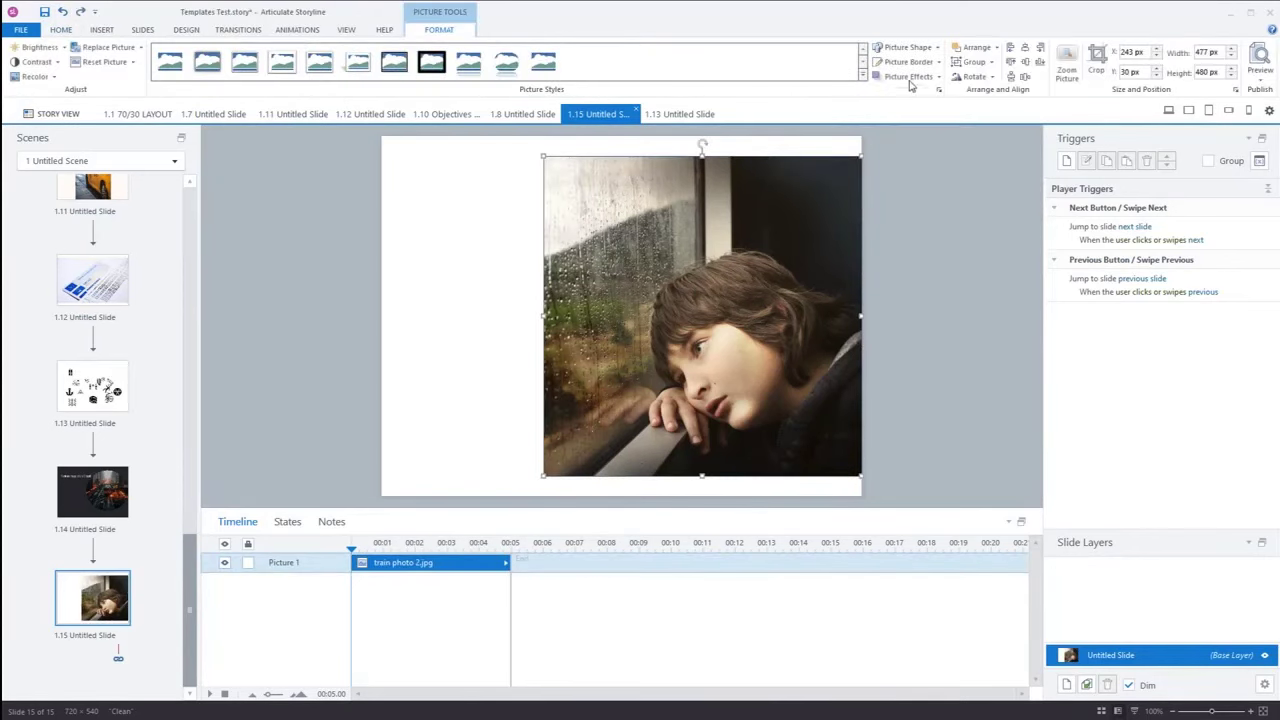
# Try a triangle and a regular pentagon as the cropped photo's shape
pyautogui.click(933, 48)
pyautogui.click(892, 102)
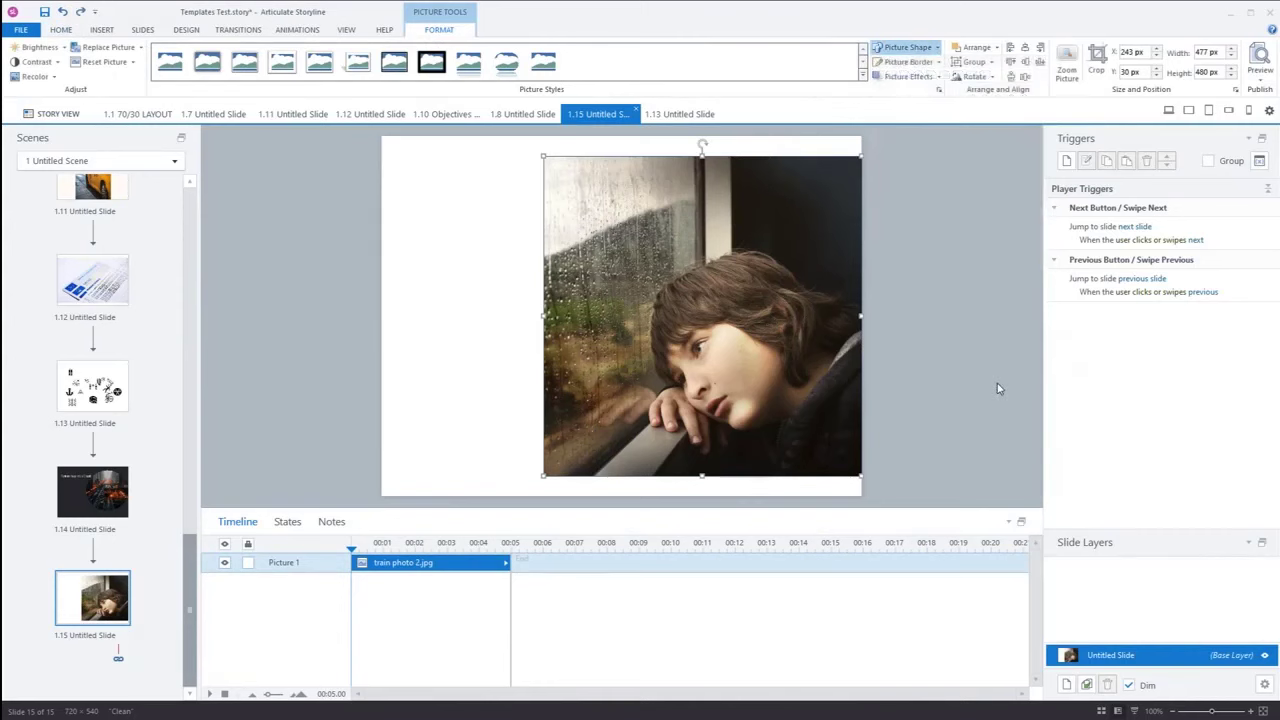
pyautogui.click(936, 48)
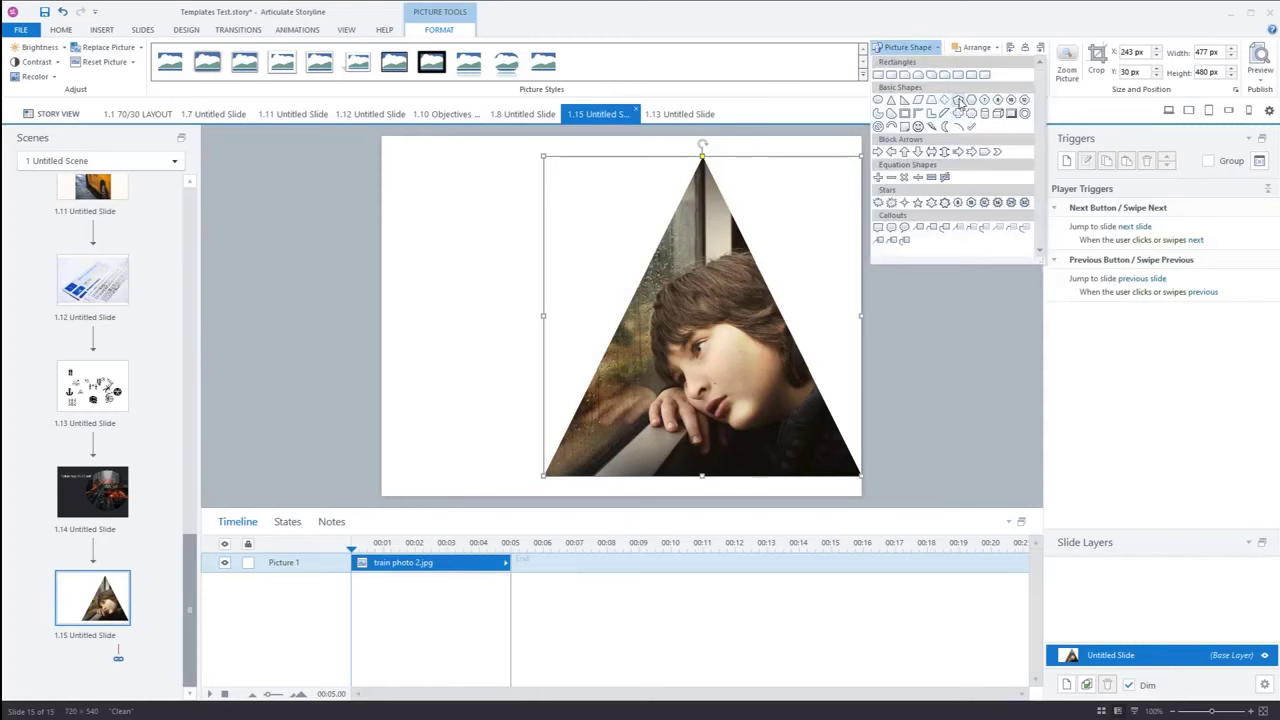
pyautogui.click(959, 103)
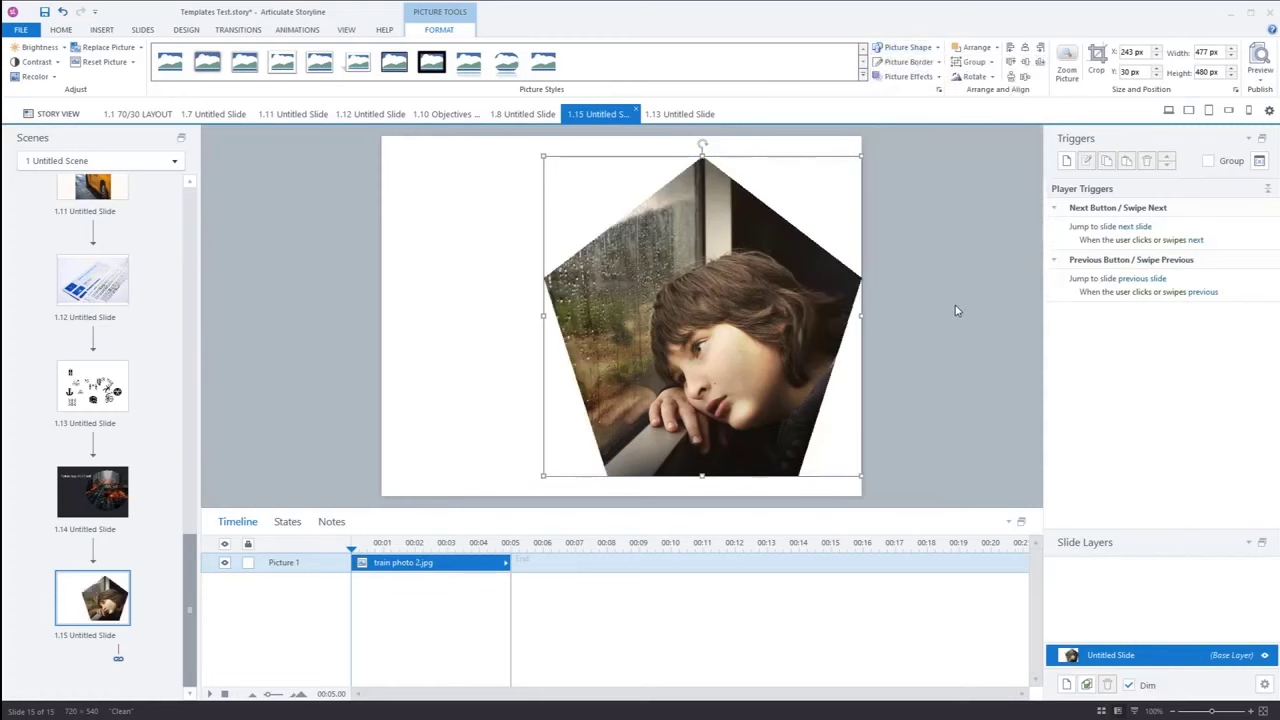
# Change the cropped photo's shape to an L-shape and move it sideways toward the slide's centre
pyautogui.click(932, 48)
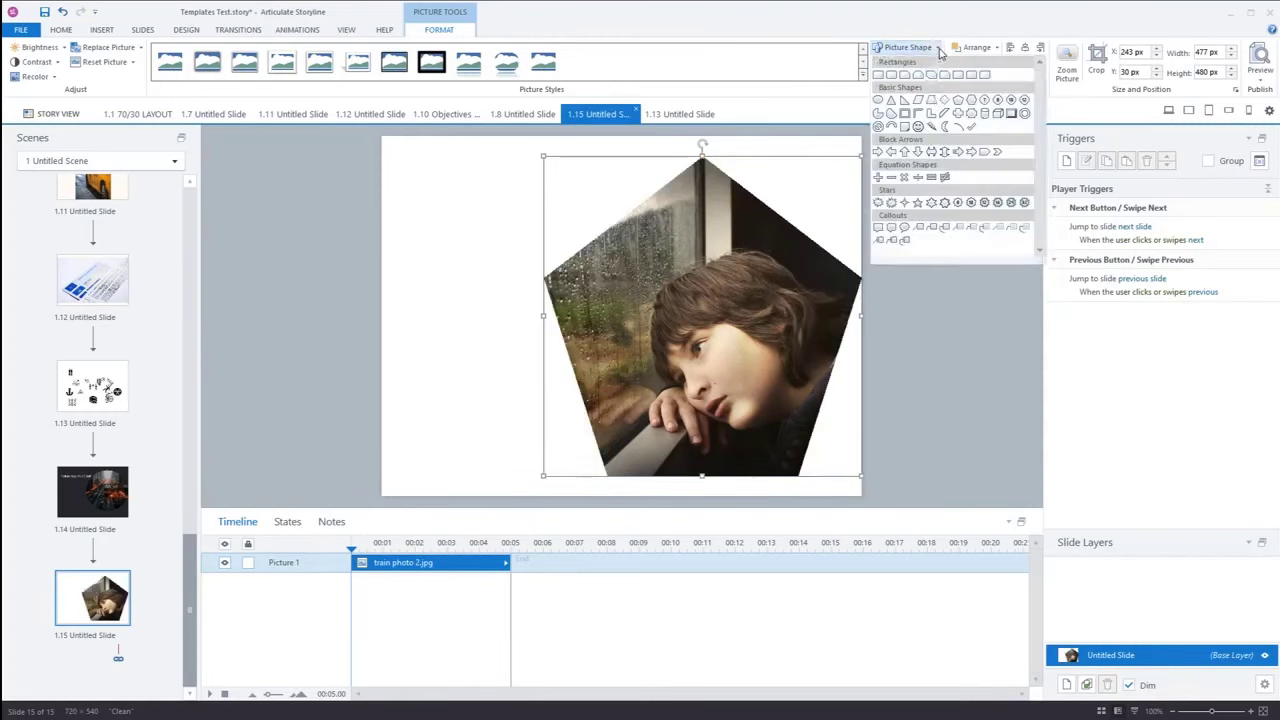
pyautogui.click(932, 114)
pyautogui.click(940, 360)
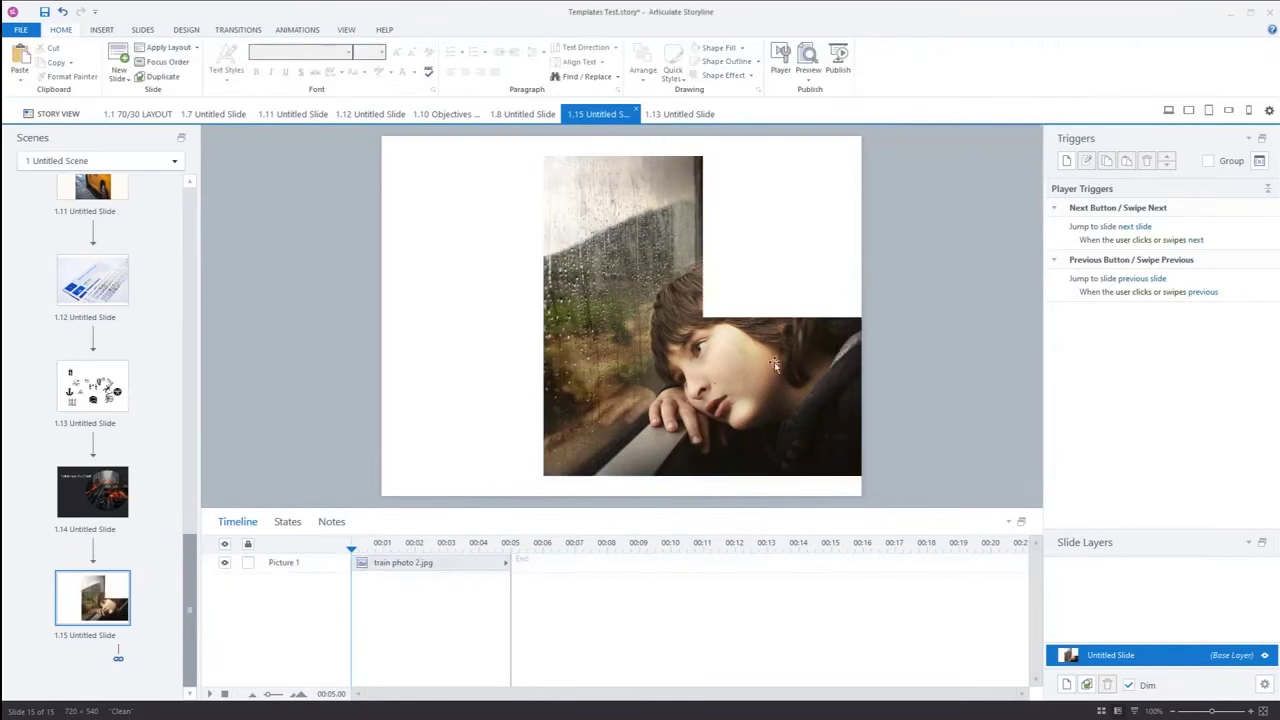
pyautogui.moveTo(691, 358); pyautogui.dragTo(637, 358)
pyautogui.click(993, 385)
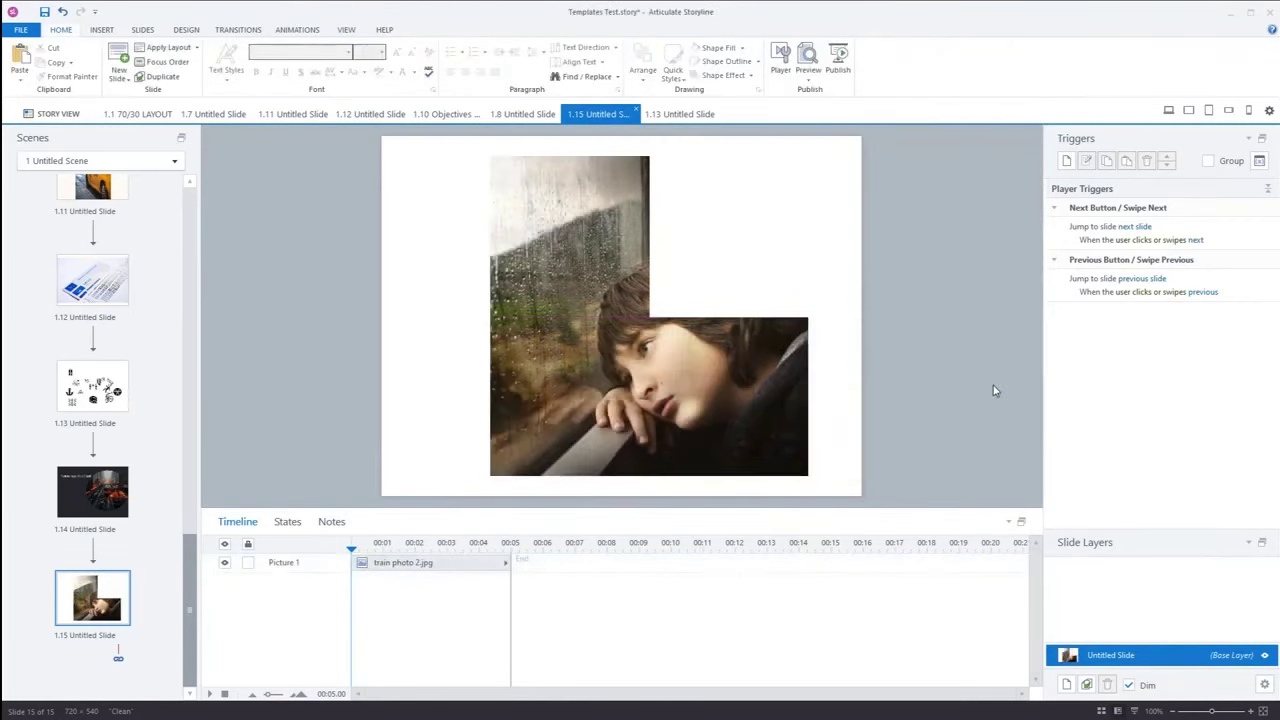
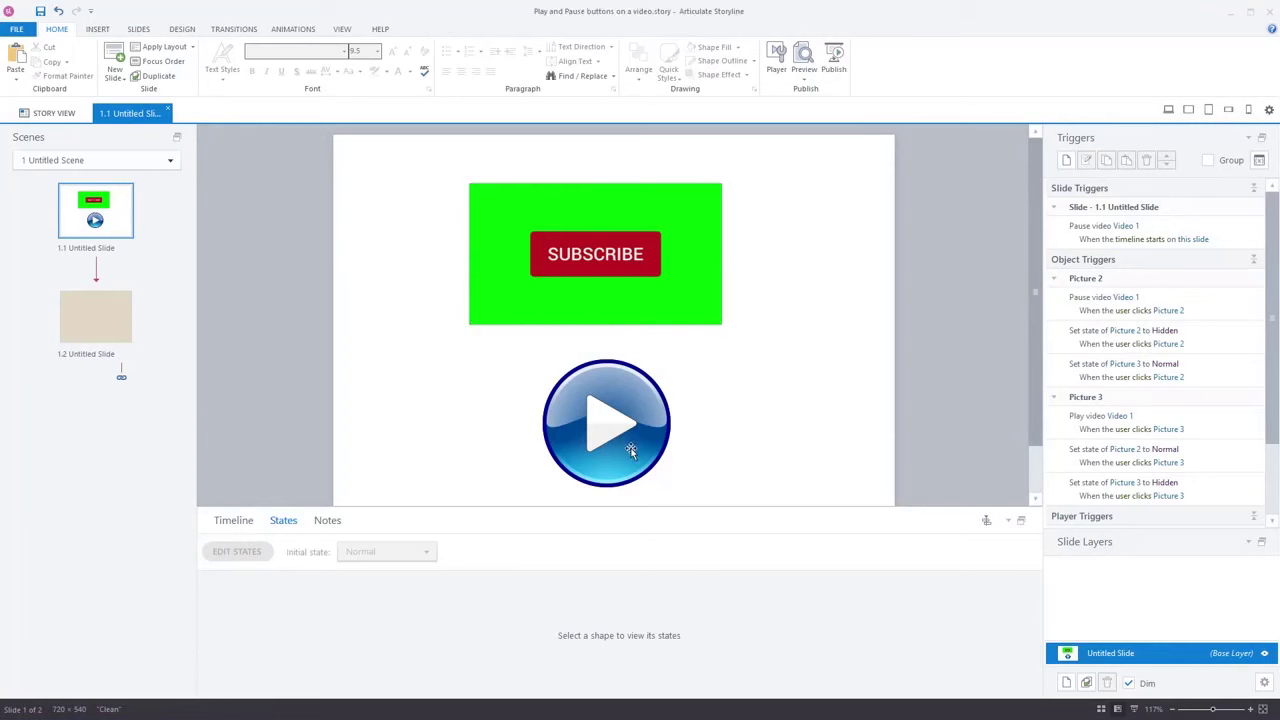
# Examine the timeline objects and triggers of the play and pause pictures on slide 1.1 of the Play and Pause buttons project
pyautogui.click(631, 448)
pyautogui.click(768, 457)
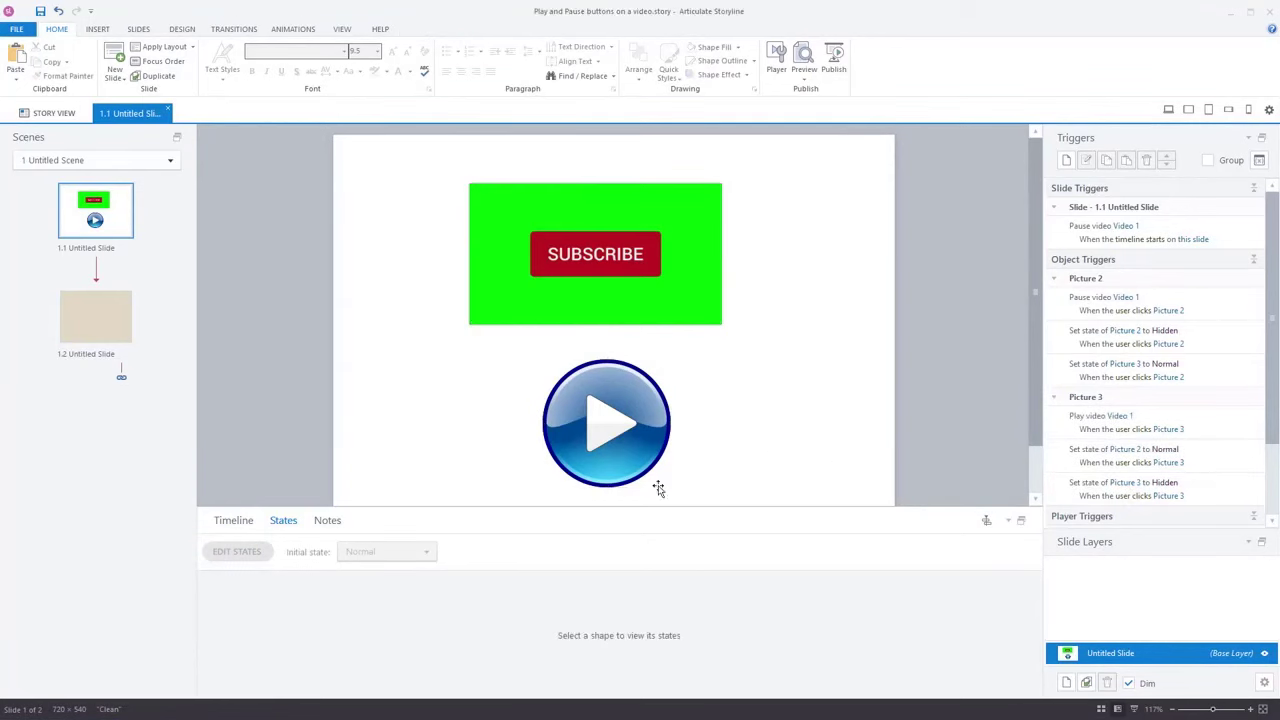
pyautogui.click(258, 524)
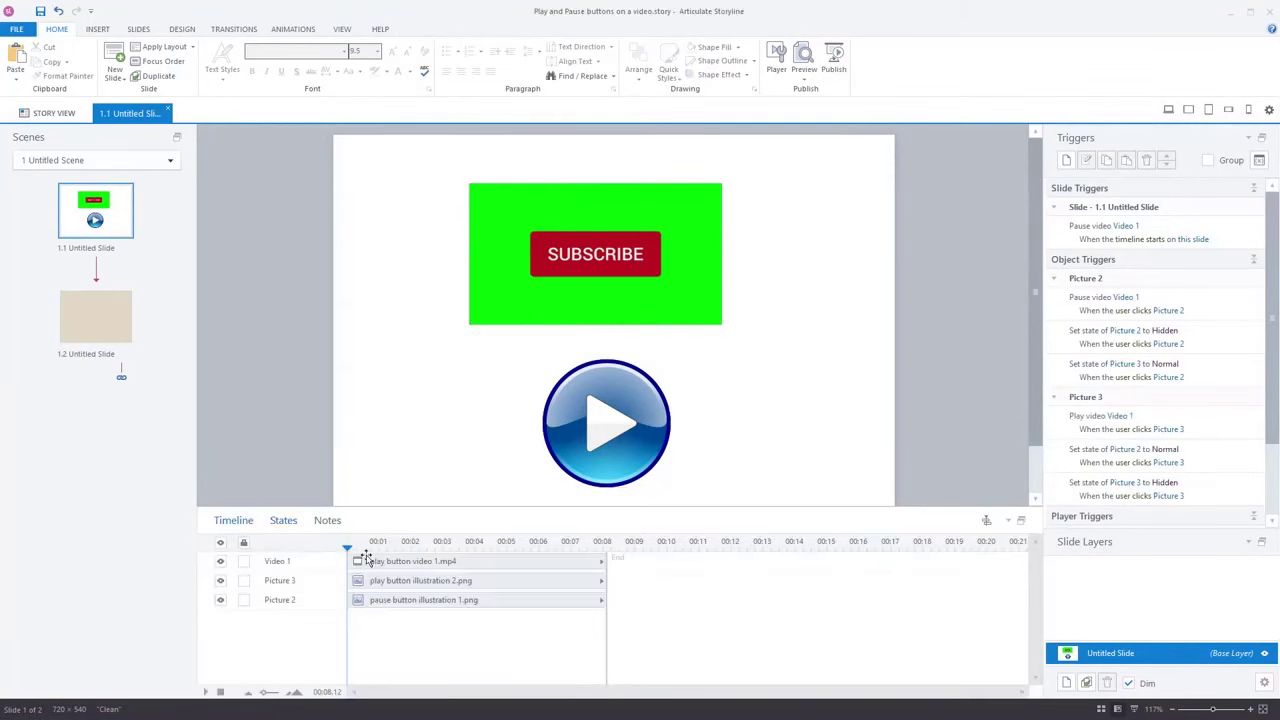
pyautogui.click(480, 580)
pyautogui.click(521, 602)
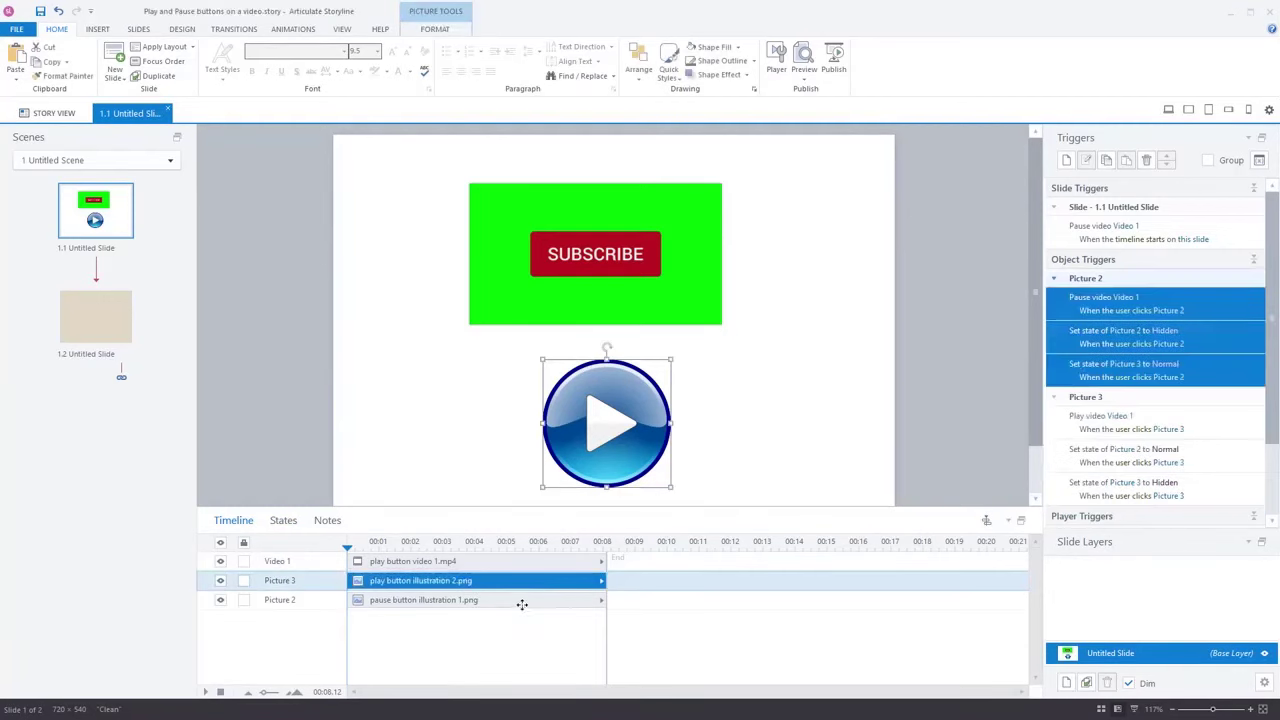
pyautogui.click(540, 585)
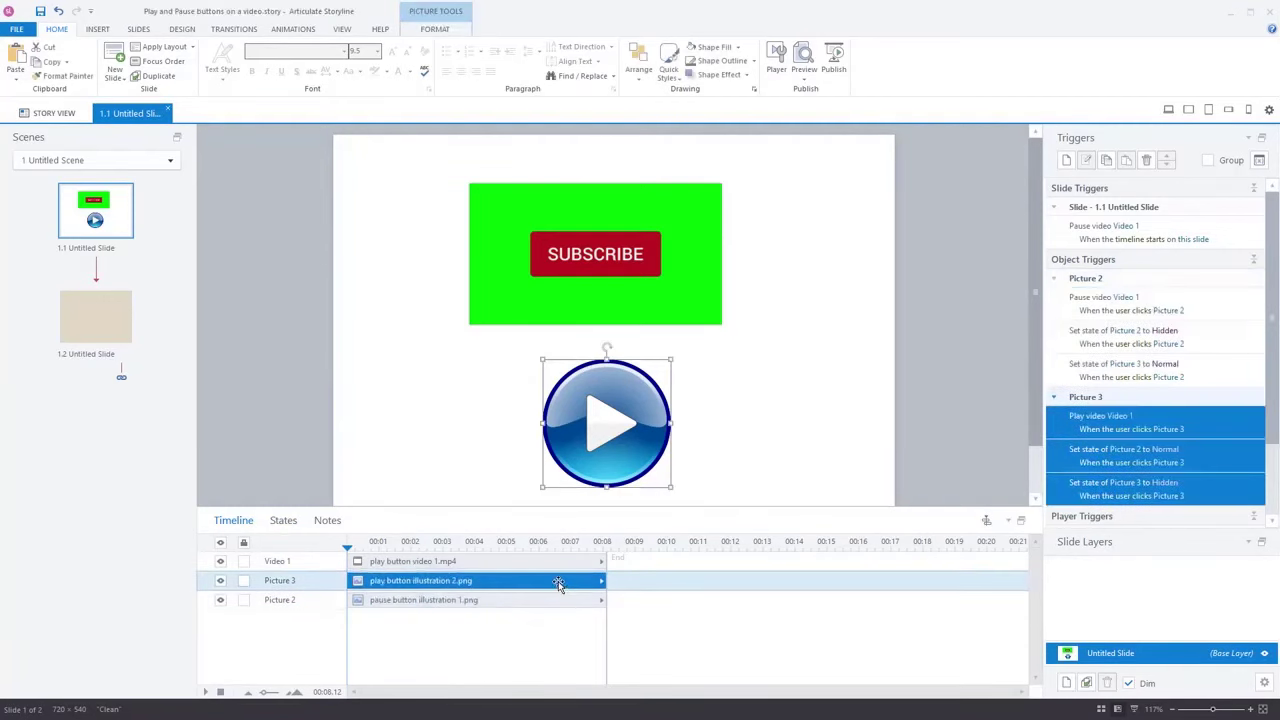
pyautogui.click(897, 414)
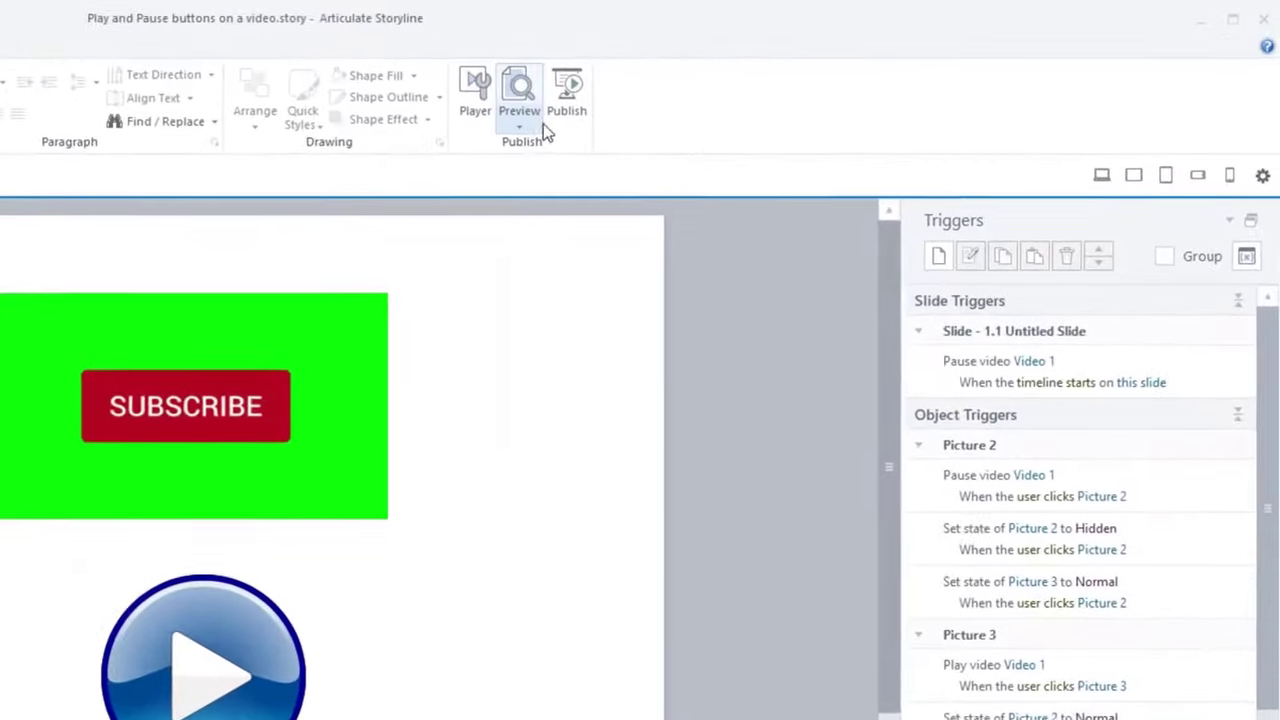
# Preview slide 1.1 with the subscribe video and its play button
pyautogui.click(805, 78)
pyautogui.click(513, 158)
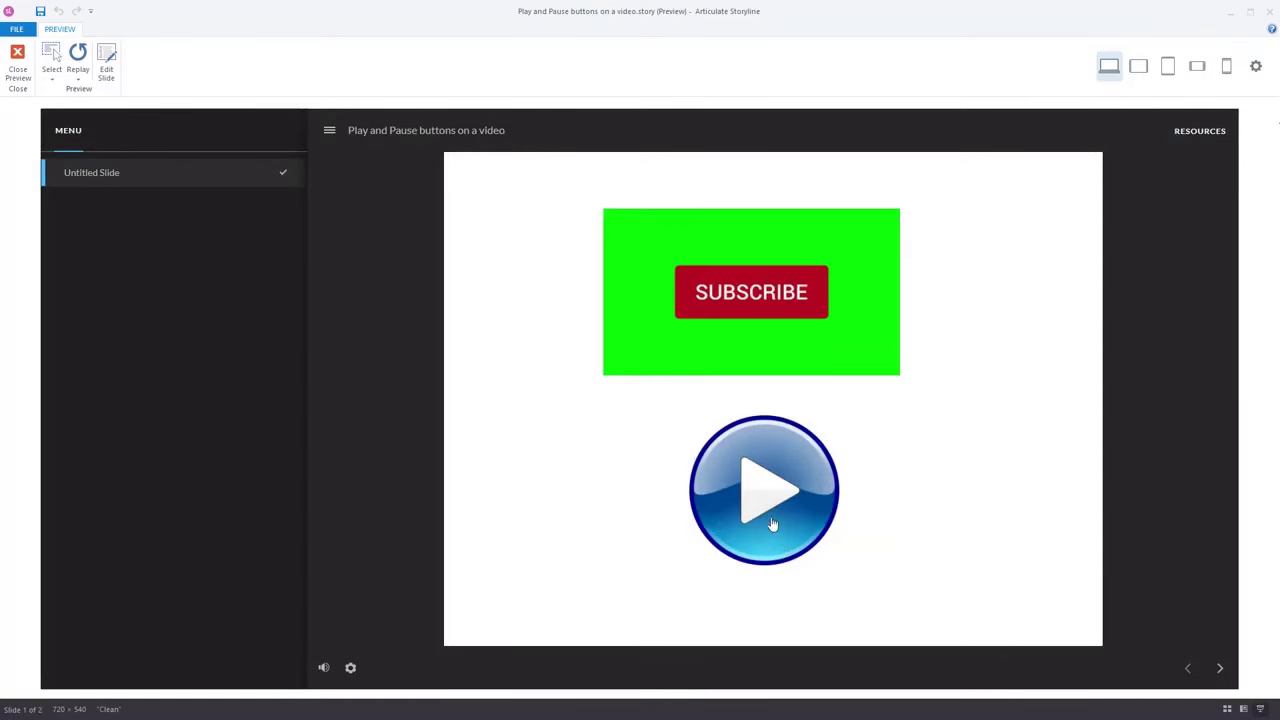
# Test the play and pause buttons on the subscribe video in the preview of slide 1.1, and close the preview
pyautogui.click(770, 516)
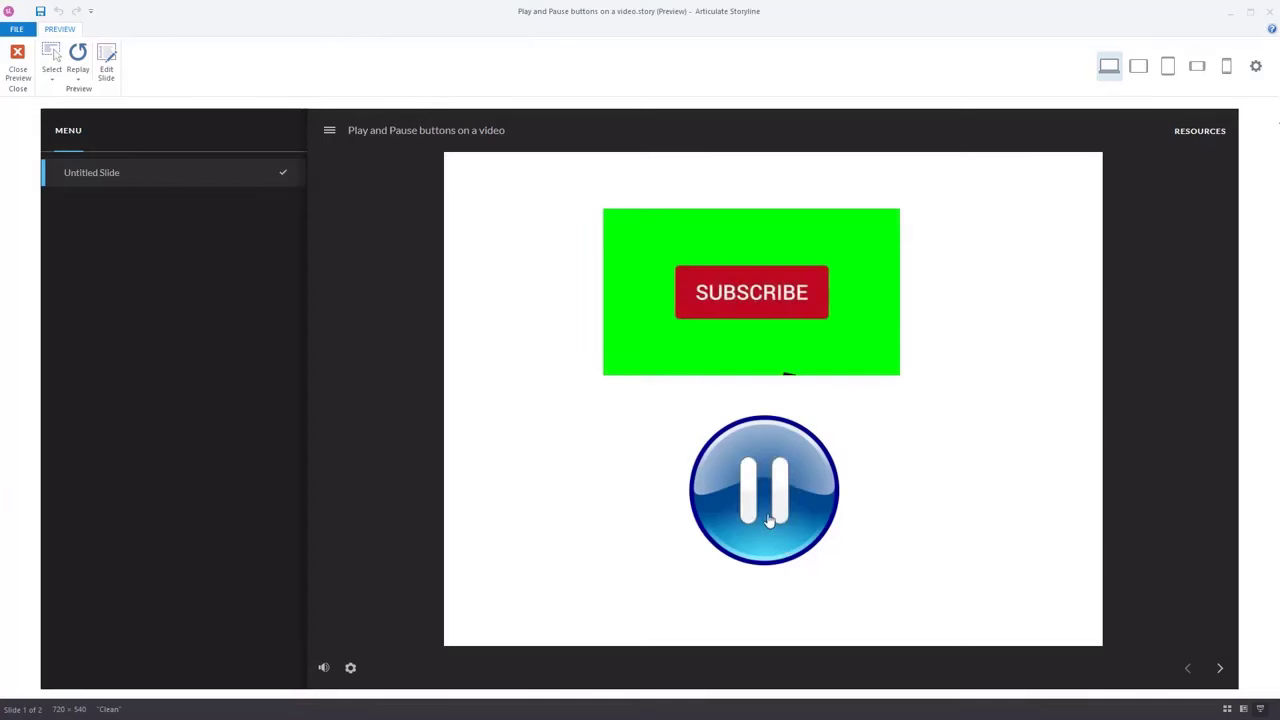
pyautogui.click(770, 516)
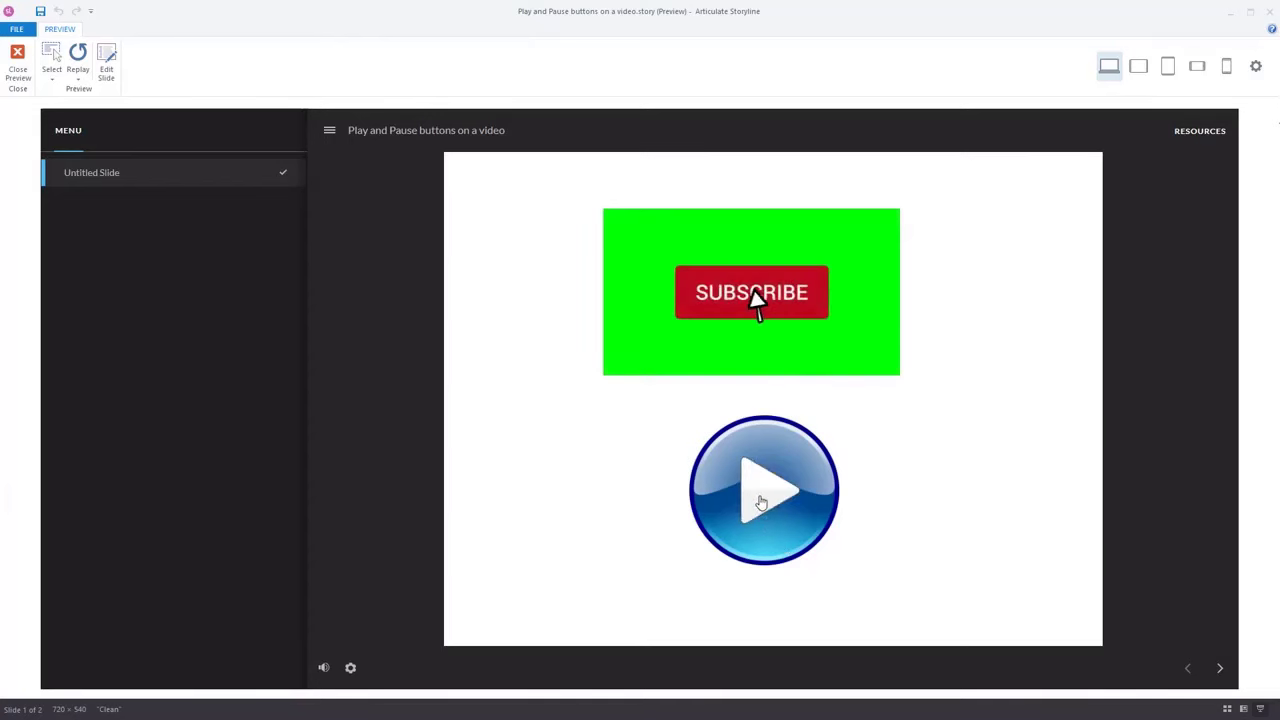
pyautogui.click(768, 508)
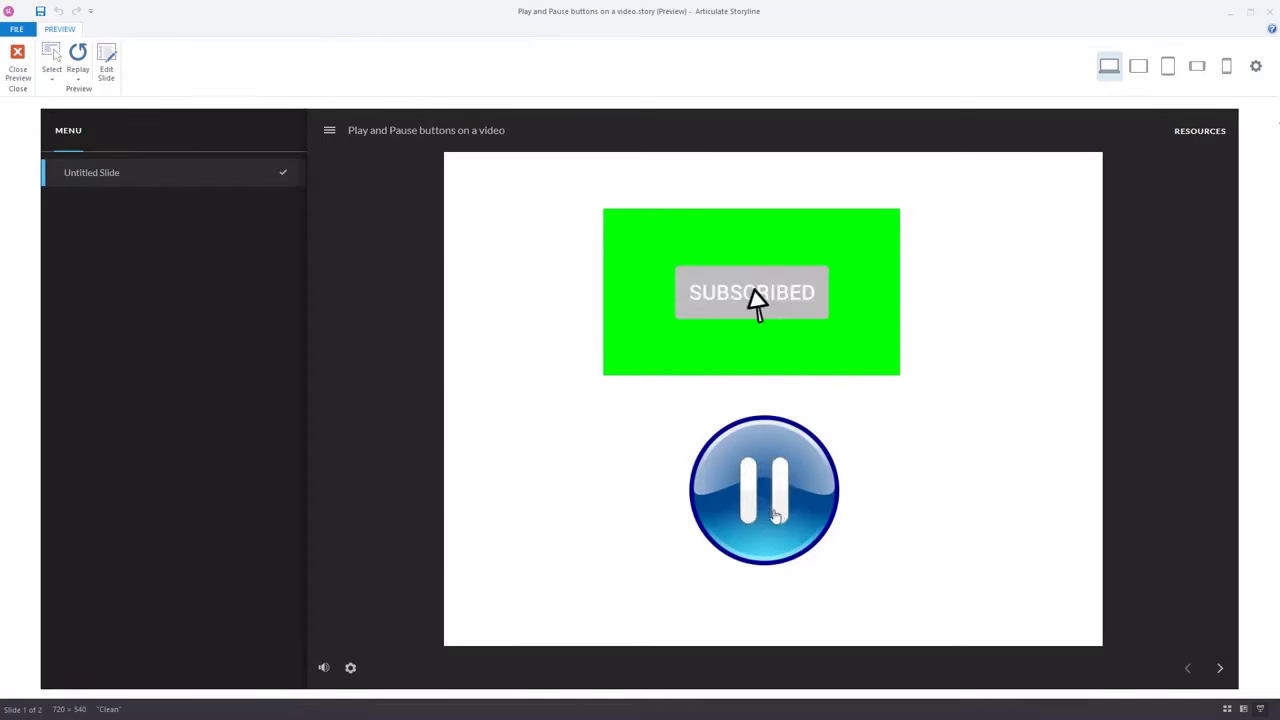
pyautogui.click(767, 510)
pyautogui.click(777, 511)
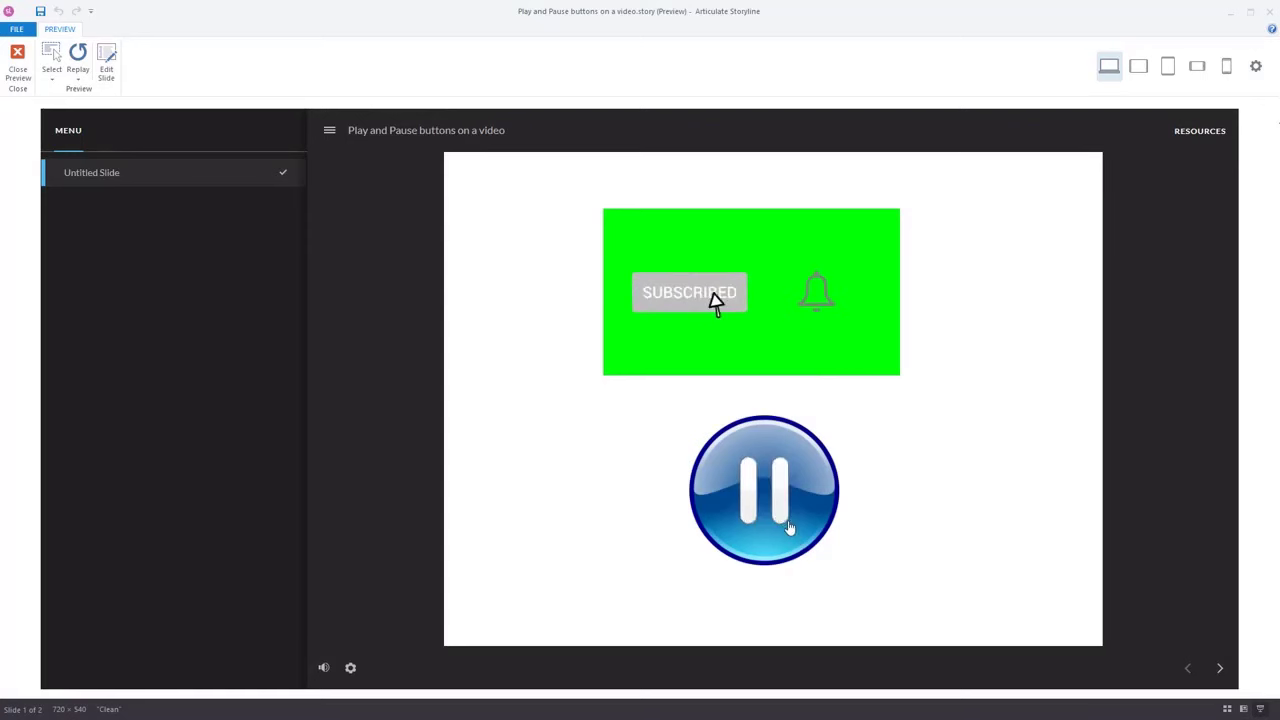
pyautogui.click(772, 512)
pyautogui.click(790, 534)
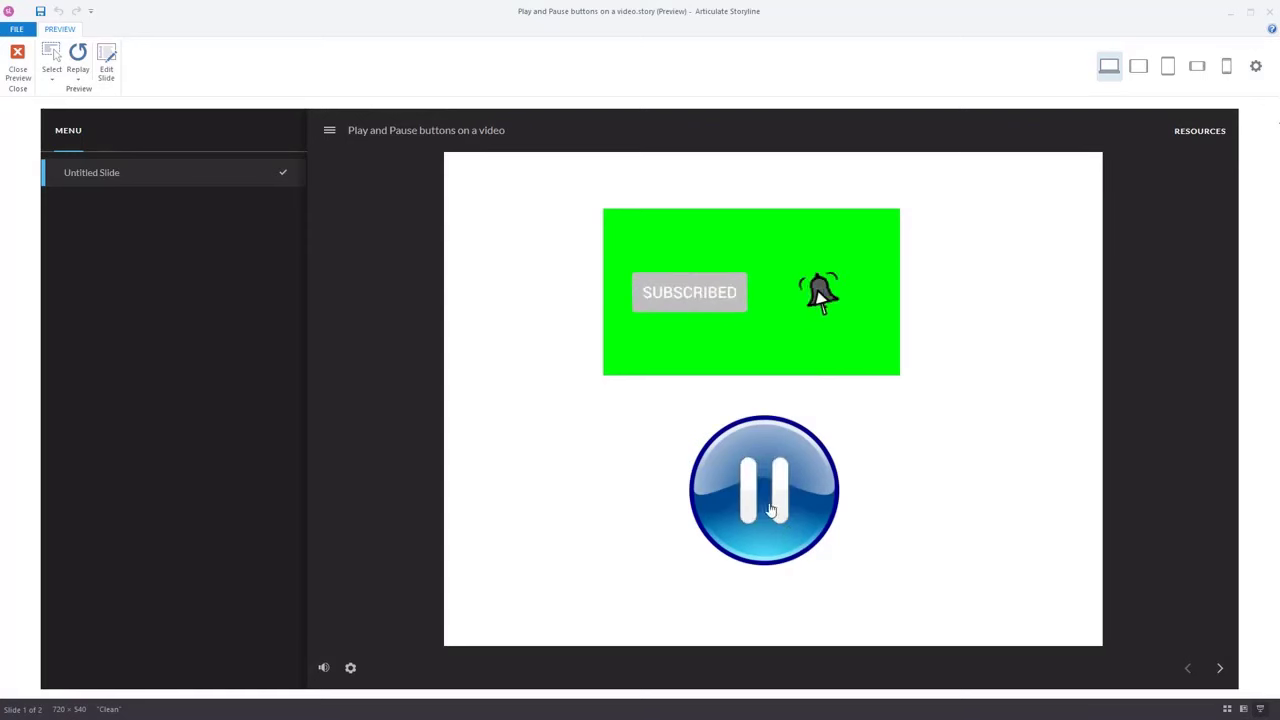
pyautogui.click(788, 531)
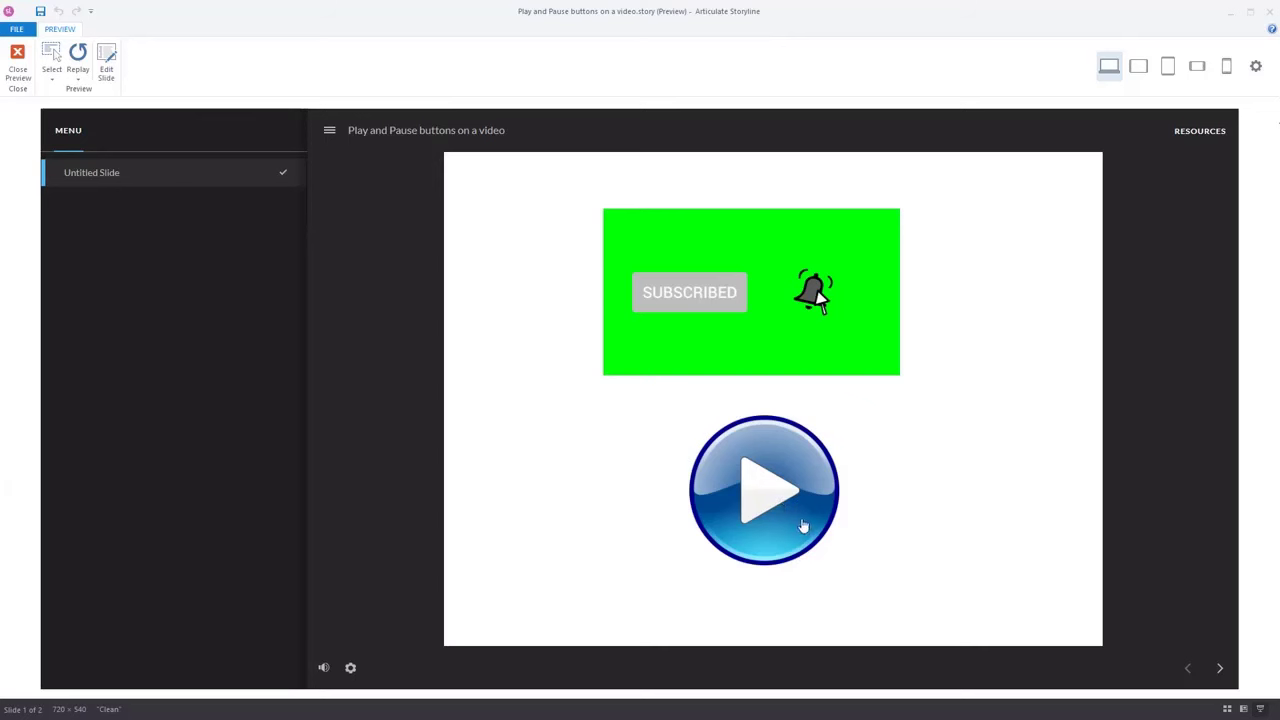
pyautogui.click(757, 498)
pyautogui.click(770, 512)
pyautogui.click(769, 498)
pyautogui.click(772, 505)
pyautogui.click(19, 67)
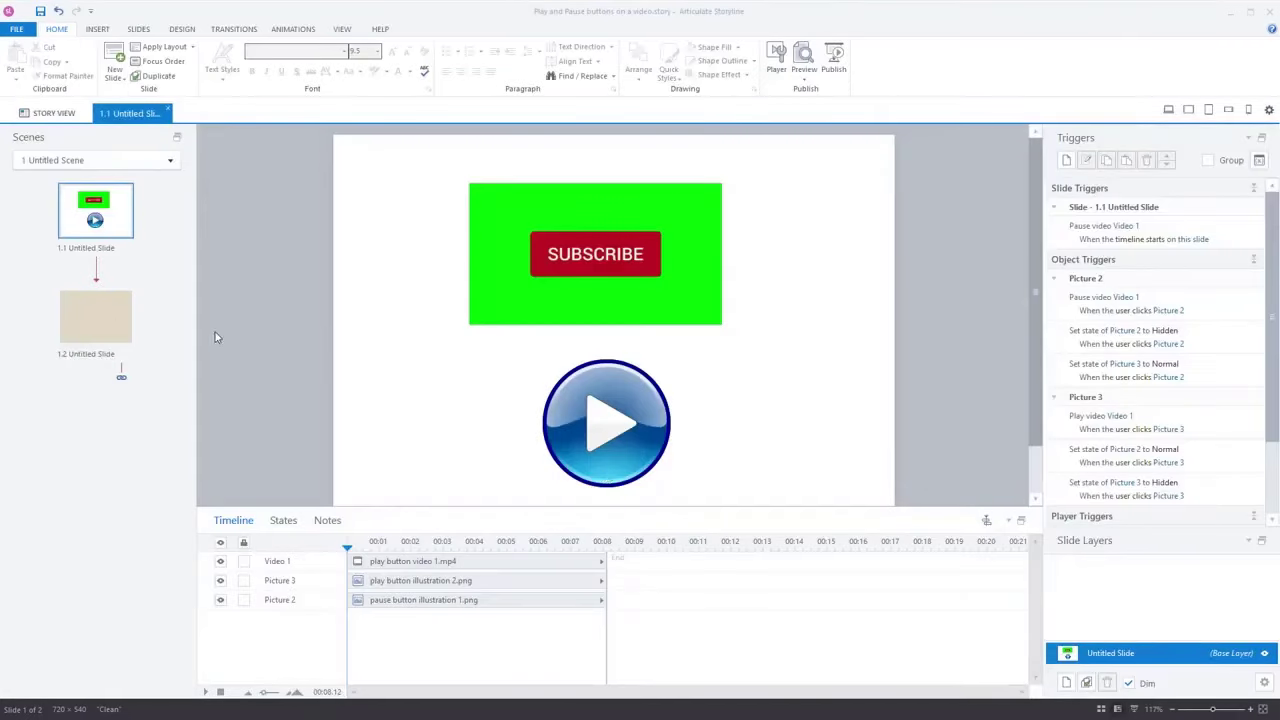
# Insert the Jellyfish video from file onto slide 1.2
pyautogui.click(105, 315)
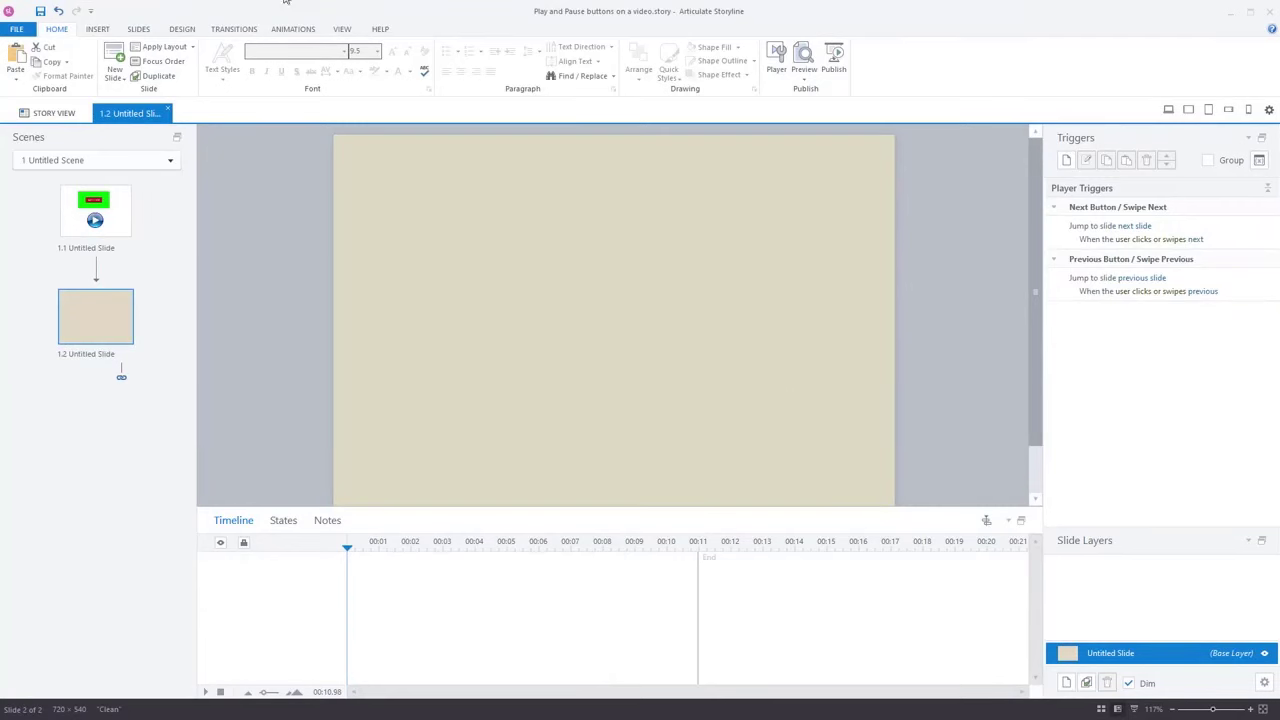
pyautogui.click(105, 28)
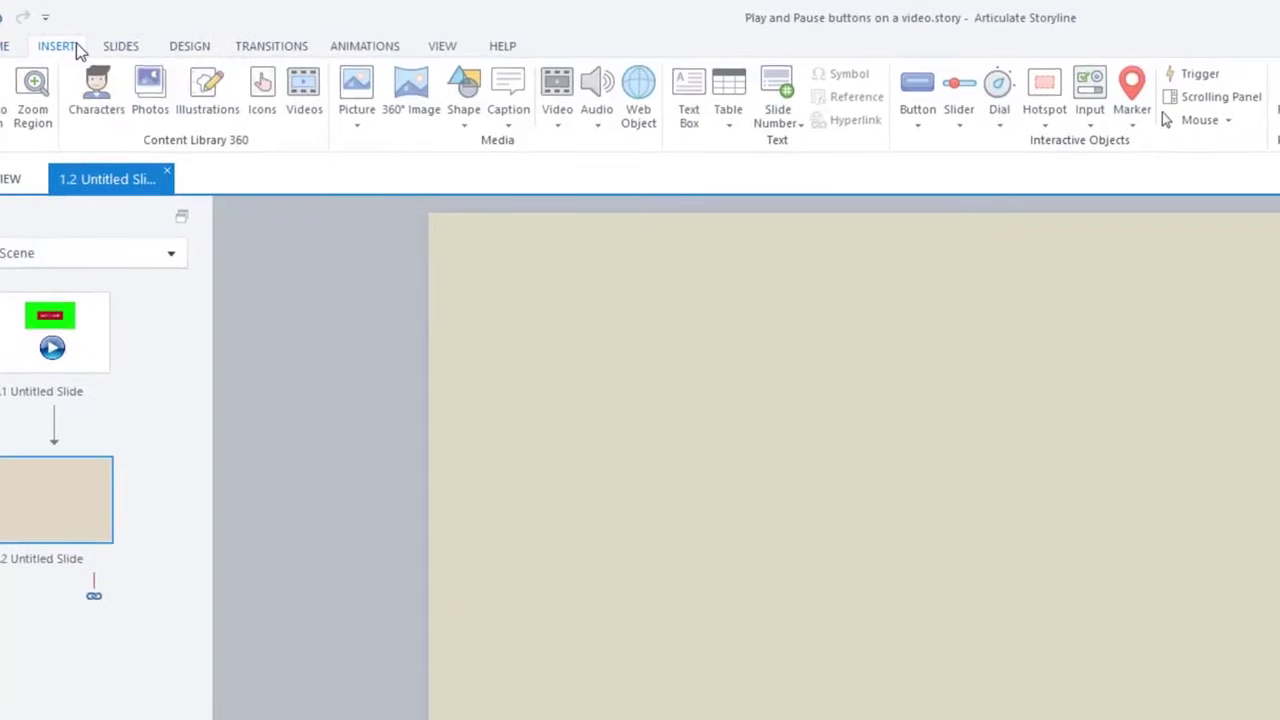
pyautogui.click(560, 130)
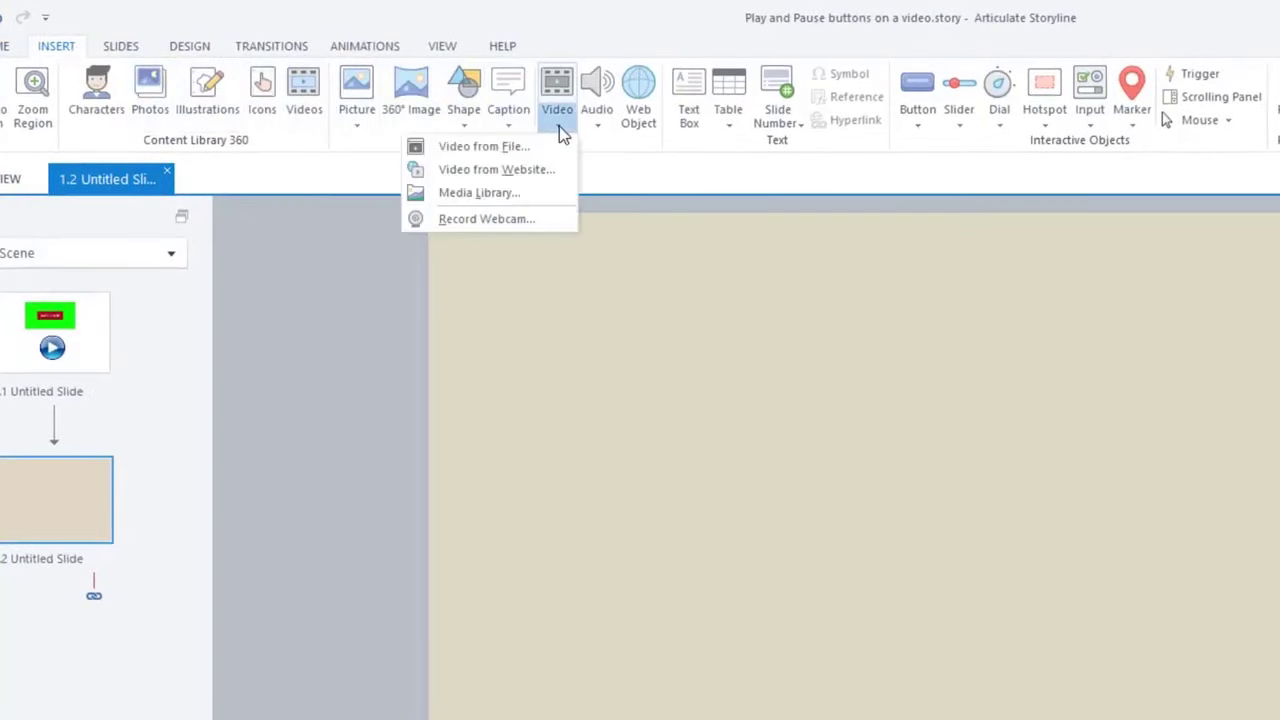
pyautogui.click(514, 168)
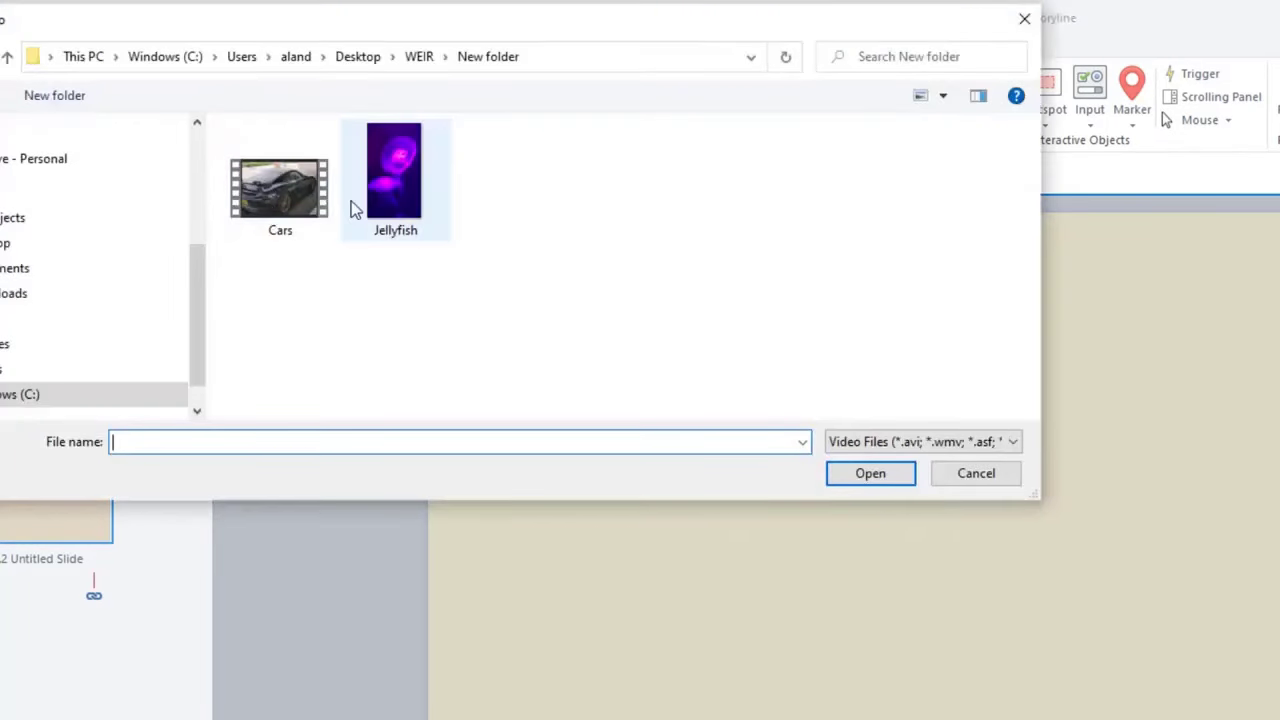
pyautogui.click(366, 213)
pyautogui.click(860, 476)
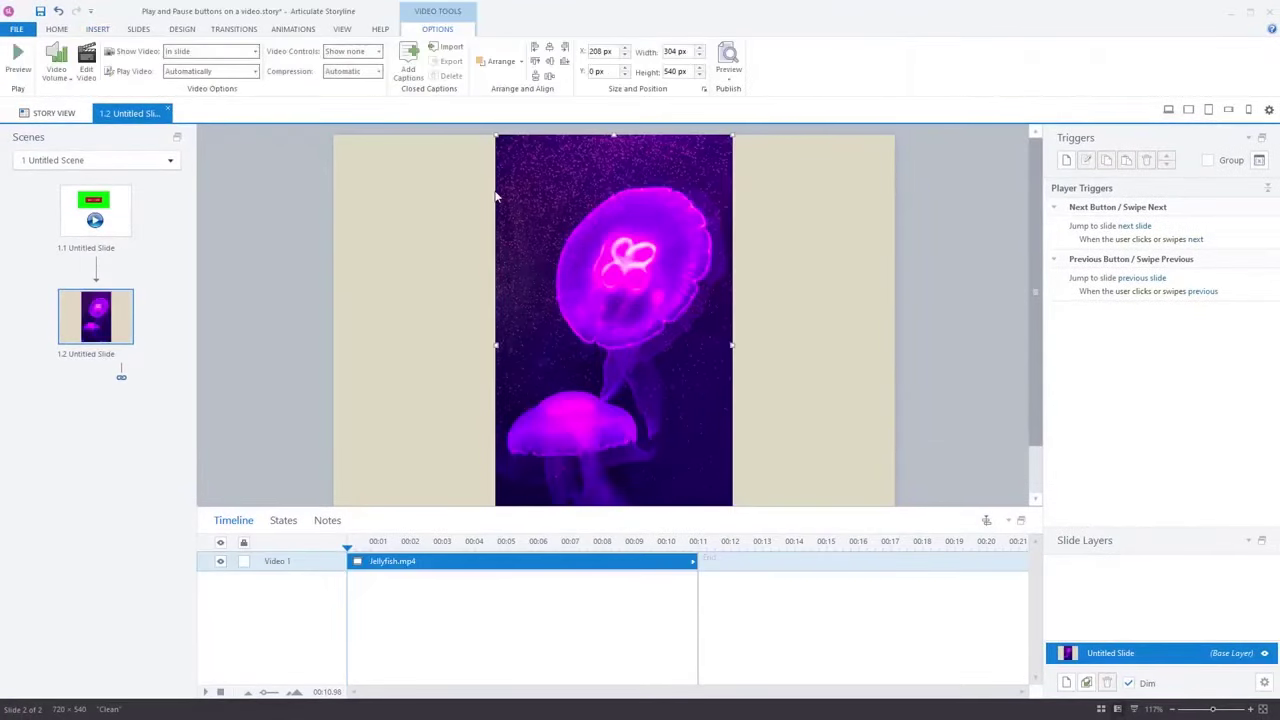
# Resize the jellyfish video to about 188 × 335 px and place it at the slide's upper edge, at about X 250 px
pyautogui.moveTo(493, 134); pyautogui.dragTo(622, 361)
pyautogui.moveTo(704, 470); pyautogui.dragTo(610, 245)
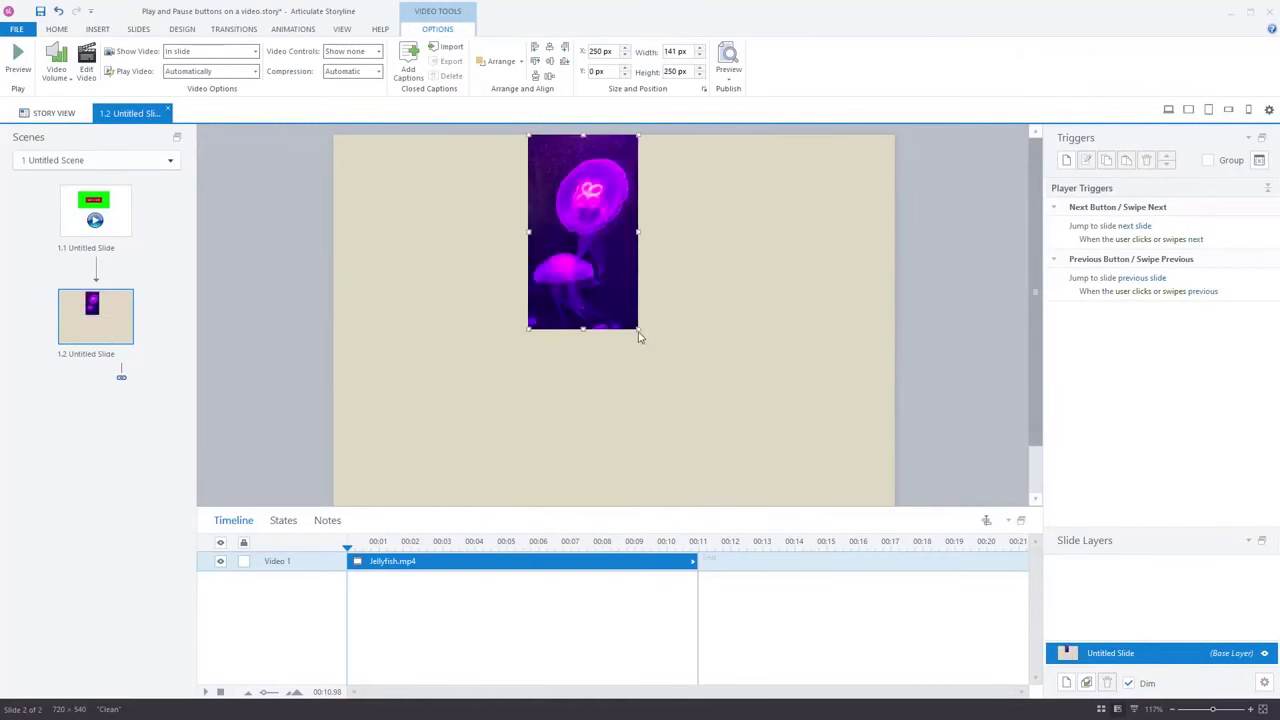
pyautogui.moveTo(638, 332); pyautogui.dragTo(708, 393)
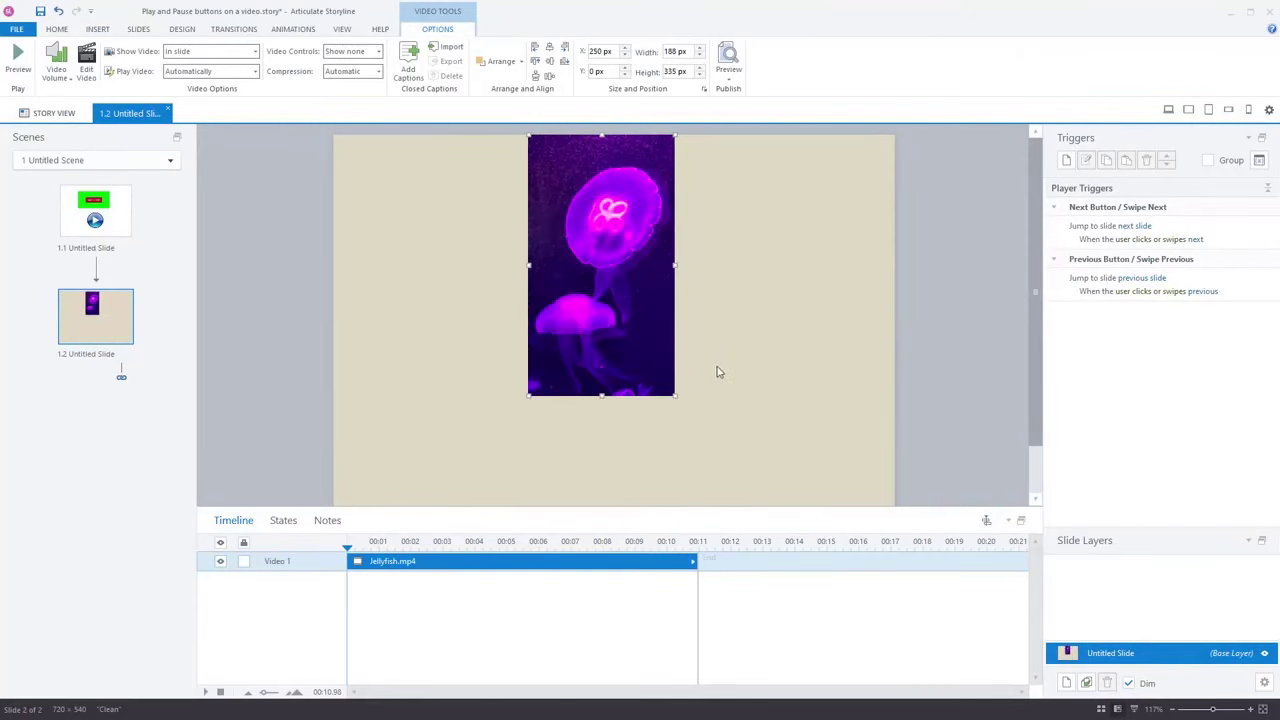
pyautogui.click(717, 372)
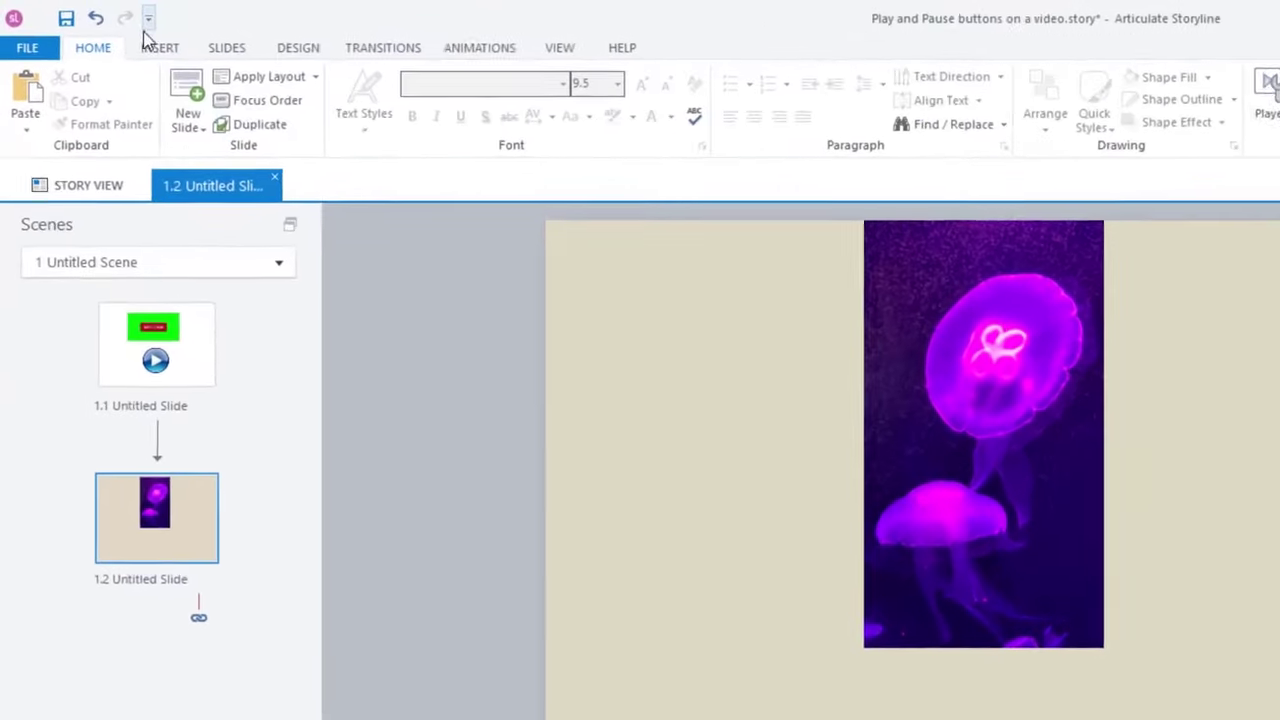
# Search the Content Library videos for "jelly fish" and close the search without inserting a video
pyautogui.click(155, 45)
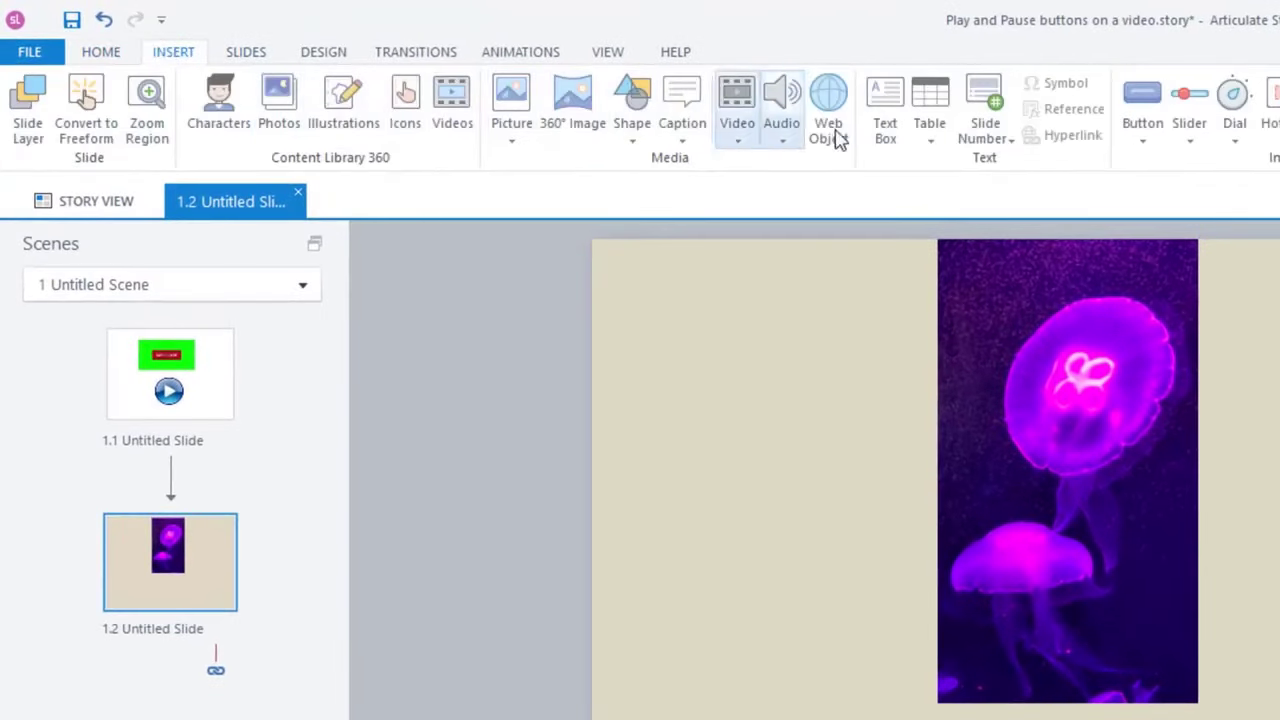
pyautogui.click(684, 140)
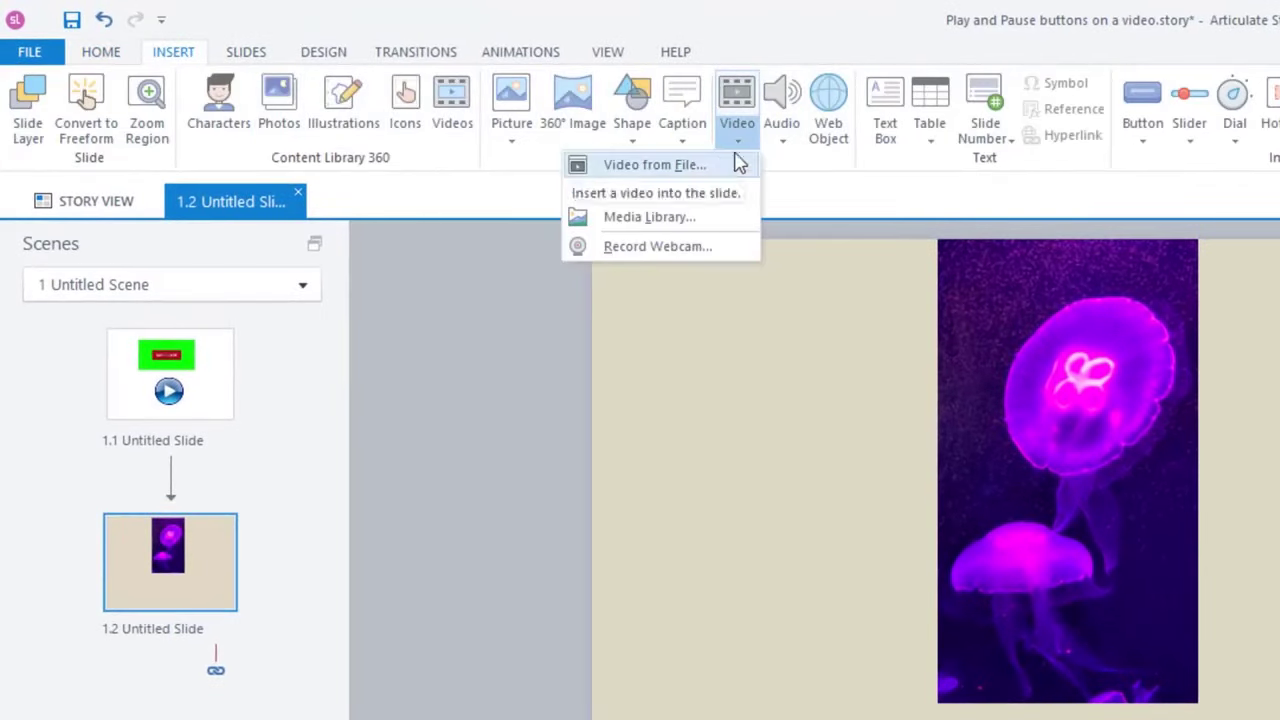
pyautogui.click(742, 150)
pyautogui.click(452, 110)
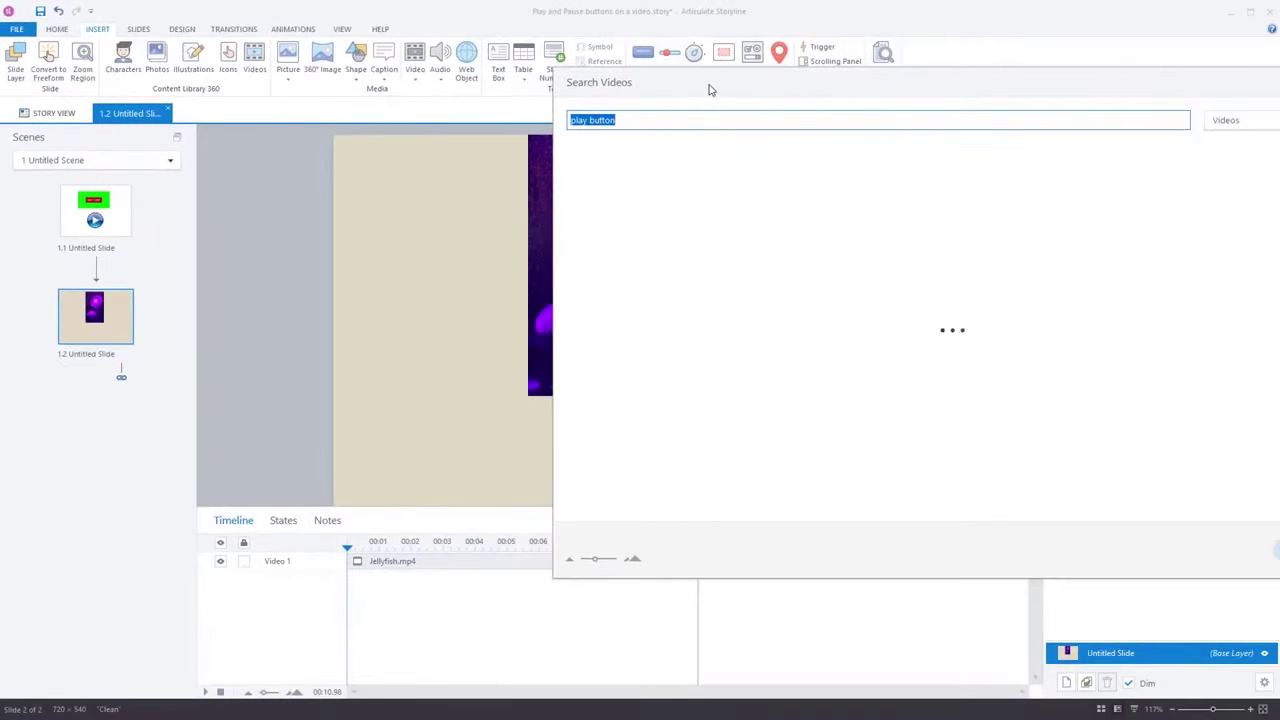
pyautogui.moveTo(432, 206)
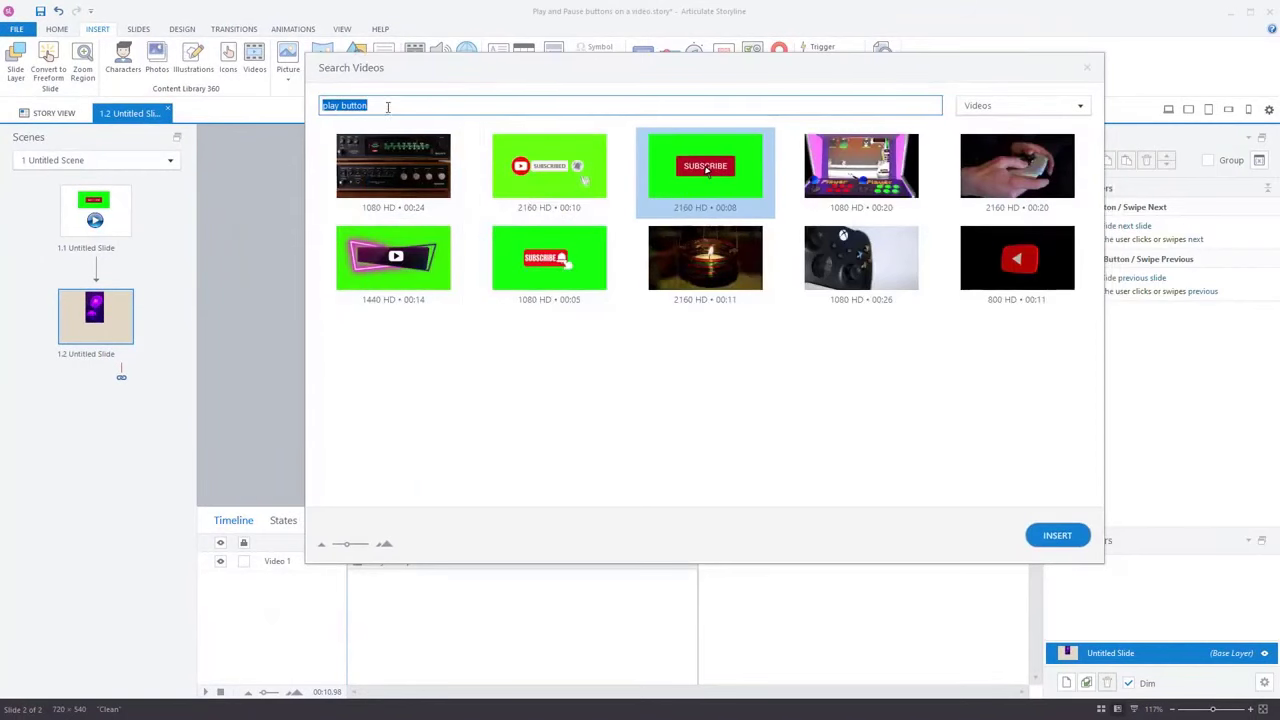
pyautogui.write('pa')
pyautogui.press('Return')
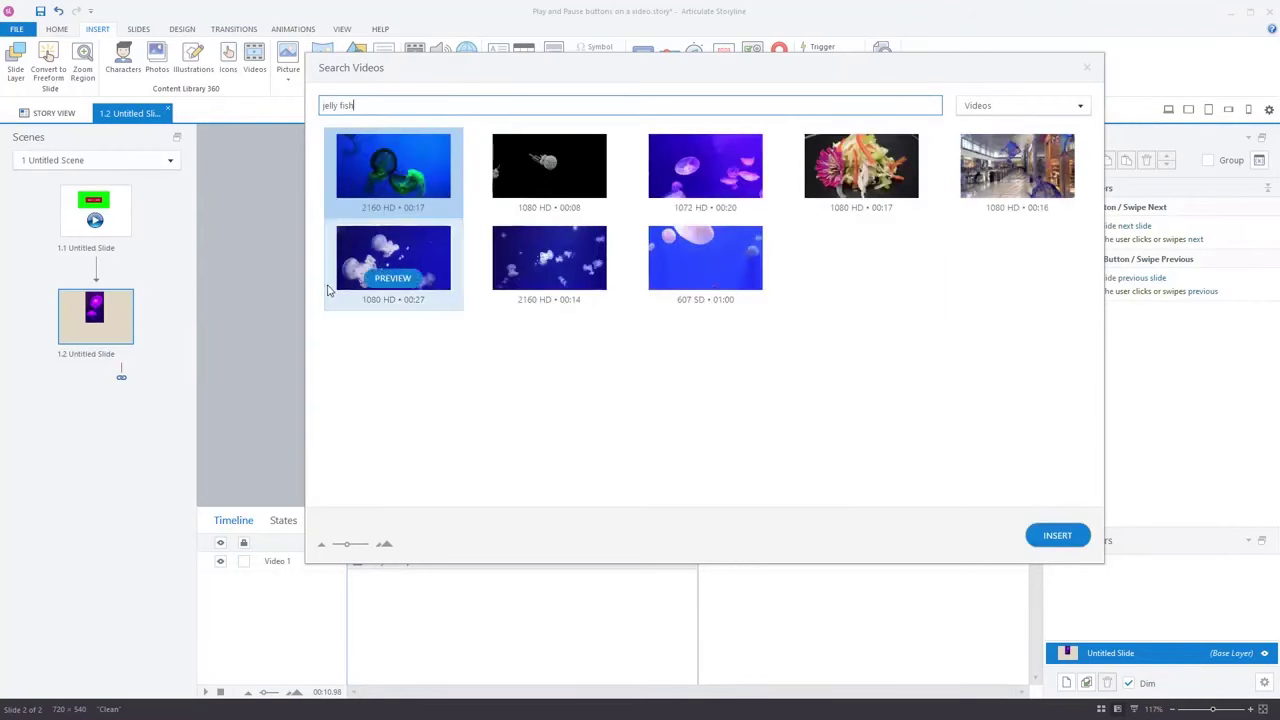
pyautogui.click(1099, 70)
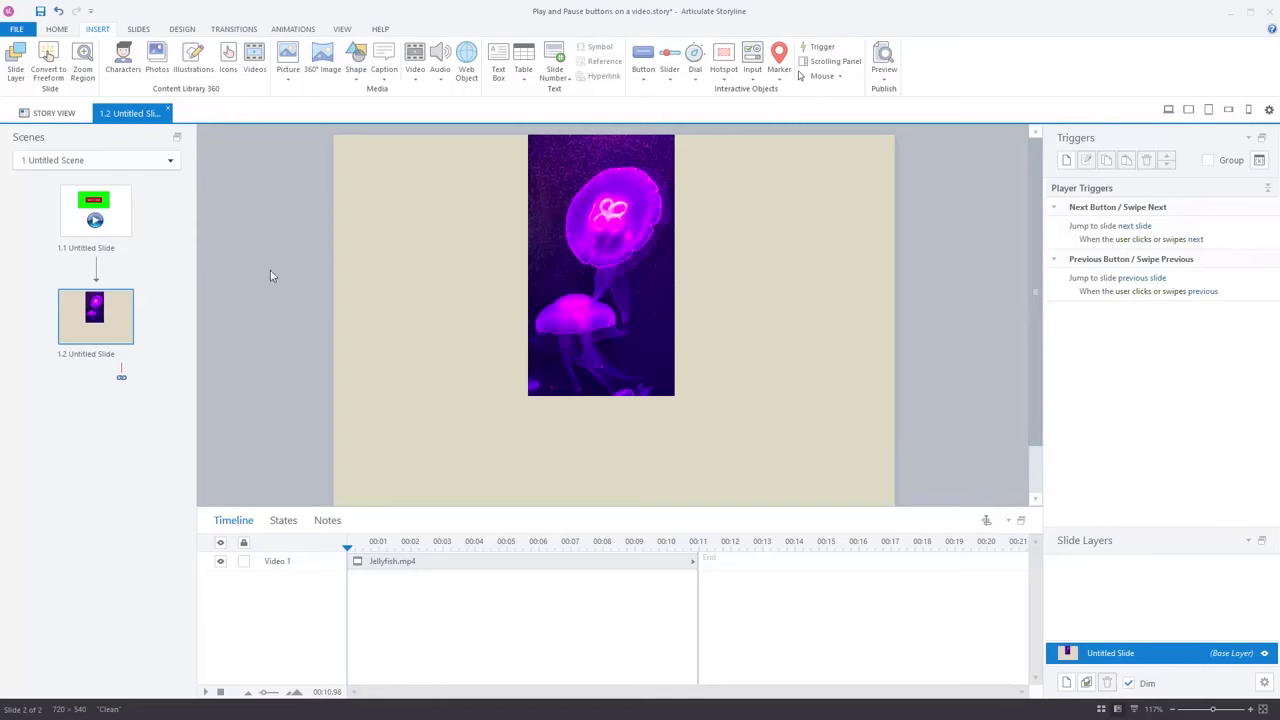
# Insert the round blue illustration from a "play button" search, shrink it to about 166 px square and place it below the jellyfish video
pyautogui.click(193, 62)
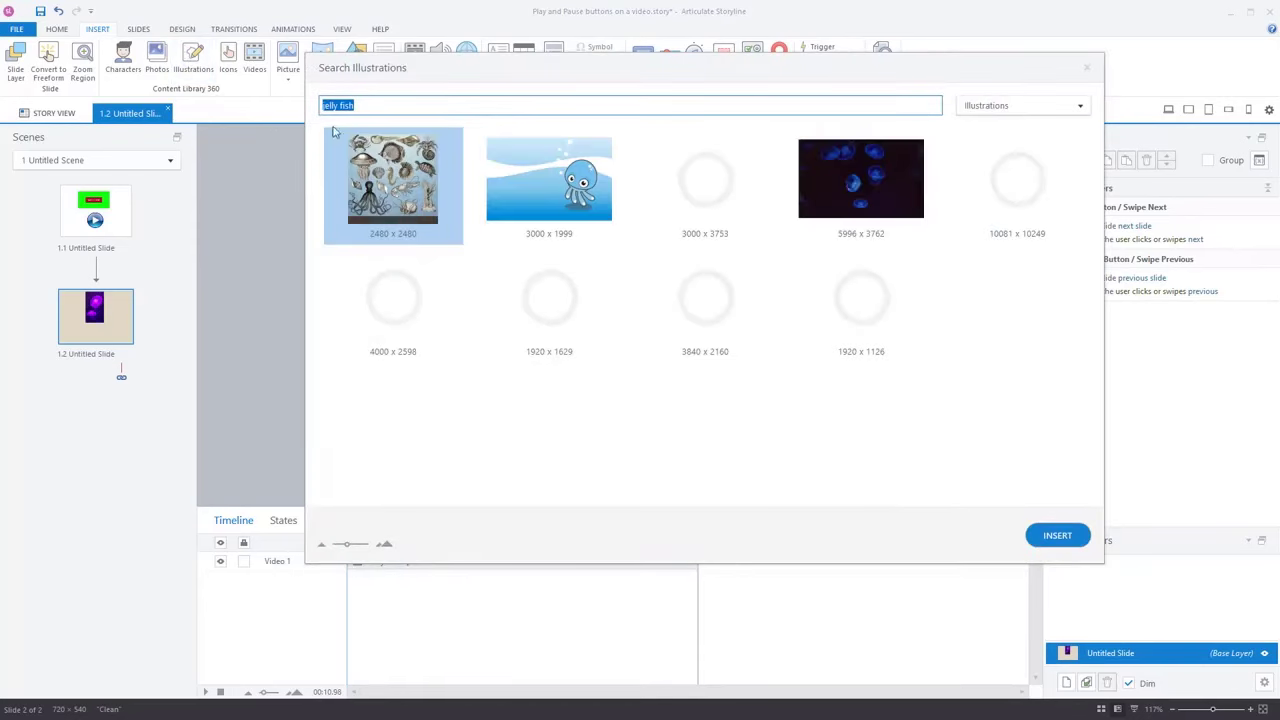
pyautogui.moveTo(356, 105); pyautogui.dragTo(319, 105)
pyautogui.write('play button')
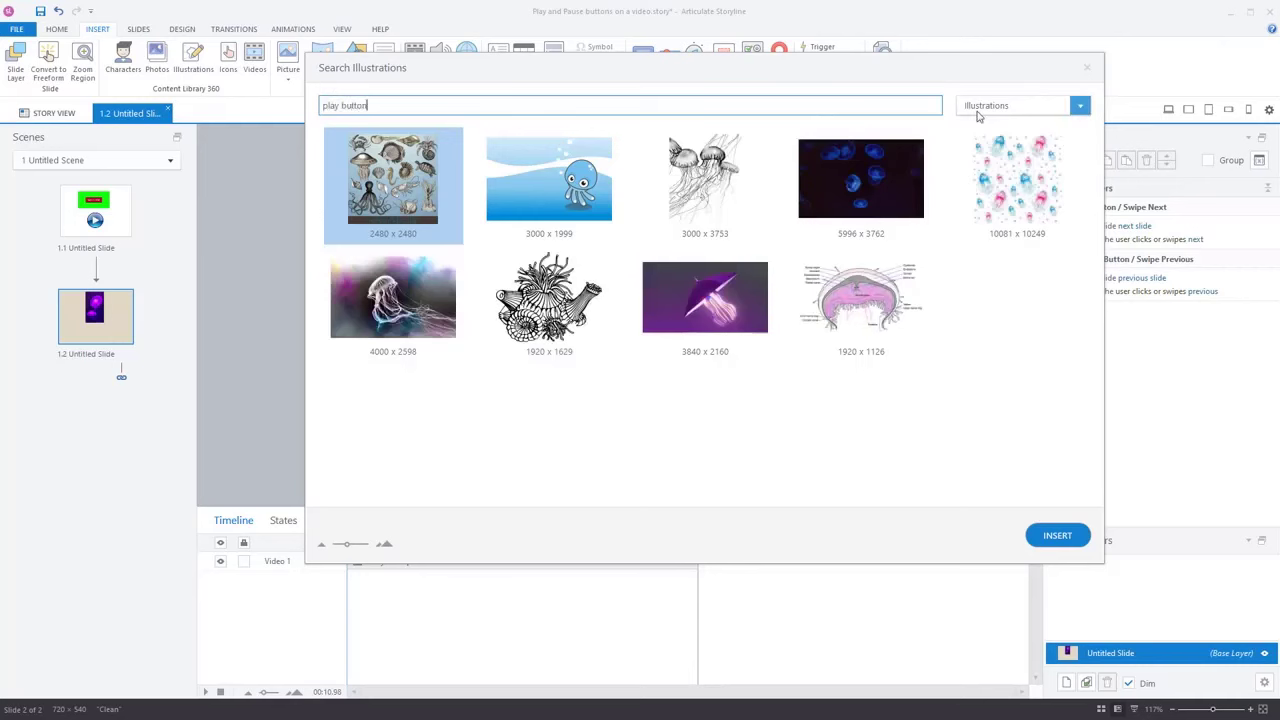
pyautogui.press('Return')
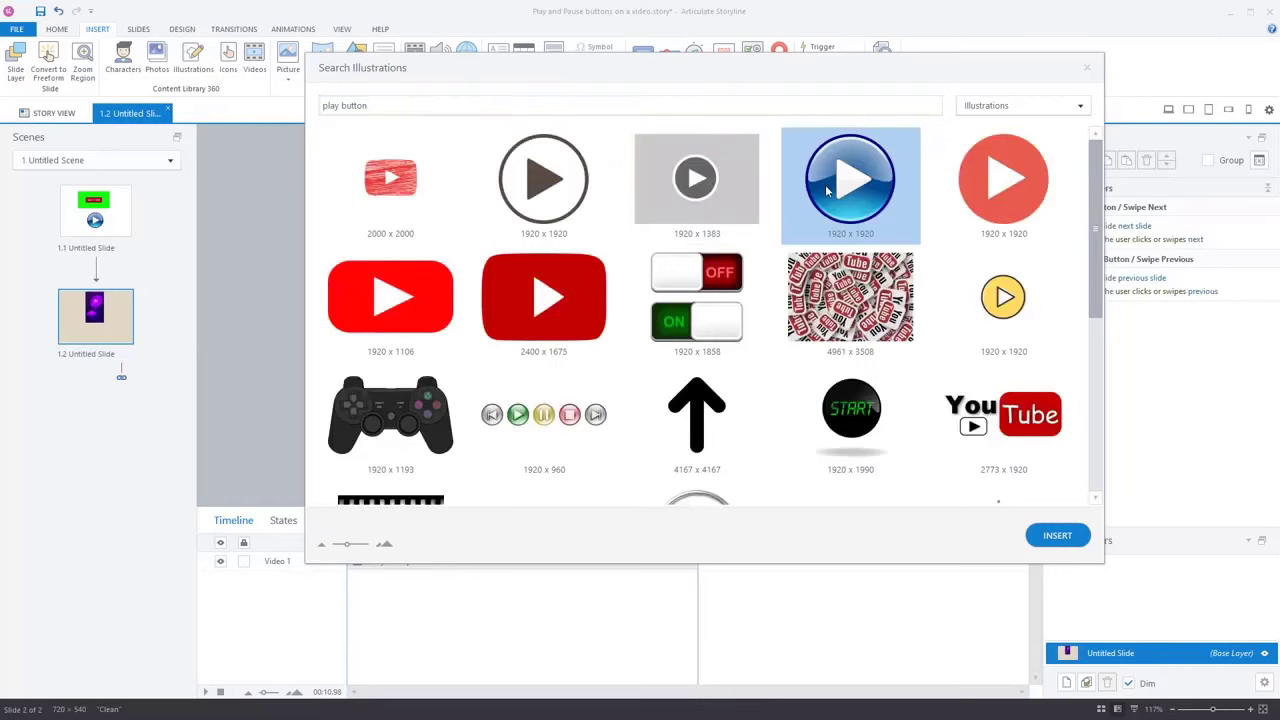
pyautogui.click(1057, 535)
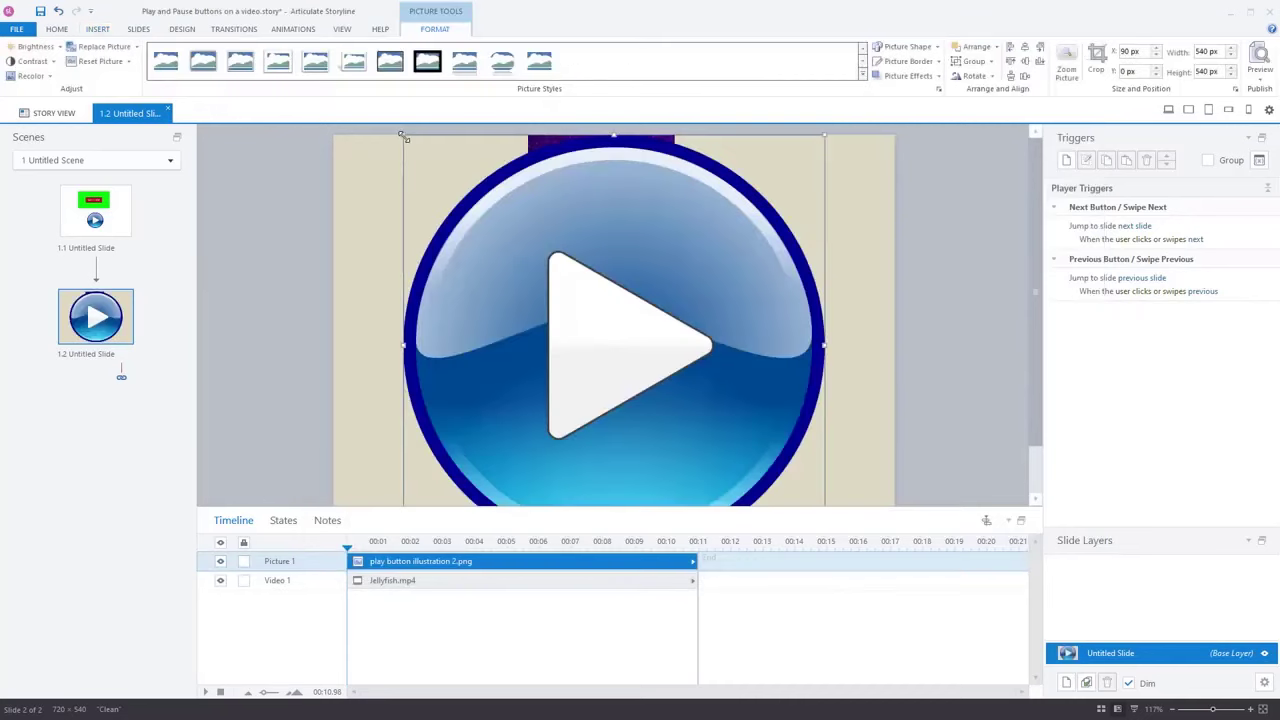
pyautogui.moveTo(402, 136); pyautogui.dragTo(477, 418)
pyautogui.scroll(-2, 603, 437)
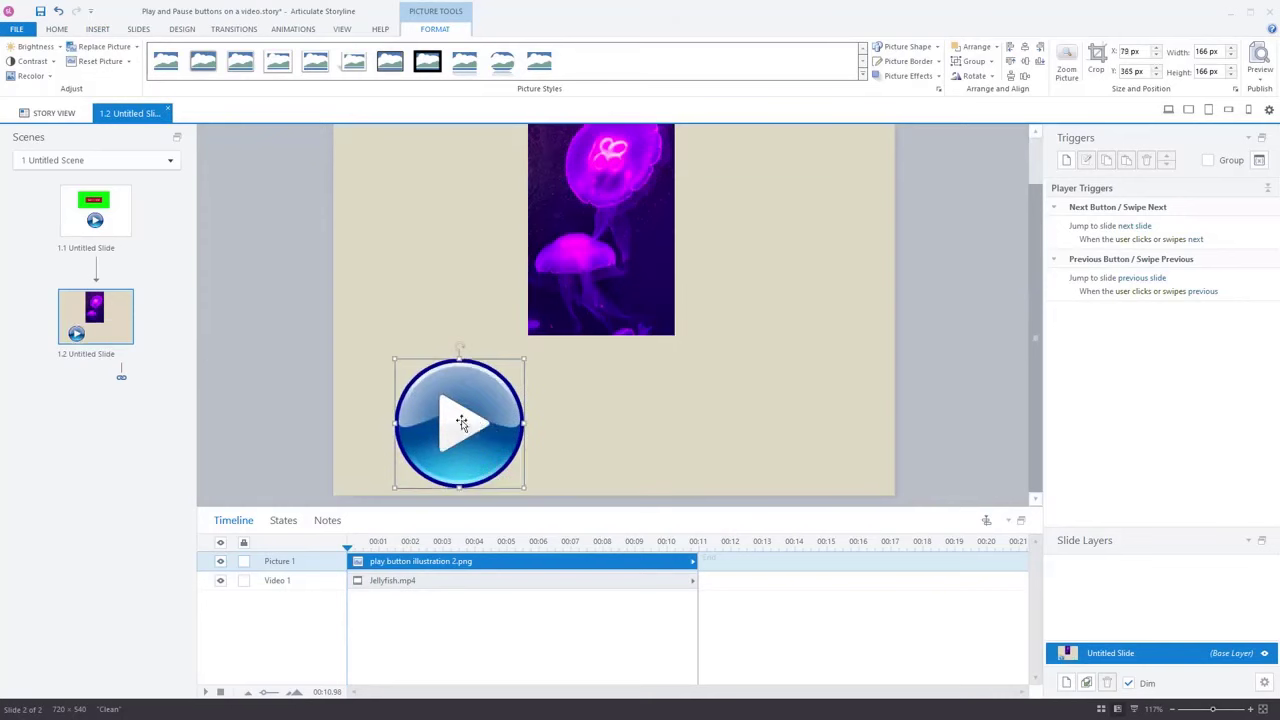
# Search the Content Library illustrations for "pause button" and insert the round blue pause button
pyautogui.click(98, 29)
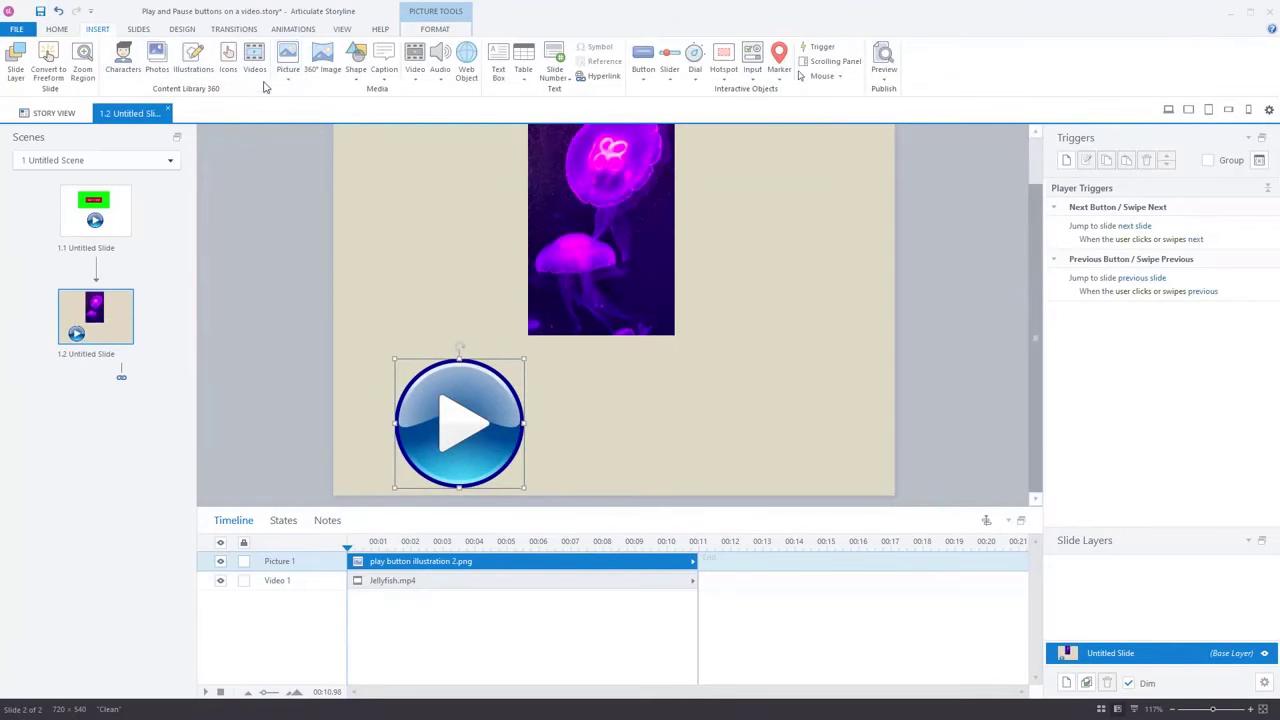
pyautogui.click(193, 68)
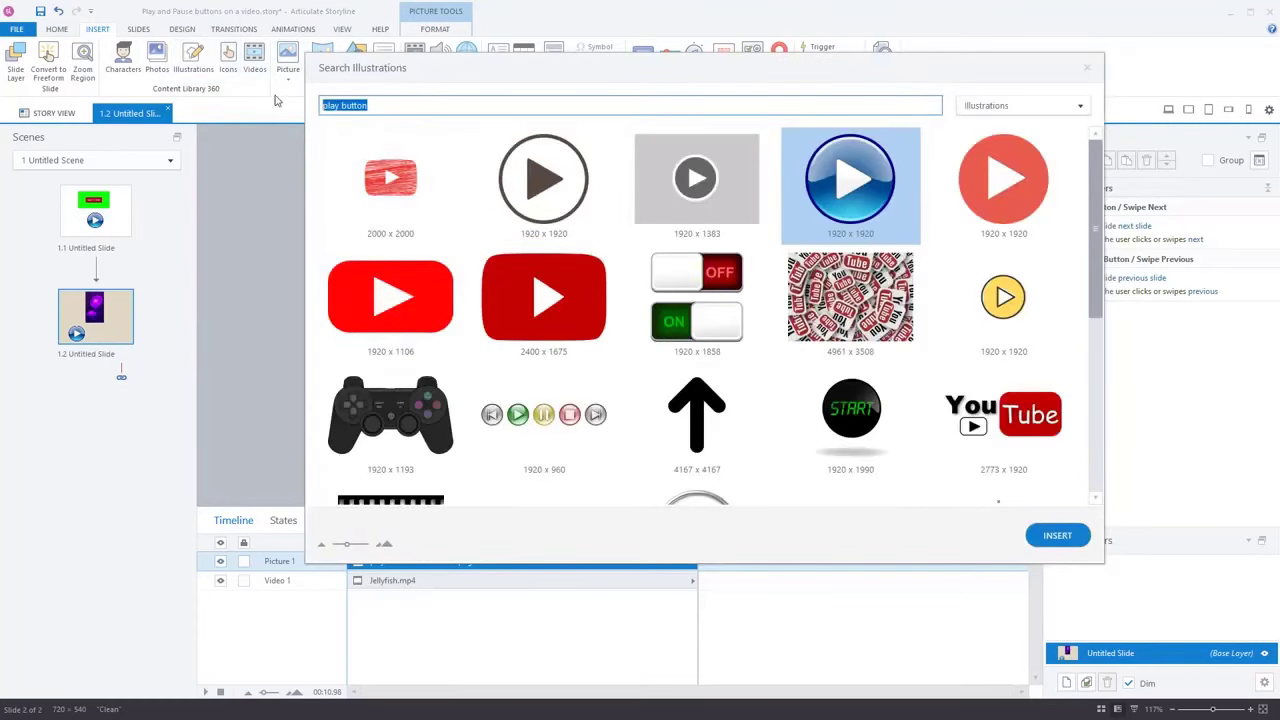
pyautogui.write('pause')
pyautogui.press('Return')
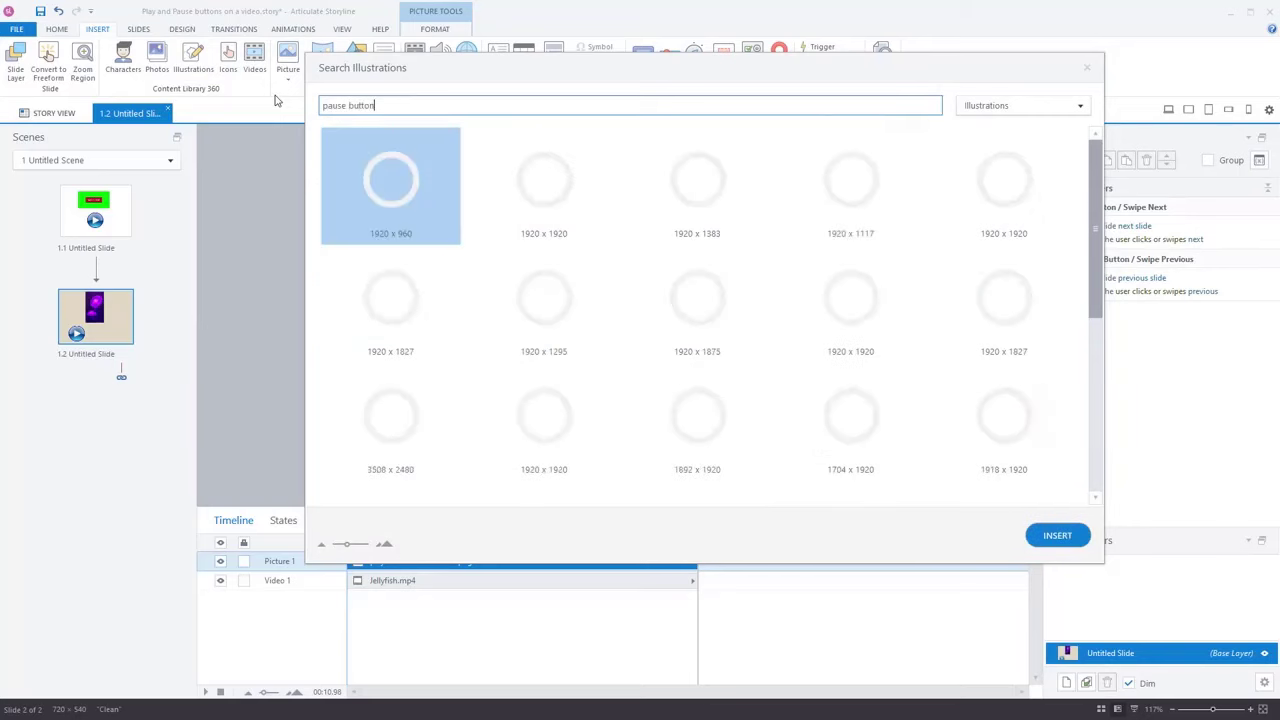
pyautogui.click(543, 185)
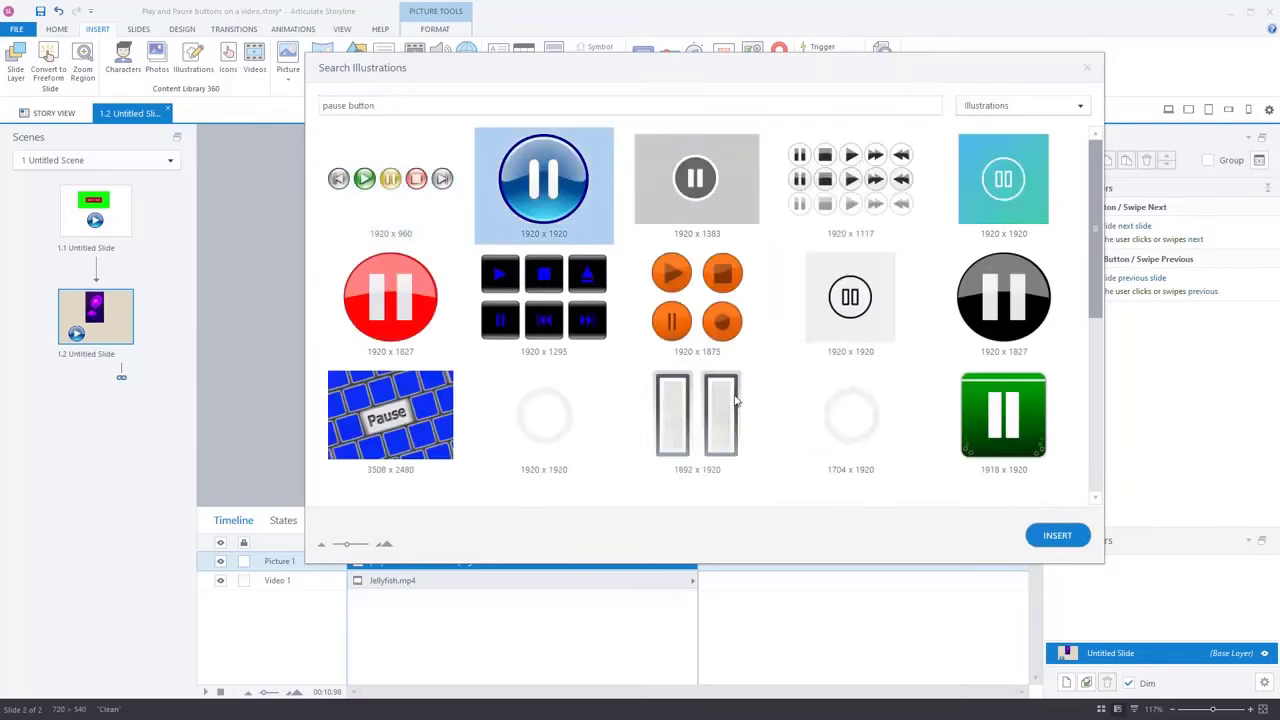
pyautogui.click(1057, 535)
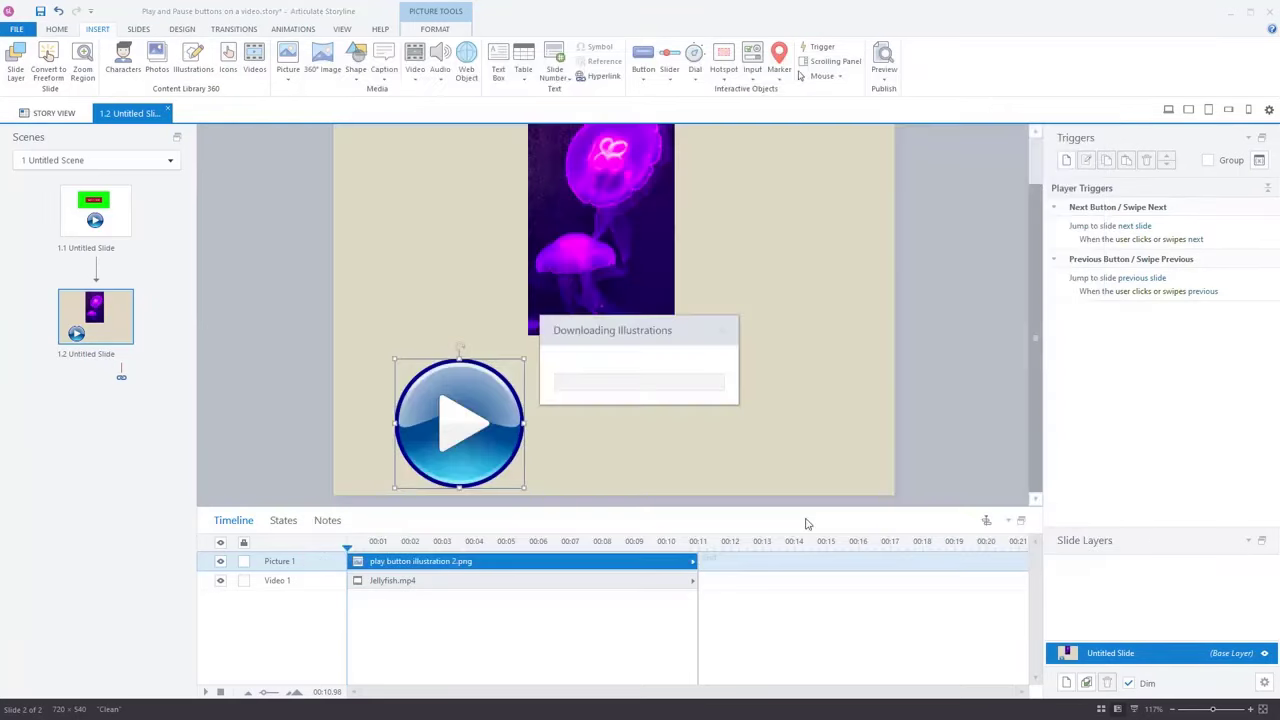
# Shrink the pause button to match the play button and arrange both side by side beneath the jellyfish video
pyautogui.scroll(-1, 594, 268)
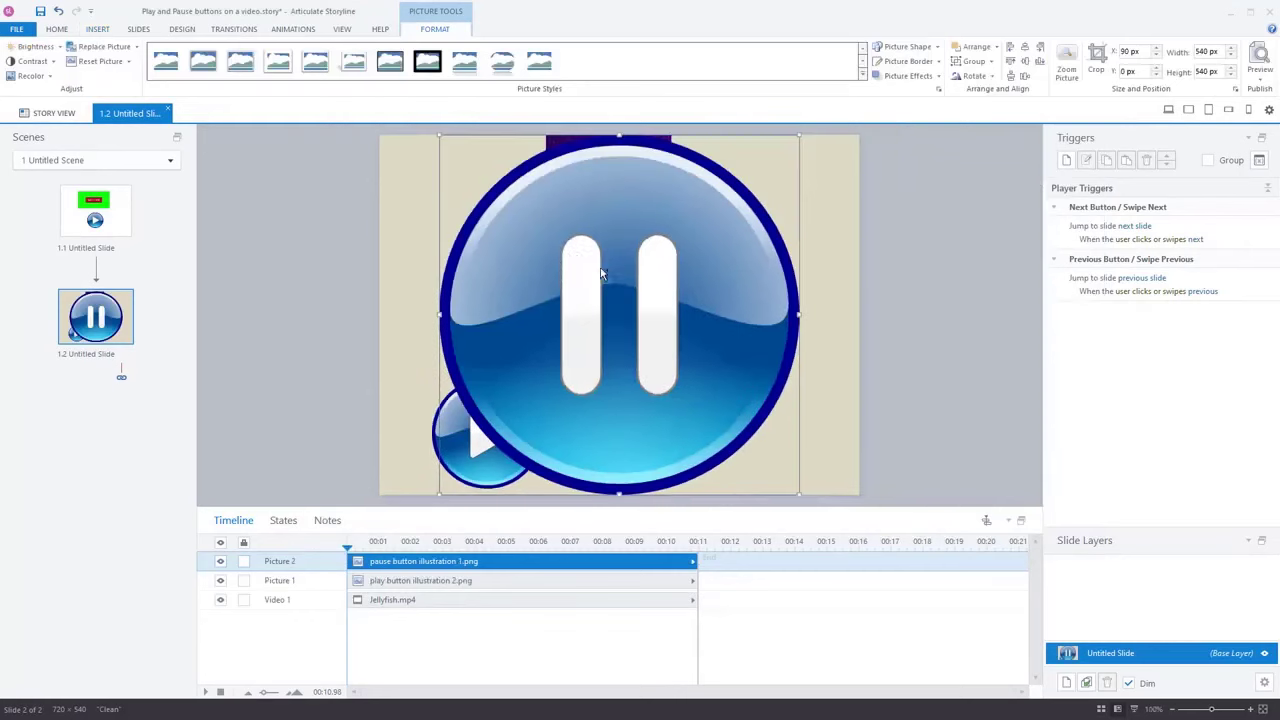
pyautogui.moveTo(439, 137); pyautogui.dragTo(698, 393)
pyautogui.moveTo(767, 450); pyautogui.dragTo(659, 489)
pyautogui.click(731, 445)
pyautogui.moveTo(629, 443); pyautogui.dragTo(716, 449)
pyautogui.moveTo(501, 447); pyautogui.dragTo(567, 447)
pyautogui.click(840, 447)
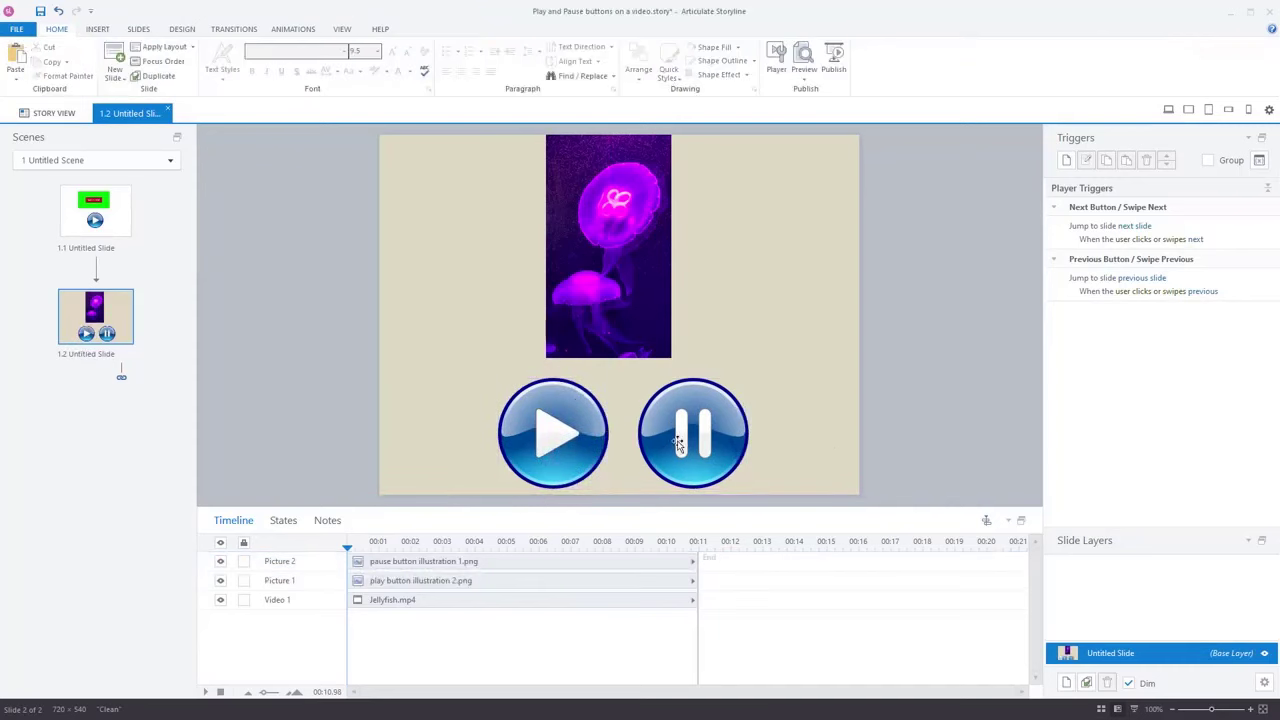
pyautogui.moveTo(725, 445); pyautogui.dragTo(709, 445)
pyautogui.click(868, 440)
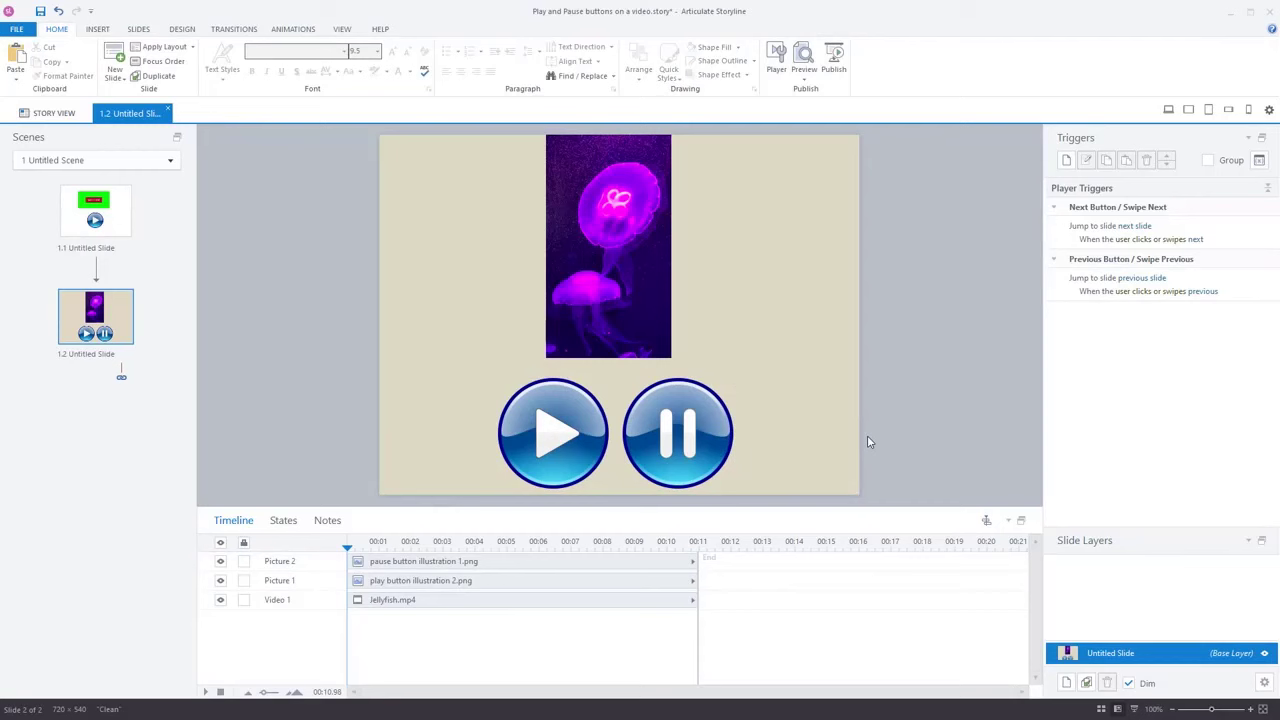
# Add a trigger that pauses Video 1 when the timeline starts on this slide
pyautogui.click(620, 250)
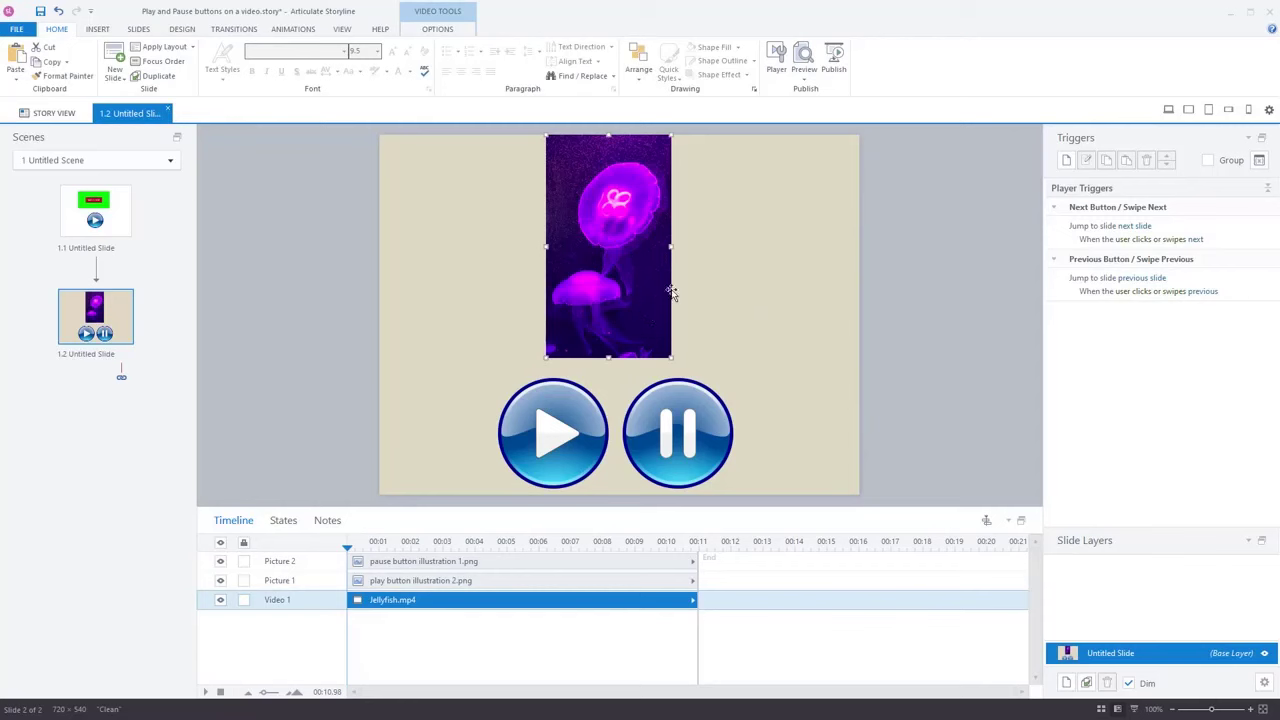
pyautogui.click(1066, 165)
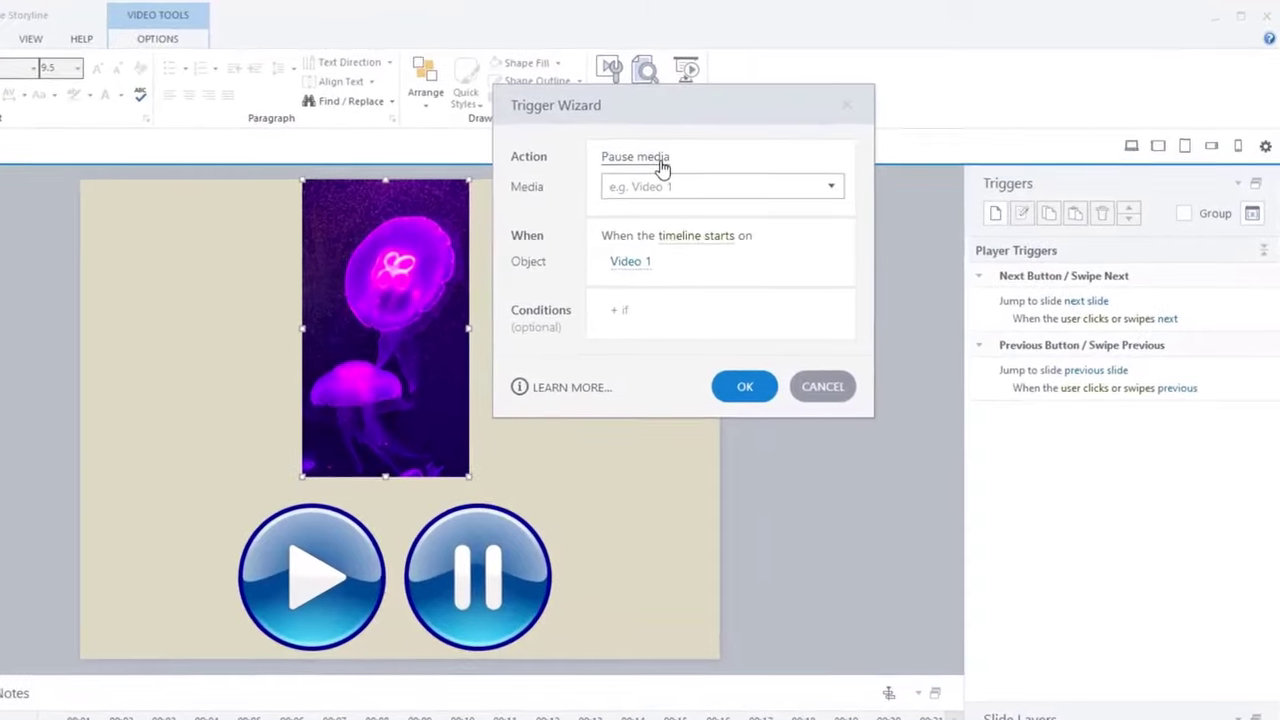
pyautogui.click(660, 165)
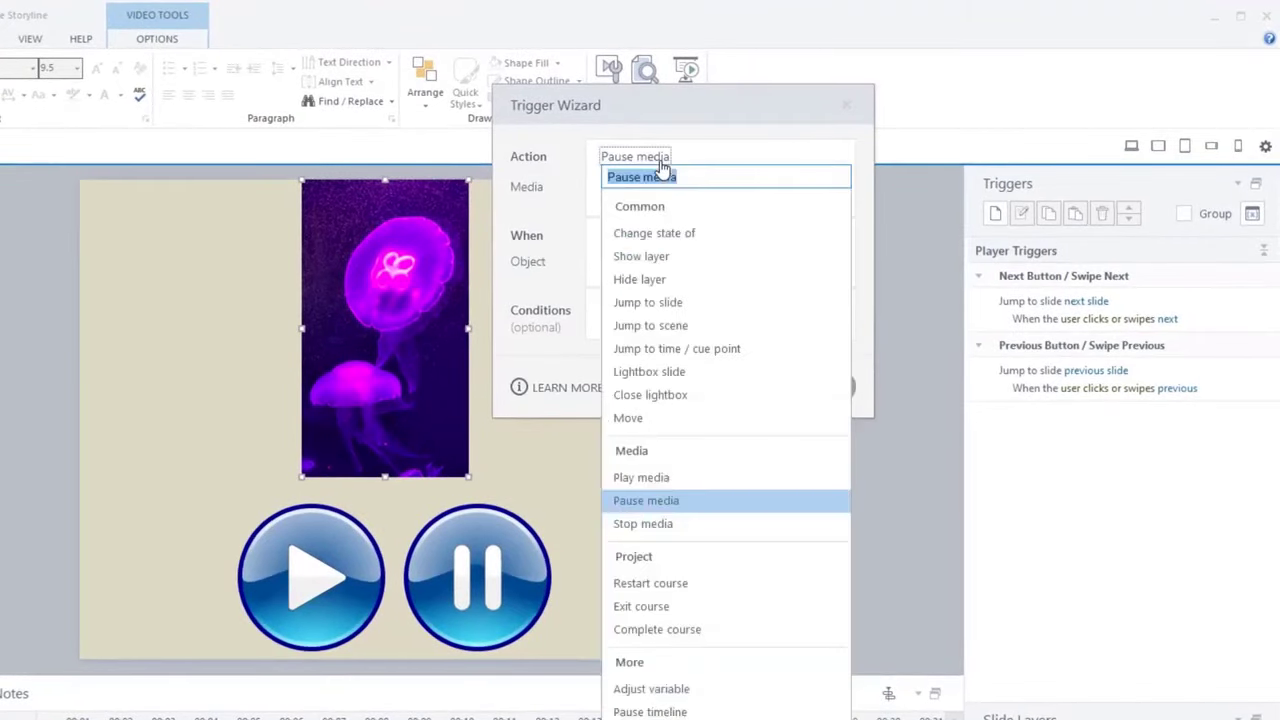
pyautogui.click(660, 505)
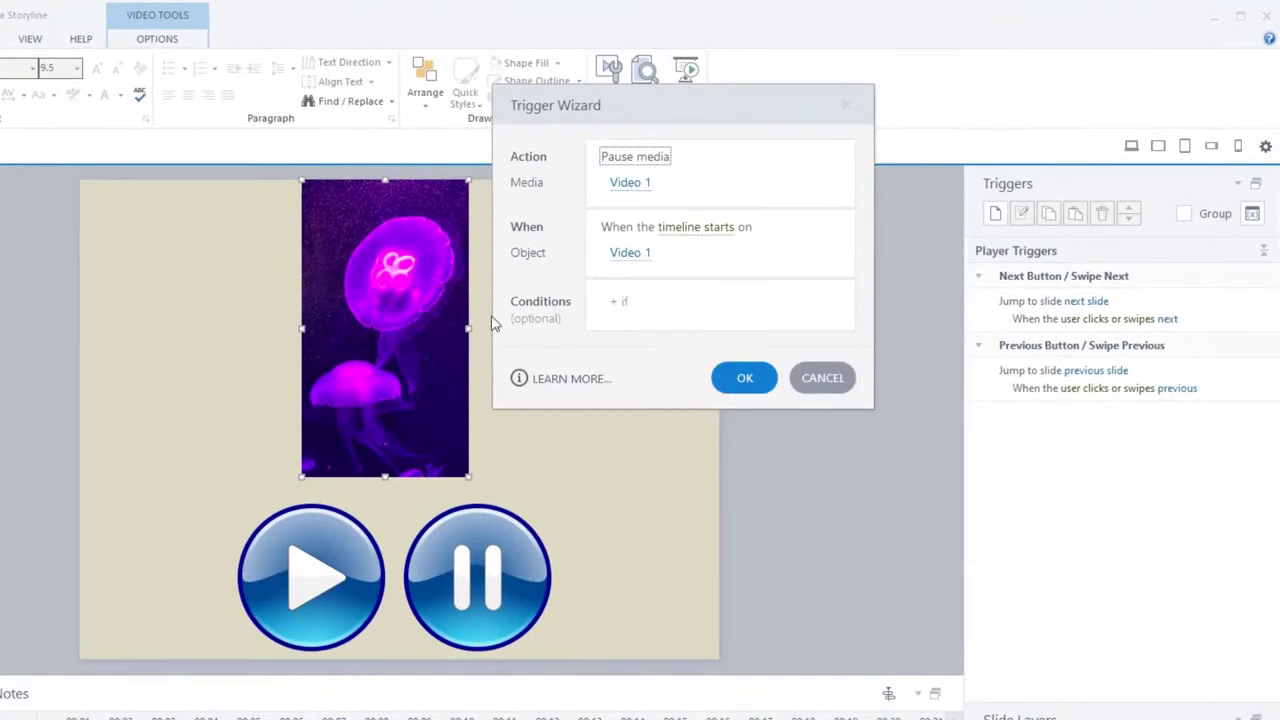
pyautogui.click(709, 239)
pyautogui.click(789, 222)
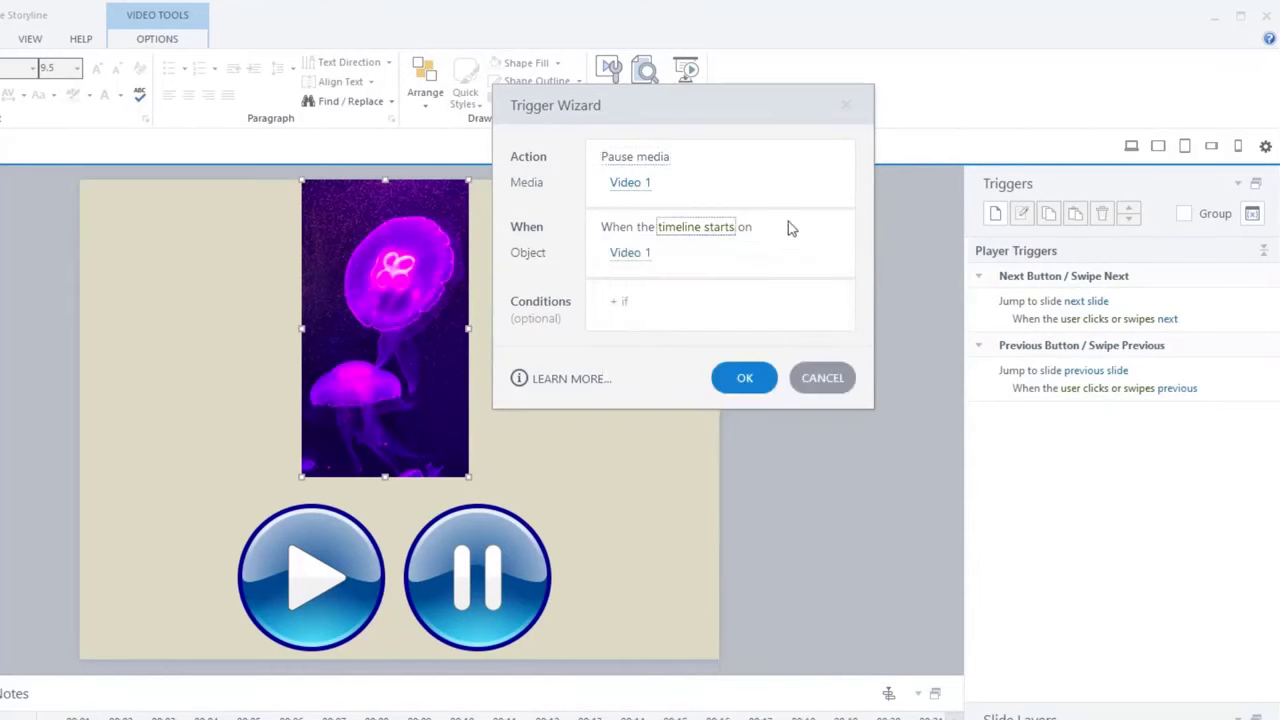
pyautogui.click(632, 254)
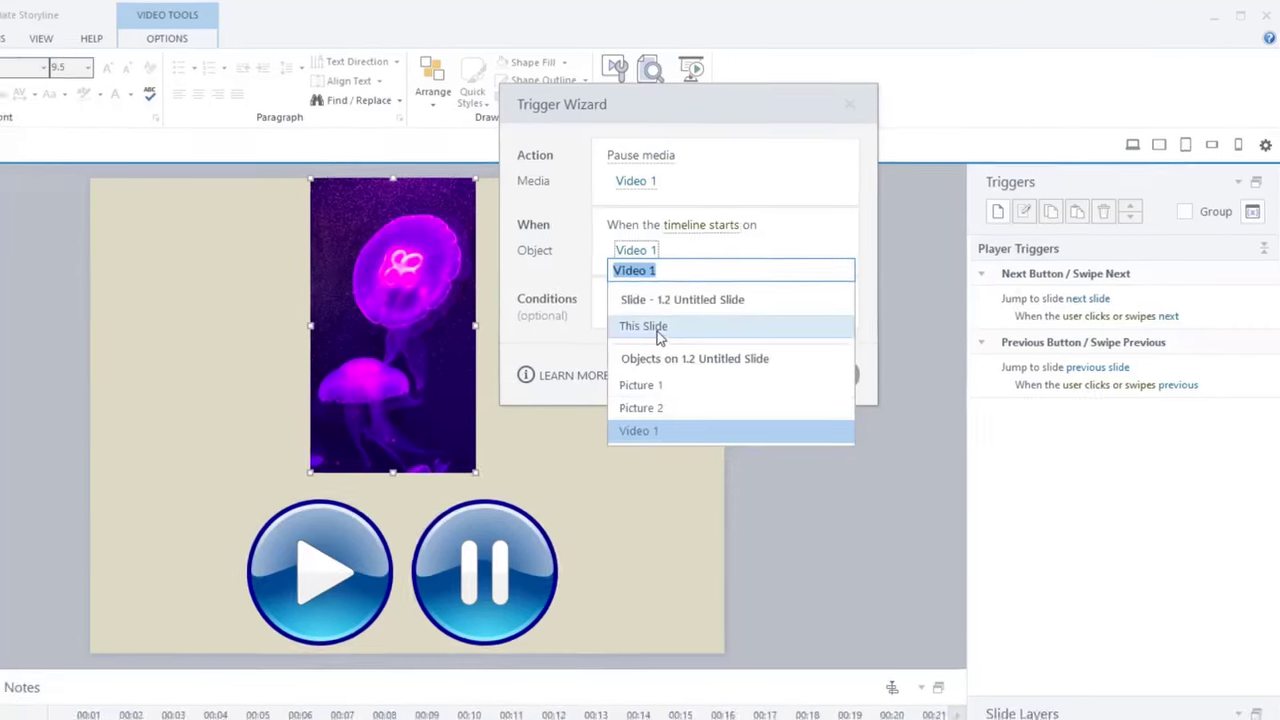
pyautogui.click(659, 334)
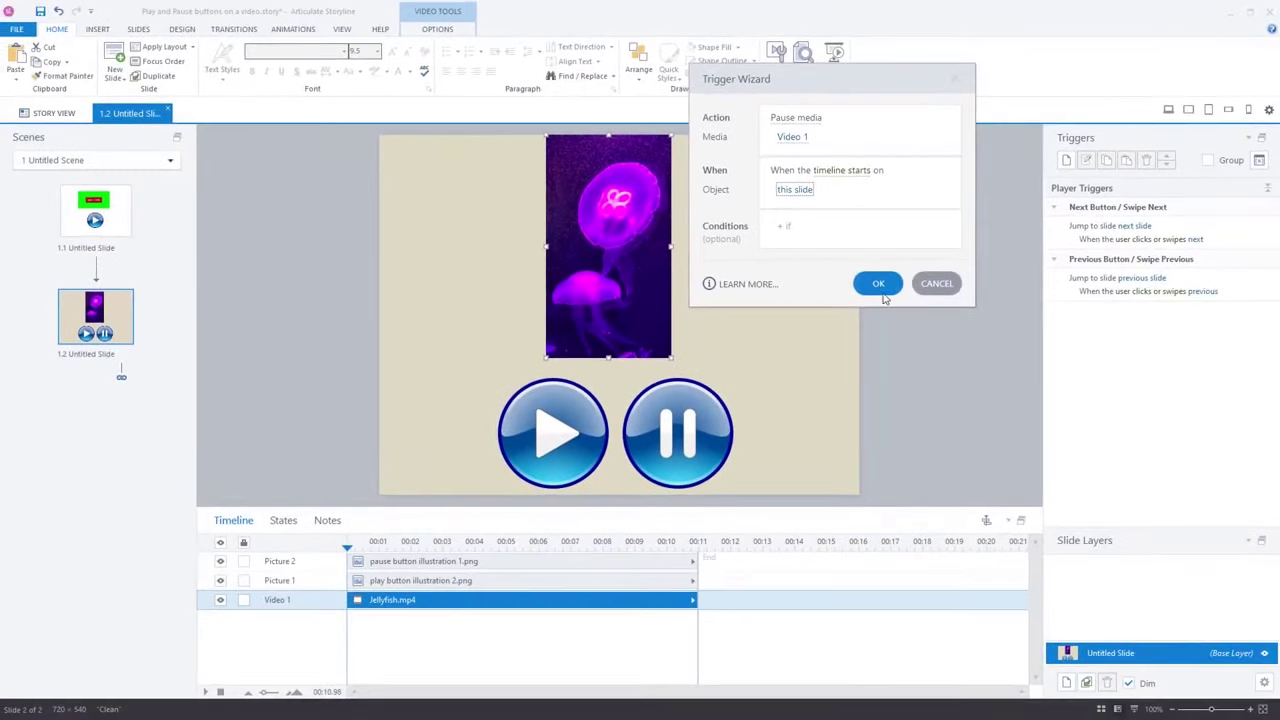
pyautogui.click(877, 284)
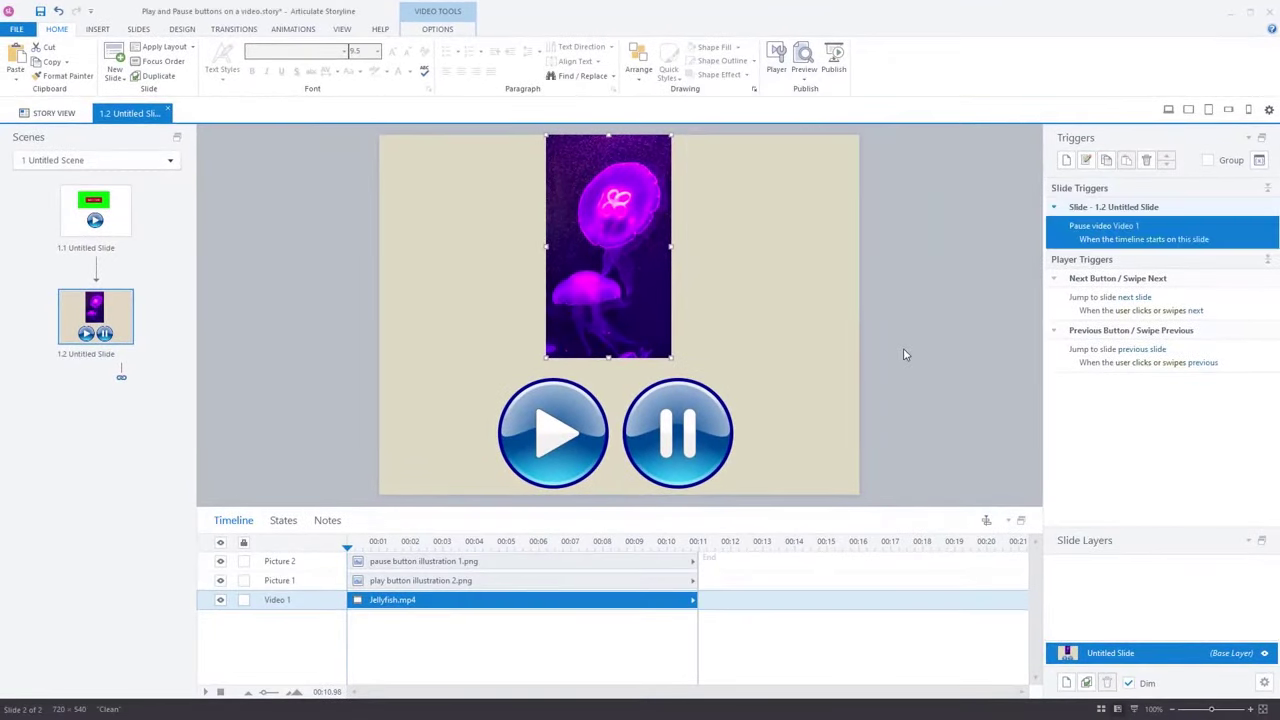
pyautogui.click(906, 354)
# Preview the jellyfish slide to check how the video behaves at the start, and close the preview
pyautogui.click(804, 79)
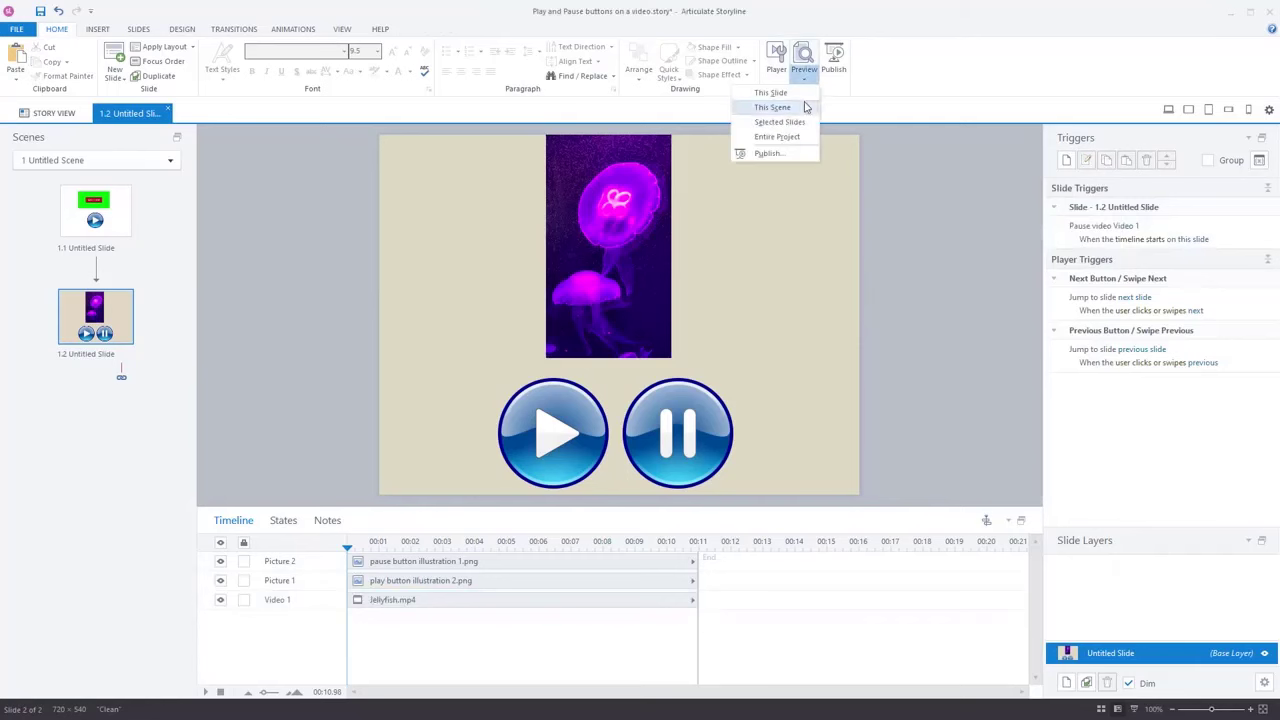
pyautogui.click(772, 104)
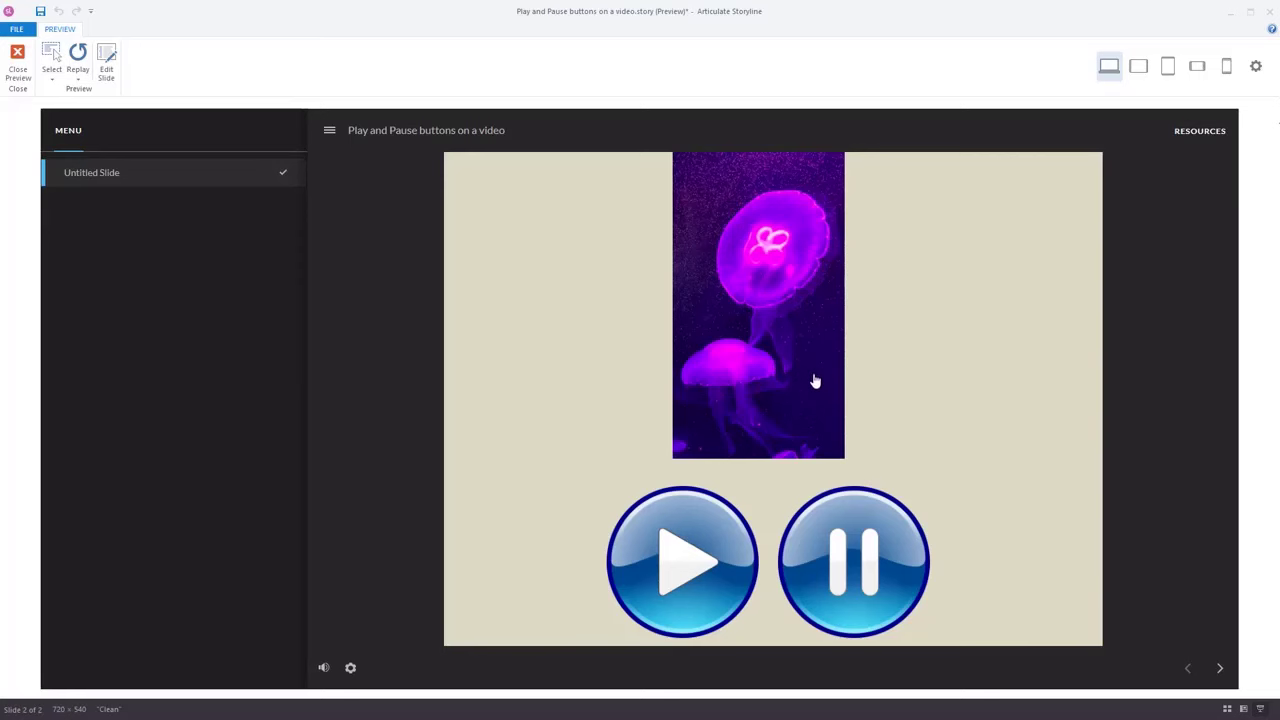
pyautogui.click(20, 62)
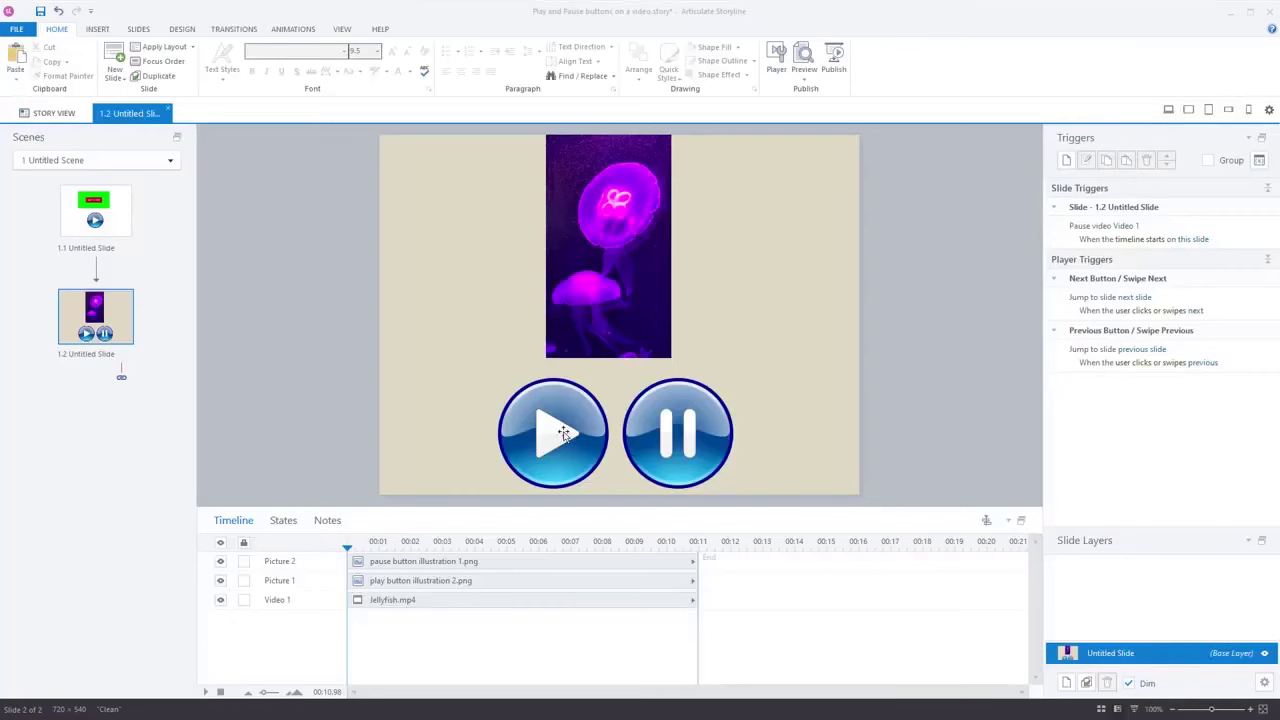
# Set the initial state of the pause button picture to Hidden
pyautogui.click(706, 444)
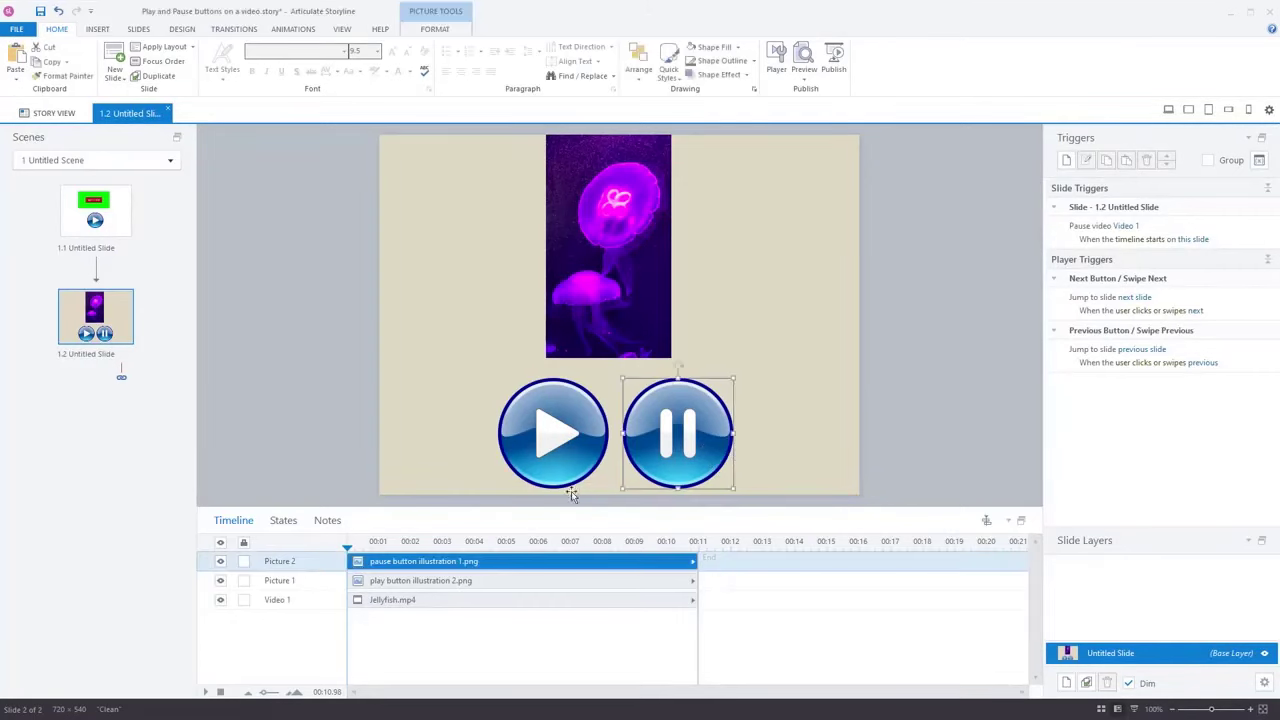
pyautogui.click(285, 521)
pyautogui.click(372, 556)
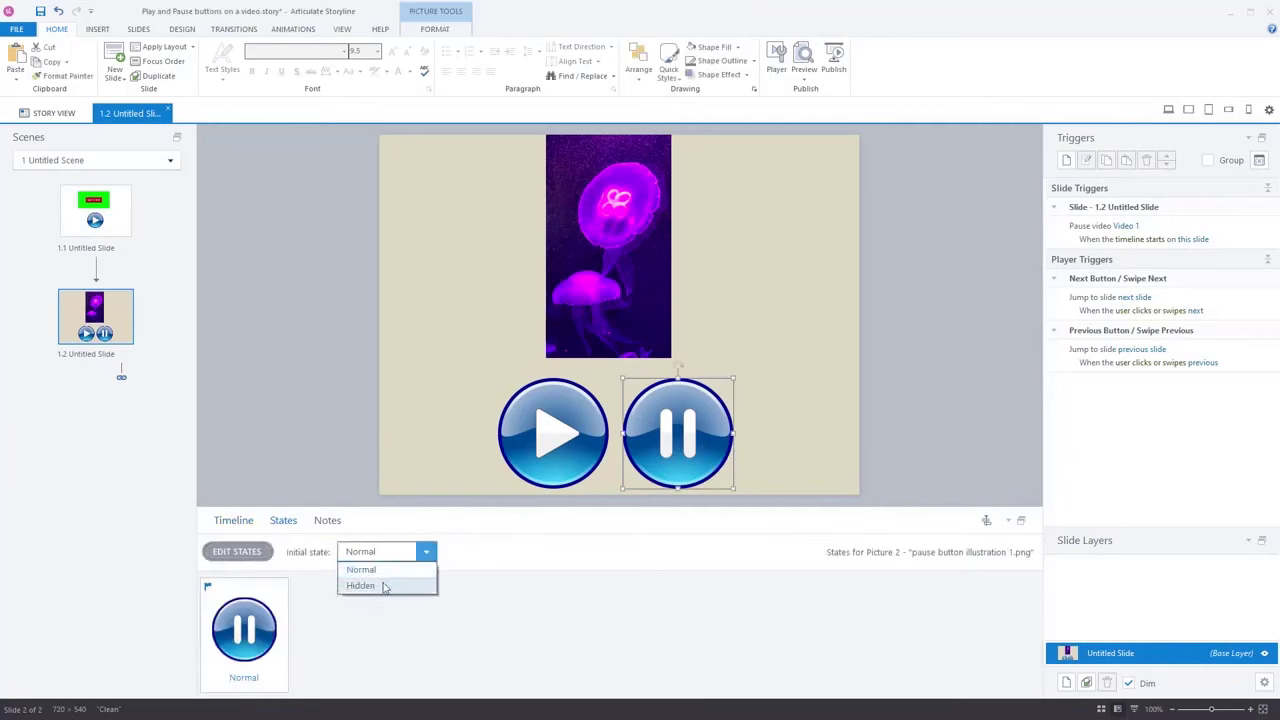
pyautogui.click(383, 587)
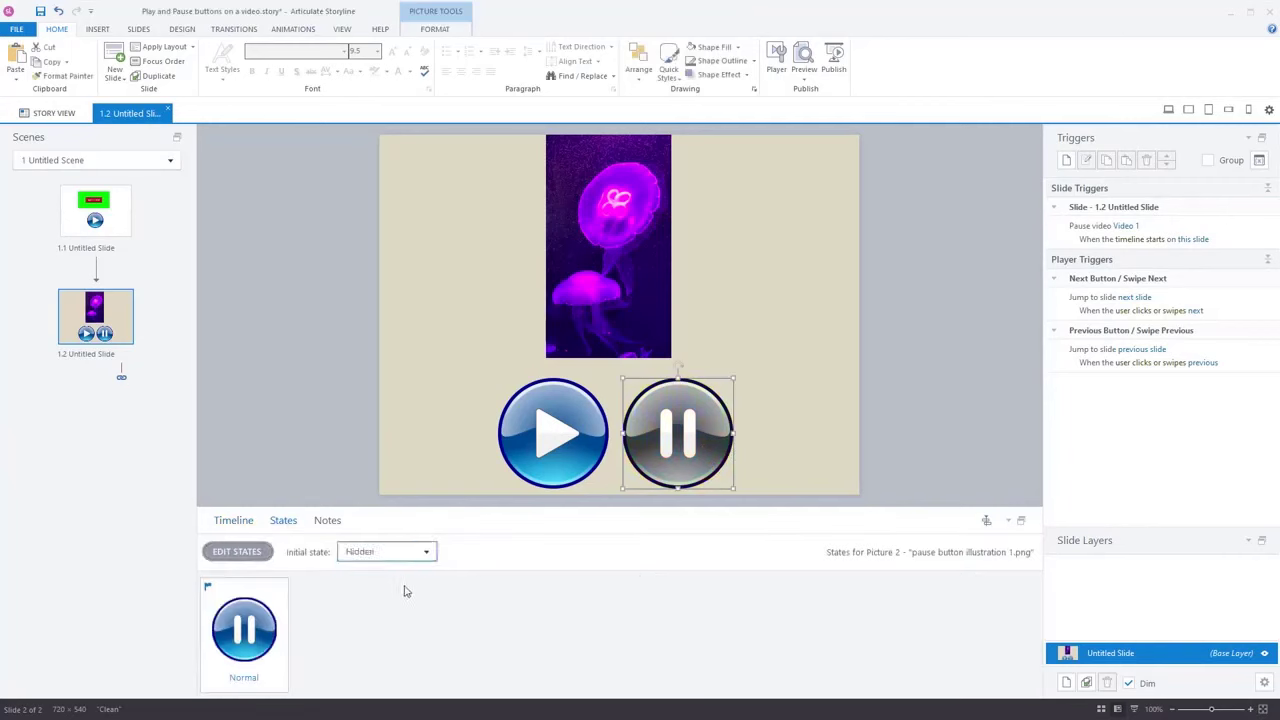
pyautogui.click(805, 442)
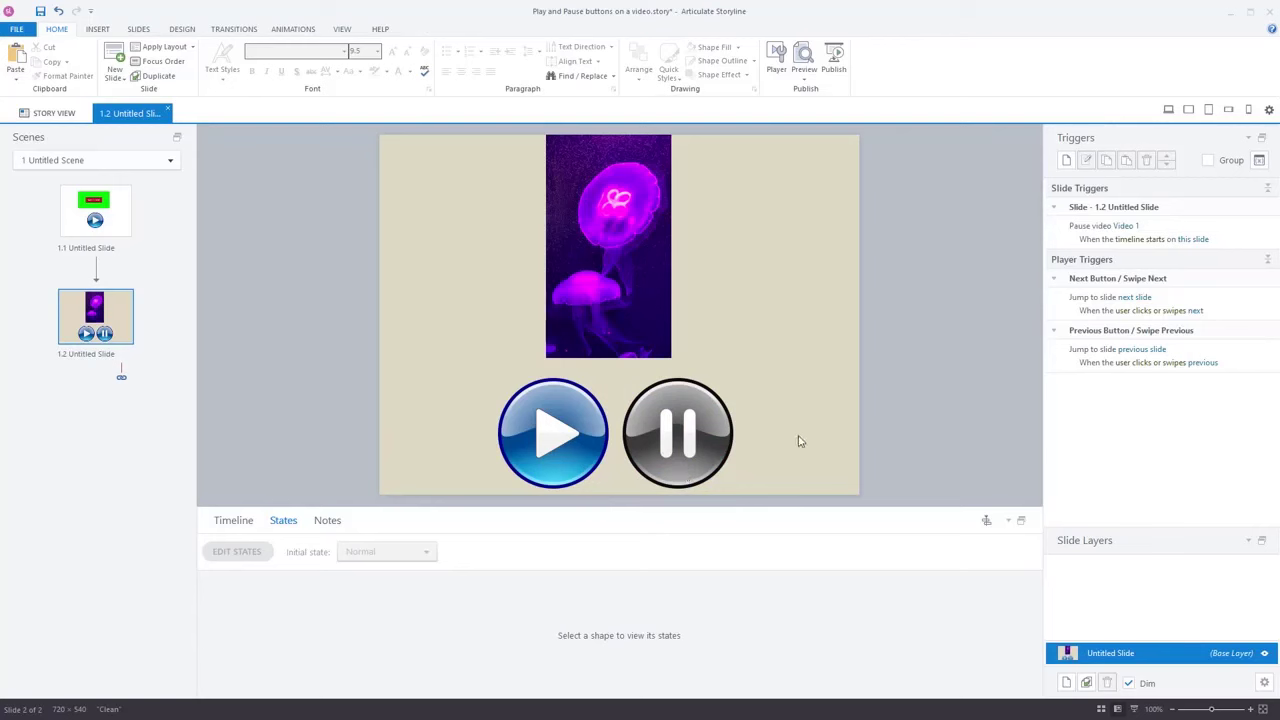
pyautogui.click(706, 466)
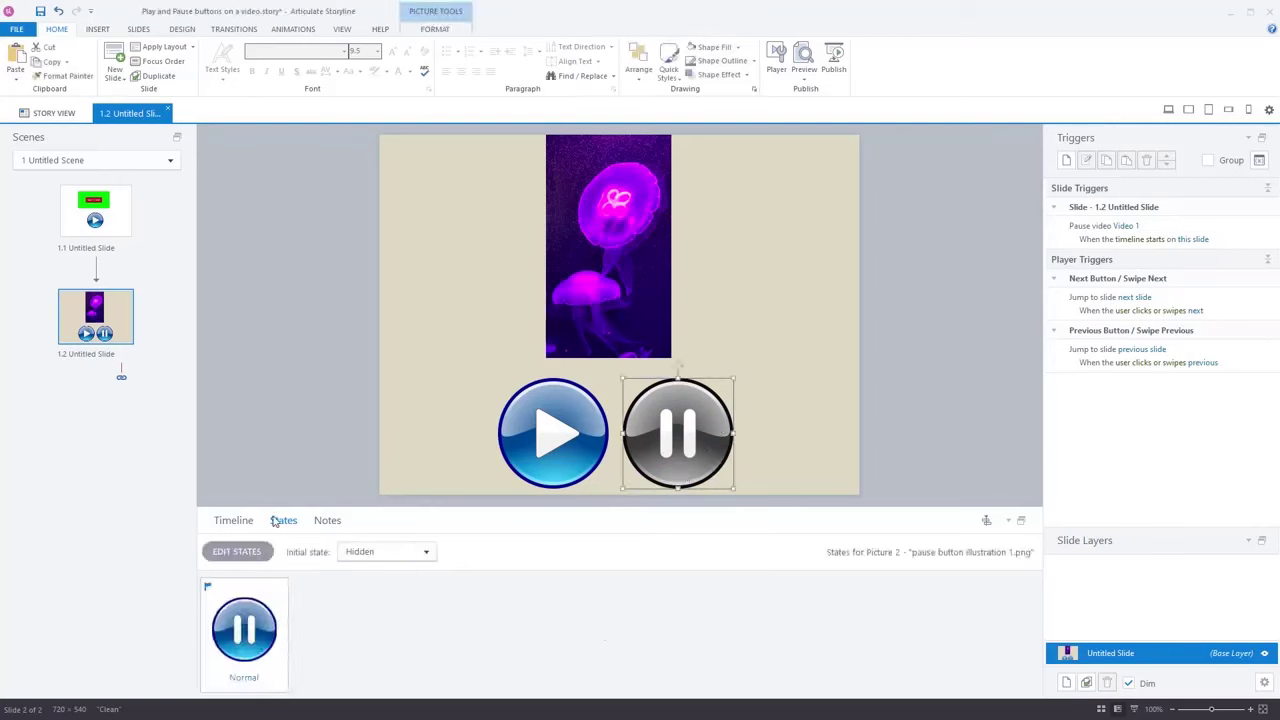
pyautogui.click(426, 551)
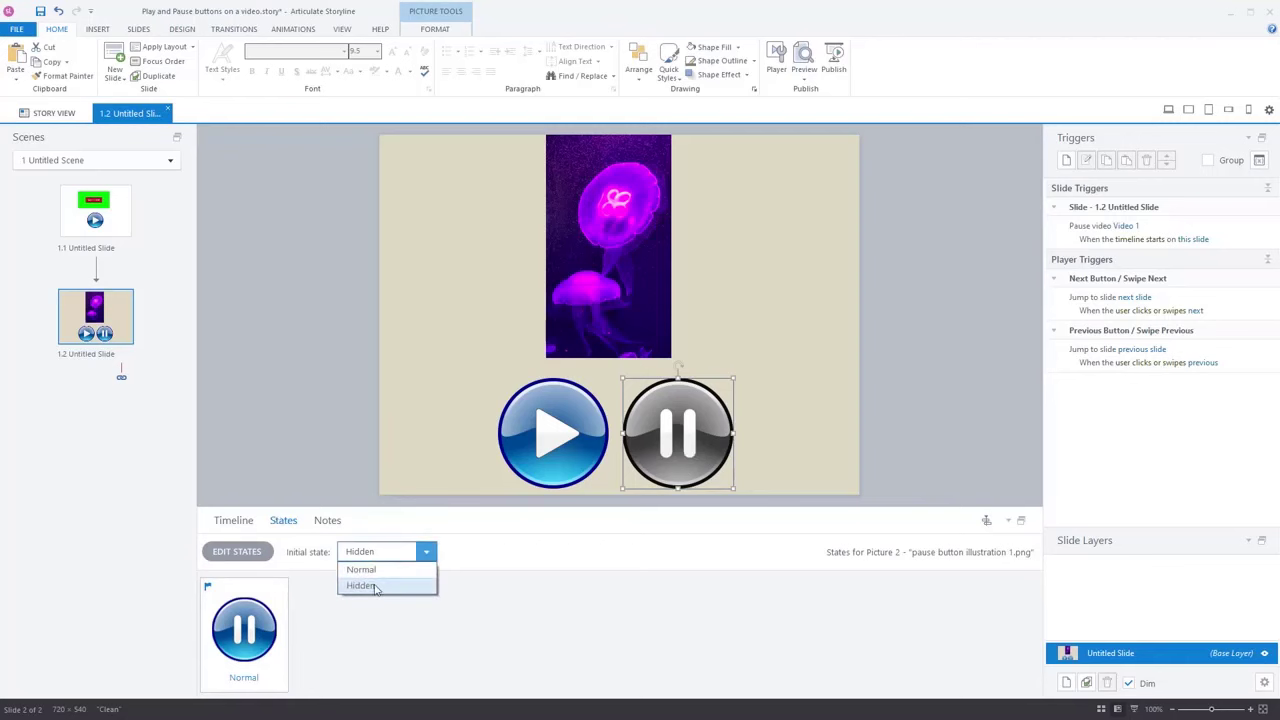
pyautogui.click(376, 587)
# Rename the pause button picture in the timeline as Pause
pyautogui.click(232, 520)
pyautogui.click(457, 606)
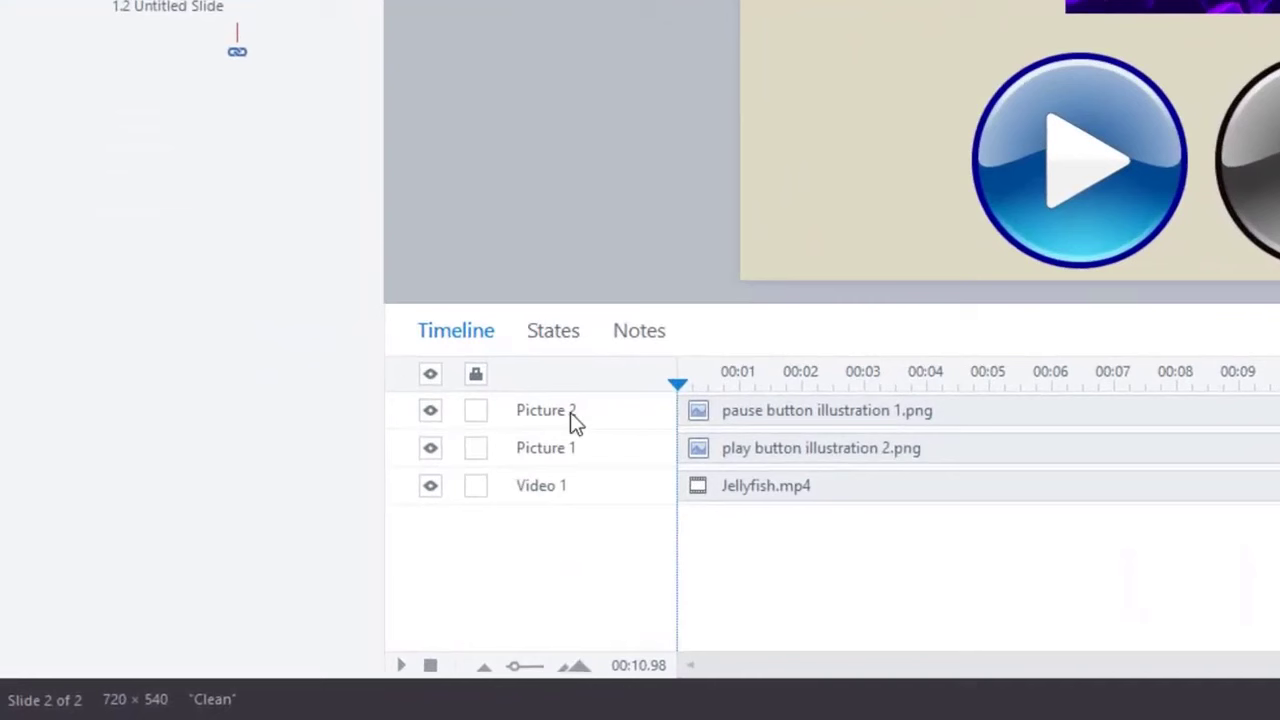
pyautogui.click(510, 452)
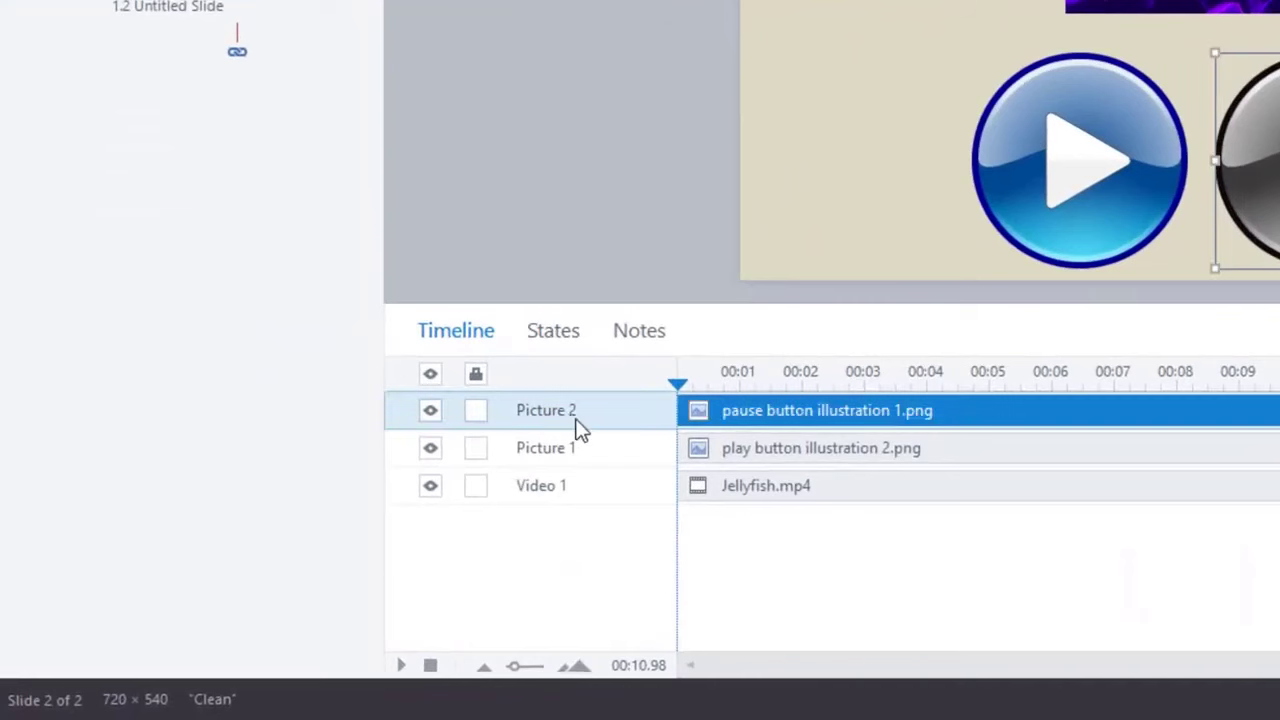
pyautogui.rightClick(512, 455)
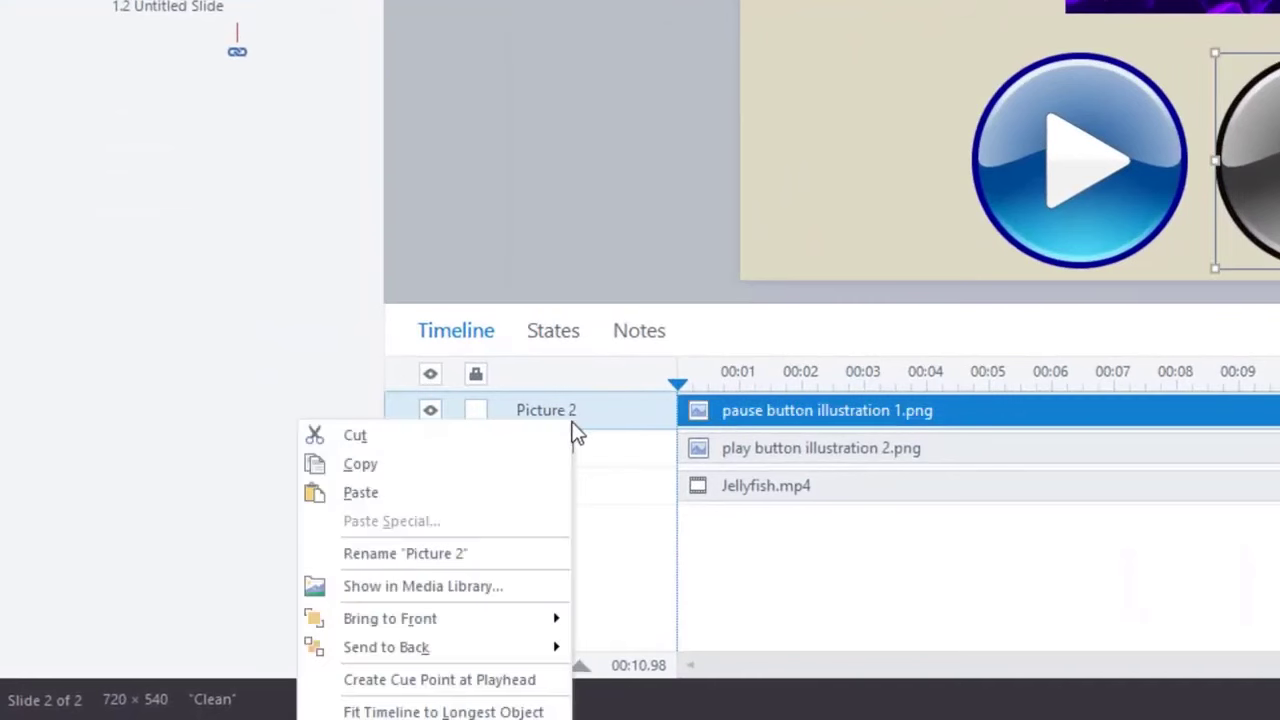
pyautogui.click(443, 555)
pyautogui.write('Pause')
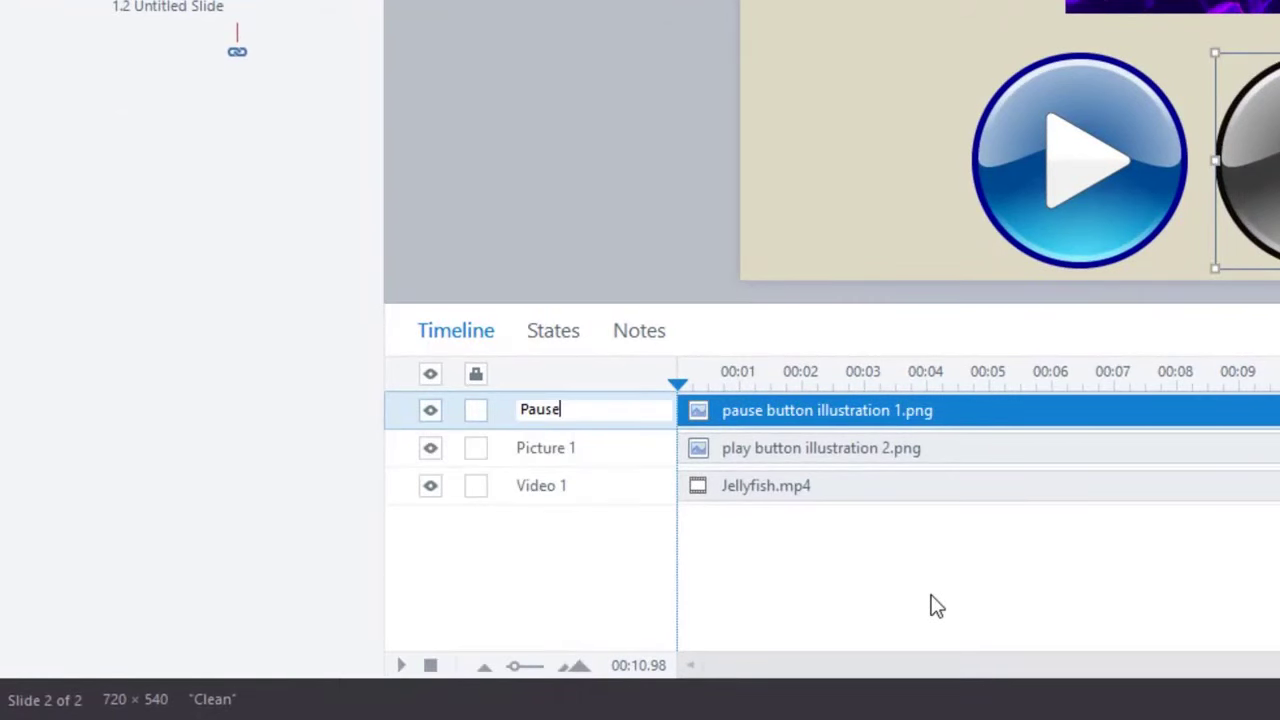
pyautogui.press('Return')
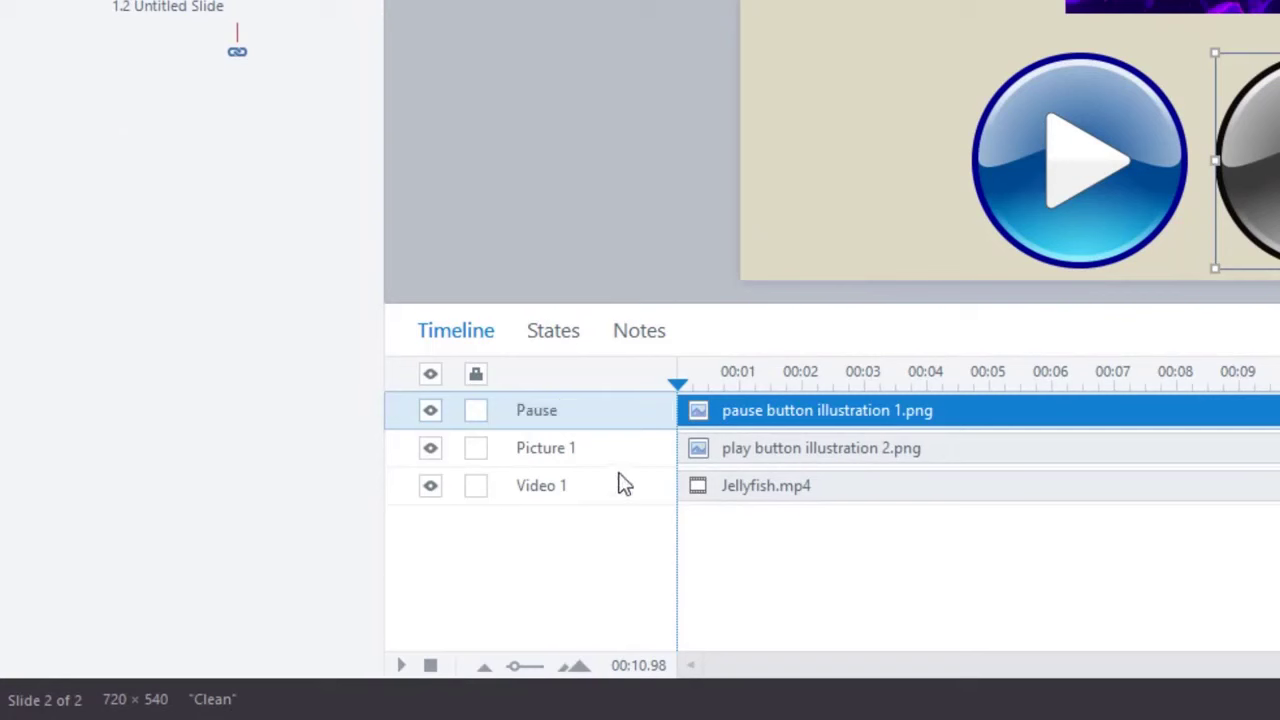
# Rename the play button picture in the timeline as Play
pyautogui.click(595, 448)
pyautogui.rightClick(595, 448)
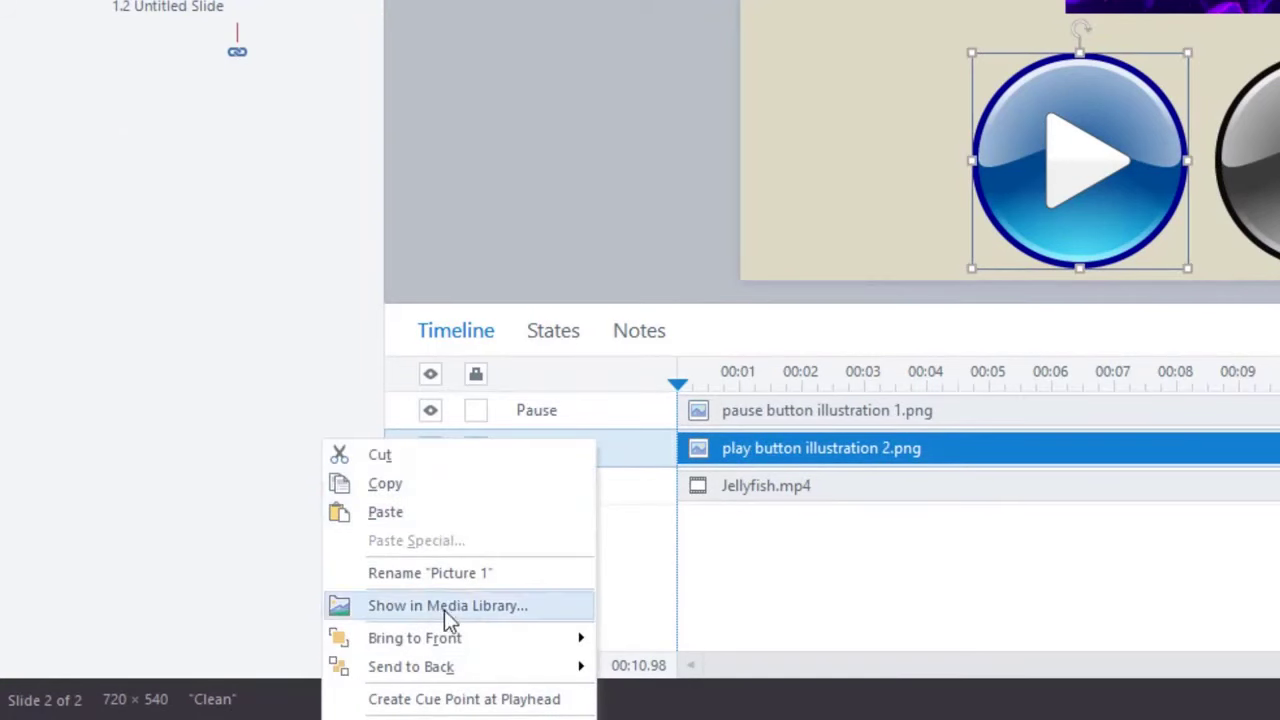
pyautogui.click(443, 572)
pyautogui.write('Play')
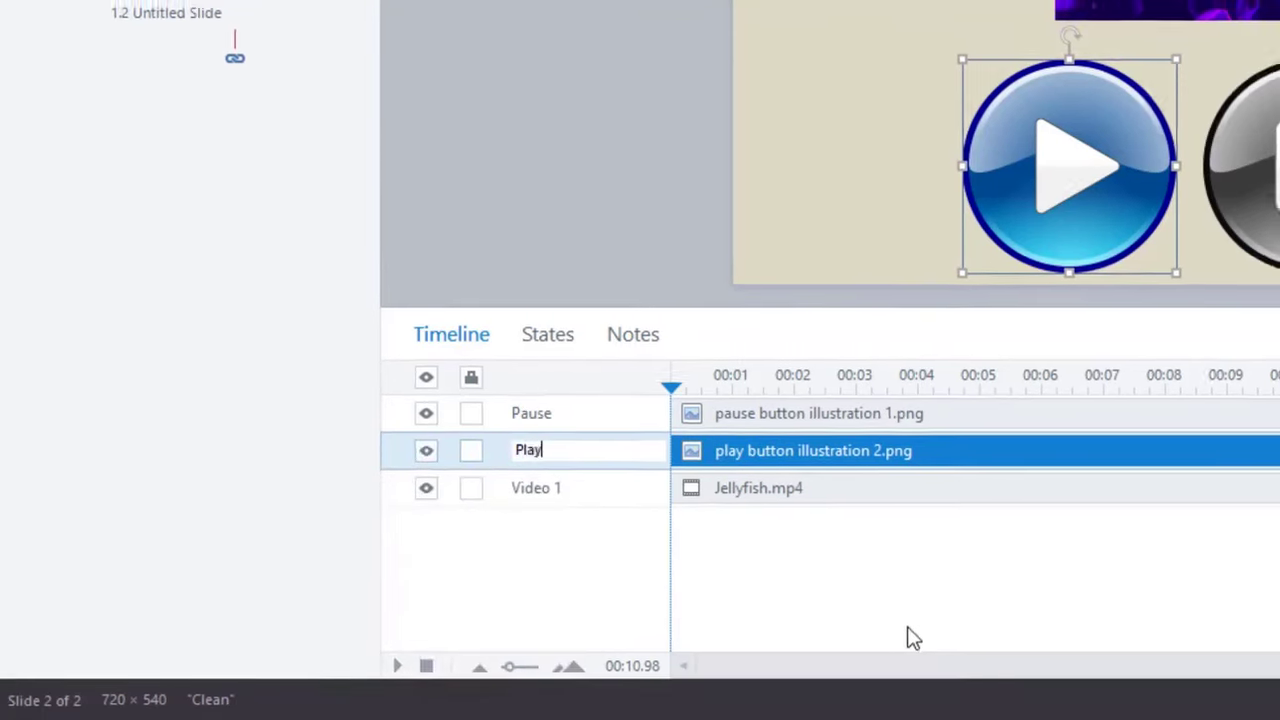
pyautogui.press('Return')
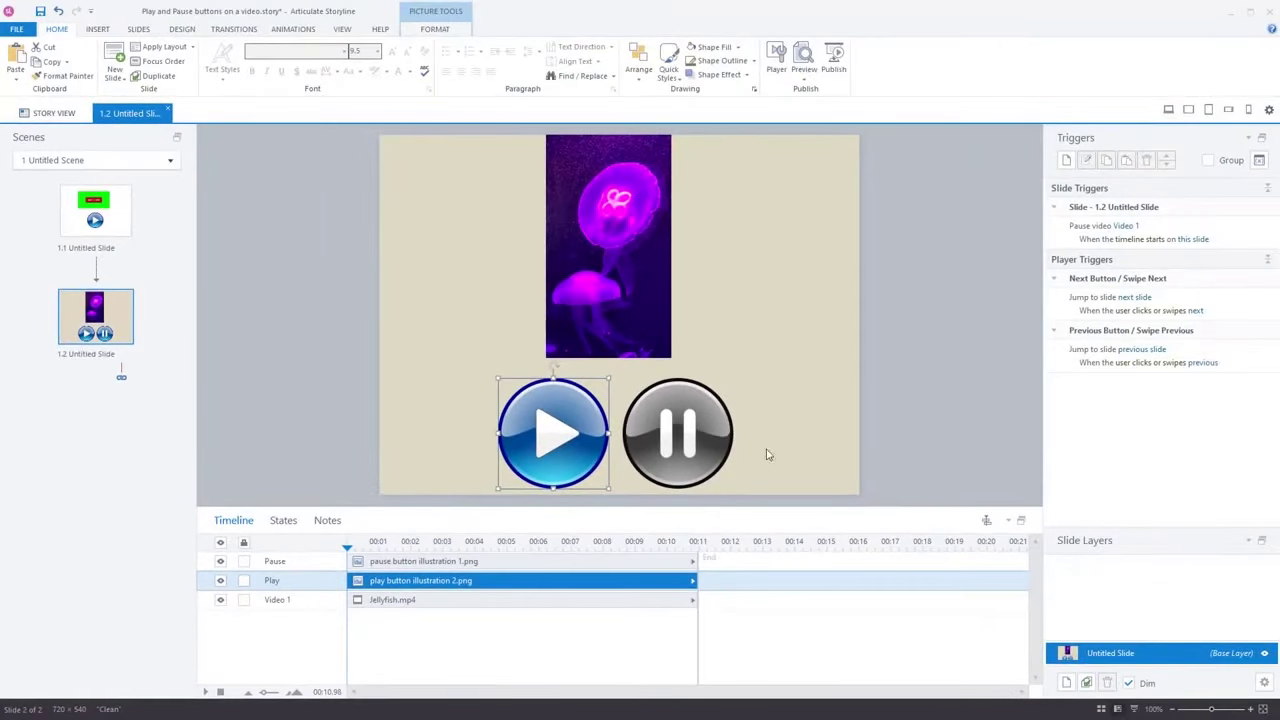
pyautogui.click(863, 455)
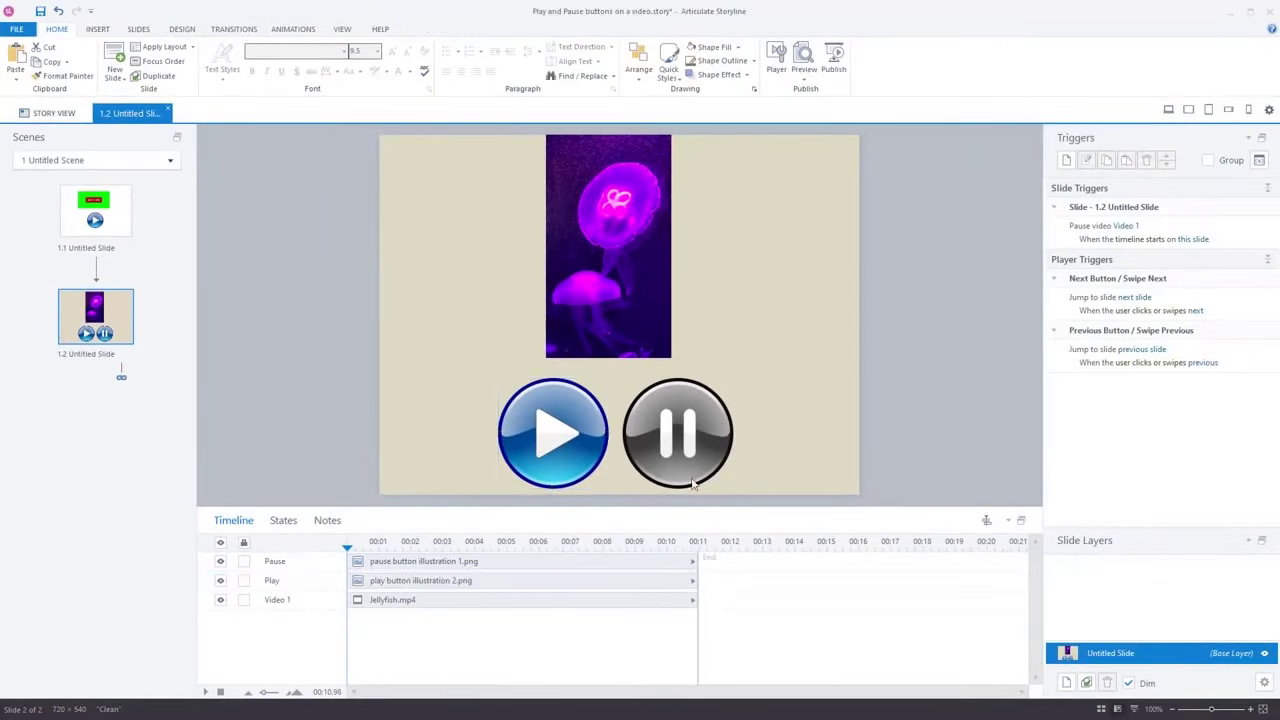
# Add a trigger to the play button that plays Video 1 when the user clicks Play
pyautogui.click(550, 466)
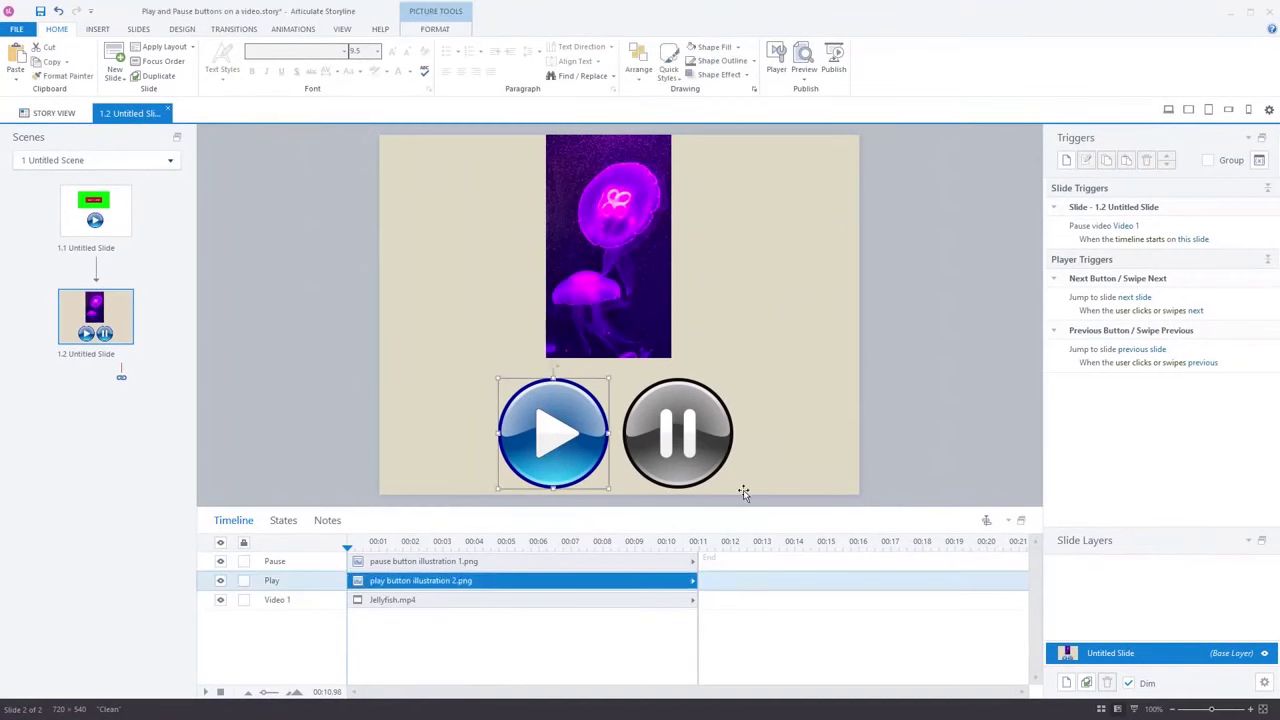
pyautogui.click(1066, 160)
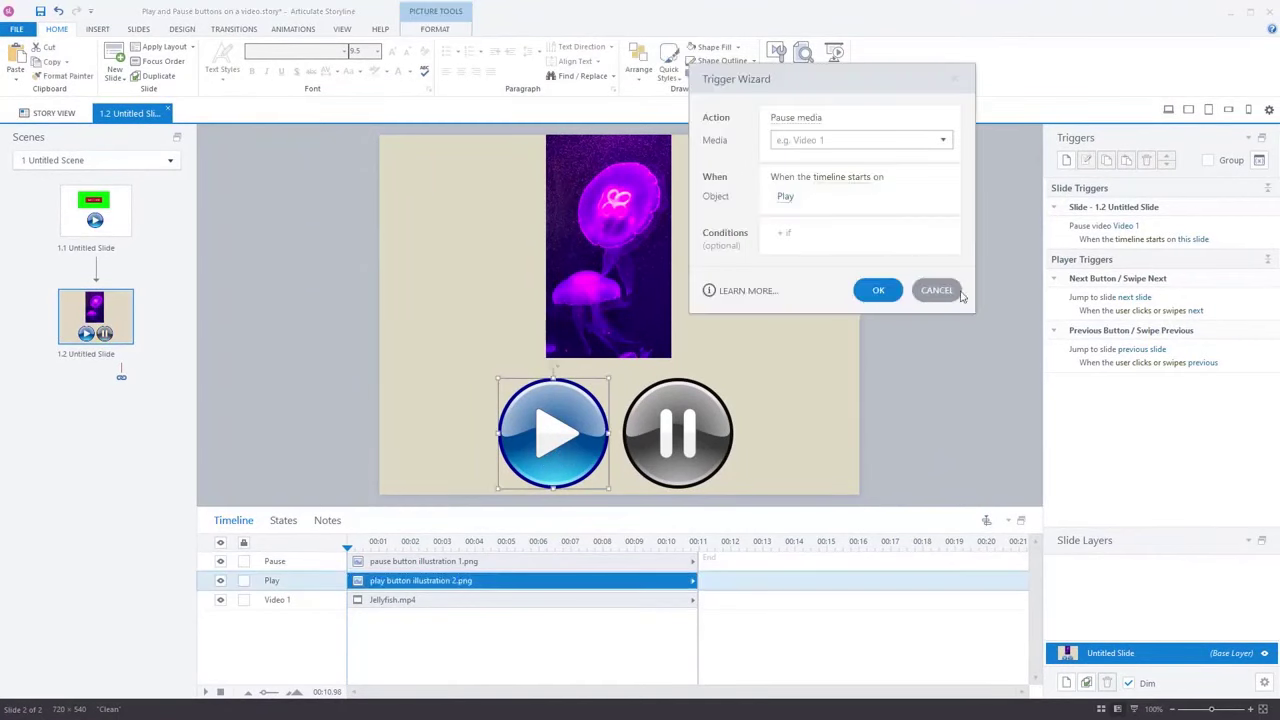
pyautogui.click(803, 120)
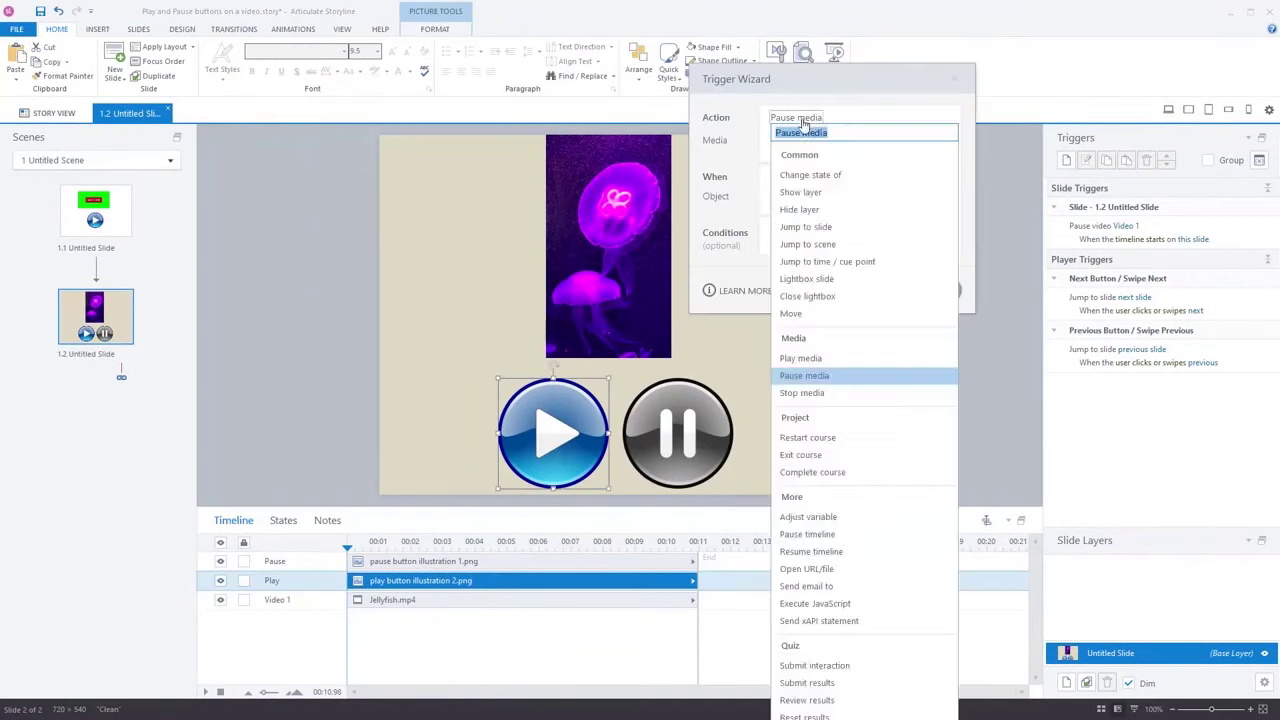
pyautogui.click(801, 358)
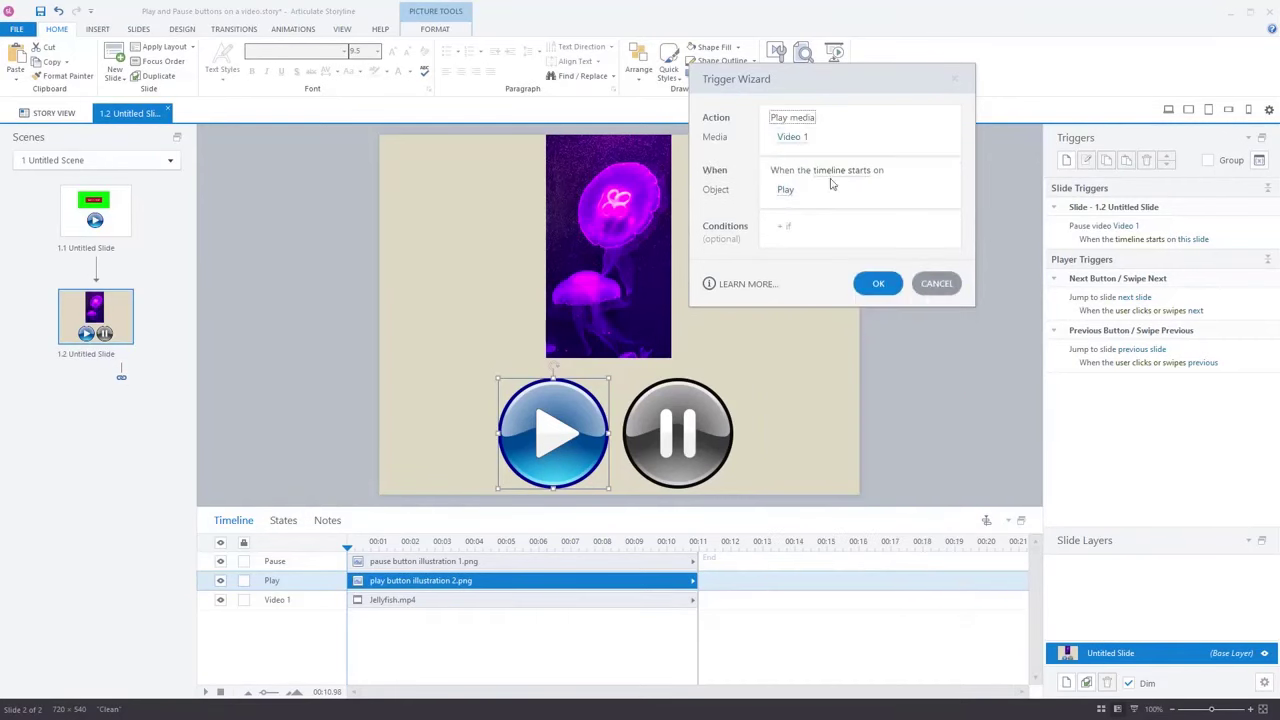
pyautogui.click(793, 137)
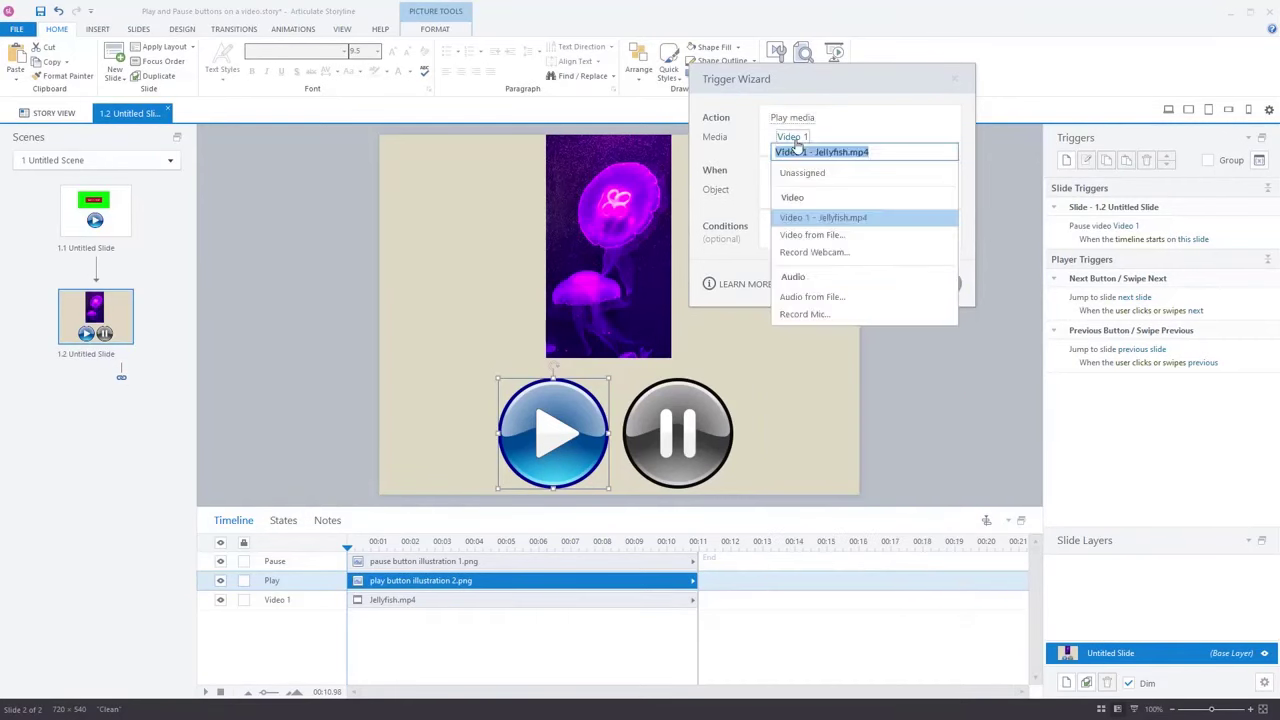
pyautogui.click(869, 139)
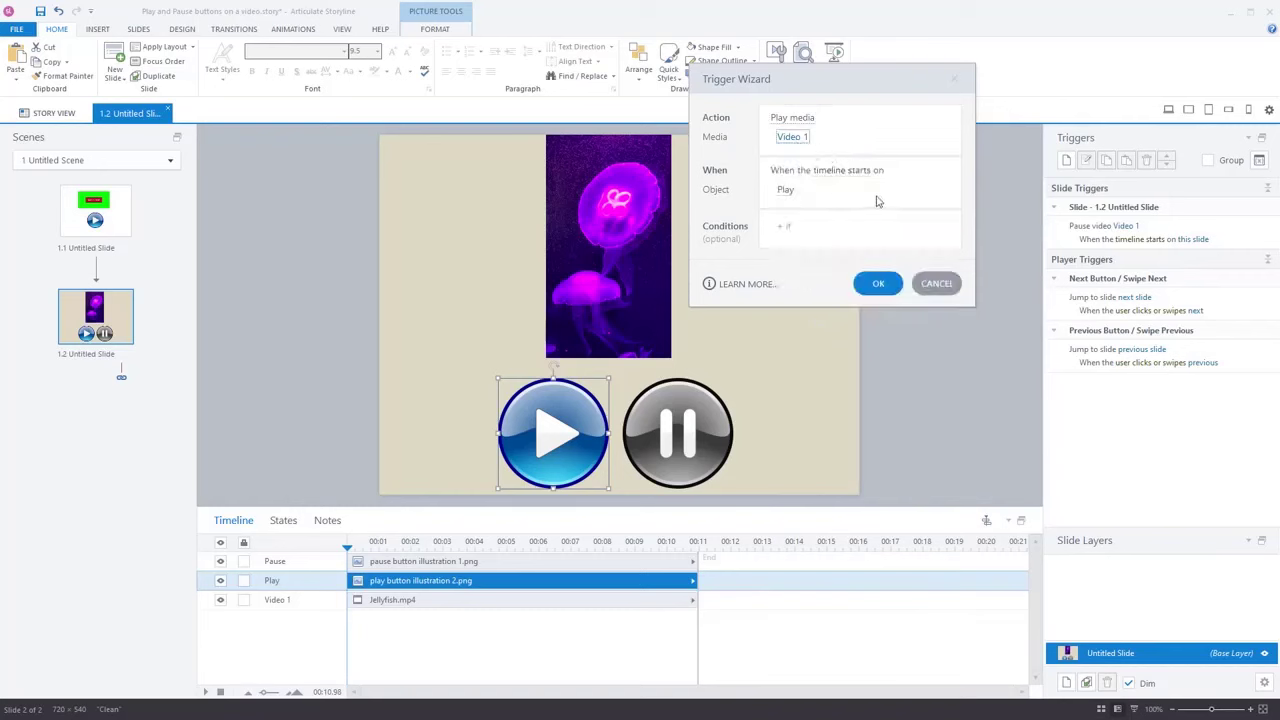
pyautogui.click(840, 171)
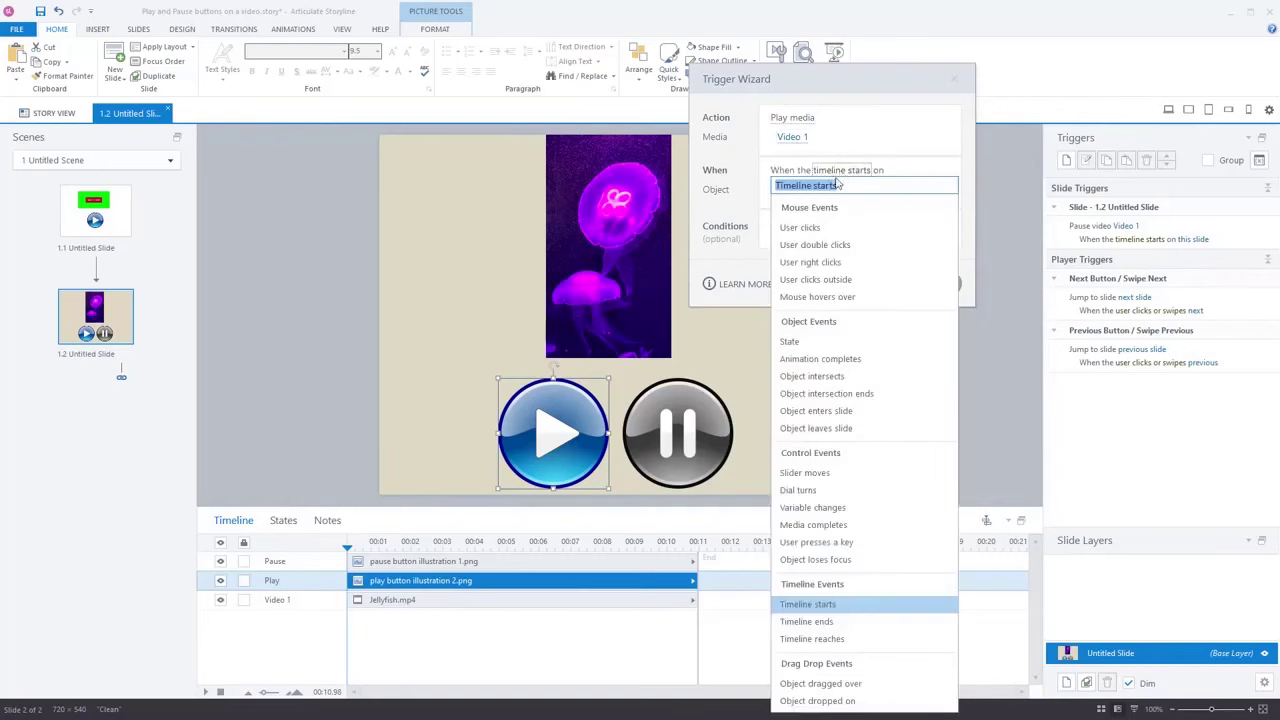
pyautogui.click(812, 230)
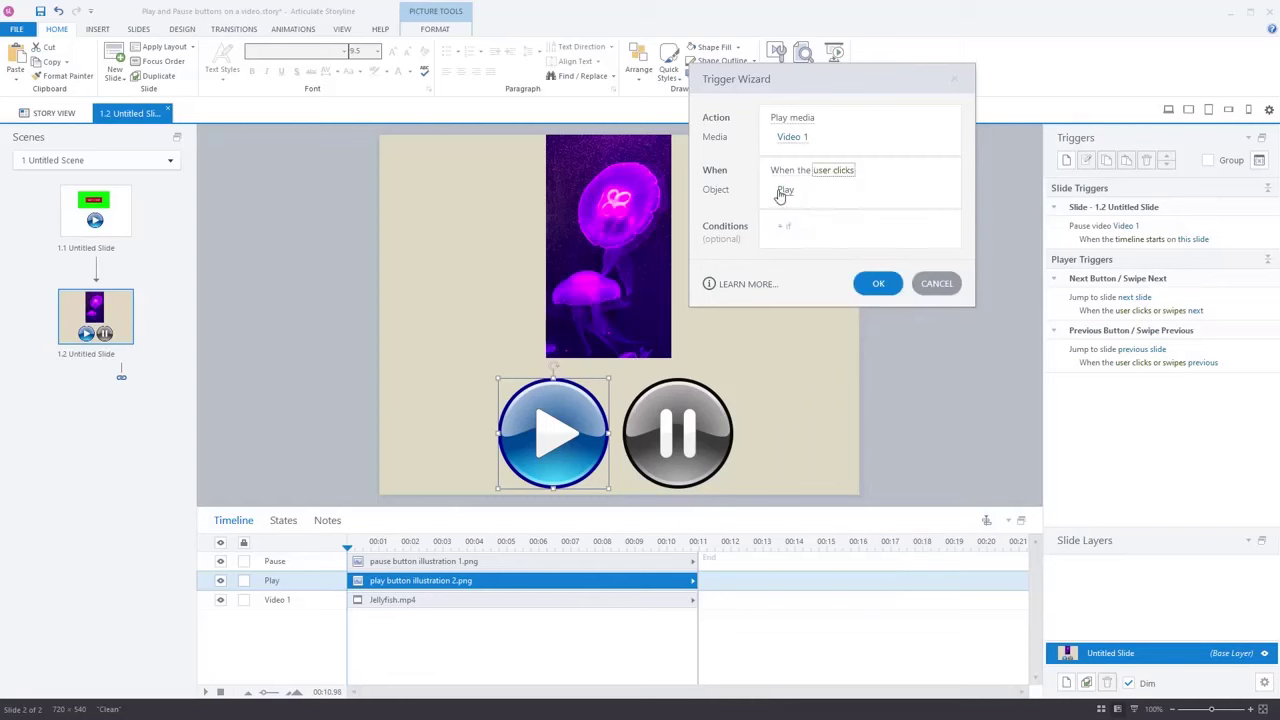
pyautogui.click(876, 285)
pyautogui.click(863, 423)
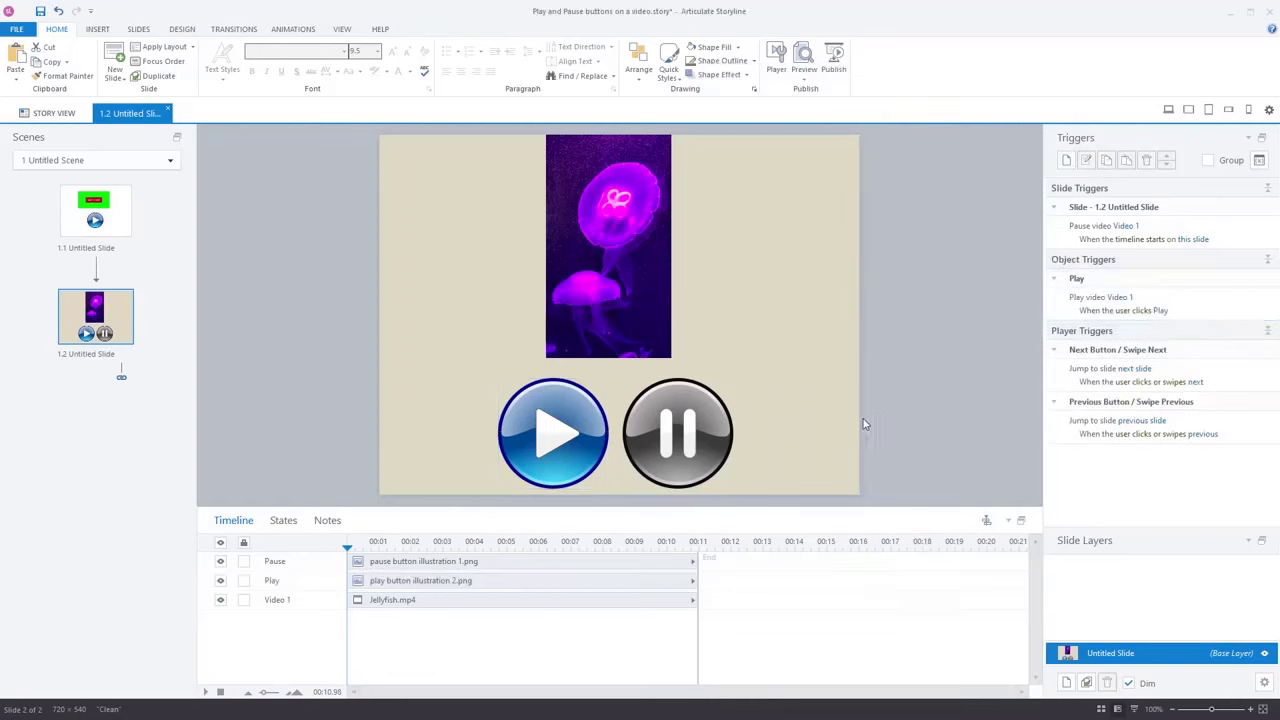
# Add a trigger to the pause button that pauses Video 1 when the user clicks Pause
pyautogui.click(724, 450)
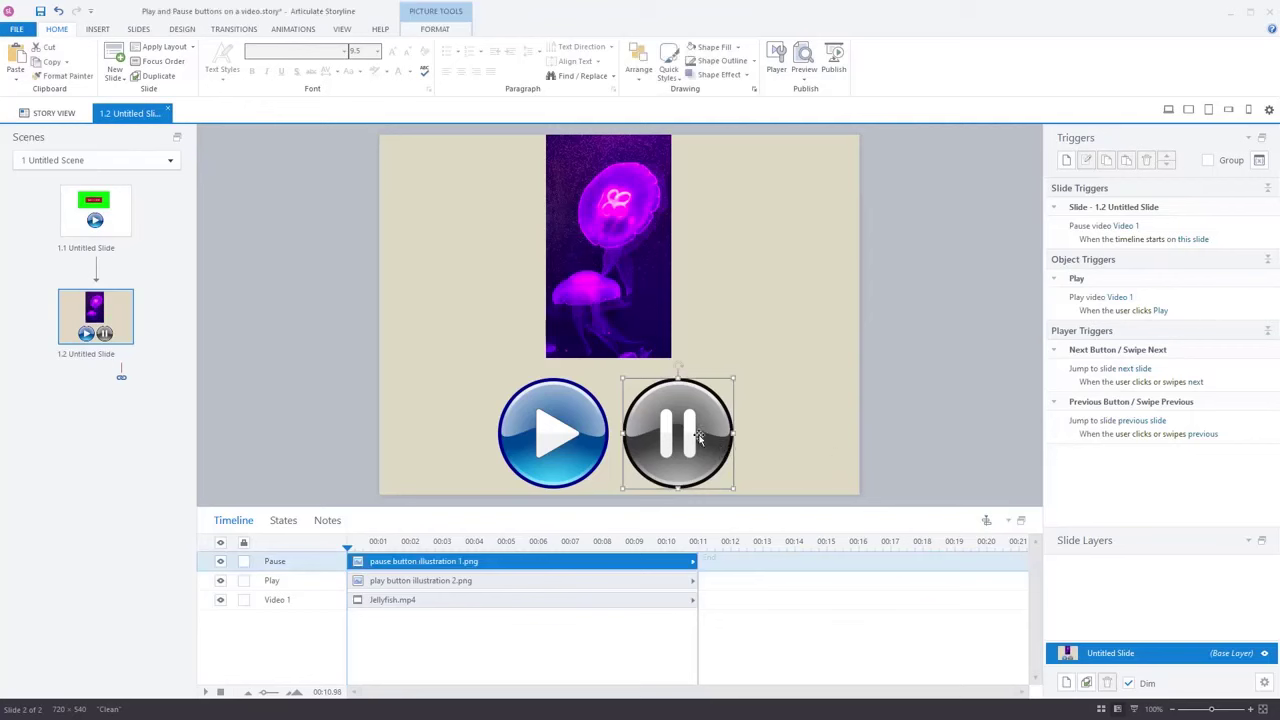
pyautogui.click(1066, 160)
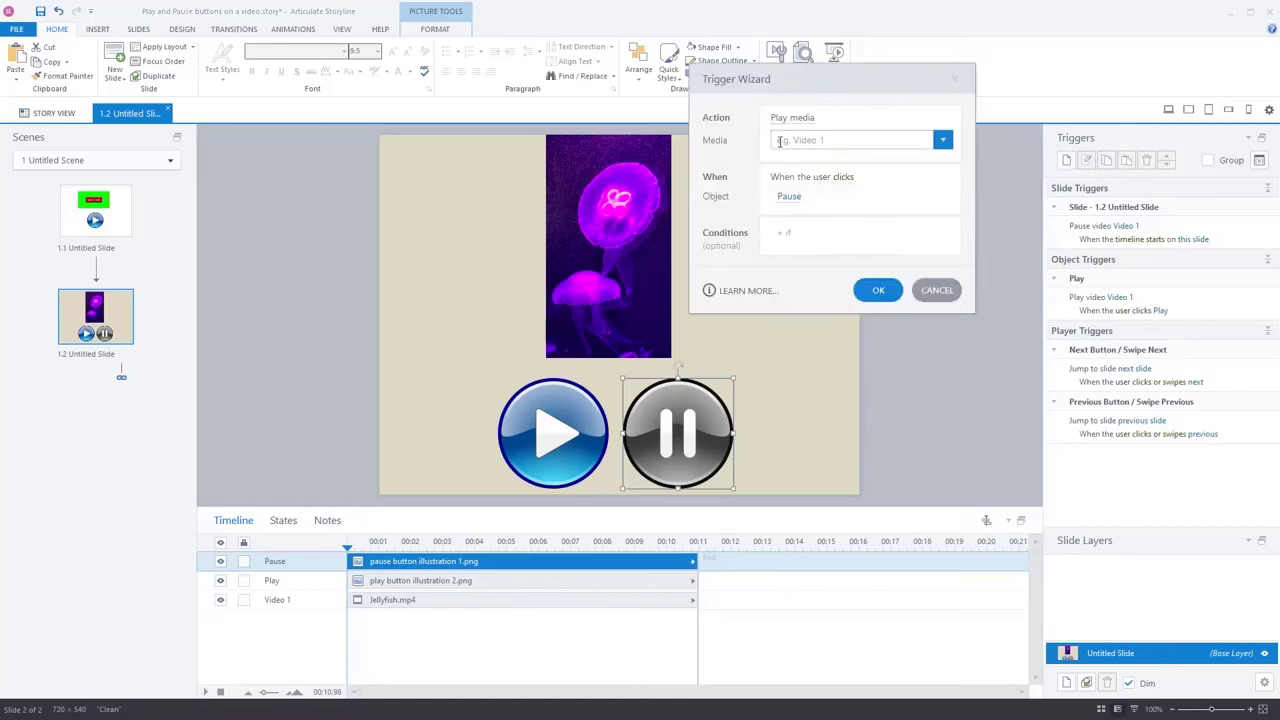
pyautogui.click(800, 119)
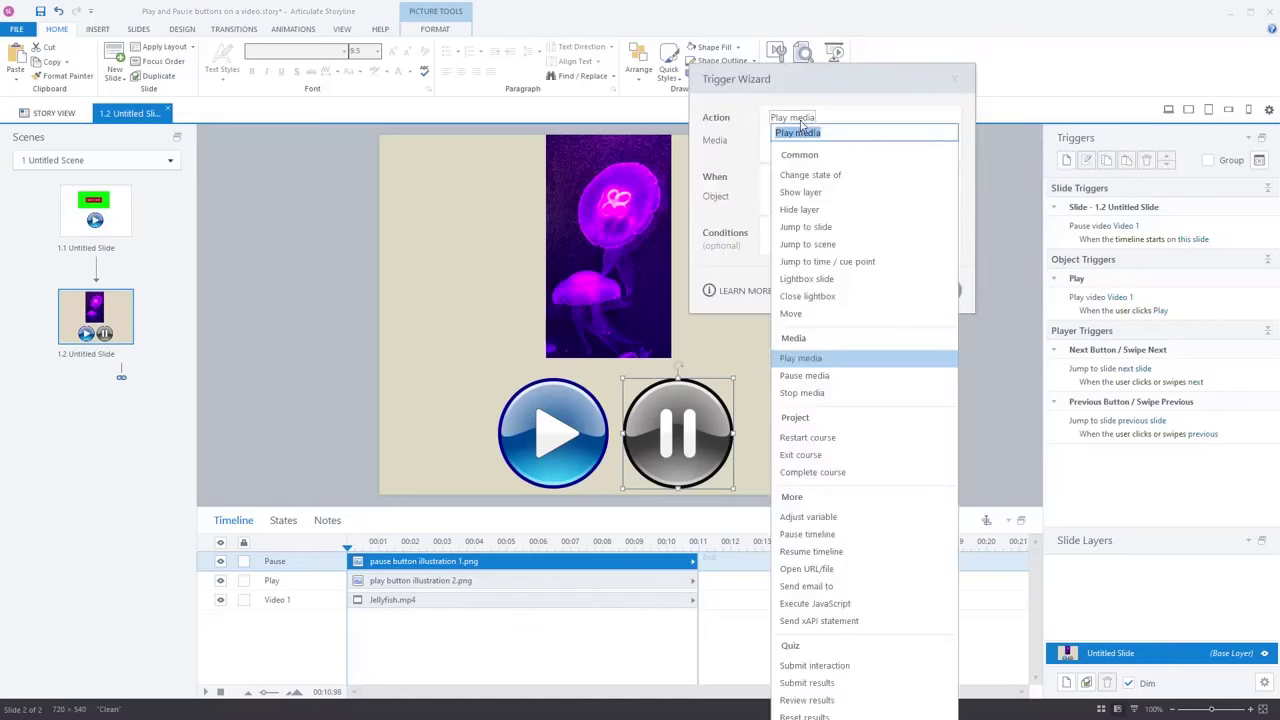
pyautogui.click(818, 377)
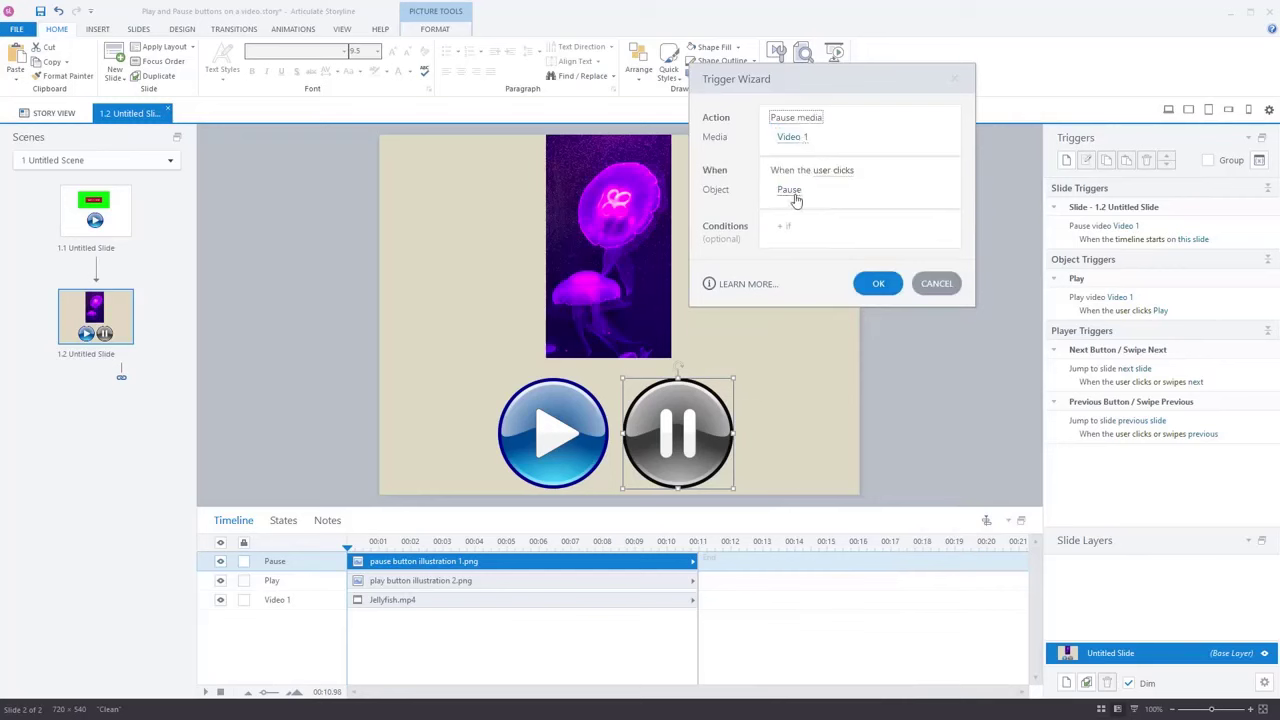
pyautogui.click(880, 290)
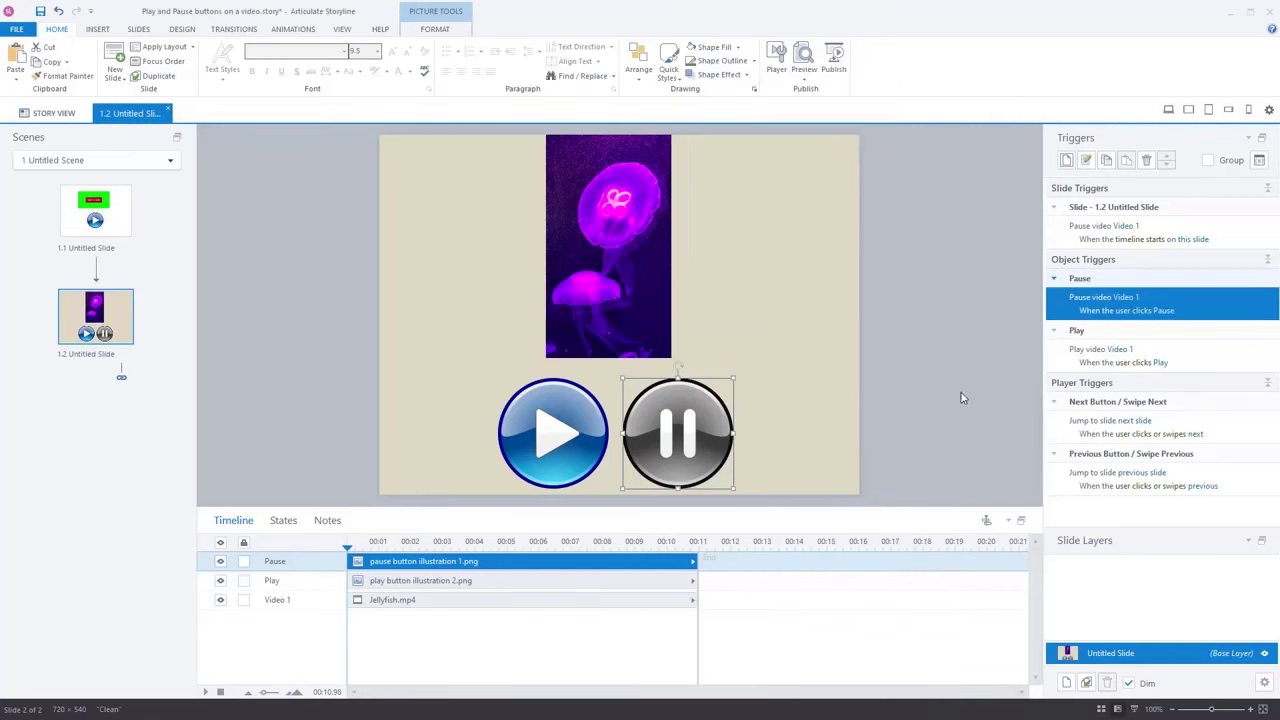
# Preview this slide, test the play button on the jellyfish video, and close the preview
pyautogui.click(806, 84)
pyautogui.click(792, 94)
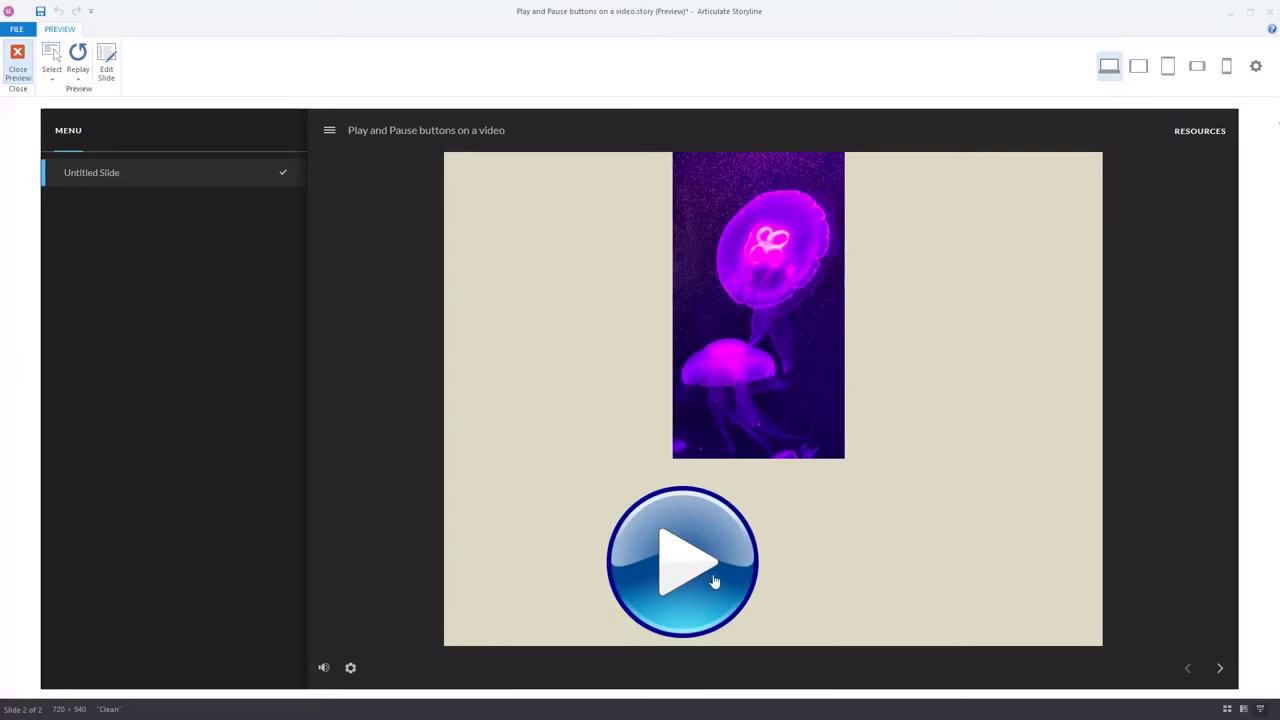
pyautogui.click(715, 582)
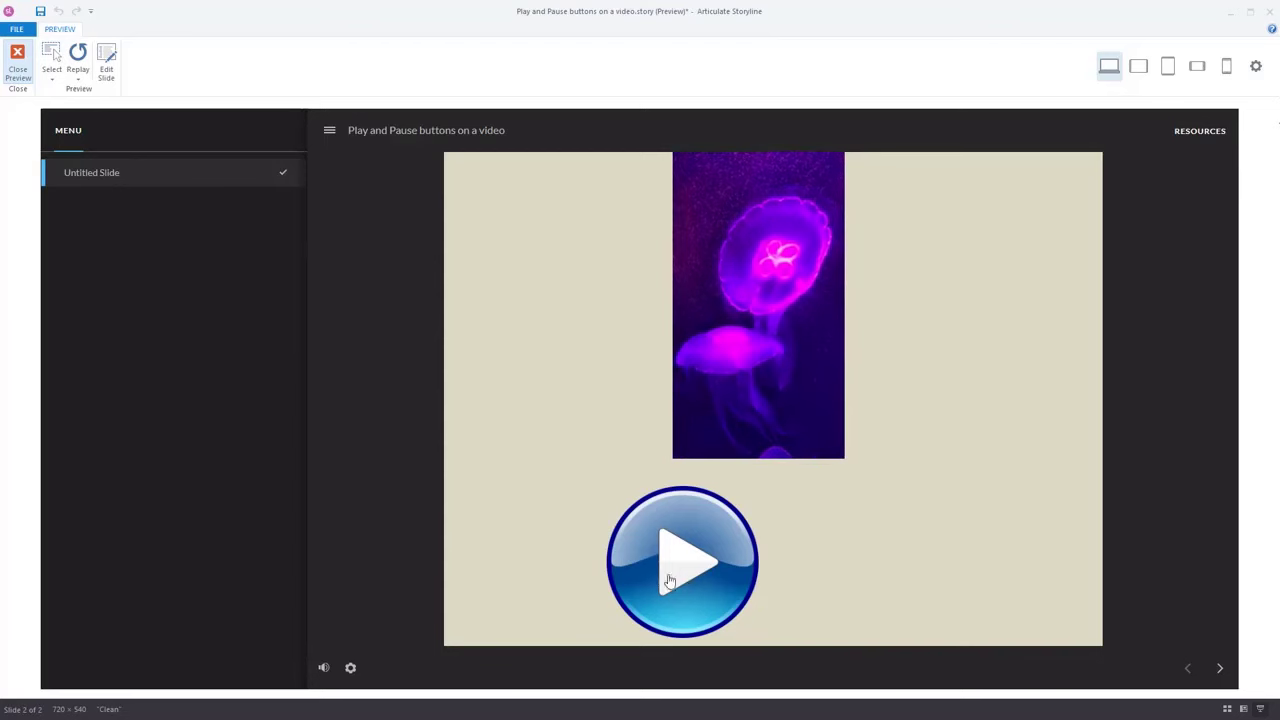
pyautogui.click(18, 62)
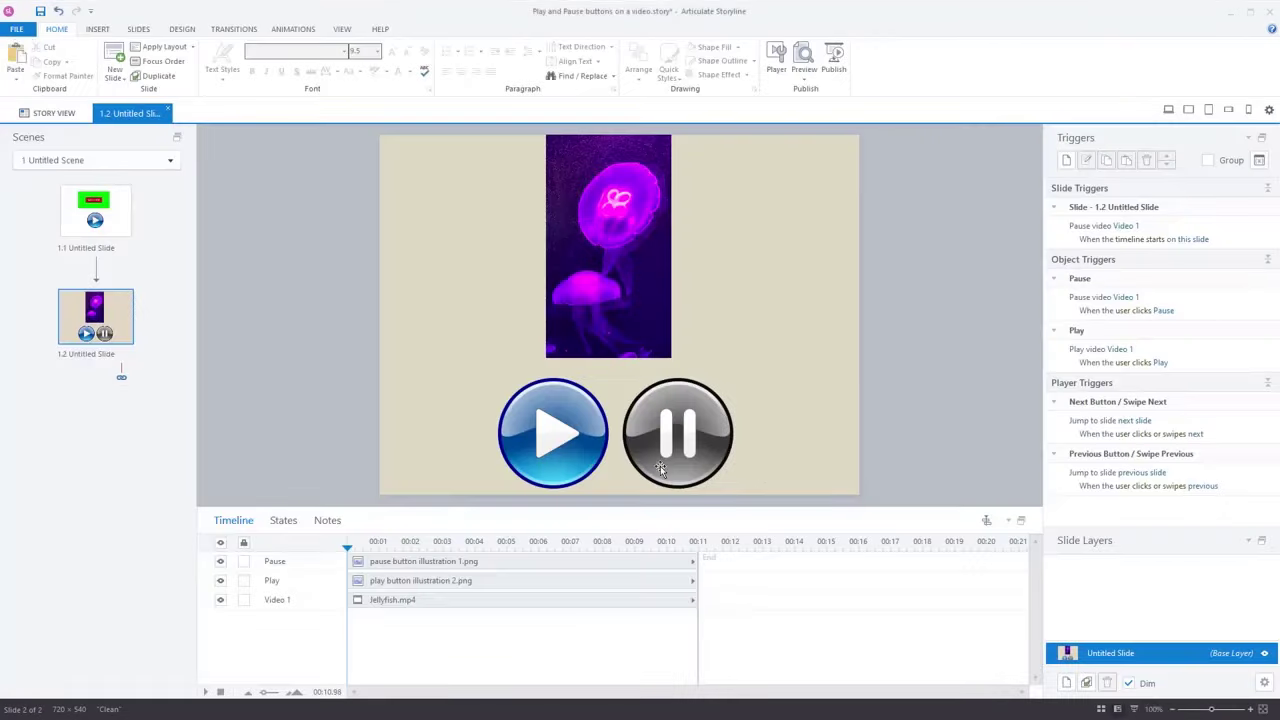
# Add a trigger to the play button that sets the state of Play to Hidden when the user clicks Play
pyautogui.click(588, 463)
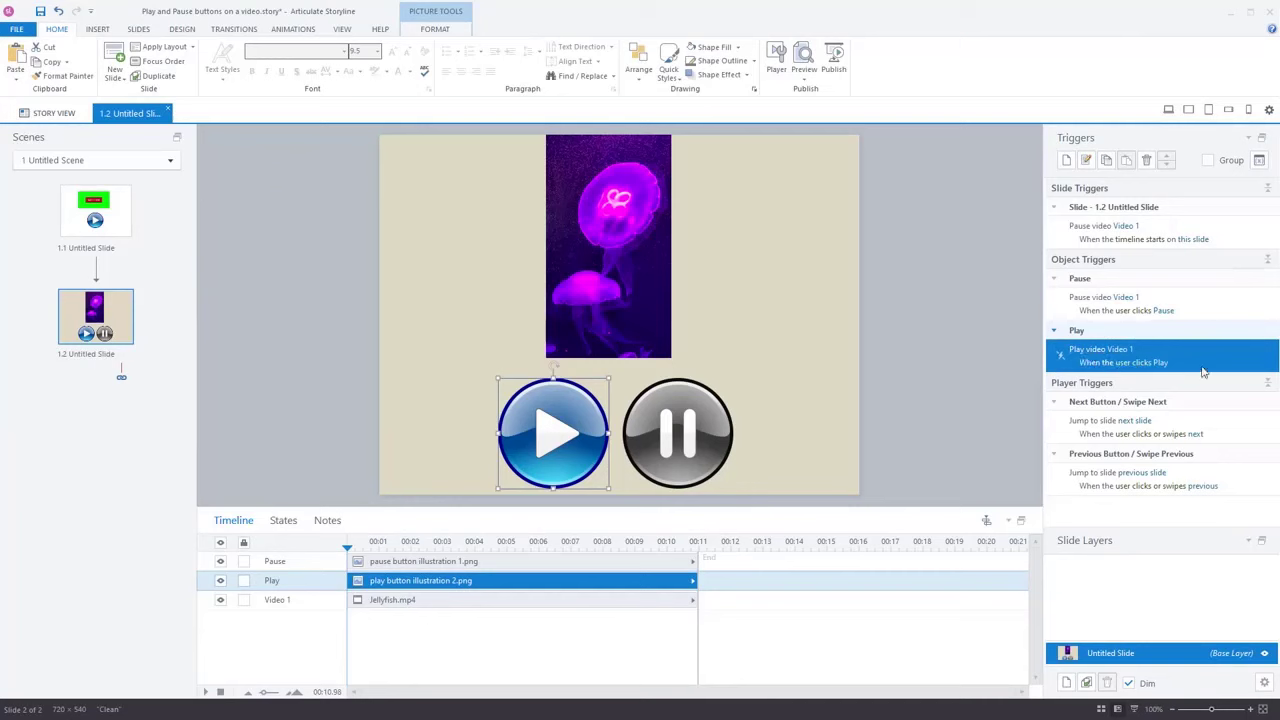
pyautogui.click(1068, 163)
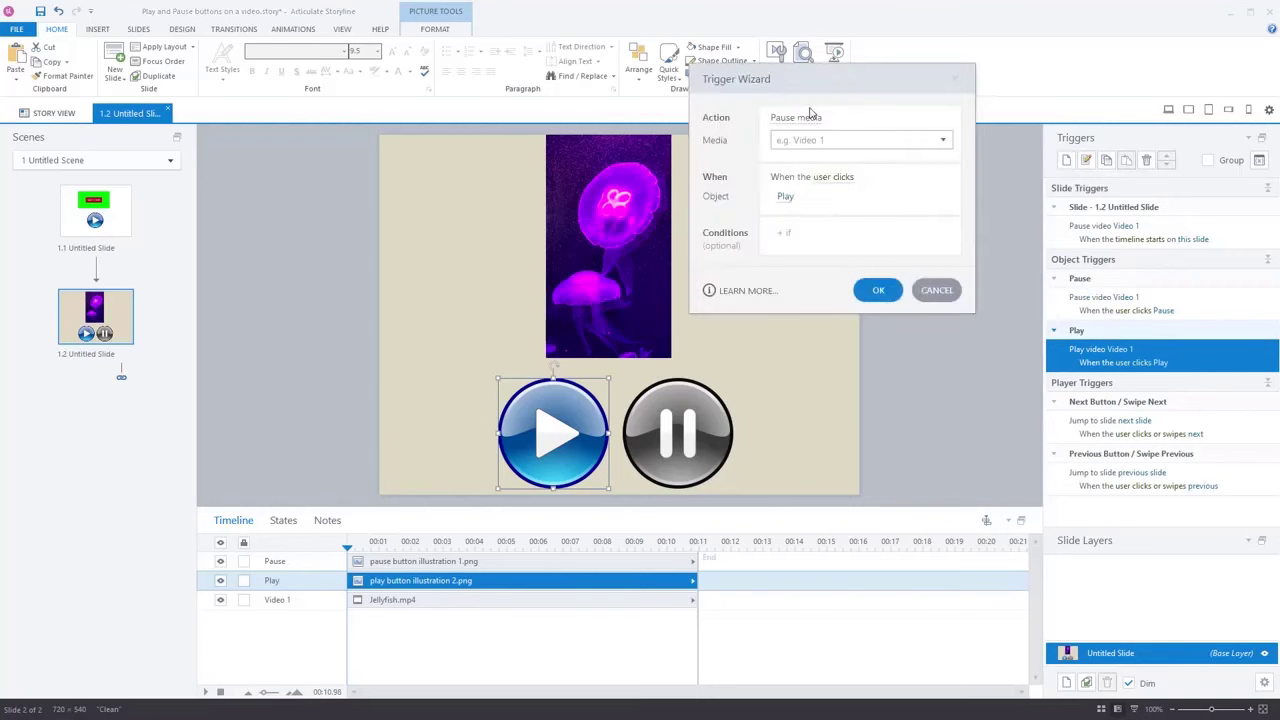
pyautogui.click(811, 119)
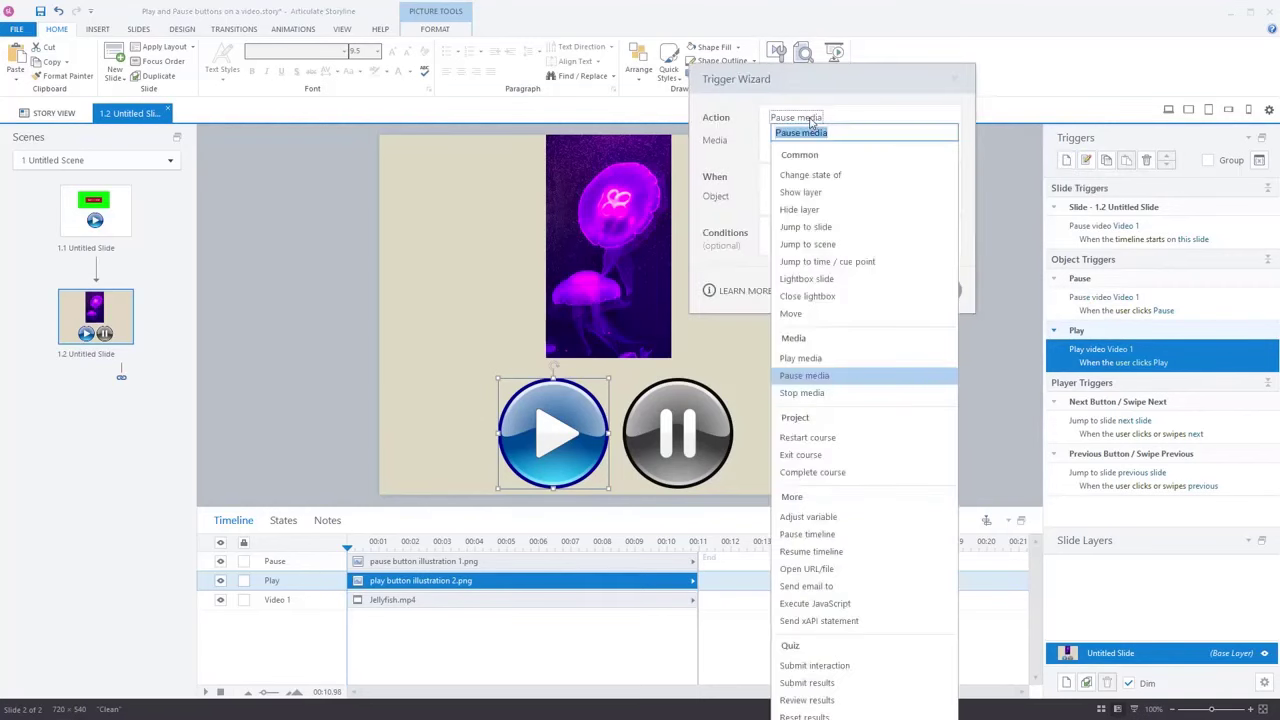
pyautogui.click(845, 177)
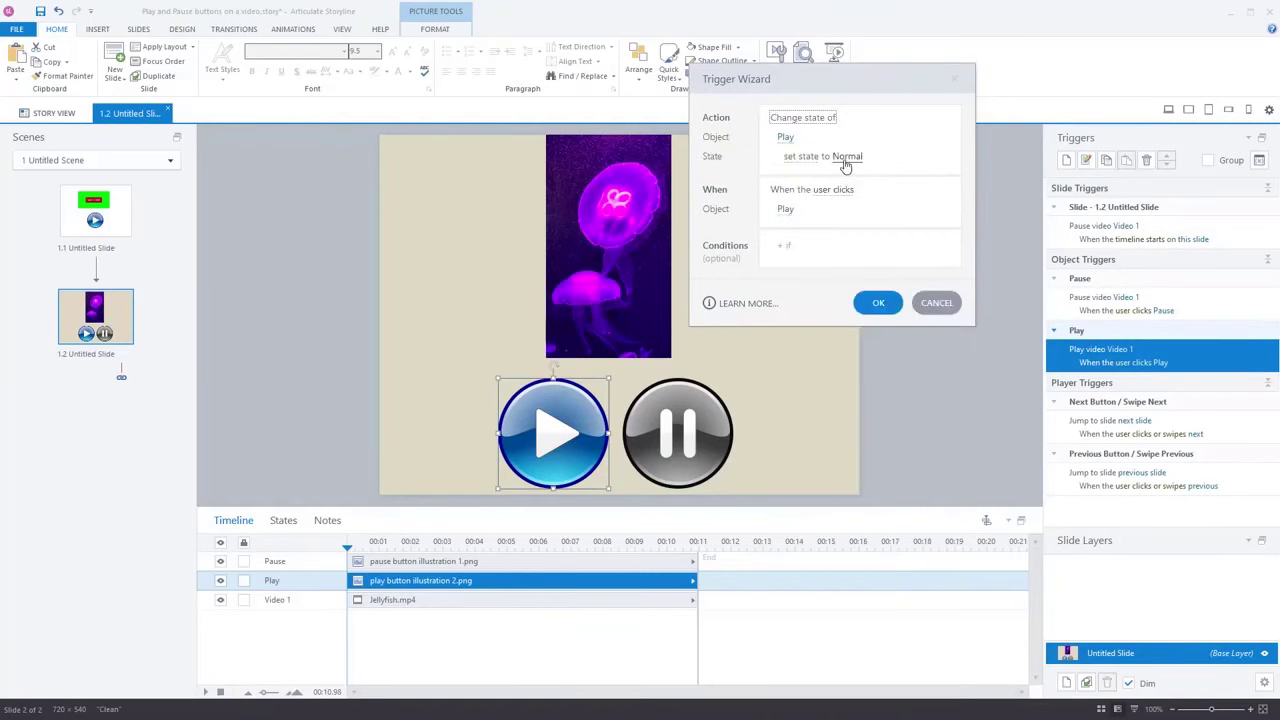
pyautogui.click(847, 160)
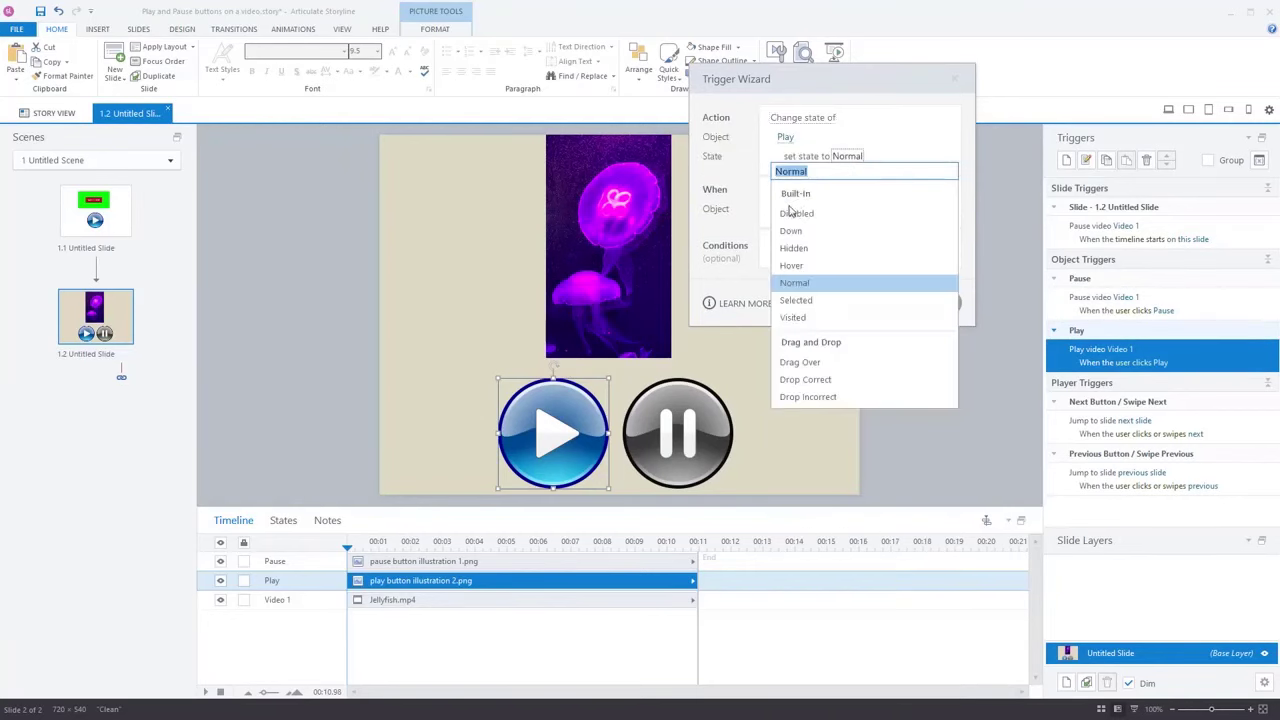
pyautogui.click(795, 249)
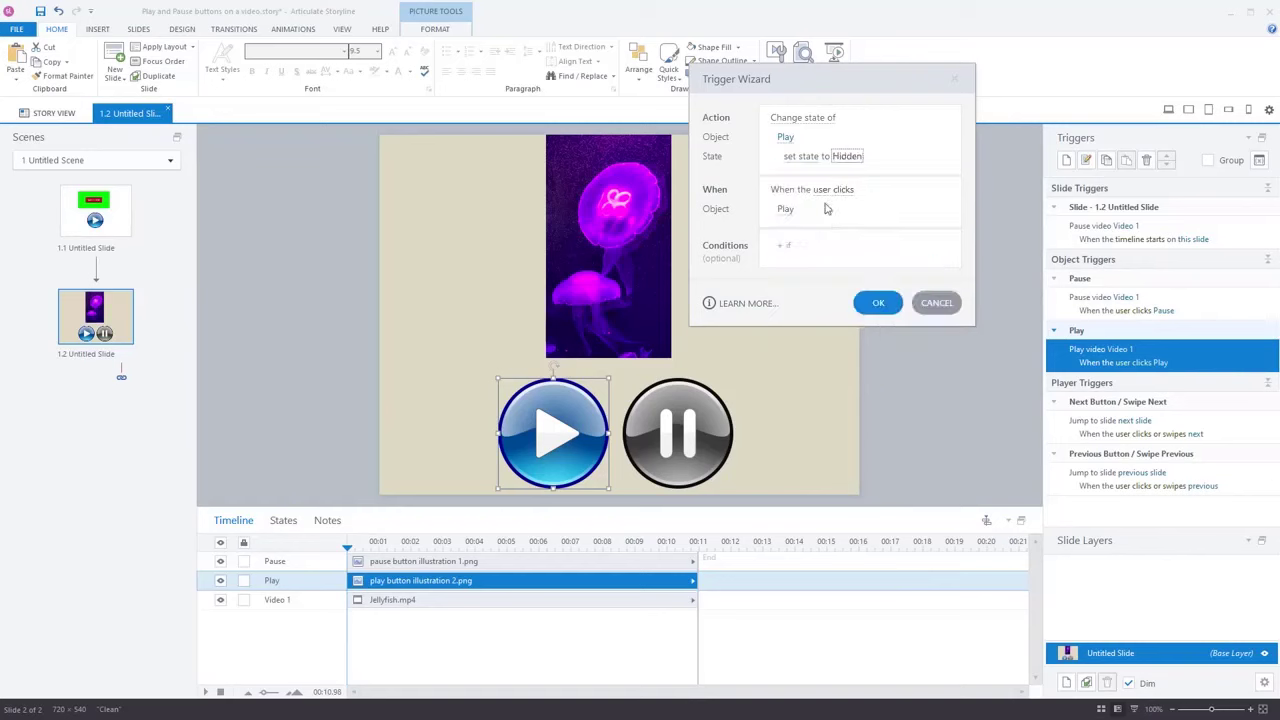
pyautogui.click(875, 296)
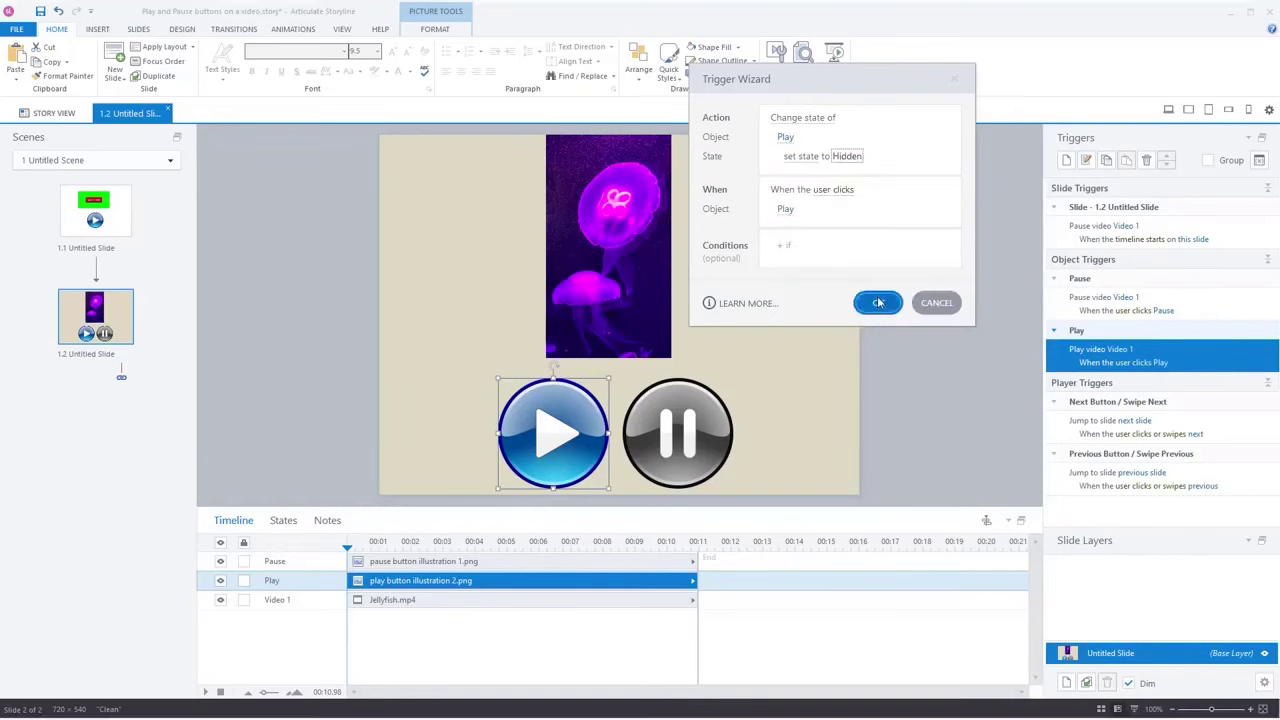
# Add a trigger that sets the state of Pause to Normal when the user clicks Play
pyautogui.click(1066, 160)
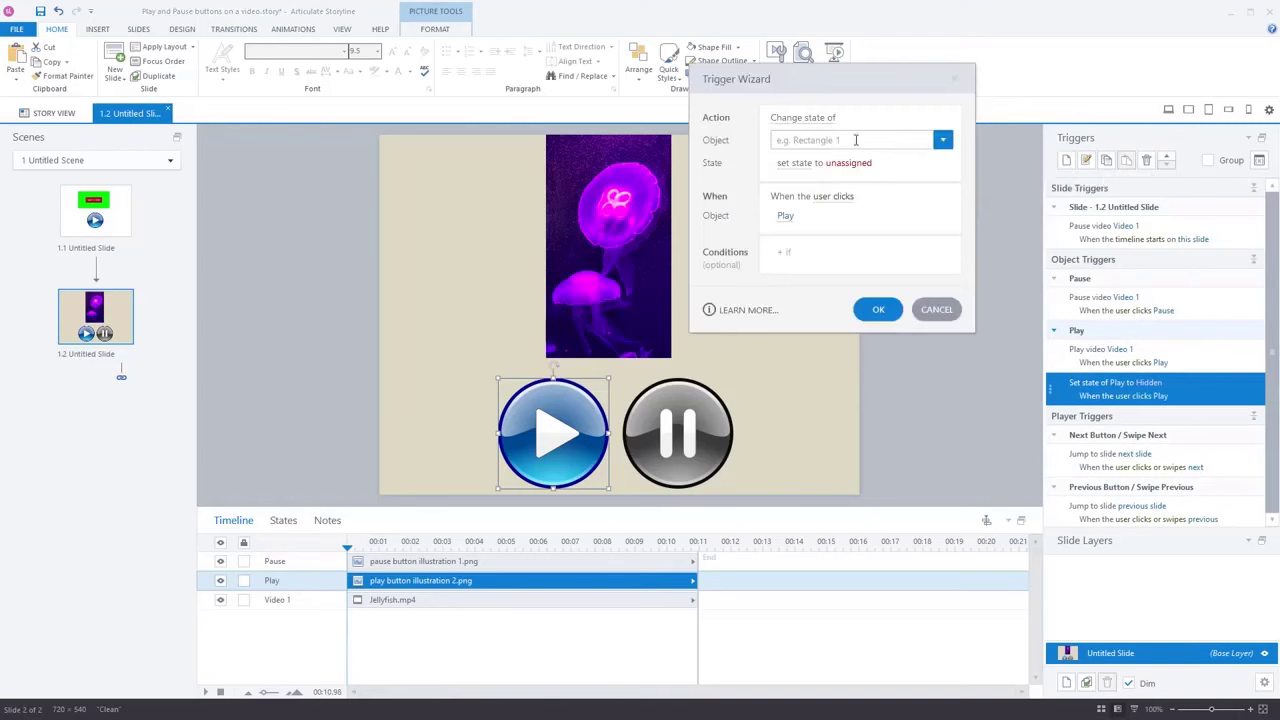
pyautogui.click(855, 140)
pyautogui.click(800, 205)
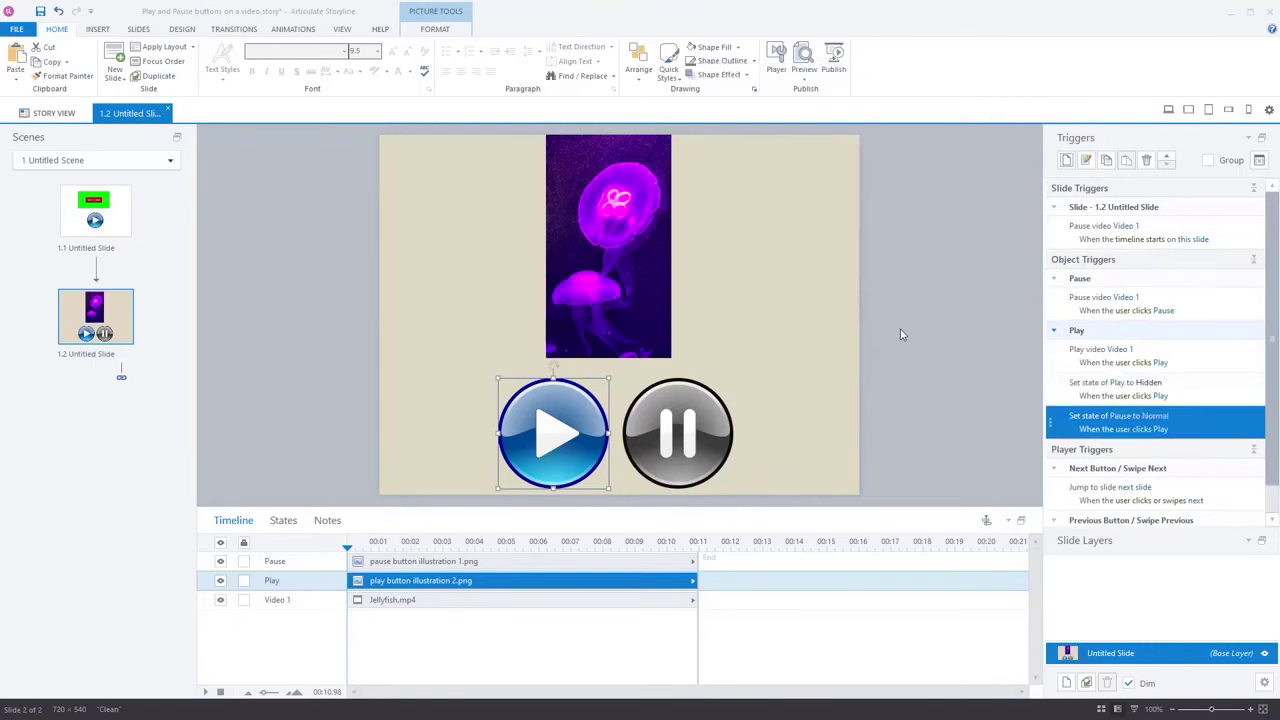
pyautogui.click(876, 303)
pyautogui.click(883, 437)
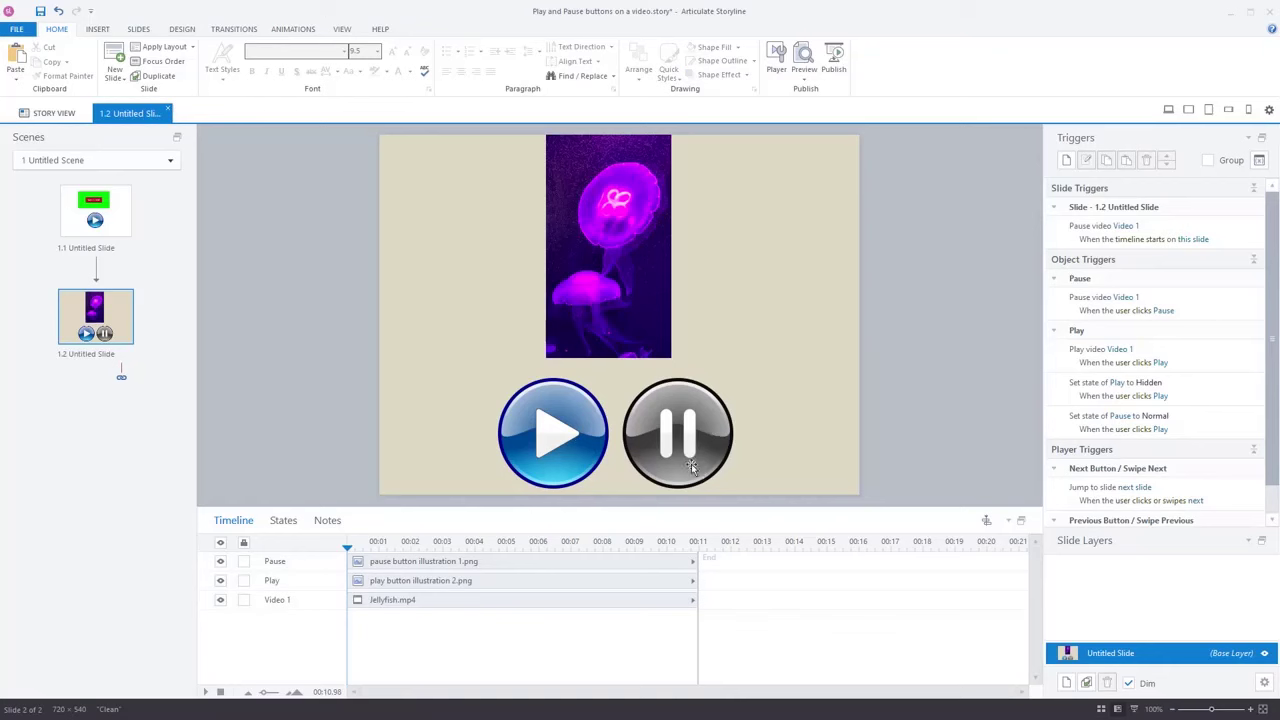
# Add a trigger to the pause button that sets the state of Play to Normal when the user clicks Pause
pyautogui.click(1185, 314)
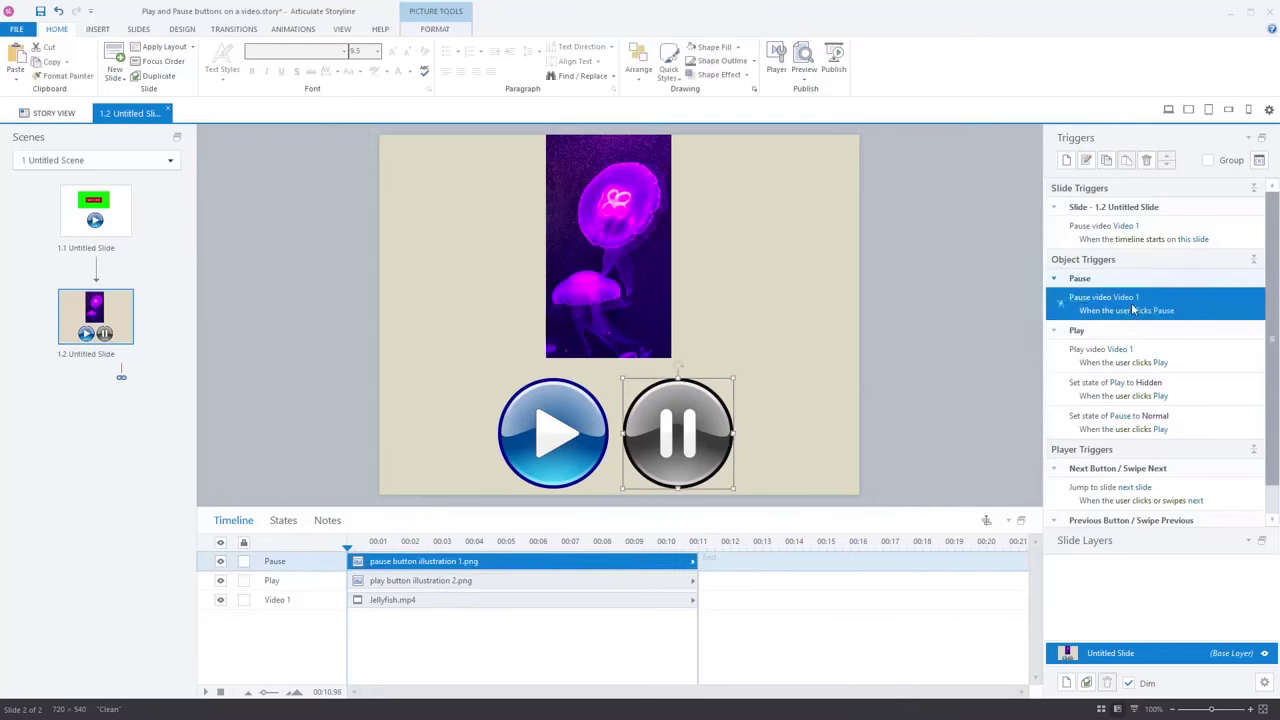
pyautogui.click(1066, 160)
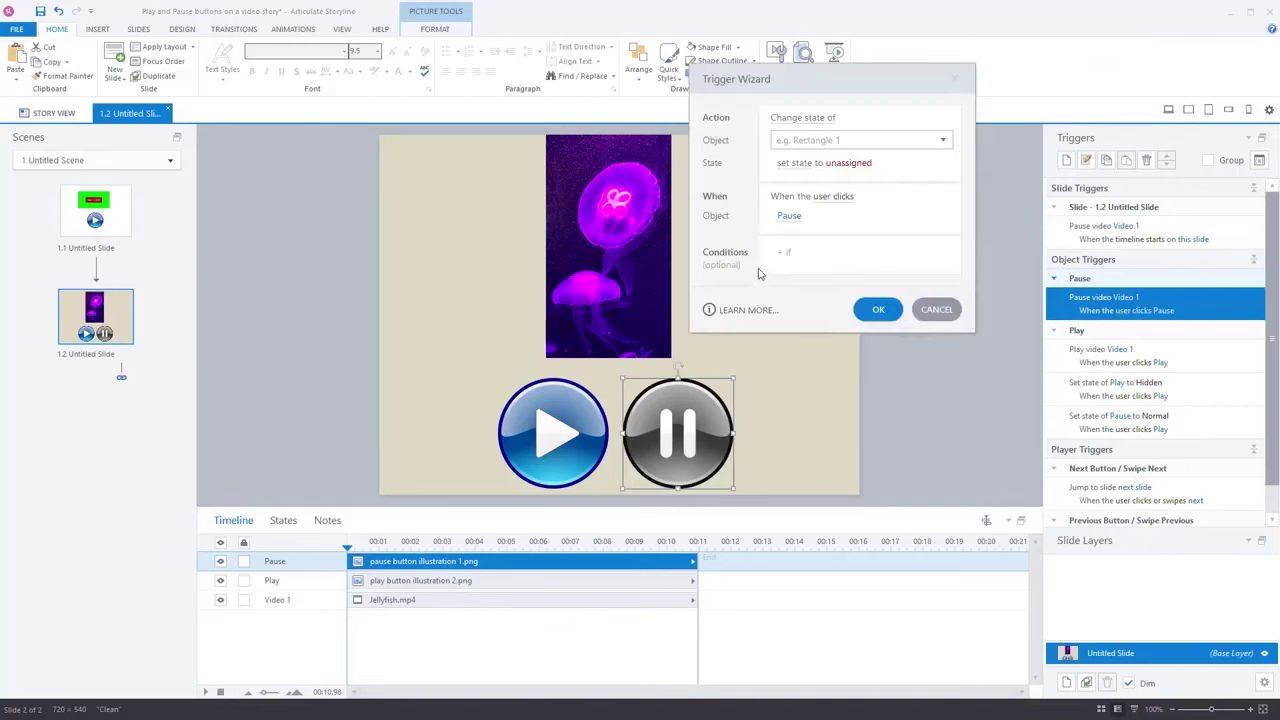
pyautogui.click(834, 141)
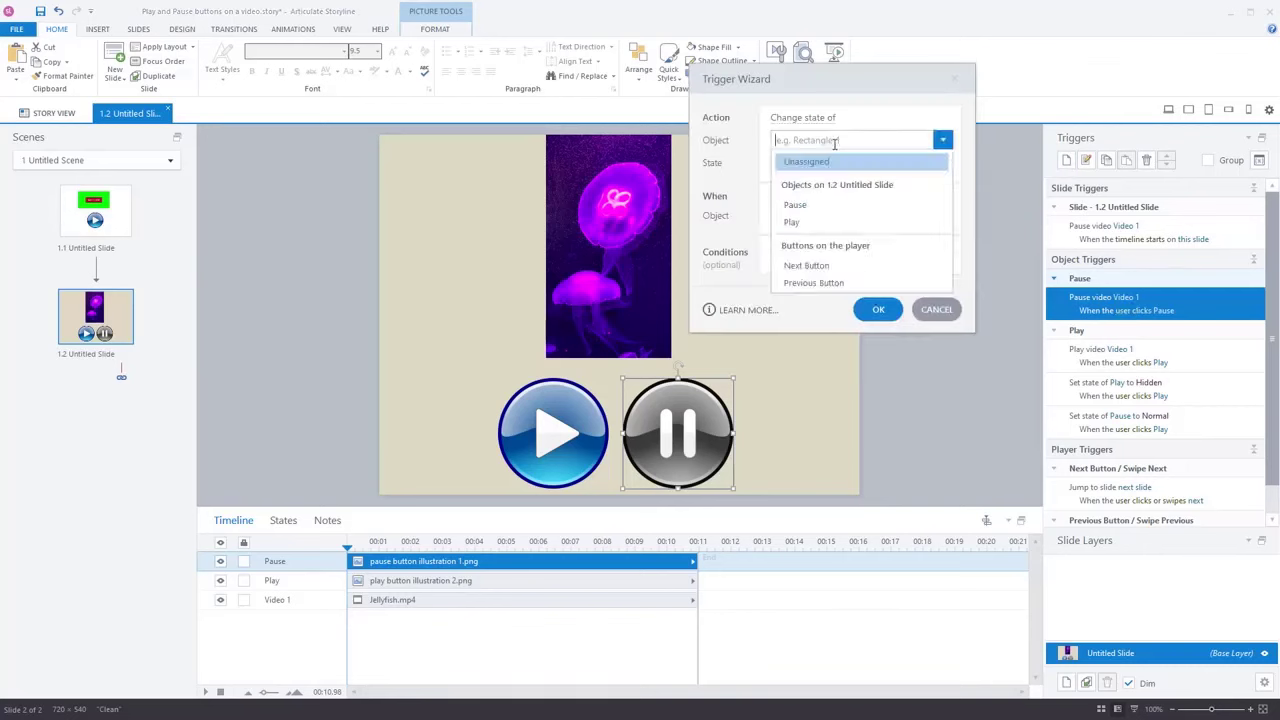
pyautogui.click(812, 224)
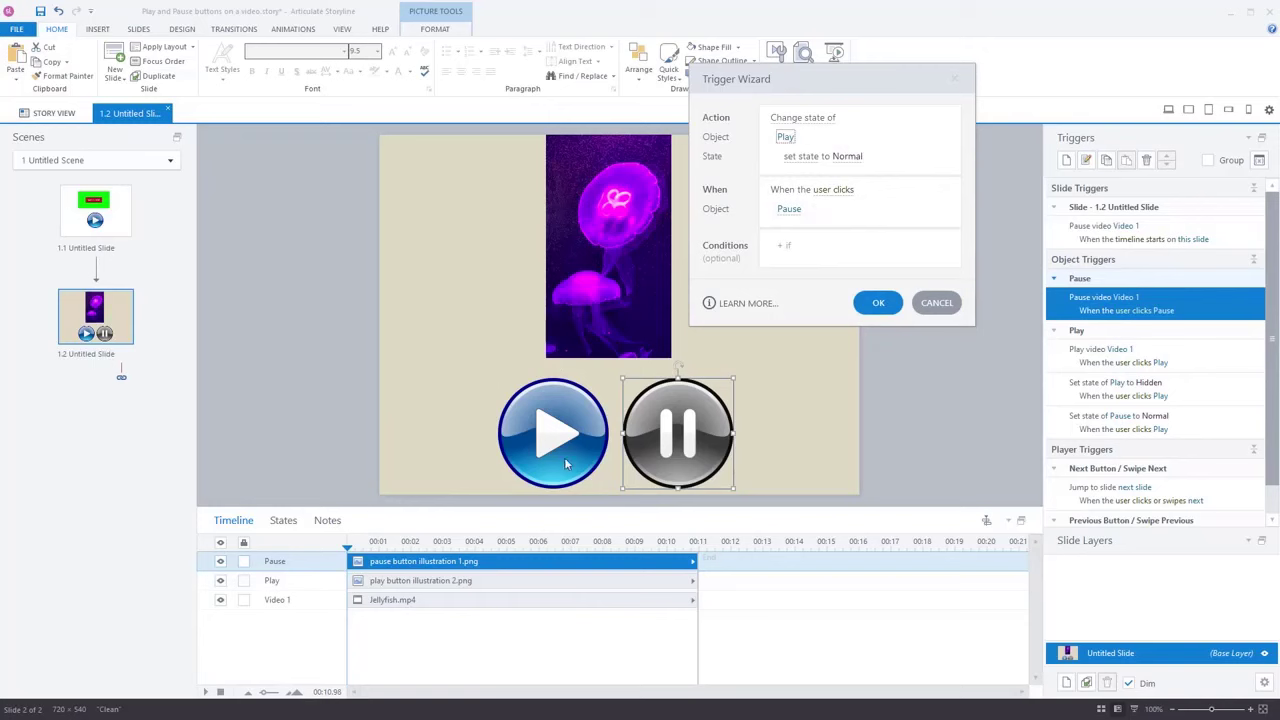
pyautogui.click(878, 303)
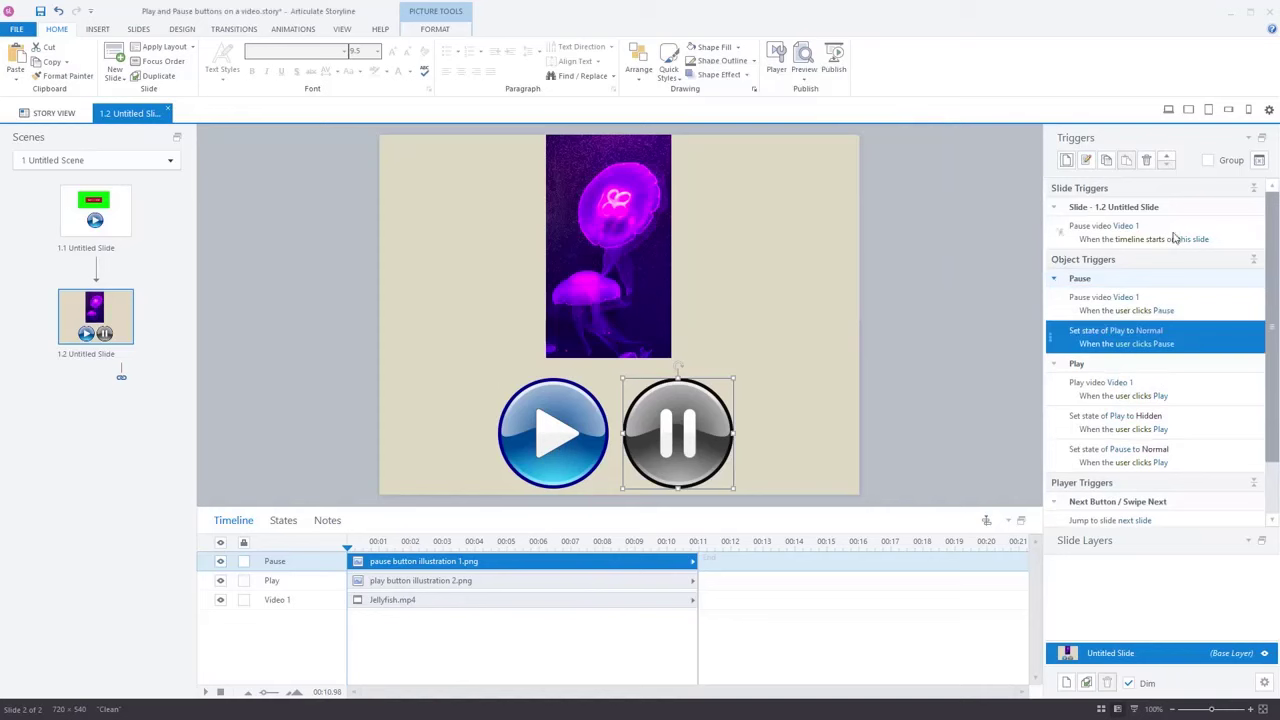
# Add a trigger that sets the state of Pause to Hidden when the user clicks Pause
pyautogui.click(1066, 160)
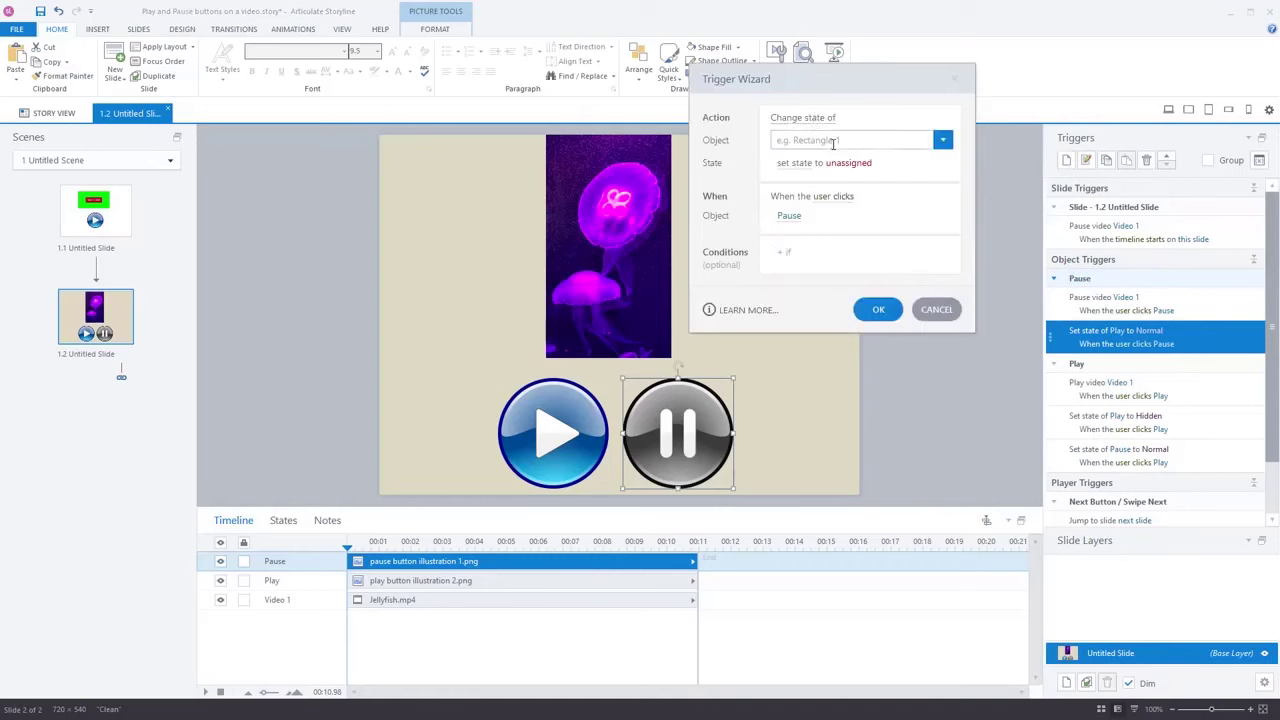
pyautogui.click(831, 140)
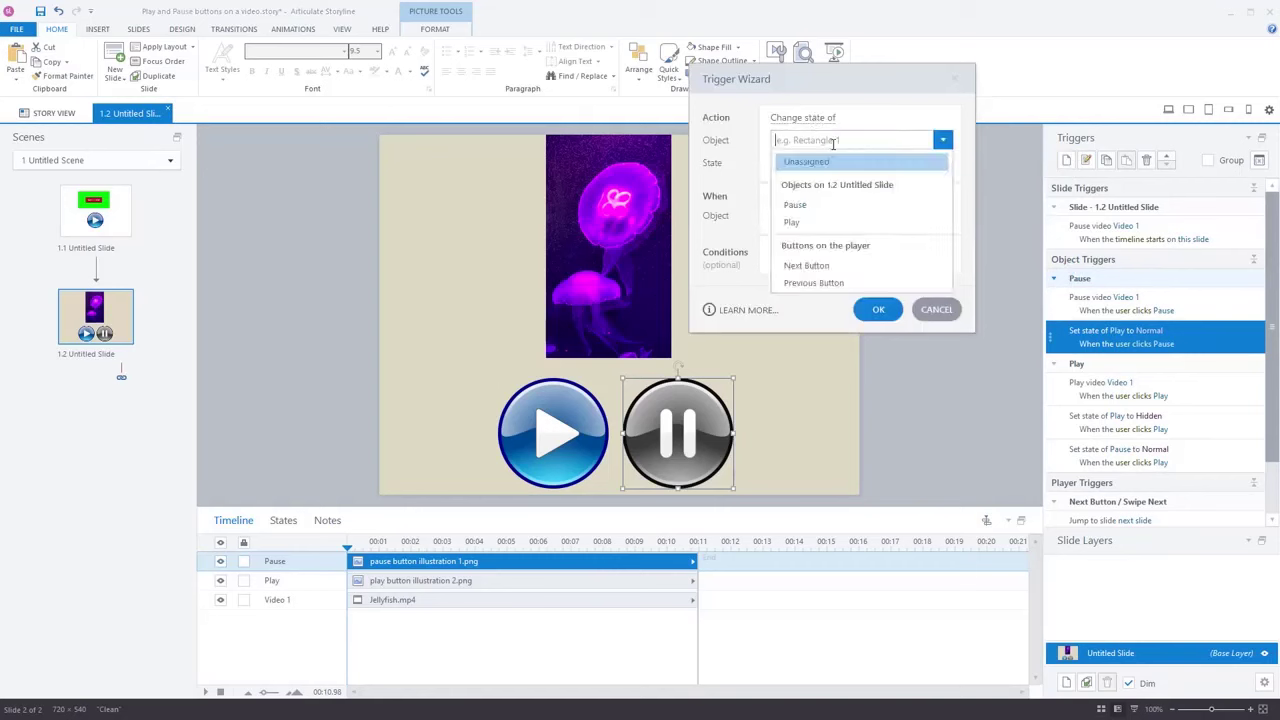
pyautogui.click(811, 208)
pyautogui.click(854, 160)
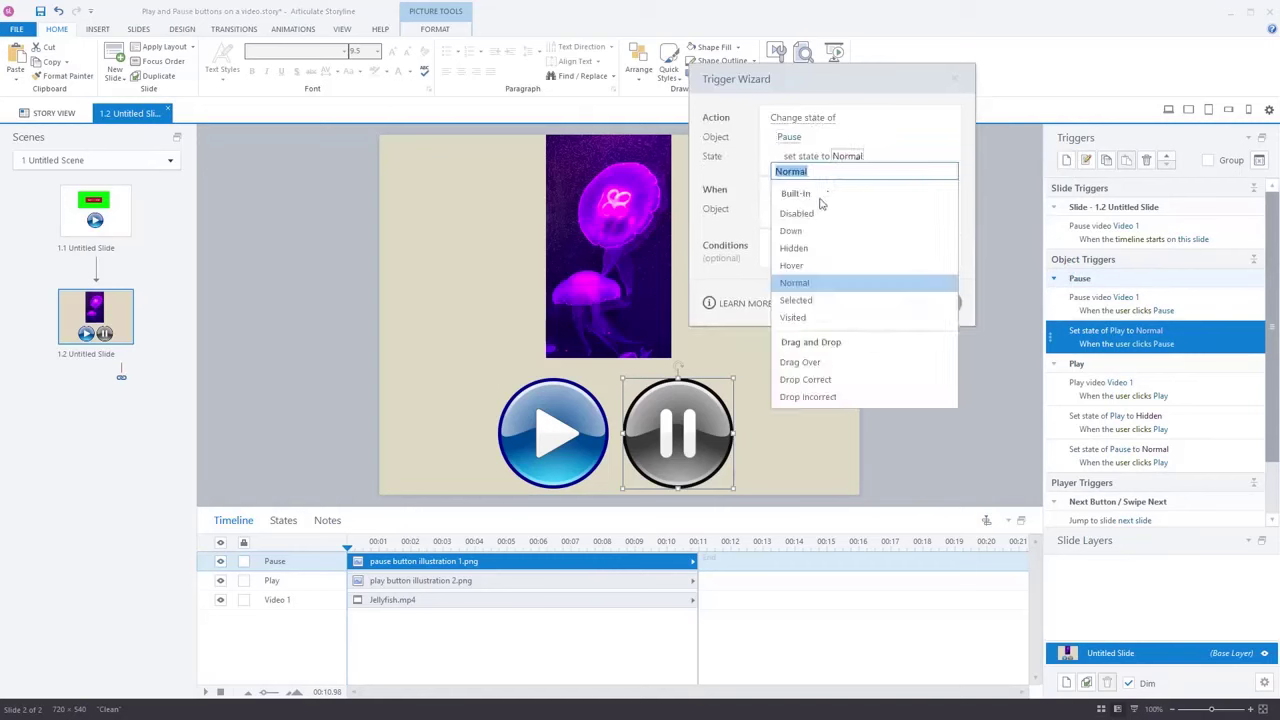
pyautogui.click(810, 250)
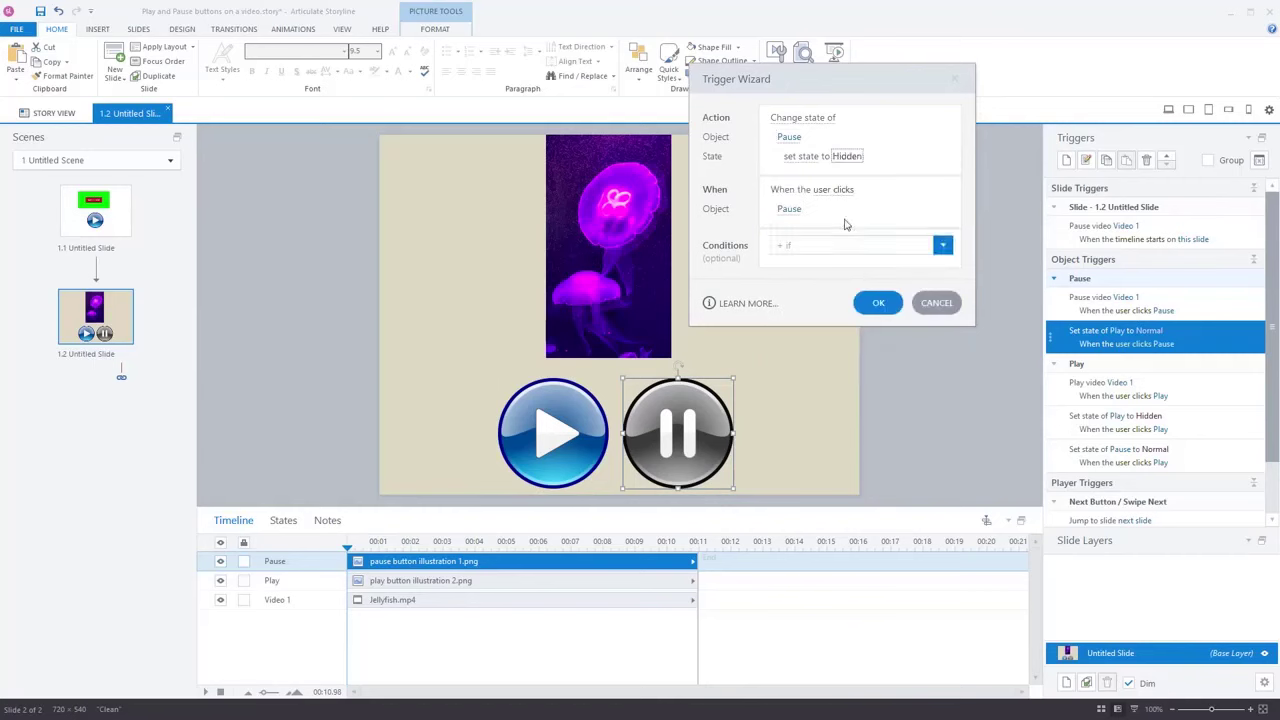
pyautogui.click(880, 304)
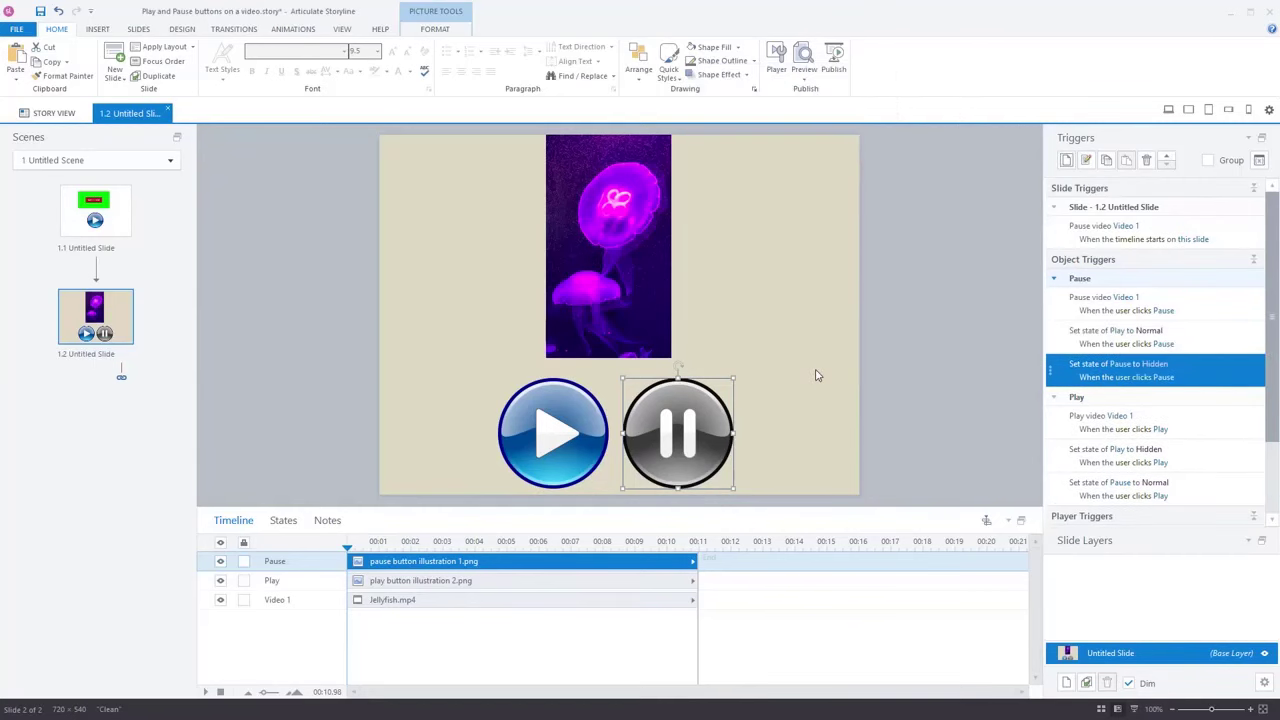
# Preview this slide with the player muted and test the play and pause buttons alternately on the jellyfish video
pyautogui.click(804, 79)
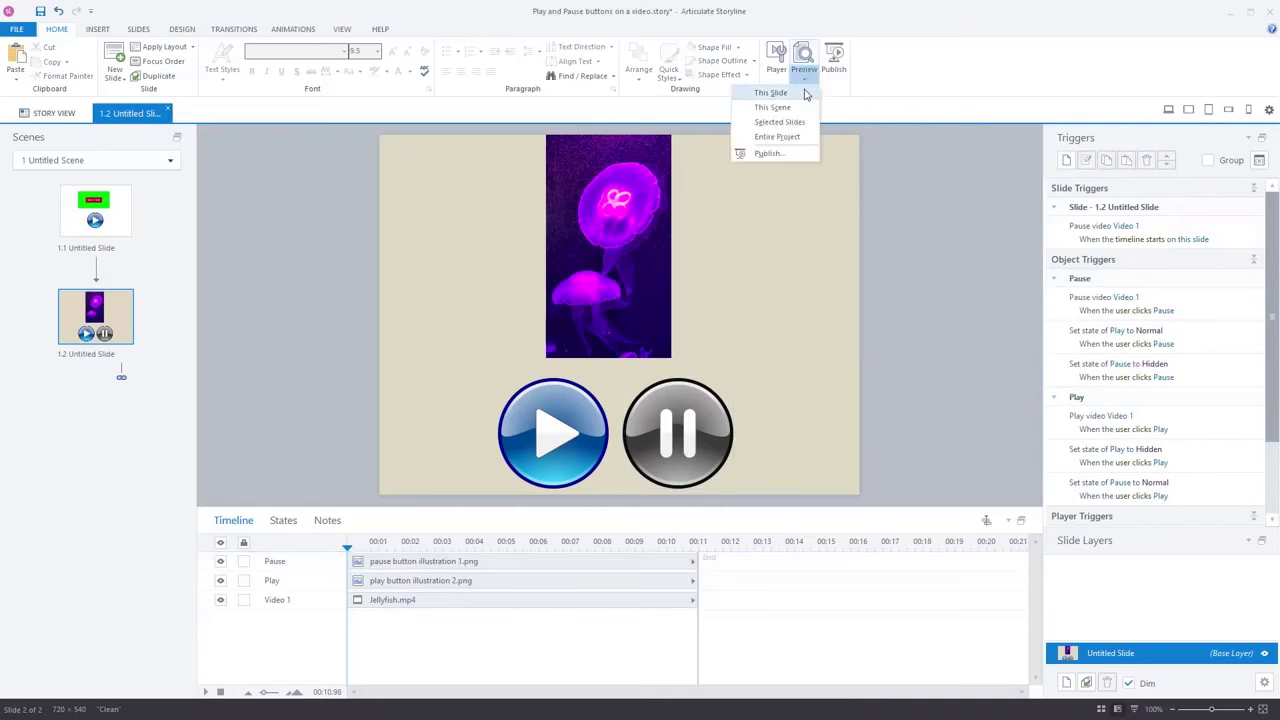
pyautogui.click(799, 97)
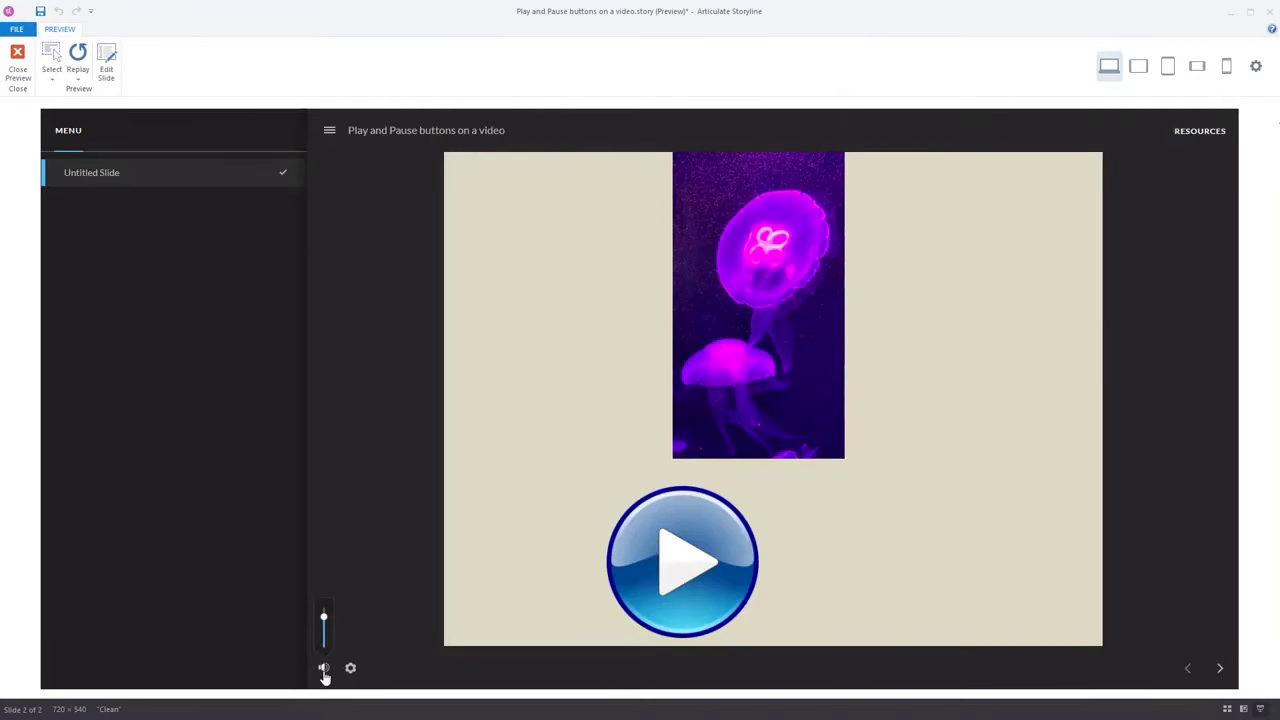
pyautogui.click(323, 668)
pyautogui.click(689, 563)
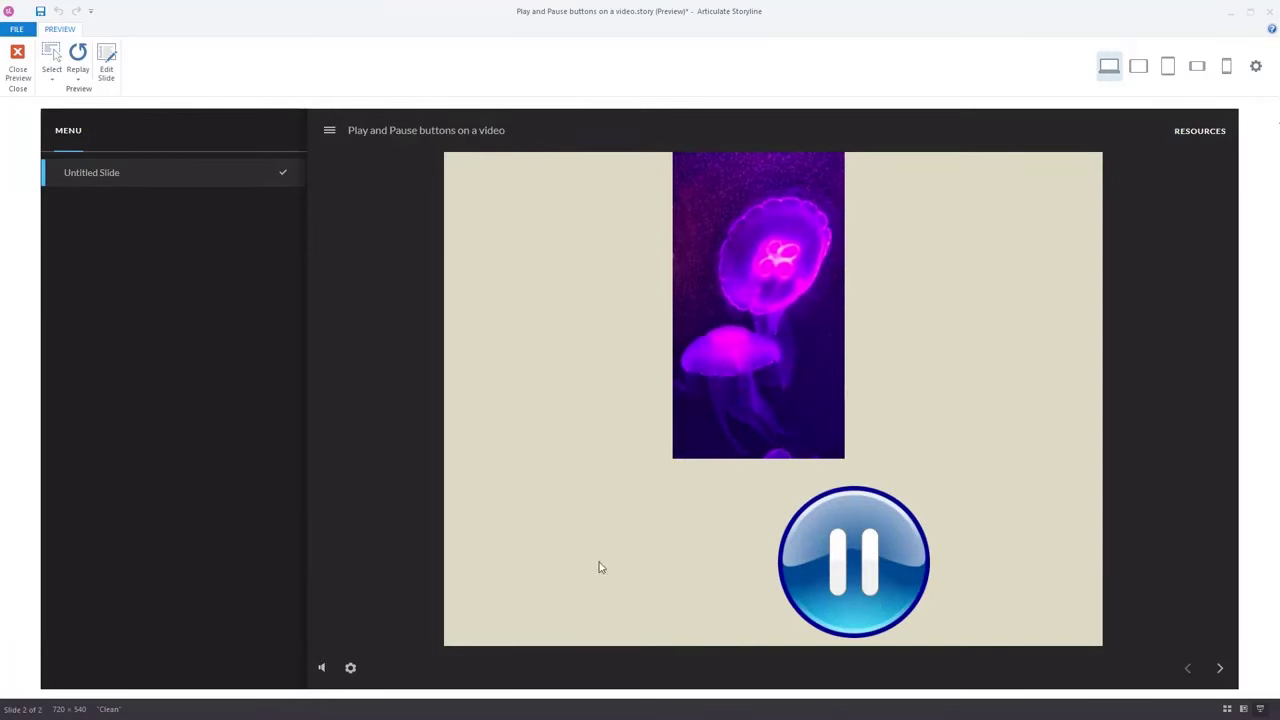
pyautogui.click(847, 575)
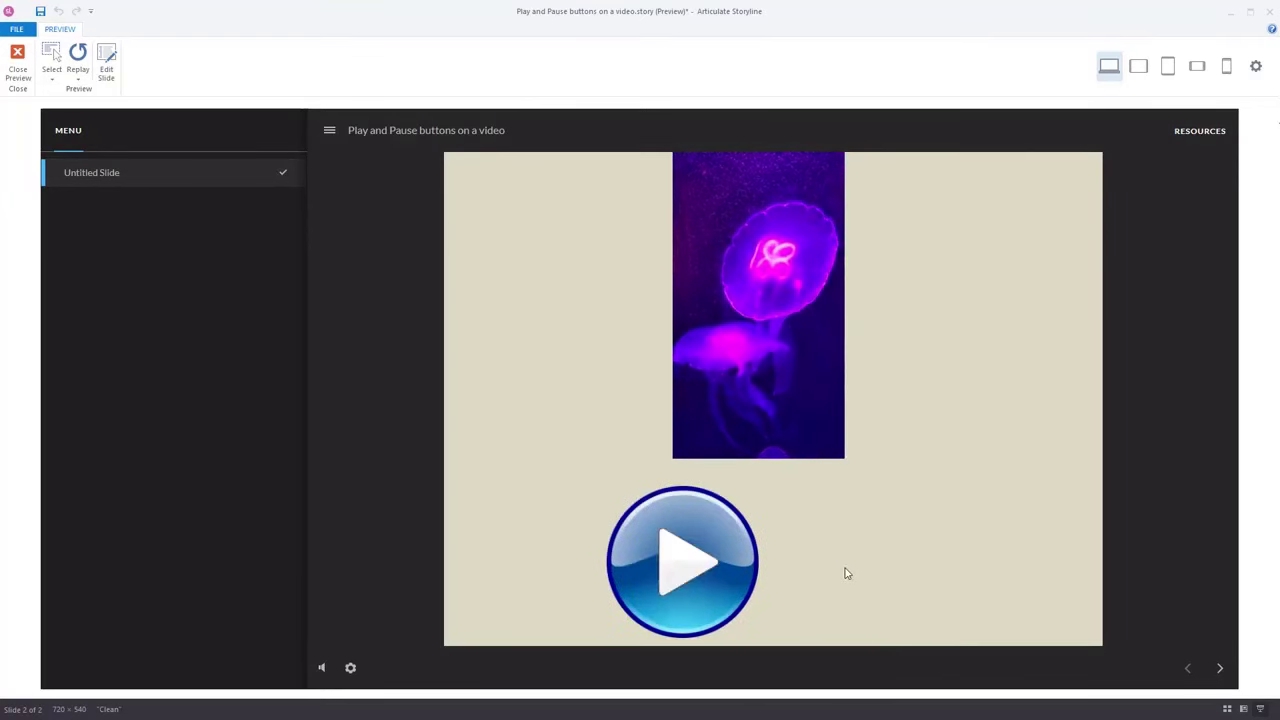
pyautogui.click(694, 566)
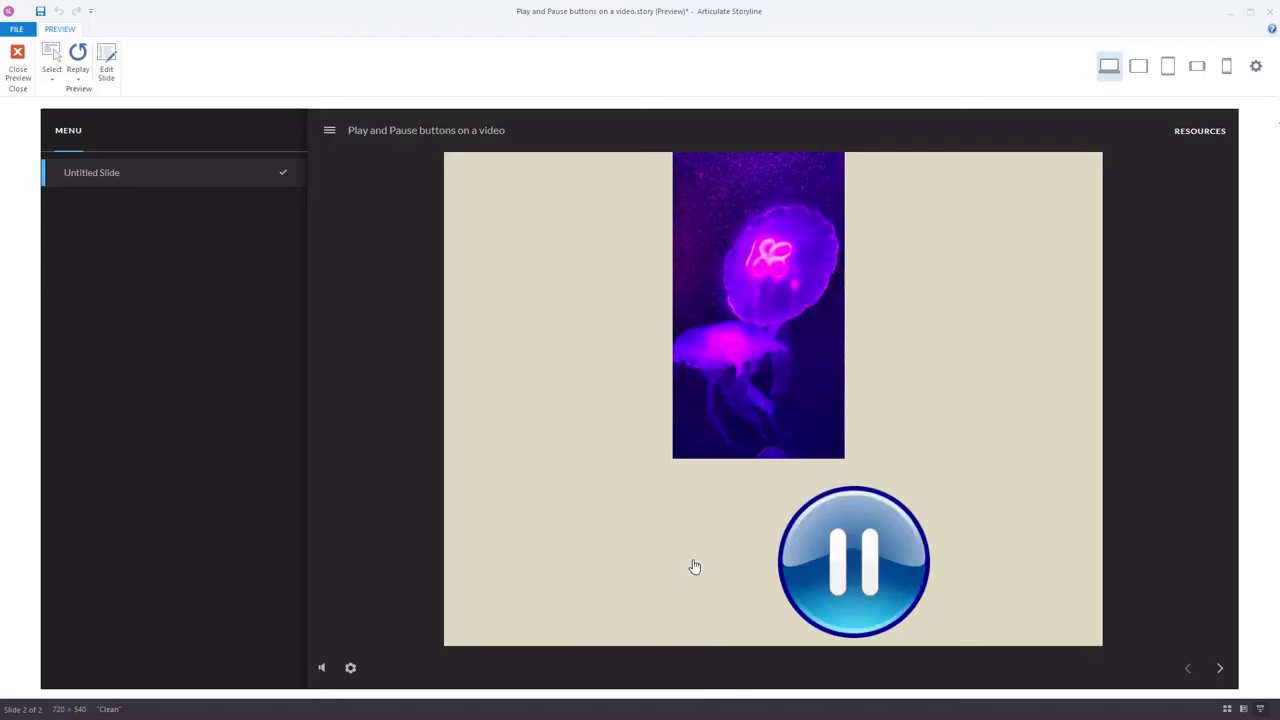
pyautogui.click(861, 565)
pyautogui.click(696, 568)
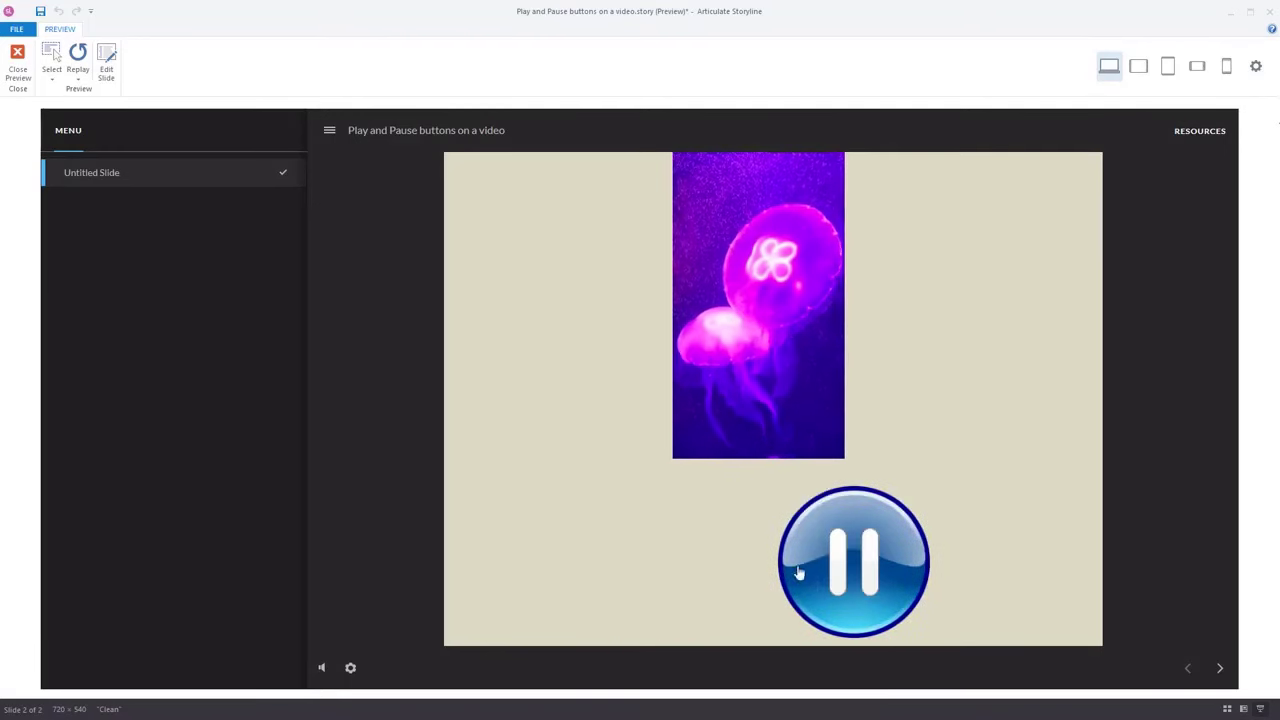
pyautogui.click(780, 574)
pyautogui.click(700, 584)
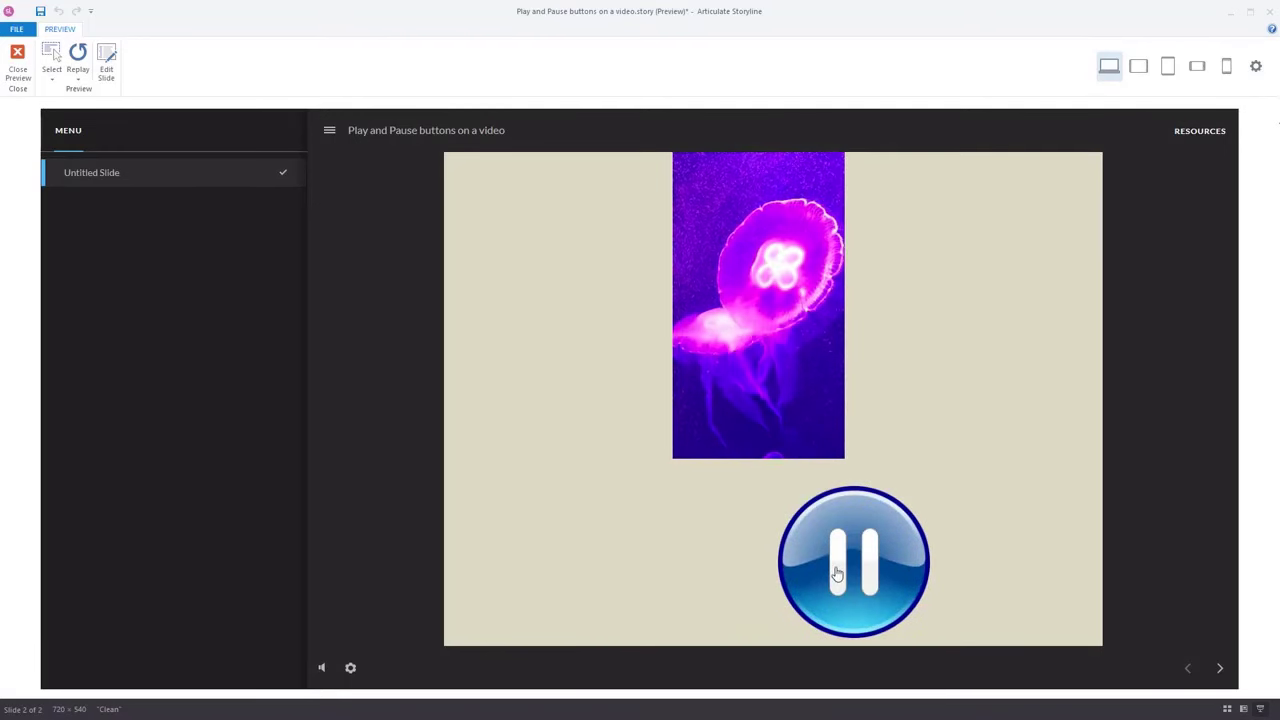
# Test the pause and play buttons alternately on the jellyfish video and close the preview
pyautogui.click(895, 602)
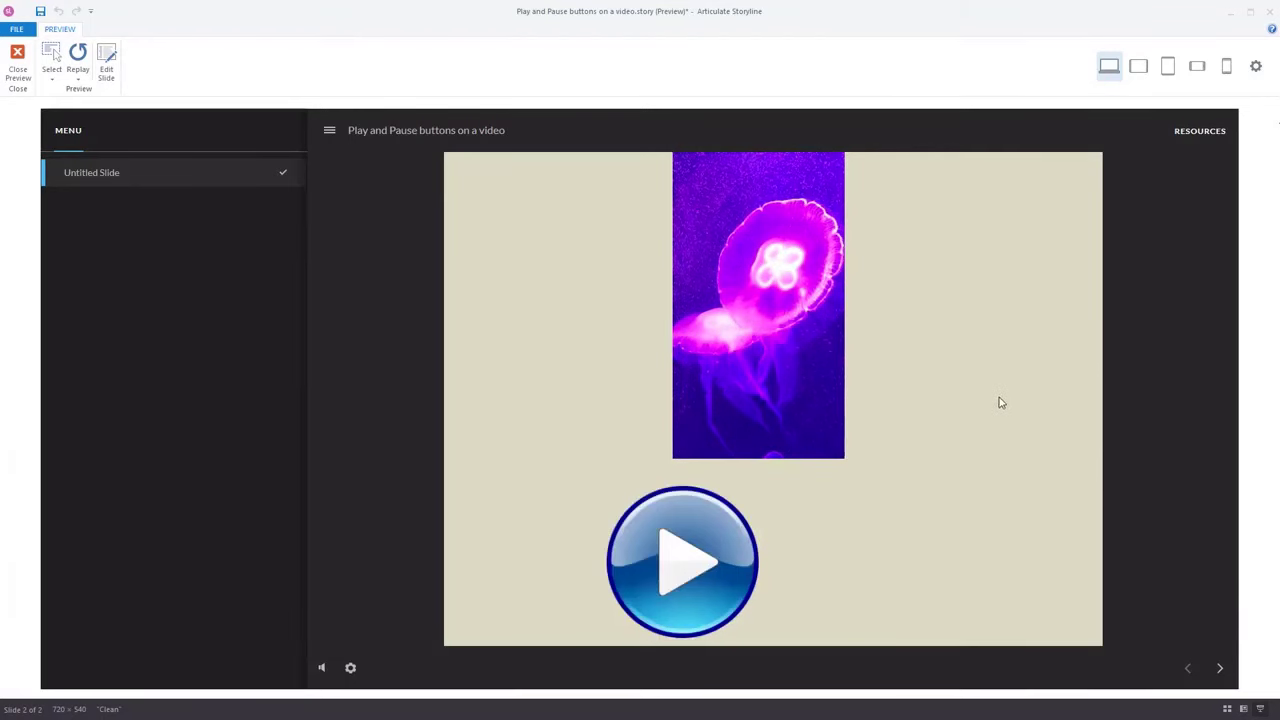
pyautogui.click(704, 584)
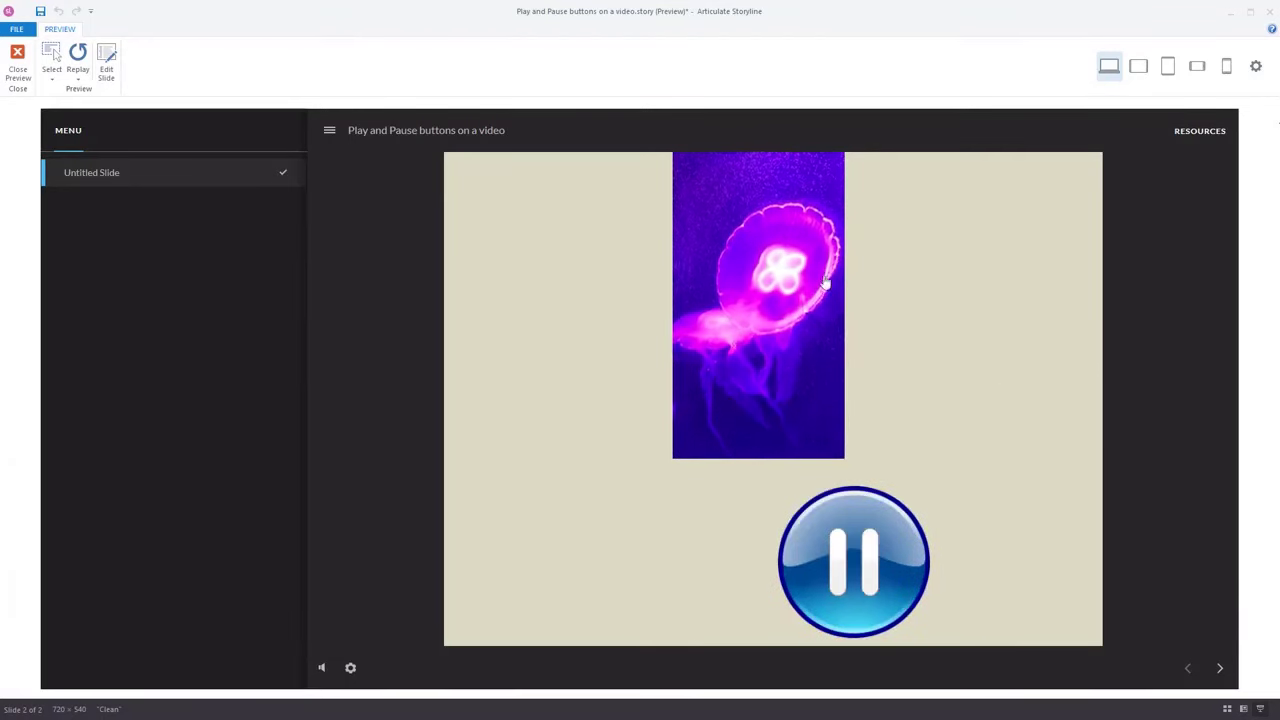
pyautogui.click(855, 542)
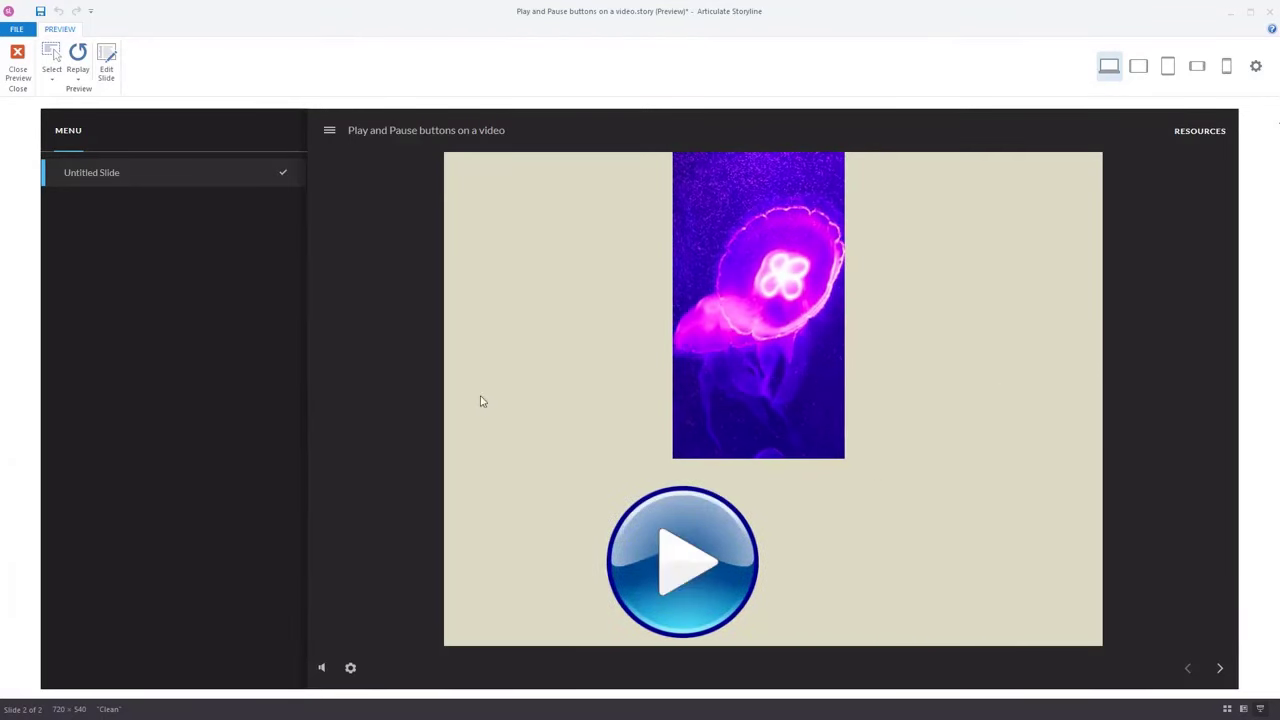
pyautogui.click(20, 62)
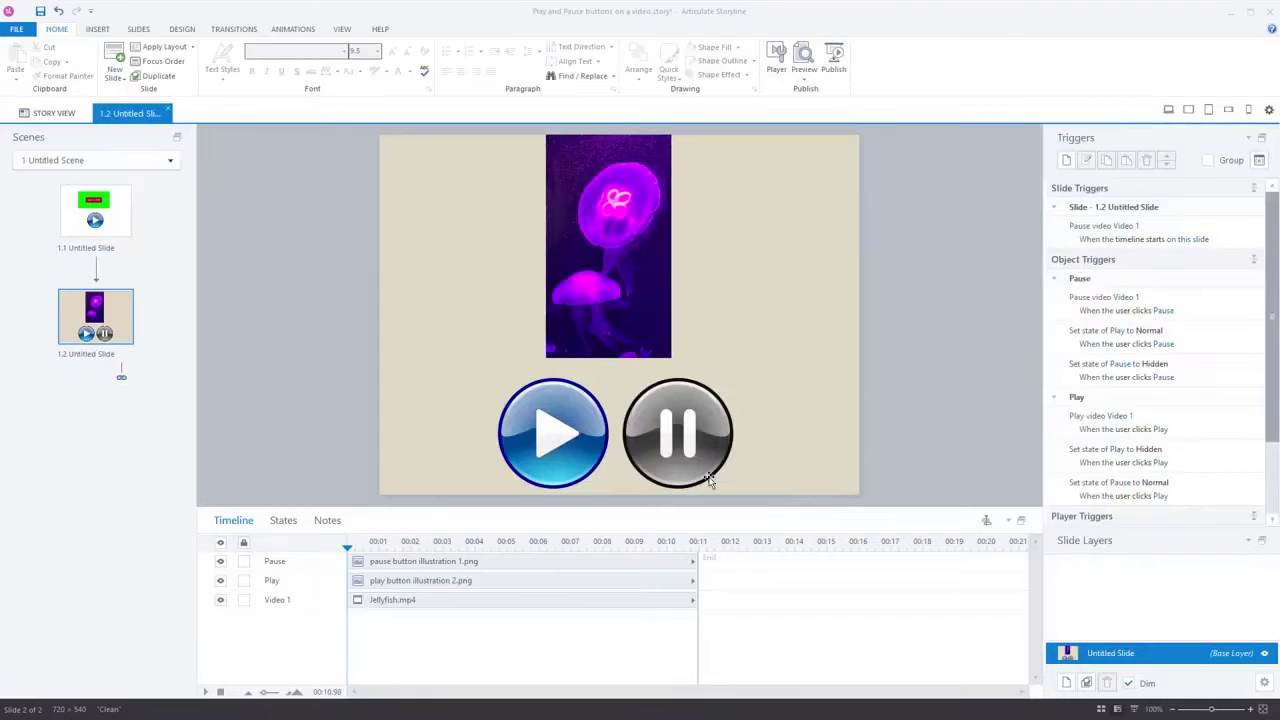
# Move the pause and play pictures so they overlap exactly, centred below the jellyfish video
pyautogui.click(699, 447)
pyautogui.moveTo(699, 447); pyautogui.dragTo(621, 443)
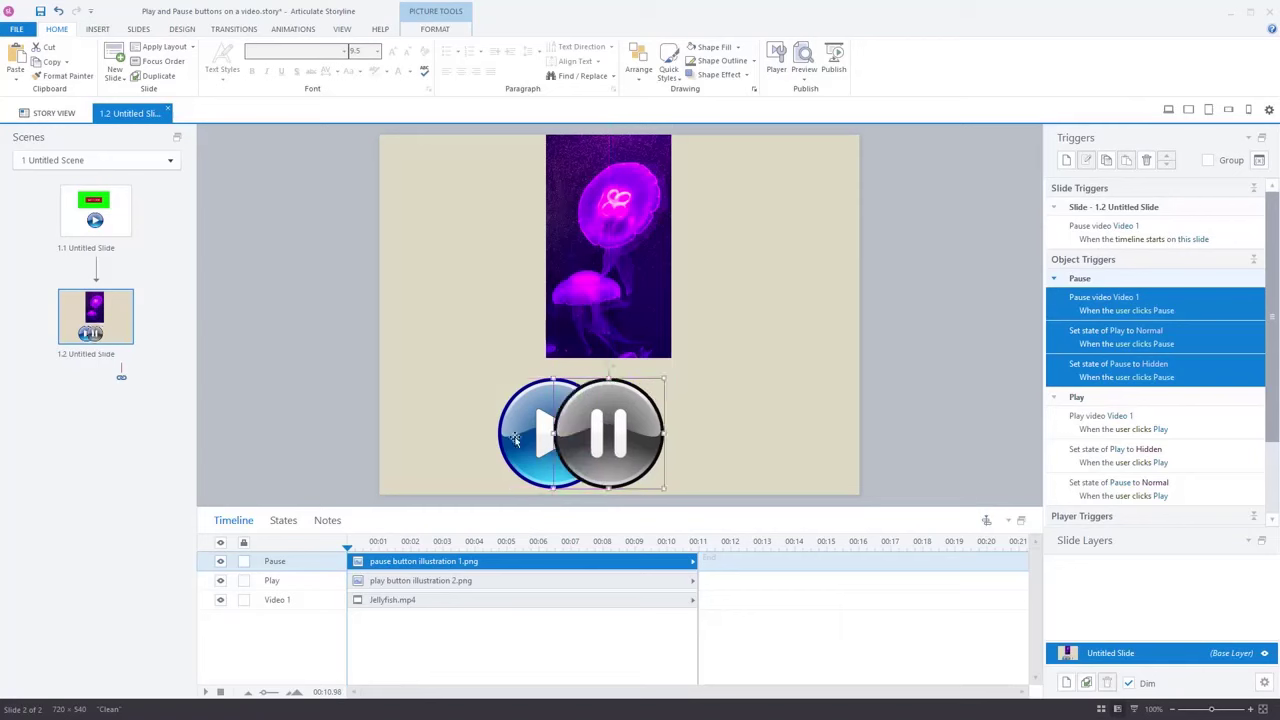
pyautogui.moveTo(517, 439); pyautogui.dragTo(634, 445)
pyautogui.click(827, 404)
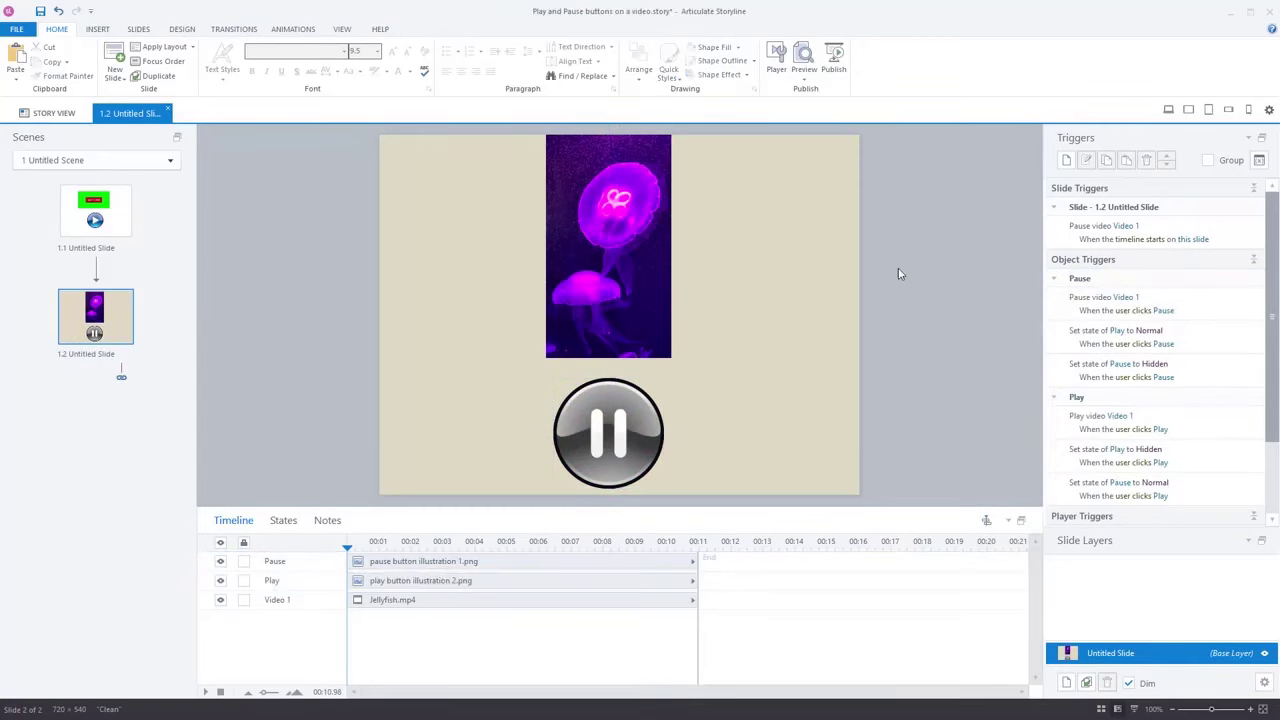
# Reorder the timeline so the Play picture sits above the Pause picture
pyautogui.click(425, 580)
pyautogui.moveTo(430, 580); pyautogui.dragTo(473, 551)
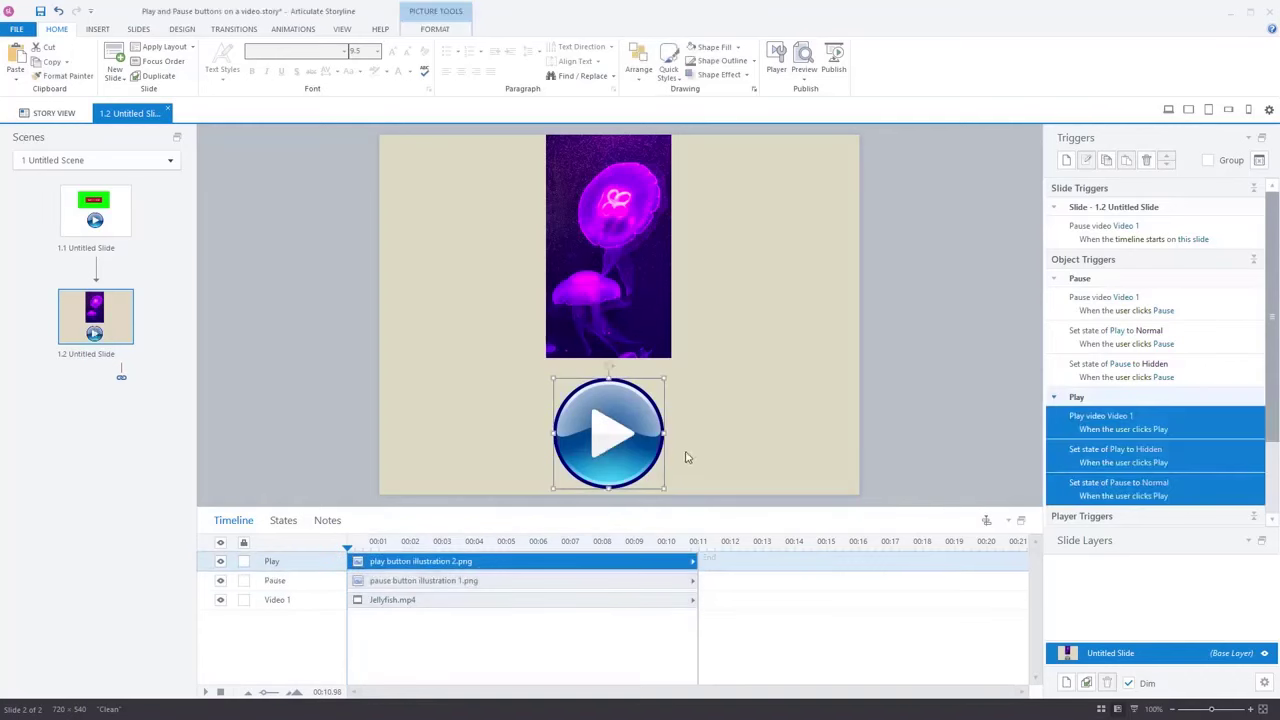
pyautogui.click(765, 403)
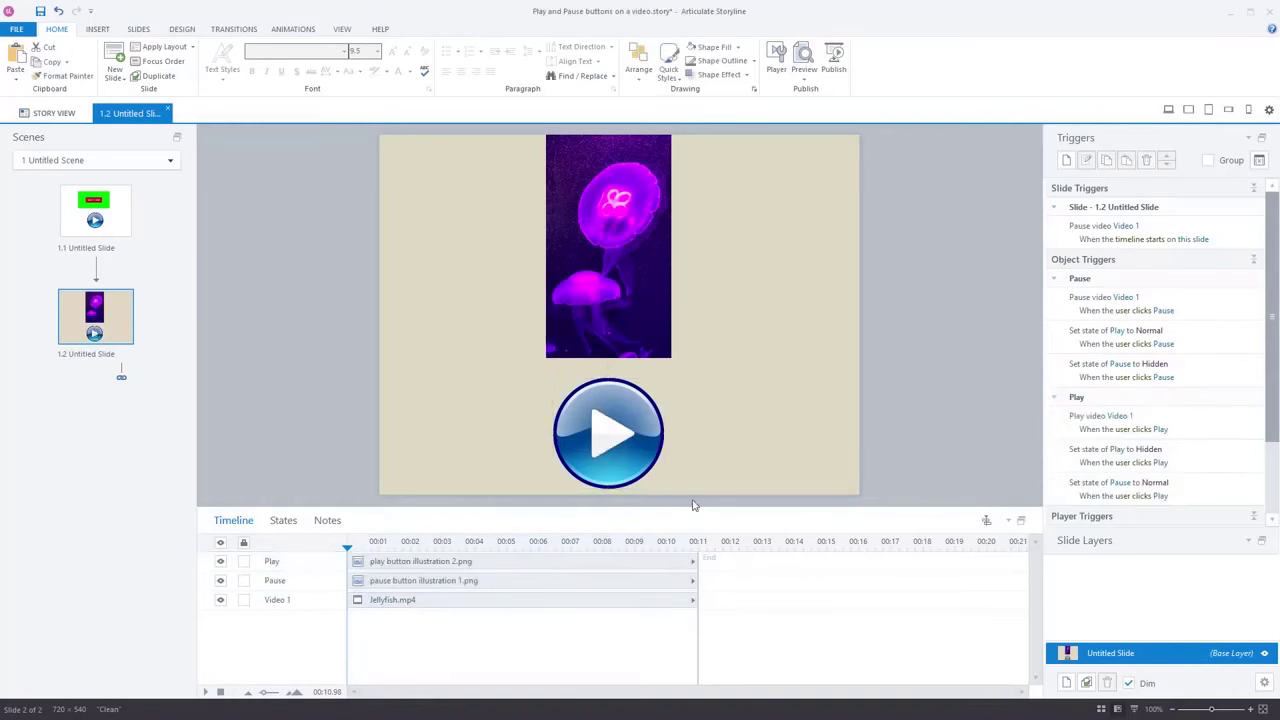
# Preview this slide, test the stacked play and pause buttons alternately on the jellyfish video, and close the preview
pyautogui.click(805, 77)
pyautogui.click(797, 93)
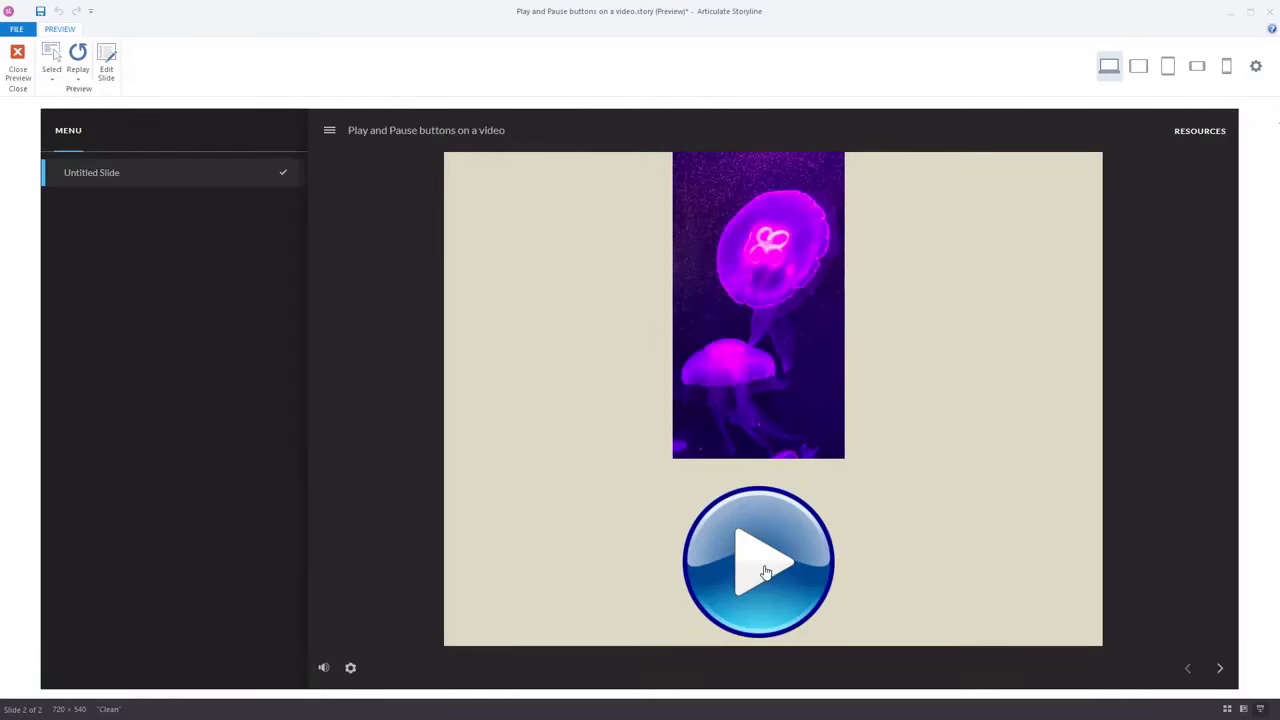
pyautogui.click(765, 571)
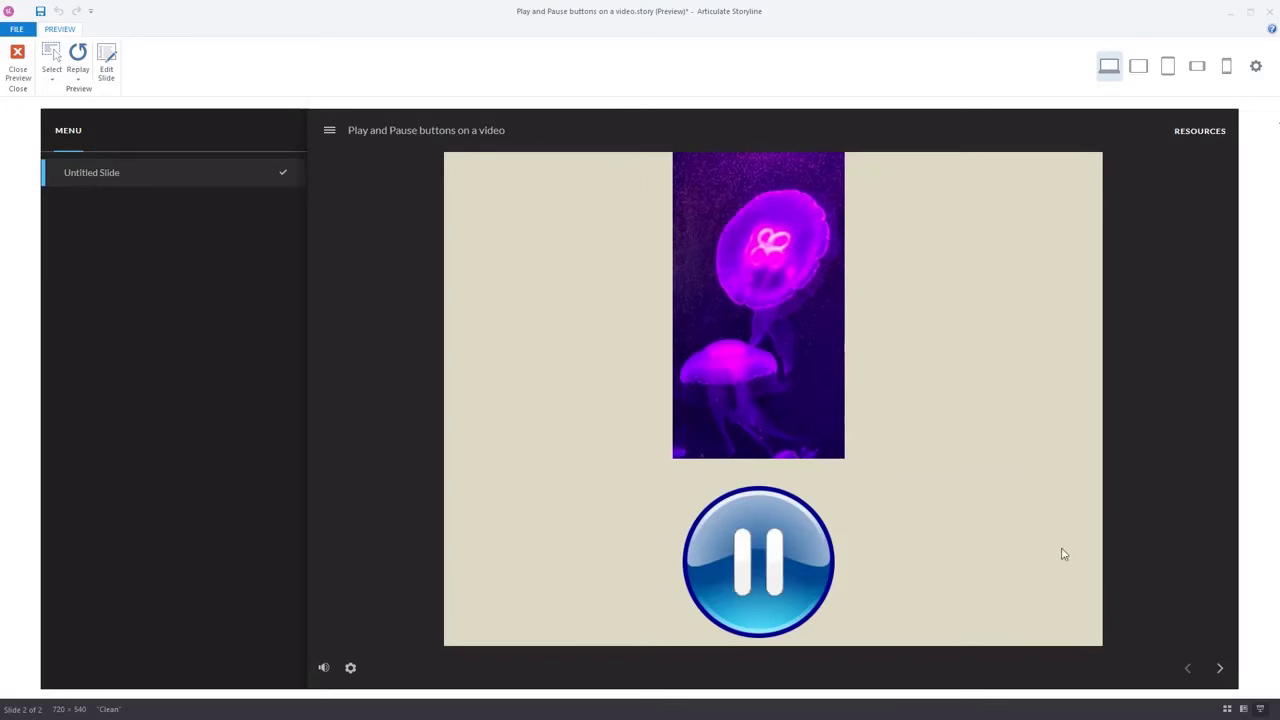
pyautogui.click(782, 580)
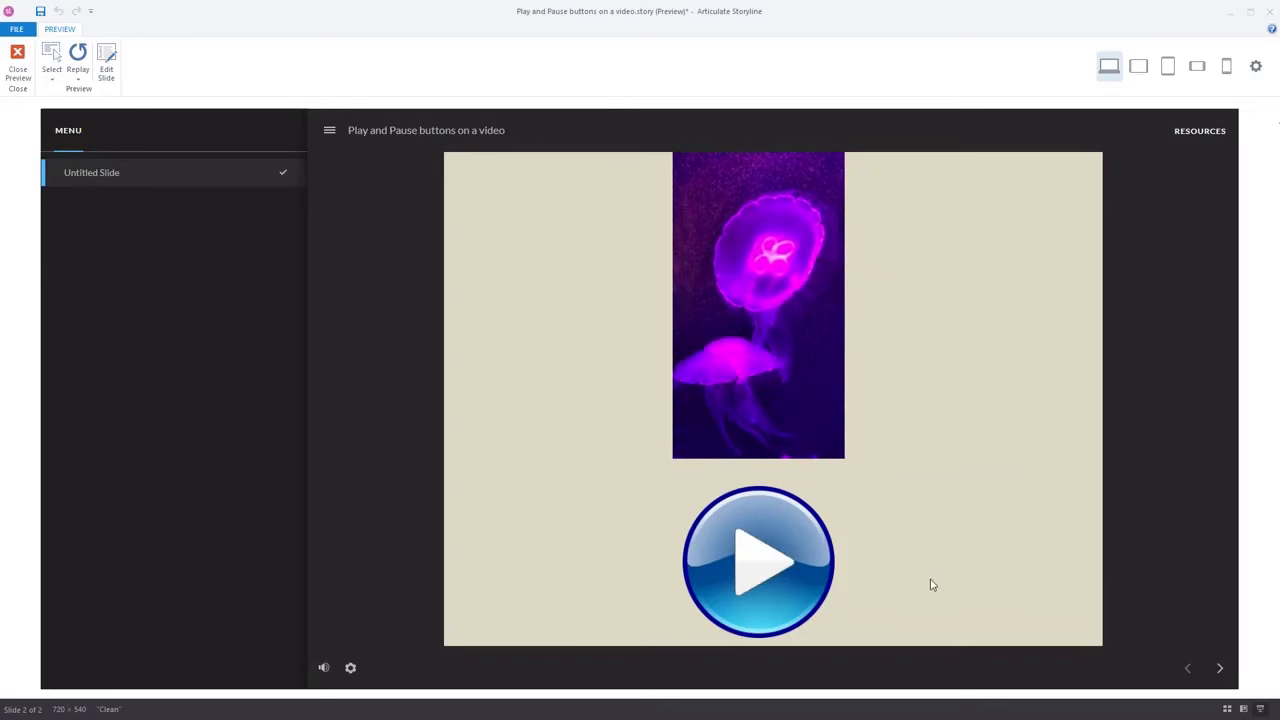
pyautogui.click(779, 581)
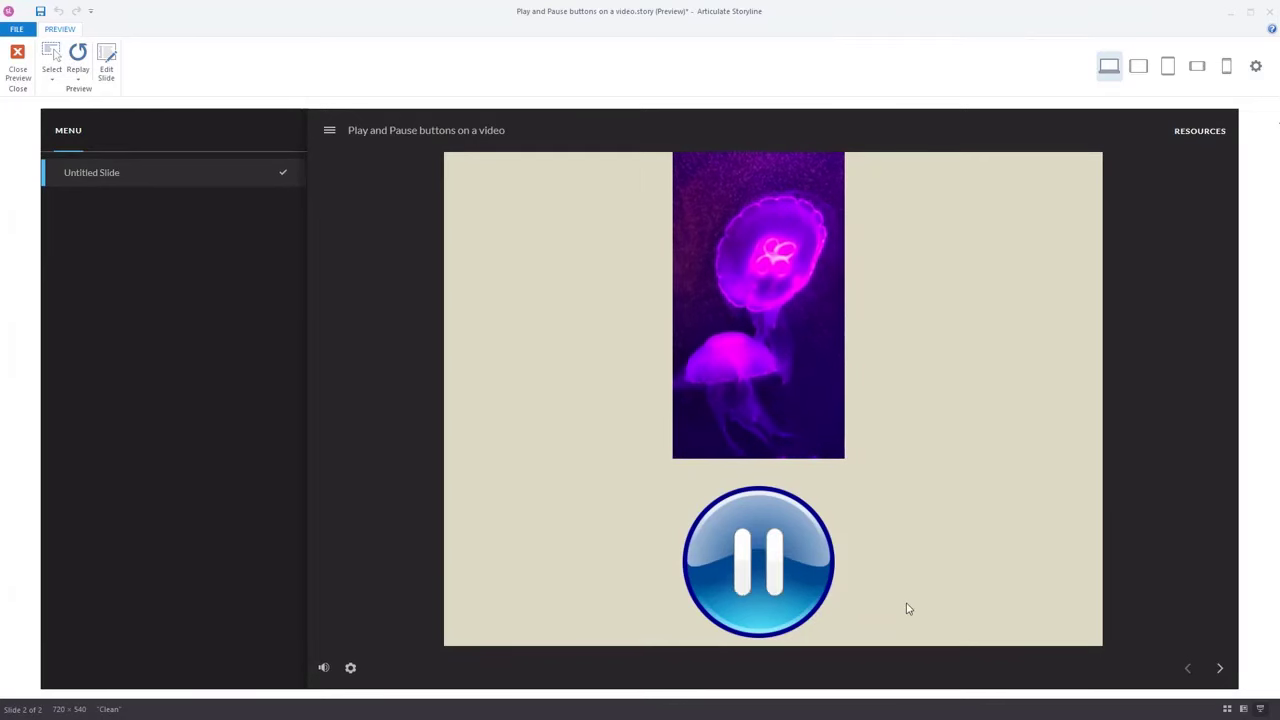
pyautogui.click(769, 571)
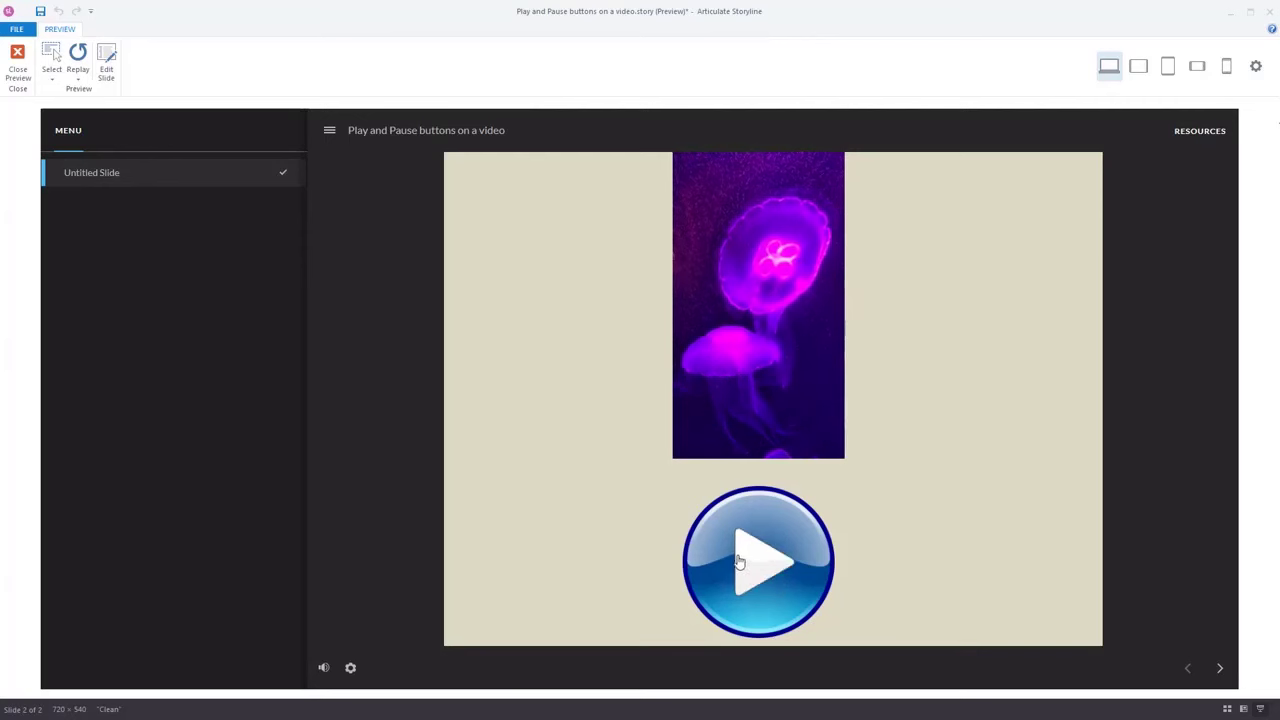
pyautogui.click(737, 563)
pyautogui.click(737, 563)
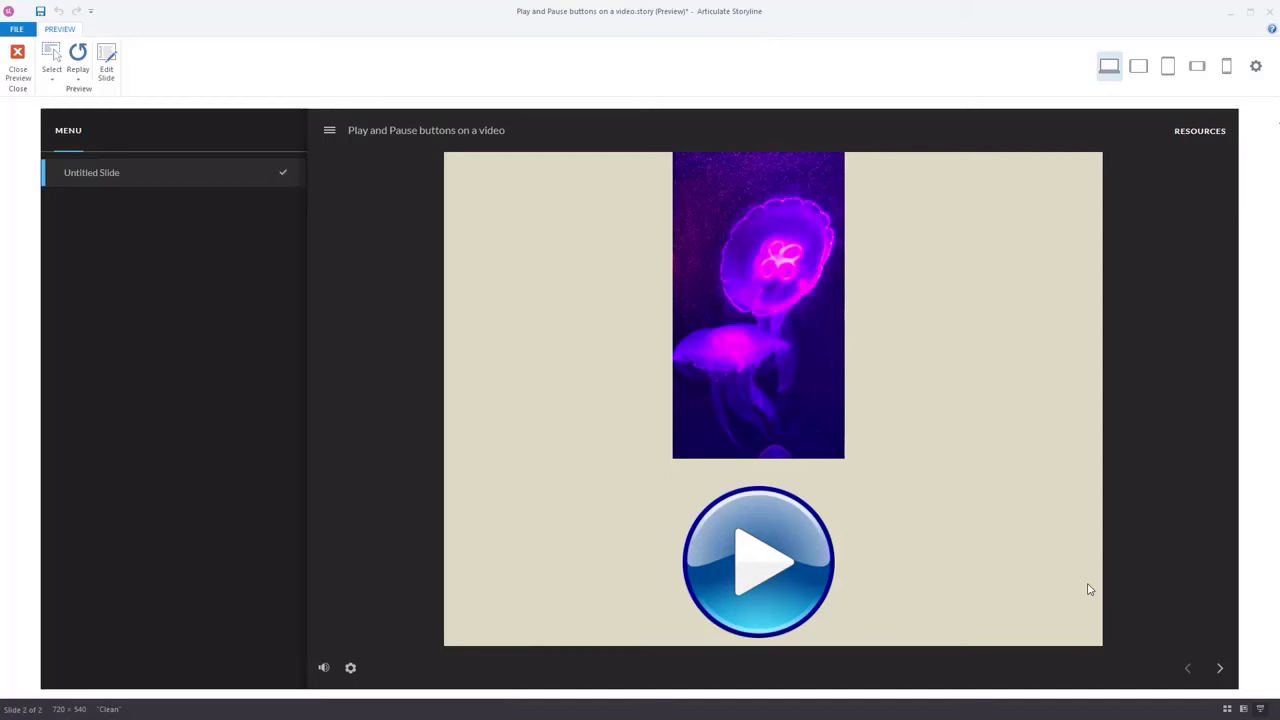
pyautogui.click(17, 62)
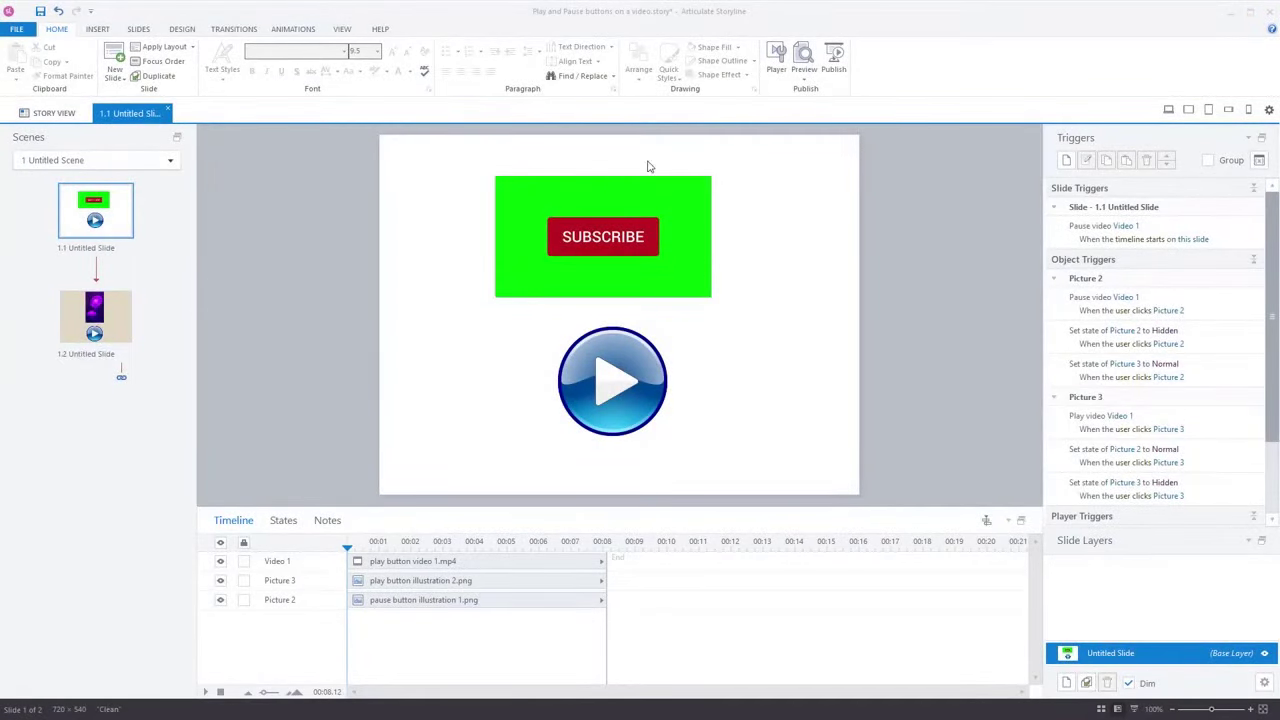
# Preview both slides starting from slide 1.1, play the Subscribe video, and advance to the jellyfish slide to test its play button
pyautogui.click(74, 317)
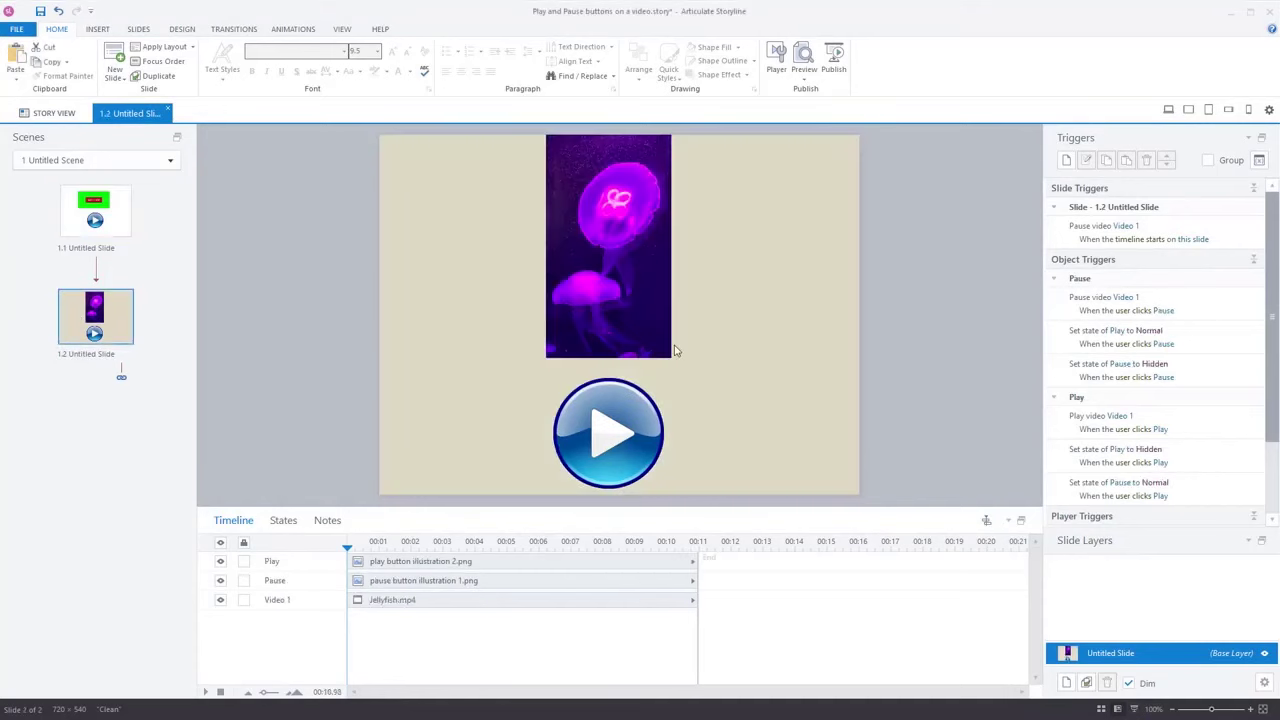
pyautogui.click(112, 212)
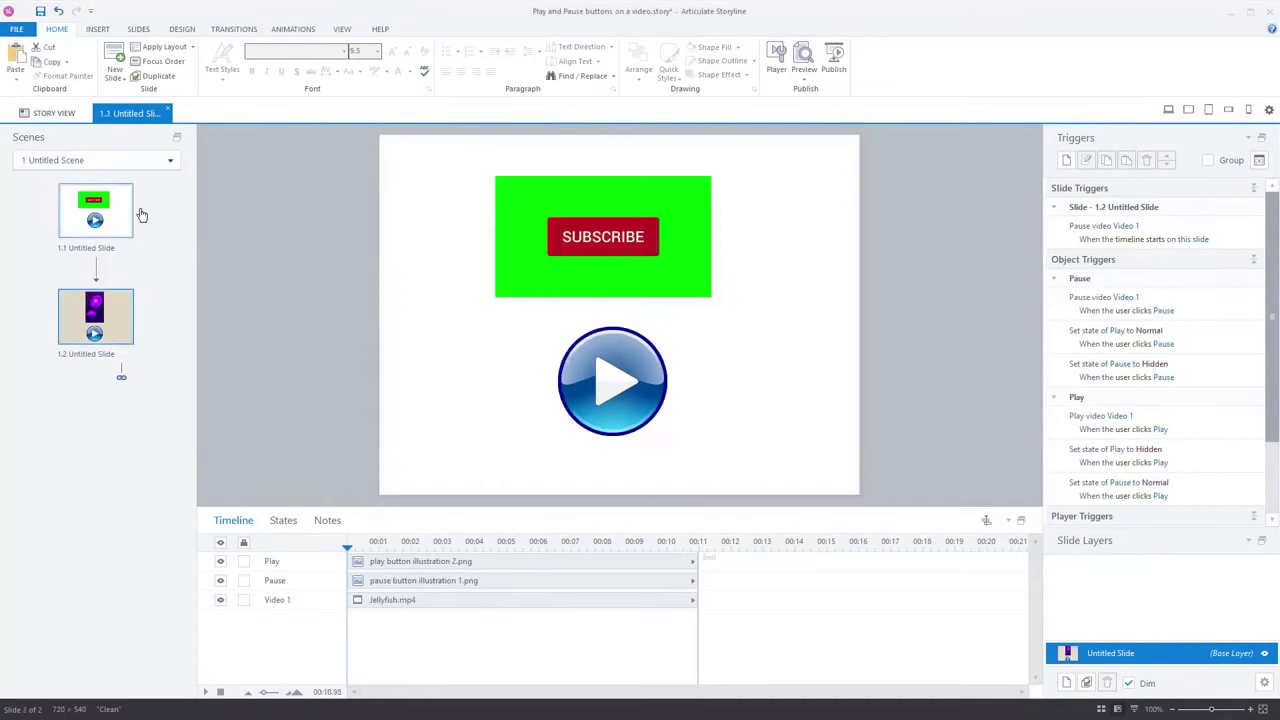
pyautogui.click(804, 76)
pyautogui.click(778, 137)
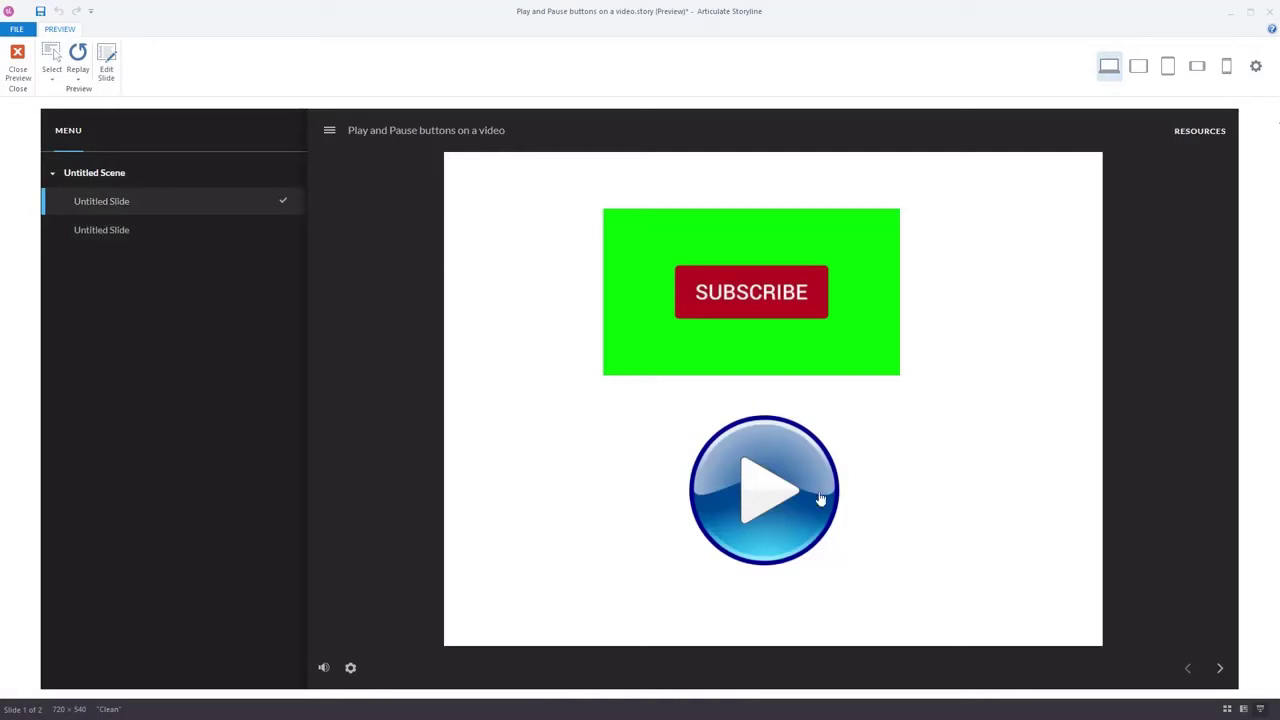
pyautogui.click(820, 498)
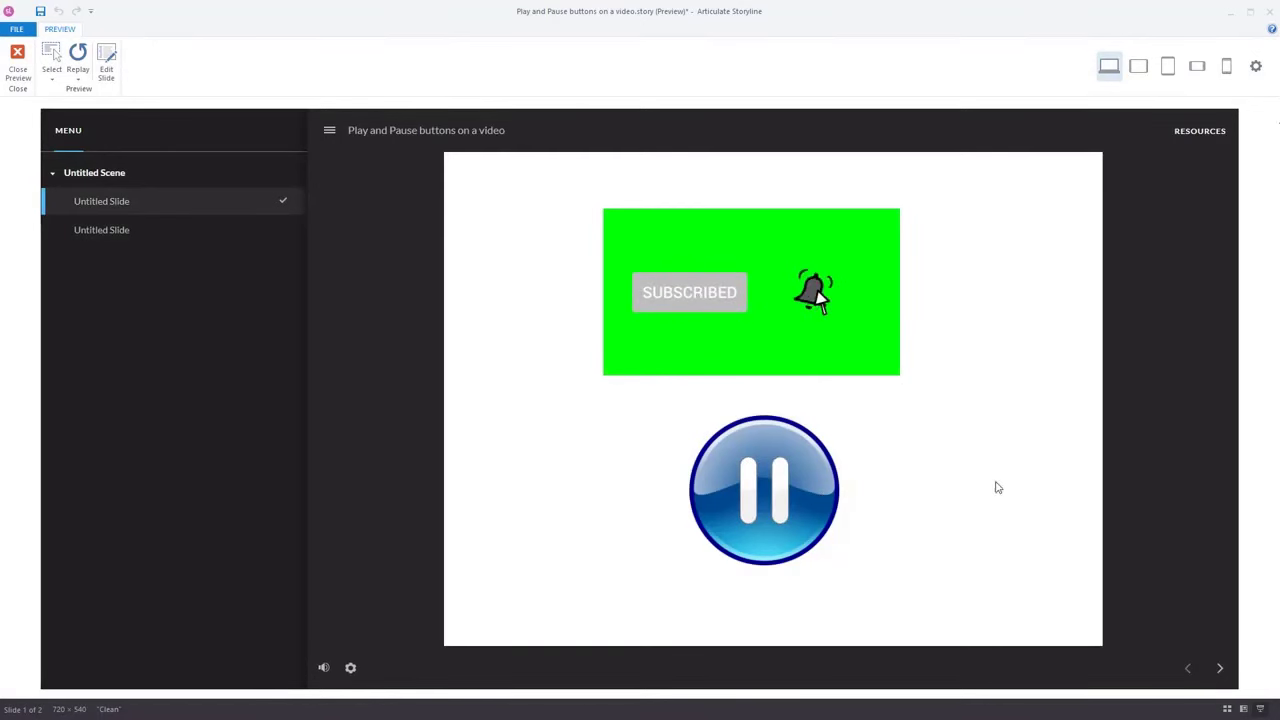
pyautogui.click(1220, 670)
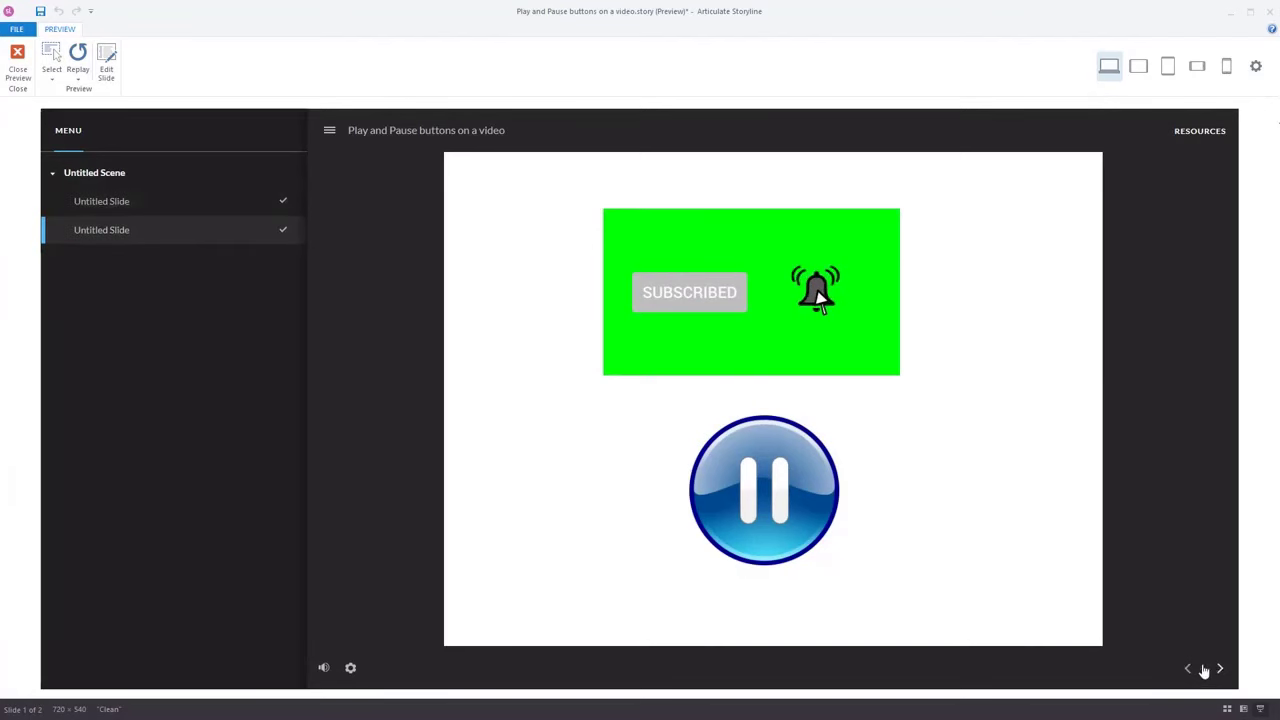
pyautogui.click(764, 571)
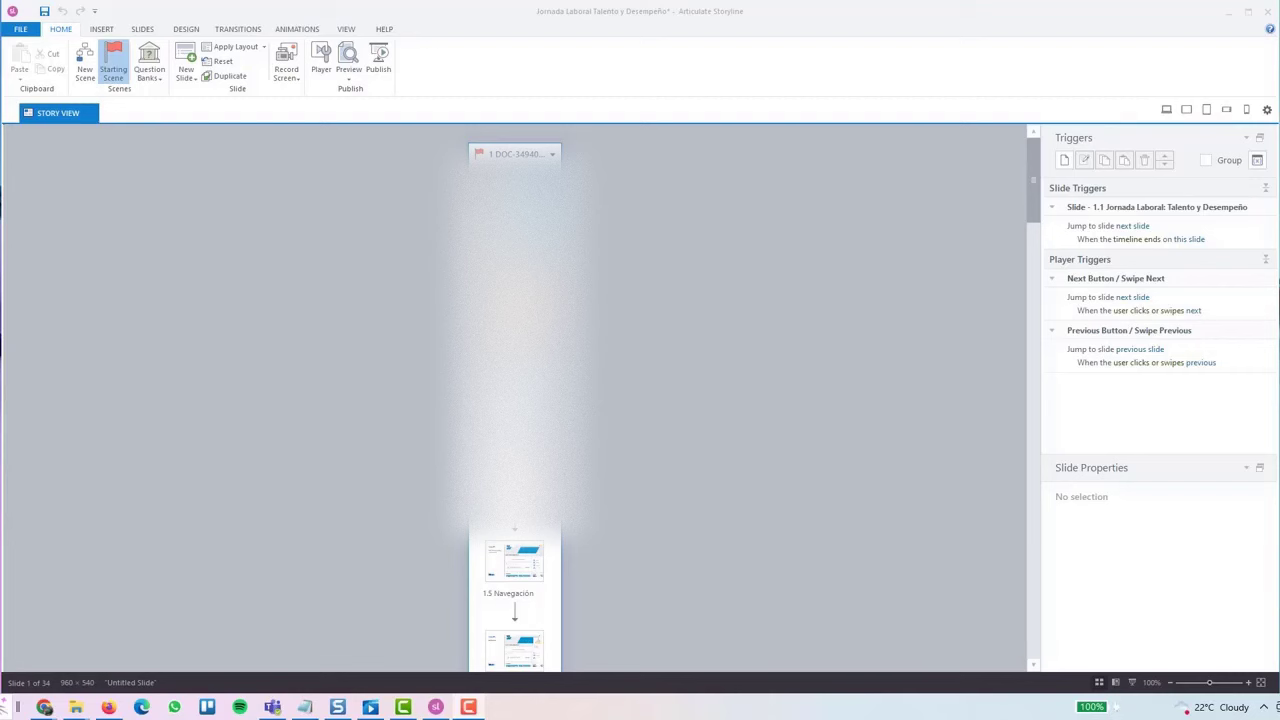
# In the Jornada Laboral Talento y Desempeño project, set slide 1.1 to advance By user
pyautogui.click(786, 354)
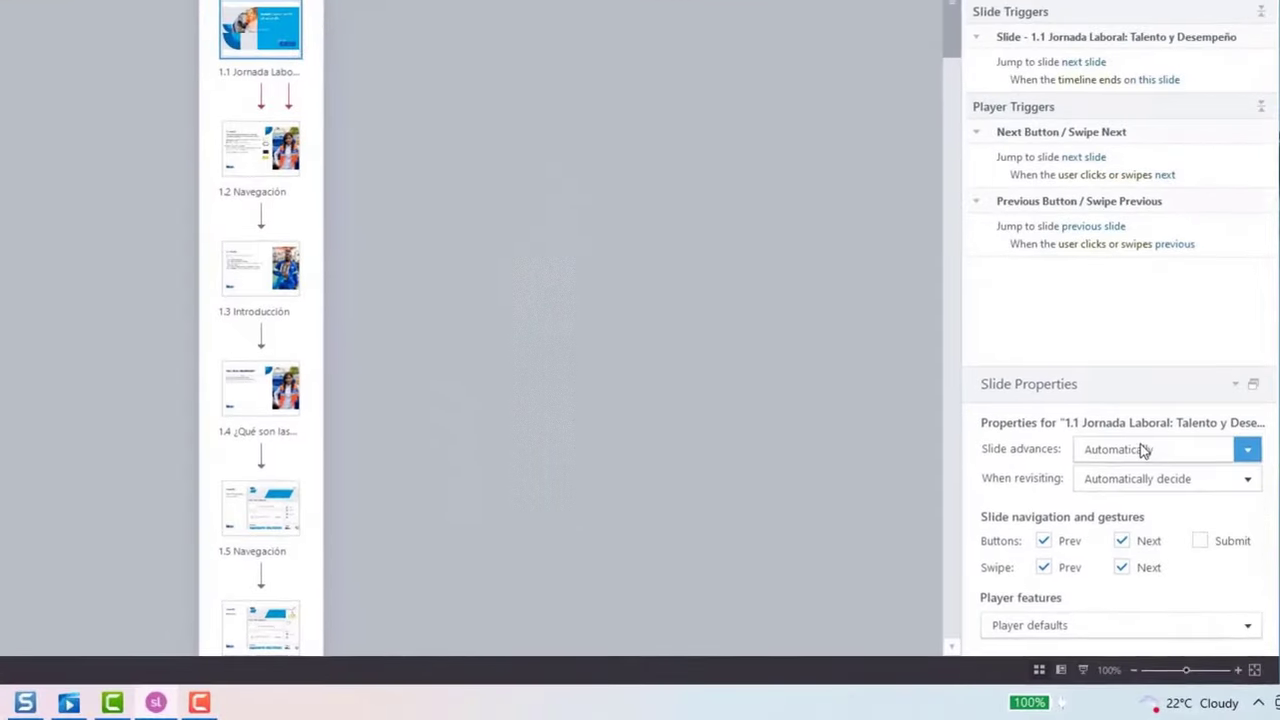
pyautogui.click(1248, 452)
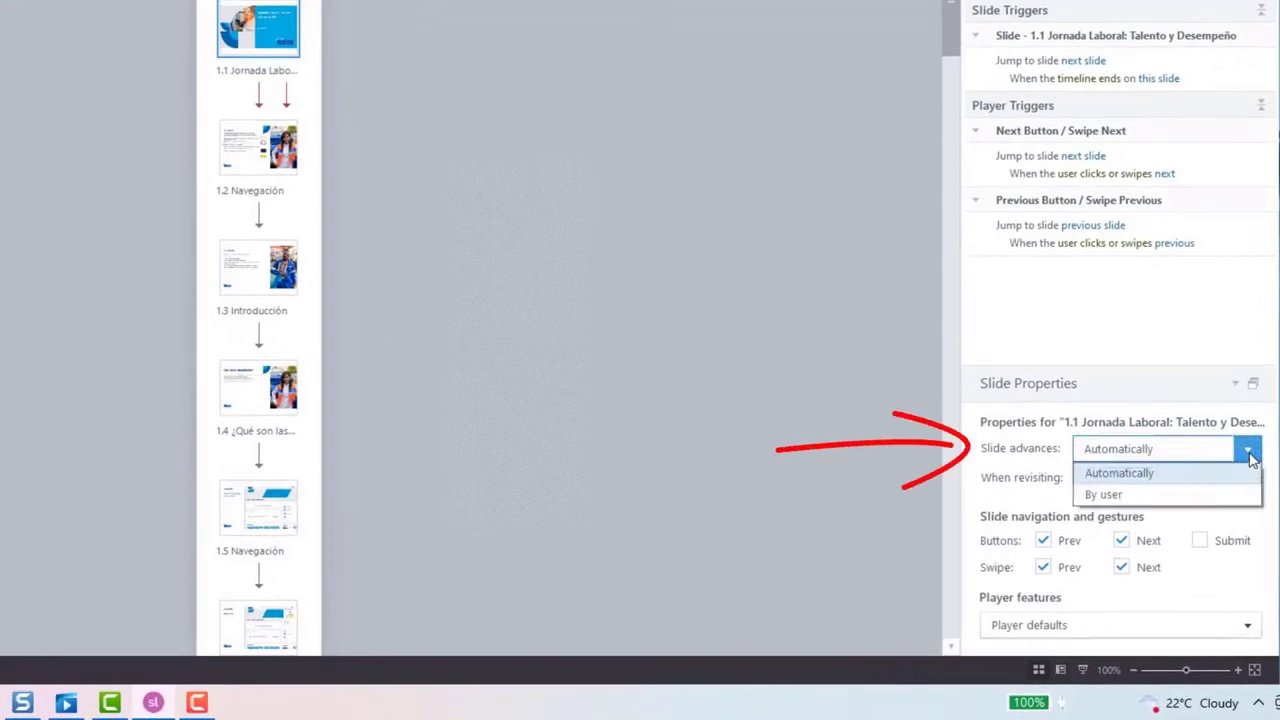
pyautogui.click(1149, 495)
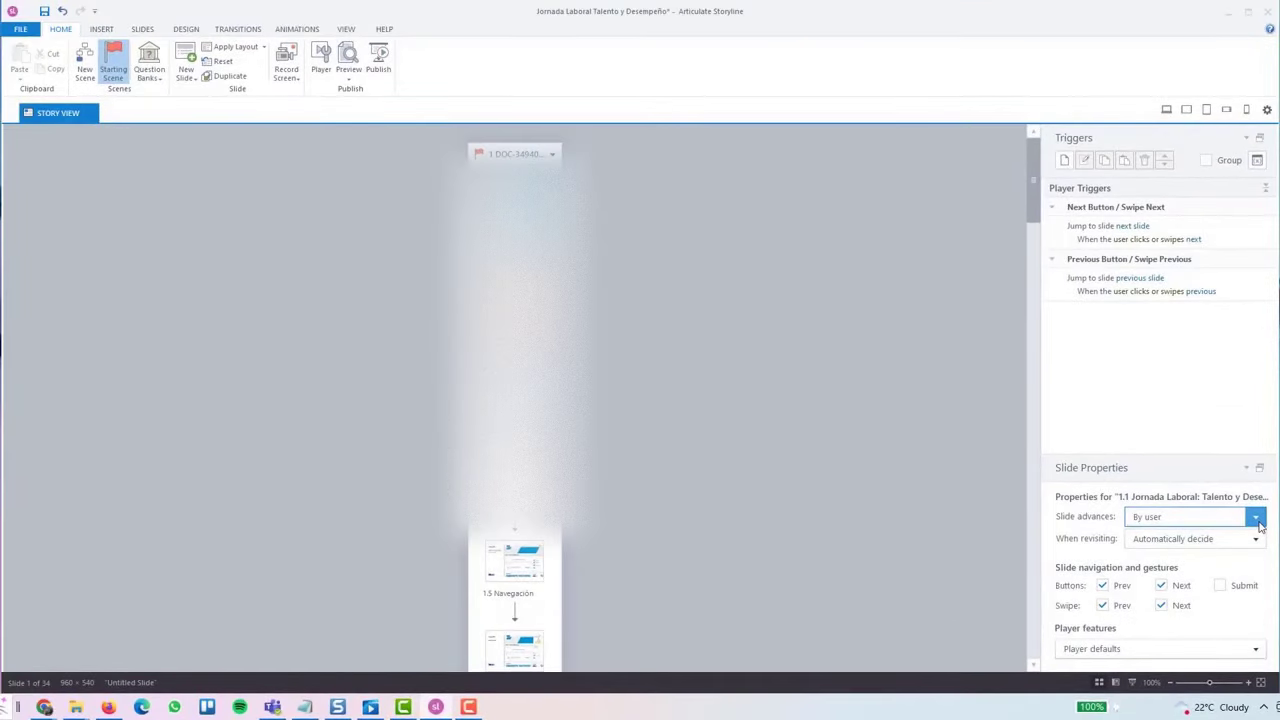
# Set slide 1.1 back to advance Automatically and deselect it
pyautogui.click(1257, 518)
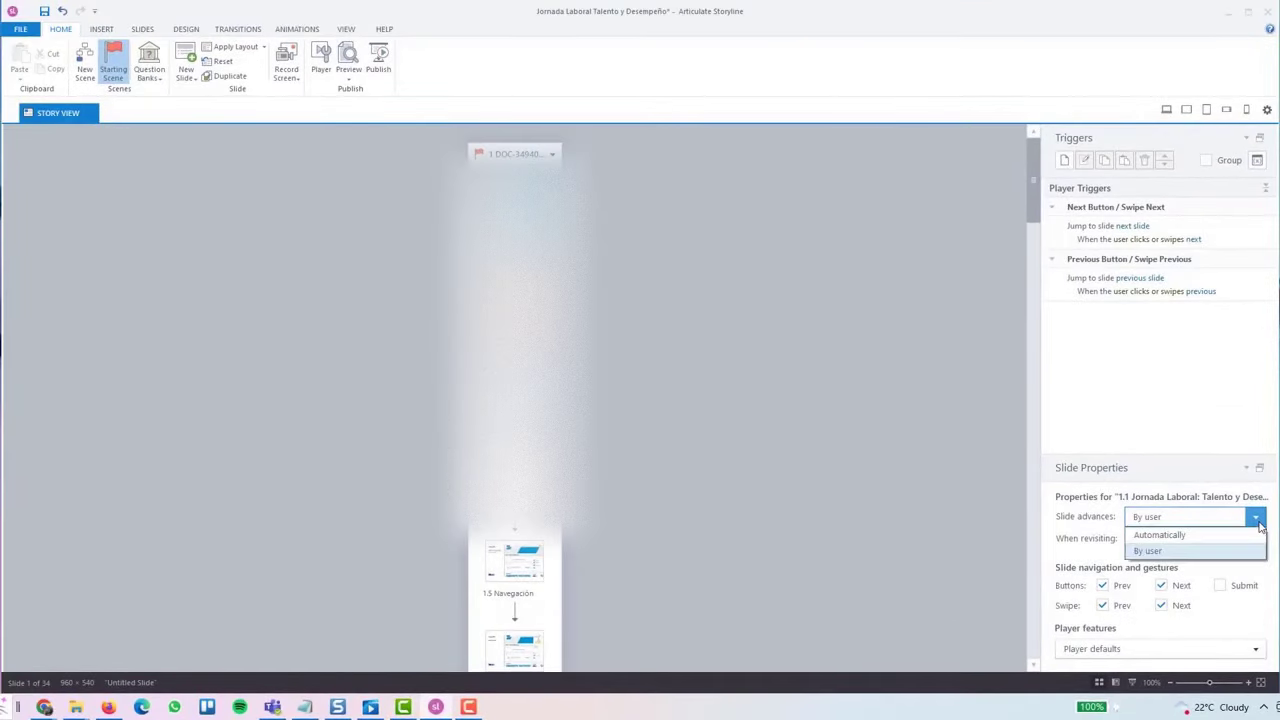
pyautogui.click(1210, 537)
pyautogui.click(845, 417)
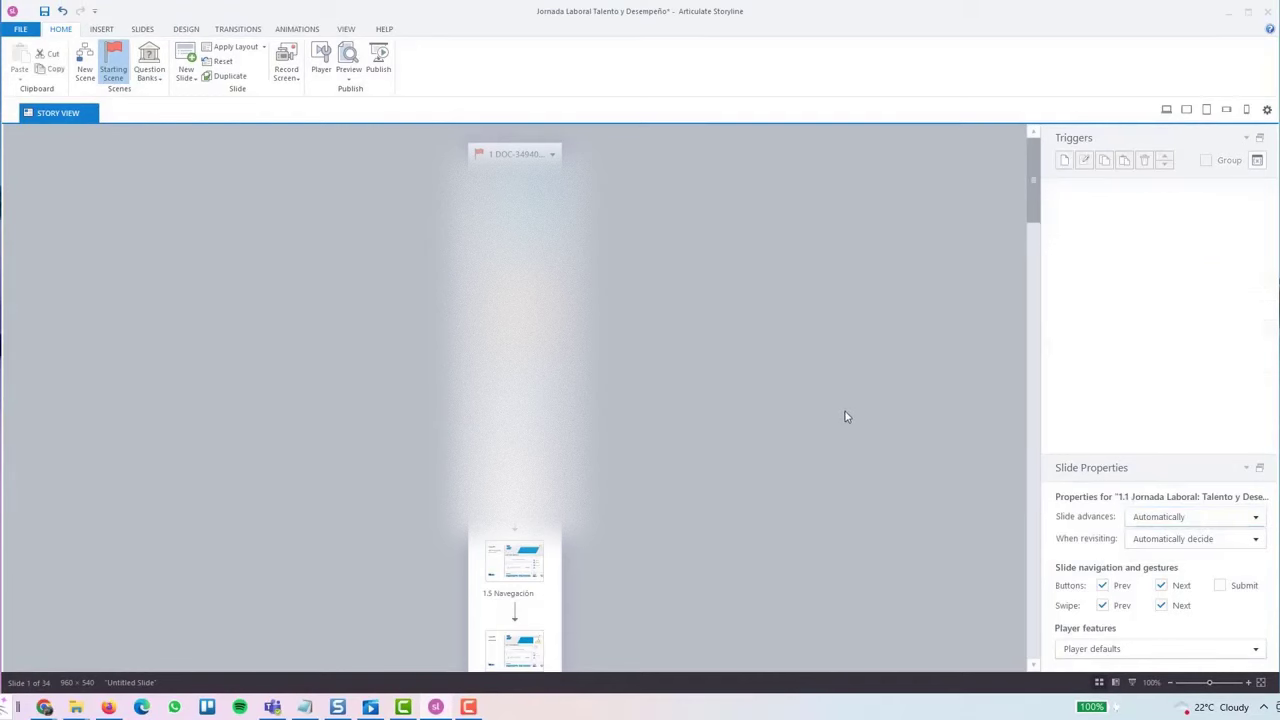
# Set all slides in the story to advance By user and check the setting on individual slides such as 1.2 Navegación
pyautogui.click(721, 282)
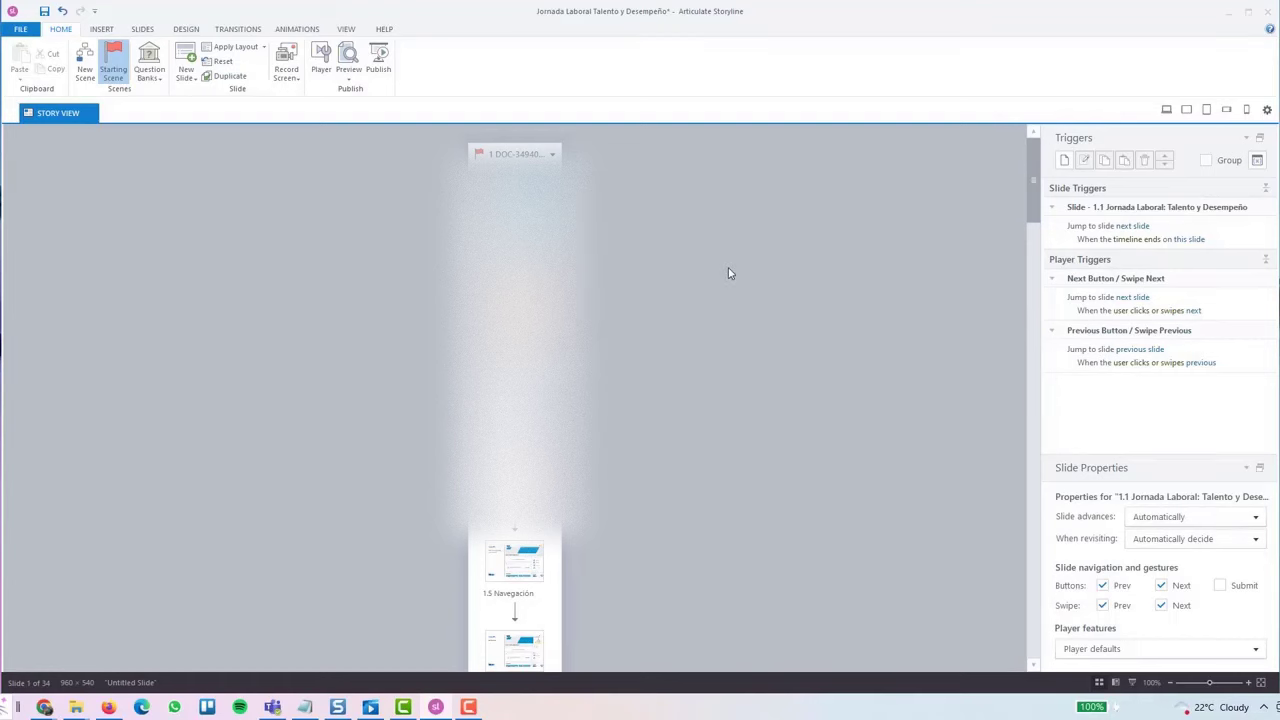
pyautogui.hotkey('ctrl', 'a')
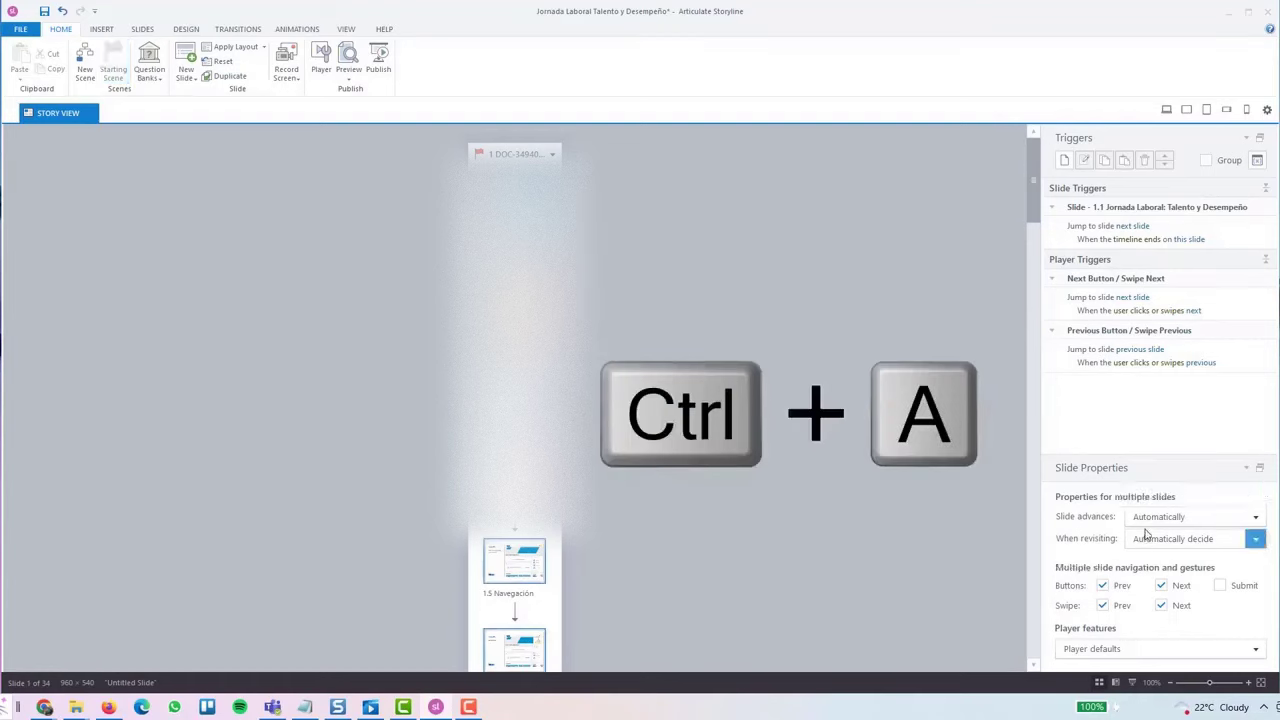
pyautogui.click(1196, 517)
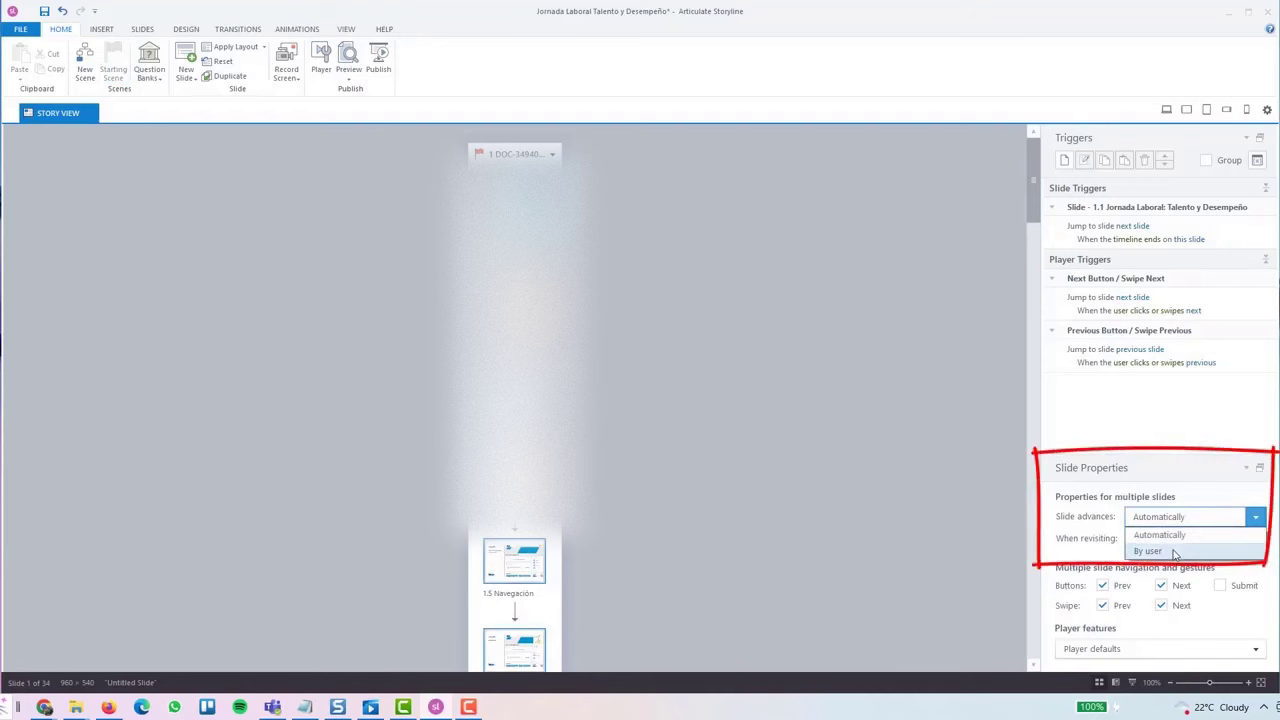
pyautogui.click(1175, 553)
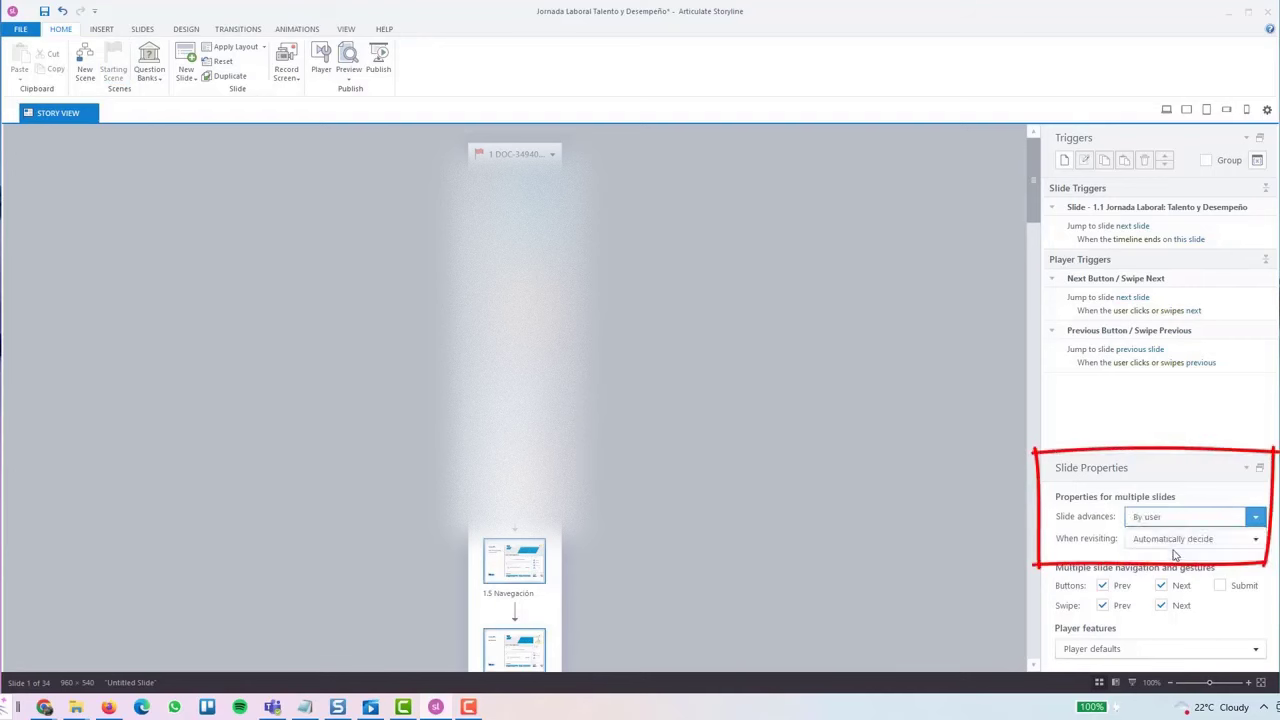
pyautogui.click(633, 318)
pyautogui.click(522, 302)
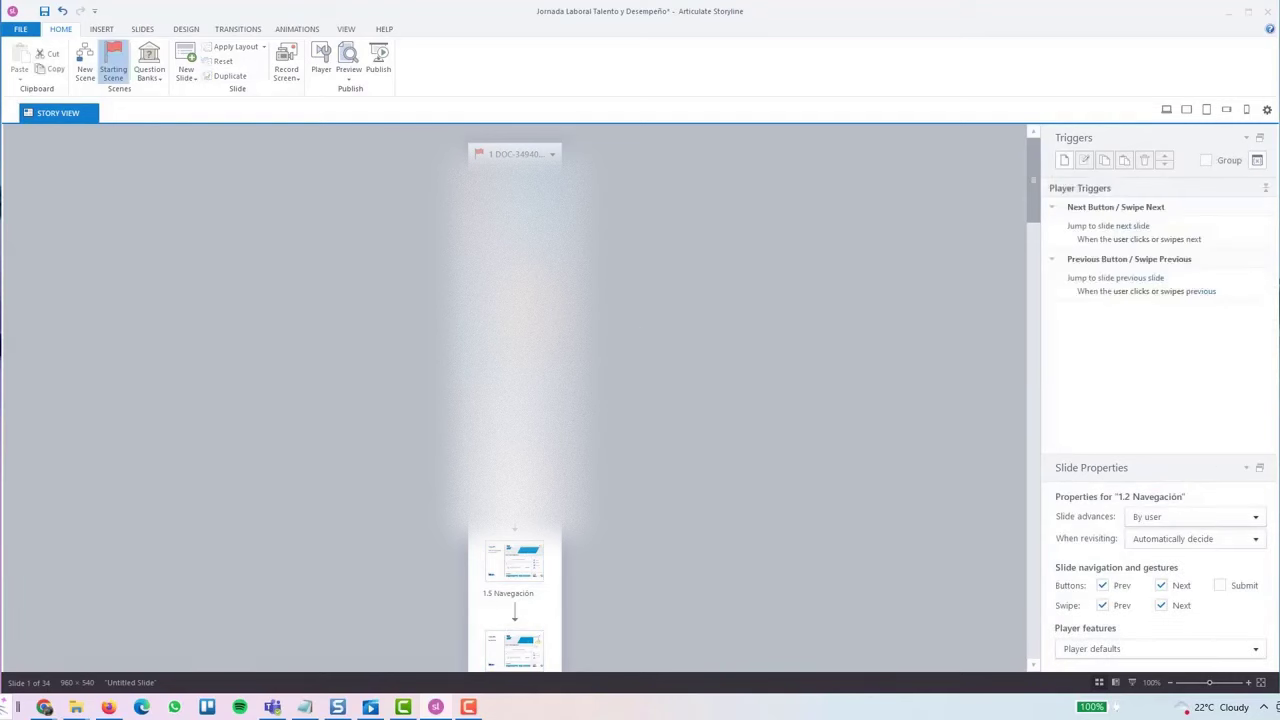
pyautogui.click(525, 395)
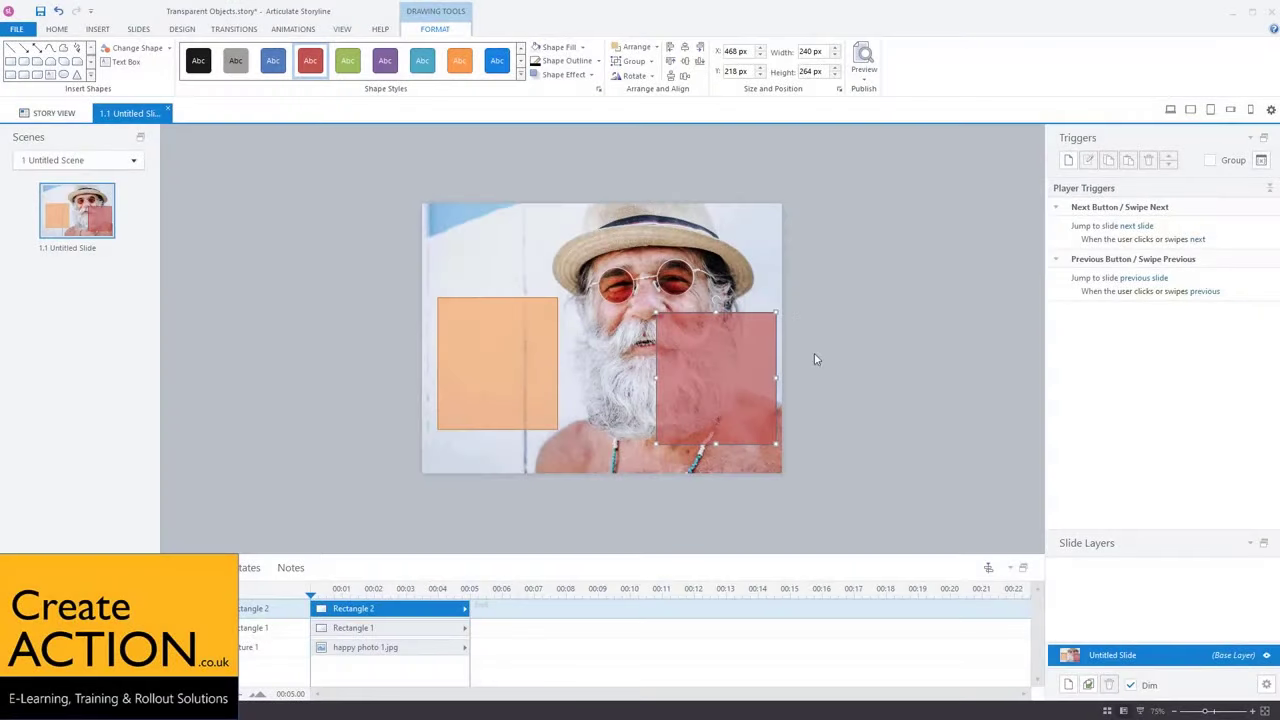
# Reposition the orange and red transparent rectangles over the photo, placing the red one at about X 430 px, Y 264 px
pyautogui.moveTo(714, 376); pyautogui.dragTo(724, 422)
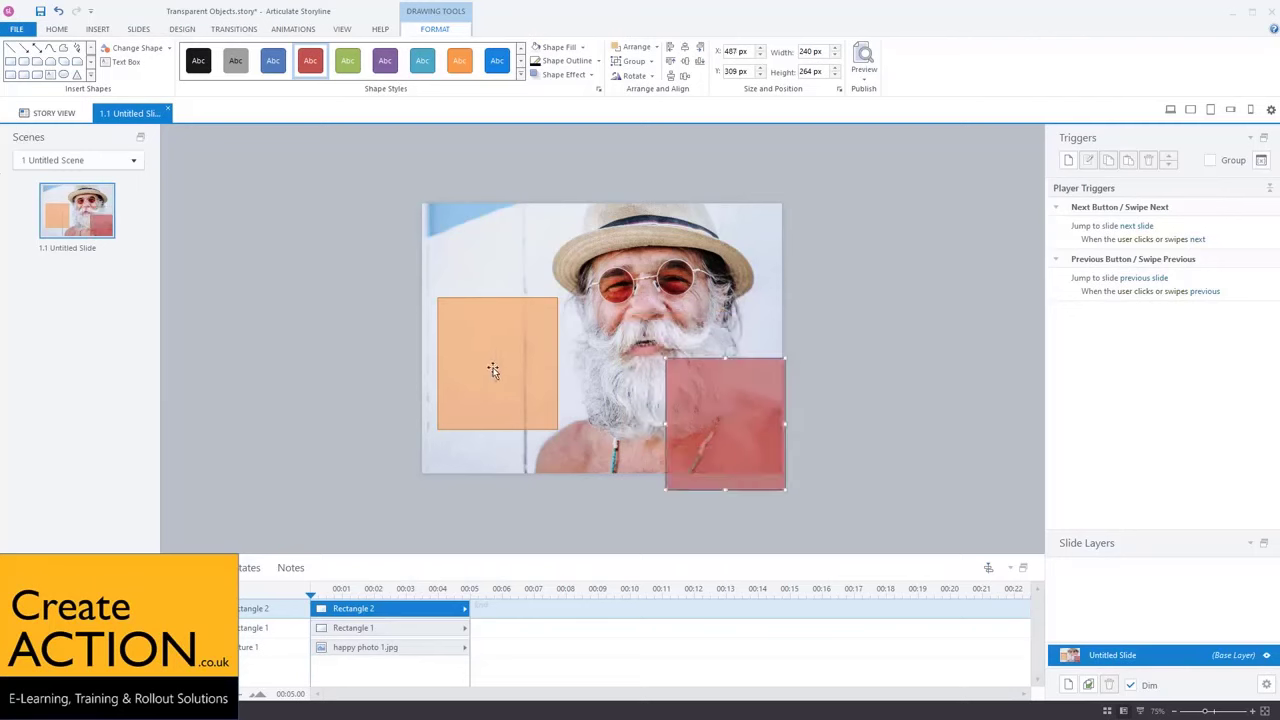
pyautogui.moveTo(493, 371); pyautogui.dragTo(518, 385)
pyautogui.moveTo(706, 400); pyautogui.dragTo(677, 363)
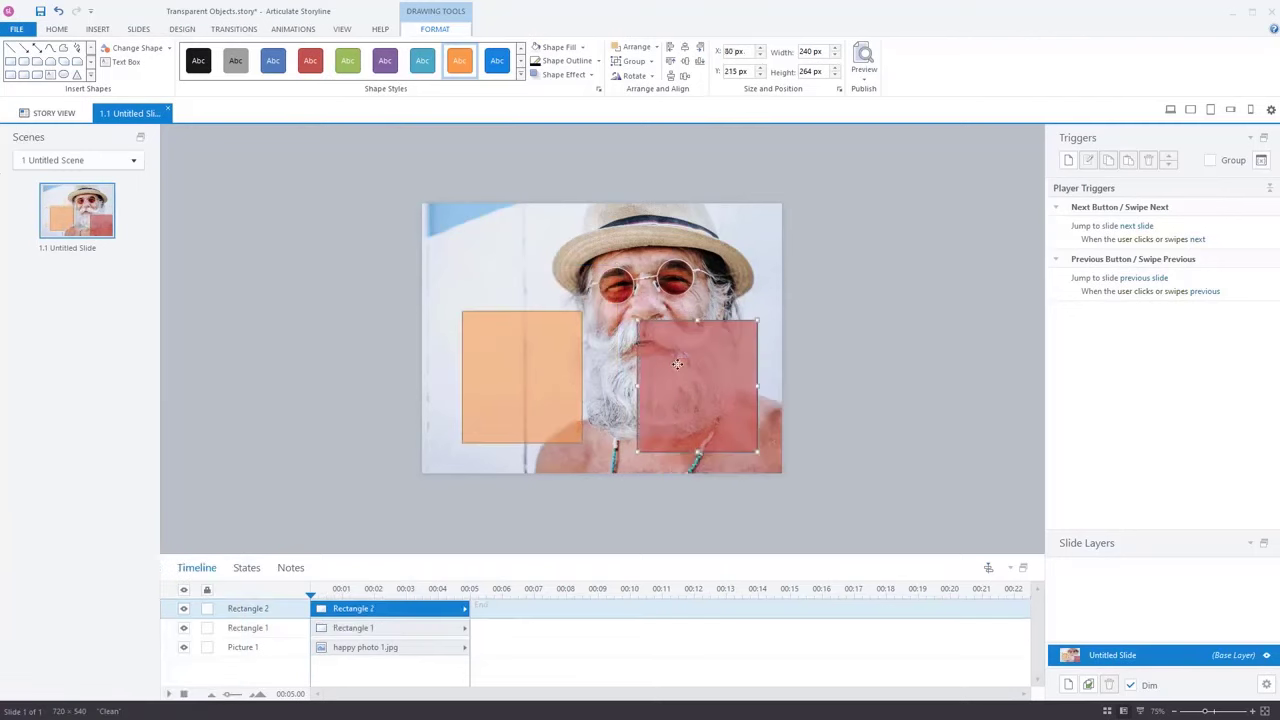
pyautogui.moveTo(560, 391); pyautogui.dragTo(540, 366)
pyautogui.moveTo(646, 384); pyautogui.dragTo(646, 409)
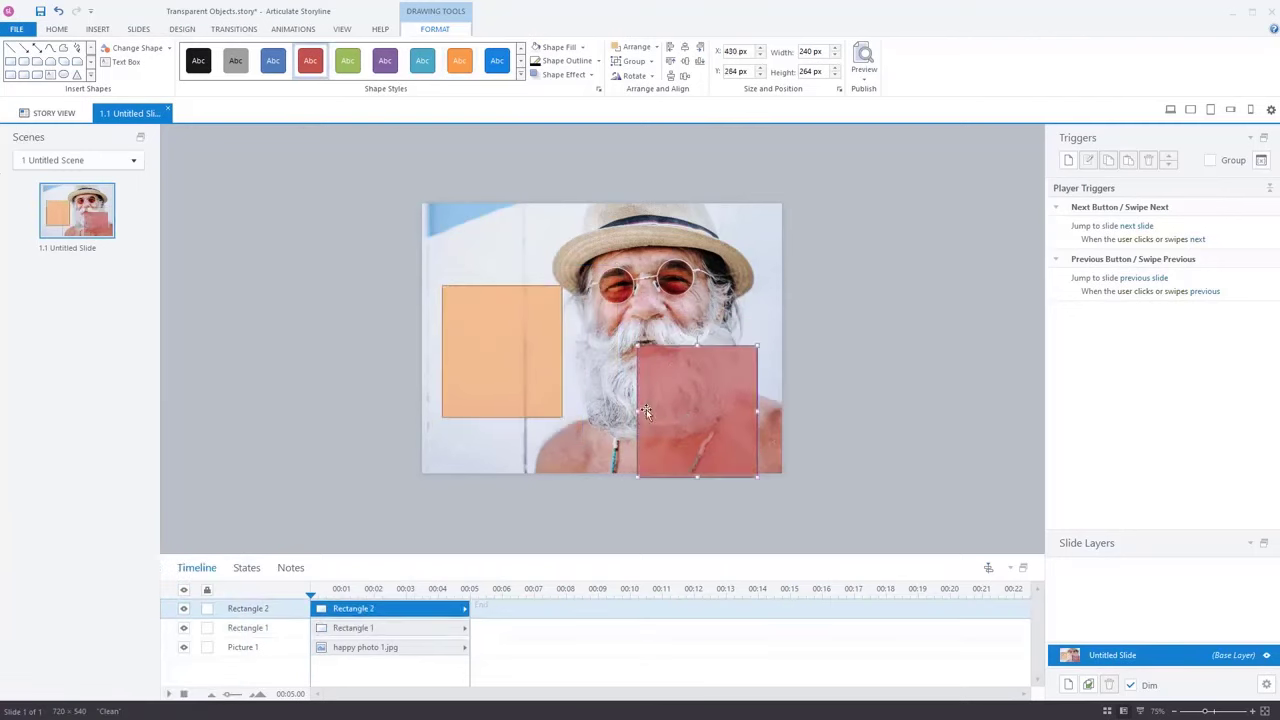
# Delete both the orange and the red transparent rectangles from the photo slide
pyautogui.moveTo(530, 382); pyautogui.dragTo(561, 392)
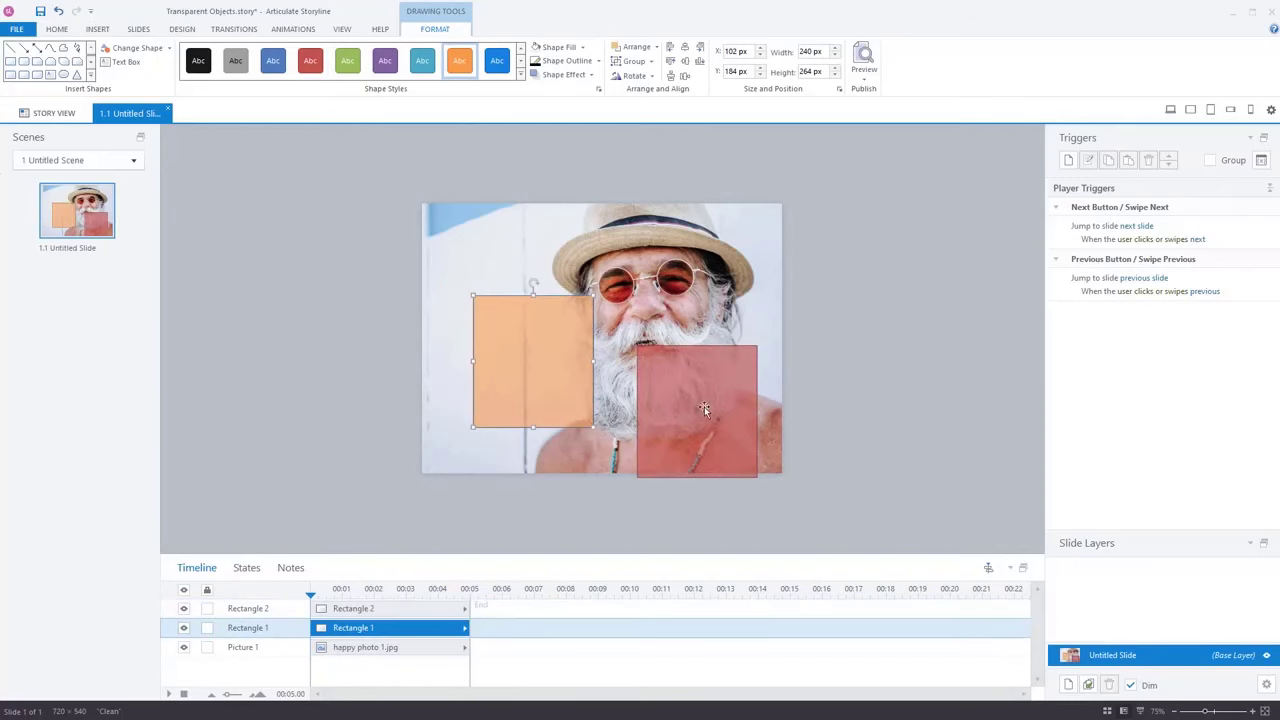
pyautogui.keyDown('shift'); pyautogui.click(730, 424); pyautogui.keyUp('shift')
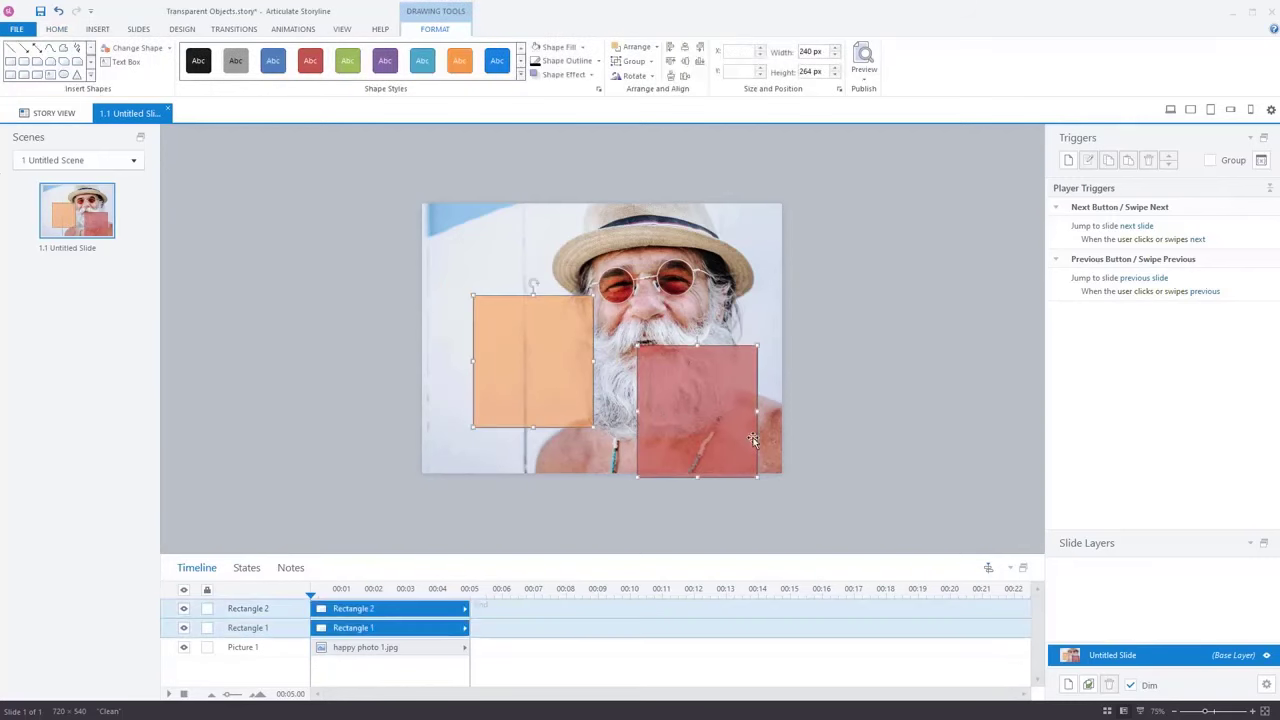
pyautogui.press('Delete')
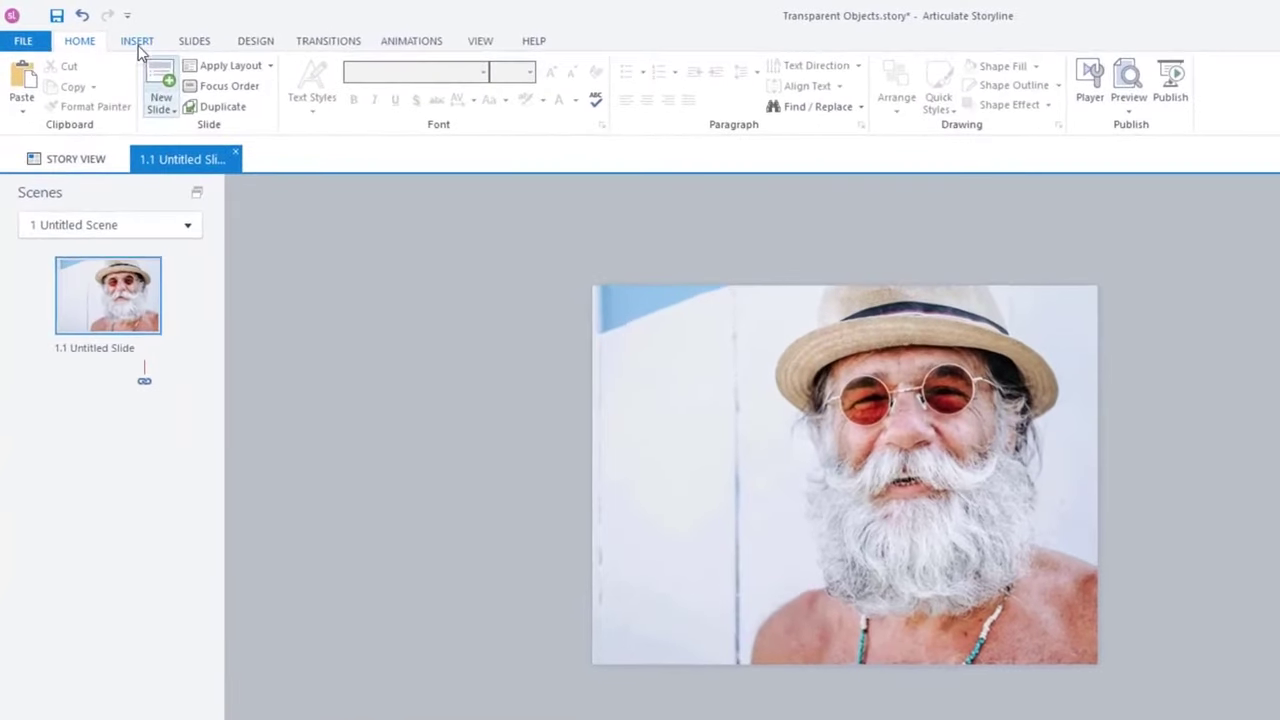
# Draw a rectangle about 343 px wide and 273 px high over the photo and nudge it slightly upward
pyautogui.click(137, 42)
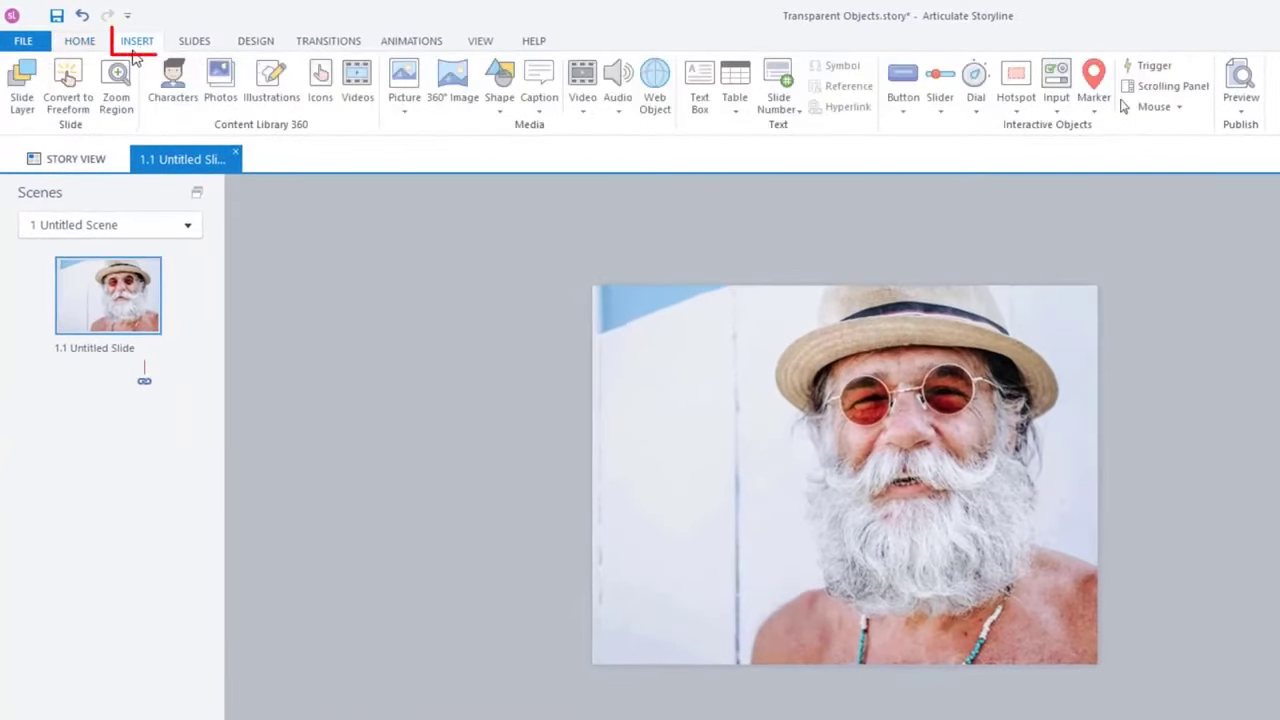
pyautogui.click(500, 108)
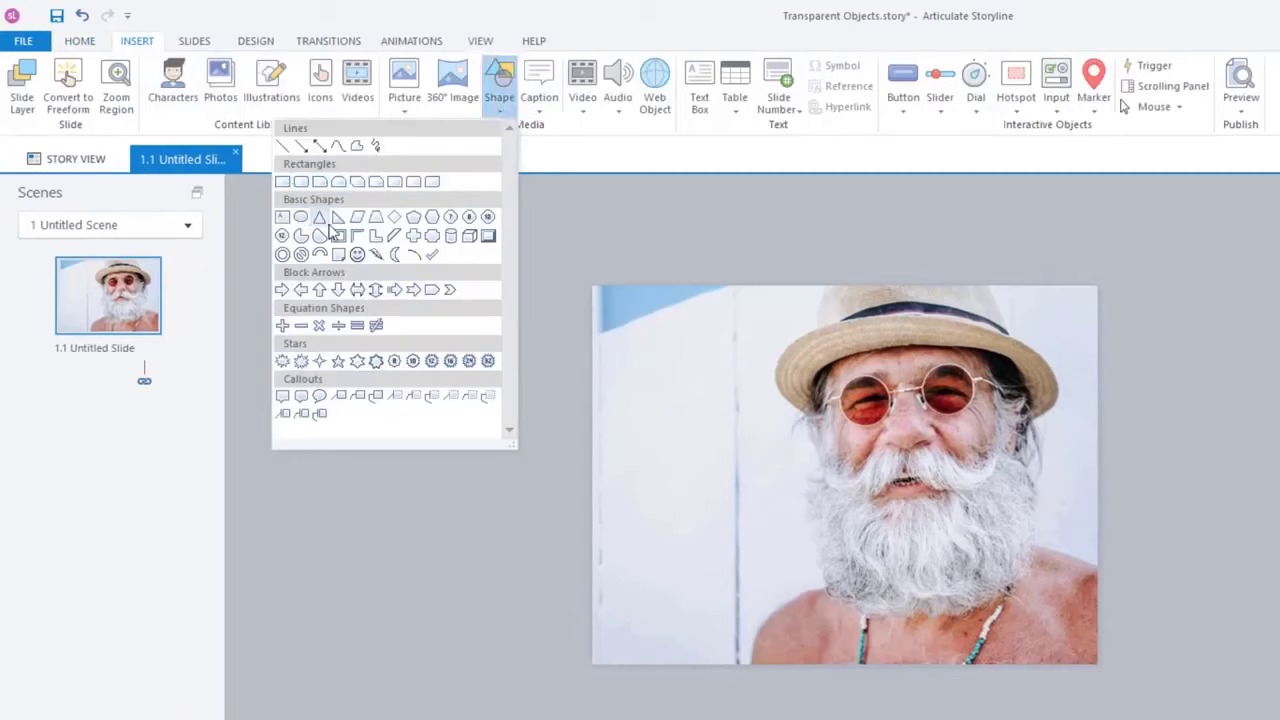
pyautogui.click(282, 182)
pyautogui.moveTo(703, 382); pyautogui.dragTo(944, 574)
pyautogui.click(1219, 598)
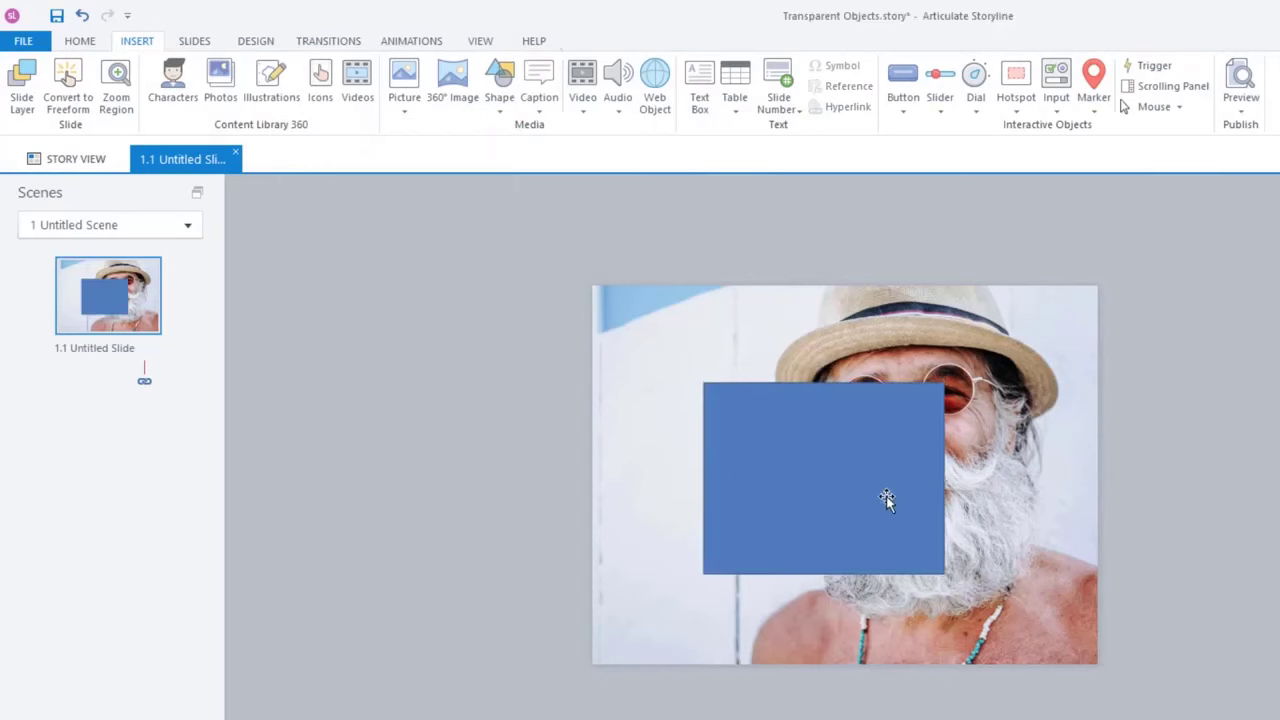
pyautogui.click(875, 484)
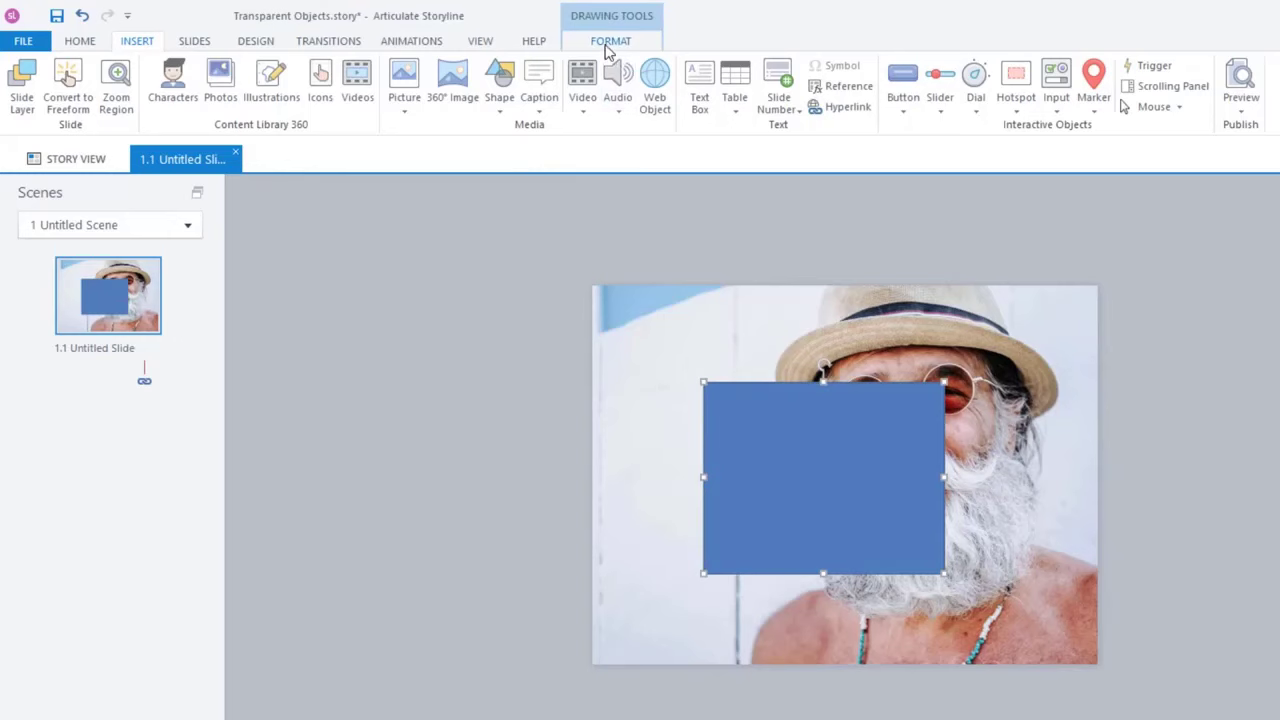
pyautogui.moveTo(800, 454); pyautogui.dragTo(800, 451)
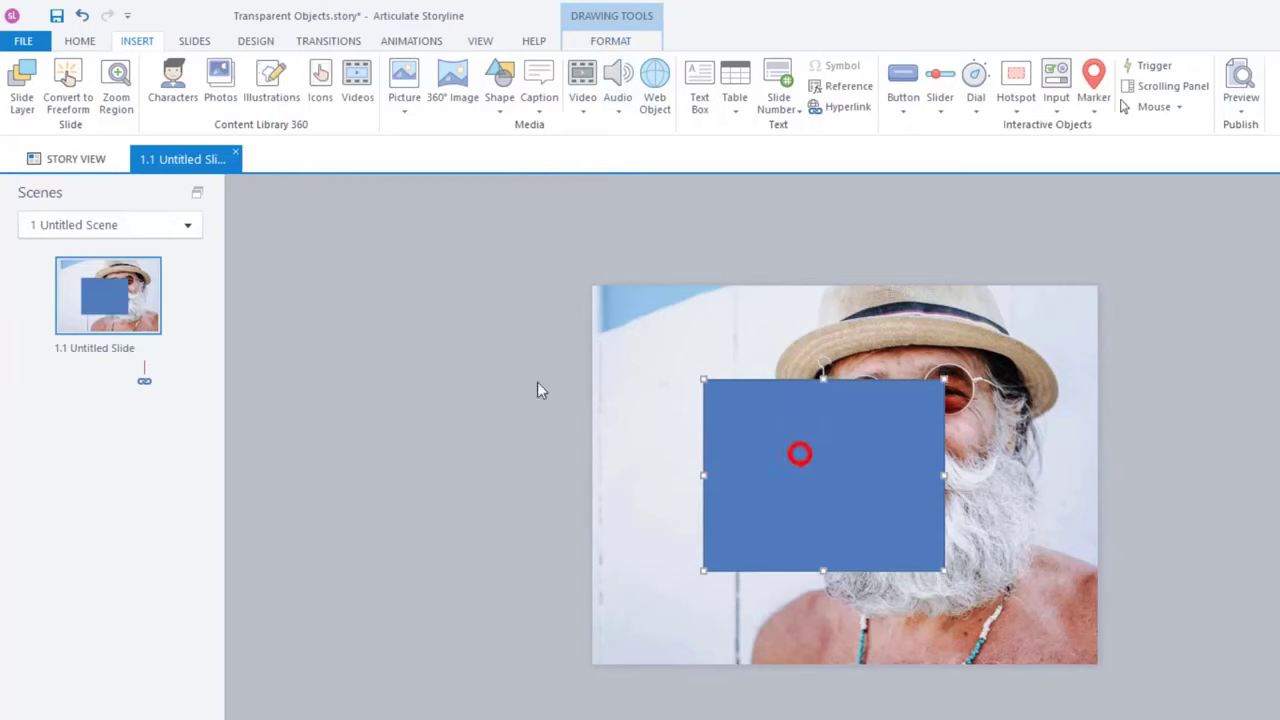
# Set the transparency of the rectangle's solid fill to about 49%
pyautogui.click(622, 42)
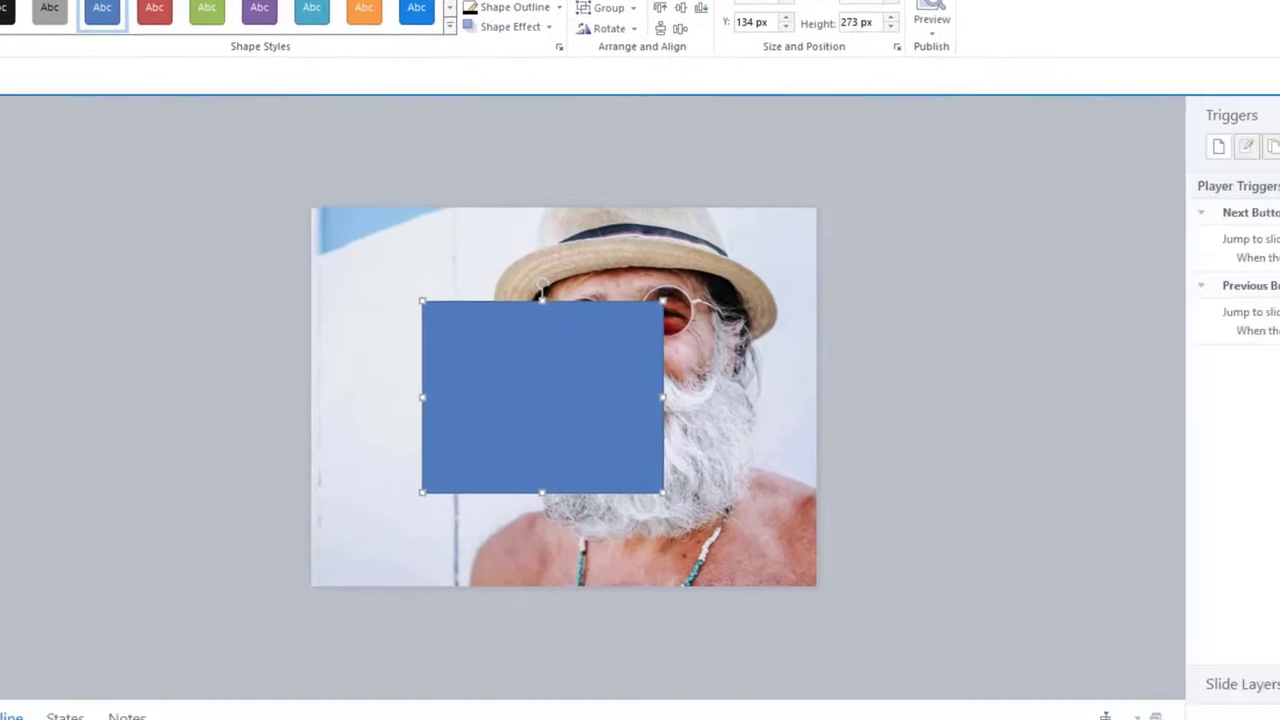
pyautogui.click(840, 127)
pyautogui.moveTo(338, 177); pyautogui.dragTo(848, 104)
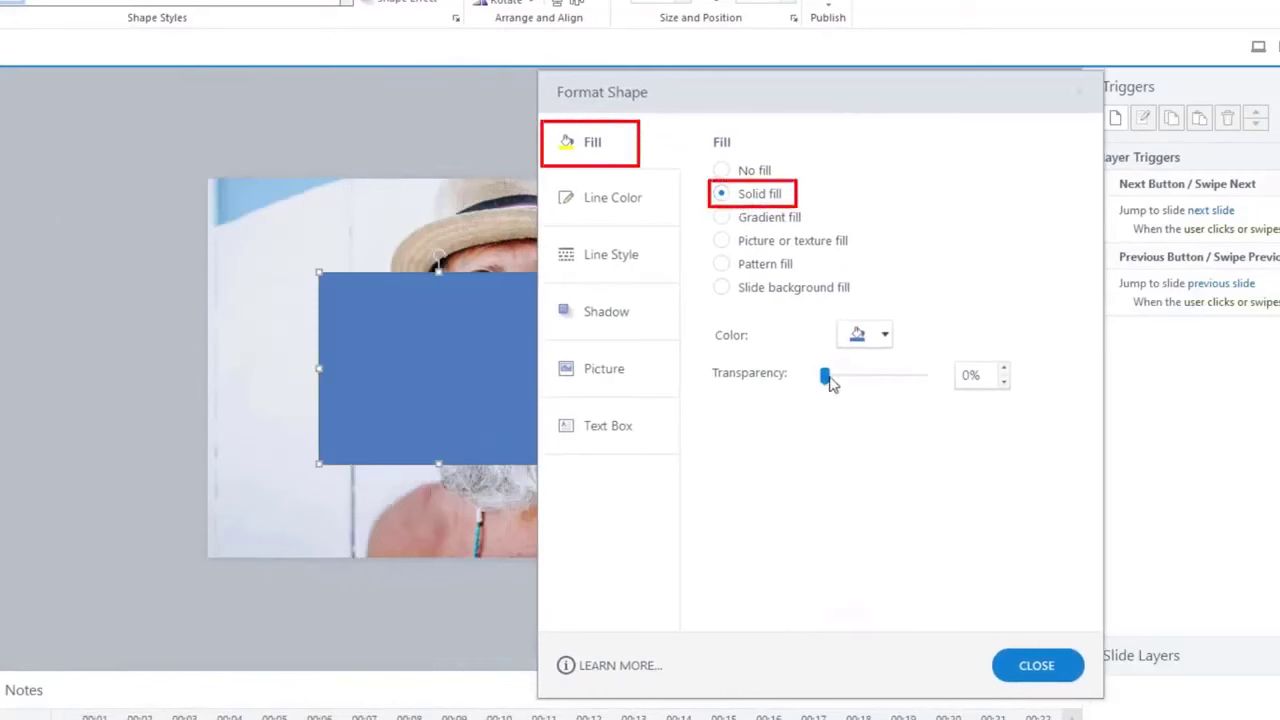
pyautogui.moveTo(820, 380); pyautogui.dragTo(876, 382)
# Change the rectangle's fill colour to orange and set its transparency to 46%
pyautogui.click(882, 336)
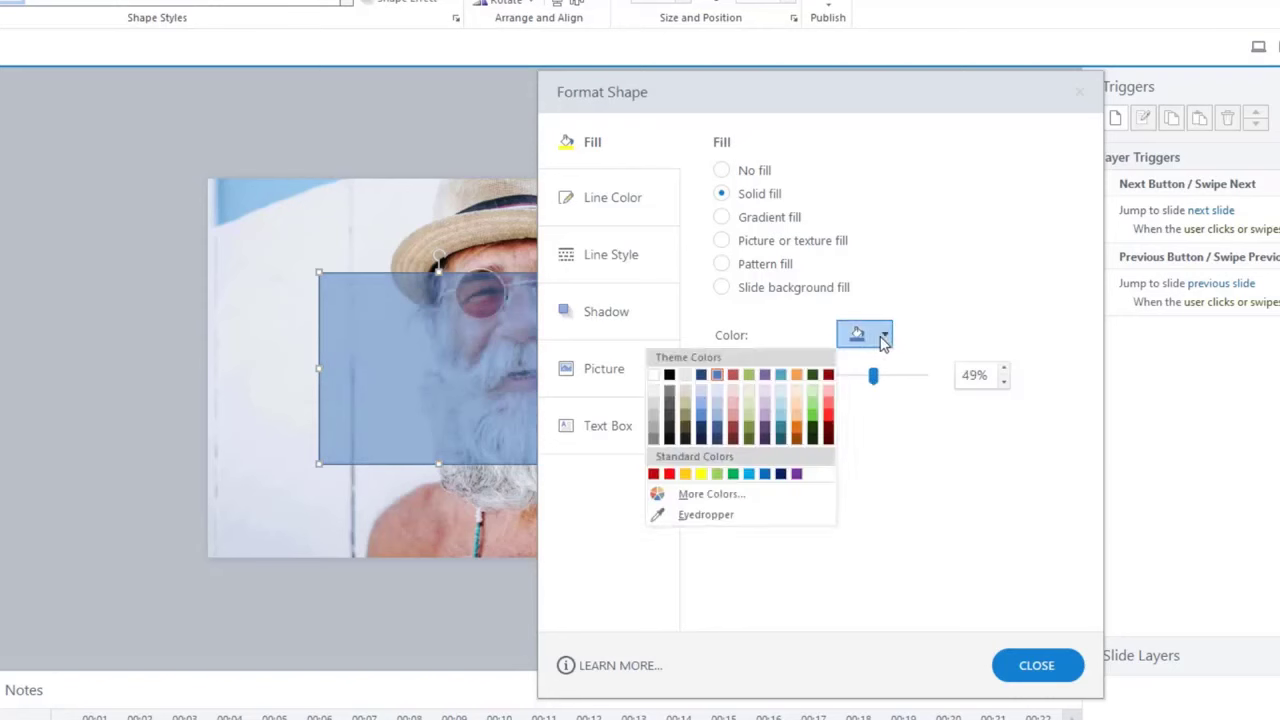
pyautogui.click(797, 375)
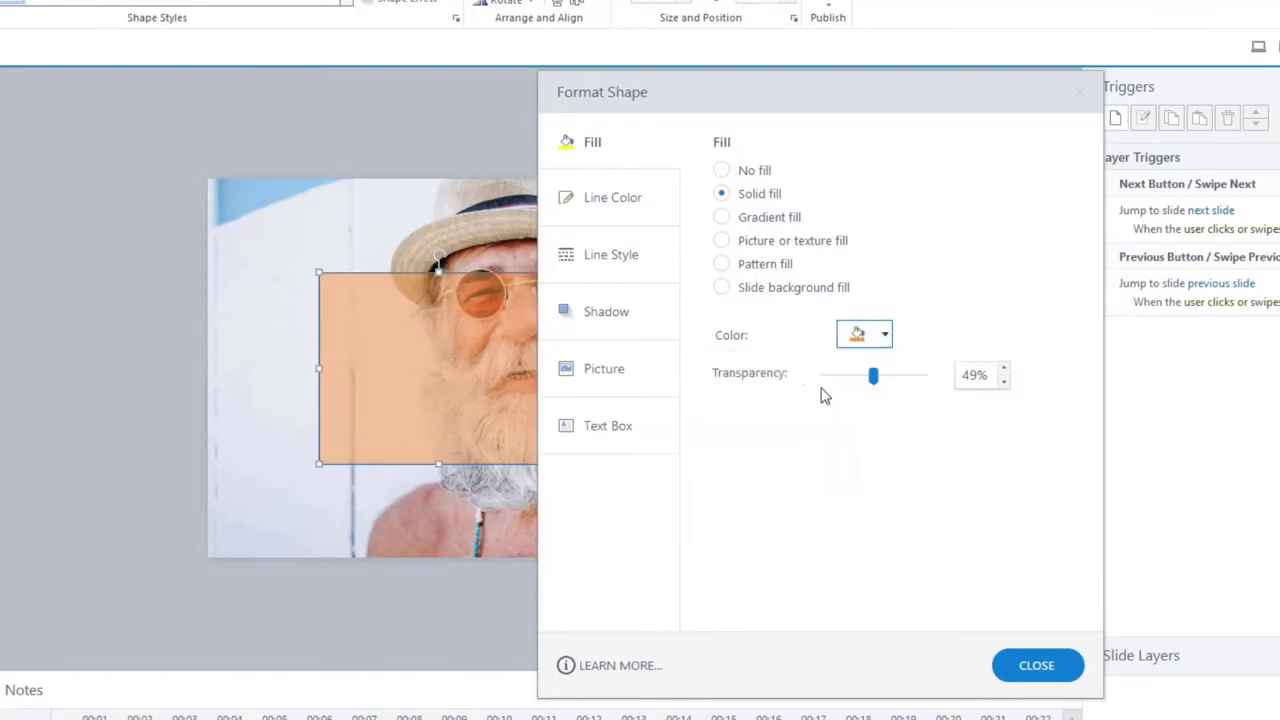
pyautogui.moveTo(875, 387)
pyautogui.mouseDown()
pyautogui.moveTo(837, 386)
pyautogui.moveTo(917, 386)
pyautogui.moveTo(874, 383)
pyautogui.mouseUp()
# Change the rectangle's fill to light green and reduce its transparency slightly
pyautogui.click(880, 337)
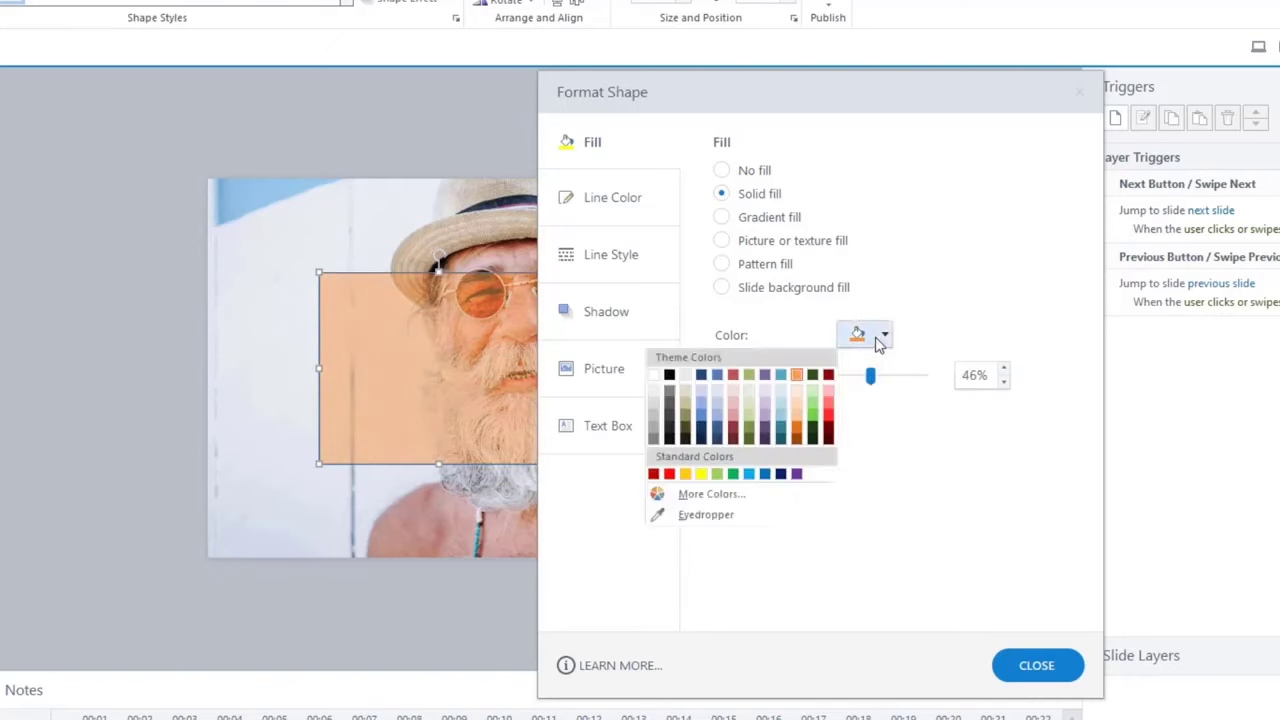
pyautogui.click(812, 406)
pyautogui.moveTo(870, 387)
pyautogui.mouseDown()
pyautogui.moveTo(851, 387)
pyautogui.moveTo(864, 387)
pyautogui.mouseUp()
pyautogui.click(1071, 669)
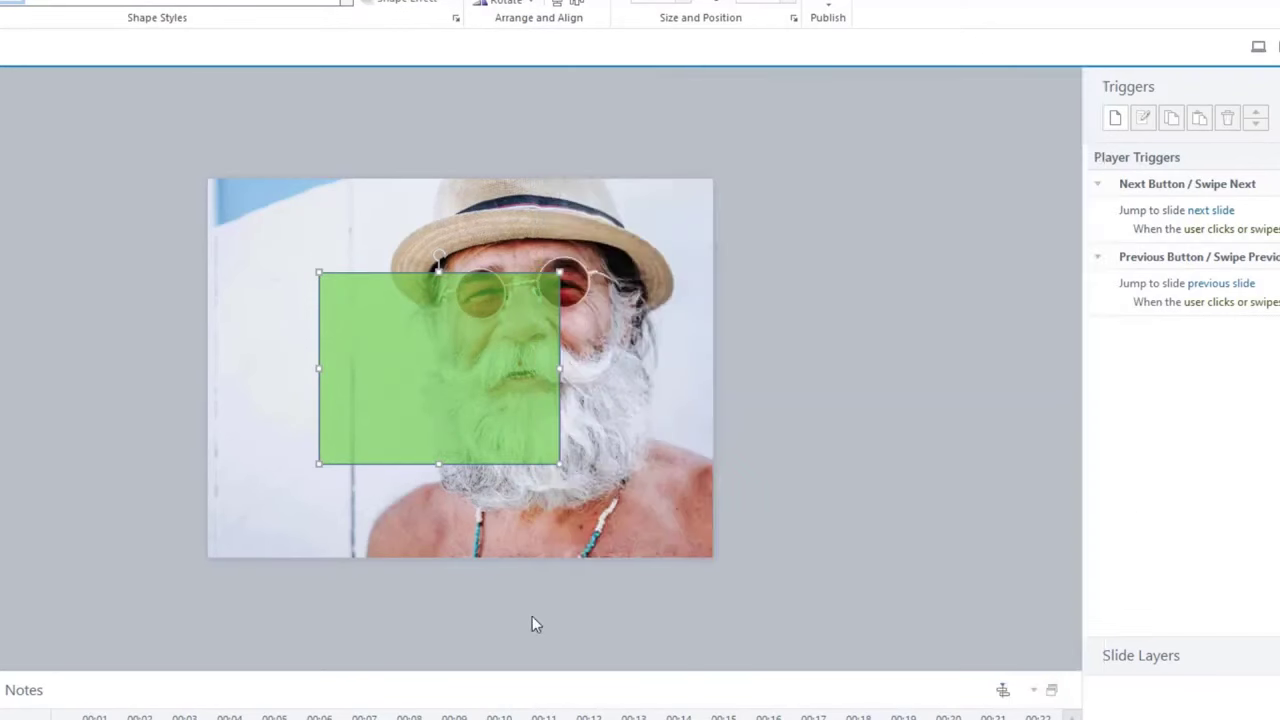
# Move the green rectangle to about X 44 px, Y 172 px and give it the text "Hello" at font size 20
pyautogui.moveTo(414, 440)
pyautogui.mouseDown()
pyautogui.moveTo(350, 461)
pyautogui.moveTo(414, 463)
pyautogui.mouseUp()
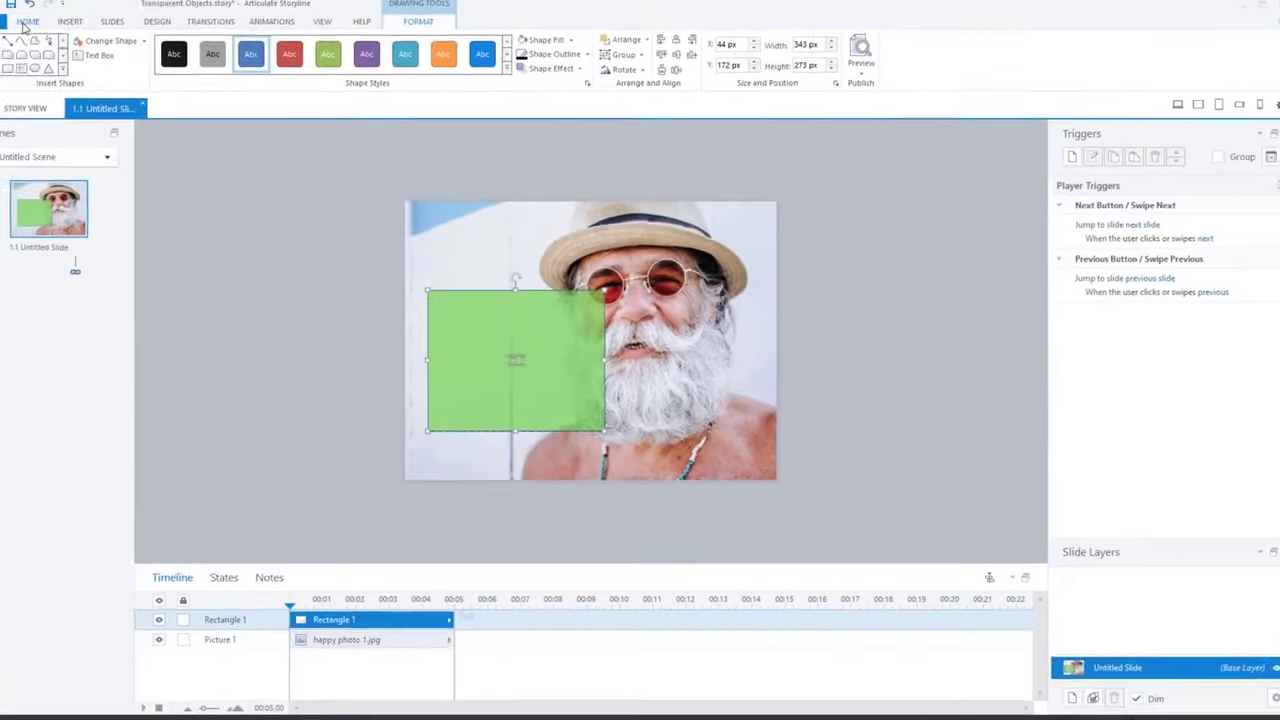
pyautogui.click(25, 21)
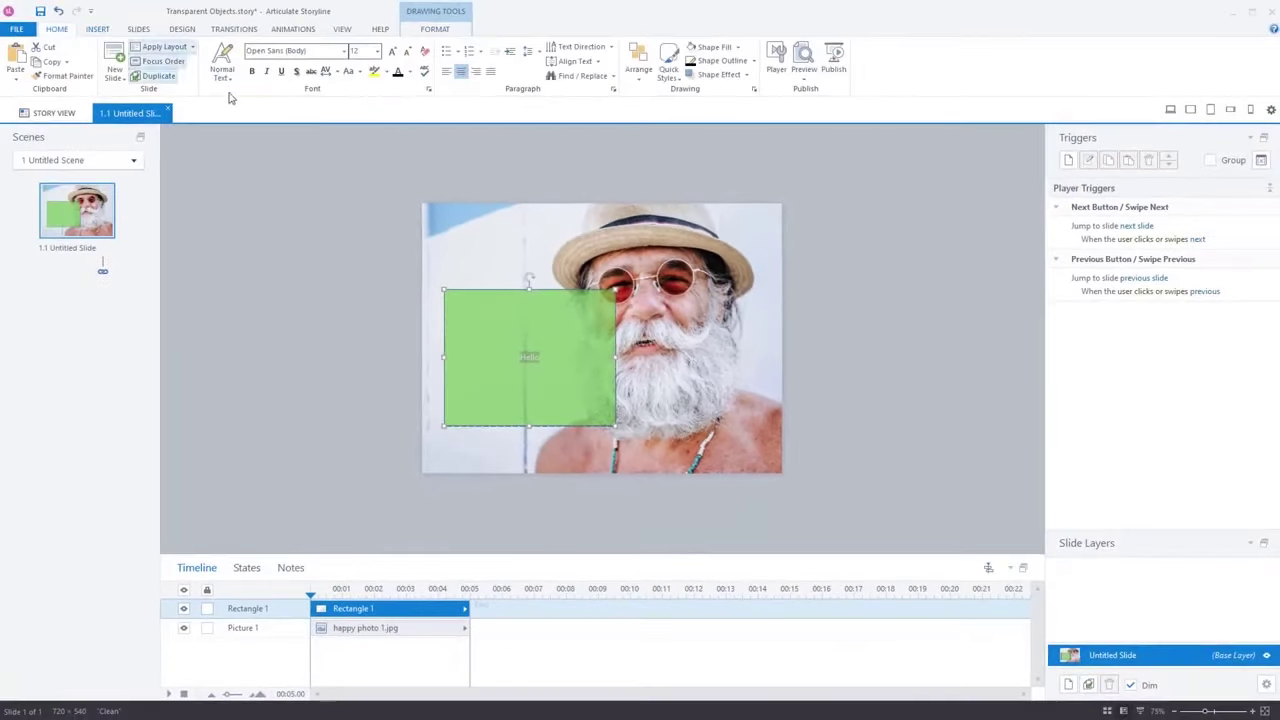
pyautogui.click(358, 44)
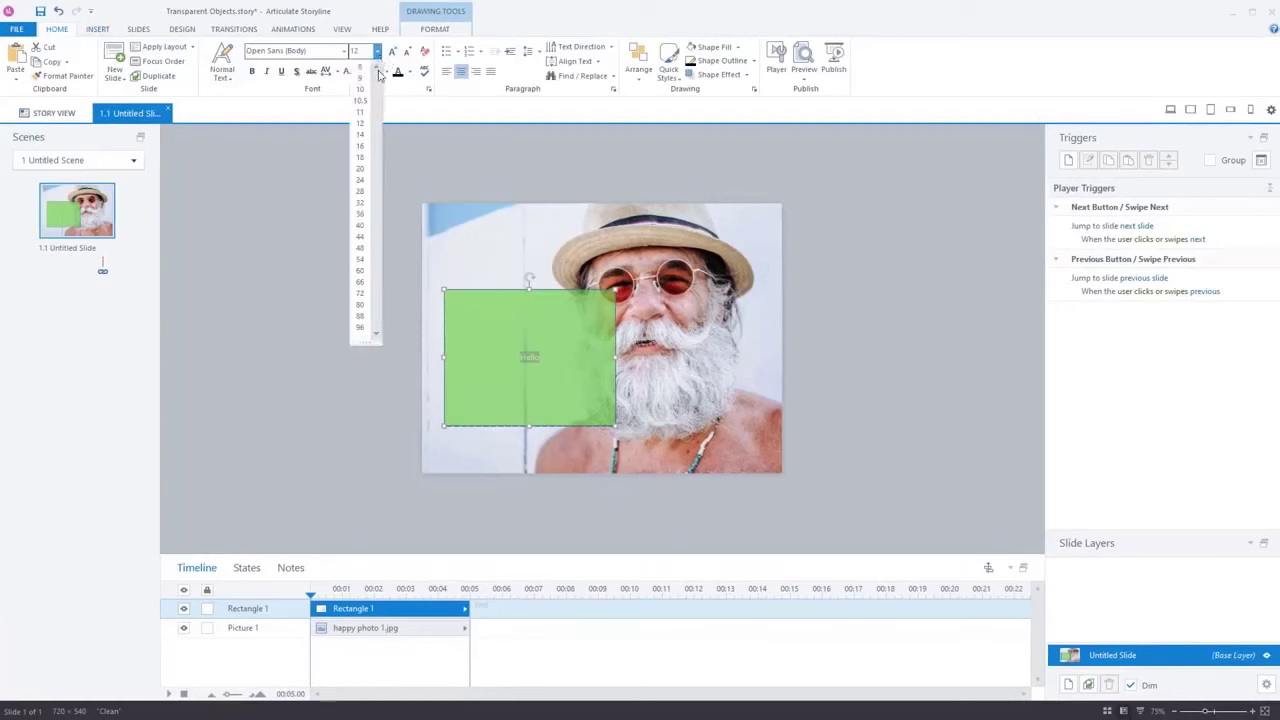
pyautogui.click(360, 168)
pyautogui.click(907, 403)
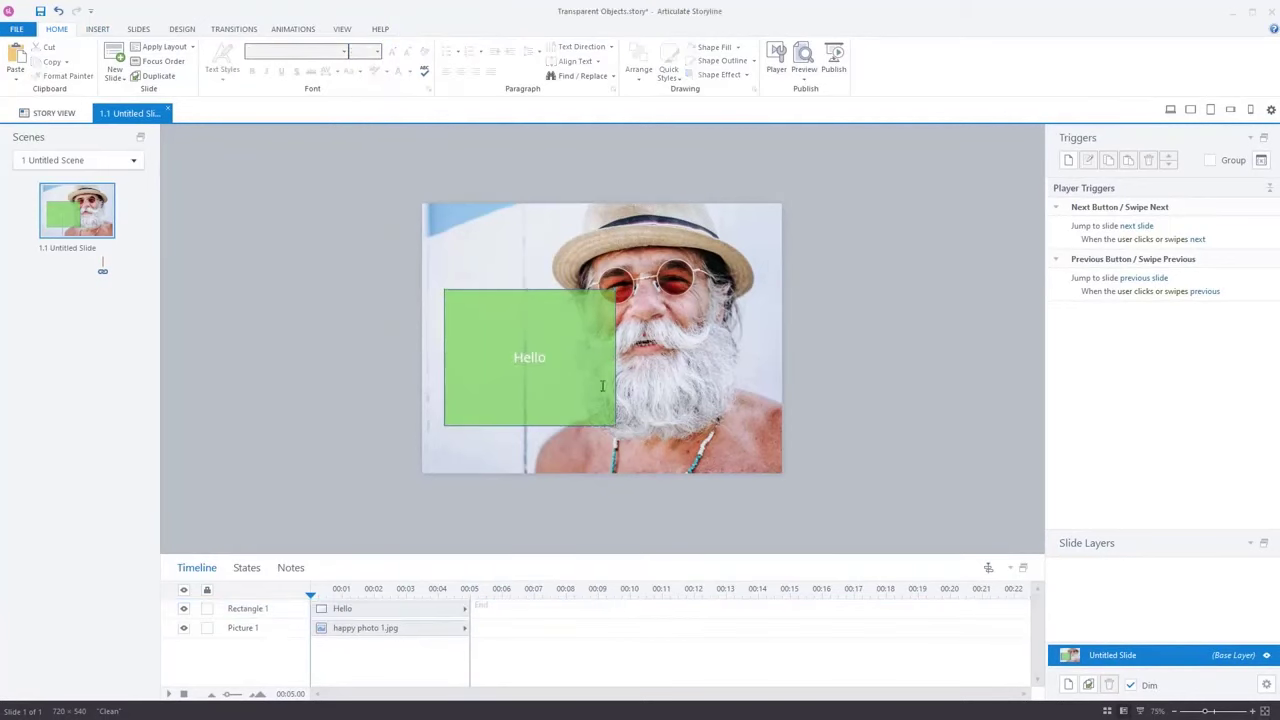
# Draw a triangle about 195 px wide and 234 px high over the man's beard beside the green rectangle
pyautogui.click(100, 29)
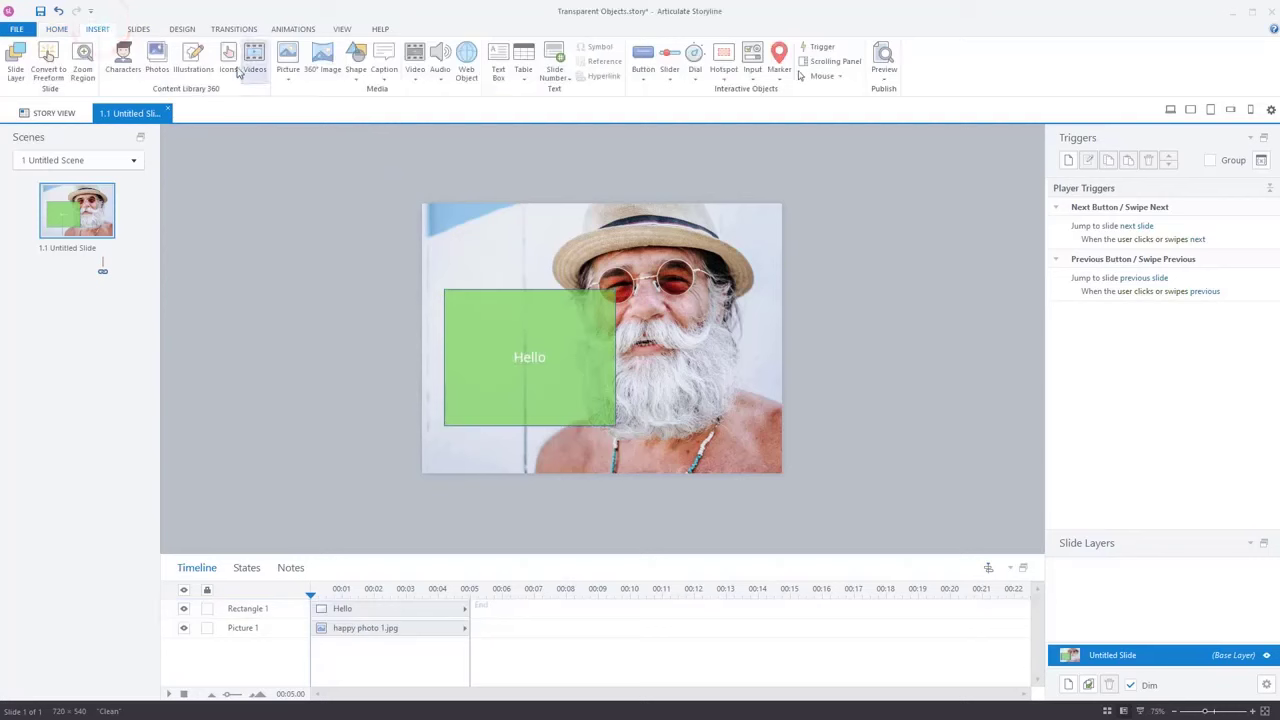
pyautogui.click(356, 70)
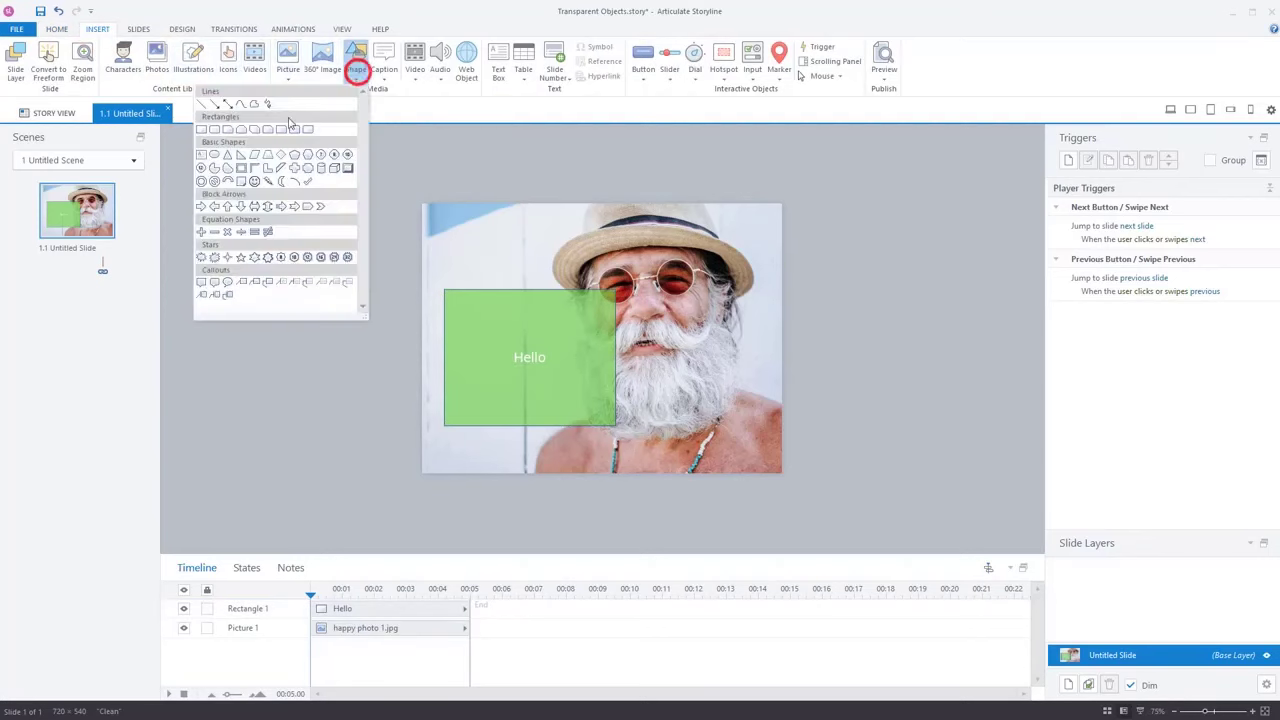
pyautogui.click(228, 154)
pyautogui.moveTo(655, 282); pyautogui.dragTo(750, 397)
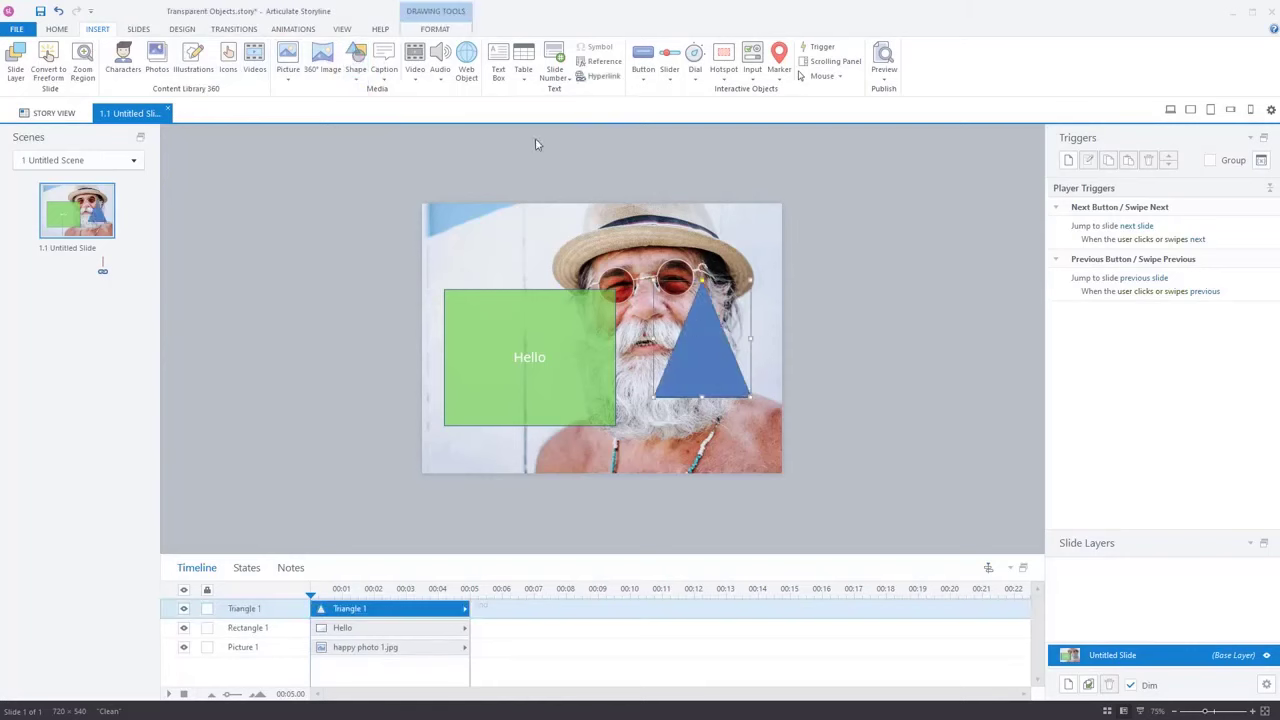
# Make the triangle's solid fill semi-transparent, with the transparency adjusted to slightly below 41%
pyautogui.click(441, 27)
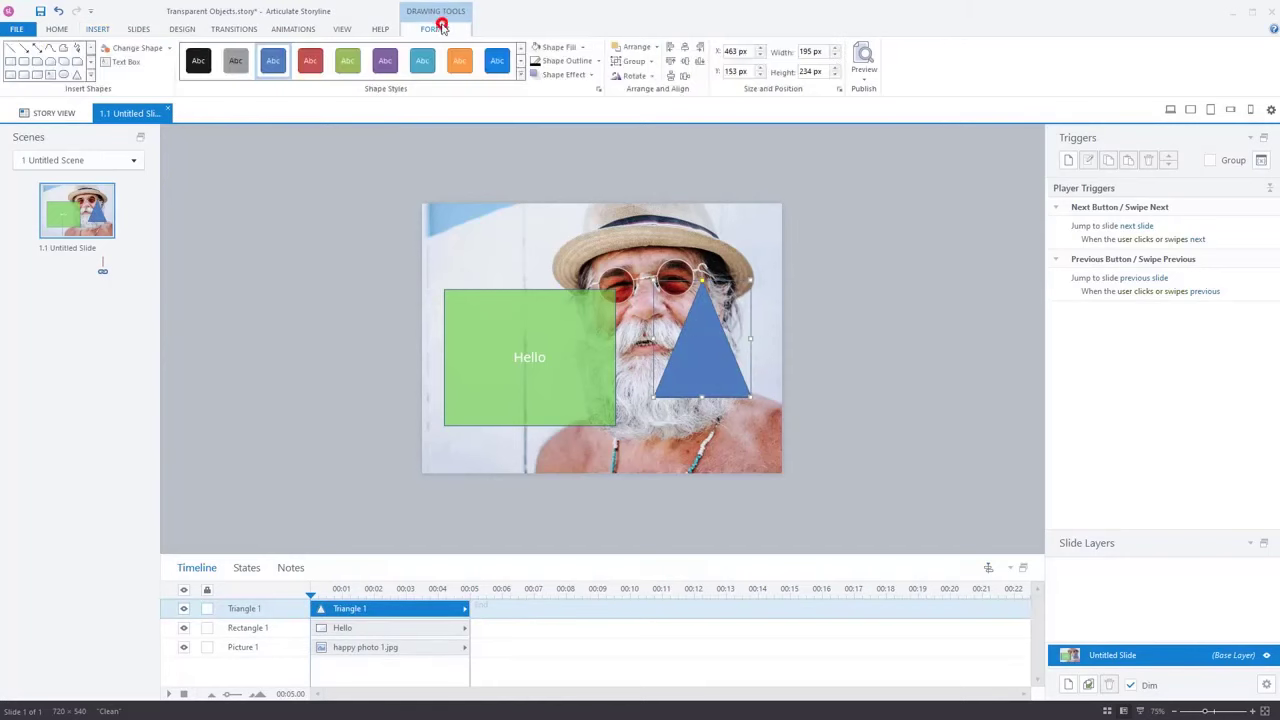
pyautogui.click(599, 89)
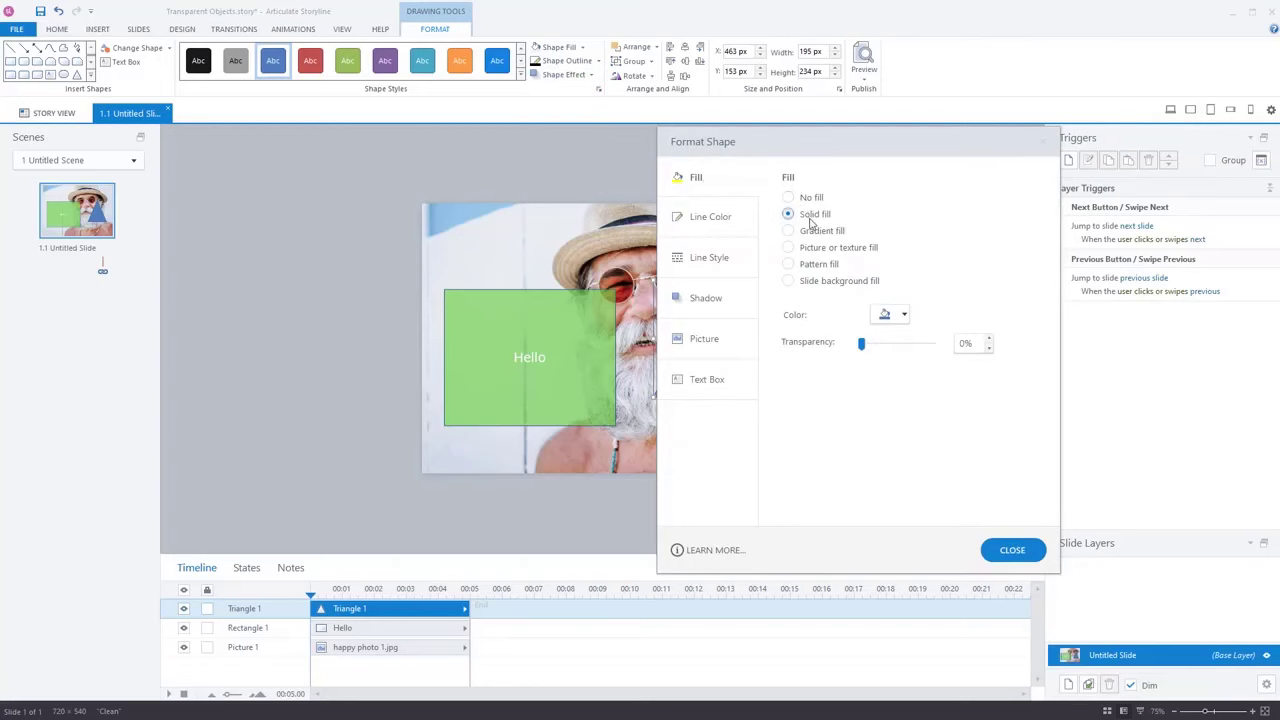
pyautogui.moveTo(864, 346); pyautogui.dragTo(892, 346)
pyautogui.moveTo(885, 145); pyautogui.dragTo(425, 120)
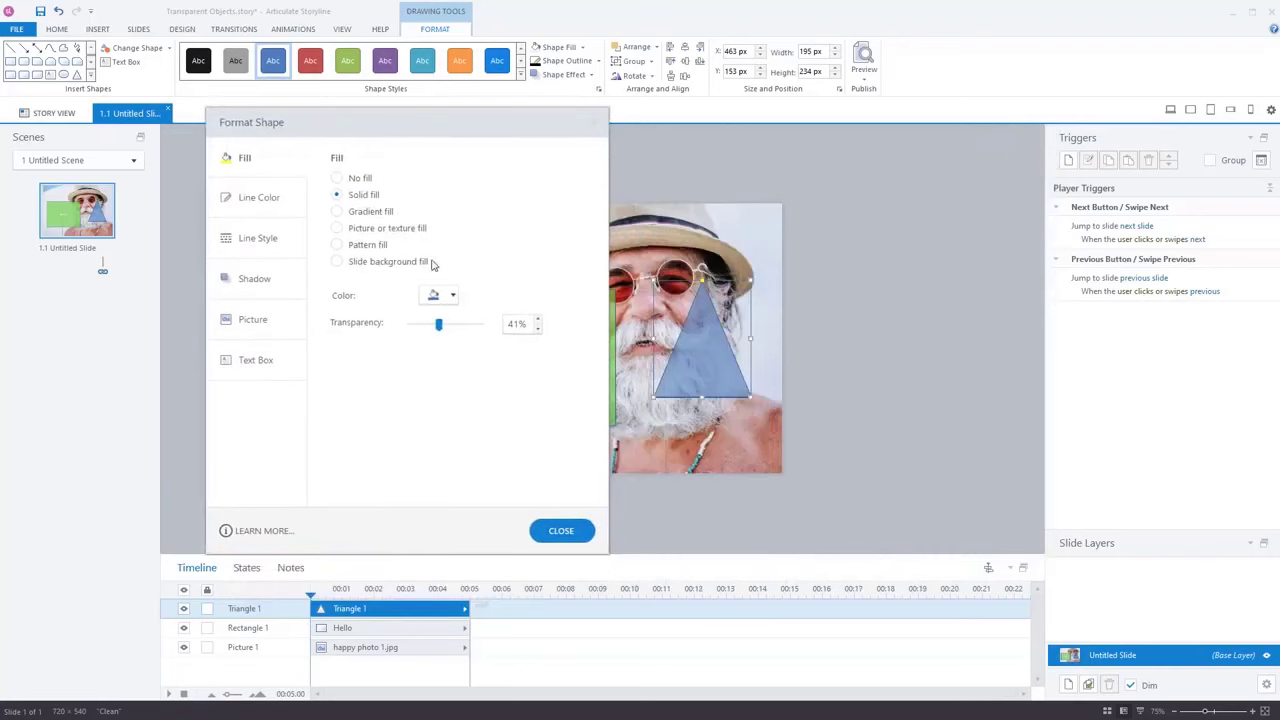
pyautogui.moveTo(438, 324)
pyautogui.mouseDown()
pyautogui.moveTo(471, 325)
pyautogui.moveTo(427, 310)
pyautogui.moveTo(451, 323)
pyautogui.moveTo(429, 323)
pyautogui.mouseUp()
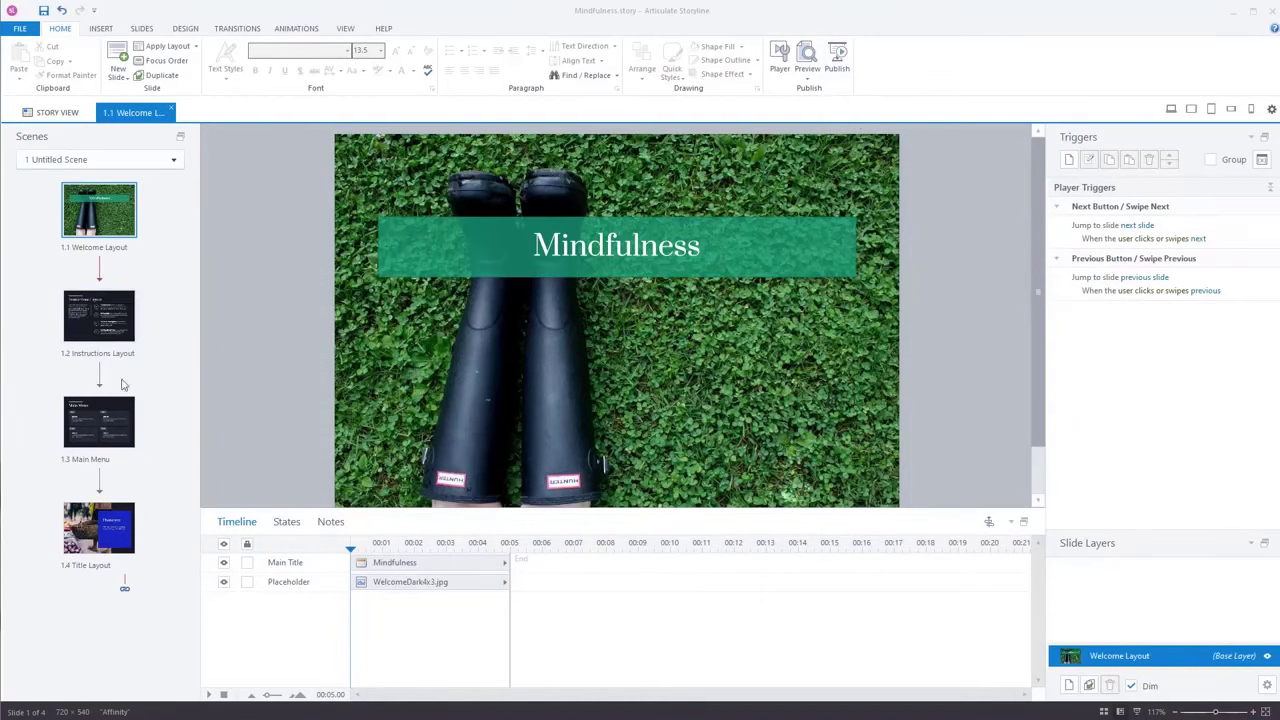
# In the Mindfulness project, look over the slides and set up publishing to LMS / LRS with SCORM 1.2 reporting
pyautogui.click(105, 528)
pyautogui.click(99, 210)
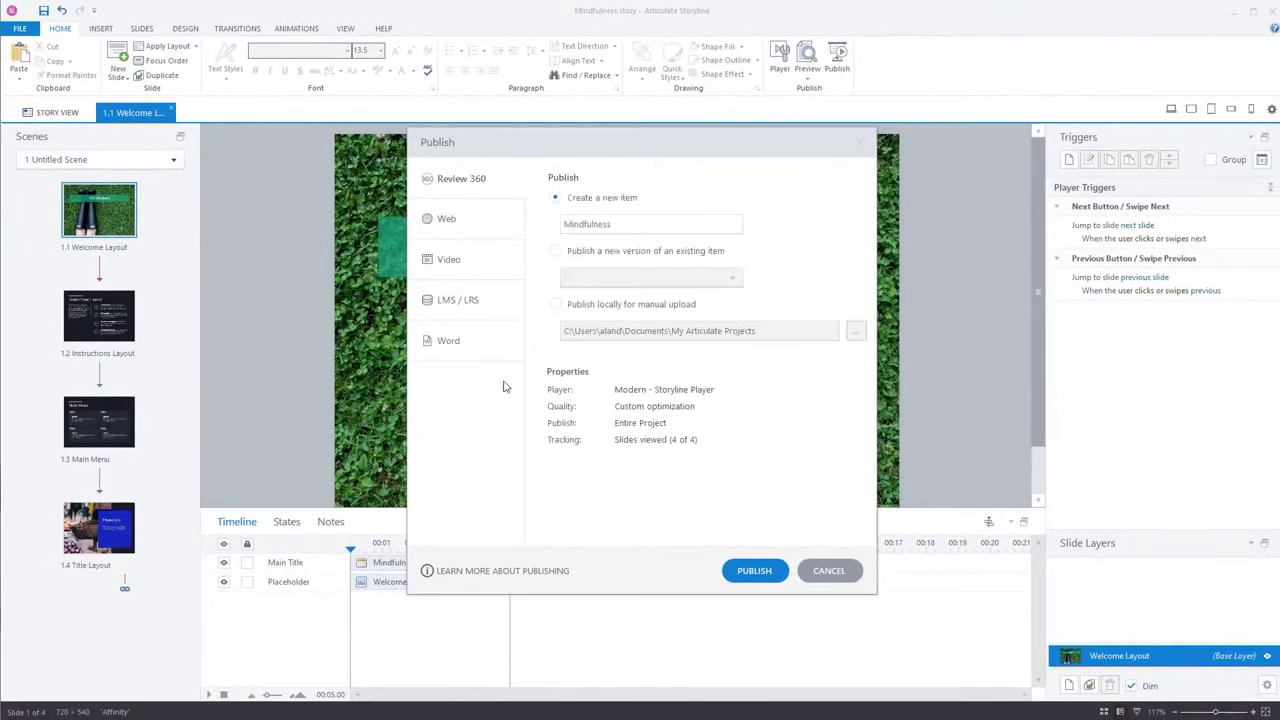
pyautogui.click(458, 300)
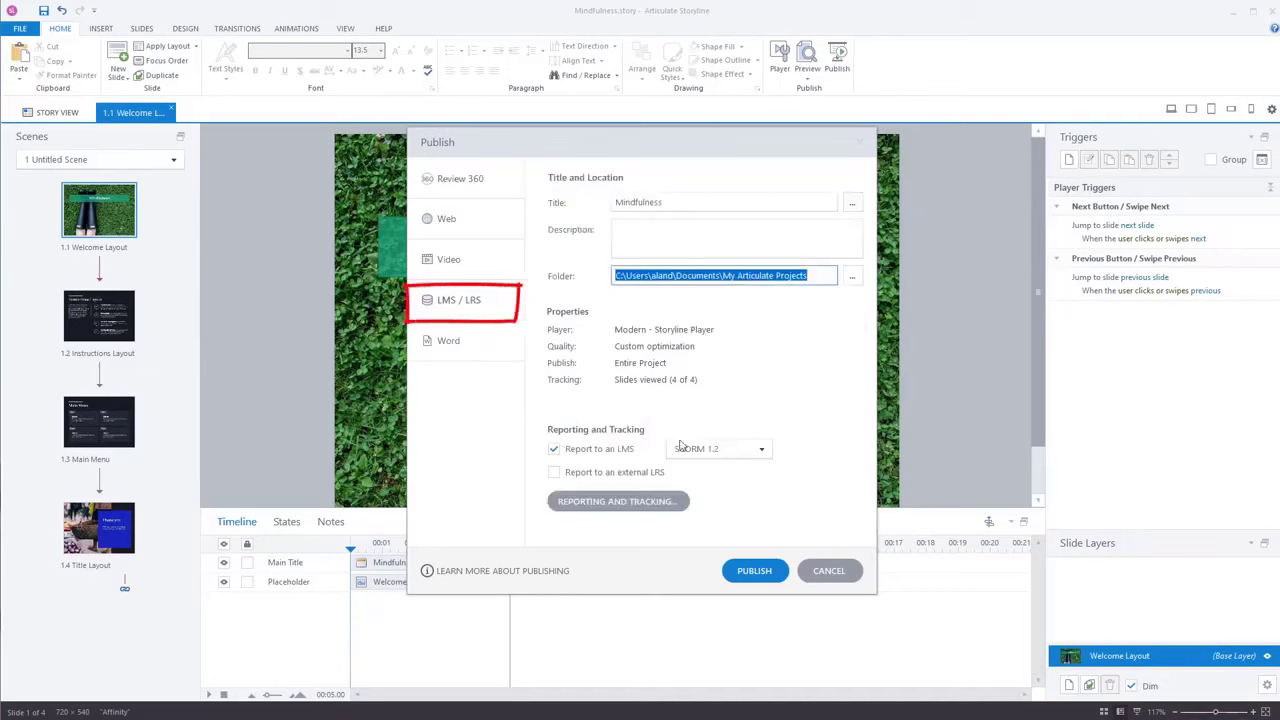
pyautogui.click(761, 450)
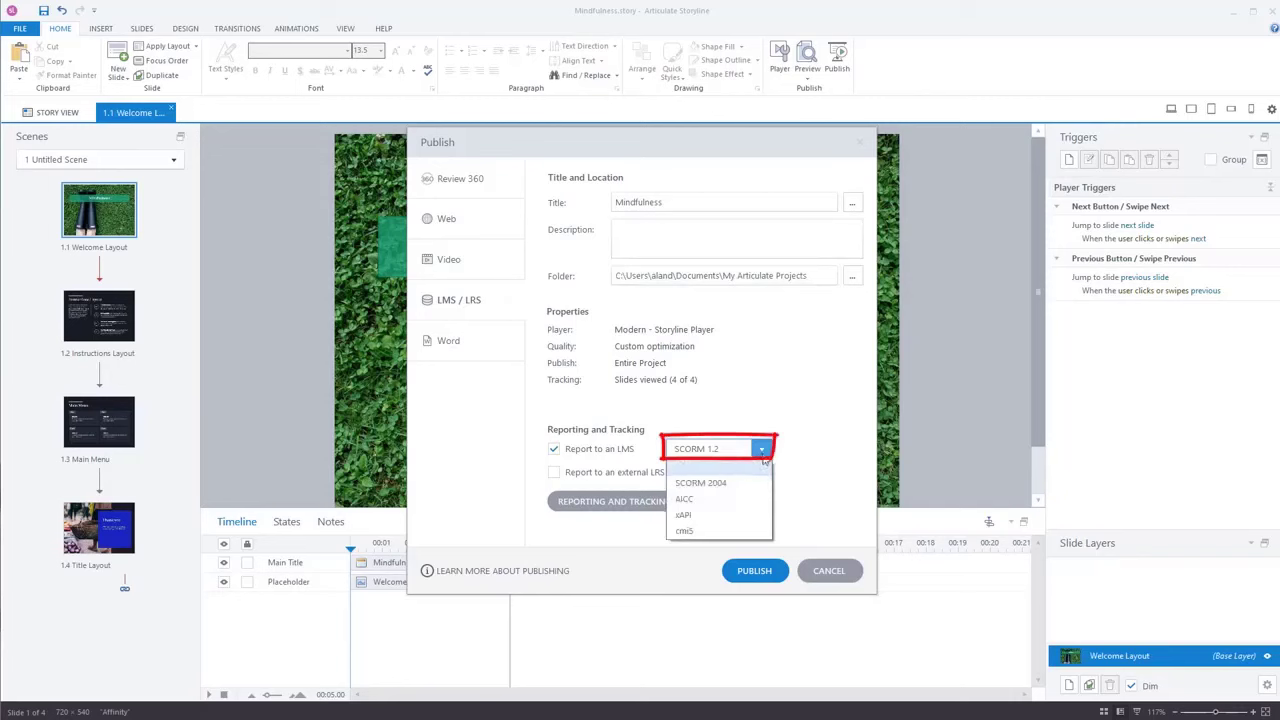
pyautogui.click(766, 453)
pyautogui.click(766, 454)
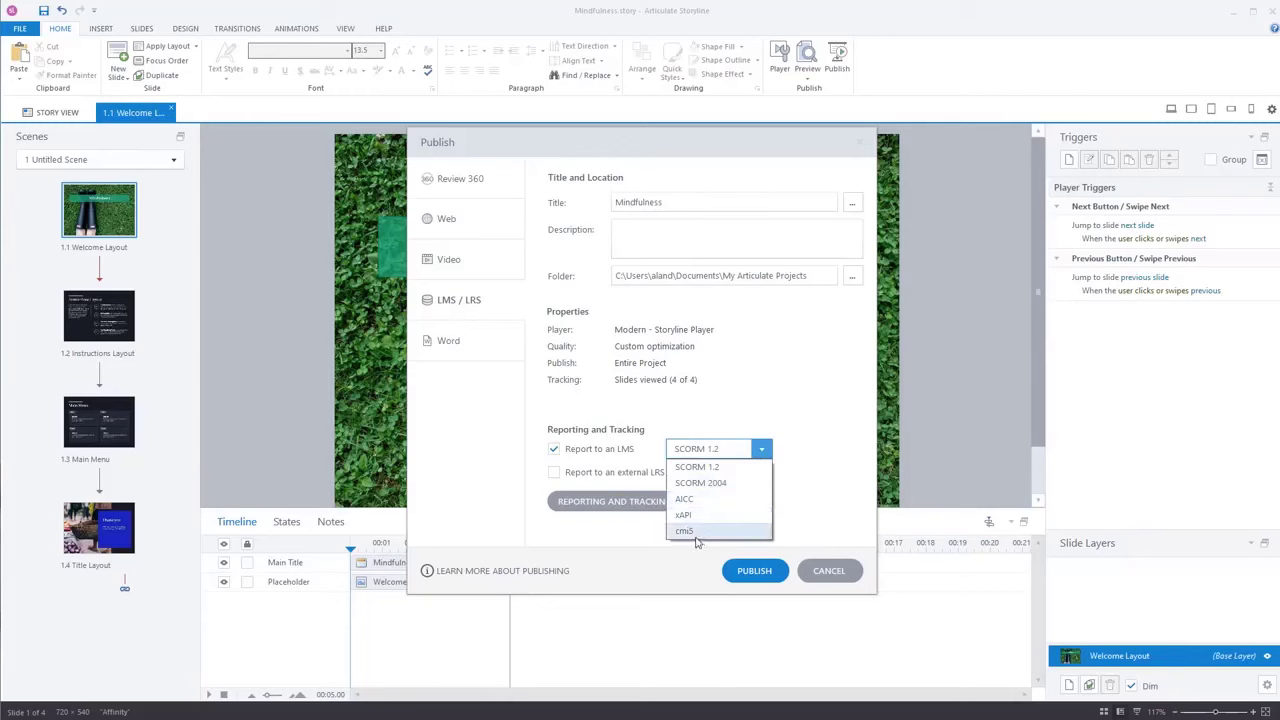
pyautogui.click(736, 470)
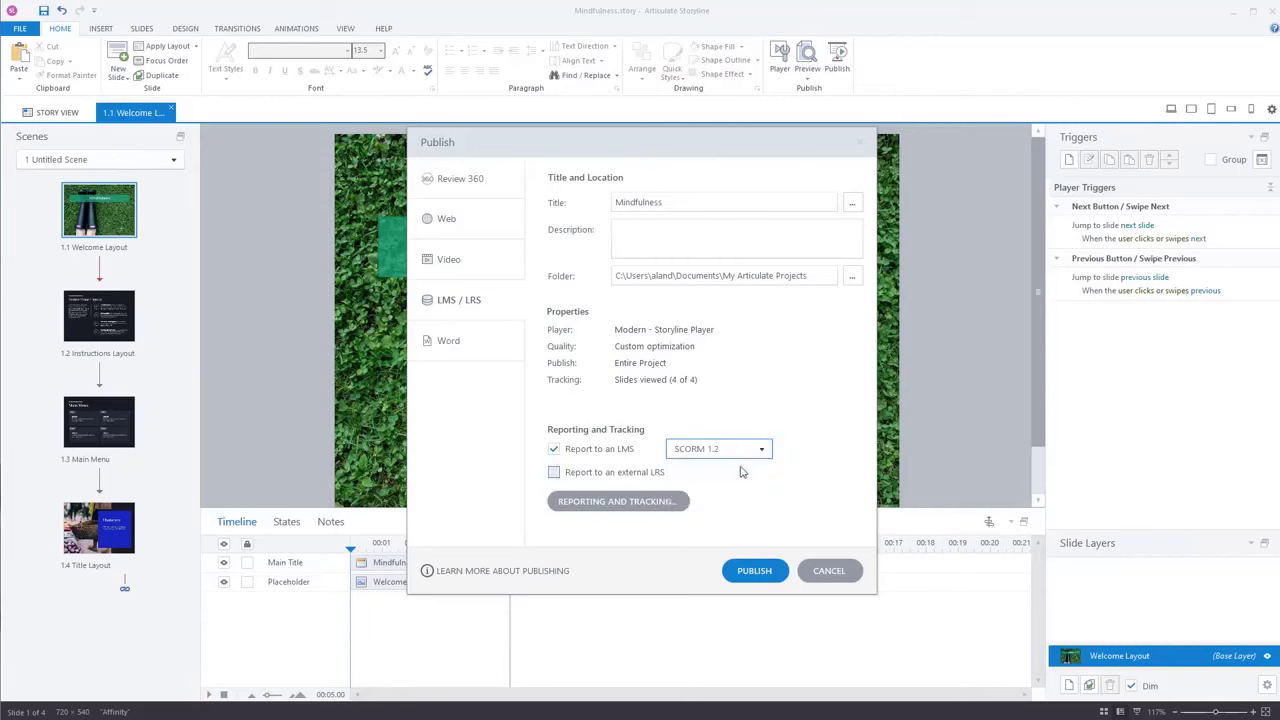
# Review the reporting standards available for the LMS and keep SCORM 1.2
pyautogui.click(762, 450)
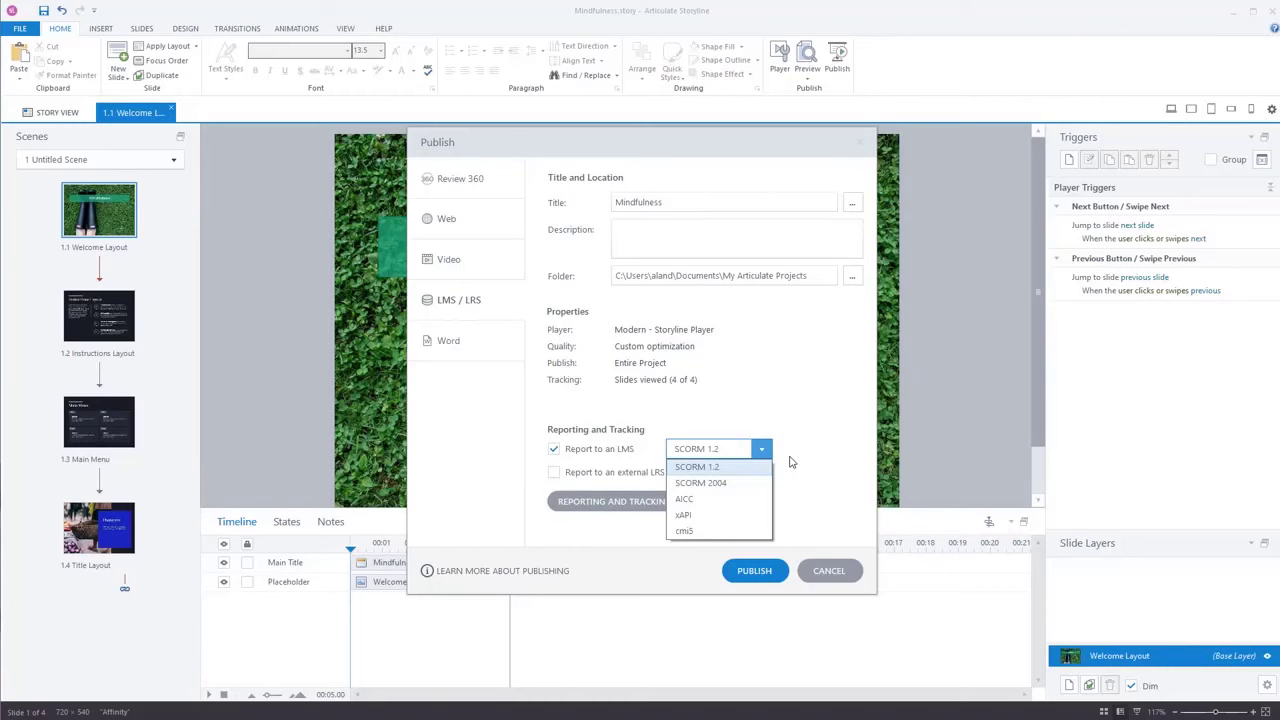
pyautogui.click(716, 468)
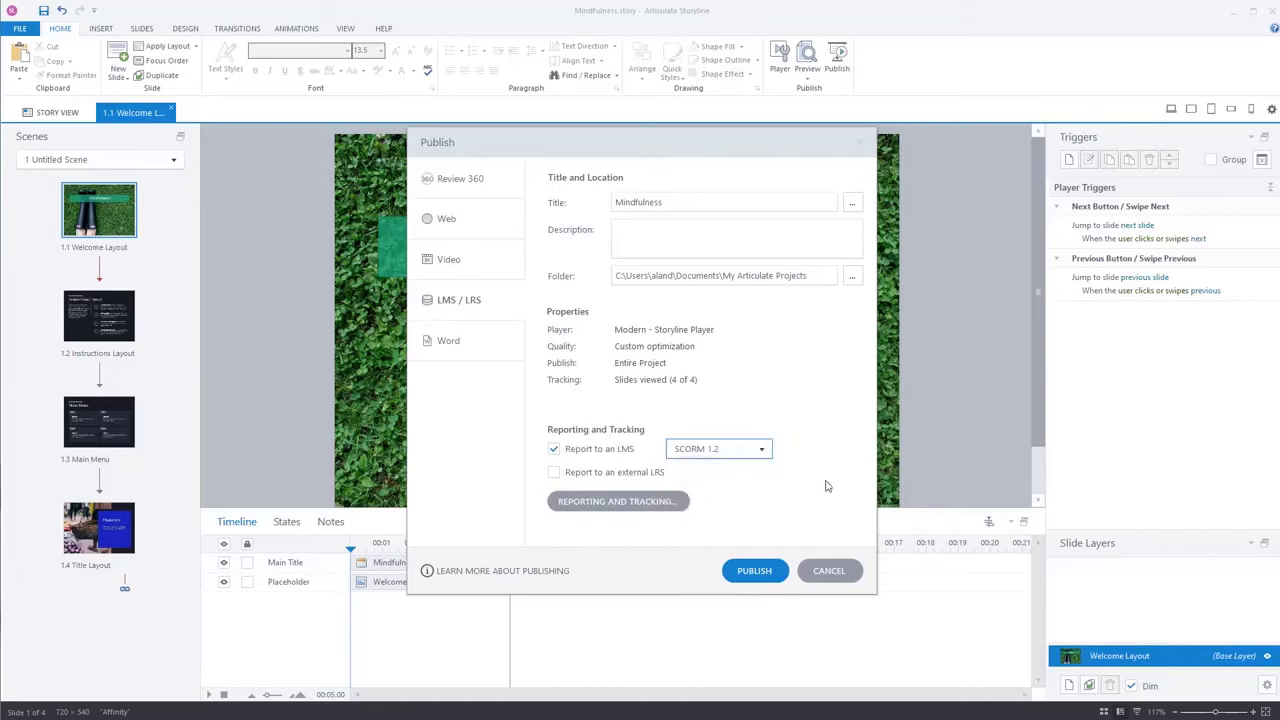
pyautogui.click(758, 450)
pyautogui.click(757, 450)
# Turn reporting to an LMS off and back on, and publish the Mindfulness course
pyautogui.click(556, 449)
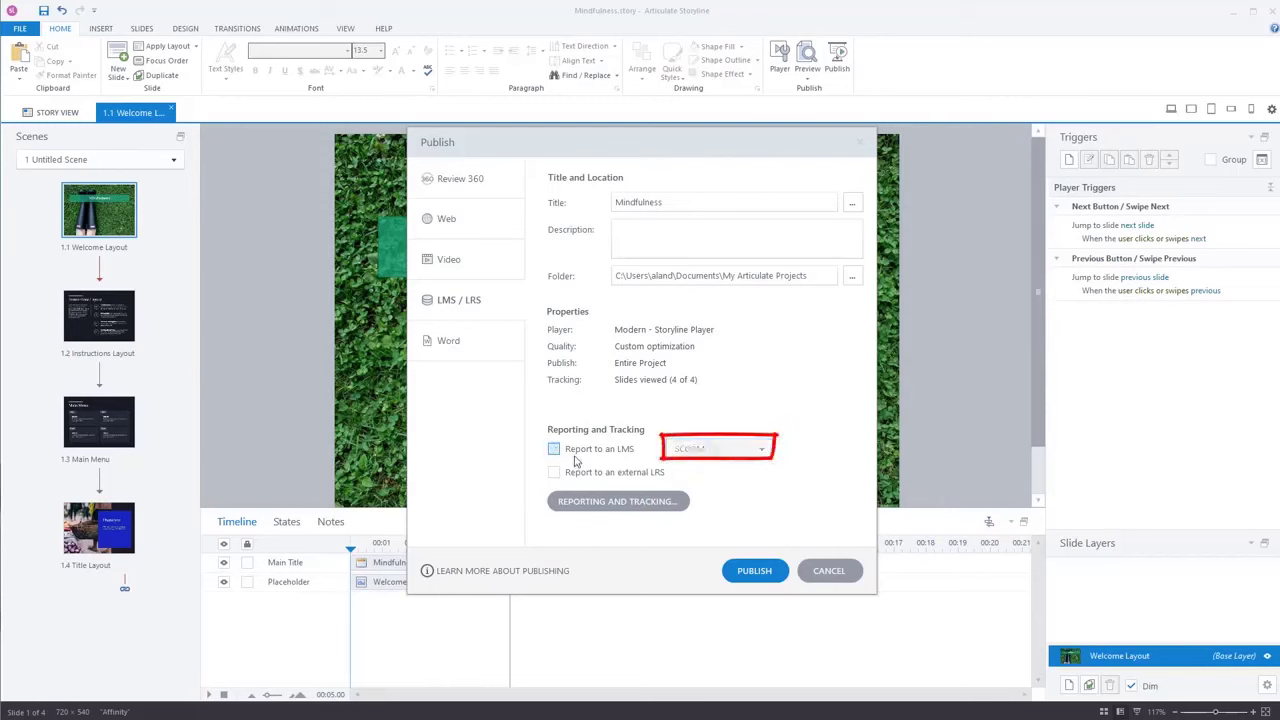
pyautogui.click(579, 450)
pyautogui.click(758, 578)
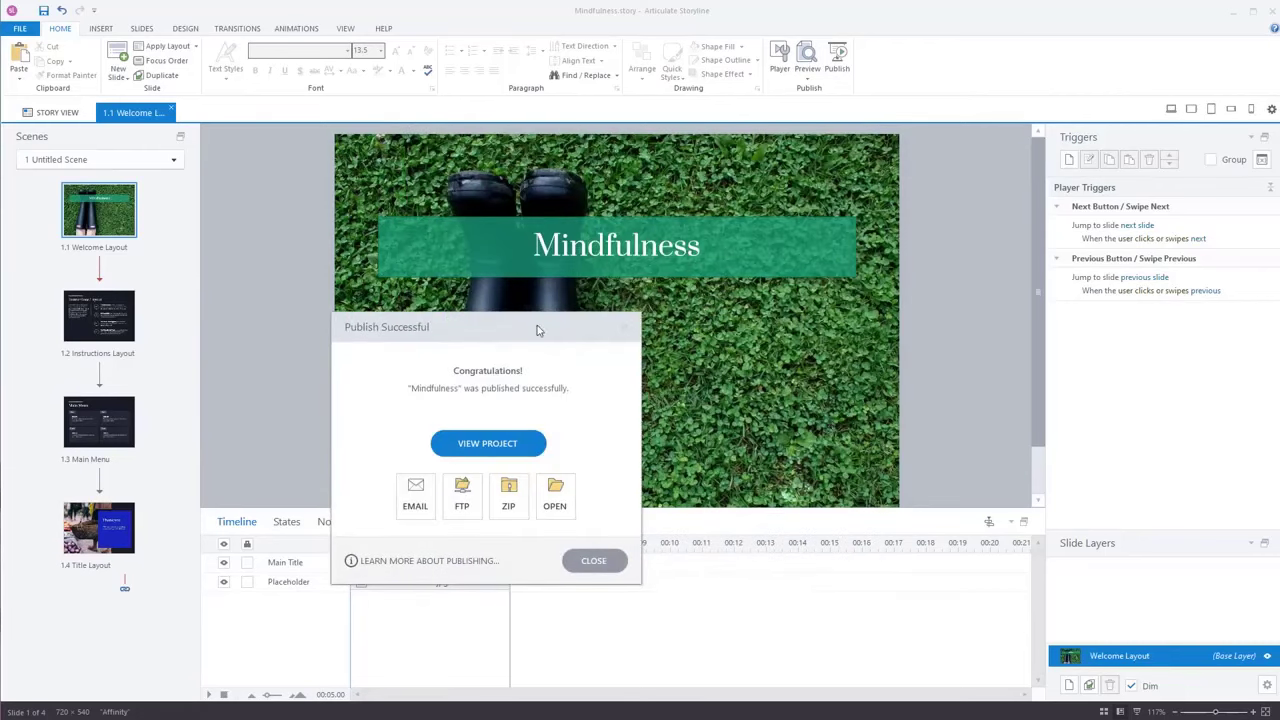
pyautogui.moveTo(537, 330); pyautogui.dragTo(629, 220)
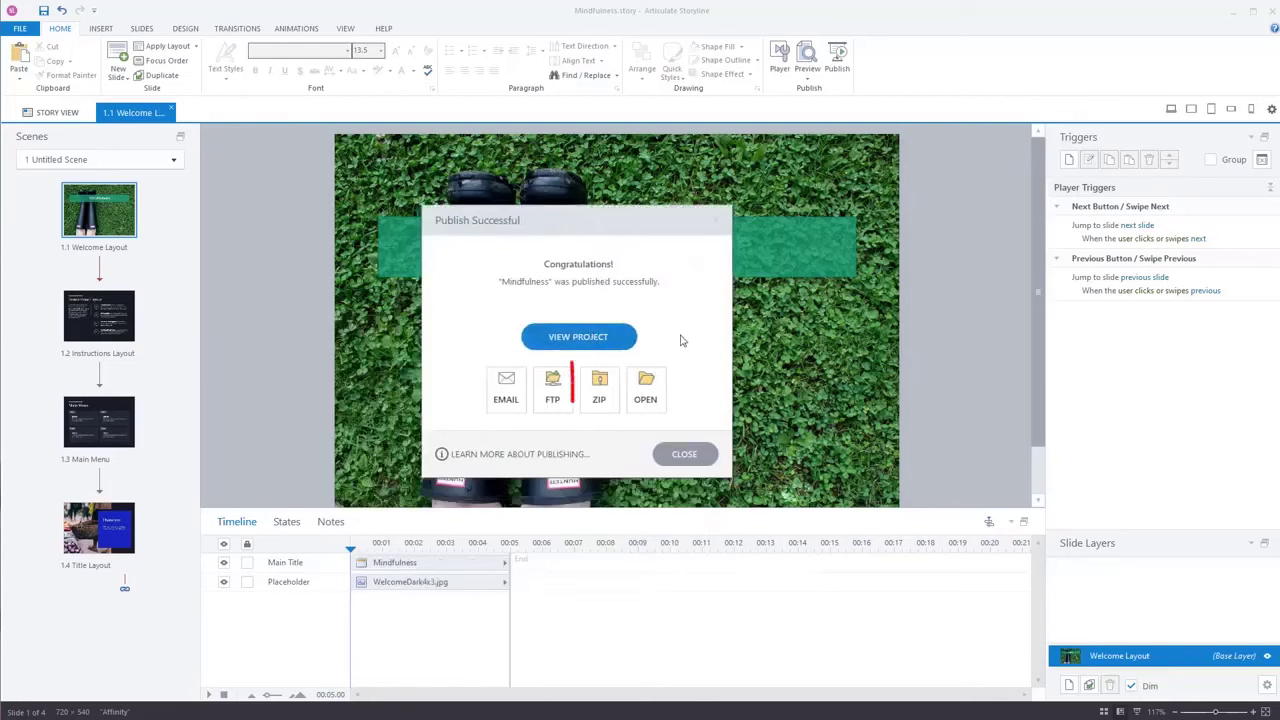
# Package the published course as a zip archive named Mindfulness in the My Articulate Projects folder
pyautogui.click(603, 396)
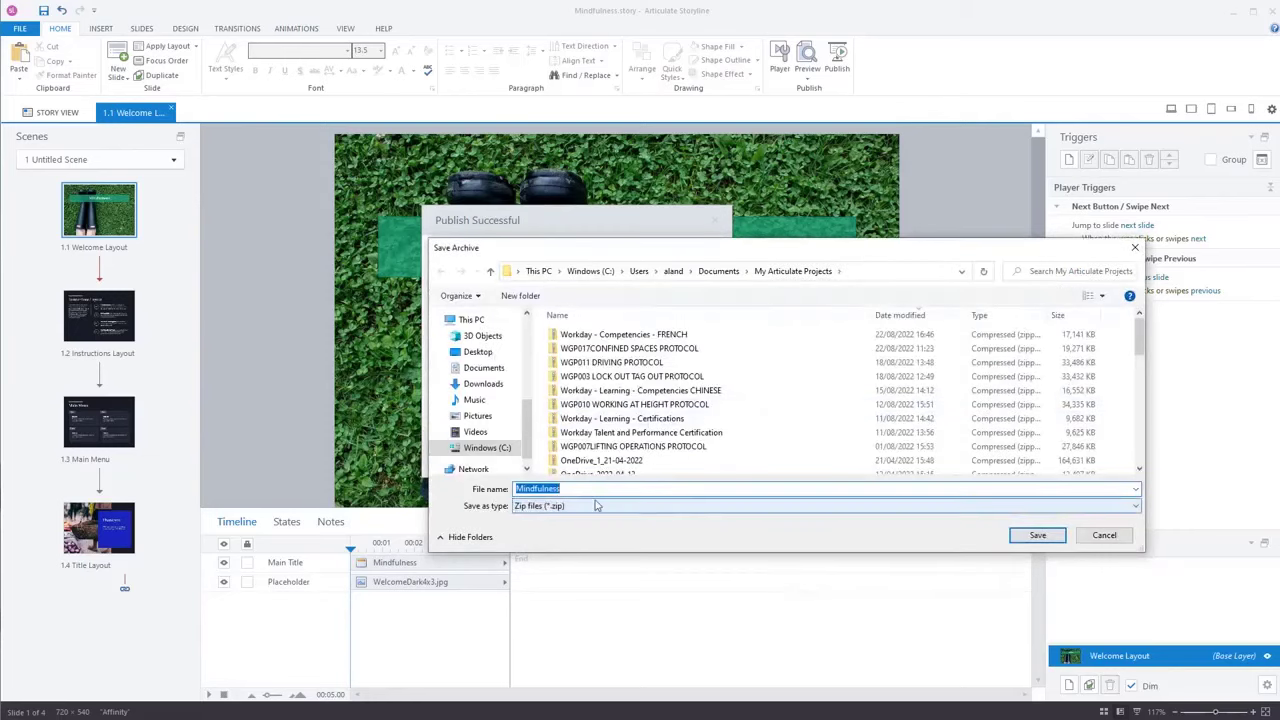
pyautogui.click(1028, 536)
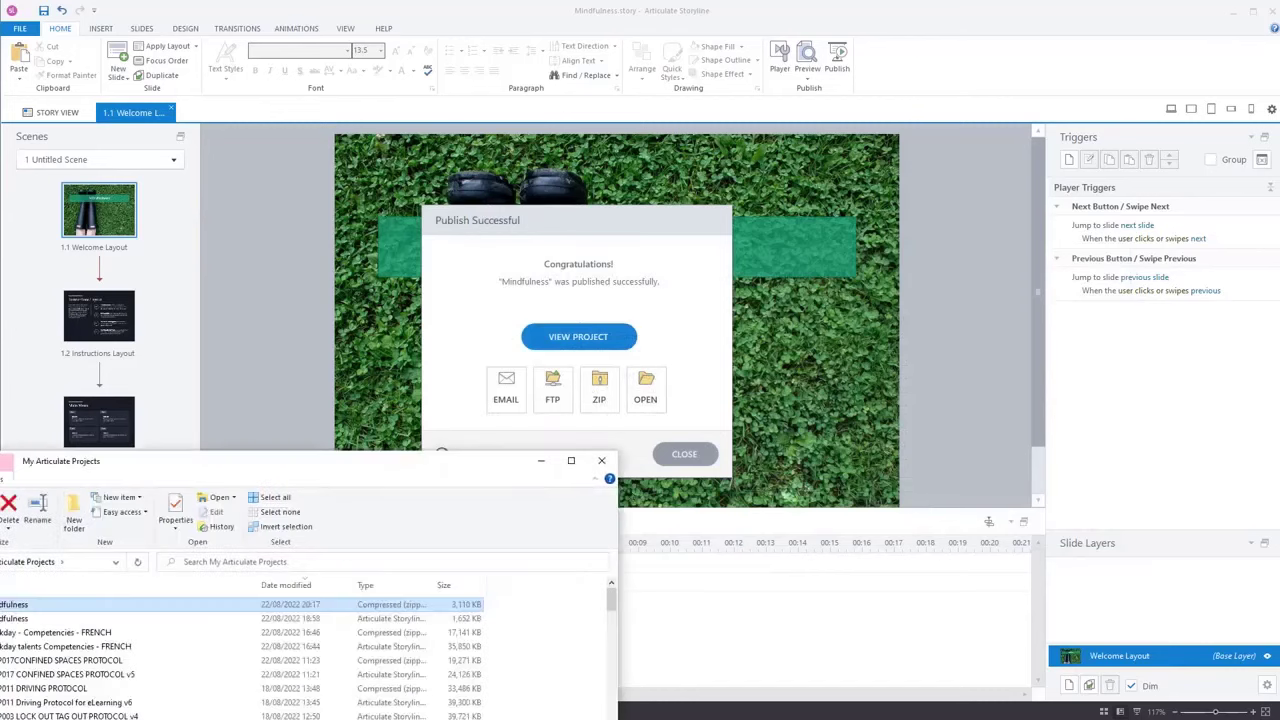
pyautogui.moveTo(251, 457); pyautogui.dragTo(590, 203)
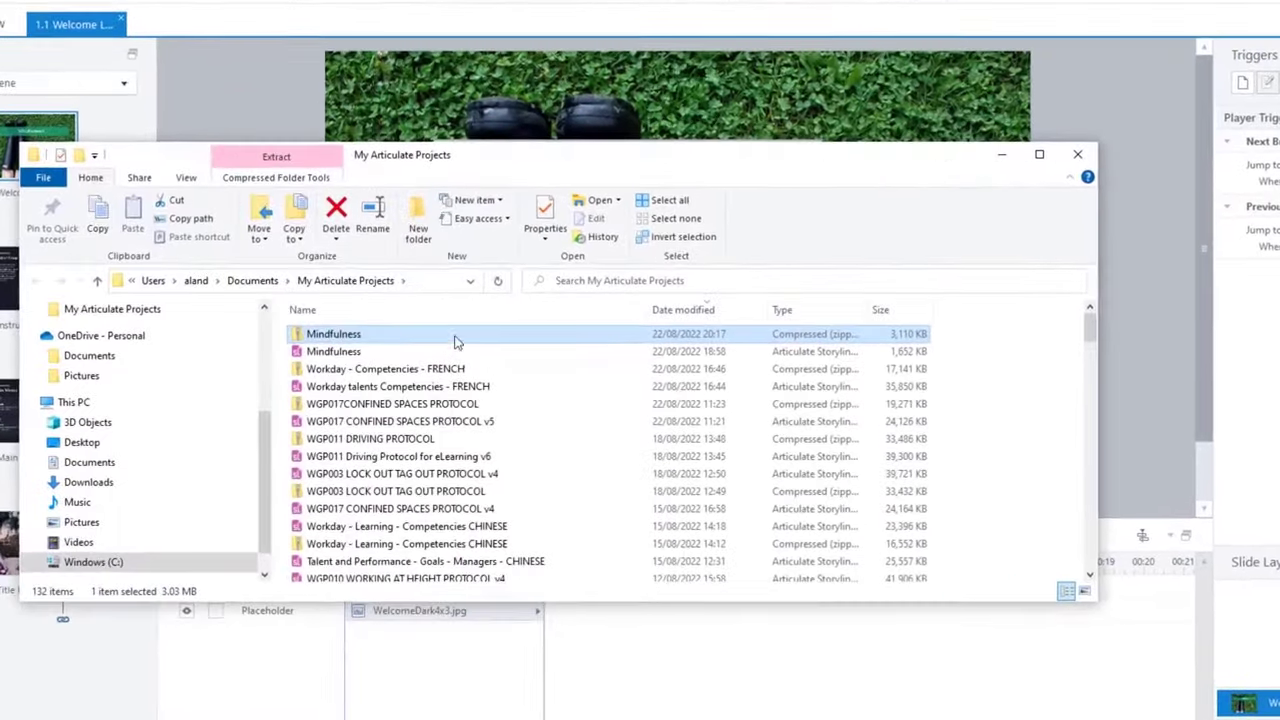
# Compare the Mindfulness zip package with the Mindfulness Storyline project file in the folder
pyautogui.click(340, 335)
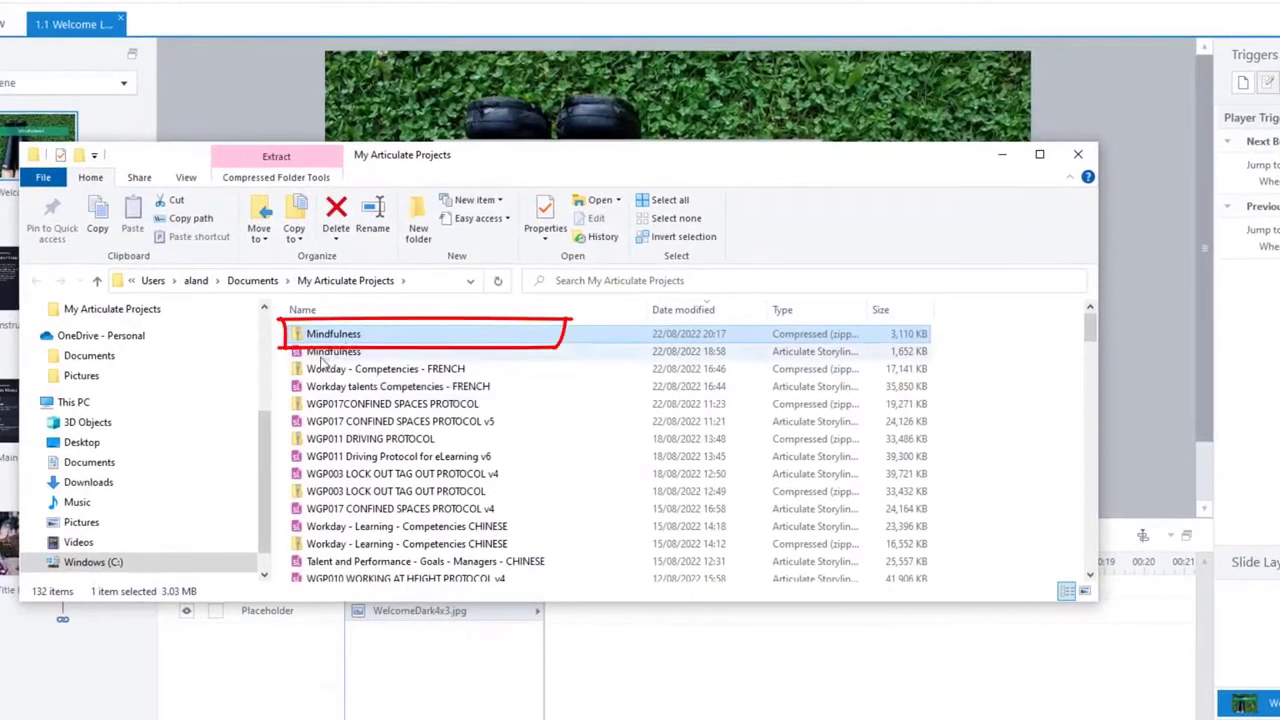
pyautogui.press('Return')
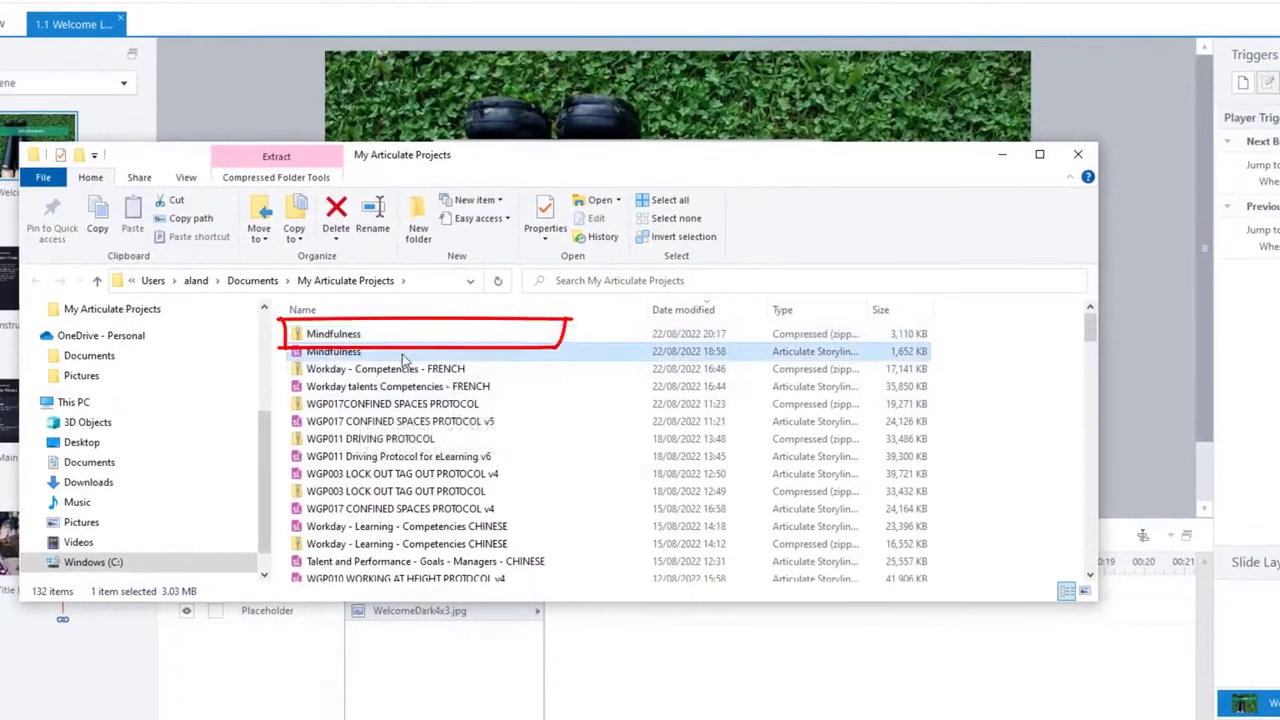
pyautogui.click(323, 356)
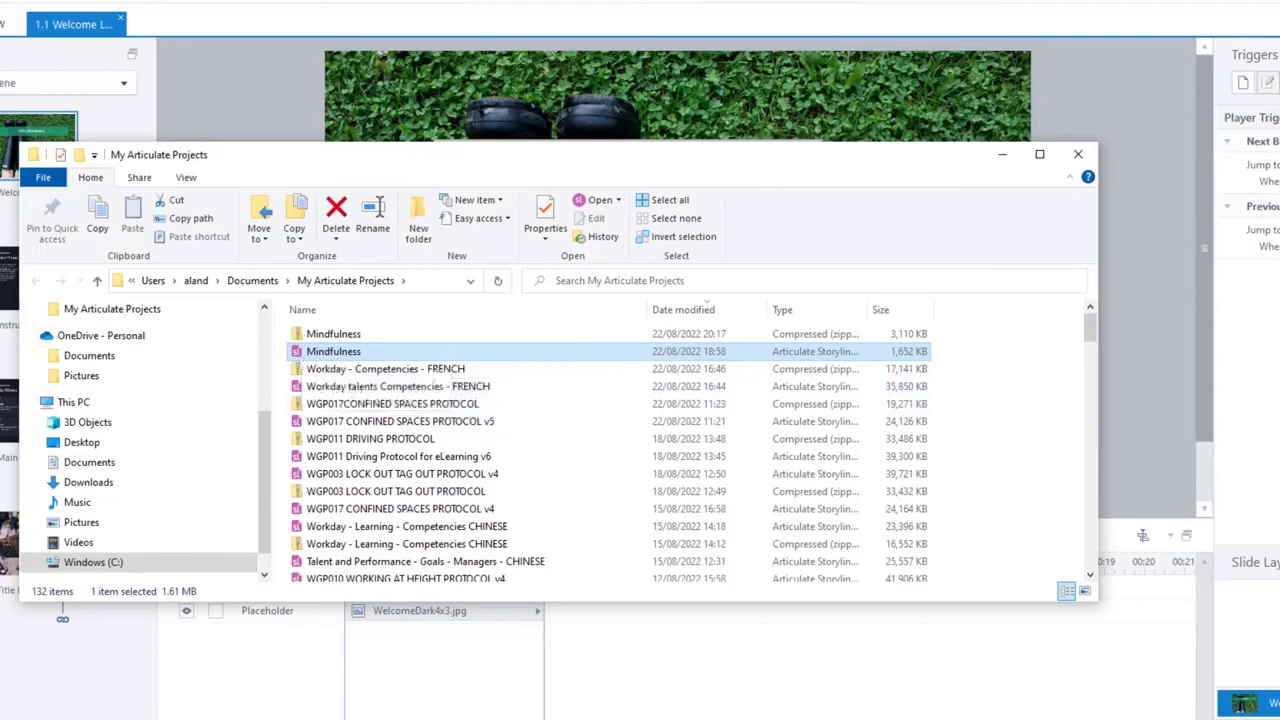
pyautogui.click(335, 339)
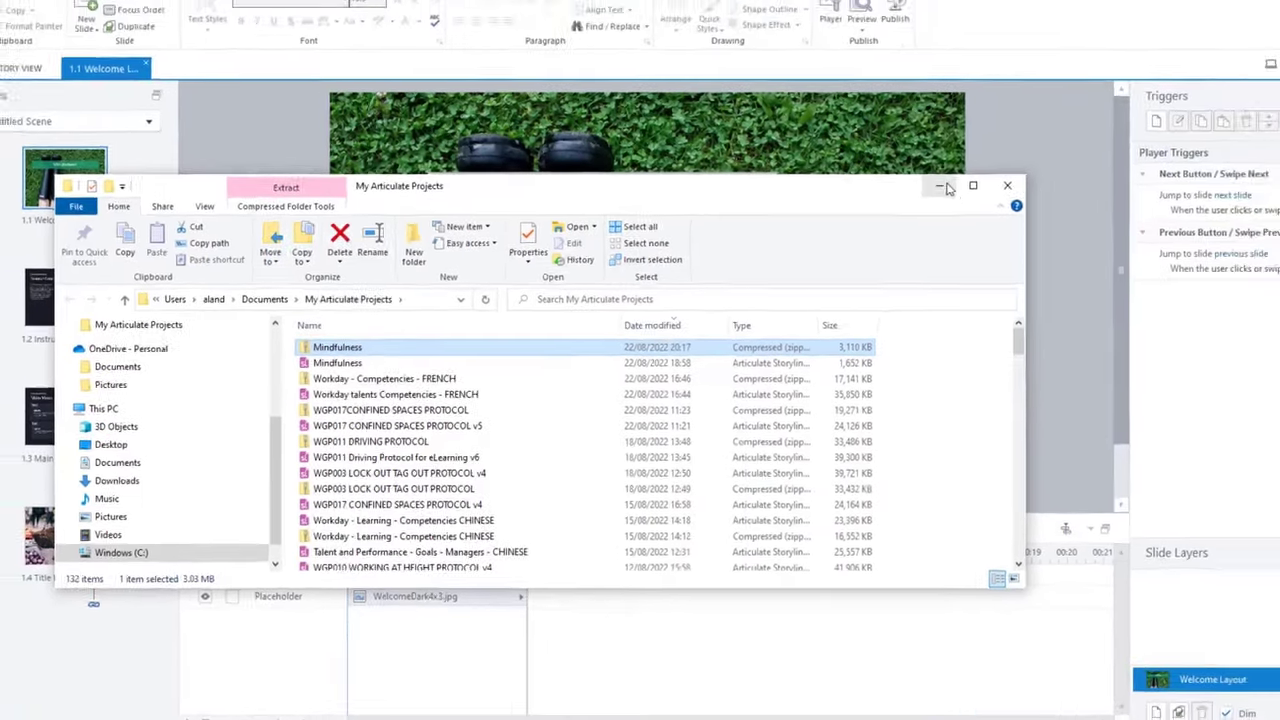
# Put the folder window away, close the publishing confirmation and save the Mindfulness project
pyautogui.click(1002, 154)
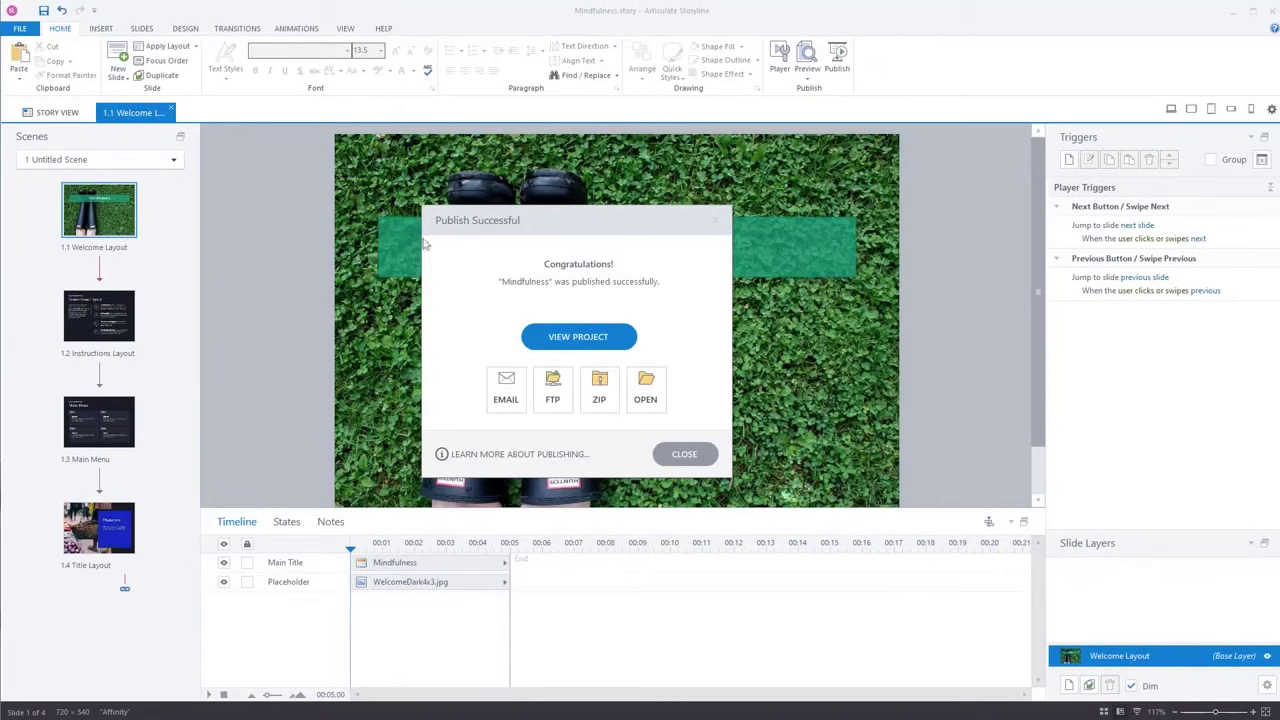
pyautogui.click(685, 455)
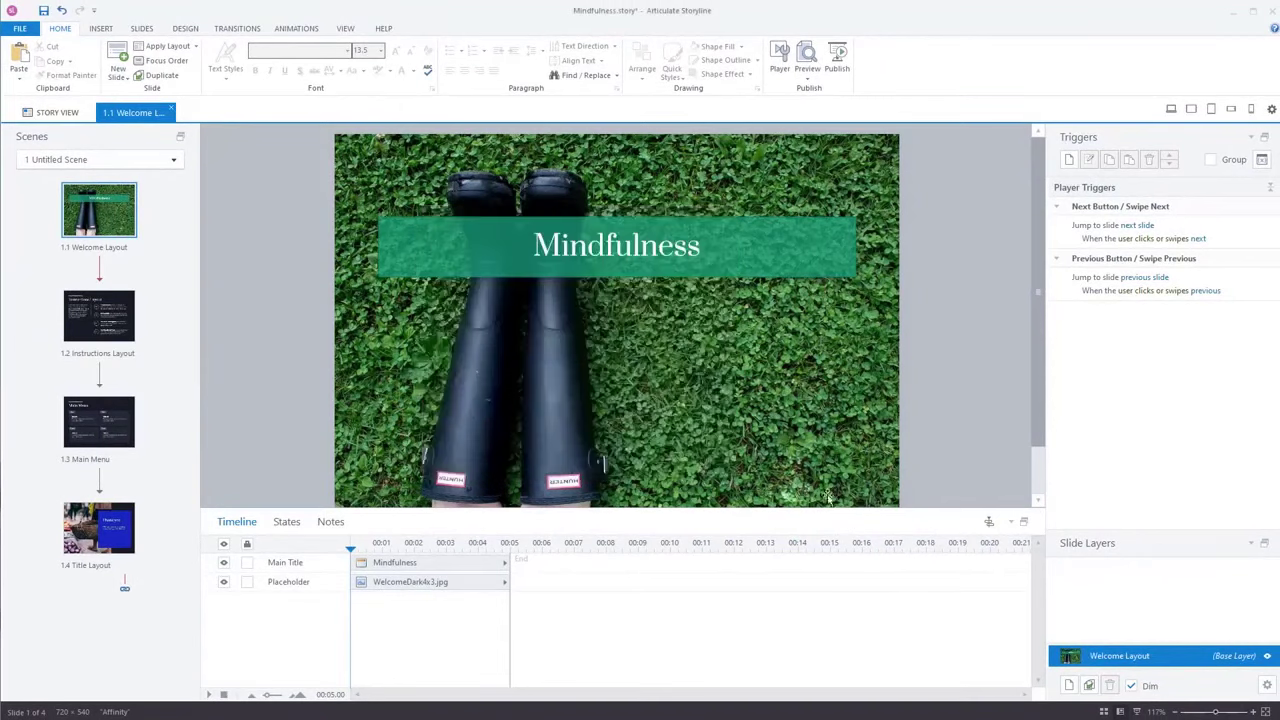
pyautogui.click(41, 11)
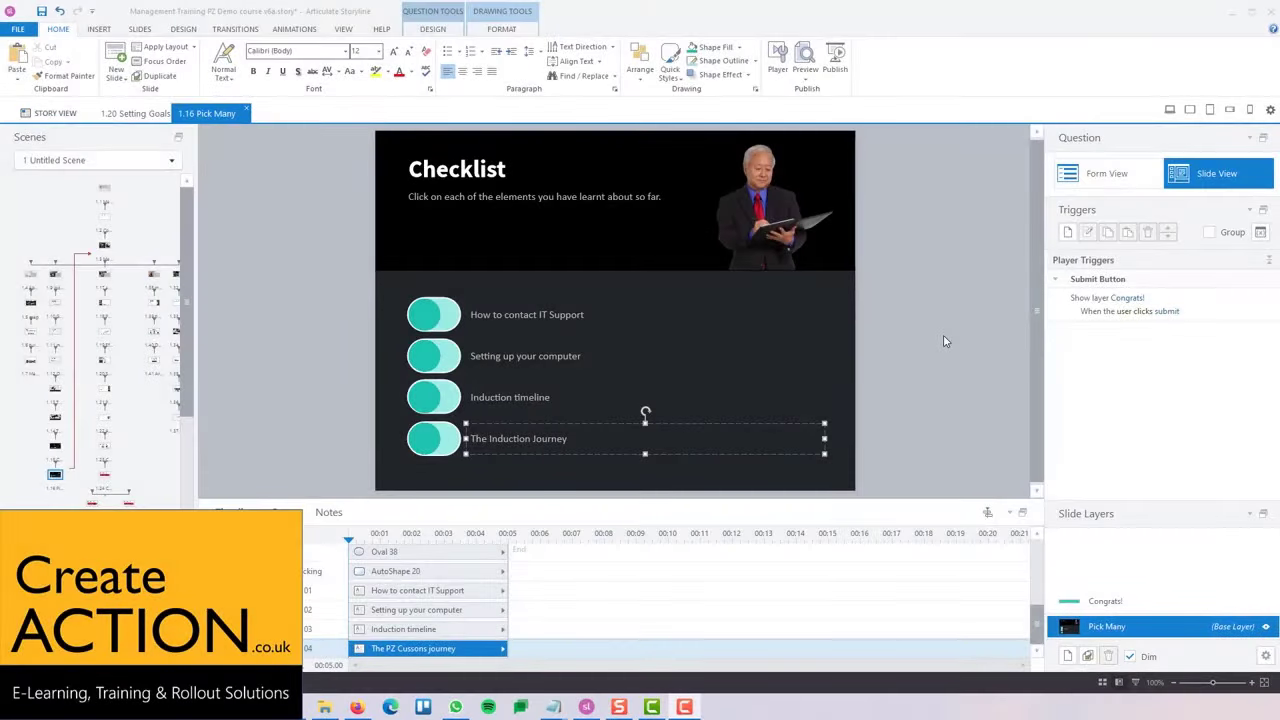
# In the Management Training course, look through the Induction Process, New Starter Journey and Induction timeline slides, ending on the Checklist slide
pyautogui.click(910, 275)
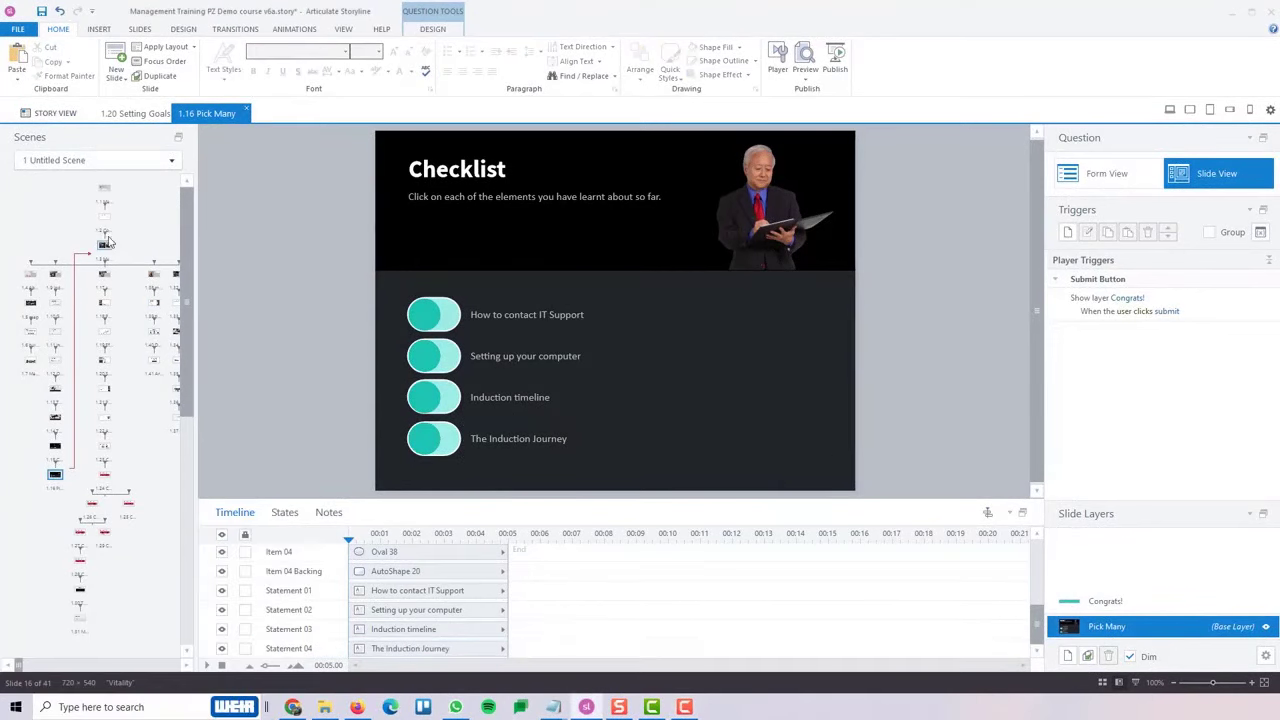
pyautogui.click(55, 275)
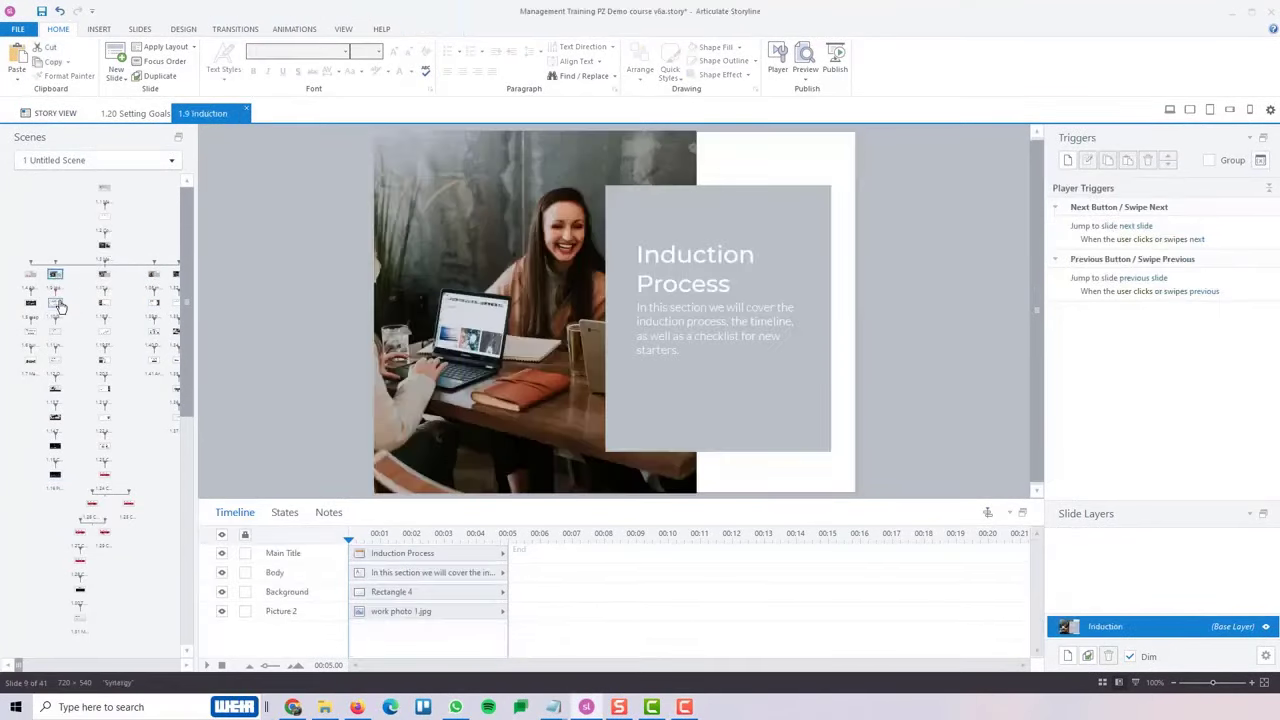
pyautogui.click(55, 302)
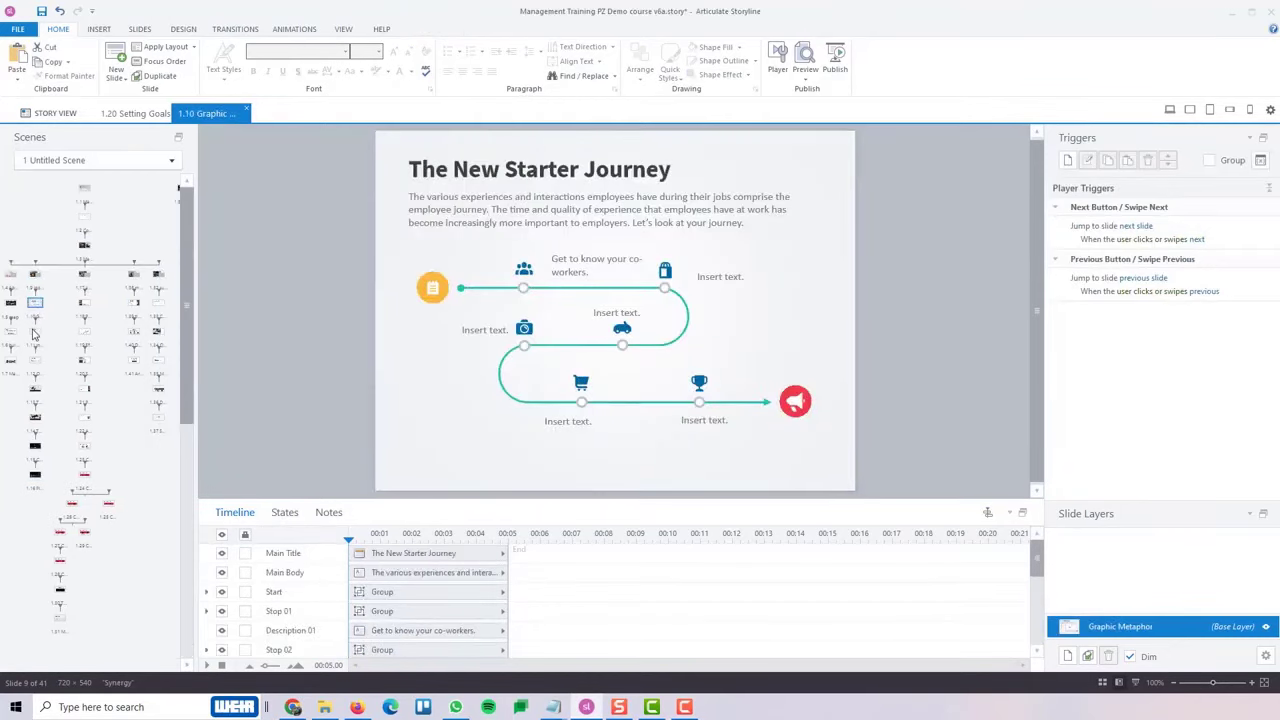
pyautogui.click(37, 472)
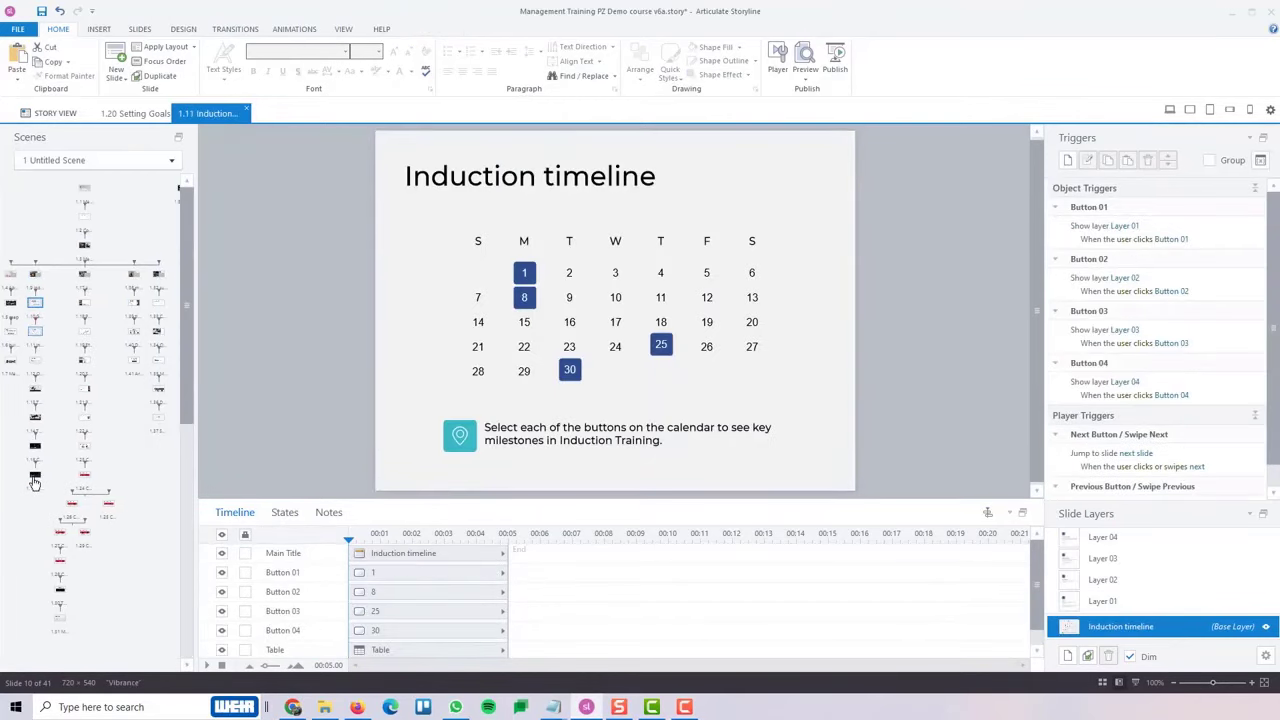
pyautogui.click(35, 477)
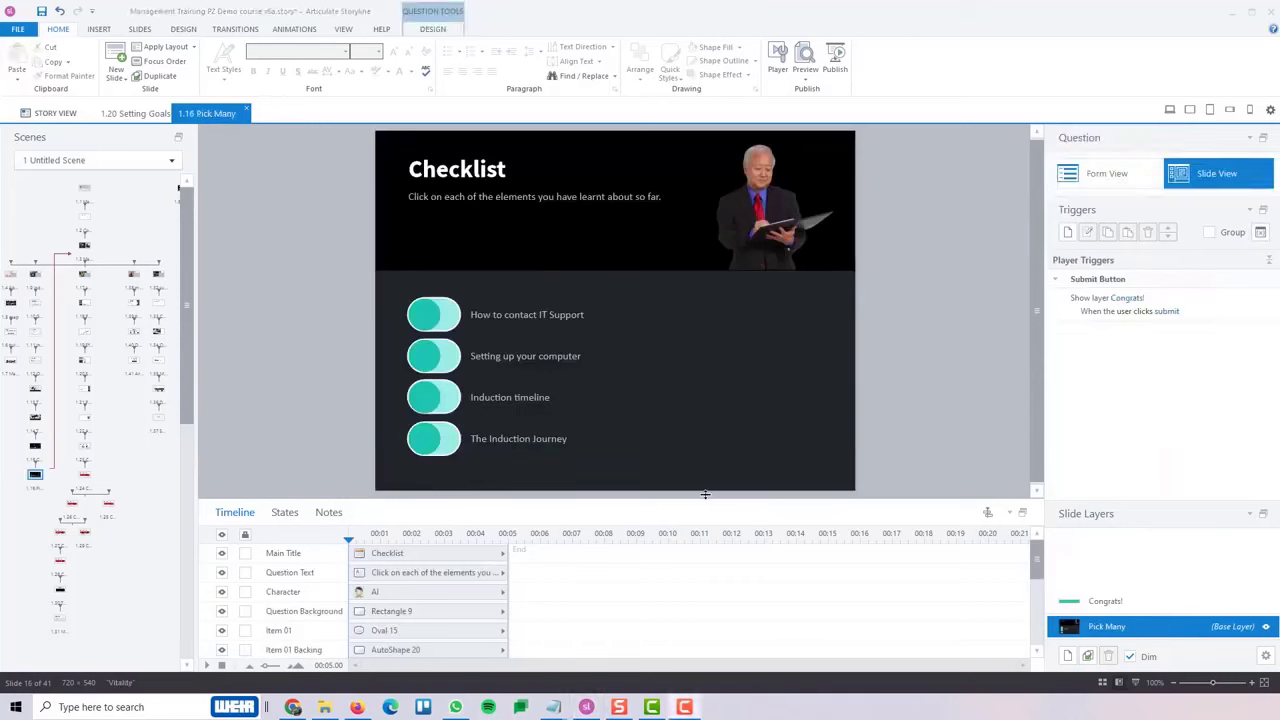
# Preview only the Checklist slide and test its four toggle buttons, leaving all of them switched on
pyautogui.click(805, 78)
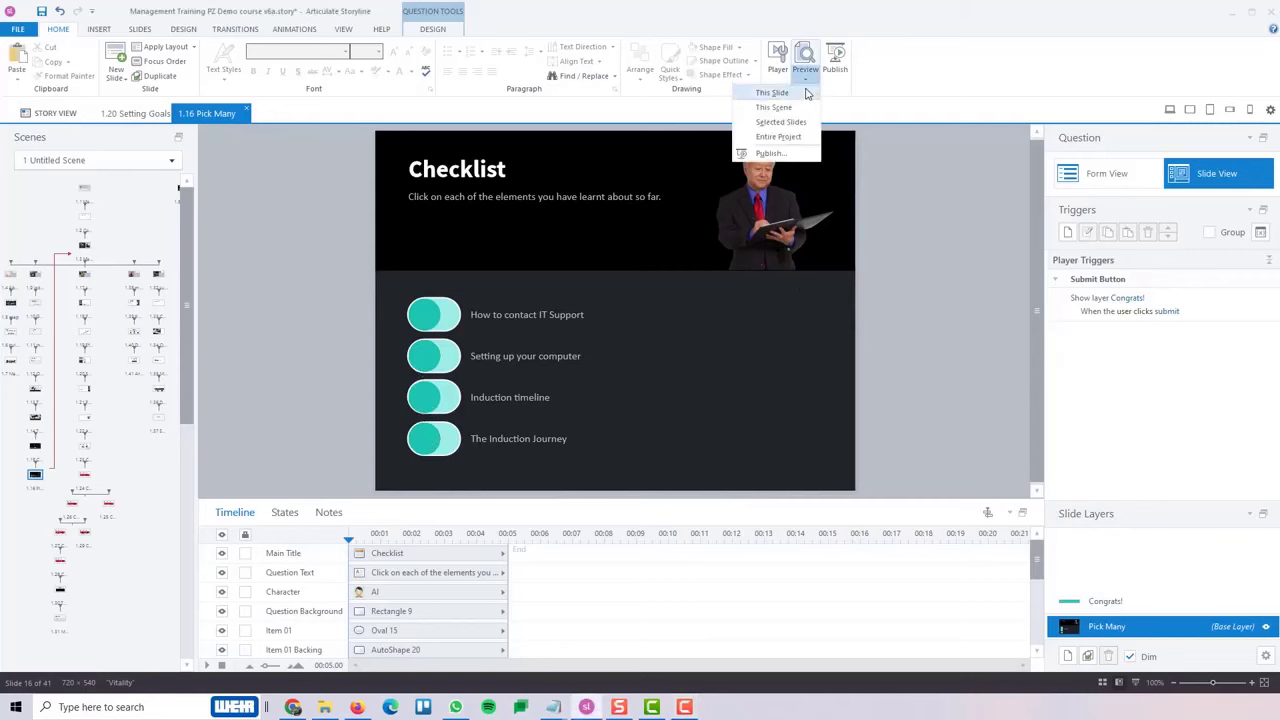
pyautogui.click(806, 93)
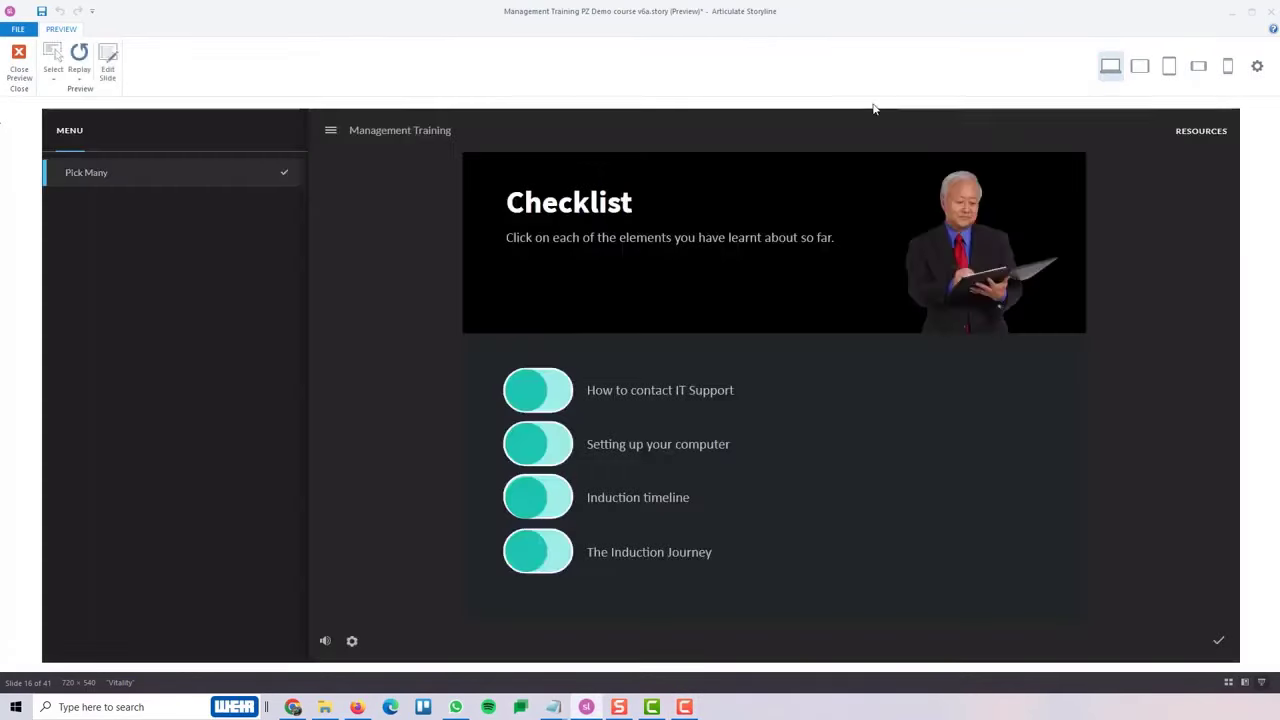
pyautogui.click(534, 395)
pyautogui.click(530, 447)
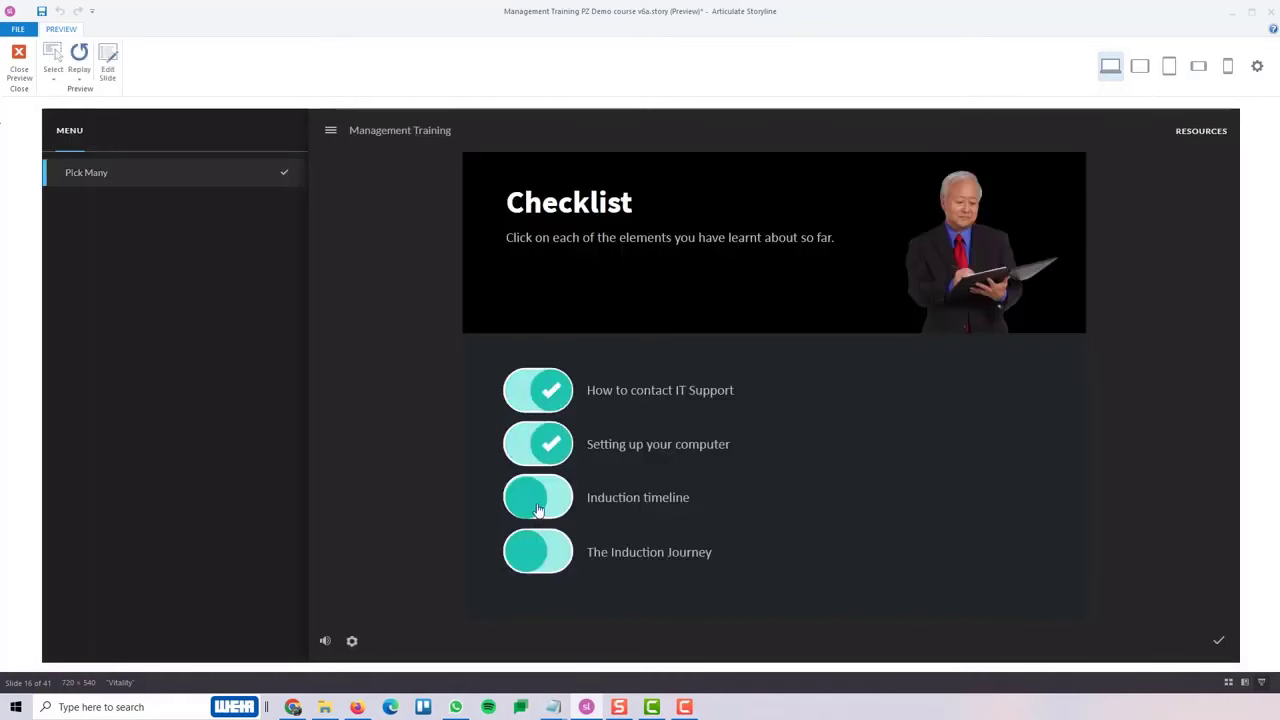
pyautogui.click(539, 510)
pyautogui.click(536, 564)
pyautogui.click(545, 504)
pyautogui.click(543, 452)
pyautogui.click(542, 504)
pyautogui.click(543, 453)
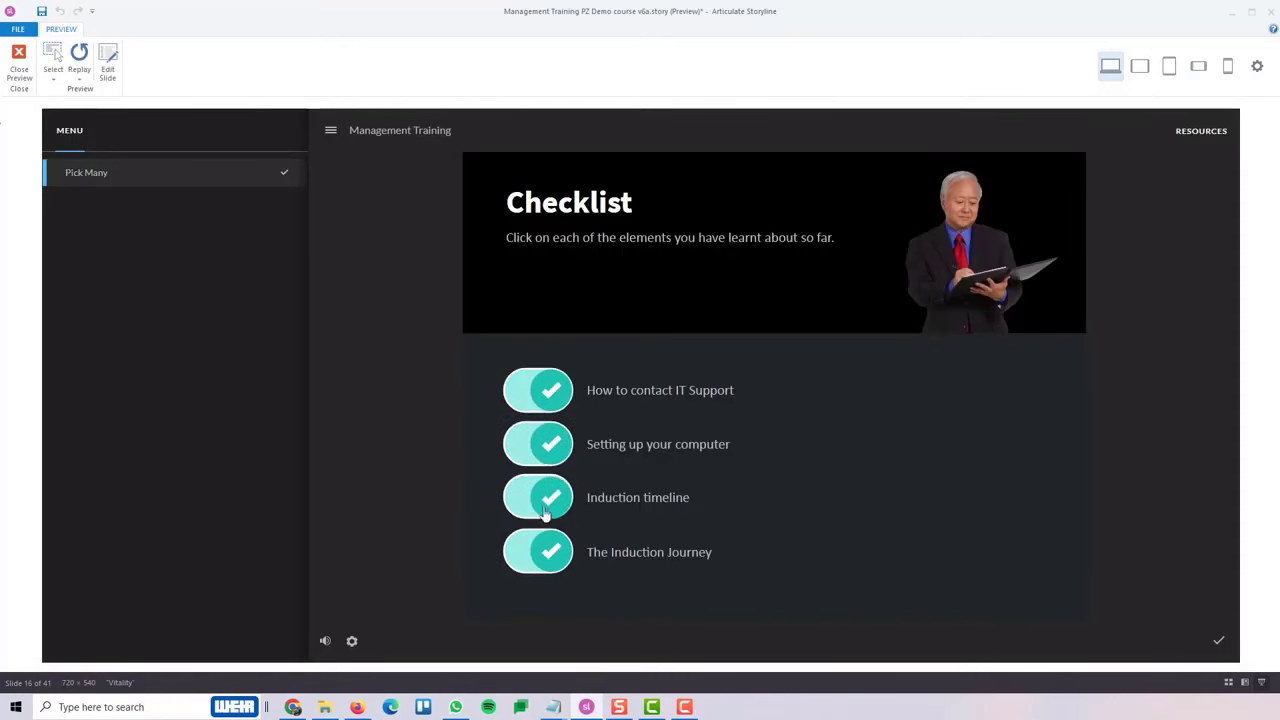
pyautogui.click(553, 515)
pyautogui.click(540, 513)
# Submit the completed checklist, continue past its feedback layer and close the preview
pyautogui.click(1220, 644)
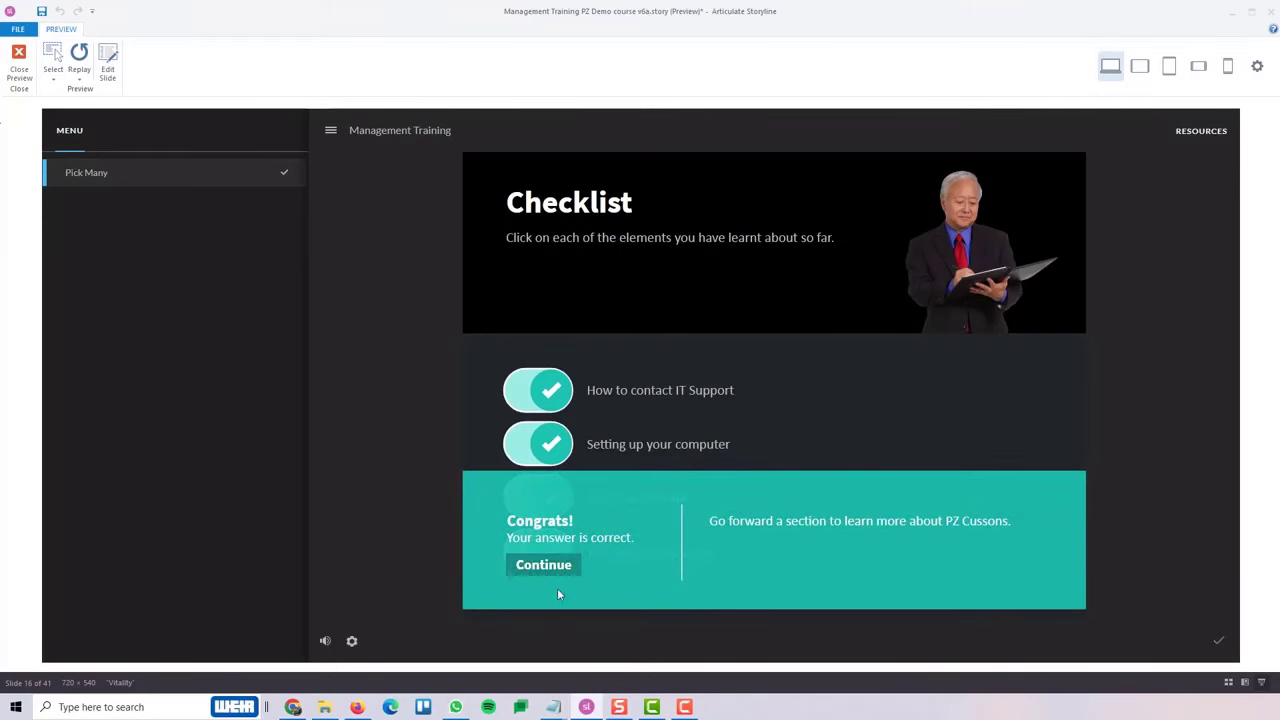
pyautogui.click(545, 566)
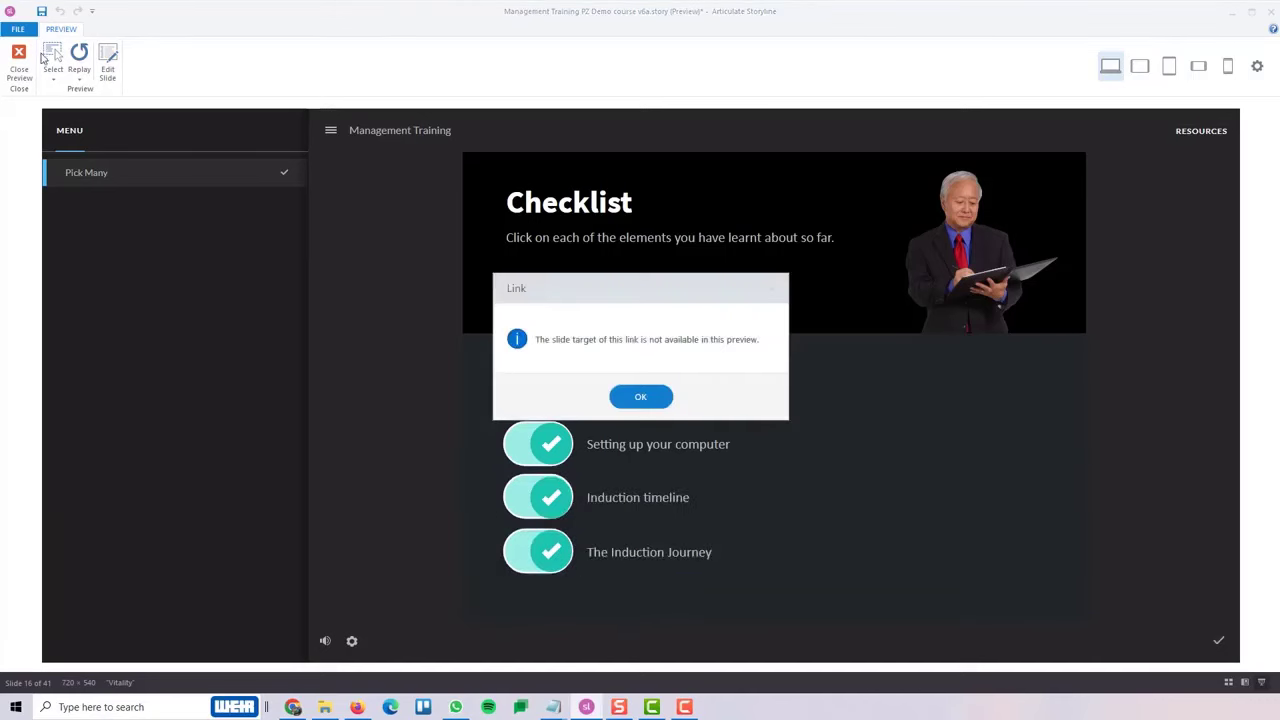
pyautogui.click(630, 393)
pyautogui.click(19, 68)
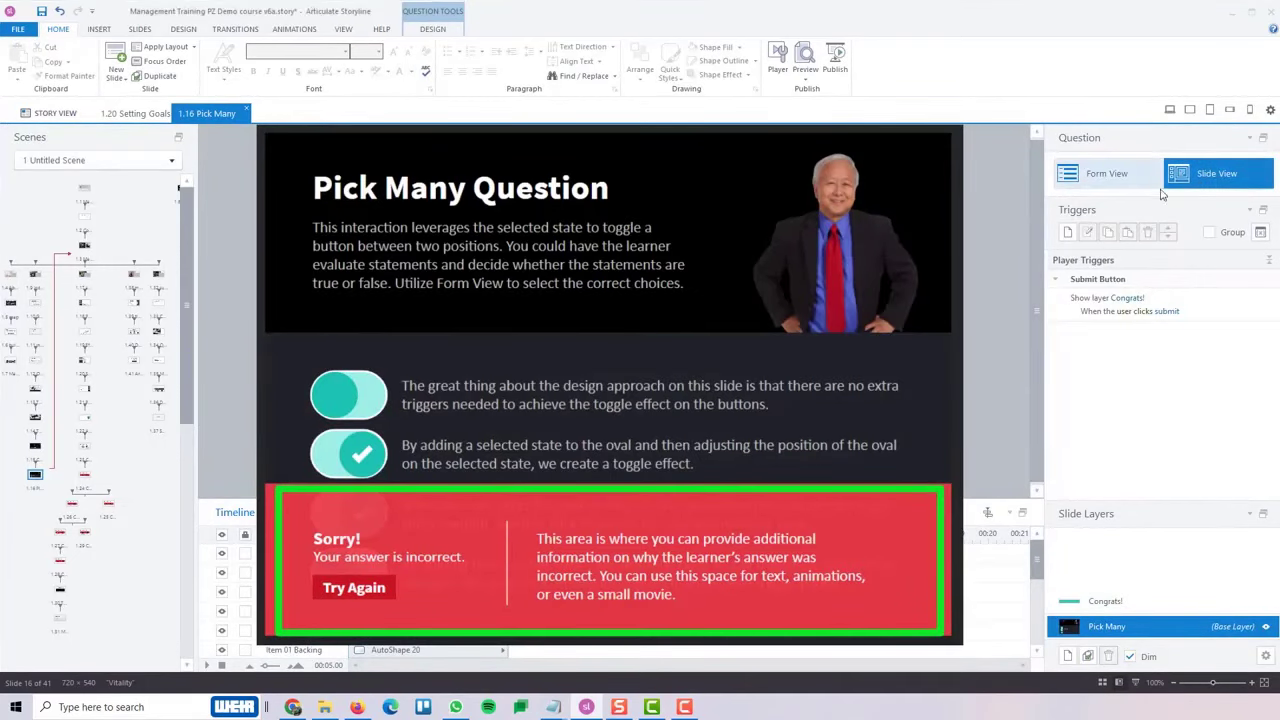
# Examine the Checklist question's correct choices and scoring in Form View, and return to Slide View
pyautogui.click(1112, 175)
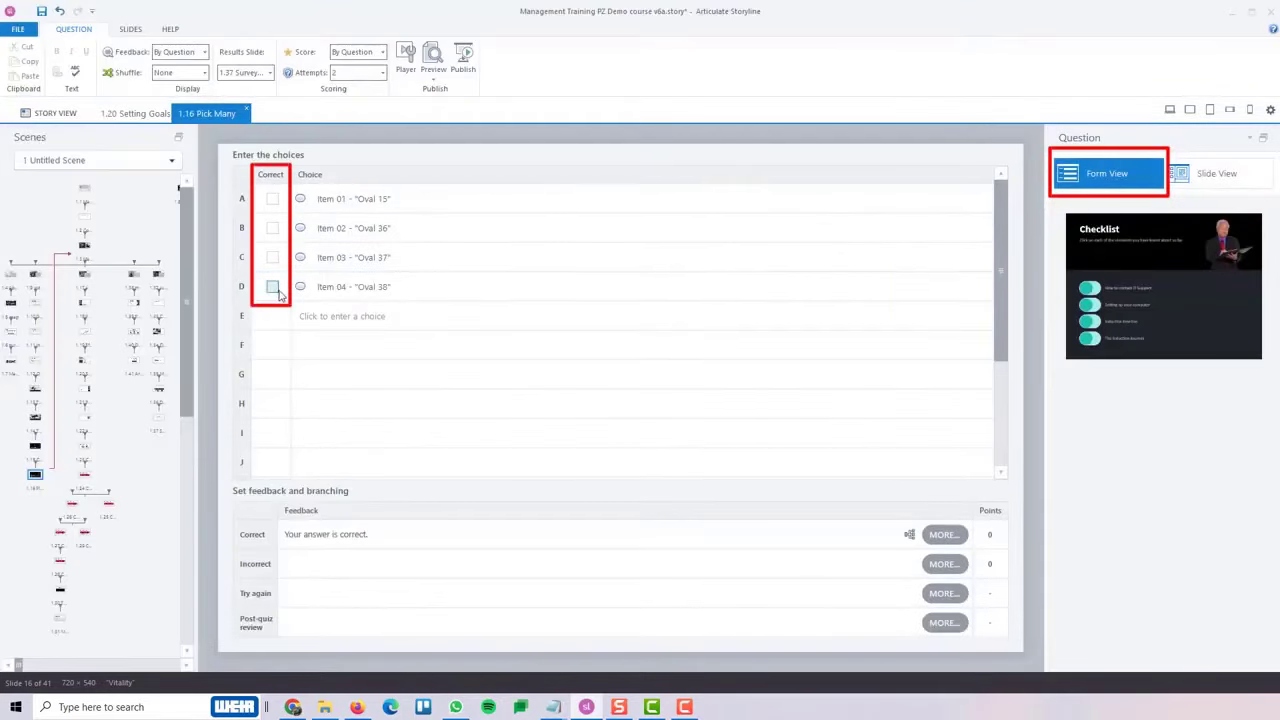
pyautogui.click(1200, 178)
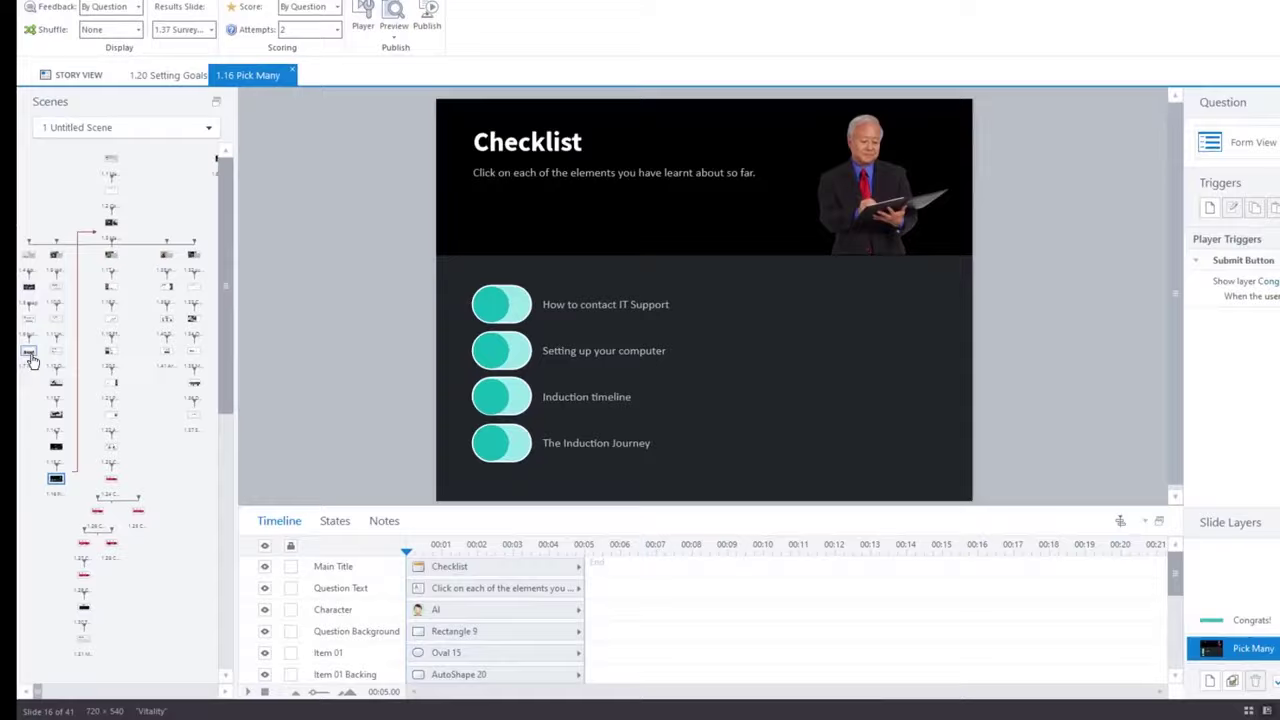
# Insert the Vitality template's Pick Many quizzing slide from Content Library 360 after the Management training timeline slide
pyautogui.click(30, 354)
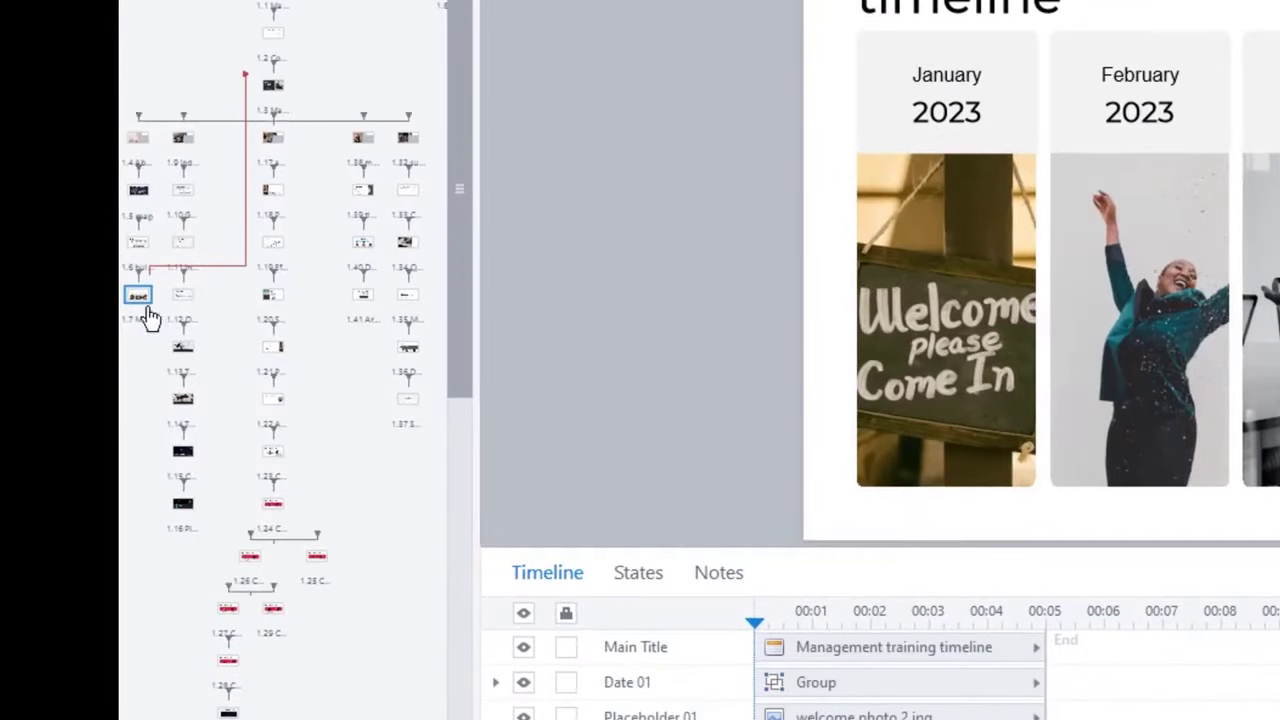
pyautogui.rightClick(148, 318)
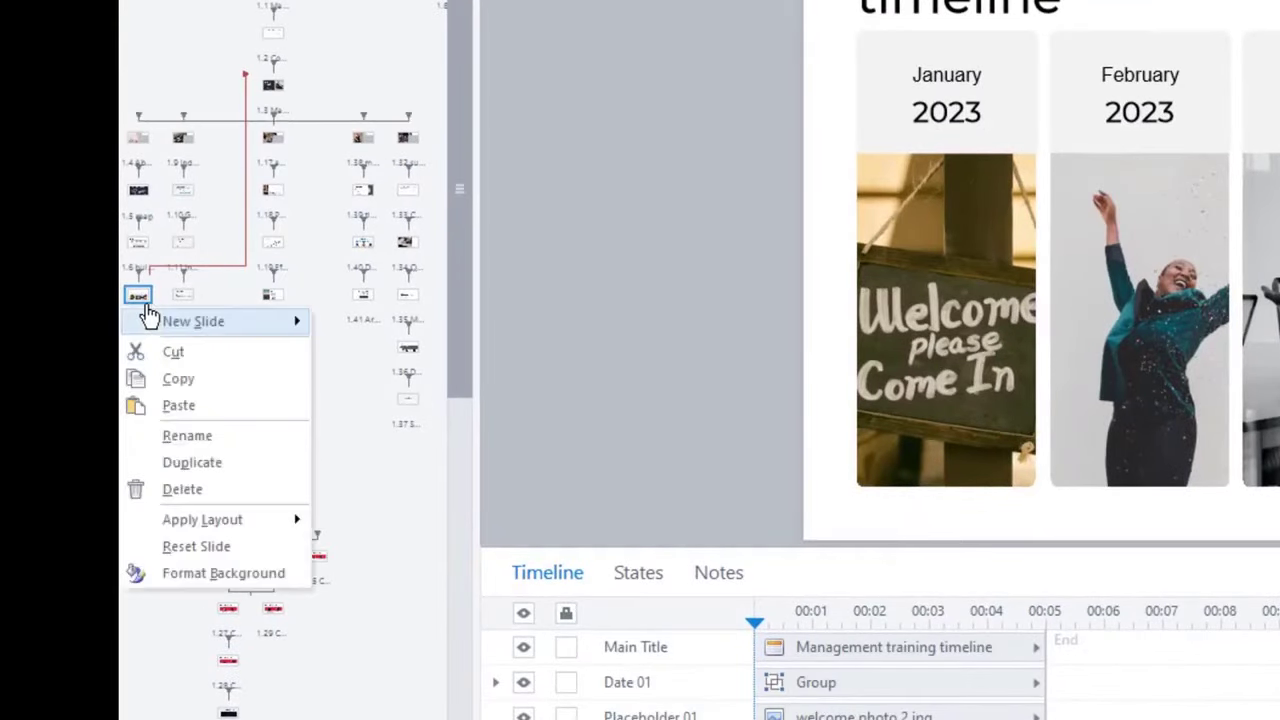
pyautogui.click(191, 324)
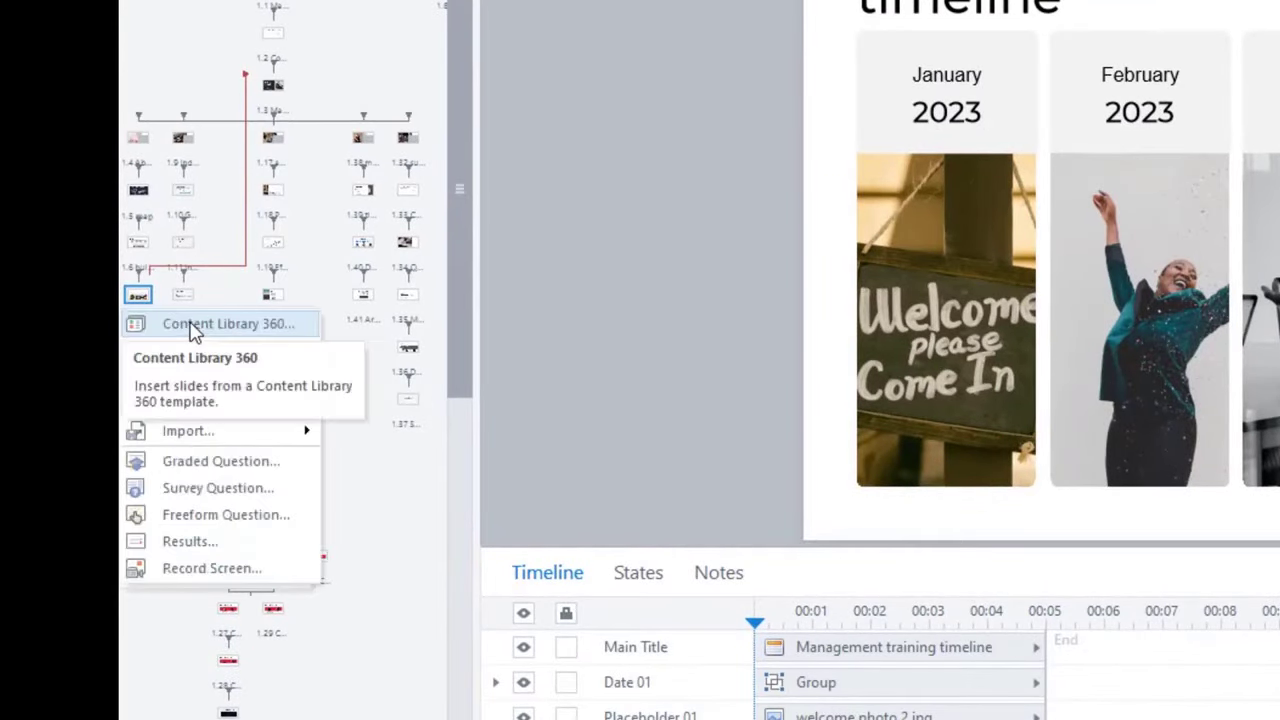
pyautogui.click(255, 338)
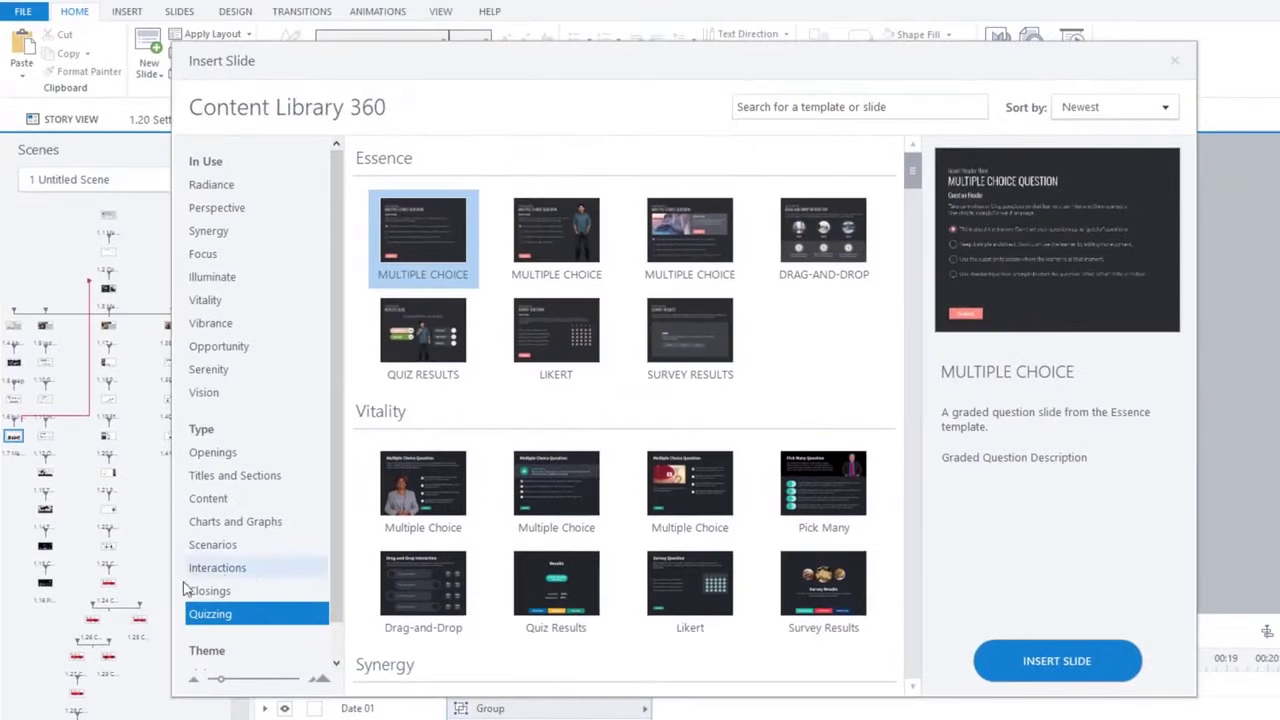
pyautogui.click(213, 618)
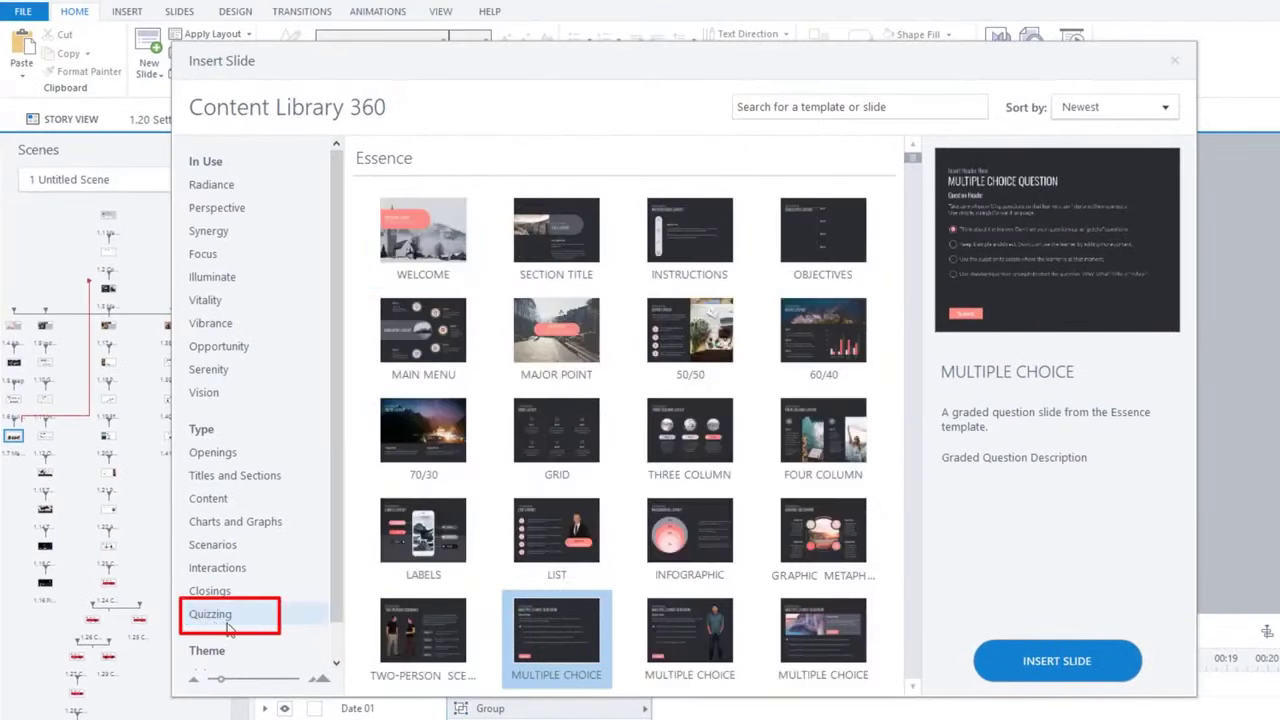
pyautogui.click(229, 625)
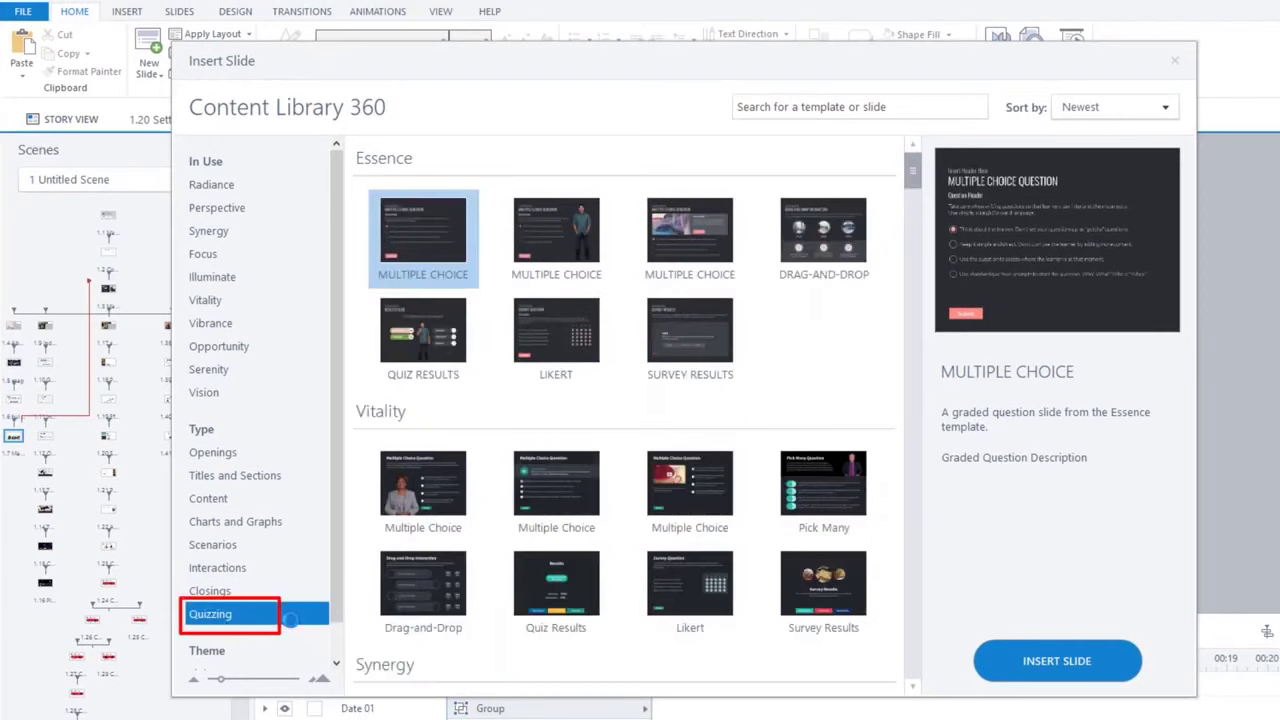
pyautogui.click(807, 470)
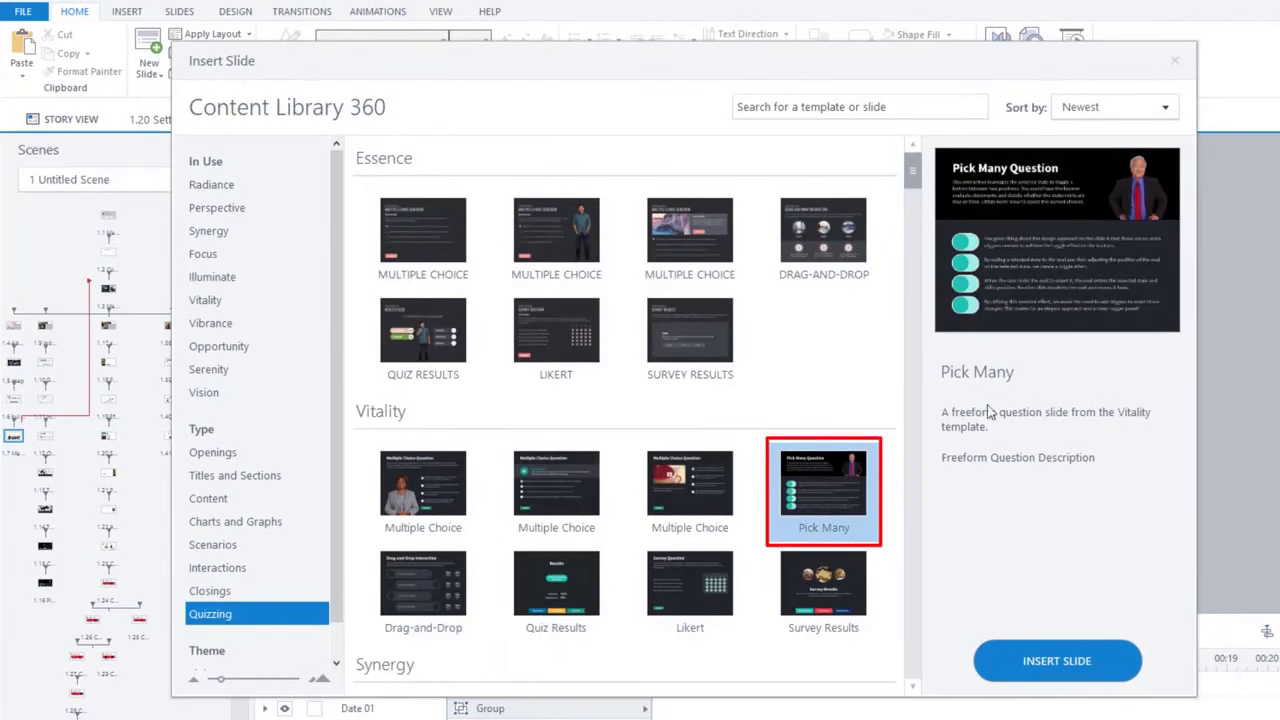
pyautogui.click(1057, 660)
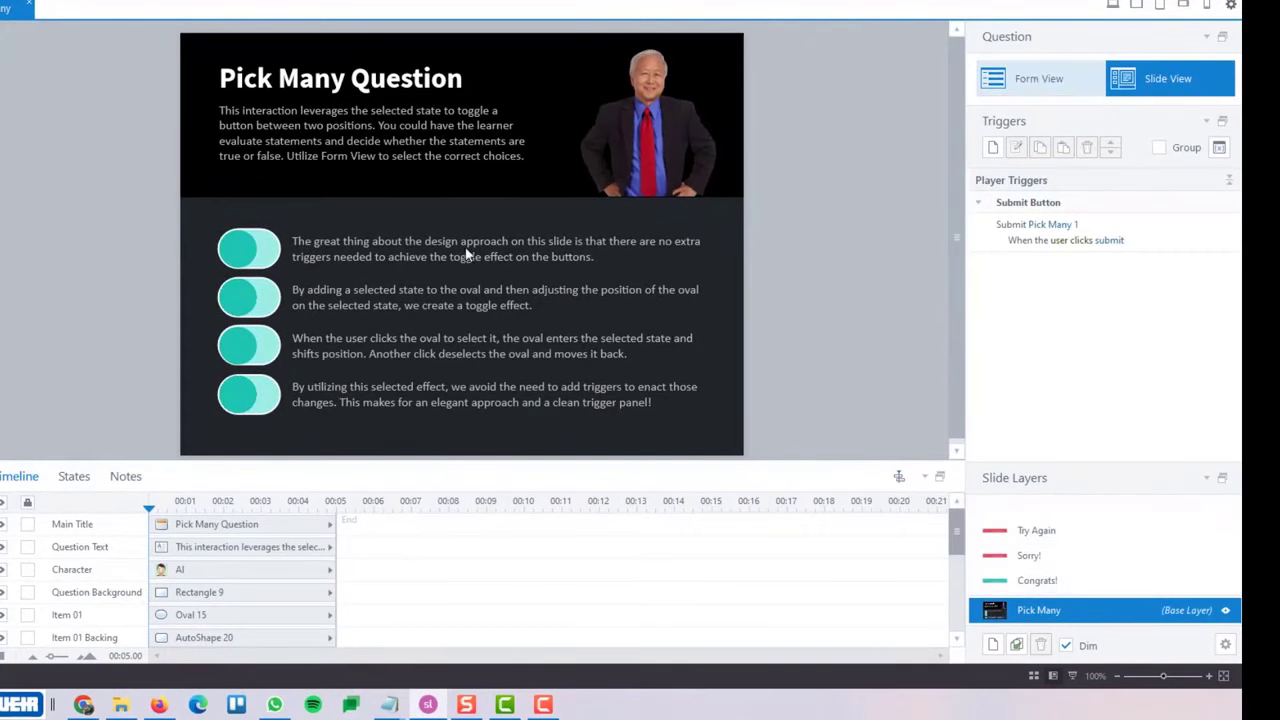
# In Form View, unmark Item 01 as a correct choice, set the correct-answer points to 0, and return to Slide View
pyautogui.click(1039, 78)
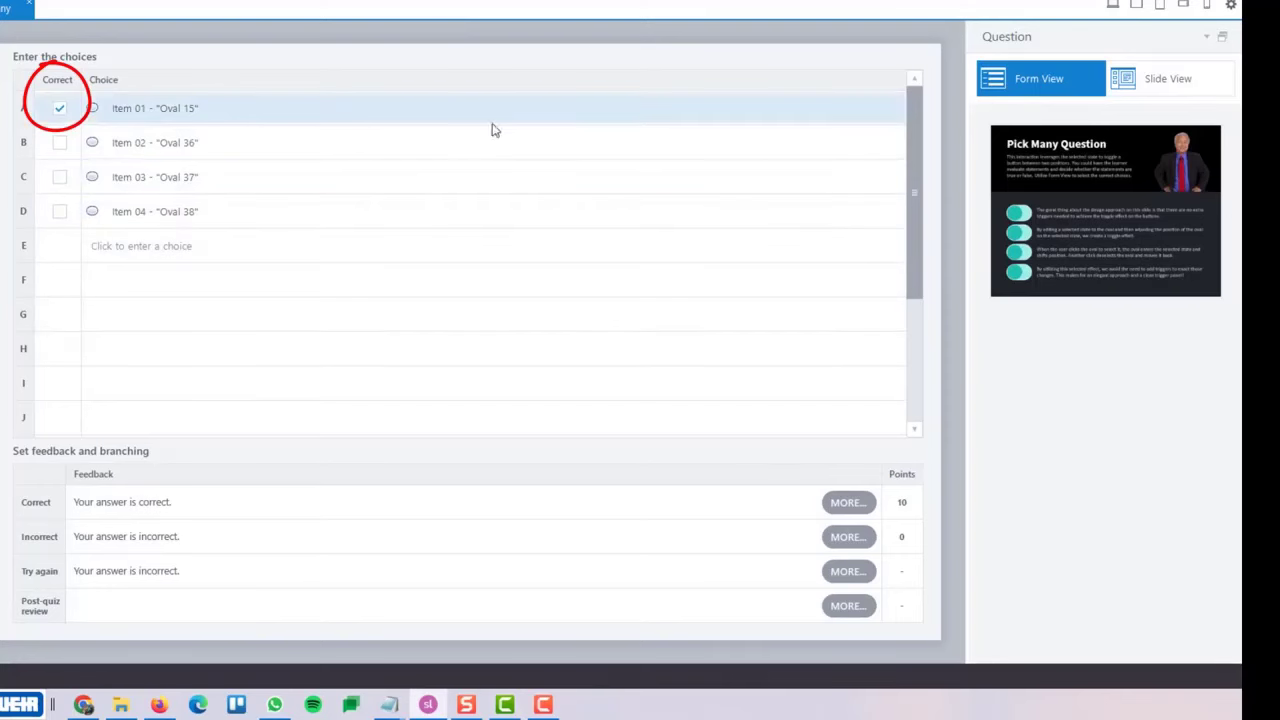
pyautogui.click(60, 110)
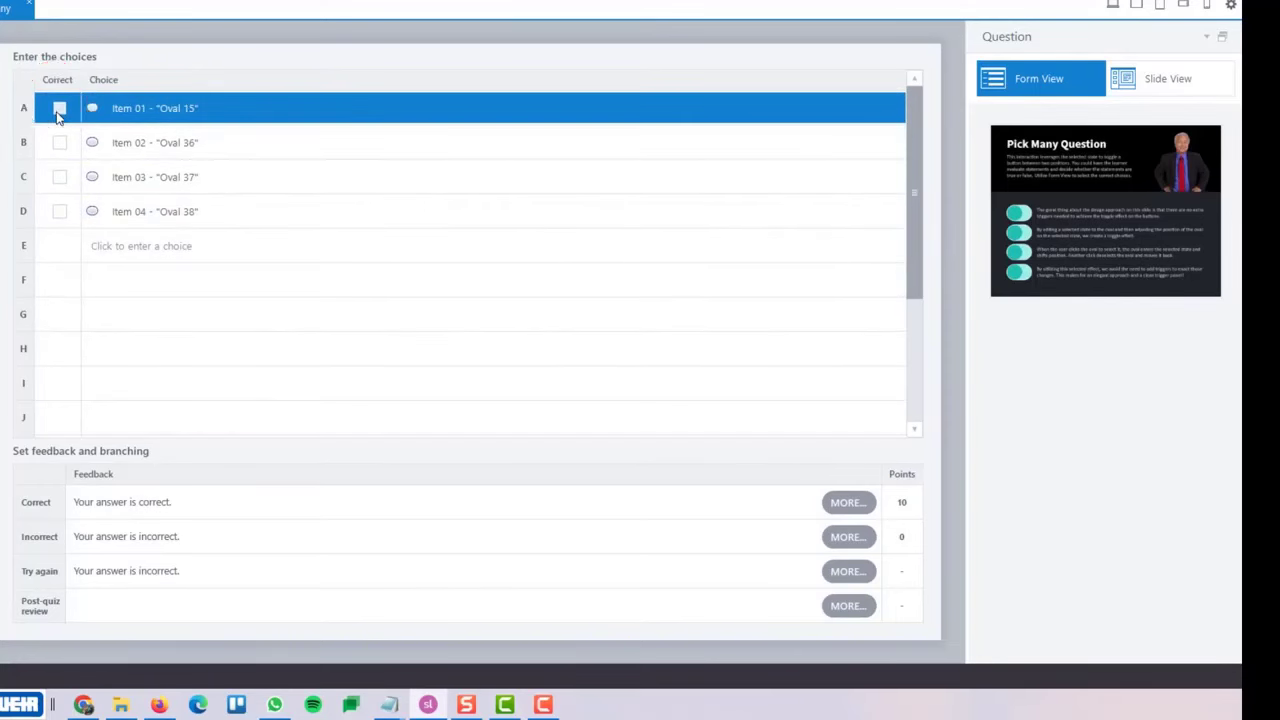
pyautogui.click(915, 510)
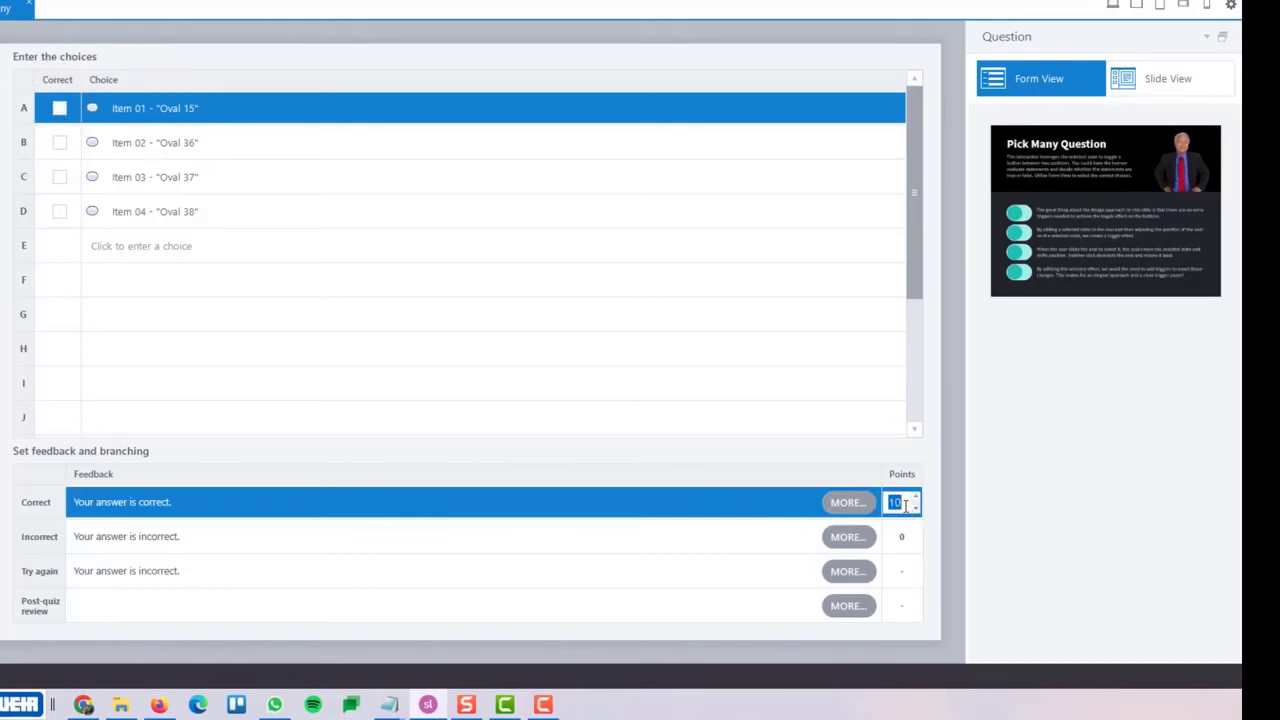
pyautogui.write('0')
pyautogui.press('Return')
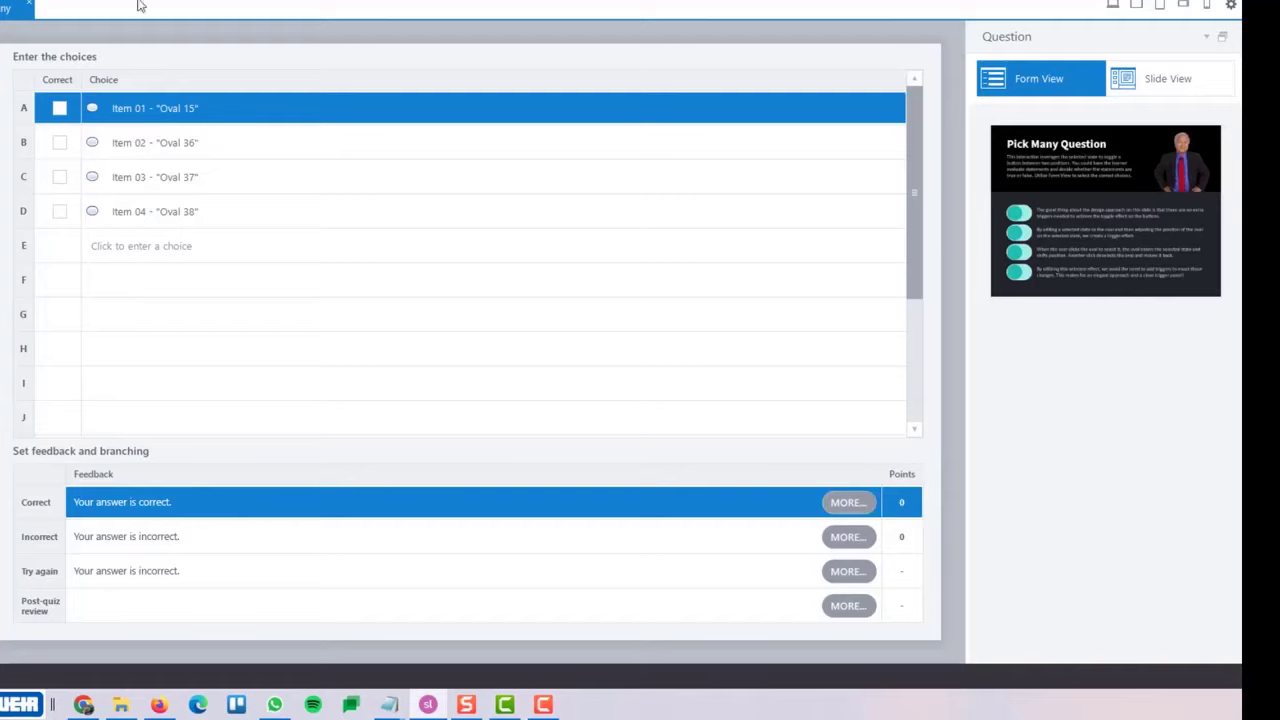
pyautogui.click(1162, 78)
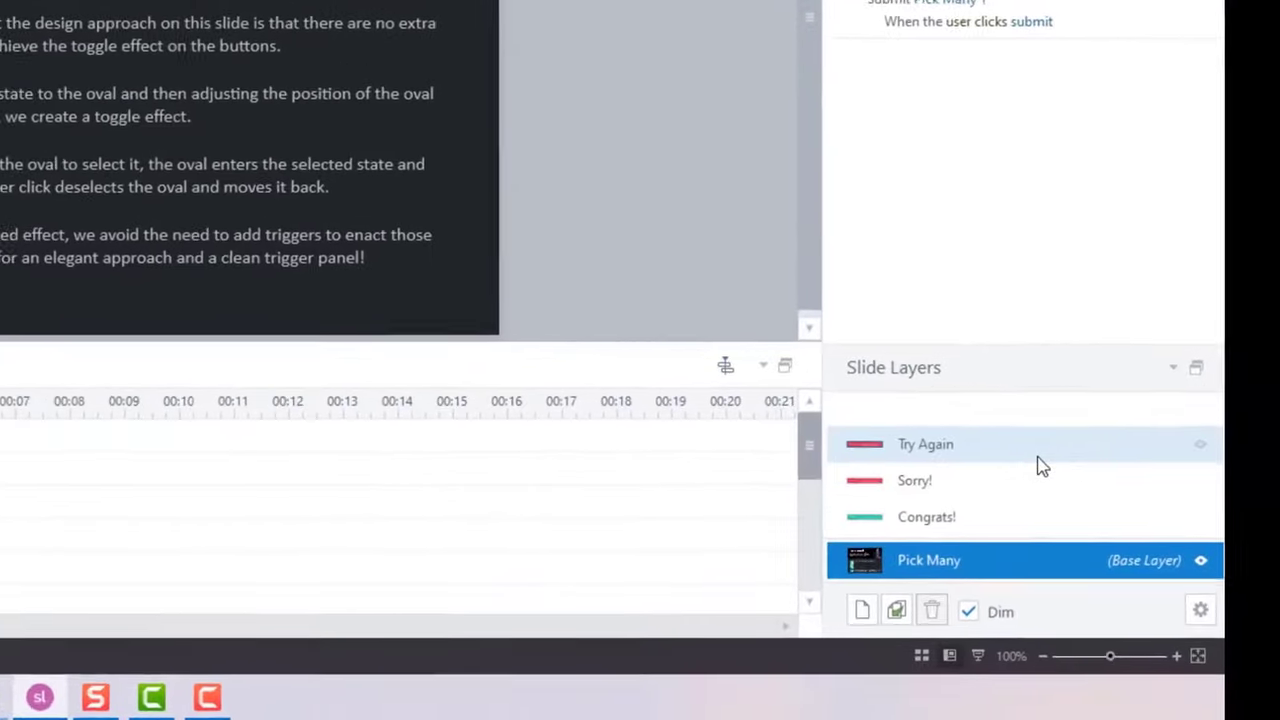
# Delete the Try Again and Sorry! feedback layers from the Pick Many slide, confirming each deletion
pyautogui.click(1052, 522)
pyautogui.rightClick(982, 452)
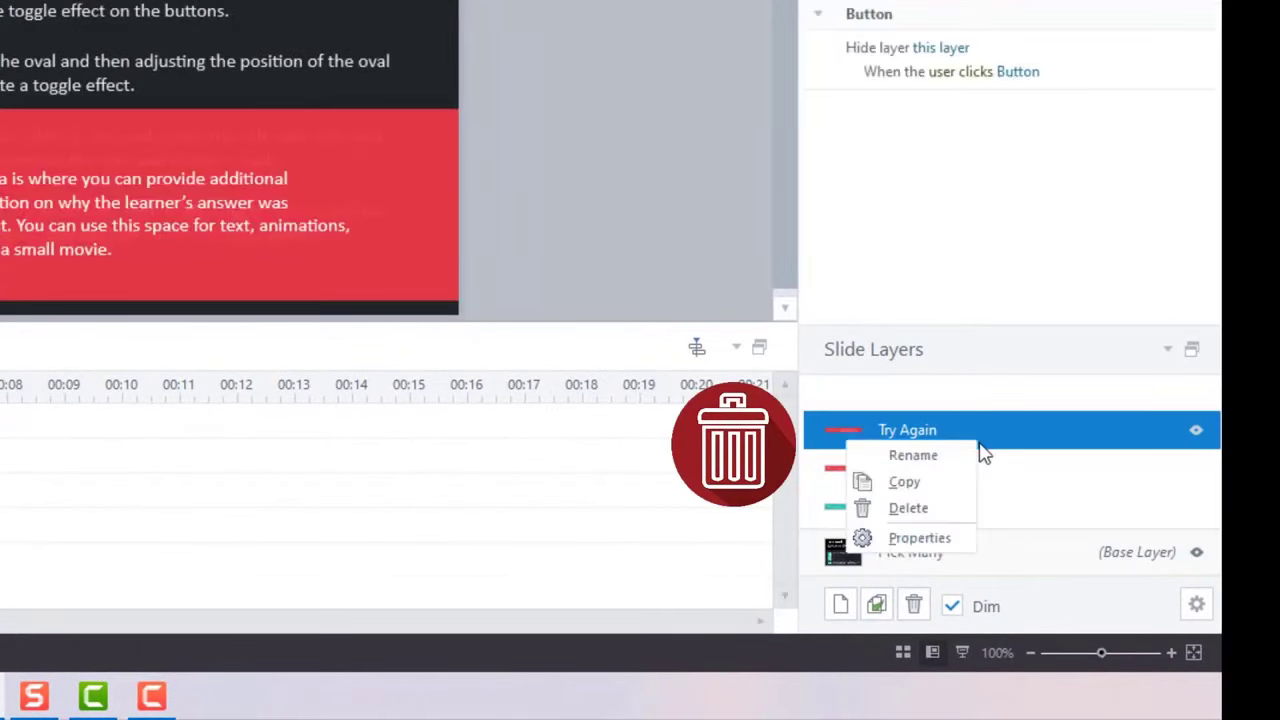
pyautogui.click(920, 512)
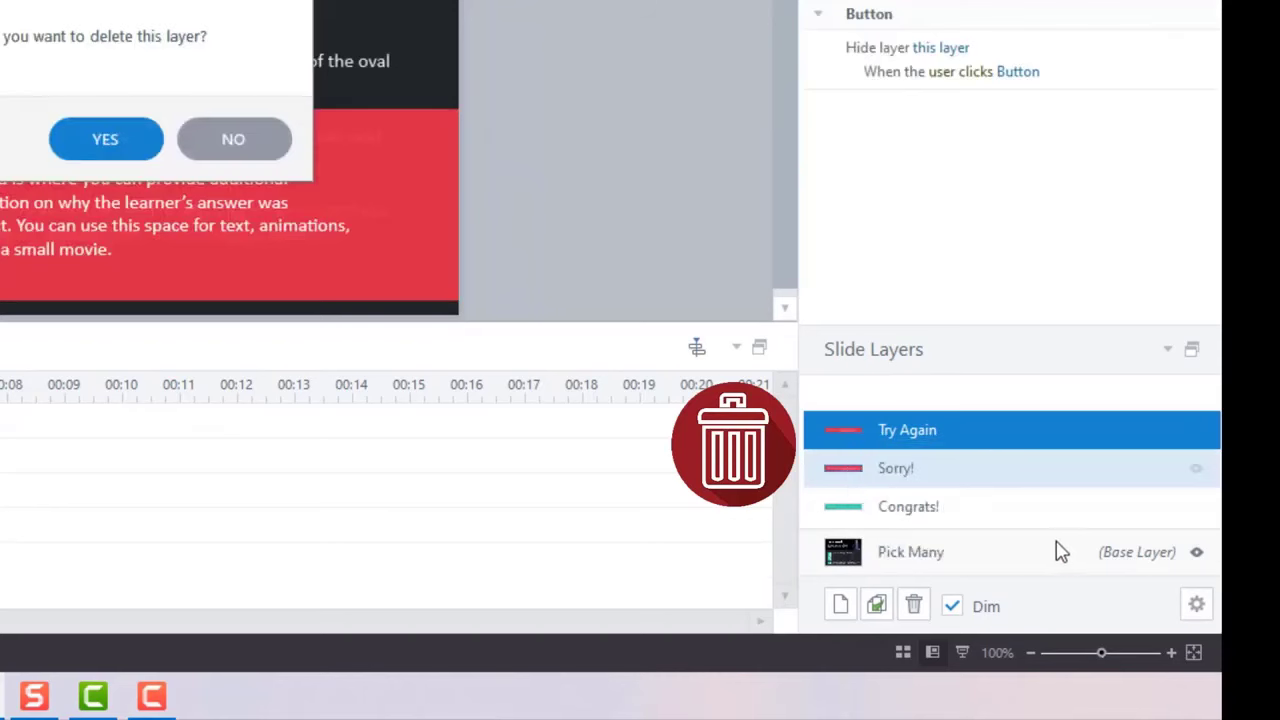
pyautogui.click(105, 150)
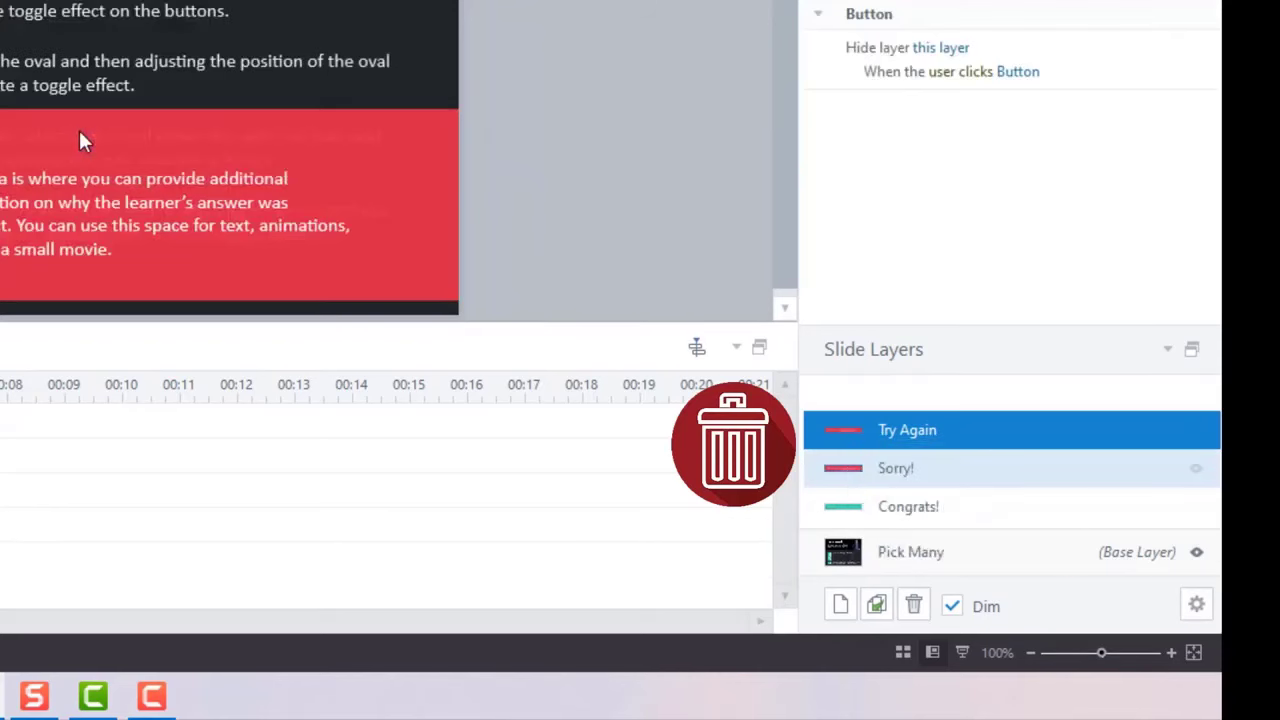
pyautogui.rightClick(958, 475)
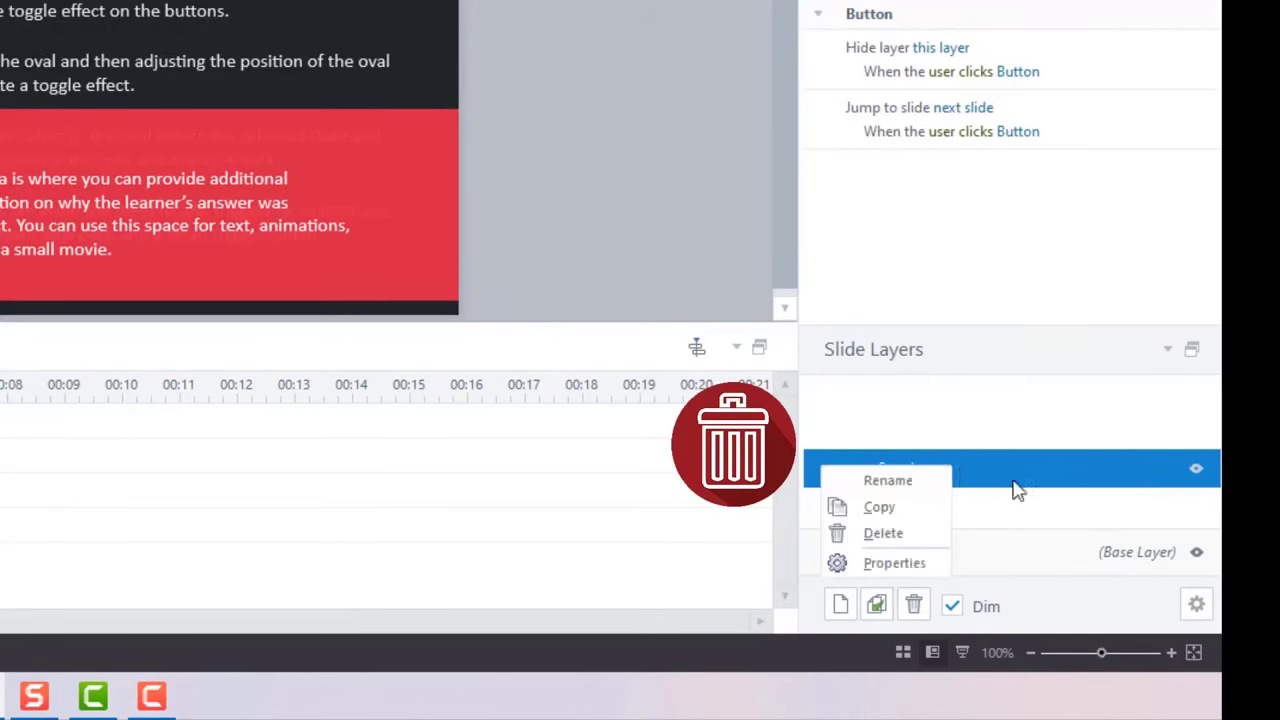
pyautogui.click(918, 536)
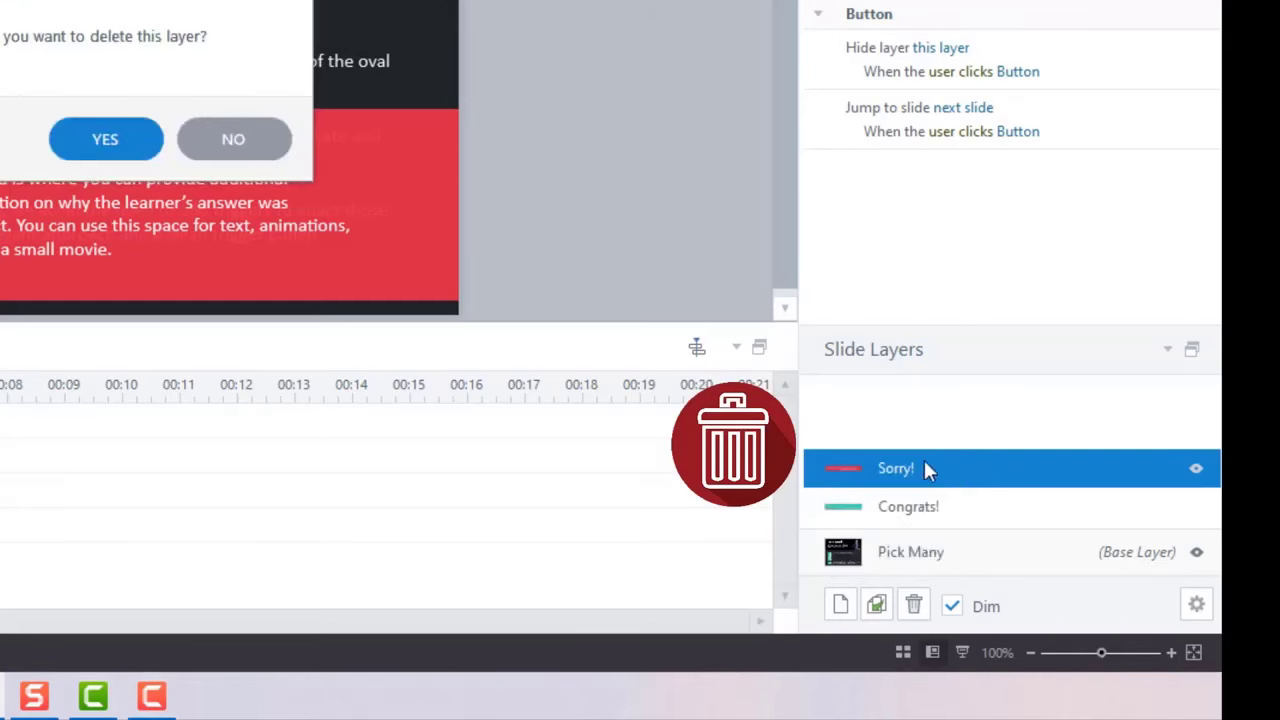
pyautogui.click(70, 138)
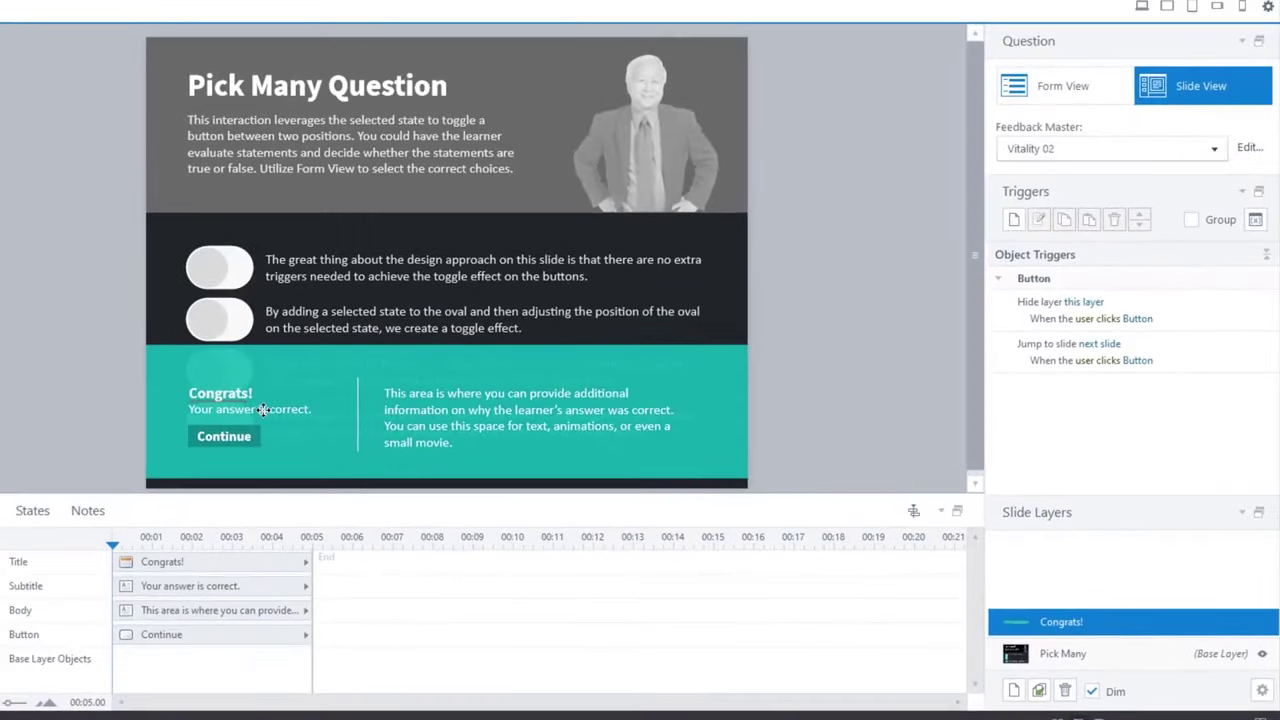
# Clear the "Your answer is correct." subtitle text on the Congrats! feedback layer
pyautogui.click(262, 410)
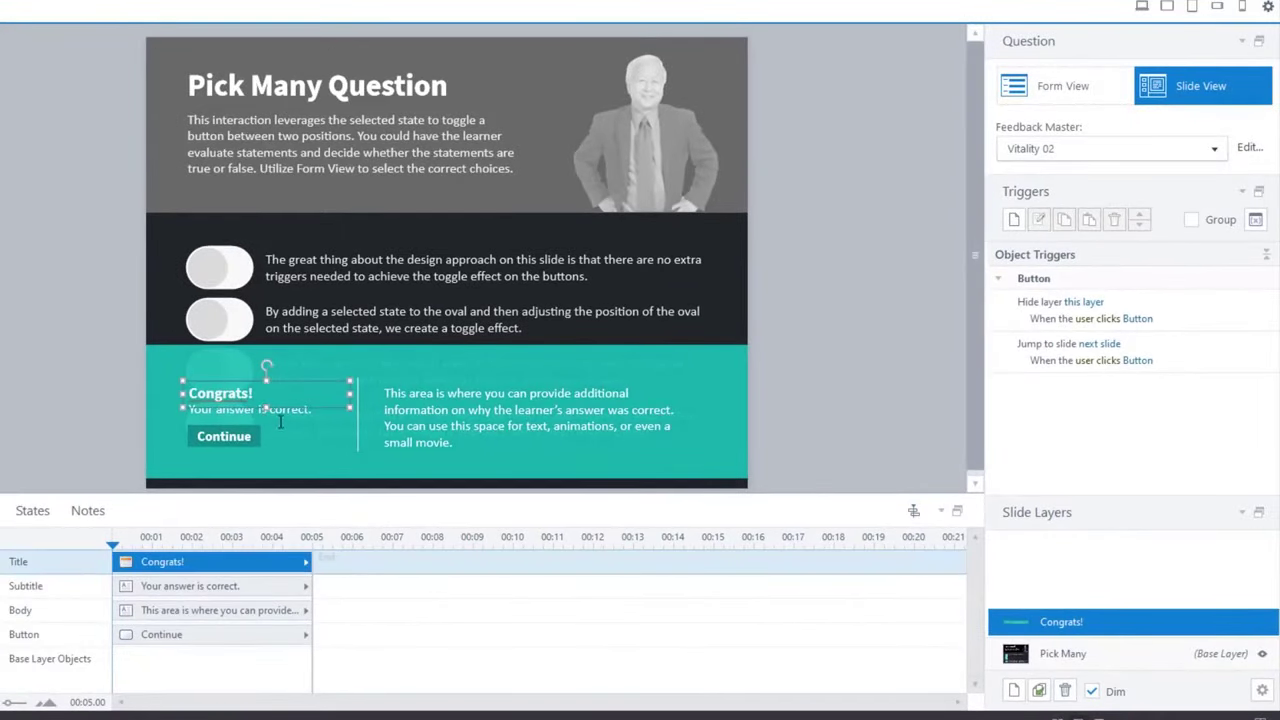
pyautogui.click(262, 416)
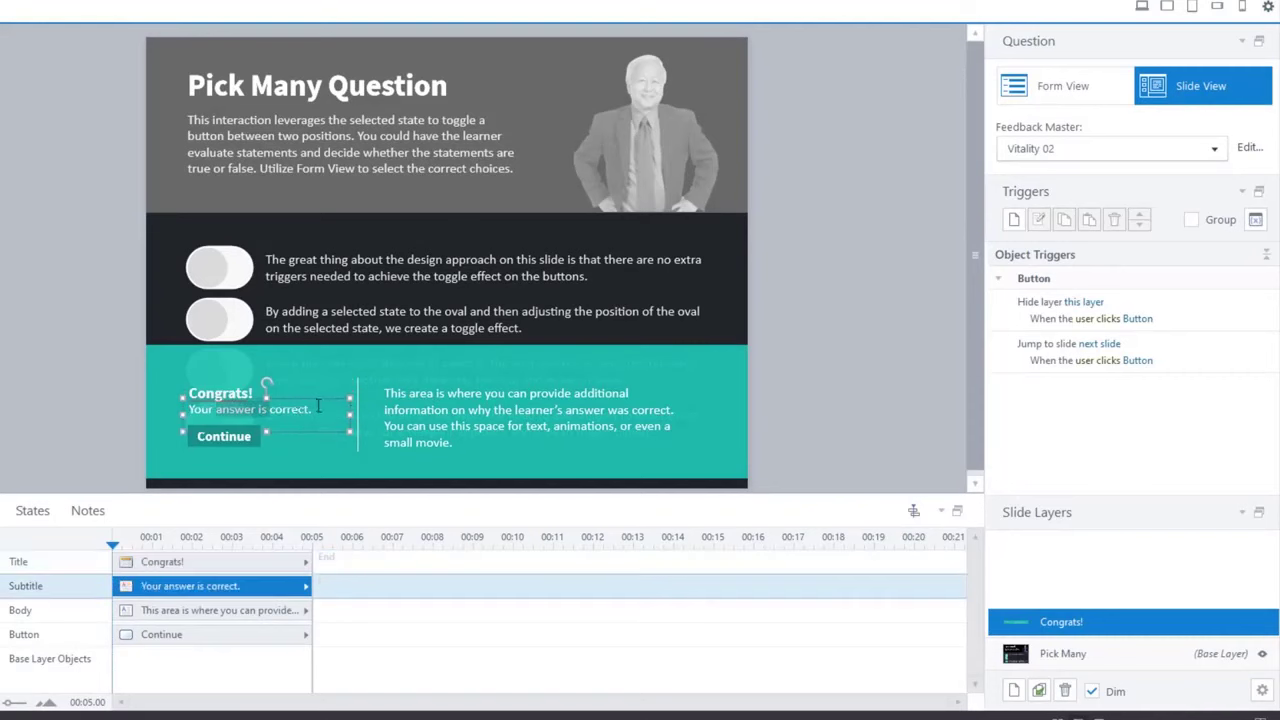
pyautogui.moveTo(319, 408); pyautogui.dragTo(54, 381)
pyautogui.press('Delete')
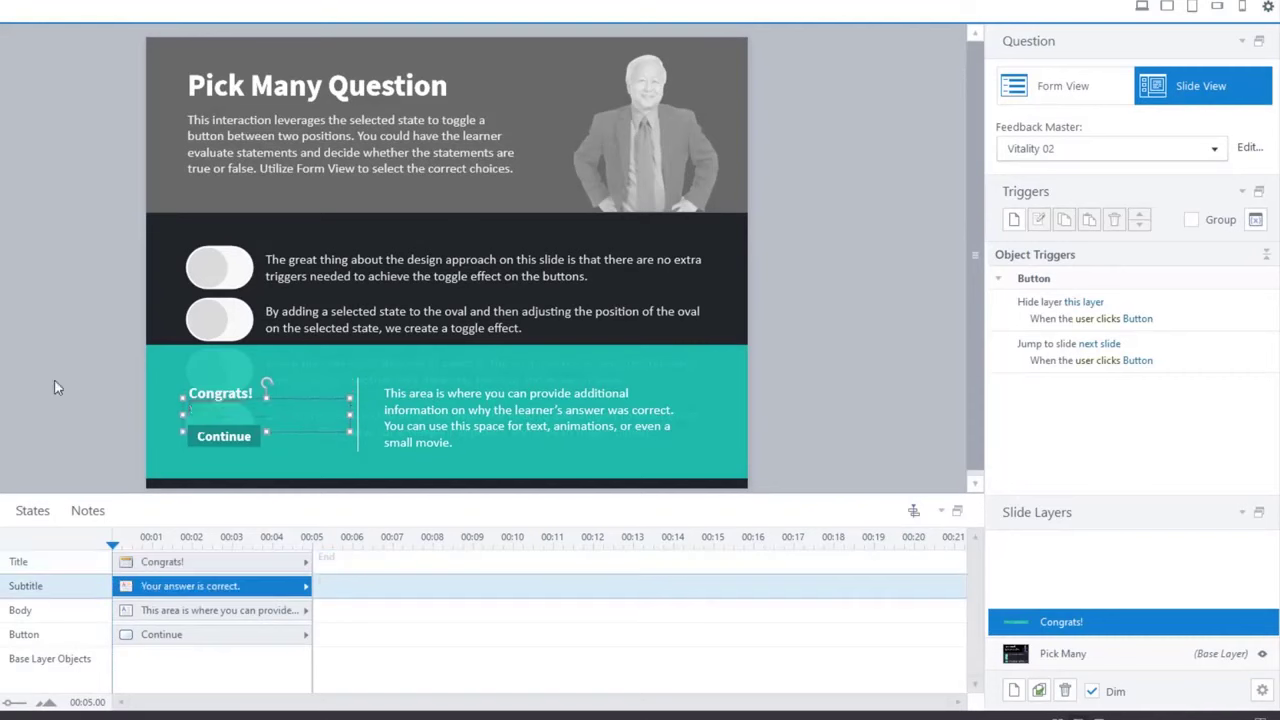
# Replace the Congrats! heading on the feedback layer with "Thank you." and return to the Pick Many base layer
pyautogui.click(238, 394)
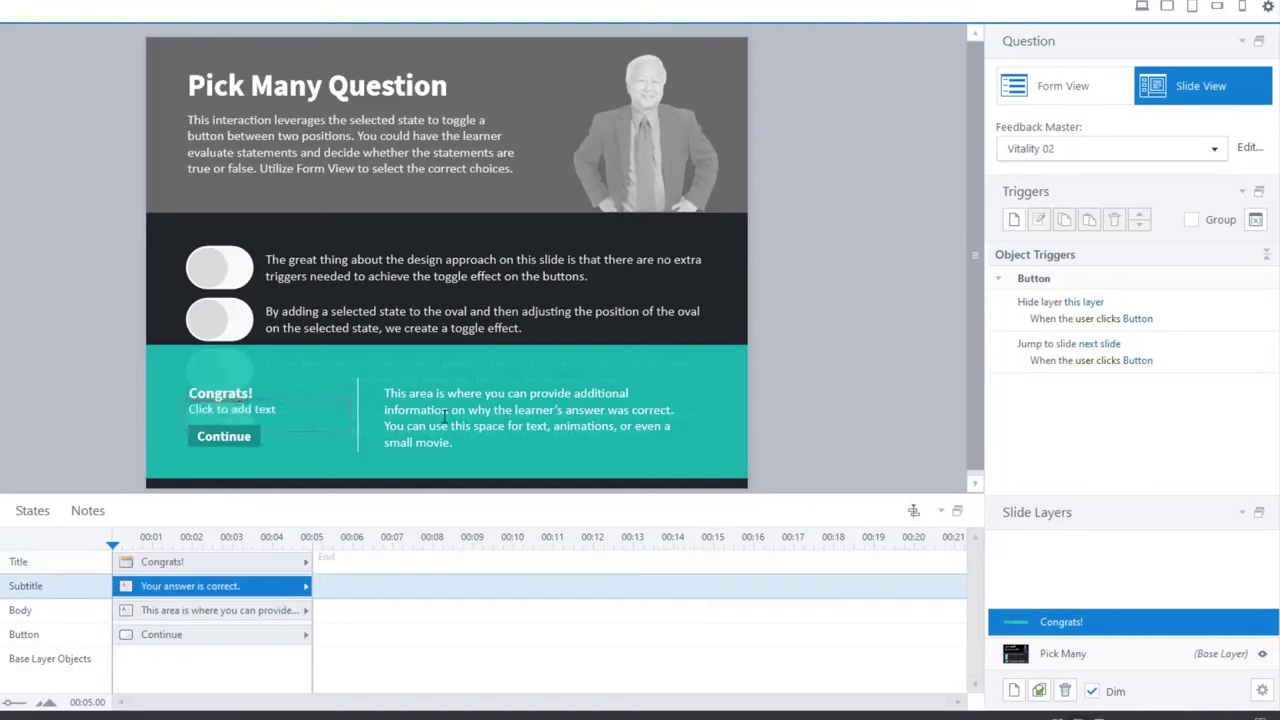
pyautogui.click(258, 396)
pyautogui.write('Thank')
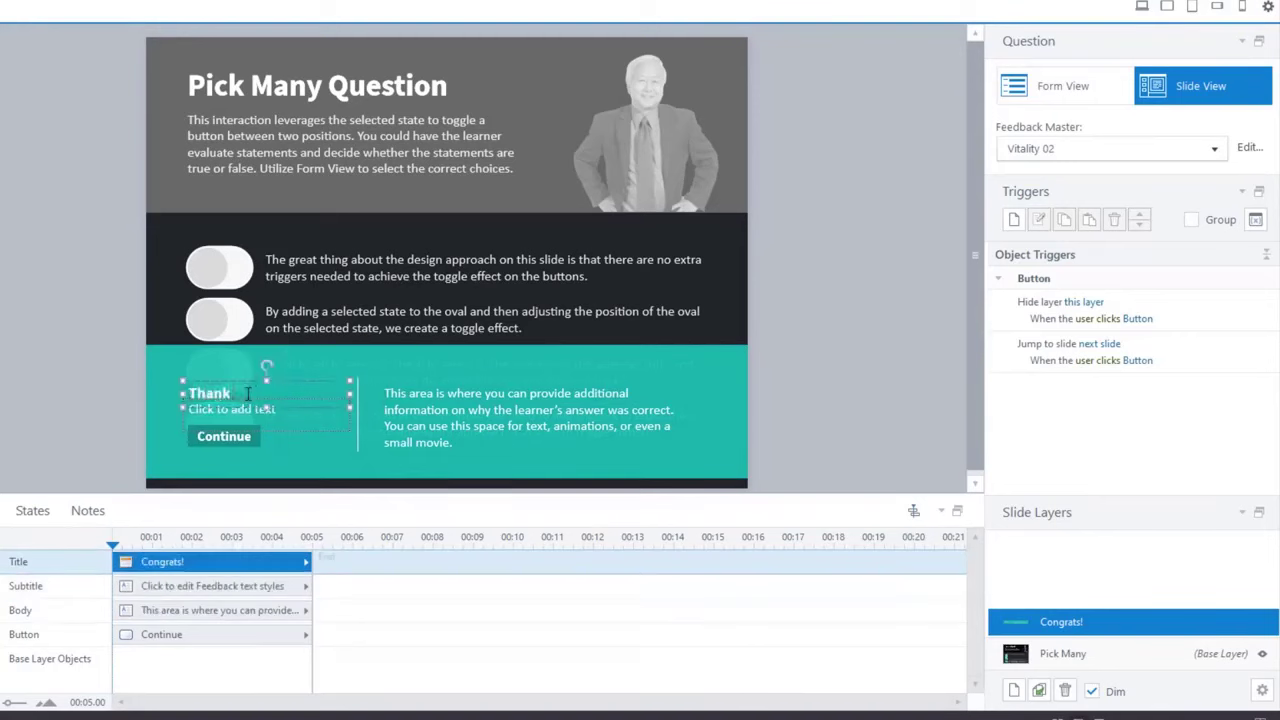
pyautogui.write(' you.')
pyautogui.click(464, 421)
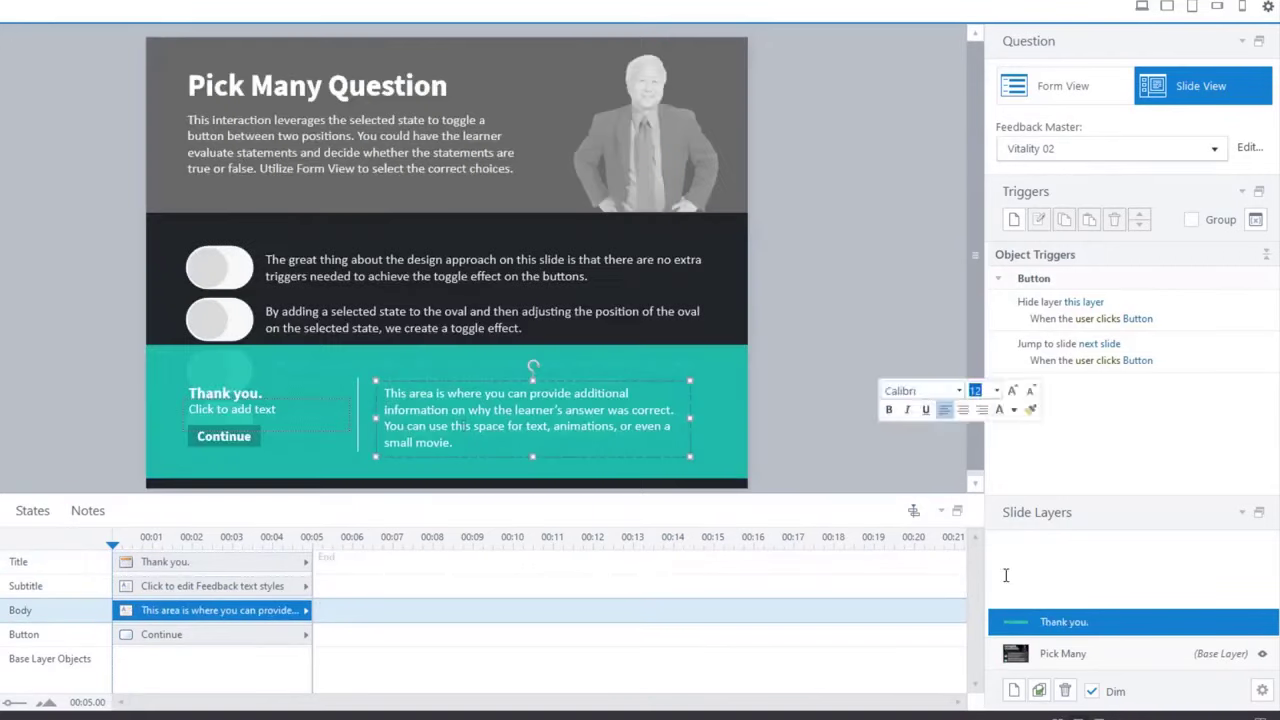
pyautogui.click(1110, 650)
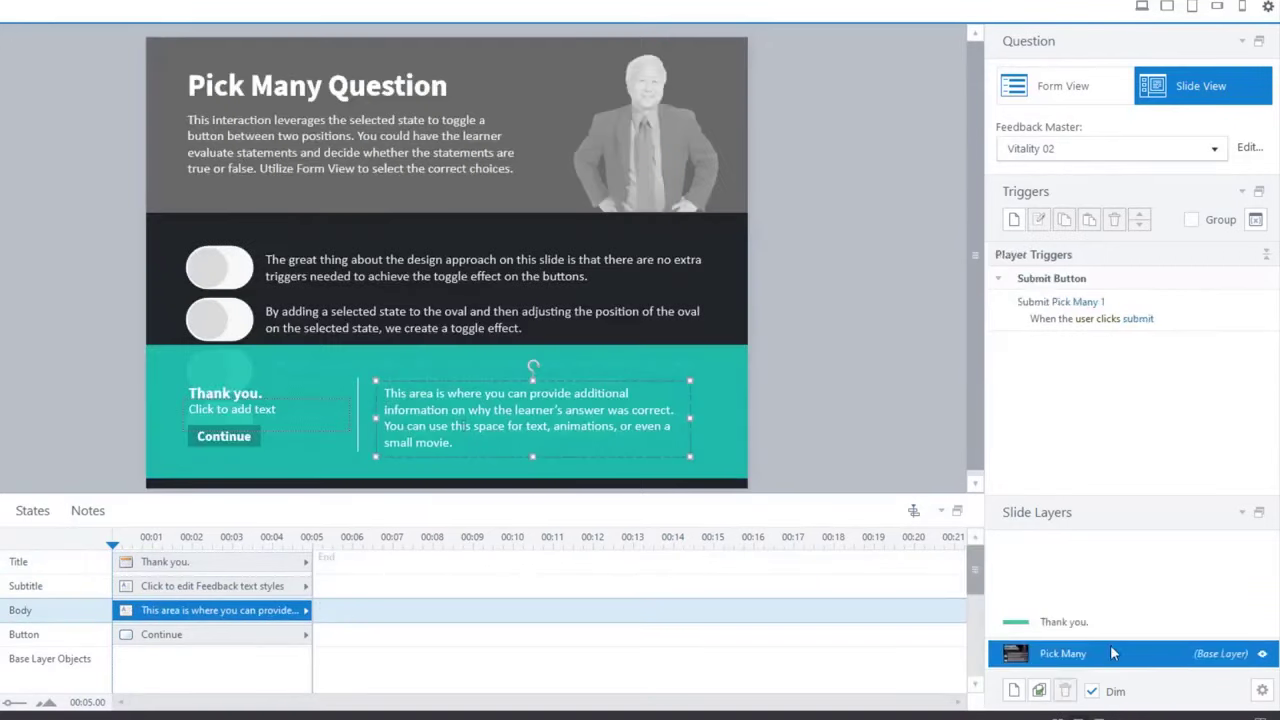